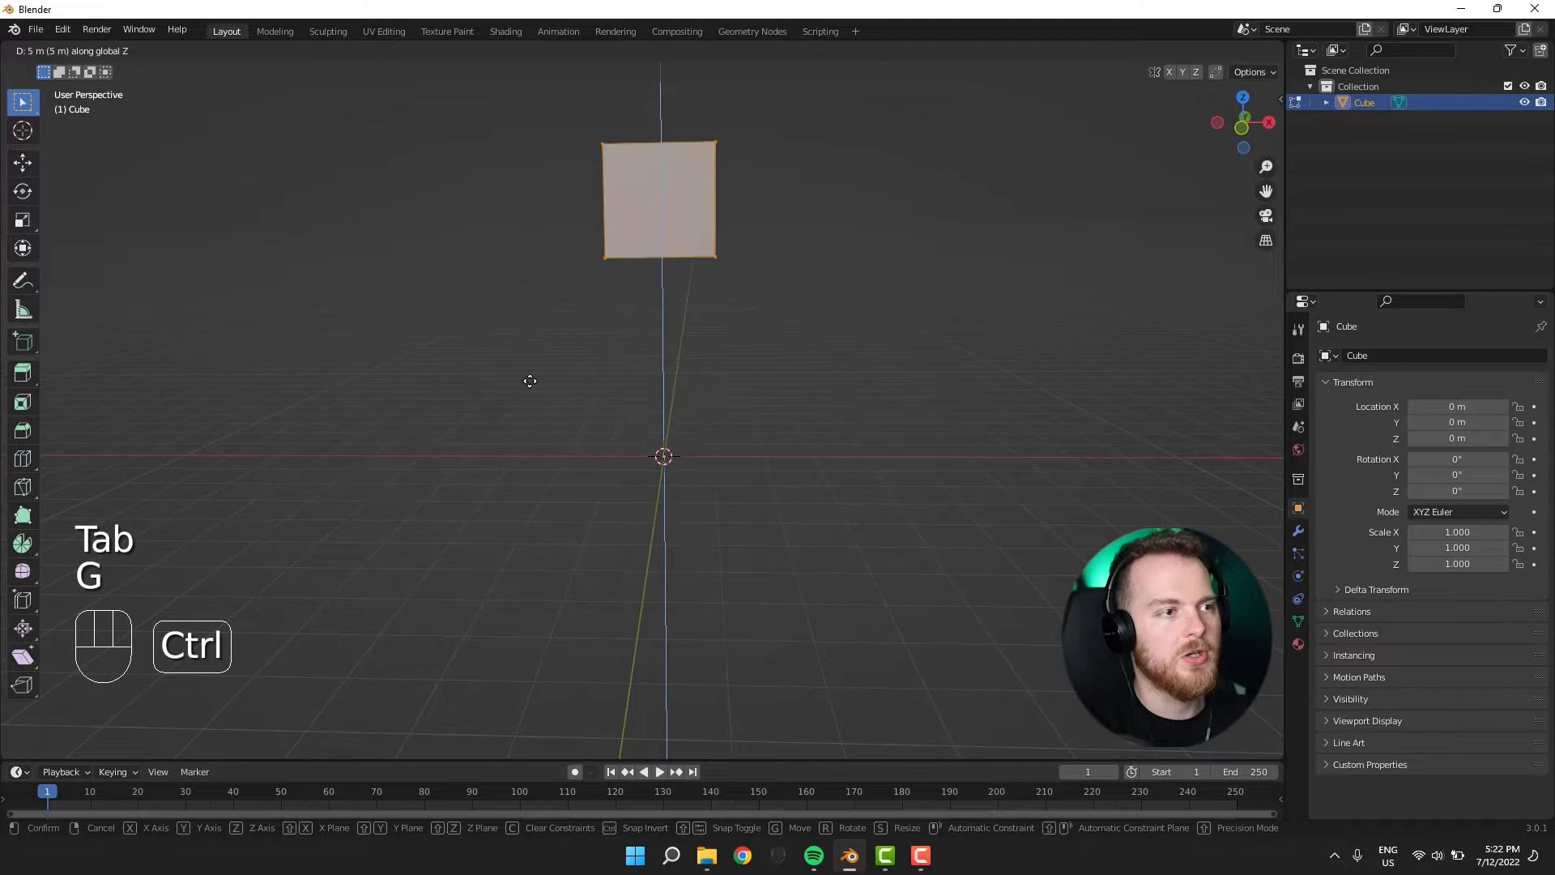
Move the cube's mesh up along the Z axis to about 5 m above the world origin.
click(528, 382)
shift+middle_drag(445, 247, 469, 309)
key(g)
key(z)
click(450, 330)
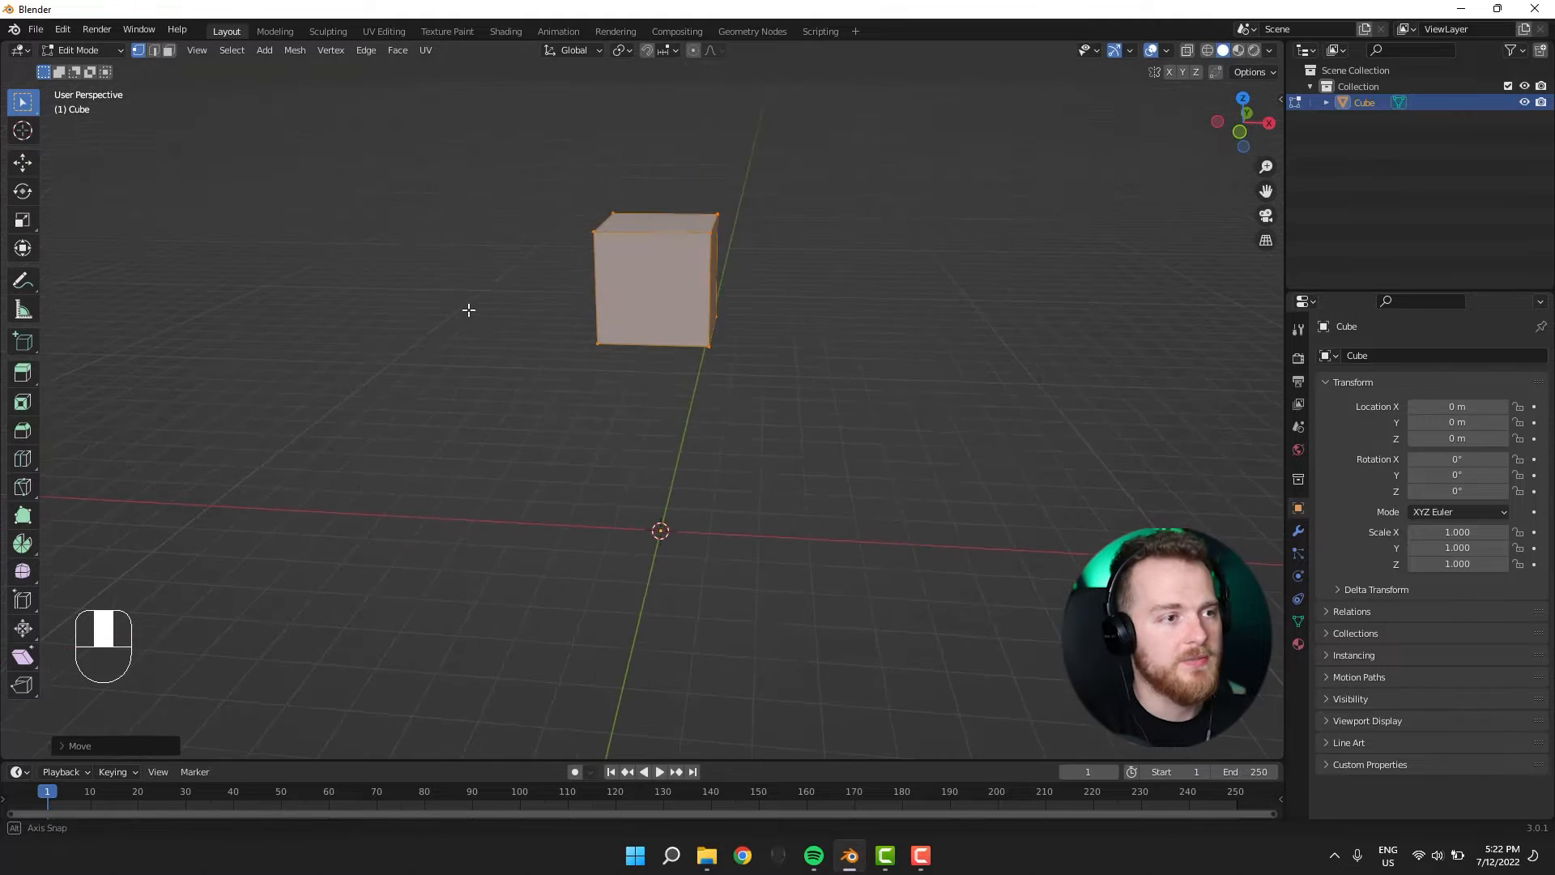
Add a centred vertical loop cut that divides the cube into left and right halves.
key(Tab)
middle_drag(659, 240, 652, 243)
key(Tab)
key(ctrl+r)
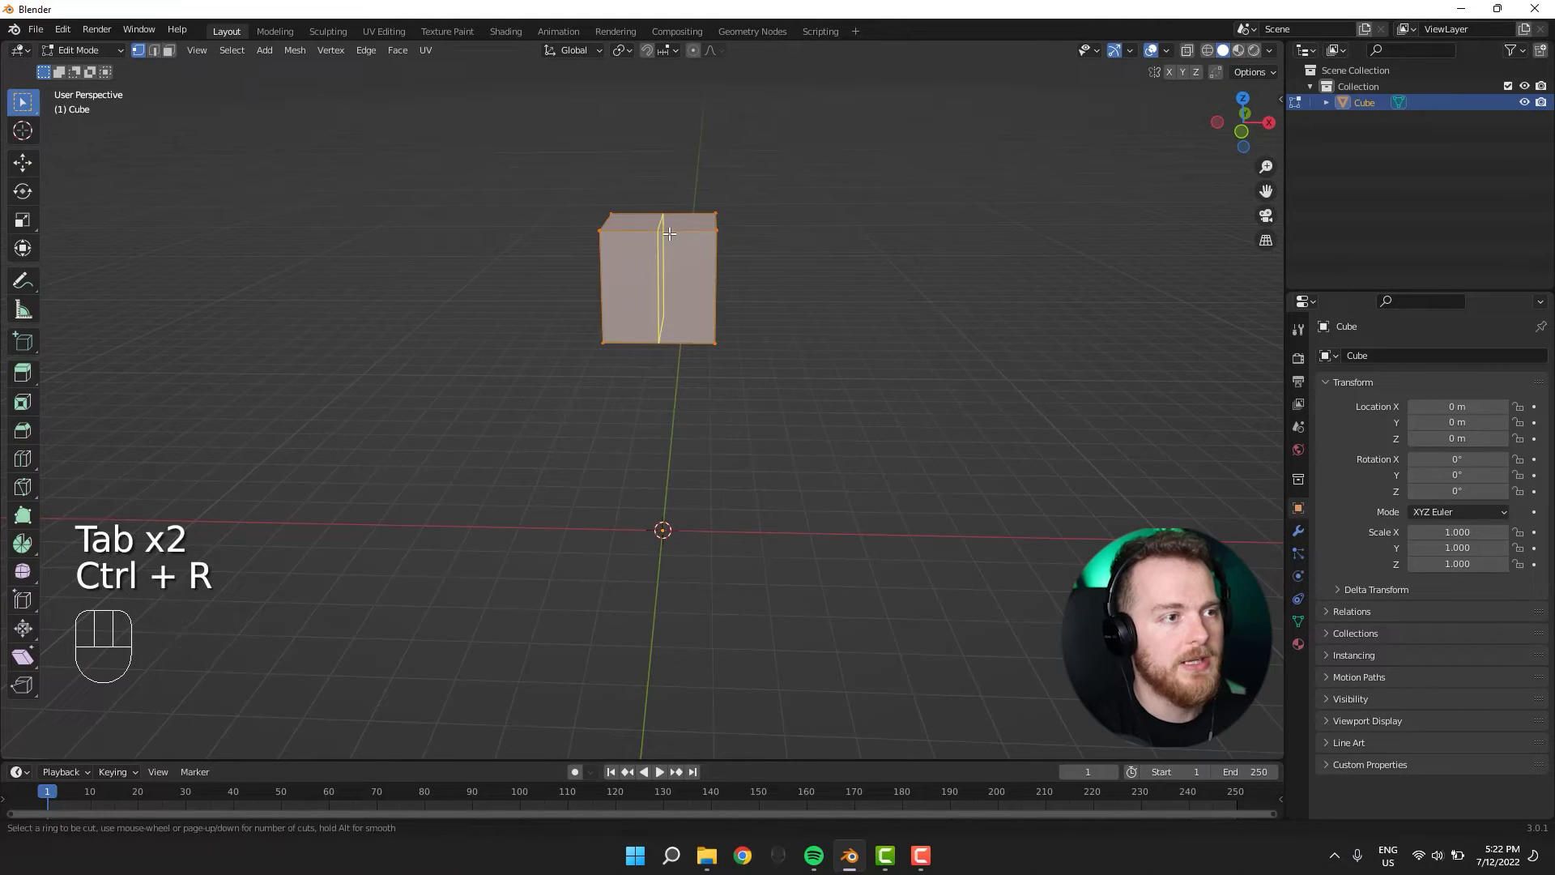
click(650, 243)
right_click(666, 301)
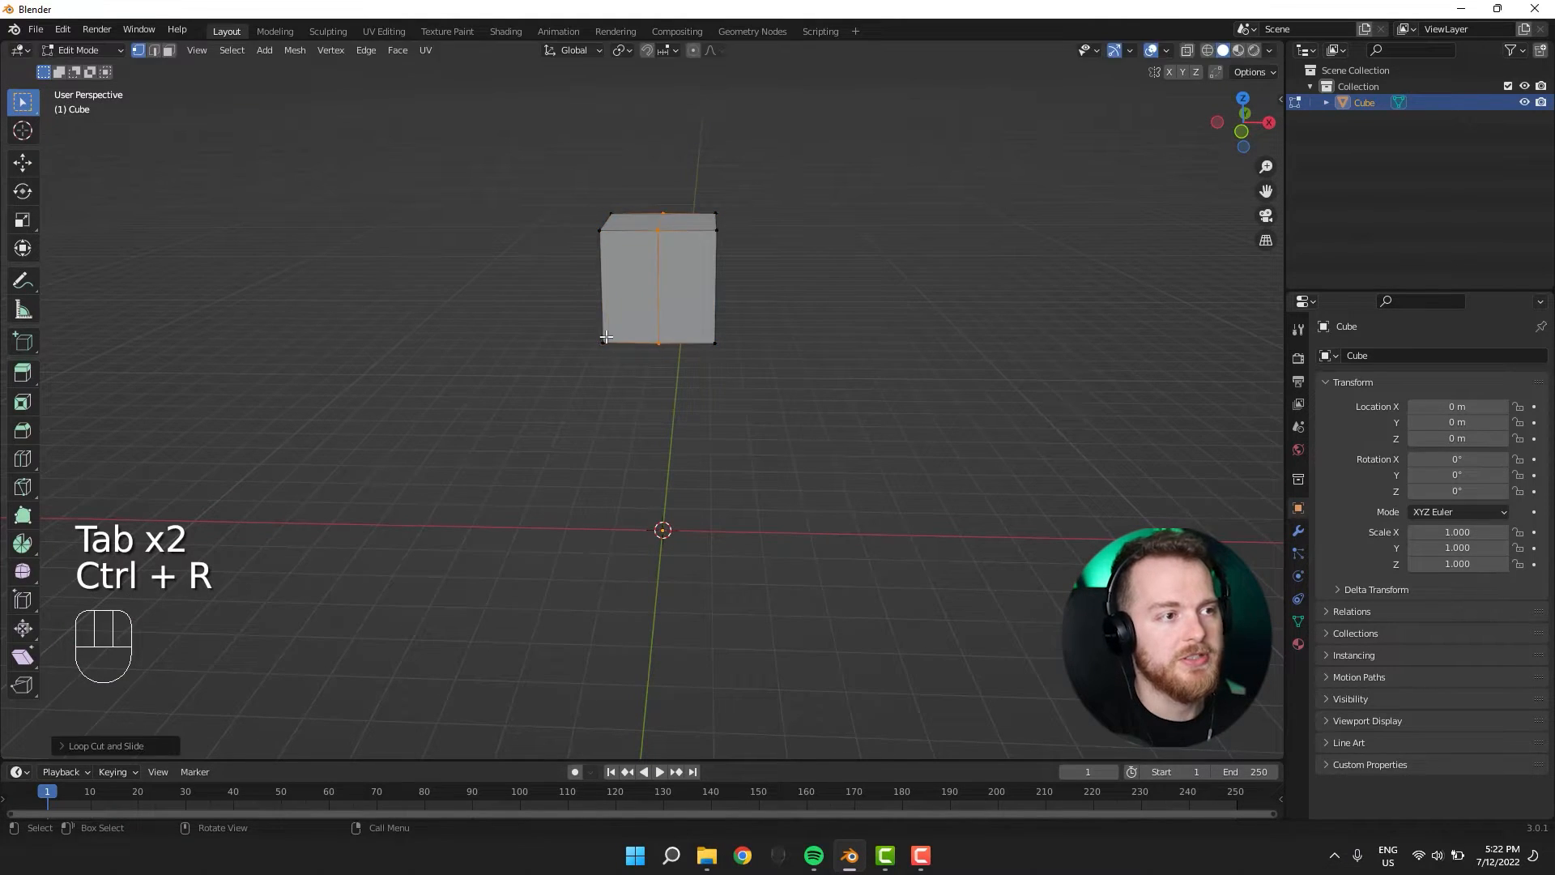
Delete all faces of the cube's left half.
middle_drag(500, 366, 518, 347)
key(3)
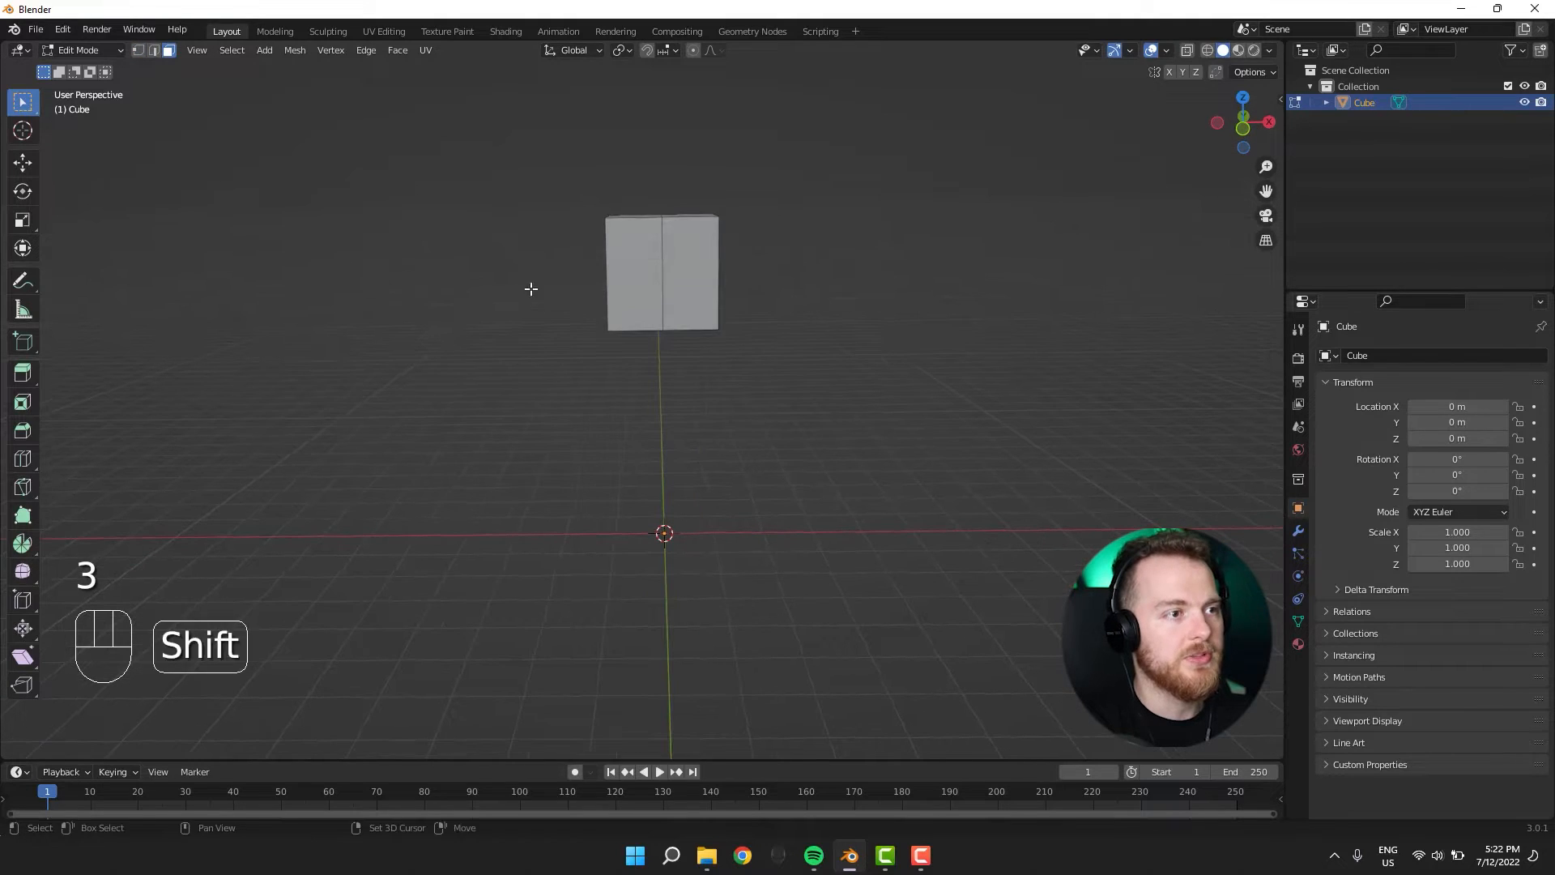
key(shift+z)
drag(576, 171, 653, 384)
key(x)
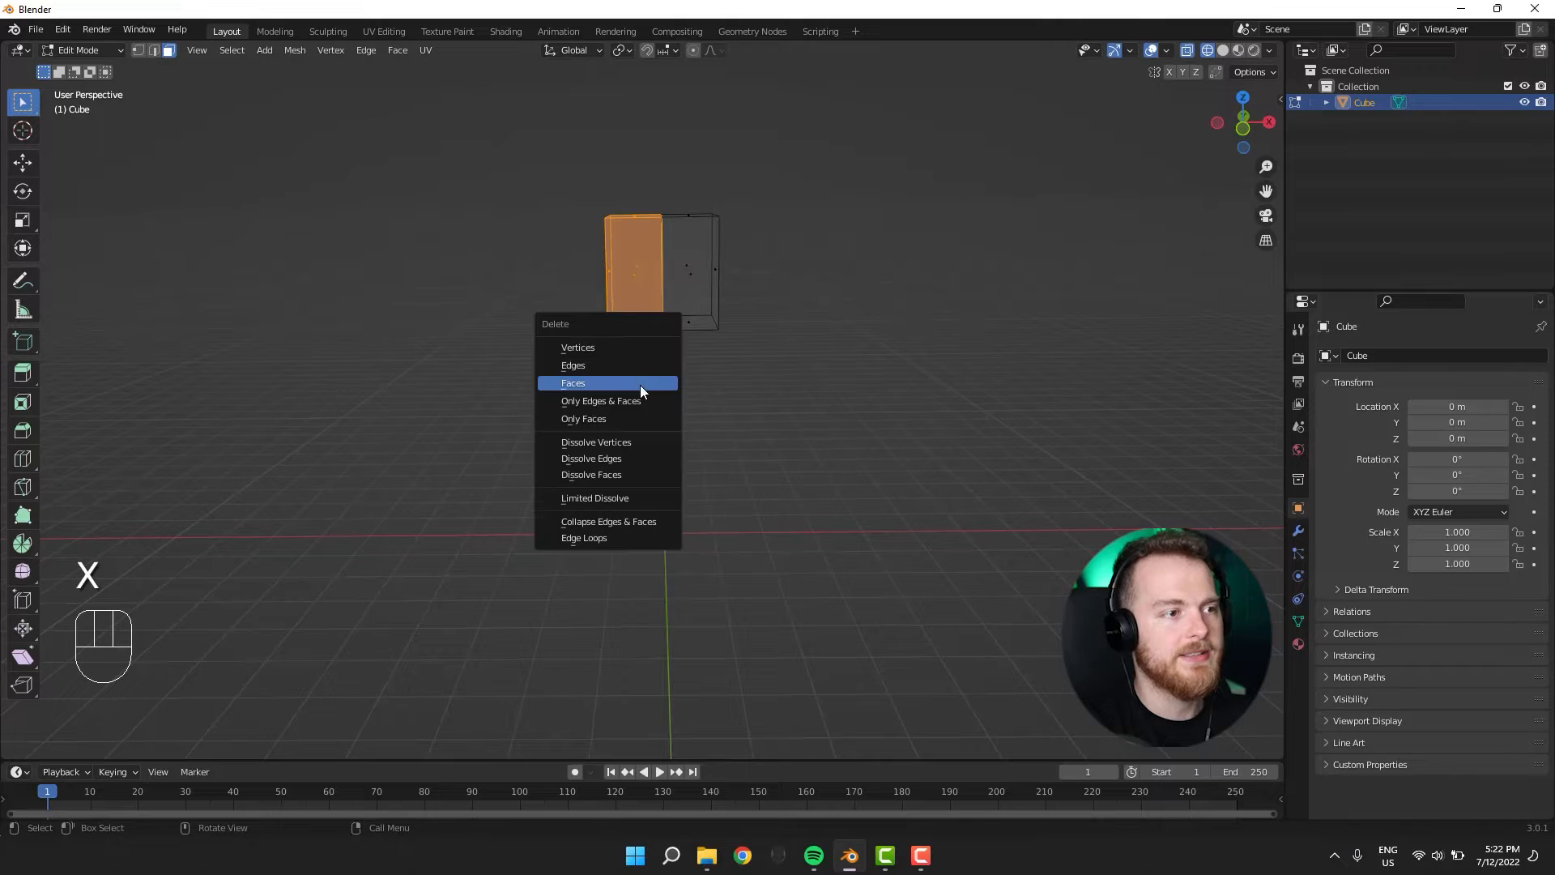
click(639, 385)
Add a Mirror modifier on the X axis to the half cube and return to solid shading.
click(1298, 530)
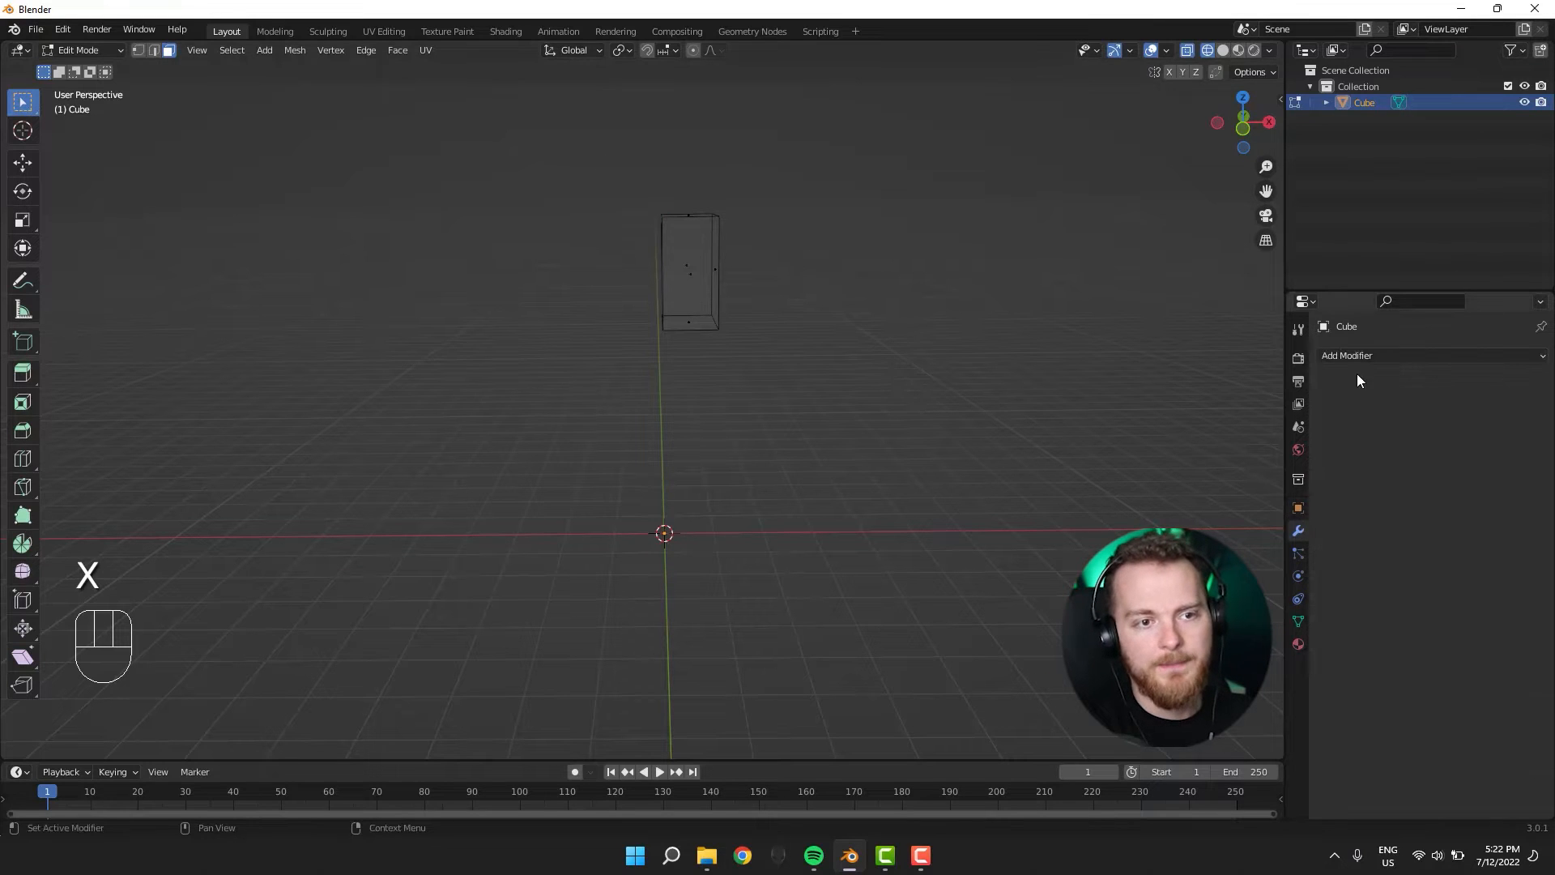
click(1354, 356)
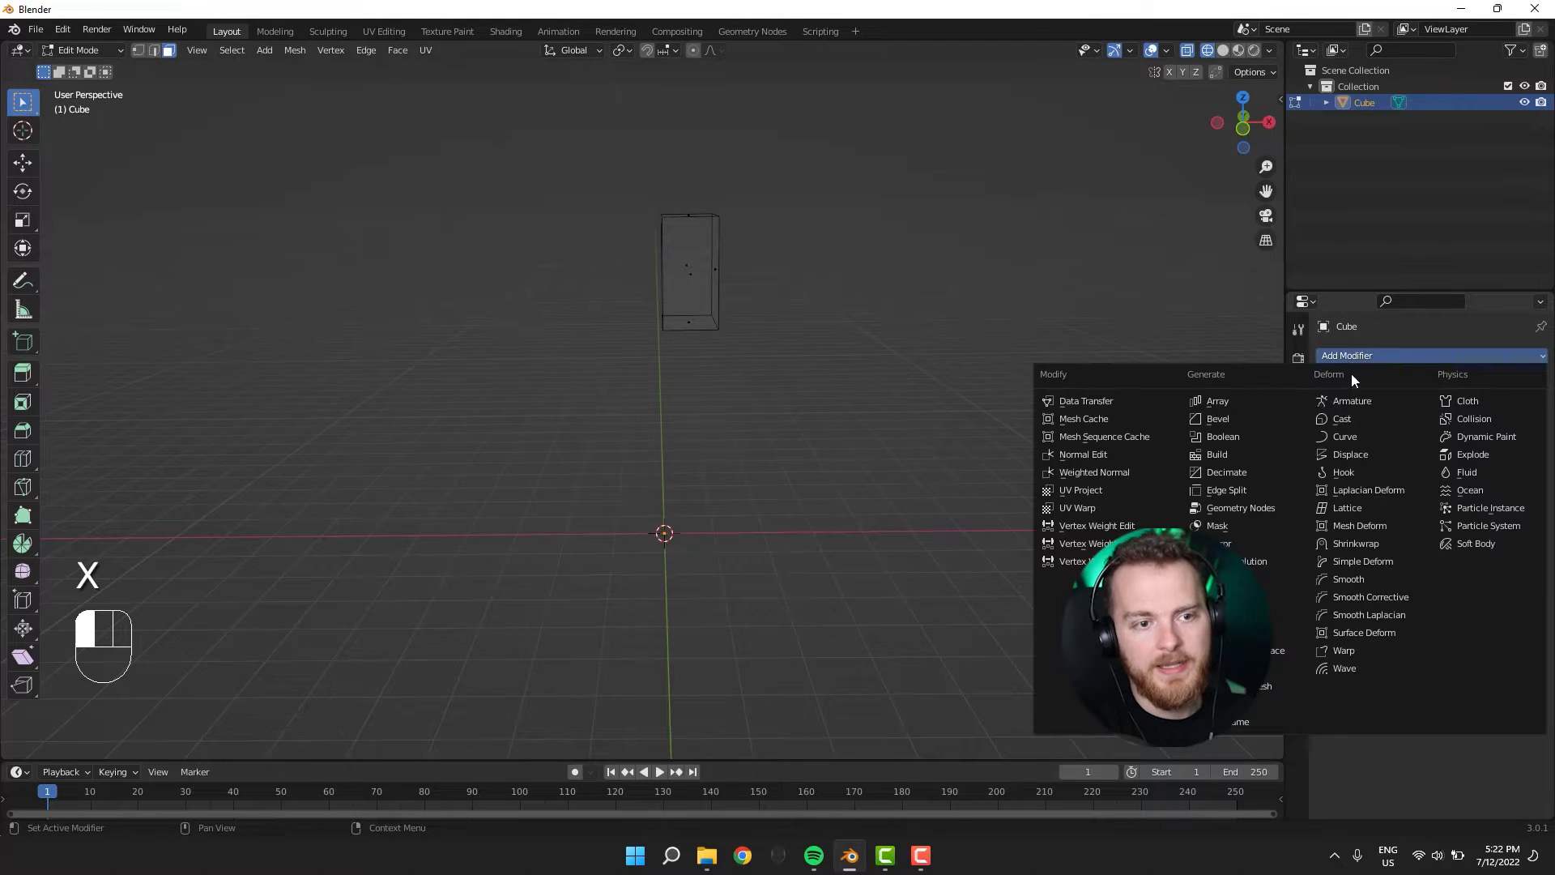
click(1220, 542)
middle_drag(902, 496, 882, 492)
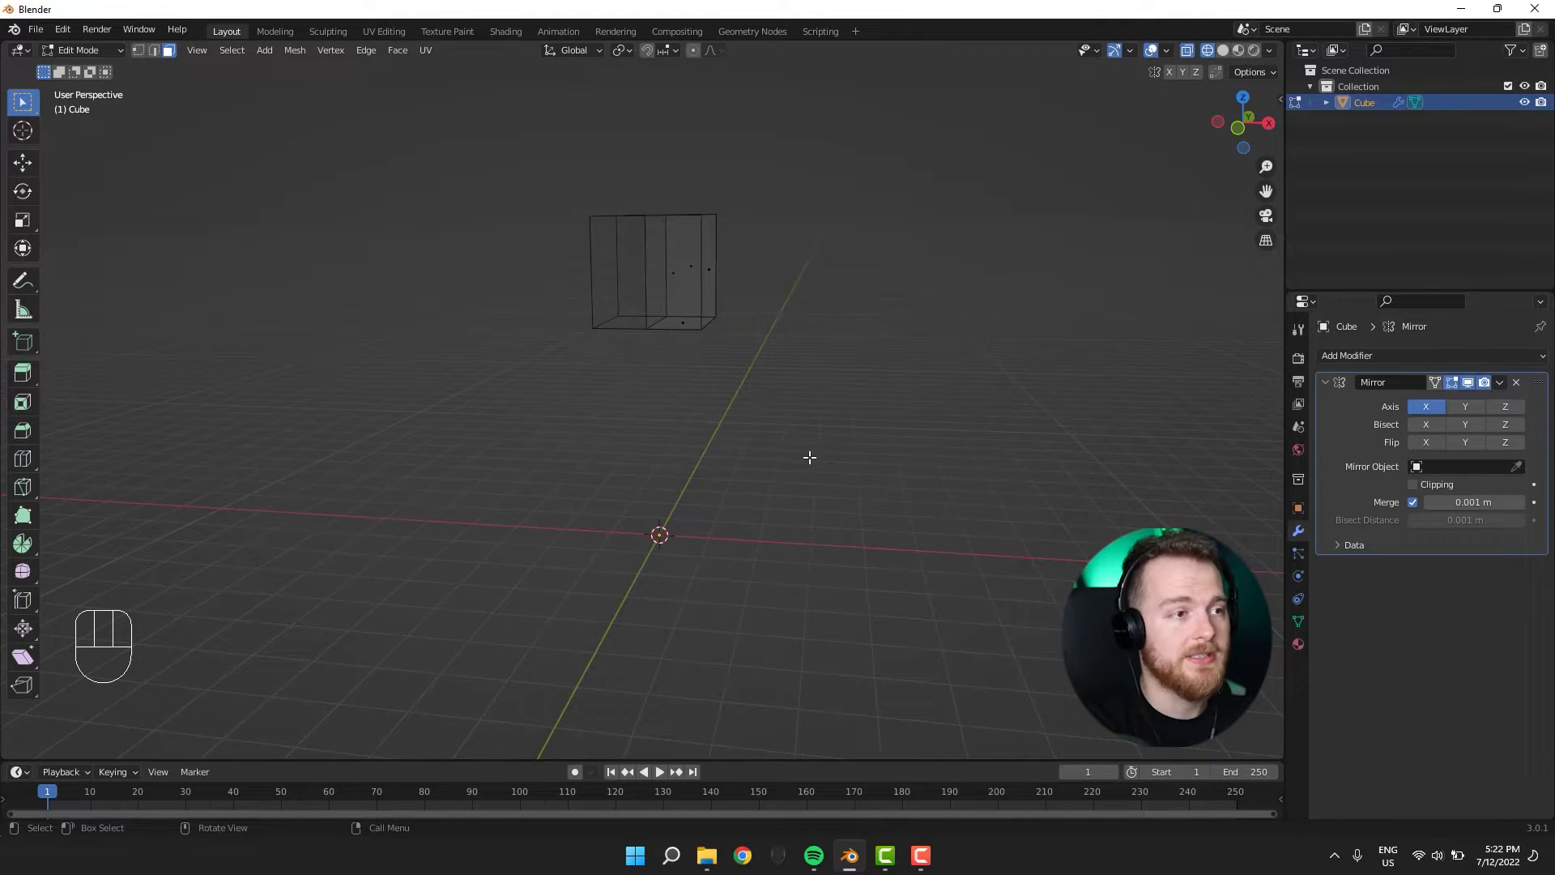
key(shift+z)
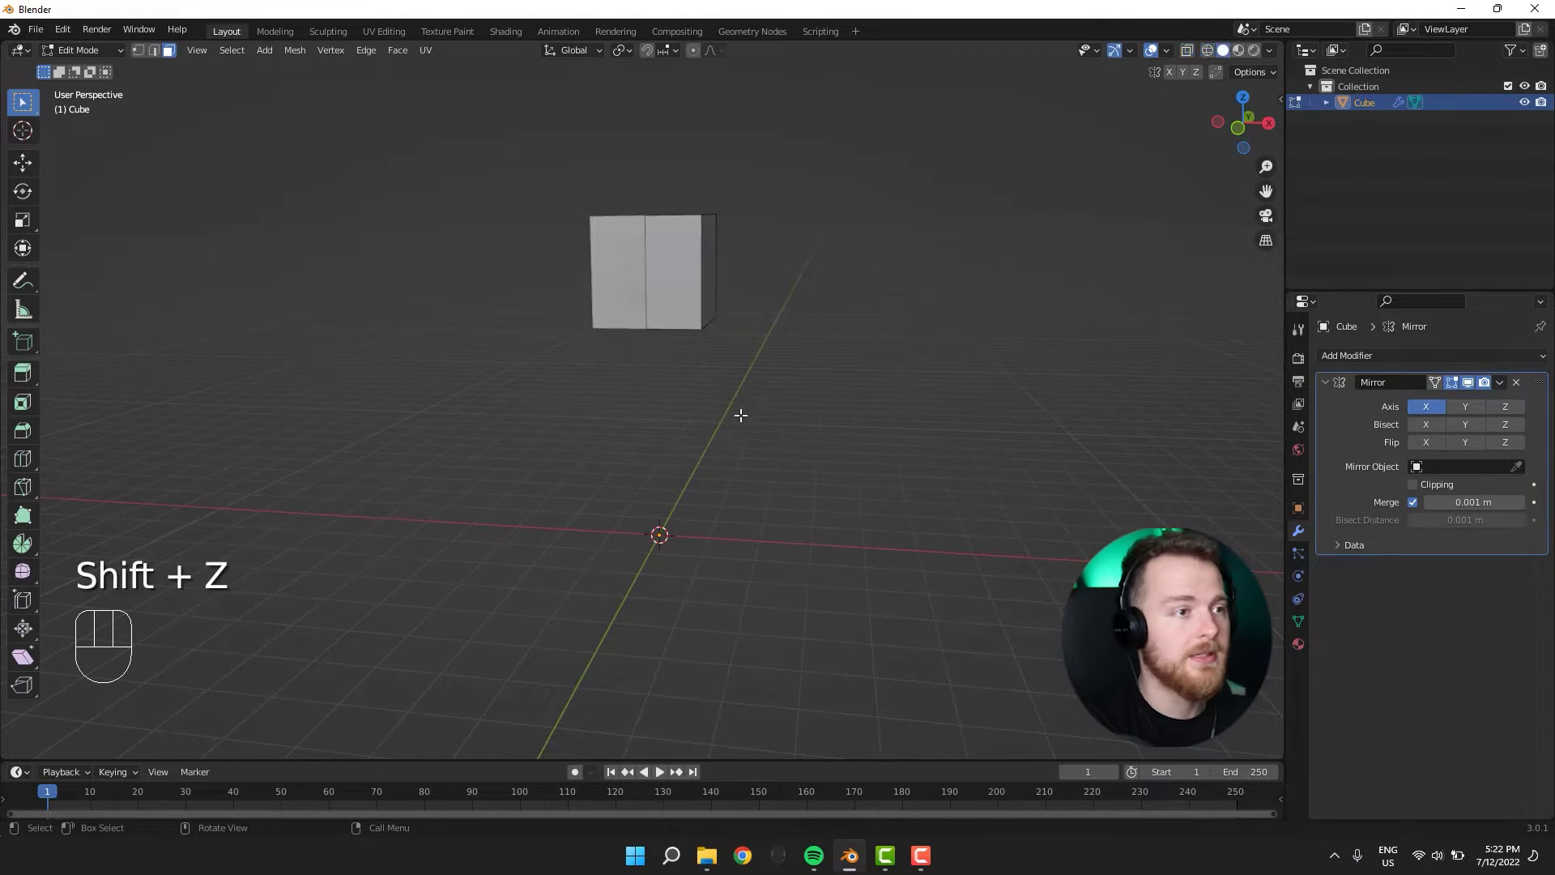
mouse_move(740, 415)
middle_down()
mouse_move(705, 421)
mouse_move(746, 375)
mouse_move(680, 392)
mouse_move(720, 438)
mouse_move(756, 427)
middle_up()
Add a second cube inside the same mesh and raise it along Z to just below the head block.
key(shift+a)
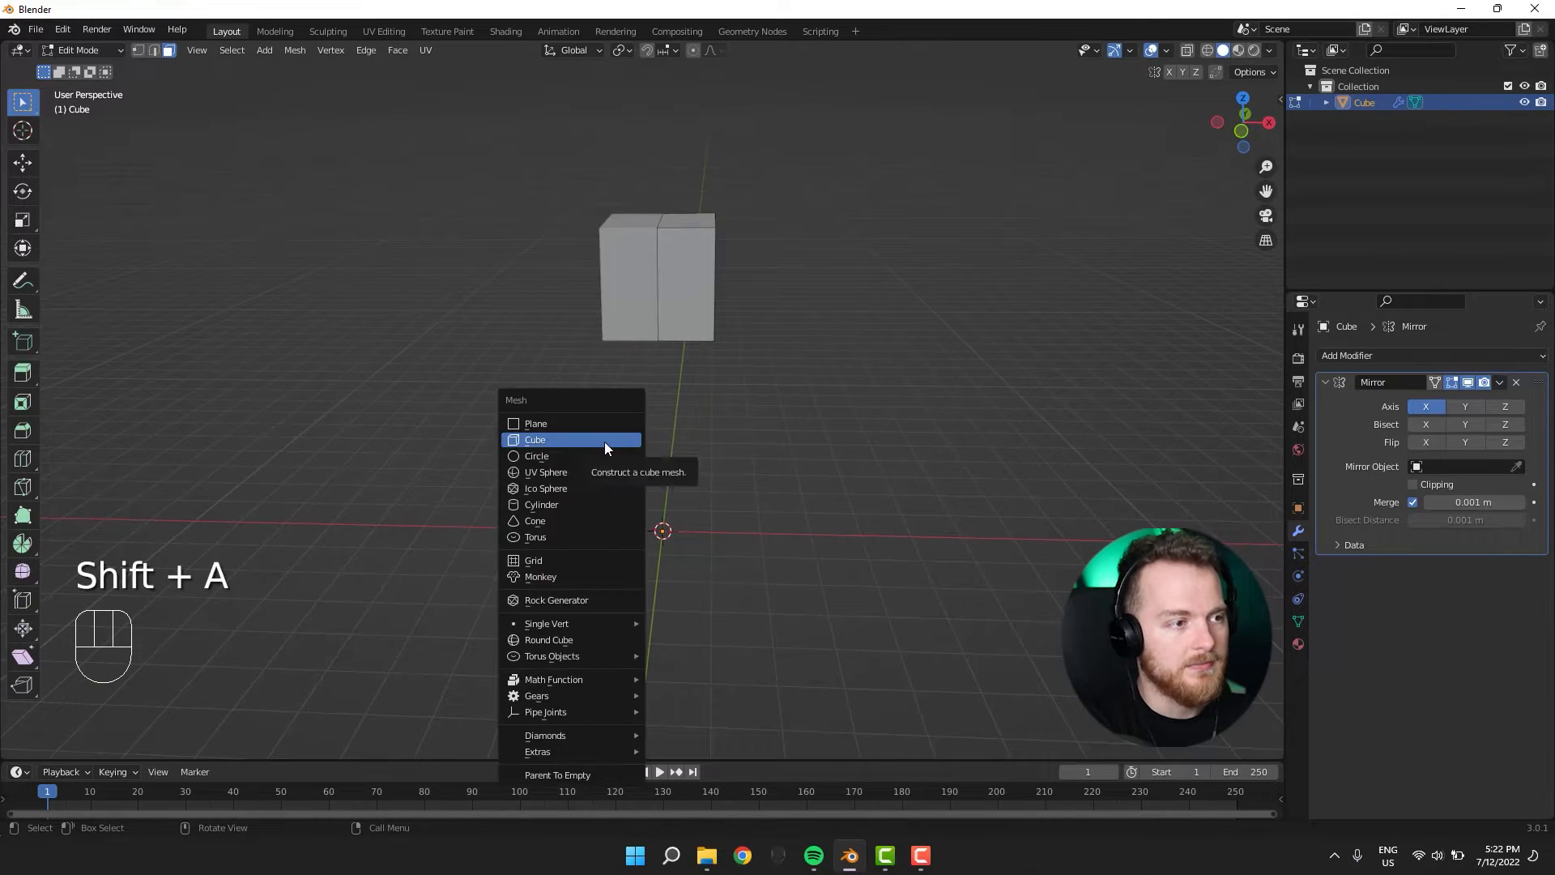
click(604, 440)
key(g)
key(z)
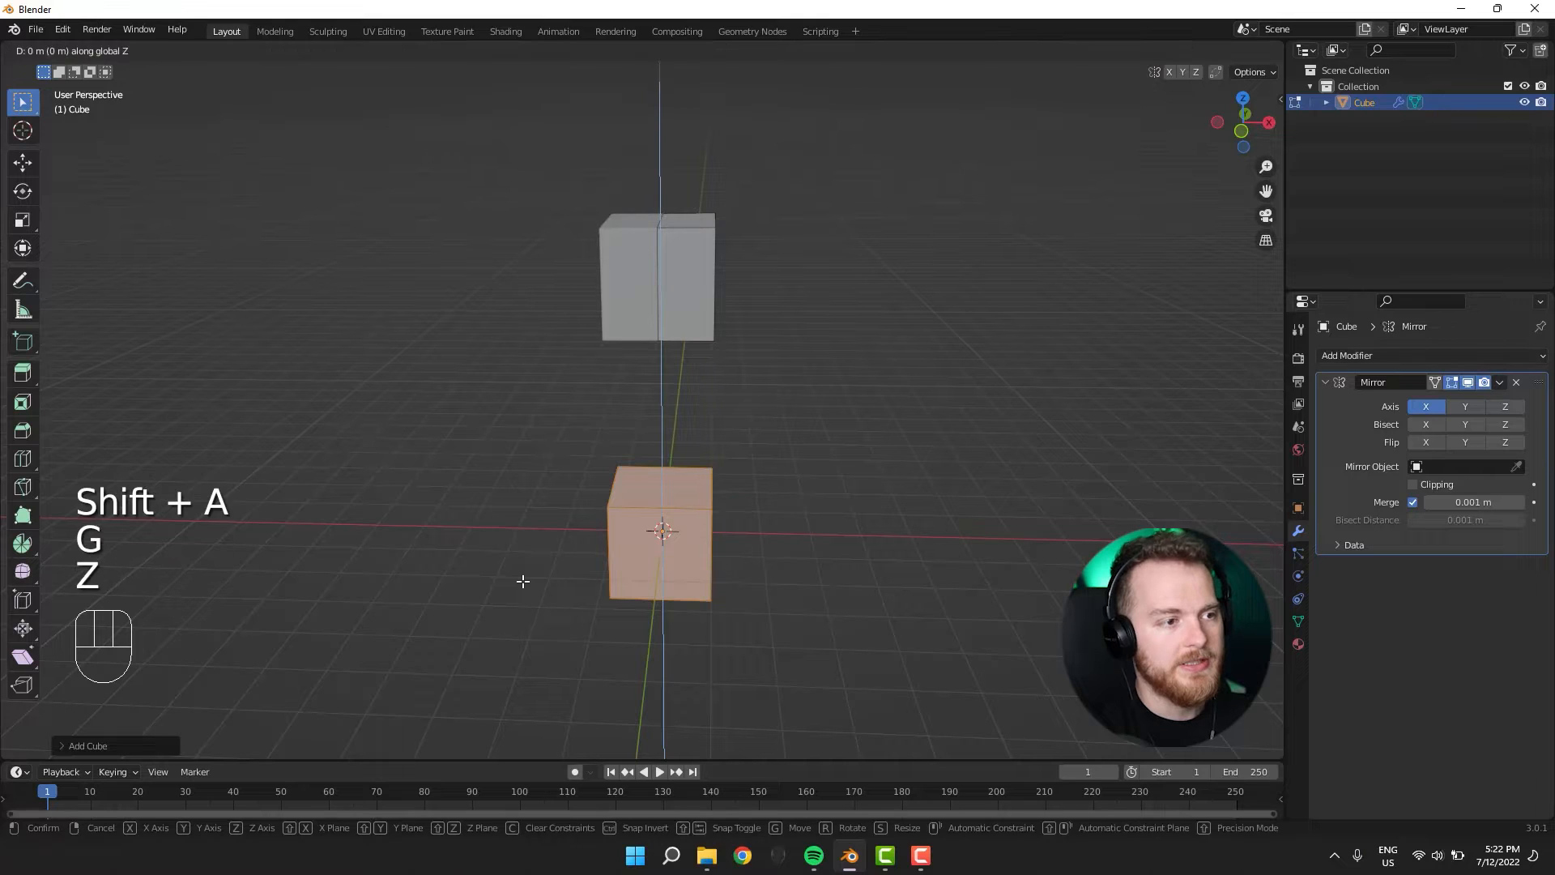
Split the lower cube with a centred vertical loop cut and delete the faces of its left half.
key(ctrl+r)
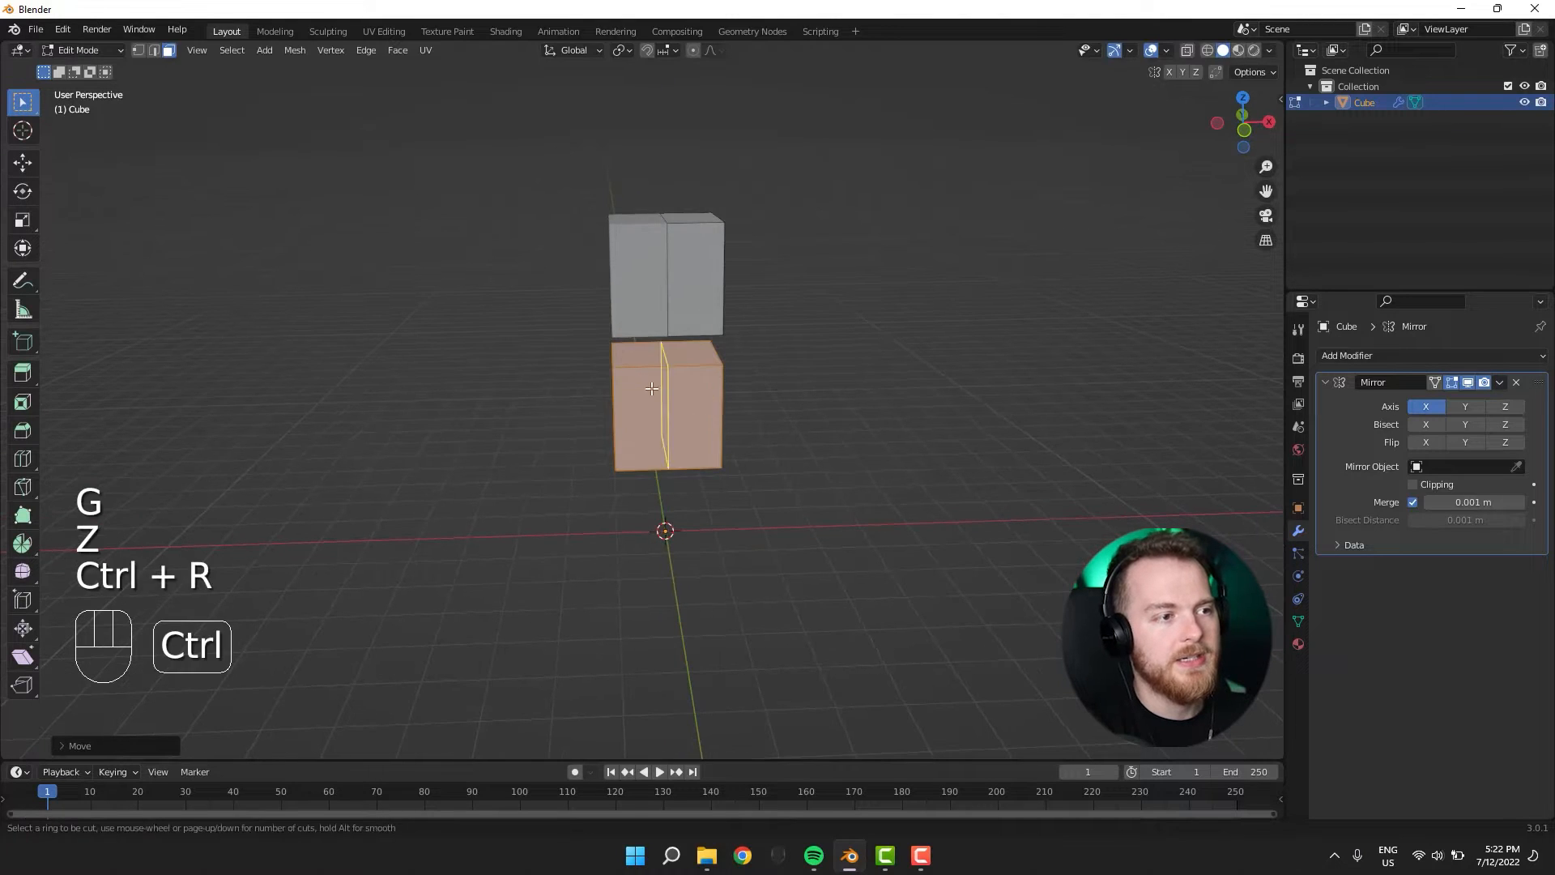
click(577, 399)
key(shift+z)
key(3)
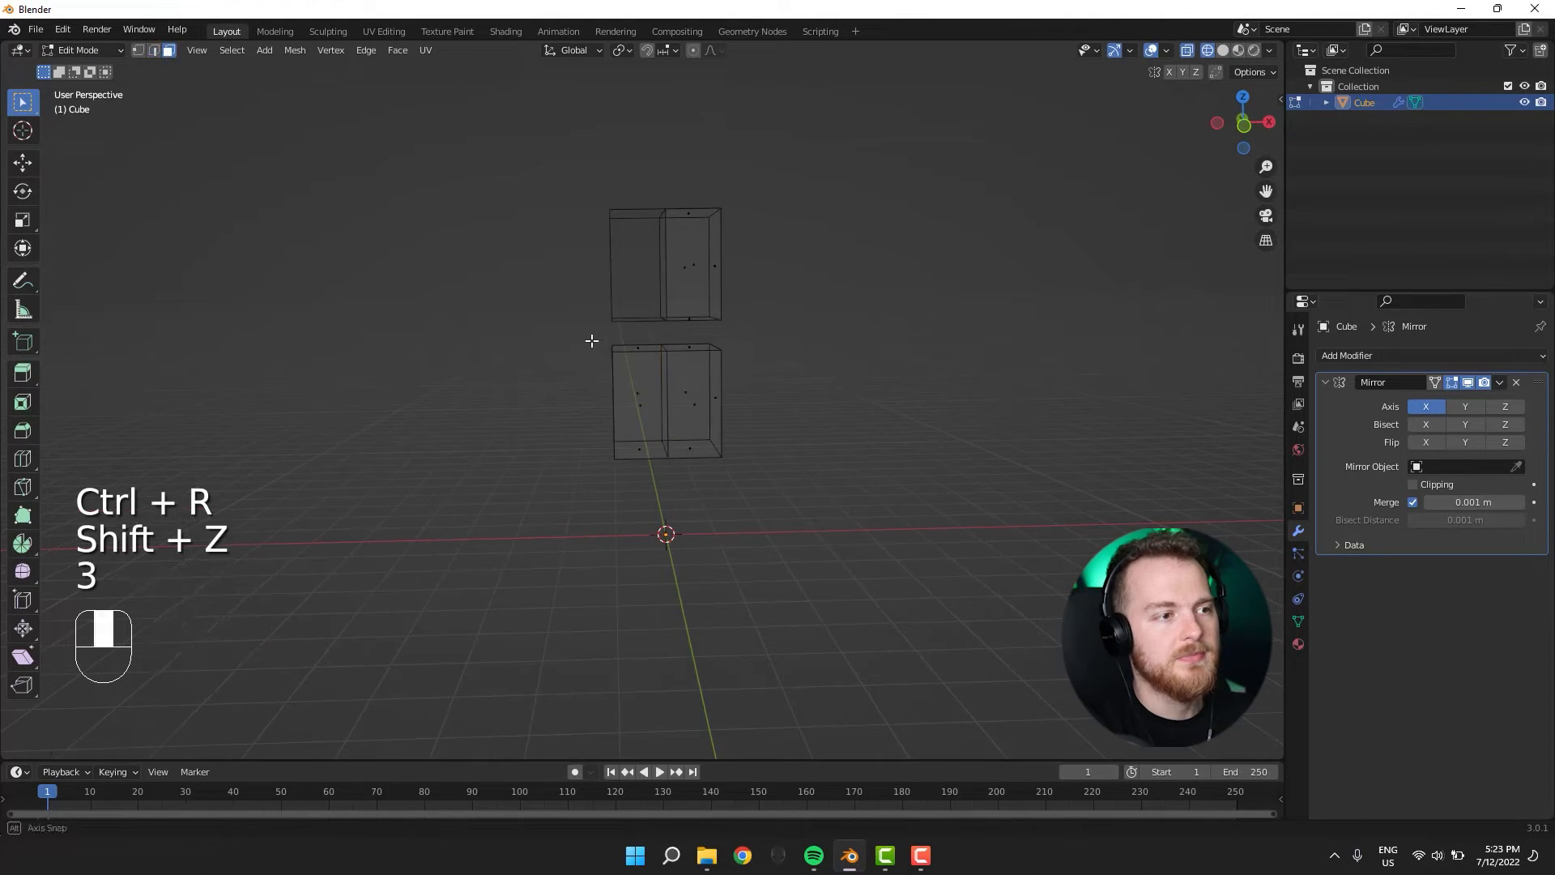
drag(600, 336, 658, 482)
key(x)
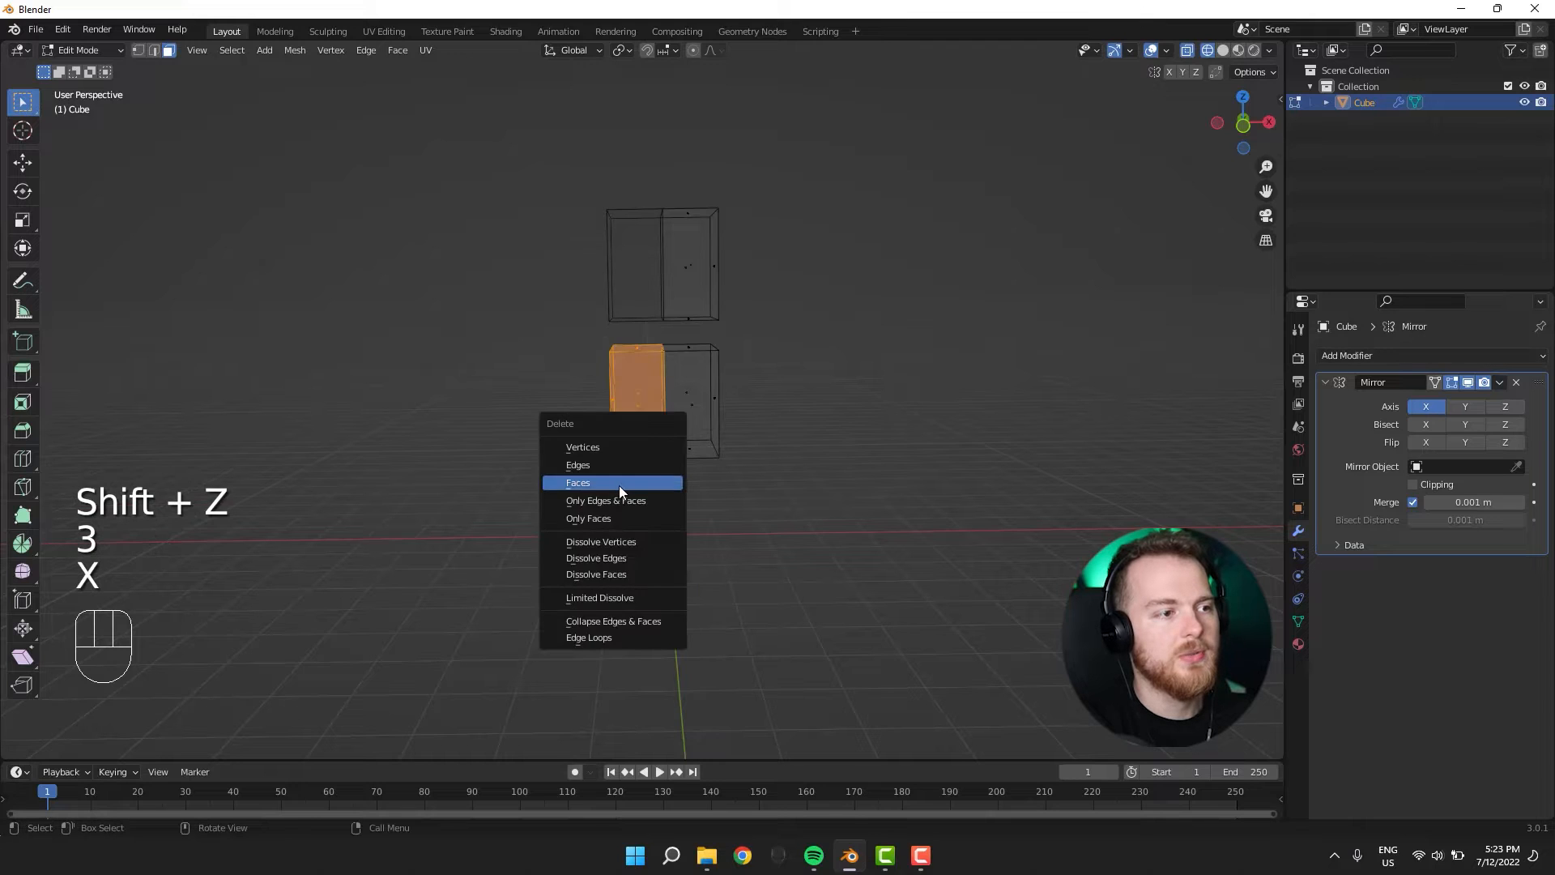
click(619, 485)
Enable Clipping on the Mirror modifier and test it by moving the lower block's top centre edge in solid shading.
key(shift+z)
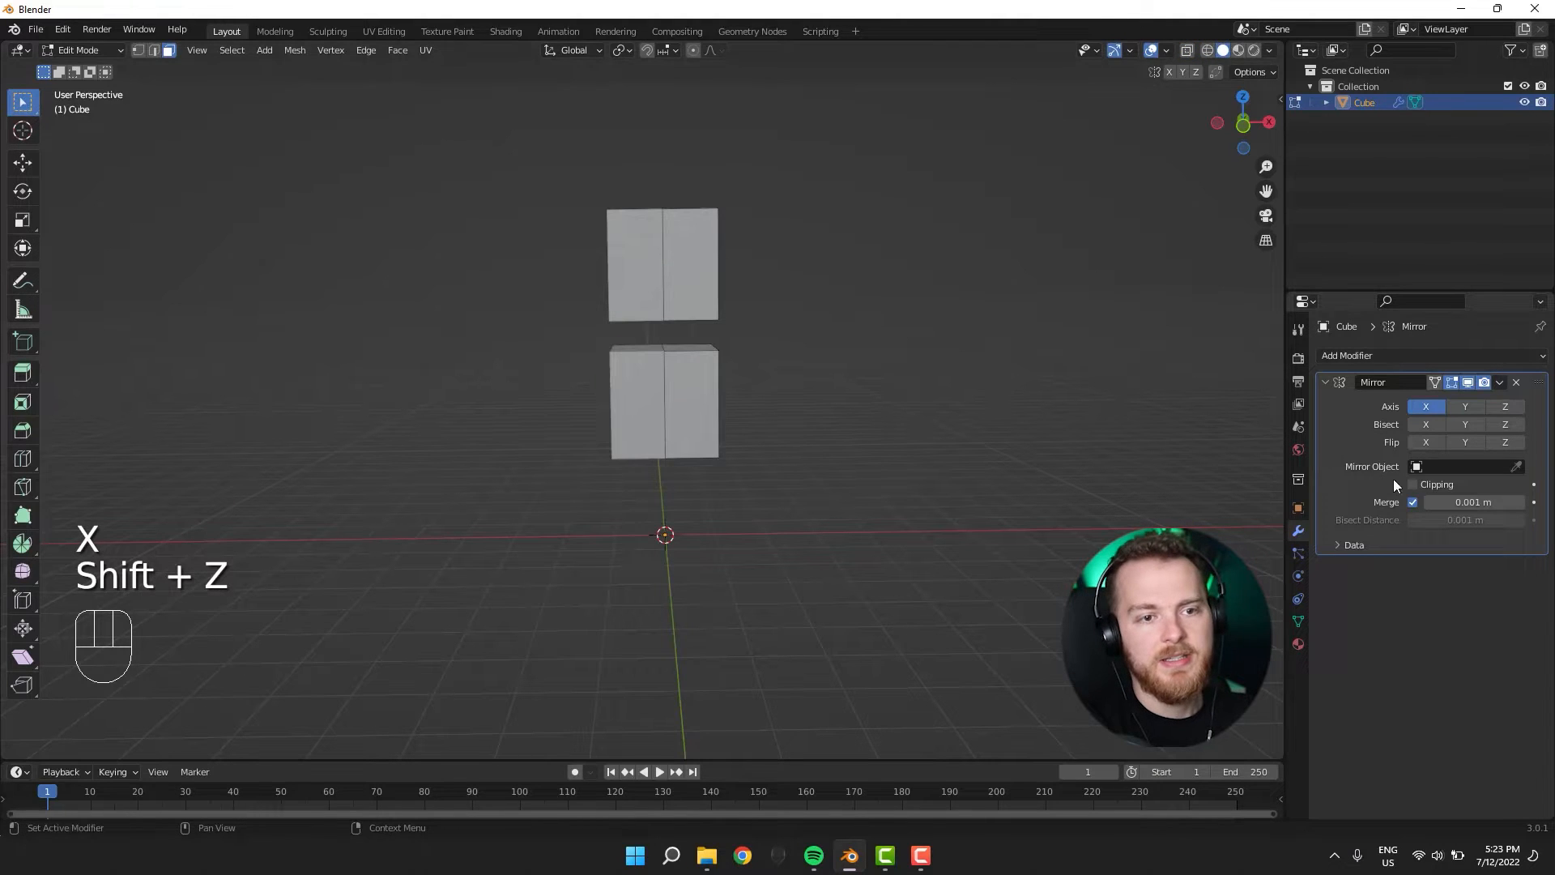
middle_drag(1022, 490, 894, 512)
key(2)
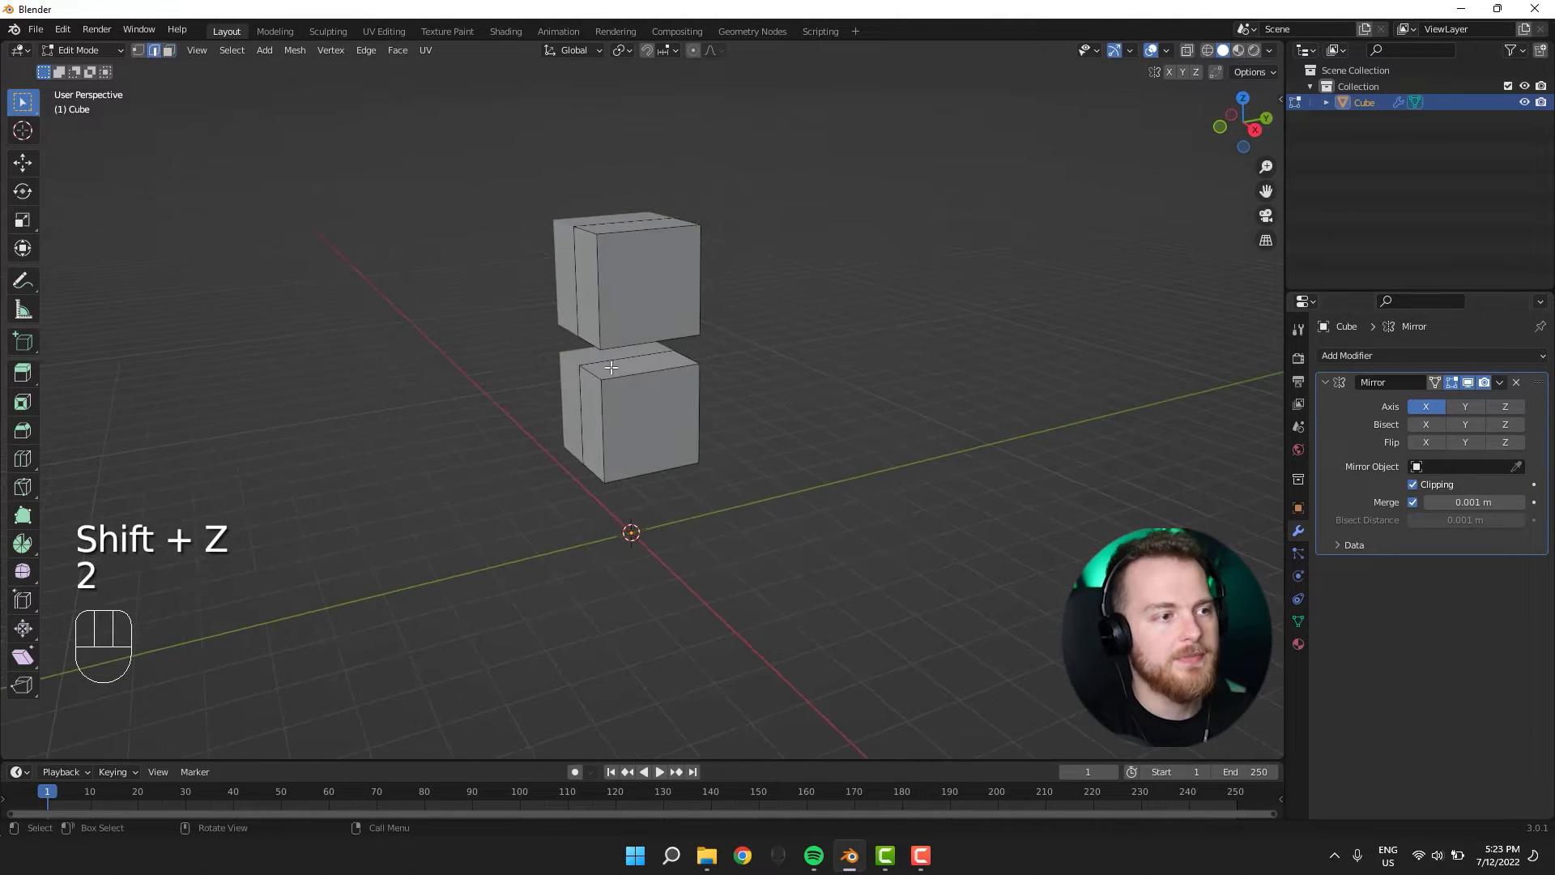
click(613, 364)
key(g)
right_click(574, 382)
middle_drag(574, 383, 604, 418)
middle_drag(684, 377, 663, 381)
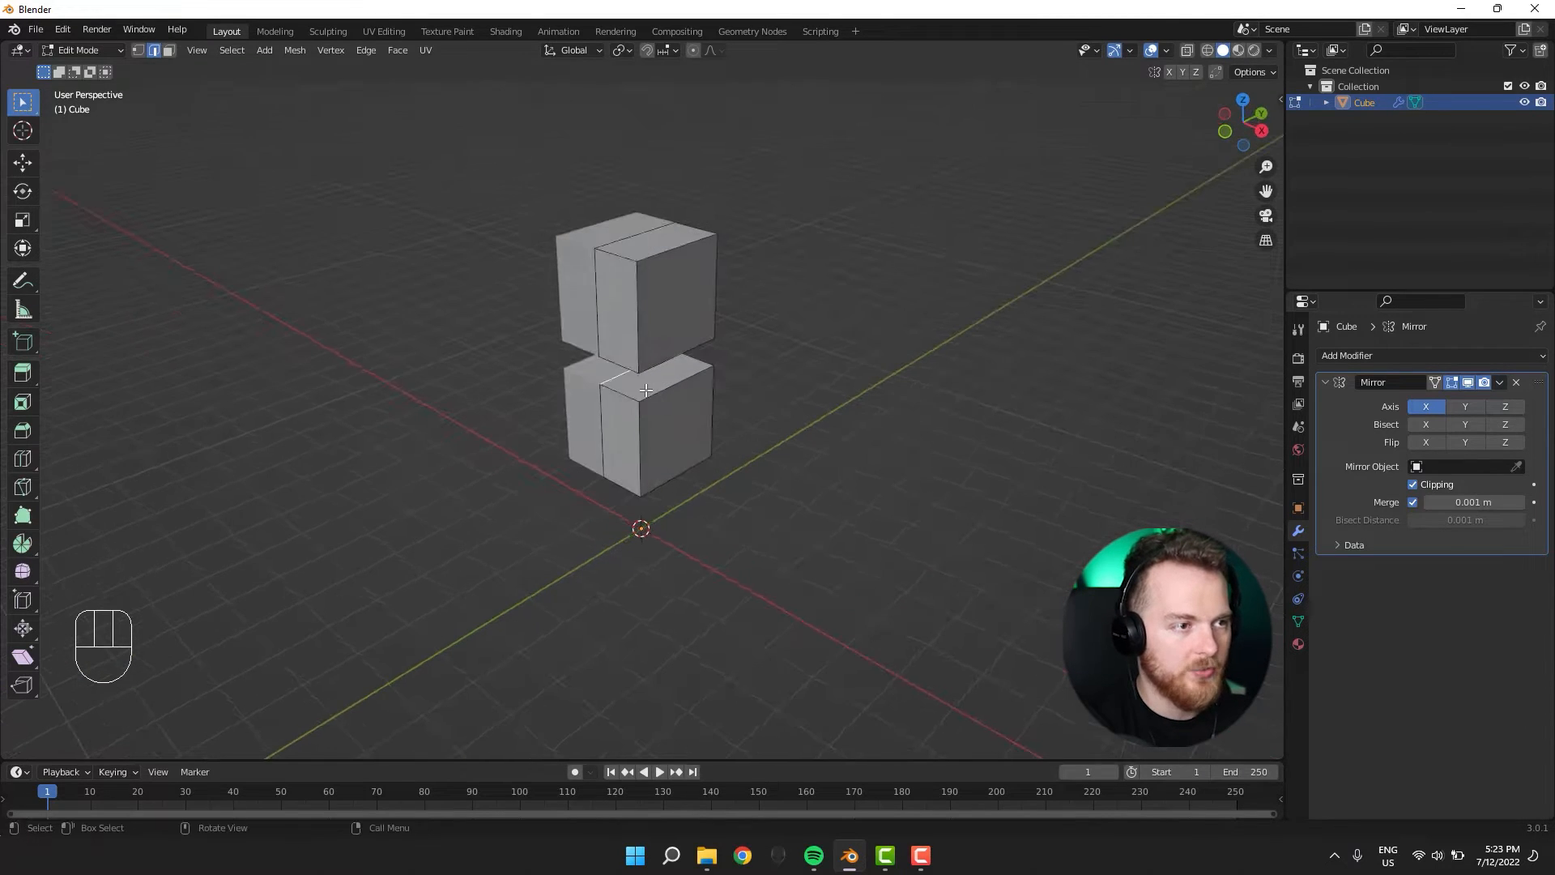
Scale down the lower block's top face along the Y axis to taper the body.
key(3)
click(662, 374)
middle_drag(441, 440, 469, 343)
key(s)
key(x)
key(y)
click(423, 413)
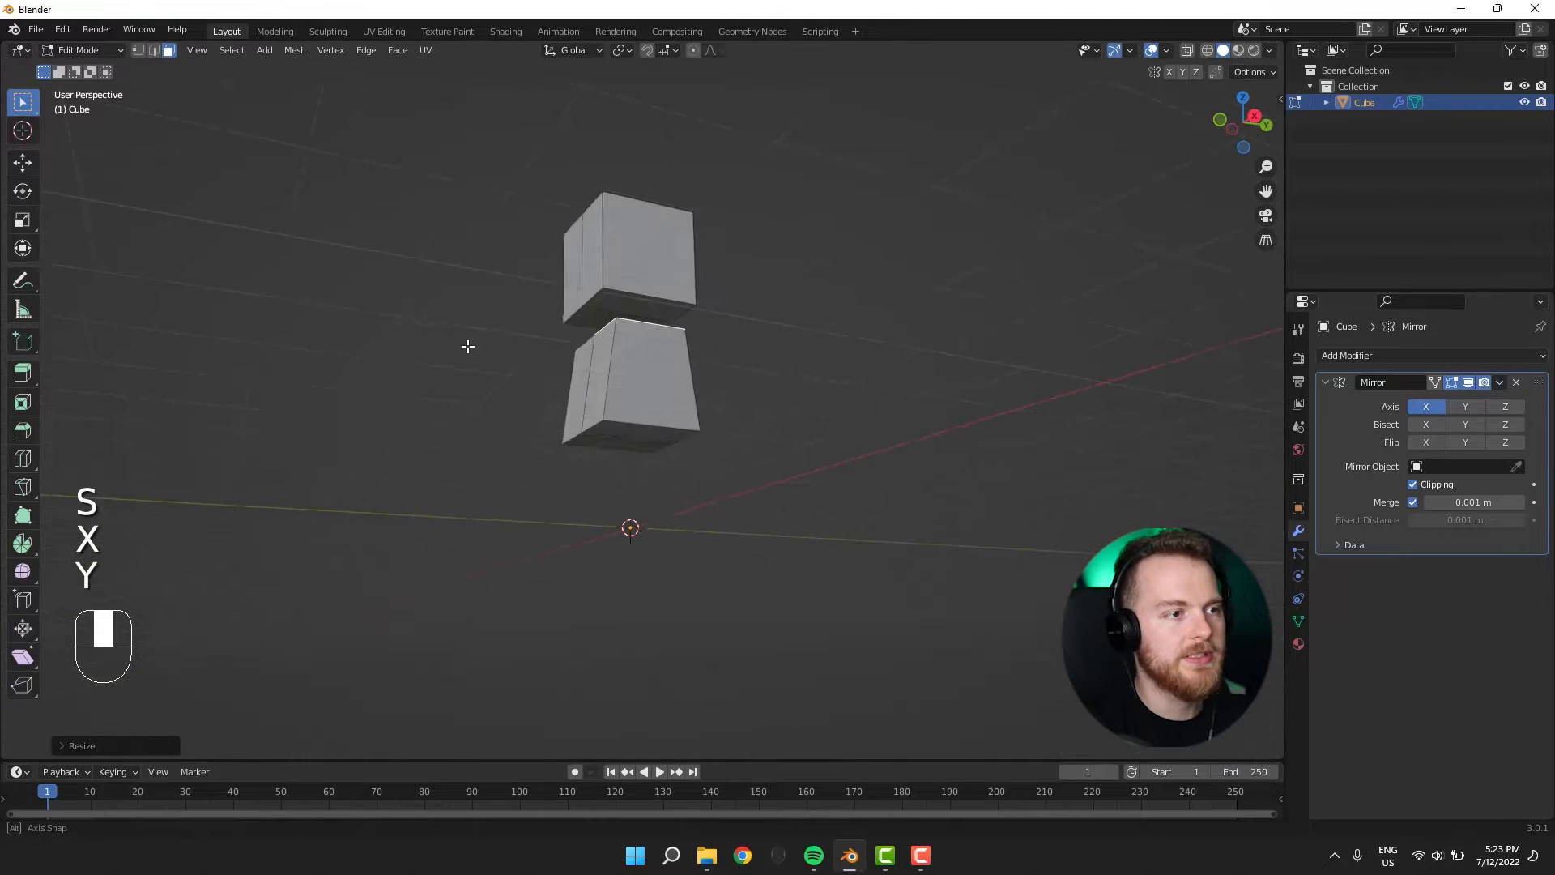
Scale down the lower block's bottom face slightly along the Y axis.
middle_drag(424, 451, 689, 398)
click(610, 408)
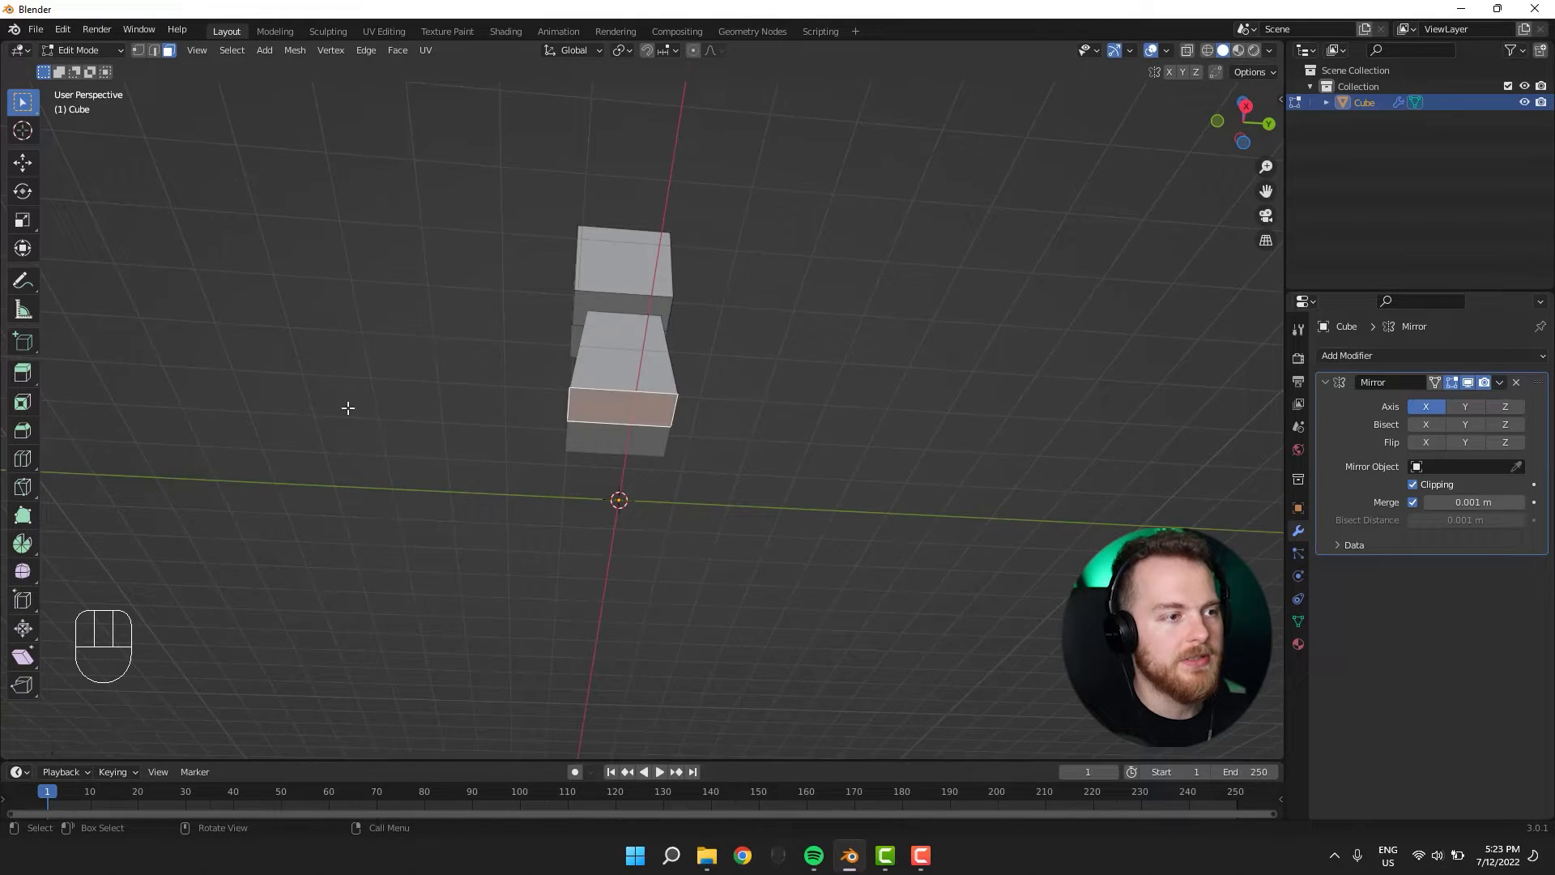
key(g)
key(y)
key(x)
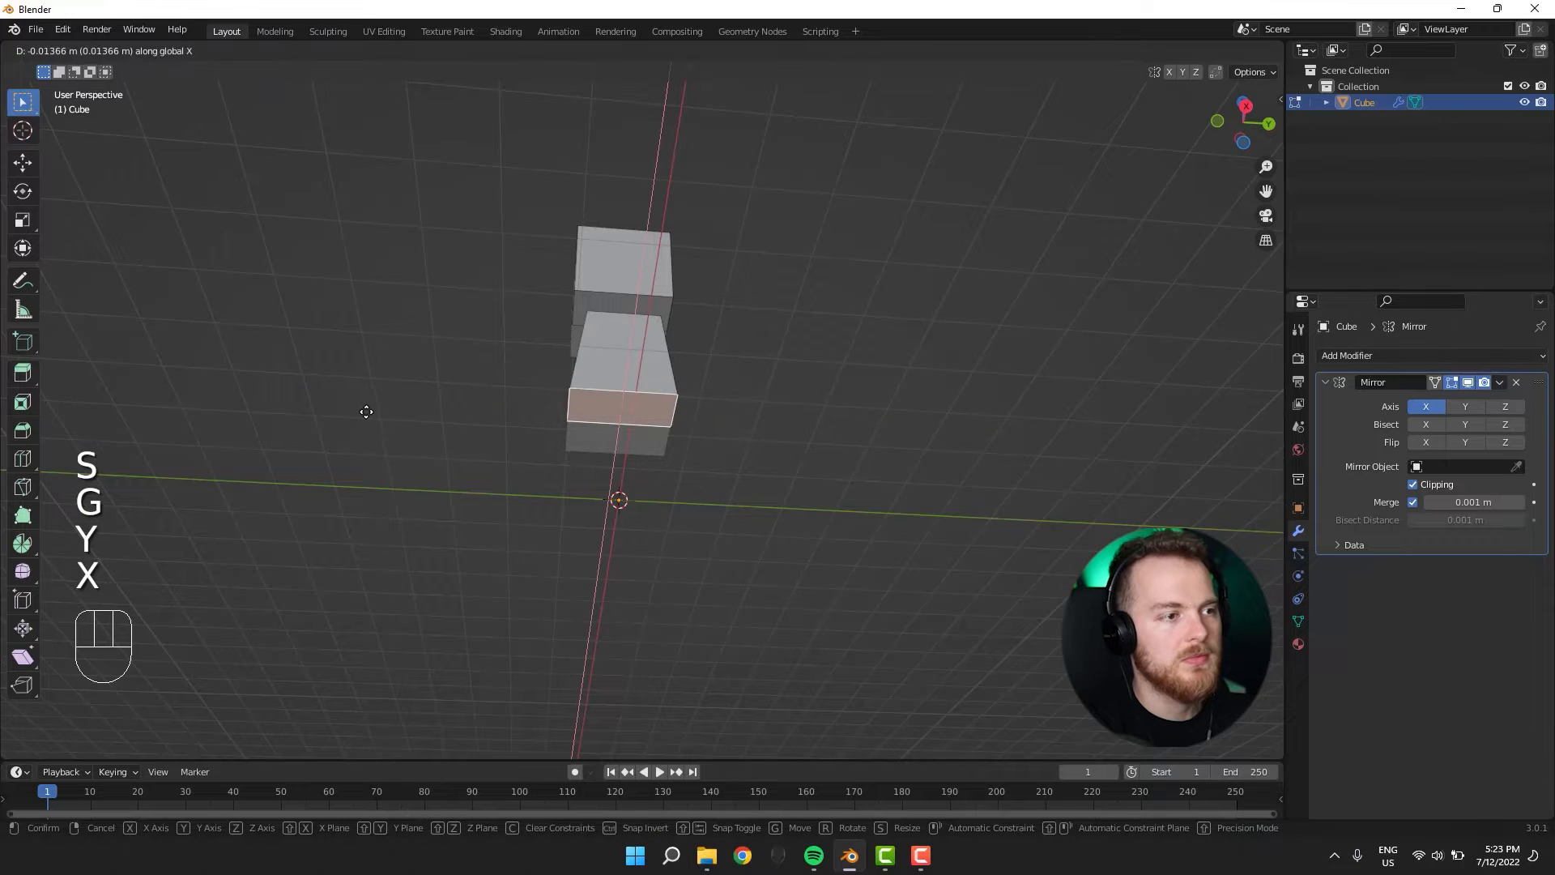
key(y)
click(366, 411)
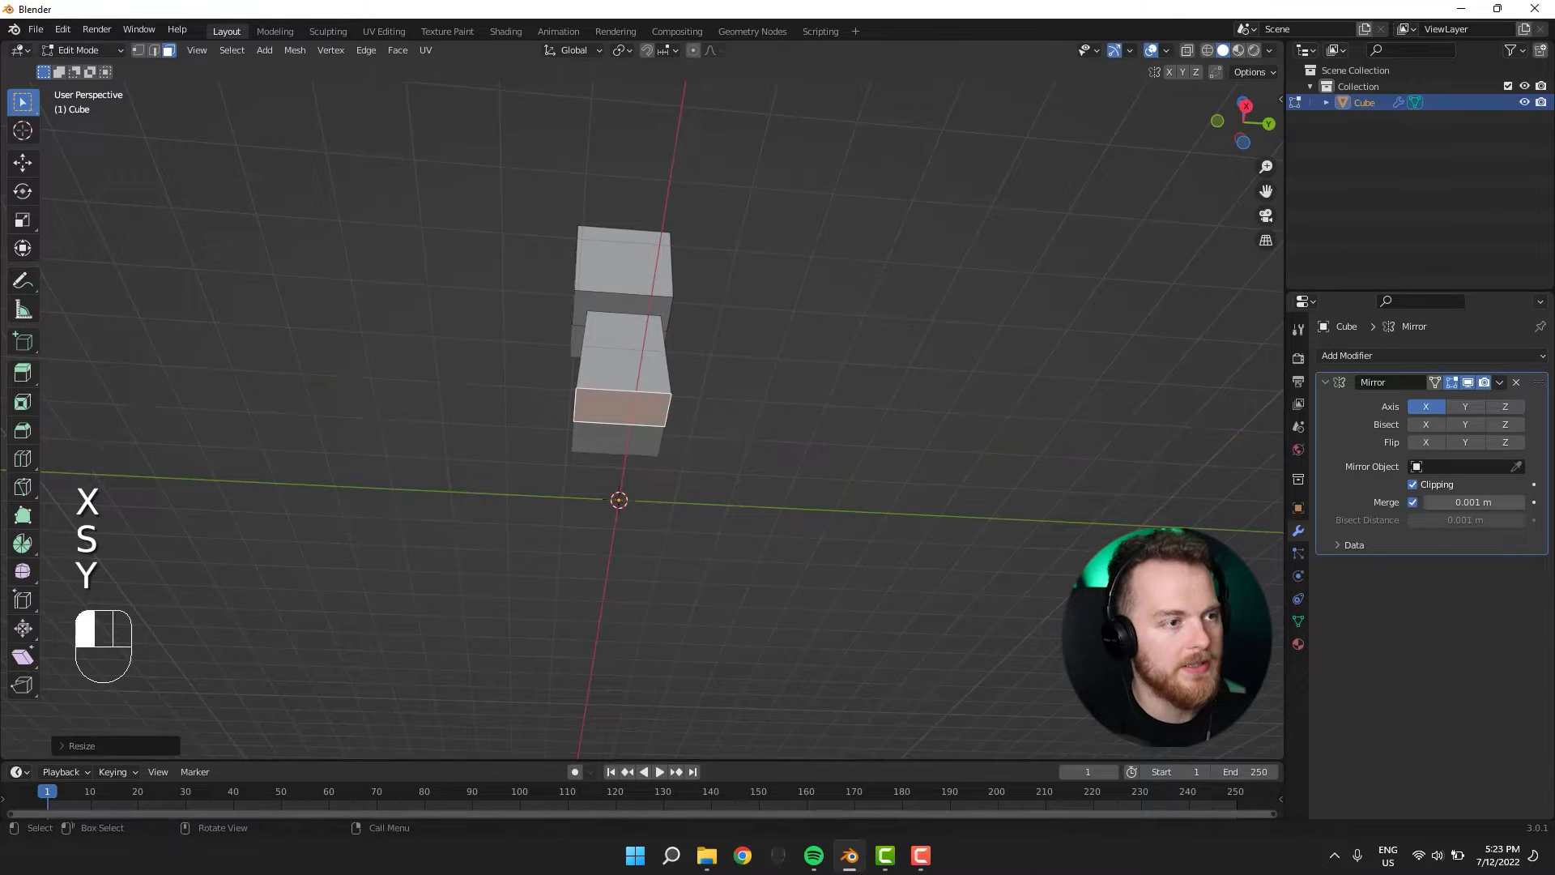
Shift the lower block's bottom face along the Y axis.
middle_drag(366, 411, 656, 427)
key(g)
key(x)
key(y)
click(403, 479)
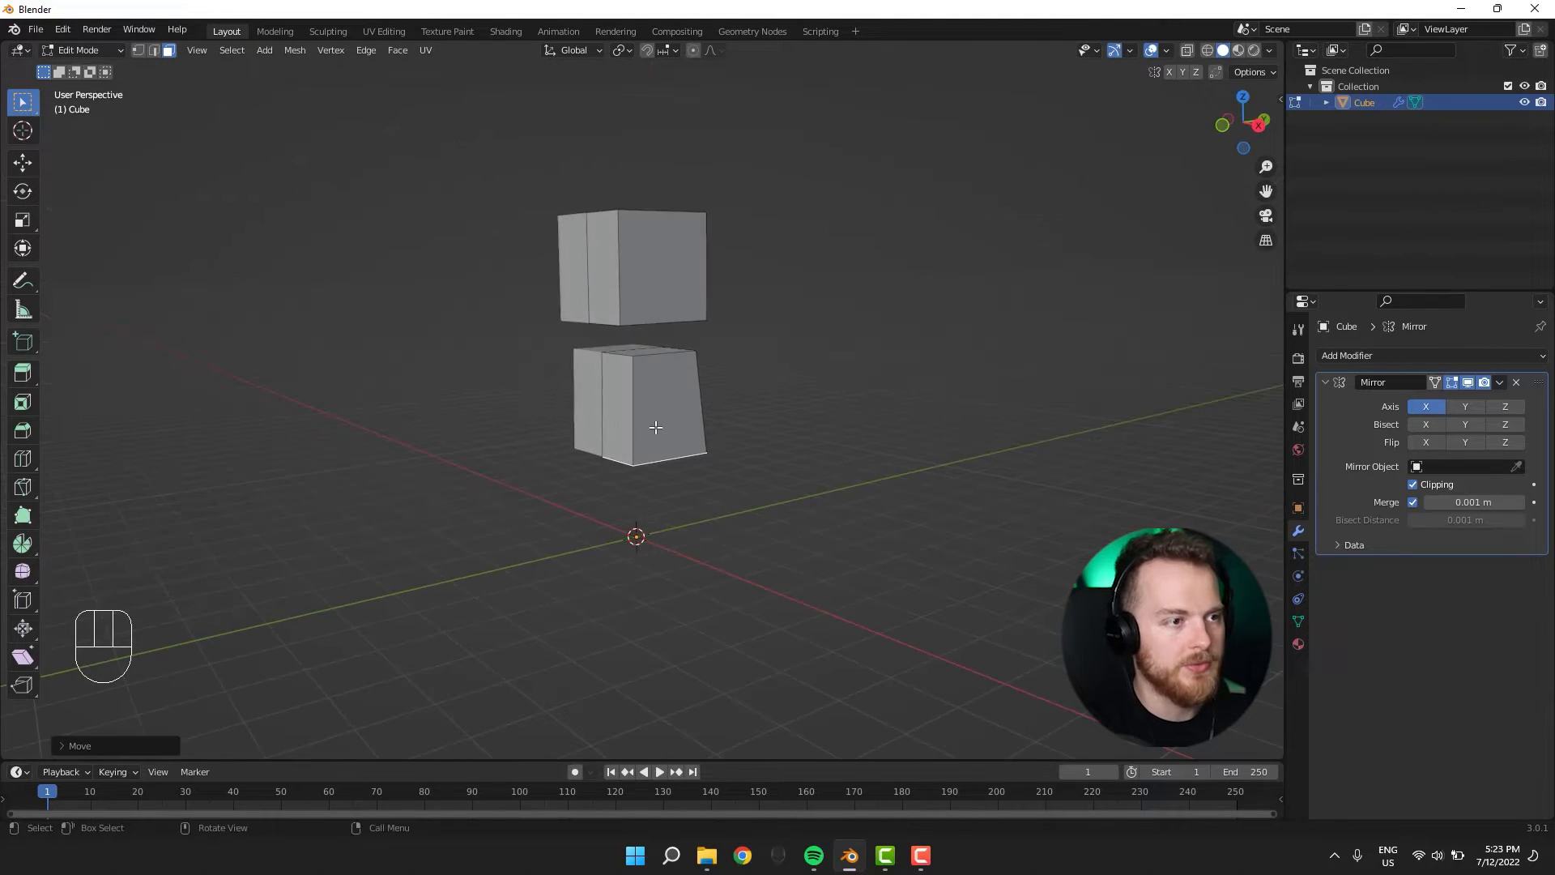
Select the body block's linked geometry, extend the selection to the whole mesh, and clear it.
key(l)
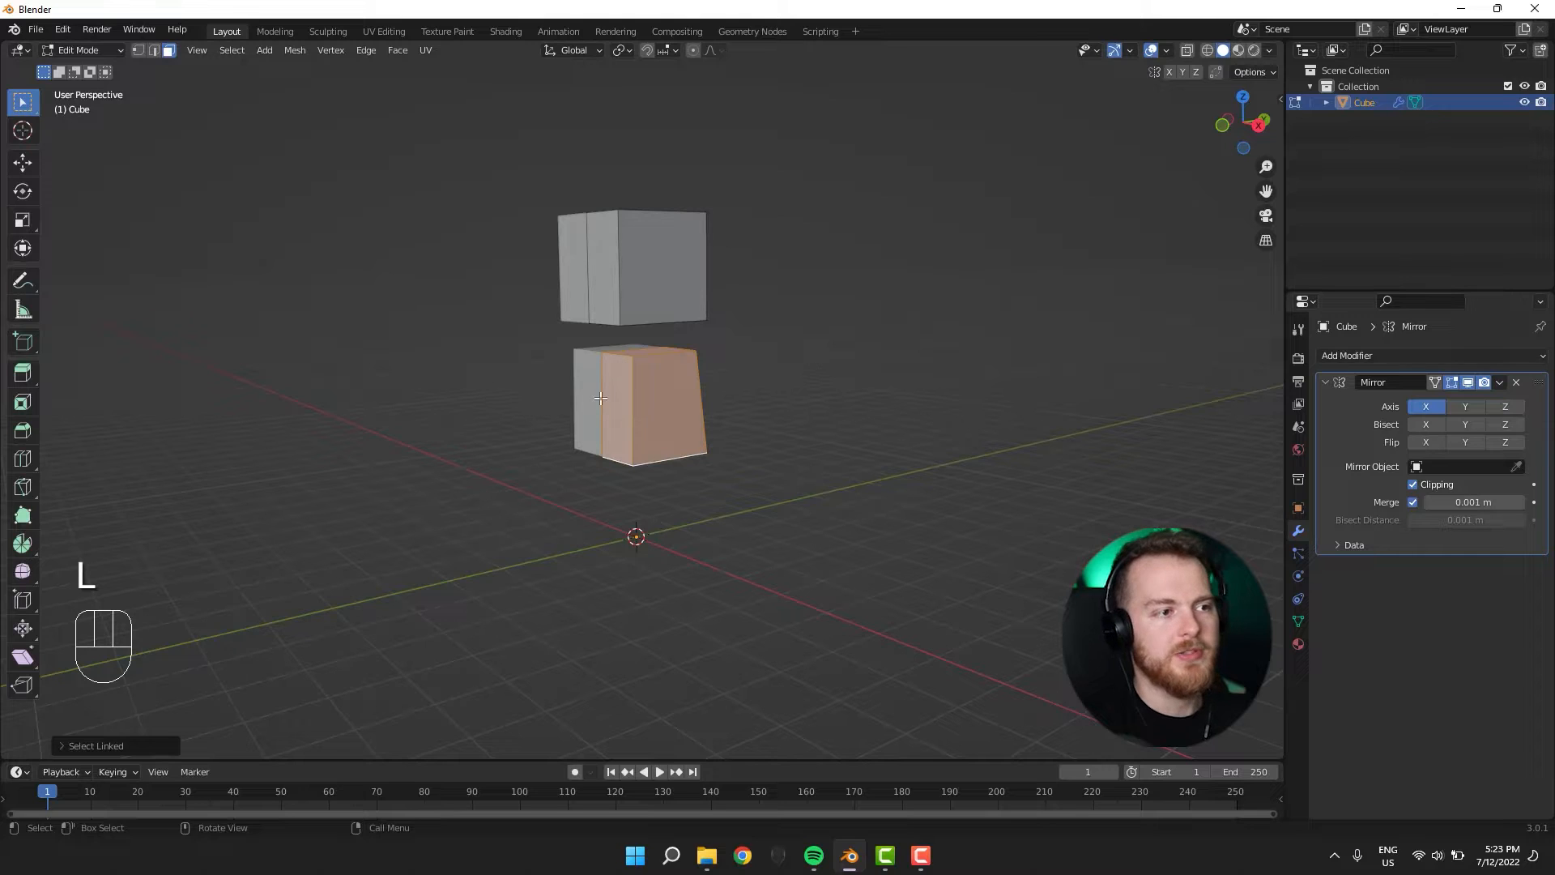
middle_drag(542, 473, 597, 483)
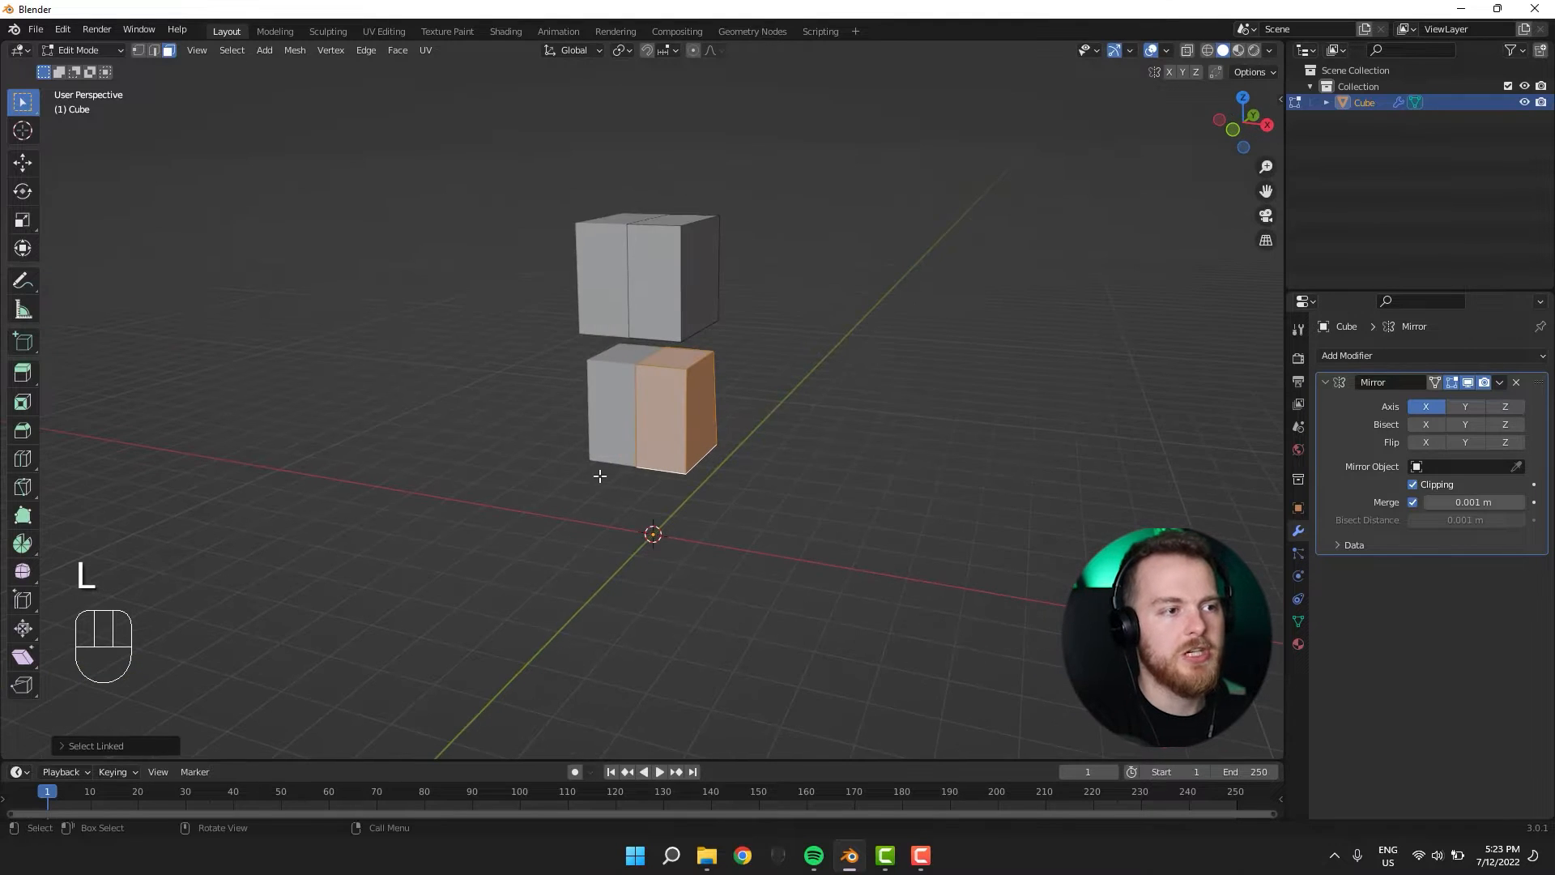
key(a)
key(a)
key(a)
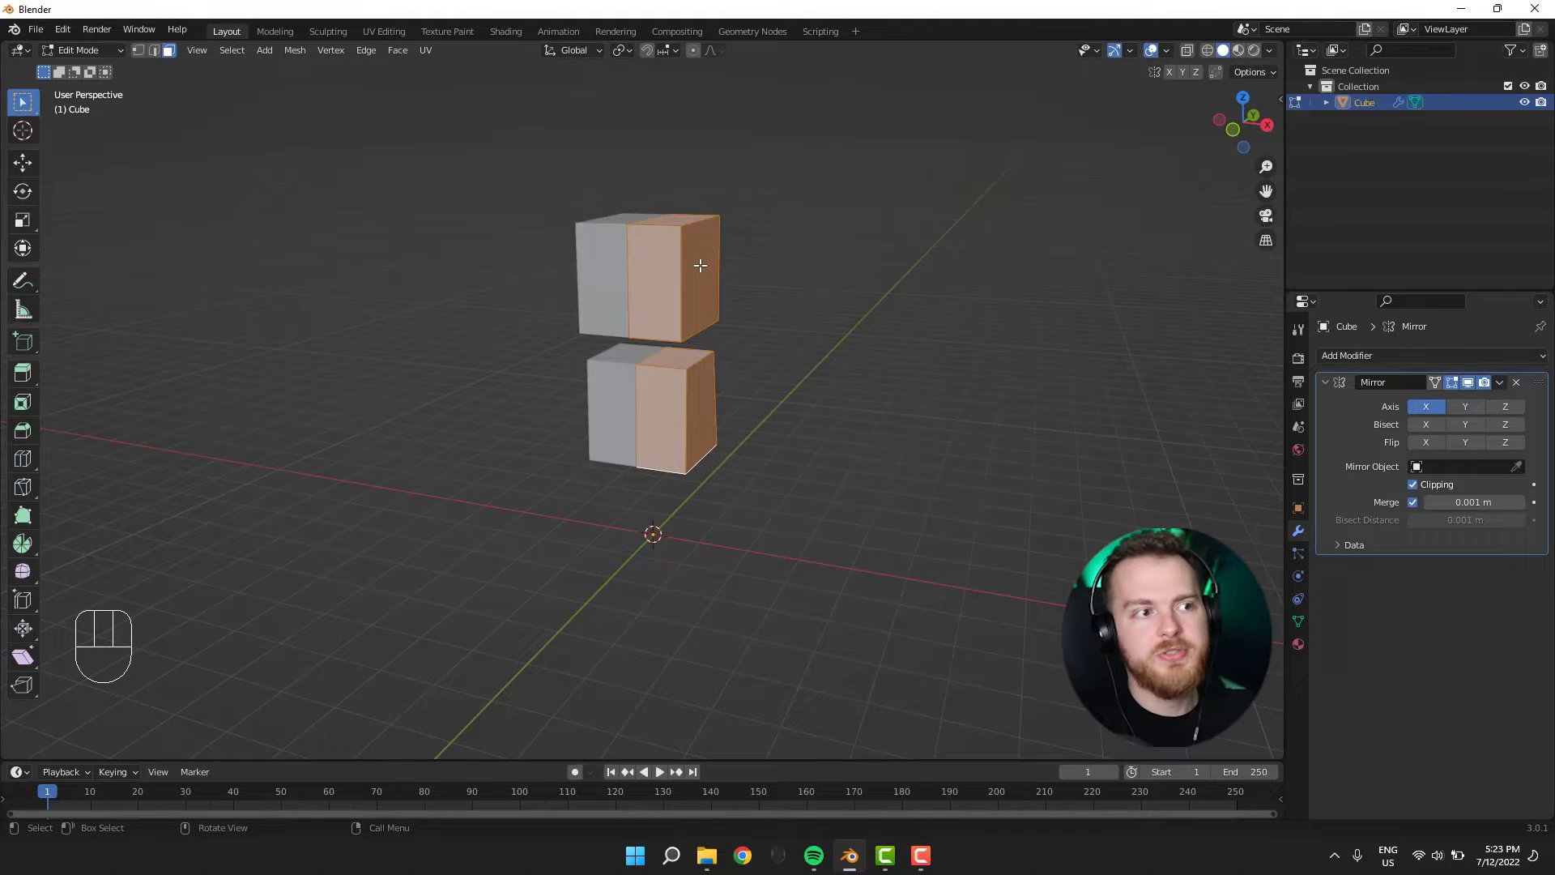
key(a)
key(a)
Select the body block's linked geometry and move it up close beneath the head block.
key(l)
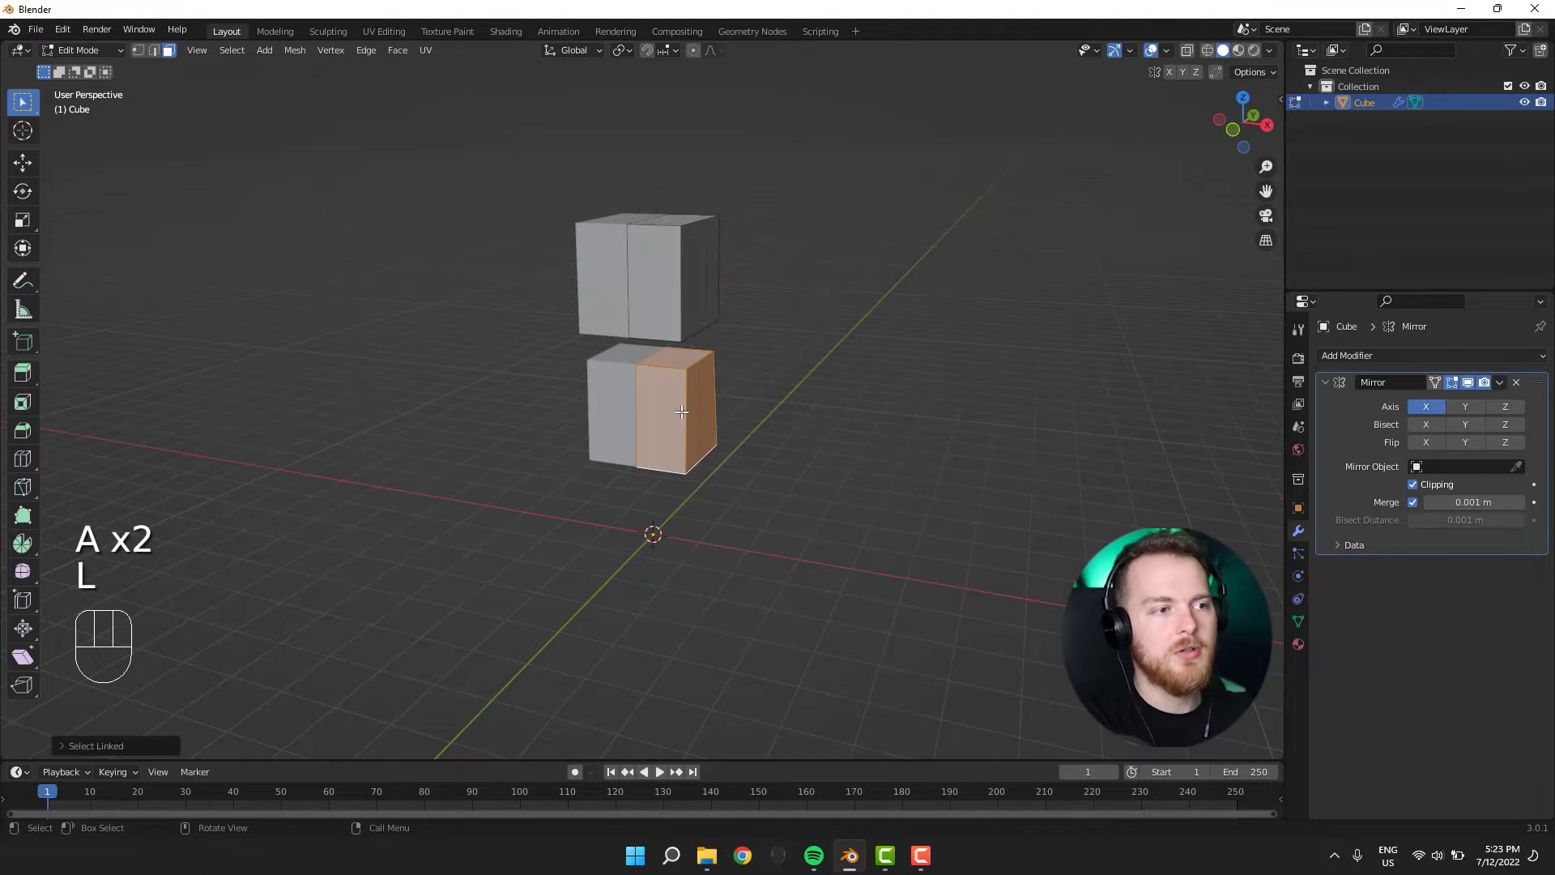
middle_drag(681, 412, 701, 374)
key(g)
click(491, 384)
Move the body block's top outer edge inward along X so the torso narrows toward the head.
key(2)
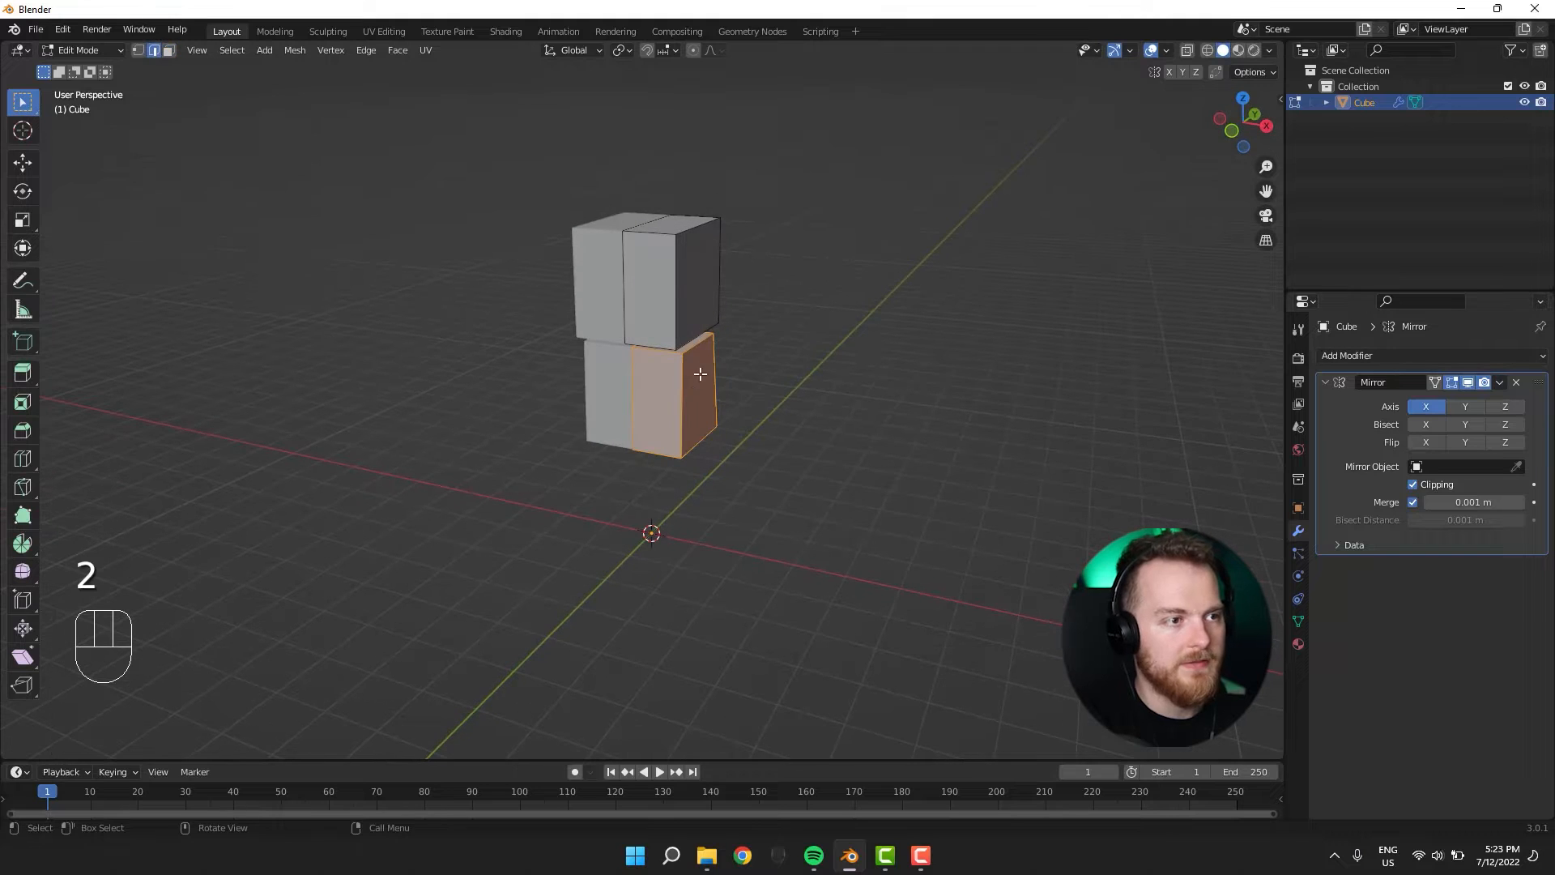
middle_drag(368, 426, 410, 416)
key(g)
key(x)
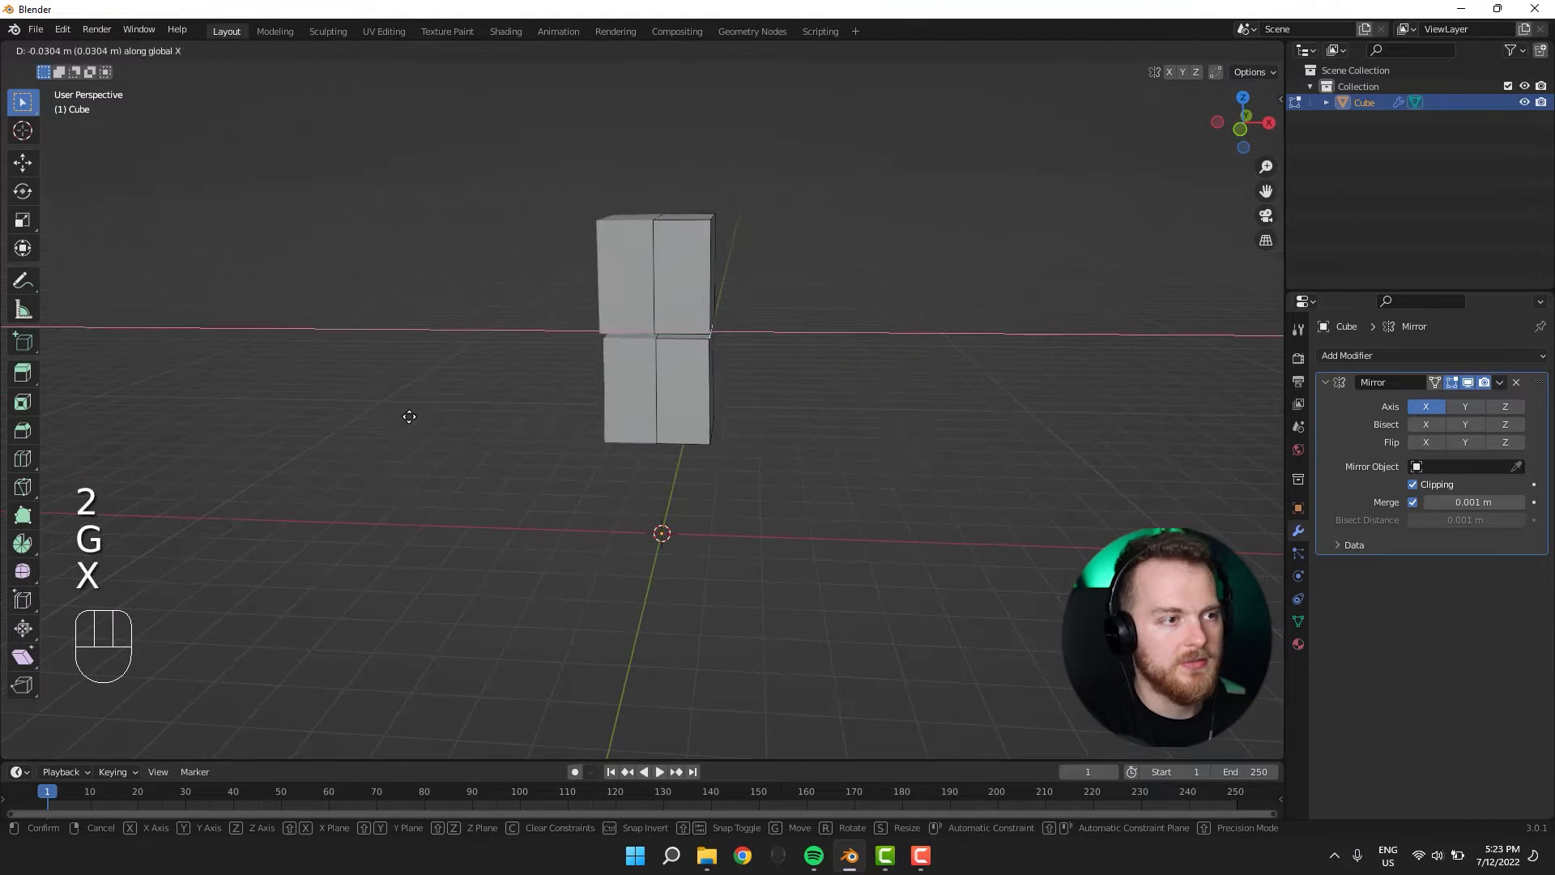
click(397, 418)
middle_drag(396, 419, 399, 369)
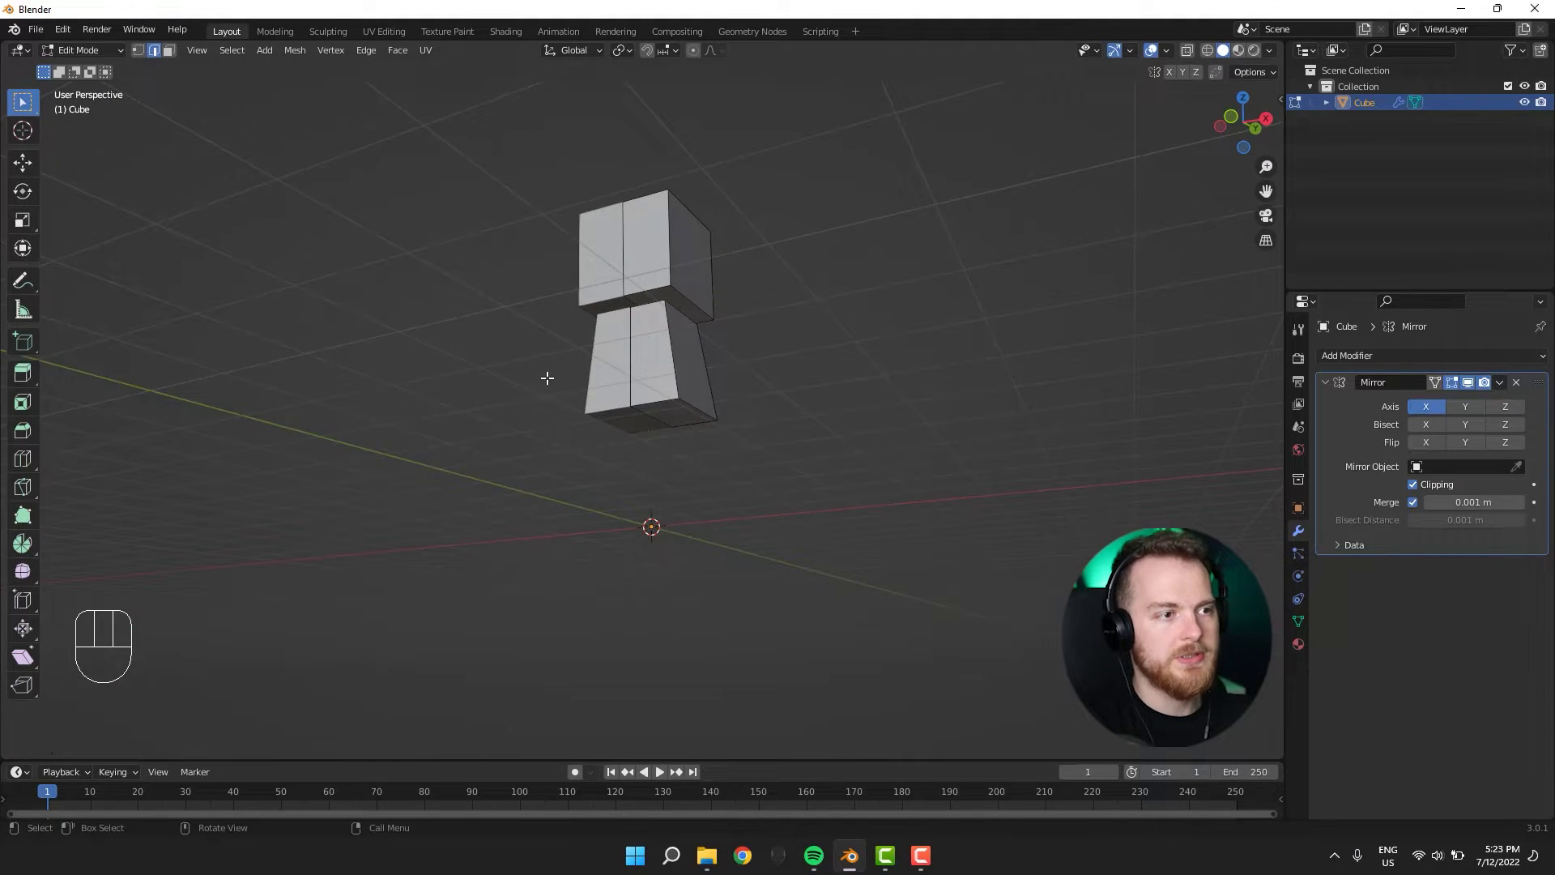
Add a third cube at the origin inside the mesh and disable Clipping on the Mirror modifier.
middle_drag(547, 377, 521, 468)
key(shift+a)
click(523, 450)
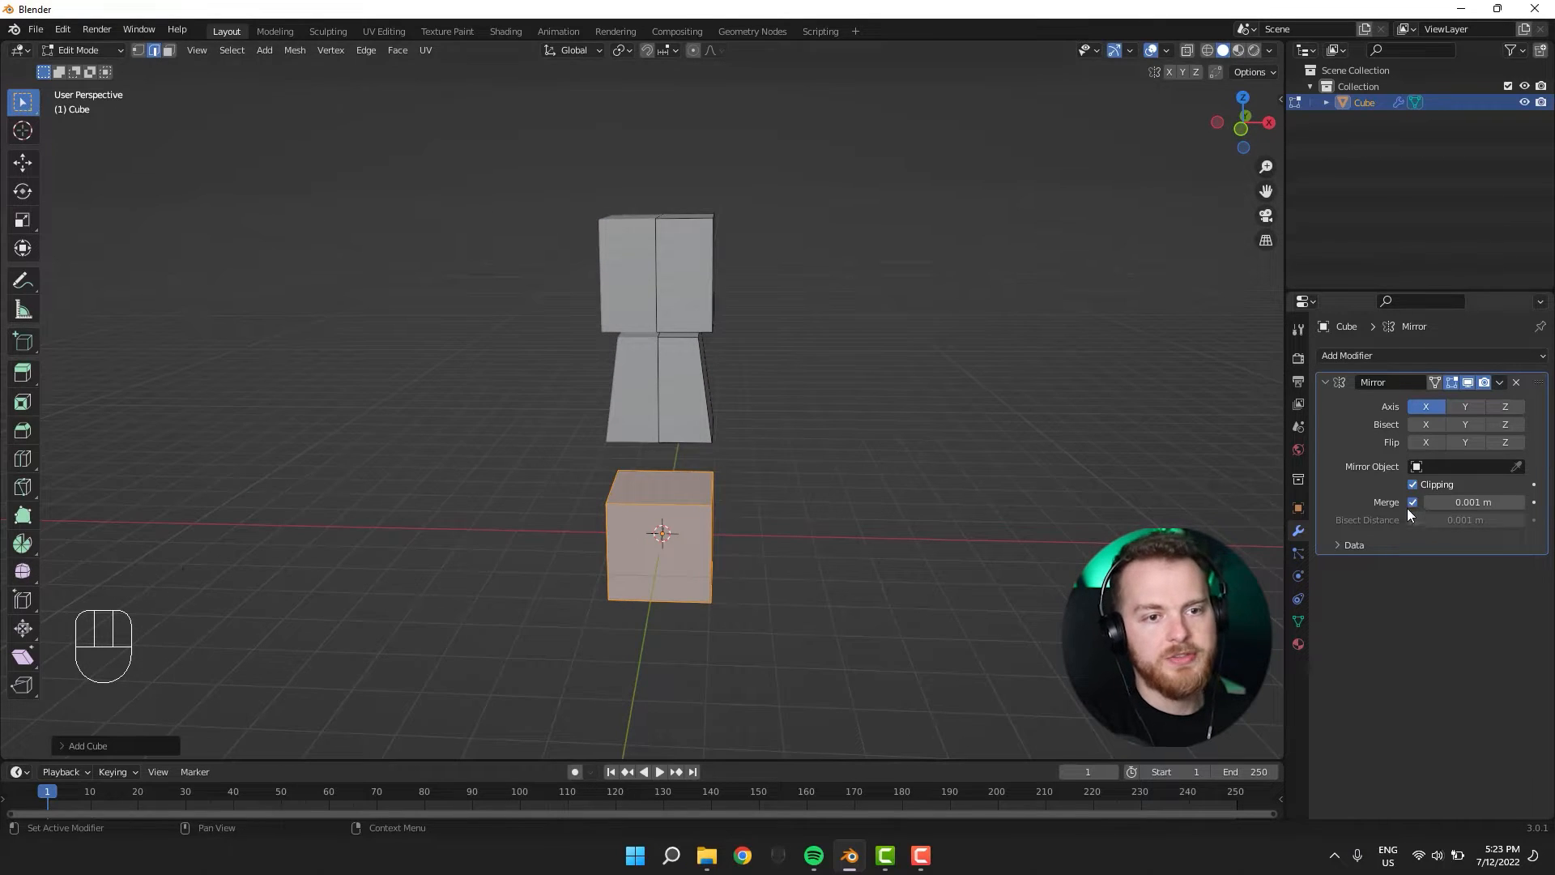
key(g)
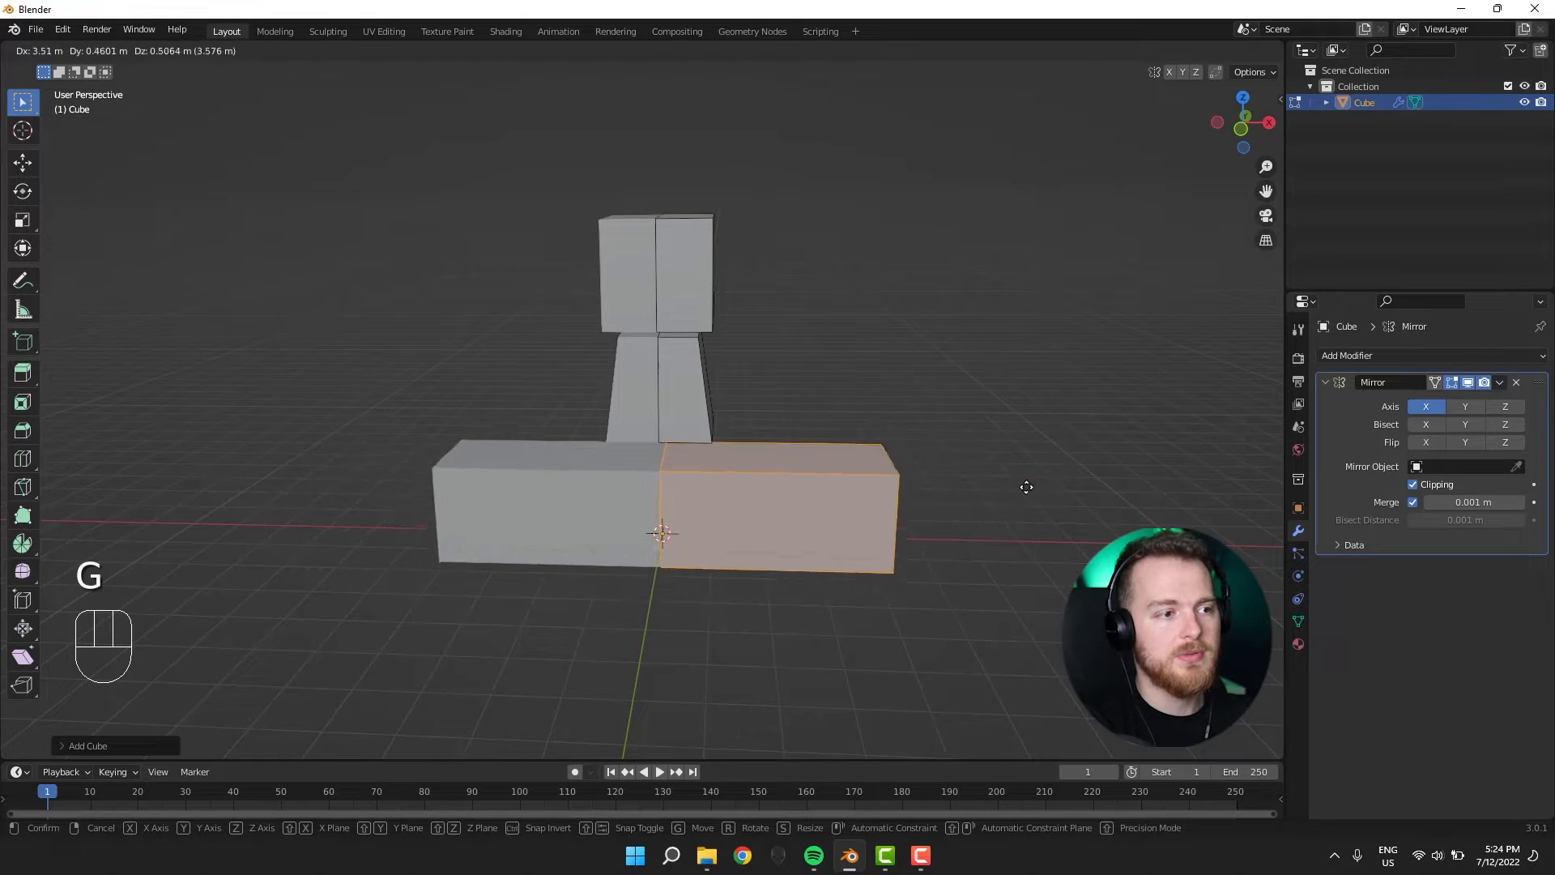
right_click(687, 556)
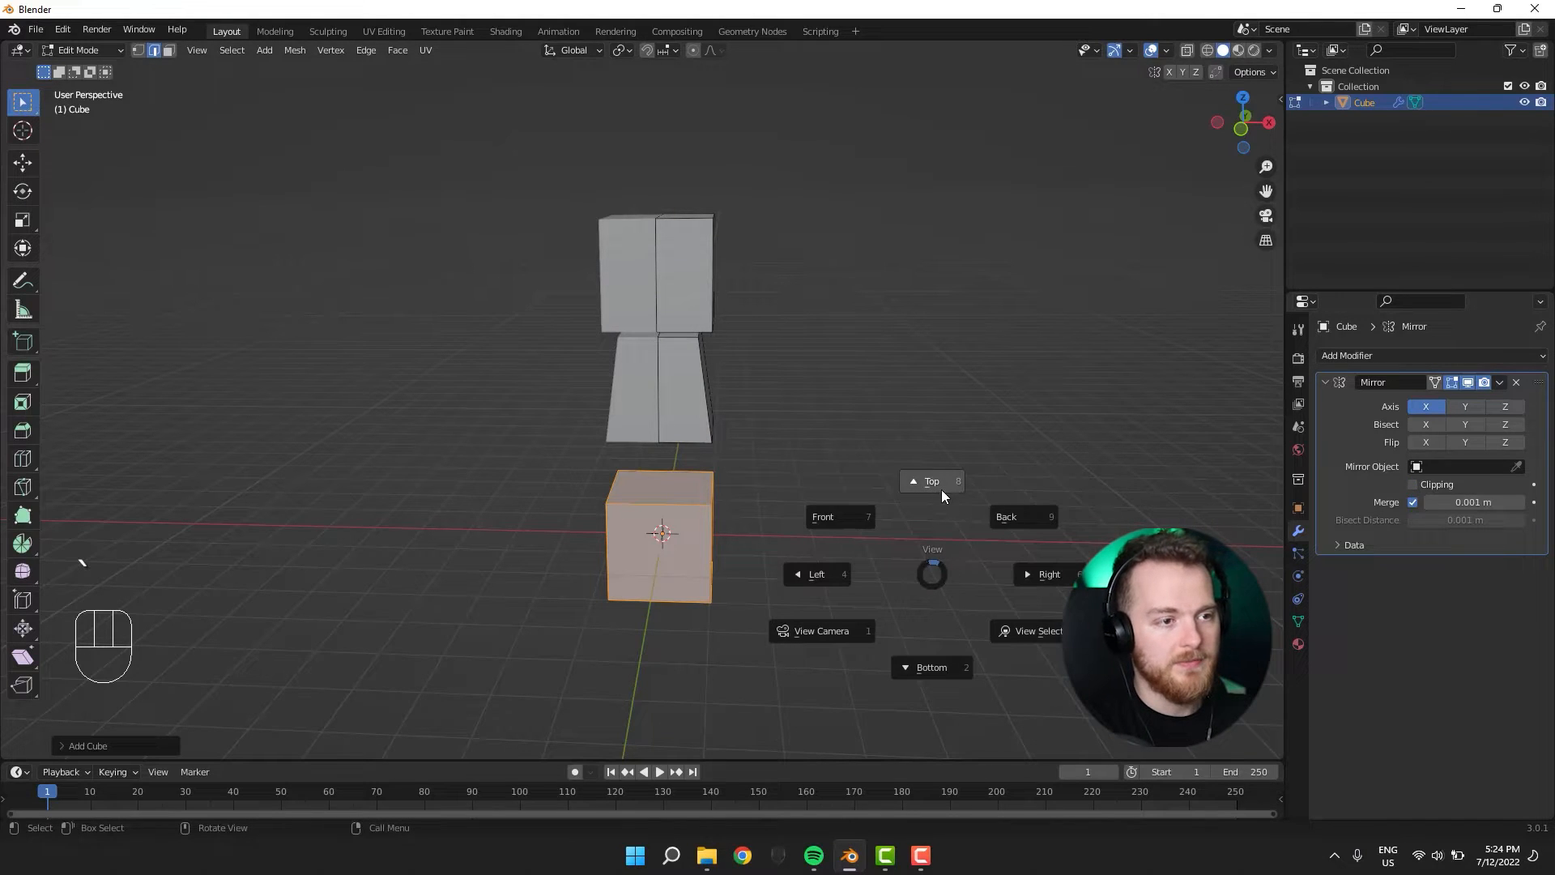
Move the new cube beside the torso, scale it down to arm width, and place it level with the torso's upper edge.
click(857, 519)
key(g)
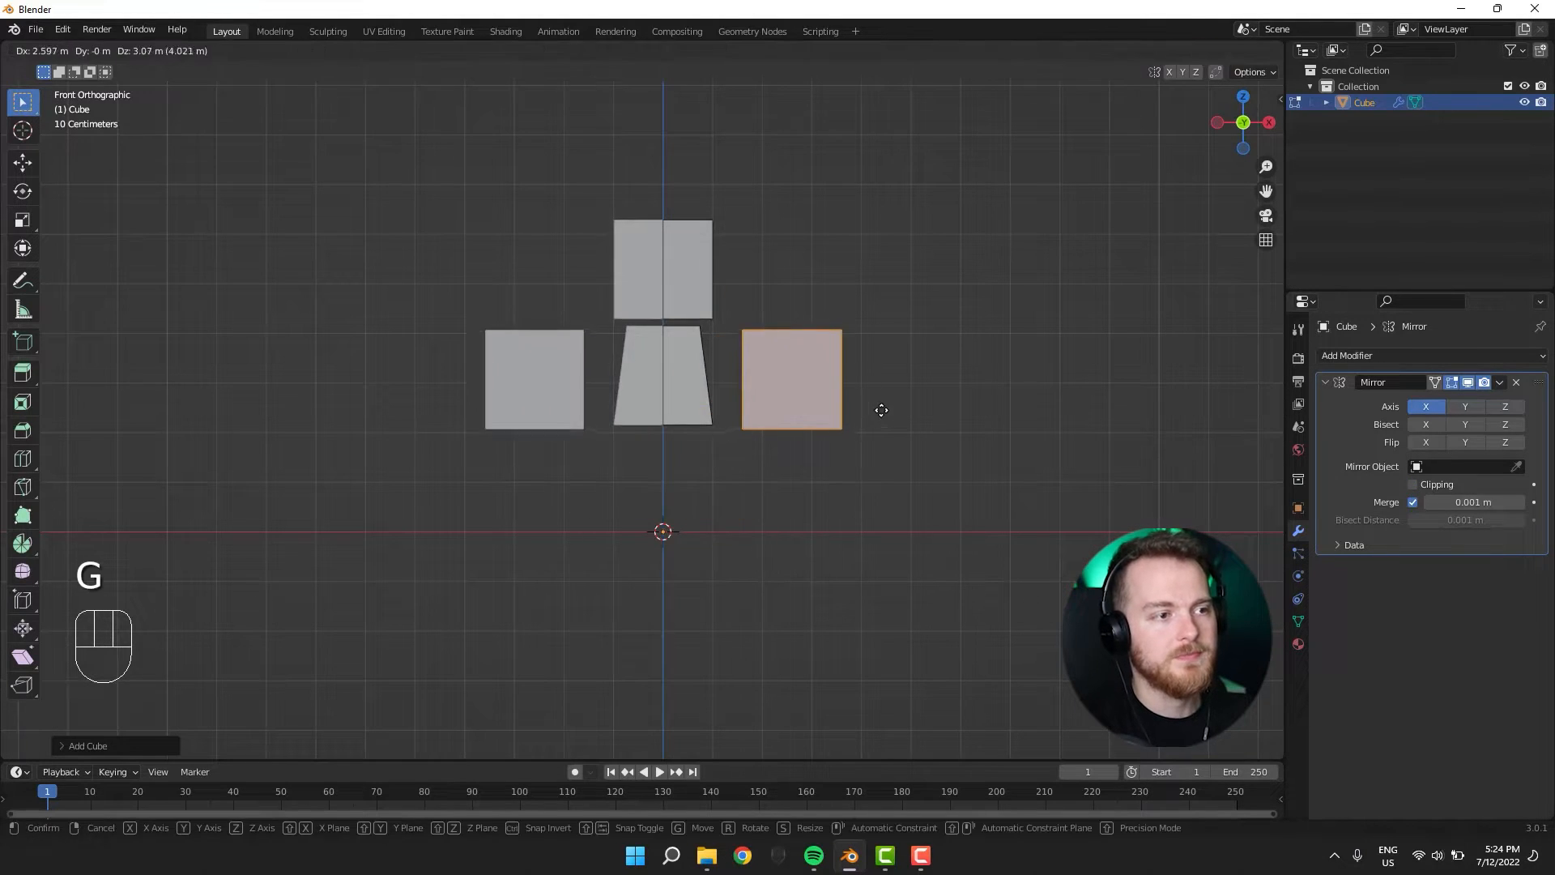
click(871, 461)
key(s)
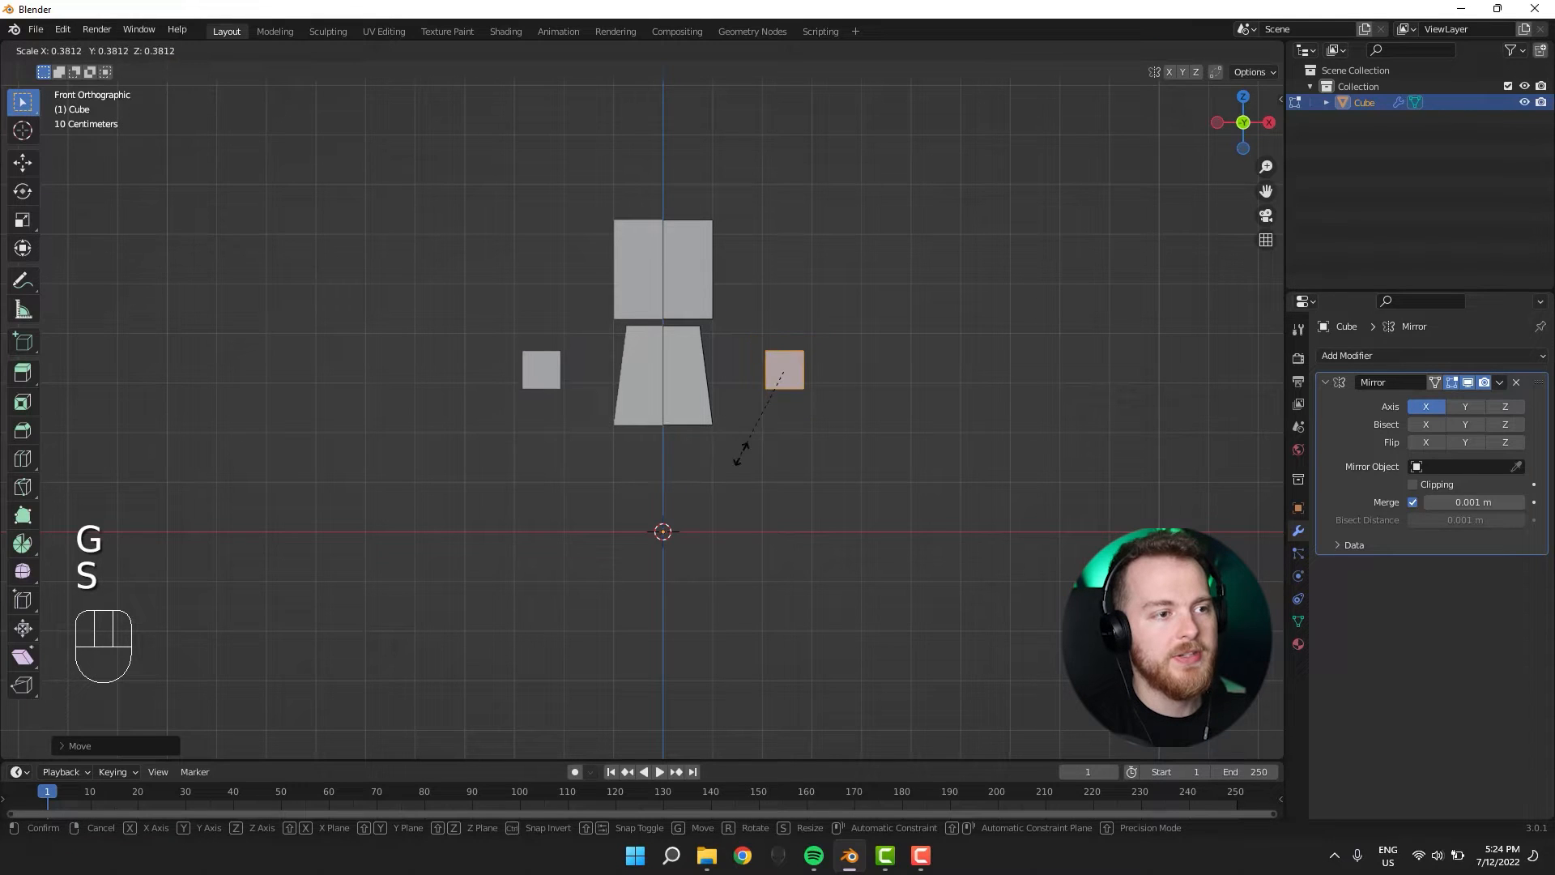
click(753, 443)
key(g)
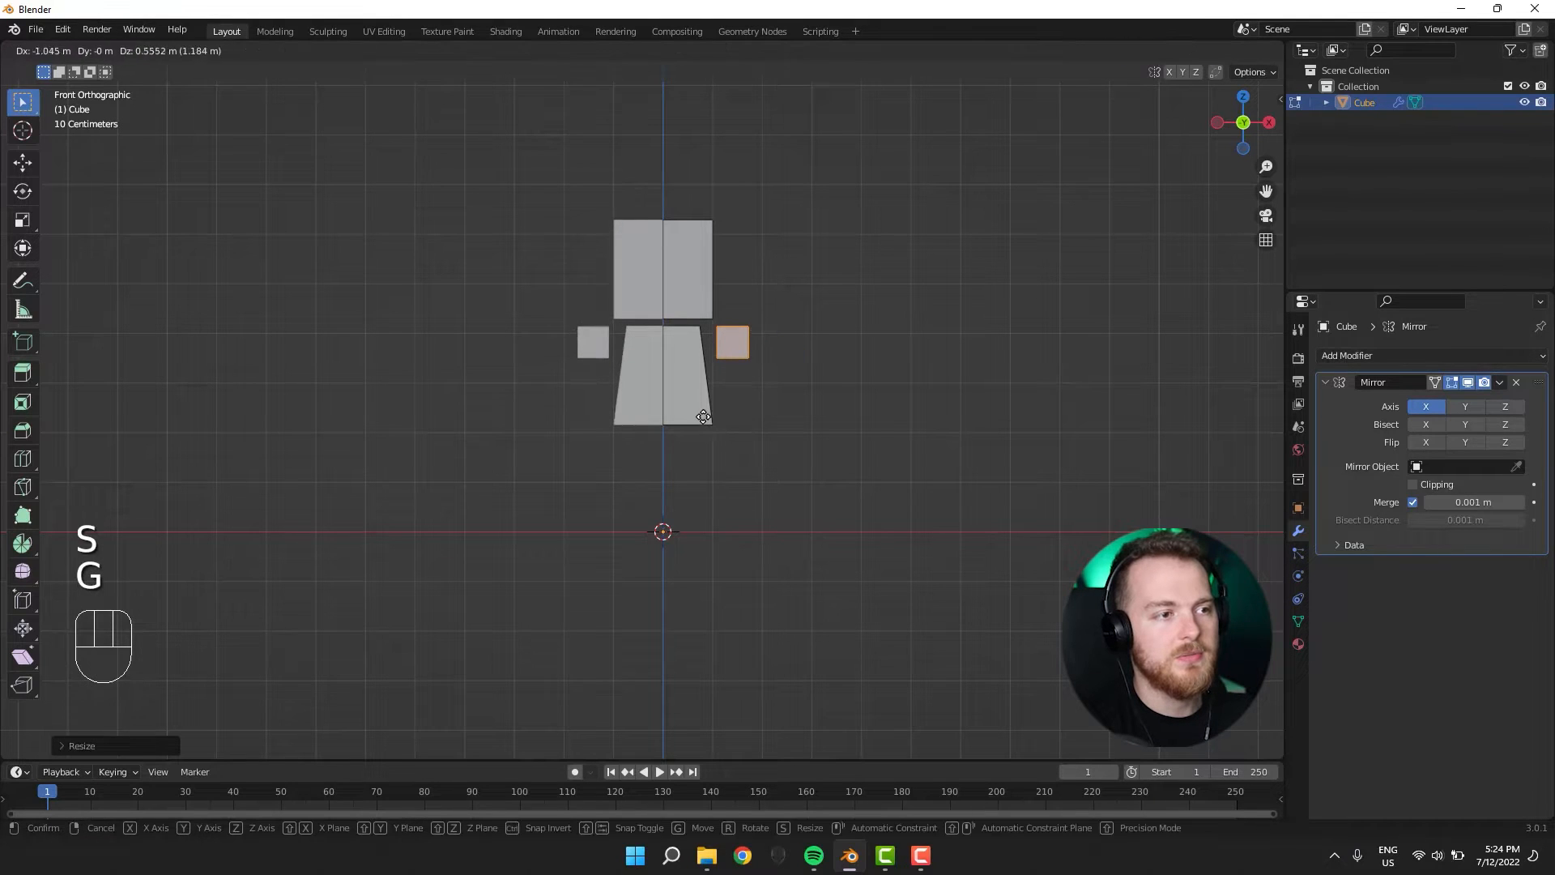
click(703, 416)
Move the arm block's bottom face down along Z to lengthen it just past the torso's lower edge.
middle_drag(739, 413, 725, 350)
middle_drag(537, 373, 541, 388)
key(g)
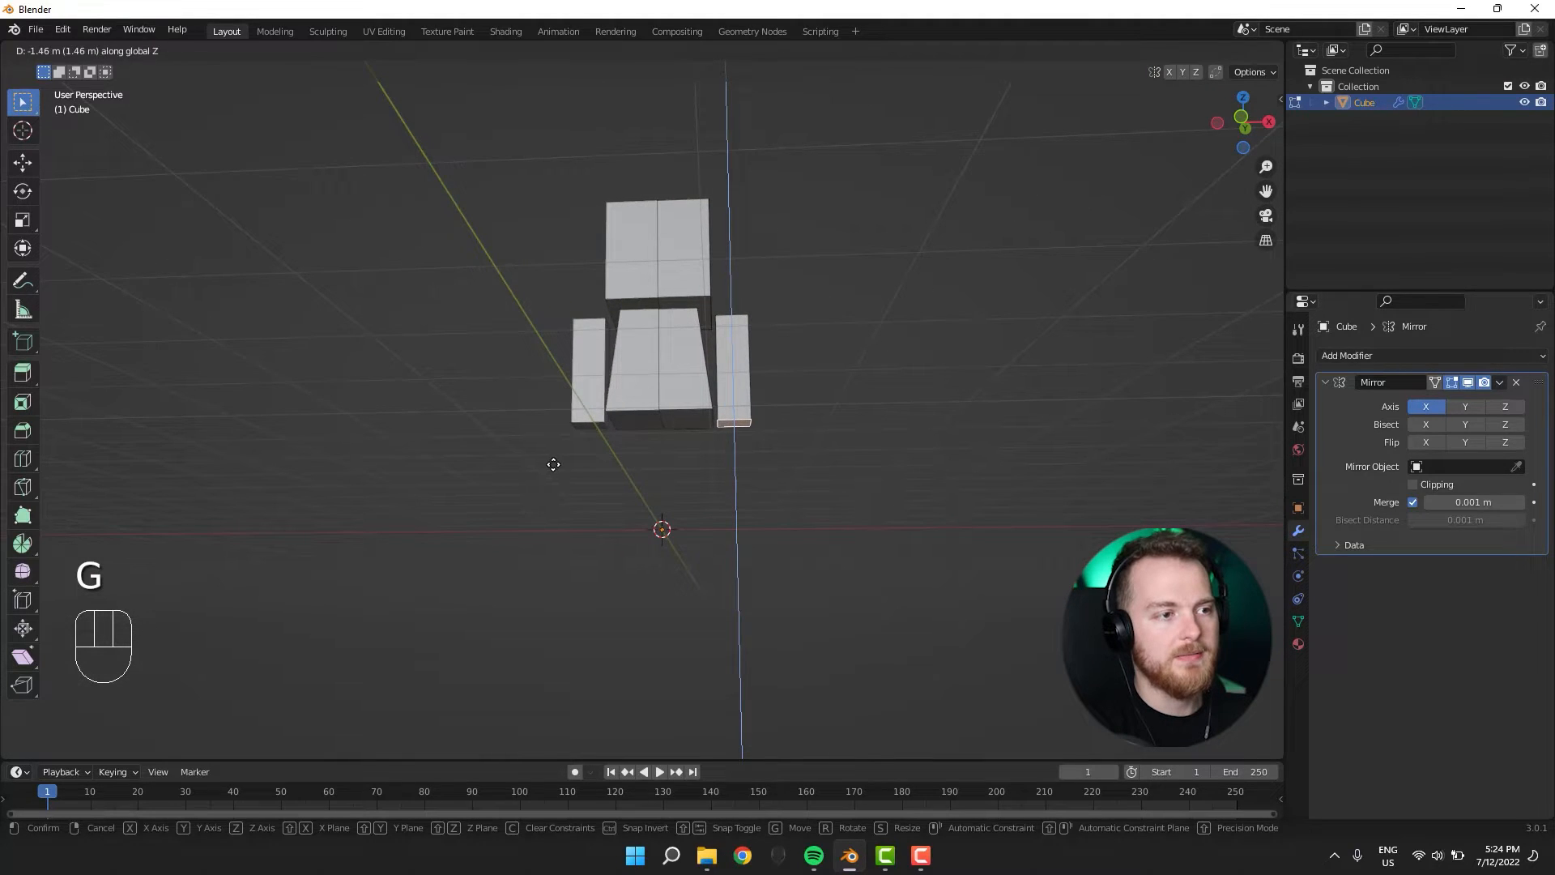
click(542, 453)
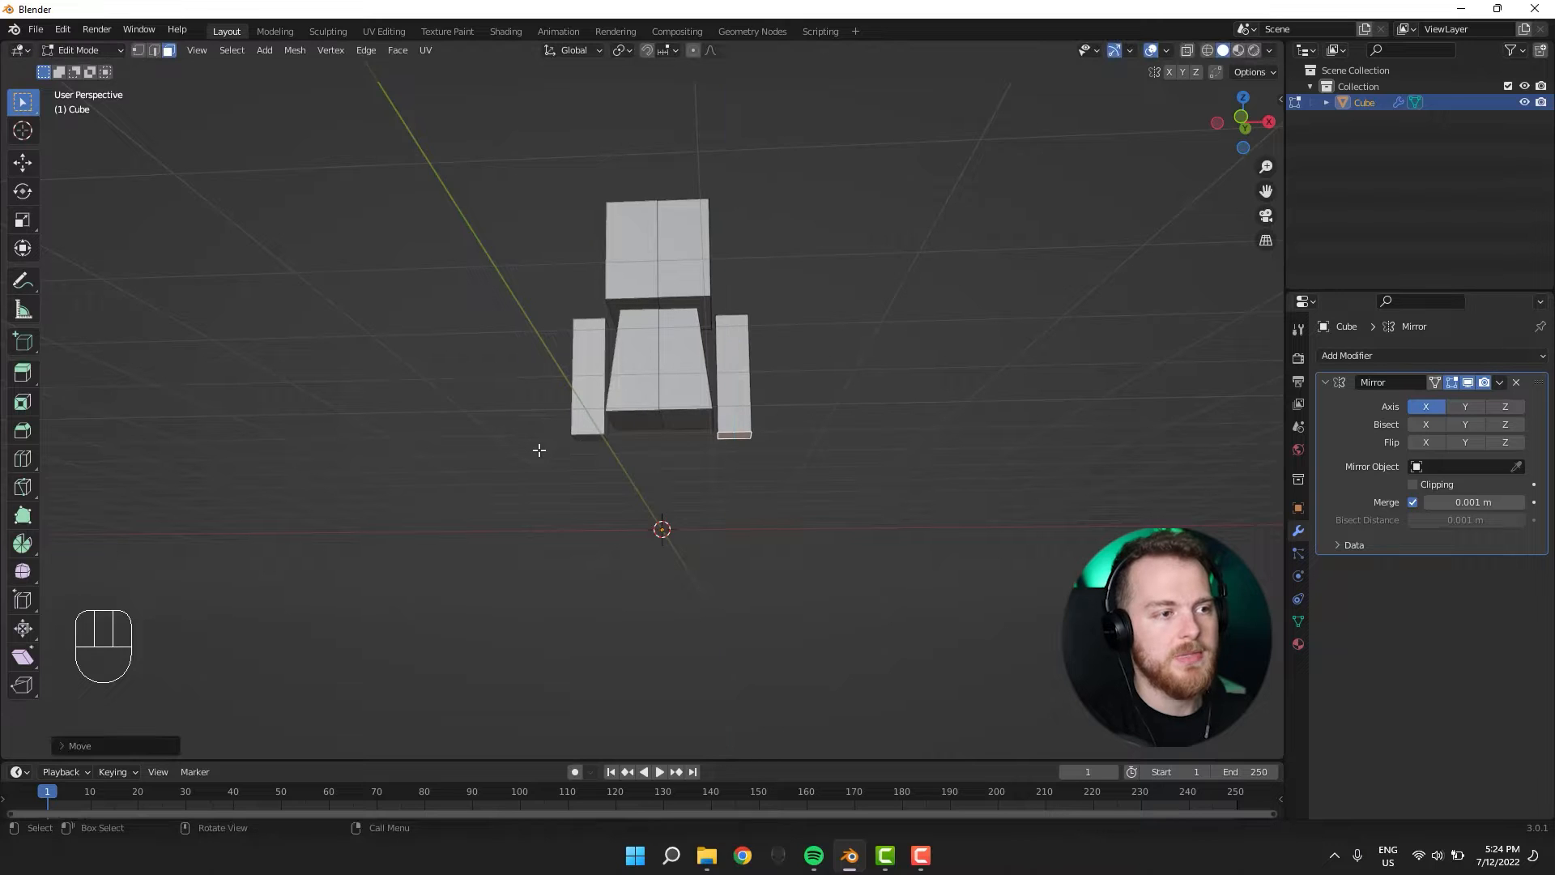
Add another cube at the origin inside the mesh and scale it down to about half size.
middle_drag(538, 448, 490, 487)
key(Tab)
key(Tab)
key(shift+a)
click(526, 479)
key(s)
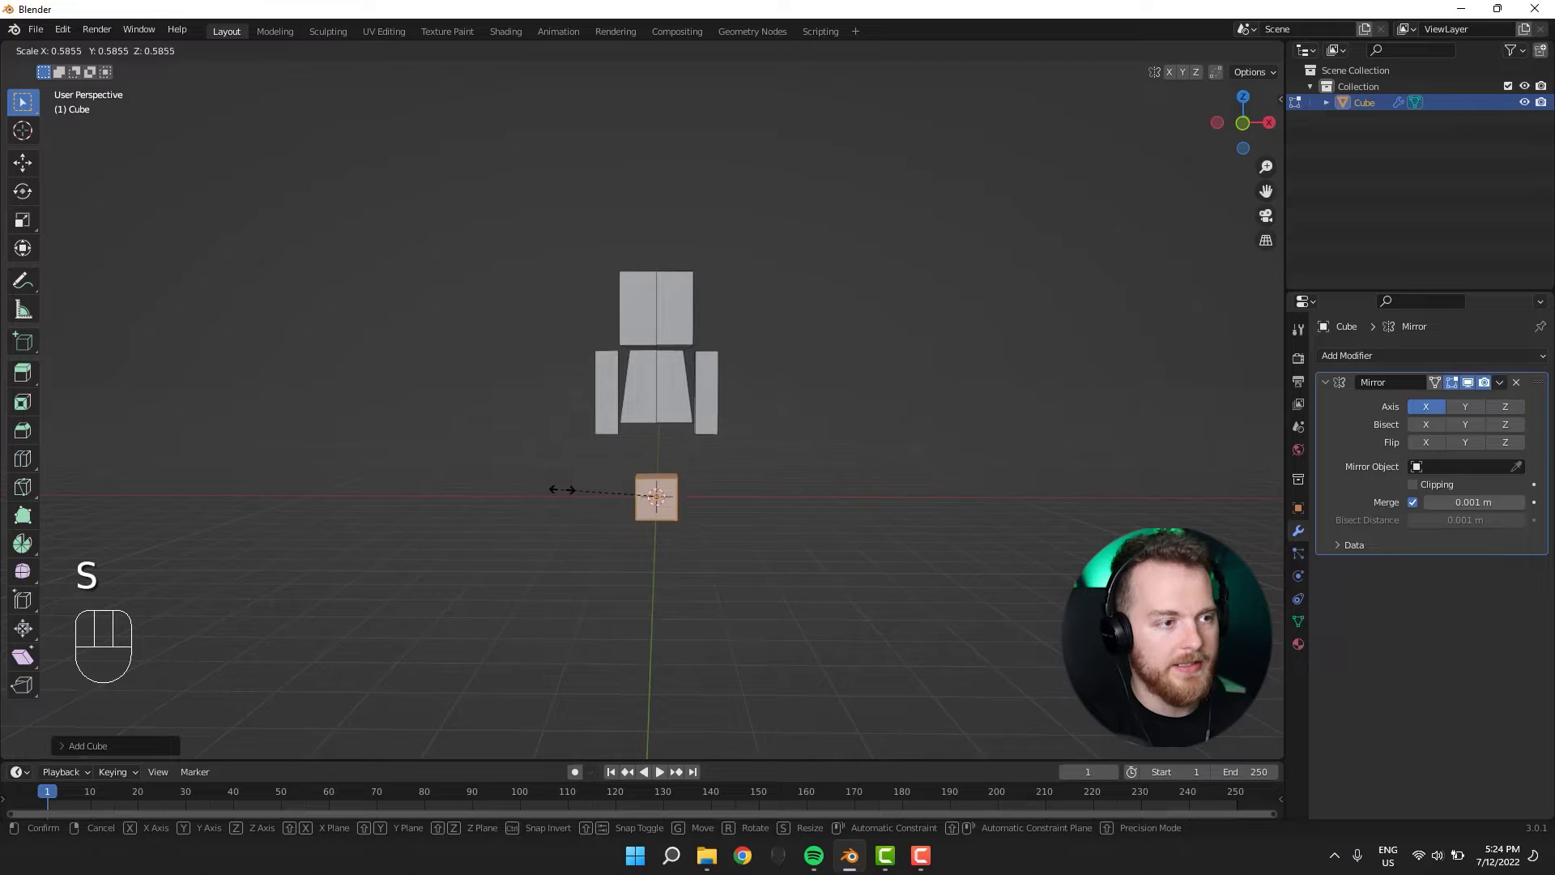
click(561, 490)
In front view, move the small cube up beneath one side of the torso as a leg block.
key(g)
right_click(577, 492)
key(grave)
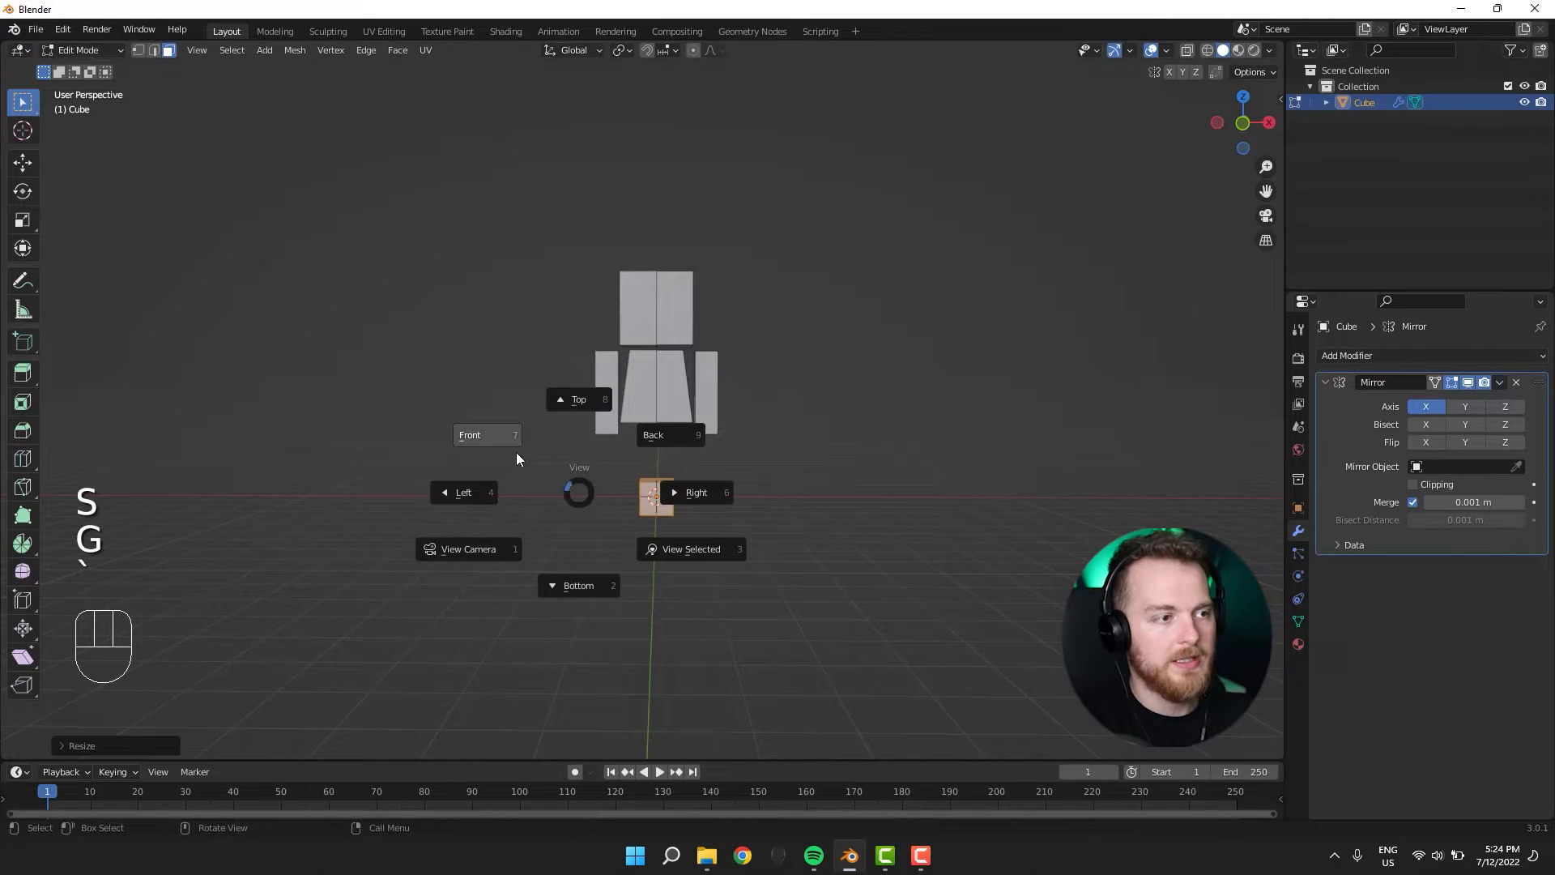
click(517, 452)
key(g)
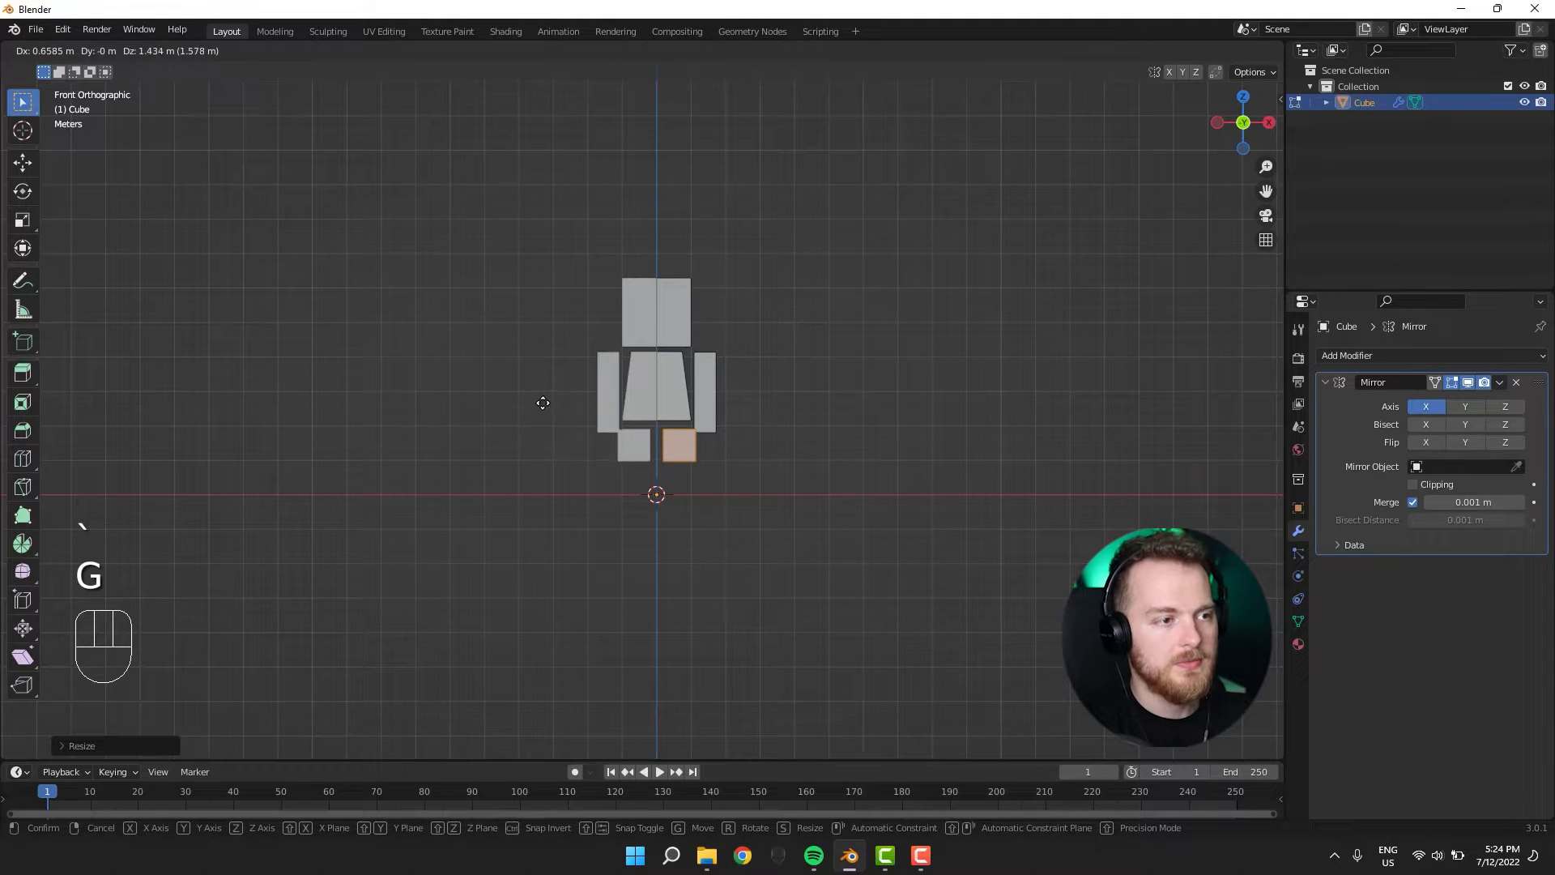
click(542, 402)
Scale the leg block down slightly and fit it close under the torso, nearer the centre line.
scroll(546, 448, up, 5)
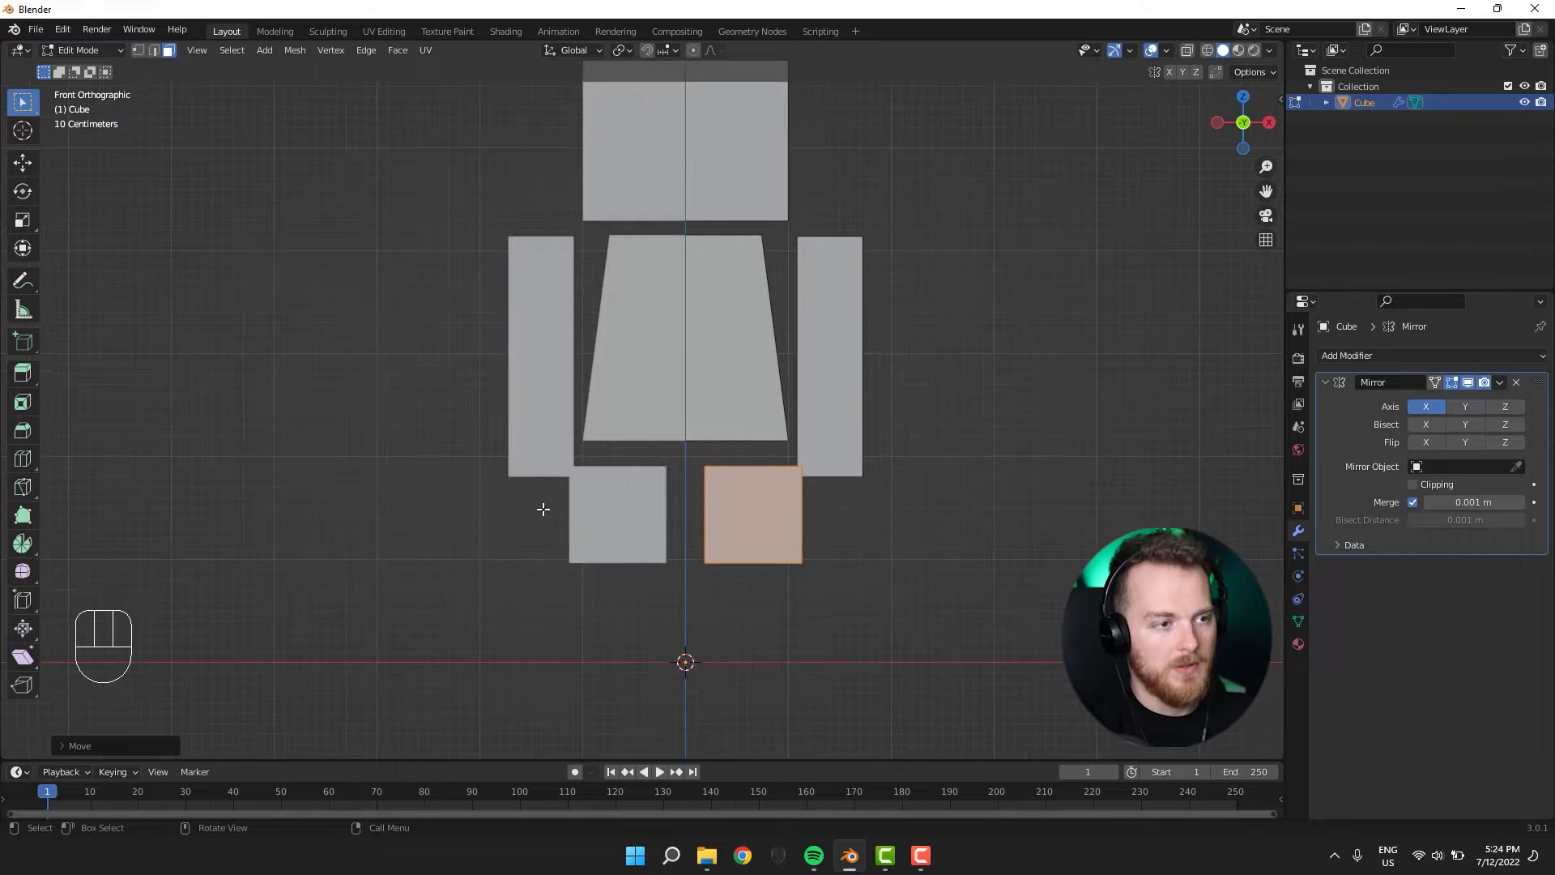
key(s)
click(548, 492)
key(g)
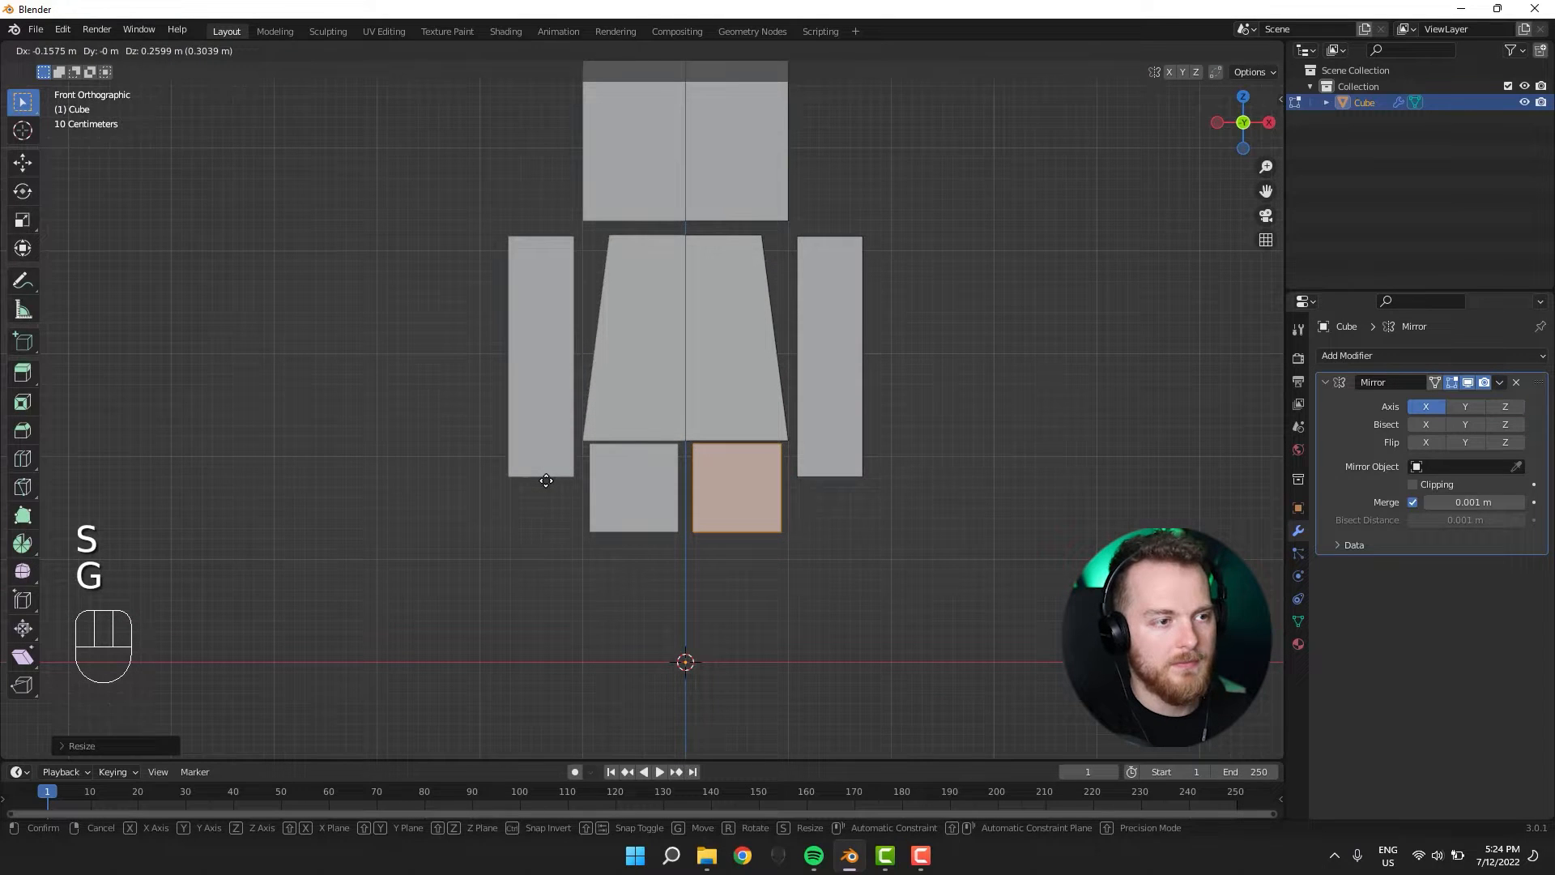
click(546, 476)
Move the leg block's bottom face down along Z by about 0.94 m and scale it up so the leg flares.
middle_drag(629, 603, 622, 506)
key(3)
click(733, 486)
key(g)
key(z)
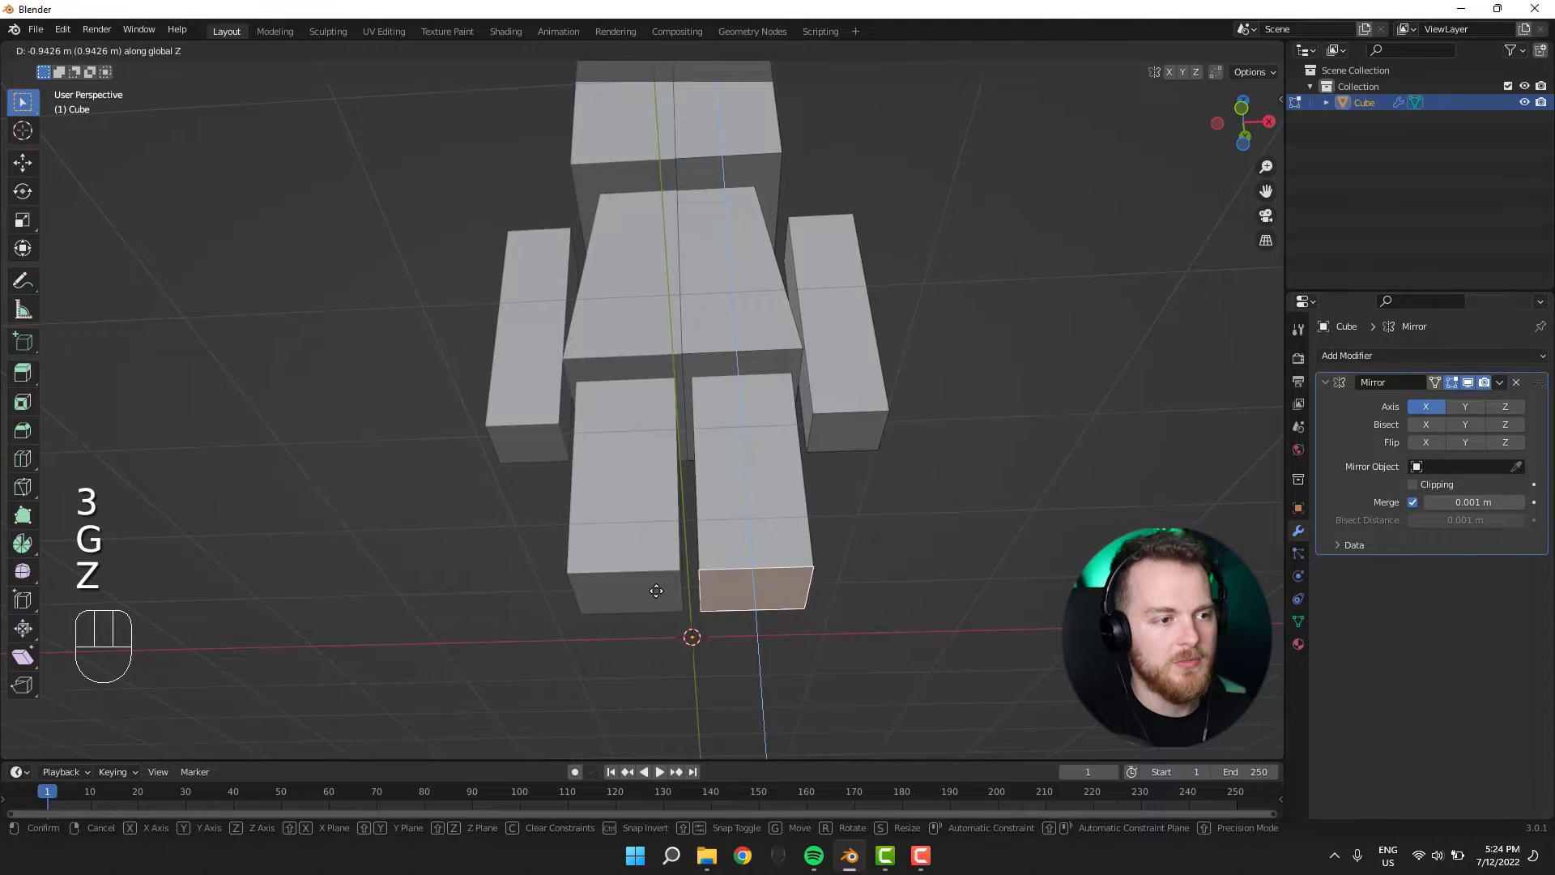
click(656, 592)
key(s)
click(637, 595)
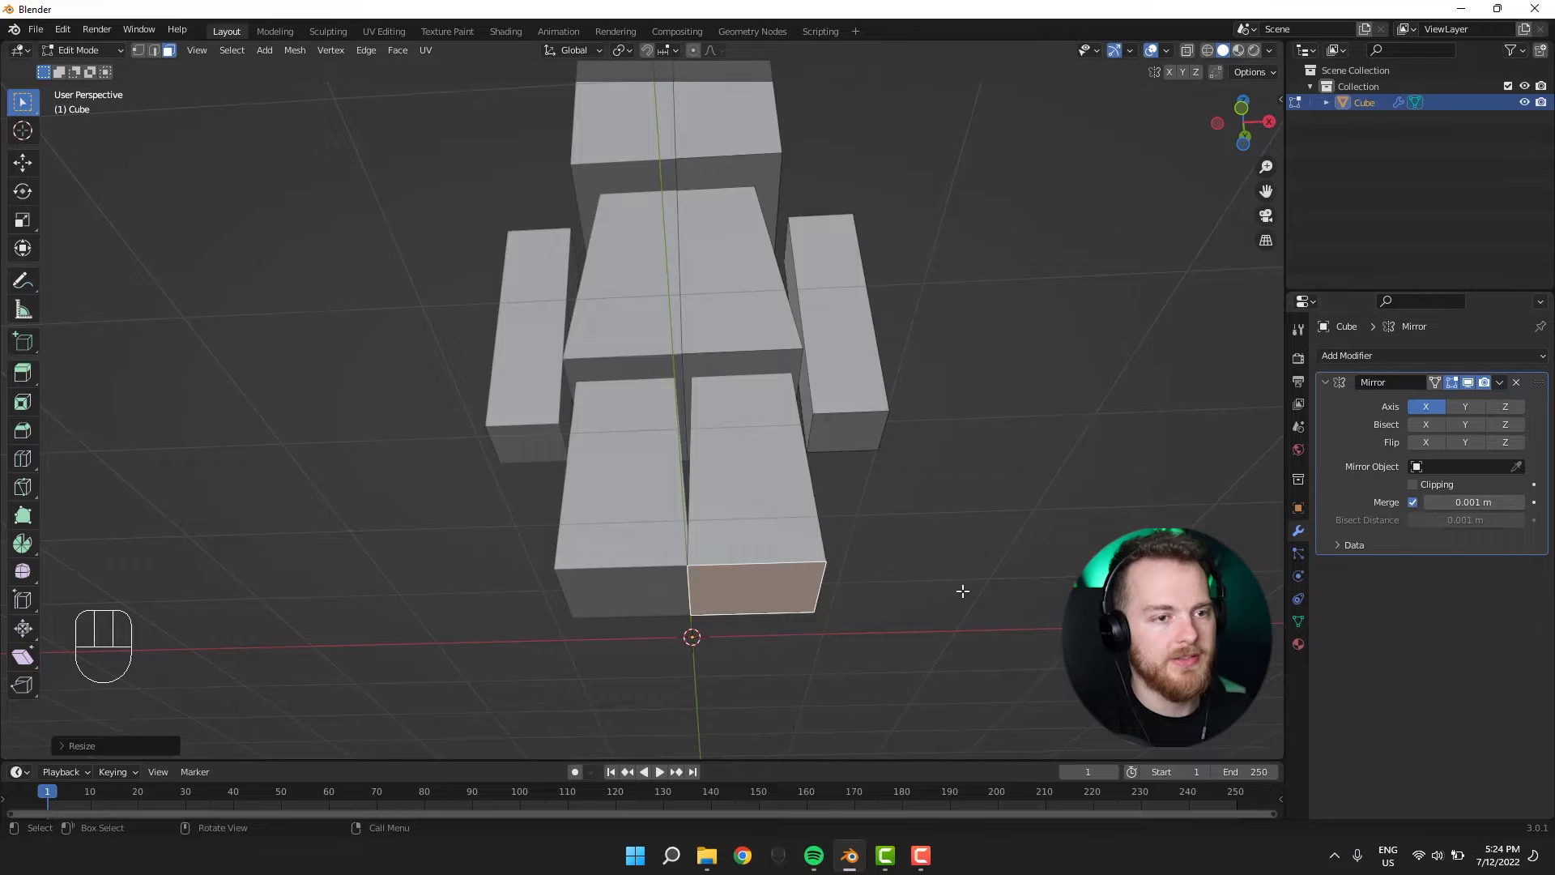
Try moving the leg's bottom face across the centre line with Clipping enabled, and turn Clipping off again.
key(g)
right_click(1276, 503)
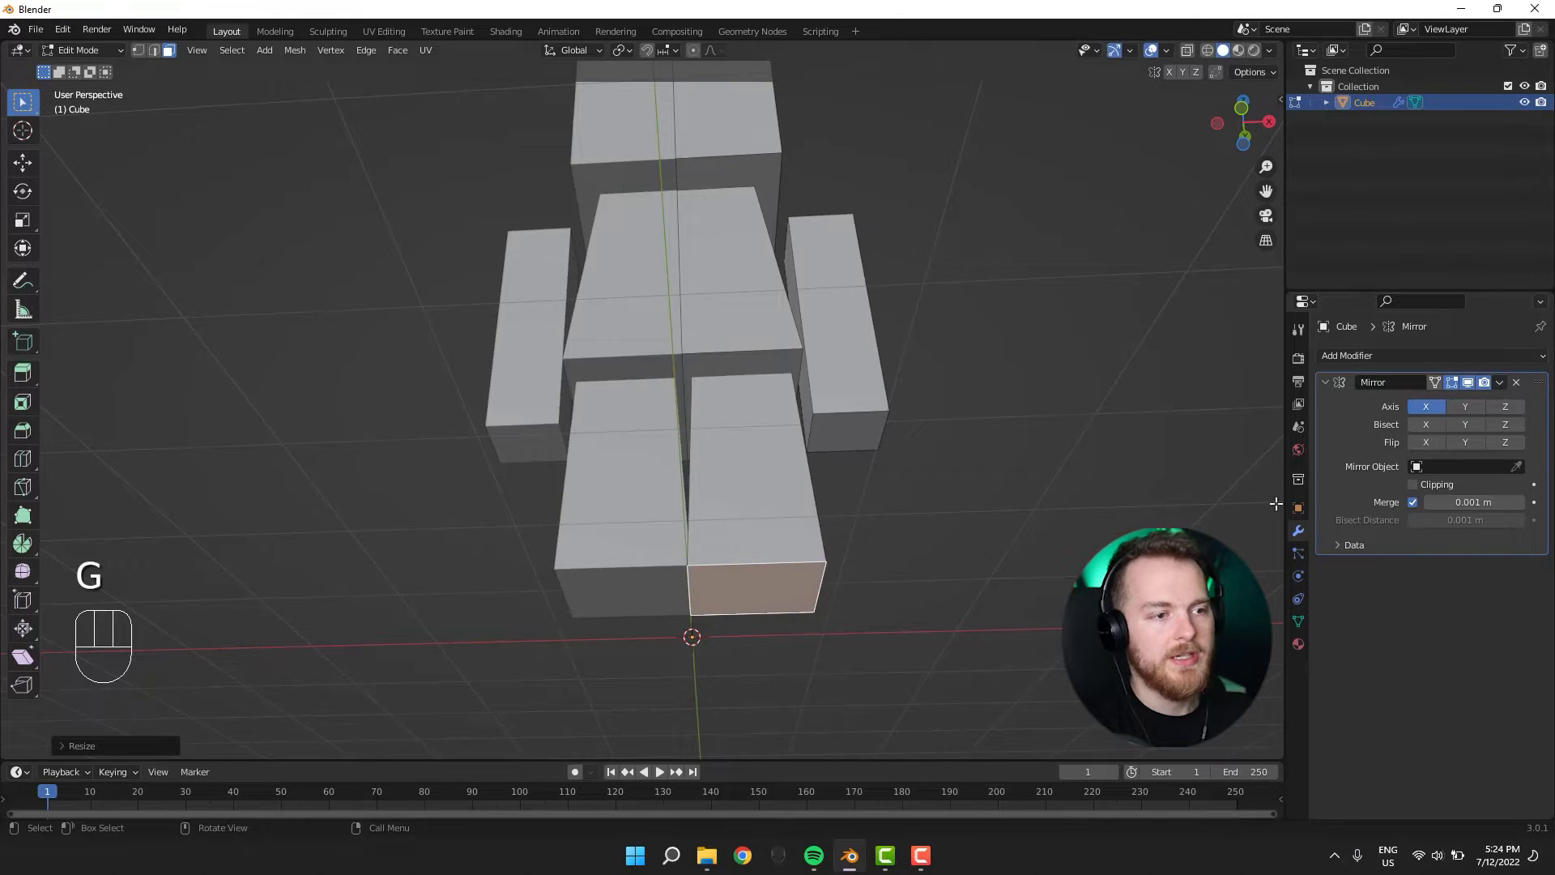
key(g)
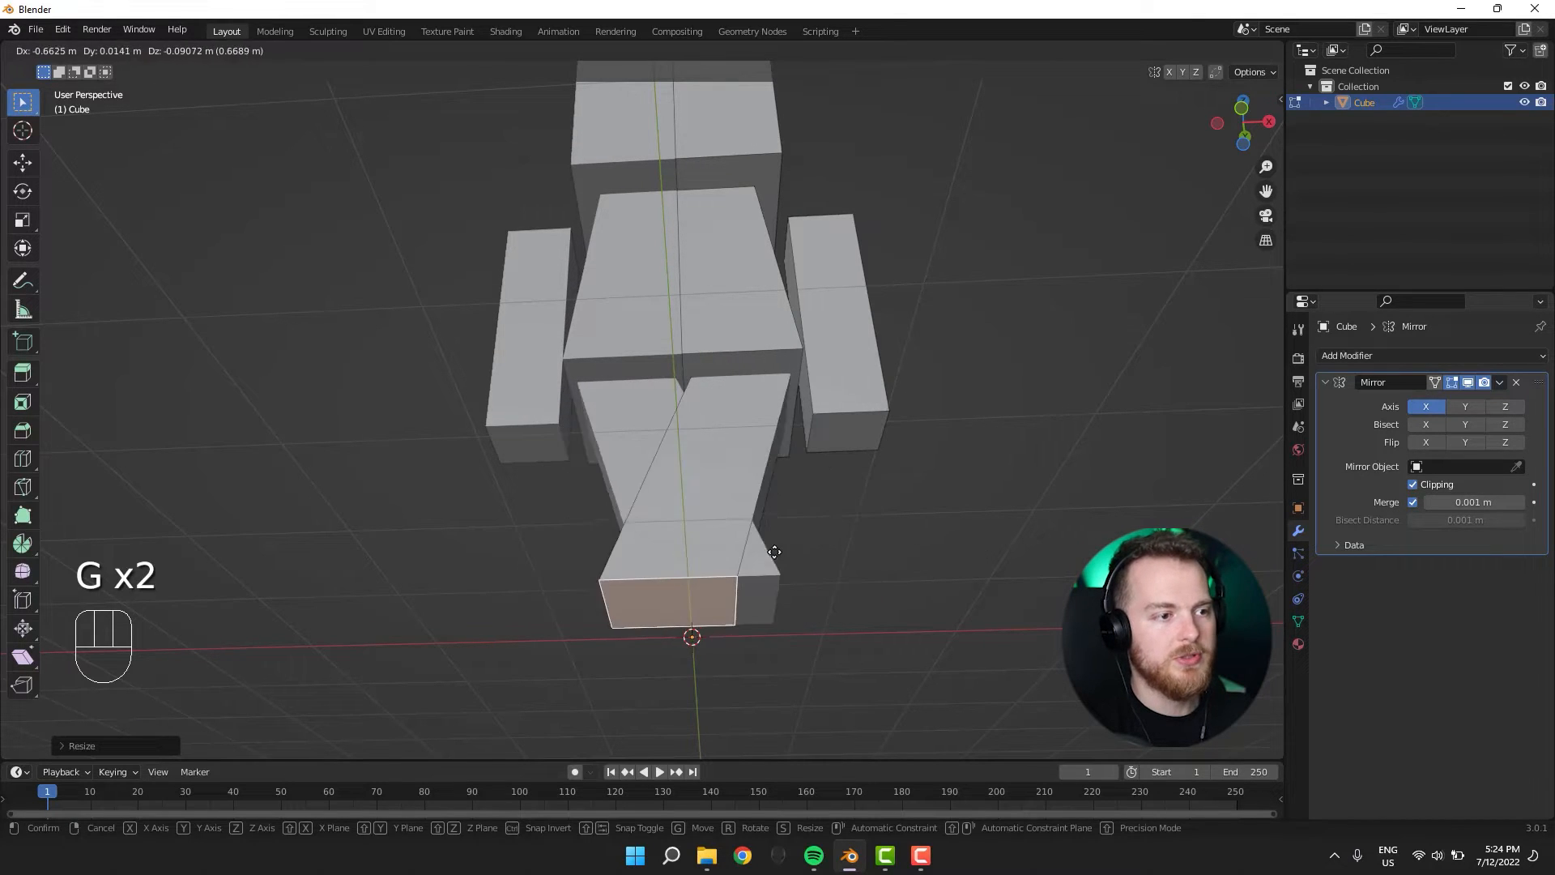
right_click(985, 552)
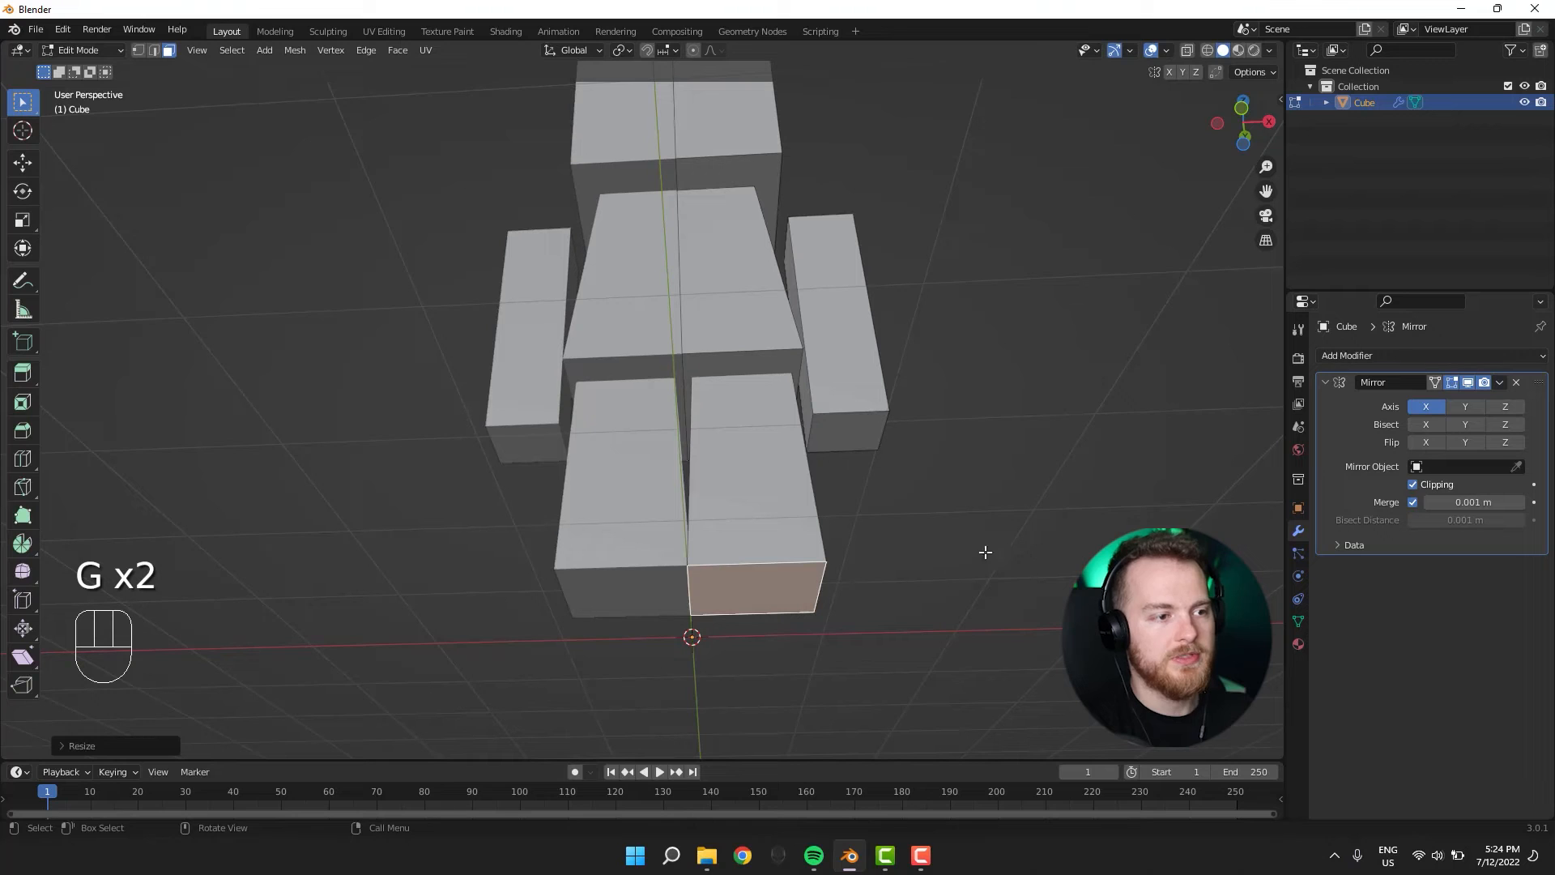
click(1414, 485)
Move the leg's bottom face about 0.06 m outward along X and raise it along Z to shorten the legs.
key(g)
key(x)
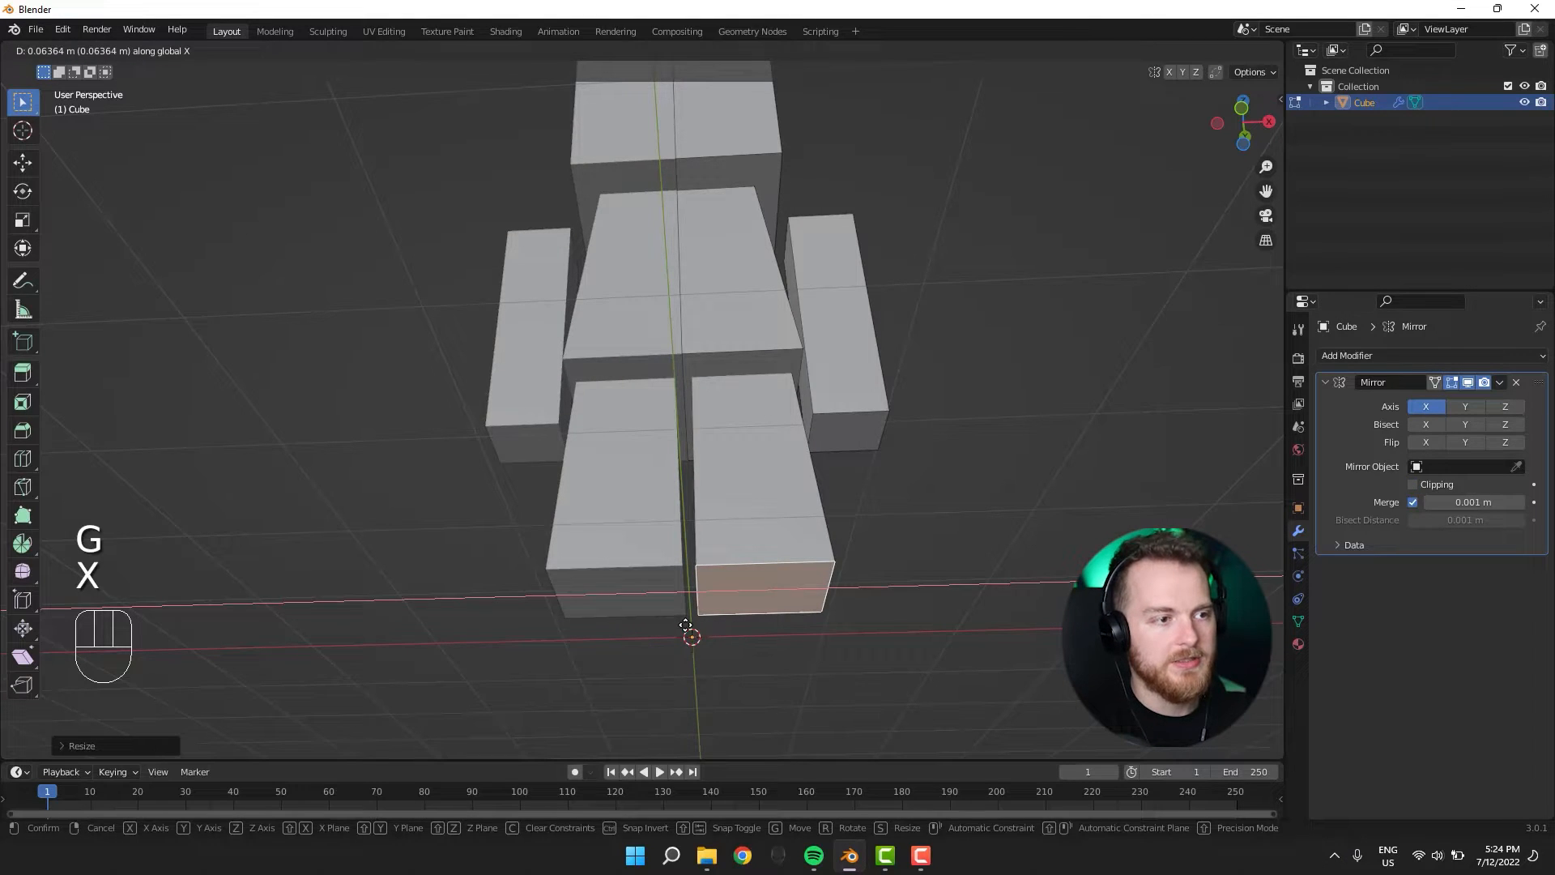
click(685, 625)
middle_drag(685, 625, 687, 659)
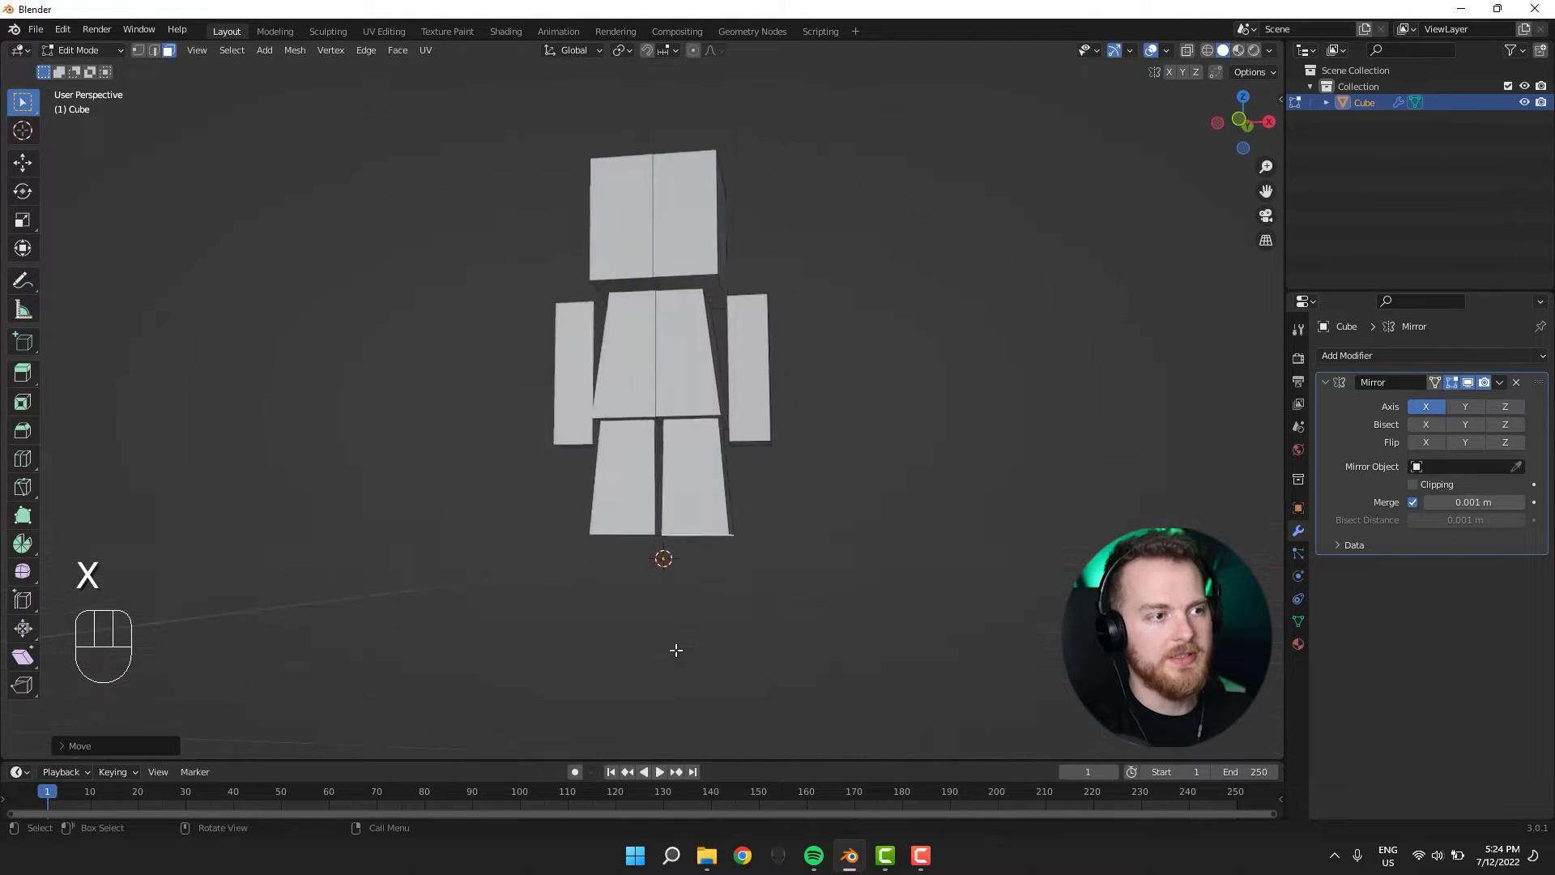
key(g)
key(z)
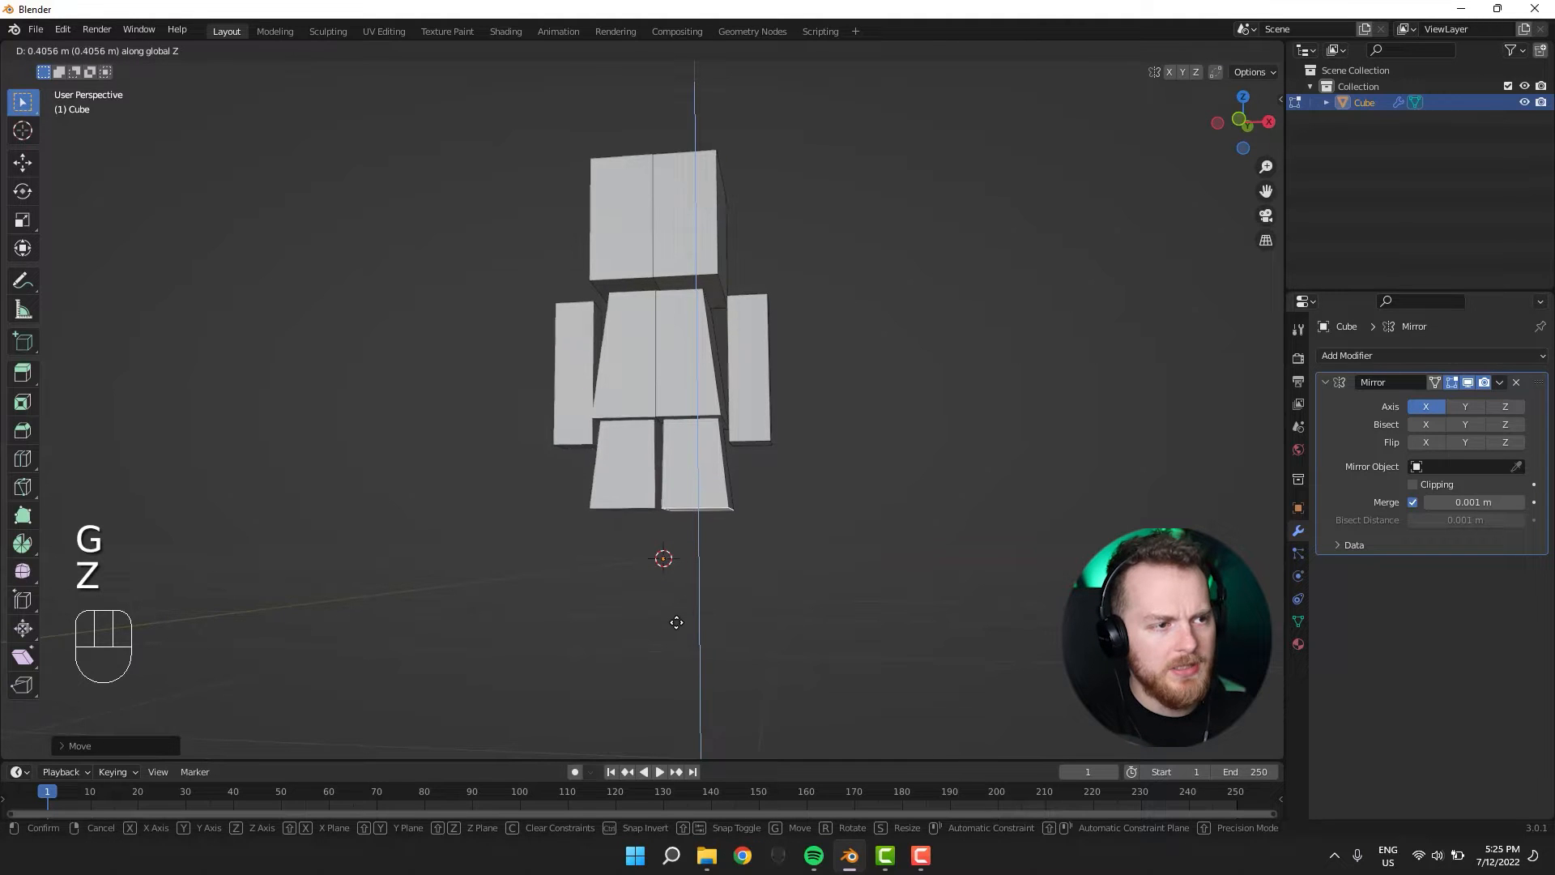
click(676, 618)
Select the arm's bottom face and raise it slightly to shorten the arm.
mouse_move(629, 629)
middle_down()
mouse_move(440, 600)
mouse_move(340, 604)
mouse_move(622, 666)
mouse_move(438, 583)
mouse_move(589, 667)
mouse_move(635, 629)
mouse_move(541, 634)
mouse_move(672, 612)
mouse_move(659, 635)
mouse_move(635, 604)
middle_up()
key(Tab)
key(Tab)
key(Tab)
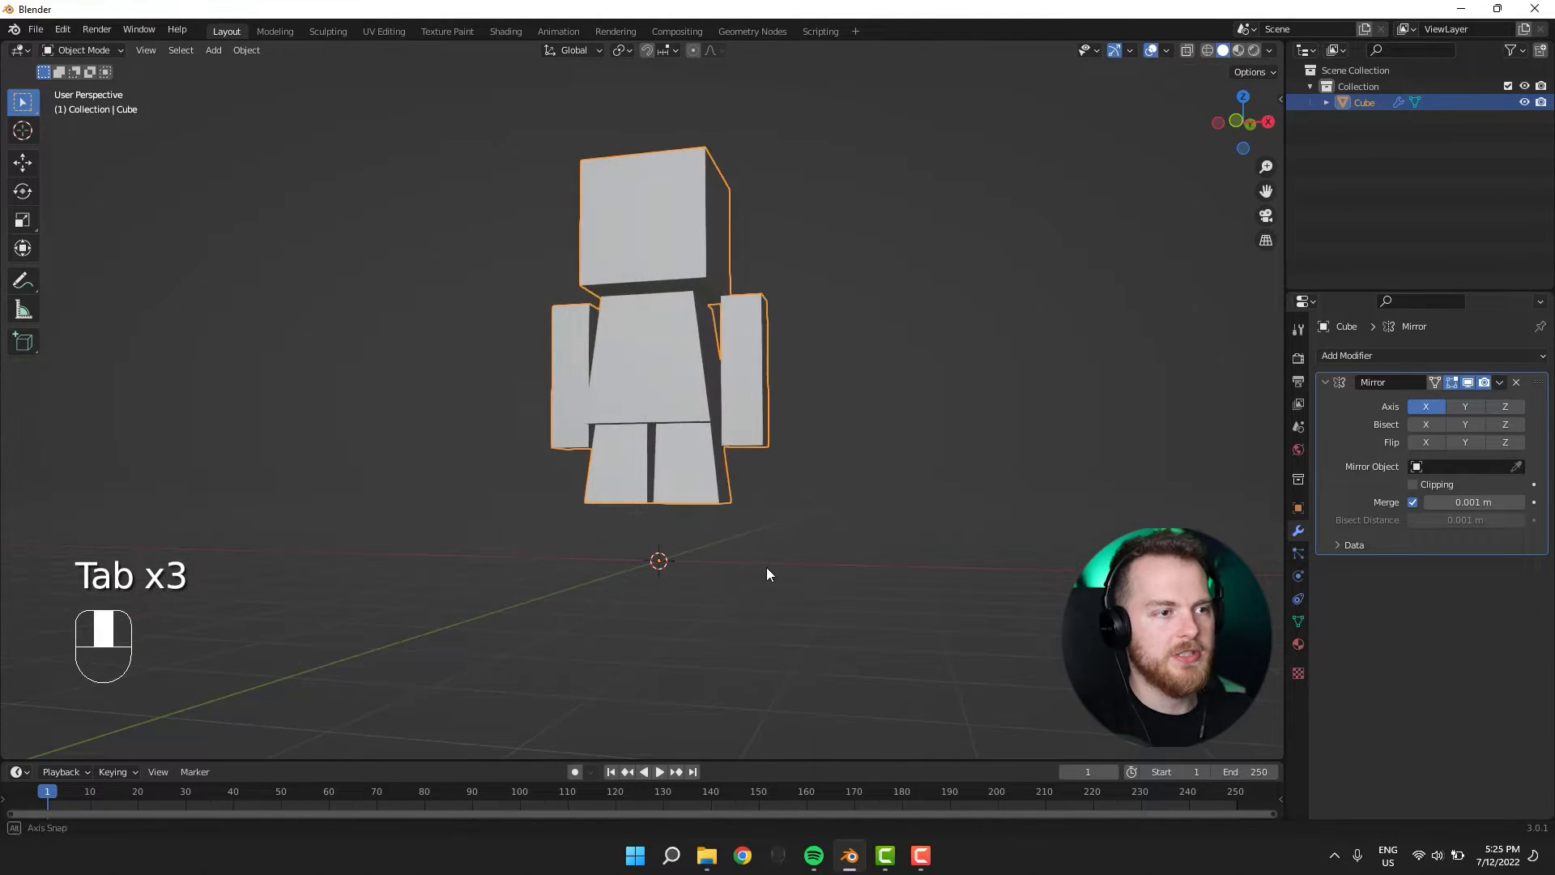
key(Tab)
middle_drag(767, 573, 717, 477)
key(g)
click(746, 435)
key(g)
click(798, 524)
Extrude the arm's bottom face by about 0.1 m and scale the edge loop above it inward to form a wrist.
key(e)
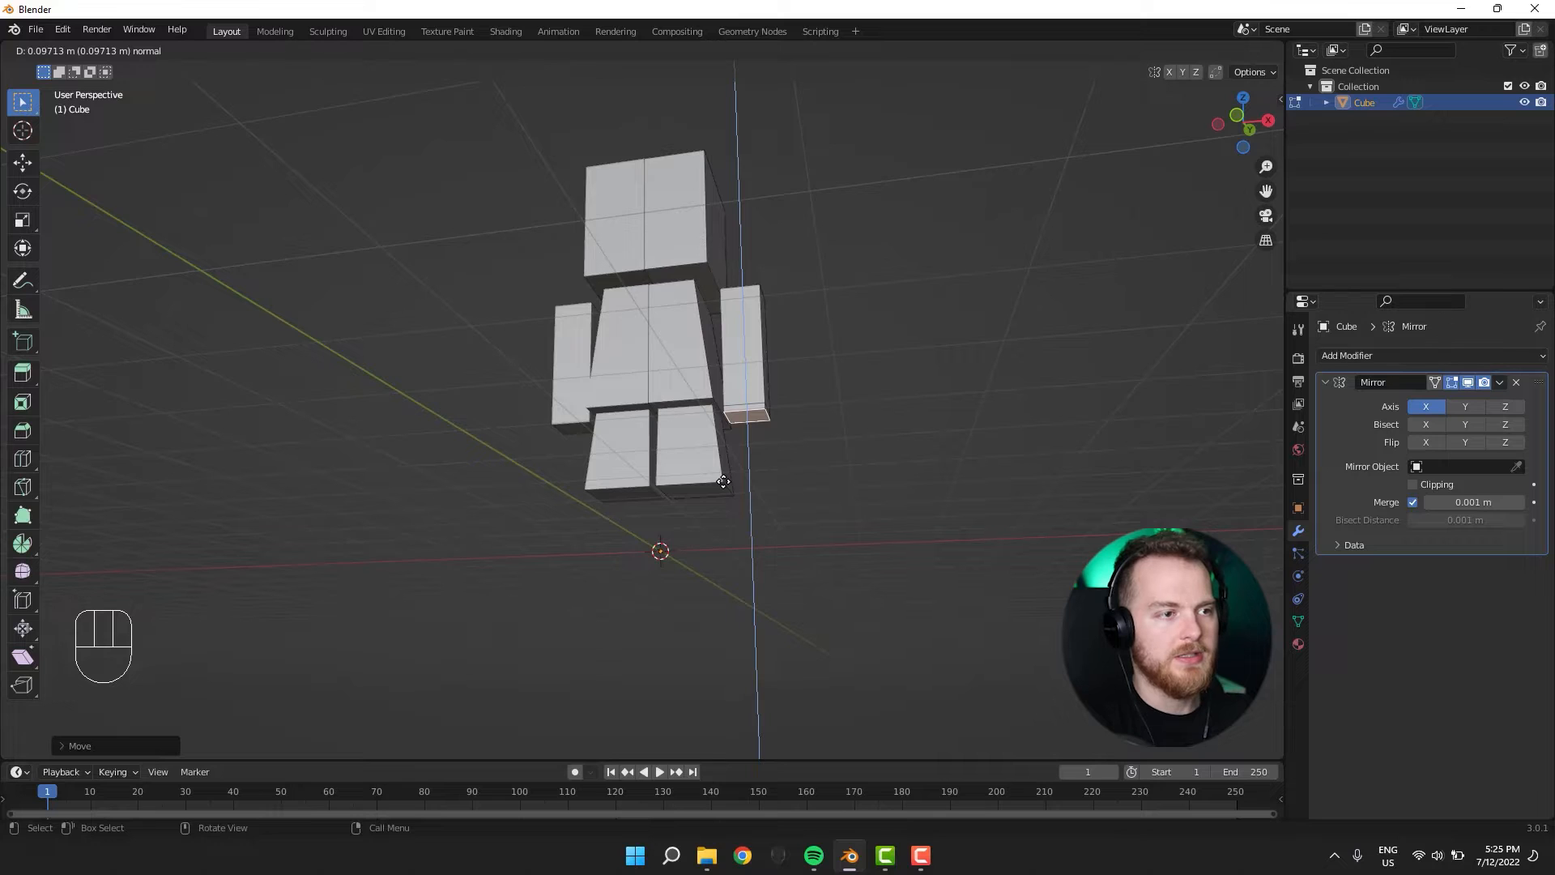
click(723, 481)
shift+middle_drag(723, 481, 692, 569)
scroll(692, 569, up, 4)
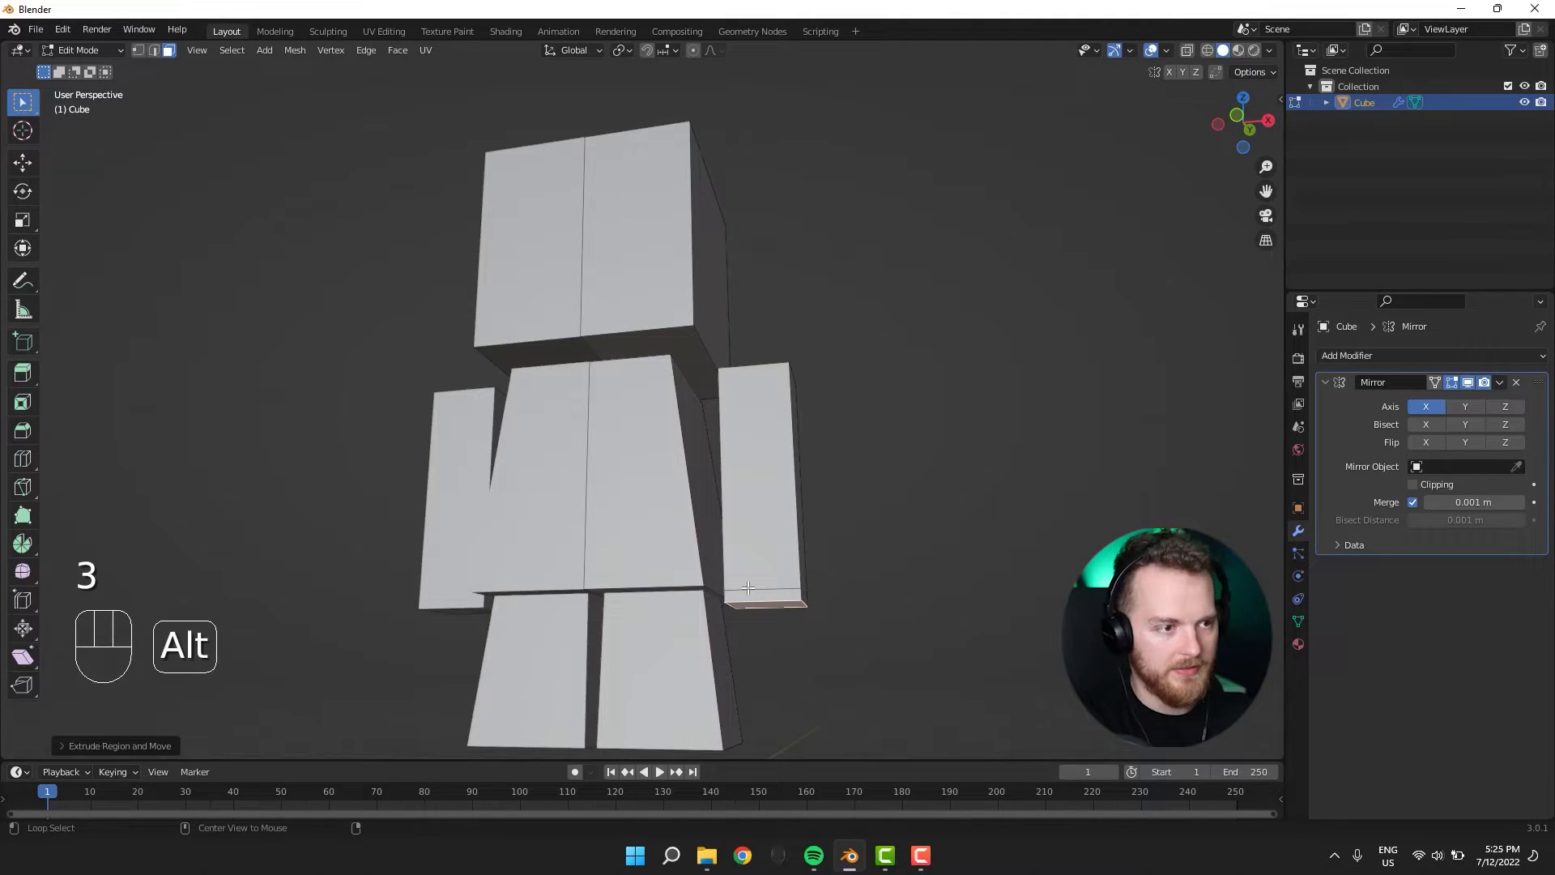
key(2)
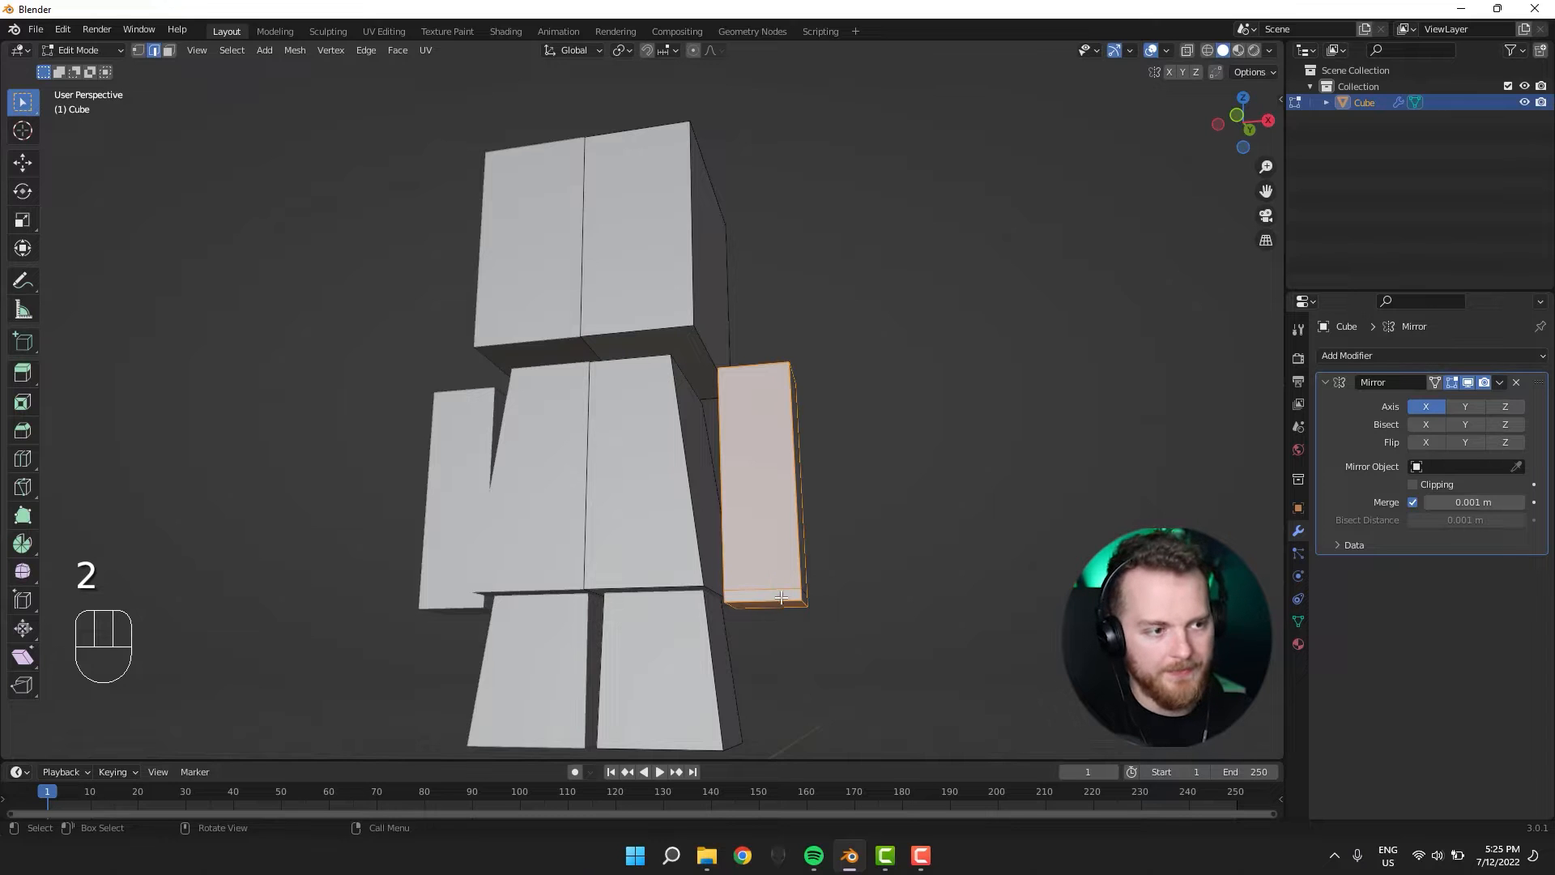
alt+click(780, 597)
middle_drag(781, 598, 603, 581)
key(s)
click(583, 630)
Scale the arm's bottom face along Y to about 0.87.
key(2)
key(3)
middle_drag(429, 628, 396, 653)
key(s)
key(x)
key(y)
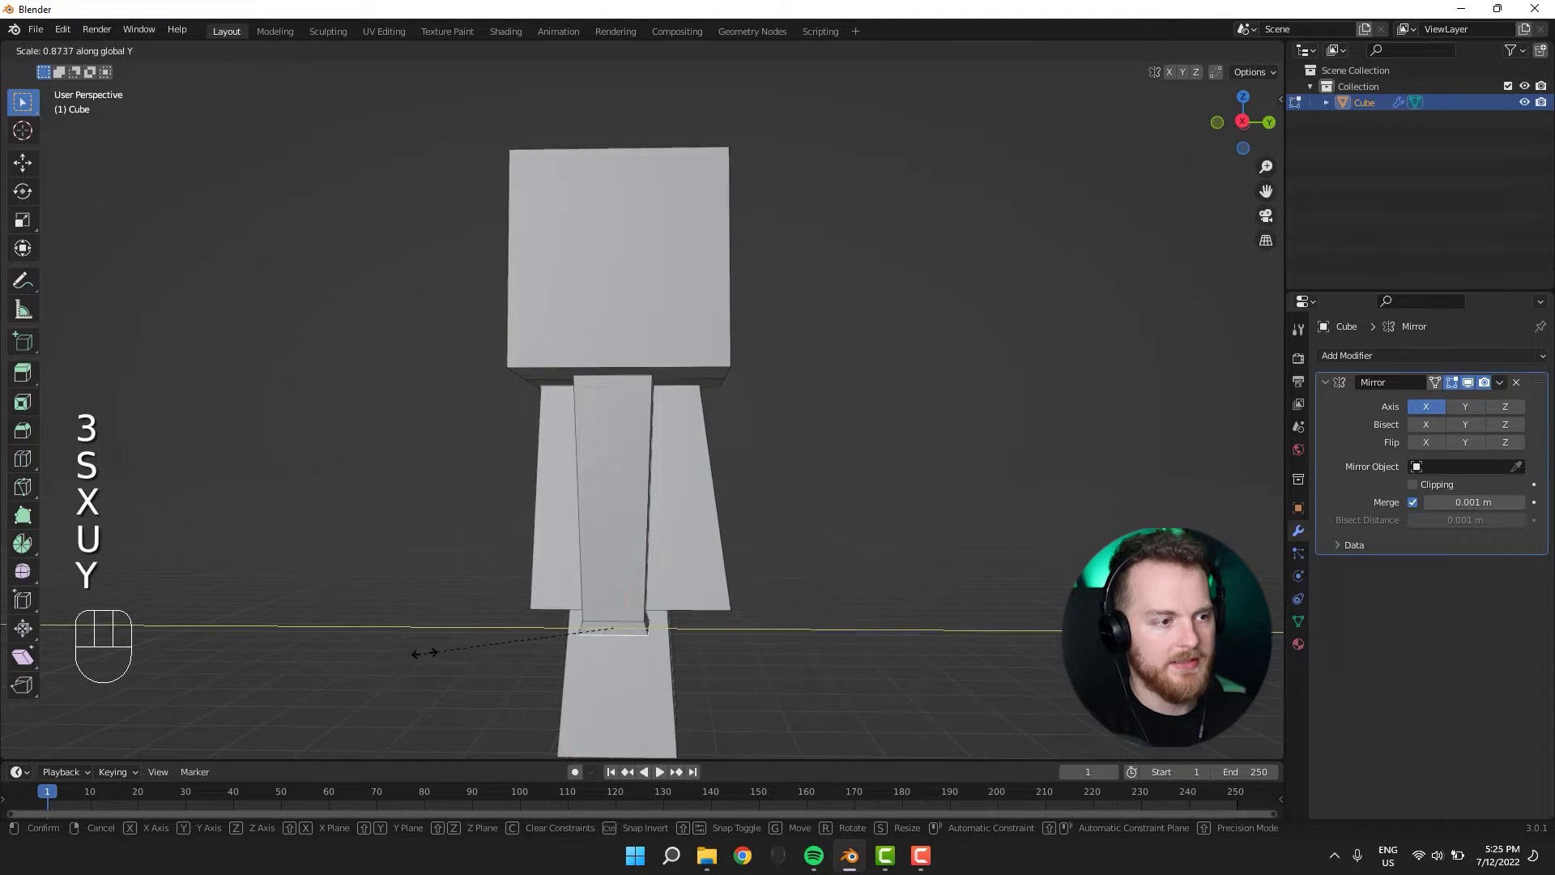
click(429, 652)
Extrude the arm's bottom face downward to form a hand and scale its end along Y to about 0.58.
middle_drag(416, 653, 527, 603)
key(e)
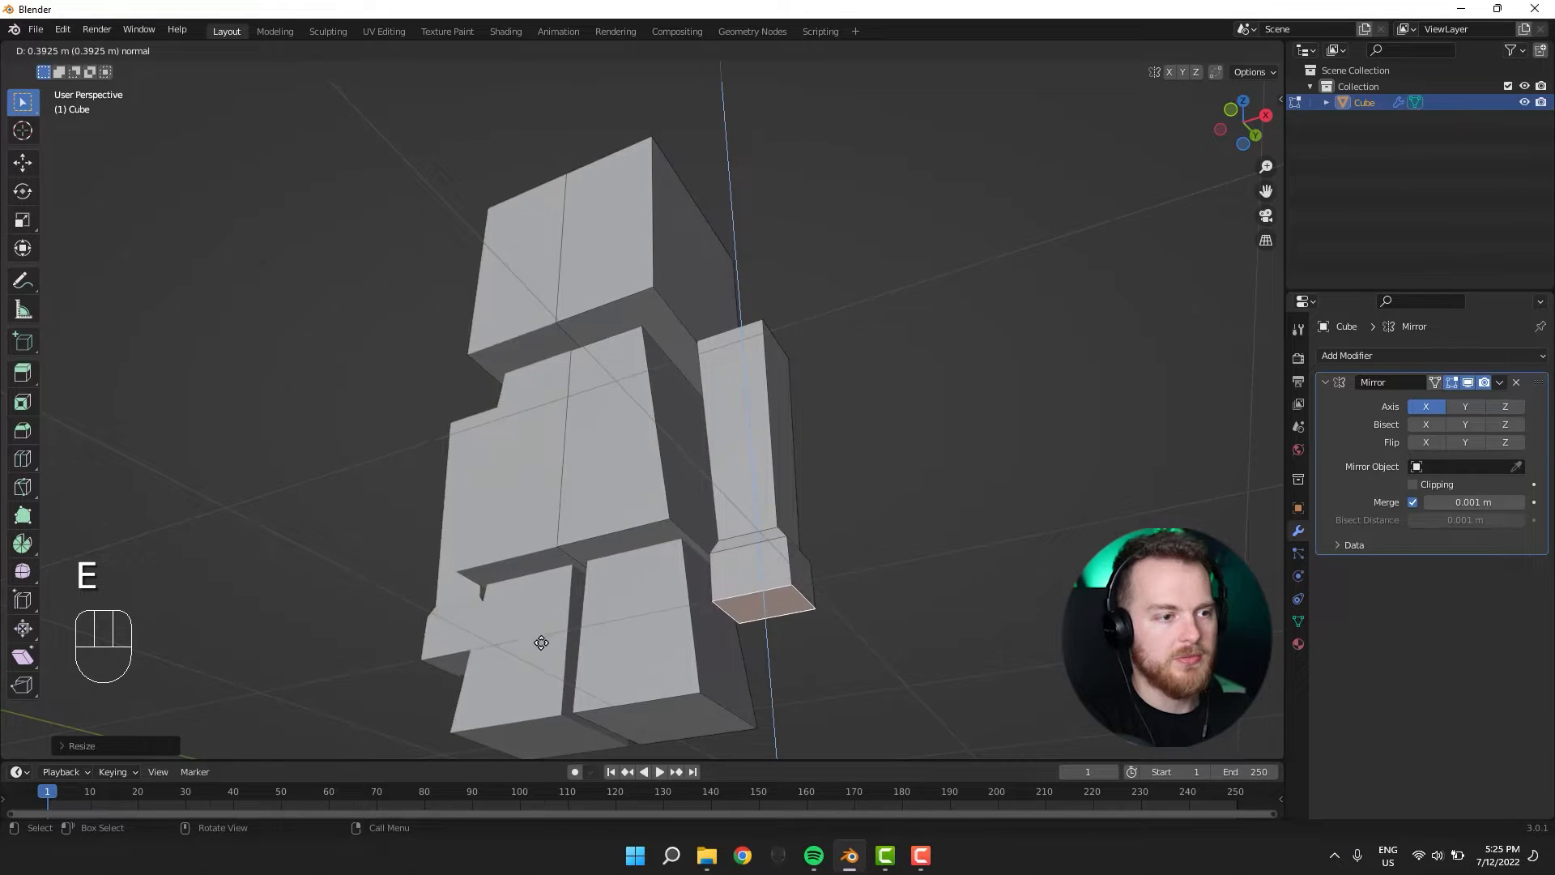
click(449, 668)
middle_drag(449, 668, 472, 683)
key(s)
key(x)
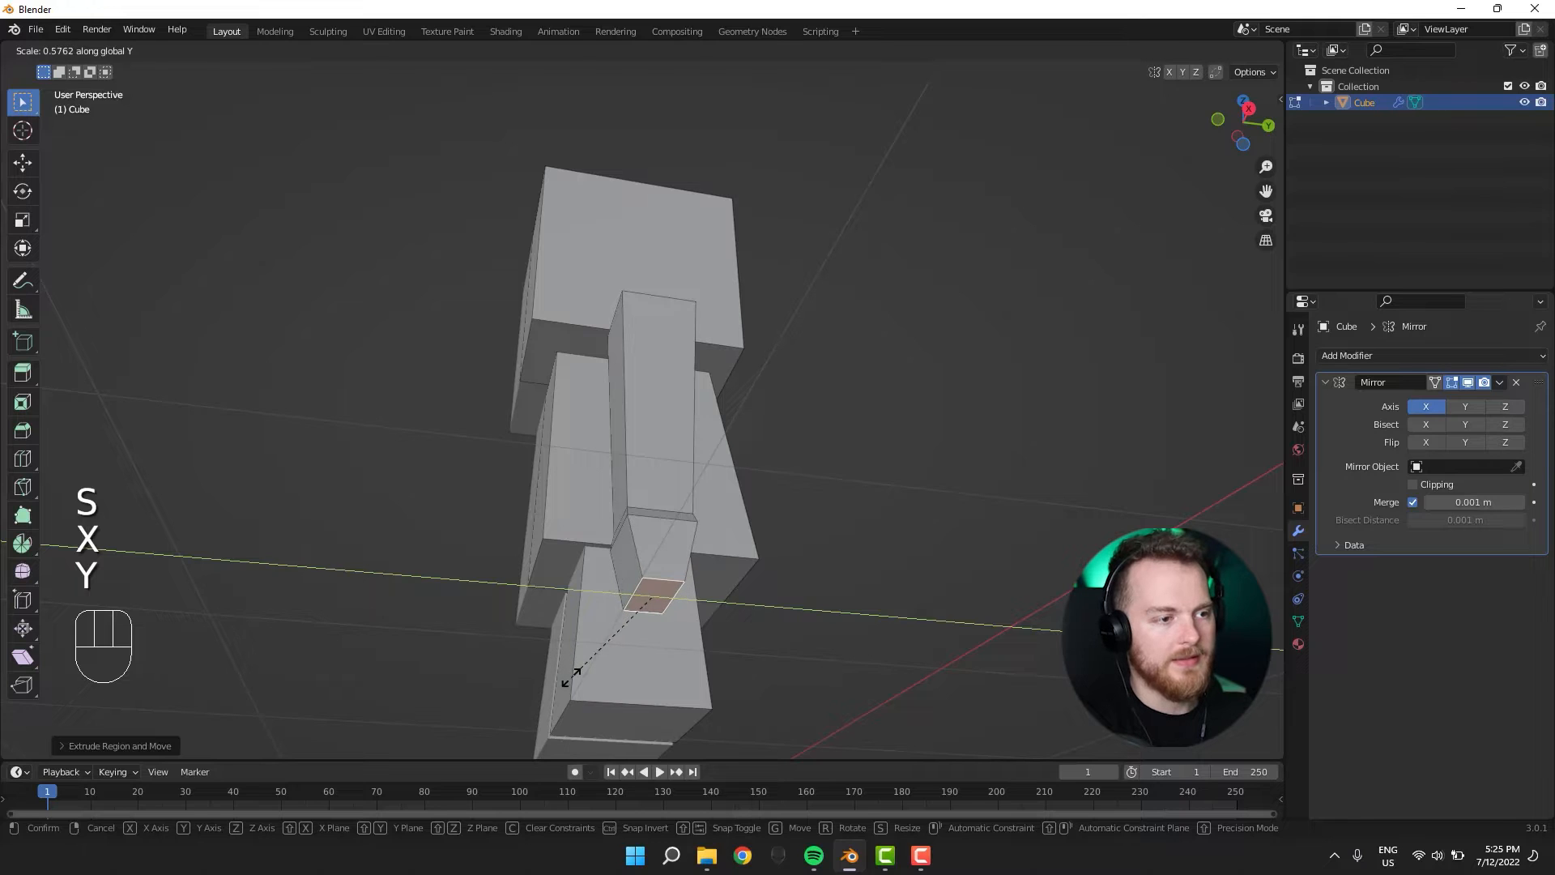
click(570, 676)
Move the hand's end face forward by about 0.08 m, then reposition the hand's rear edge and adjust it along Z.
middle_drag(571, 676, 590, 619)
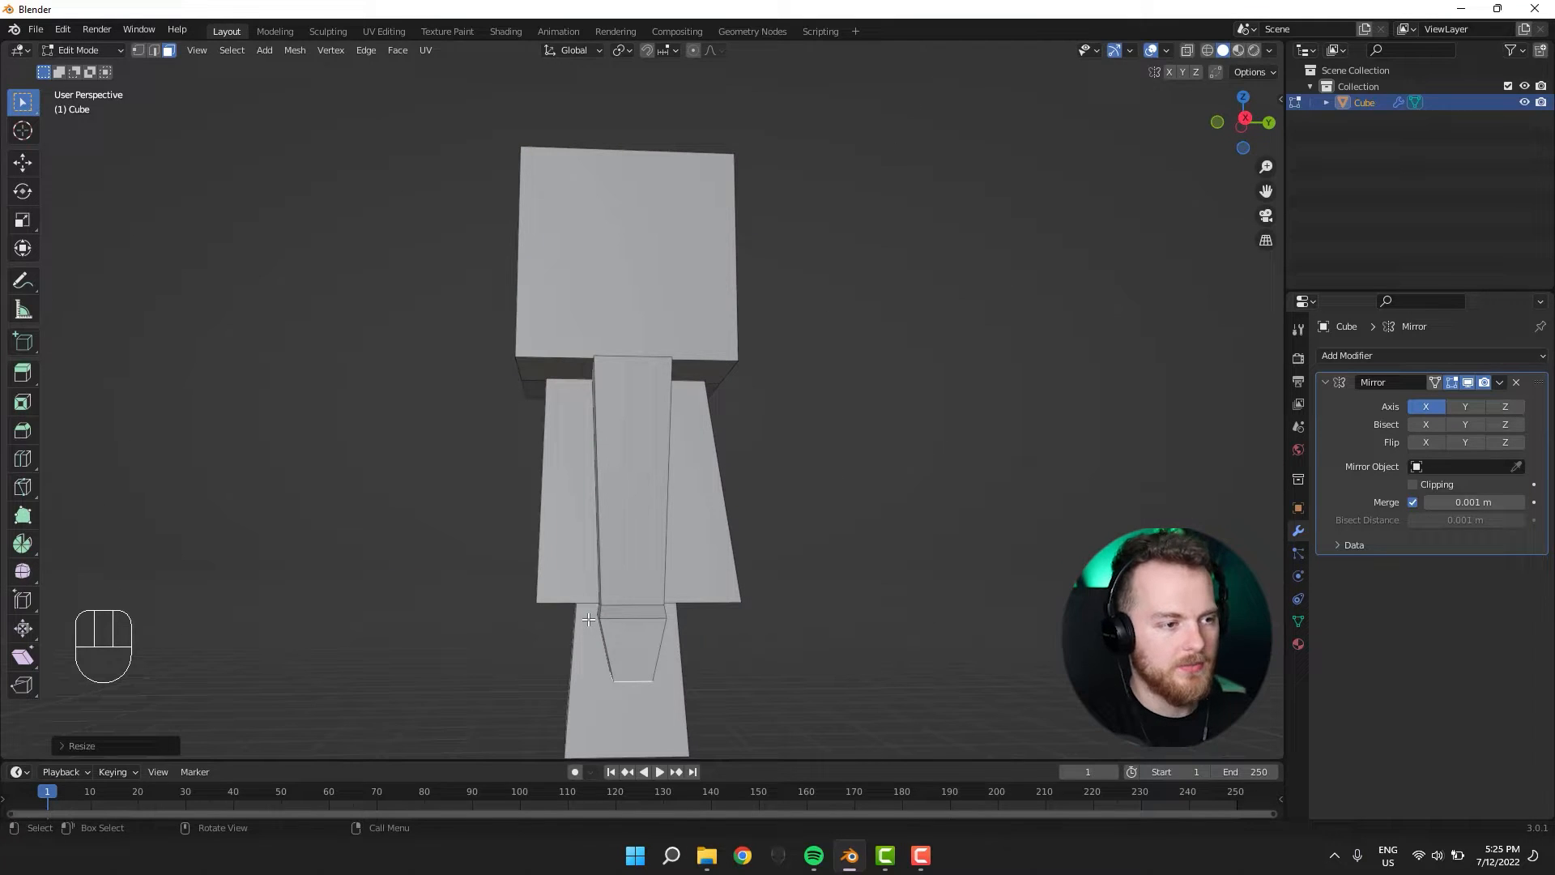
key(g)
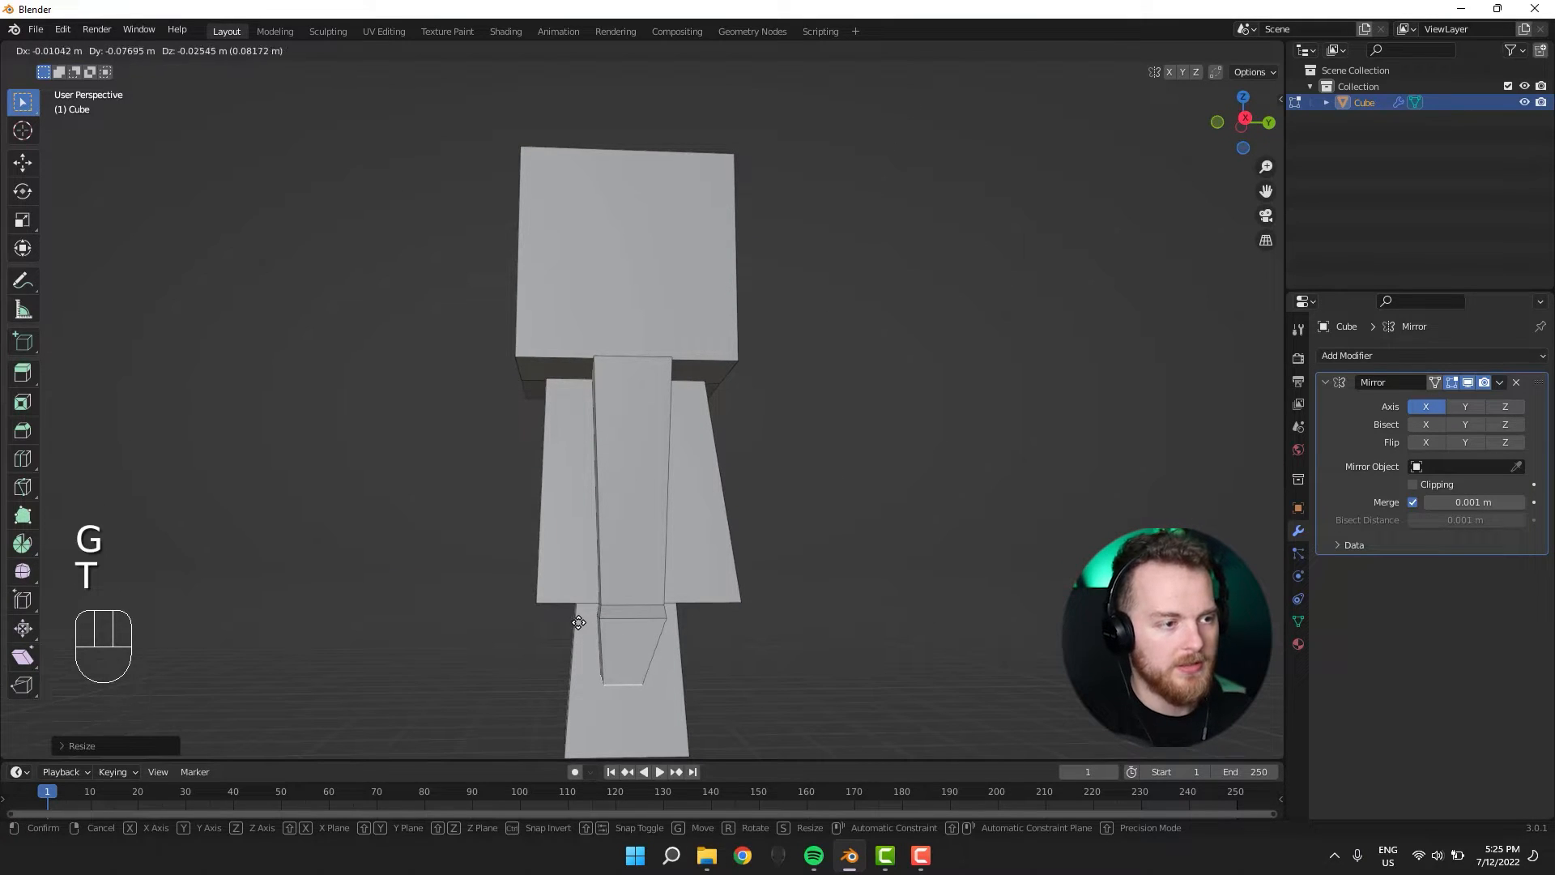
click(578, 622)
middle_drag(655, 624, 593, 621)
key(2)
click(585, 616)
key(g)
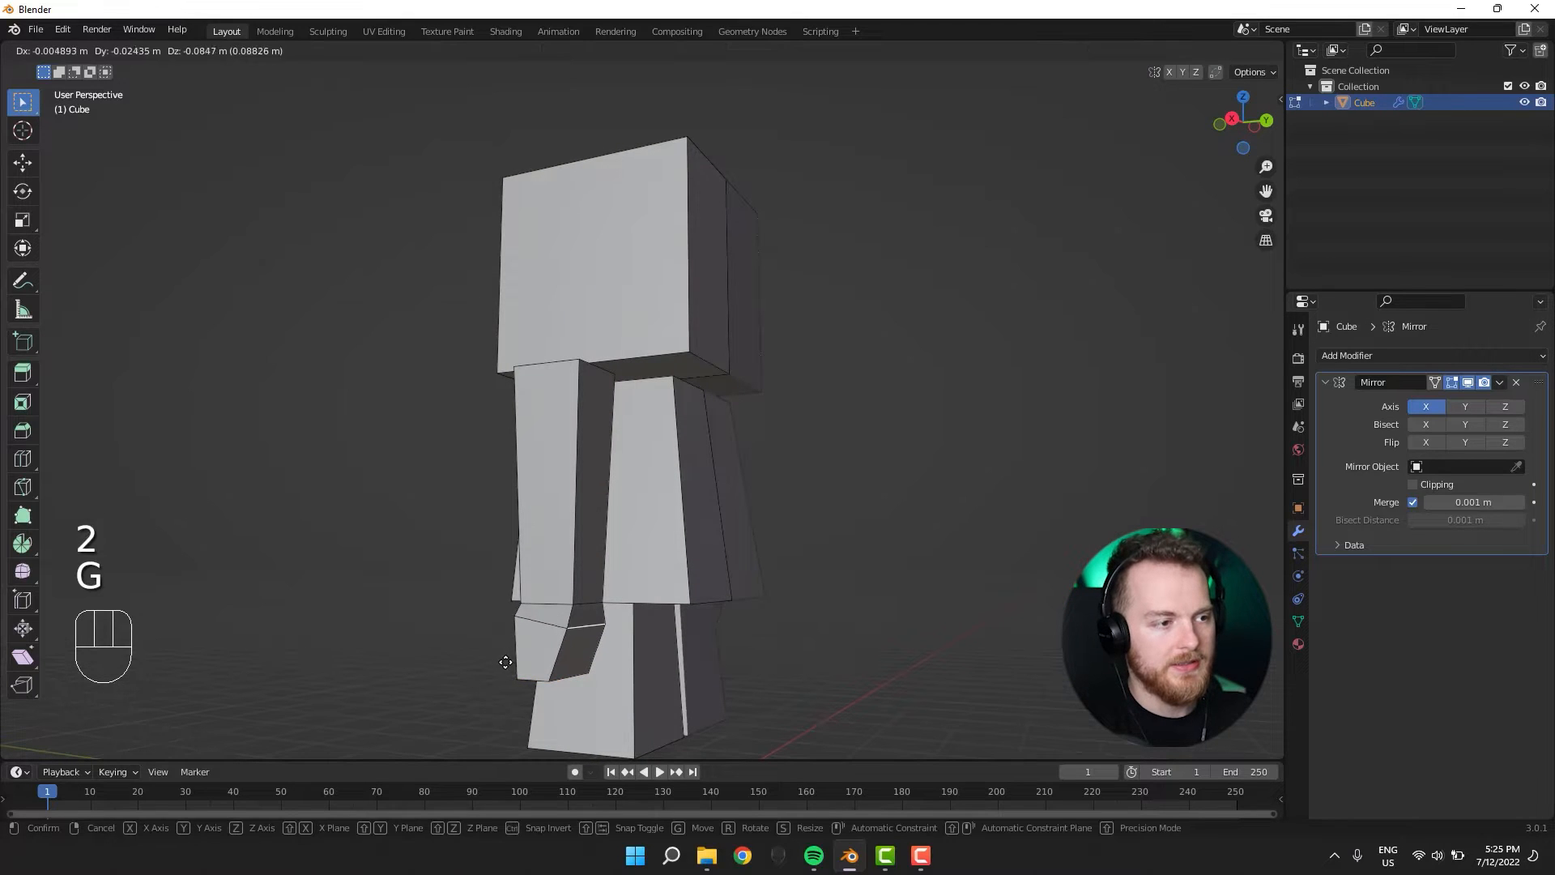
click(478, 658)
middle_drag(469, 652, 805, 632)
key(g)
key(z)
click(672, 656)
Extrude the hand's bottom face slightly further down and scale the new end to about 0.76.
key(3)
click(741, 564)
key(e)
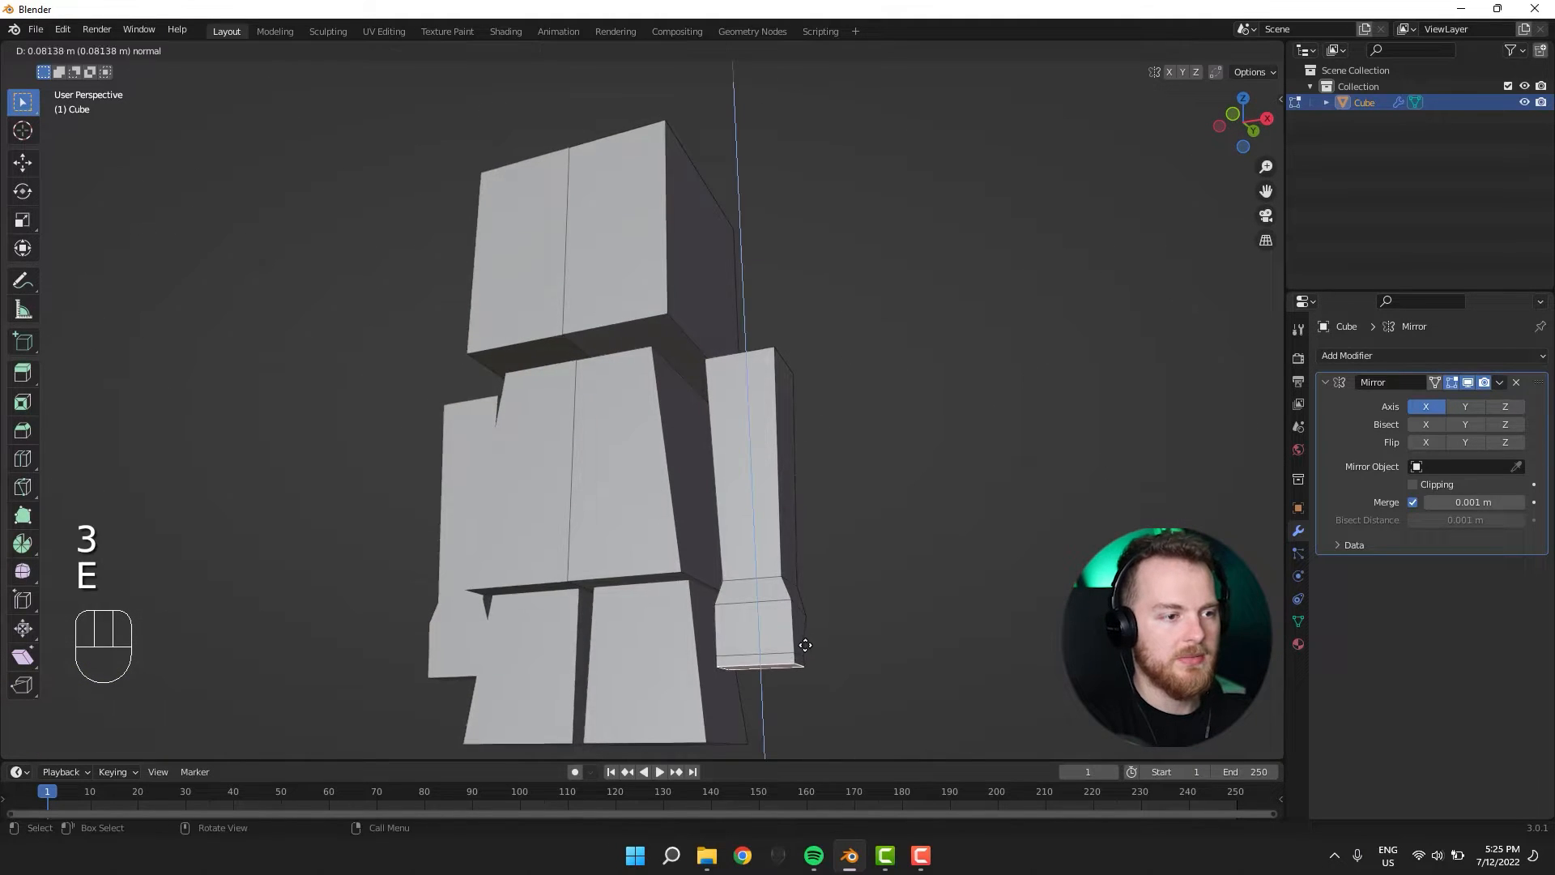
click(802, 657)
key(s)
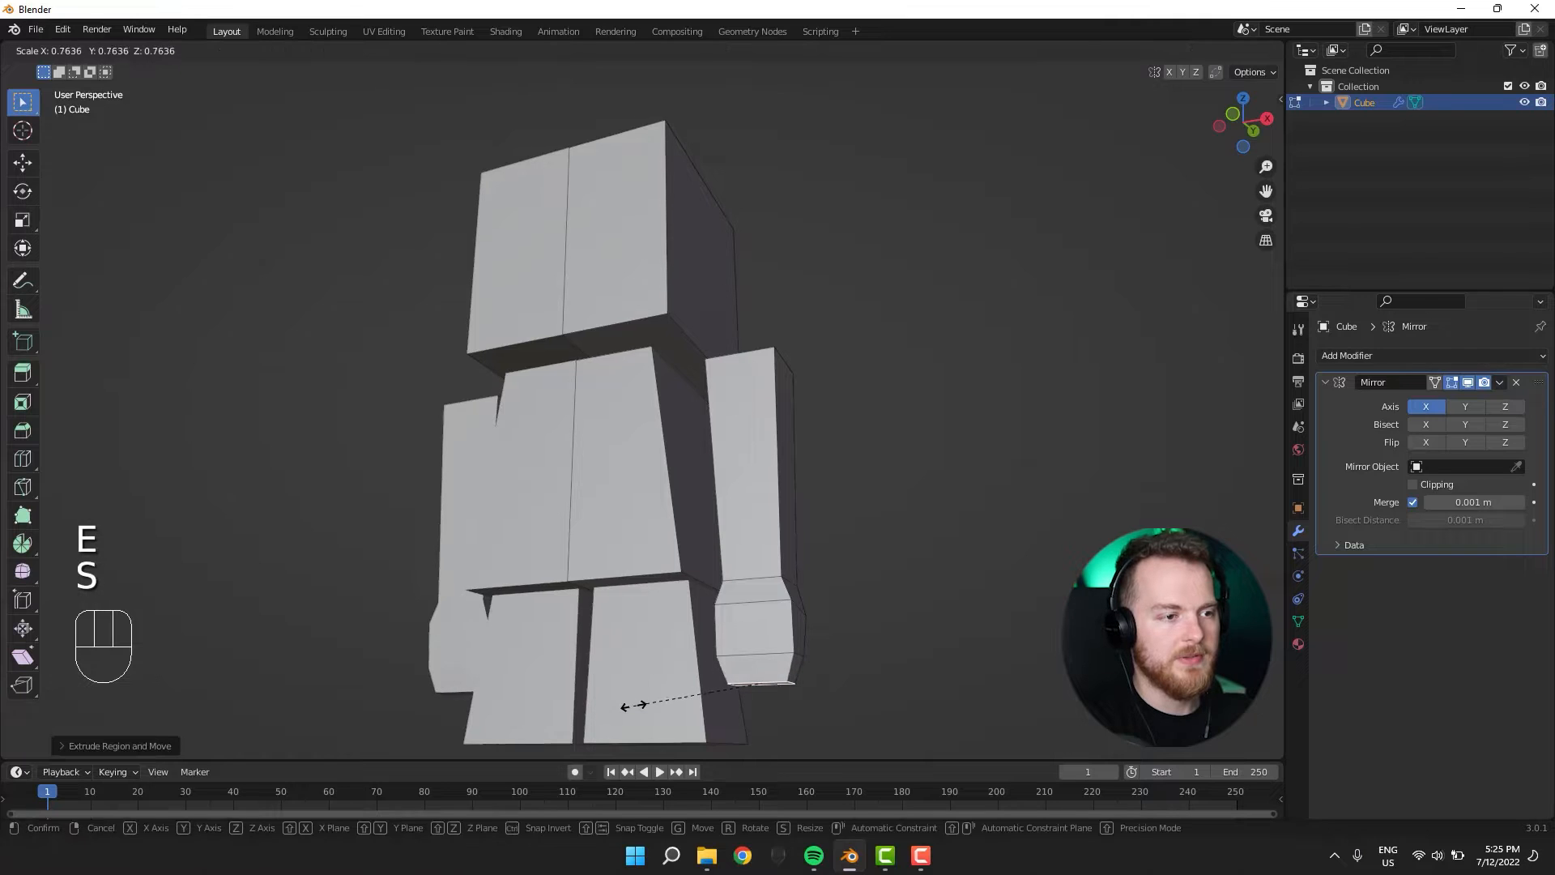
click(634, 705)
Reposition the hand's end and extrude the hand's upper side face outward as the start of a thumb.
middle_drag(634, 705, 683, 520)
key(g)
click(521, 709)
key(3)
key(e)
click(766, 624)
Dissolve an edge of the thumb block to make it a wedge and move its outer edge about 0.1 m.
key(2)
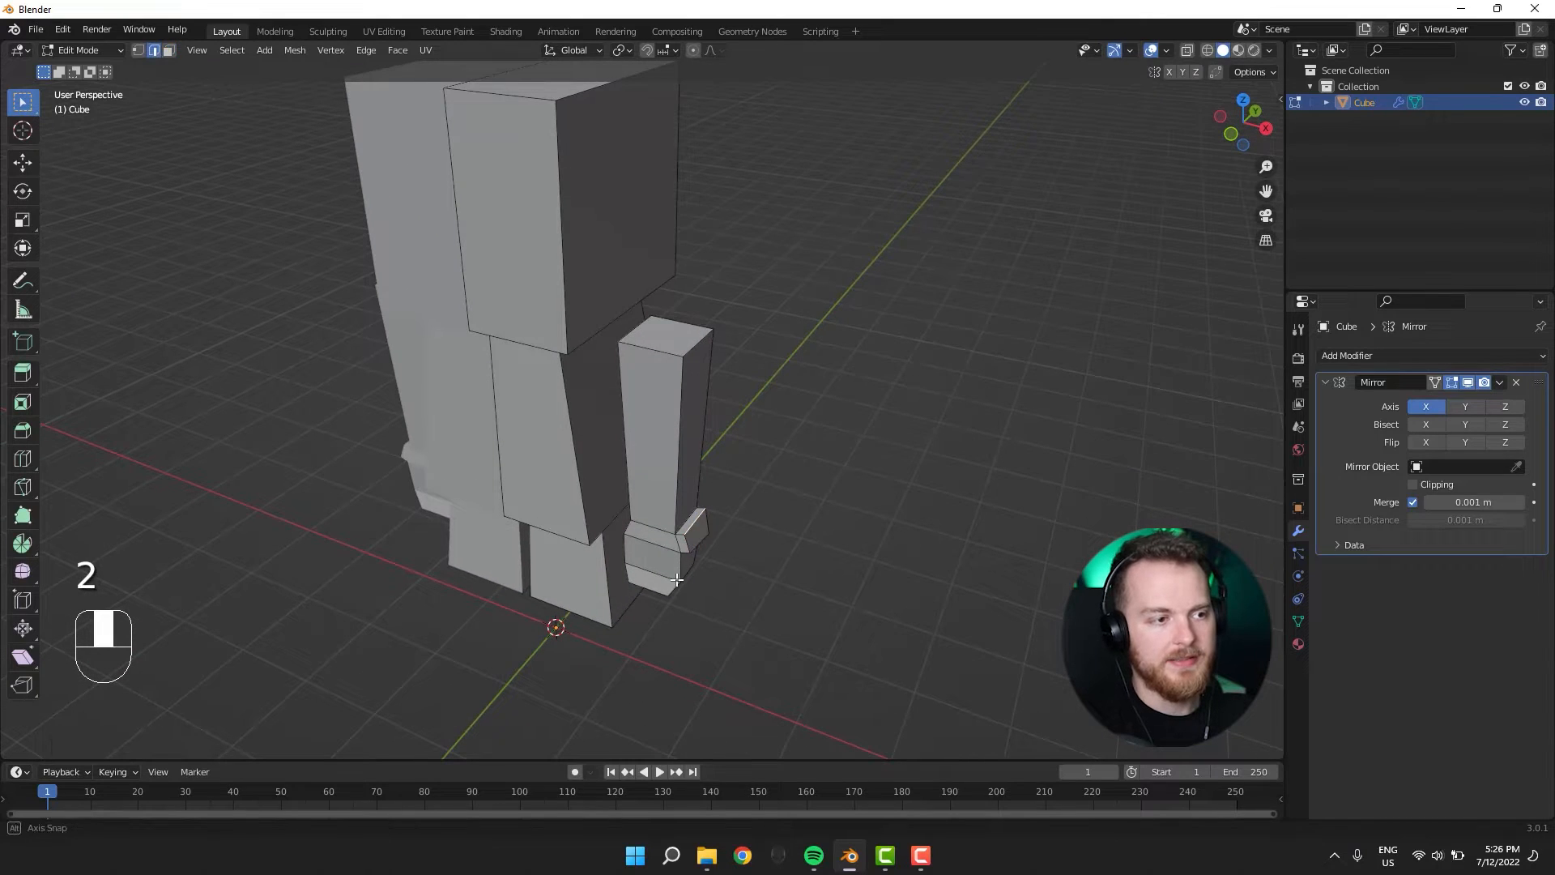
middle_drag(676, 579, 575, 524)
key(ctrl+x)
key(3)
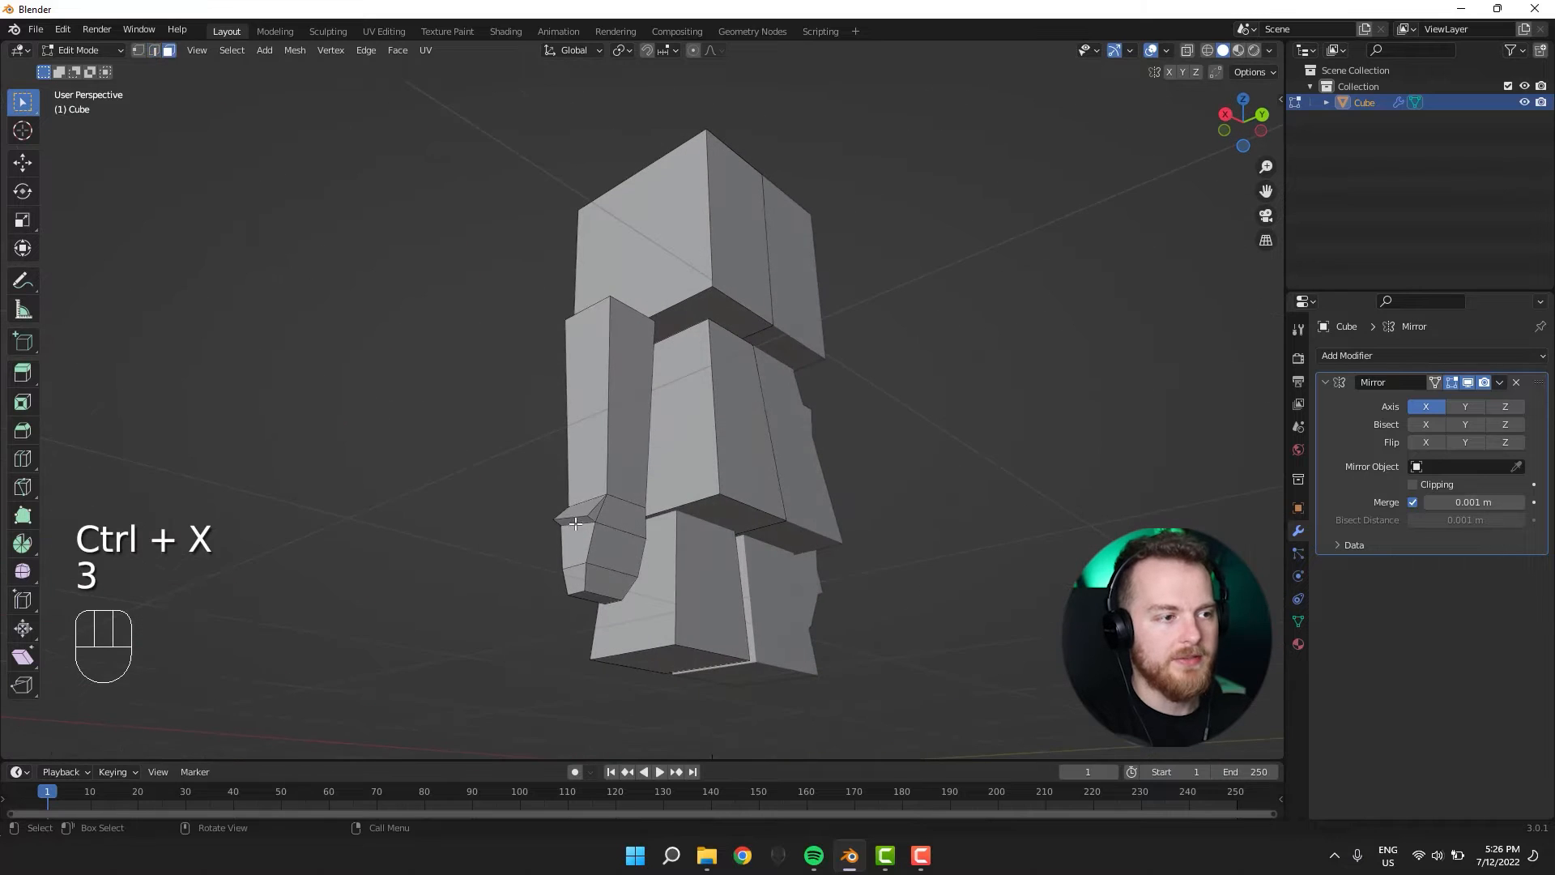
middle_drag(487, 558, 420, 545)
key(g)
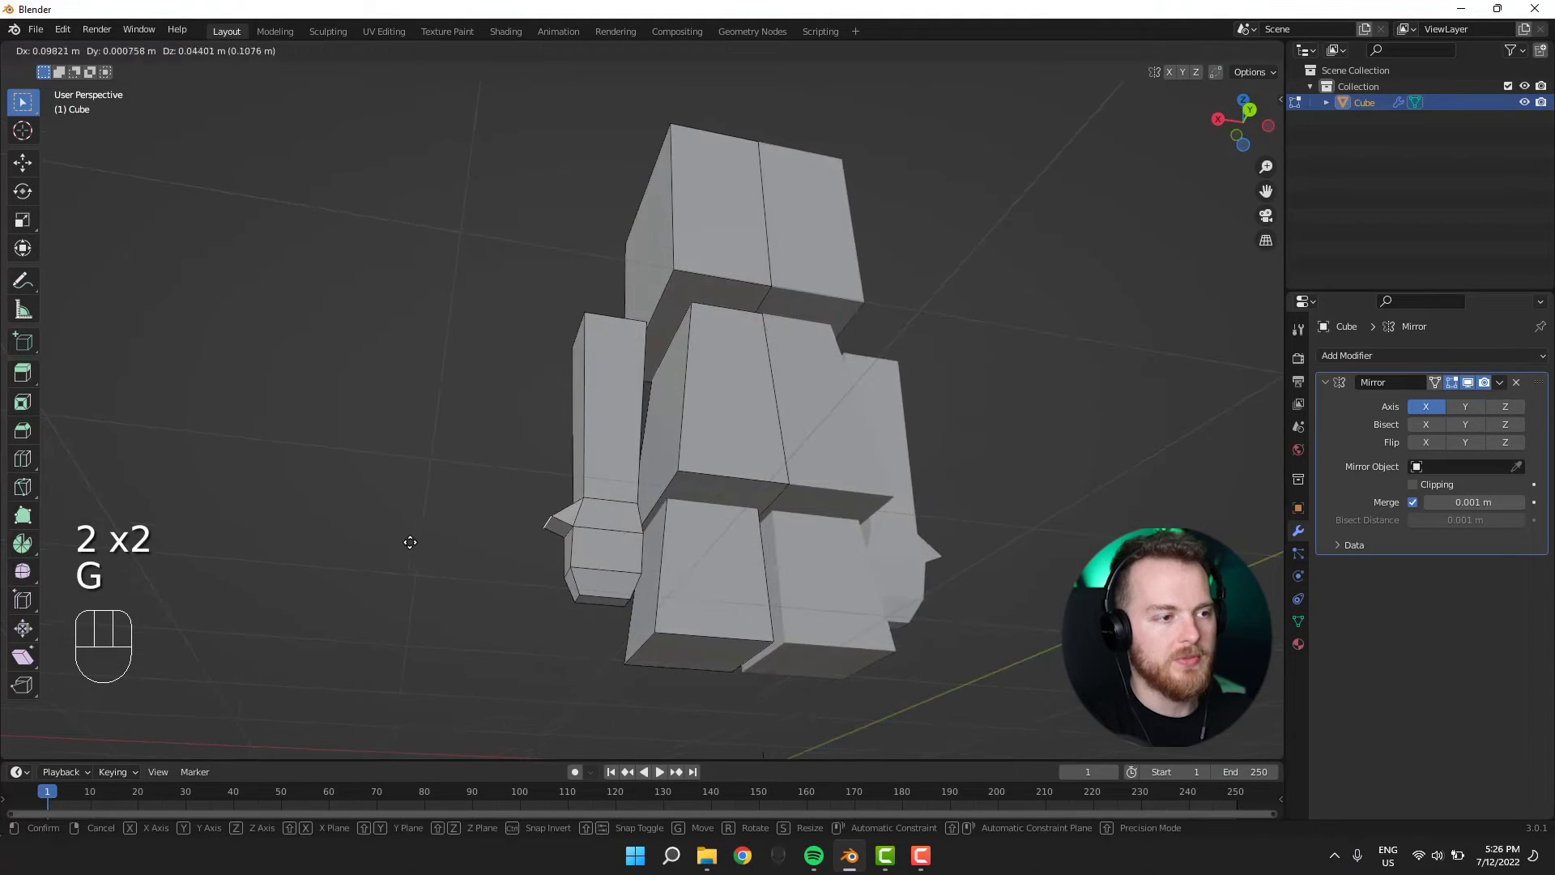
click(412, 543)
Extrude the thumb's end face by about 0.17 m, reposition the new tip, and scale it down.
key(3)
key(e)
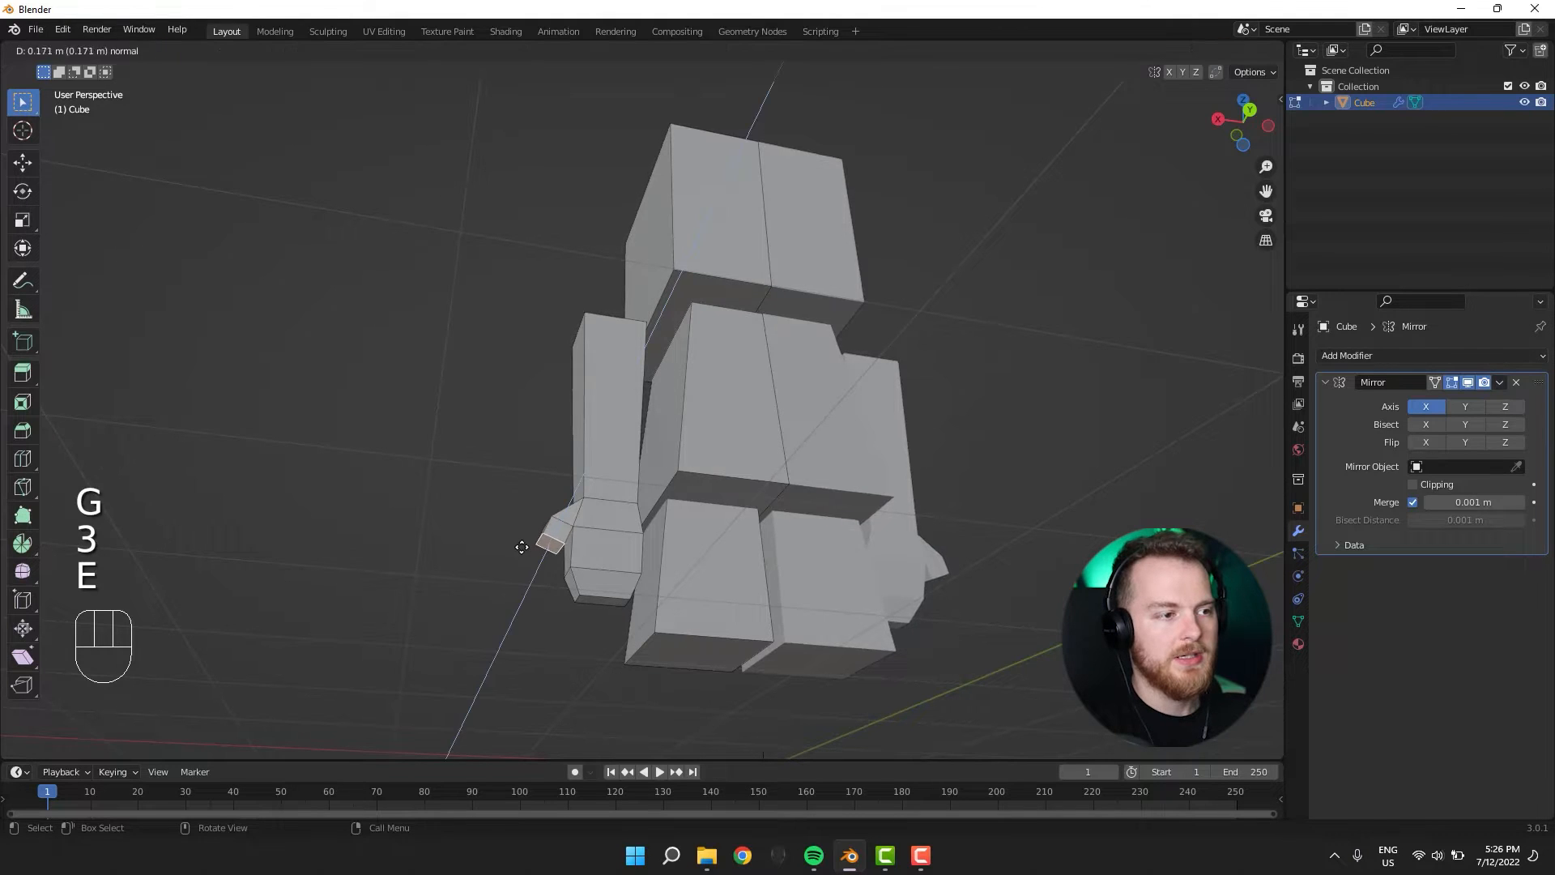
click(514, 548)
key(g)
click(466, 565)
middle_drag(465, 564, 605, 542)
key(s)
click(499, 596)
key(2)
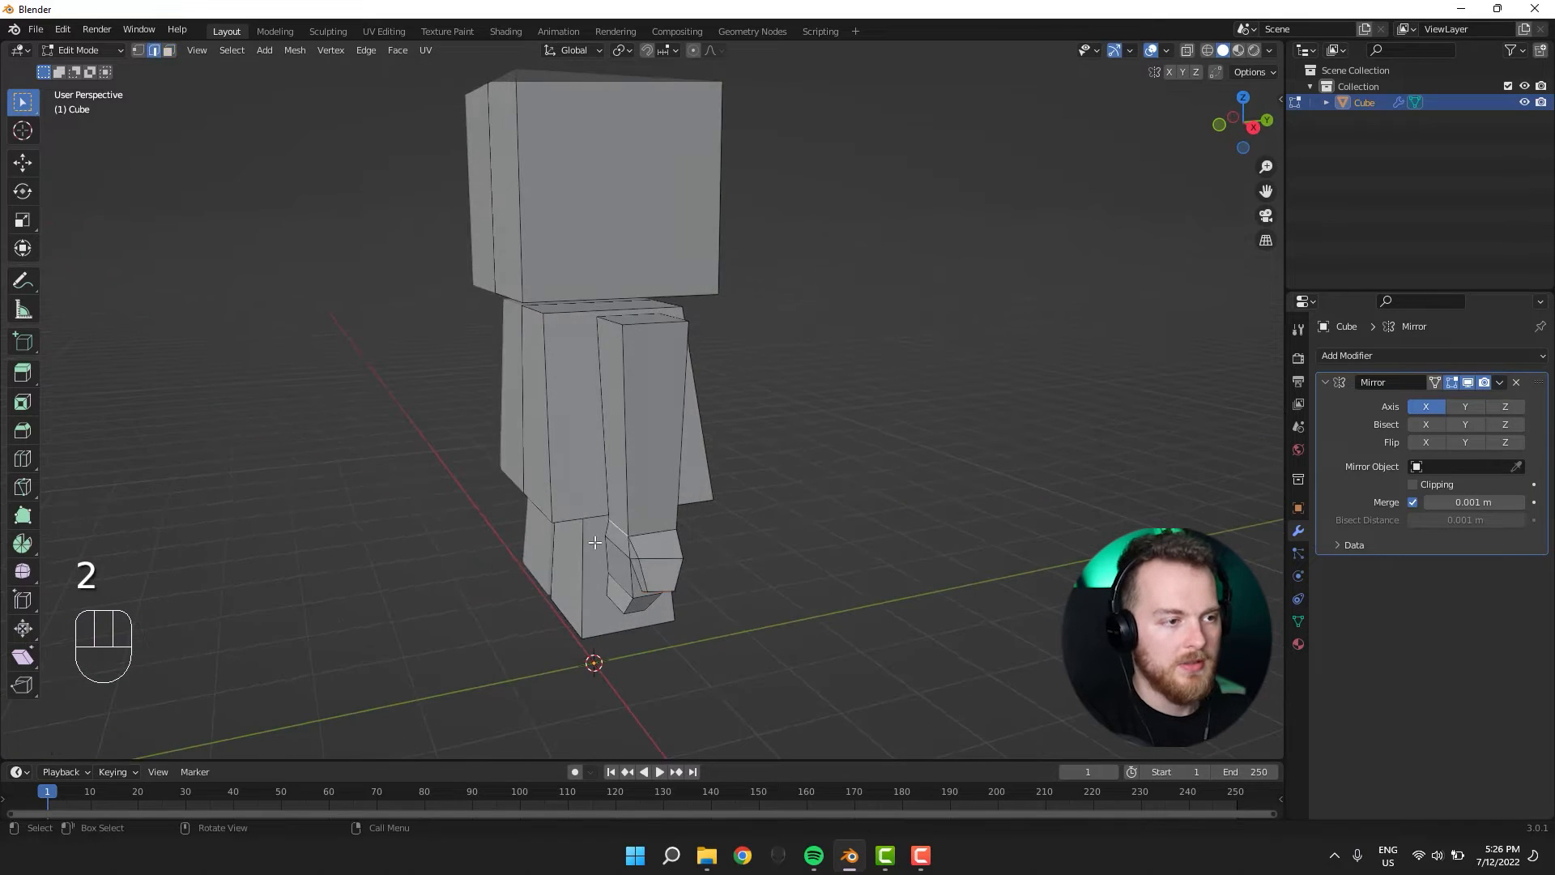
Reposition two edges of the hand around the wrist and thumb to refine the blocky hand shape.
key(g)
middle_drag(323, 628, 511, 583)
click(323, 622)
middle_drag(610, 549, 448, 628)
key(g)
click(289, 649)
Try to shift a hand edge by about 0.06 m.
key(g)
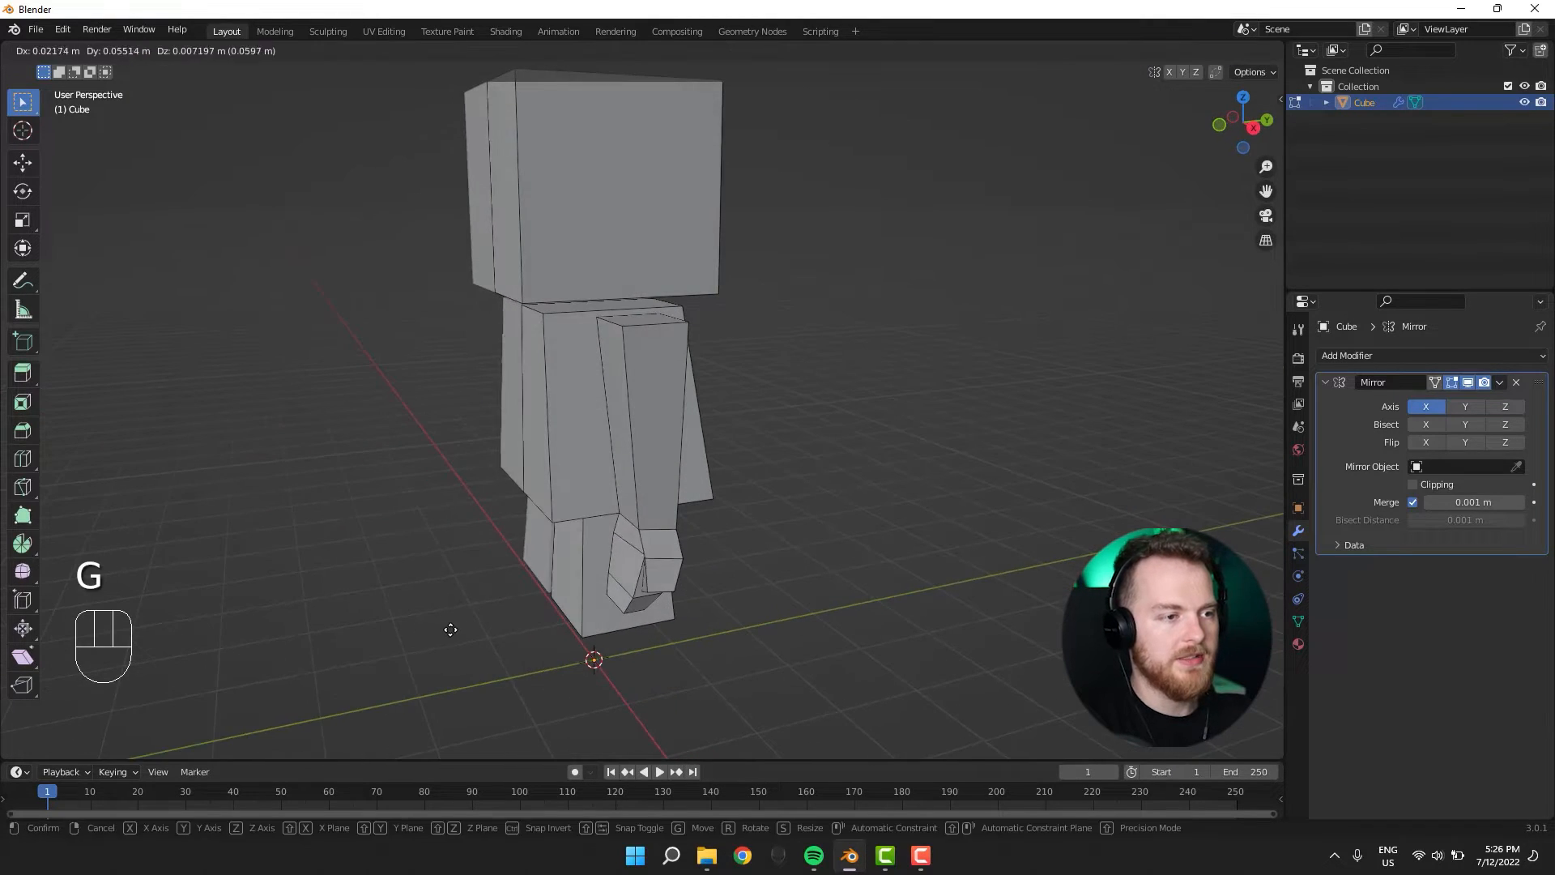
click(451, 629)
mouse_move(643, 537)
middle_down()
mouse_move(709, 534)
mouse_move(510, 635)
mouse_move(545, 581)
mouse_move(662, 529)
middle_up()
key(ctrl+z)
Adjust a vertex of the hand and move one of its edges to even out the hand's shape.
key(1)
key(g)
click(516, 635)
key(2)
middle_drag(598, 578, 467, 580)
key(g)
click(503, 597)
Select the entire hand and thumb up to the wrist and move them up along Z to shorten the arm.
scroll(444, 645, down, 2)
scroll(466, 580, up, 2)
key(shift+z)
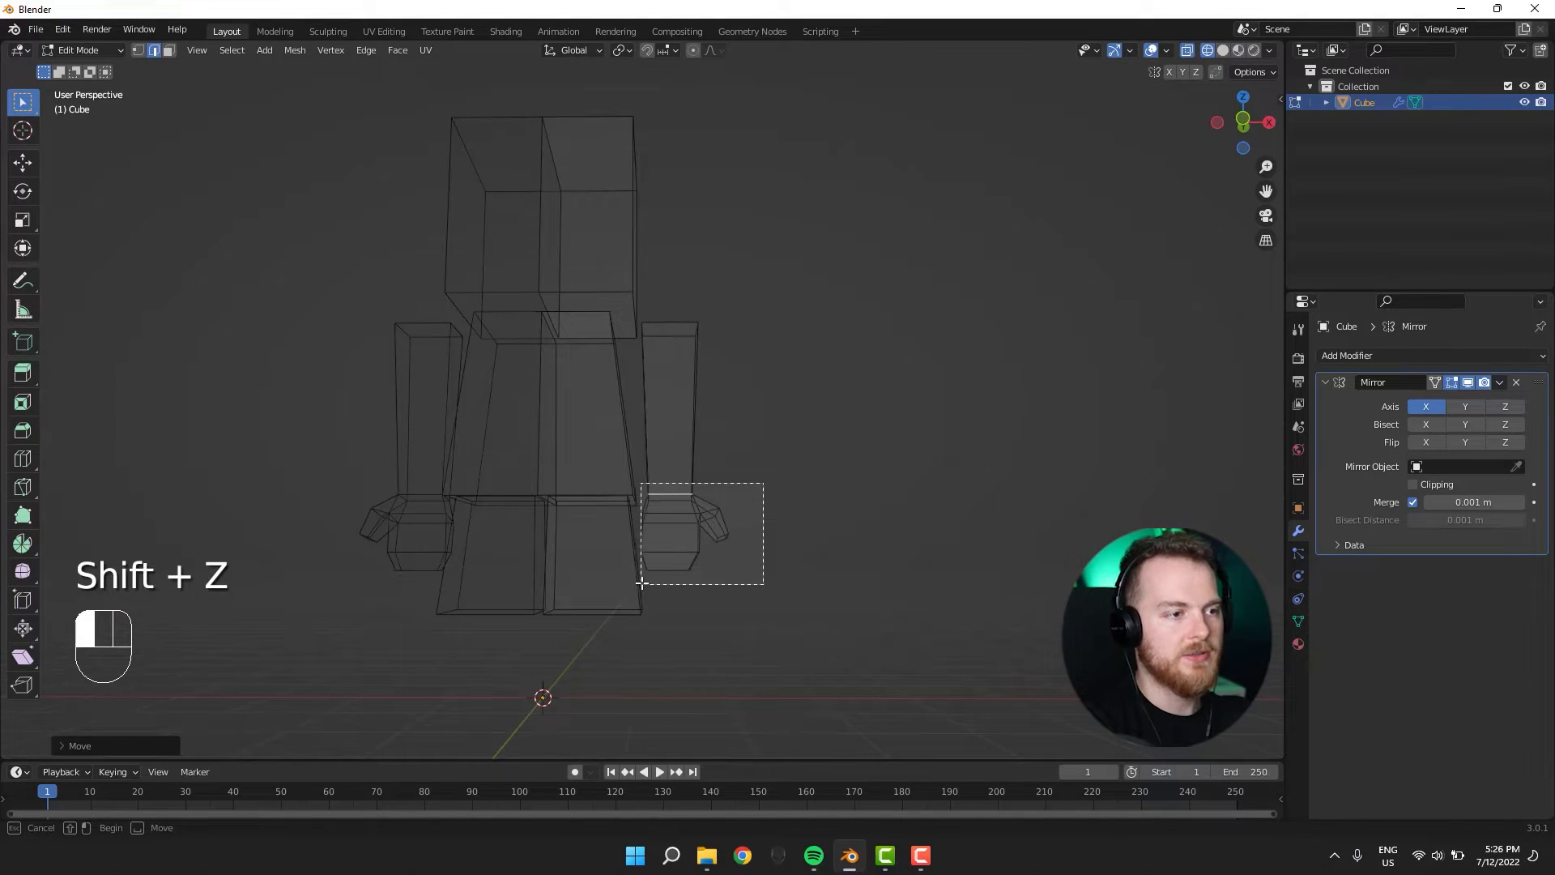
middle_drag(646, 612, 655, 559)
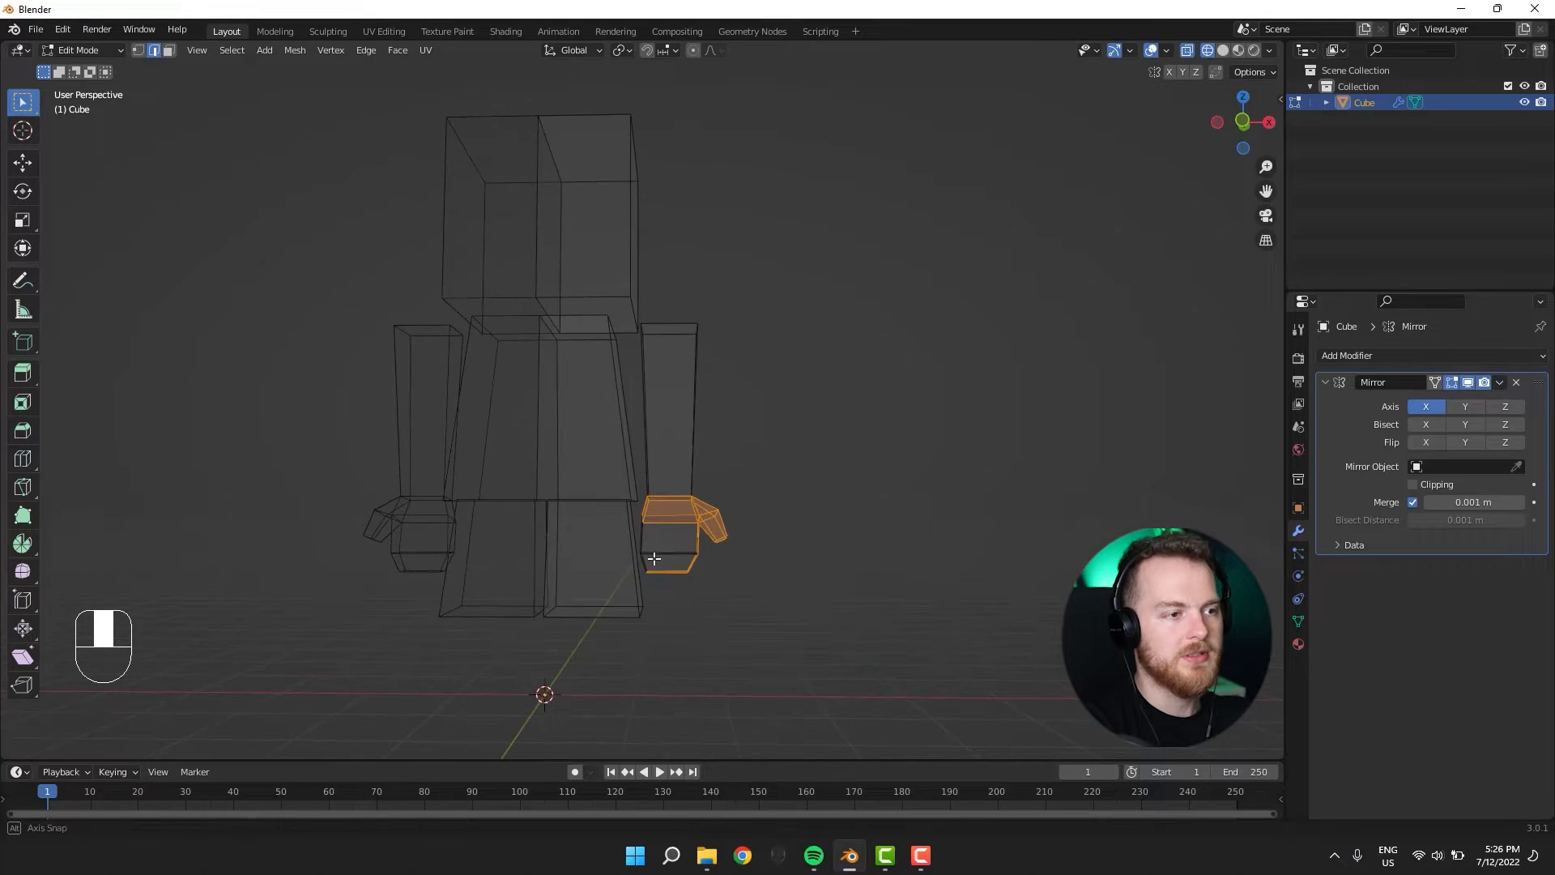
middle_drag(690, 469, 688, 489)
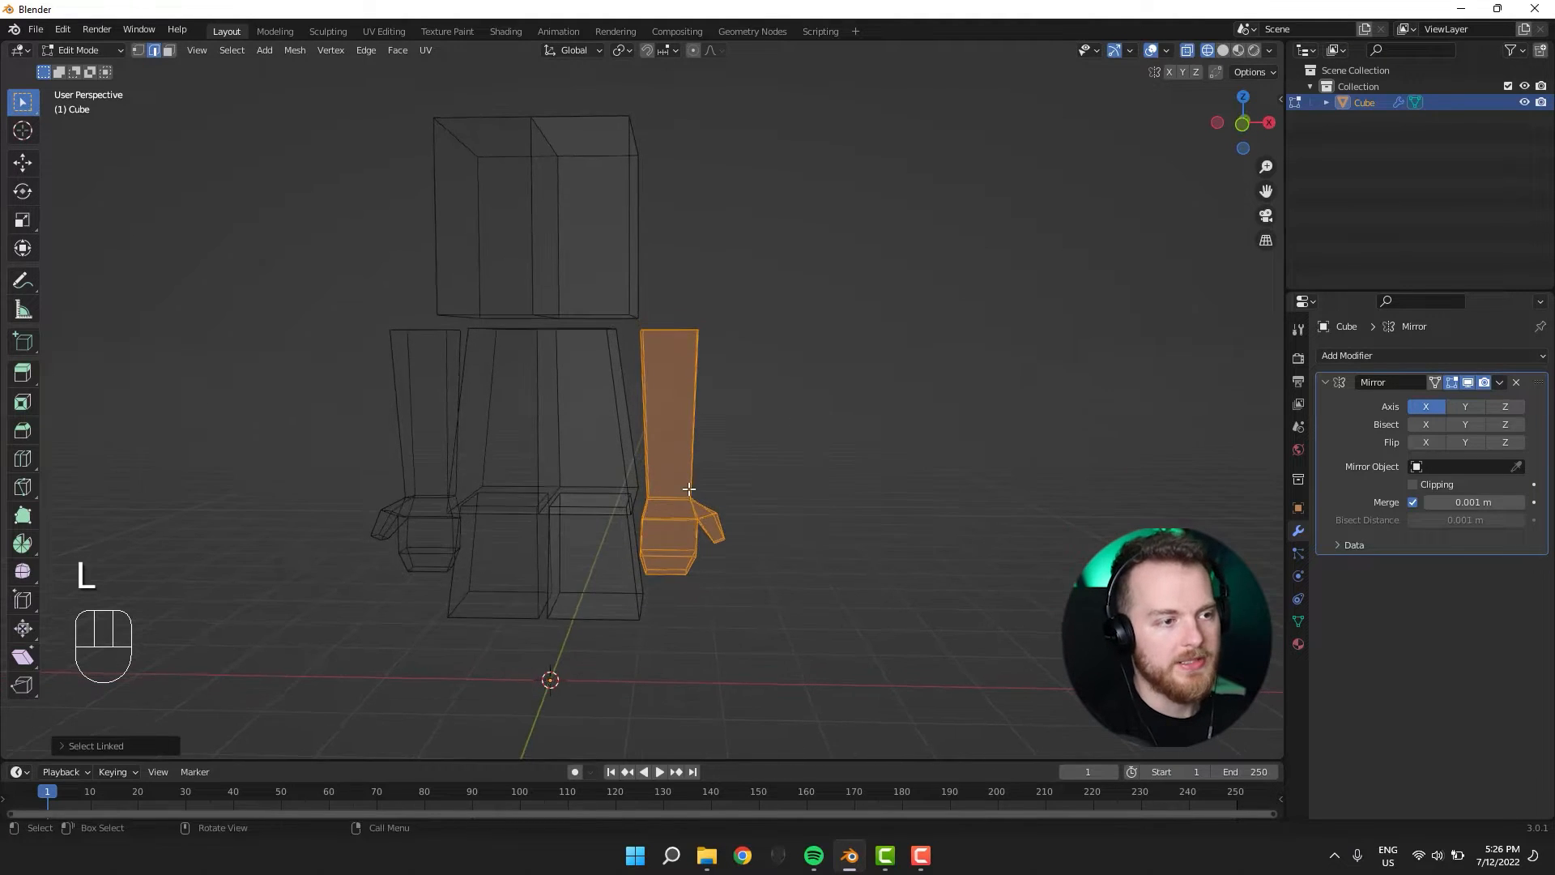
key(ctrl+z)
mouse_move(702, 435)
middle_down()
mouse_move(684, 479)
mouse_move(434, 451)
mouse_move(594, 435)
mouse_move(489, 420)
mouse_move(631, 378)
middle_up()
key(shift+z)
alt+shift+click(689, 433)
middle_drag(424, 391, 652, 362)
key(3)
key(3)
key(shift+z)
key(shift+z)
key(g)
key(z)
click(648, 603)
scroll(723, 597, up, 2)
scroll(721, 596, down, 4)
key(Tab)
key(Tab)
Try to move the arm's top face about 0.25 m toward the torso along X.
key(3)
middle_drag(601, 410, 612, 372)
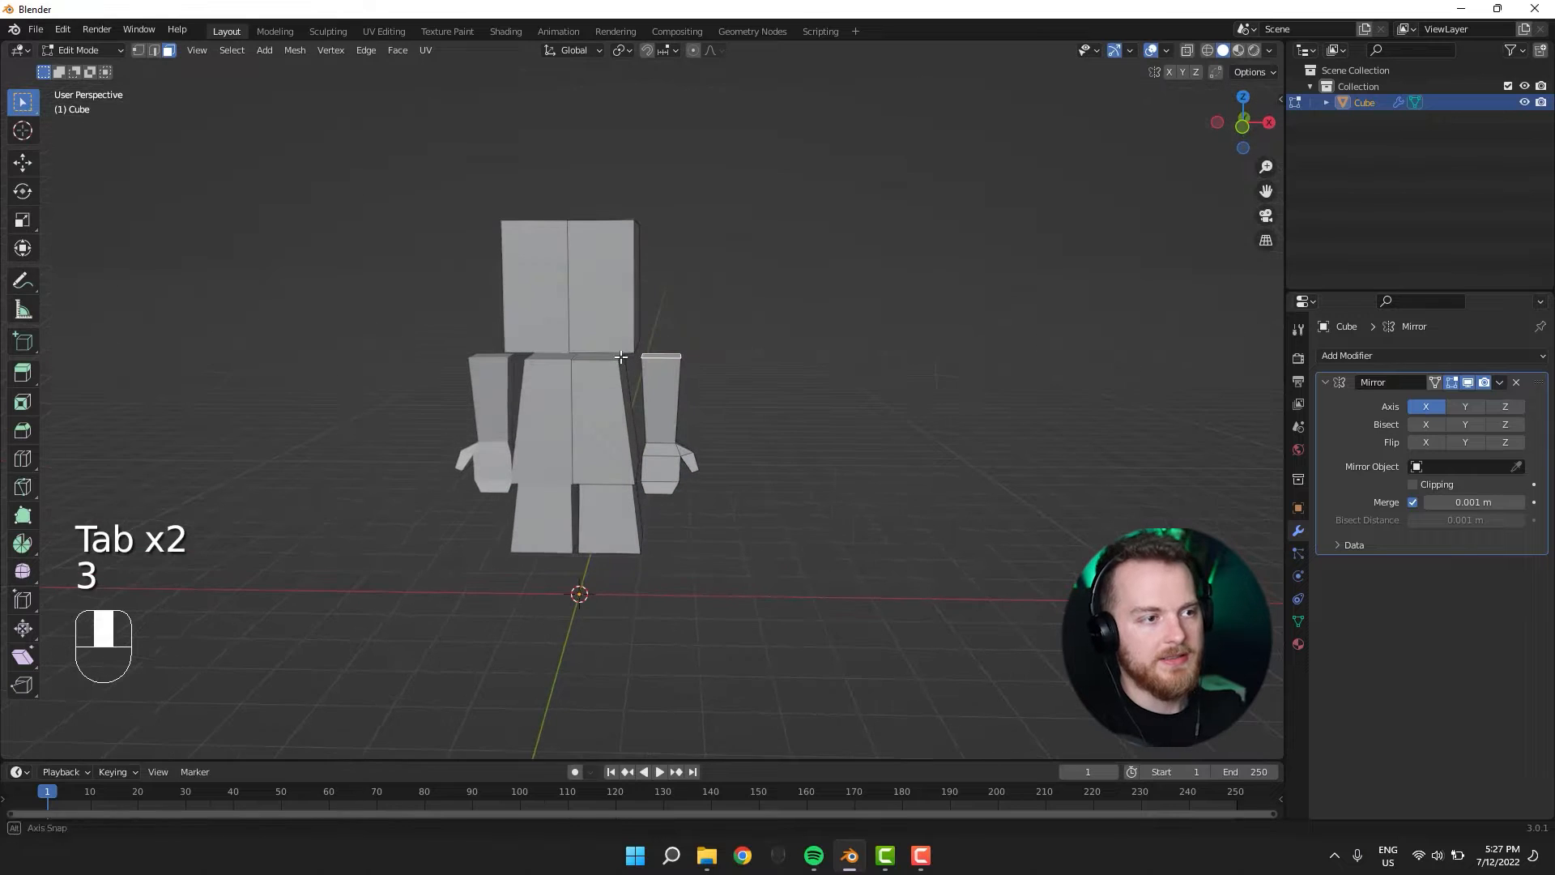
key(g)
key(t)
key(x)
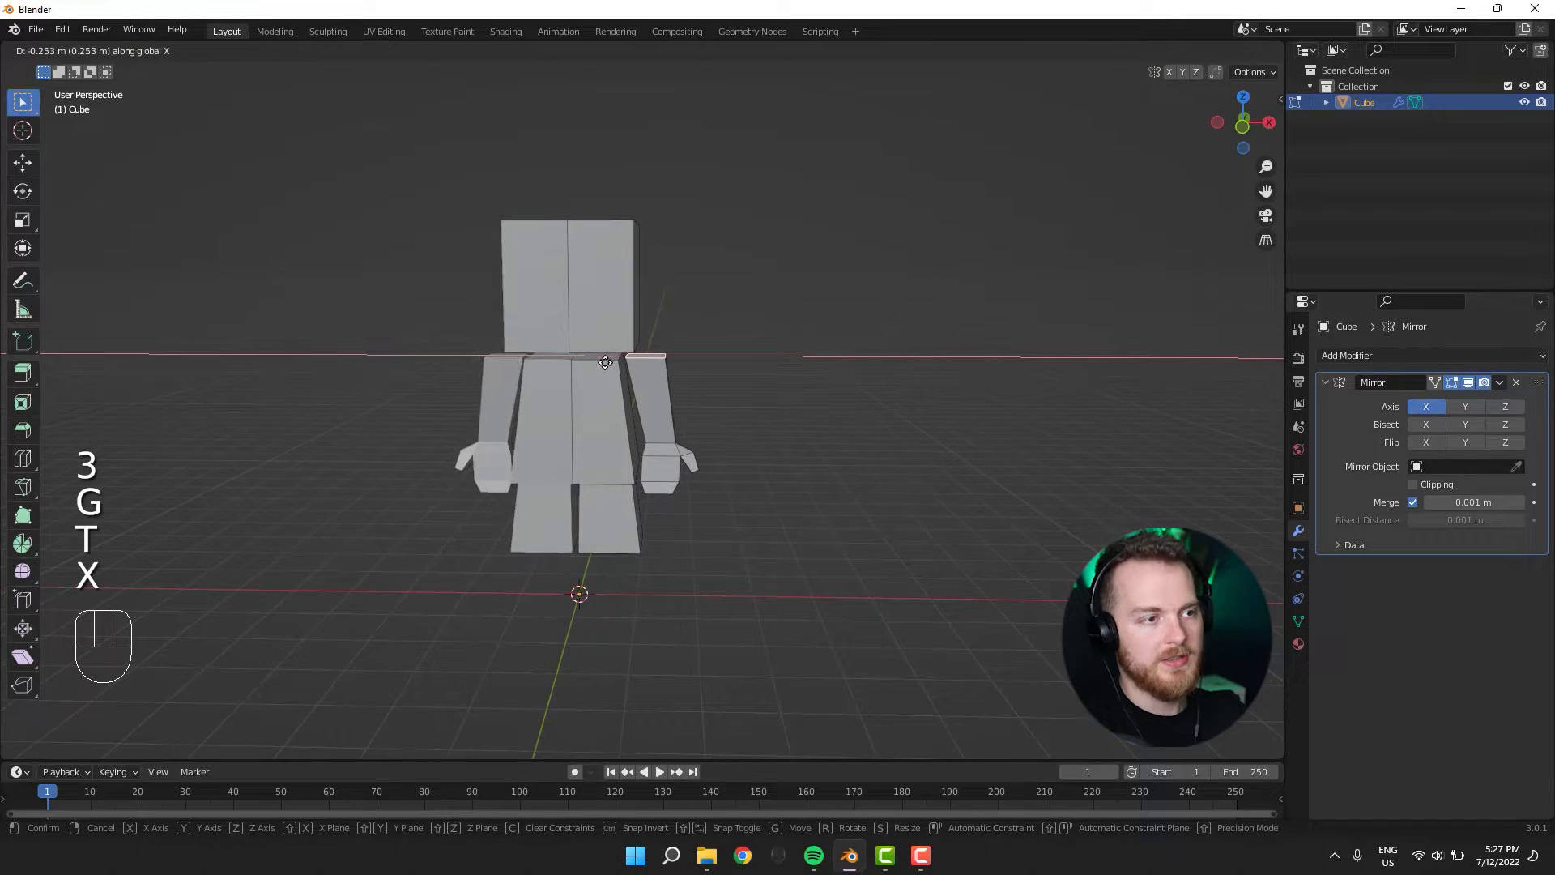
click(605, 362)
mouse_move(669, 392)
middle_down()
mouse_move(640, 364)
mouse_move(668, 392)
middle_up()
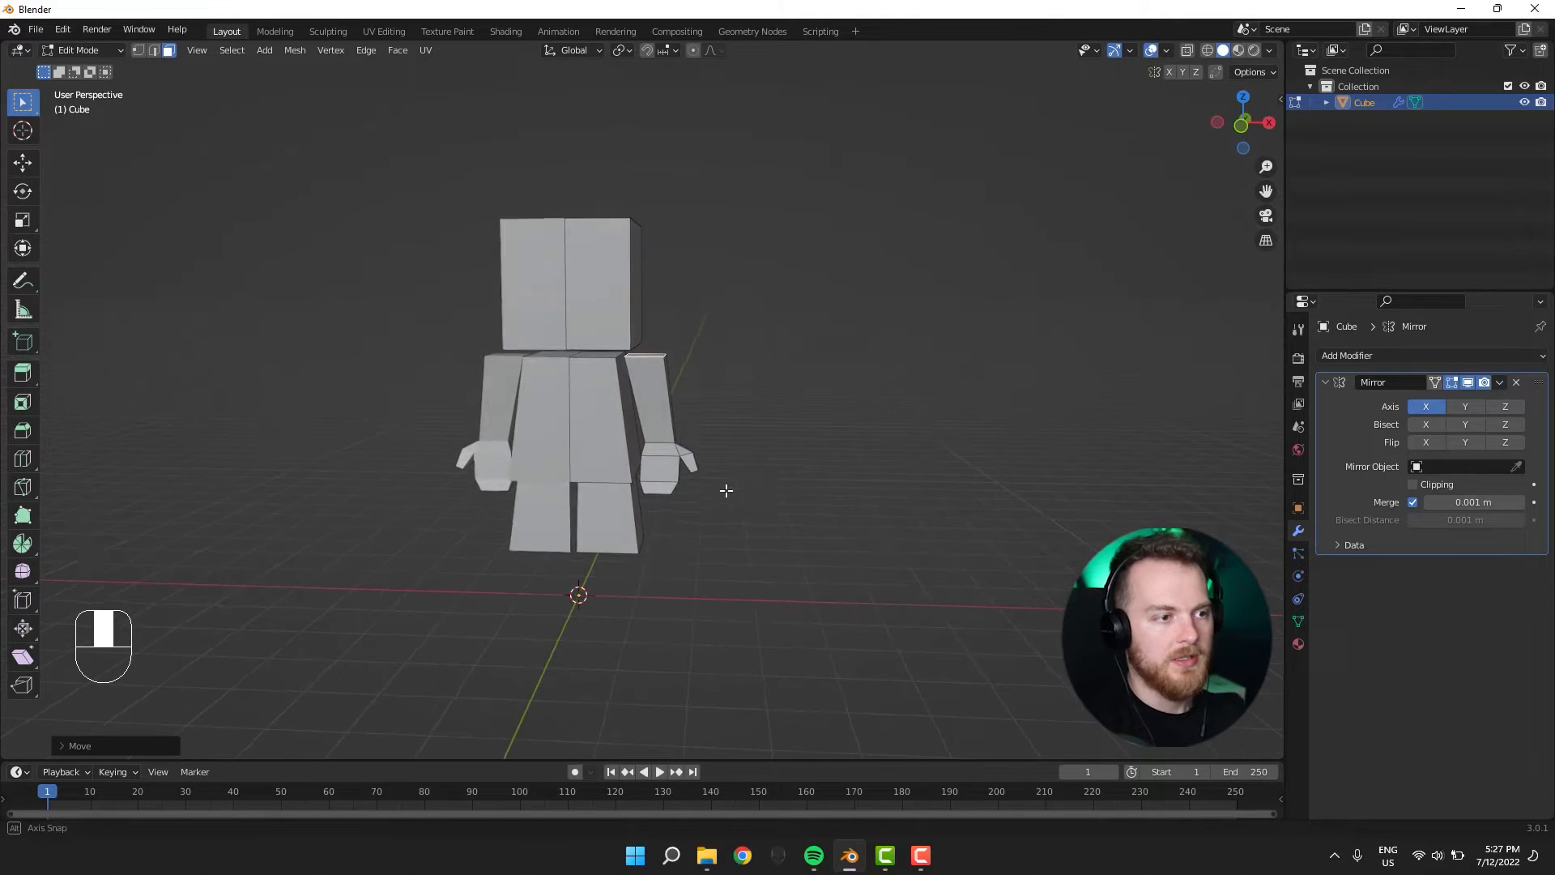
middle_drag(726, 490, 733, 477)
key(ctrl+z)
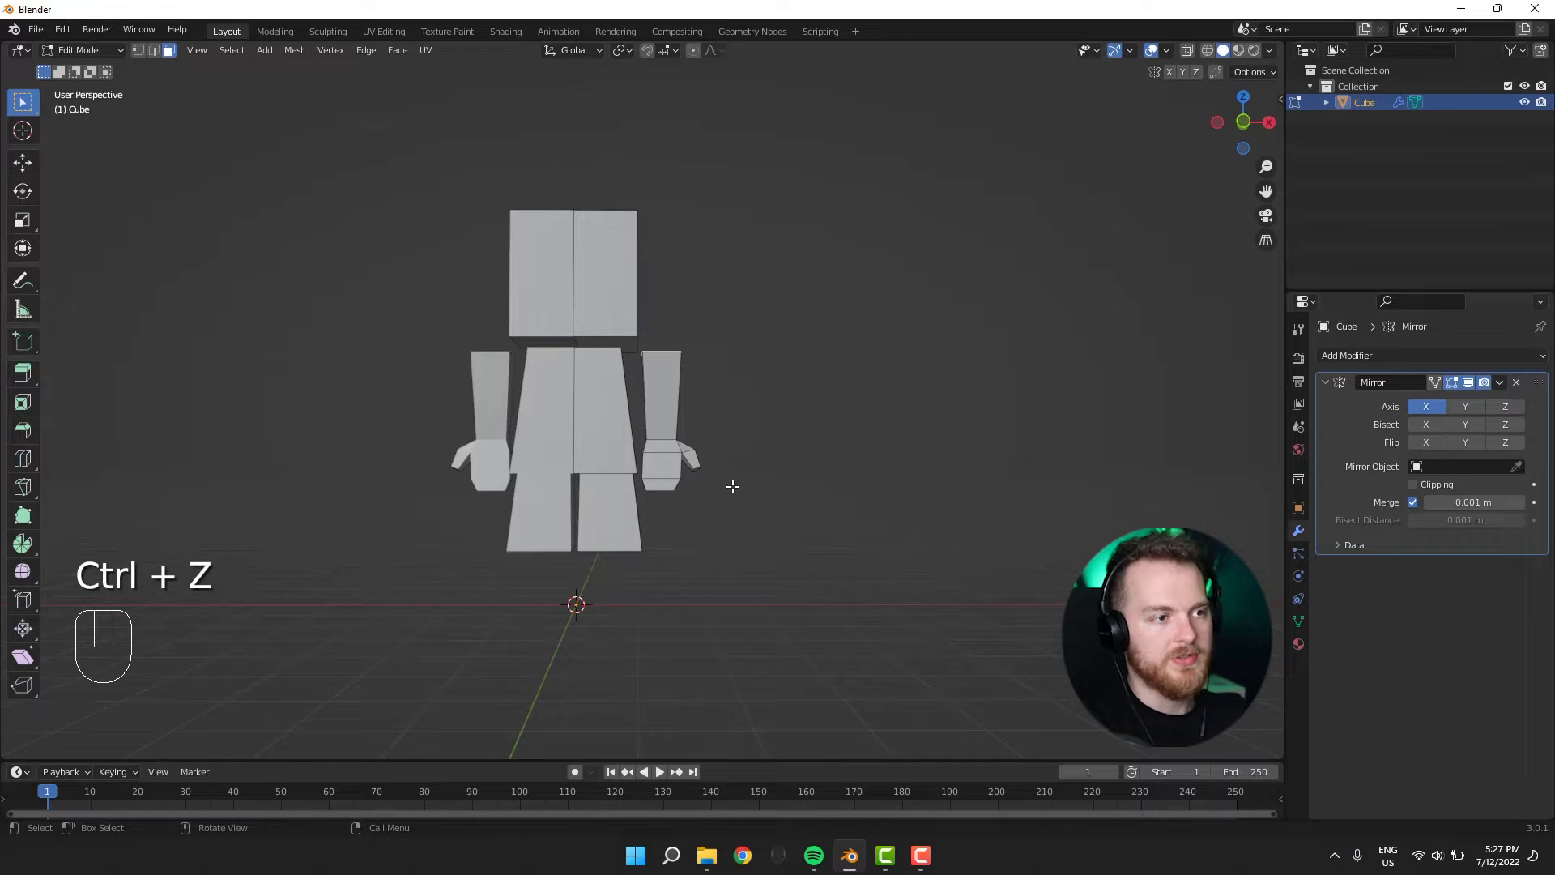
Rotate the whole linked arm by about 9° so its top leans toward the torso, and shift it along X.
key(l)
key(r)
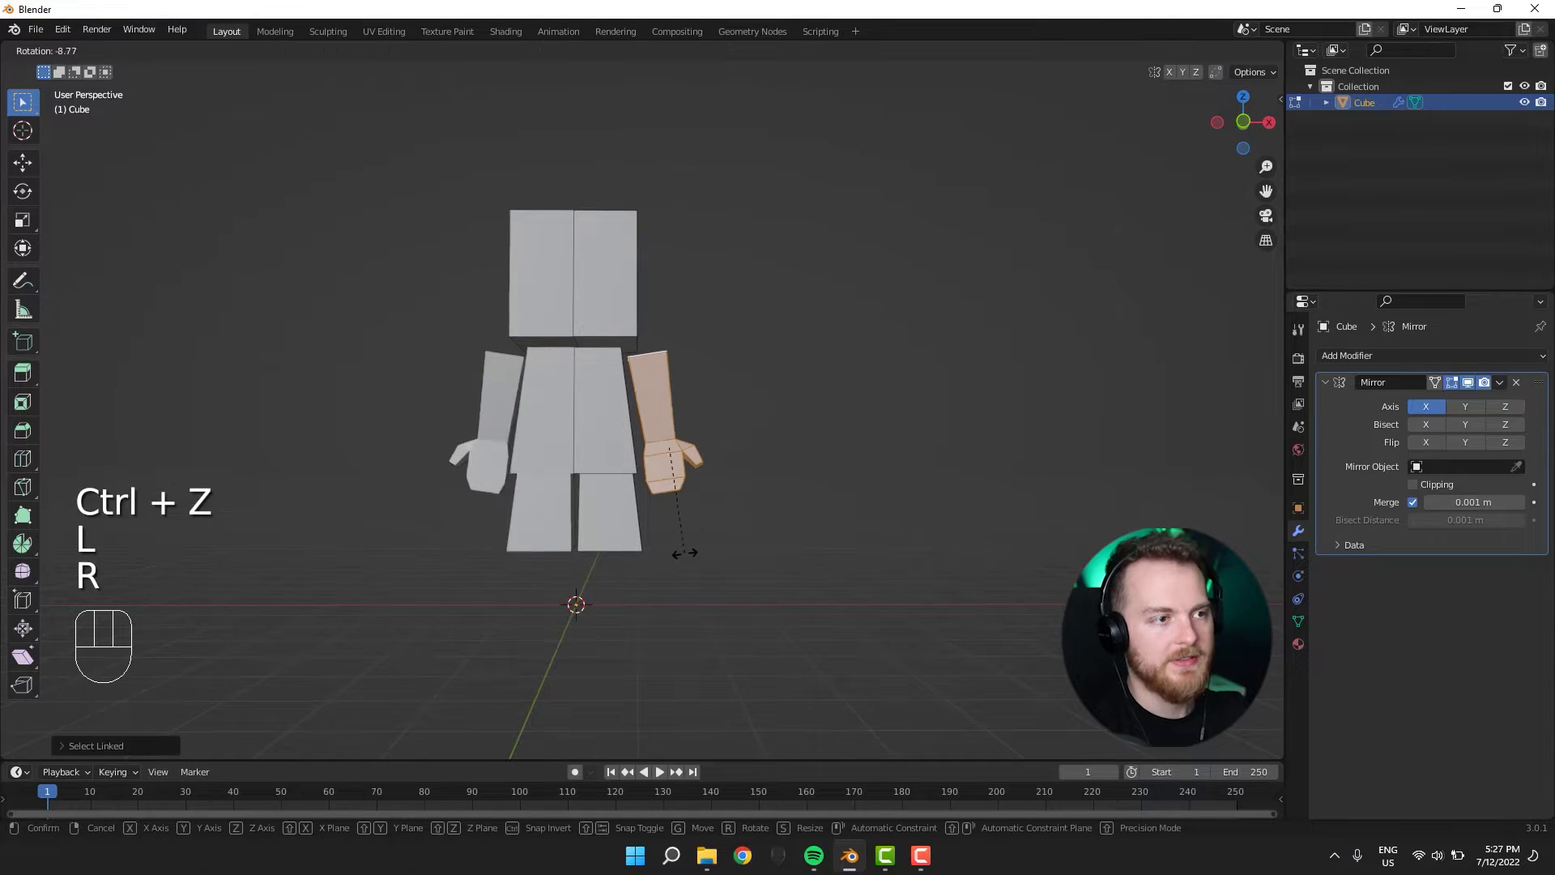
click(685, 548)
key(g)
key(x)
click(695, 548)
Fine-tune the whole arm's position beside the torso along Z and X.
middle_drag(695, 550, 643, 381)
key(g)
key(z)
click(697, 569)
key(g)
key(x)
click(696, 567)
key(Tab)
key(Tab)
Move the edges at the top of the arm to shape a sloping shoulder close to the torso.
key(2)
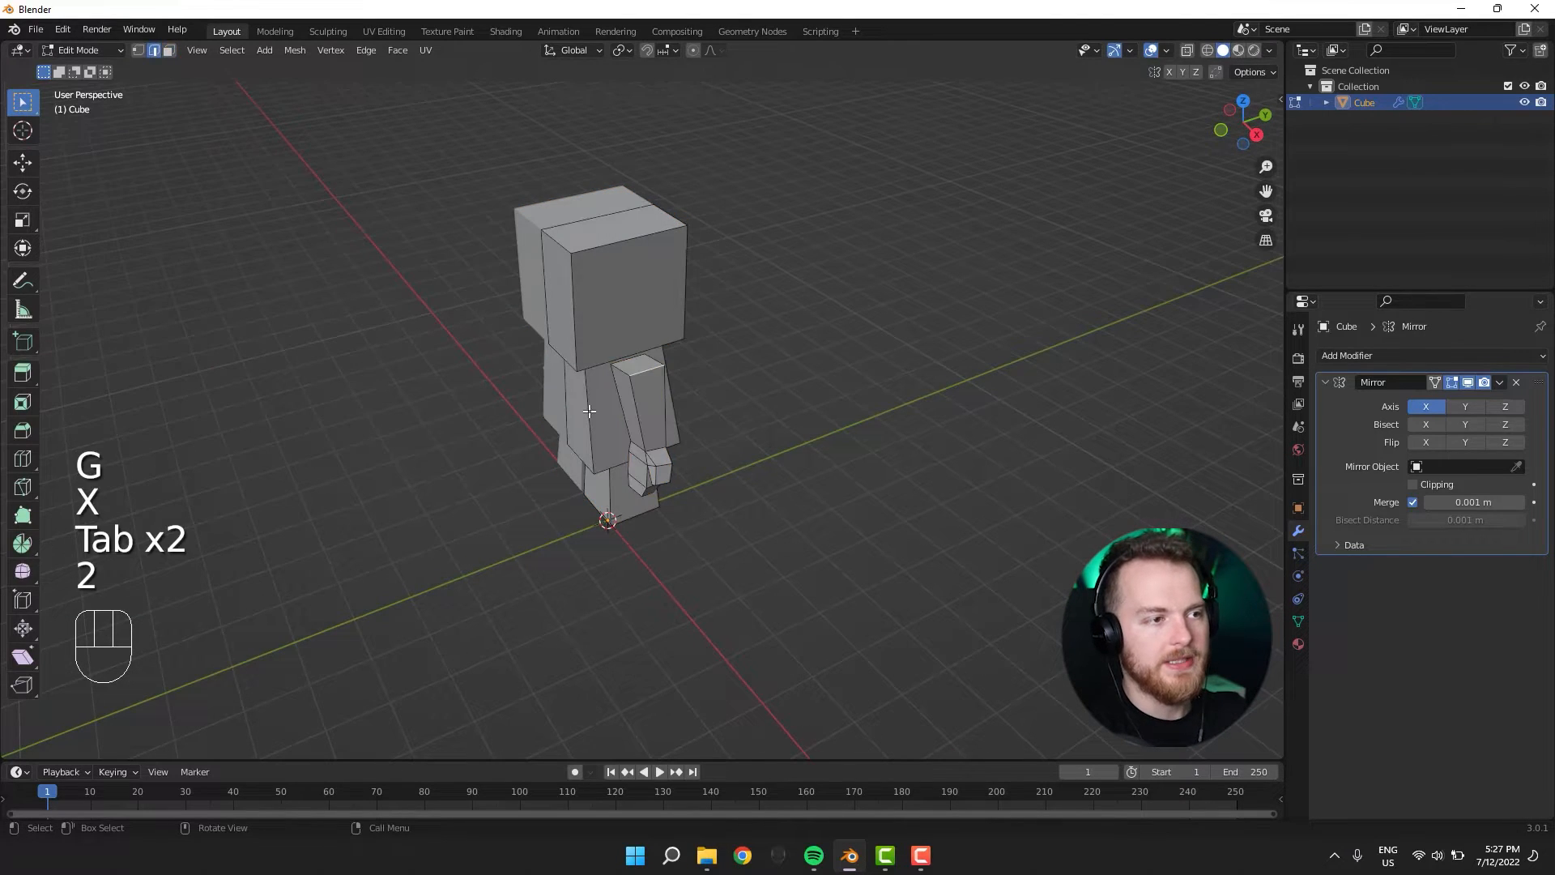
middle_drag(435, 459, 618, 363)
key(g)
click(438, 476)
key(g)
click(548, 400)
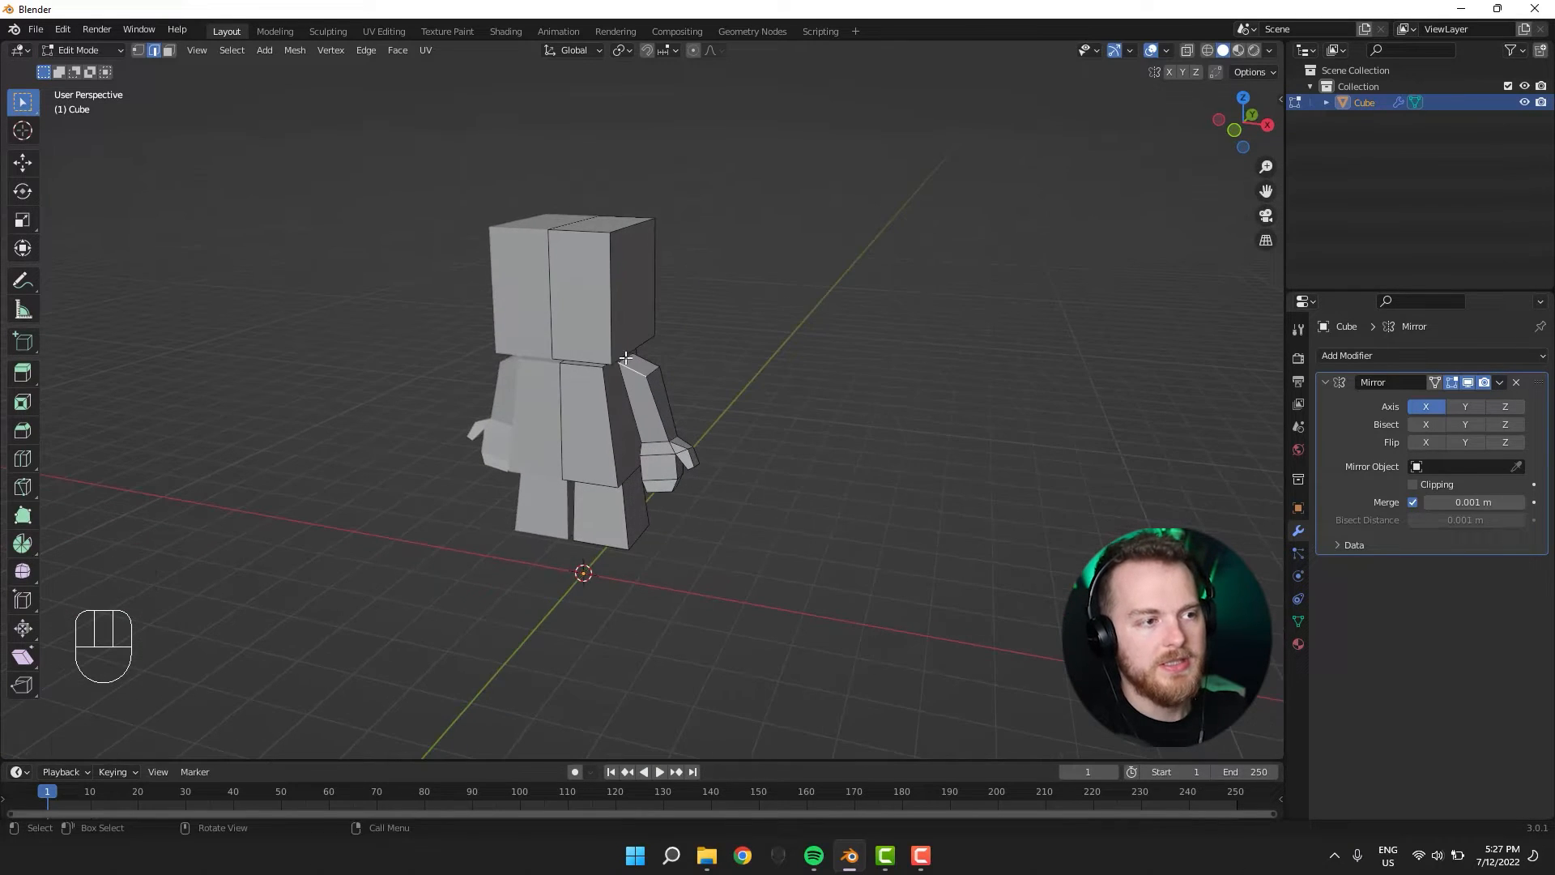
middle_drag(446, 426, 393, 509)
key(g)
click(482, 396)
key(Tab)
key(Tab)
Add a loop cut around the forearm and slide it down close to the wrist.
scroll(660, 510, up, 3)
middle_drag(660, 510, 678, 441)
key(ctrl+r)
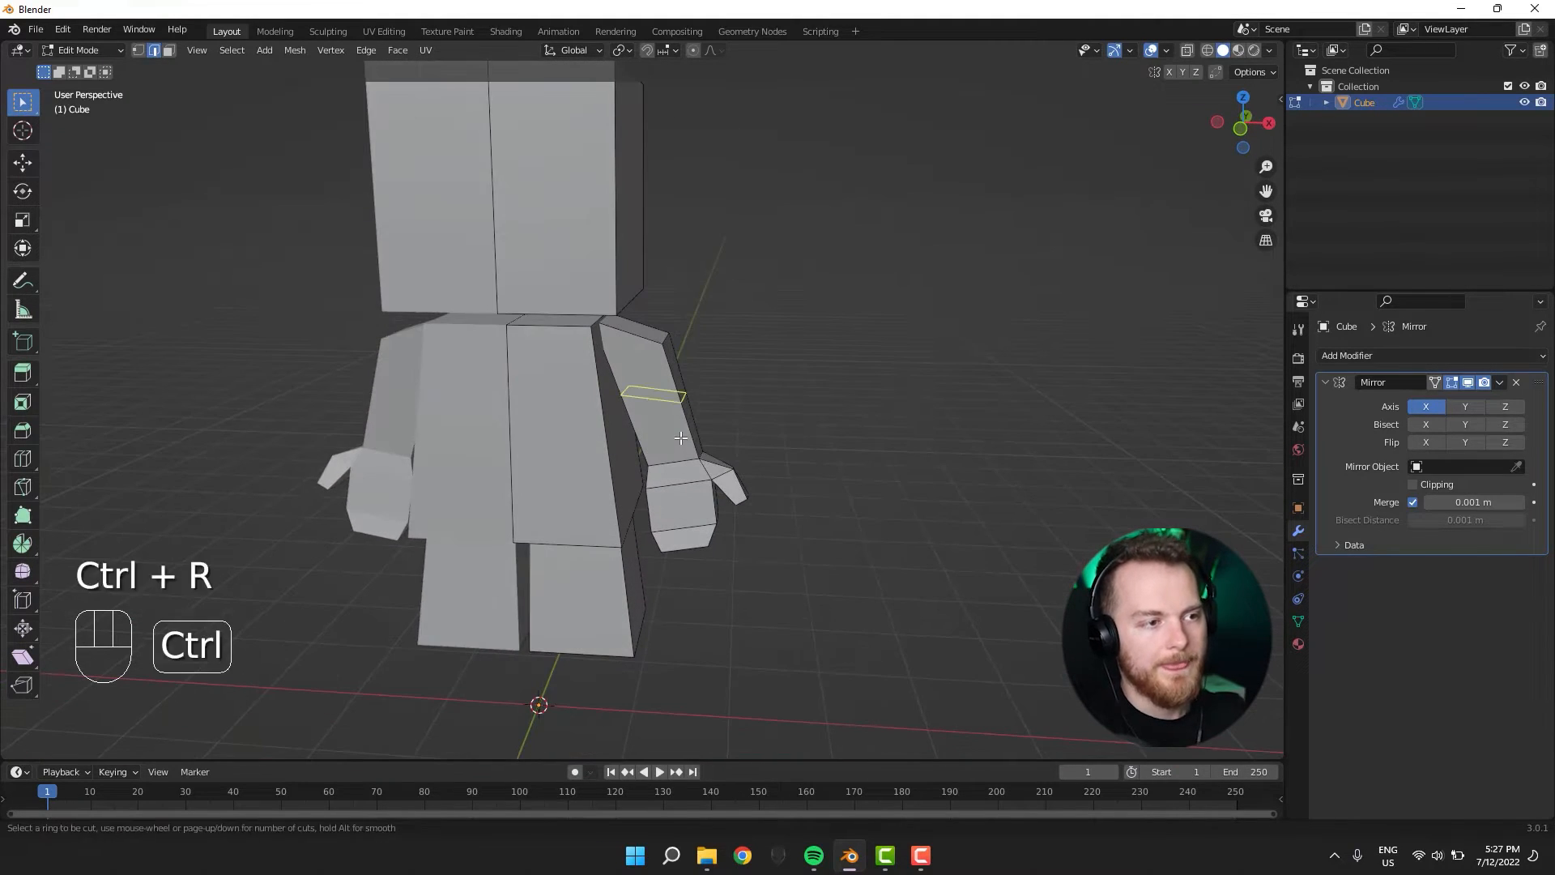
click(691, 435)
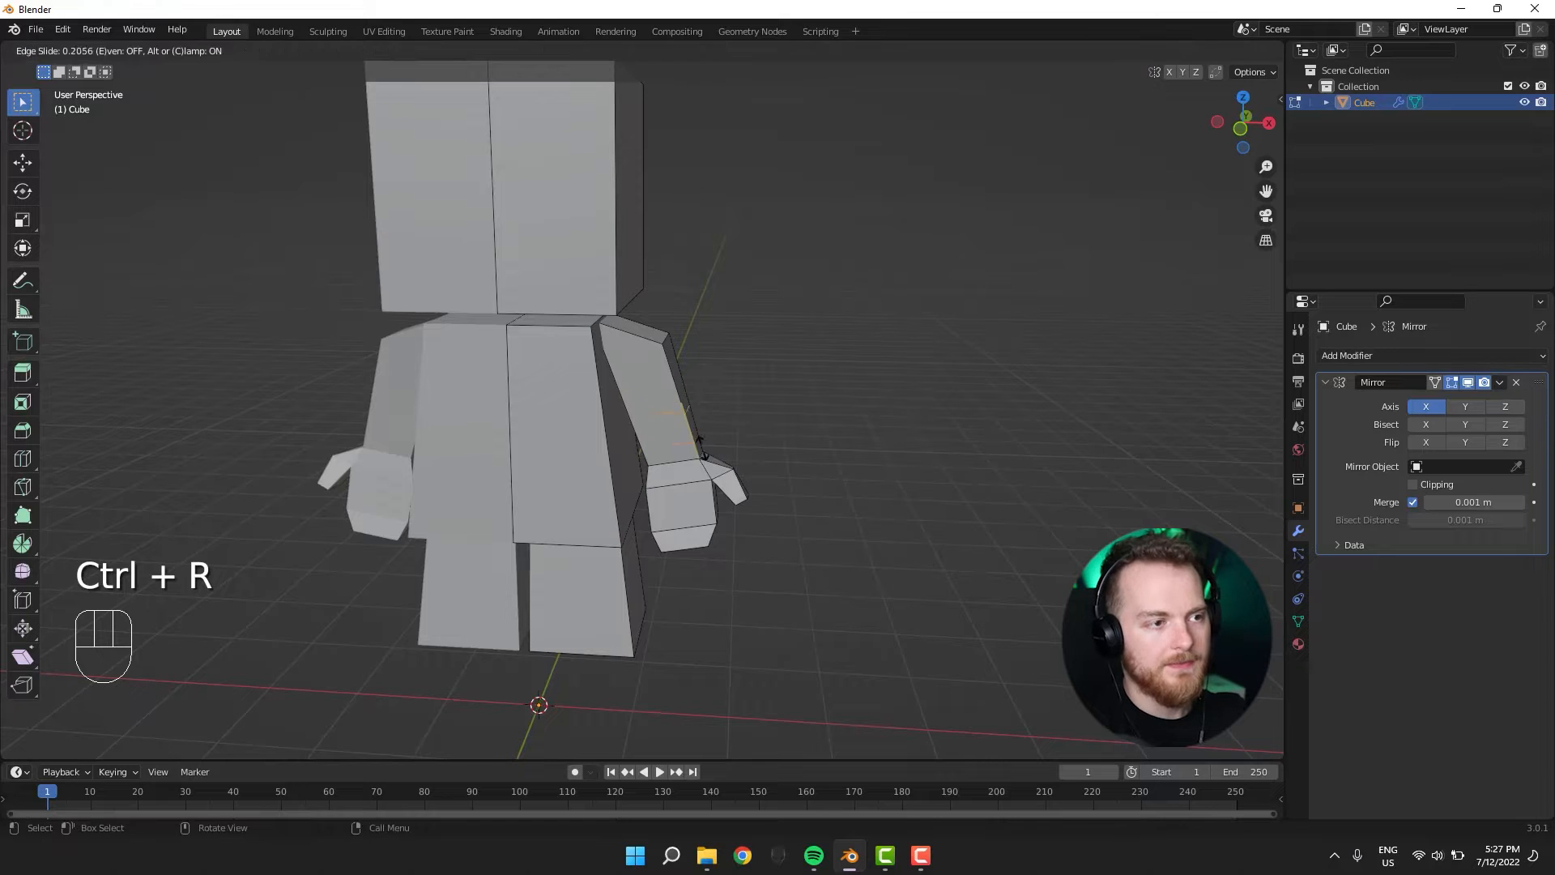
click(723, 484)
middle_drag(723, 484, 691, 502)
Add a loop cut around the middle of the arm for the elbow.
scroll(659, 405, up, 2)
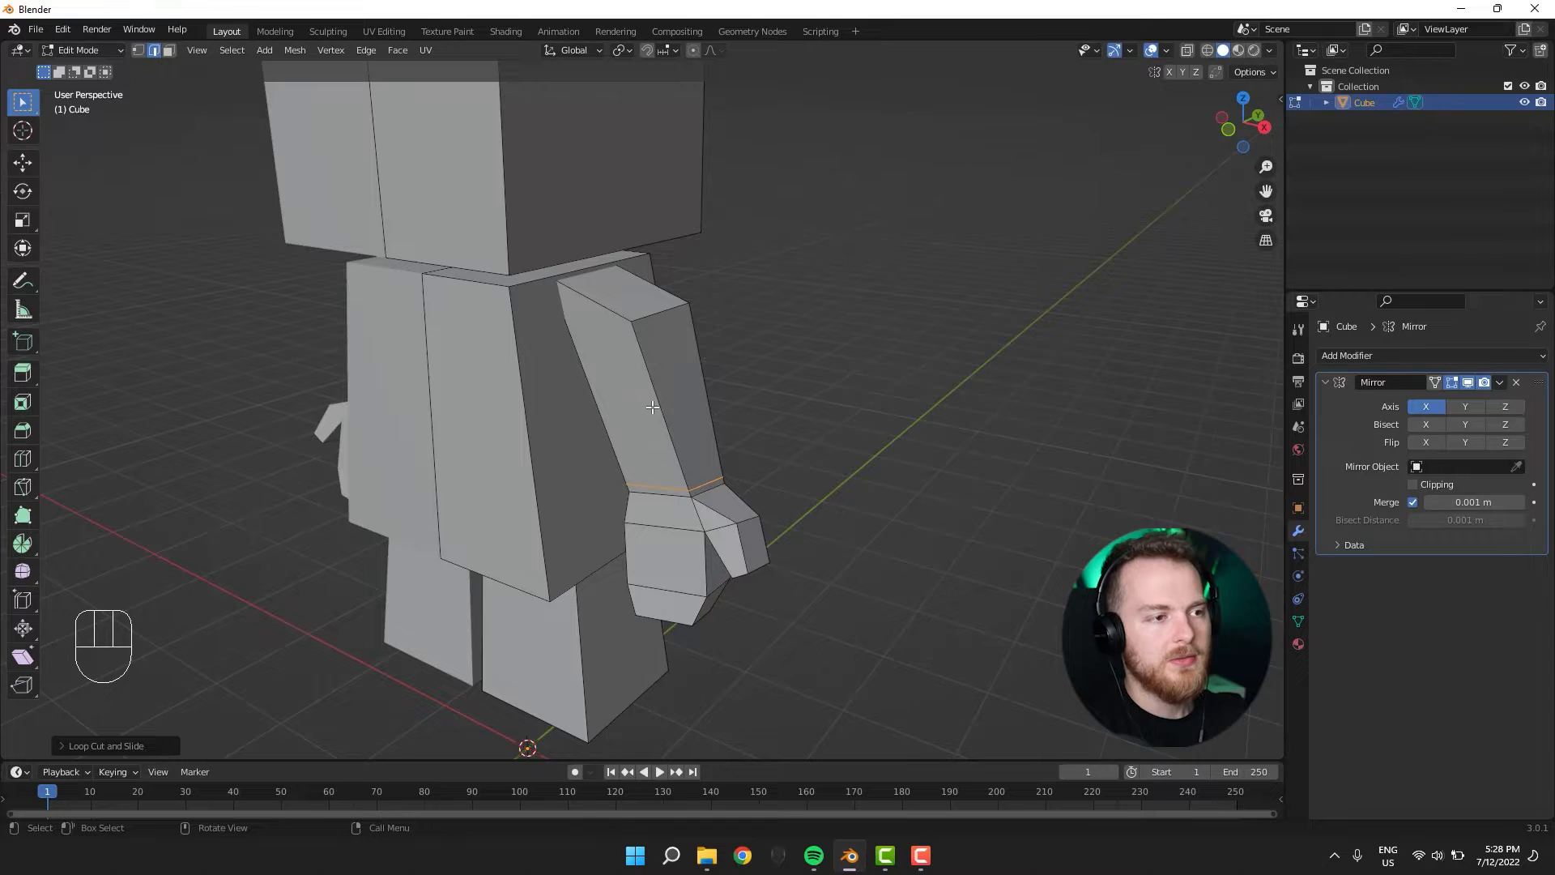
middle_drag(653, 407, 622, 401)
click(712, 387)
click(712, 387)
key(2)
key(g)
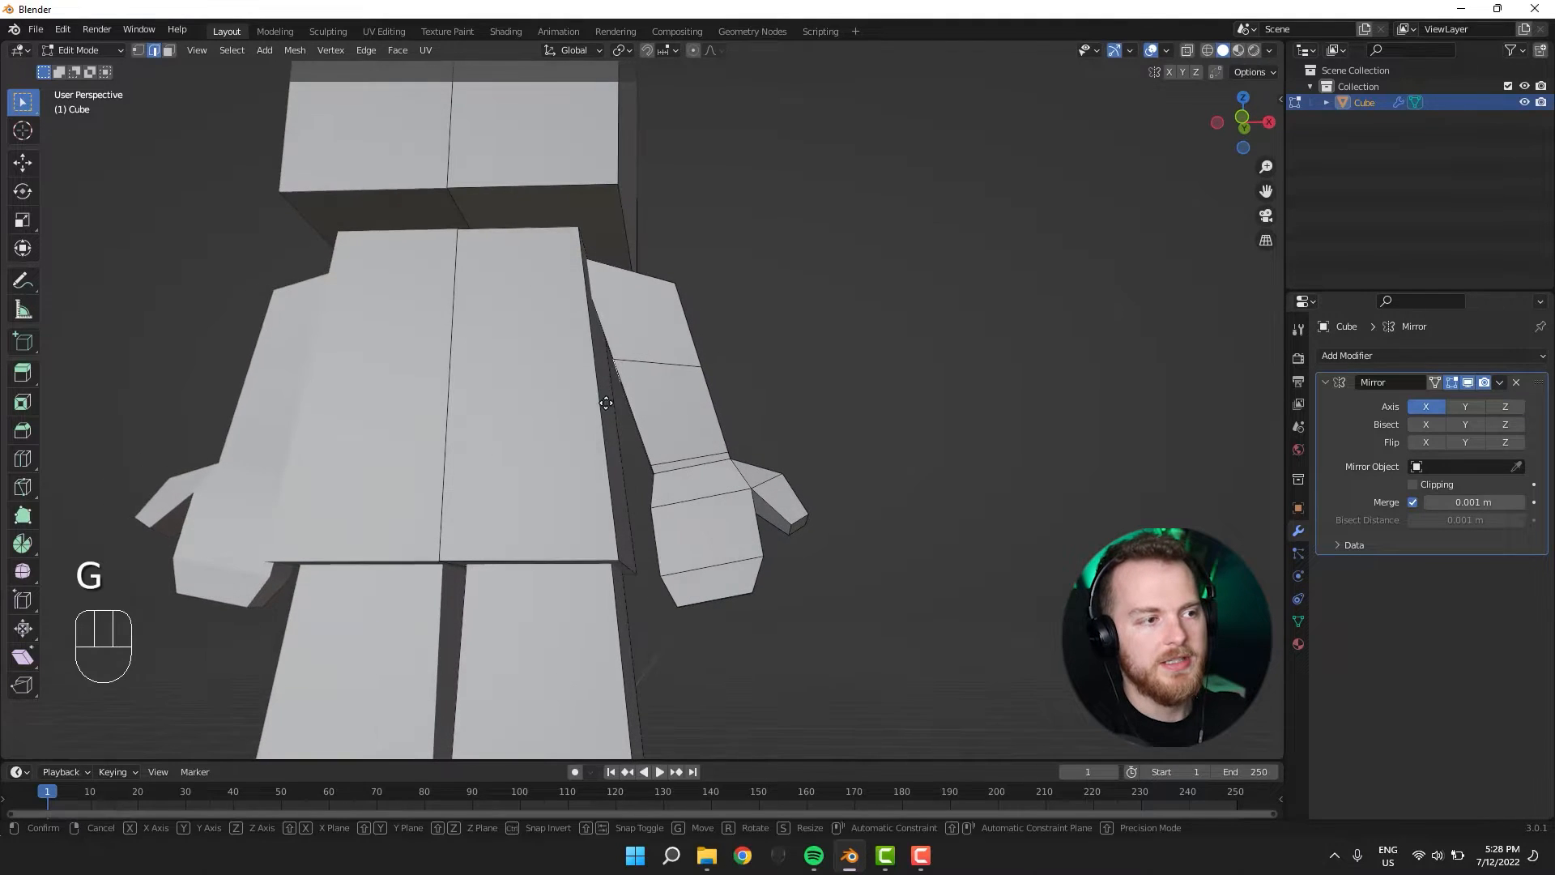
key(z)
key(g)
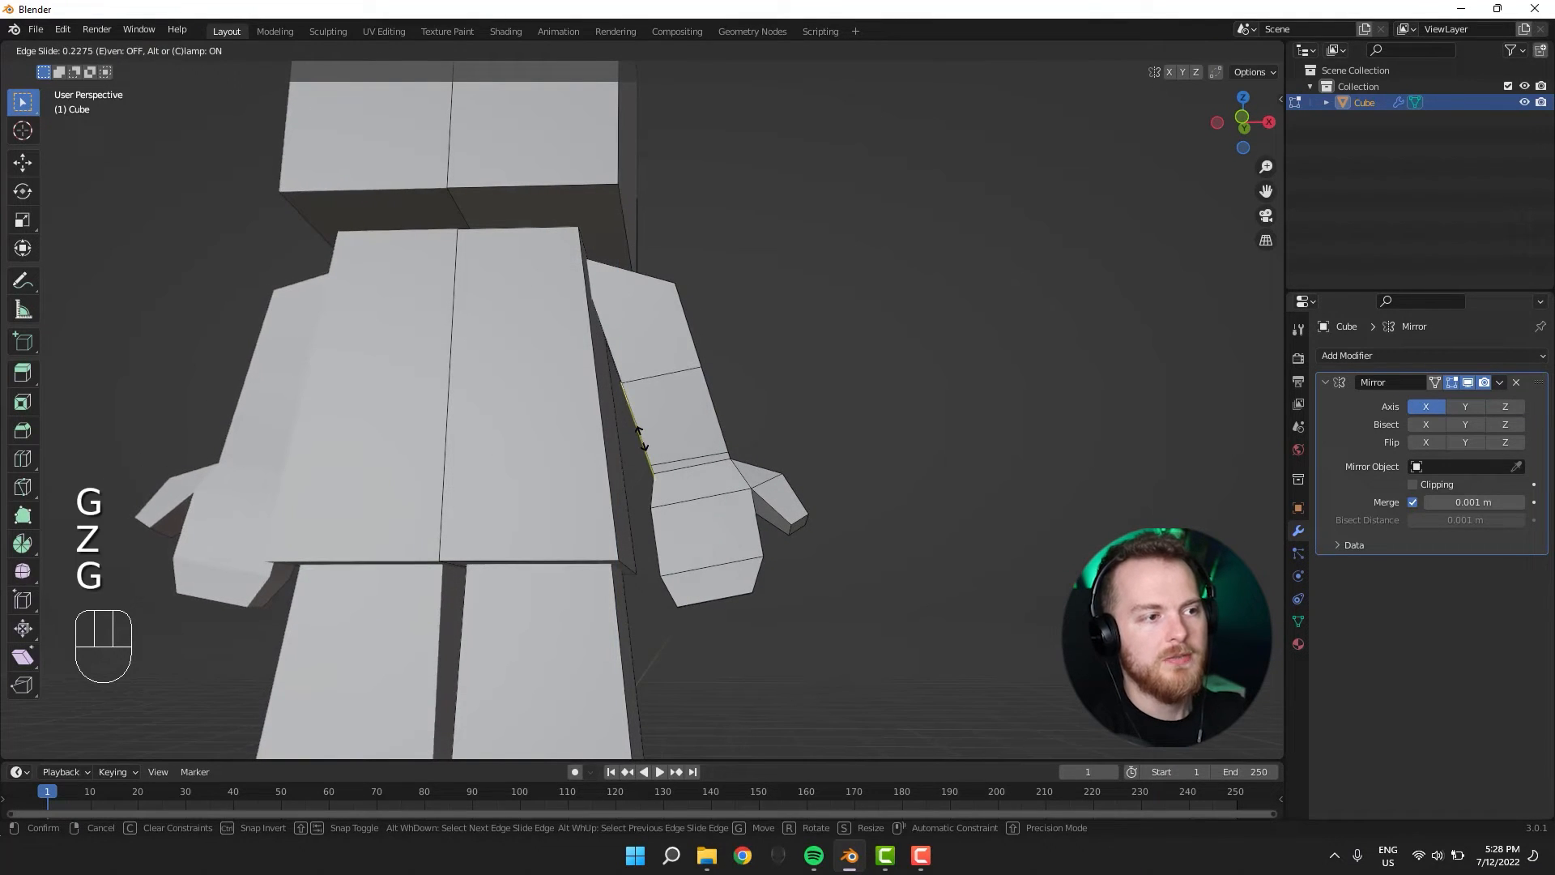
key(g)
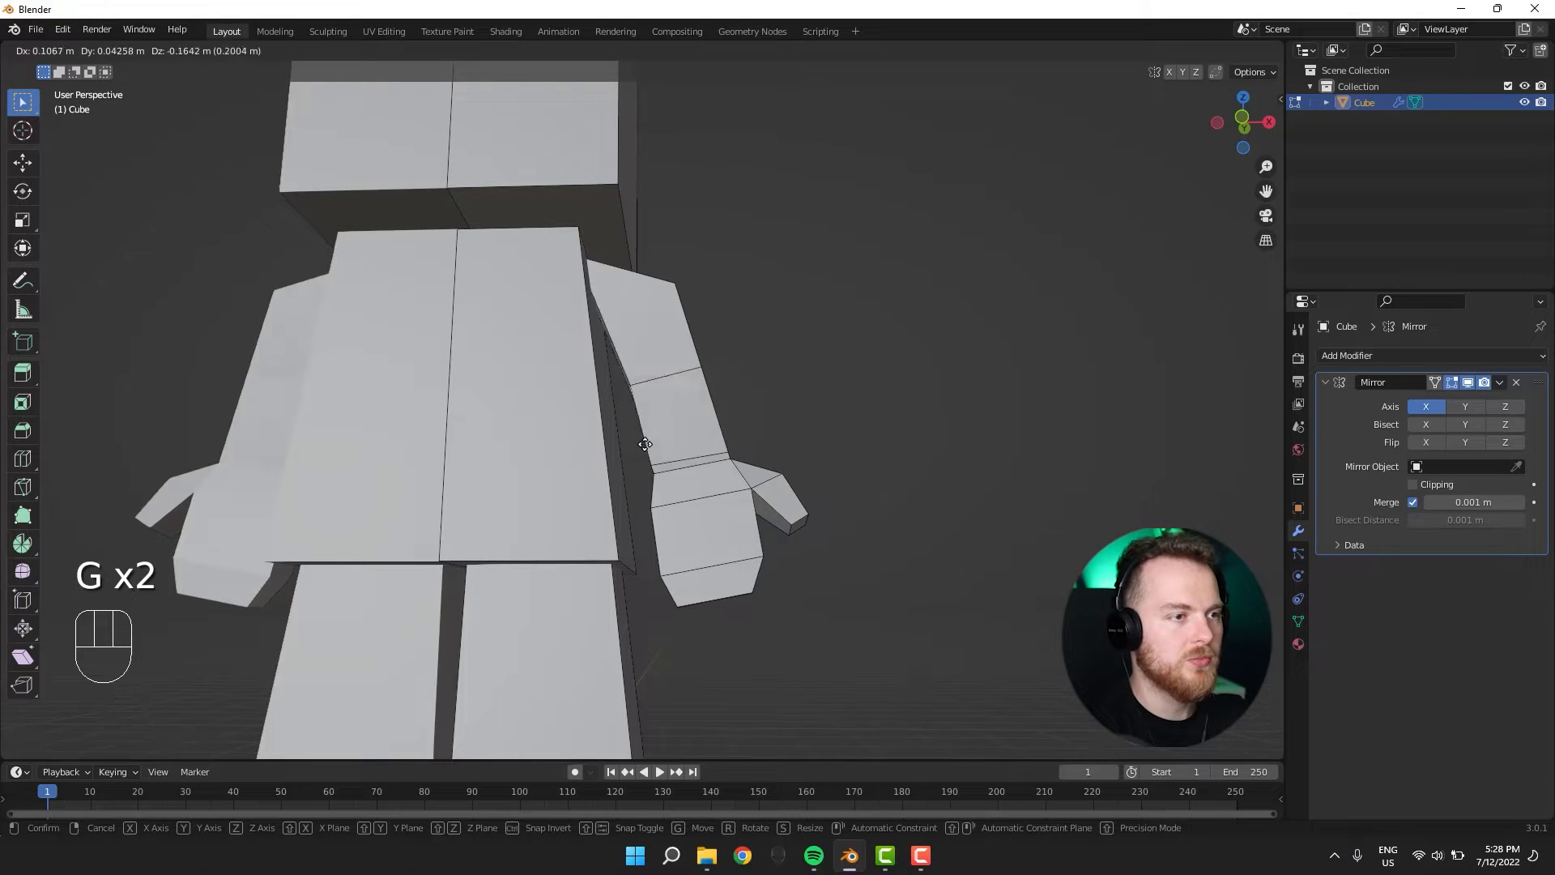
key(z)
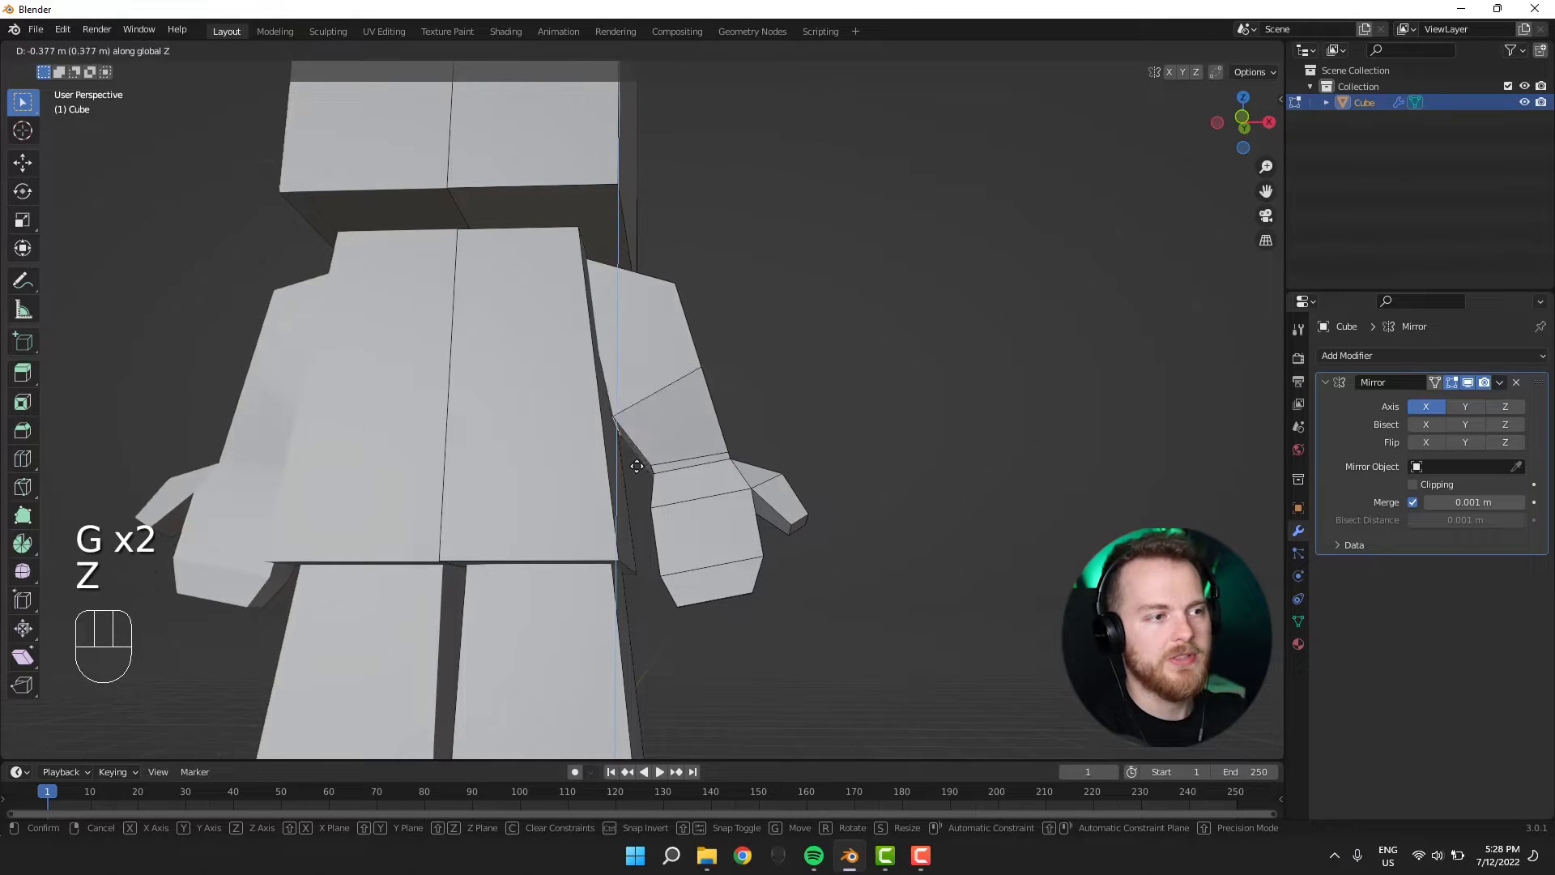
right_click(628, 429)
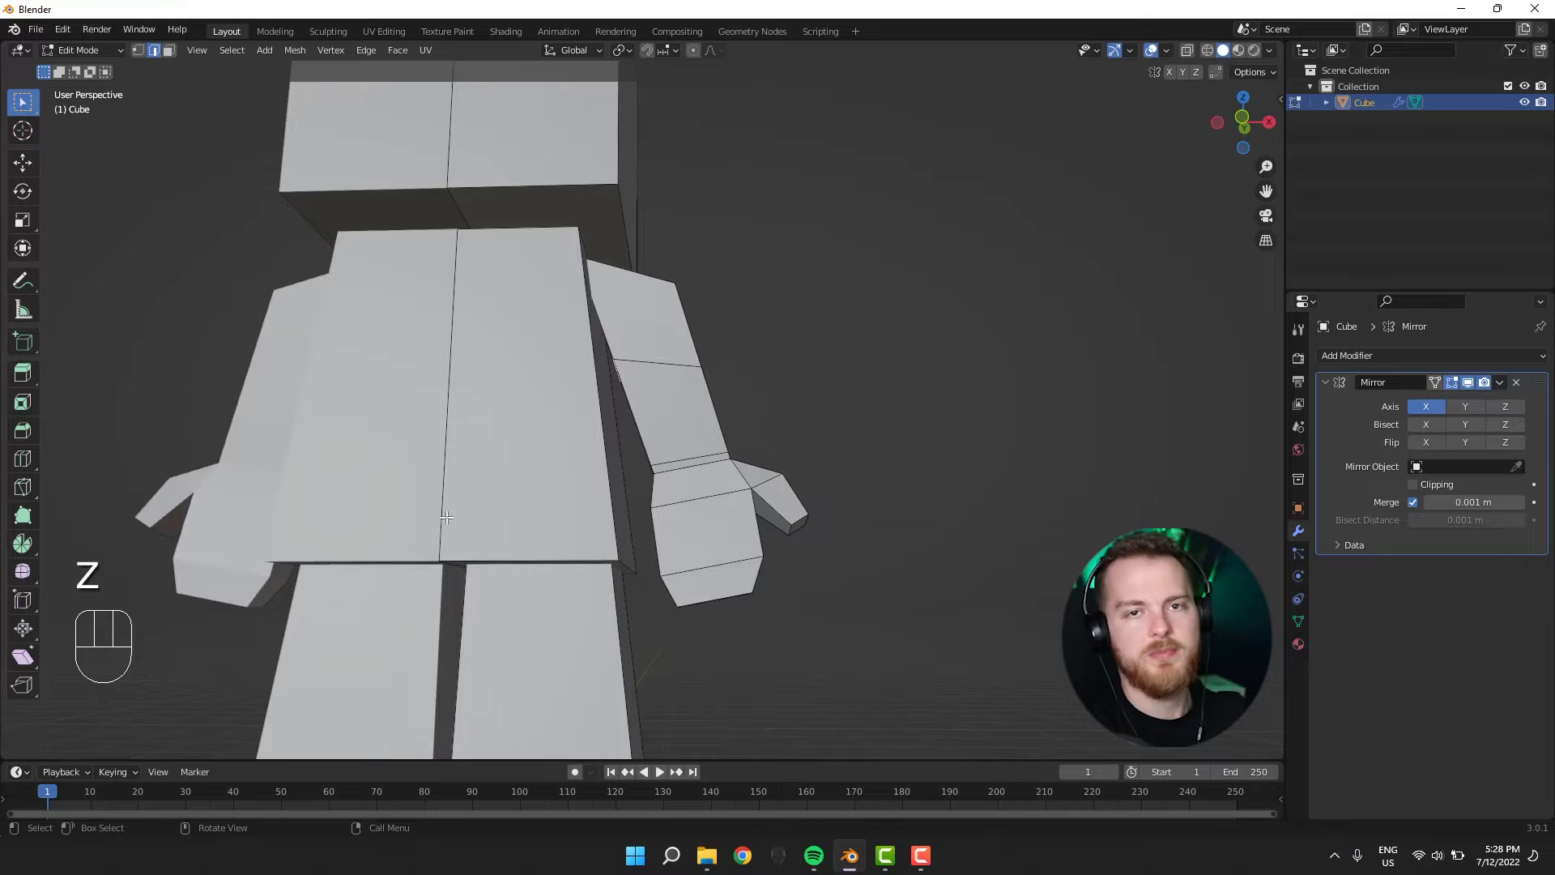
Edge-slide the inner elbow edge slightly down along the arm.
middle_drag(491, 473, 508, 473)
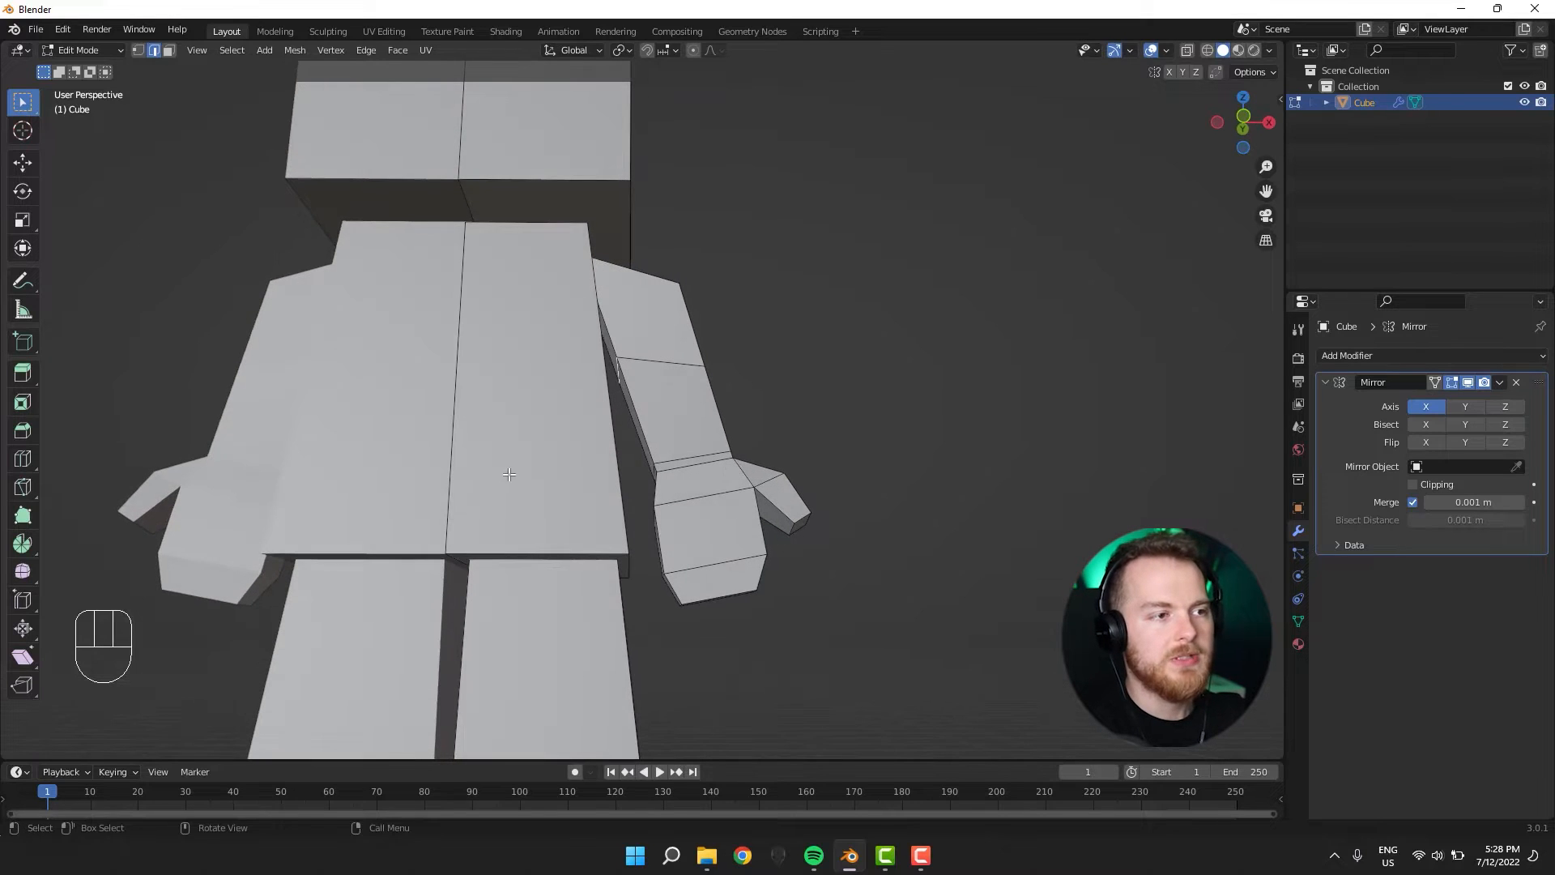
key(g)
key(g)
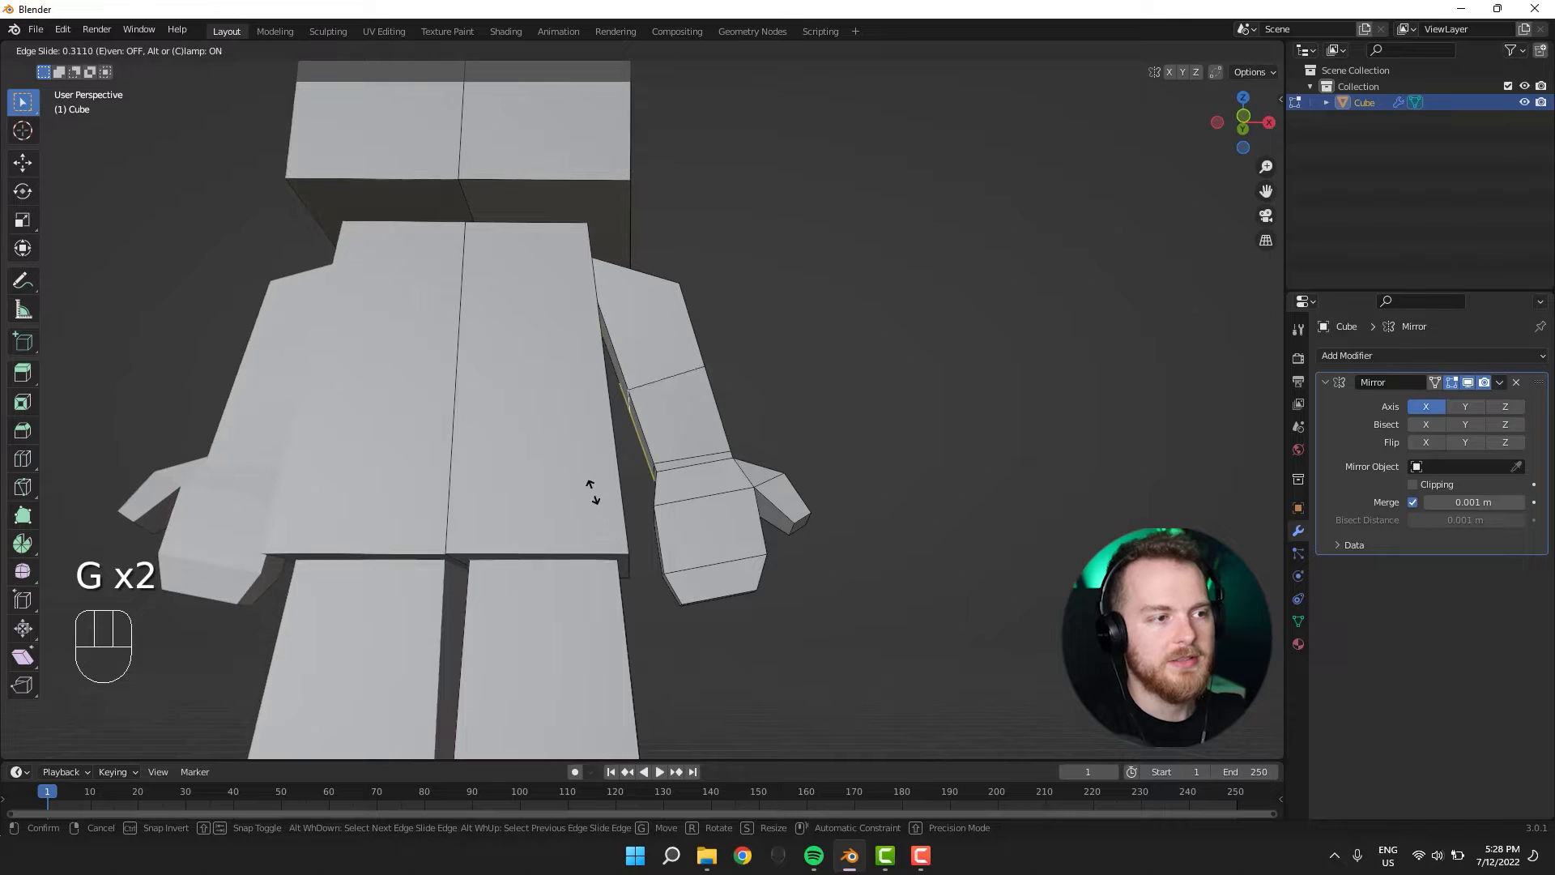
click(595, 484)
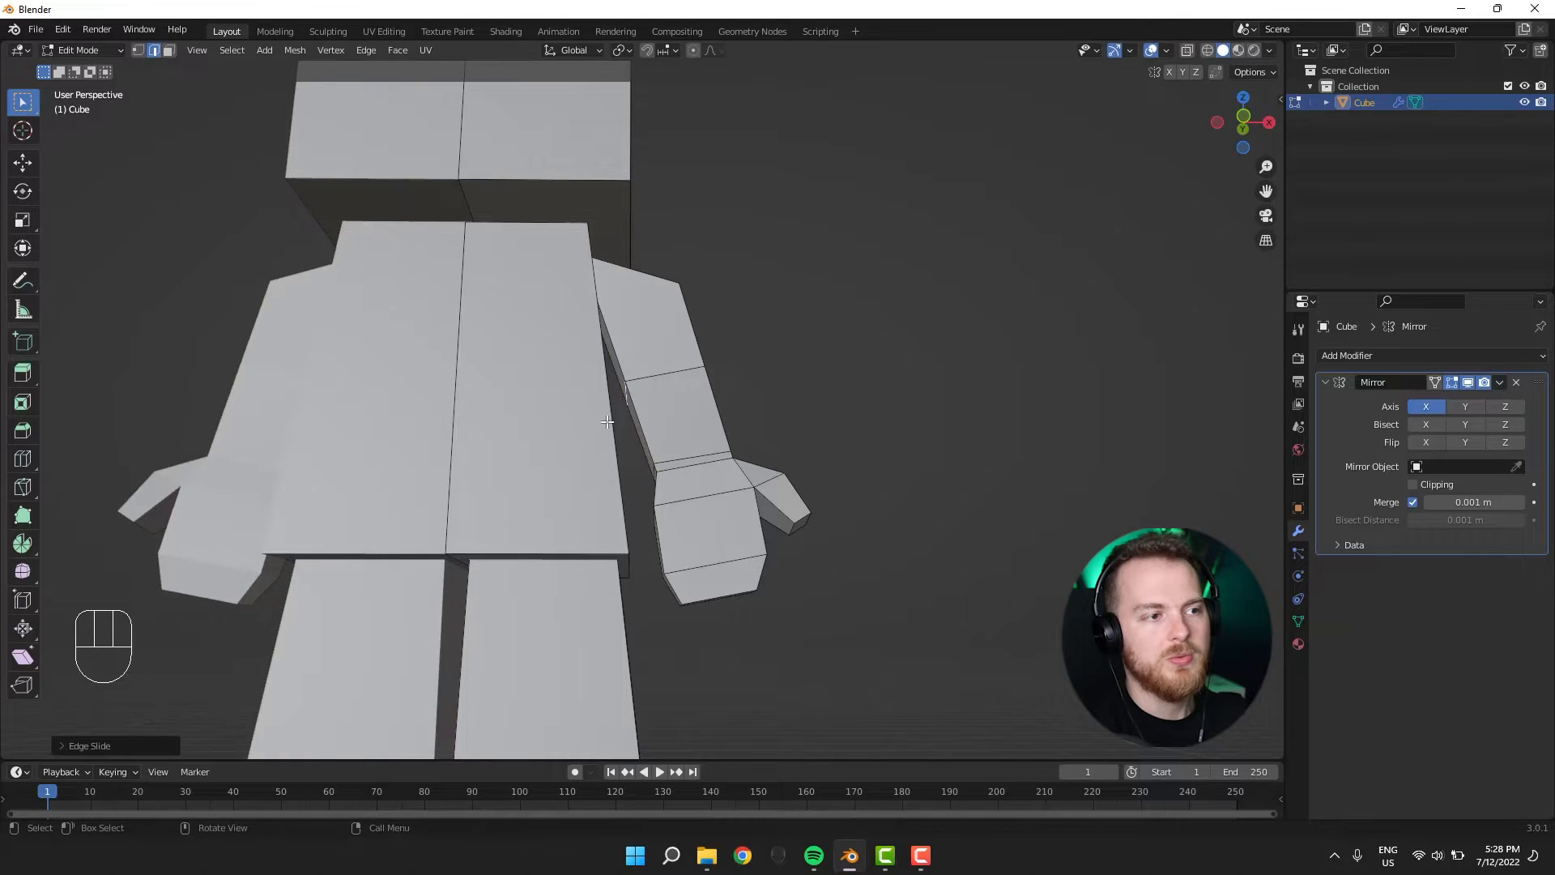
Bevel the elbow edge loop with 2 segments and a width of about 0.04 m.
middle_drag(595, 484, 715, 451)
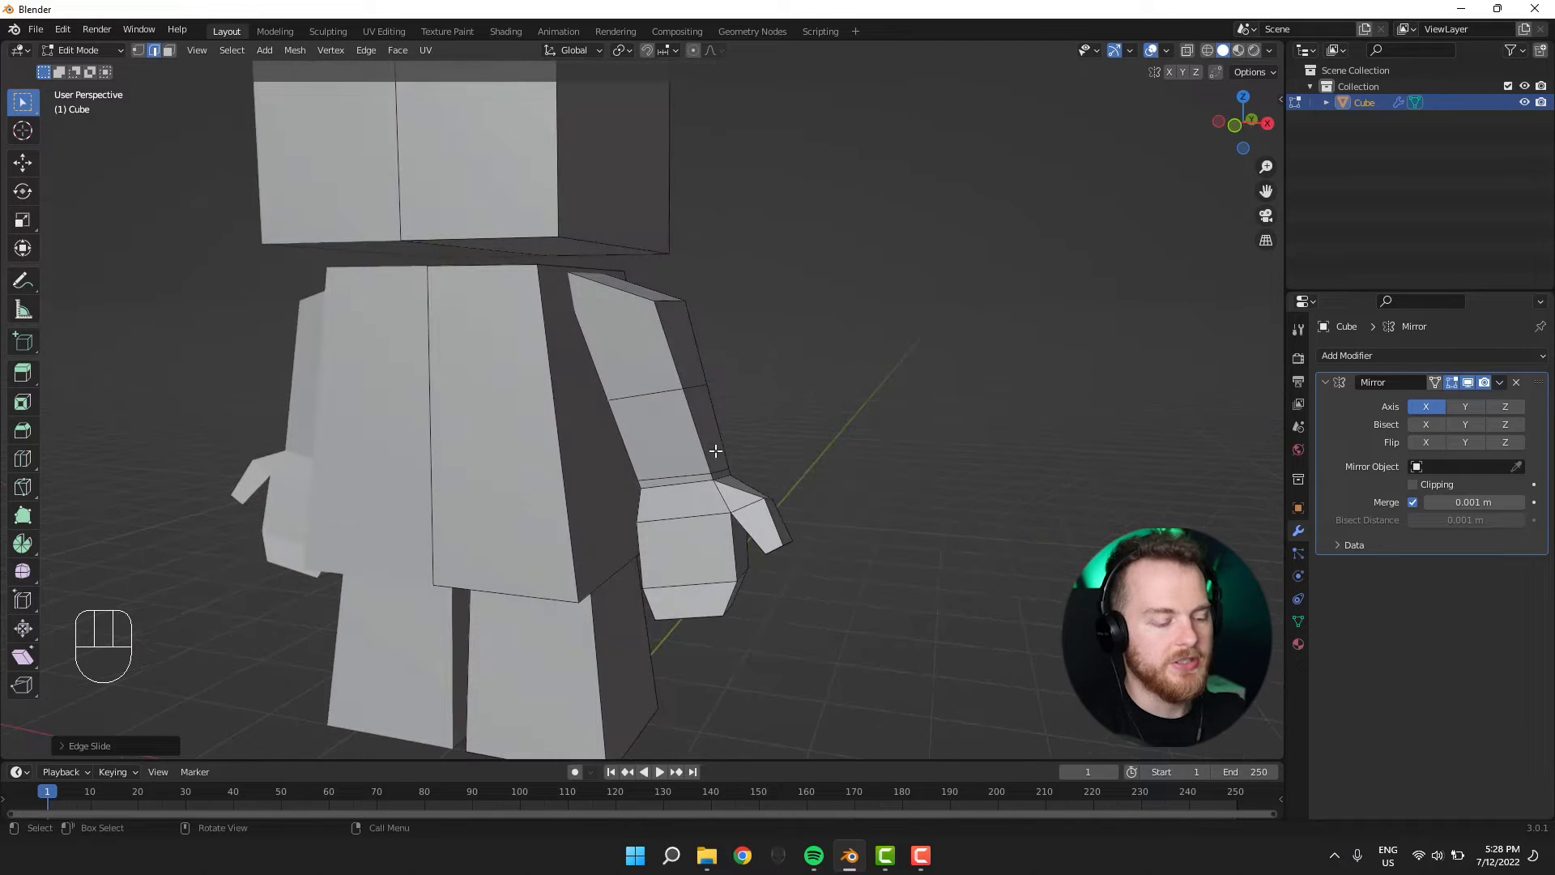
alt+click(648, 397)
mouse_move(653, 459)
middle_down()
mouse_move(599, 486)
mouse_move(655, 473)
middle_up()
key(ctrl+b)
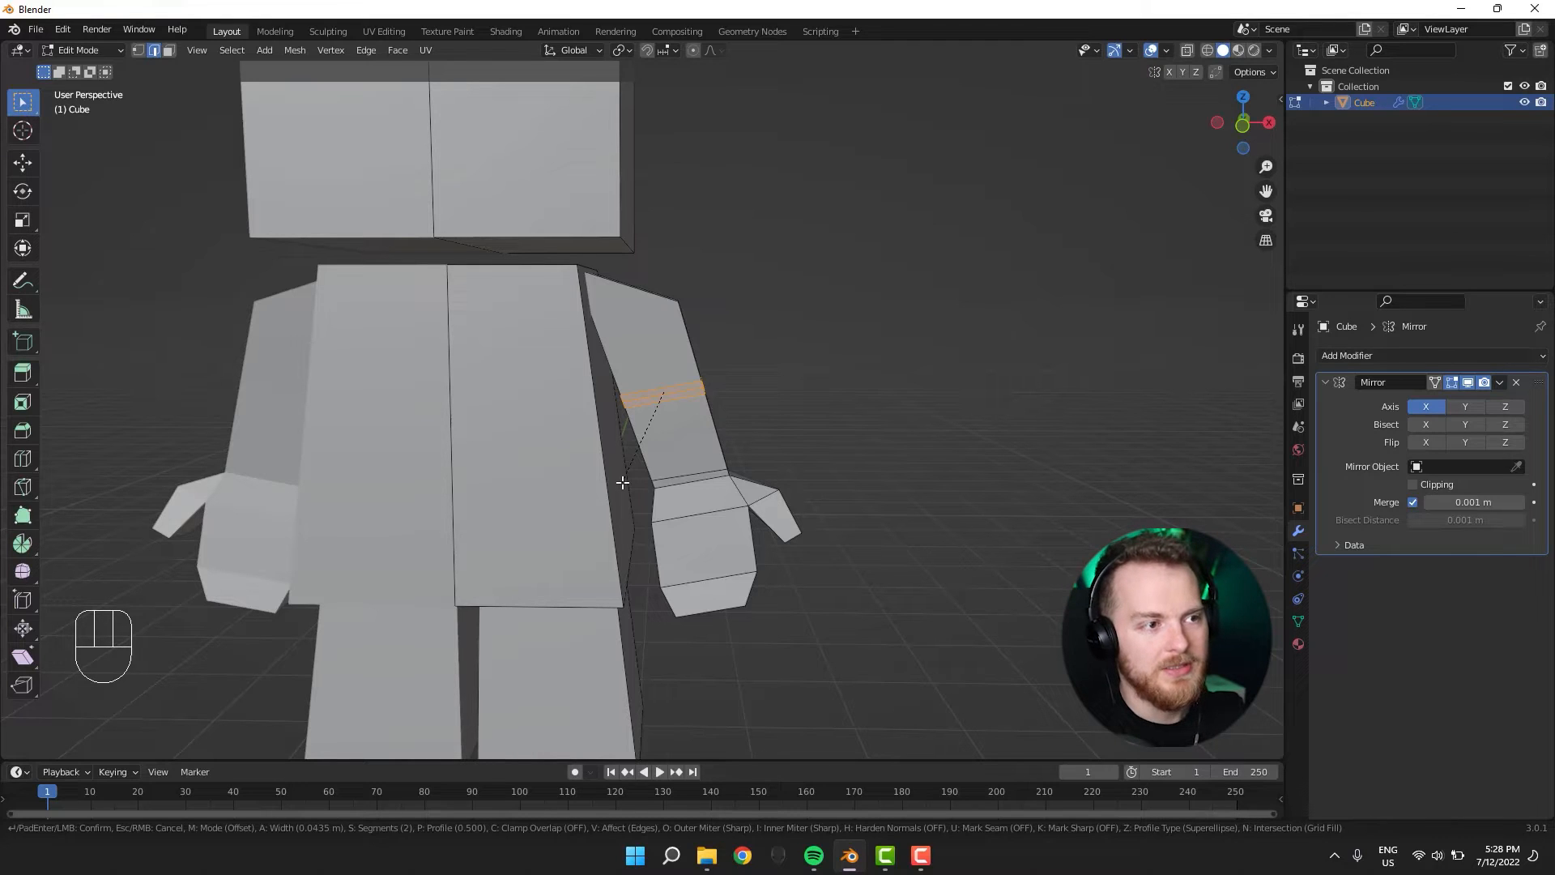
click(622, 483)
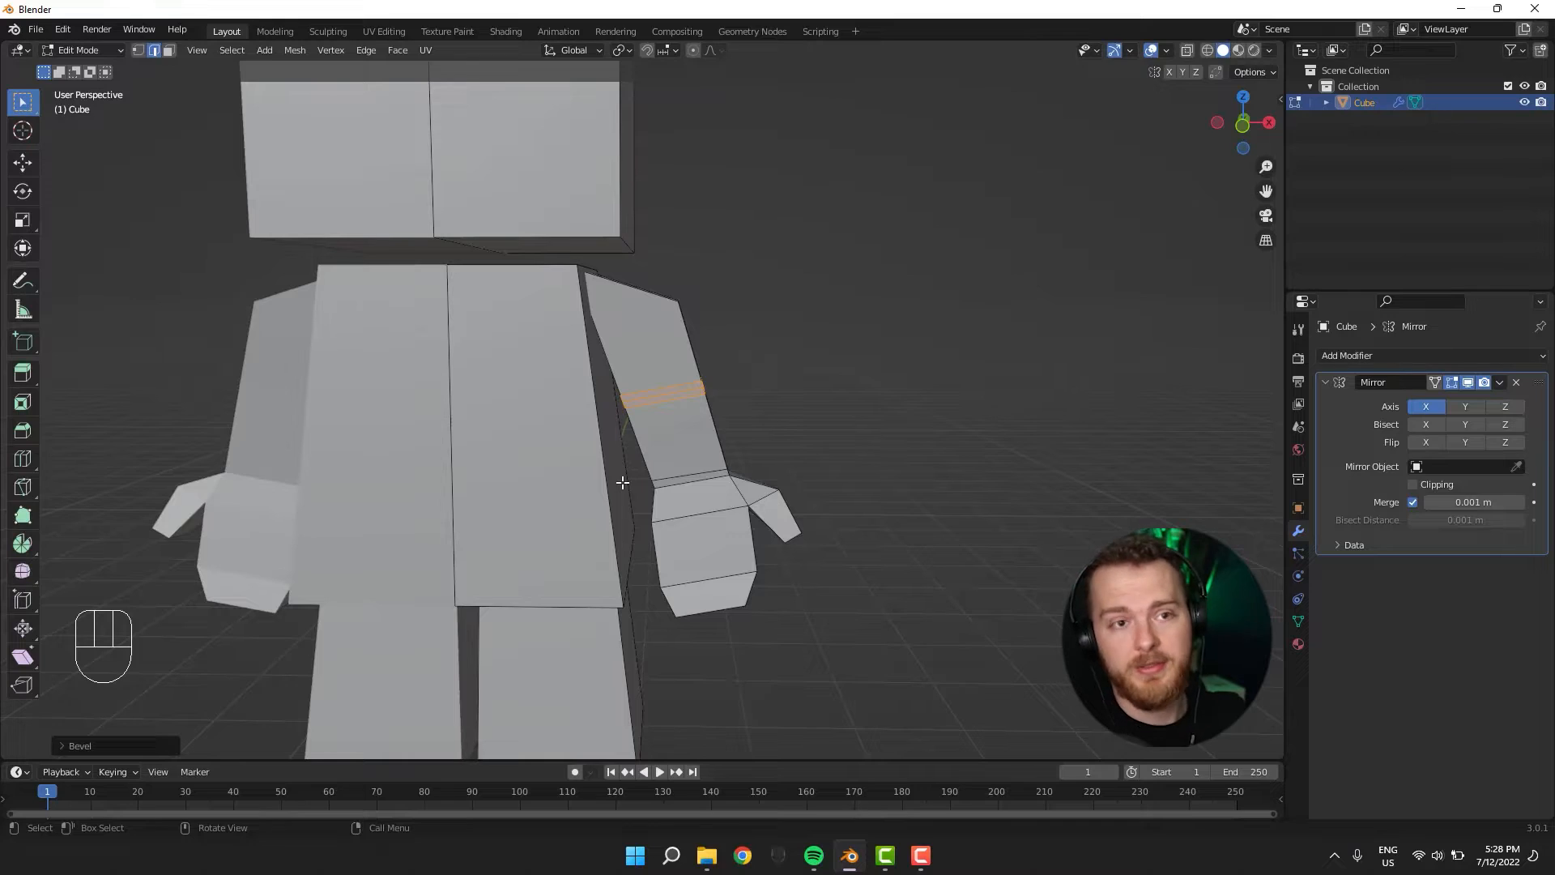
middle_drag(622, 483, 587, 474)
key(Tab)
middle_drag(733, 506, 591, 405)
key(Tab)
Add two evenly spaced horizontal loop cuts to the torso.
key(ctrl+r)
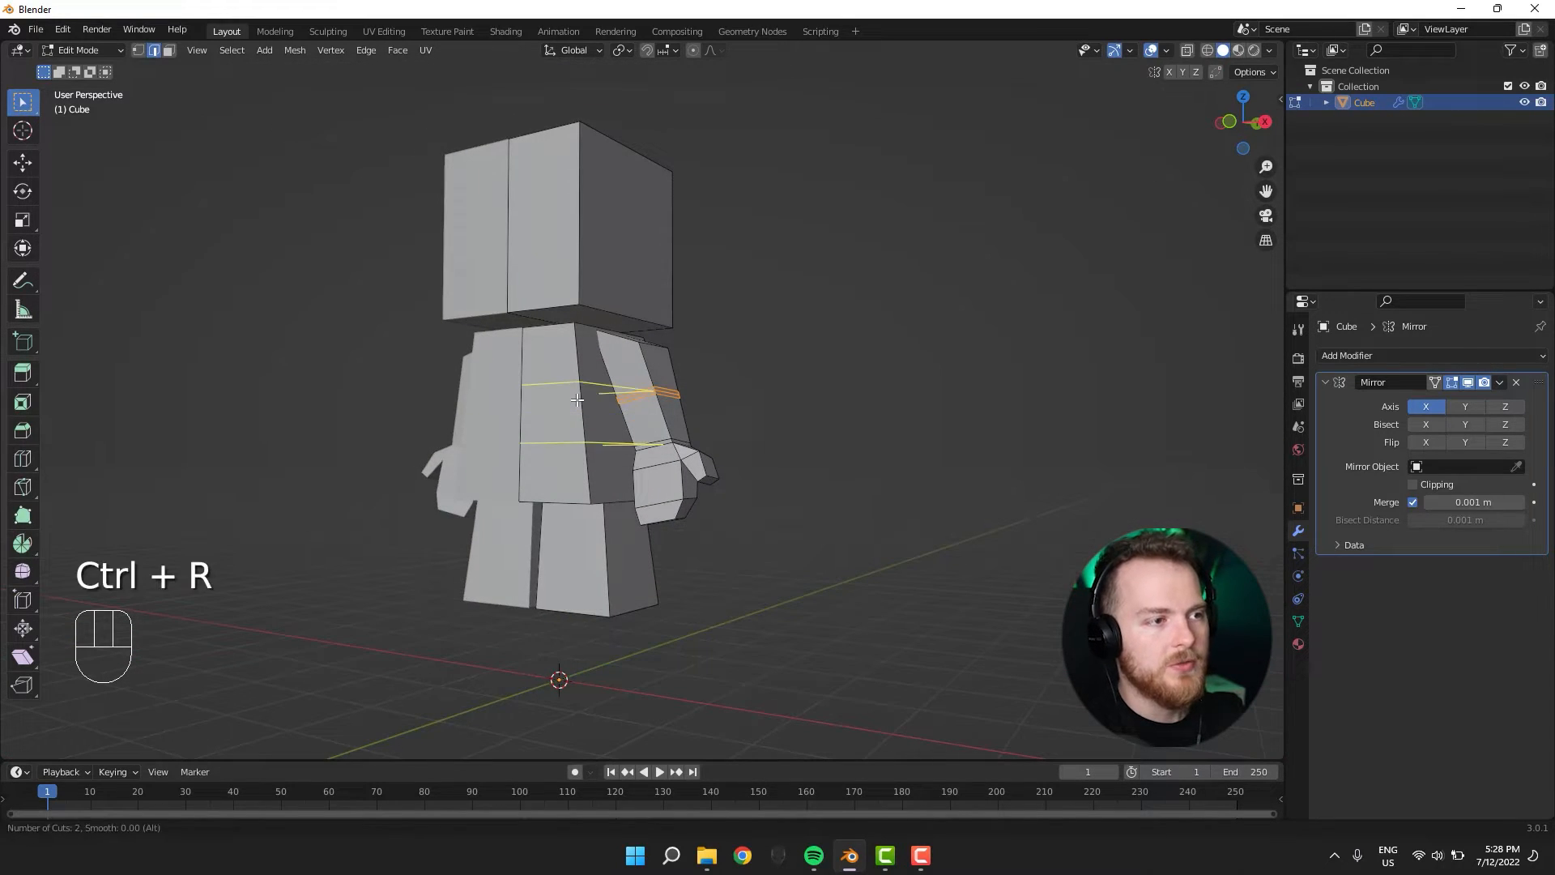
click(577, 400)
right_click(577, 399)
middle_drag(264, 399, 219, 362)
key(ctrl+r)
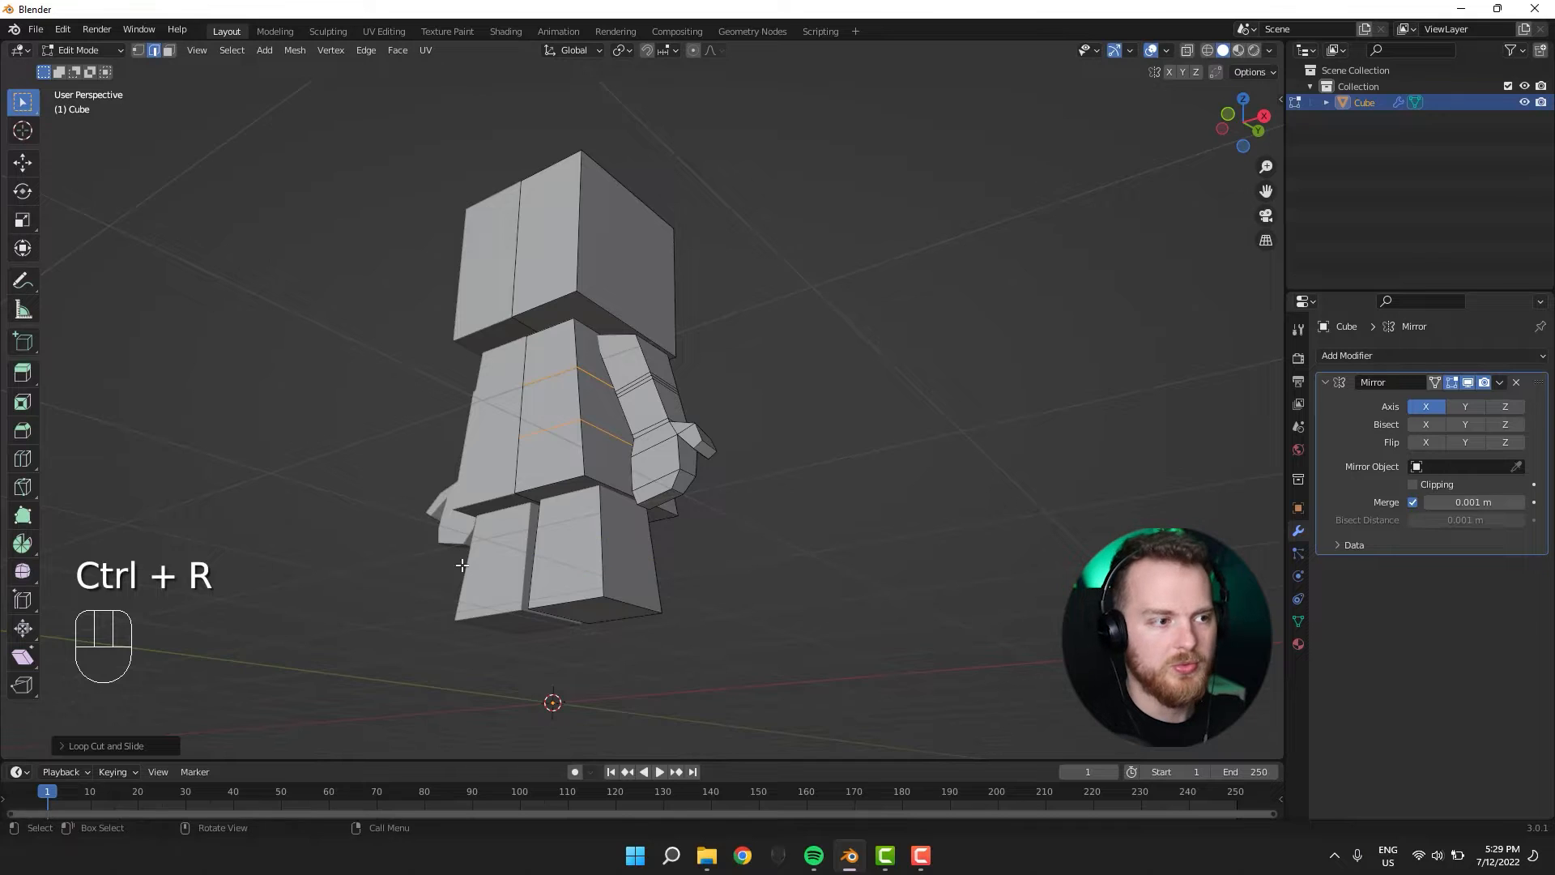
middle_drag(462, 565, 594, 617)
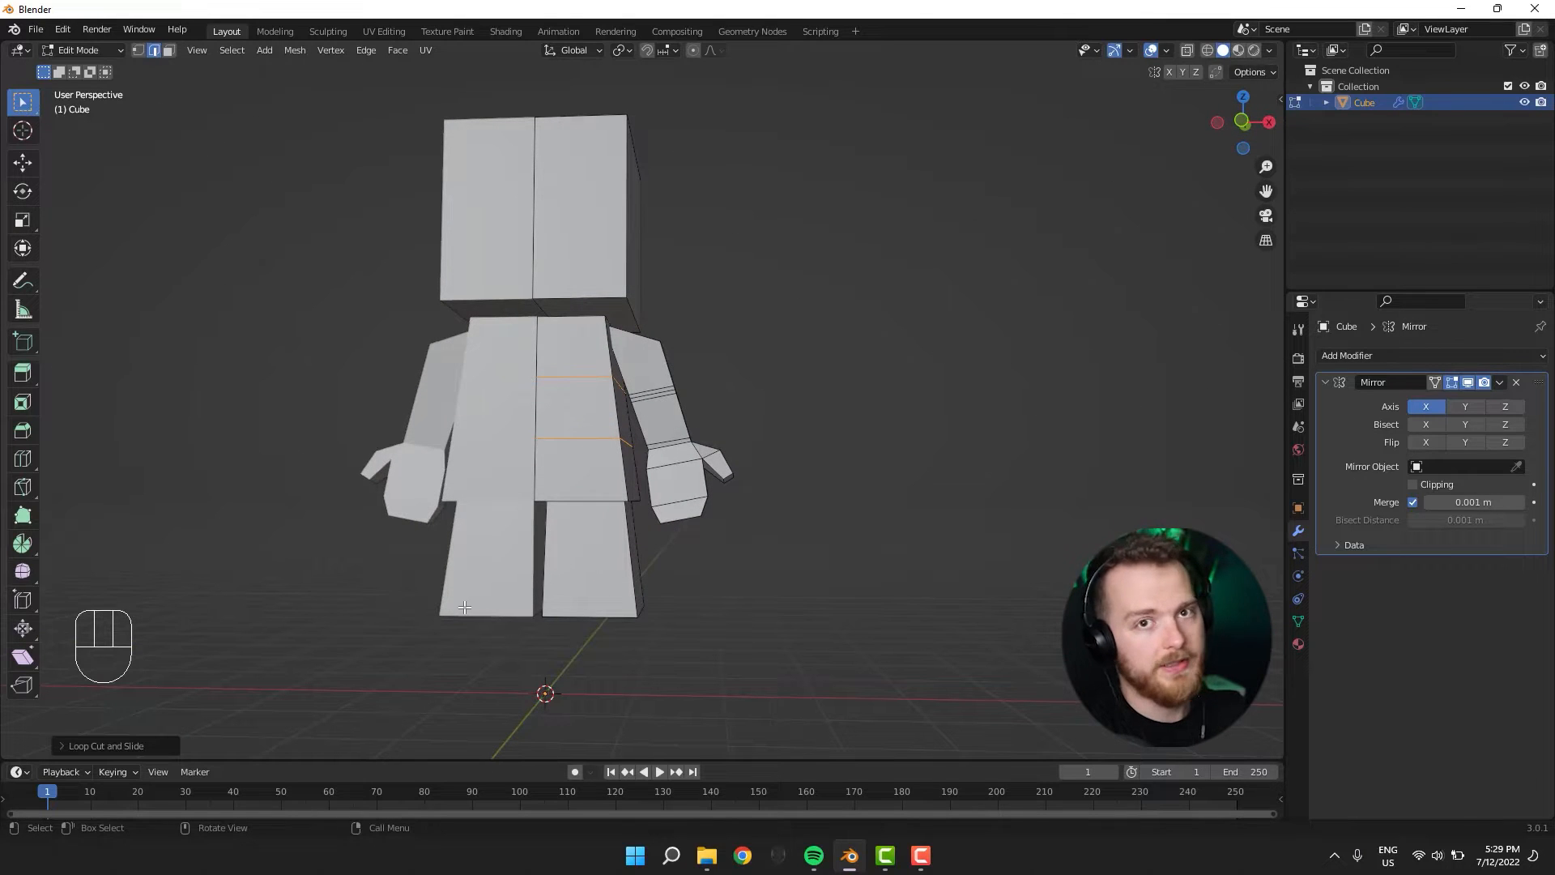
middle_drag(465, 608, 572, 516)
middle_drag(583, 568, 548, 559)
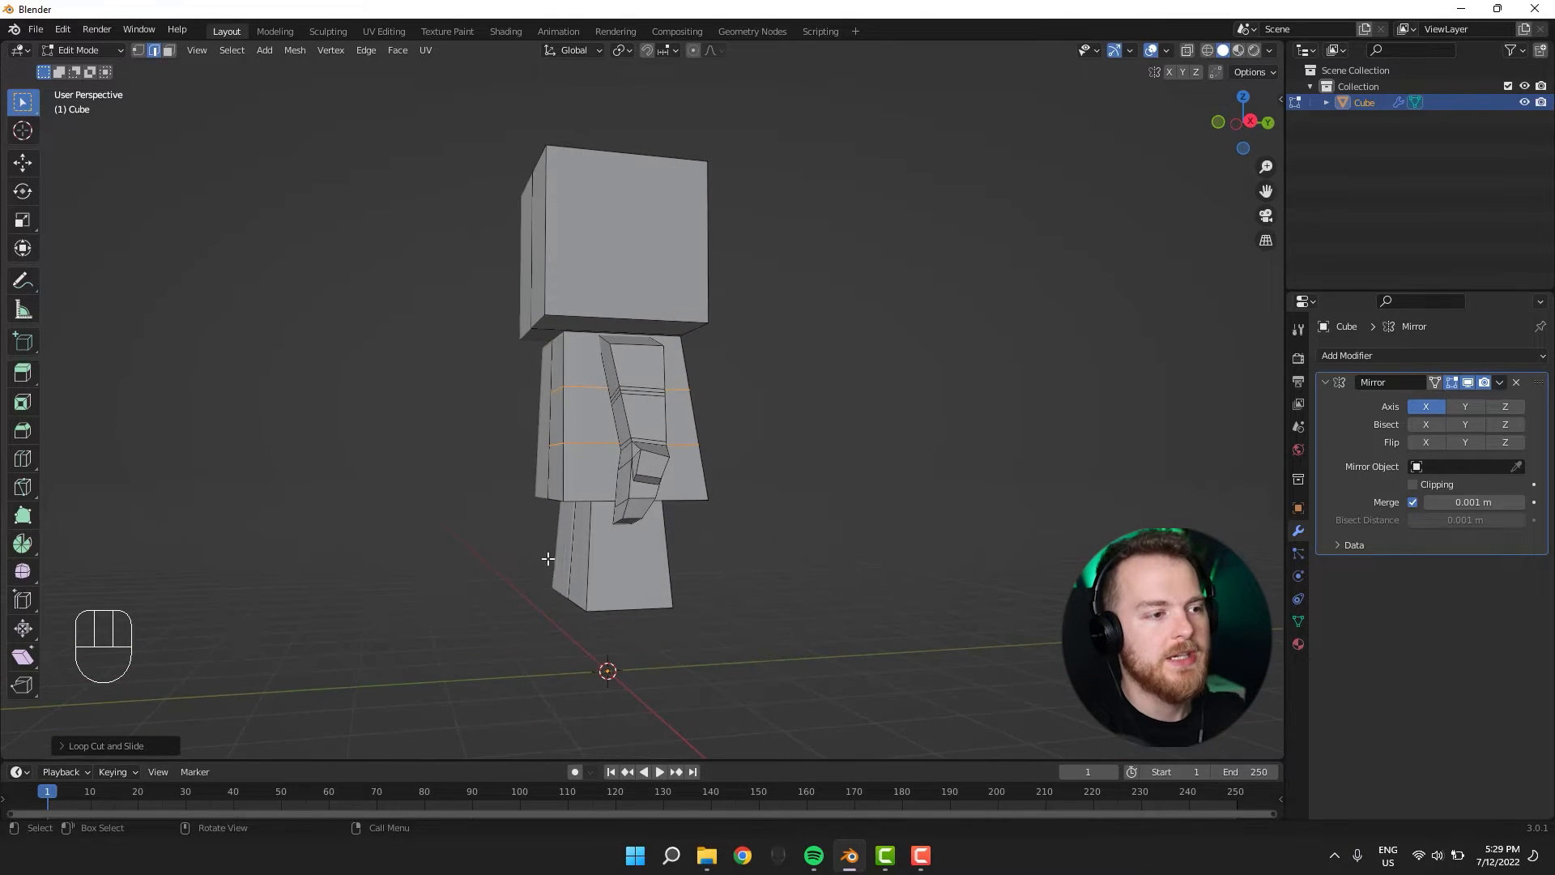
Add a centred horizontal loop cut to the leg and bevel it into a narrow knee band.
middle_drag(456, 549, 540, 489)
scroll(567, 494, up, 2)
key(ctrl+r)
click(576, 492)
right_click(577, 494)
key(ctrl+r)
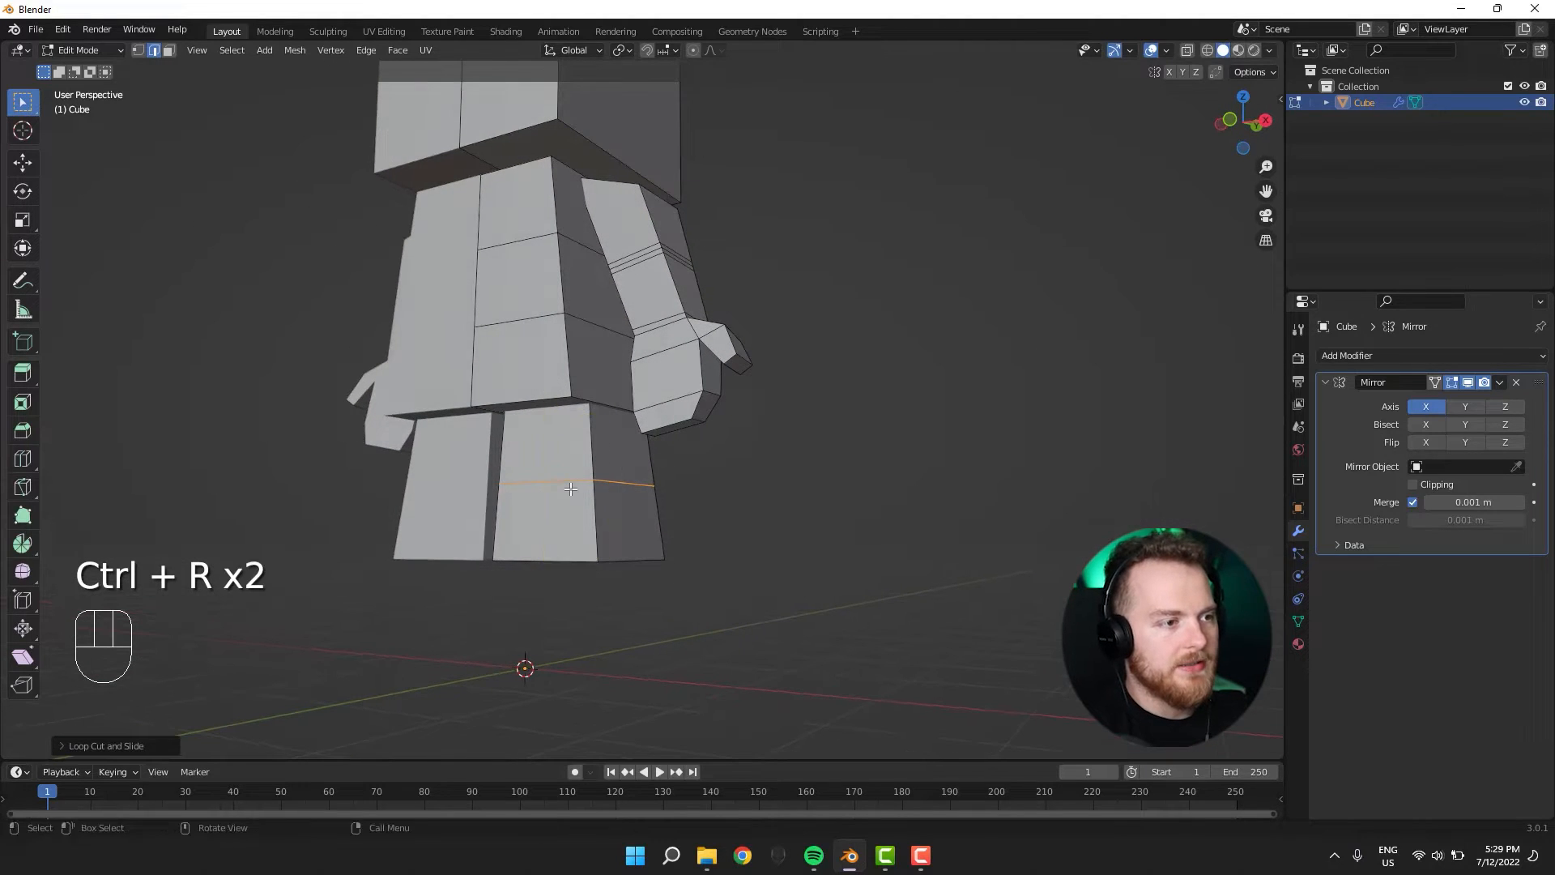
key(ctrl+b)
click(332, 545)
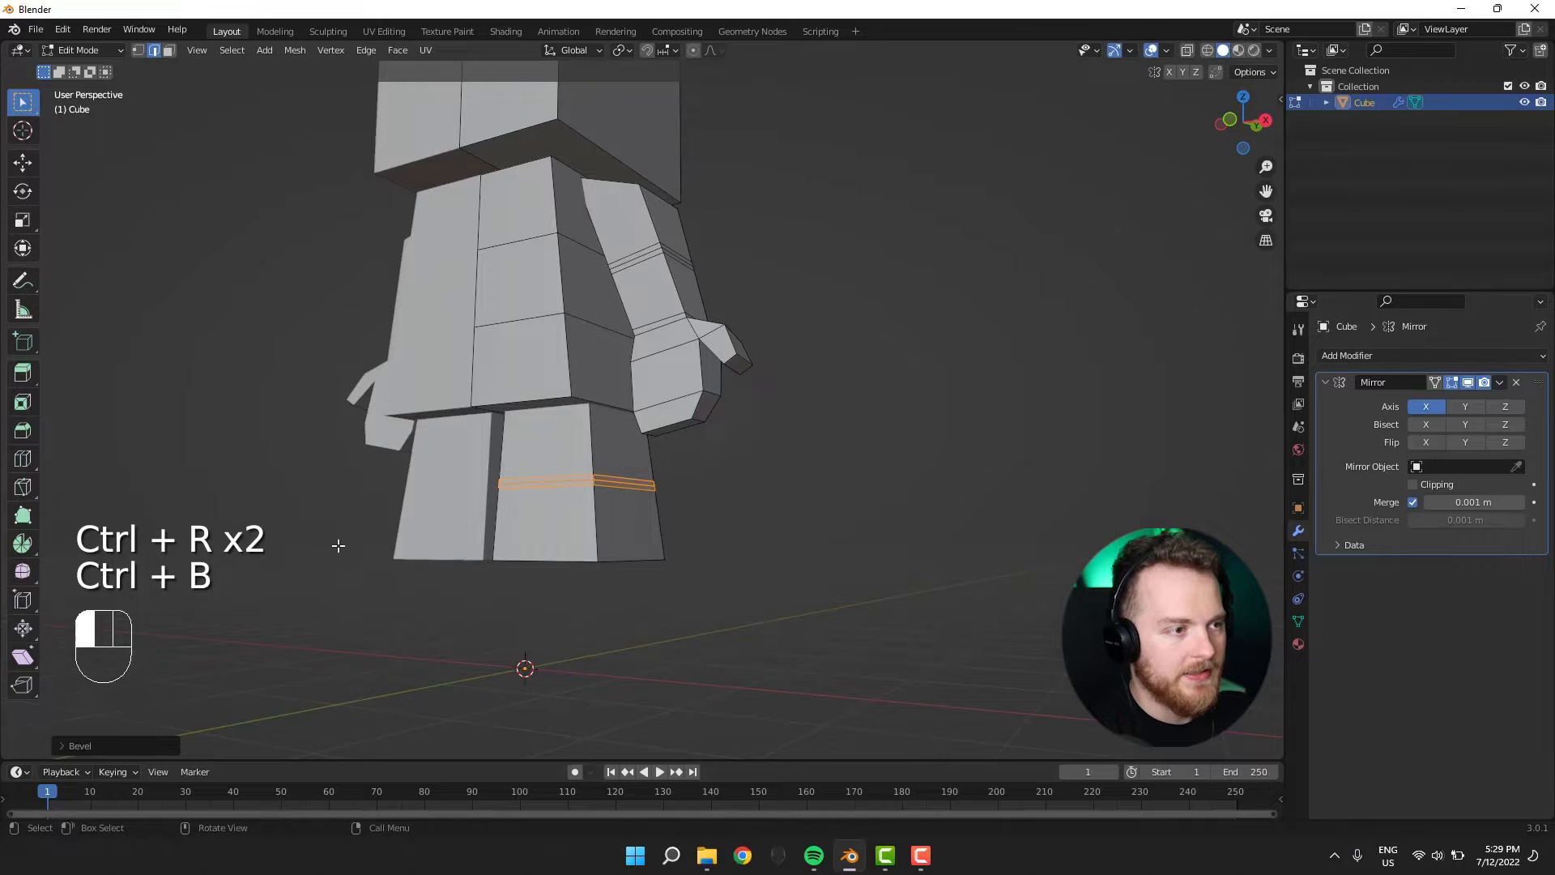
Add a horizontal loop cut around the lower leg, between the knee band and the sole.
middle_drag(337, 545, 632, 540)
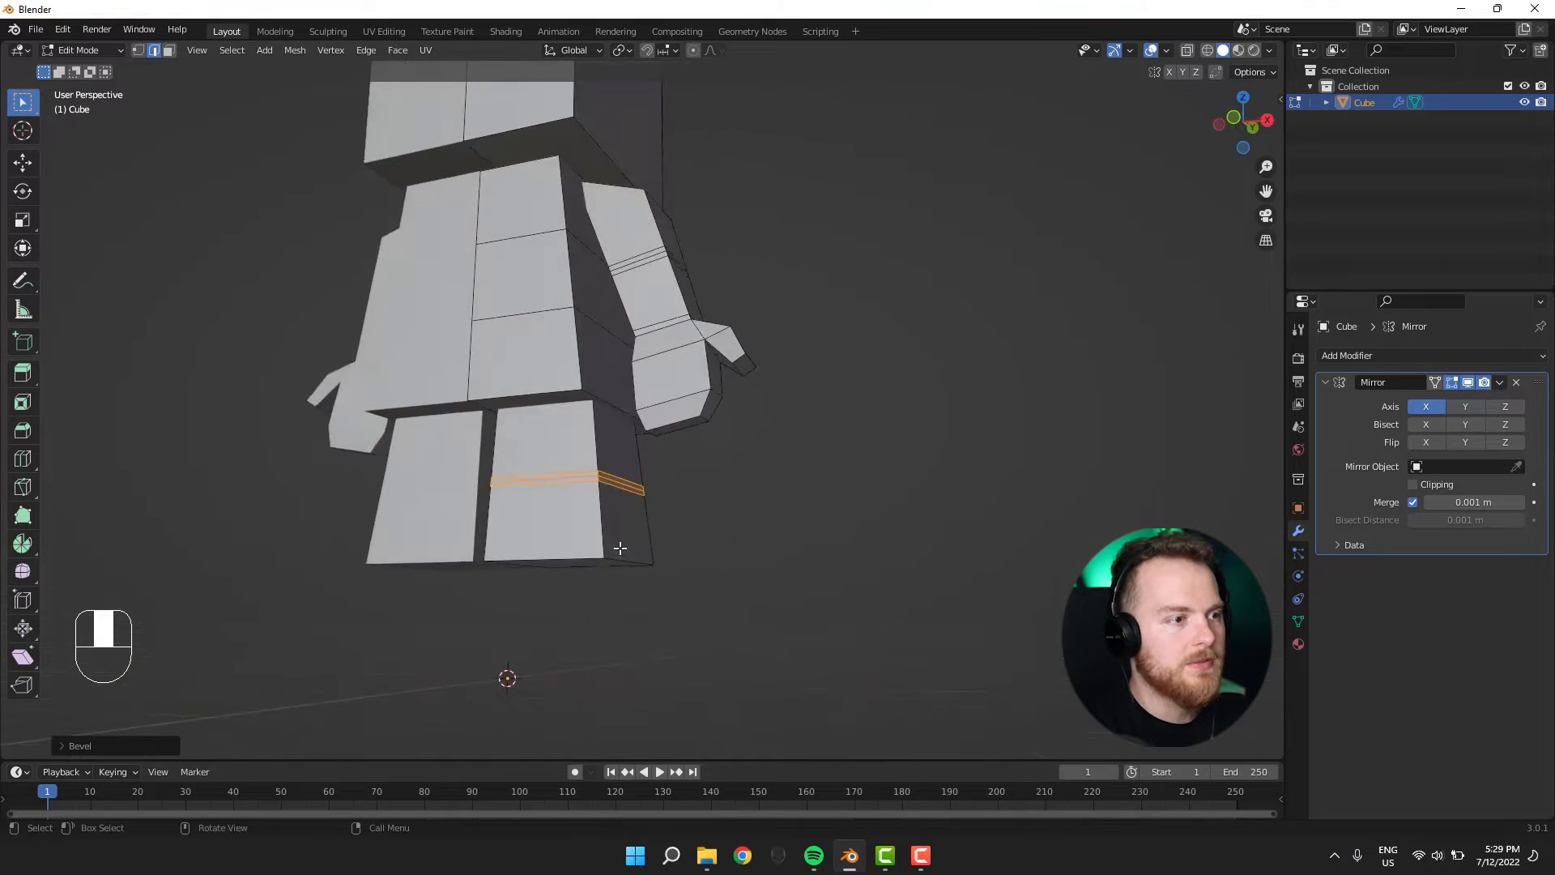
key(ctrl+r)
click(620, 532)
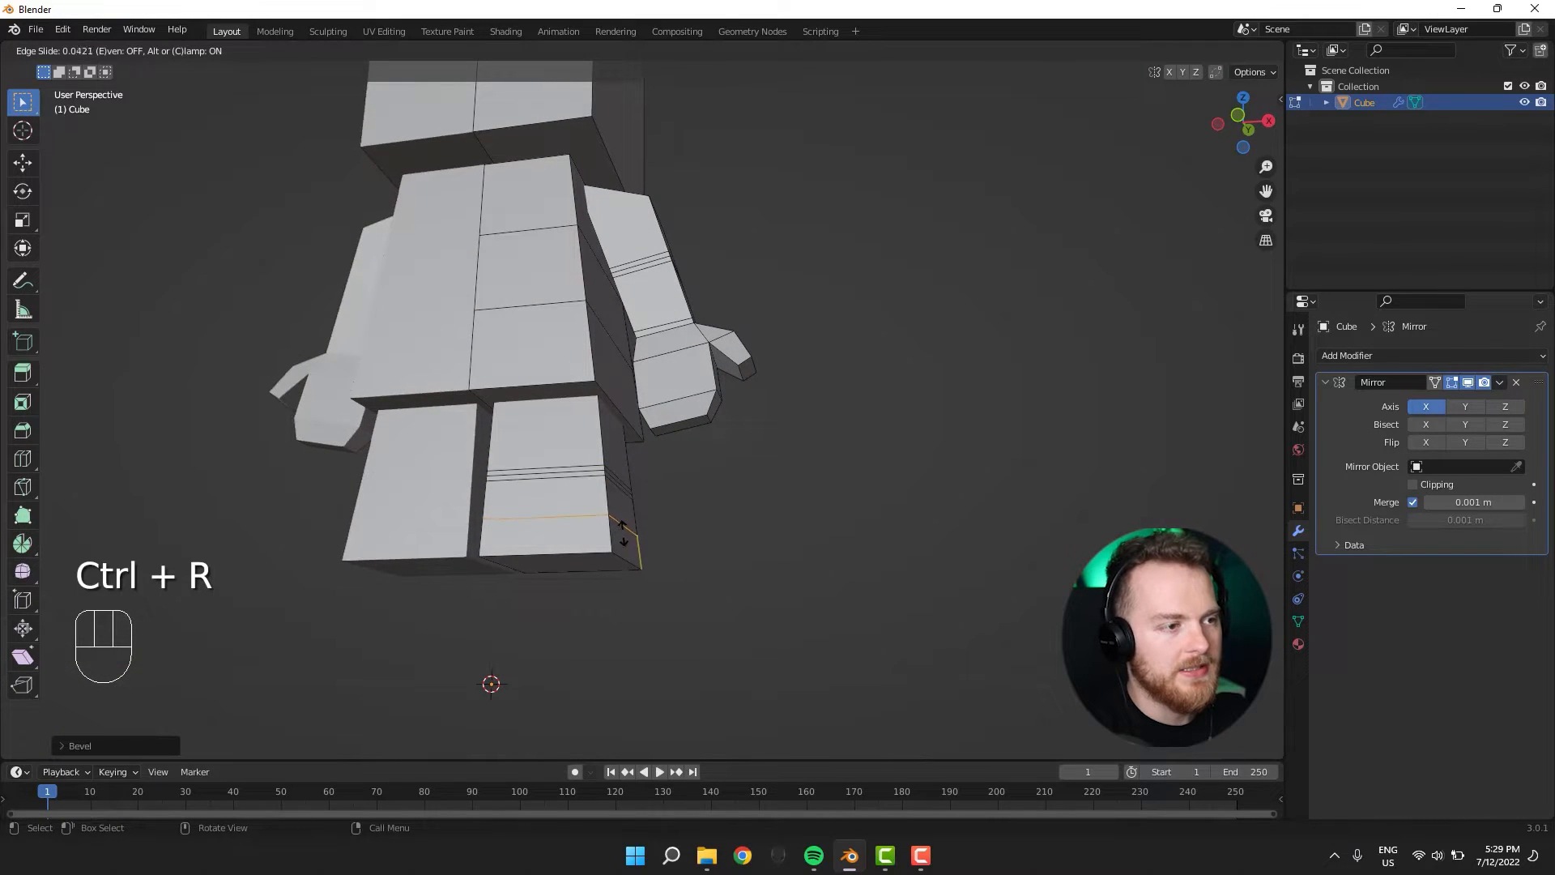
click(622, 537)
Extrude the lower front face of the leg forward to form a foot.
middle_drag(554, 547, 458, 587)
key(3)
key(3)
click(557, 541)
key(e)
click(451, 587)
Lower the foot's upper front edge along Z to slope the toe, and return to Object Mode.
key(2)
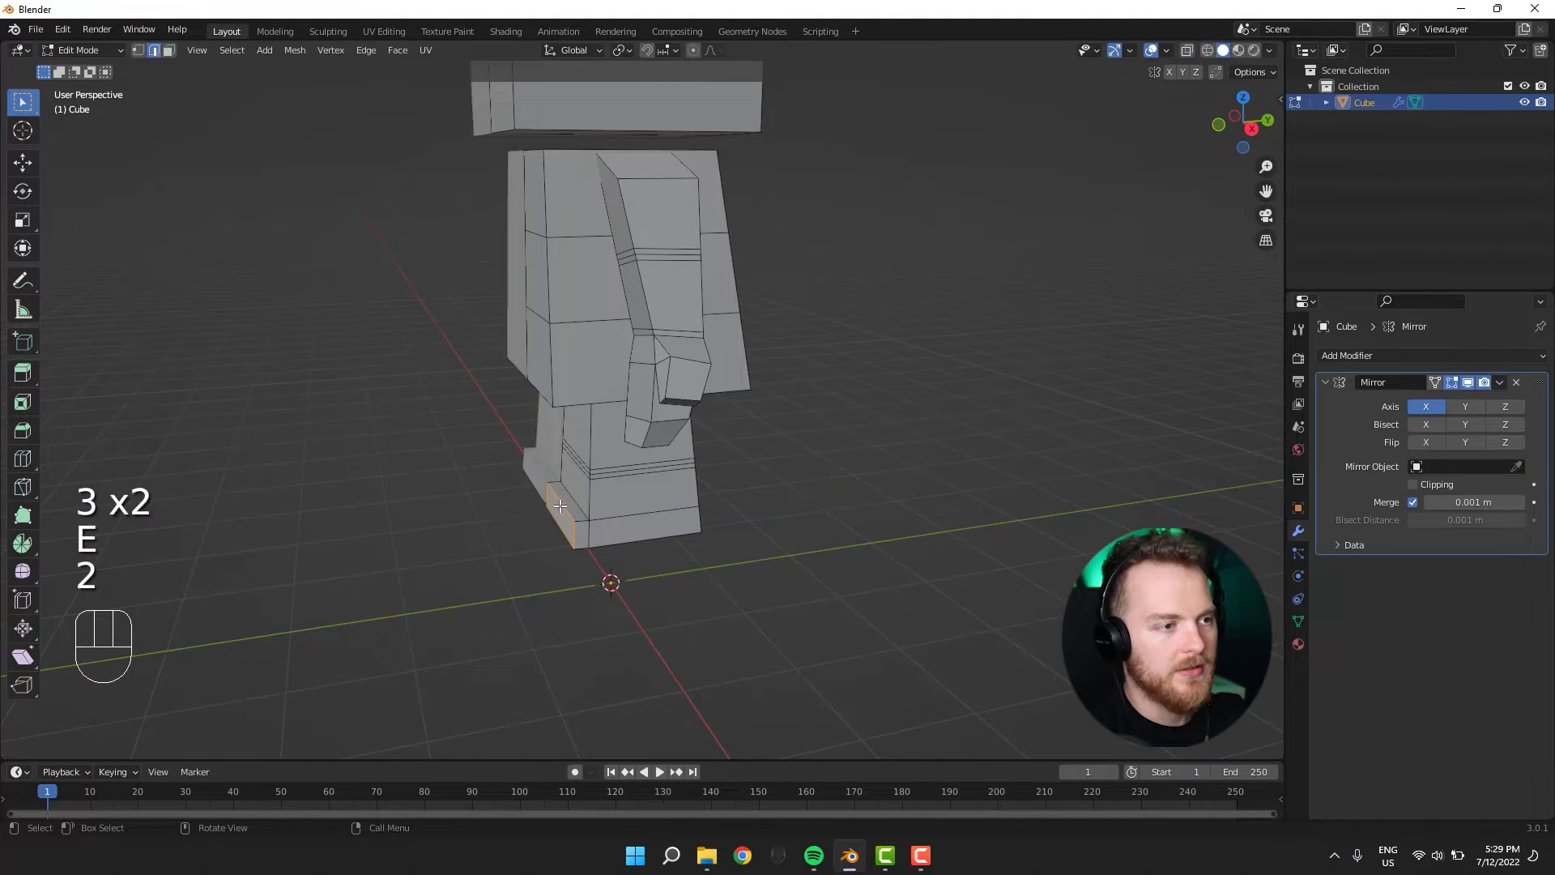
key(g)
key(z)
click(470, 551)
key(Tab)
middle_drag(352, 542, 562, 605)
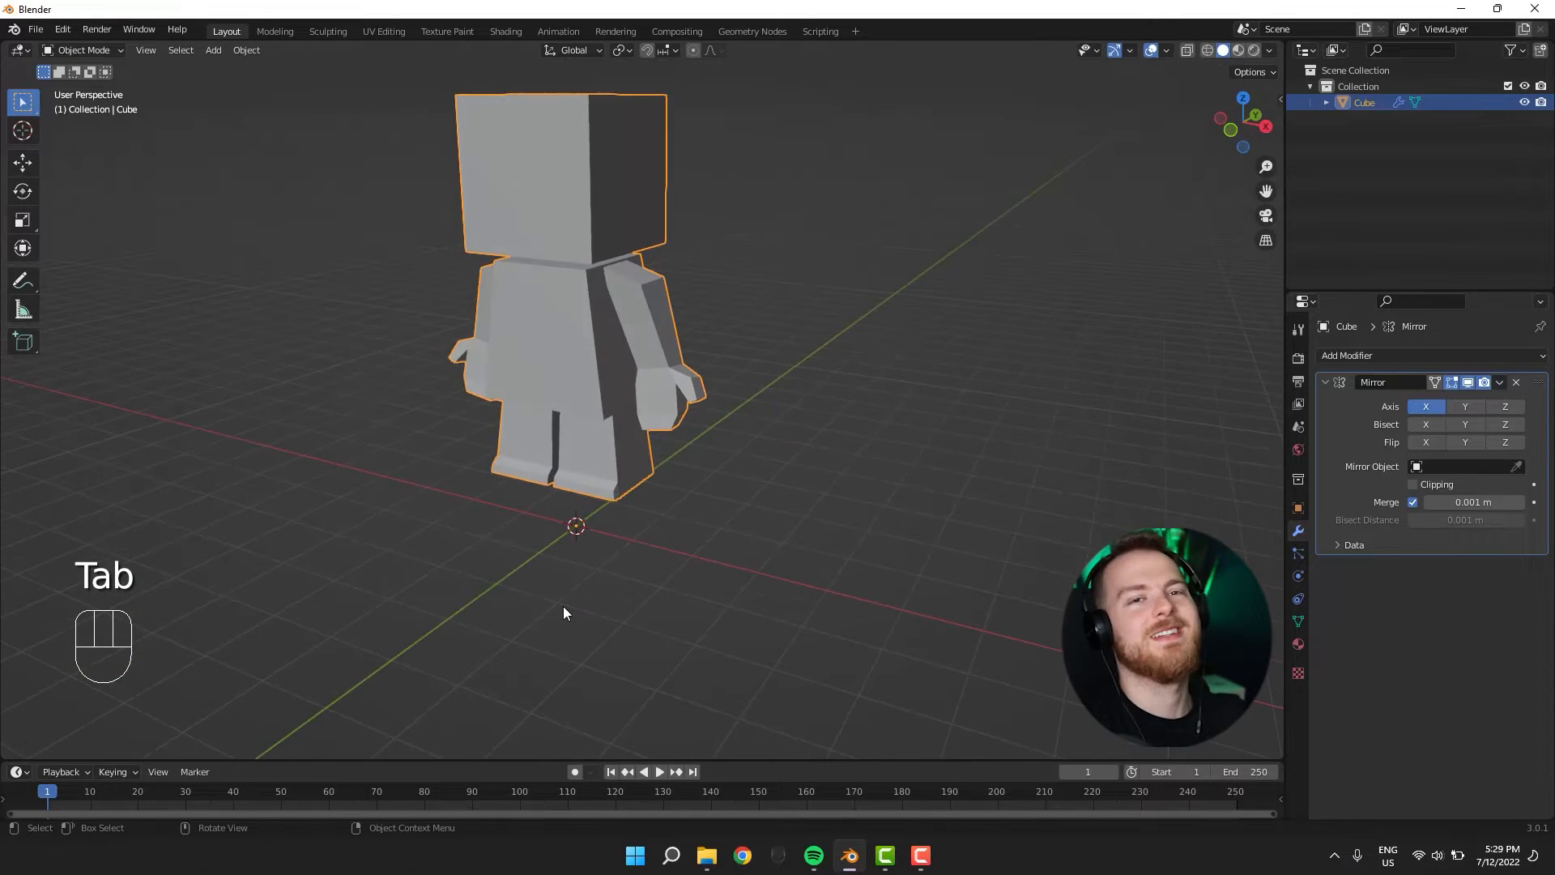
Enter Edit Mode, select the head's linked geometry, and turn on Clipping in the Mirror modifier.
middle_drag(387, 567, 542, 561)
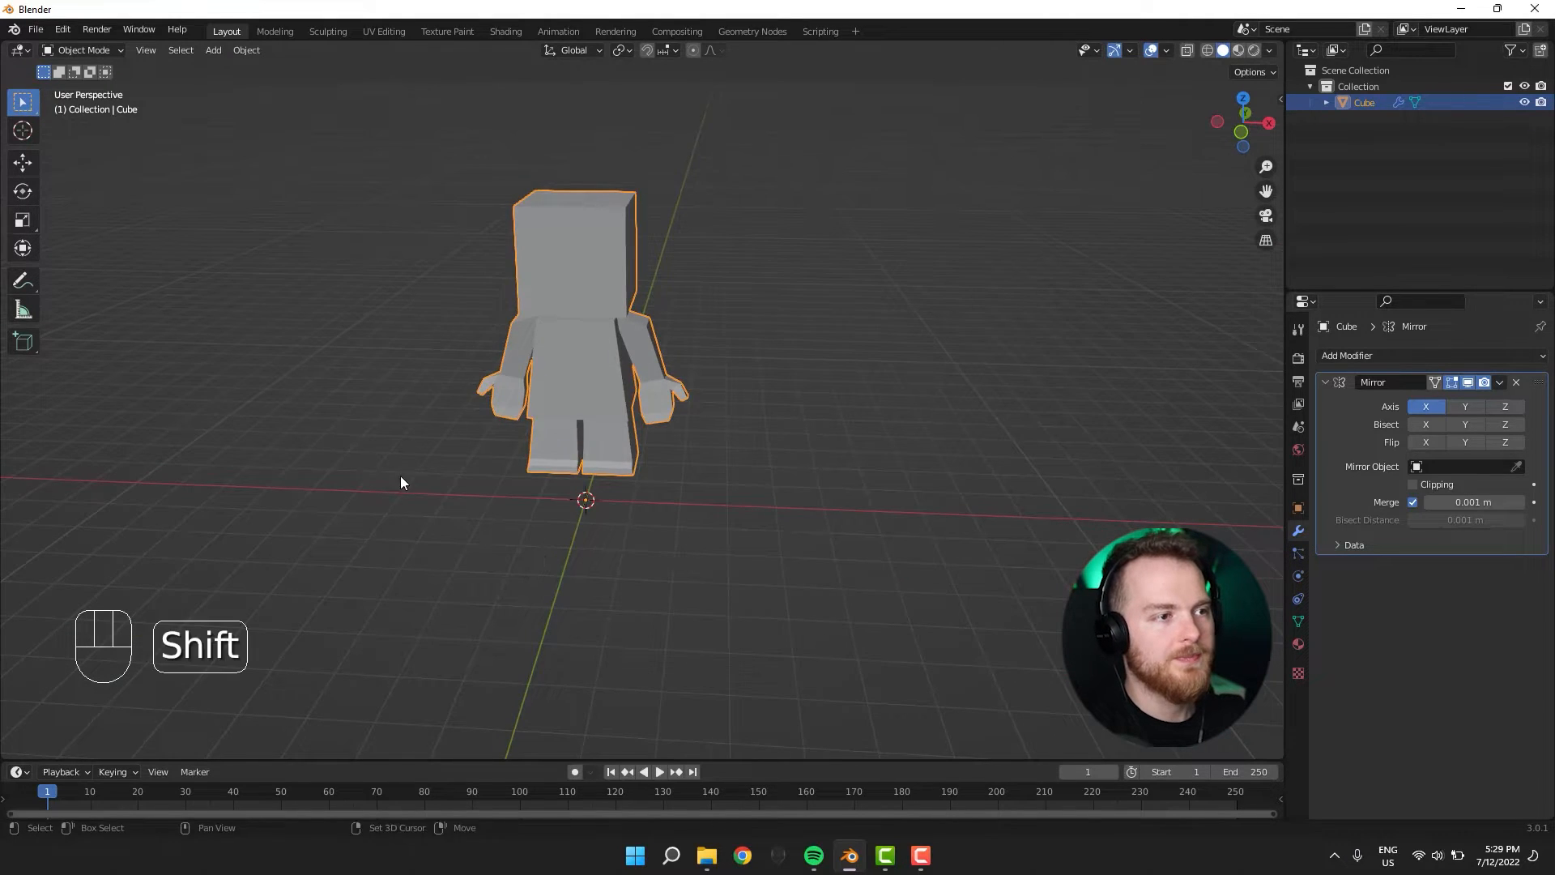
shift+middle_drag(400, 482, 572, 508)
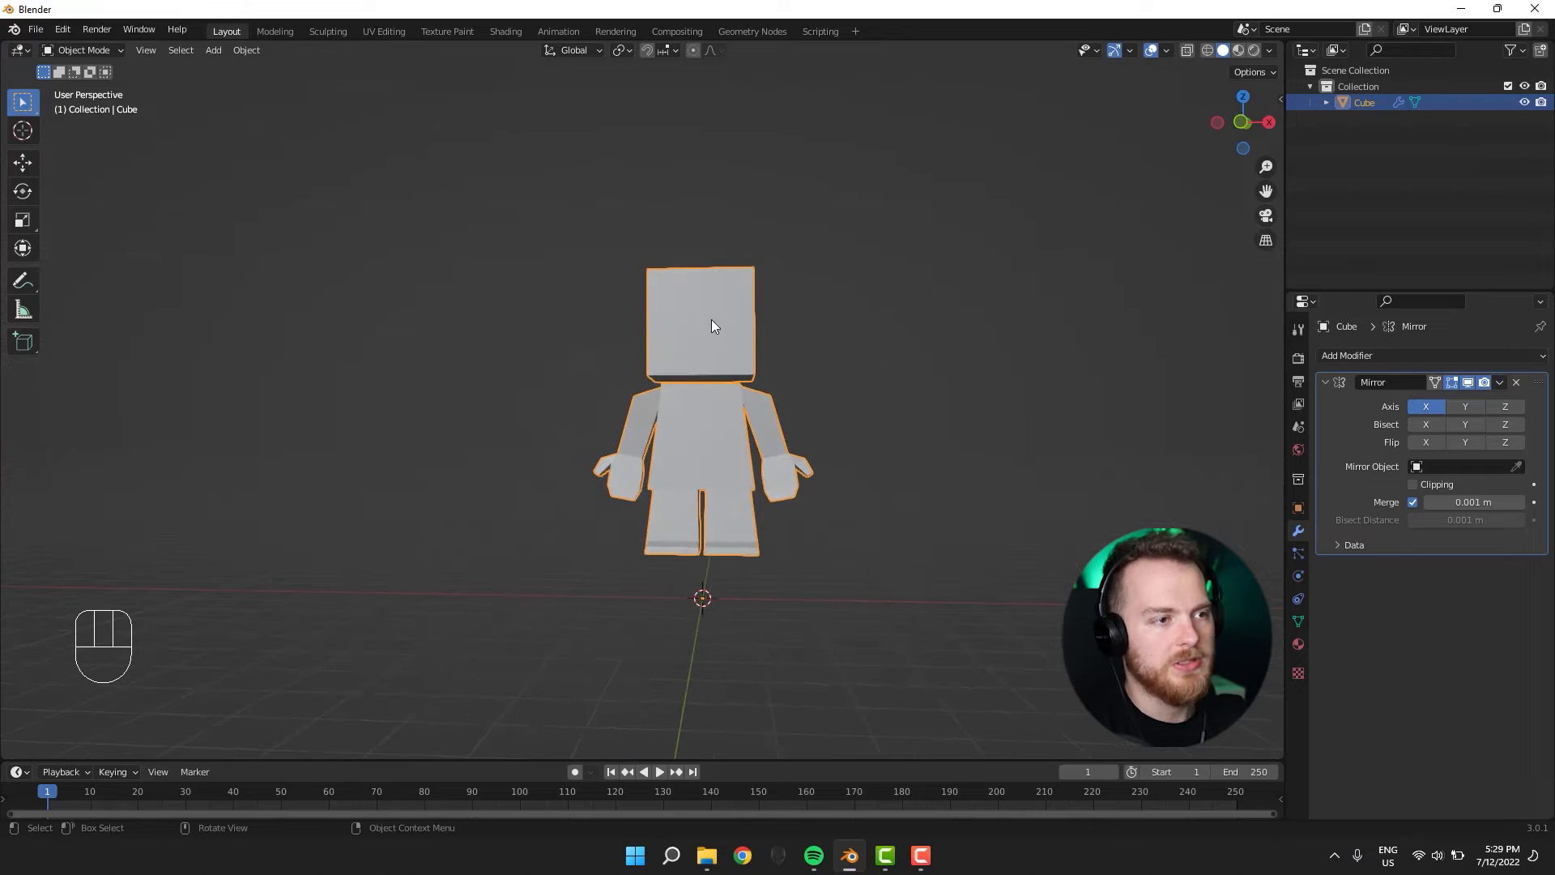
key(Tab)
shift+middle_drag(711, 332, 484, 466)
key(l)
key(s)
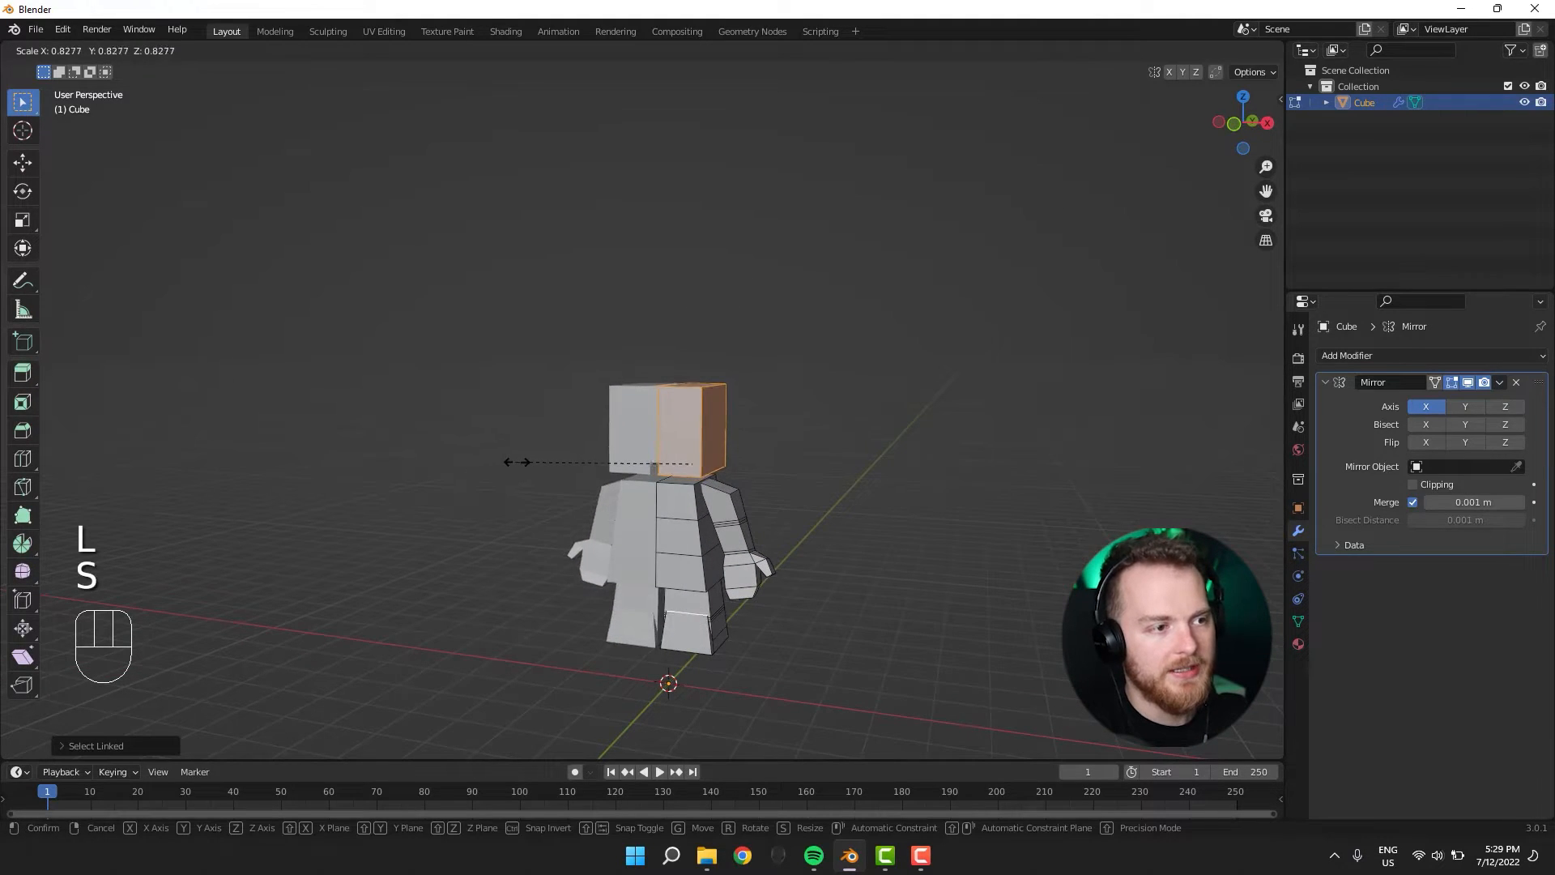
right_click(530, 451)
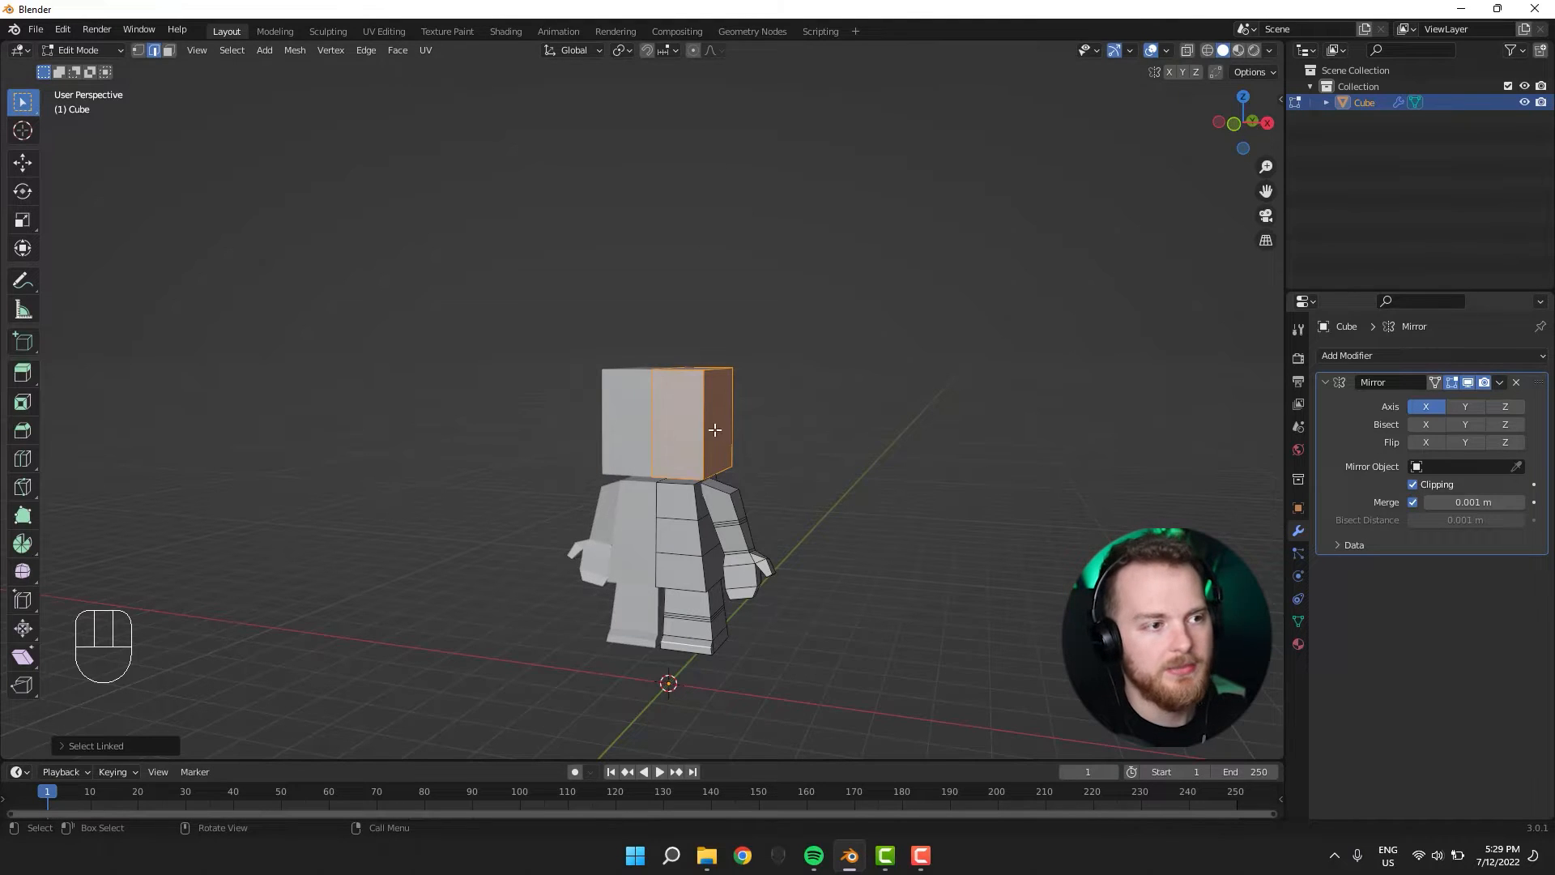
Scale the whole head down uniformly and shift it along Z to sit just above the torso.
key(a)
key(a)
key(l)
key(s)
click(528, 459)
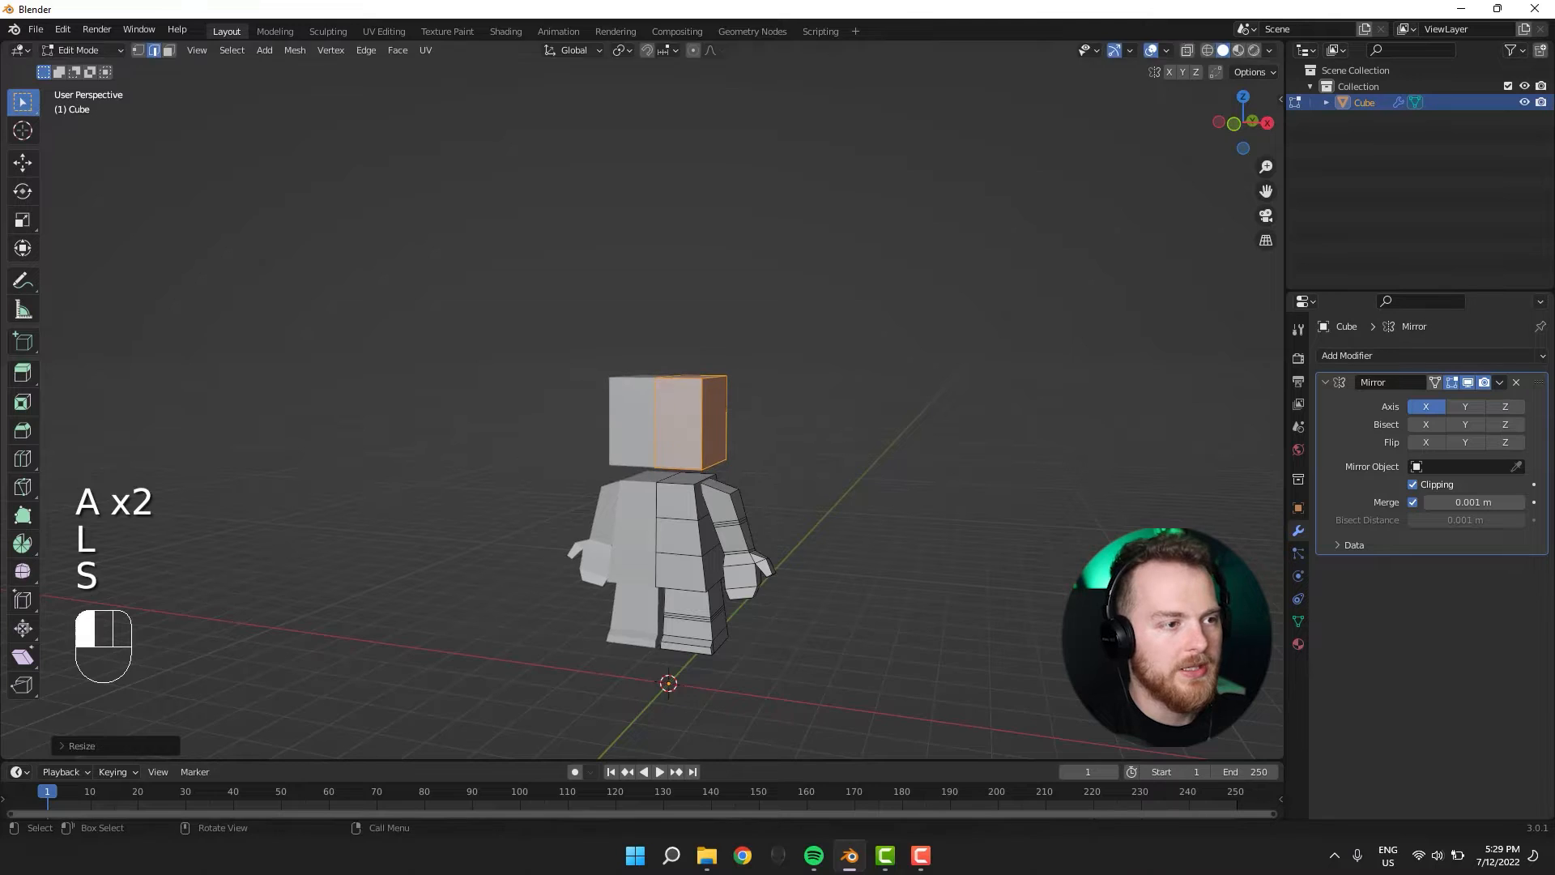
key(g)
key(z)
click(548, 458)
Scale the head along X and adjust its height along Z above the torso.
middle_drag(548, 458, 479, 500)
key(s)
key(x)
click(518, 451)
key(g)
key(z)
click(503, 454)
key(Tab)
key(Tab)
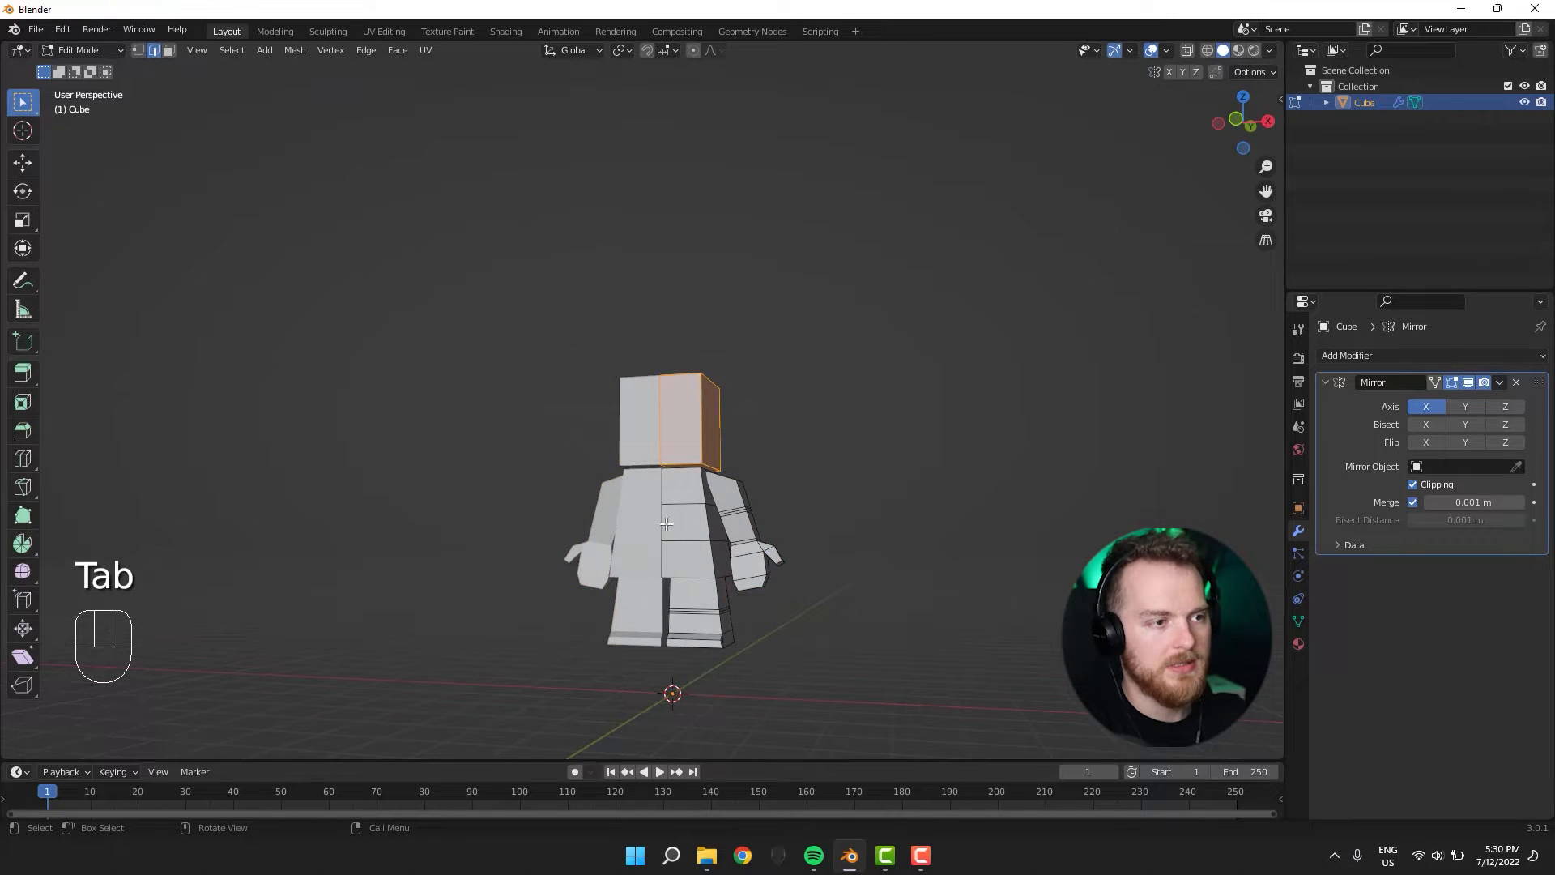
Select the torso's top side edge and turn on Proportional Editing.
middle_drag(665, 524, 632, 555)
key(2)
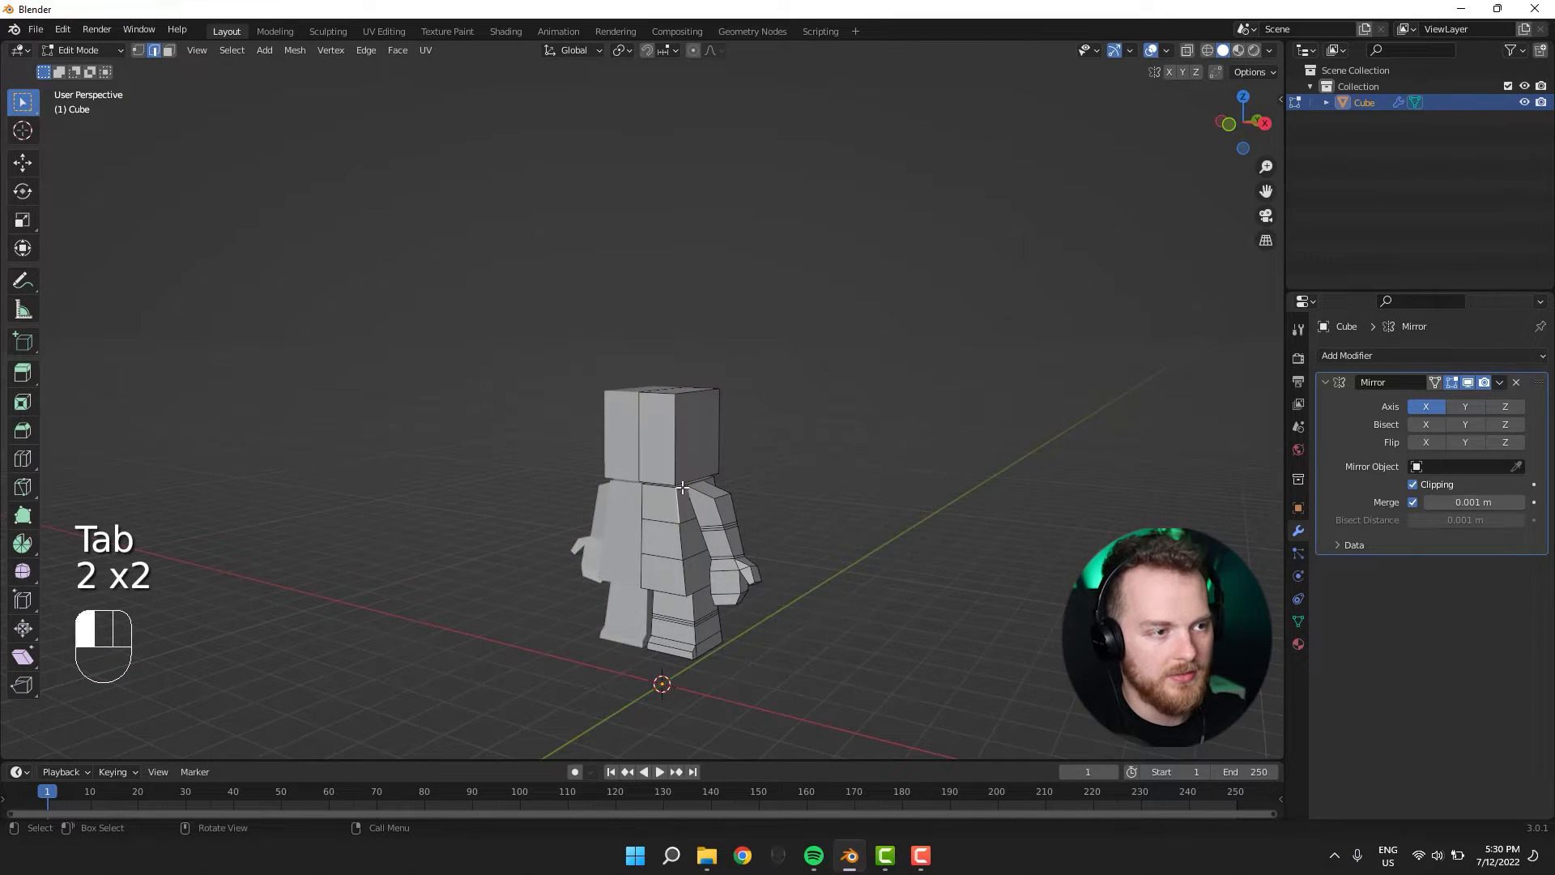
middle_drag(682, 487, 705, 496)
key(g)
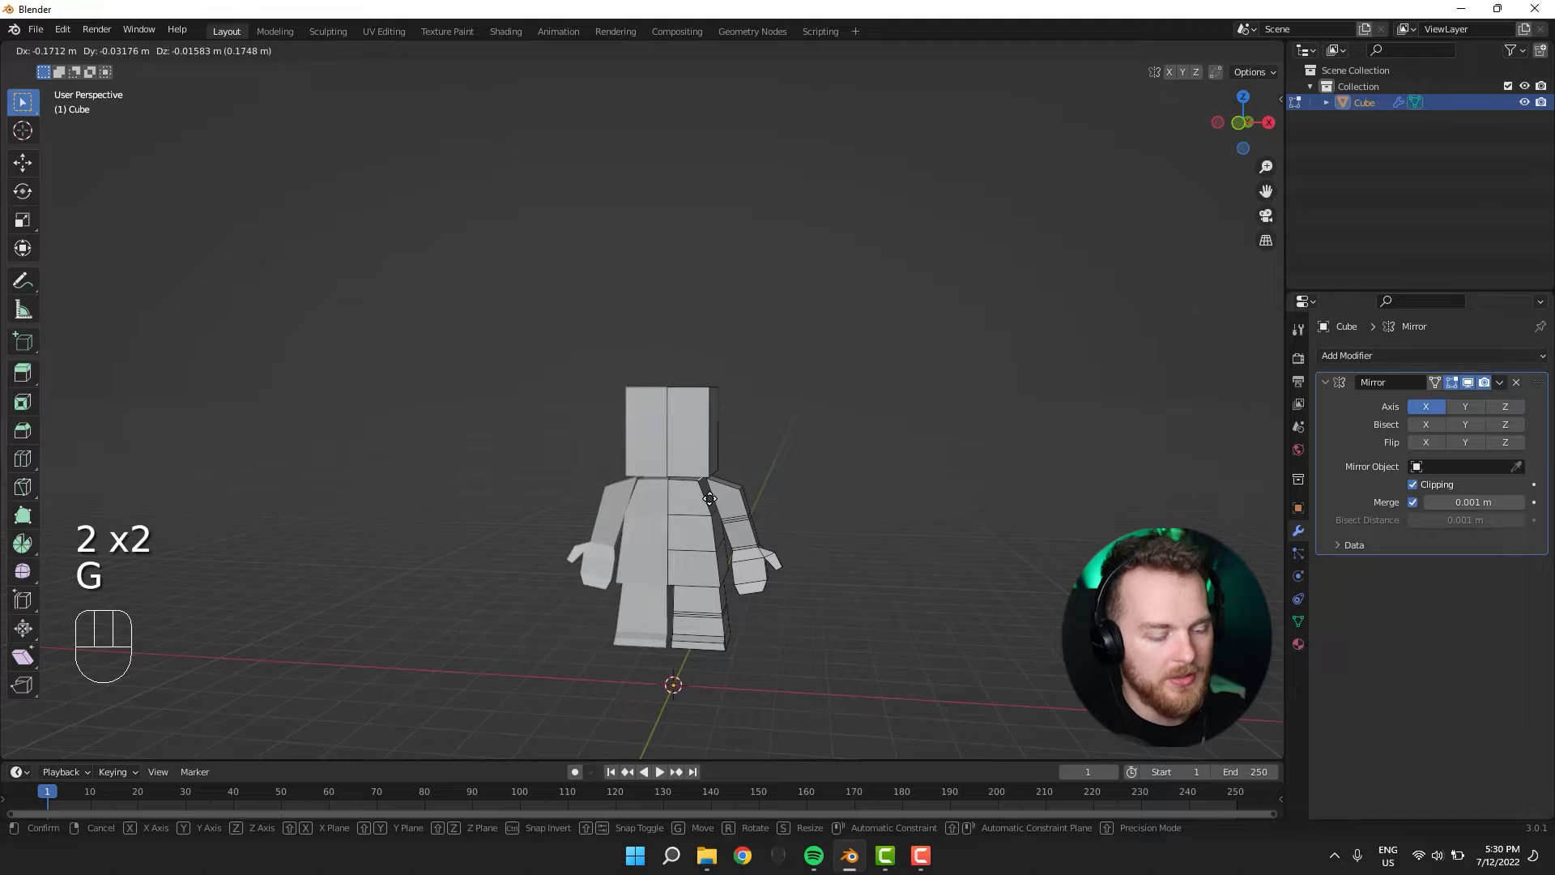
right_click(709, 498)
key(o)
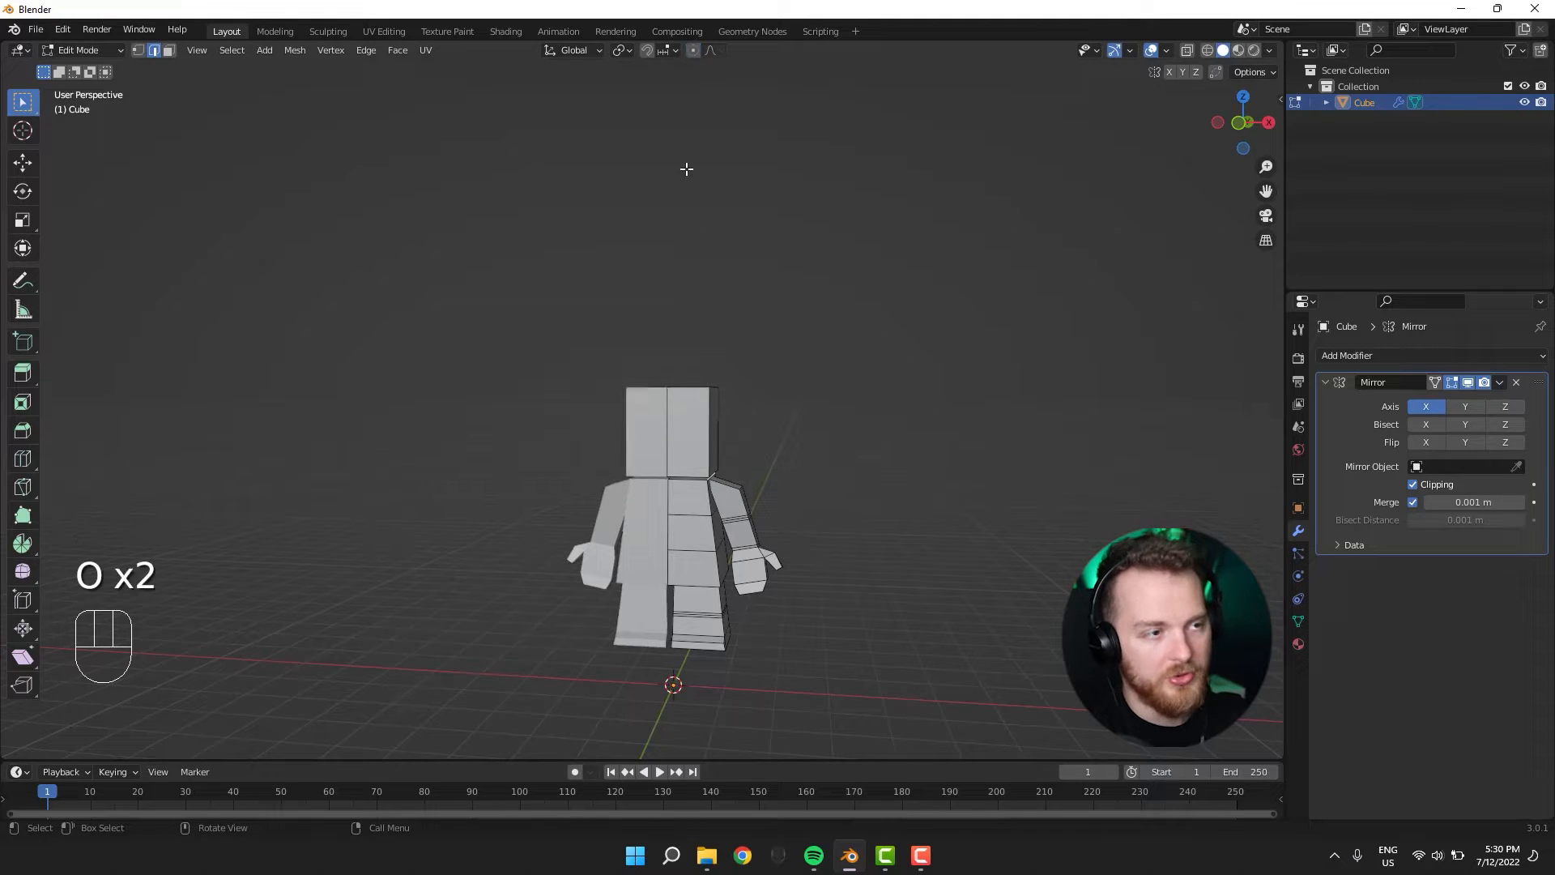
click(711, 51)
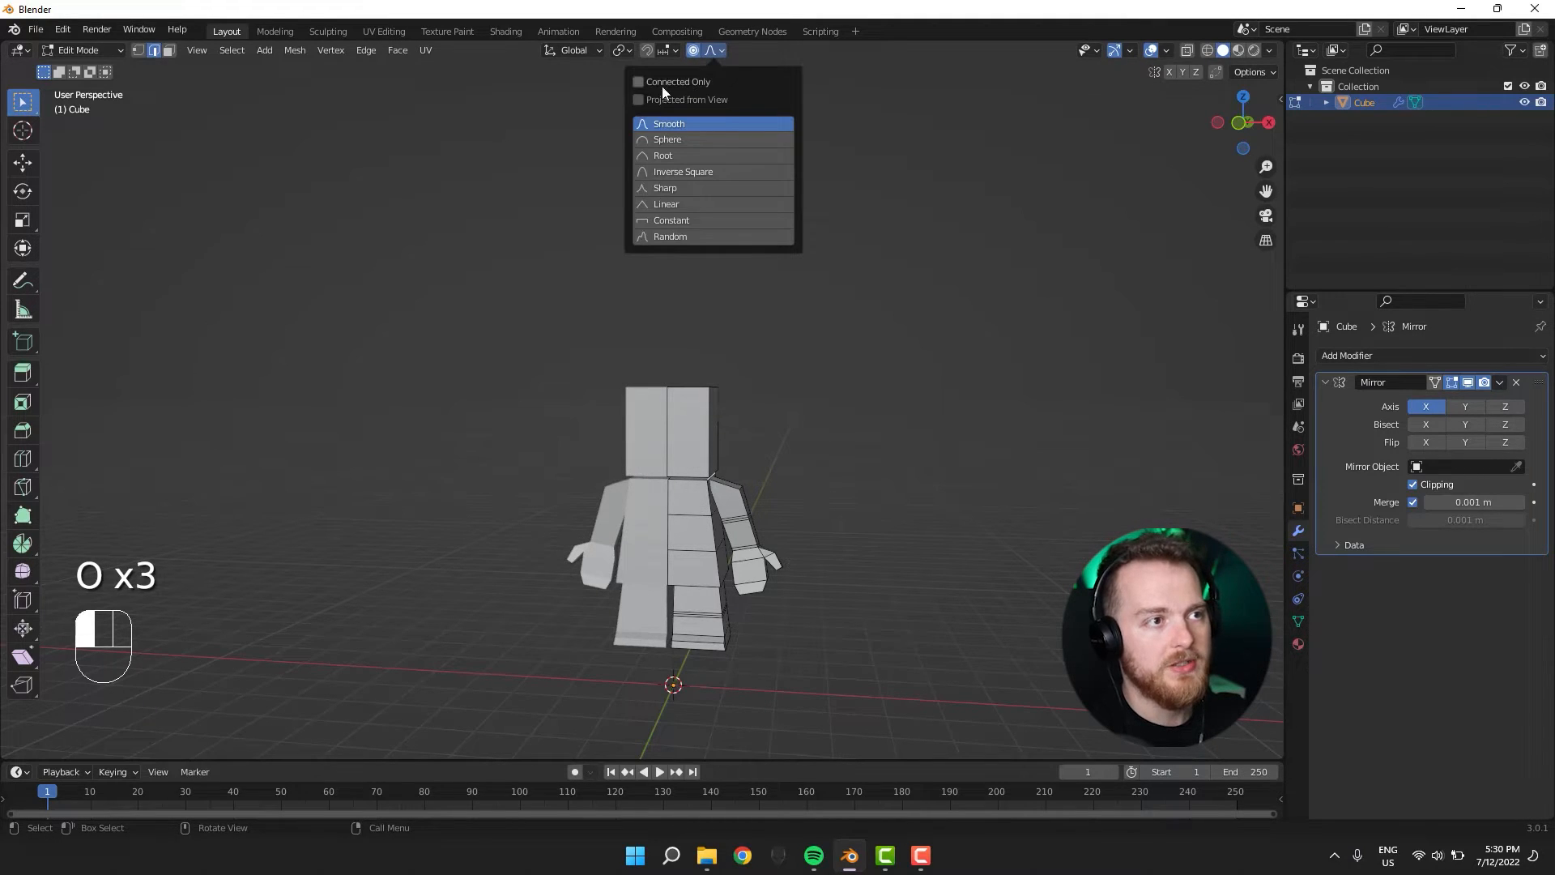
key(g)
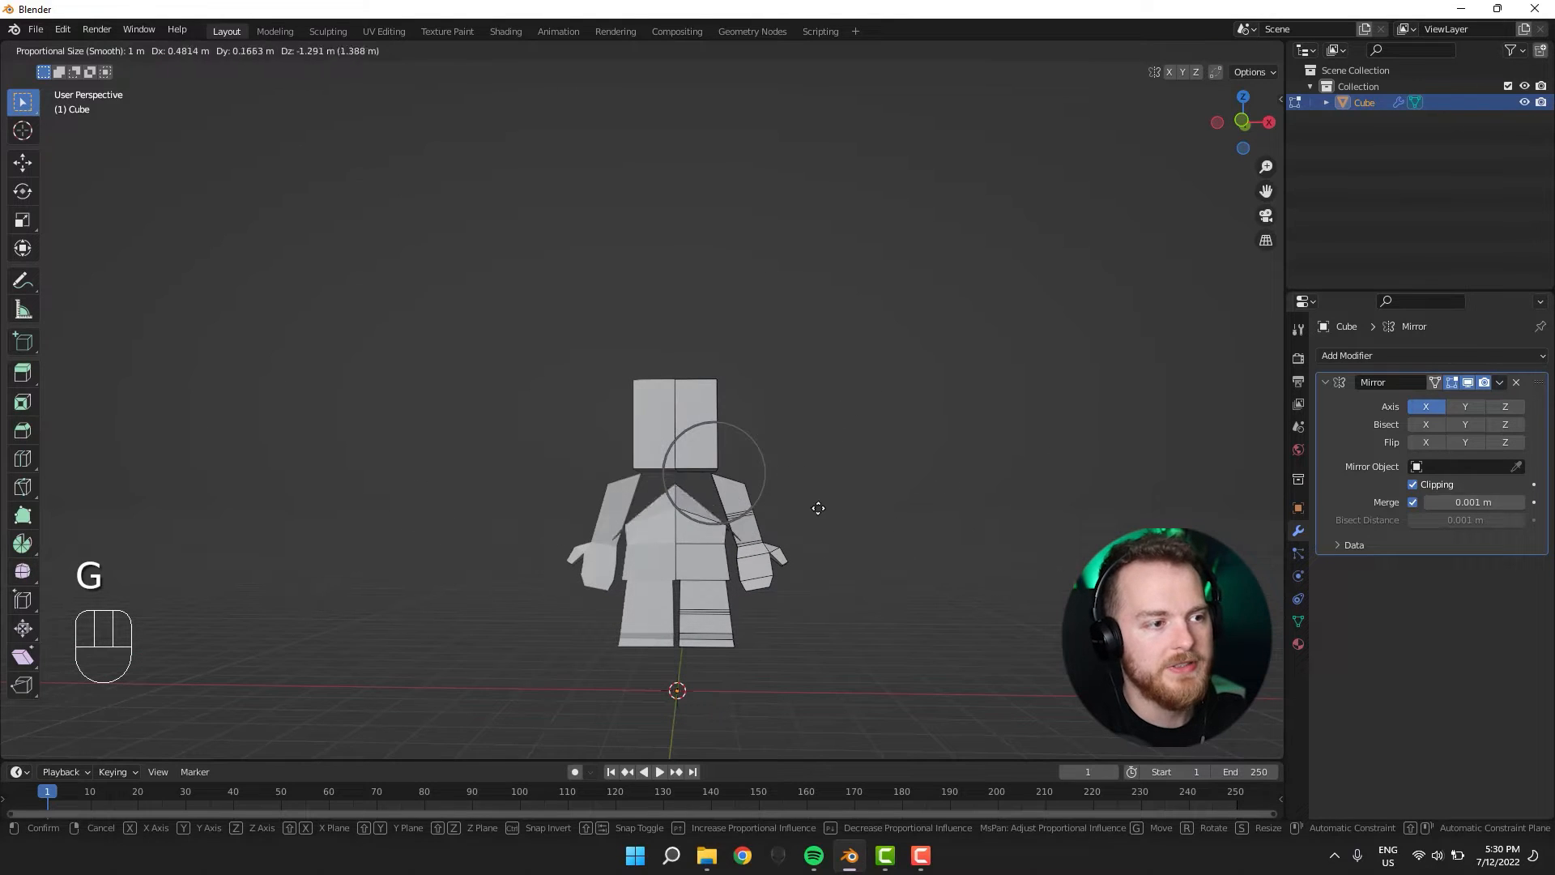
right_click(875, 559)
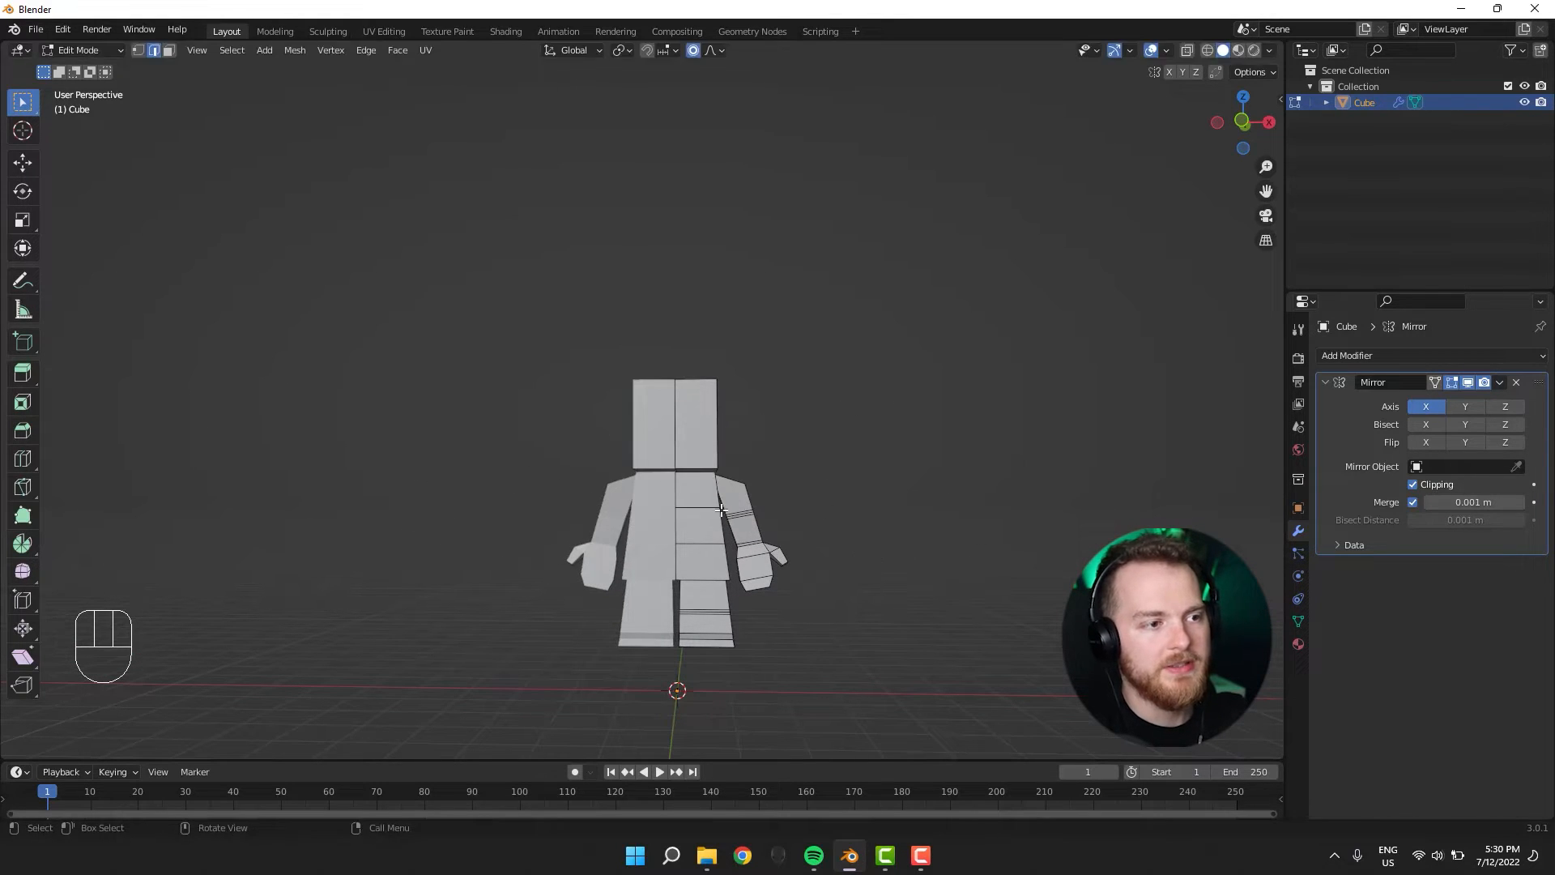
middle_drag(757, 527, 662, 320)
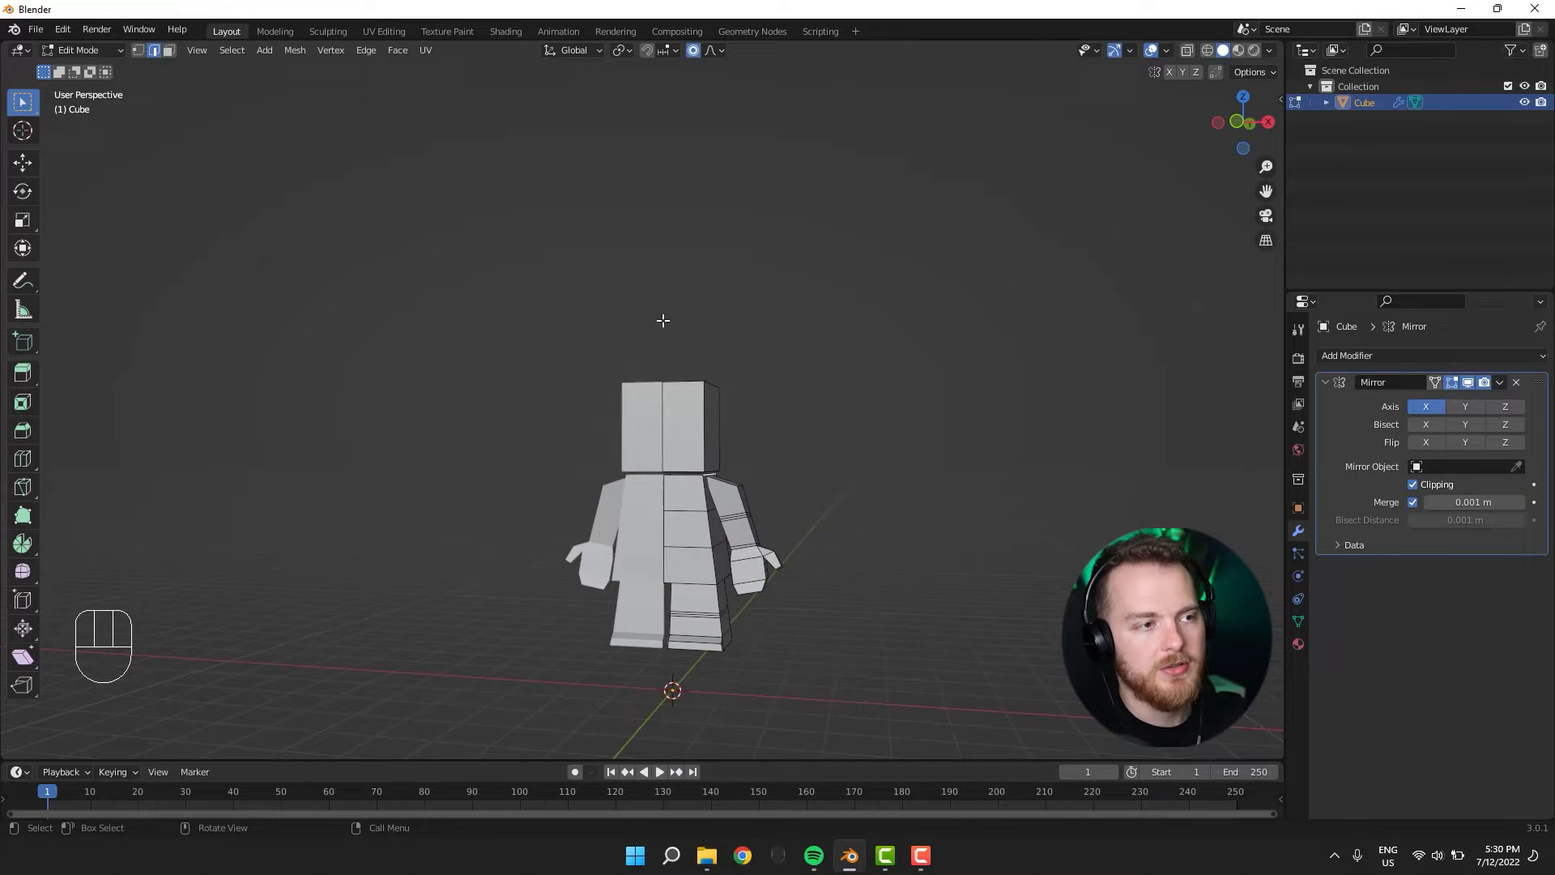
click(711, 50)
click(704, 100)
key(g)
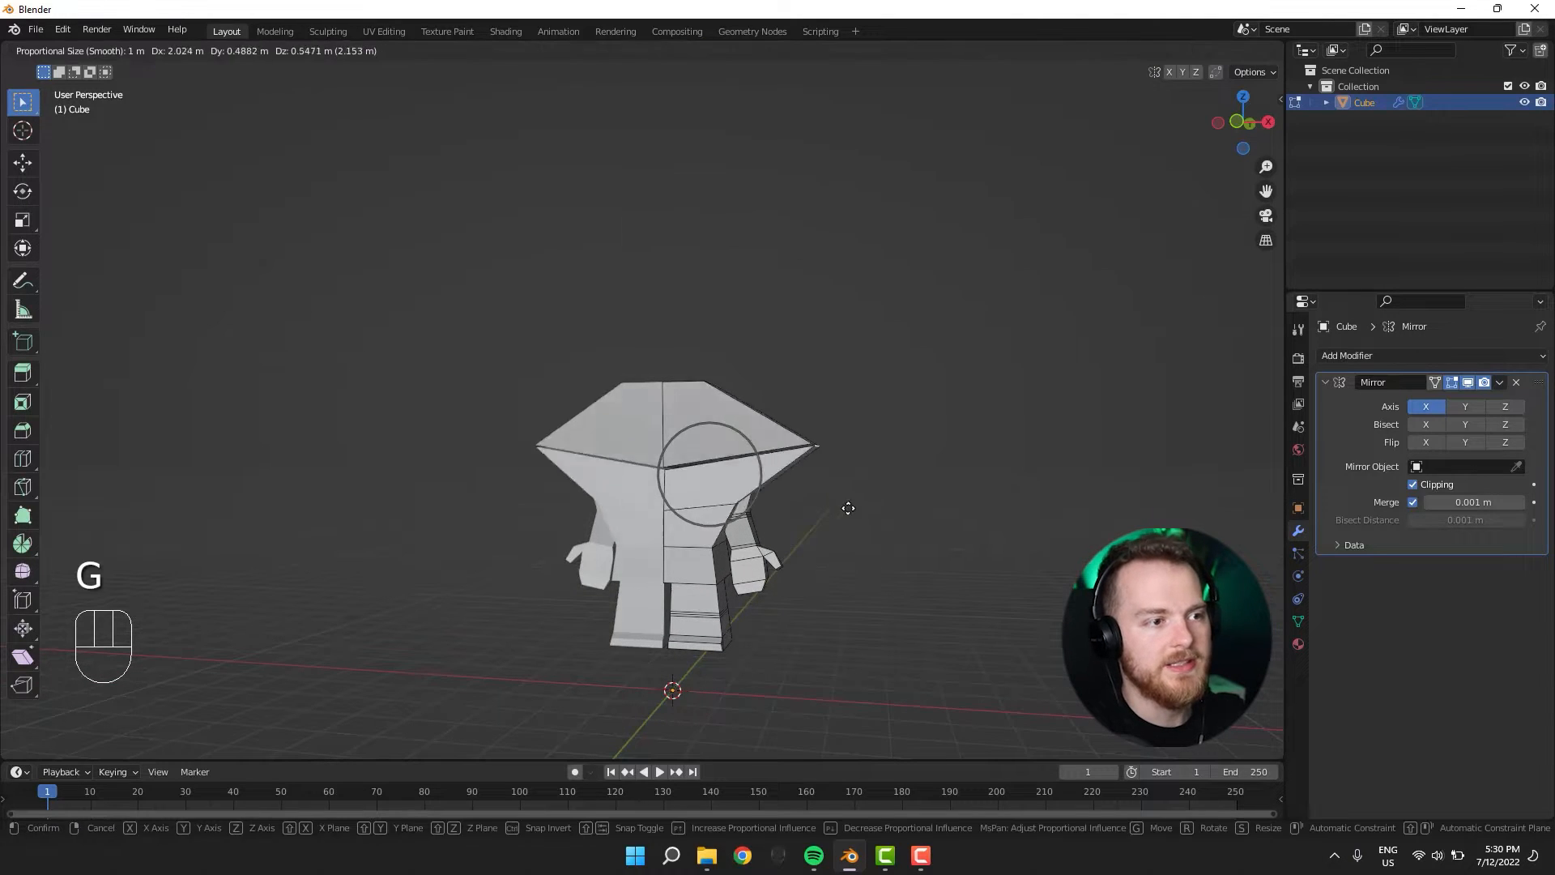
scroll(674, 460, down, 11)
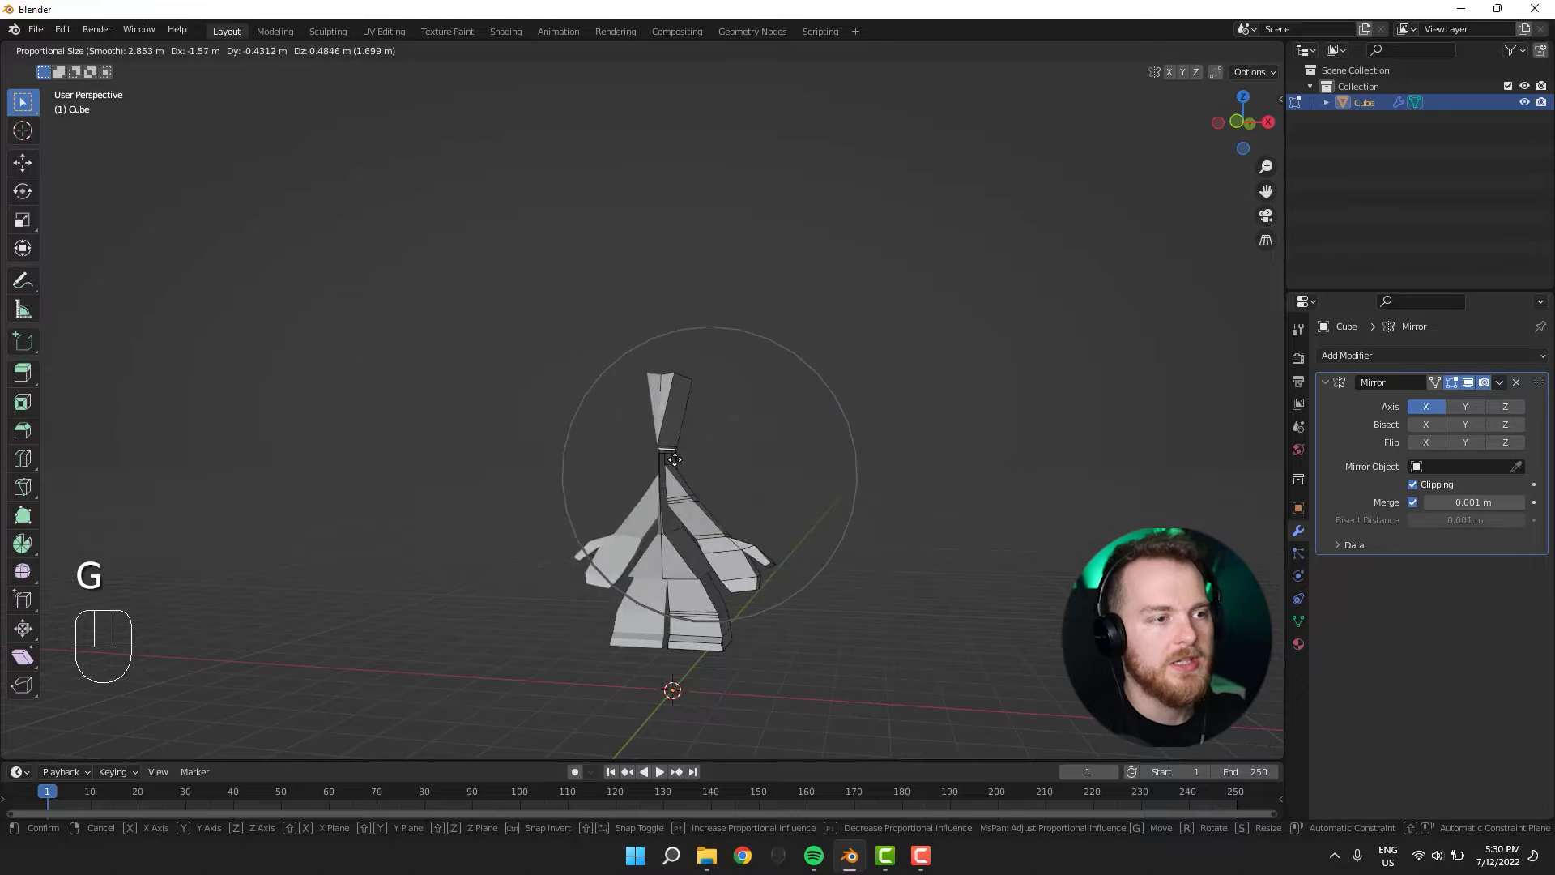
right_click(933, 387)
Move the torso's top side edge inward with Smooth proportional editing at a size of about 1.46 m to narrow the shoulders.
click(711, 51)
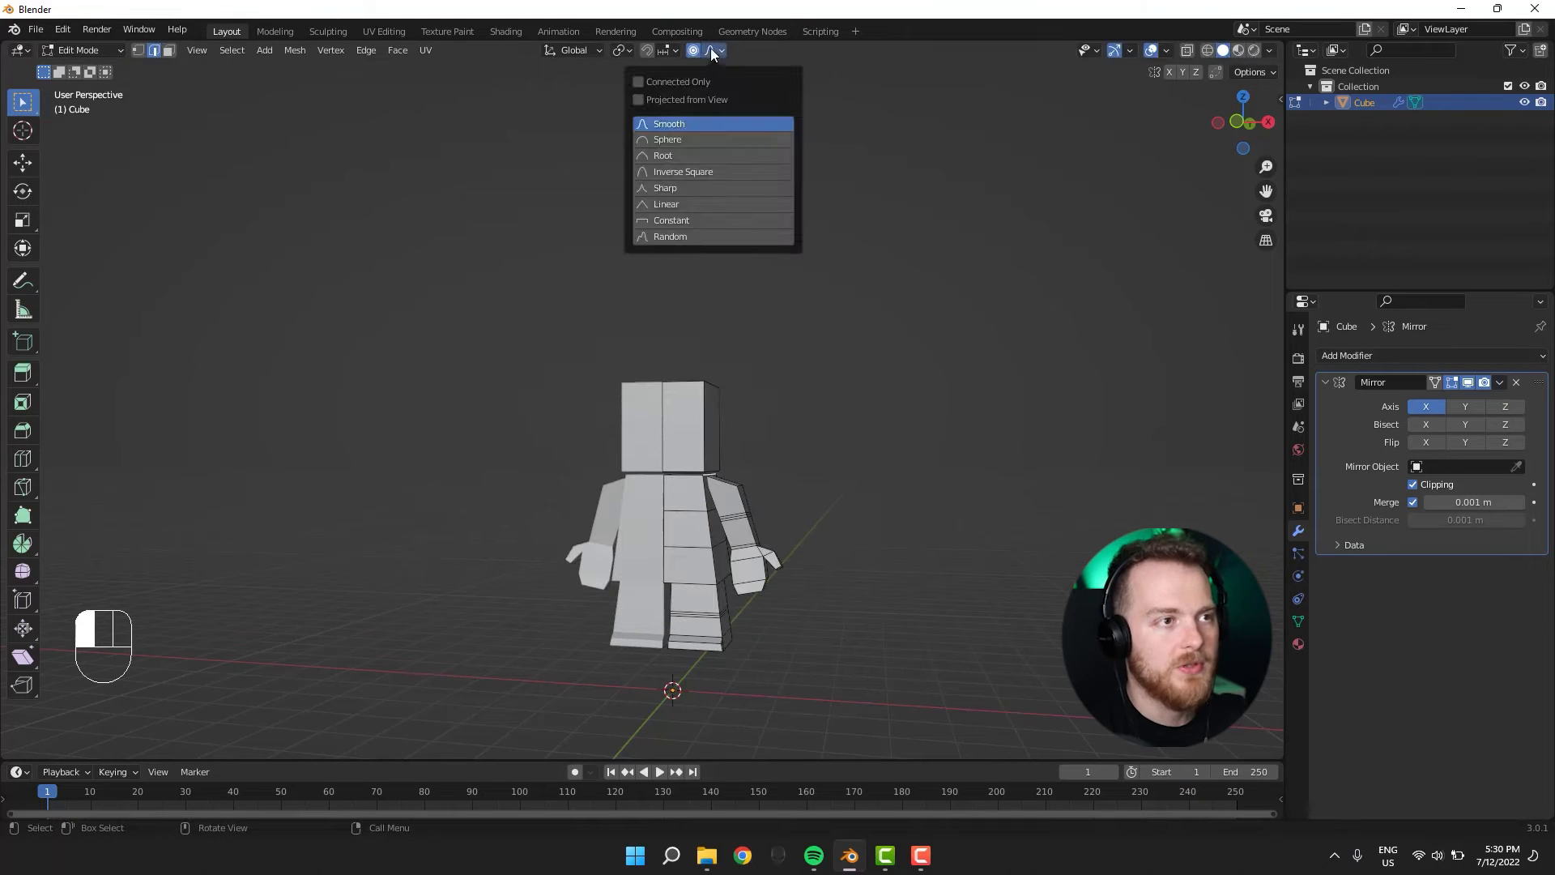
click(705, 156)
middle_drag(785, 508, 808, 503)
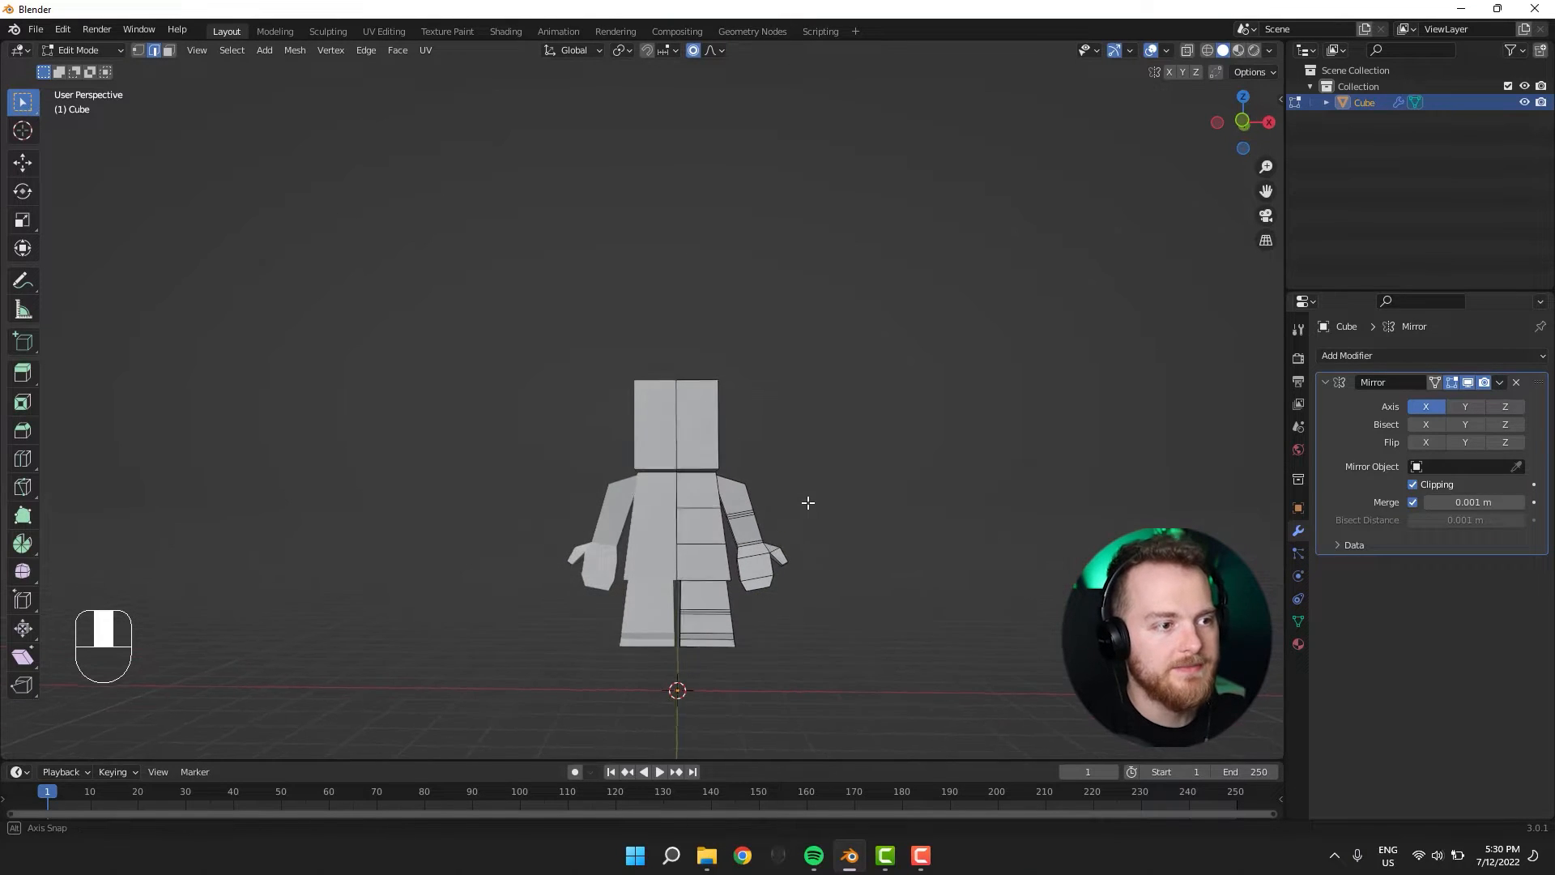
key(g)
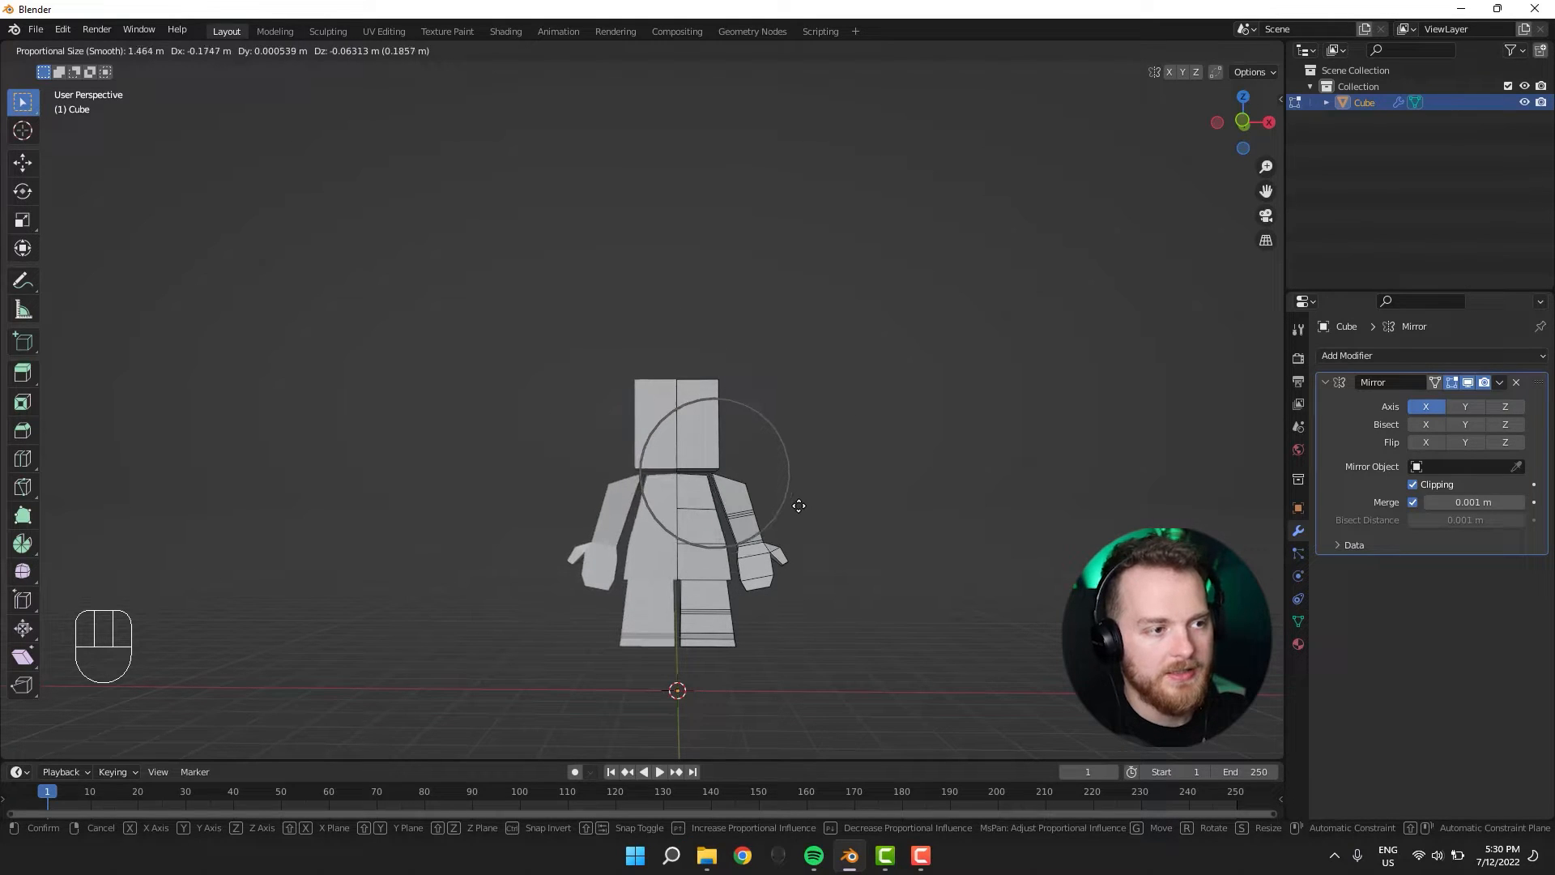
click(799, 504)
mouse_move(795, 501)
middle_down()
mouse_move(829, 479)
mouse_move(840, 504)
mouse_move(805, 527)
mouse_move(736, 513)
mouse_move(809, 512)
middle_up()
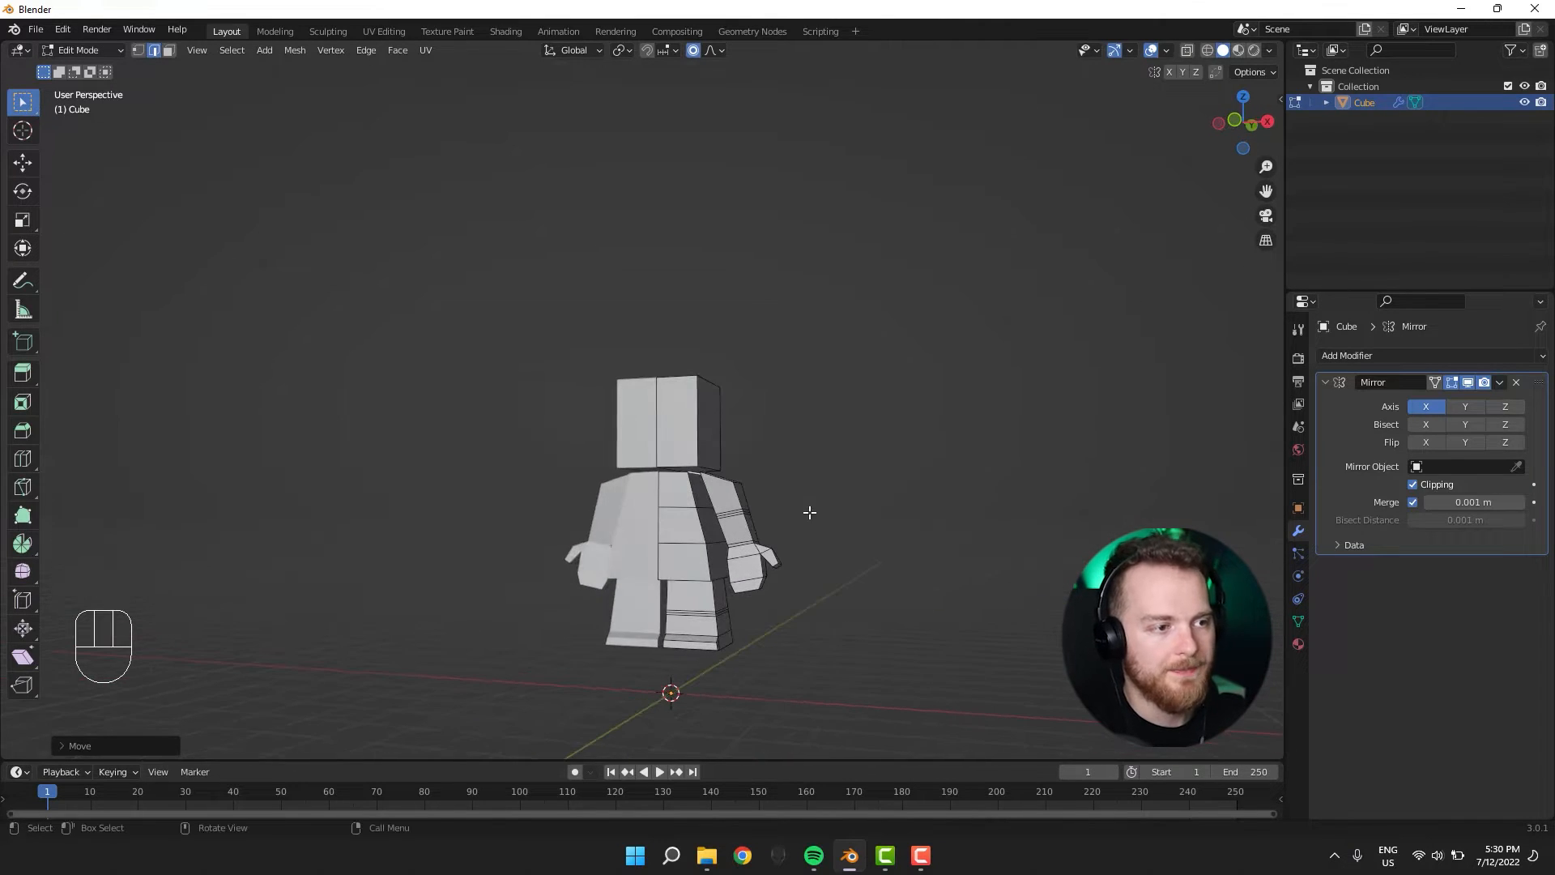
Turn off Proportional Editing and move the torso's two middle side edges inward to straighten its taper.
click(712, 545)
middle_drag(712, 545, 655, 663)
scroll(727, 600, up, 3)
key(g)
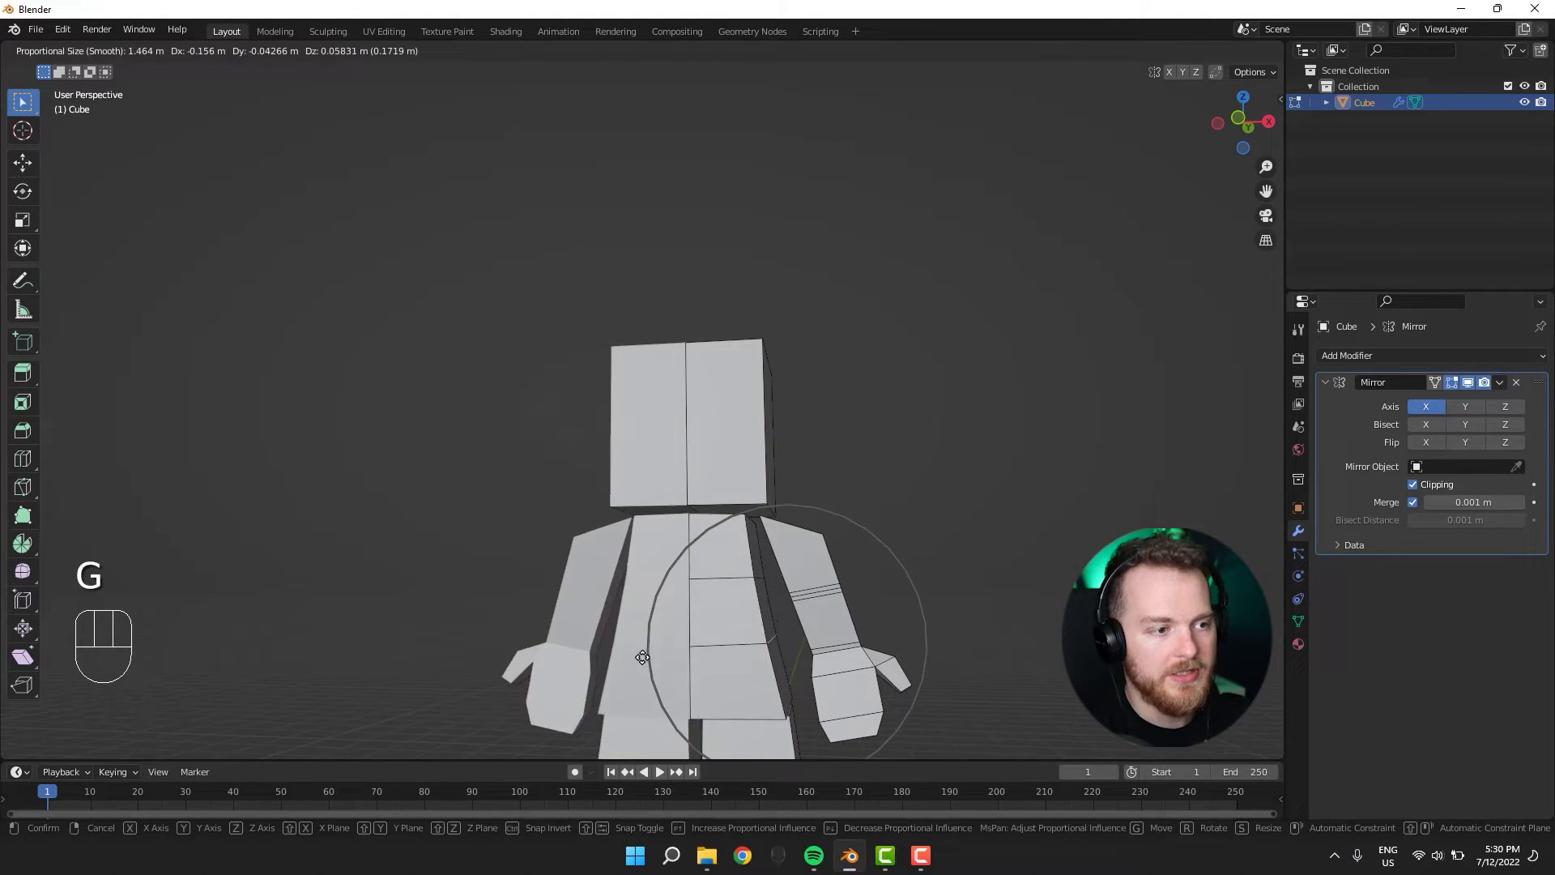
click(713, 555)
key(g)
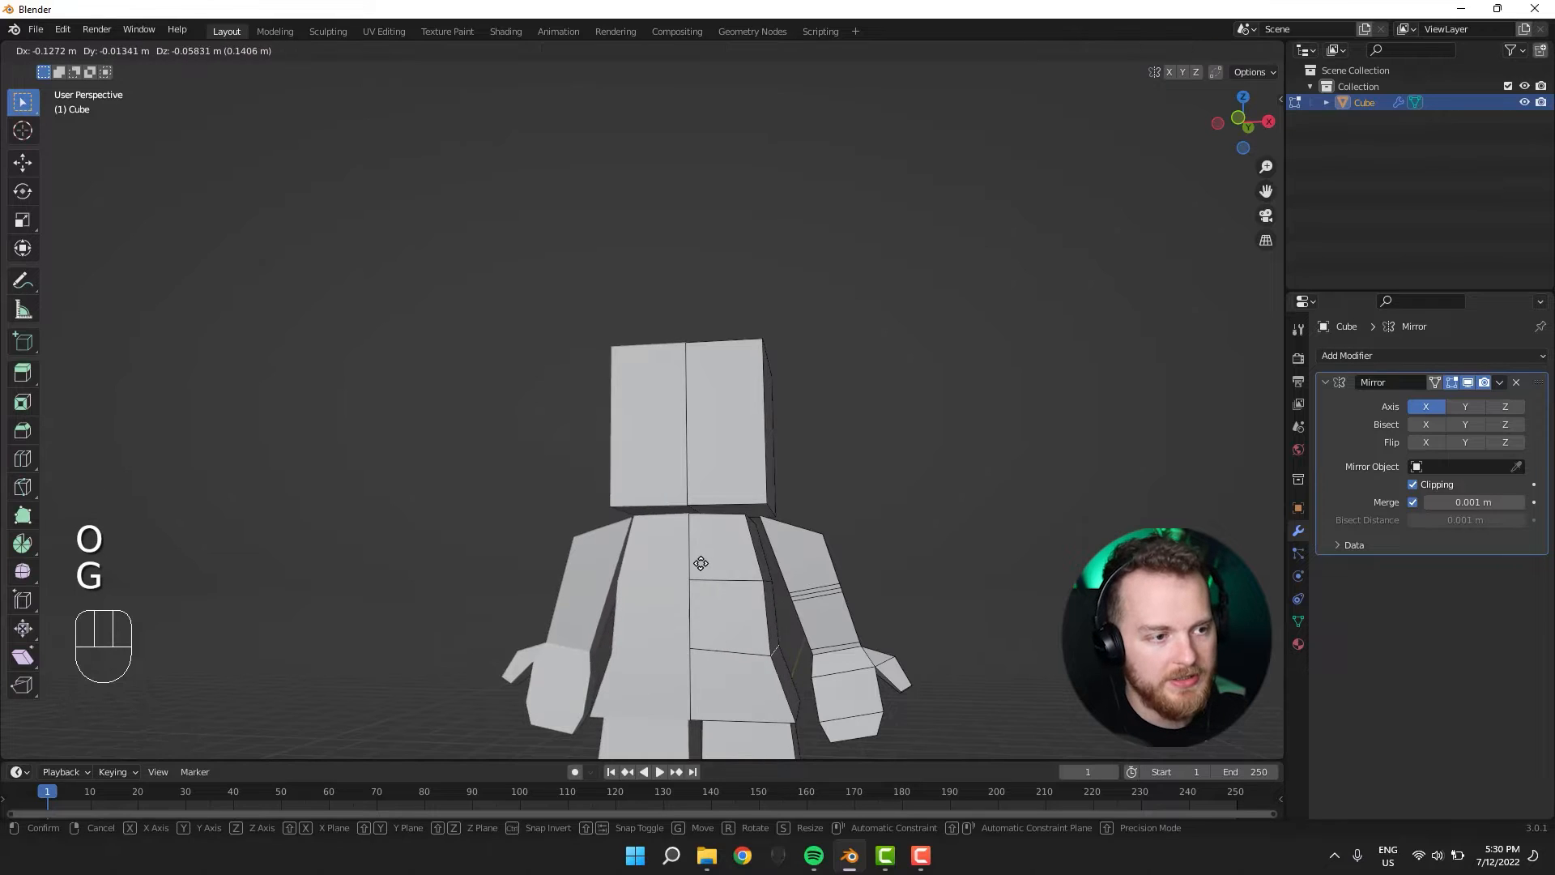
key(g)
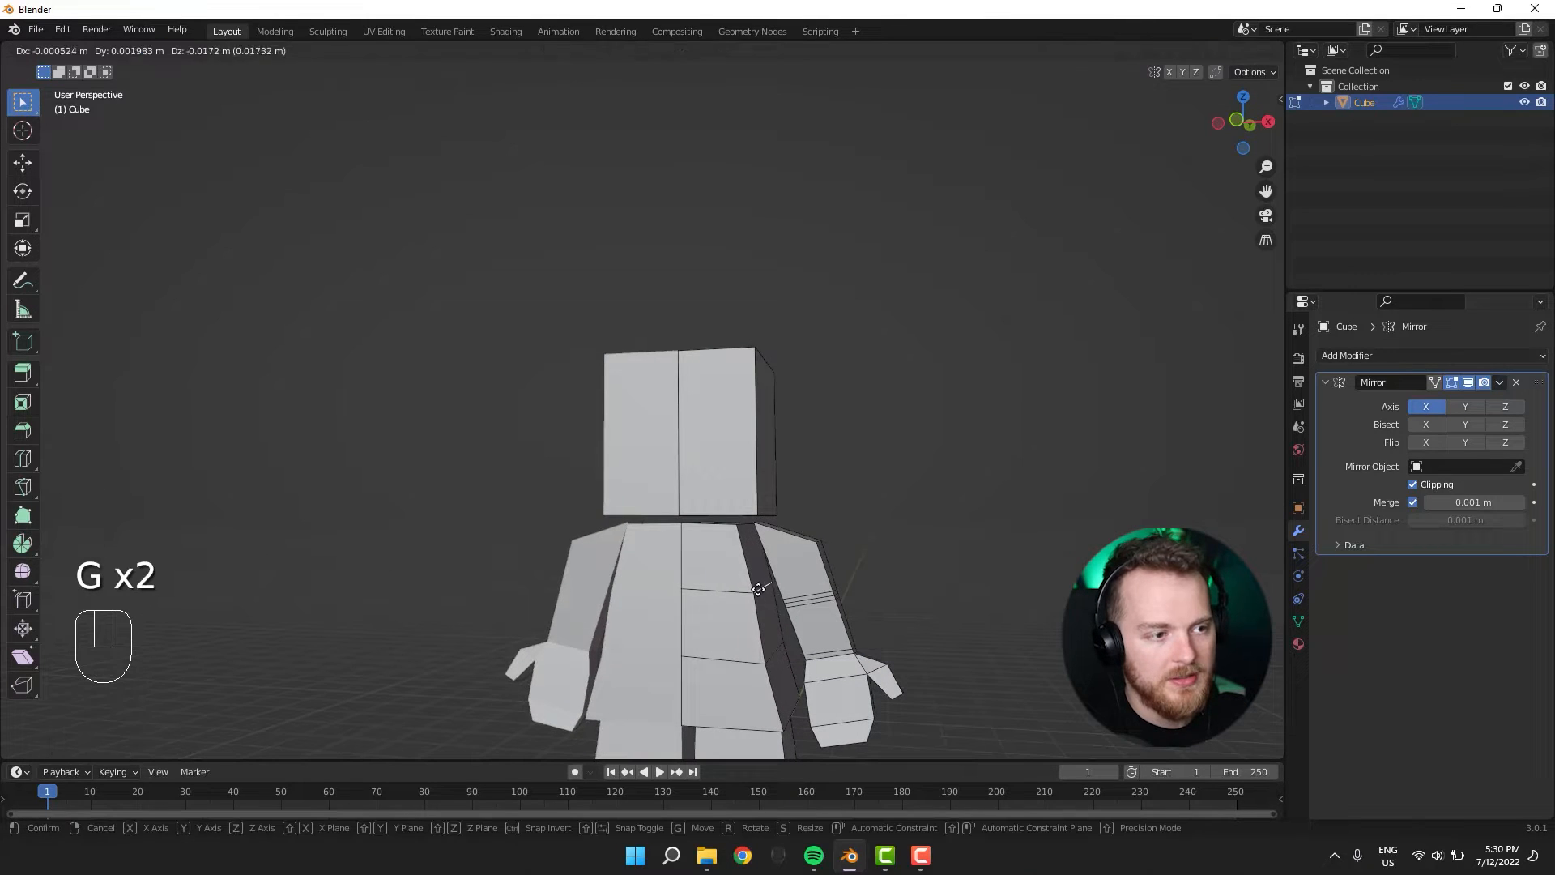
click(751, 589)
Select the whole arm, then move and slightly rotate it to line up with the tapered torso.
middle_drag(751, 589, 808, 584)
key(l)
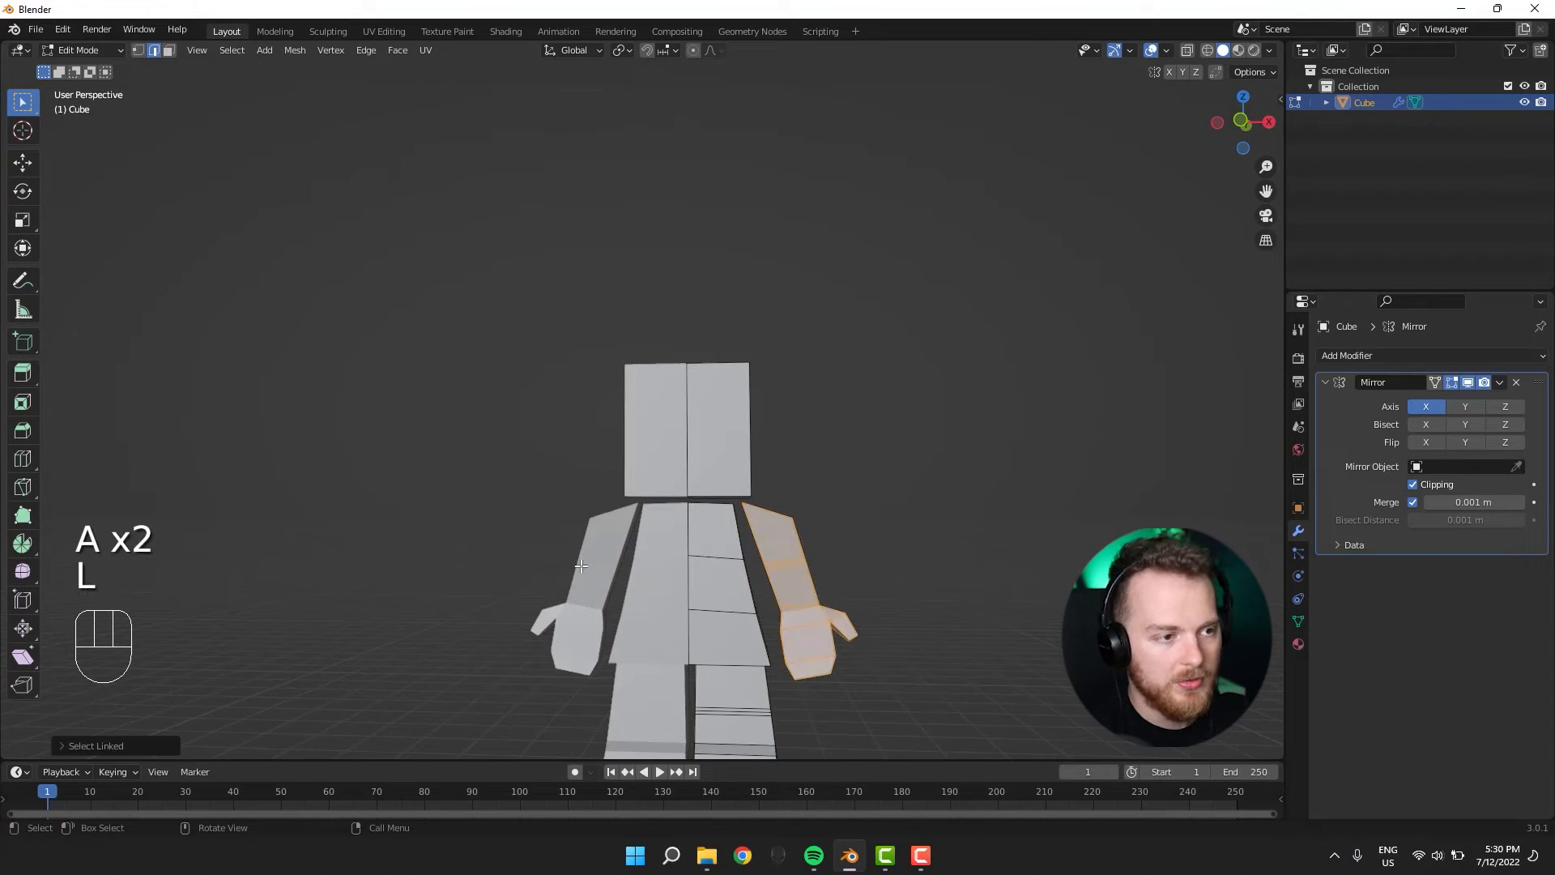
key(g)
key(r)
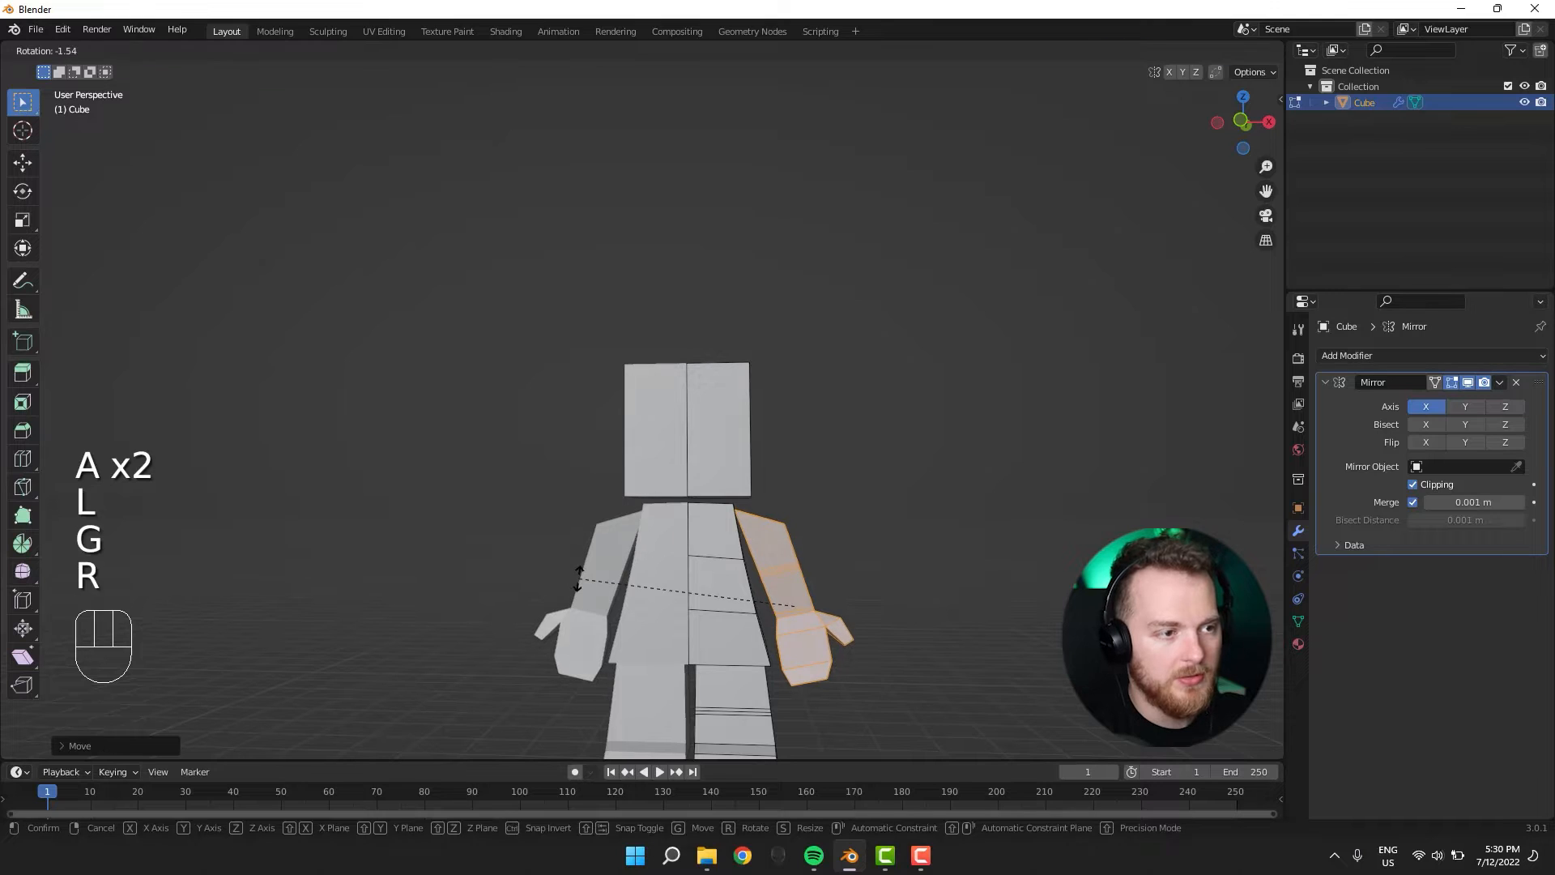
key(g)
click(586, 576)
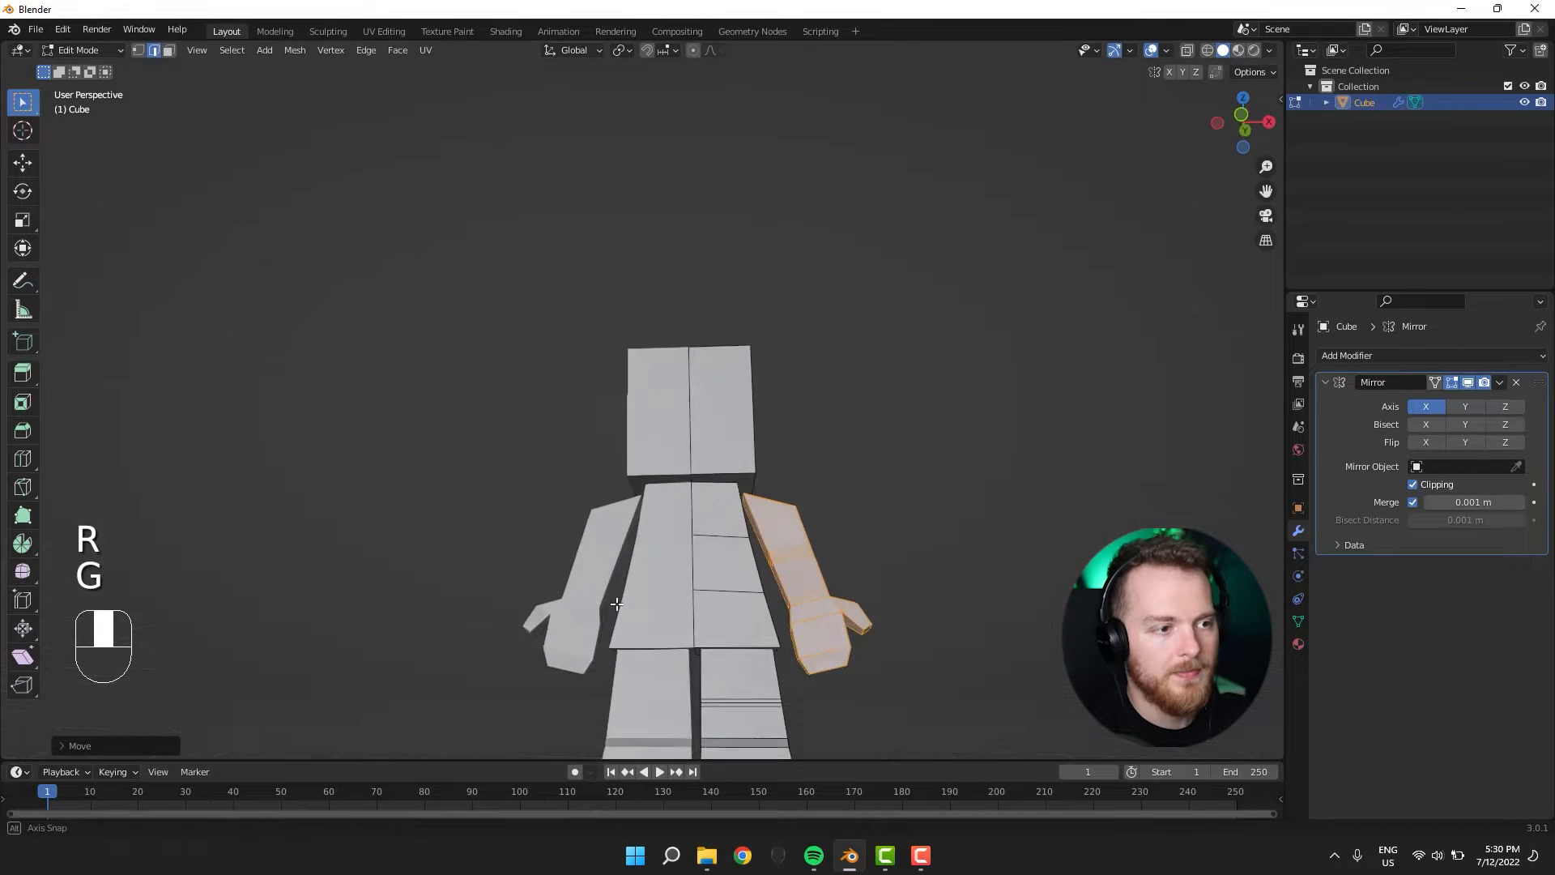
Try to scale the whole arm down slightly and move it closer to the torso.
scroll(586, 577, down, 3)
middle_drag(586, 577, 609, 602)
middle_drag(441, 549, 837, 606)
key(a)
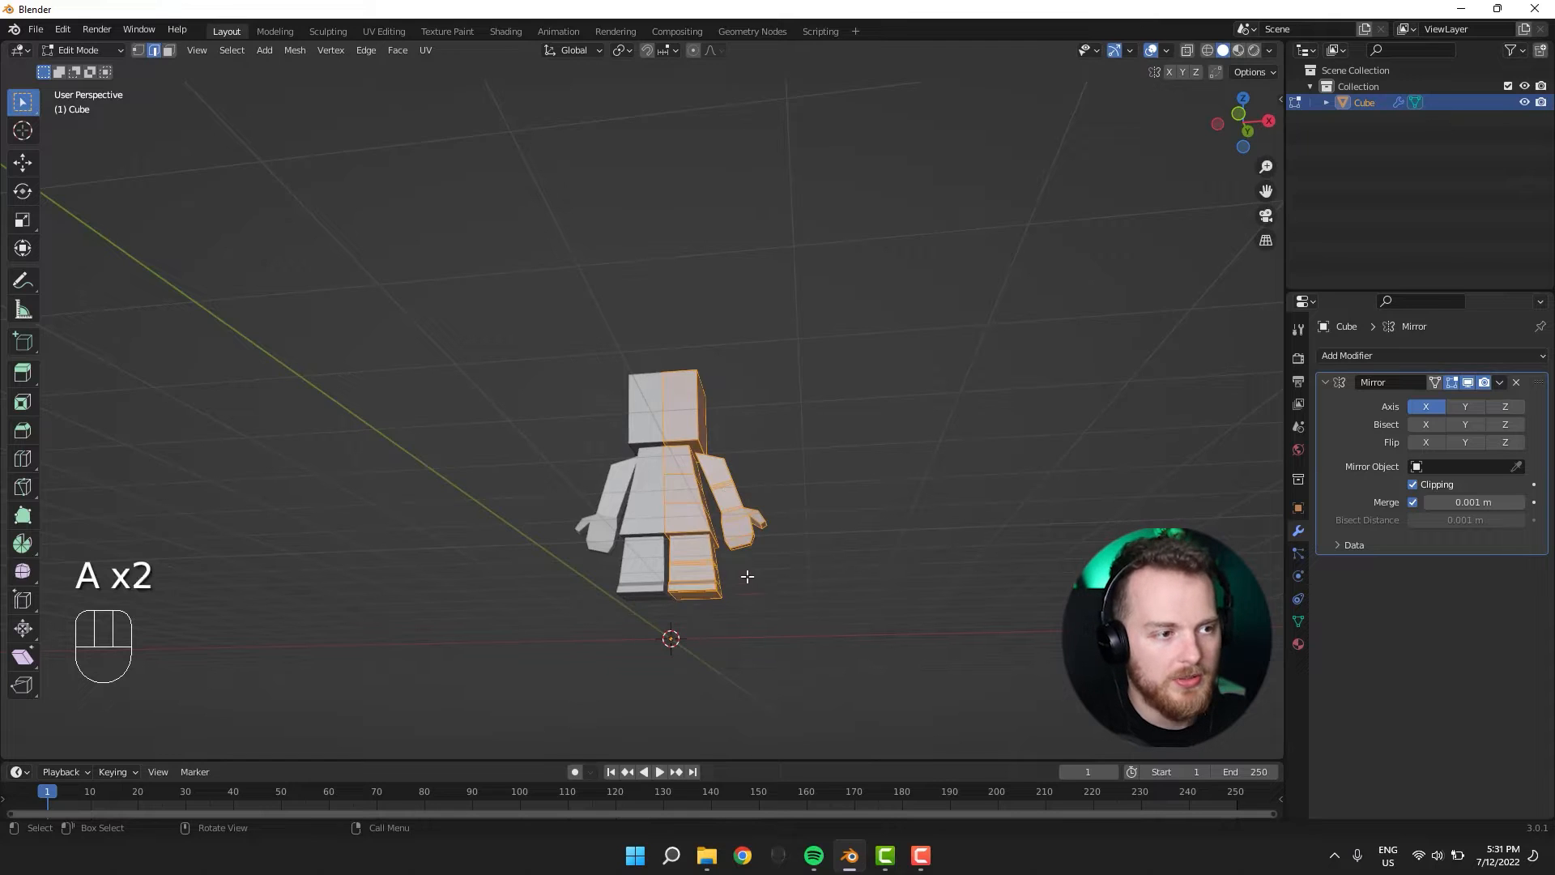
key(a)
key(l)
middle_drag(615, 588, 656, 603)
middle_drag(513, 633, 506, 640)
key(s)
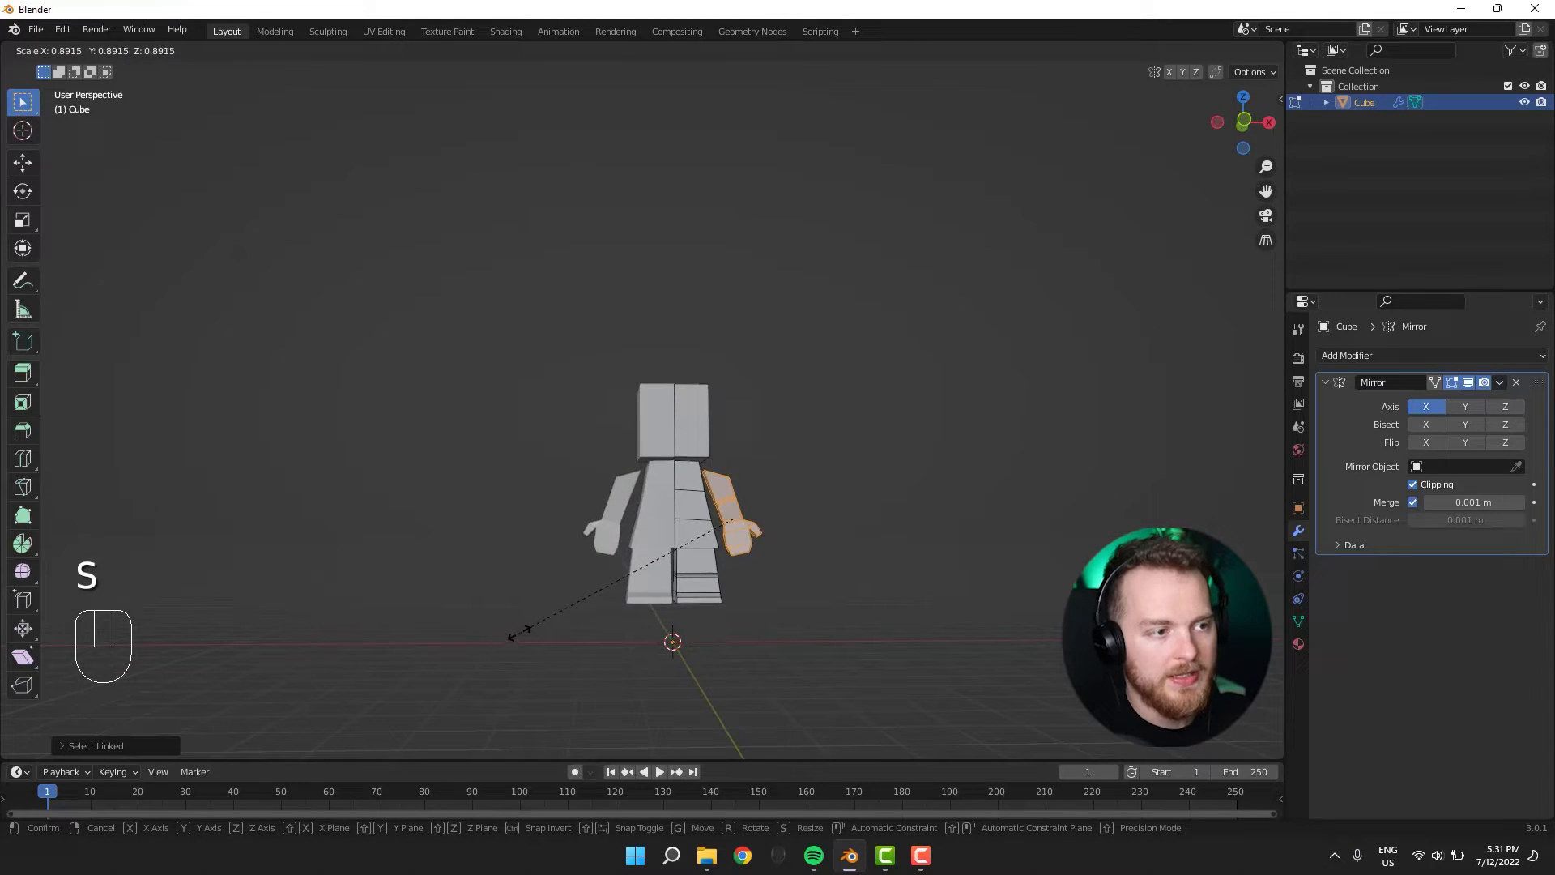
click(510, 636)
middle_drag(624, 635, 624, 637)
key(g)
click(621, 629)
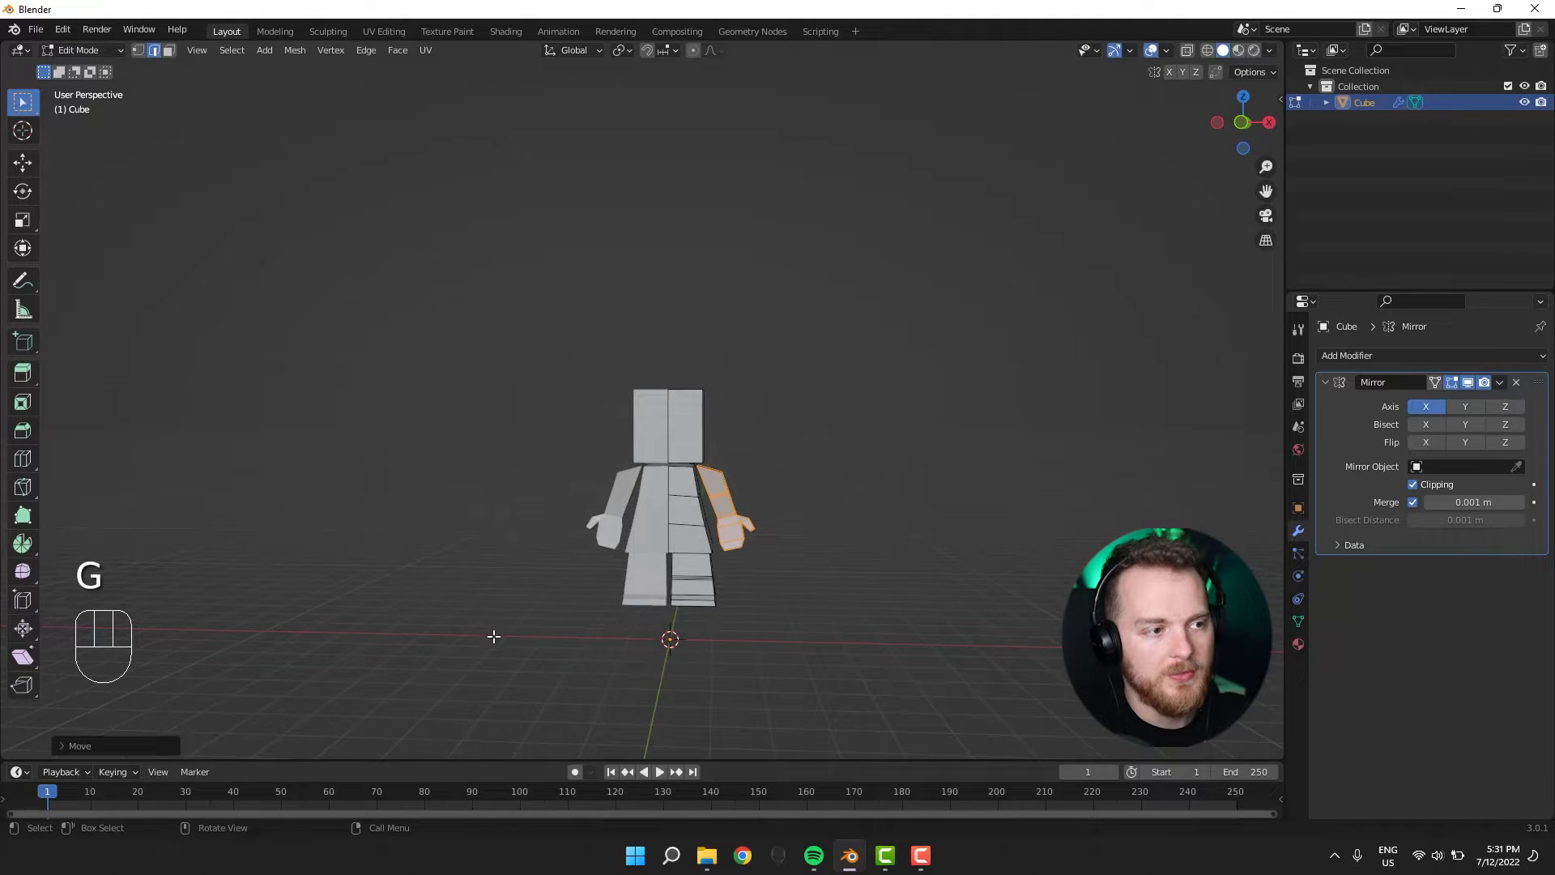
click(494, 635)
Undo the last move of the arm.
middle_drag(567, 585, 689, 608)
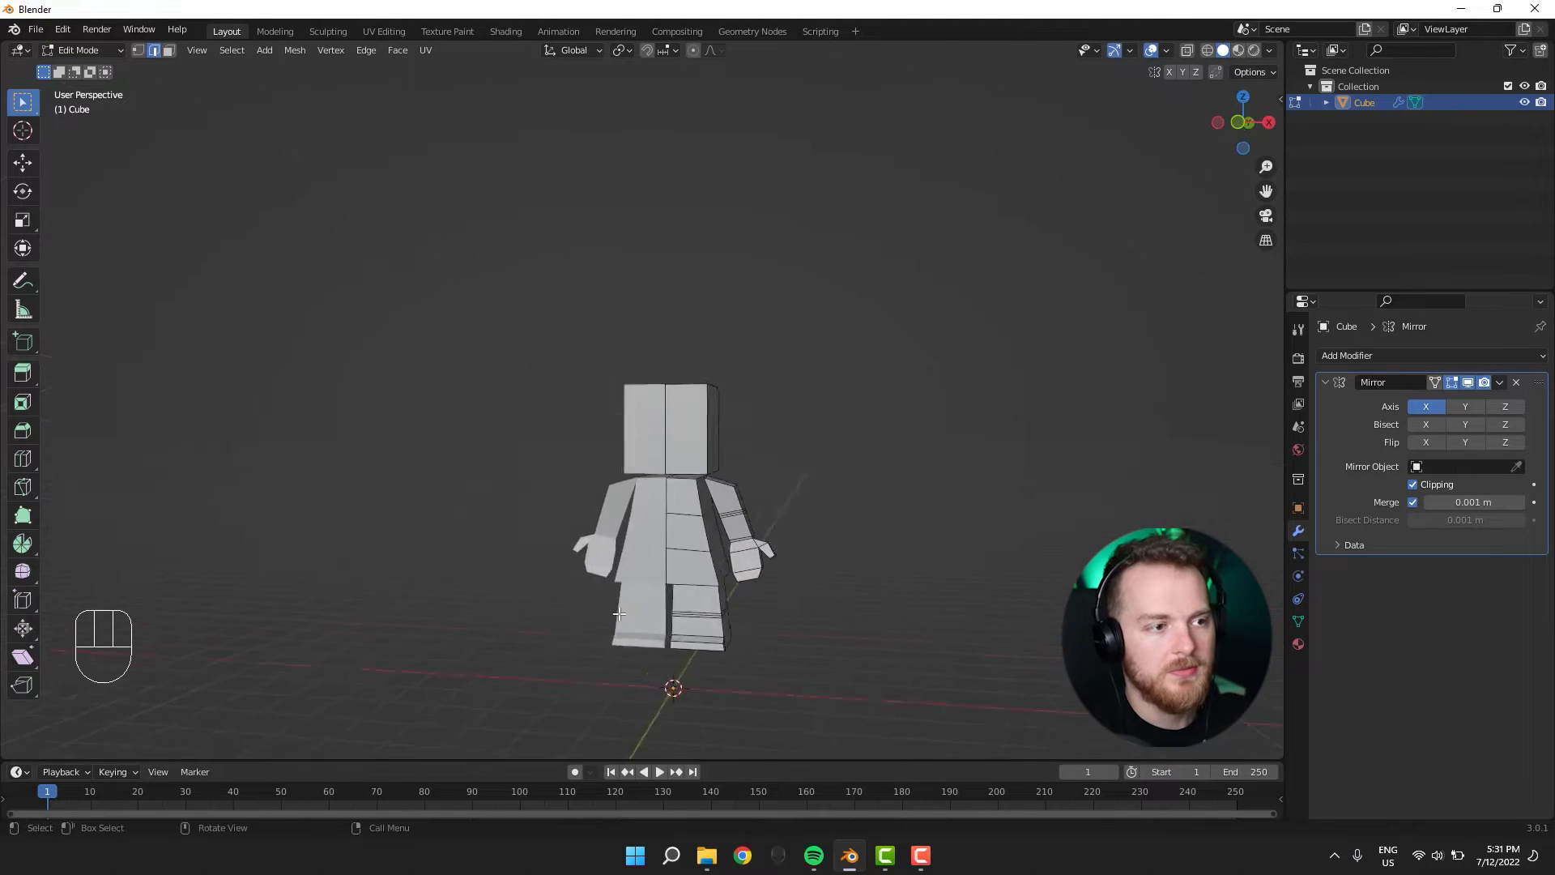
scroll(857, 616, up, 3)
key(ctrl+z)
key(ctrl+z)
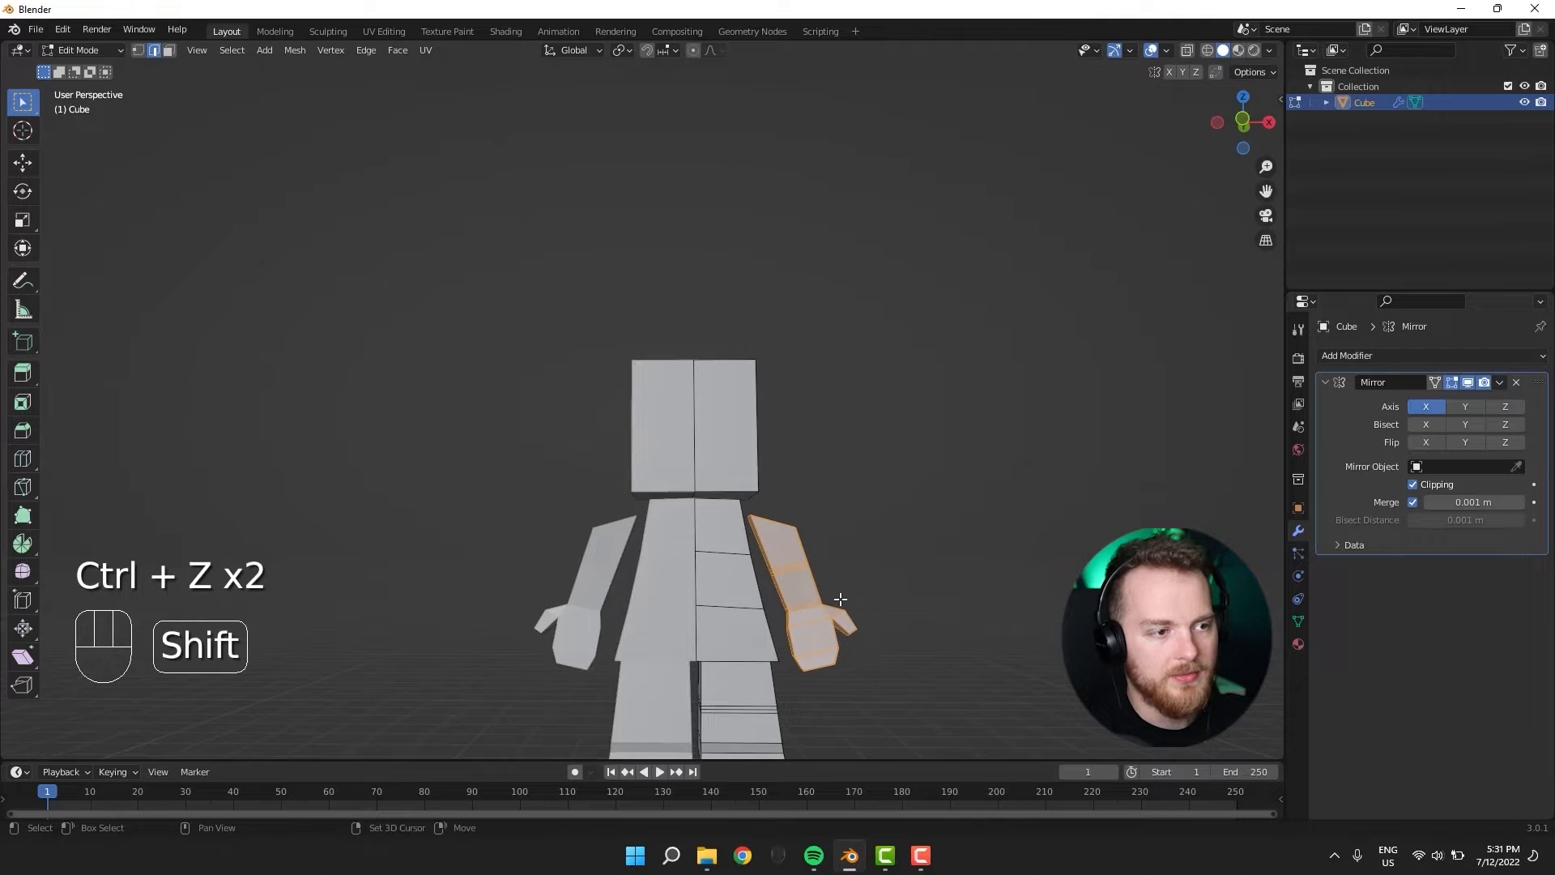
Scale the arm up by a factor of about 1.5 and move it outward, clear of the torso.
shift+middle_drag(857, 600, 750, 547)
key(s)
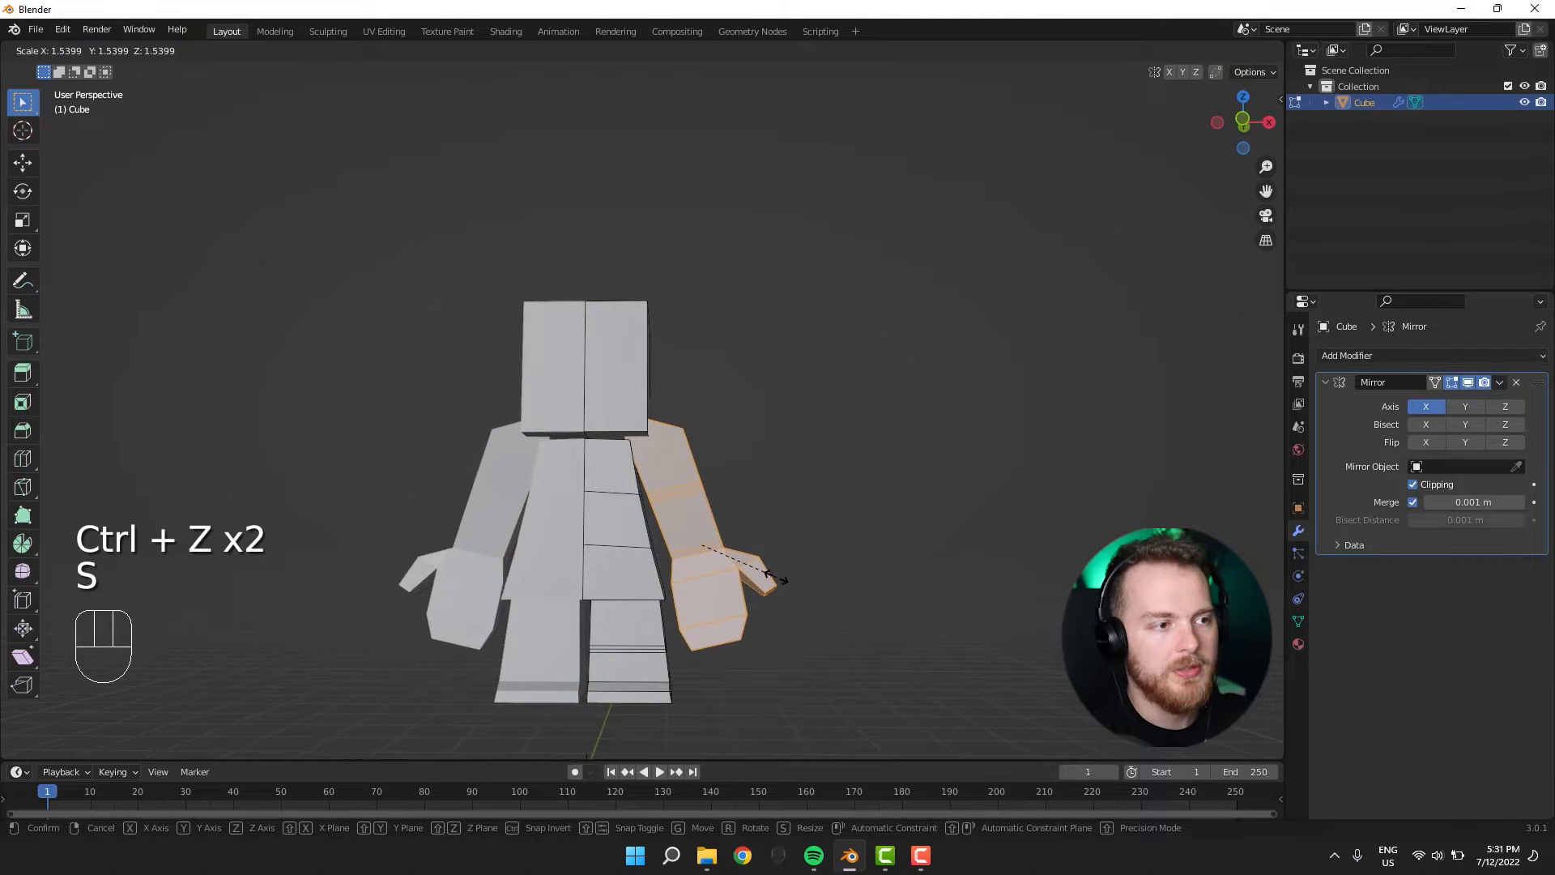
click(769, 569)
key(g)
click(862, 564)
Switch to wireframe view and move the arm's top shoulder edges downward to shorten the upper arm.
key(shift+z)
shift+middle_drag(689, 378, 683, 392)
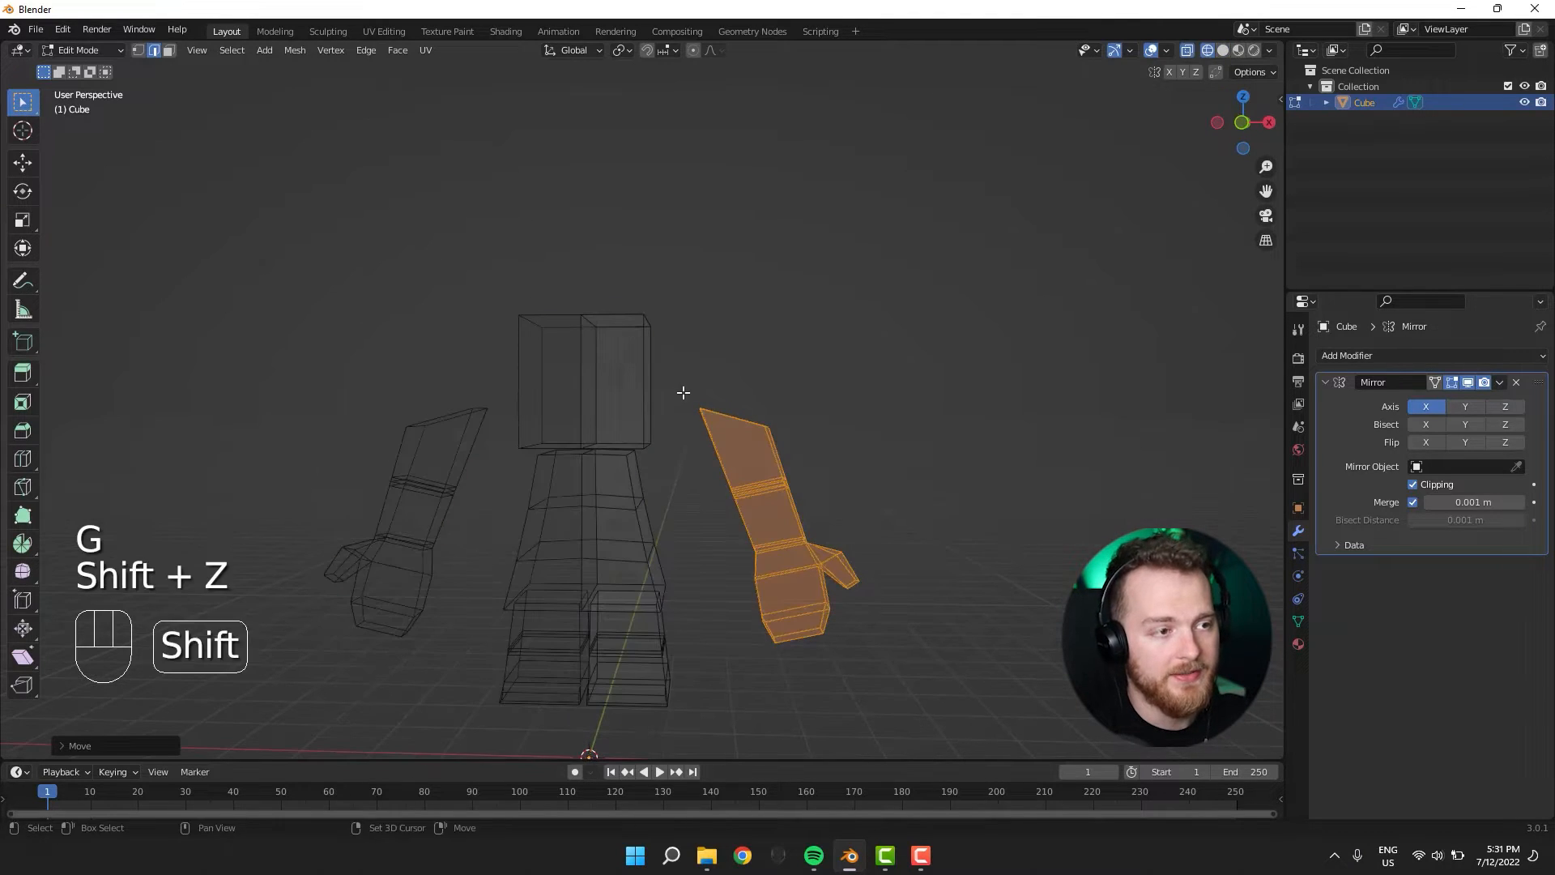
drag(802, 438, 802, 438)
key(g)
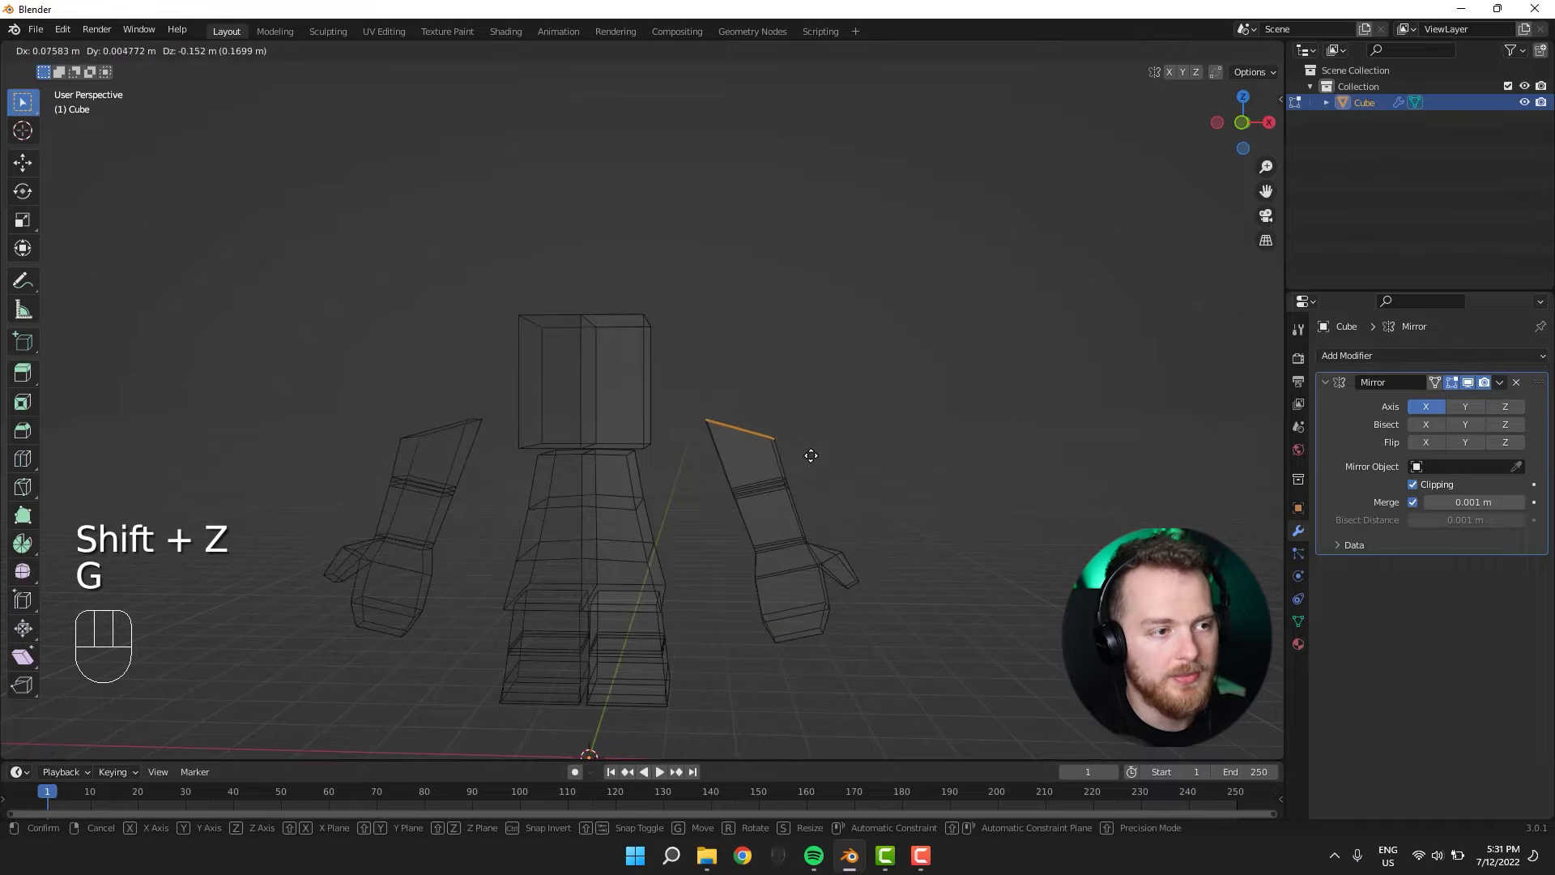
click(811, 471)
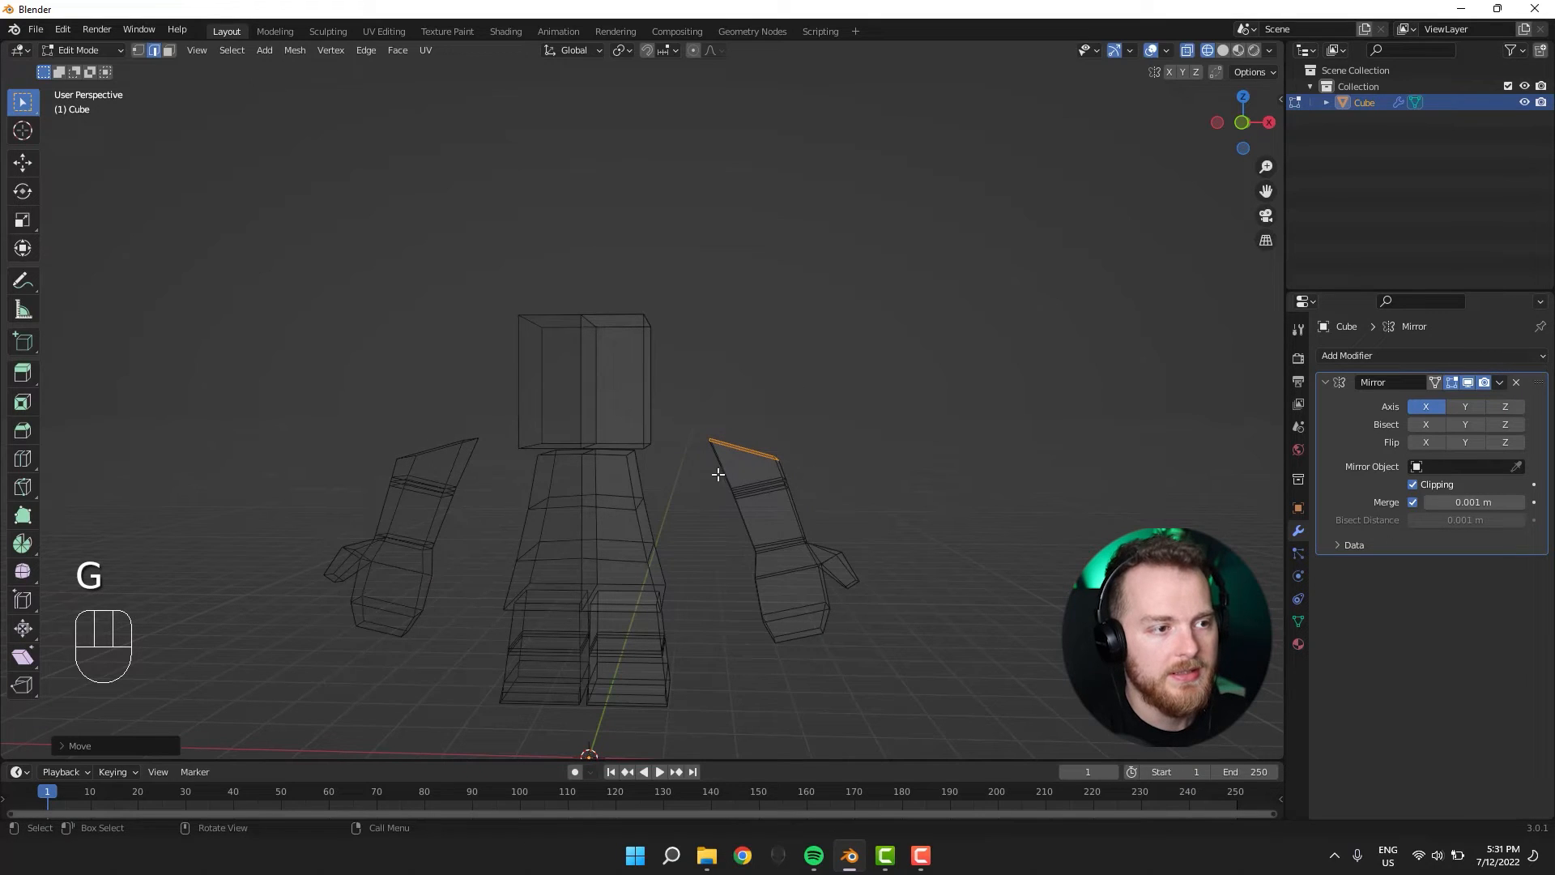
Move the arm's elbow edge loops about 0.28 m down the arm and return to solid shading.
alt+click(738, 486)
key(g)
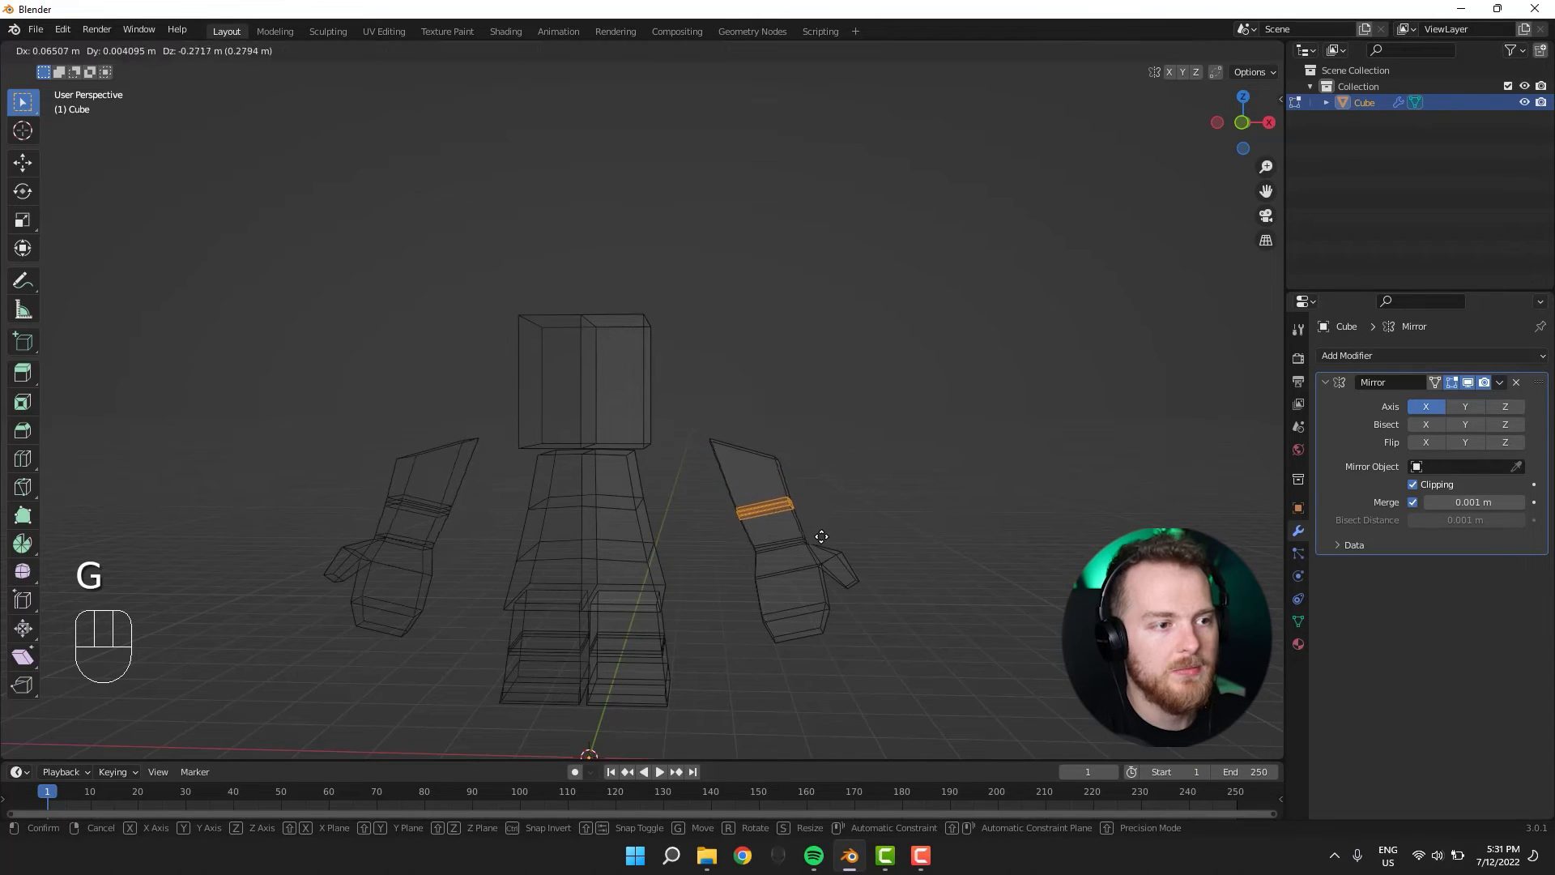
click(821, 536)
key(Tab)
key(Tab)
key(shift+z)
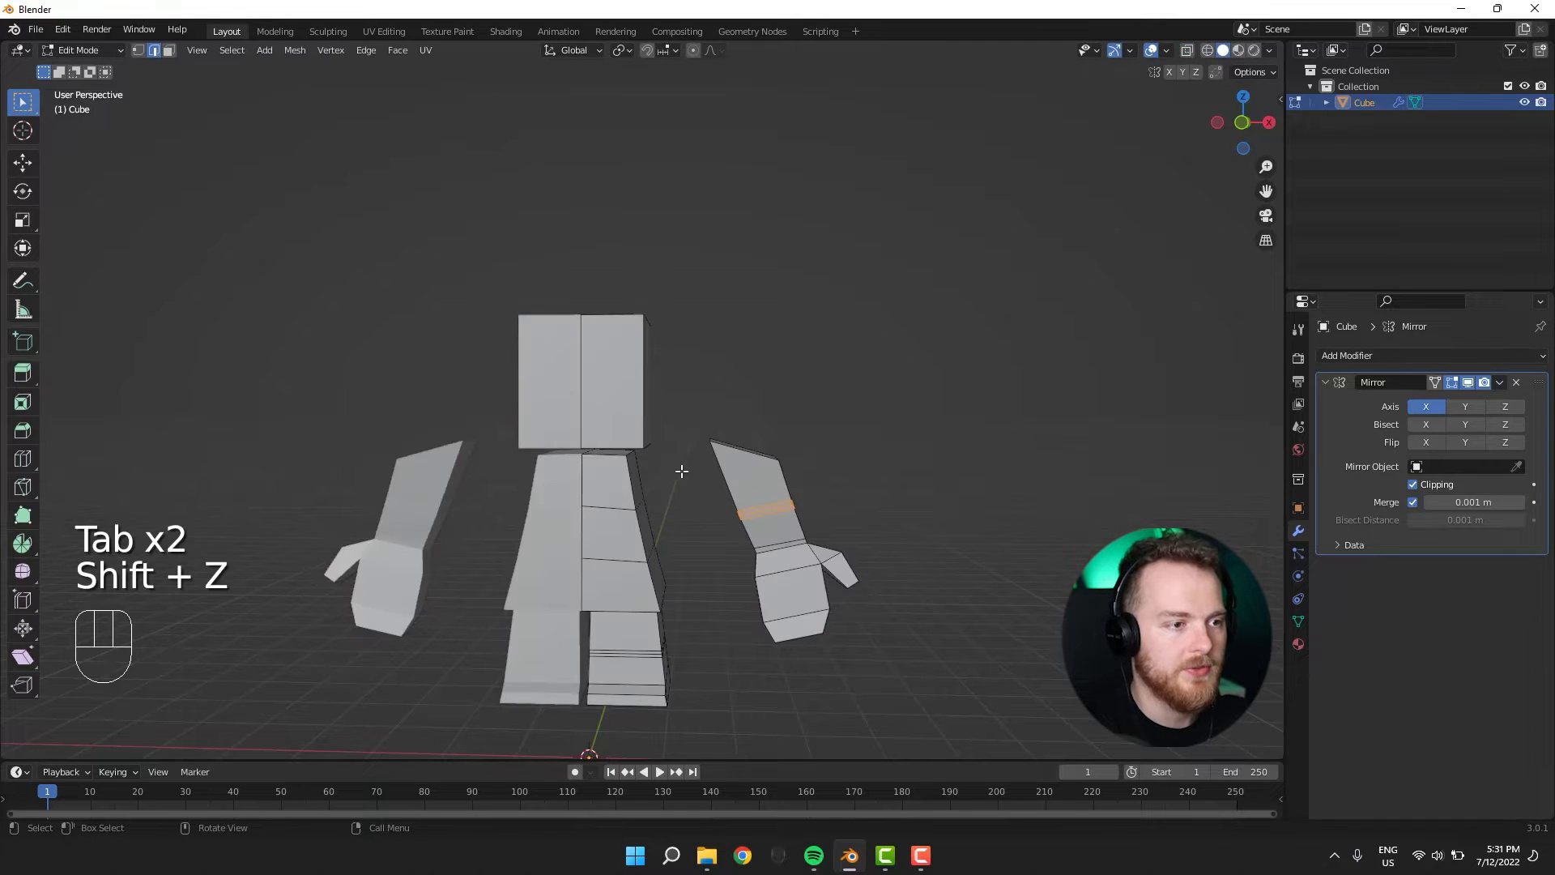
Select the whole connected arm and move it inward beside the torso.
key(a)
key(a)
key(l)
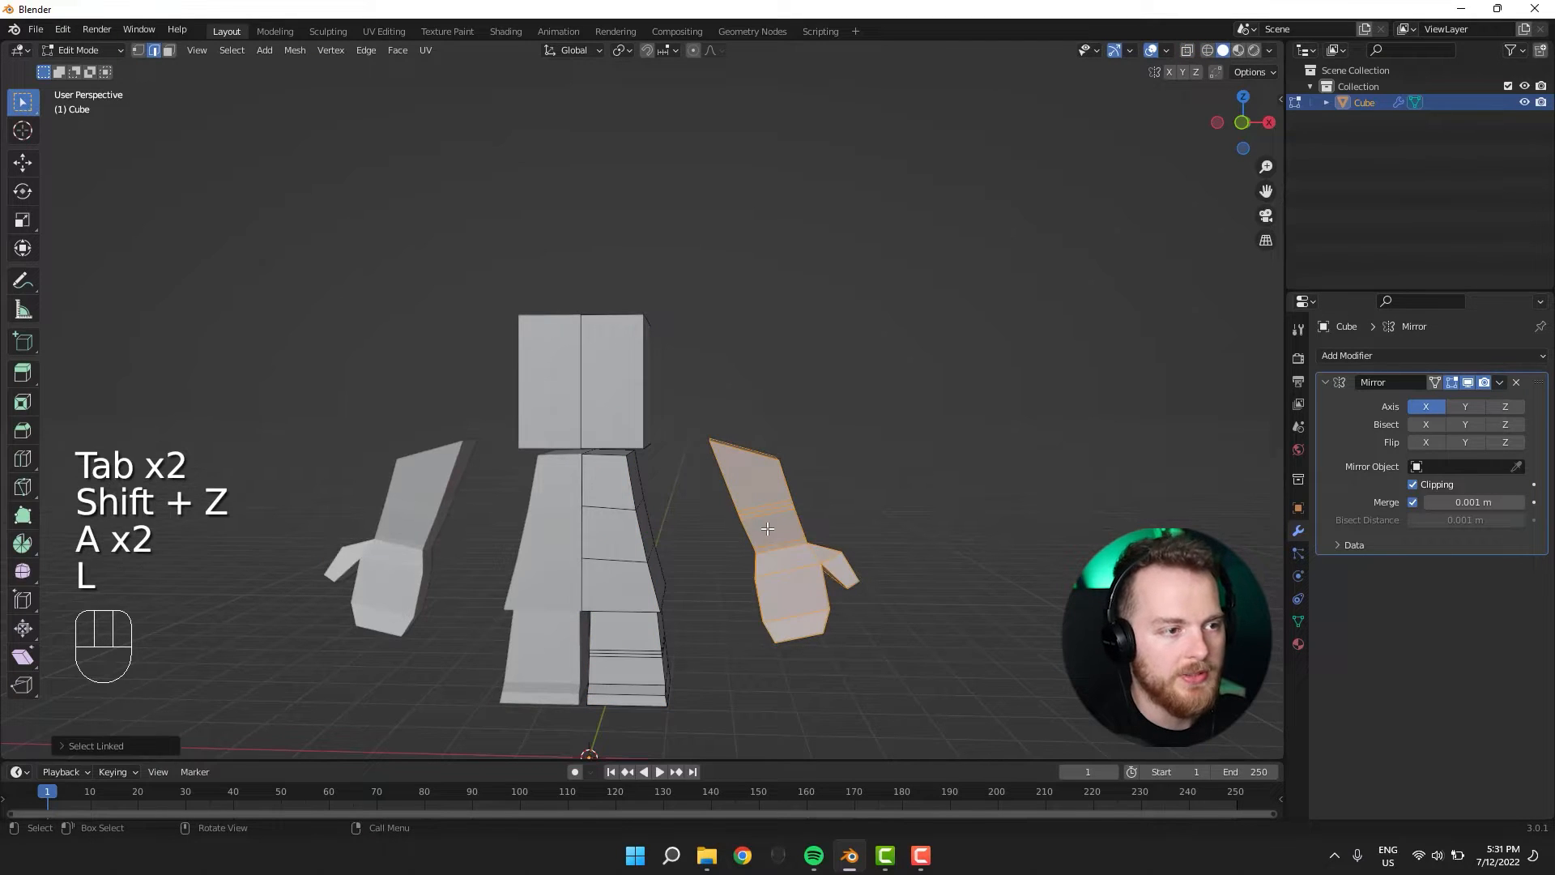
key(g)
click(682, 546)
middle_drag(682, 546, 736, 595)
scroll(732, 580, down, 3)
Scale the arm down to about 0.83 and move it about 0.27 m upward and inward against the torso.
key(s)
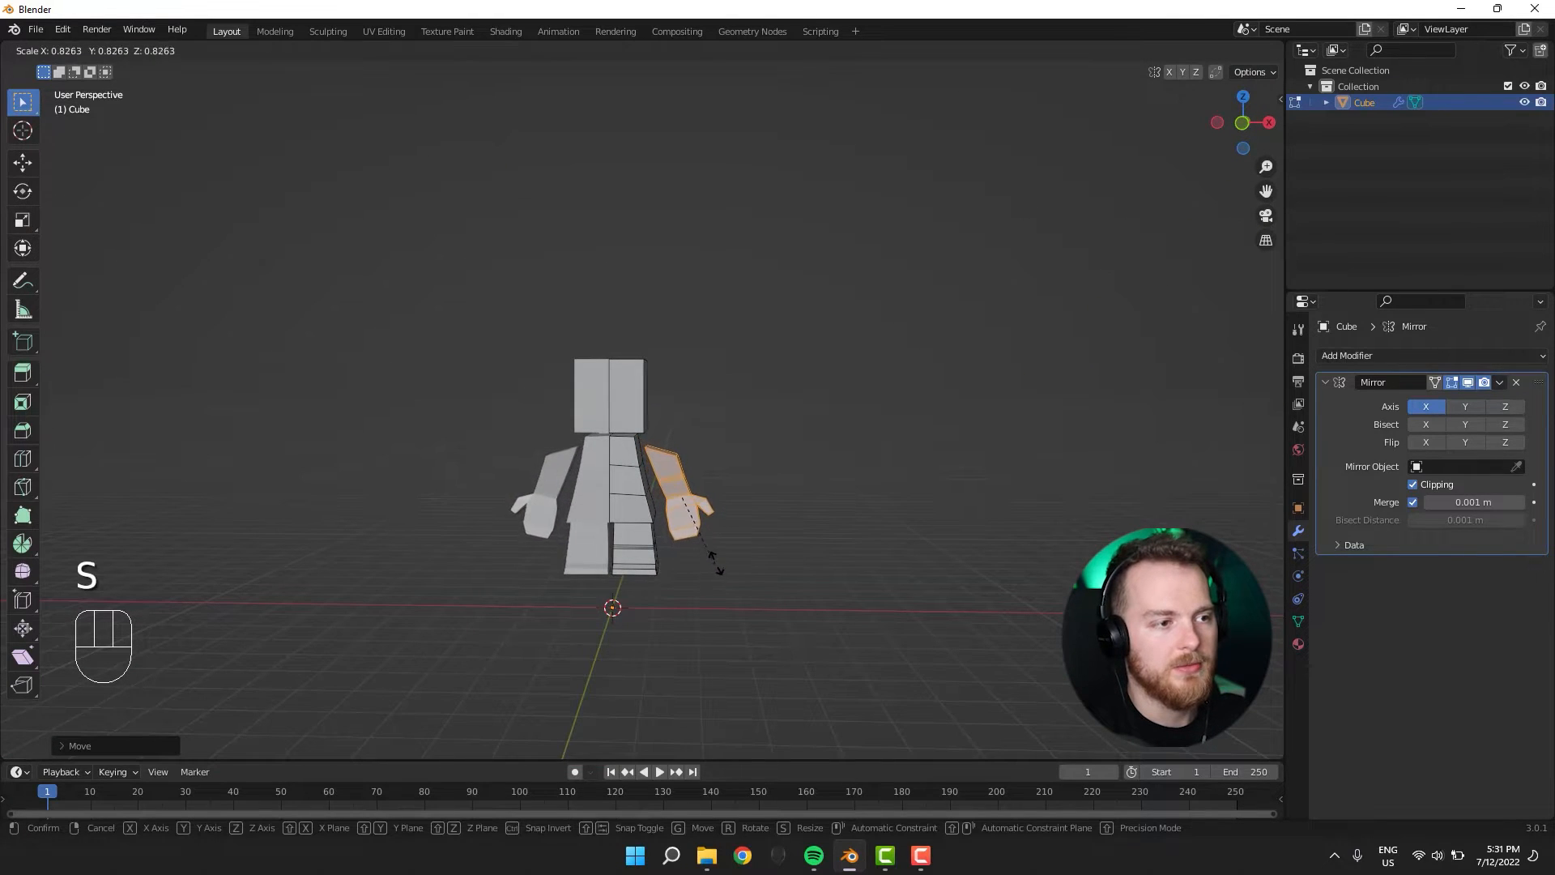
click(714, 559)
key(g)
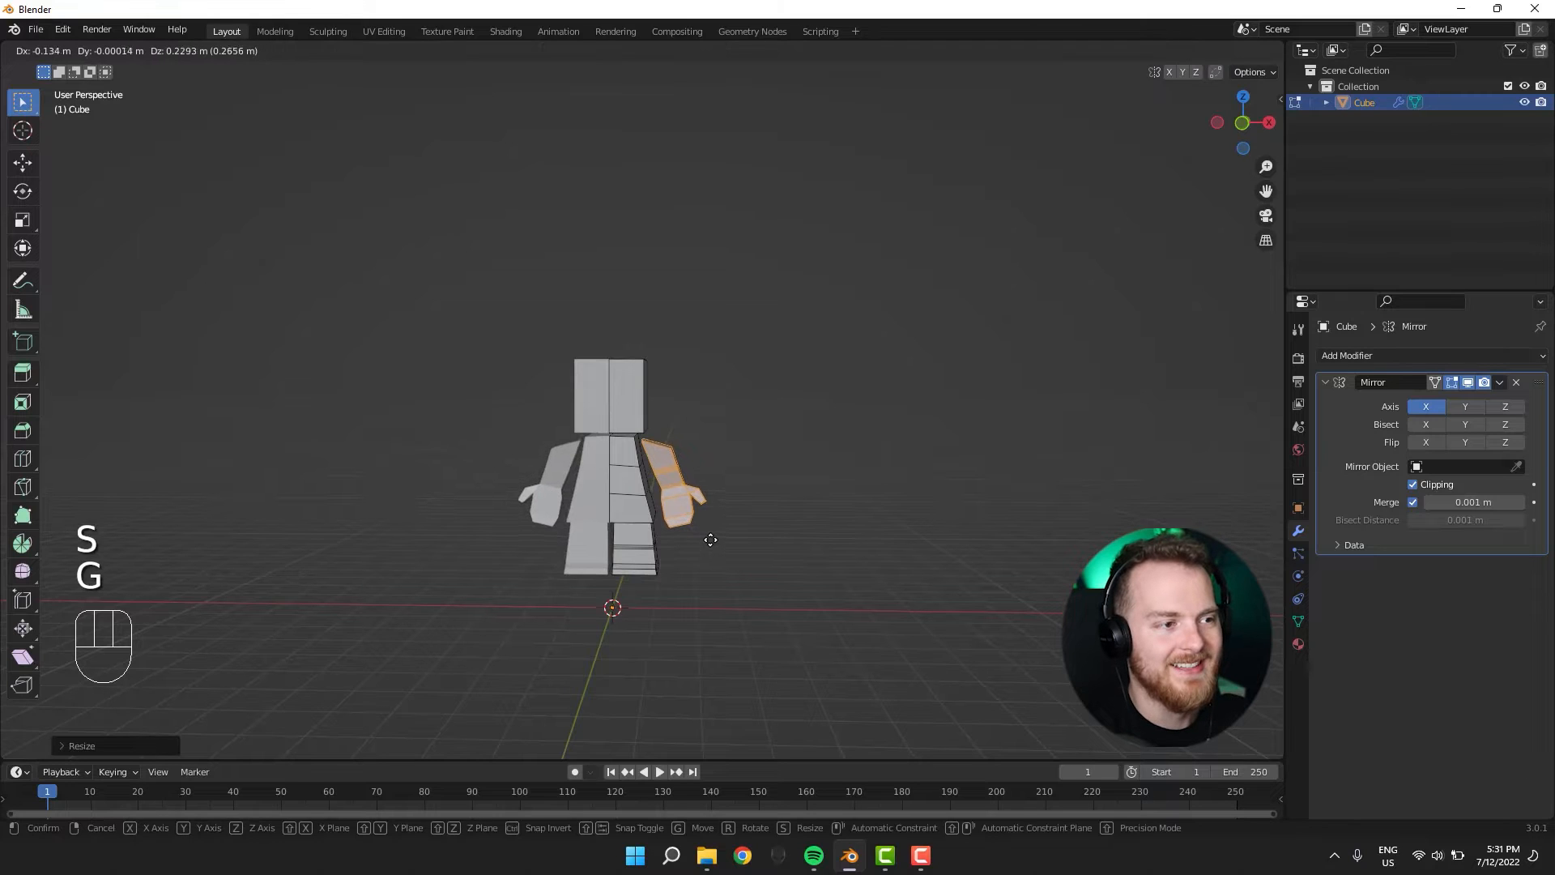
click(706, 537)
click(390, 549)
Adjust the arm's top edge so the shoulder is flatter beside the torso.
middle_drag(391, 549, 721, 483)
scroll(689, 478, up, 4)
key(g)
click(630, 457)
scroll(681, 523, up, 3)
Select the narrow ring of faces at the elbow and scale it down slightly.
key(3)
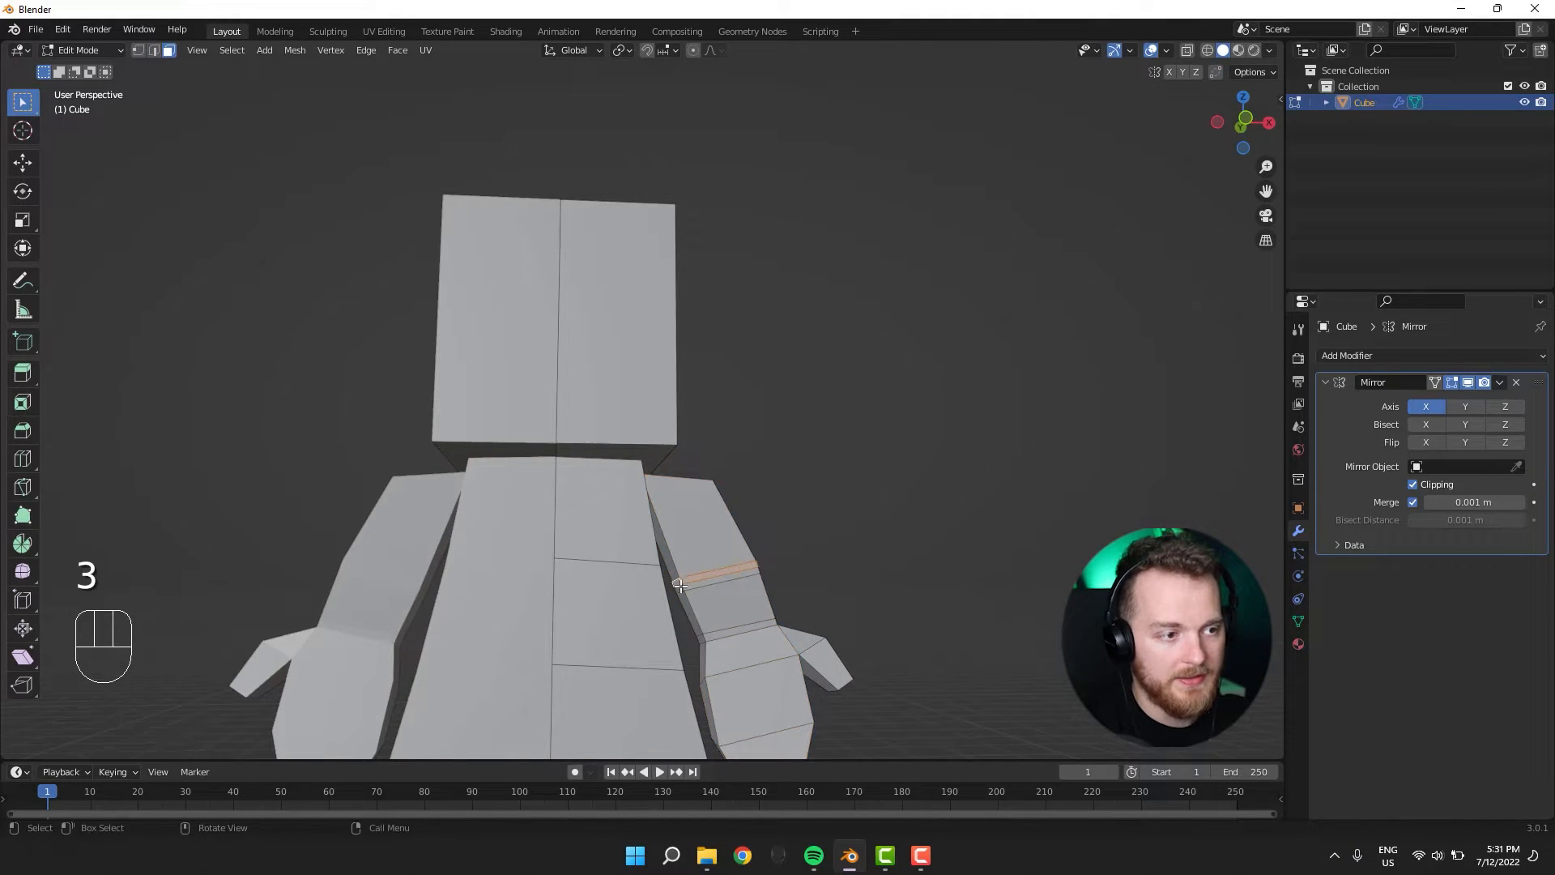
alt+shift+click(679, 585)
key(s)
click(654, 640)
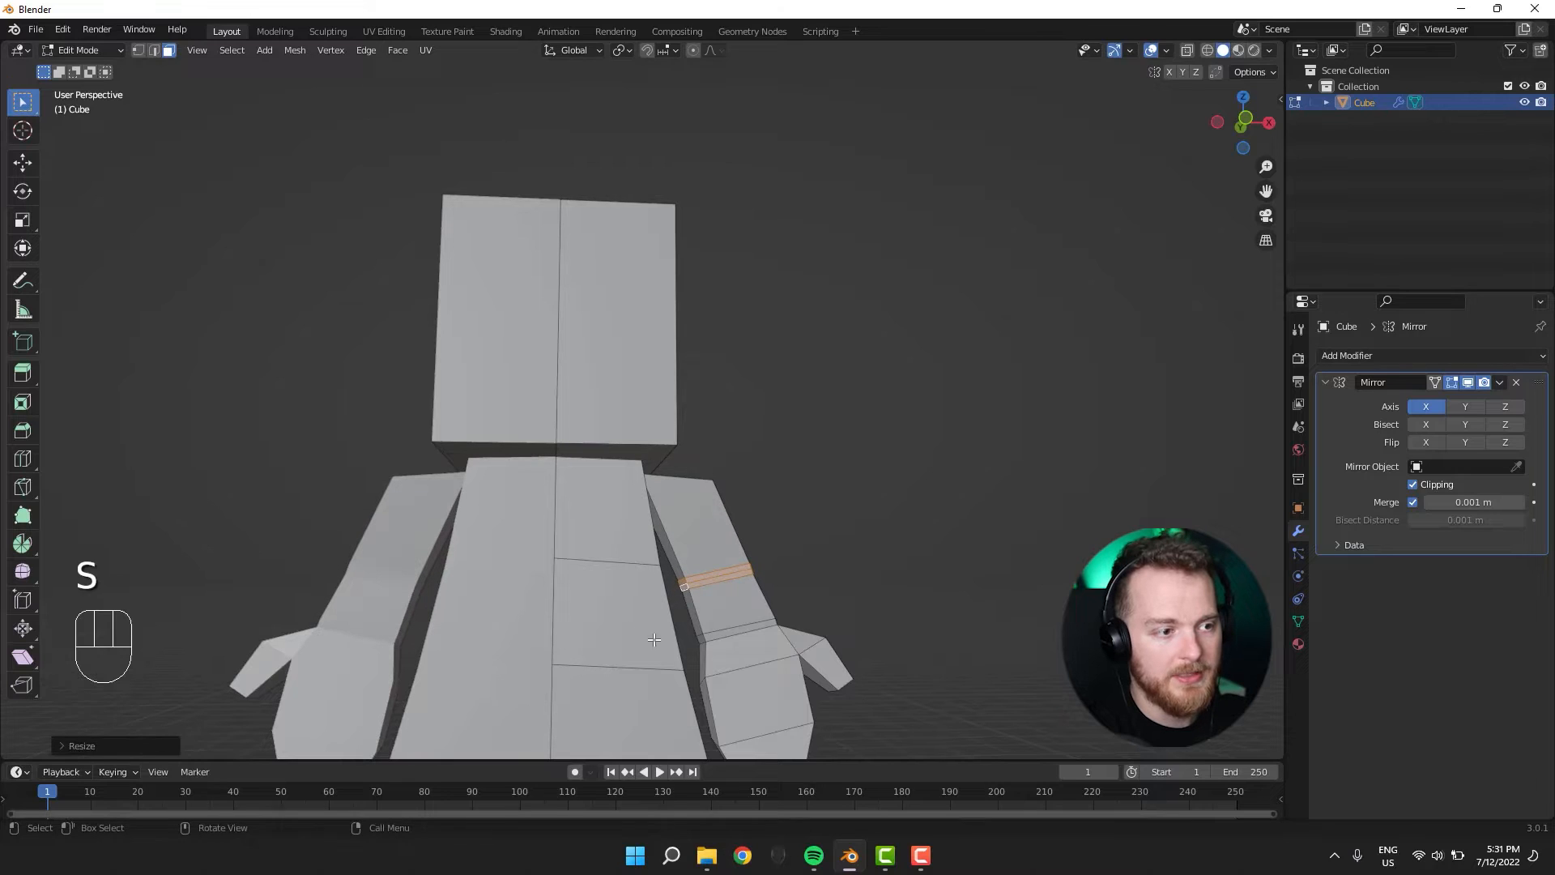
Select only the narrow ring of faces at the wrist and scale it down slightly.
alt+shift+click(703, 638)
key(s)
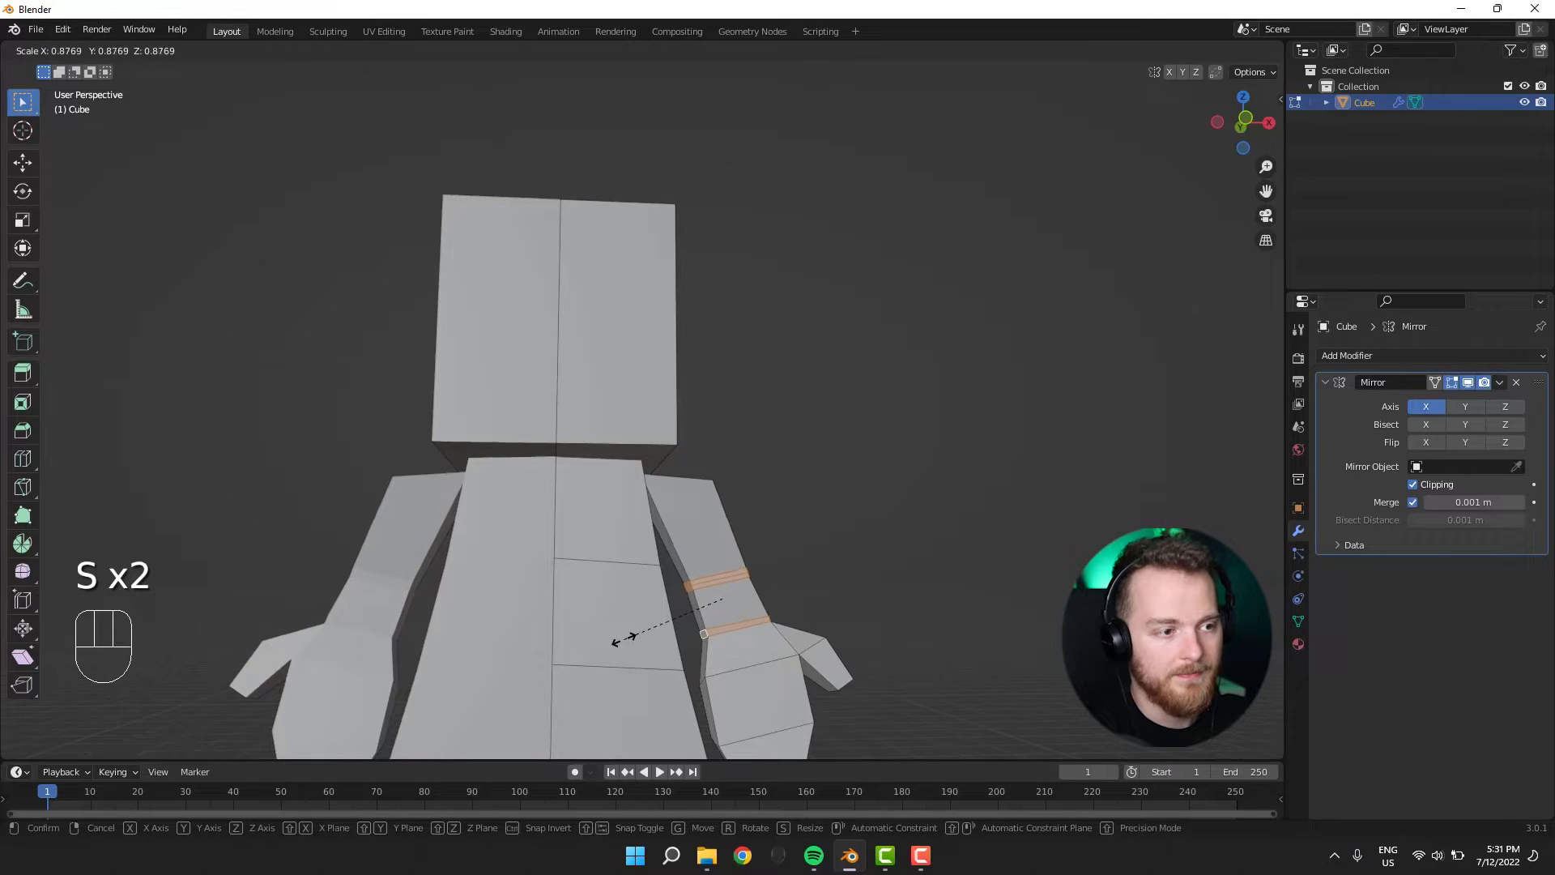
right_click(677, 639)
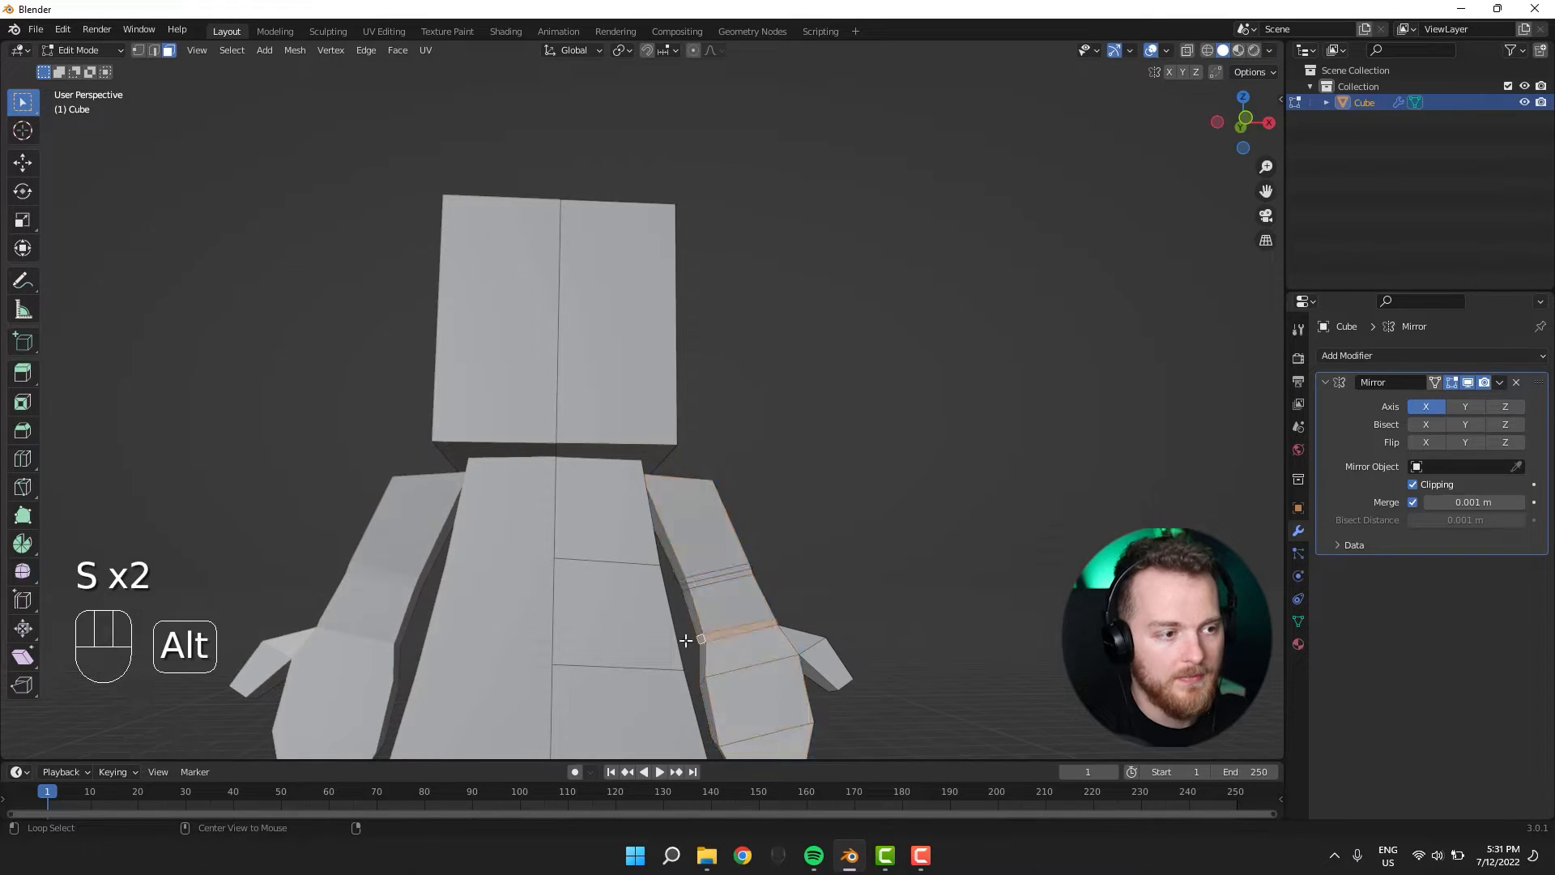
key(s)
click(660, 645)
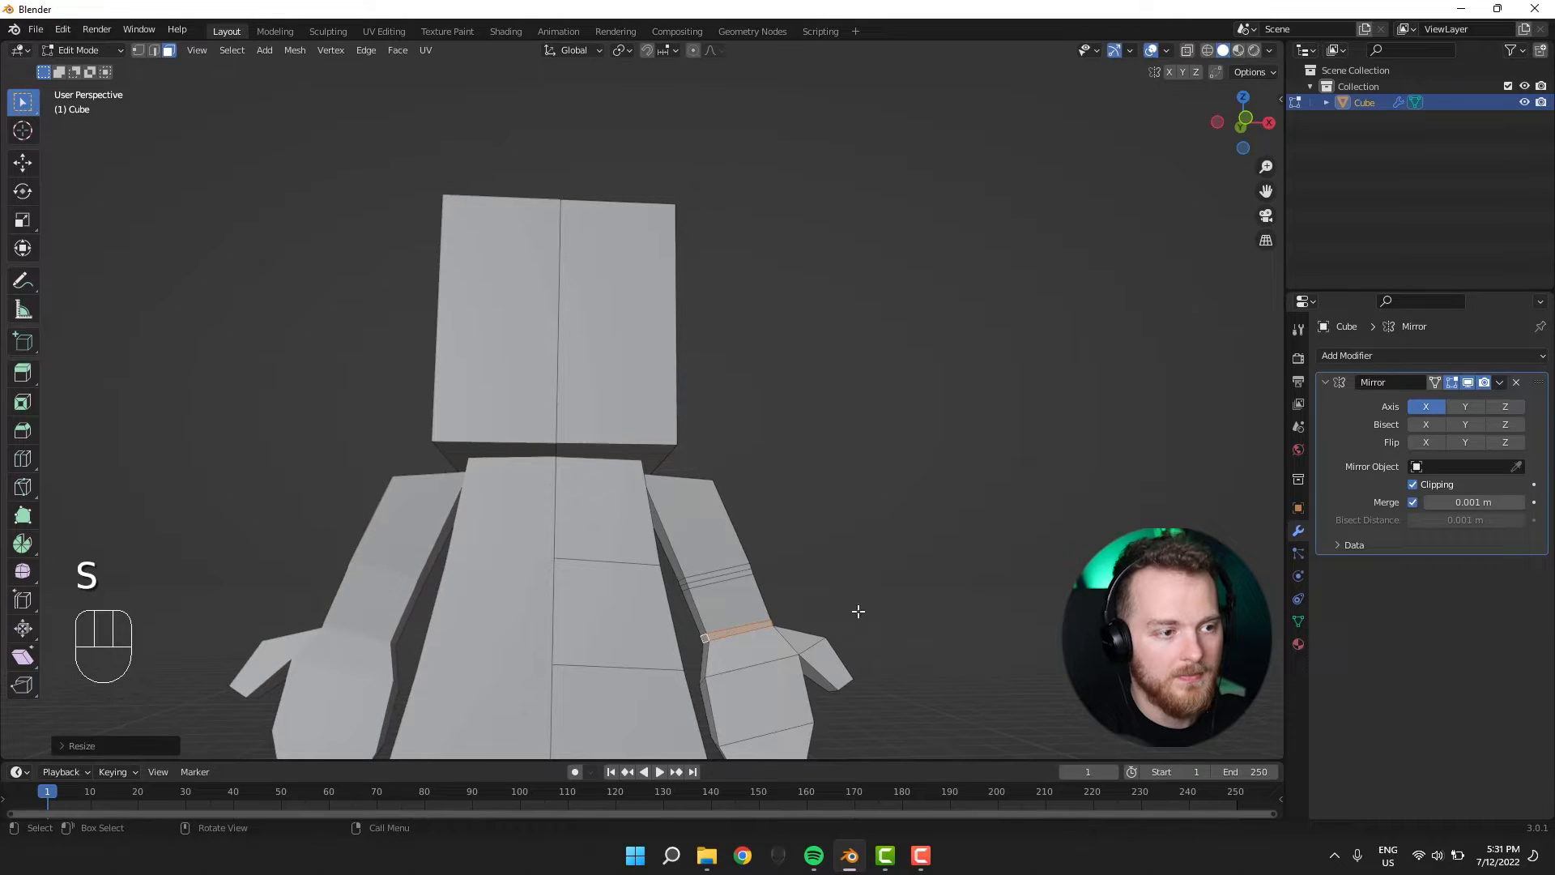
middle_drag(859, 615, 815, 559)
scroll(842, 559, down, 3)
key(Tab)
key(Tab)
scroll(552, 421, up, 2)
middle_drag(585, 504, 470, 501)
key(3)
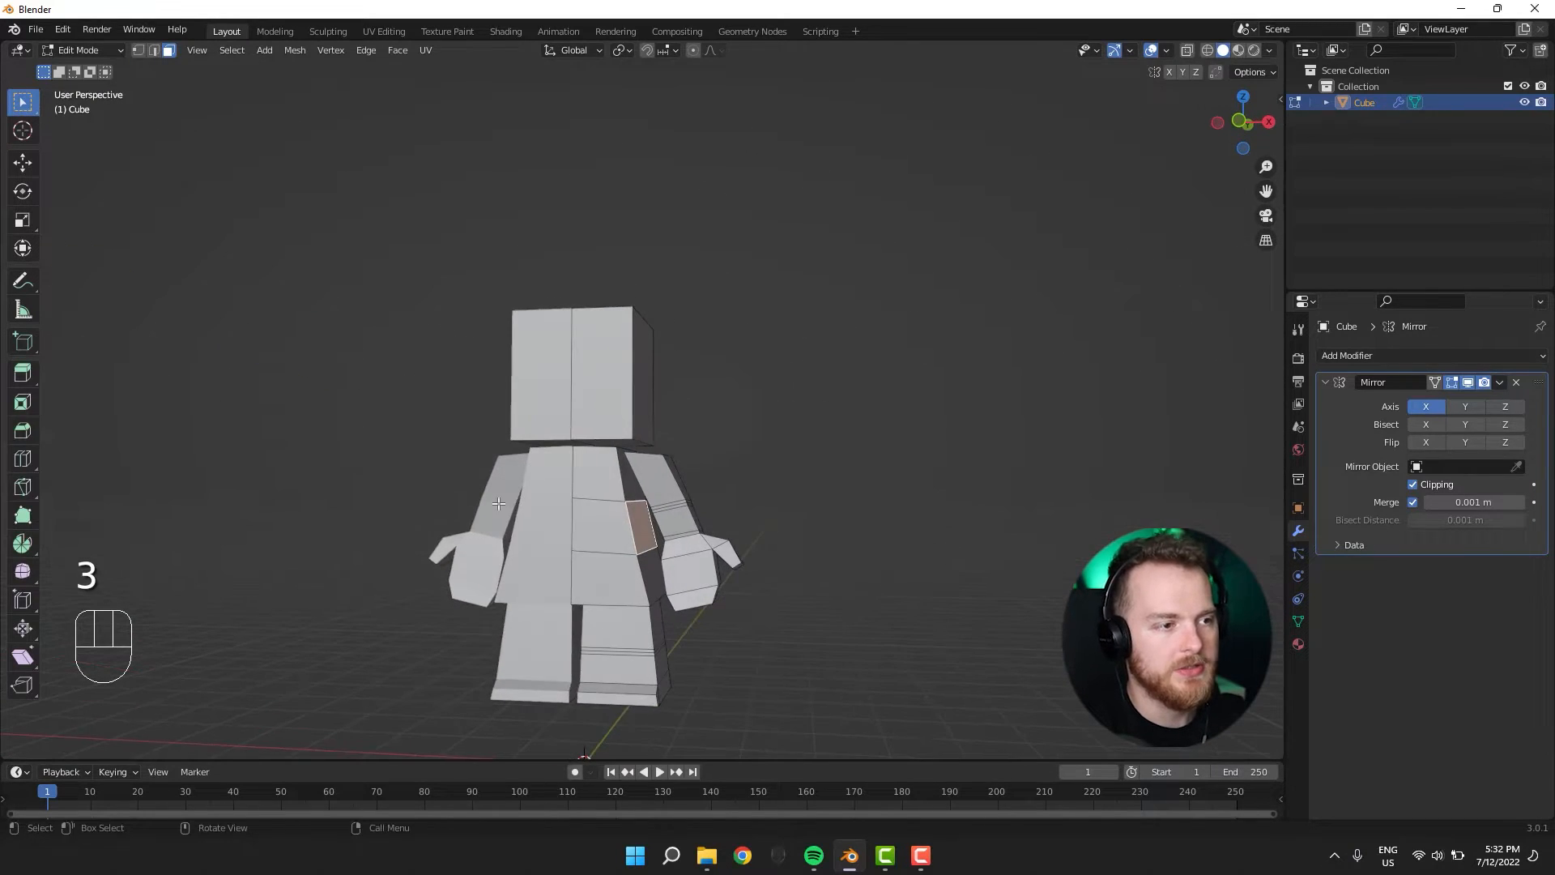
key(2)
middle_drag(370, 514, 385, 511)
key(g)
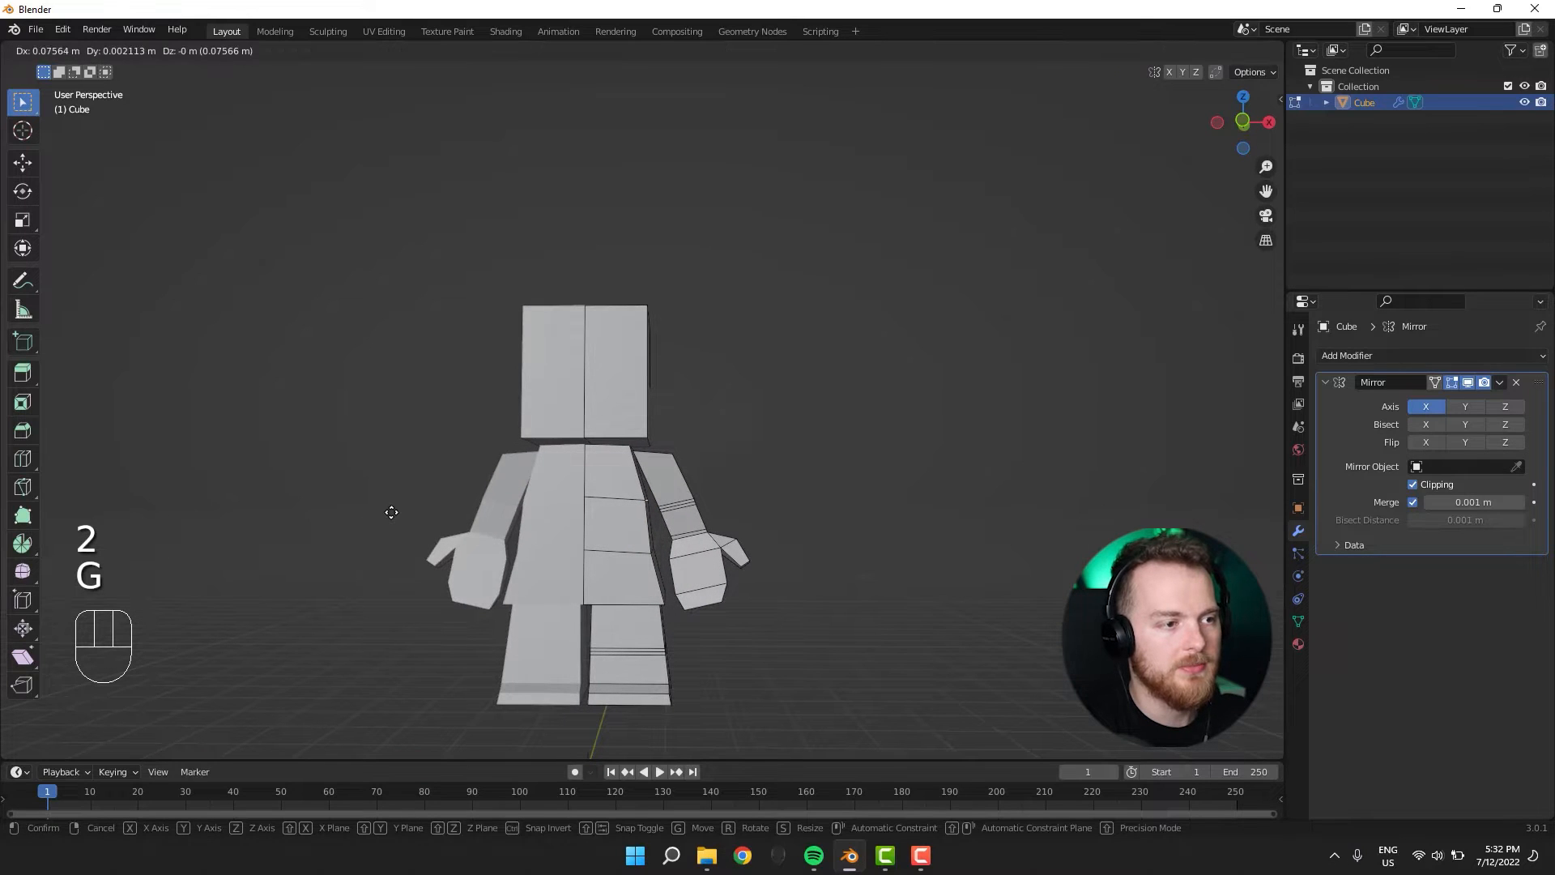
right_click(391, 512)
middle_drag(556, 578, 532, 567)
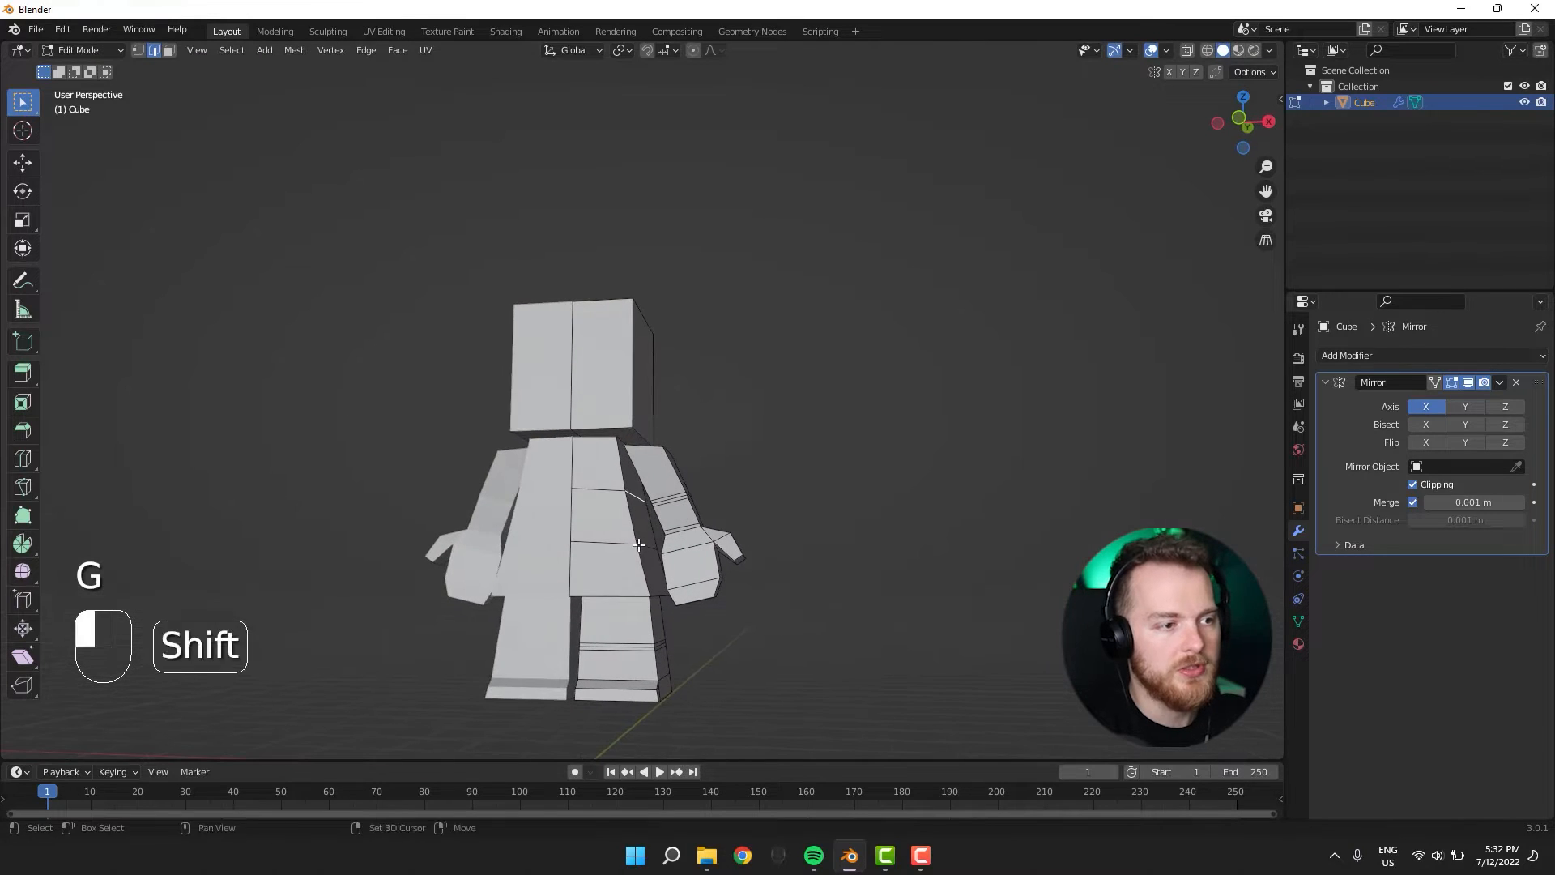
middle_drag(639, 545, 606, 478)
key(g)
right_click(389, 554)
key(2)
key(2)
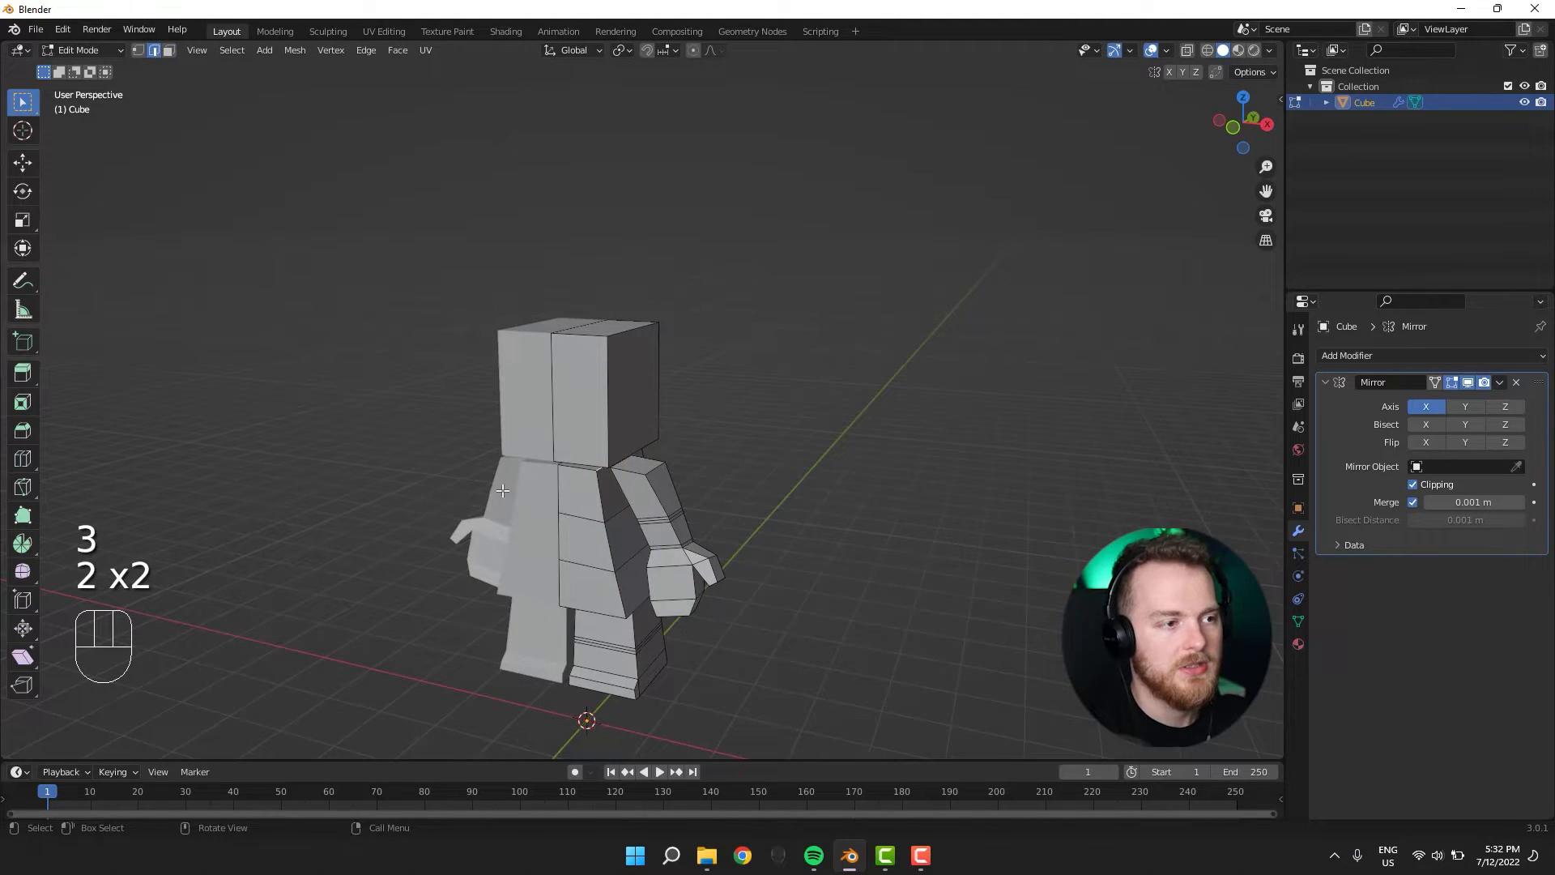
Duplicate the whole character and place the copy about 9.8 m away in the negative X direction.
middle_drag(503, 491, 461, 496)
key(Tab)
scroll(603, 500, down, 3)
key(shift+d)
key(x)
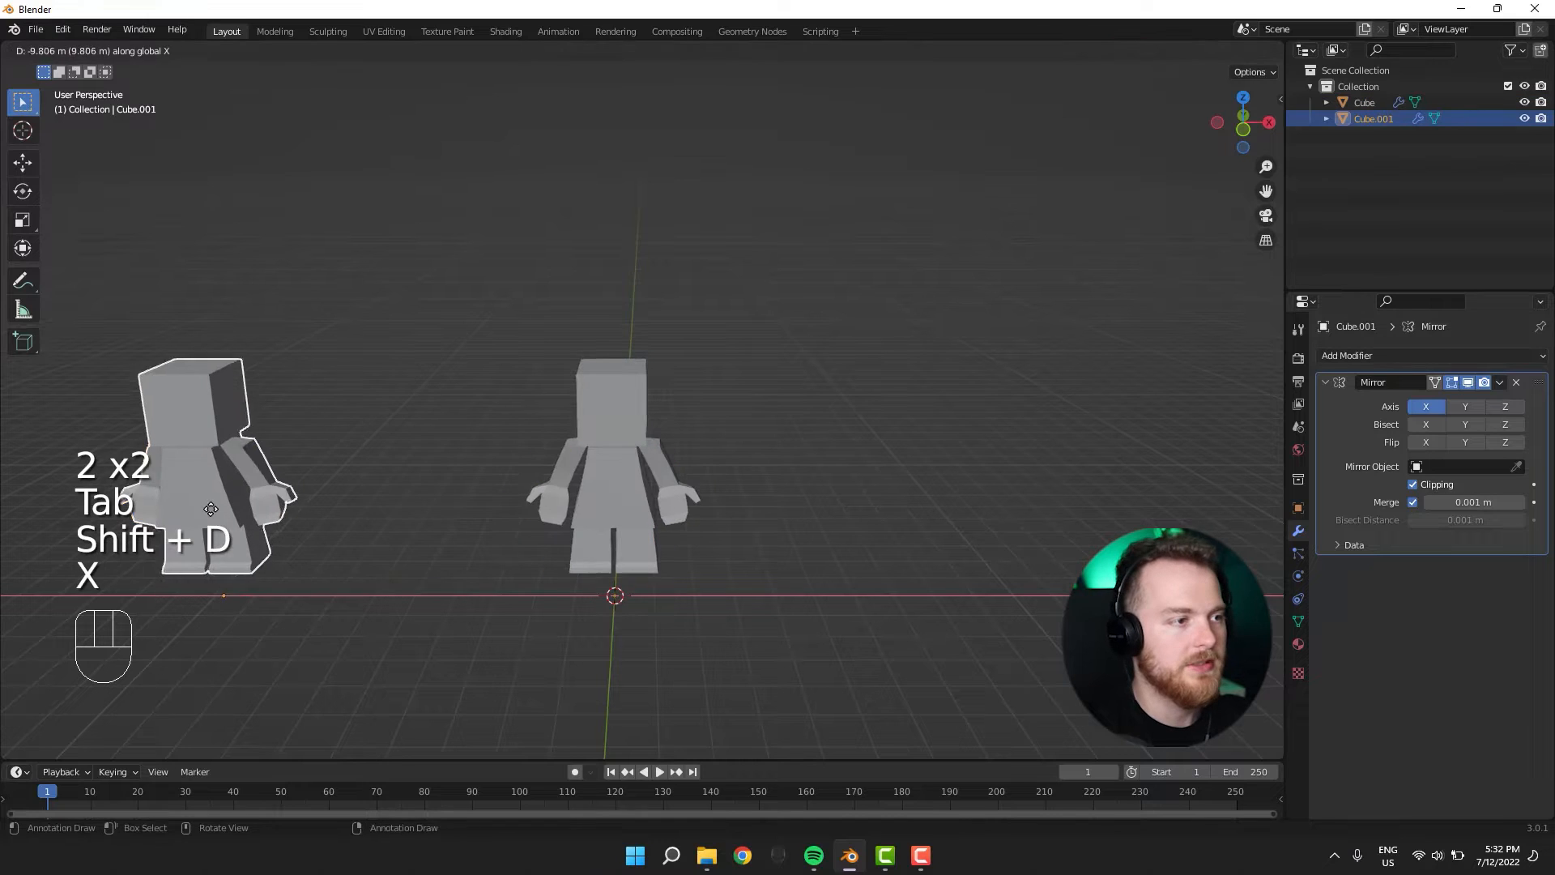
click(210, 508)
Edit the original character and move the torso's upper side edges outward along X.
click(577, 512)
key(Tab)
middle_drag(586, 483, 613, 536)
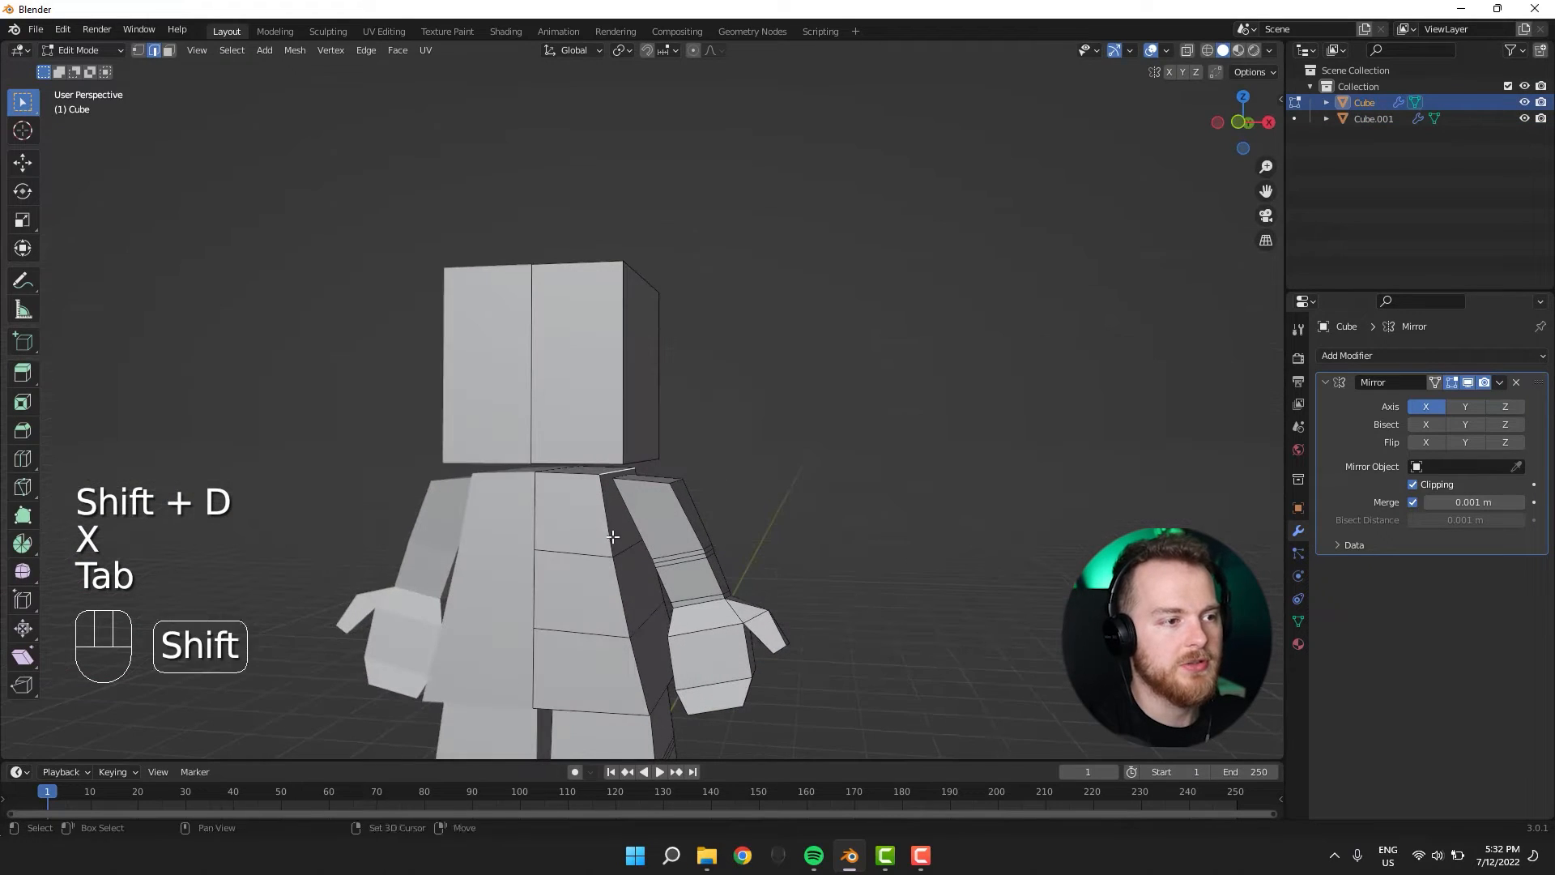
key(g)
key(x)
click(269, 558)
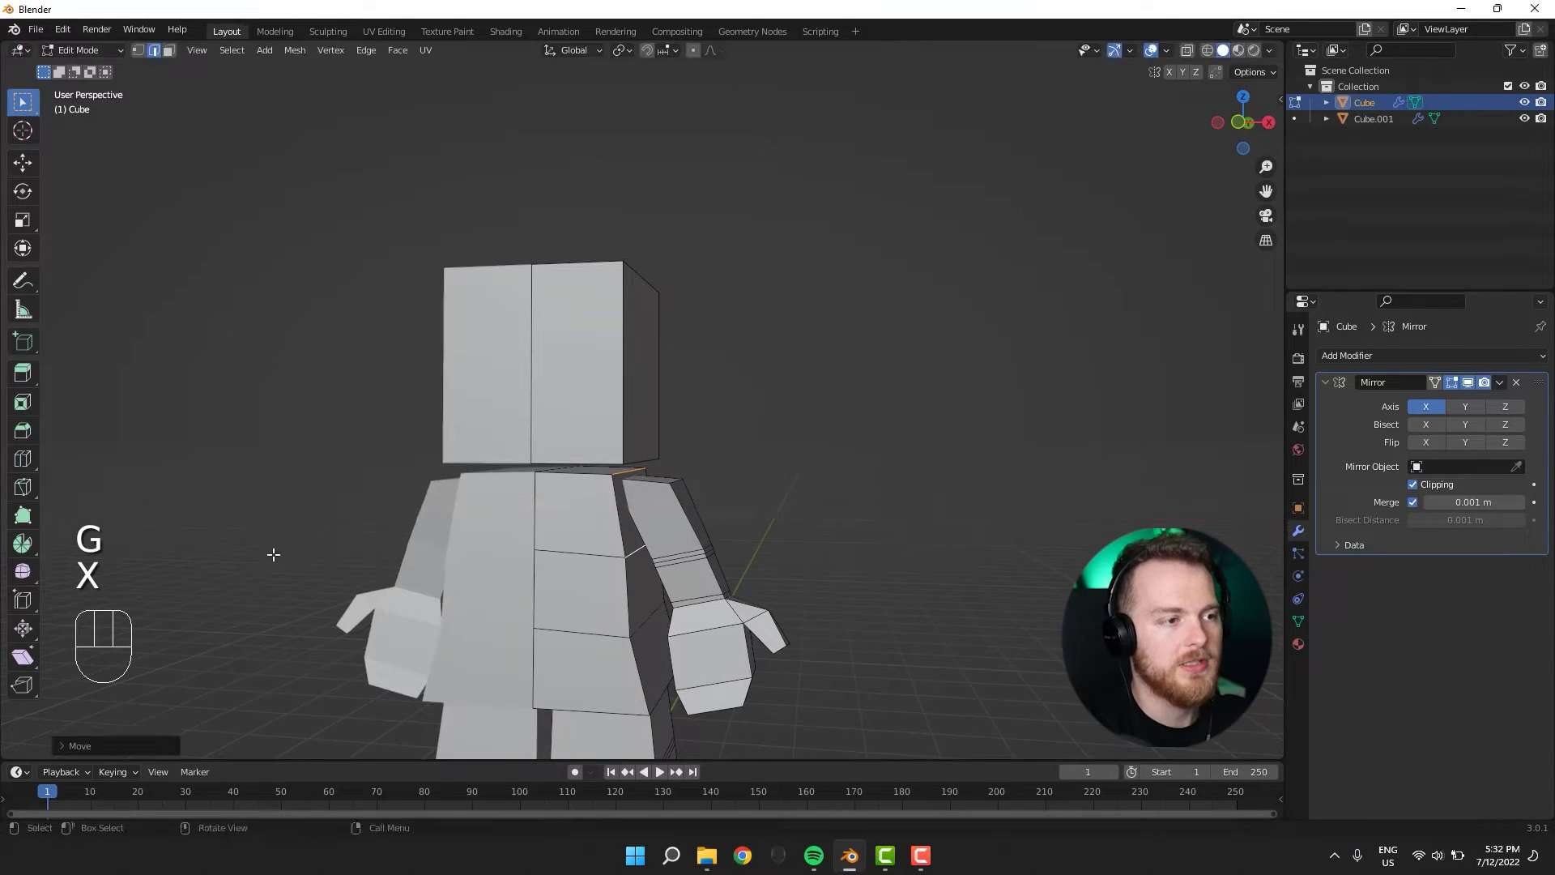
Refine the original's upper torso and shoulder edges to give the body a wider, boxier outline.
middle_drag(271, 549, 618, 712)
key(2)
click(613, 489)
key(g)
click(619, 495)
key(g)
click(668, 577)
scroll(622, 641, down, 3)
key(Tab)
scroll(600, 711, up, 4)
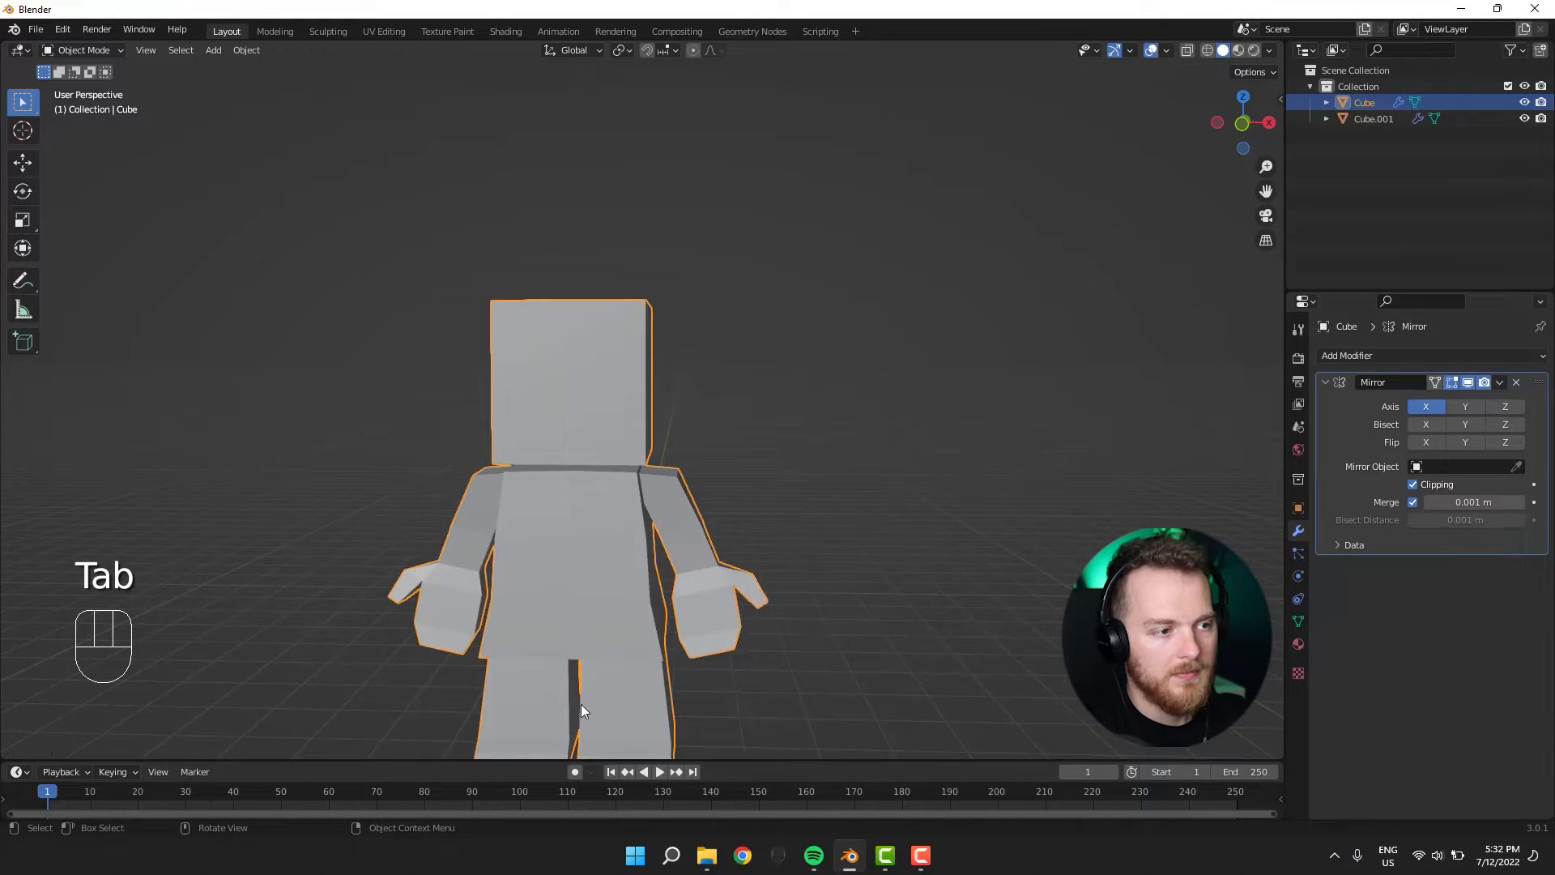
Edit the duplicate character and try scaling its leg to about 0.68 horizontally, keeping the height.
shift+middle_drag(298, 619, 604, 535)
click(610, 465)
key(Tab)
key(l)
key(s)
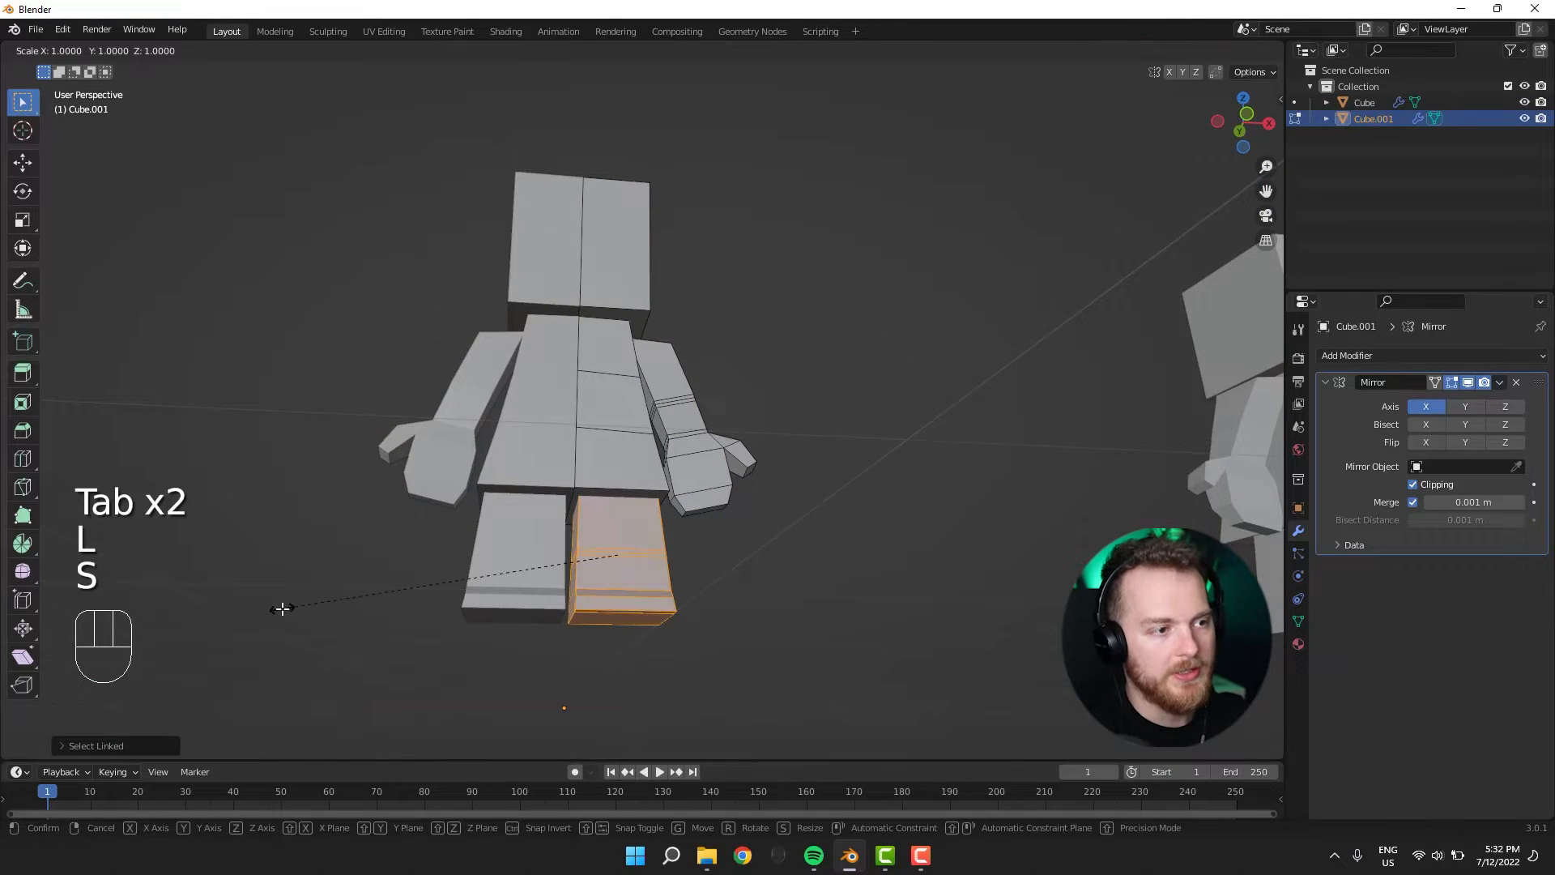
key(shift+z)
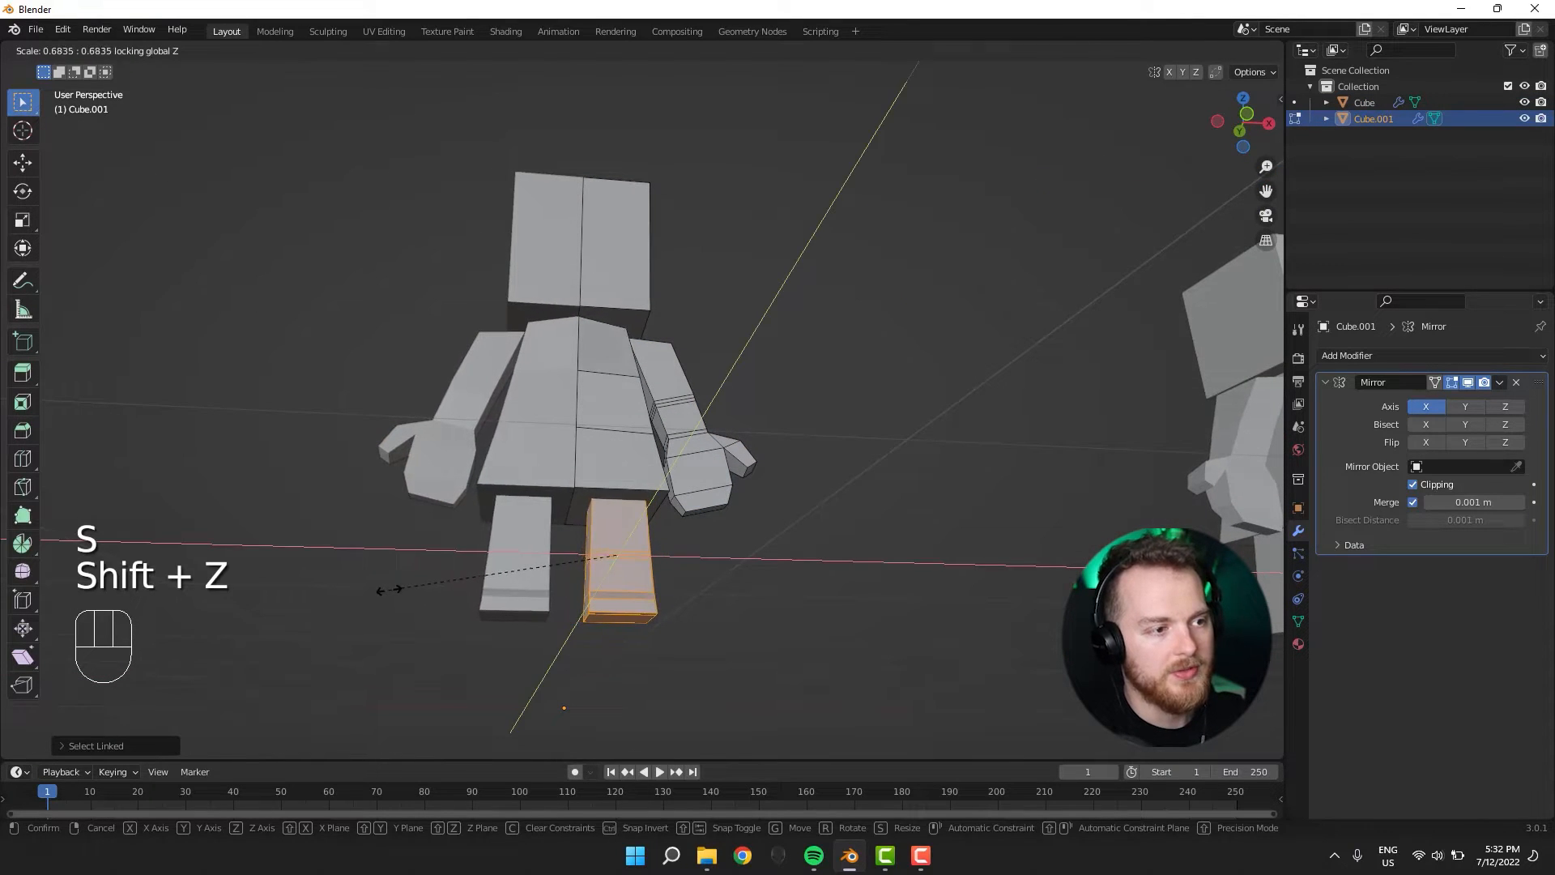
click(389, 589)
Undo the horizontal scaling of the duplicate's leg.
middle_drag(389, 590, 434, 624)
key(g)
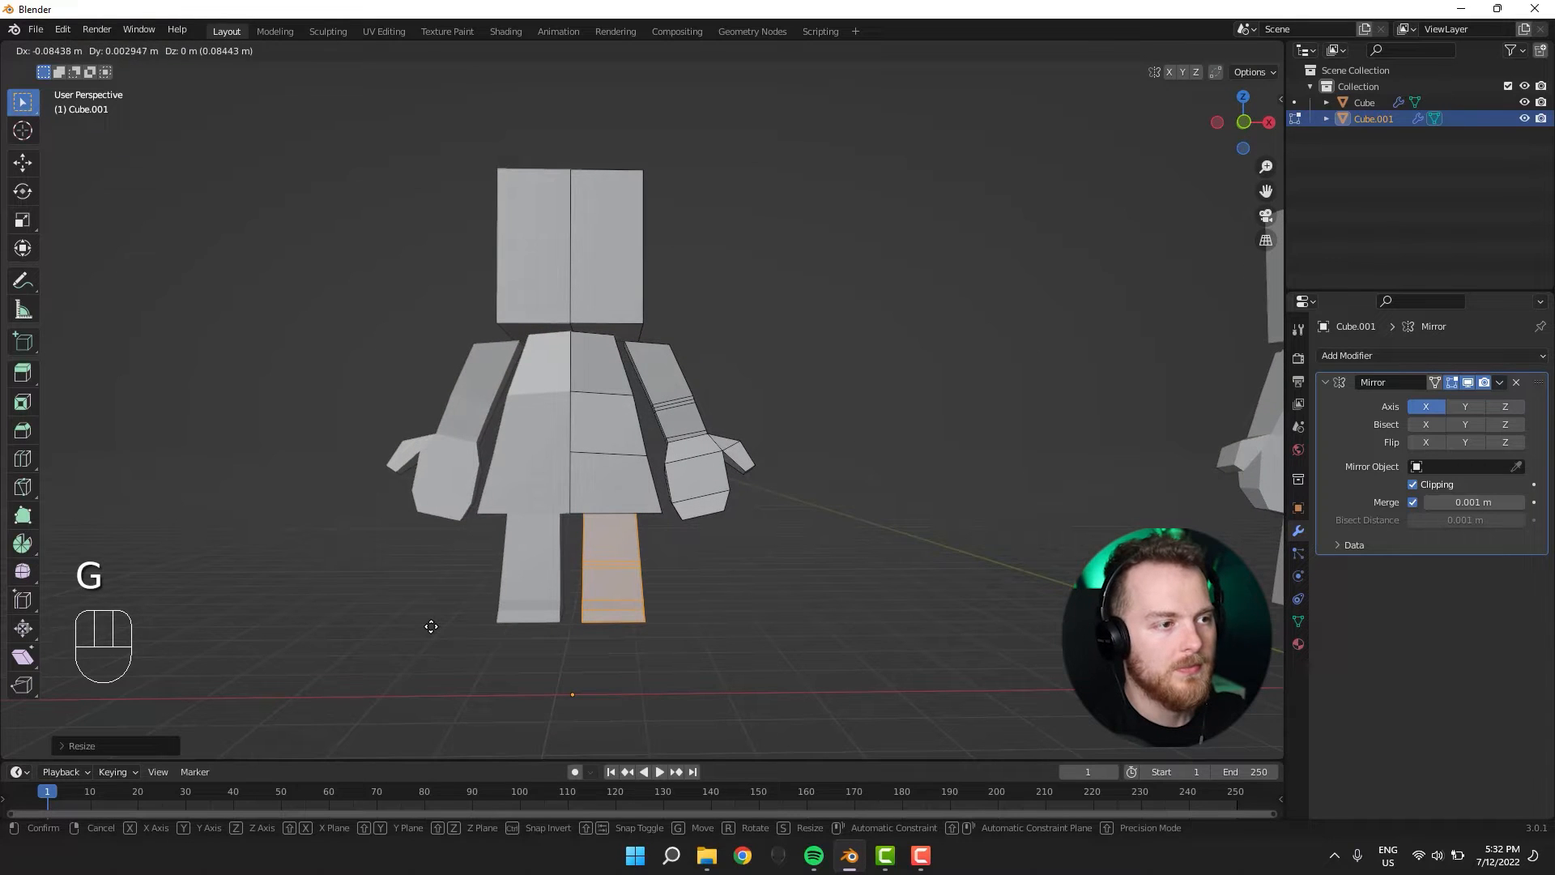
right_click(431, 626)
key(ctrl+z)
Reselect only the duplicate's leg, thin it horizontally with Z locked, and nudge it along Z.
key(a)
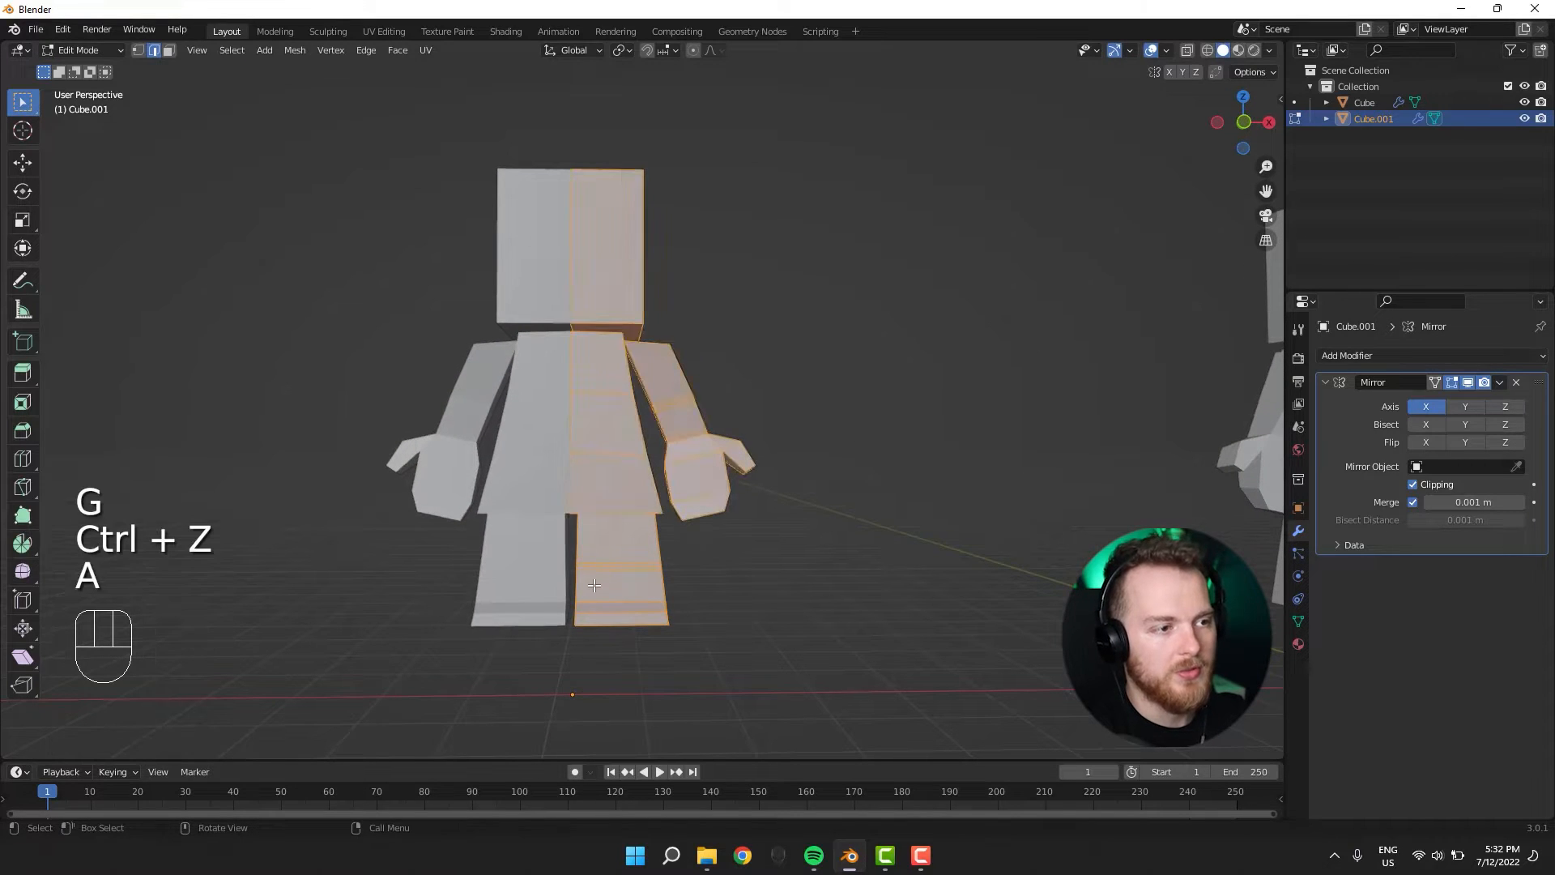
key(a)
key(l)
key(s)
key(shift+z)
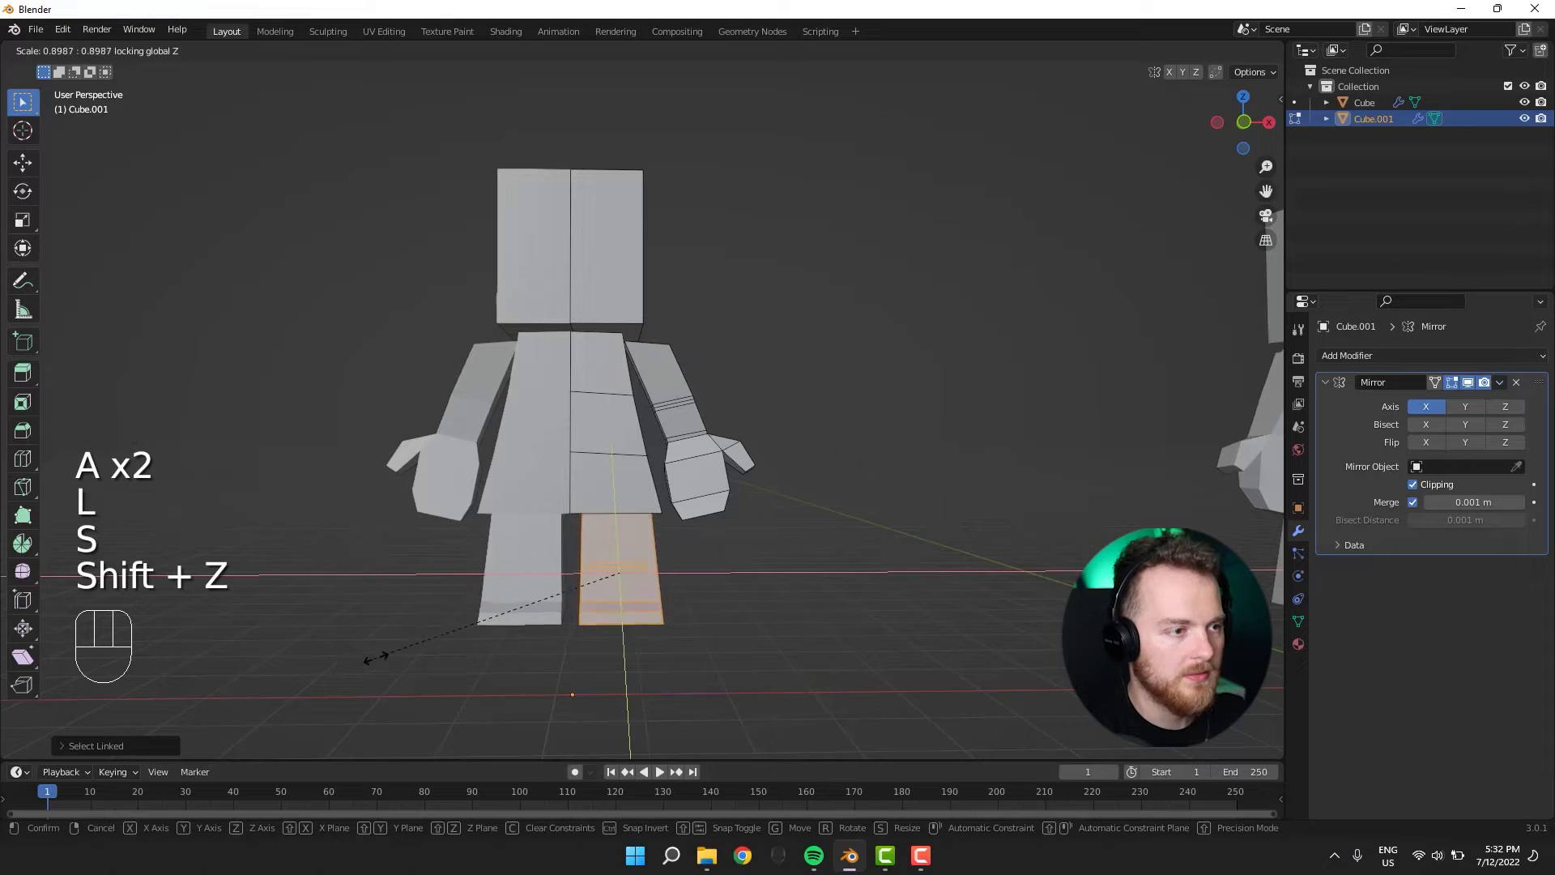
key(g)
key(z)
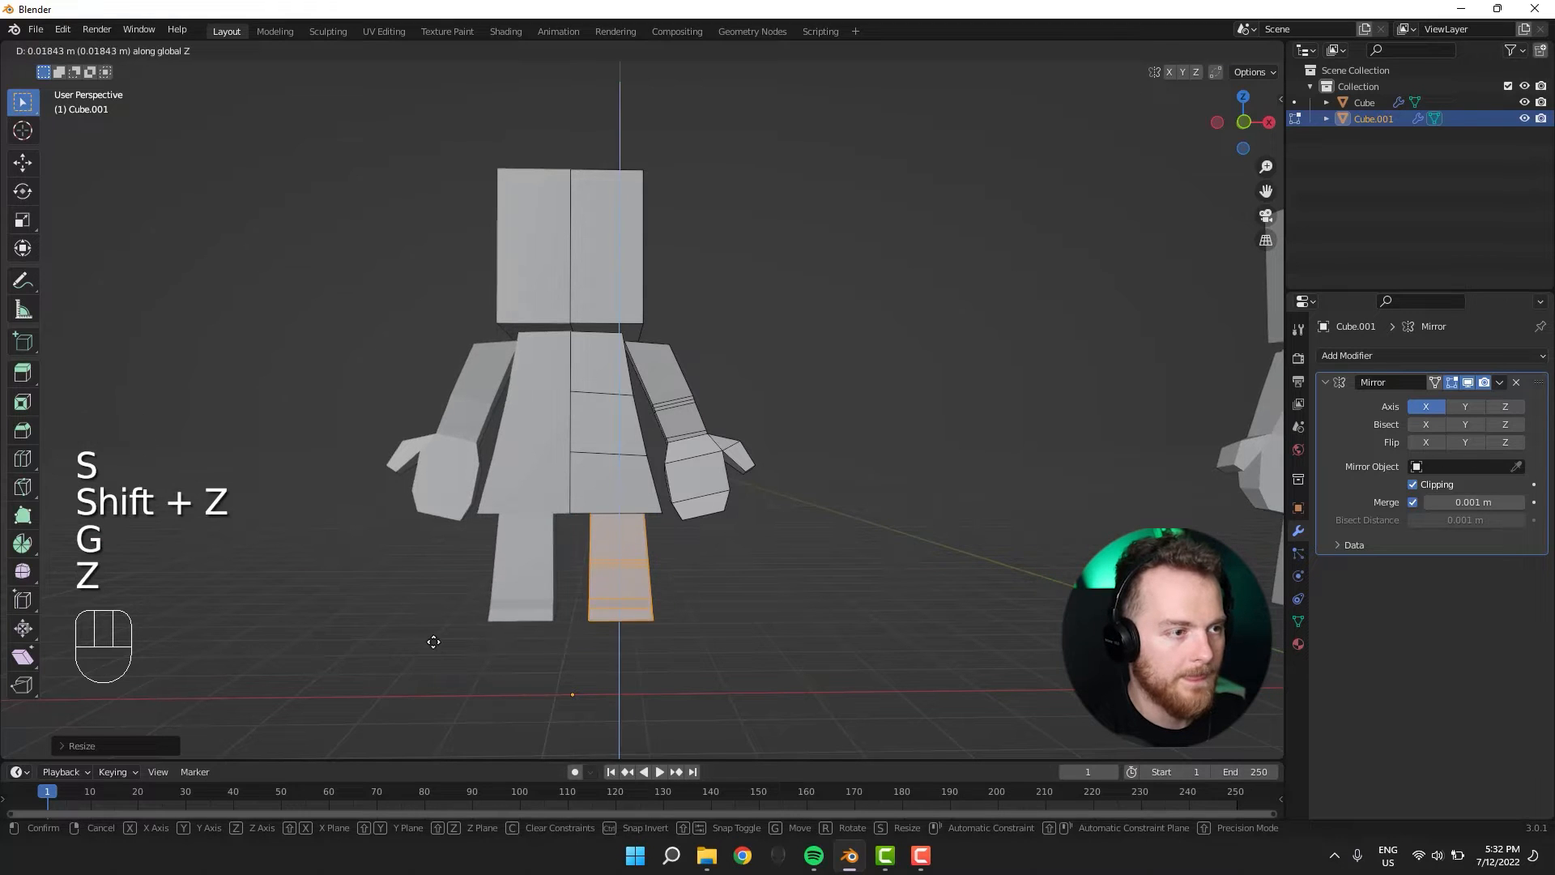
click(425, 641)
Lengthen the duplicate's leg along Z and reposition it vertically under the torso.
key(s)
key(z)
click(377, 651)
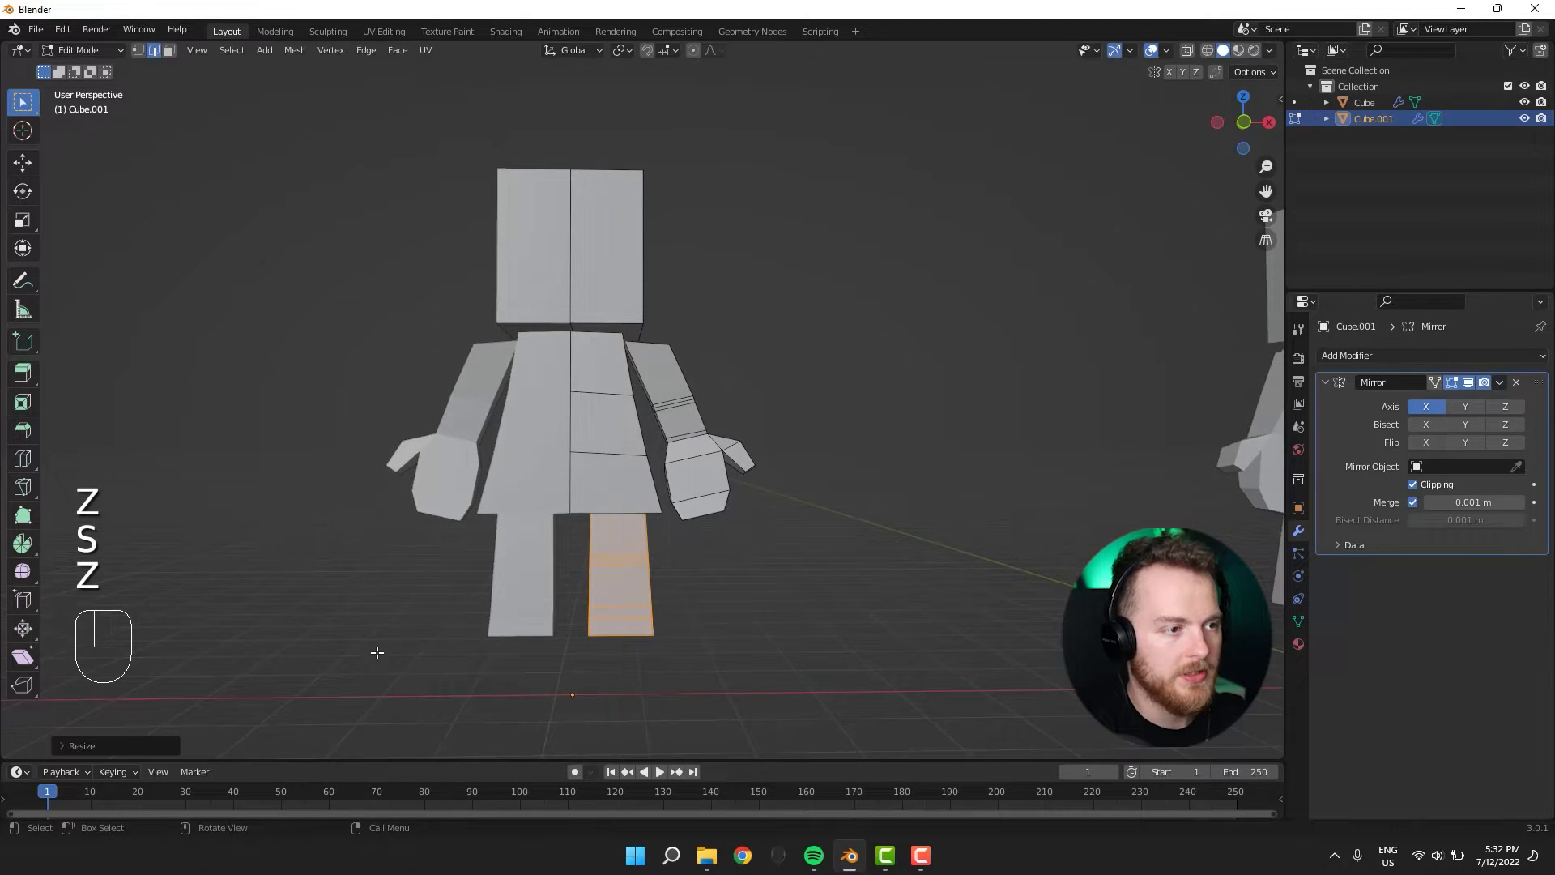
middle_drag(375, 649, 361, 583)
key(g)
key(z)
click(364, 602)
Adjust the spacing between the duplicate's legs by moving the leg along X.
key(g)
key(x)
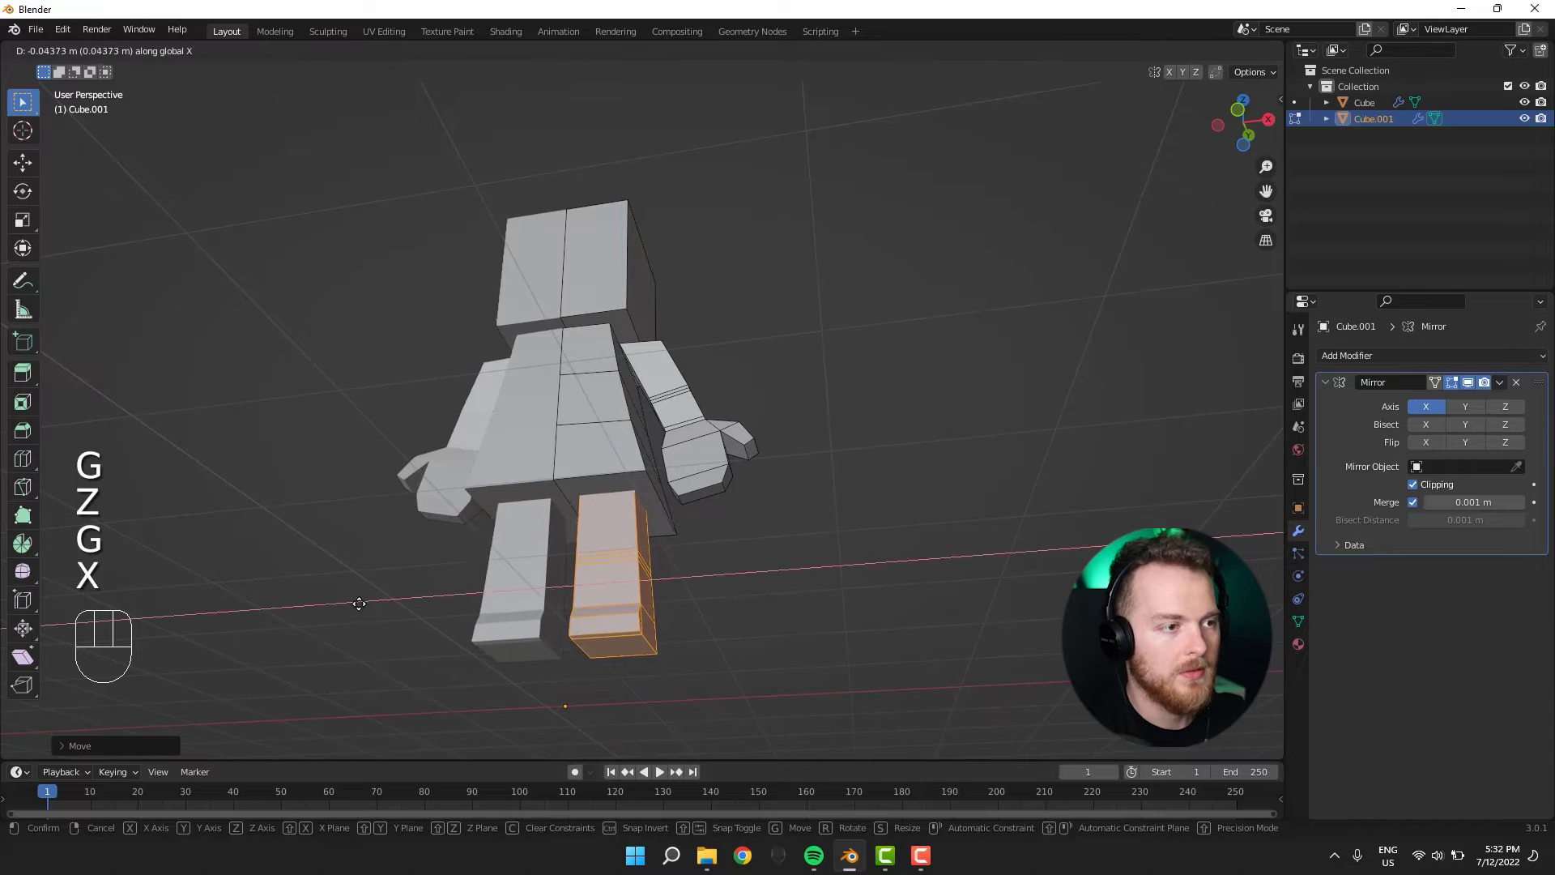
click(392, 608)
middle_drag(392, 608, 678, 580)
key(Tab)
scroll(462, 632, down, 3)
shift+middle_drag(828, 509, 556, 429)
Lower the outer shoulder edge of the duplicate's arm along Z to slope the shoulder.
key(Tab)
key(g)
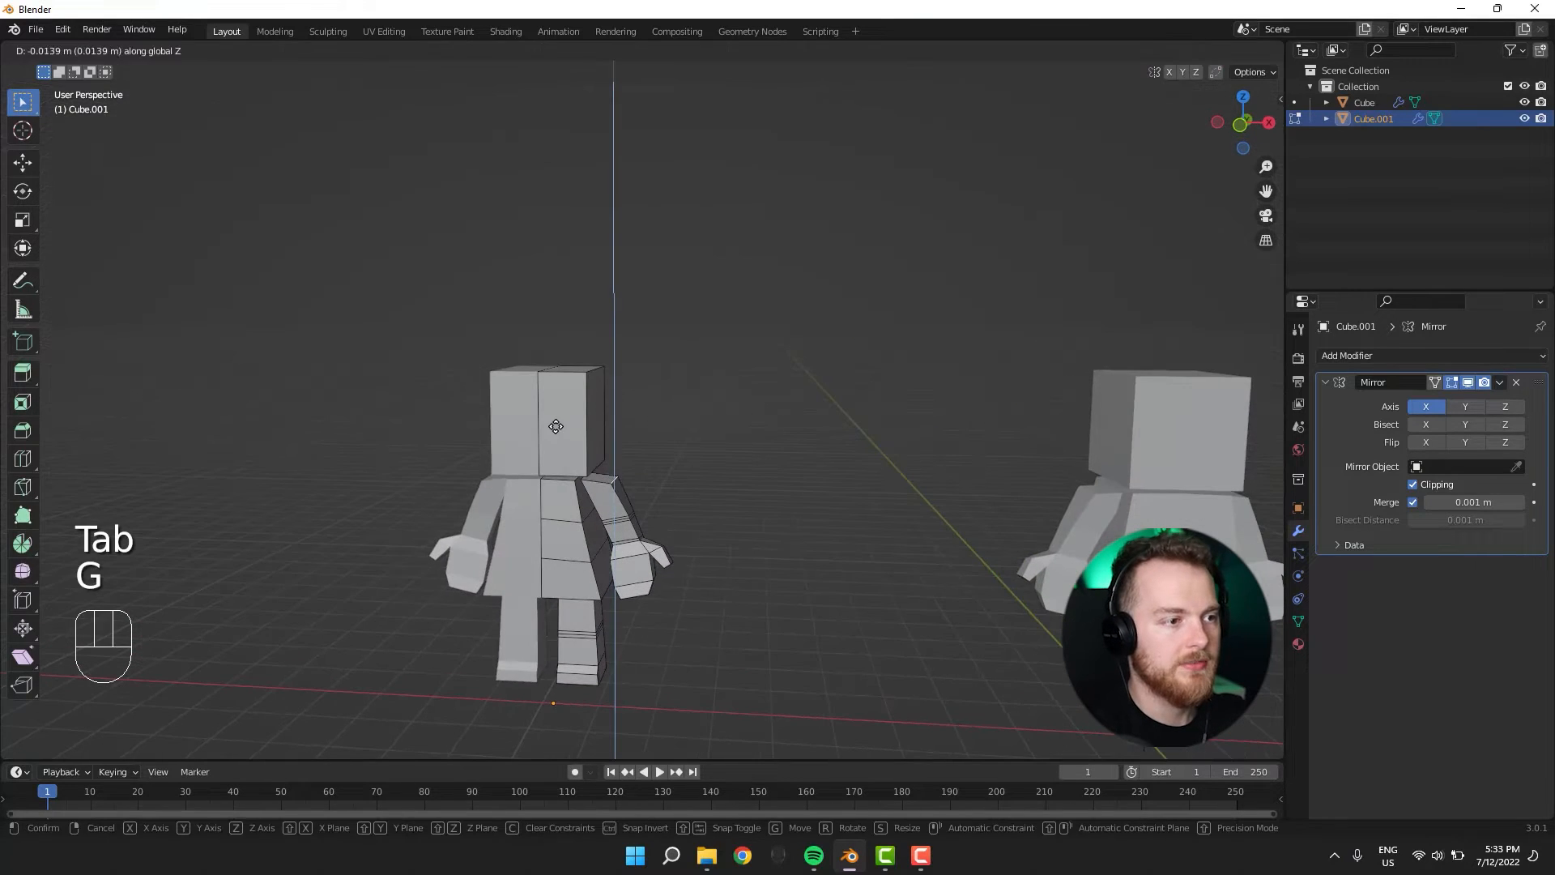
click(555, 434)
middle_drag(750, 455, 767, 441)
scroll(767, 441, up, 4)
middle_drag(551, 556, 553, 544)
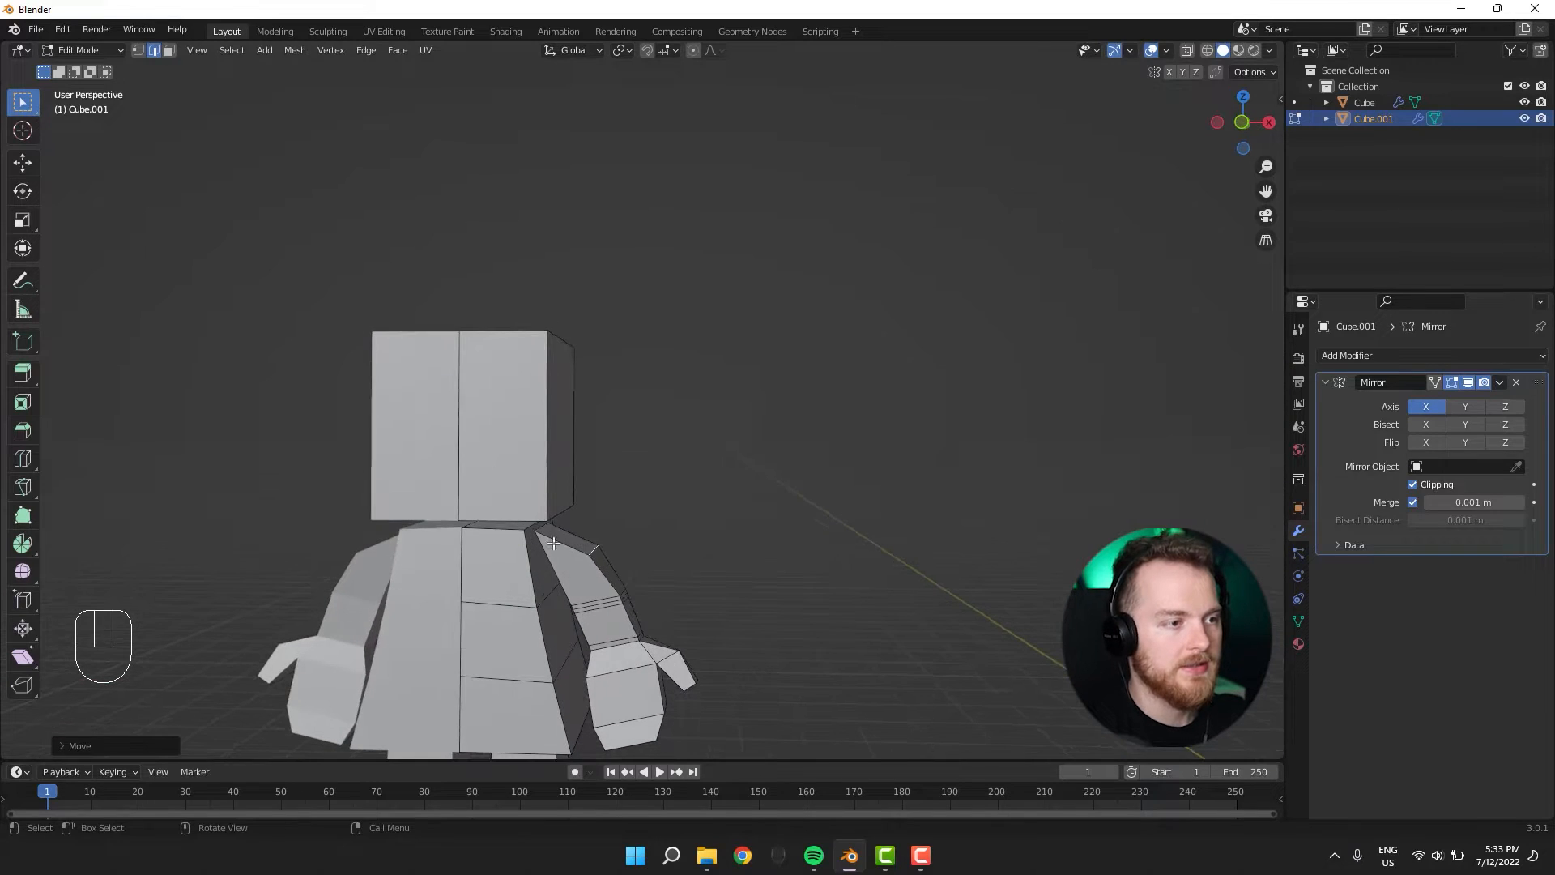
Lower the inner shoulder edge of the duplicate's arm slightly along Z.
key(g)
key(z)
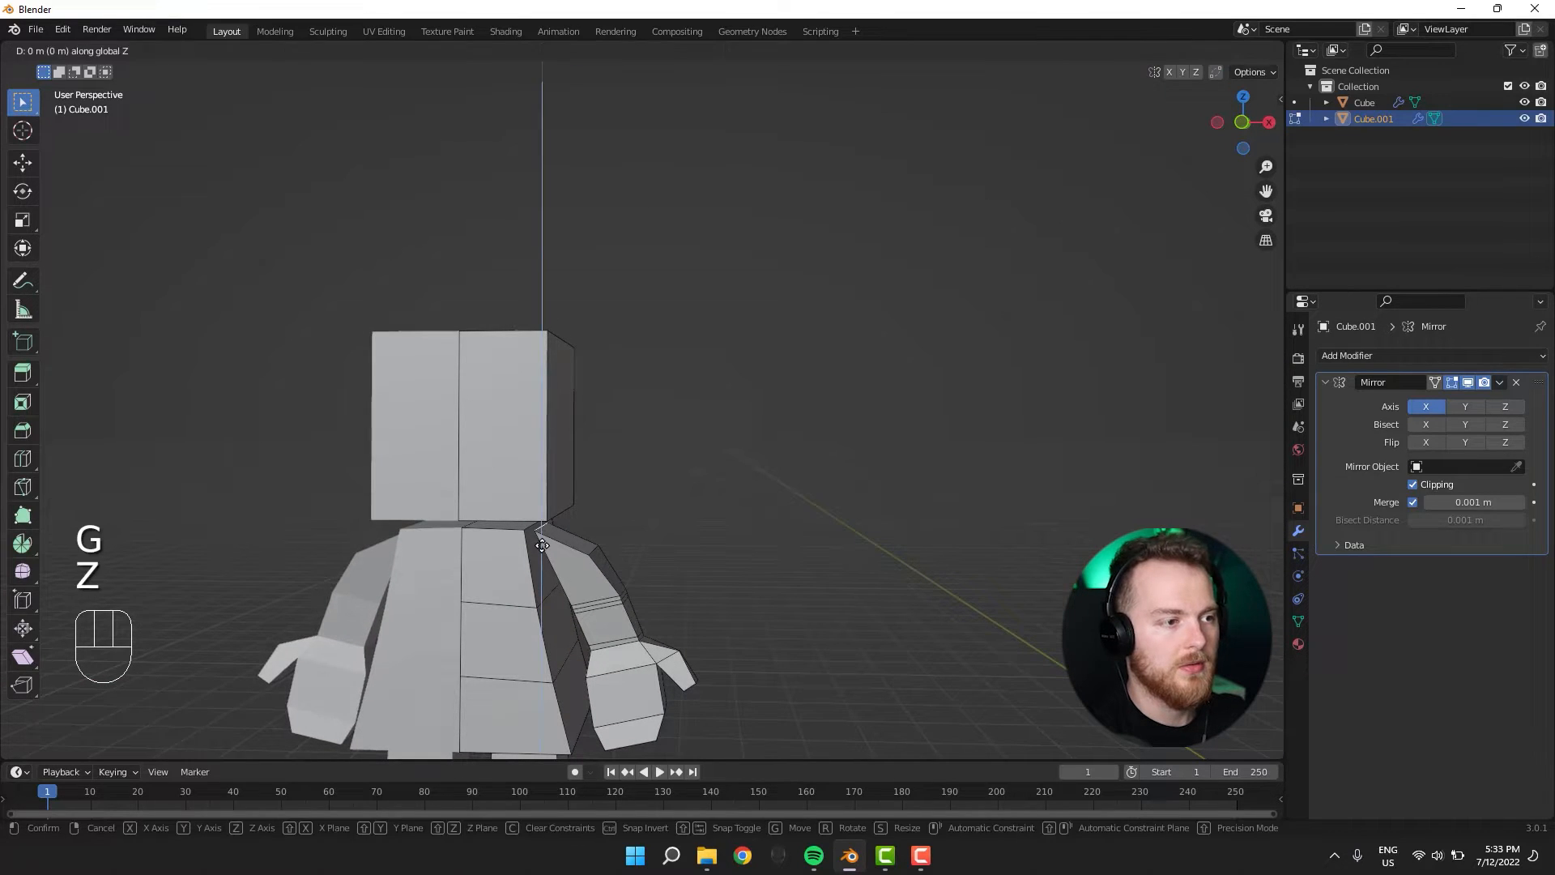
click(542, 551)
key(Tab)
scroll(683, 575, down, 5)
middle_drag(757, 625, 858, 631)
key(Tab)
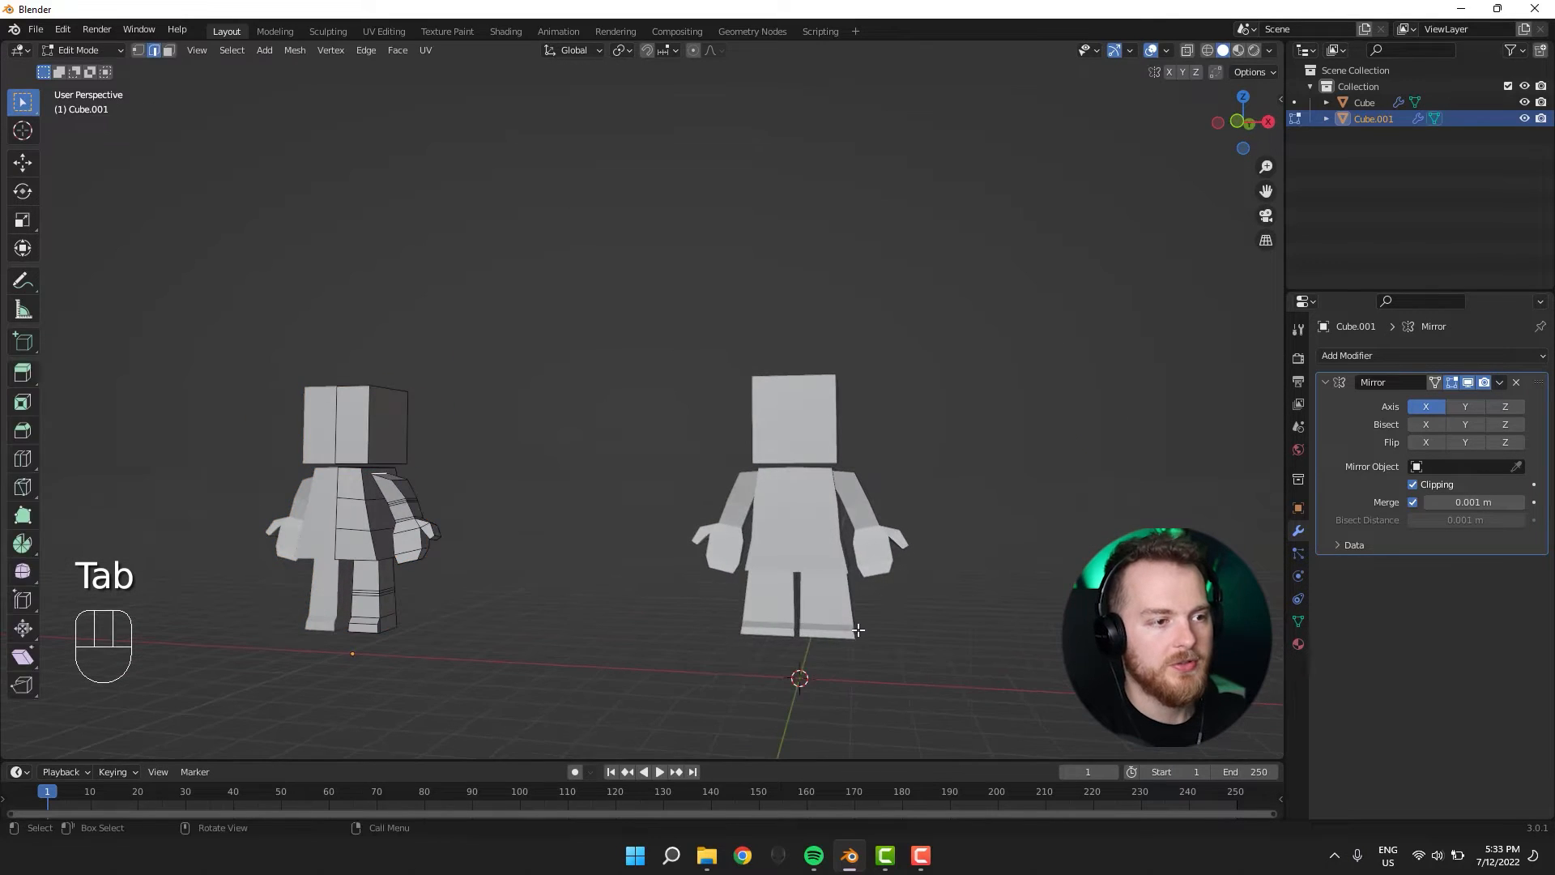
Switch to editing the original character and lower its arm's shoulder edge slightly along Z.
key(Tab)
click(862, 555)
shift+middle_drag(863, 555, 651, 547)
key(Tab)
key(Tab)
key(g)
key(z)
click(638, 561)
key(Tab)
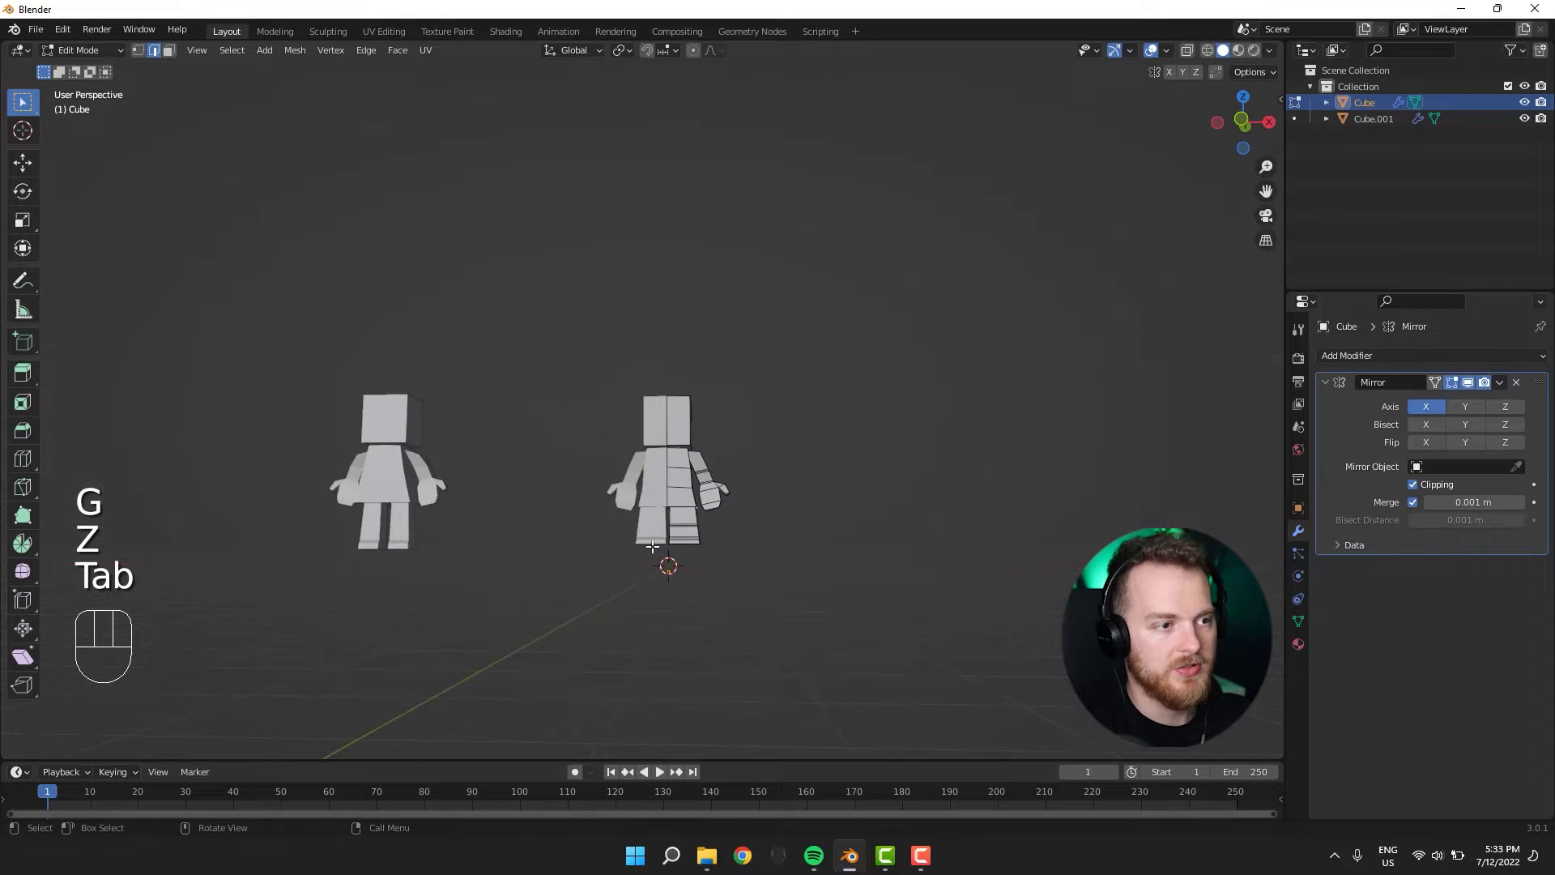
key(a)
key(g)
key(x)
key(Tab)
Move the original character object along X until it stands next to the duplicate.
key(g)
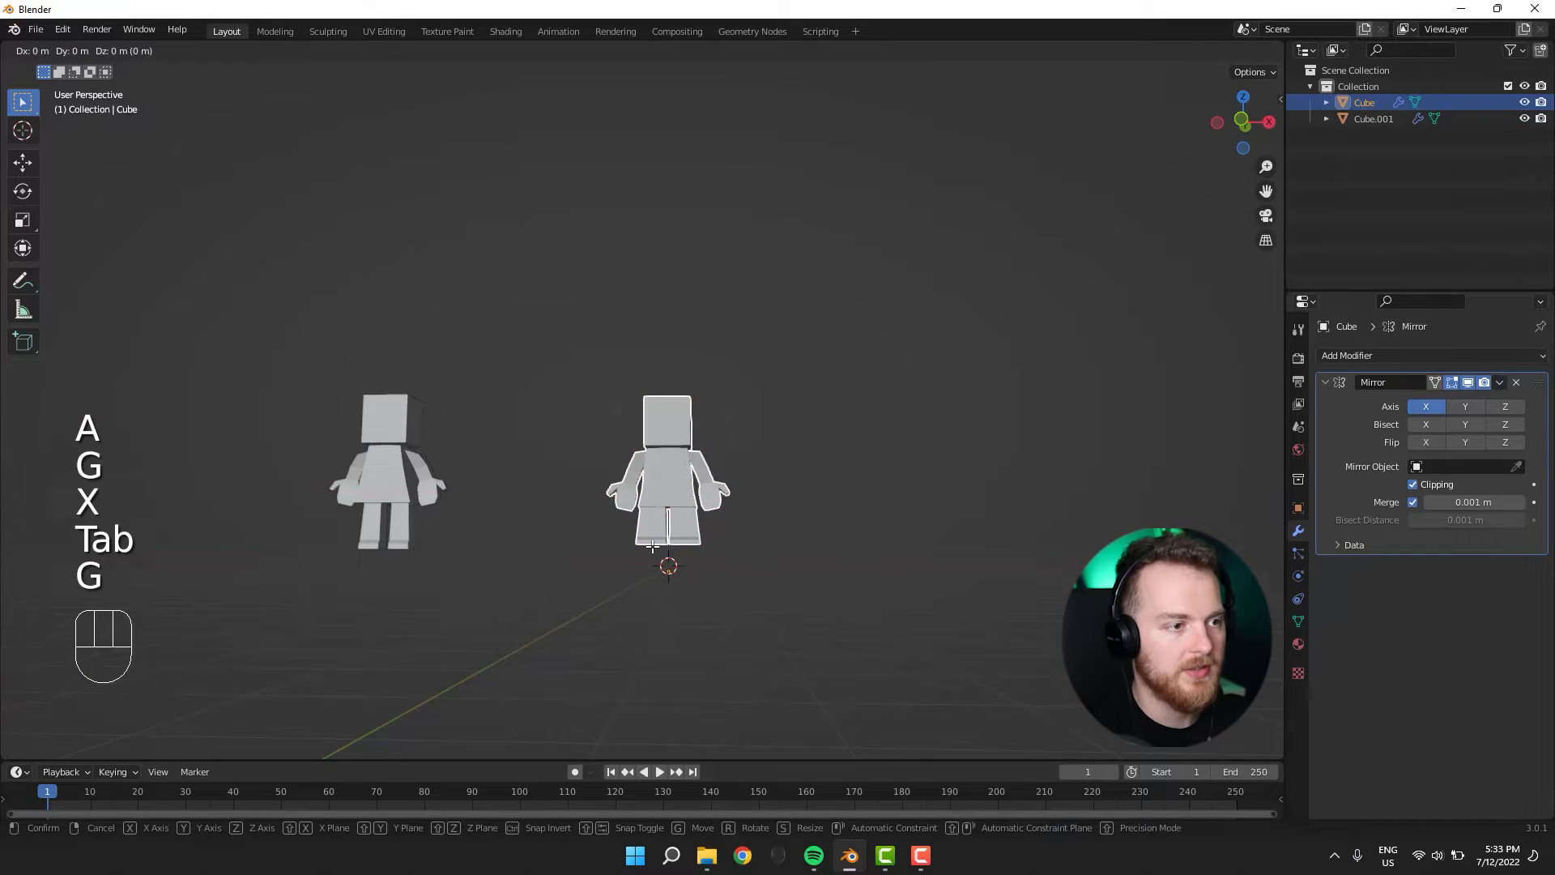
key(x)
click(487, 556)
shift+middle_drag(503, 579, 574, 590)
Stretch the original character slightly along Z and lower it about 0.25 m to line up with the duplicate.
key(s)
key(z)
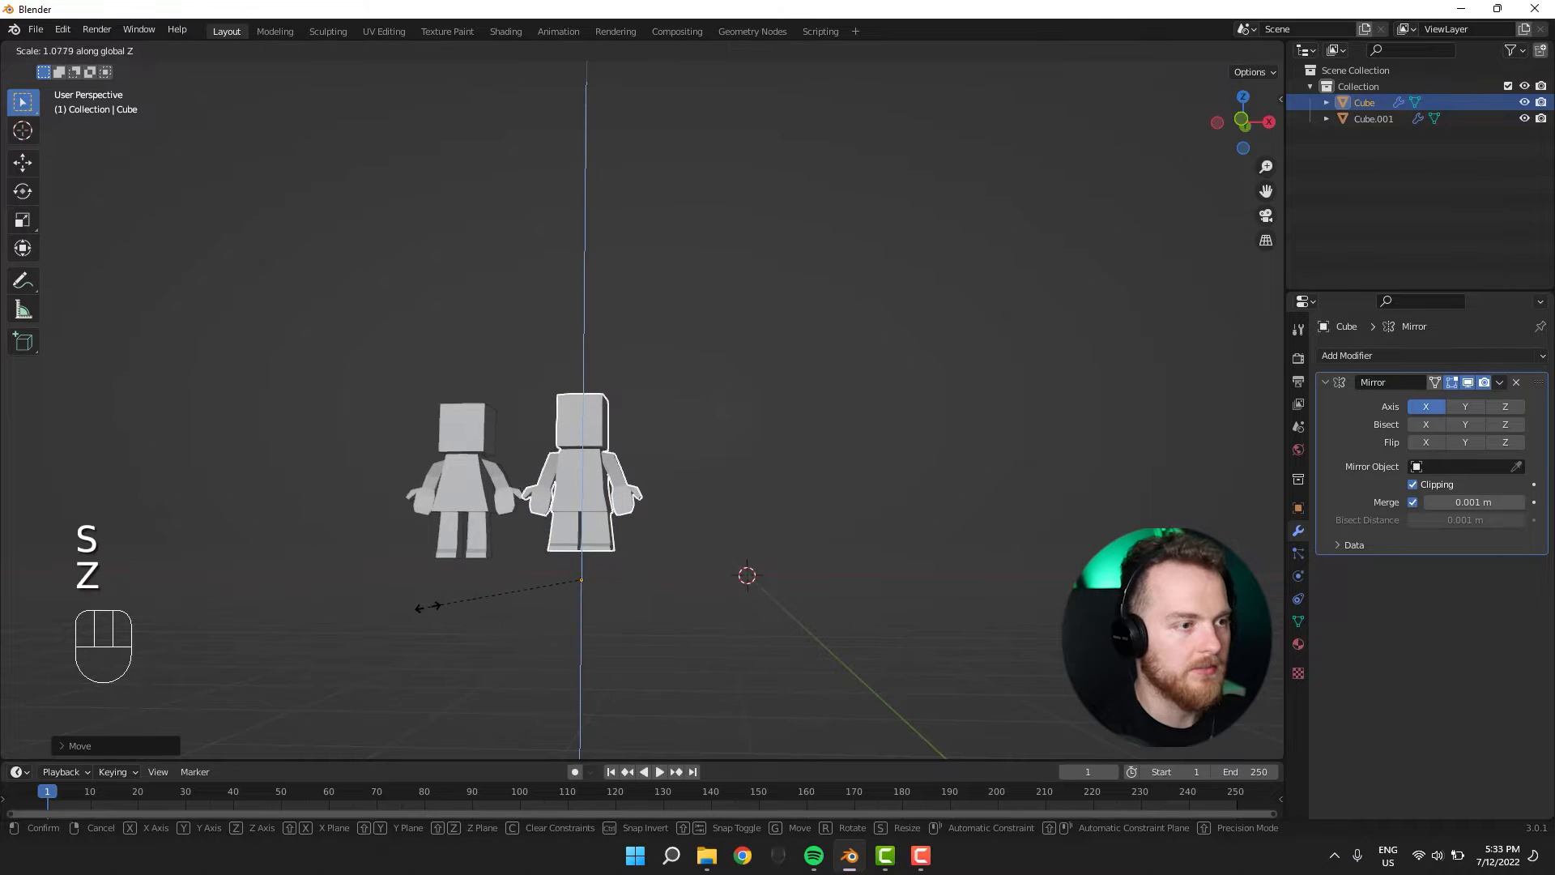
click(449, 609)
key(g)
key(z)
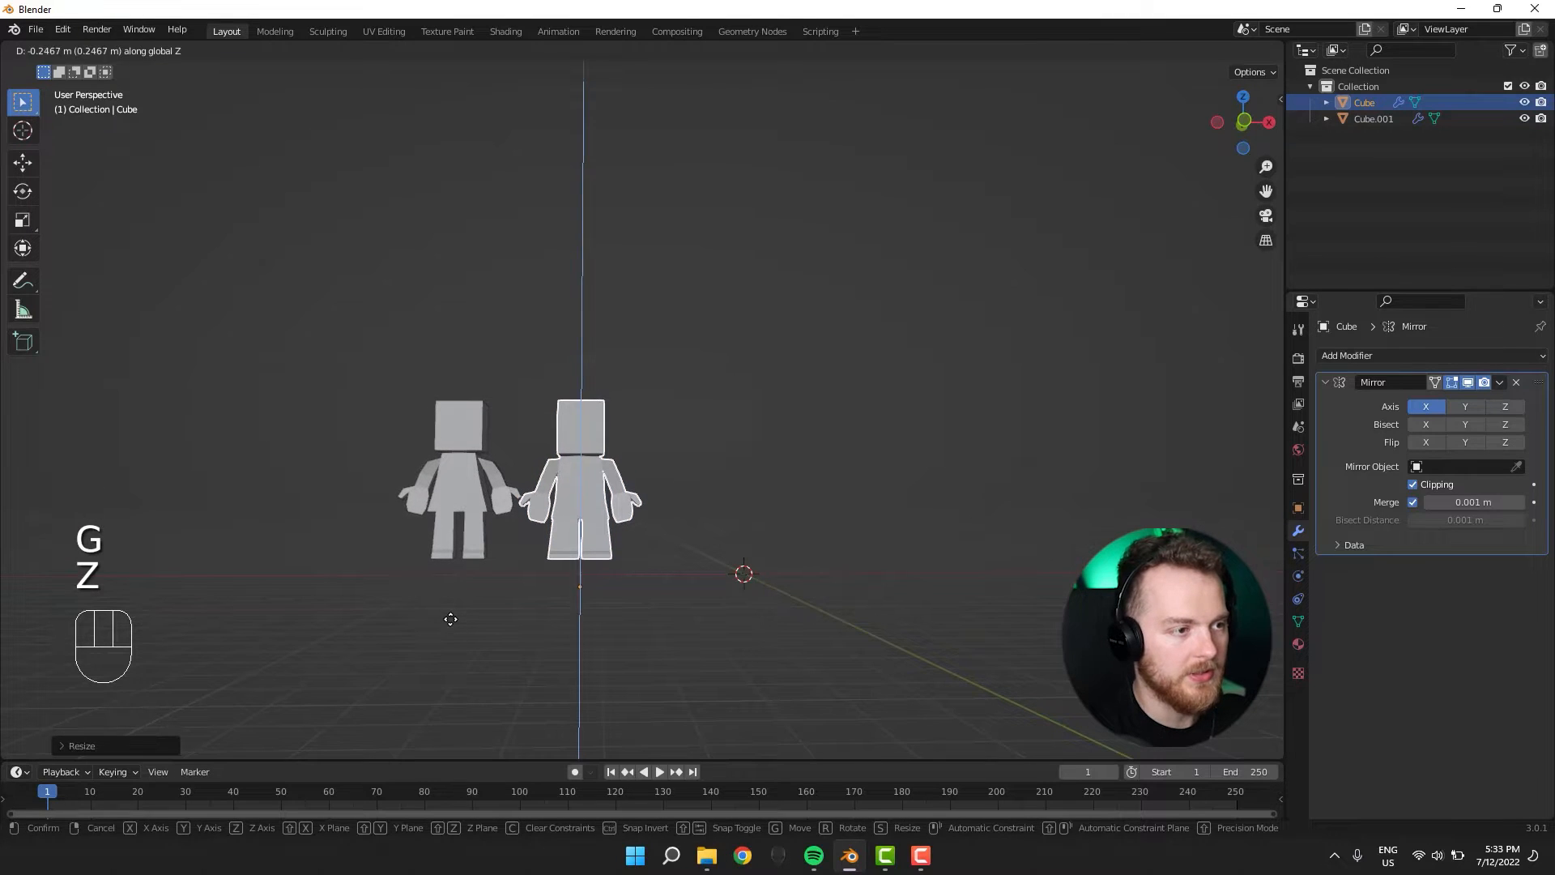
click(450, 619)
key(Tab)
key(Tab)
scroll(445, 633, up, 3)
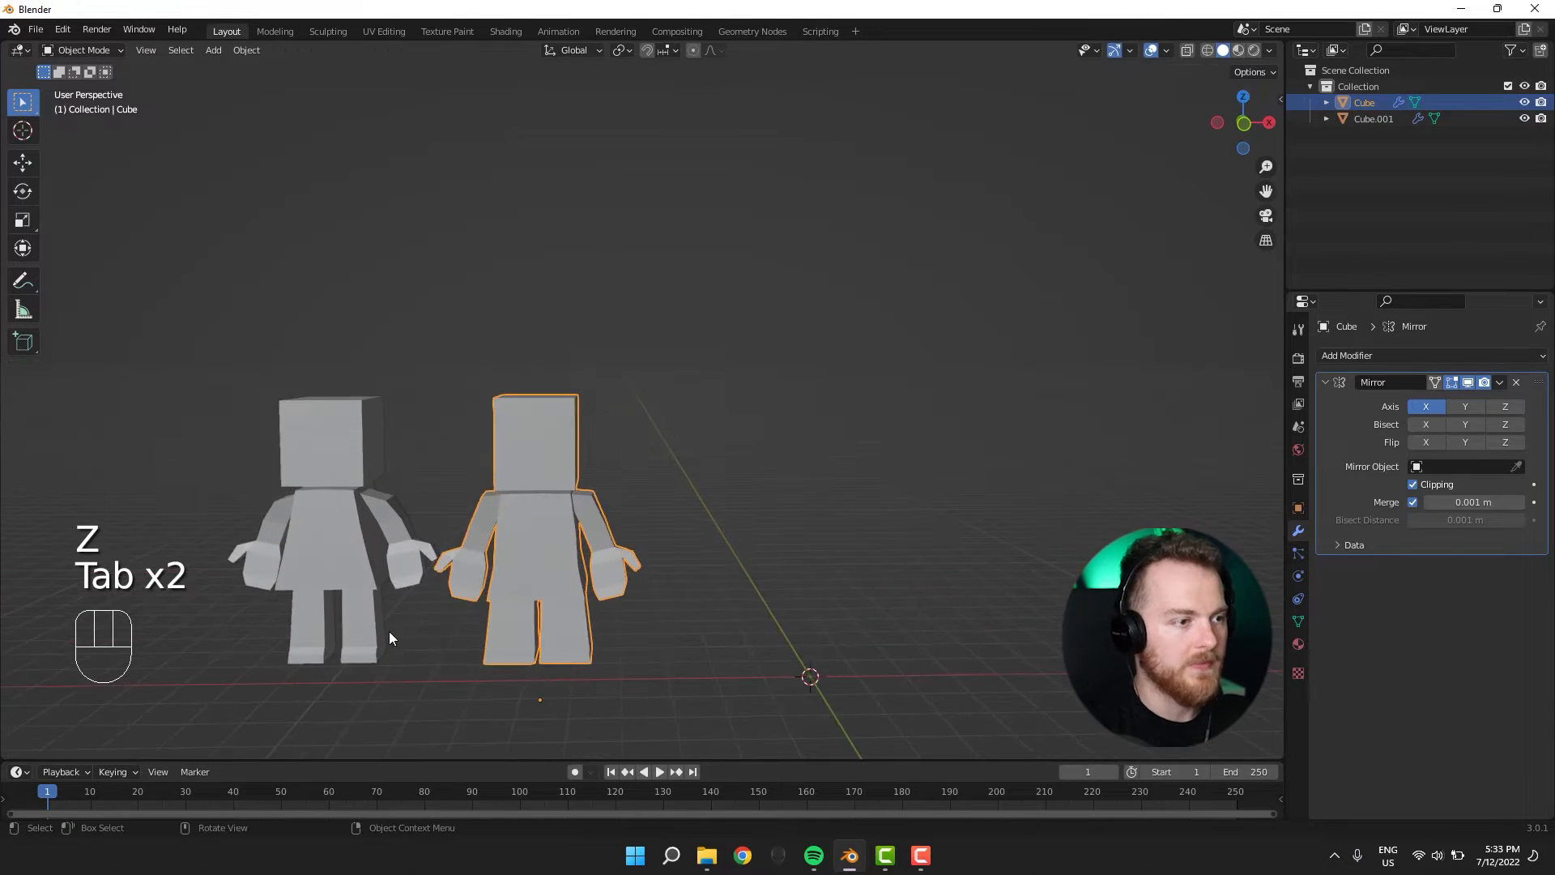
Show the object transform values and set the original character's Z location to 0 m, matching the duplicate.
middle_drag(389, 631, 382, 605)
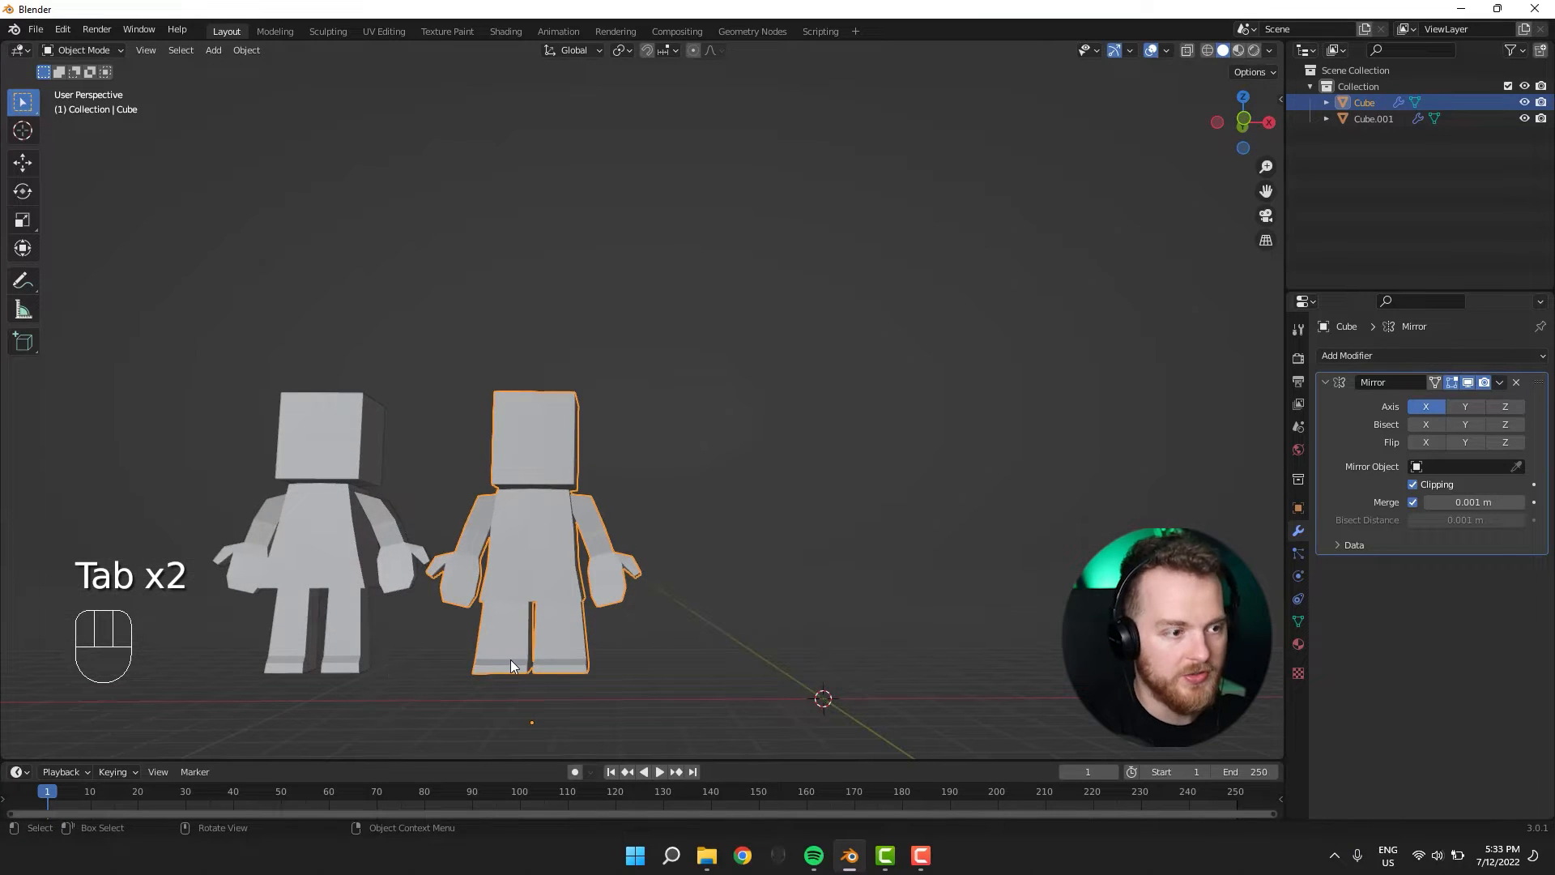
key(n)
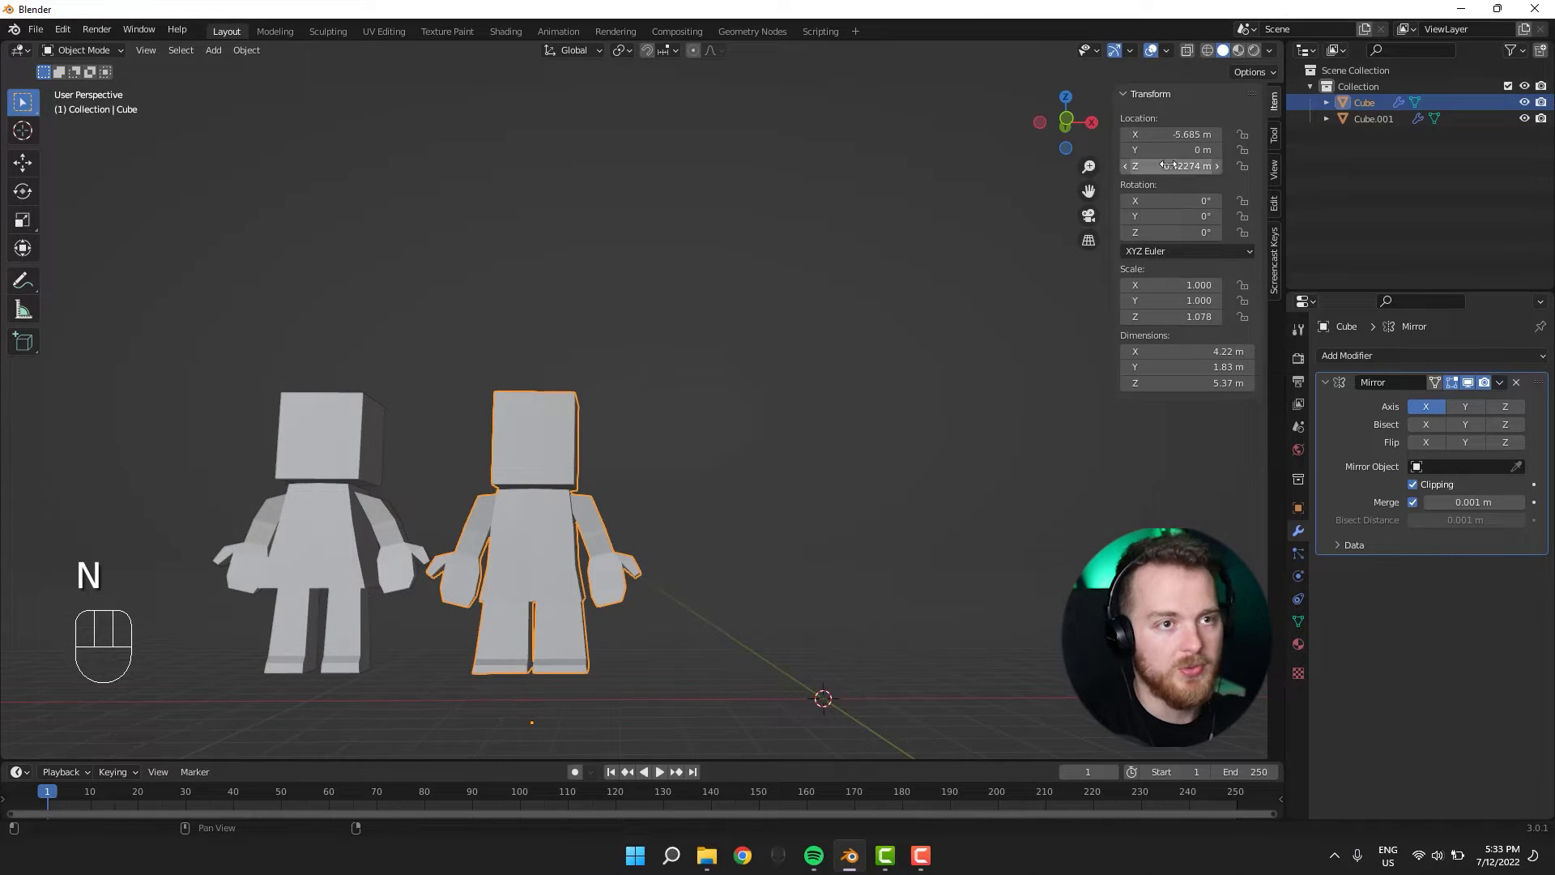
drag(1168, 164, 1183, 165)
click(400, 513)
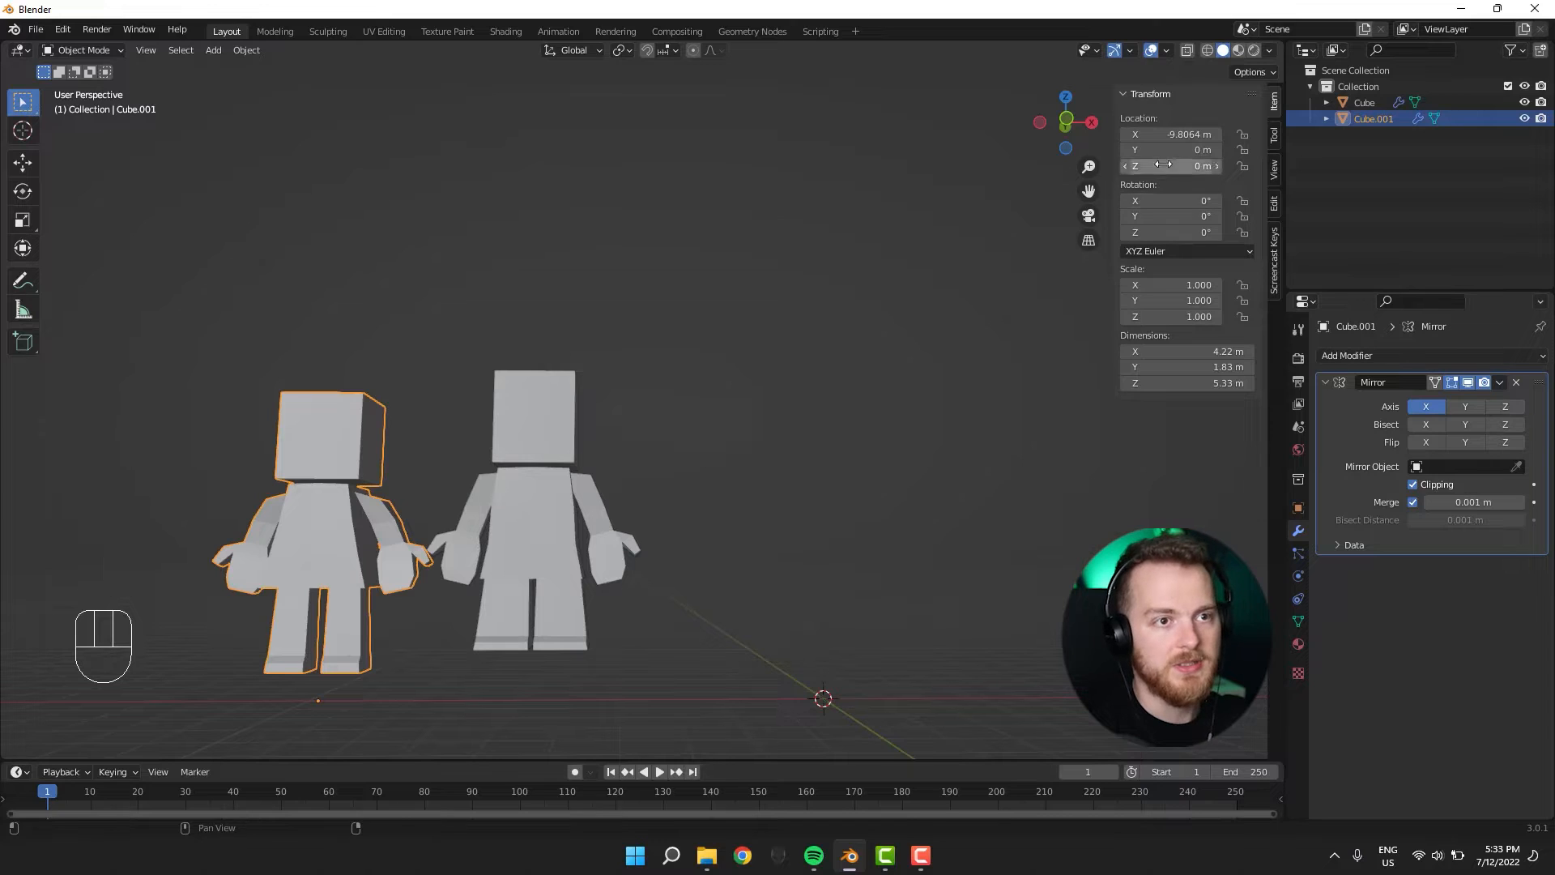
click(541, 562)
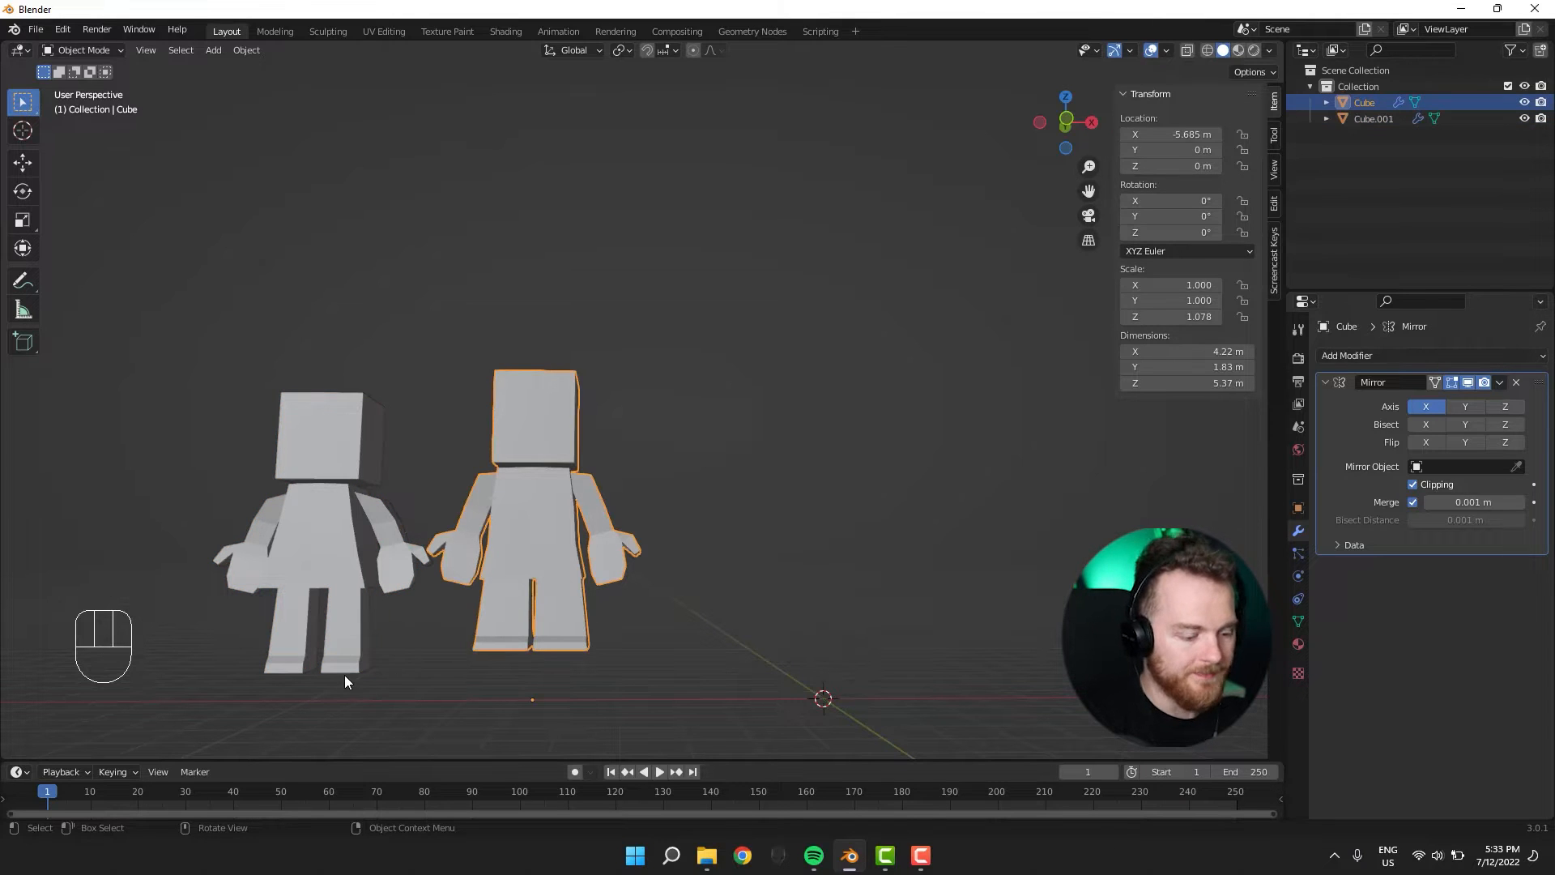
Edit the original character and lower its entire mesh along Z until the feet reach floor level.
key(Tab)
shift+middle_drag(344, 679, 425, 622)
key(g)
key(z)
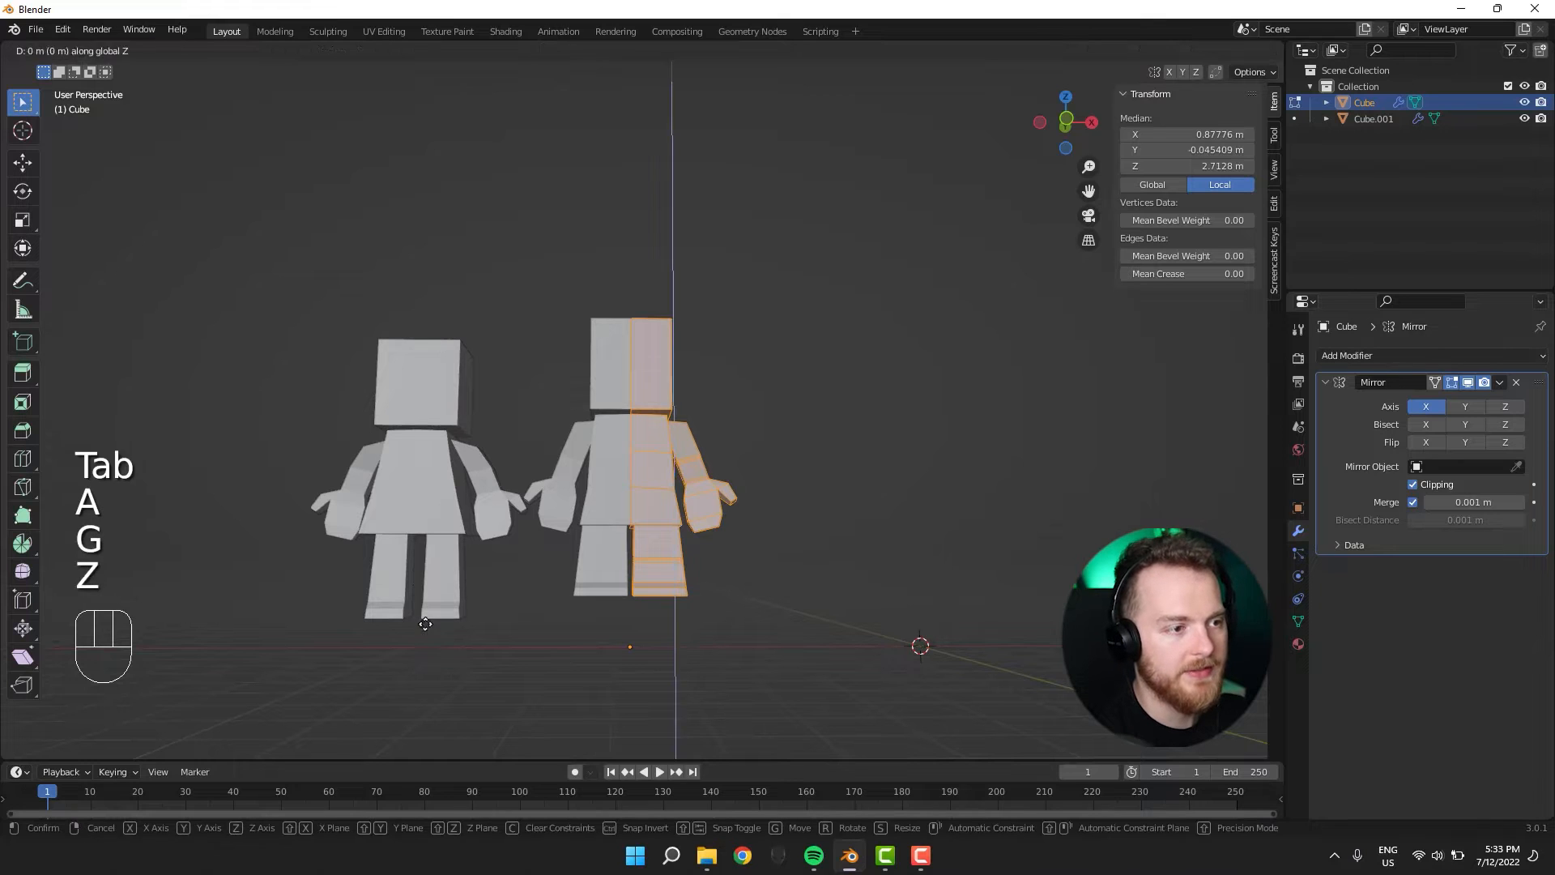
click(424, 667)
In front view, lower the original character's mesh slightly more so its soles rest exactly on the X axis line.
key(grave)
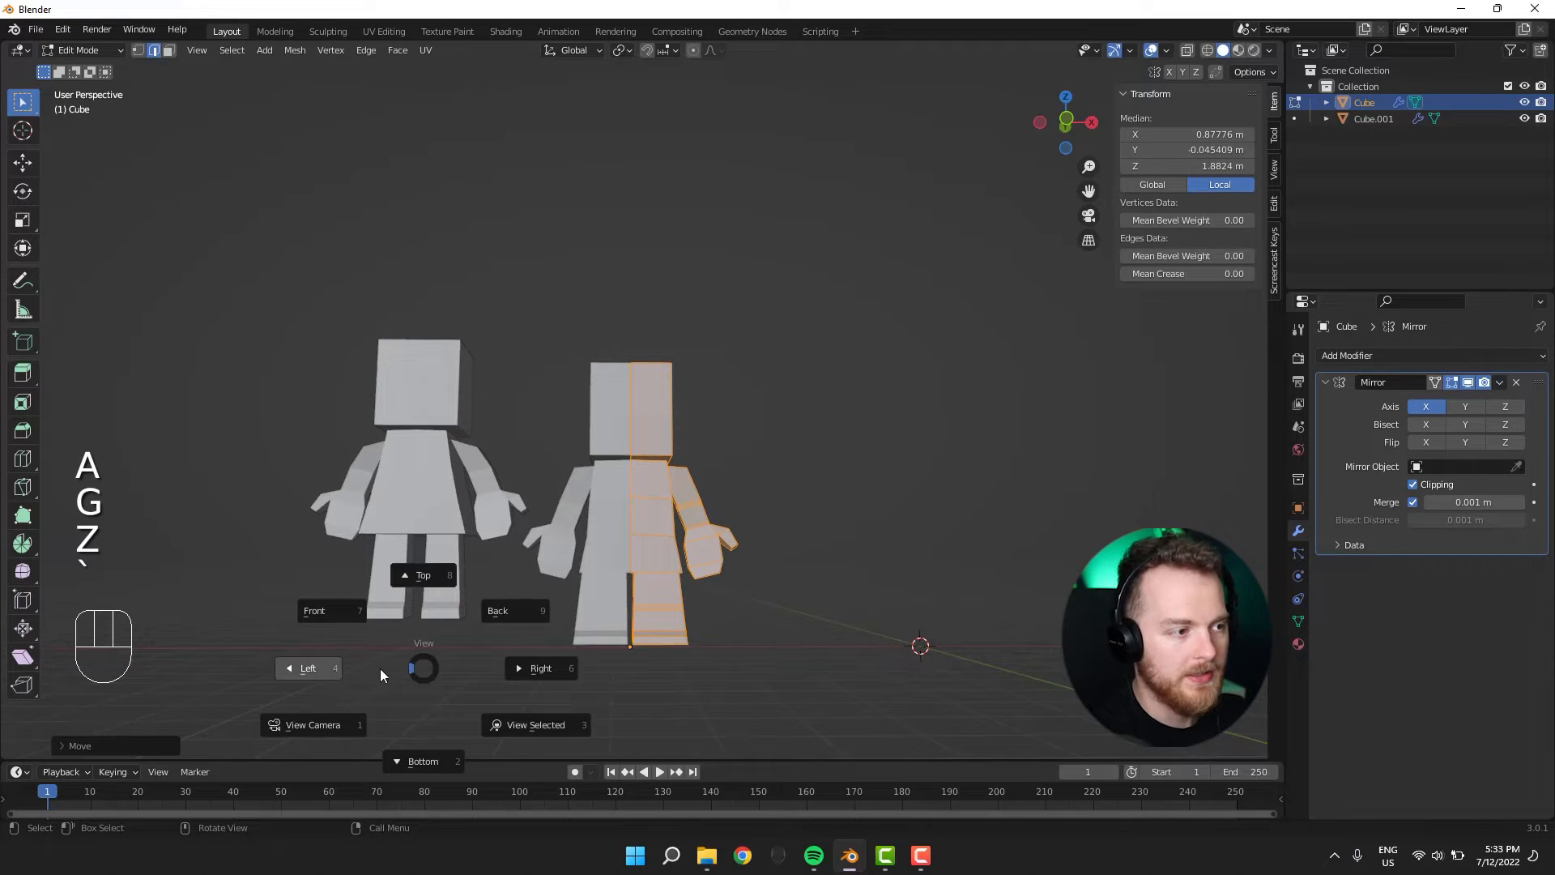
click(348, 620)
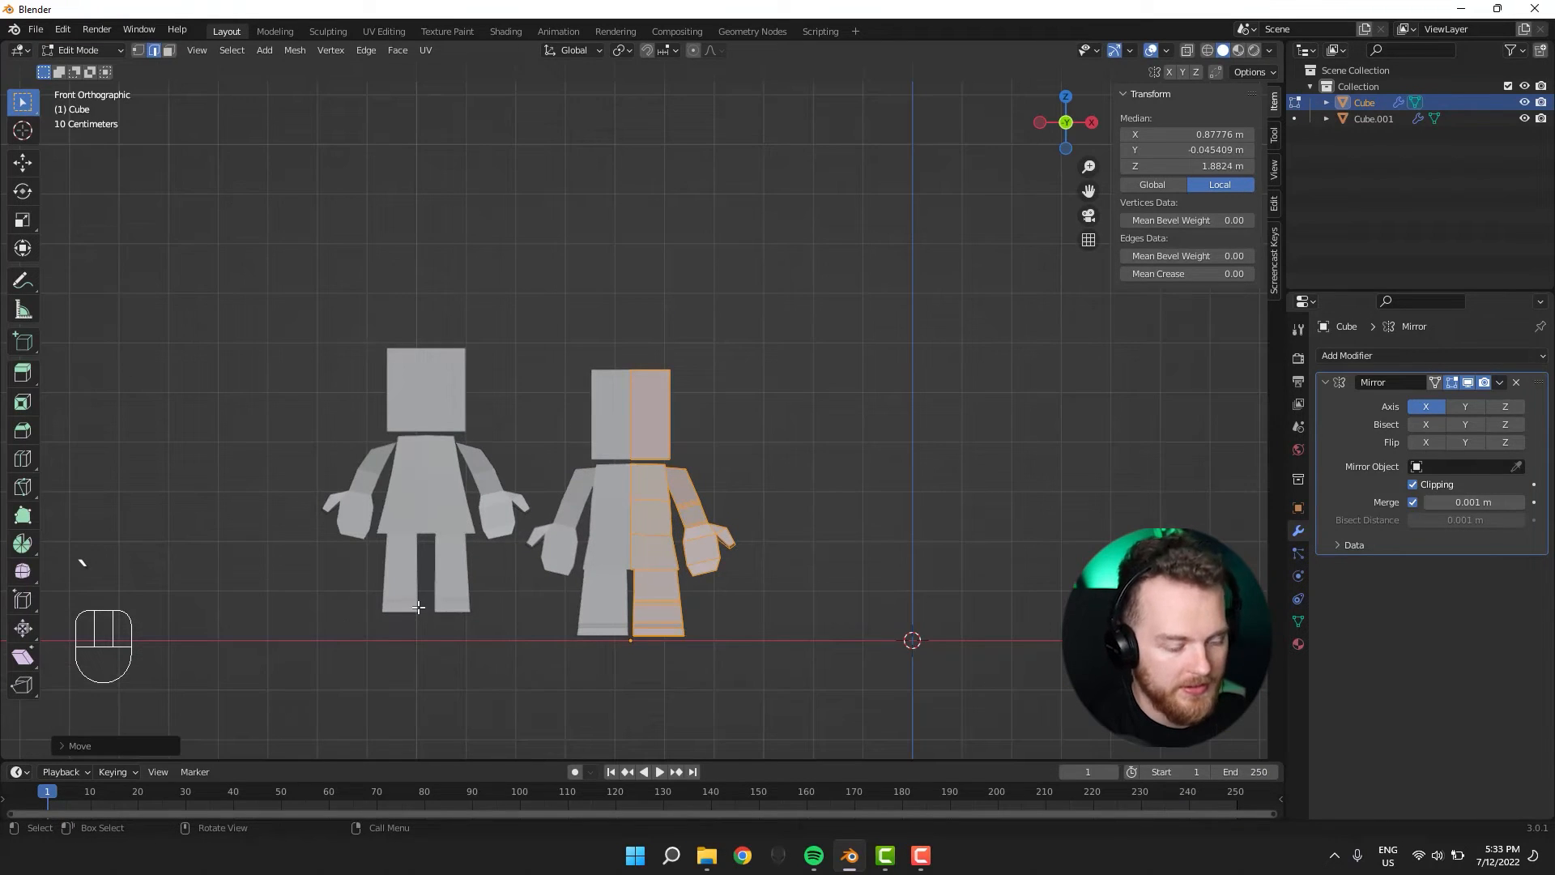
key(g)
key(z)
click(415, 611)
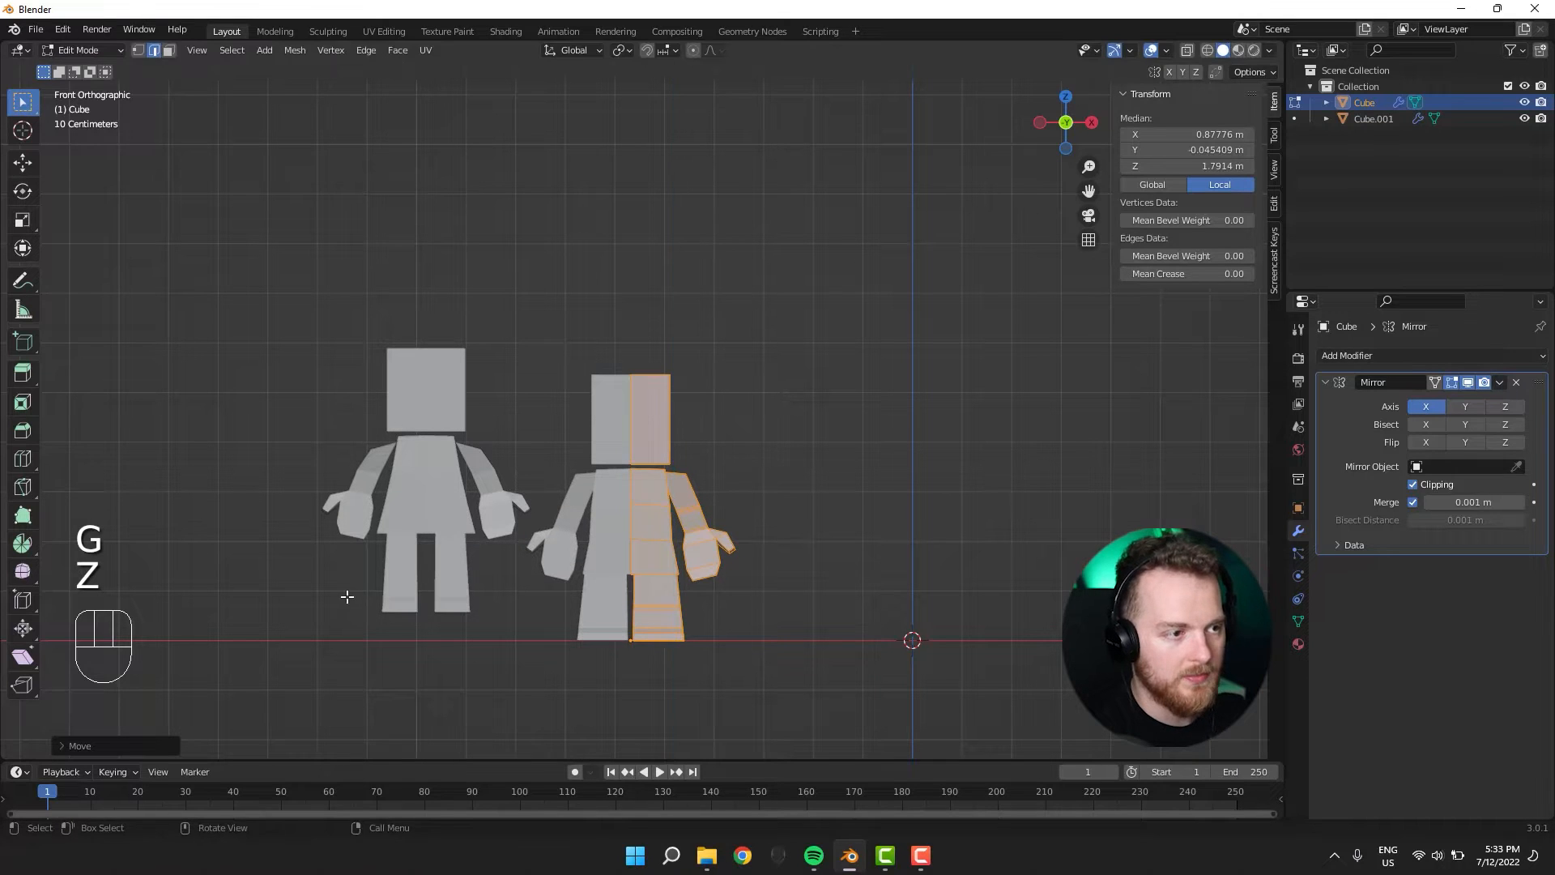
Switch to the slimmer duplicate and lower its entire mesh about 0.56 m along Z onto the X axis line.
shift+middle_drag(337, 597, 486, 604)
key(Tab)
click(579, 508)
key(Tab)
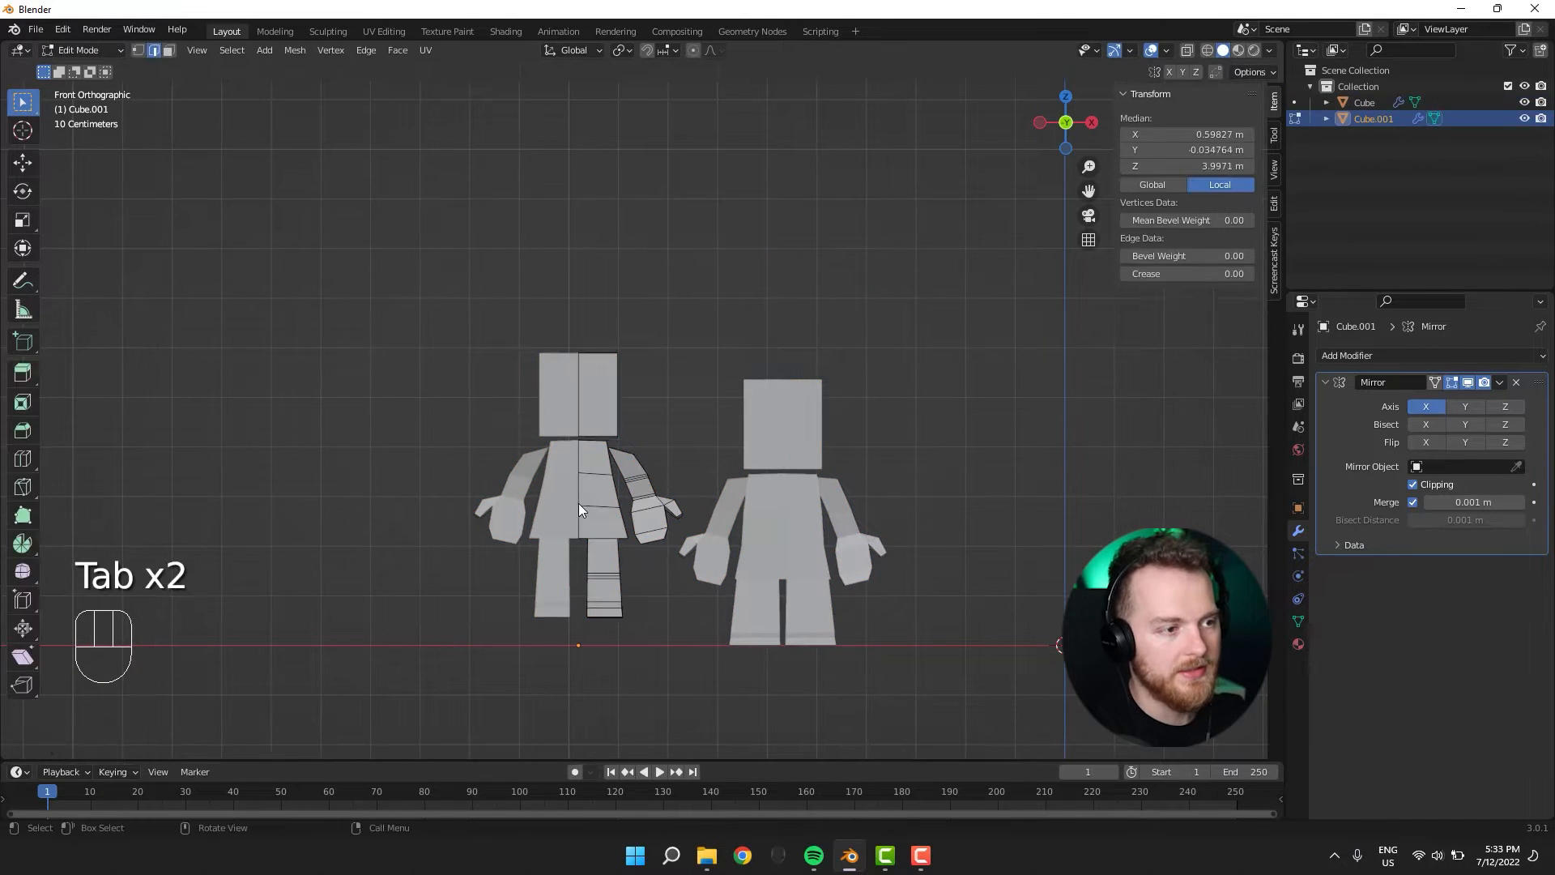
key(a)
key(g)
key(z)
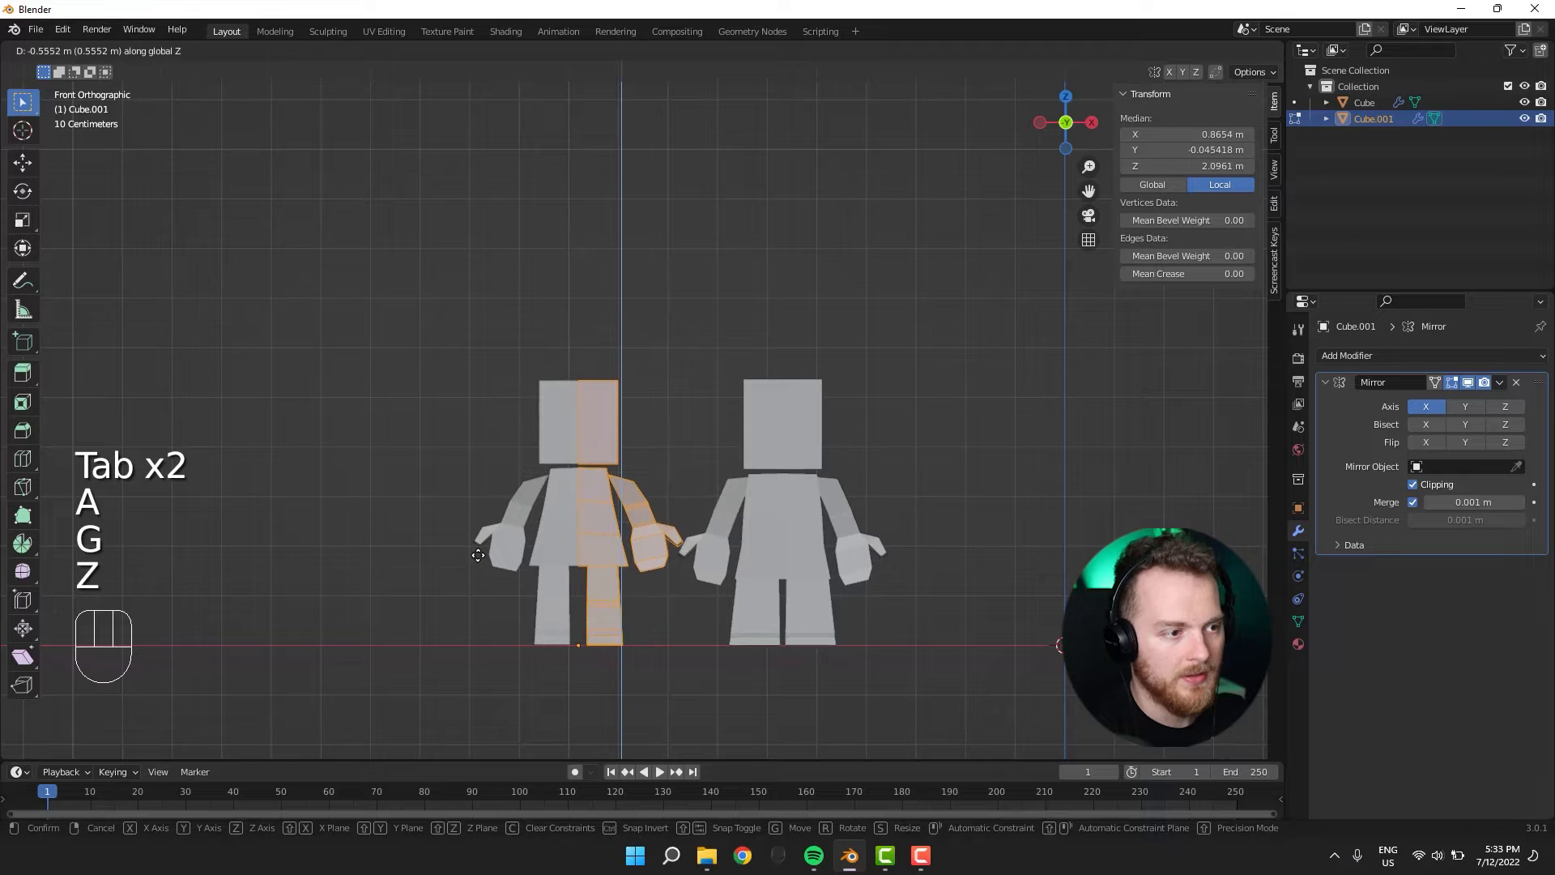
click(478, 555)
key(Tab)
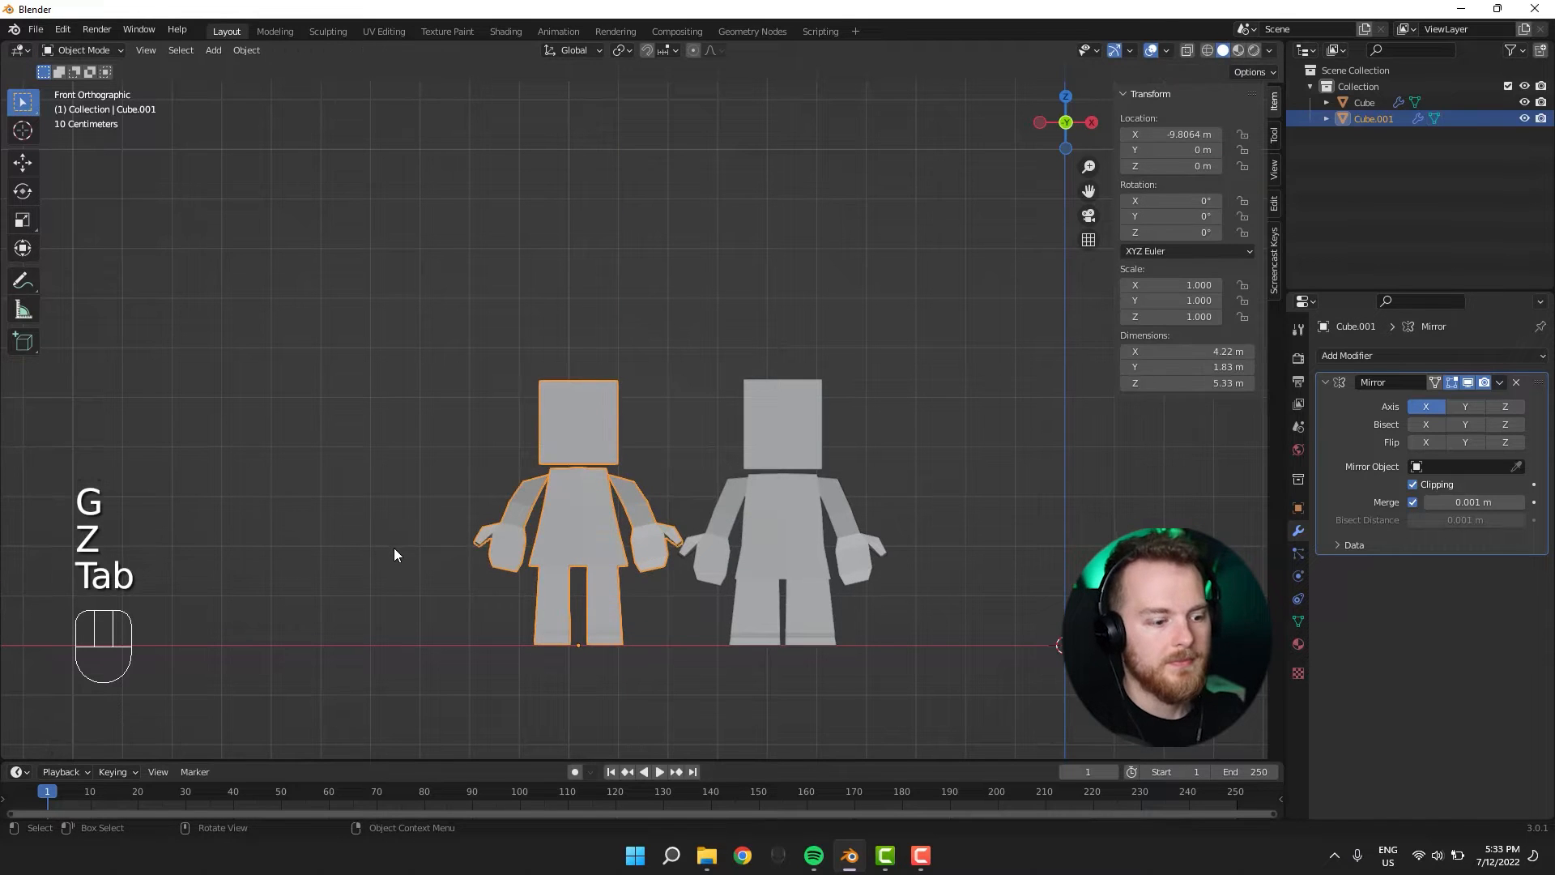
key(Tab)
middle_drag(462, 479, 402, 551)
click(454, 482)
scroll(454, 482, down, 3)
key(Tab)
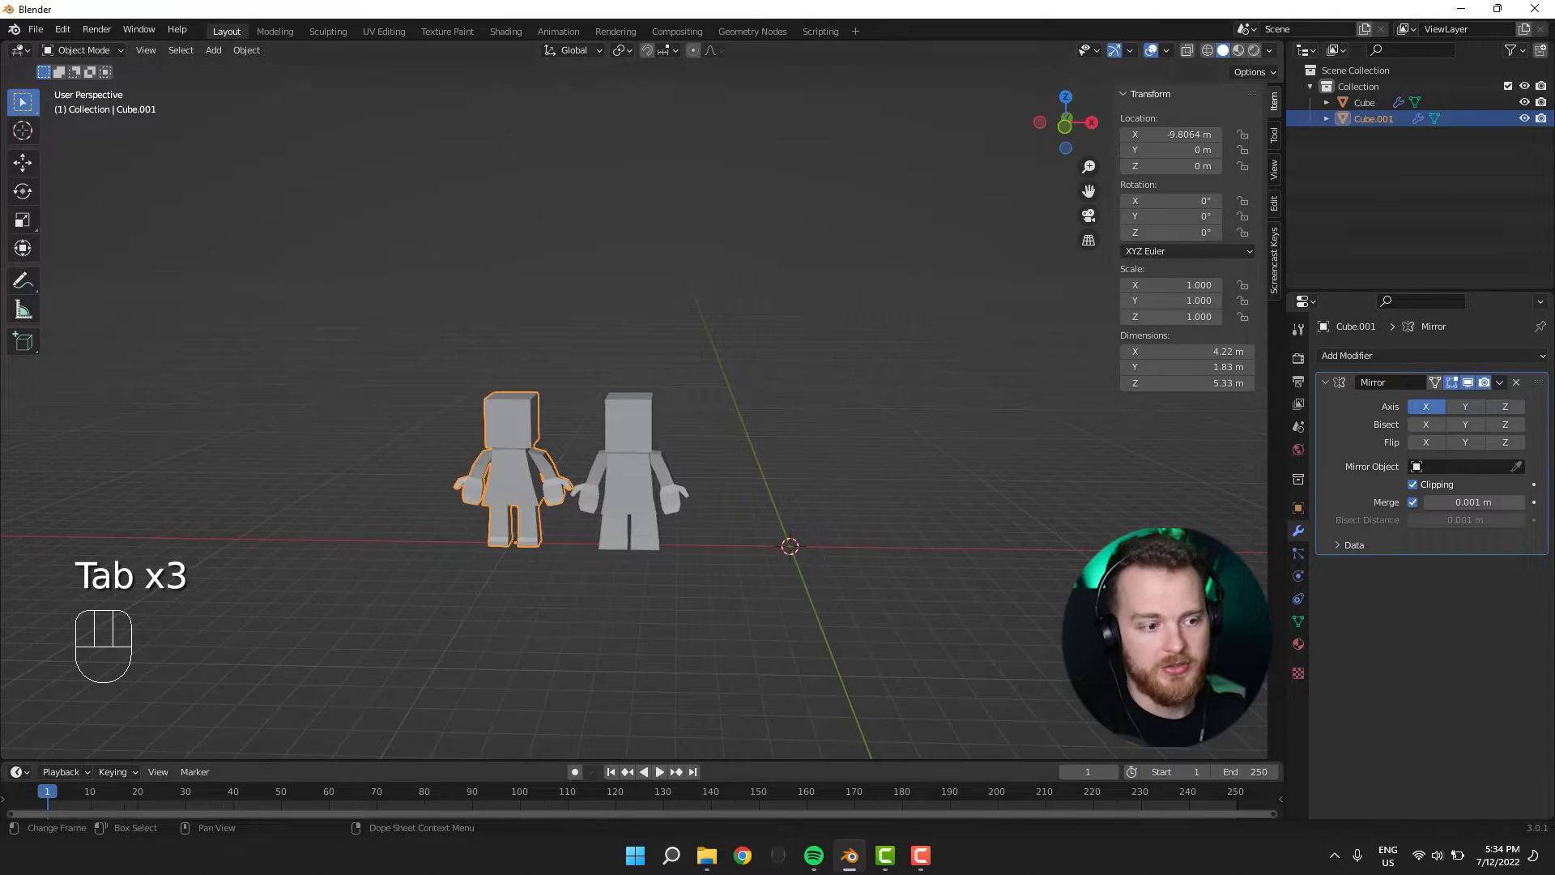
click(554, 630)
middle_drag(554, 630, 191, 423)
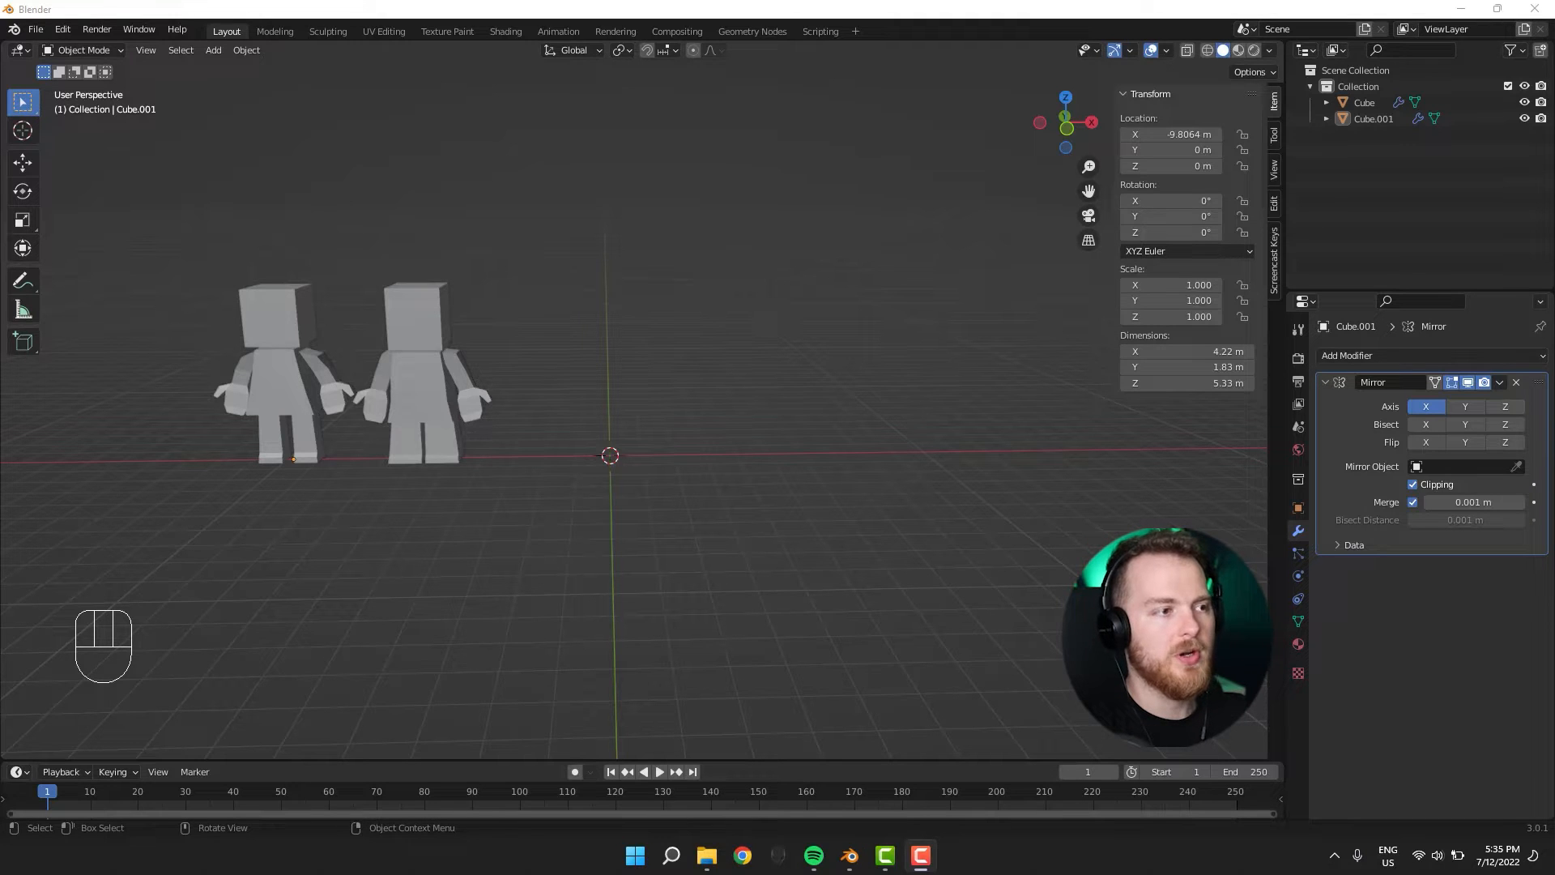
Duplicate the slimmer character along X to the world origin and start editing the new copy's mesh.
middle_drag(621, 361, 646, 361)
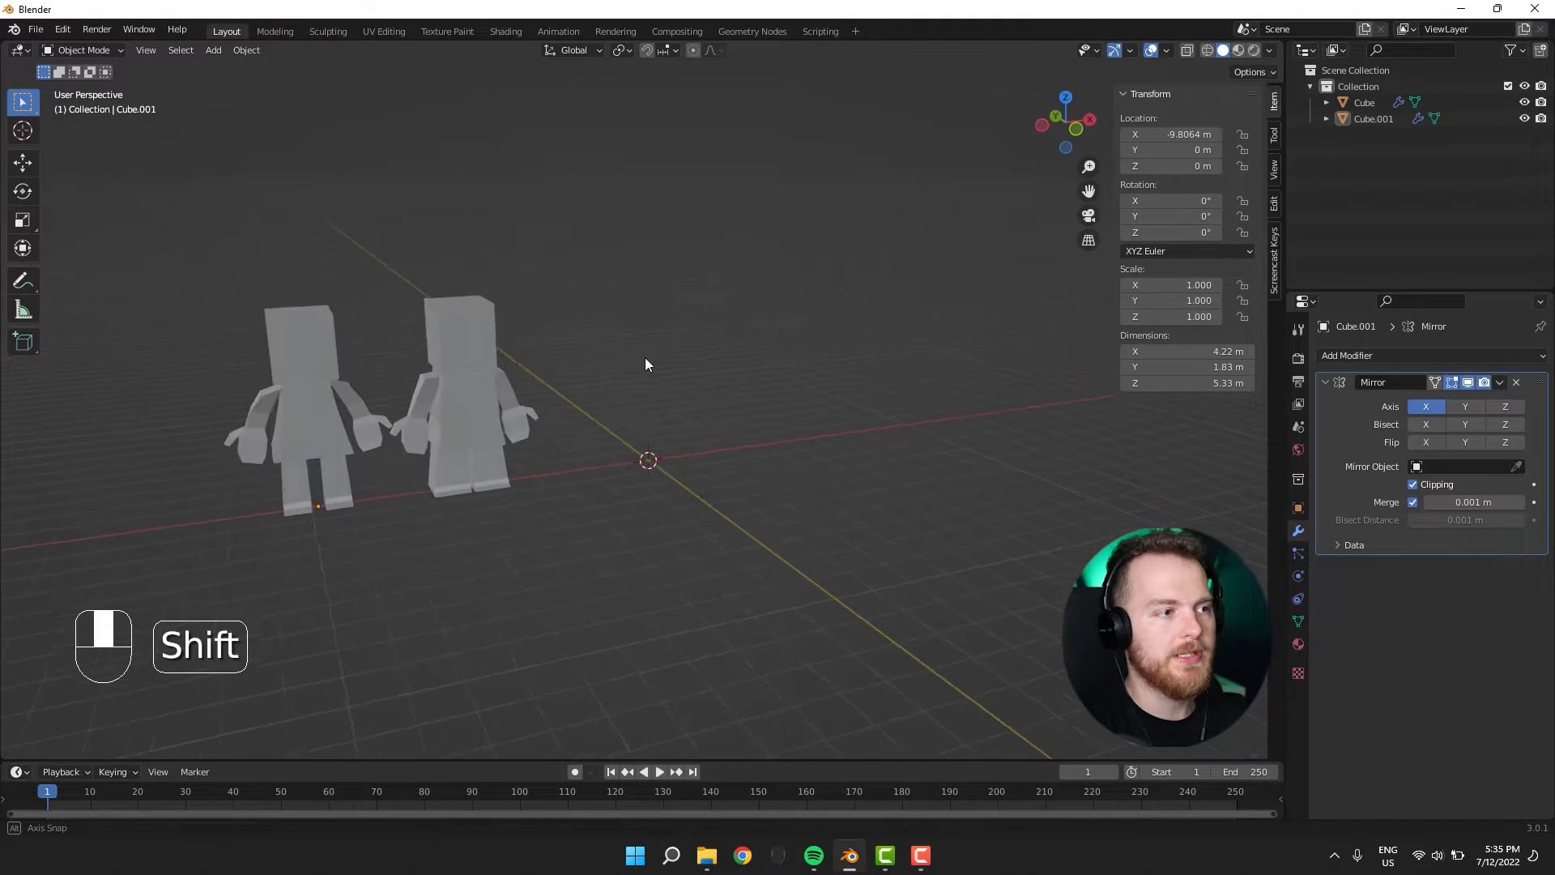
shift+middle_drag(486, 392, 617, 419)
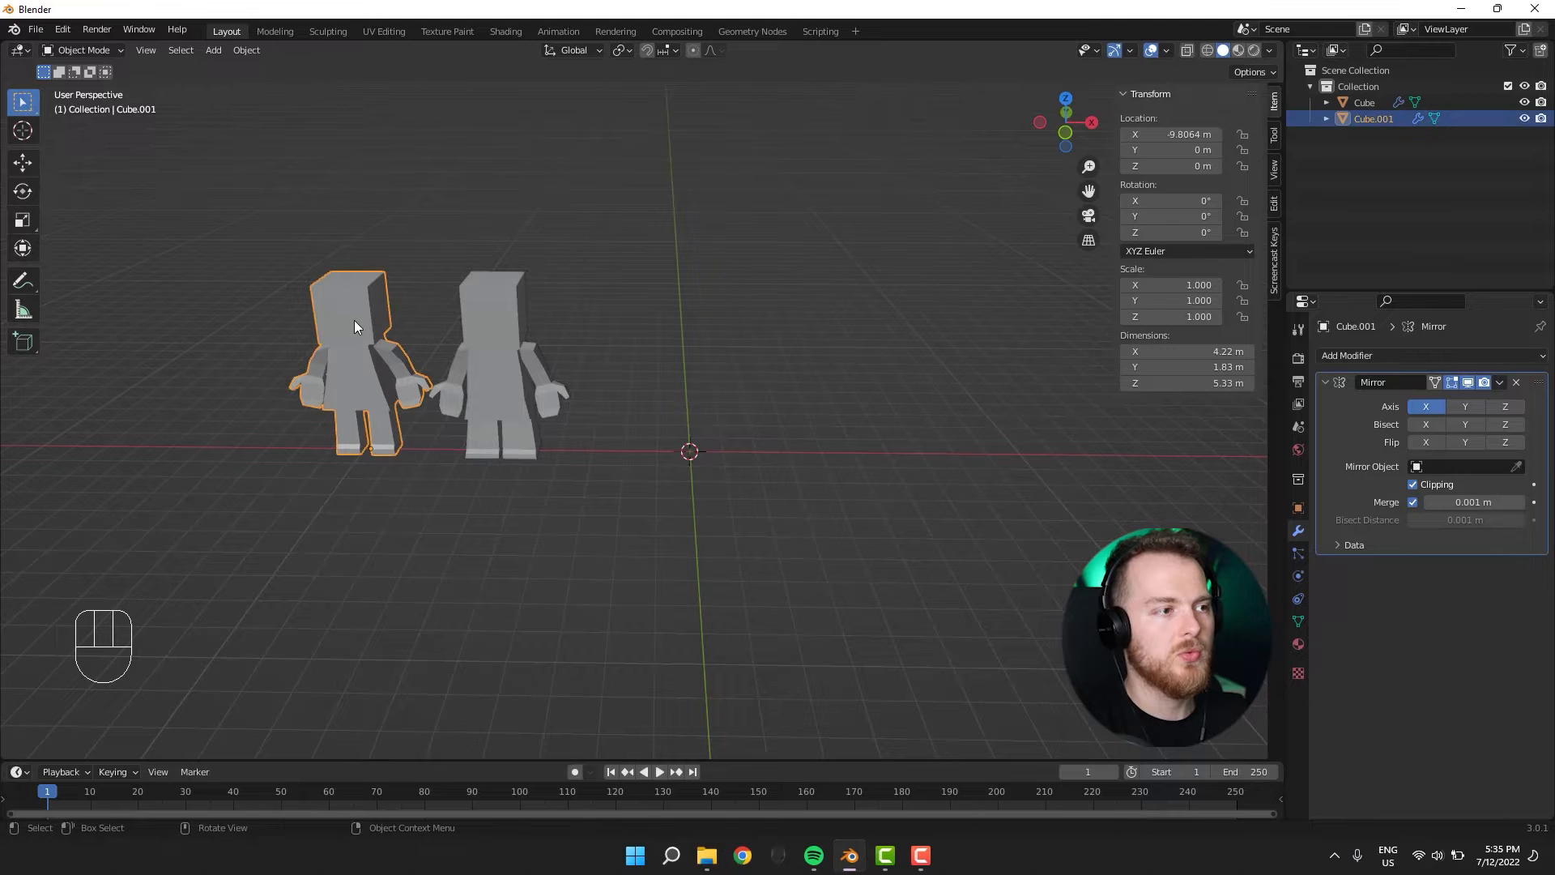
key(shift+d)
key(x)
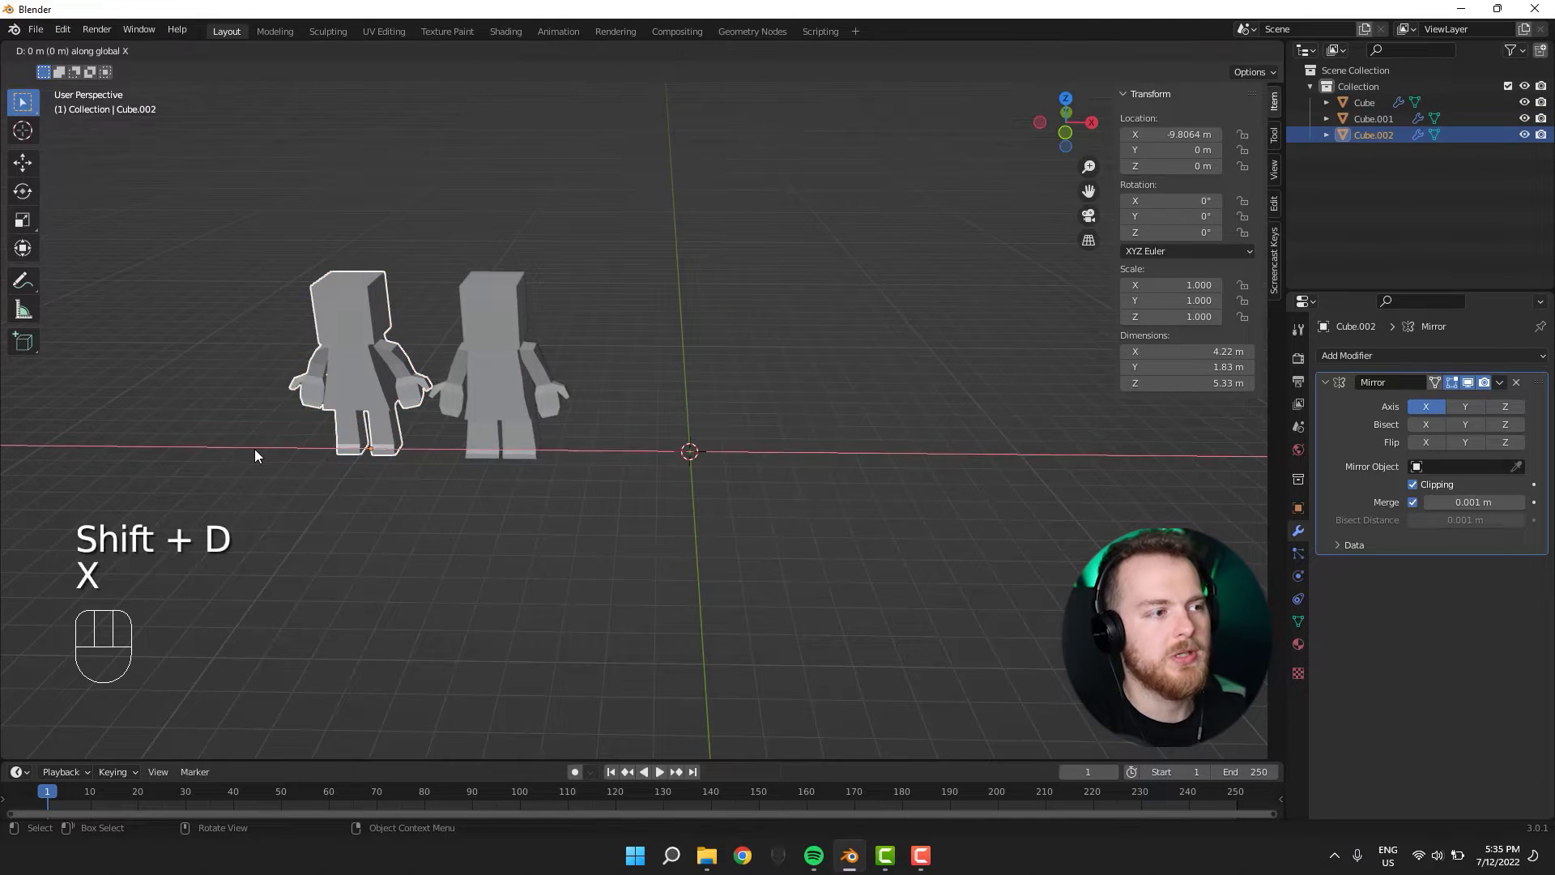
key(u)
click(658, 476)
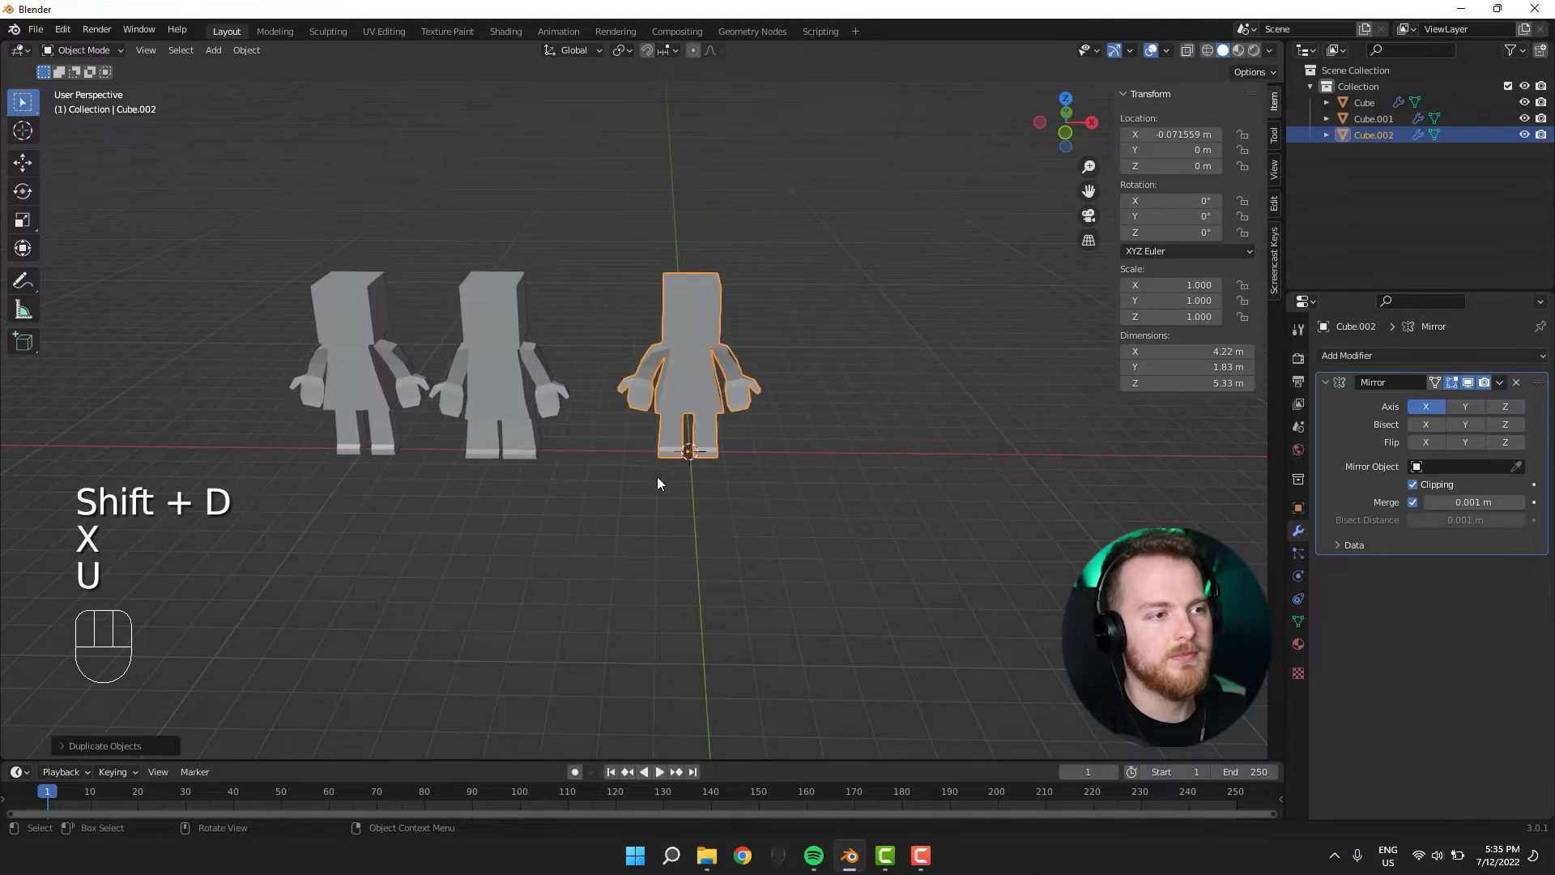
scroll(658, 477, up, 3)
key(Tab)
shift+middle_drag(750, 453, 669, 424)
key(ctrl+r)
click(600, 348)
right_click(600, 348)
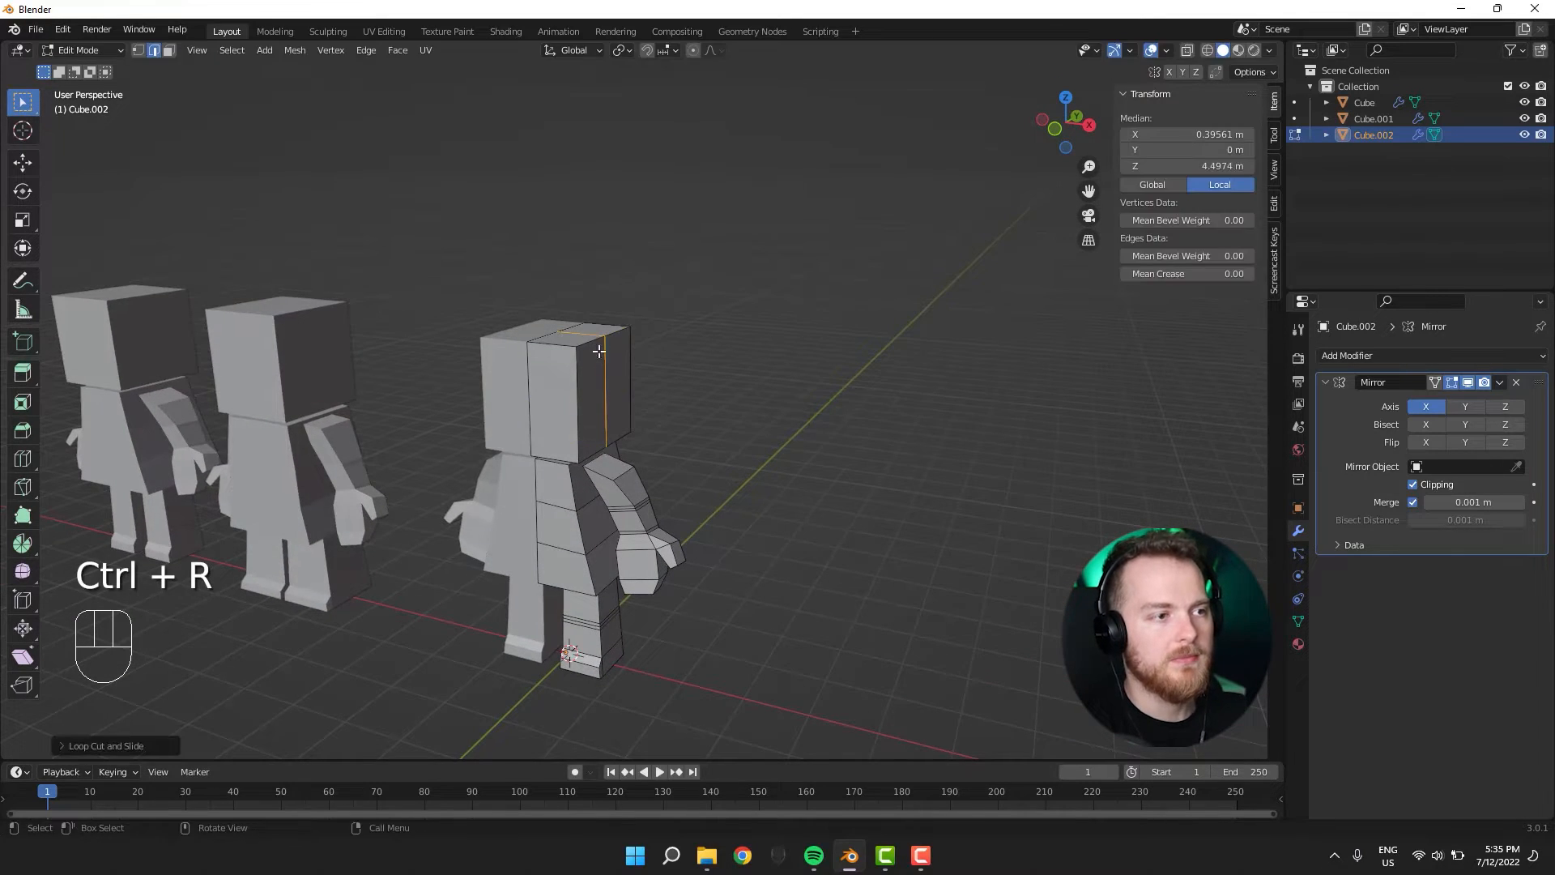
key(ctrl+z)
Divide the new copy's head with two centred vertical loop cuts and two centred horizontal loop cuts.
key(ctrl+r)
click(606, 350)
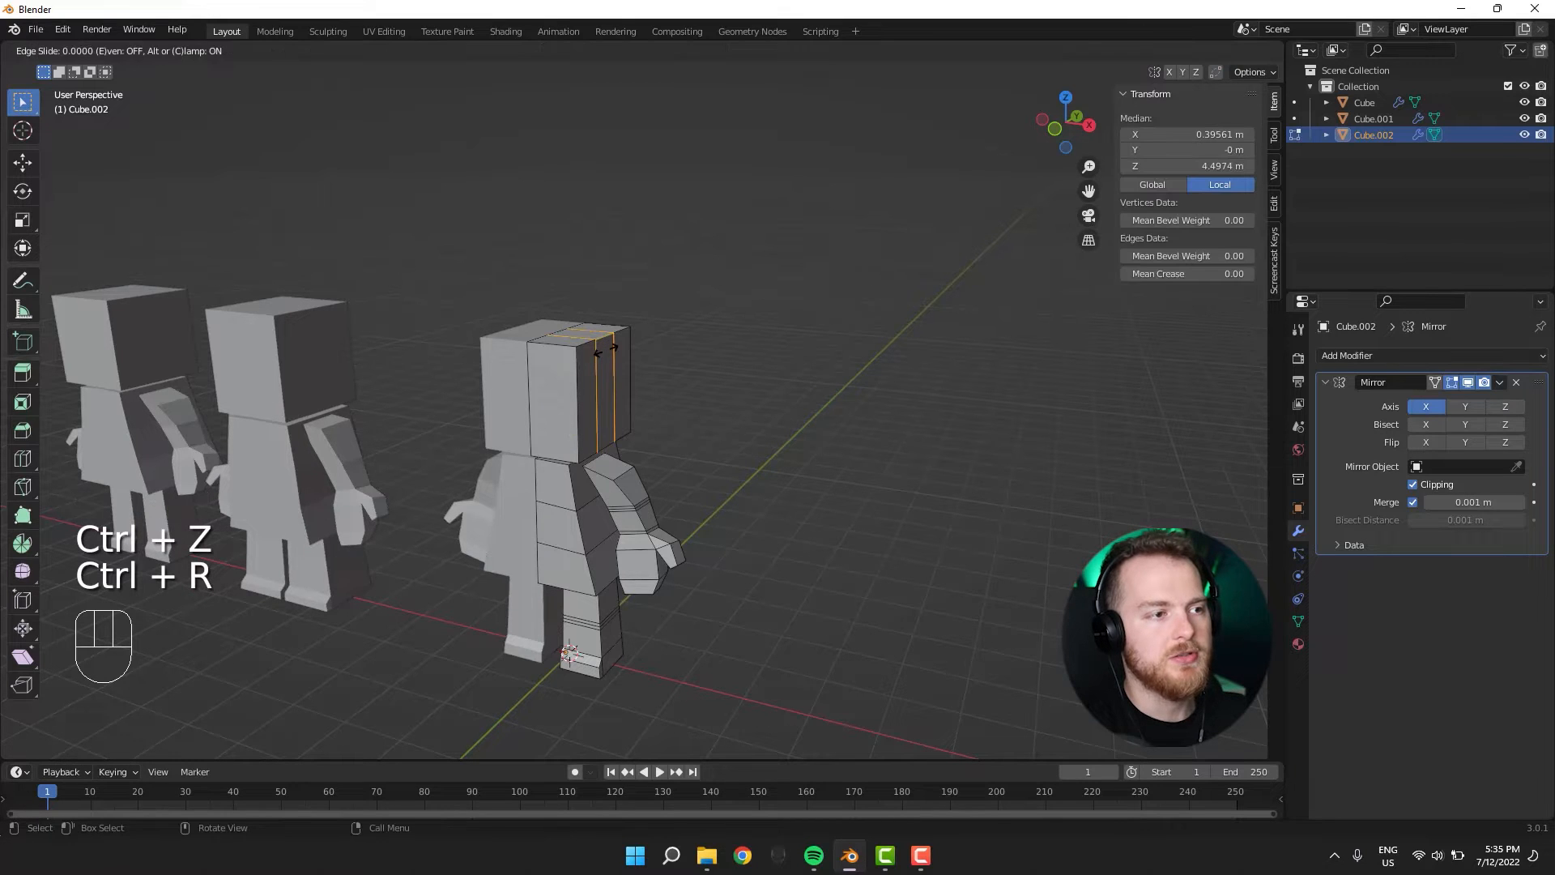
right_click(624, 403)
middle_drag(616, 381, 534, 372)
key(ctrl+r)
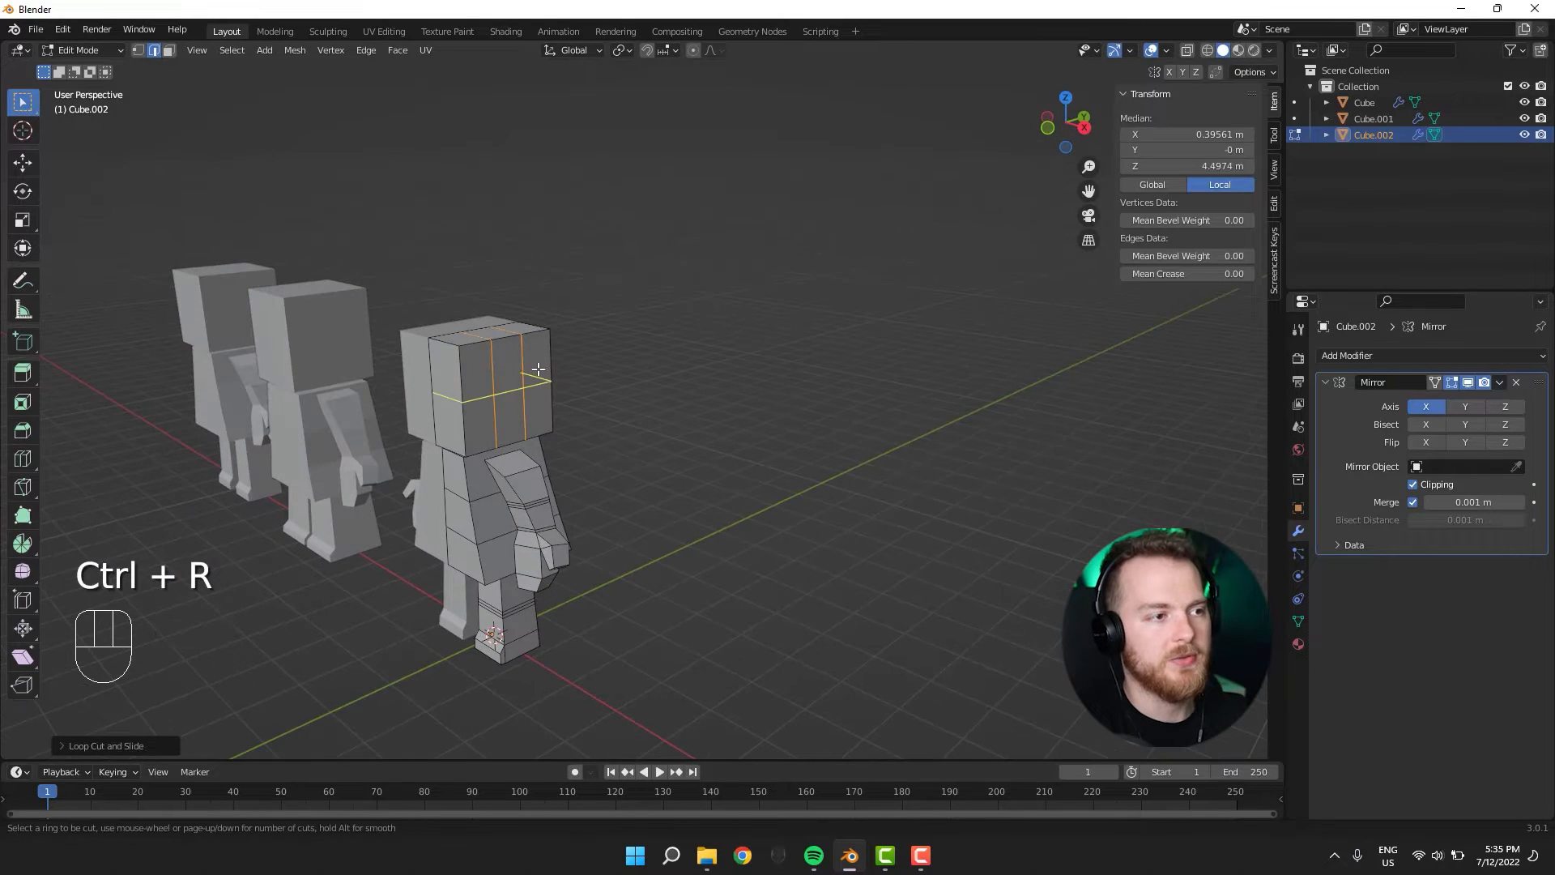
scroll(534, 372, up, 1)
click(535, 369)
right_click(510, 387)
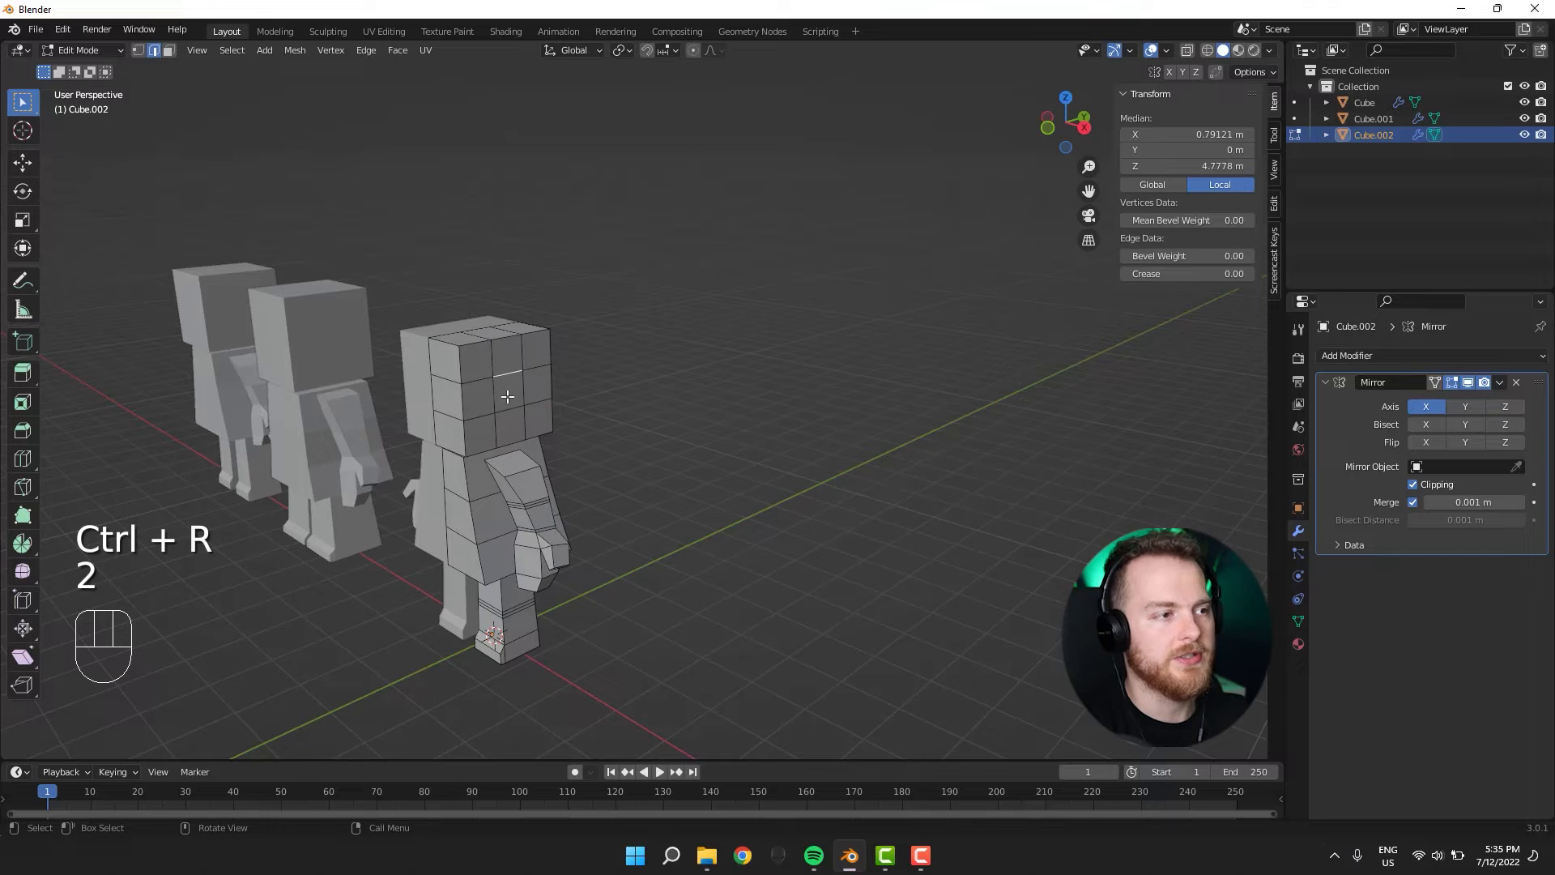
Select the centre face on the side of the head and stretch it about 1.59 times along Z.
key(3)
click(507, 396)
key(w)
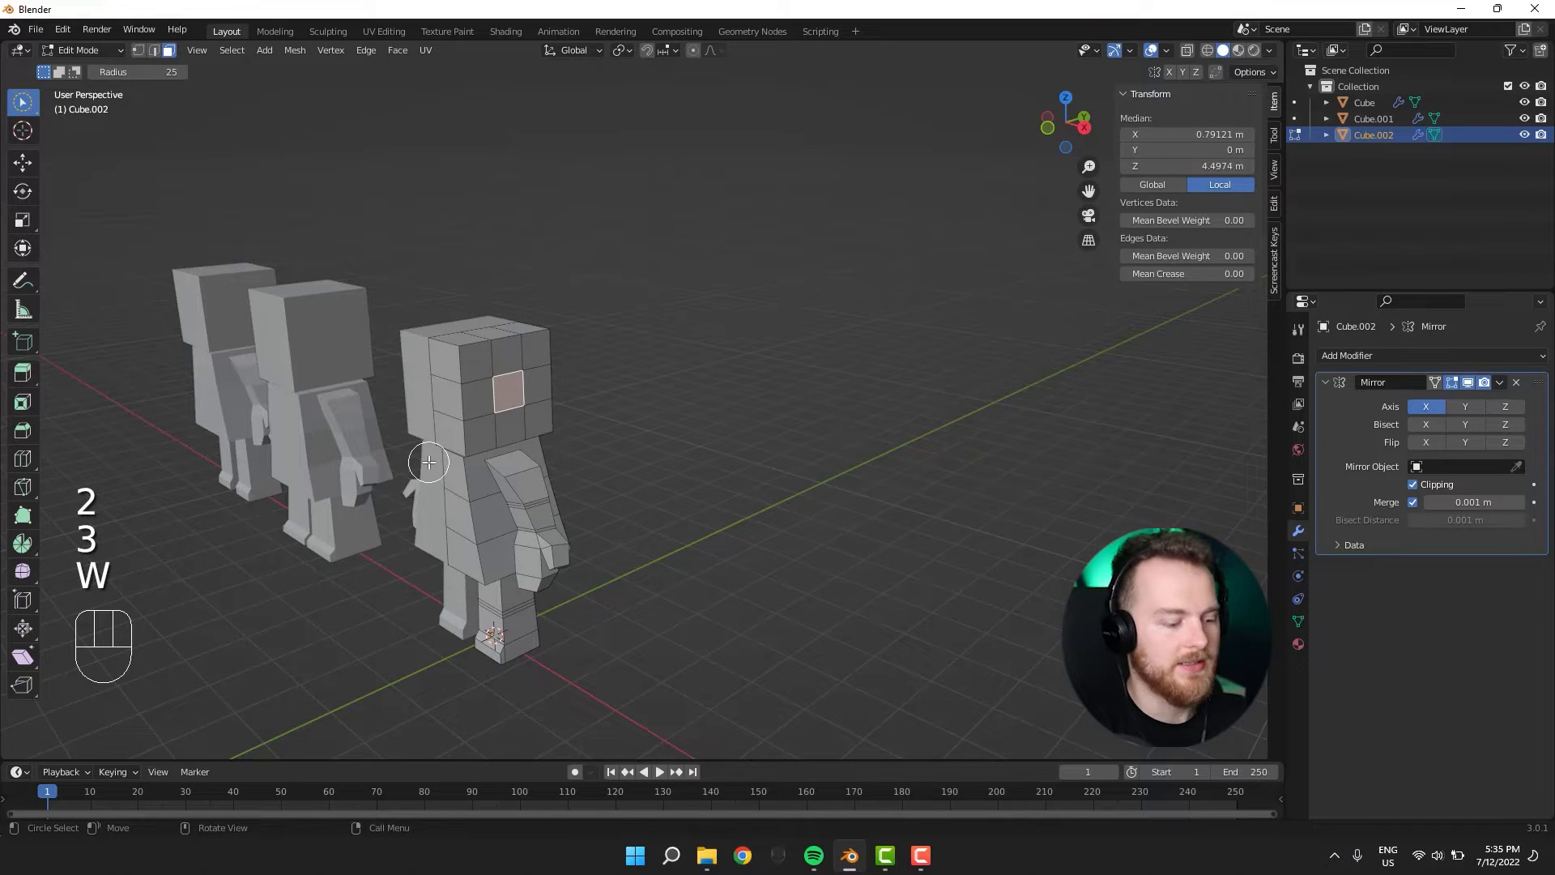
right_click(429, 462)
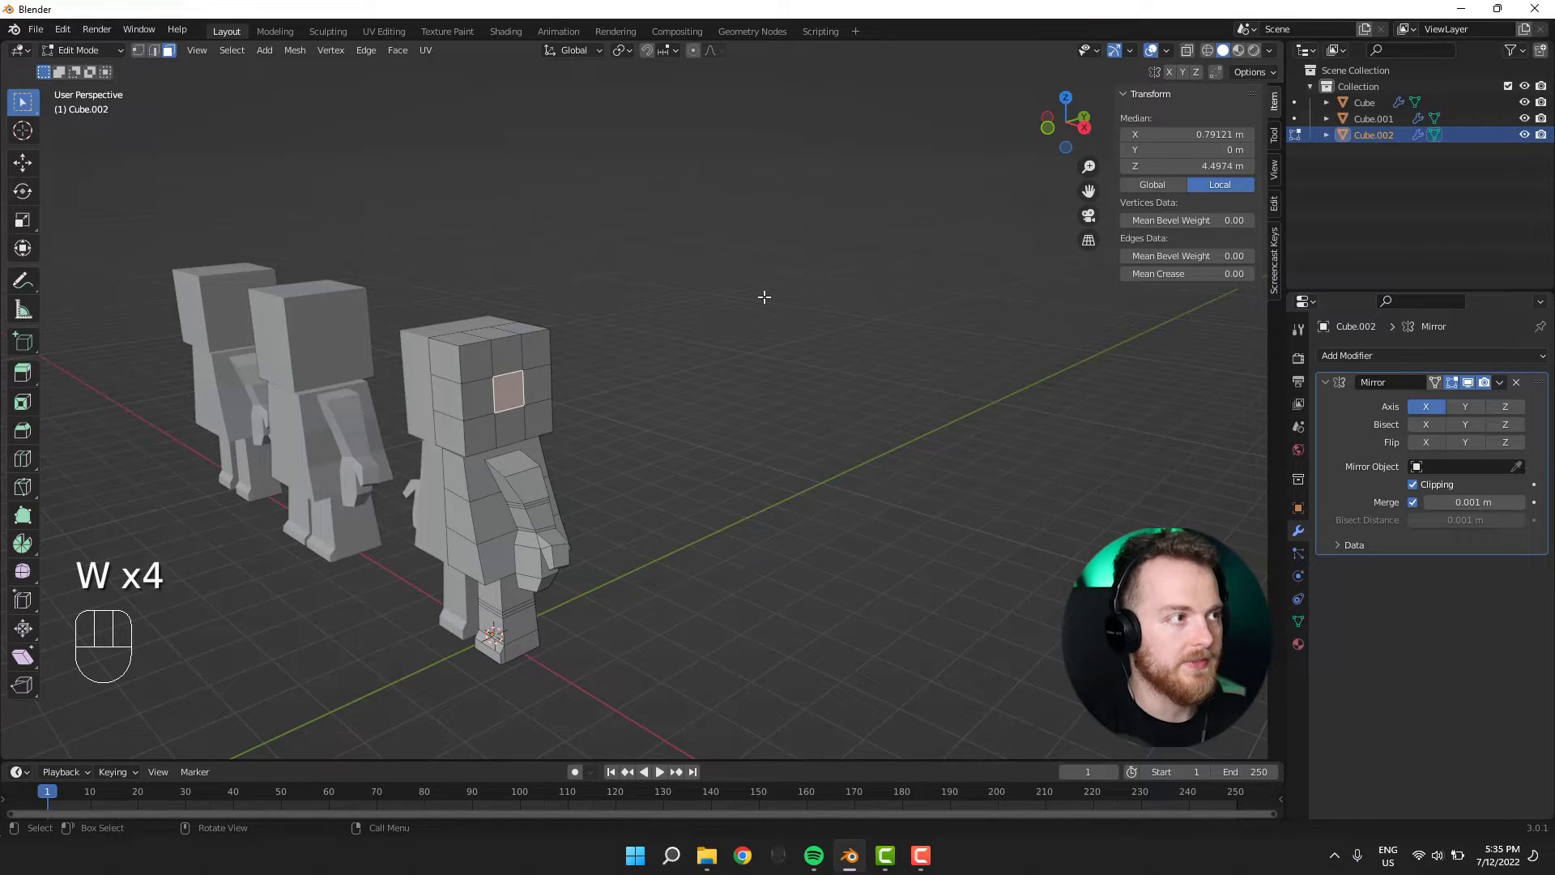
key(s)
key(z)
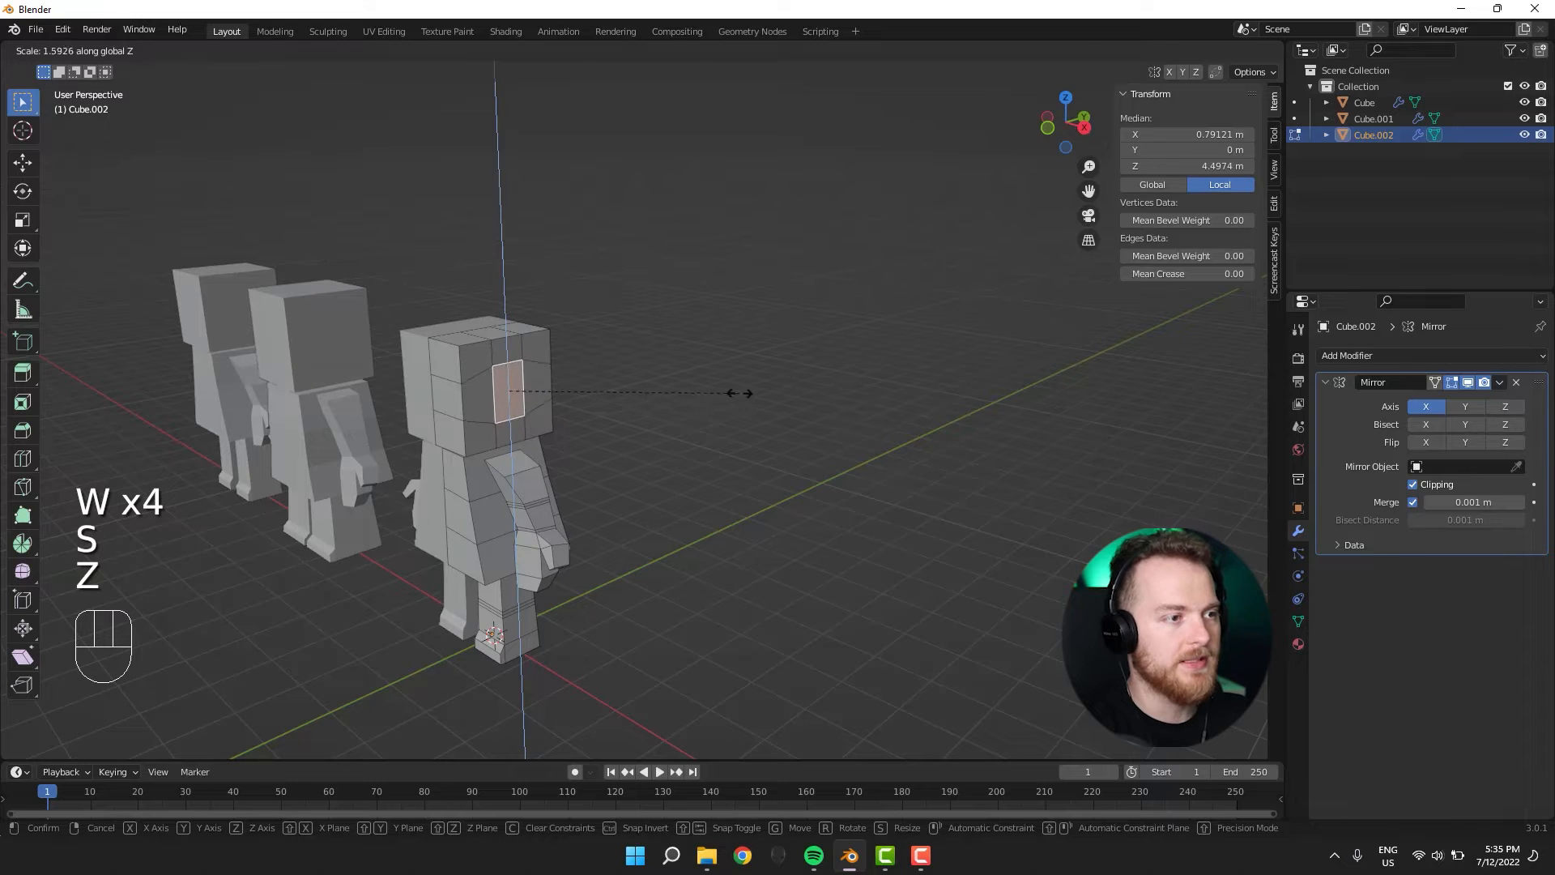
click(739, 393)
Narrow the selected side face of the head to about 0.57 of its width along Y.
key(s)
key(x)
key(y)
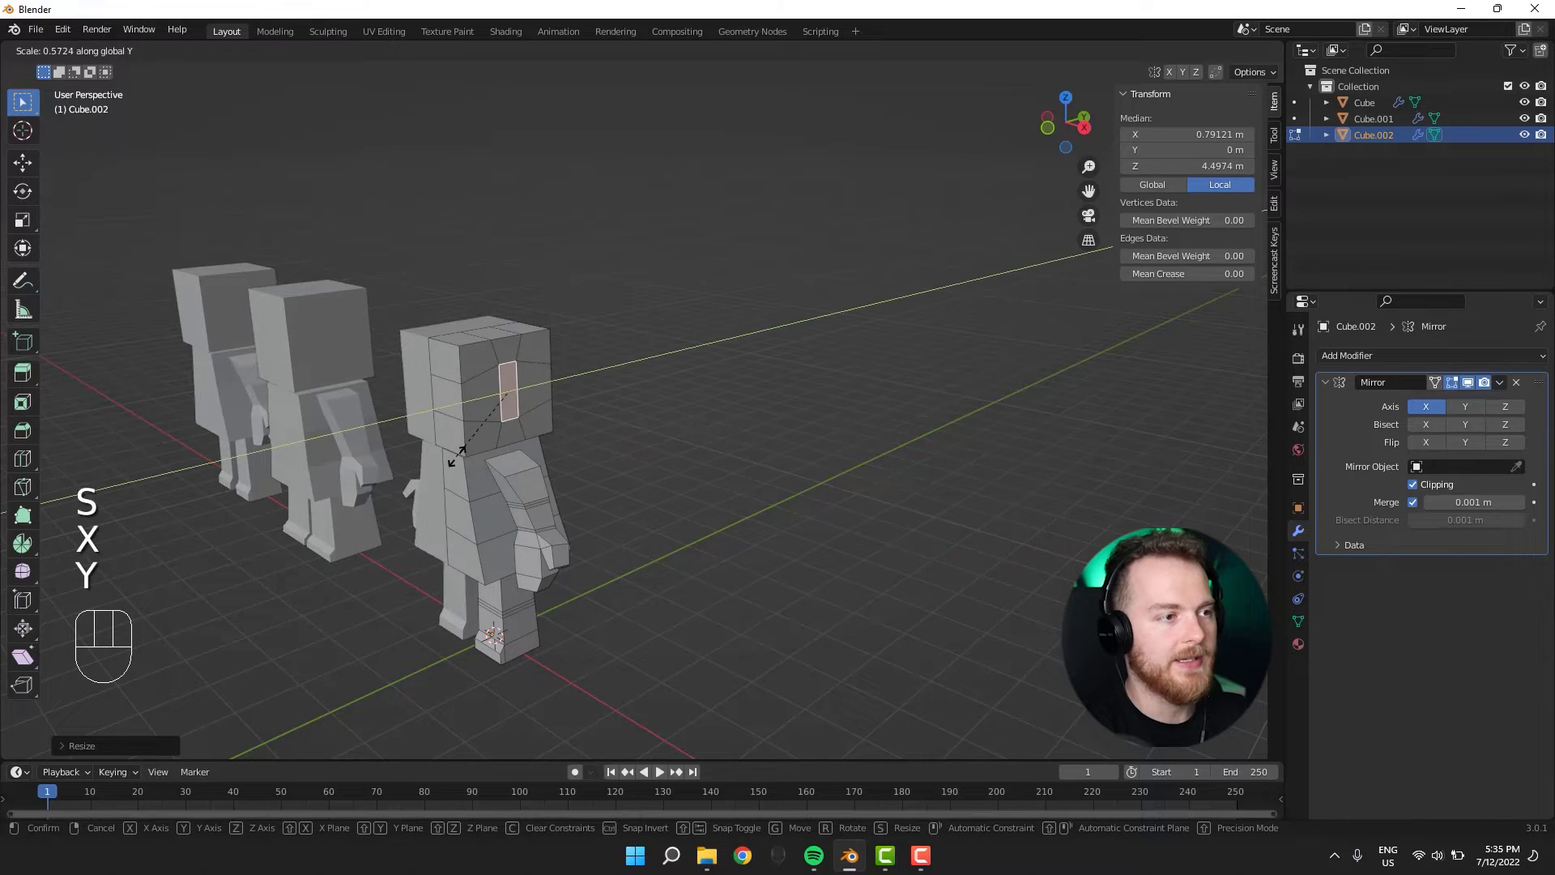
click(460, 455)
Extrude the side face about 0.31 m outward and raise its end about 0.22 m along Z to form an ear.
middle_drag(484, 403, 483, 402)
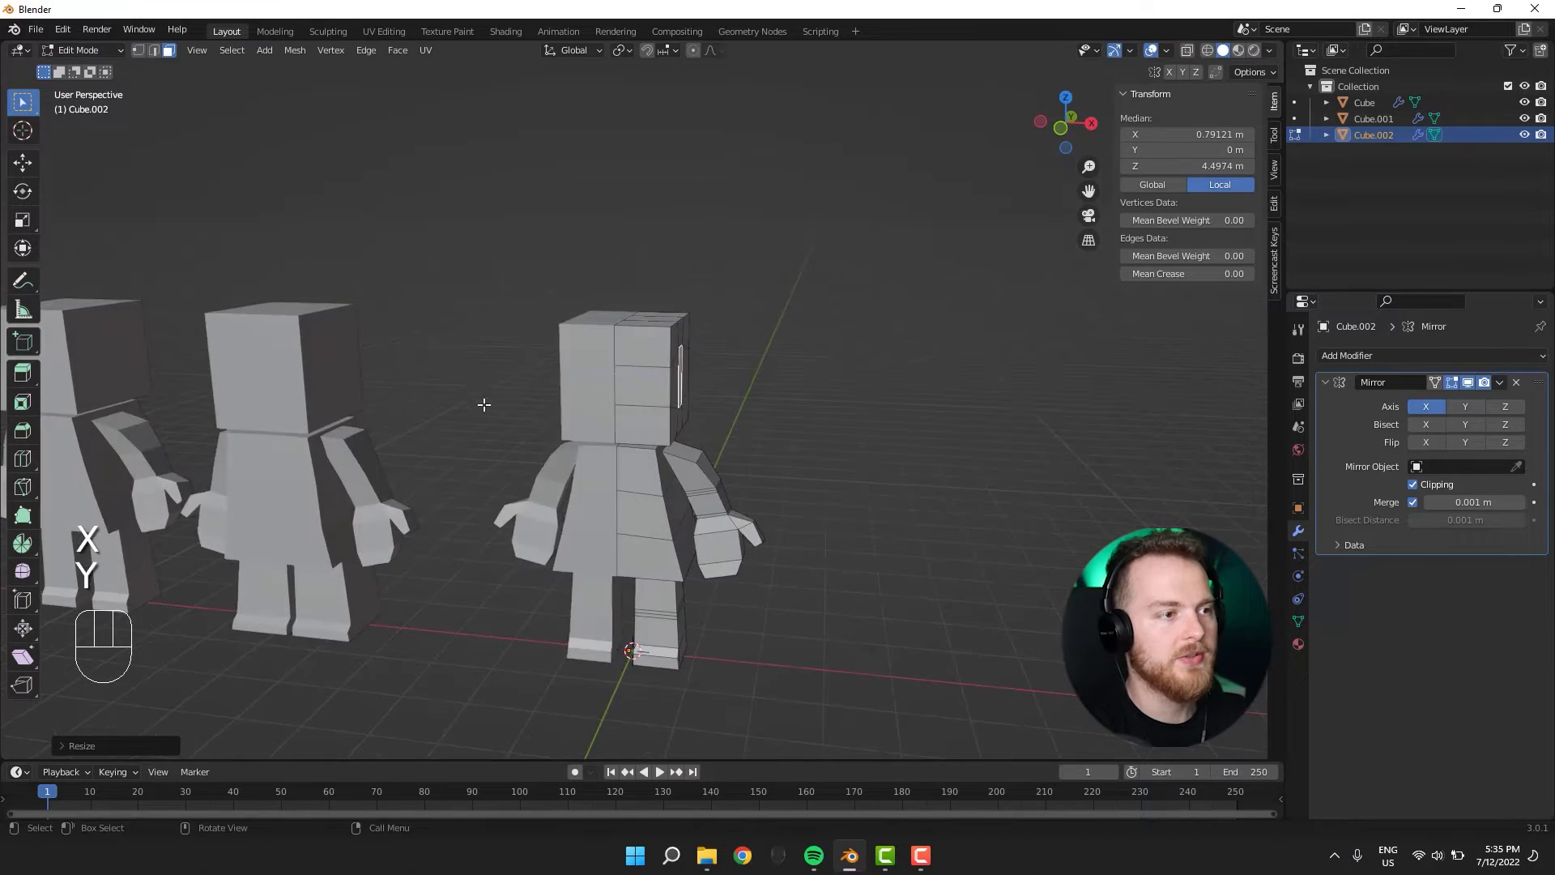
key(e)
key(g)
key(z)
click(608, 392)
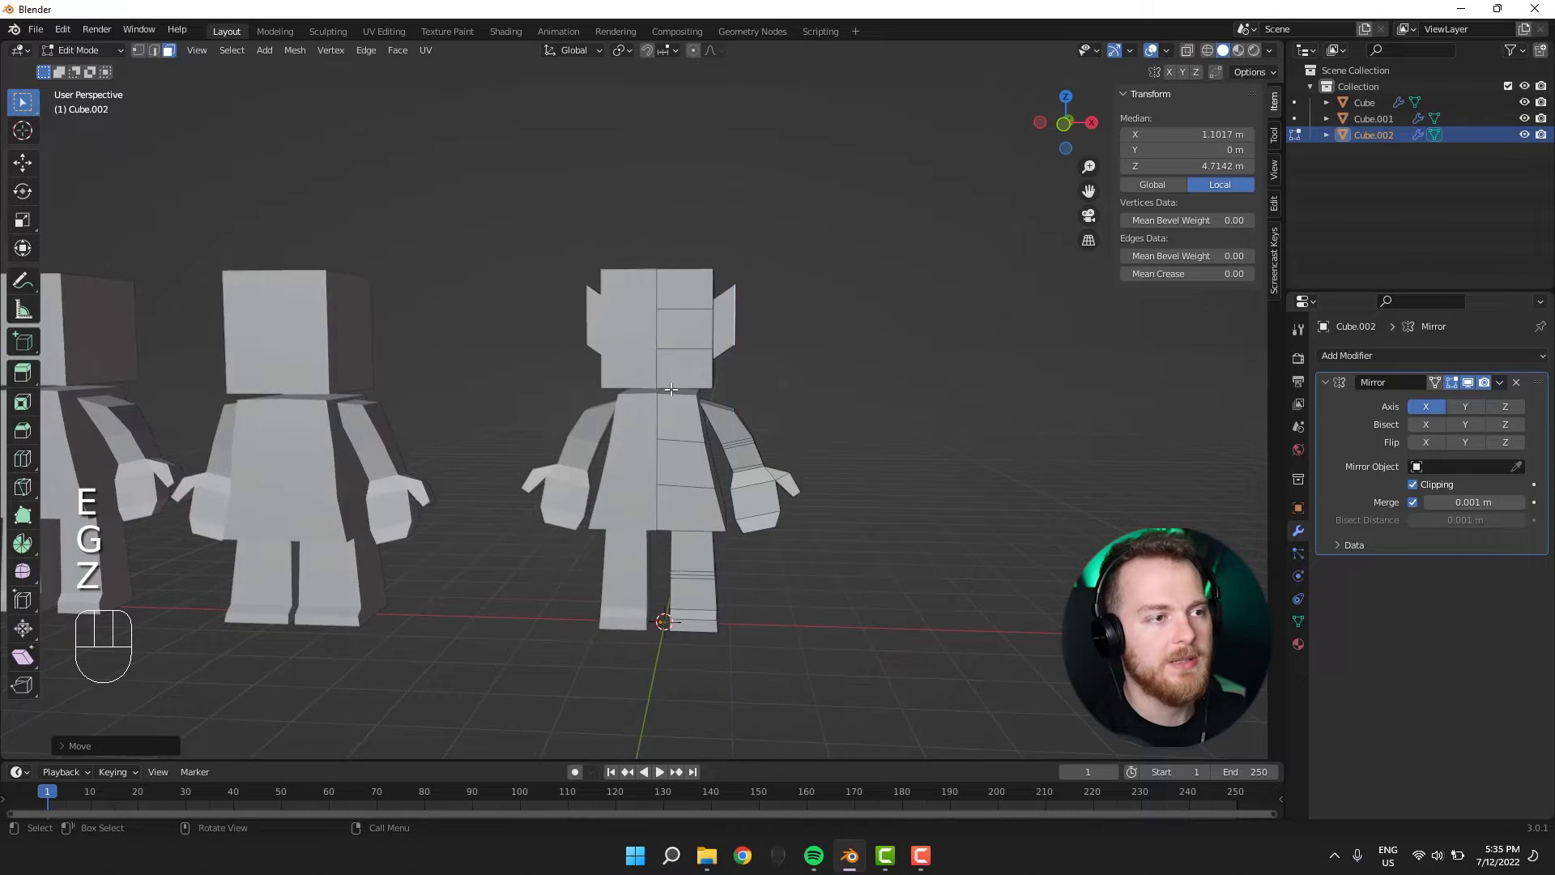
Rotate the ear's outer end face around Z to angle it toward the back of the head.
middle_drag(609, 393, 592, 433)
key(r)
key(z)
click(567, 522)
middle_drag(567, 522, 409, 572)
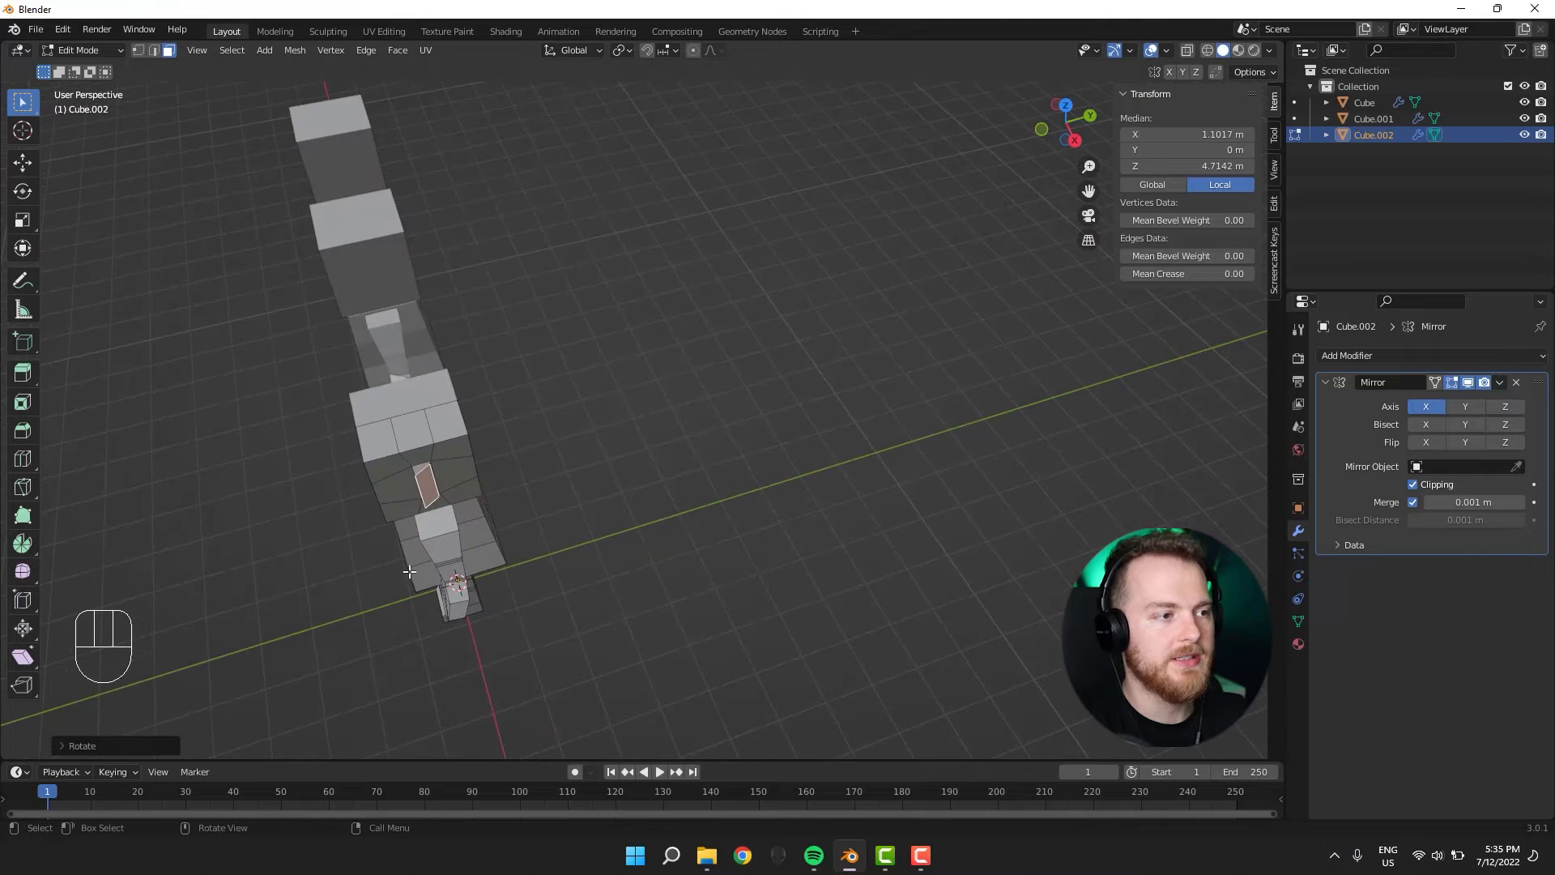
Select a vertical edge of the ear and shift it along Y.
middle_drag(315, 543, 439, 477)
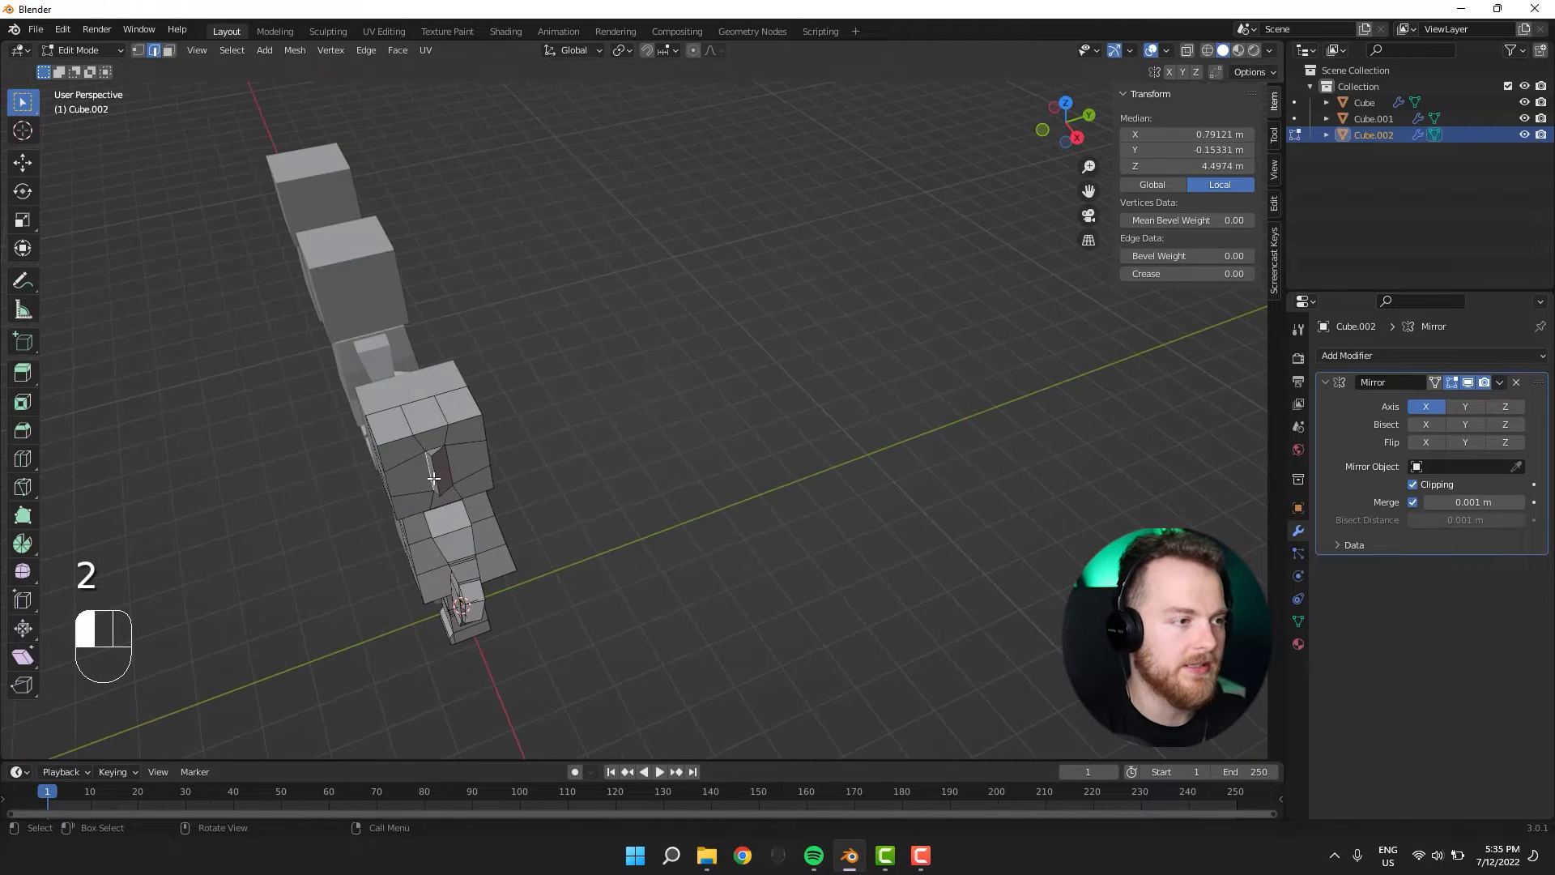
middle_drag(357, 527, 456, 451)
key(g)
key(y)
click(348, 461)
Select the upper tip of the ear and raise it along Z to make the ear taller and more pointed.
scroll(516, 432, up, 3)
key(2)
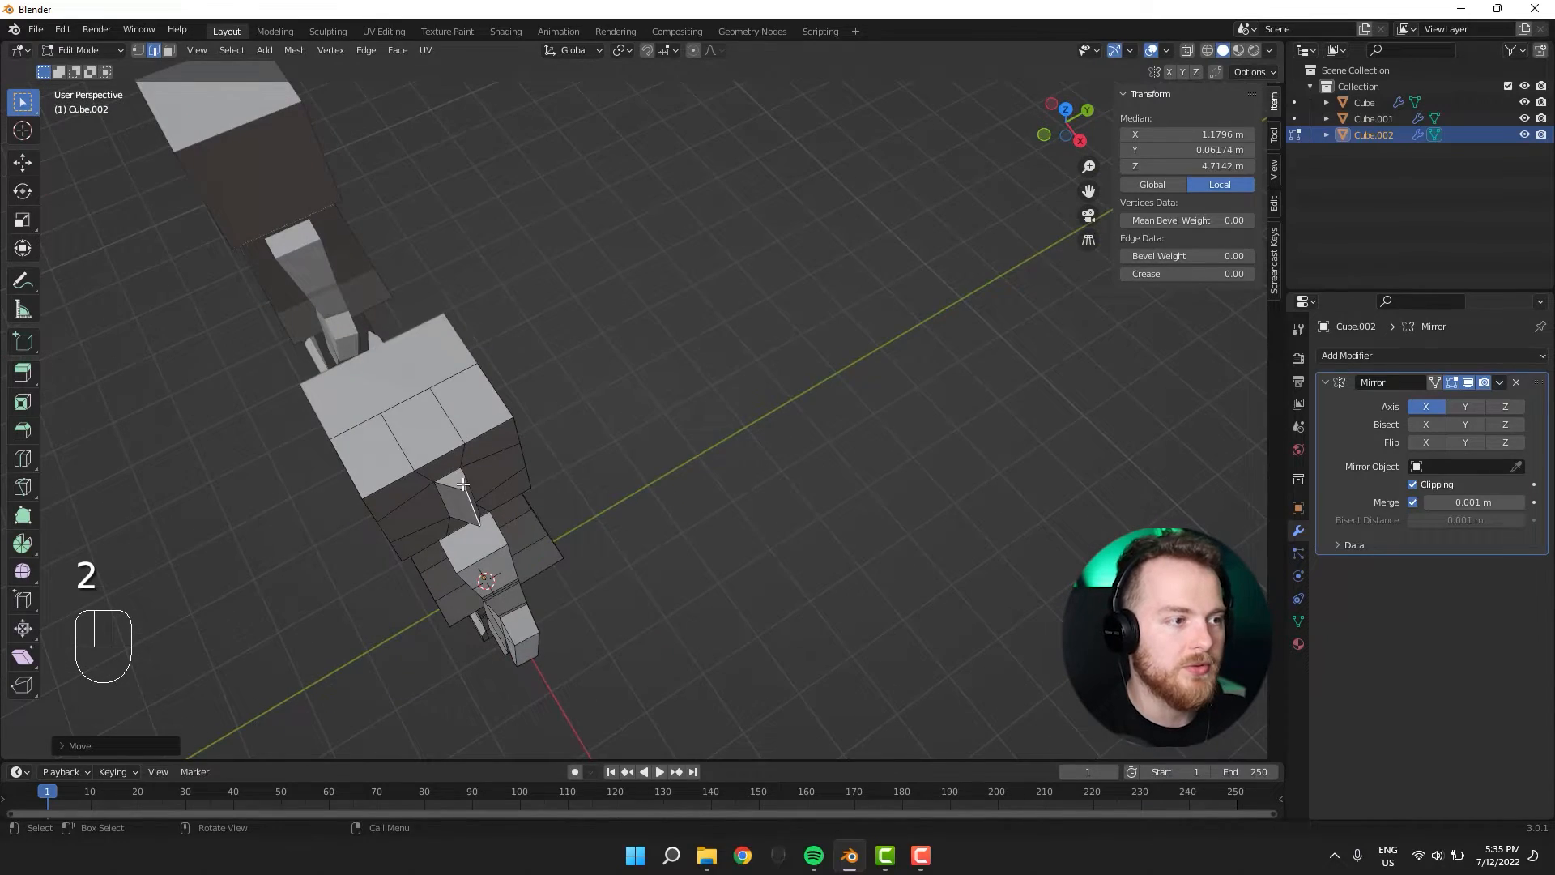
middle_drag(322, 560, 425, 426)
key(g)
key(z)
click(270, 493)
Rotate the ear's upper tip around Z, correcting its angle a second time from a higher viewpoint.
key(g)
key(r)
key(z)
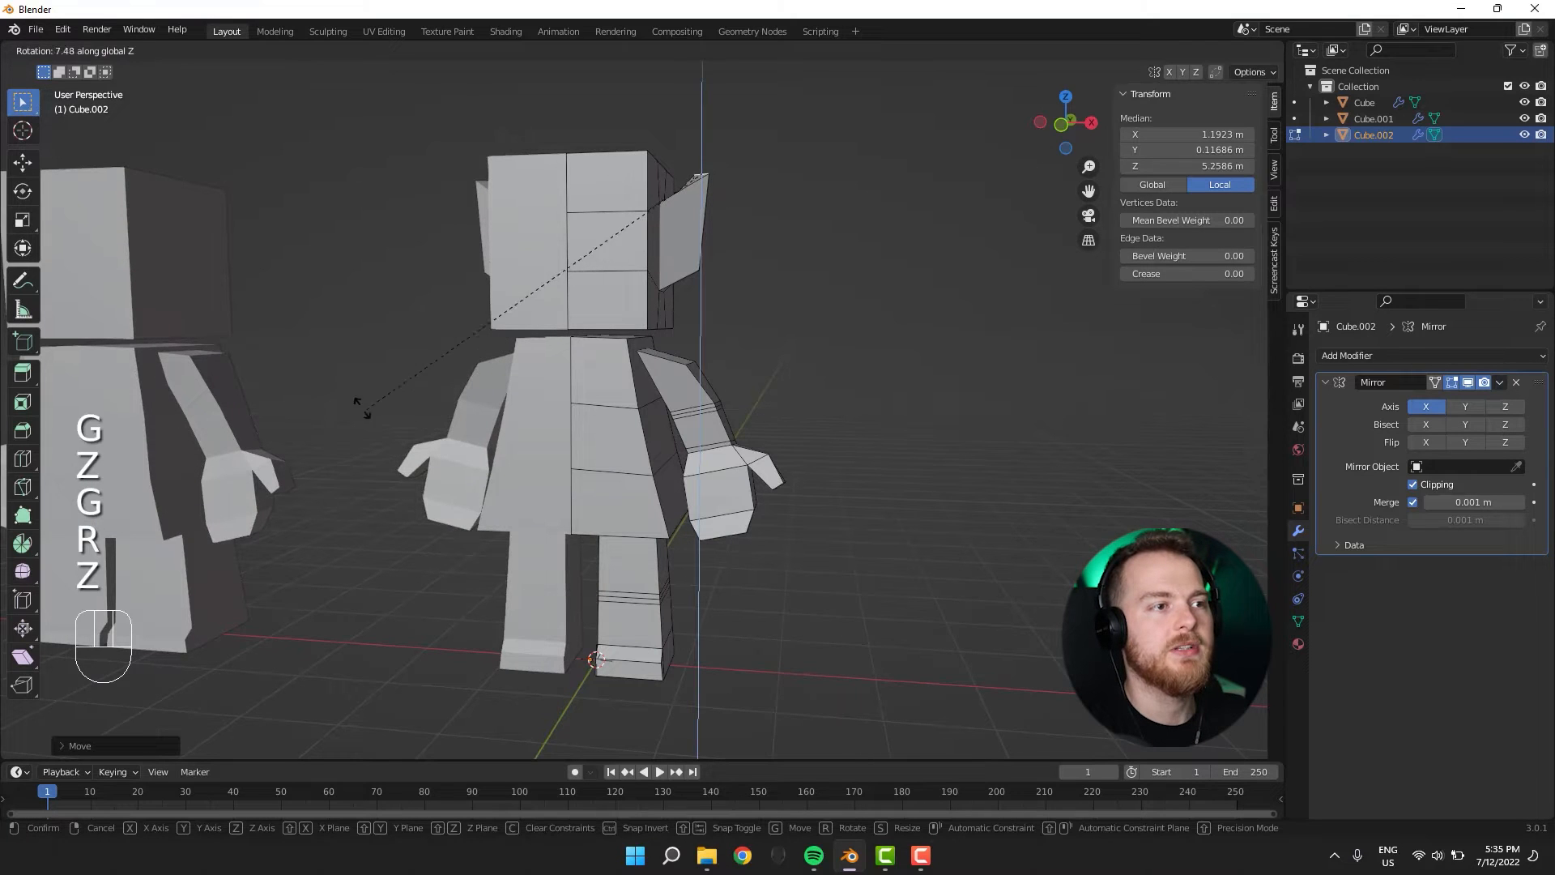
click(368, 275)
middle_drag(432, 236, 461, 260)
key(r)
key(z)
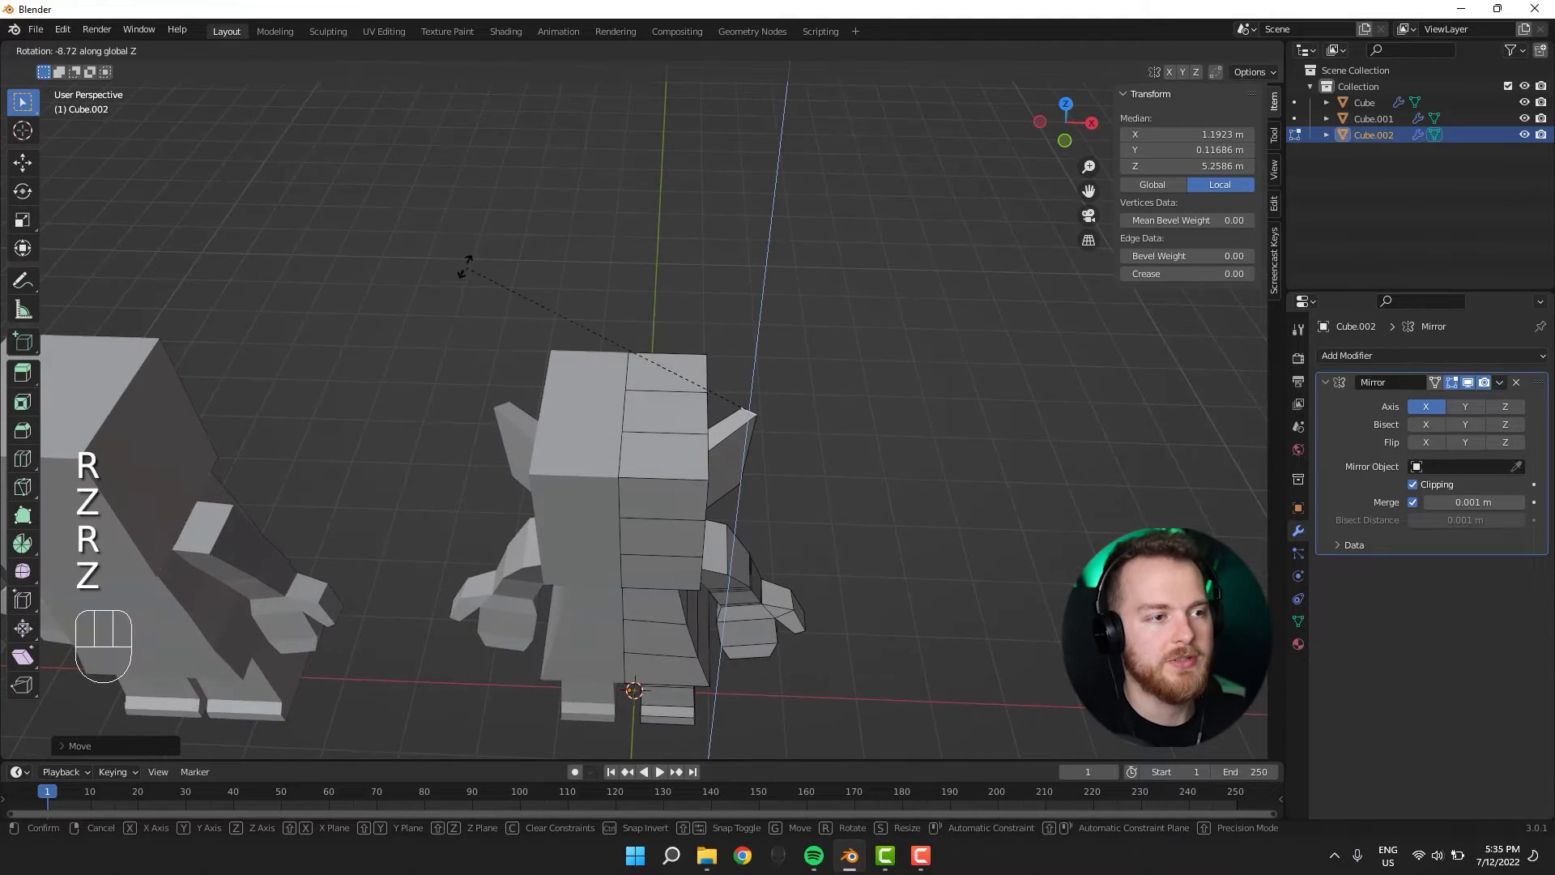
click(524, 236)
Examine the overall shape of the eared copy in object mode from several angles.
middle_drag(530, 422, 538, 333)
key(Tab)
scroll(552, 405, down, 4)
middle_drag(556, 400, 496, 328)
key(Tab)
scroll(615, 393, up, 2)
key(Tab)
key(Tab)
Select the faces covering the top, side and back of the head and extrude them outward along their normals to form hair.
key(3)
click(610, 362)
middle_drag(479, 272, 554, 244)
ctrl+click(515, 338)
shift+click(619, 312)
middle_drag(619, 313, 677, 297)
middle_drag(497, 255, 370, 332)
shift+click(425, 301)
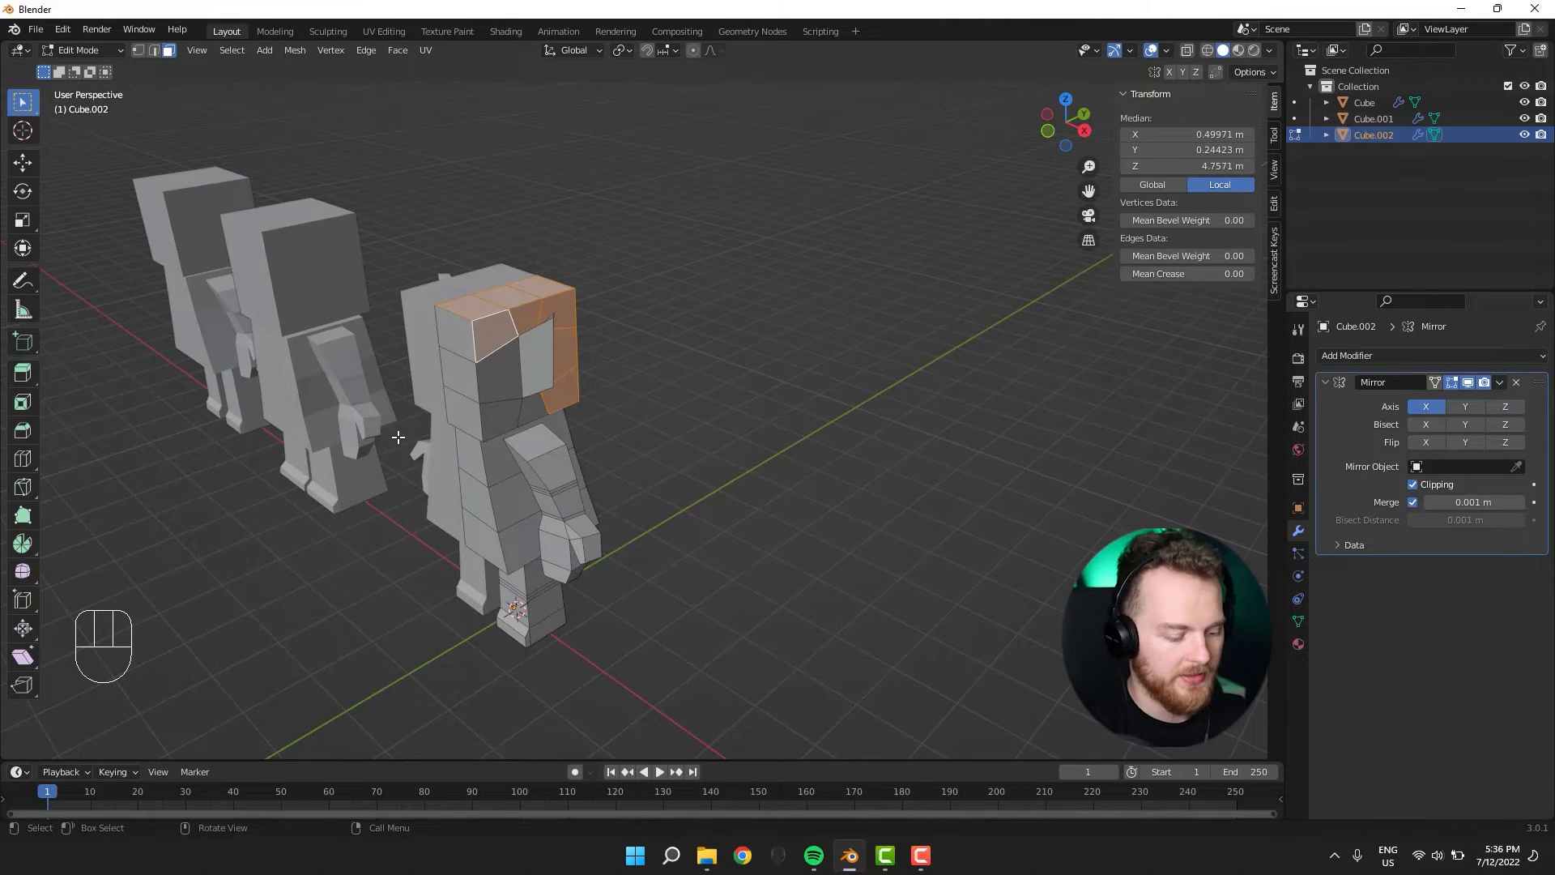
key(alt+e)
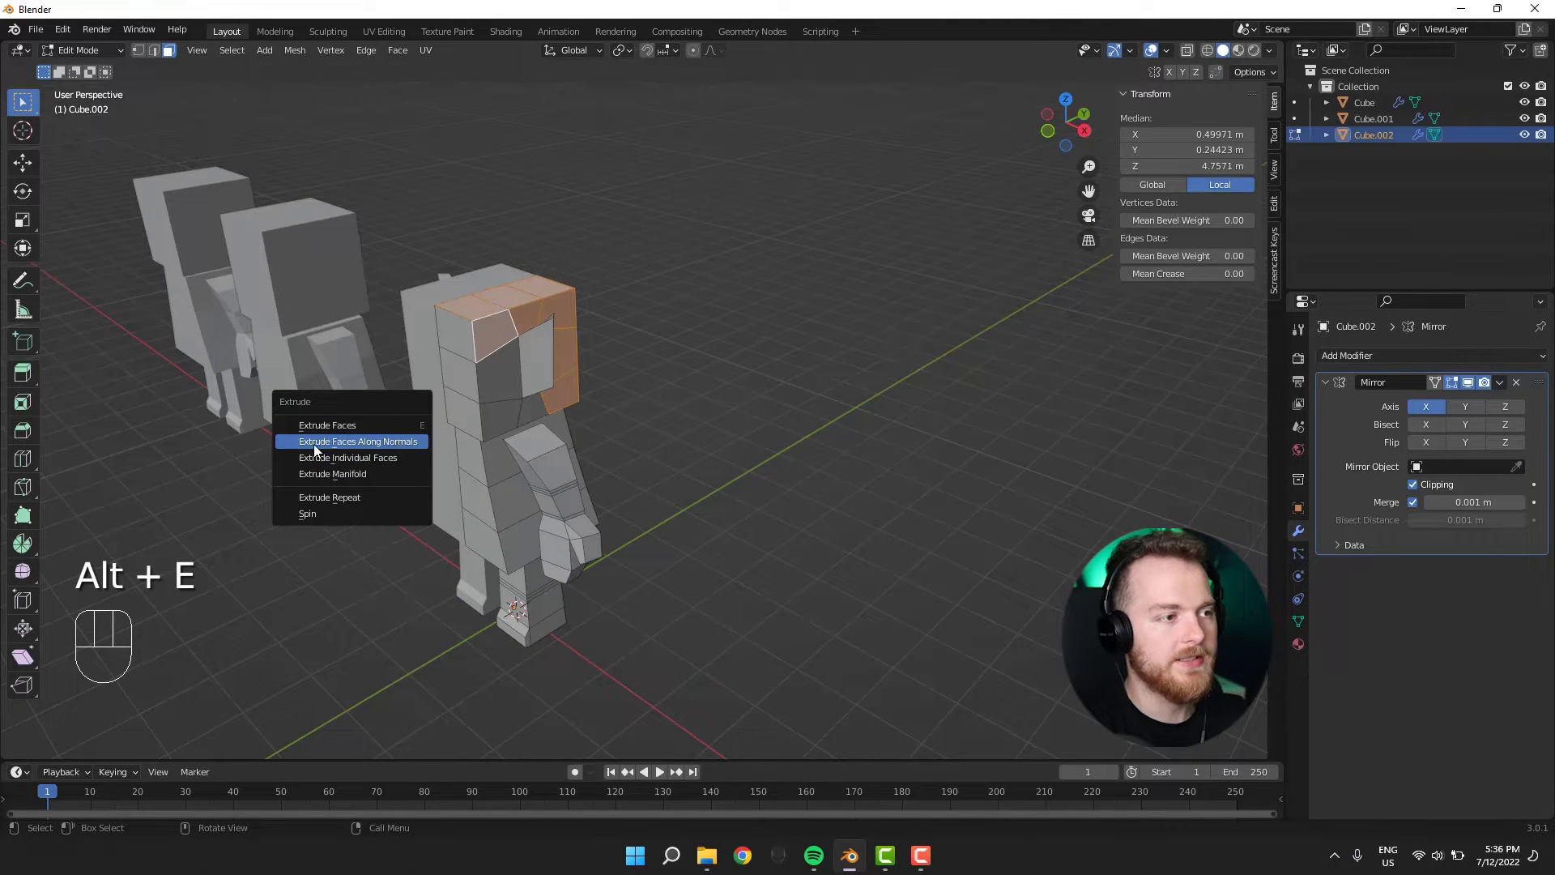
click(334, 444)
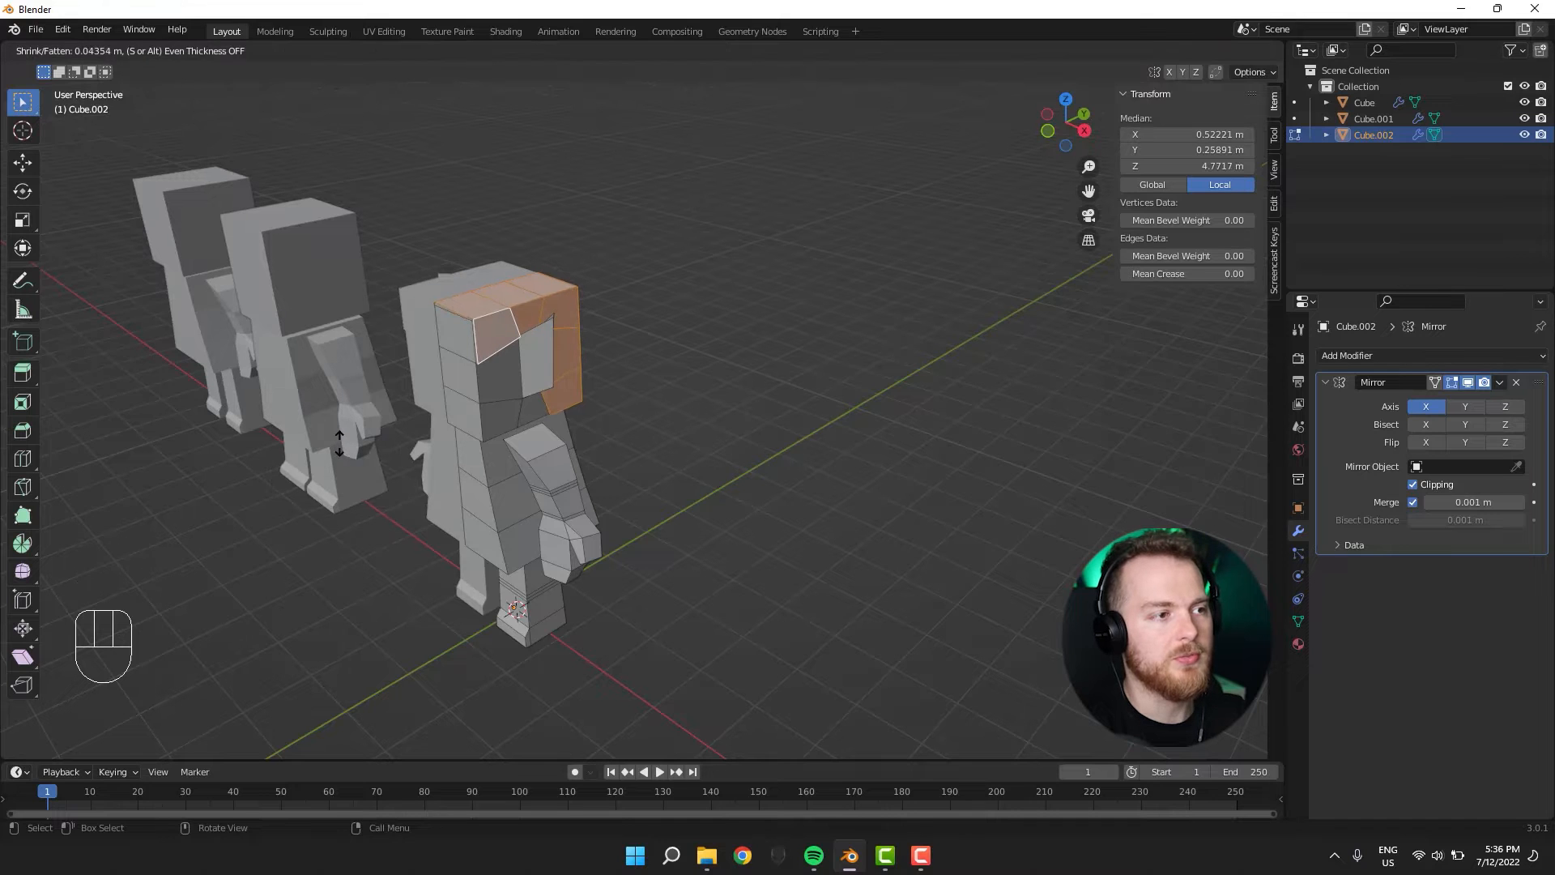
click(341, 442)
middle_drag(374, 469, 406, 444)
scroll(569, 330, up, 3)
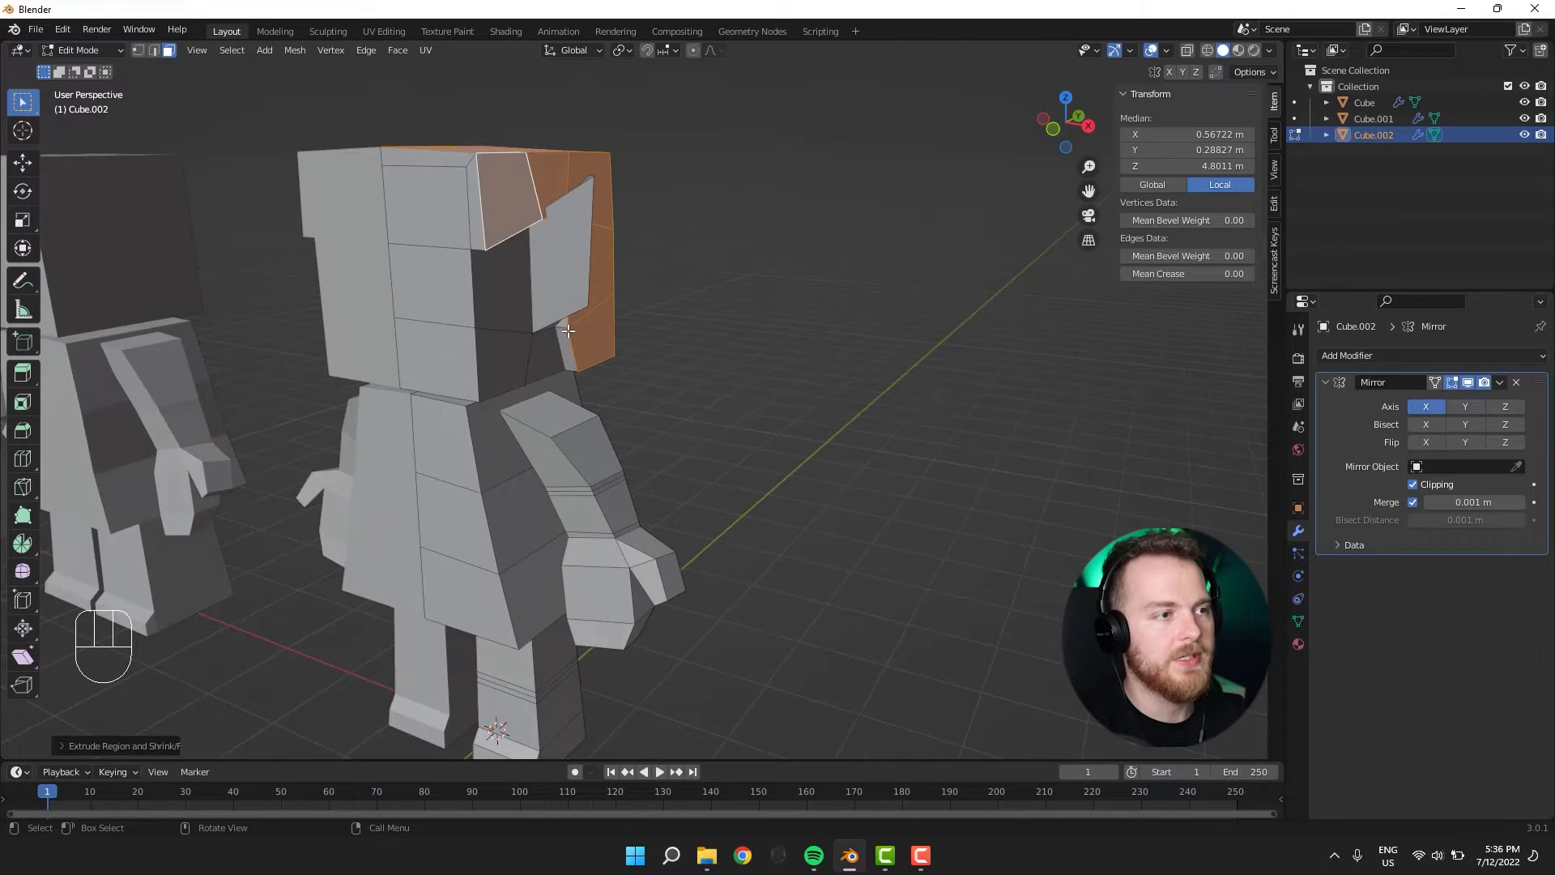
Extrude the front rim of the hair forward over the forehead and reposition one of its edges.
click(476, 223)
middle_drag(438, 176, 353, 220)
key(e)
click(375, 248)
key(2)
key(g)
click(240, 370)
Raise the front centreline edges on top of the hair to start a peaked crown.
middle_drag(329, 298, 319, 254)
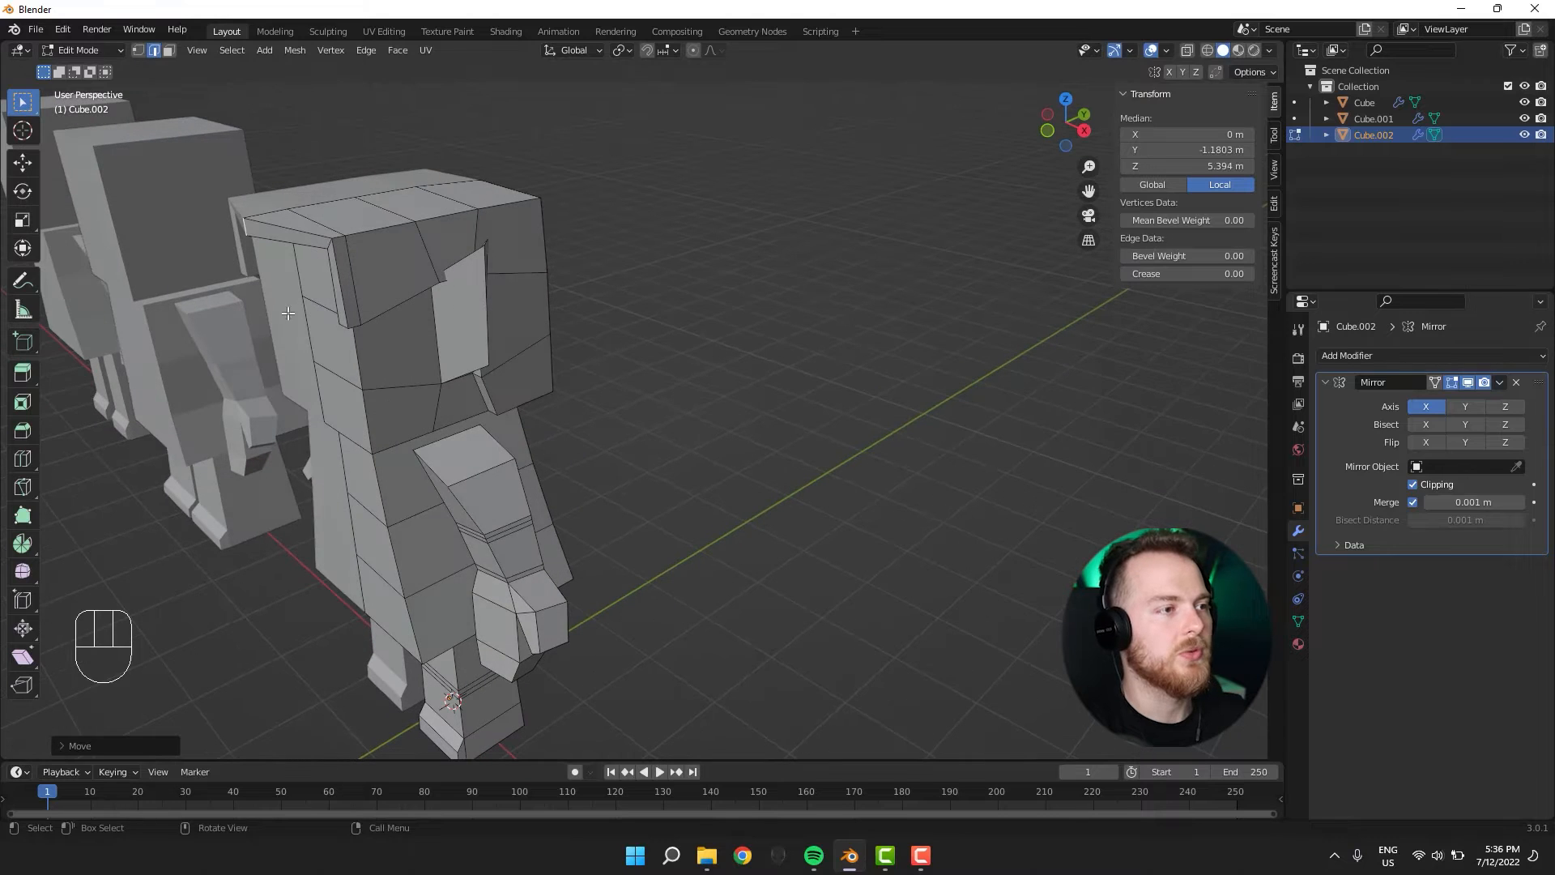
middle_drag(288, 313, 321, 238)
middle_drag(295, 289, 294, 215)
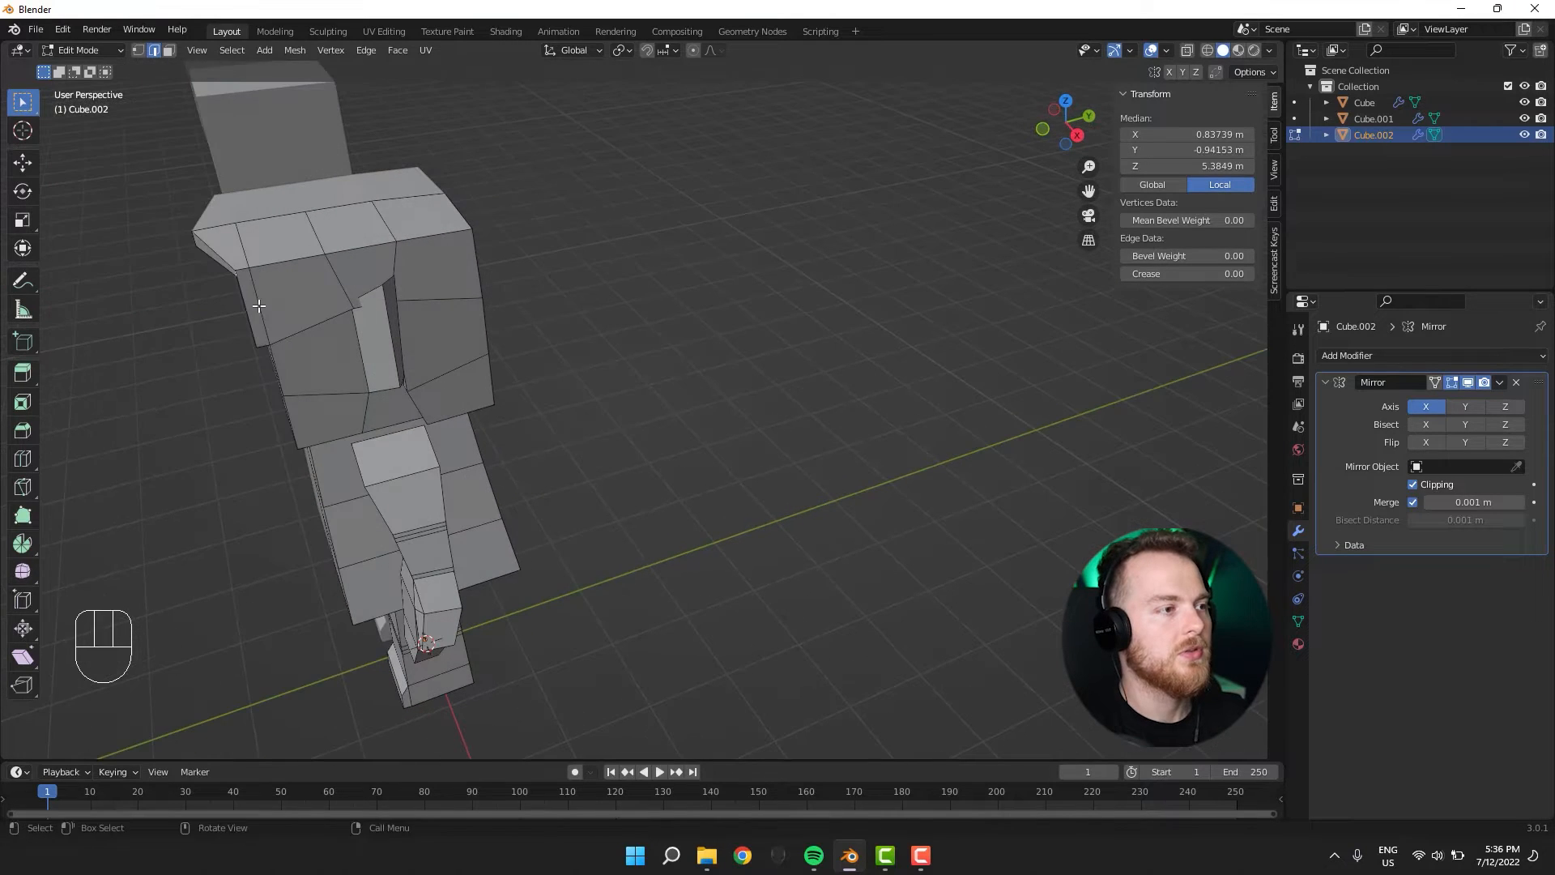
key(g)
key(g)
click(349, 198)
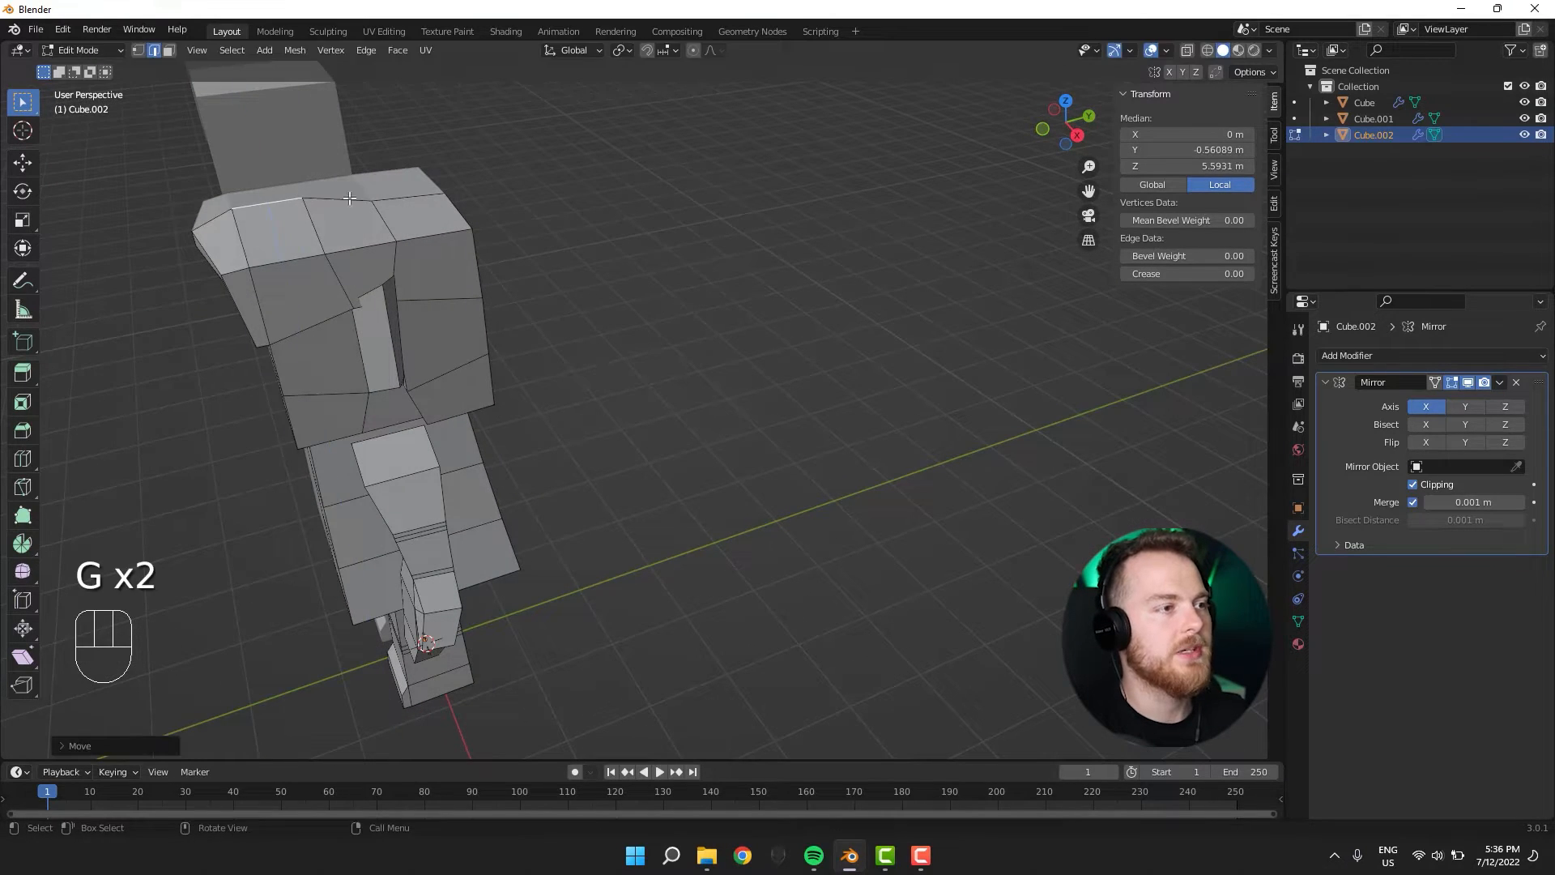
key(g)
key(z)
right_click(393, 198)
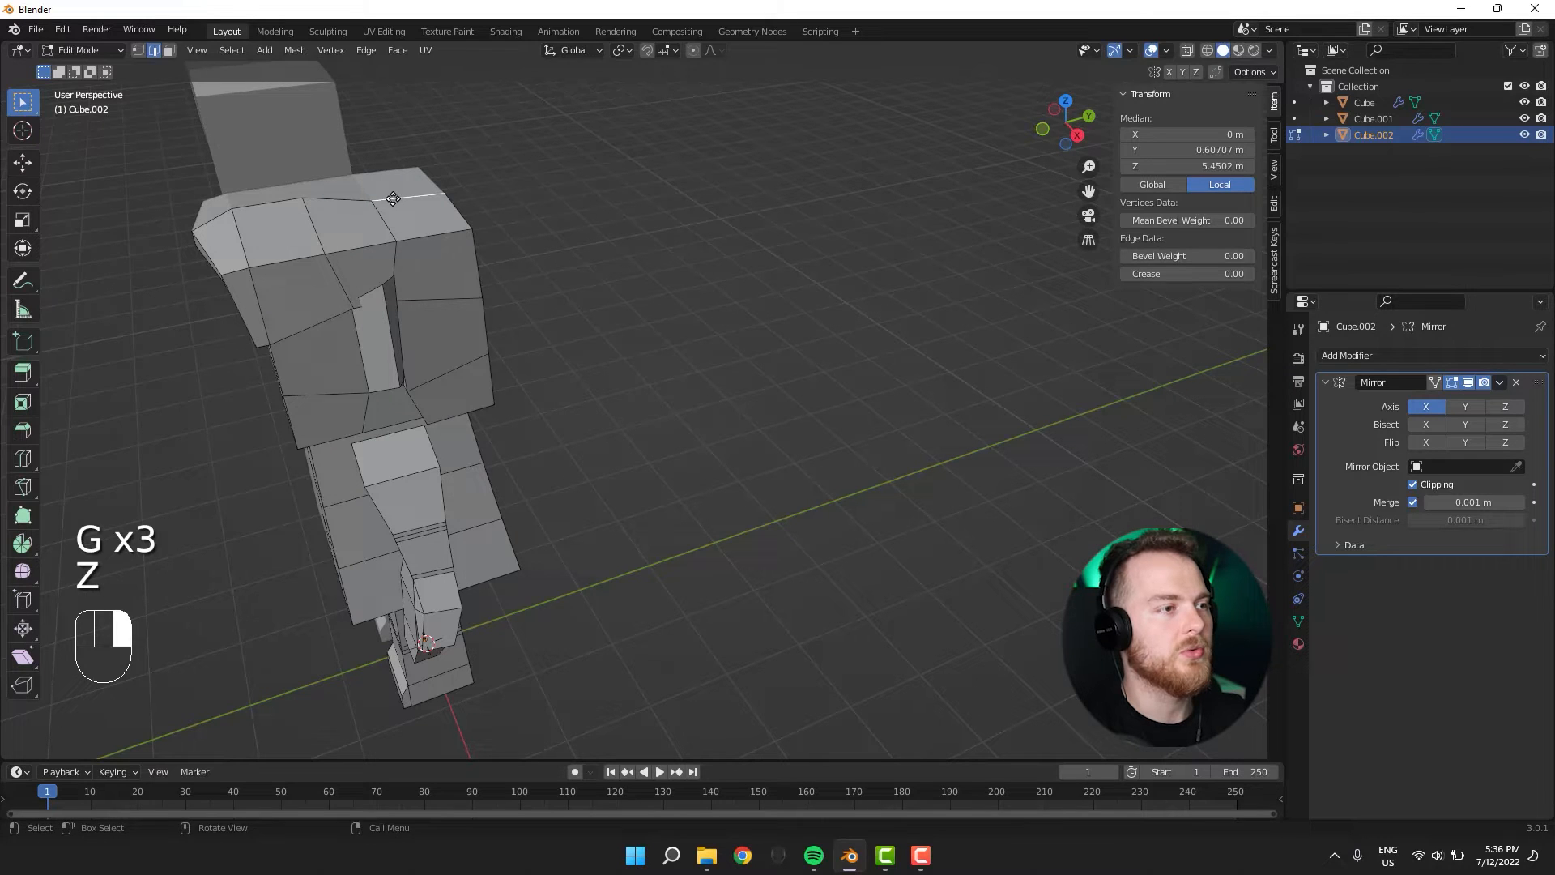
Raise two individual centreline vertices on top of the hair along Z to round off the crown.
click(357, 185)
key(g)
key(z)
click(376, 194)
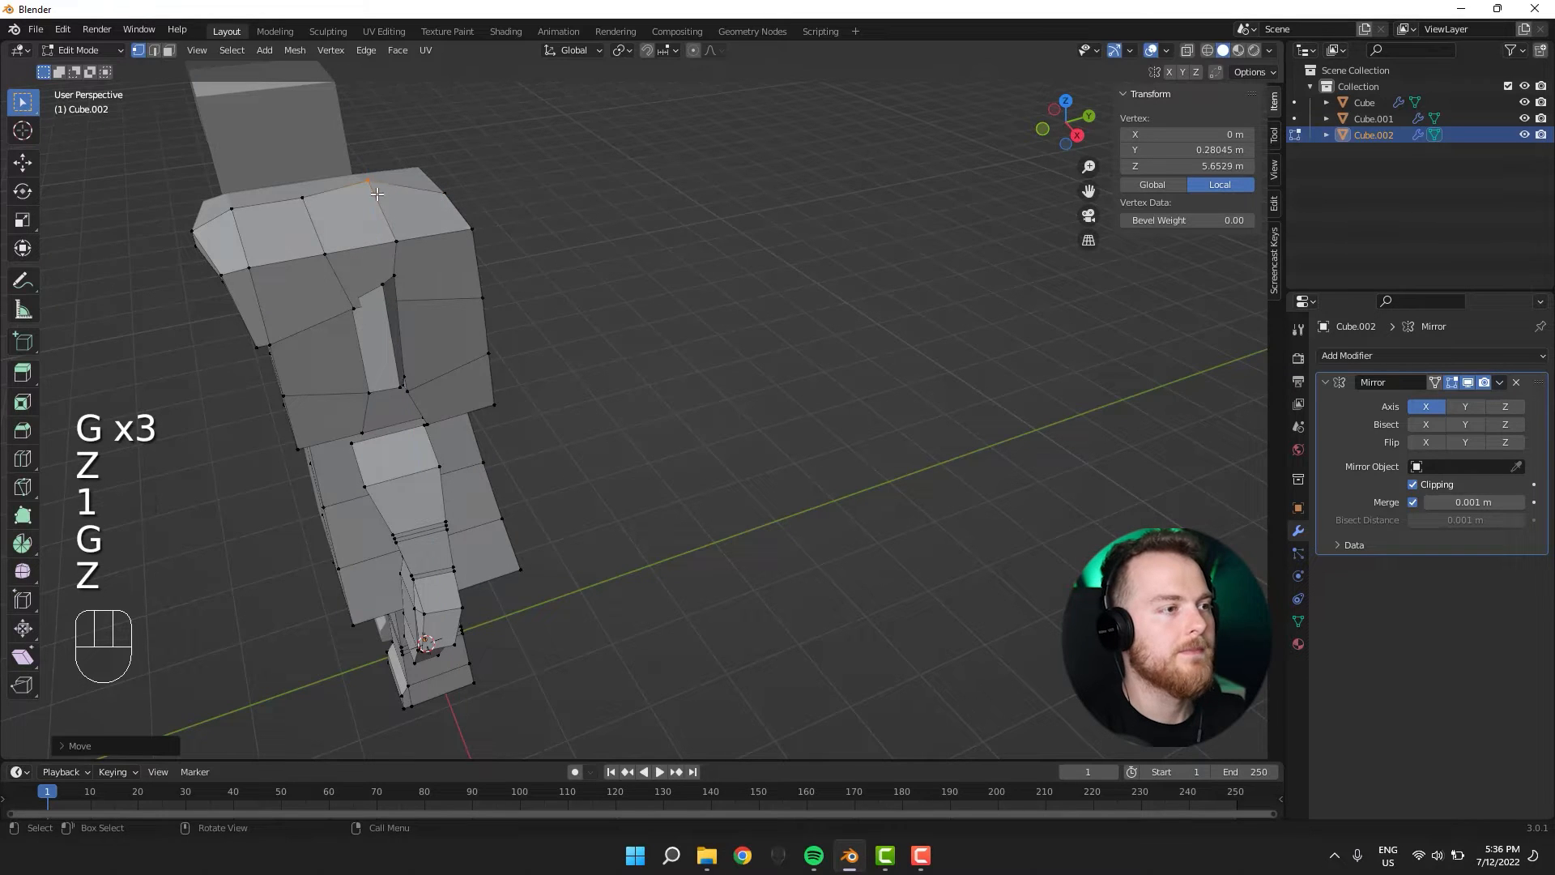
drag(301, 191, 317, 209)
key(g)
key(z)
click(328, 208)
Select the underside faces of the hair around the back of the head and extrude them down to lengthen it.
scroll(330, 209, down, 3)
key(Tab)
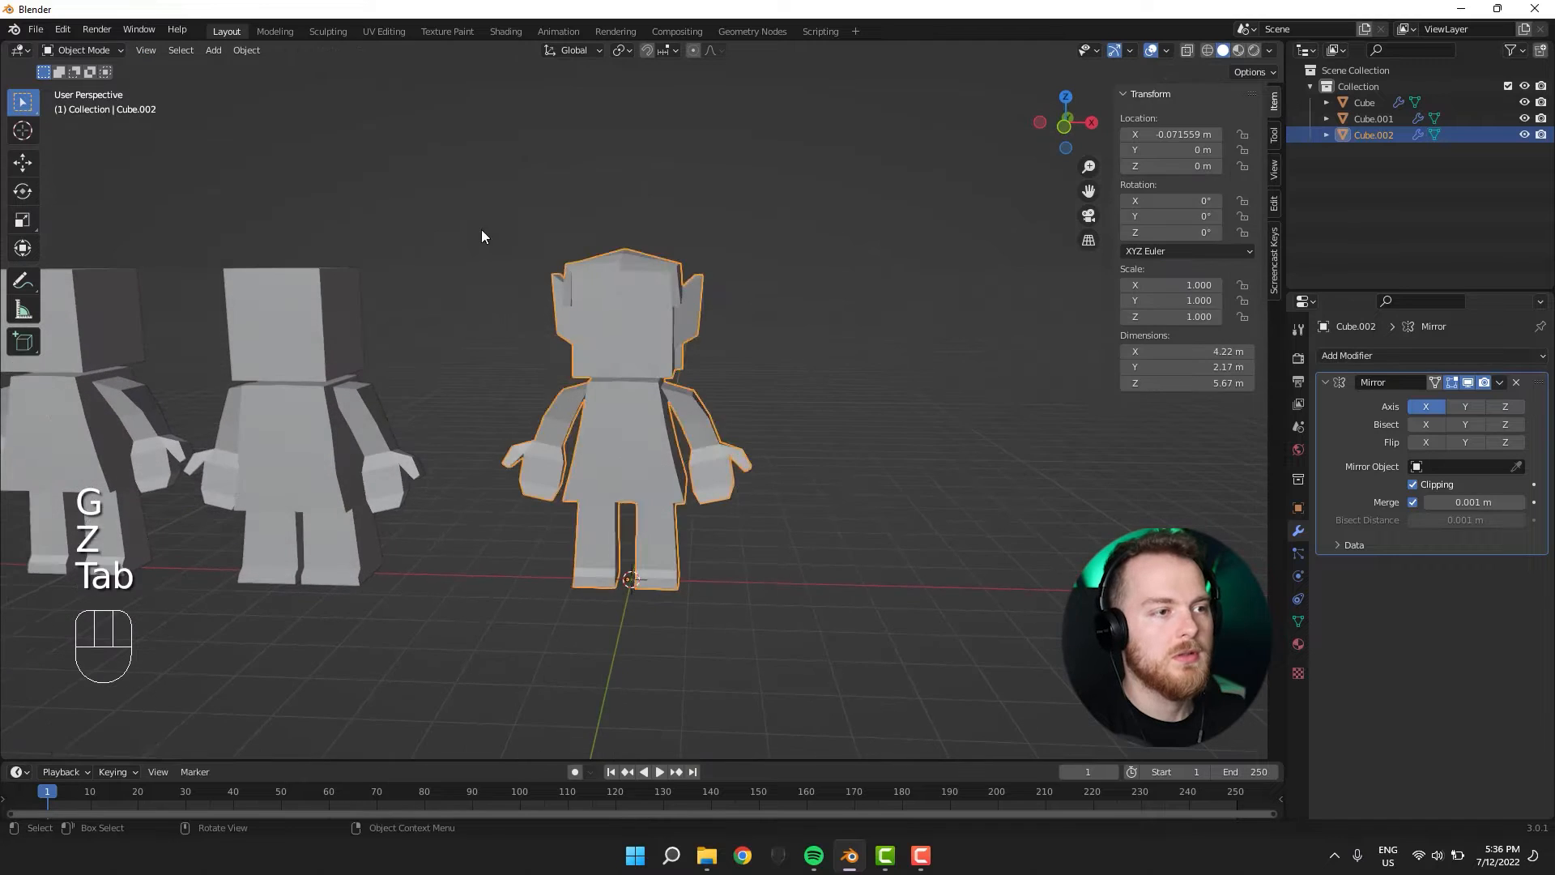
middle_drag(483, 236, 409, 213)
scroll(494, 282, up, 5)
key(Tab)
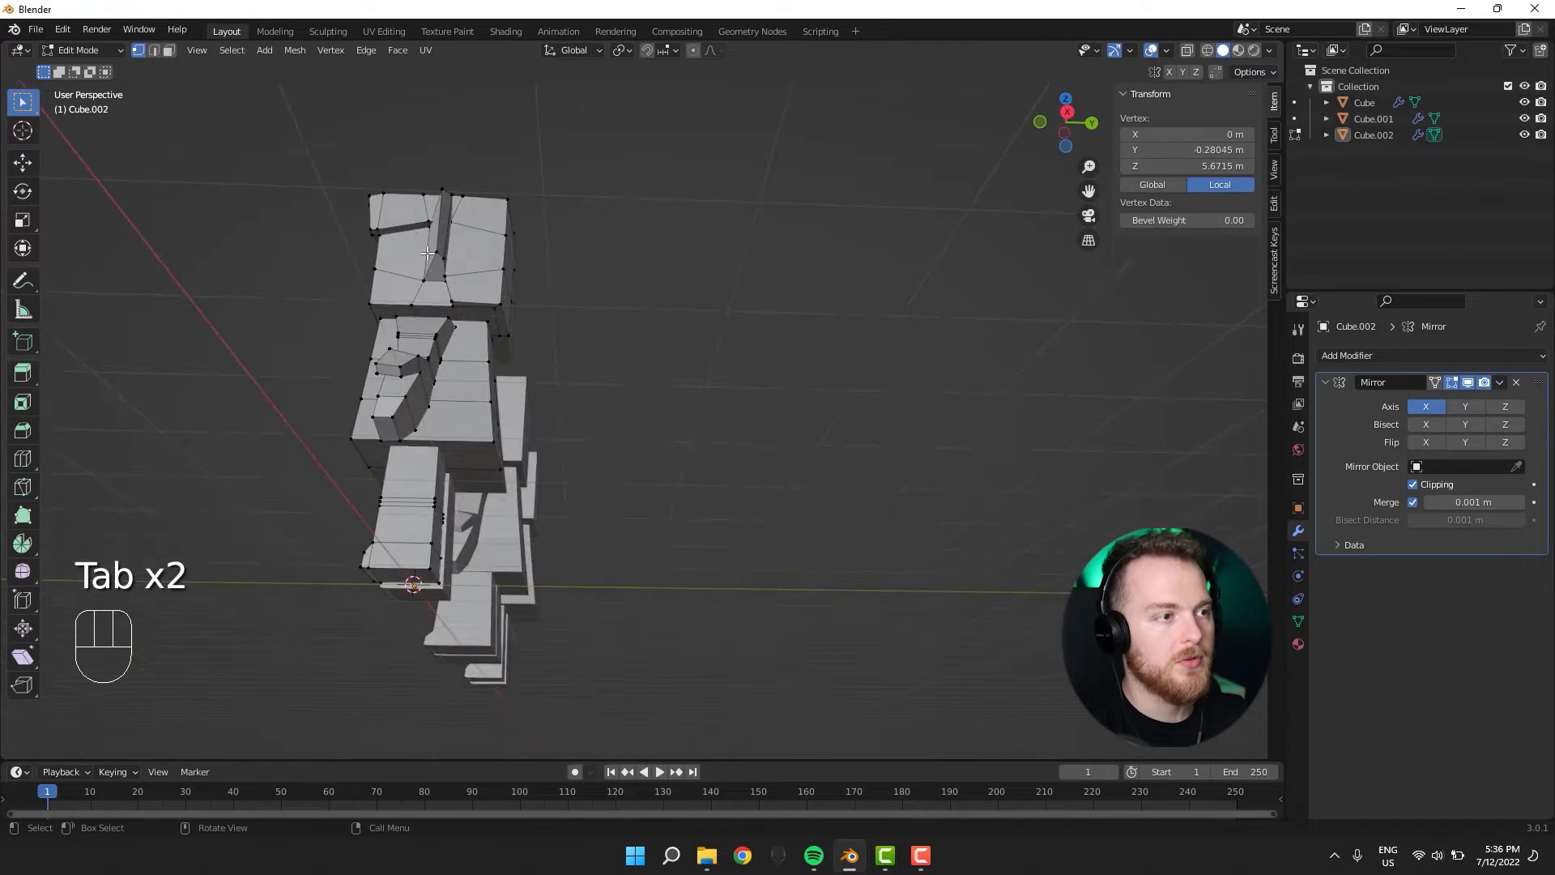
key(3)
click(465, 304)
middle_drag(465, 305, 381, 267)
scroll(459, 383, up, 2)
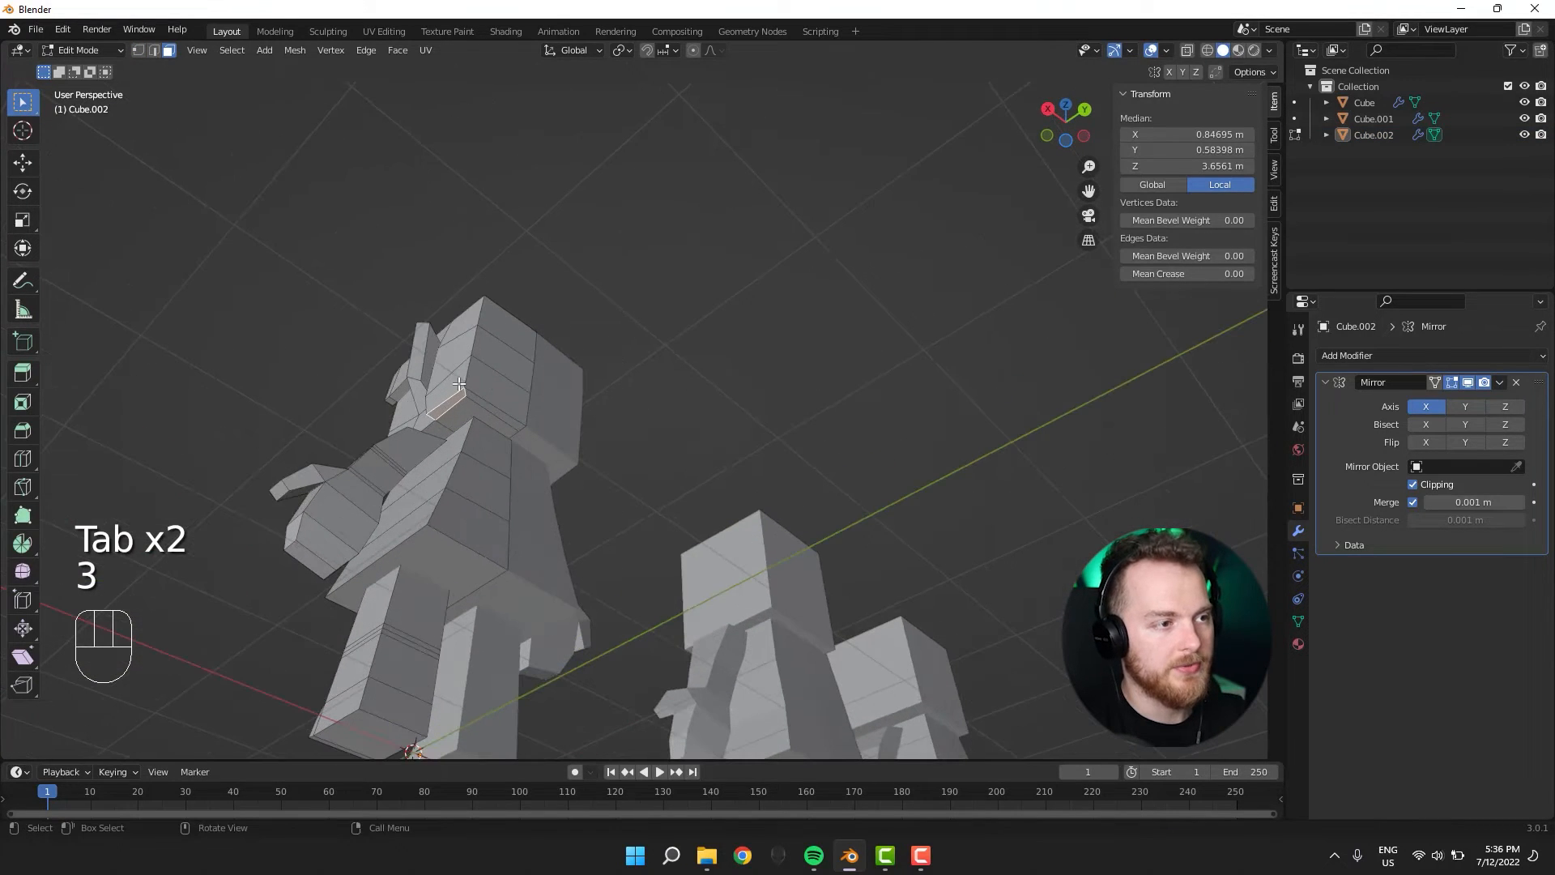
click(489, 425)
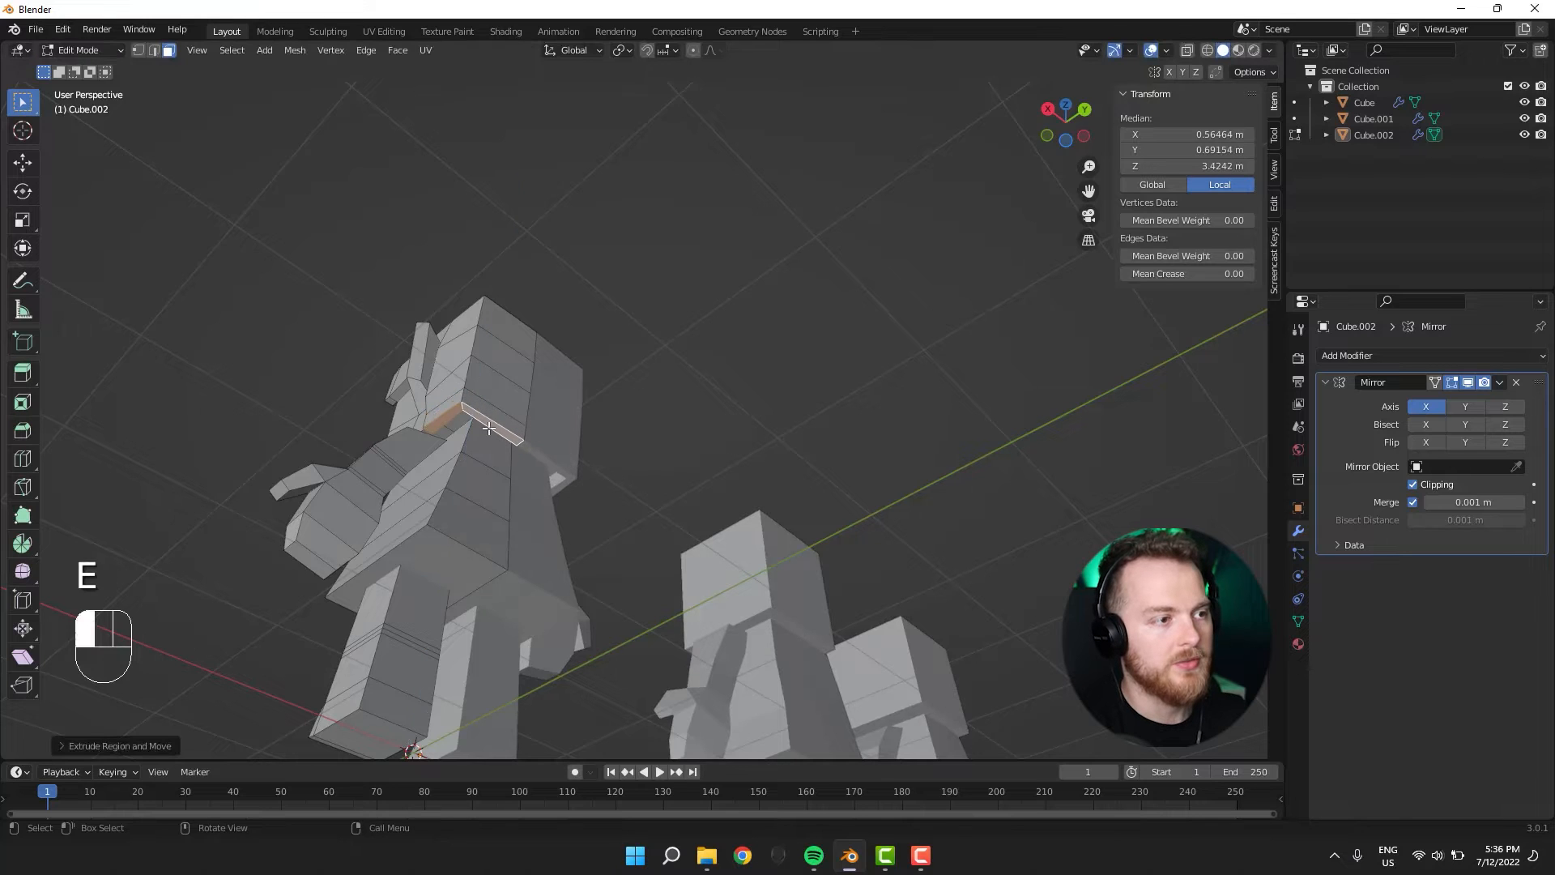
middle_drag(488, 425, 325, 472)
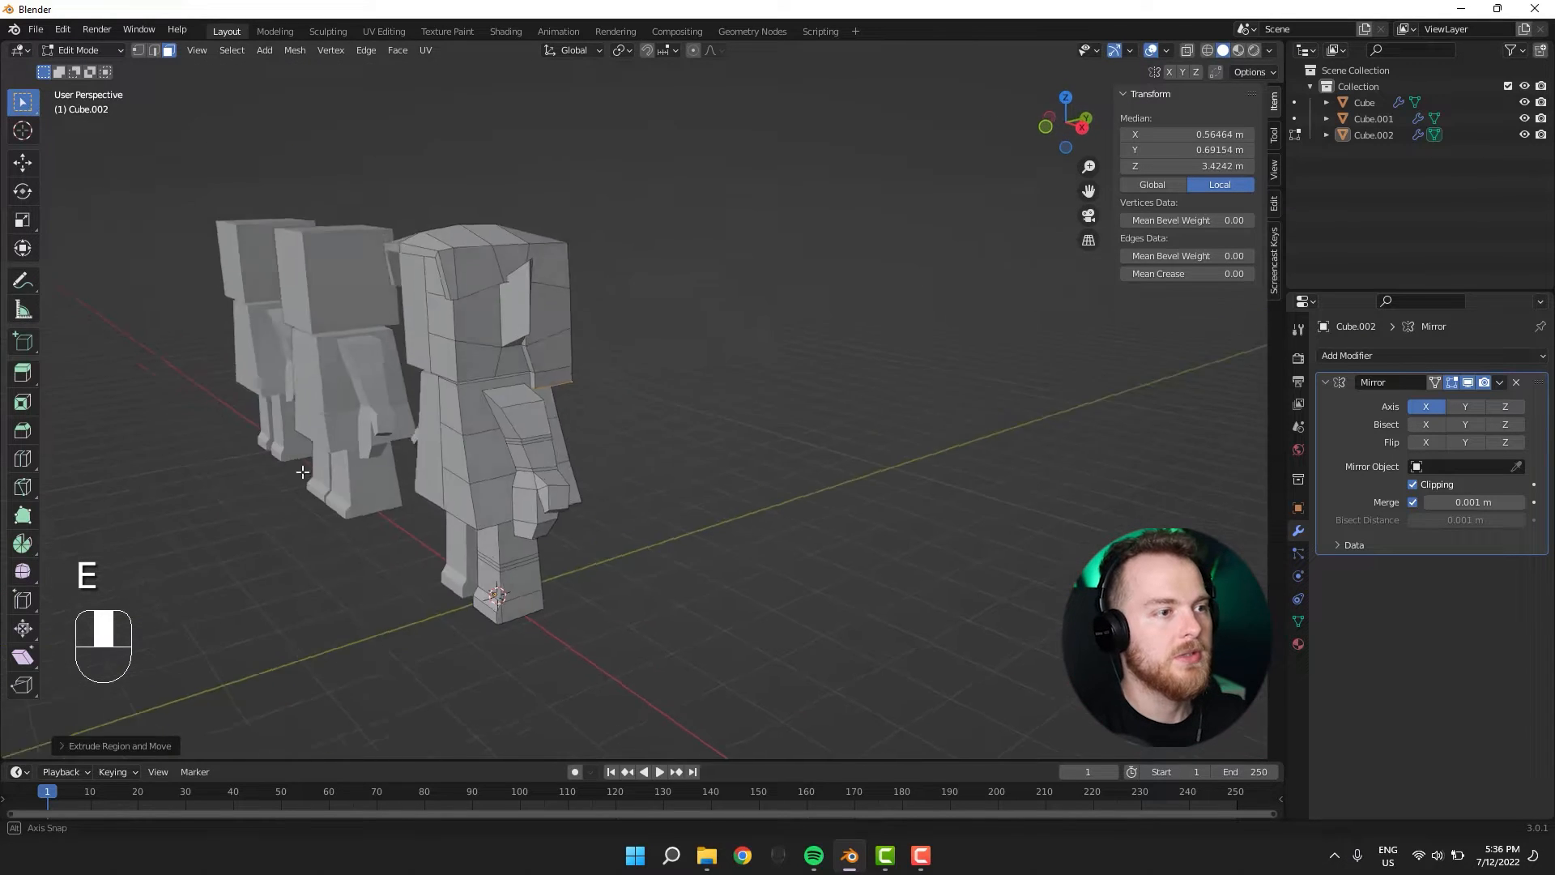
Extrude the underside of the hair beside the face downward, scale down its end and shift it forward along Y.
scroll(445, 337, up, 2)
shift+middle_drag(445, 336, 386, 450)
scroll(465, 475, up, 2)
key(e)
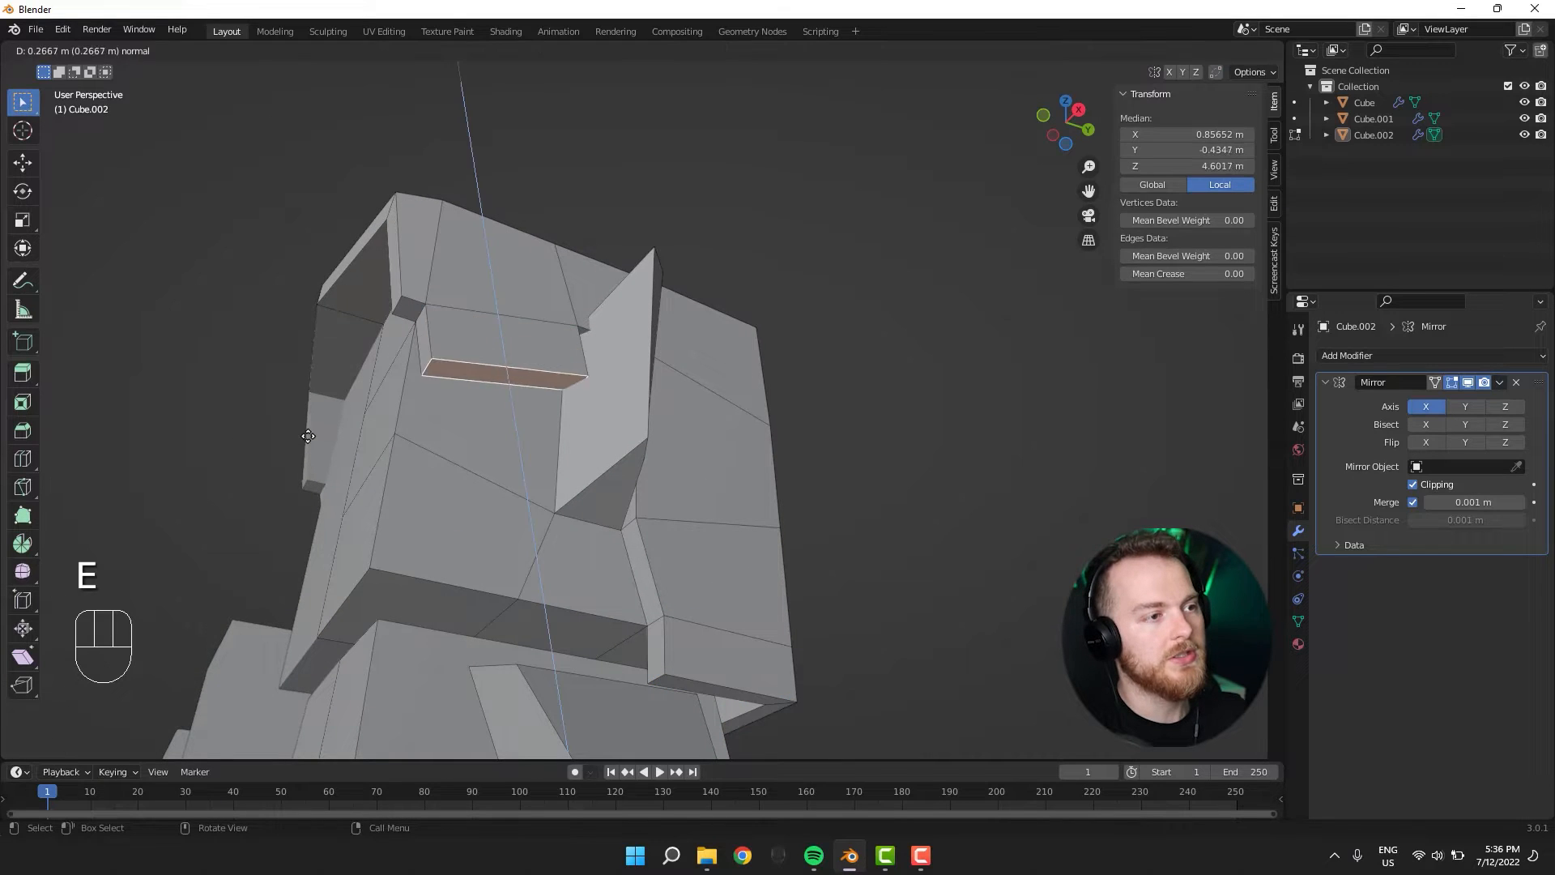
click(405, 434)
key(s)
click(415, 435)
key(g)
key(x)
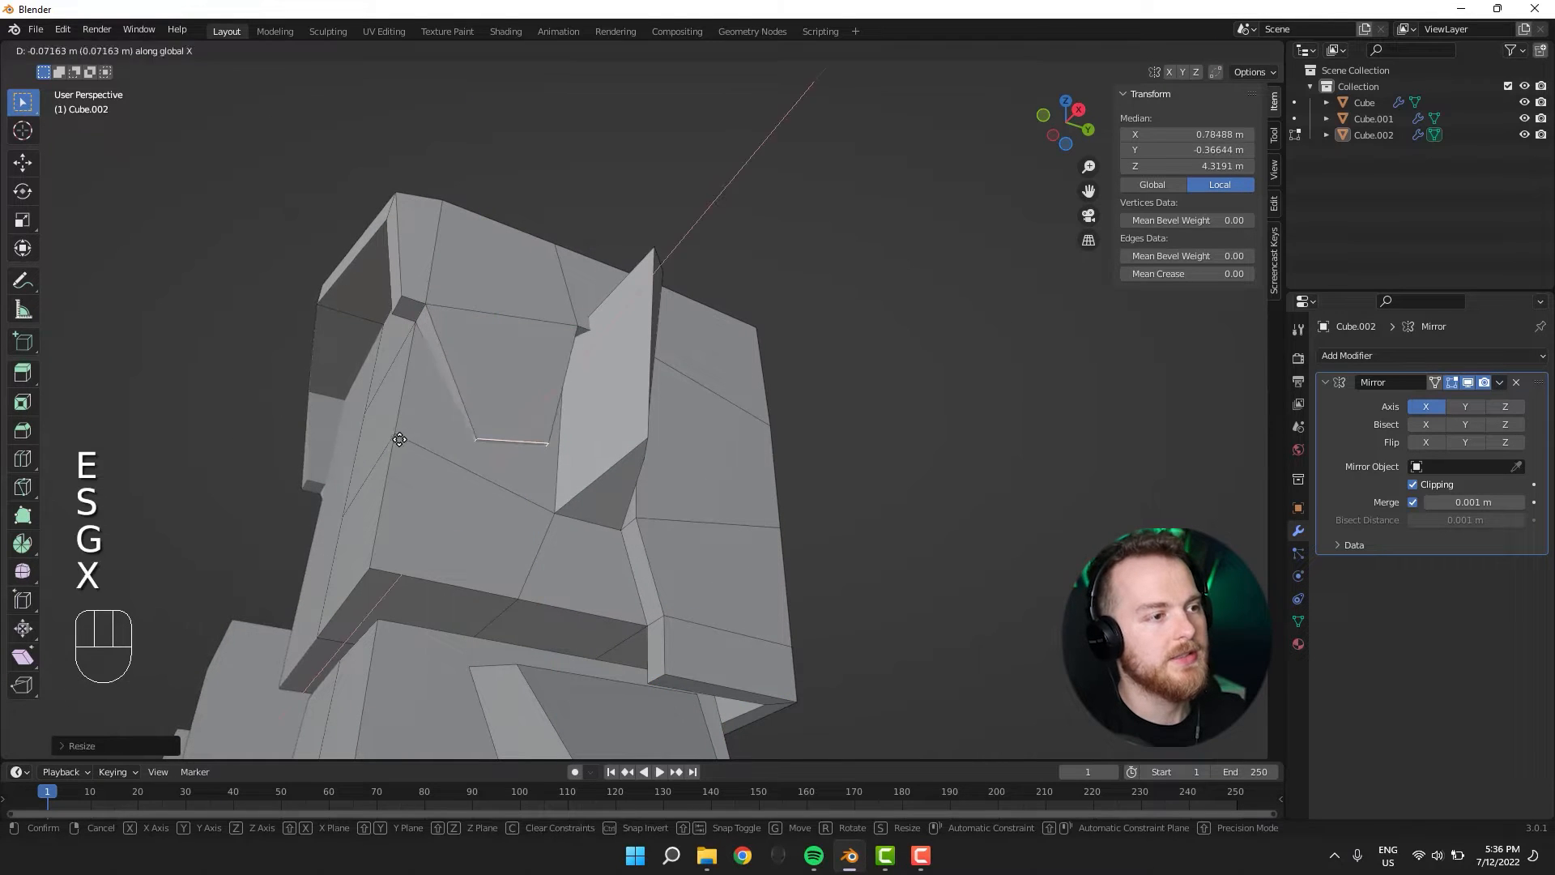
click(348, 419)
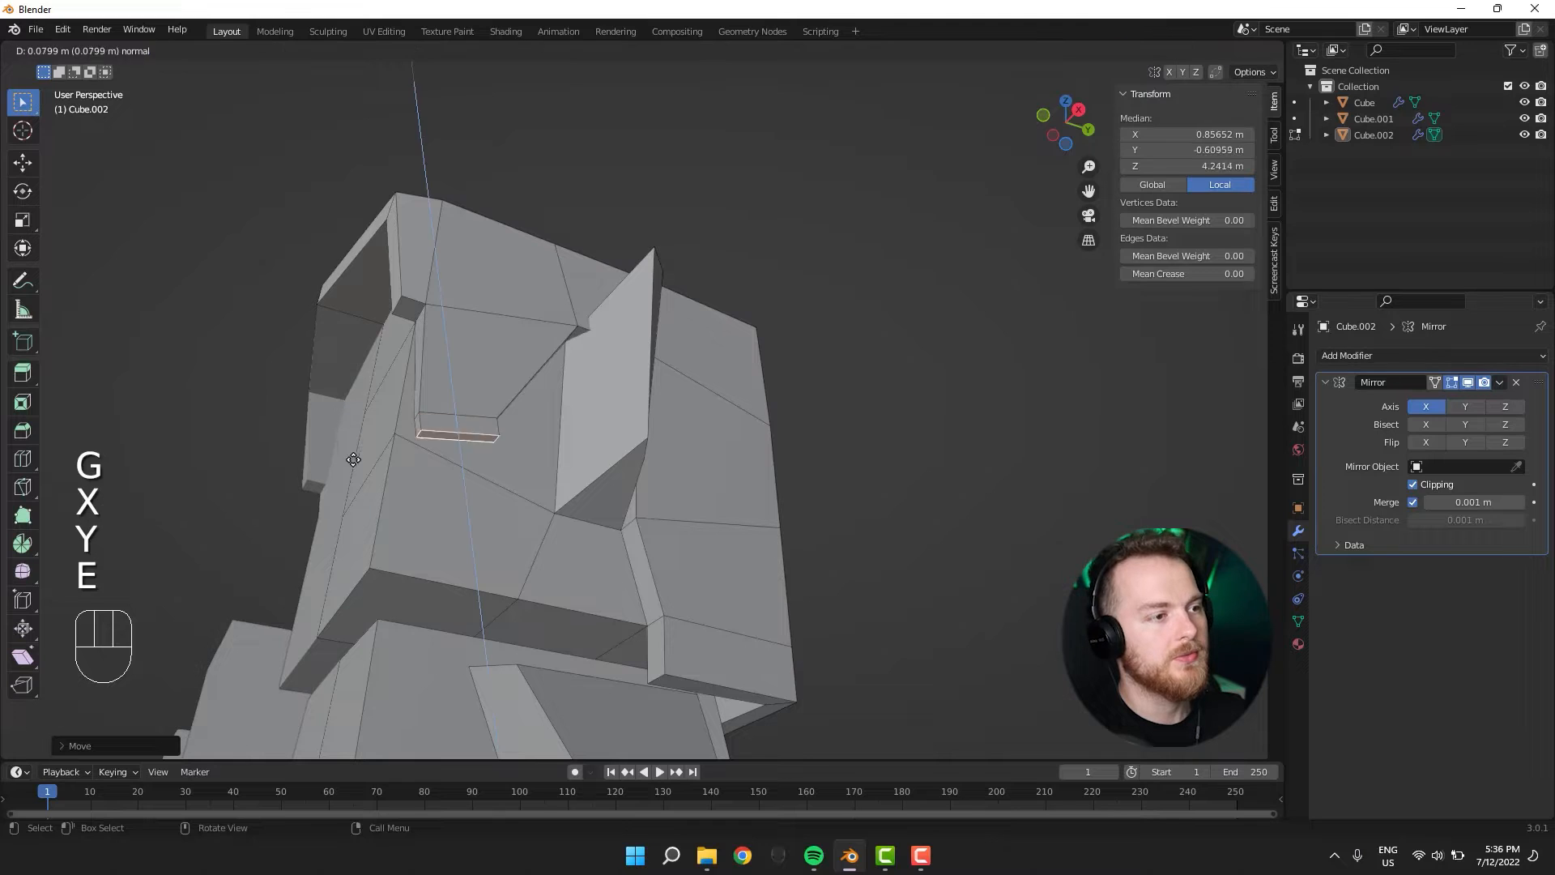
Extrude the side hair lock further down, shrink its end to a point, and shift the tip along Y and Z.
click(354, 567)
key(s)
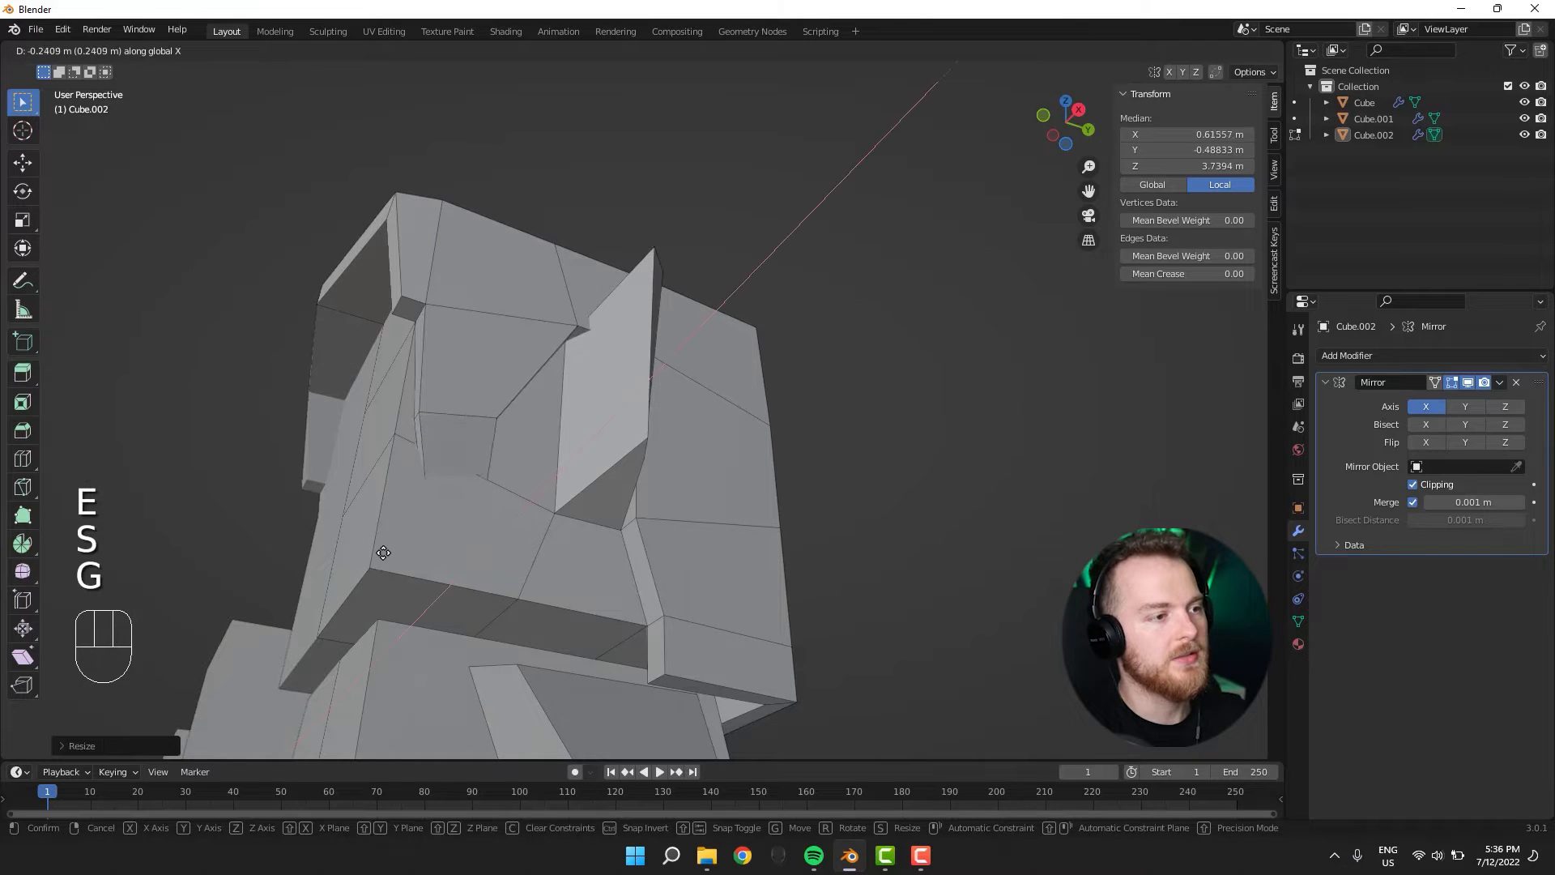
click(369, 558)
scroll(319, 503, down, 4)
middle_drag(319, 503, 364, 558)
key(g)
key(z)
click(368, 569)
scroll(483, 539, up, 4)
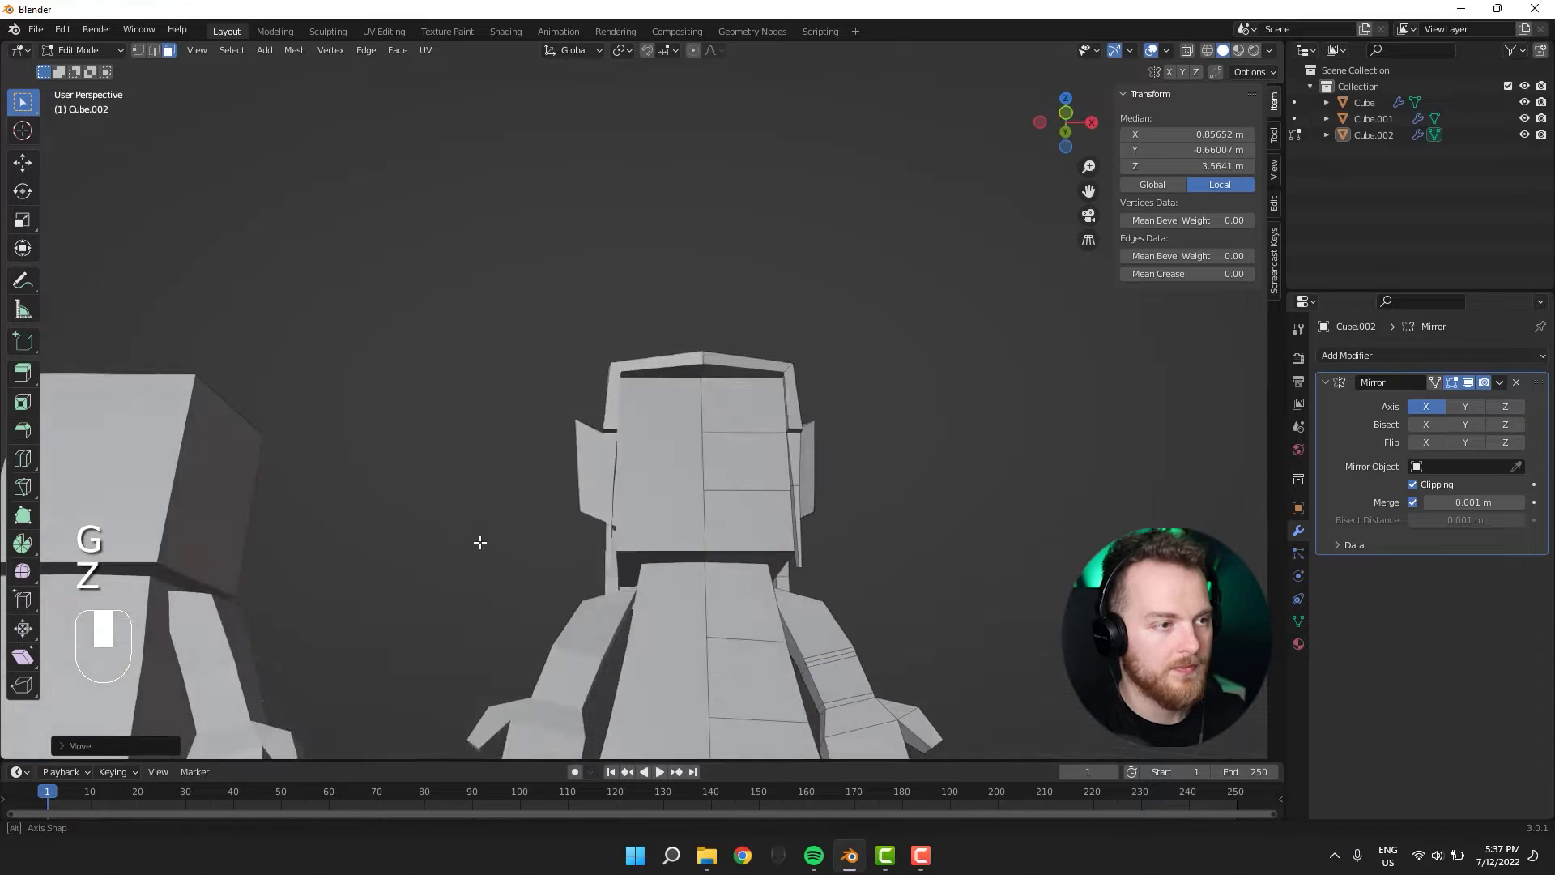
middle_drag(483, 538, 510, 479)
scroll(489, 424, down, 1)
Move the lower front corner vertex of the face inward along X to narrow the chin.
key(Tab)
scroll(722, 535, up, 1)
middle_drag(722, 535, 703, 486)
key(Tab)
key(1)
click(659, 442)
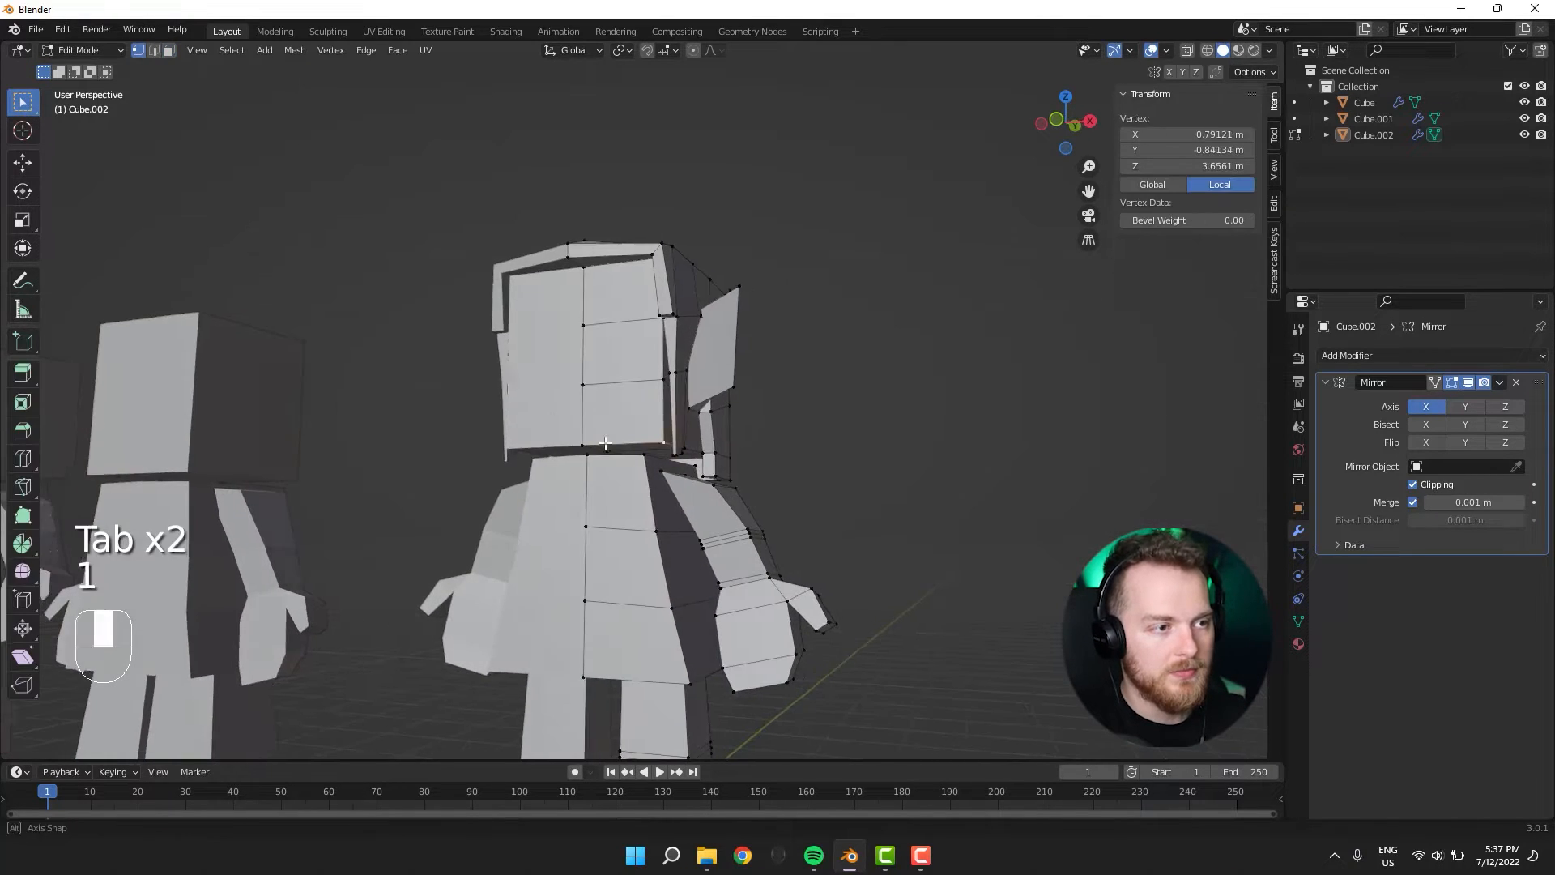
middle_drag(609, 460, 721, 453)
key(g)
key(x)
click(618, 487)
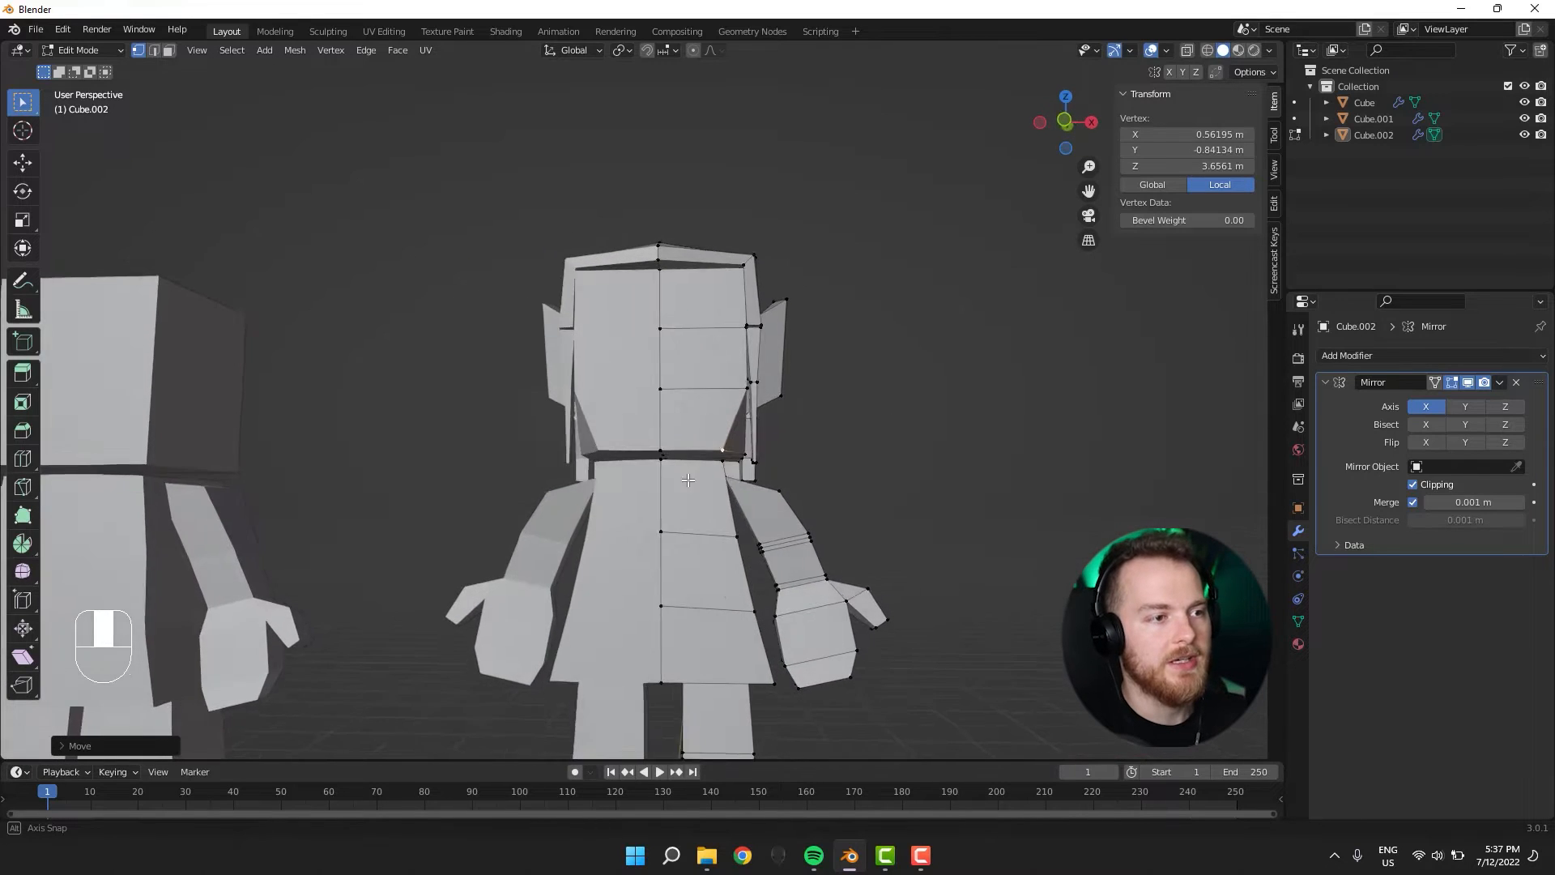
Try to move the cheek vertex at the side of the face inward.
scroll(755, 390, up, 3)
click(768, 380)
key(g)
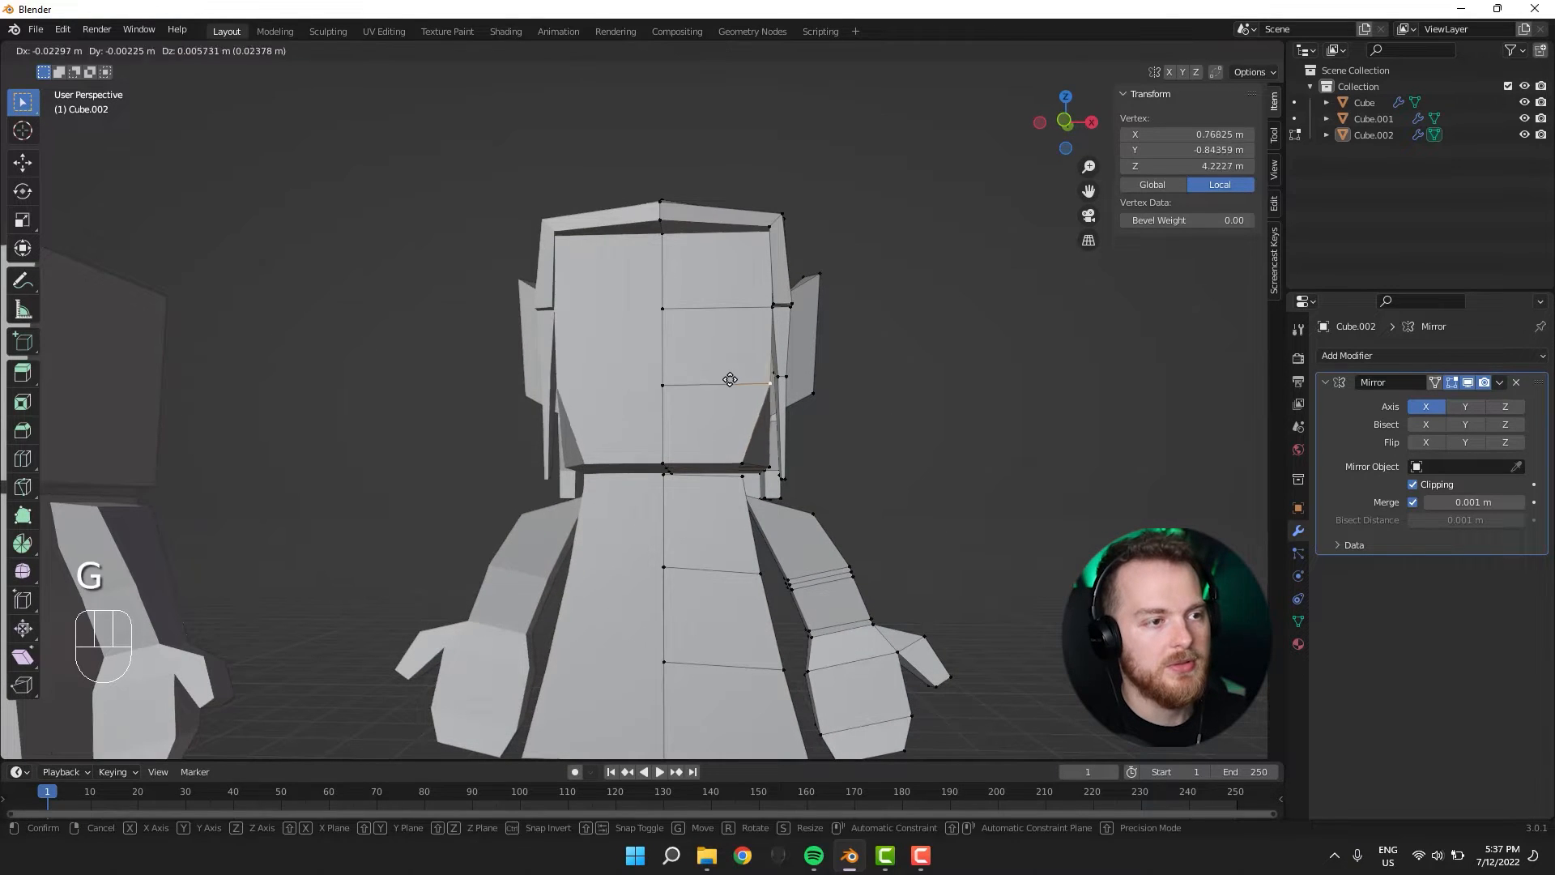
click(722, 382)
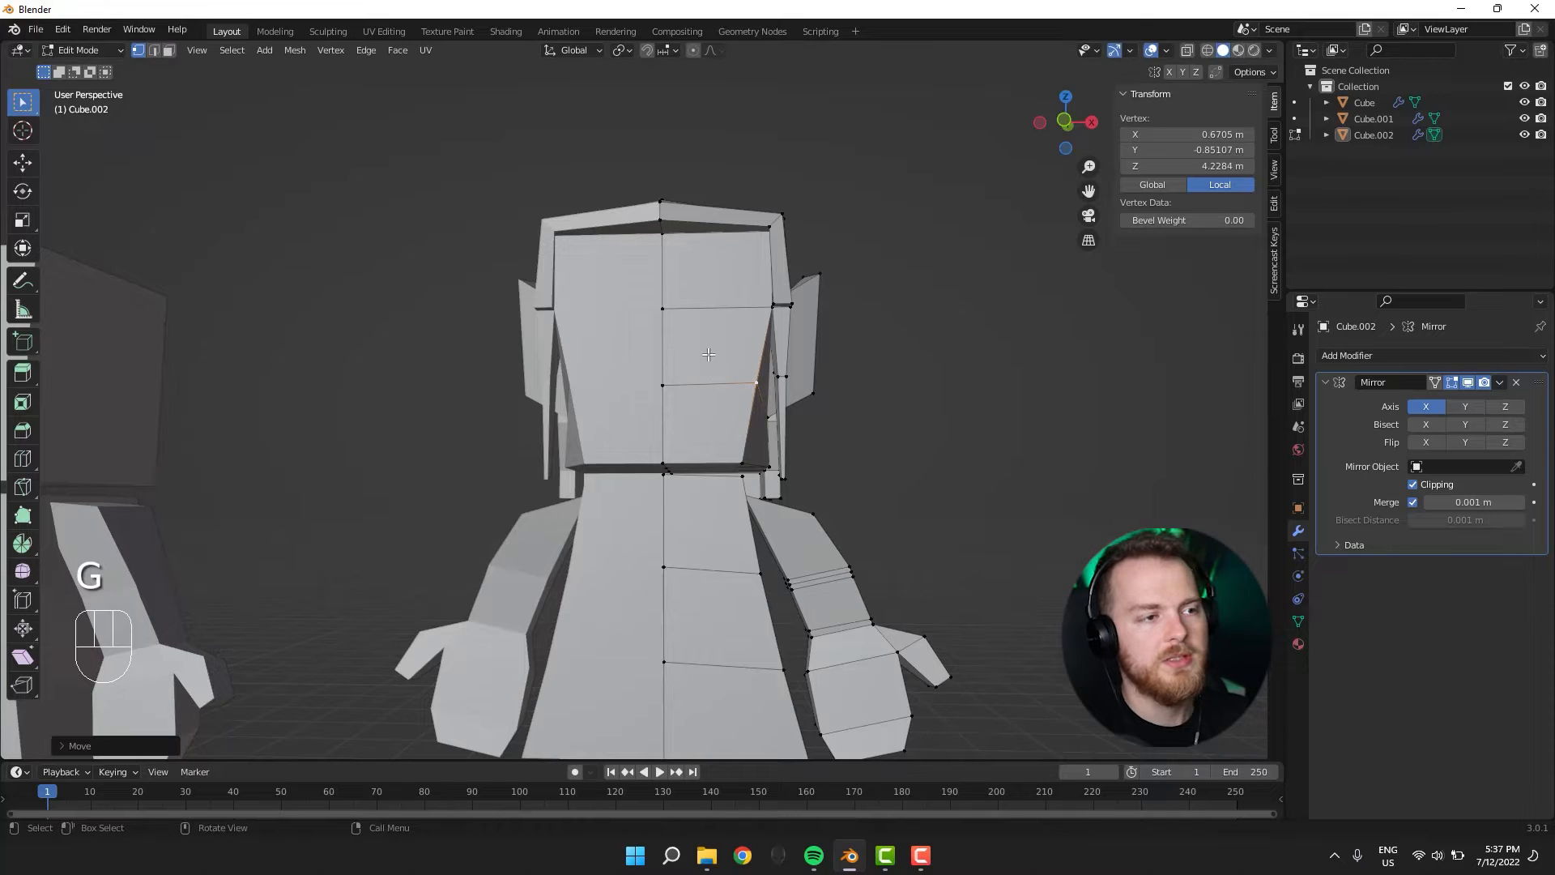
key(ctrl+z)
Lower the centre vertex of the chin along Z and move the jaw corner vertex up and inward.
key(Tab)
middle_drag(342, 360, 353, 312)
key(Tab)
key(g)
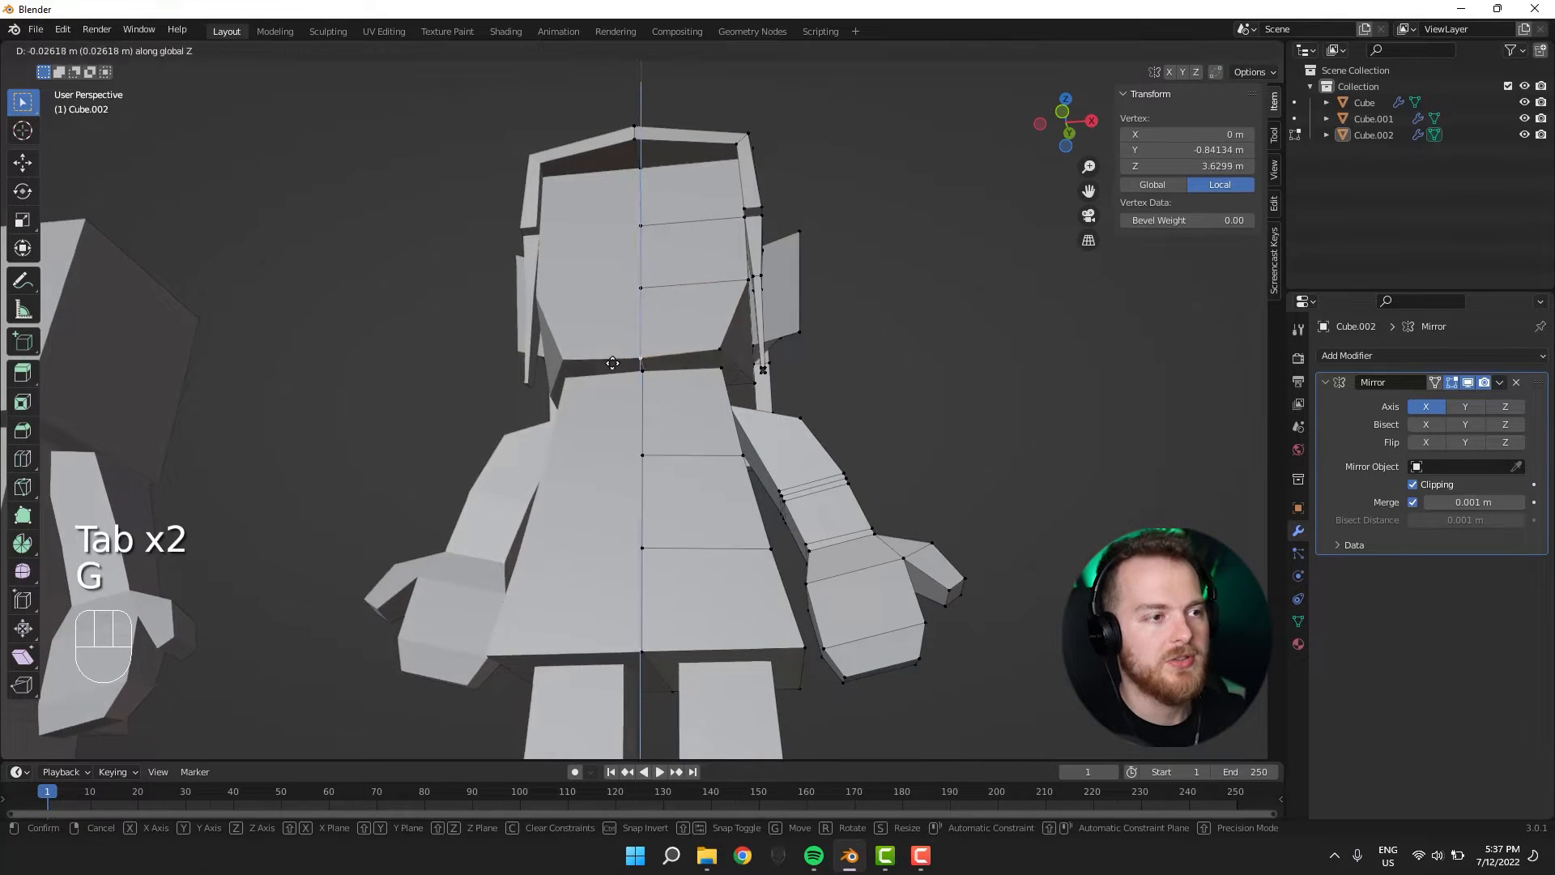
click(649, 360)
click(711, 346)
key(g)
click(706, 347)
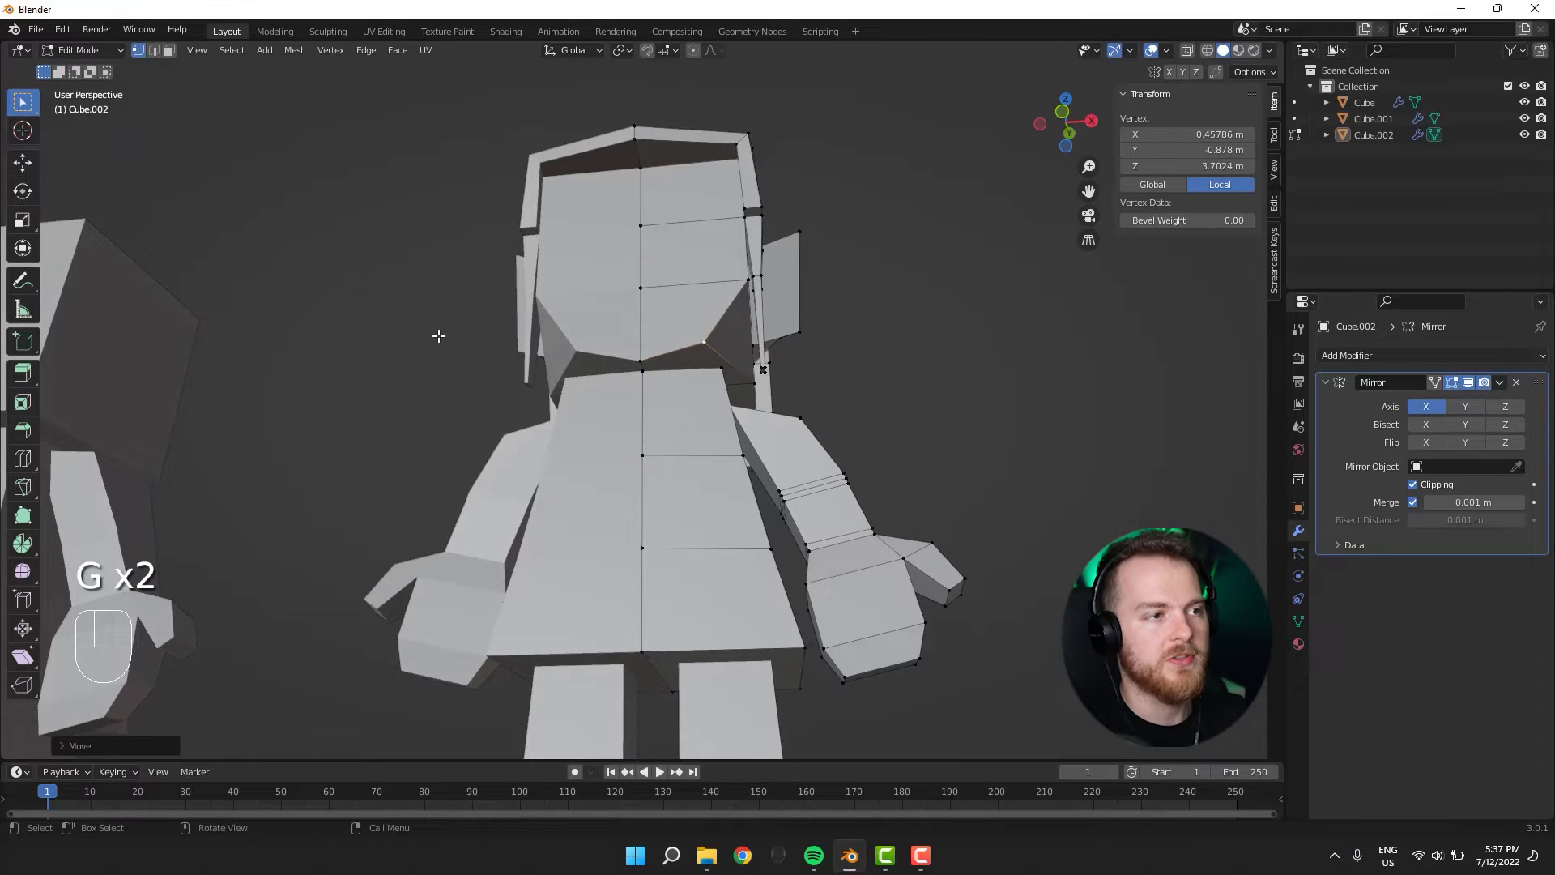
Refine the jaw vertex position from another angle and check the face in object mode.
key(Tab)
middle_drag(437, 332, 338, 390)
key(Tab)
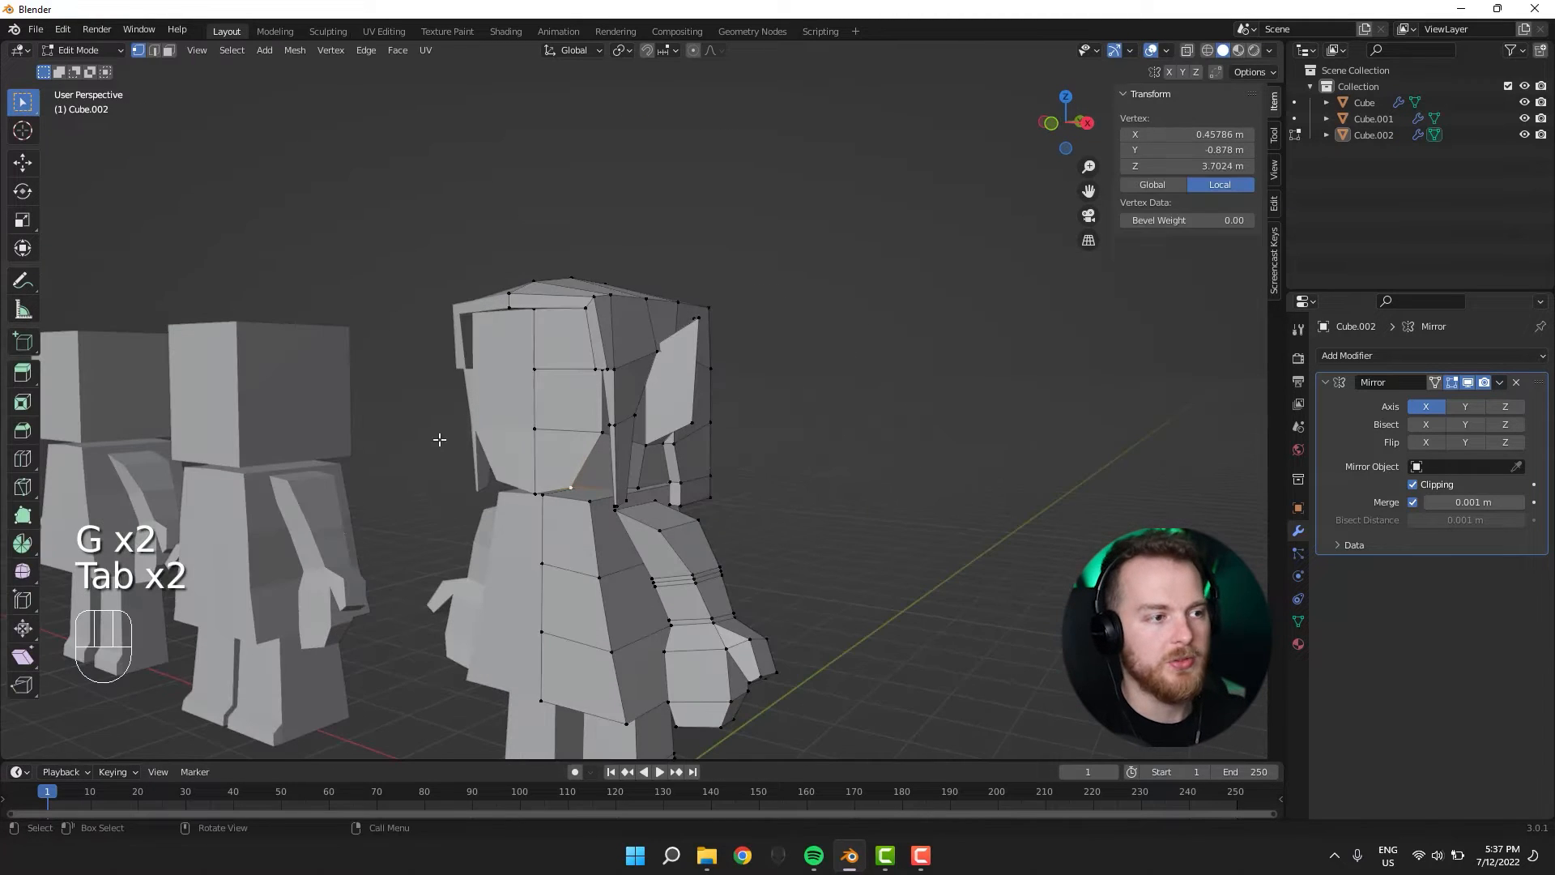
middle_drag(496, 456, 653, 330)
key(g)
click(373, 469)
key(Tab)
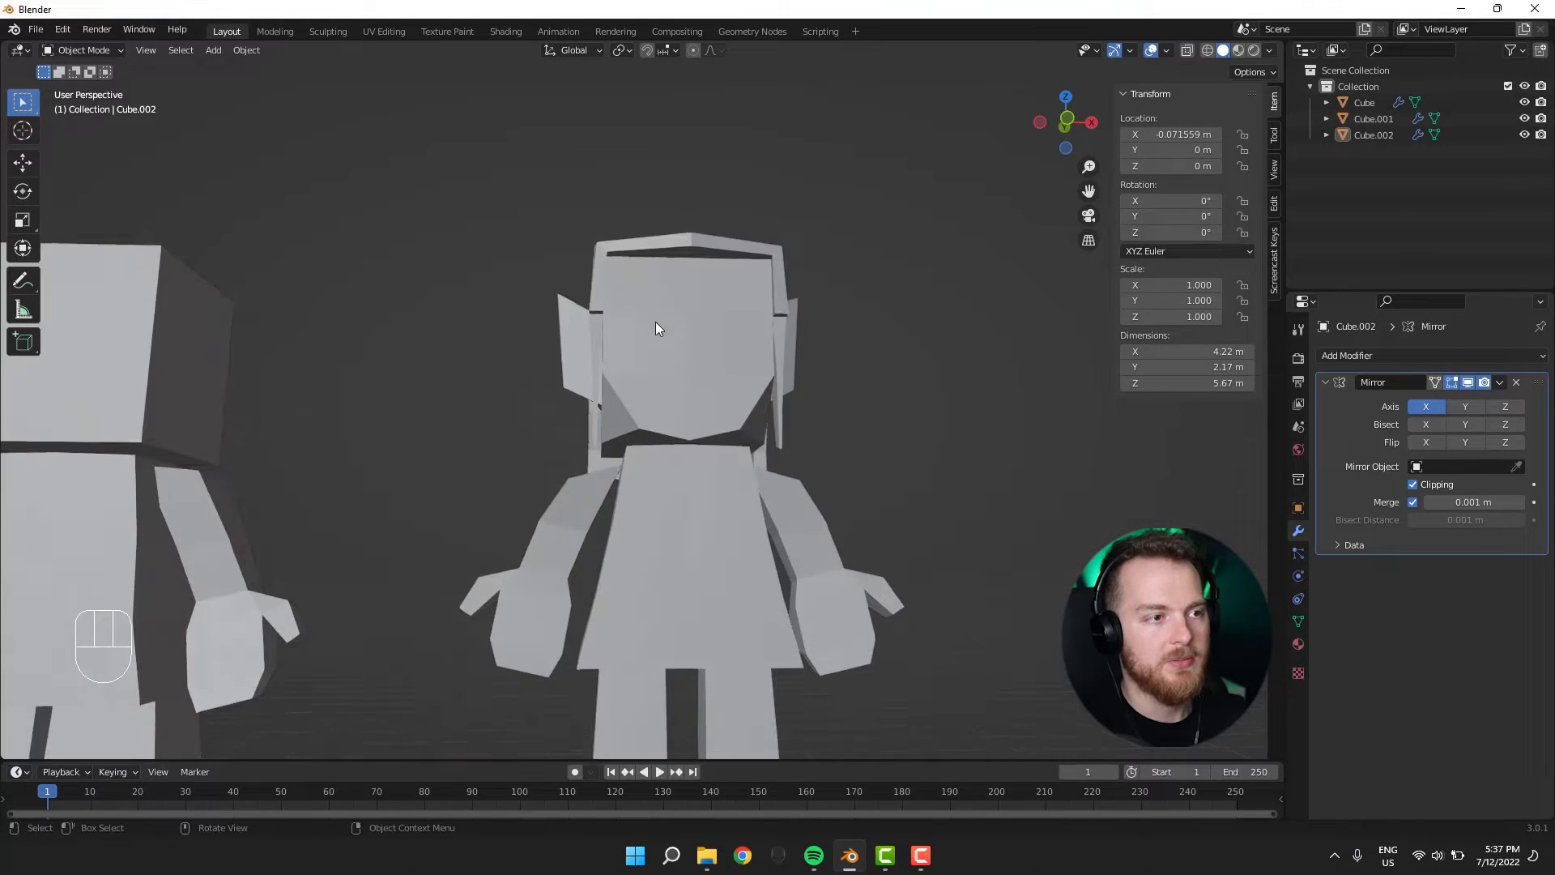
Raise the centre front edge of the hair rim about 0.2 m along Z using proportional editing with a reduced influence radius.
key(Tab)
key(2)
click(684, 222)
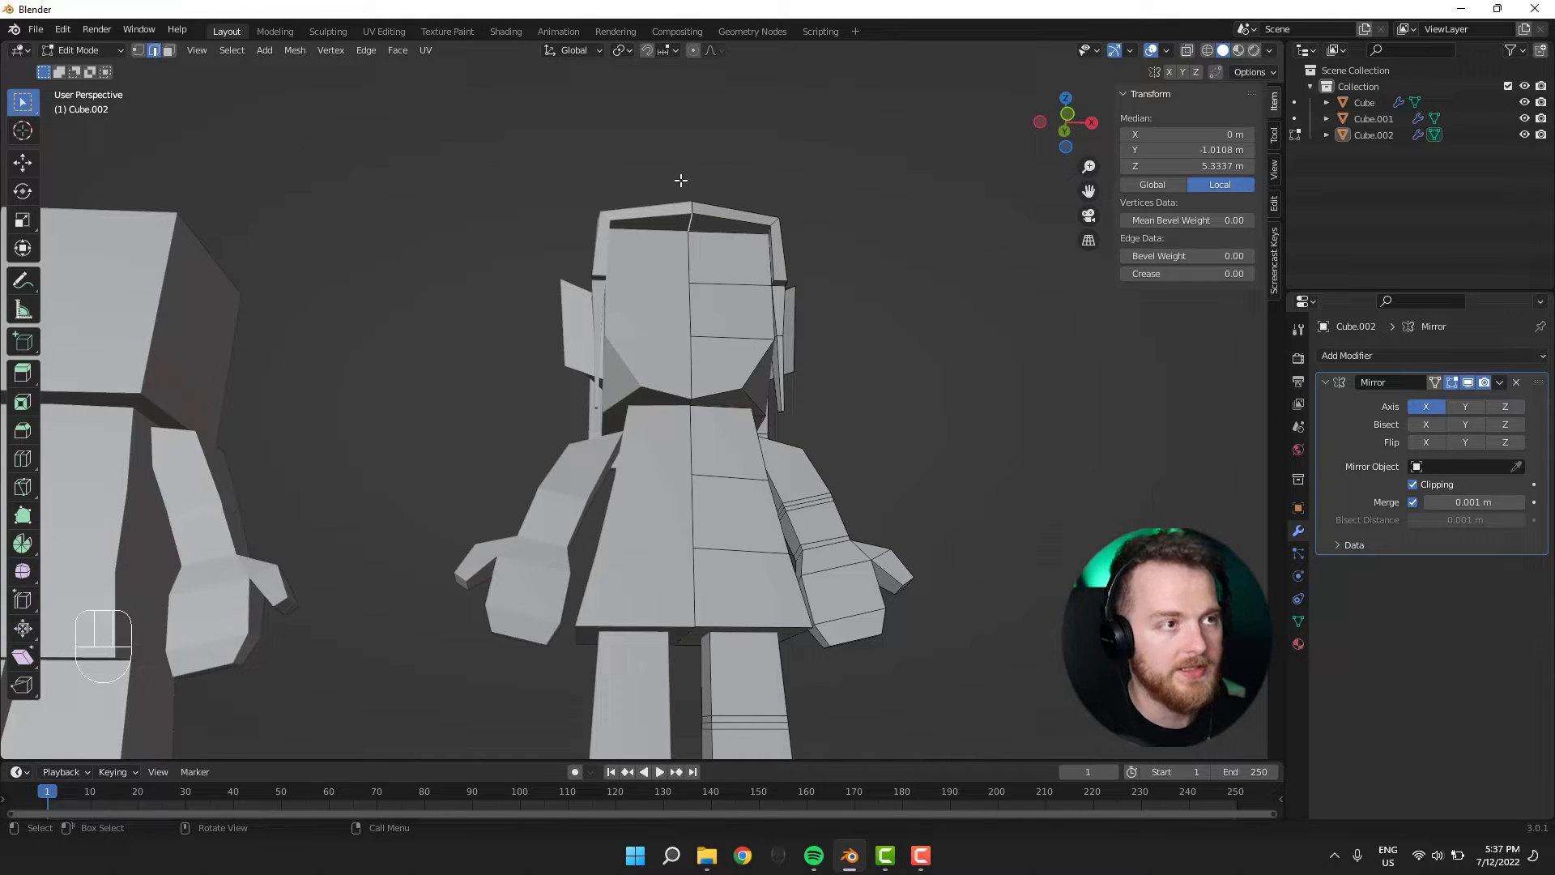
key(g)
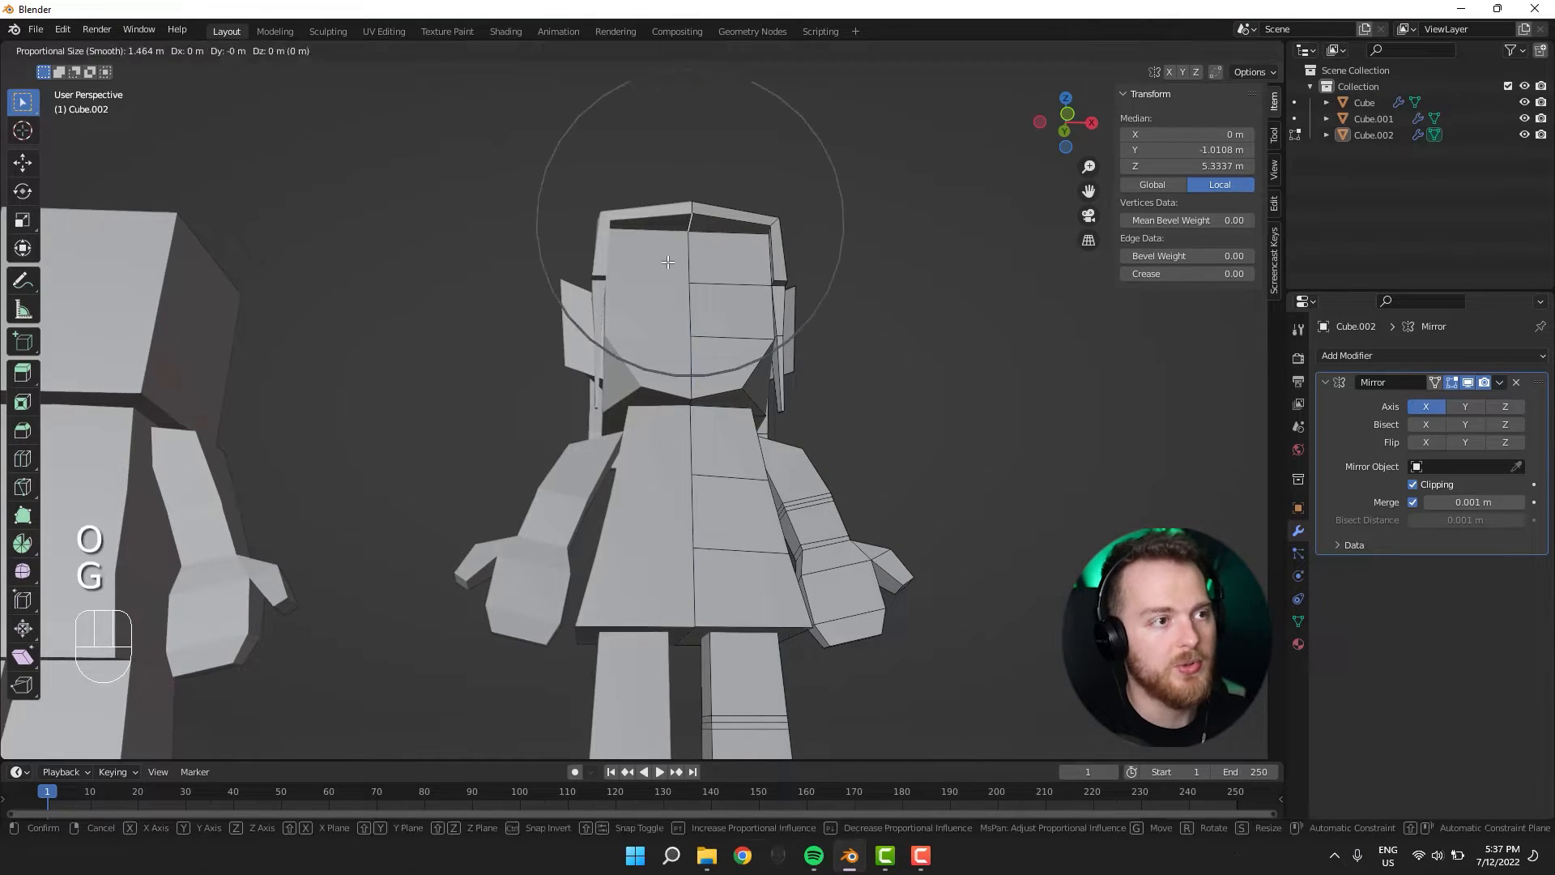
key(z)
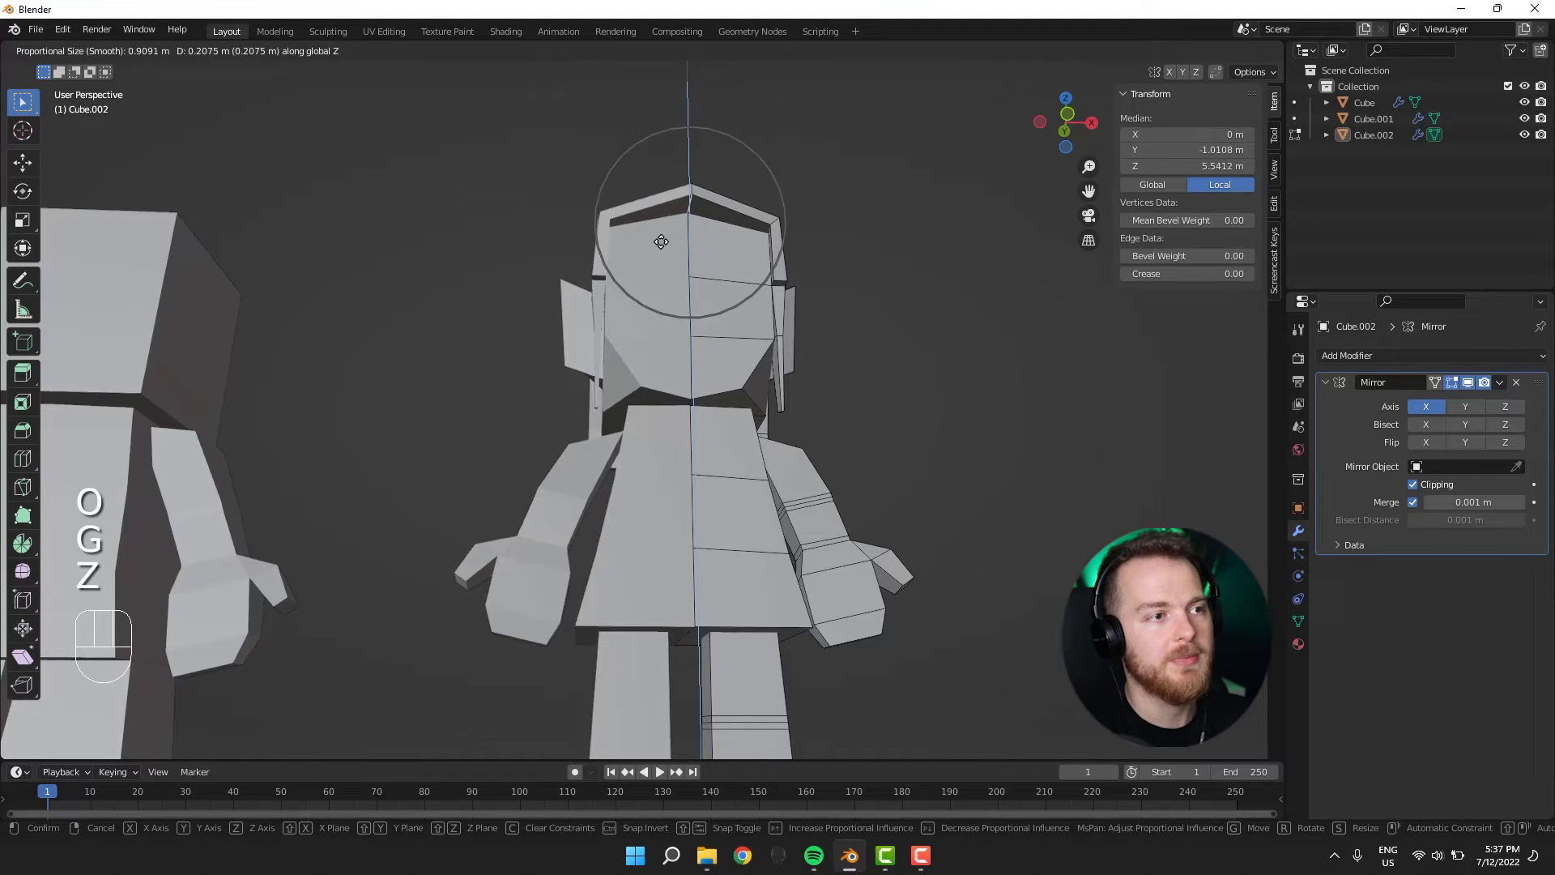
click(661, 237)
middle_drag(576, 218, 619, 360)
Add a vertical loop cut through the middle of the half face and the hair above it.
key(Tab)
key(Tab)
key(ctrl+r)
middle_drag(789, 462, 676, 460)
middle_drag(581, 370, 639, 417)
Select the two front rim faces of the hair half and extrude them outward as individual faces.
key(3)
click(614, 374)
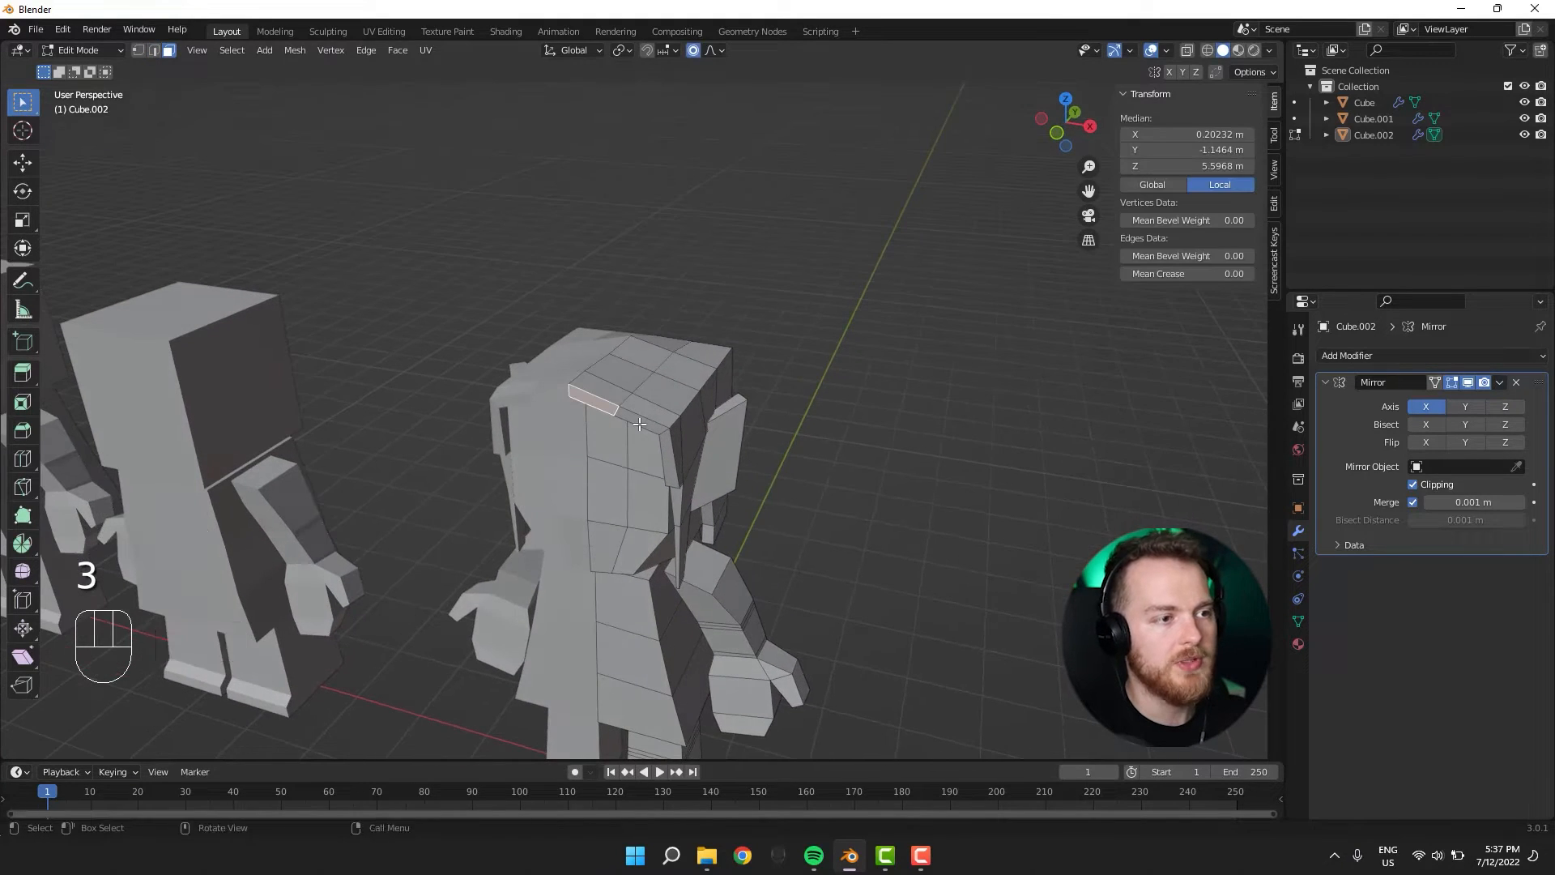
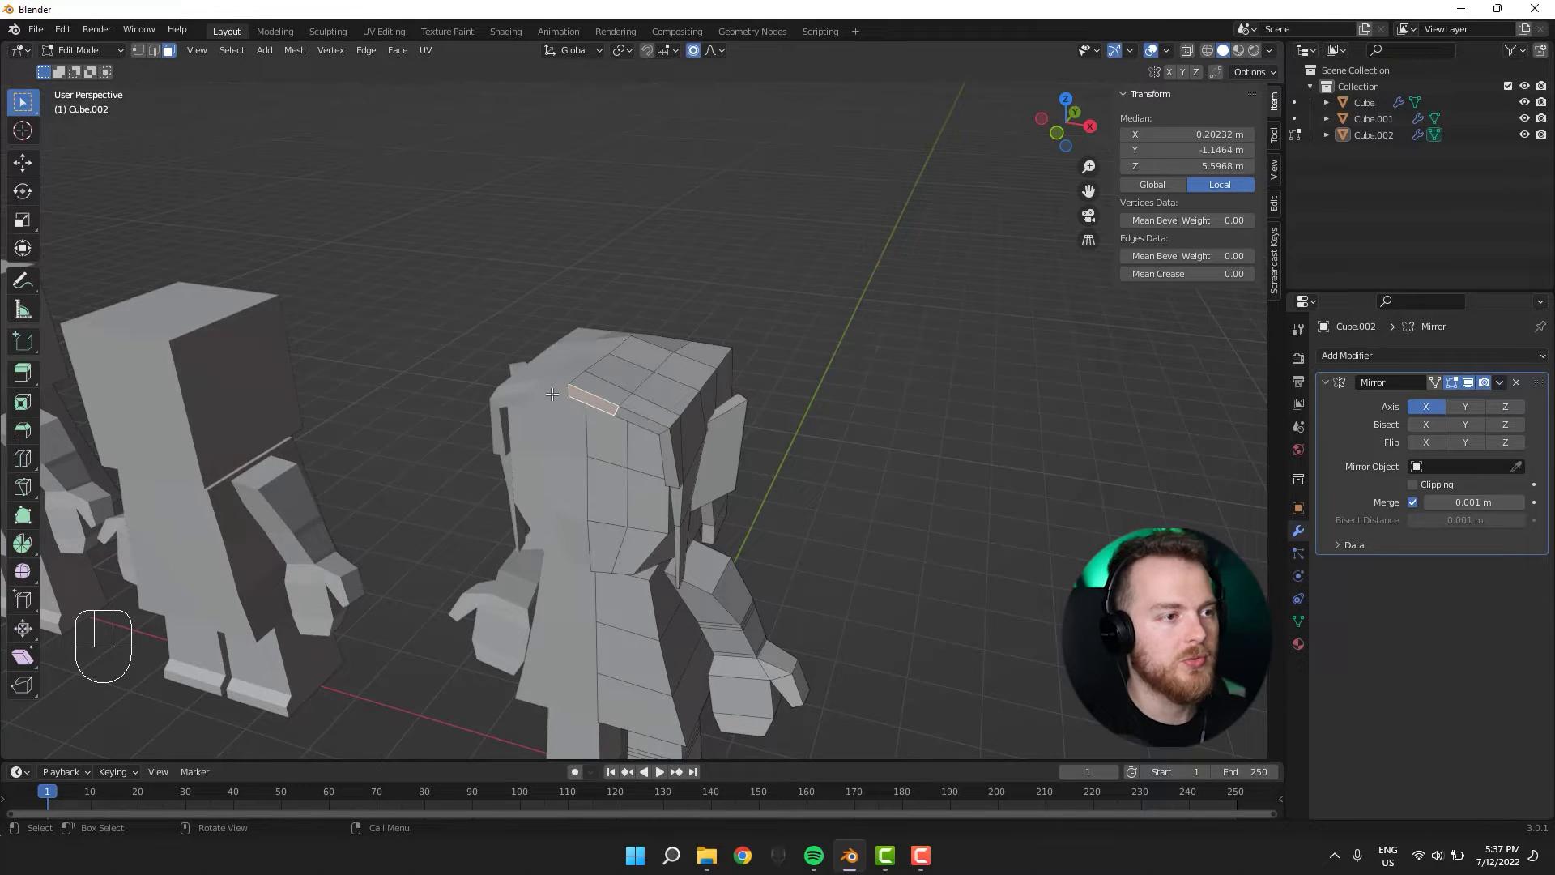
scroll(552, 394, up, 8)
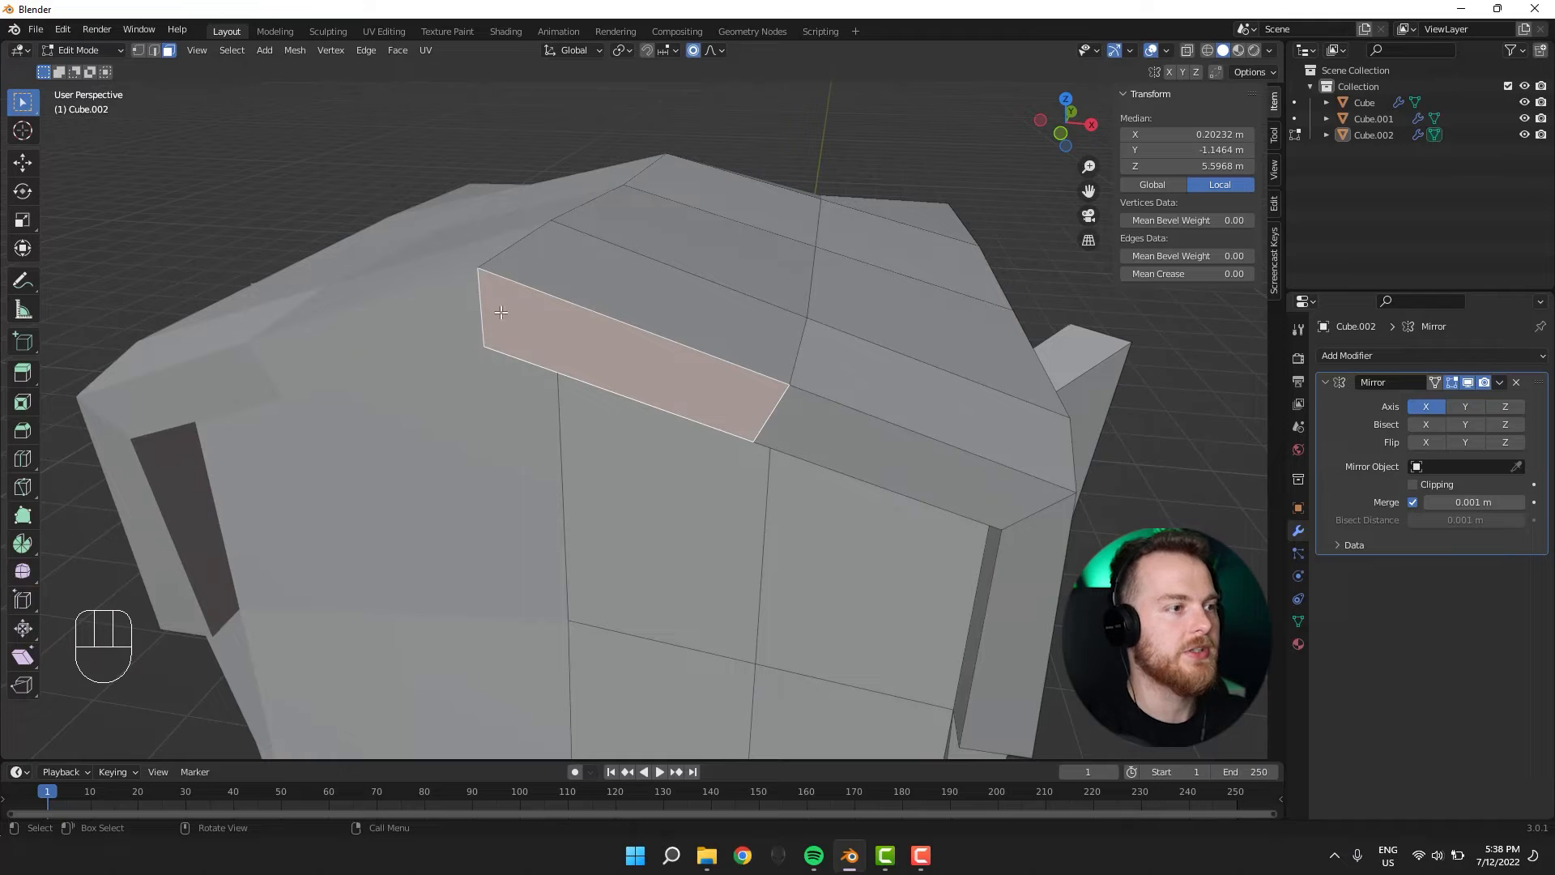
scroll(410, 311, down, 10)
middle_drag(410, 311, 596, 450)
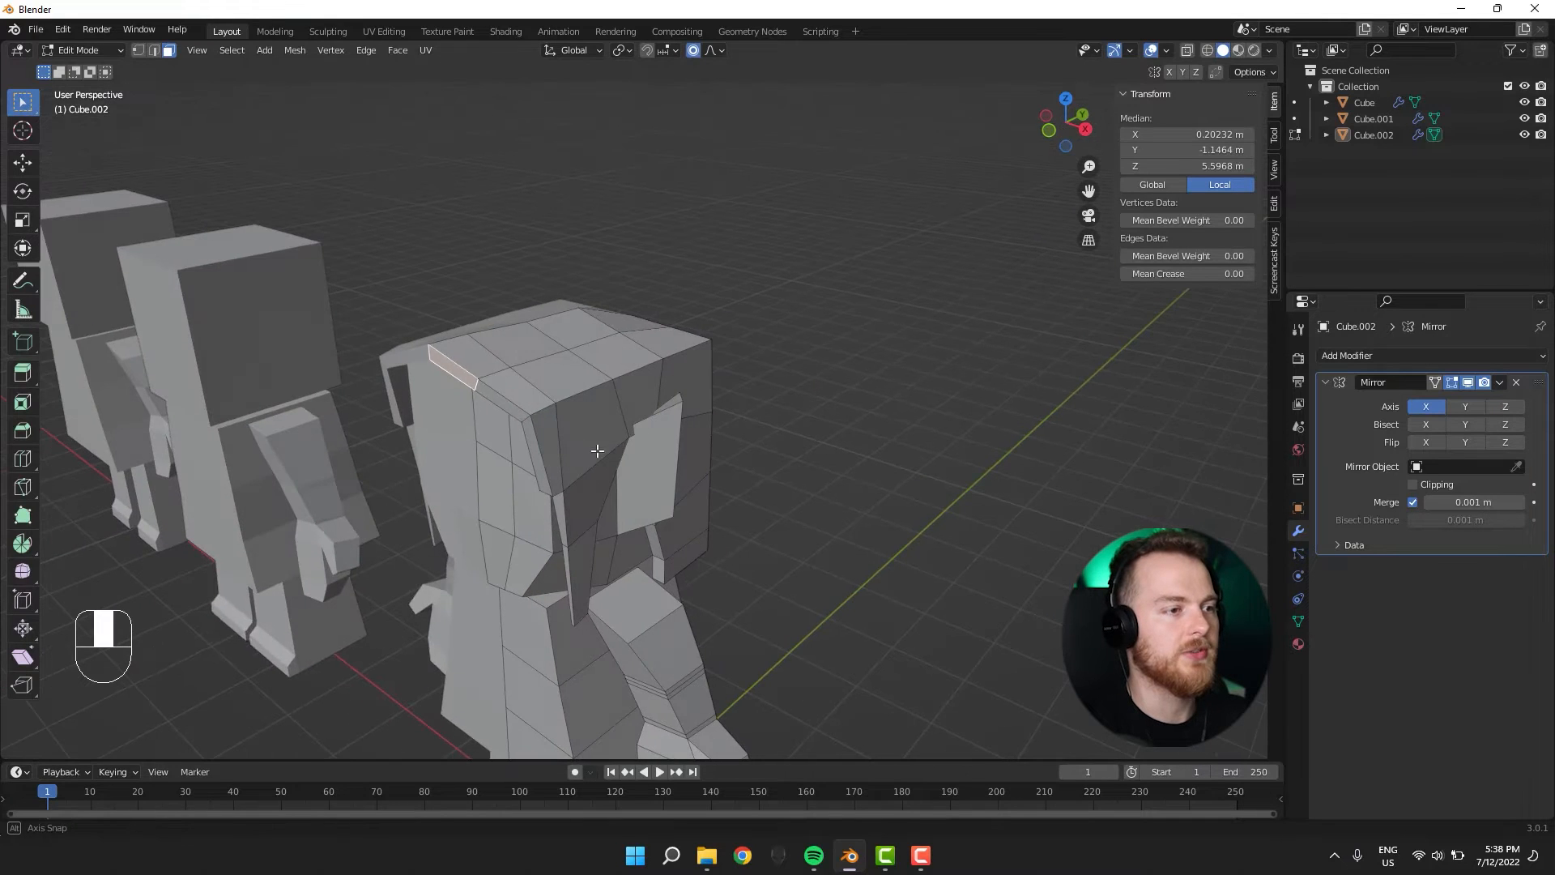
shift+click(502, 398)
middle_drag(501, 398, 427, 483)
shift+middle_drag(271, 499, 526, 466)
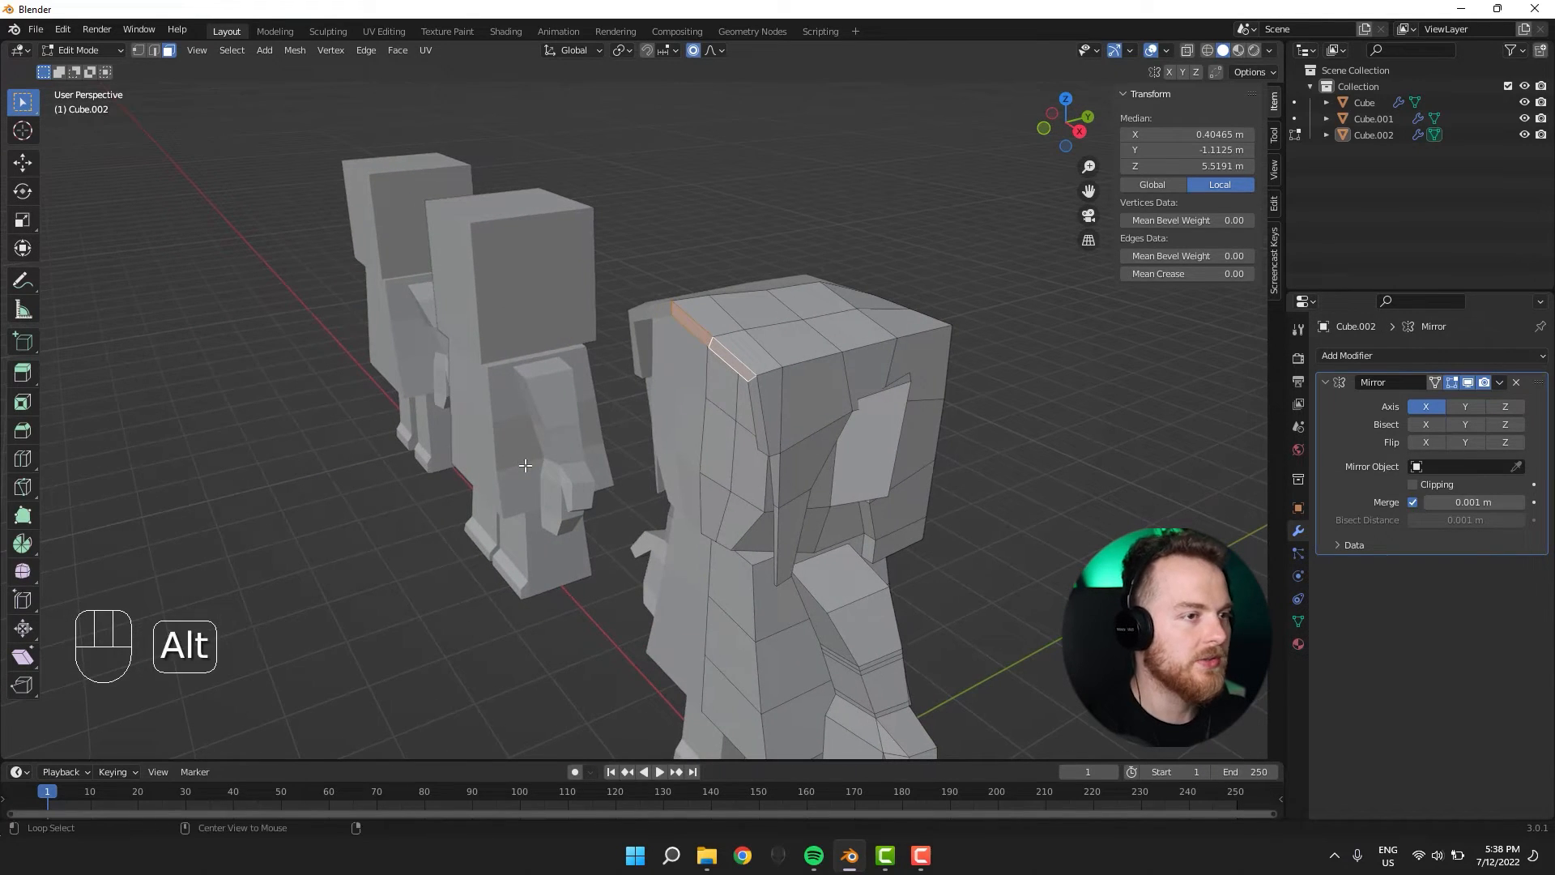
key(alt+e)
click(467, 484)
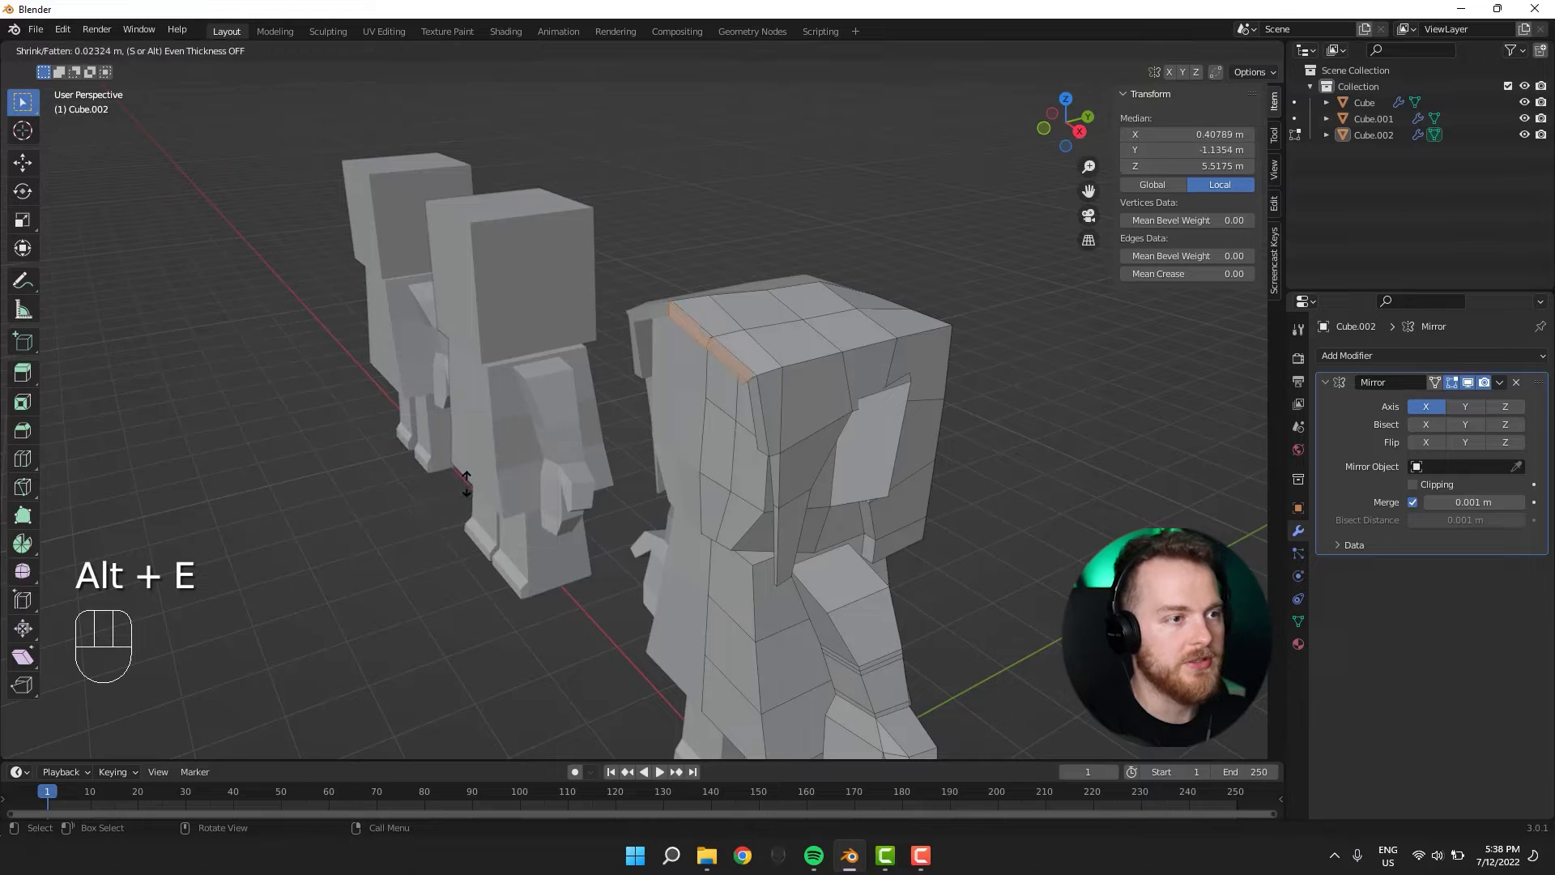
click(478, 473)
Set the pivot point to Individual Origins, scale the extruded fringe faces to about 0.69 with a smaller proportional influence, and move them into place.
middle_drag(478, 473, 744, 471)
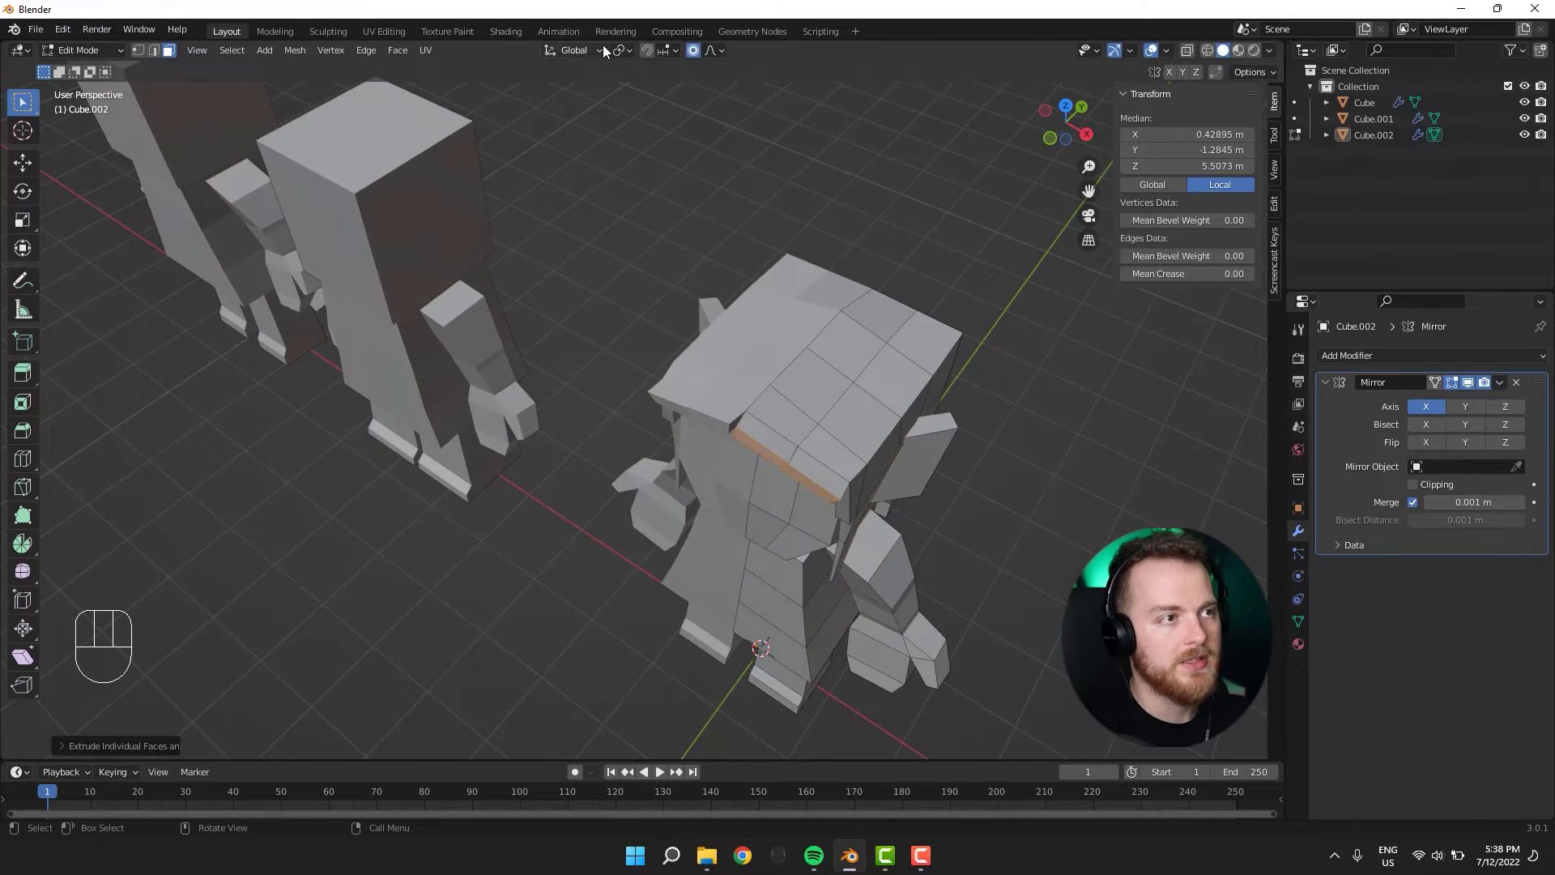
click(622, 51)
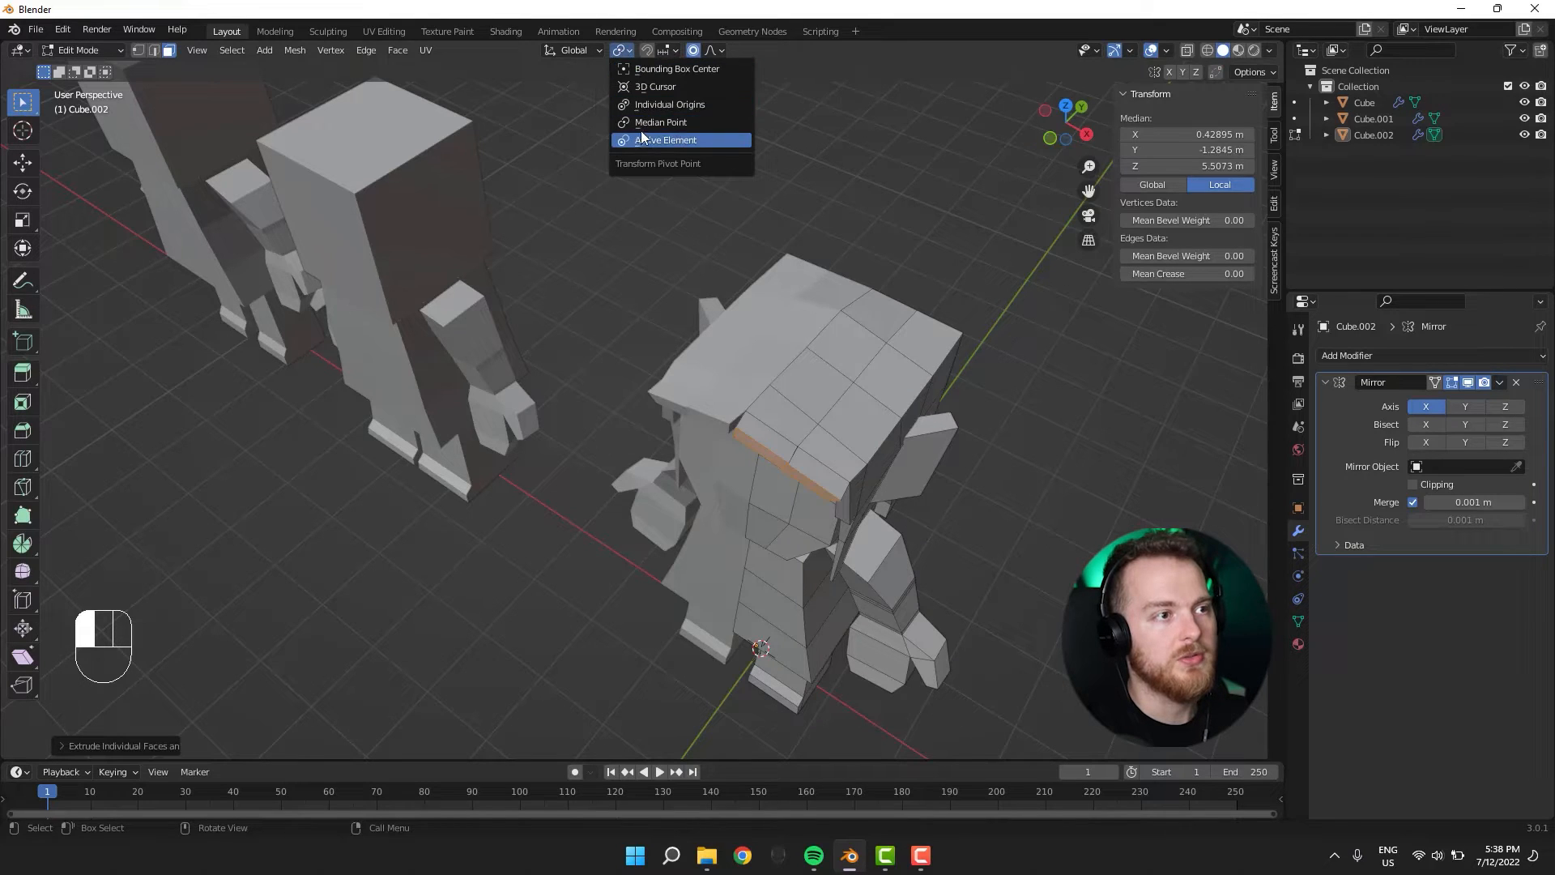
click(638, 108)
key(s)
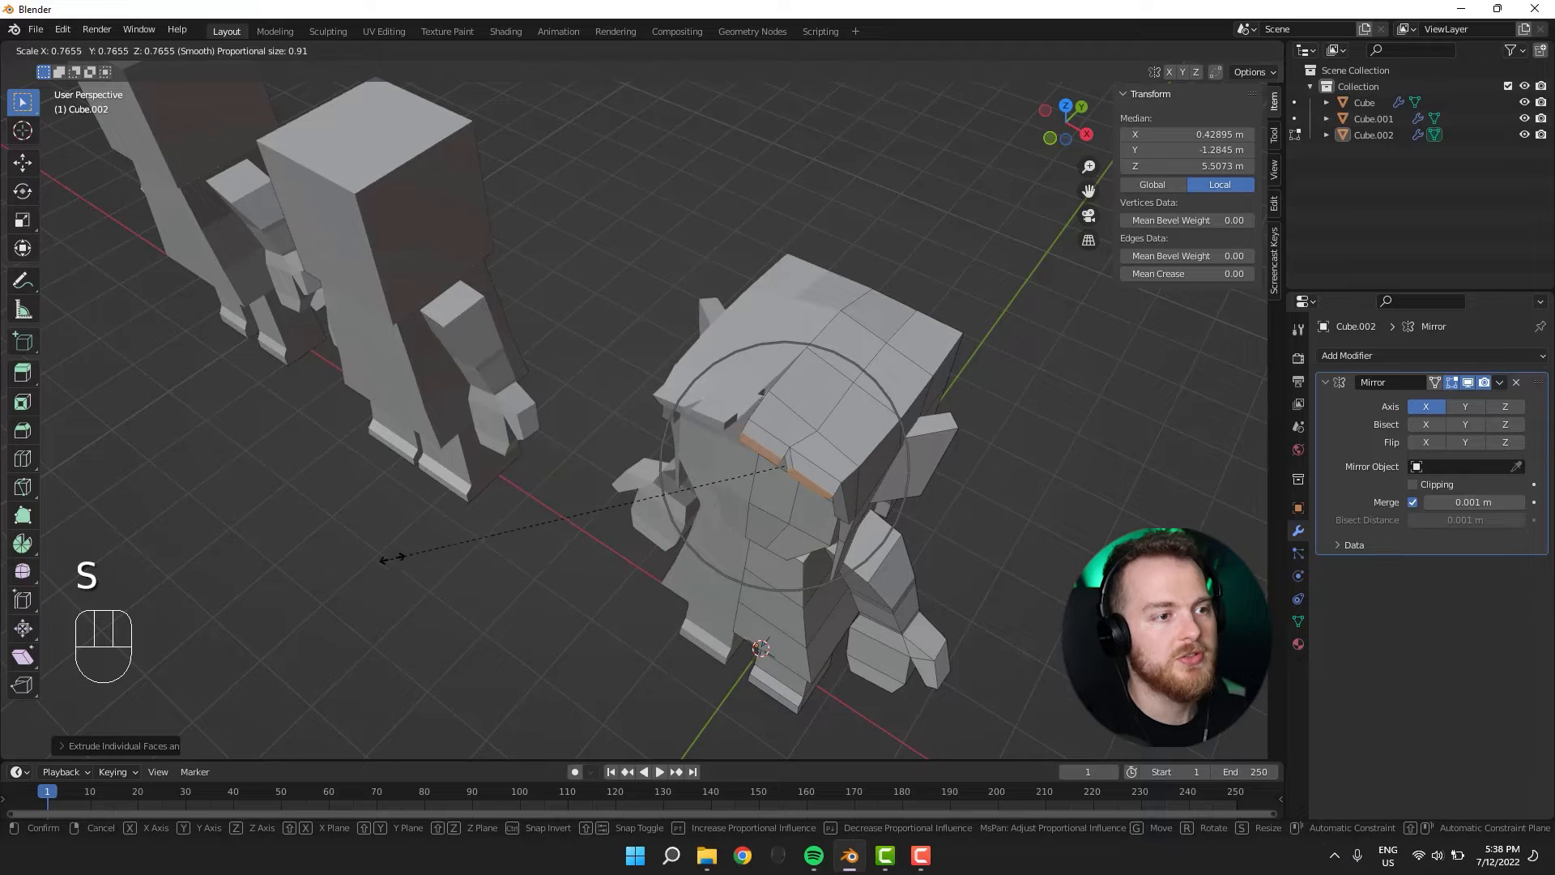
right_click(395, 556)
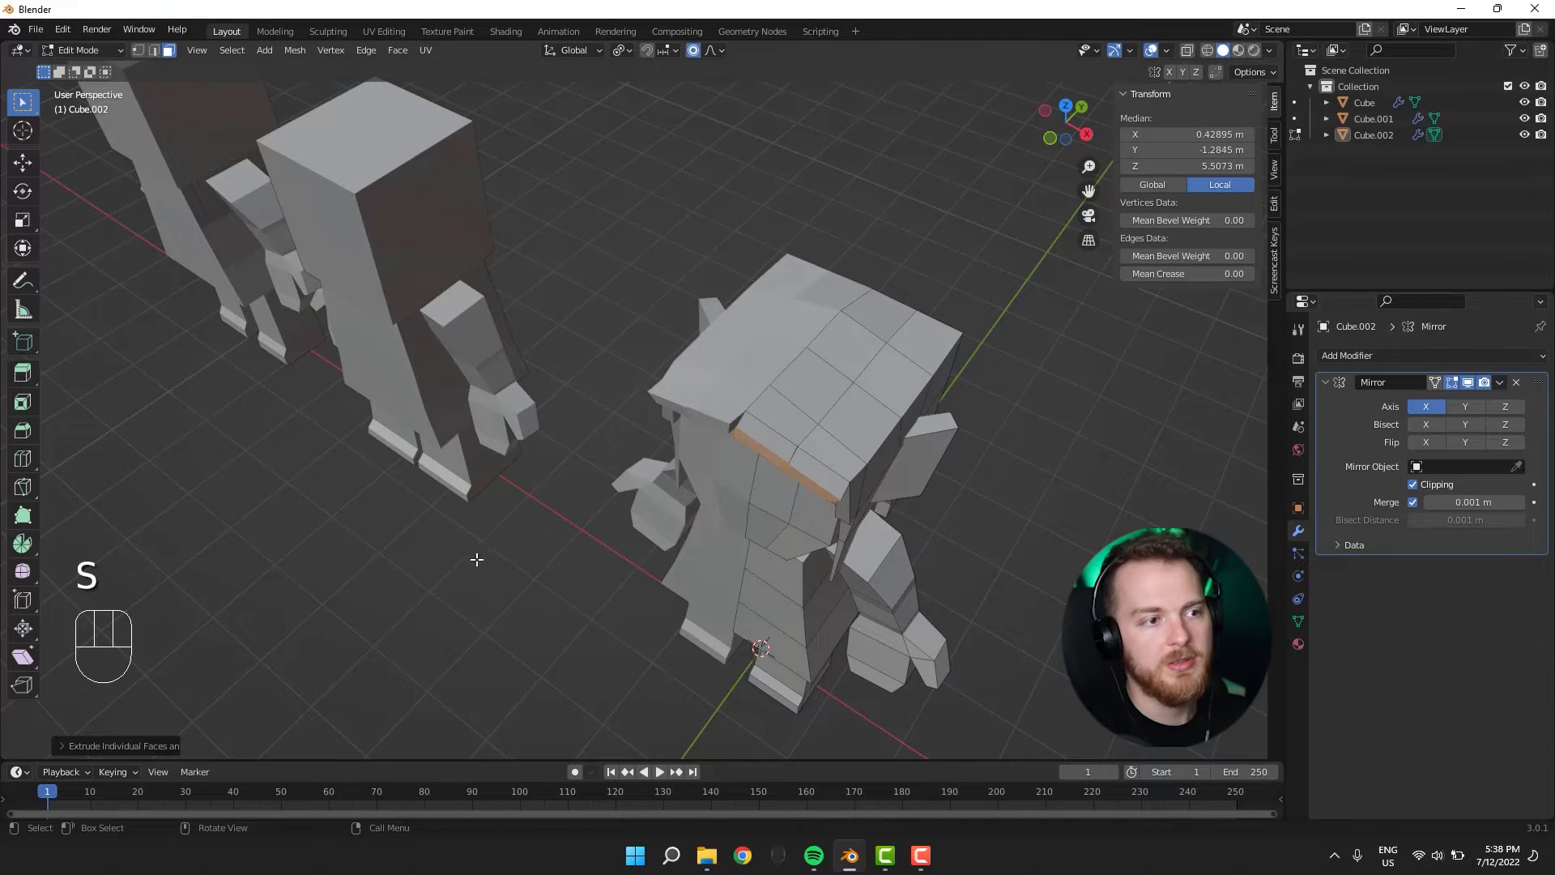
key(s)
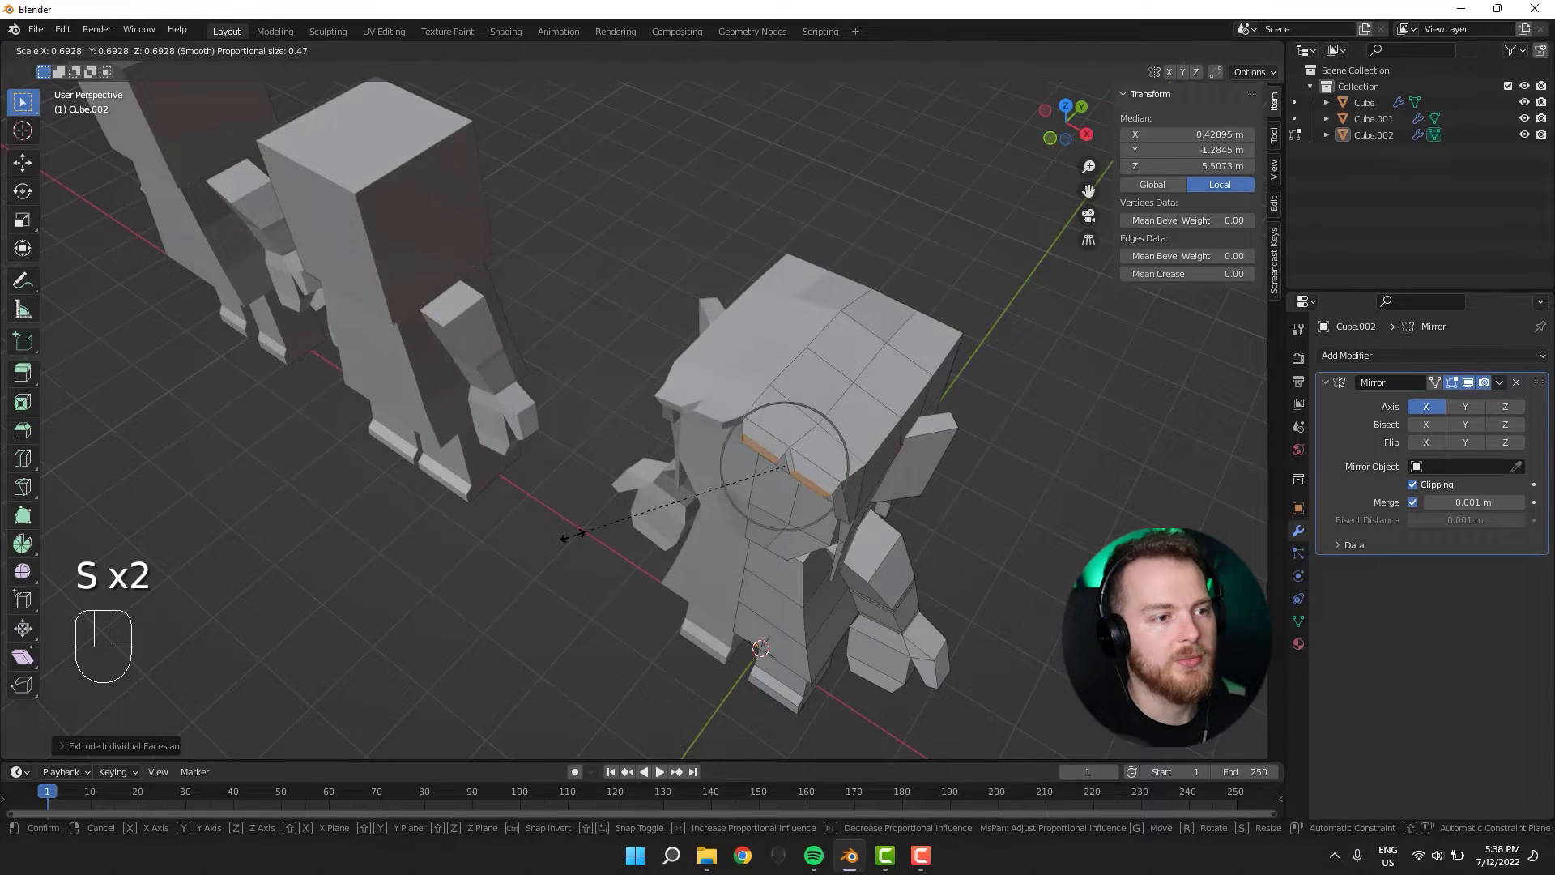
click(572, 534)
middle_drag(572, 534, 768, 370)
key(g)
click(511, 453)
Raise the fringe face nearest the centre along Z, finishing with proportional editing off, and scale it to about 0.7.
key(2)
click(781, 353)
key(3)
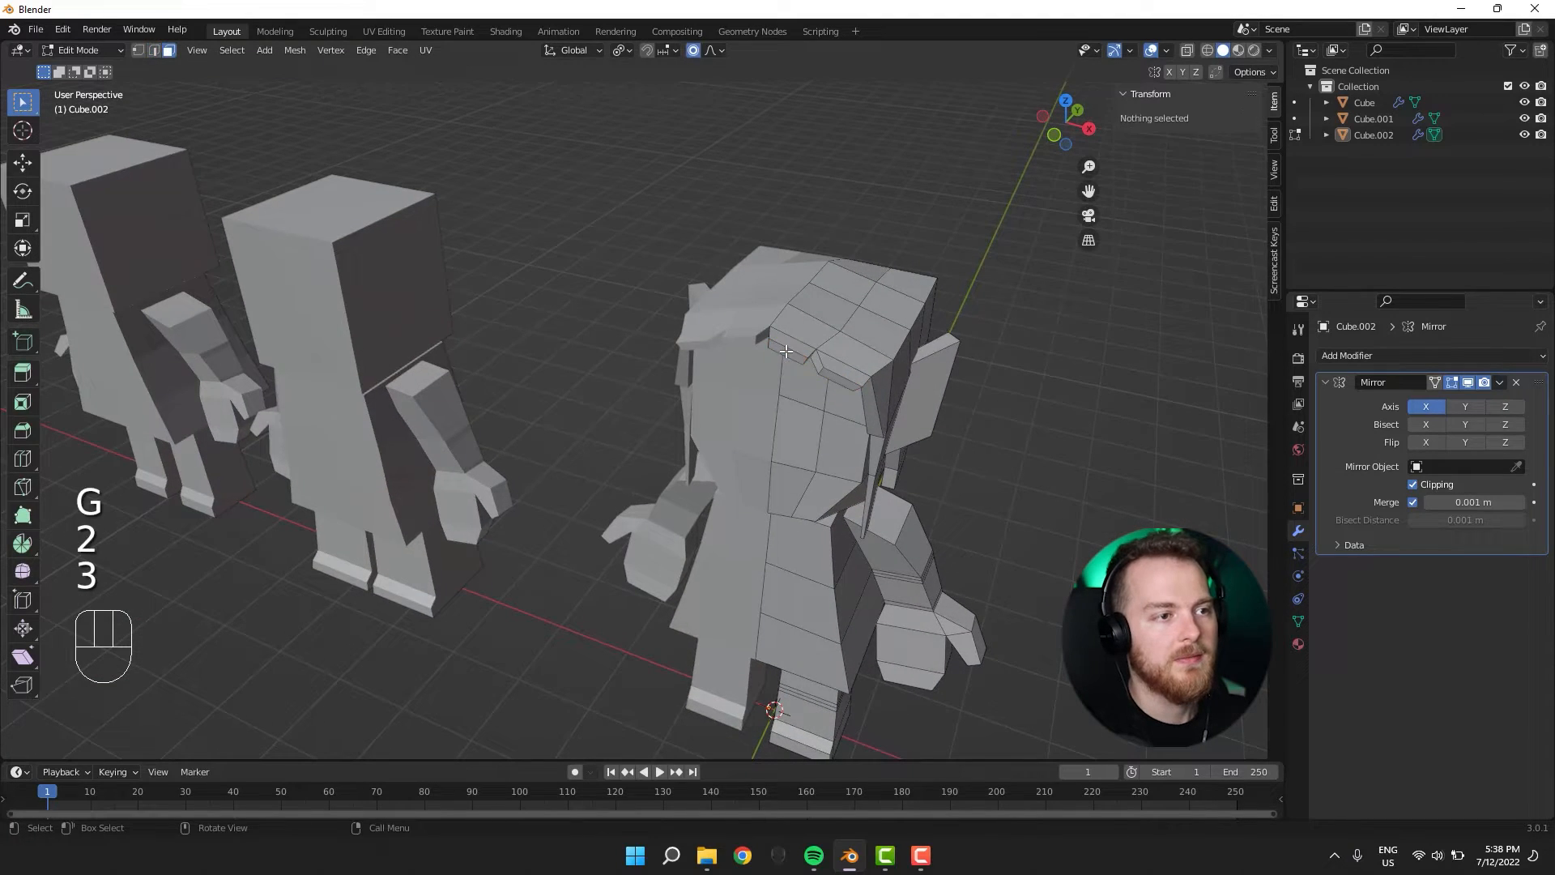
click(781, 353)
middle_drag(687, 416, 664, 385)
key(g)
key(z)
click(664, 381)
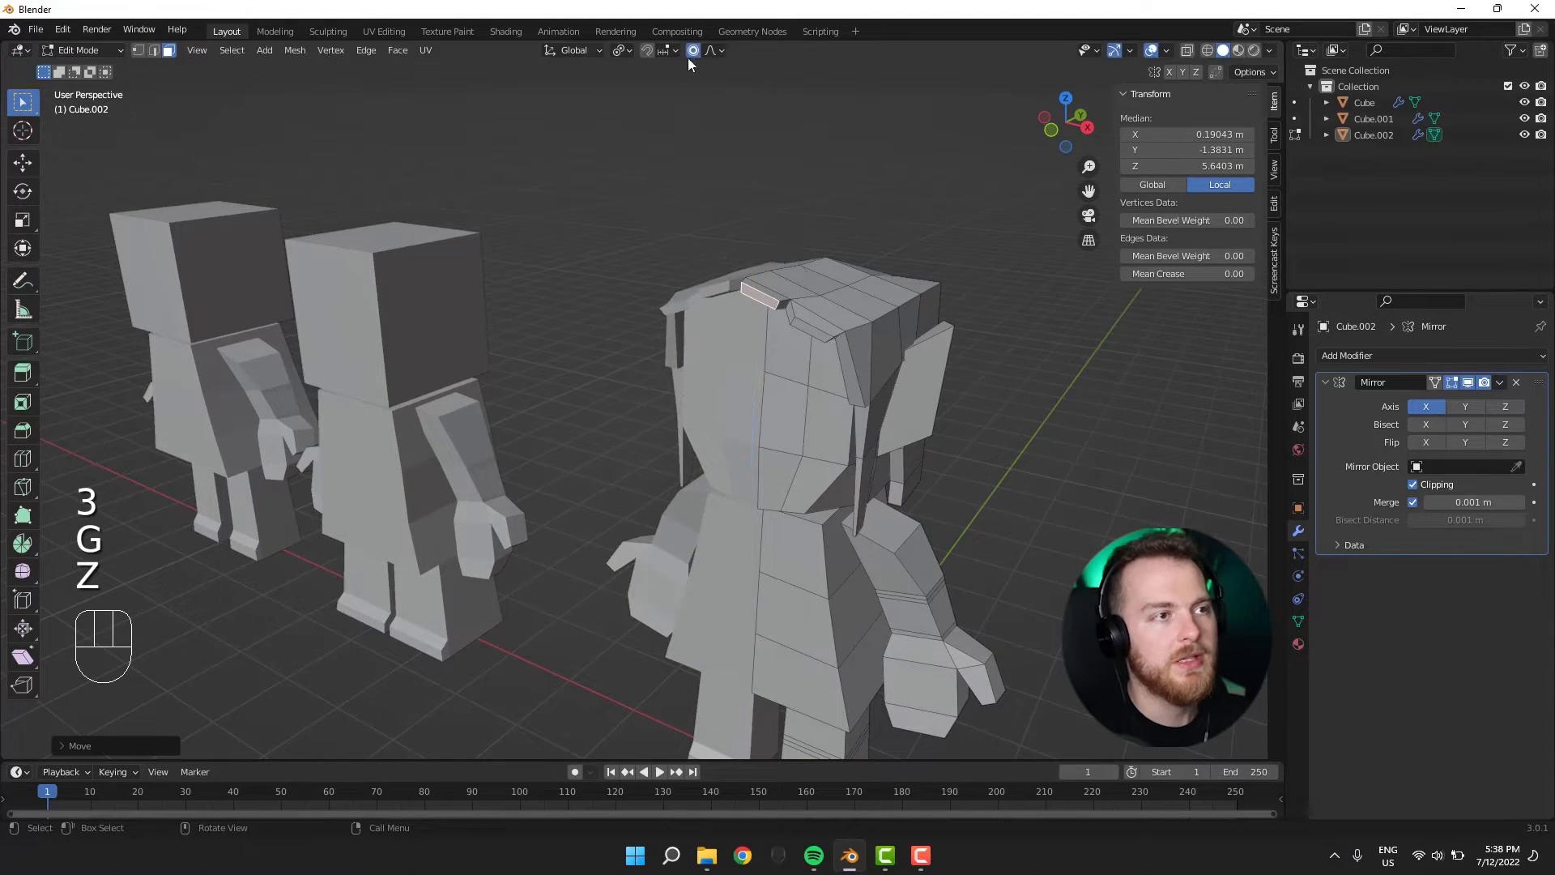
key(g)
key(z)
click(672, 348)
key(s)
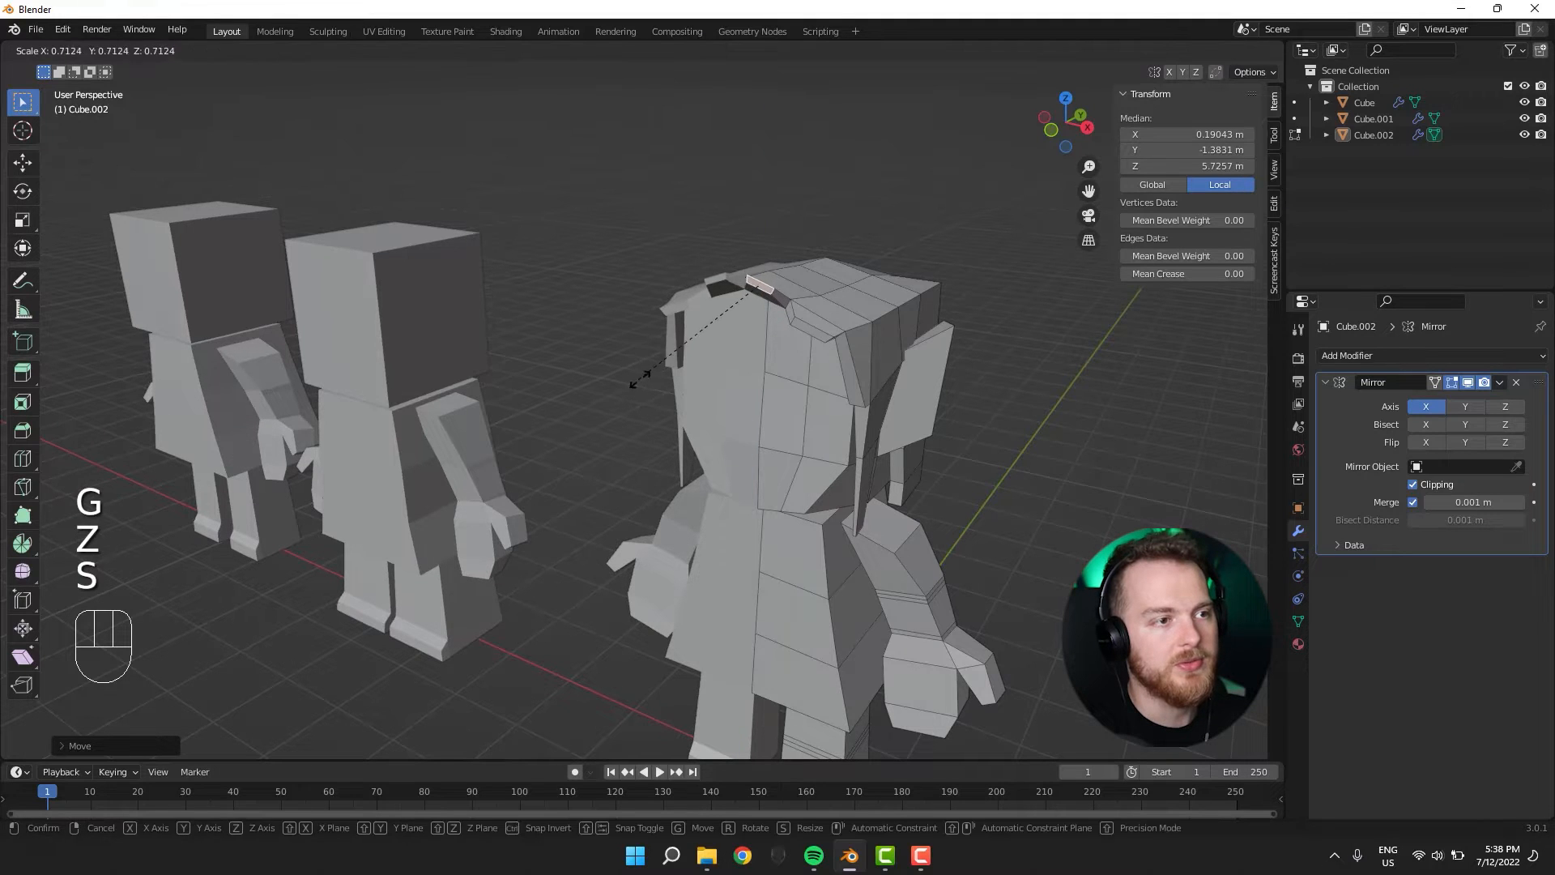
click(620, 396)
Move, scale and rotate the outer fringe face to shape the hair tuft, and check it in object mode.
key(g)
middle_drag(619, 396, 624, 454)
click(671, 427)
key(g)
click(619, 420)
key(s)
click(639, 397)
key(r)
key(g)
click(658, 403)
key(Tab)
middle_drag(303, 570, 510, 496)
key(Tab)
middle_drag(707, 440, 754, 521)
Add a cube to the character mesh, turn off mirror clipping, and move the cube about 0.85 m along X off the mirror plane.
key(Tab)
key(Tab)
key(shift+a)
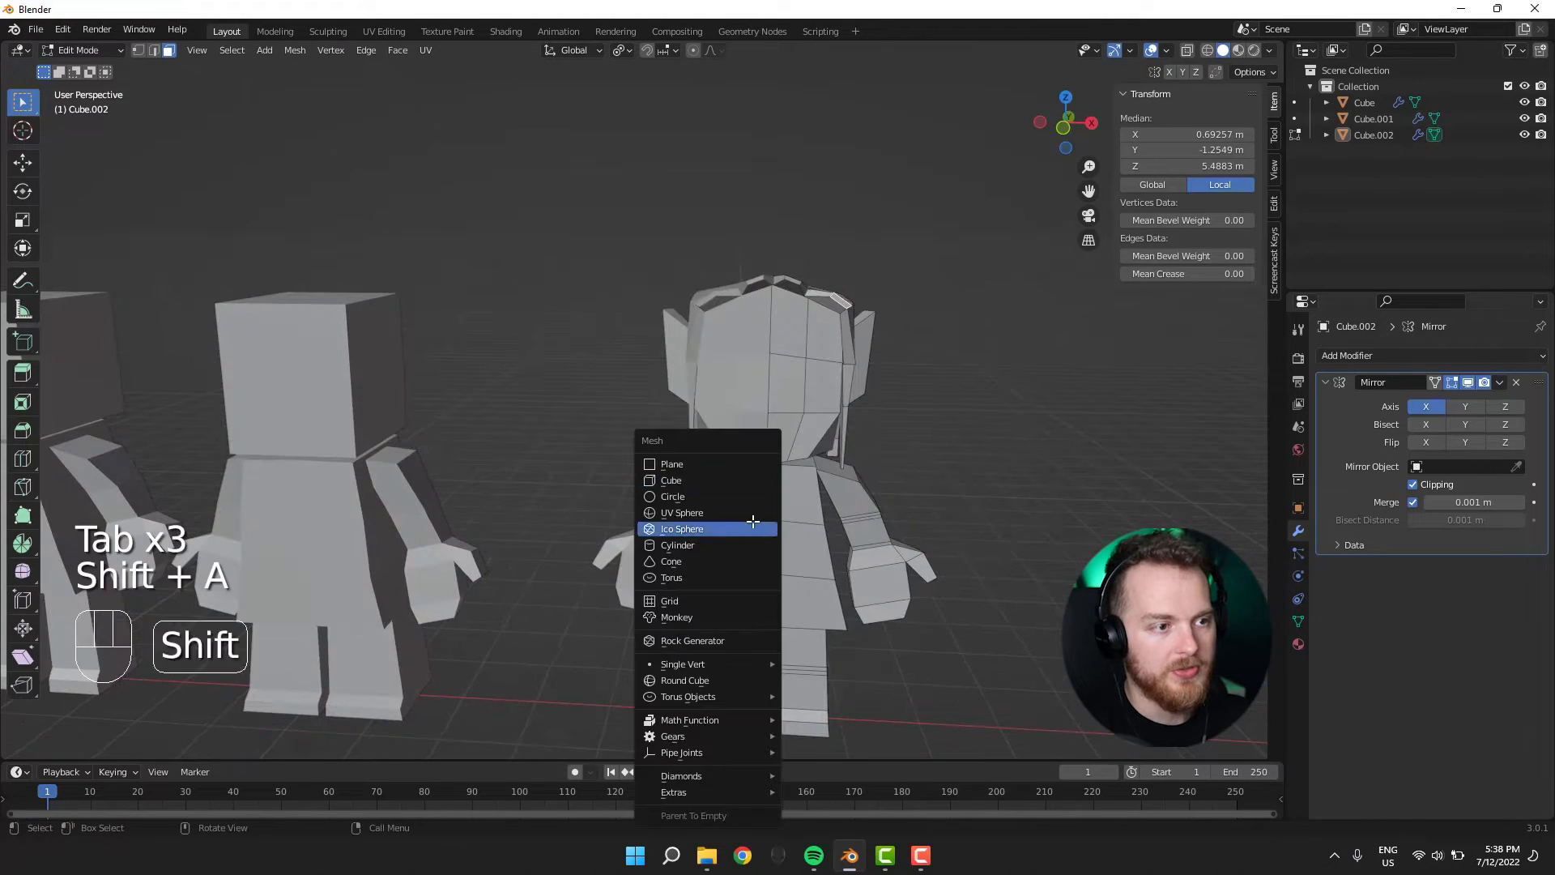
click(679, 483)
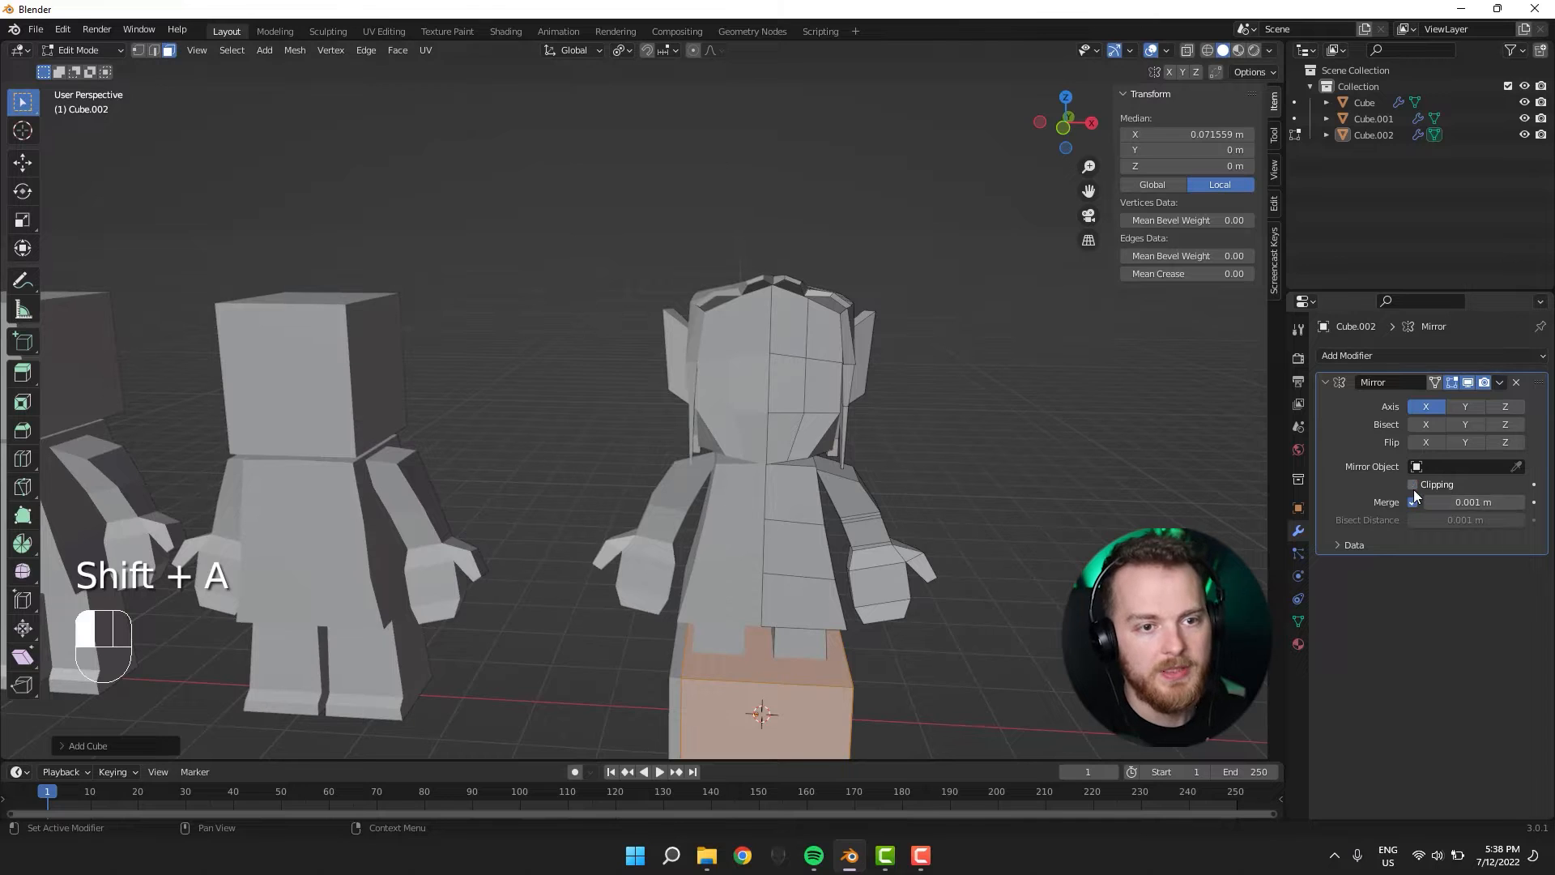
shift+middle_drag(593, 605, 591, 552)
key(g)
key(x)
click(668, 548)
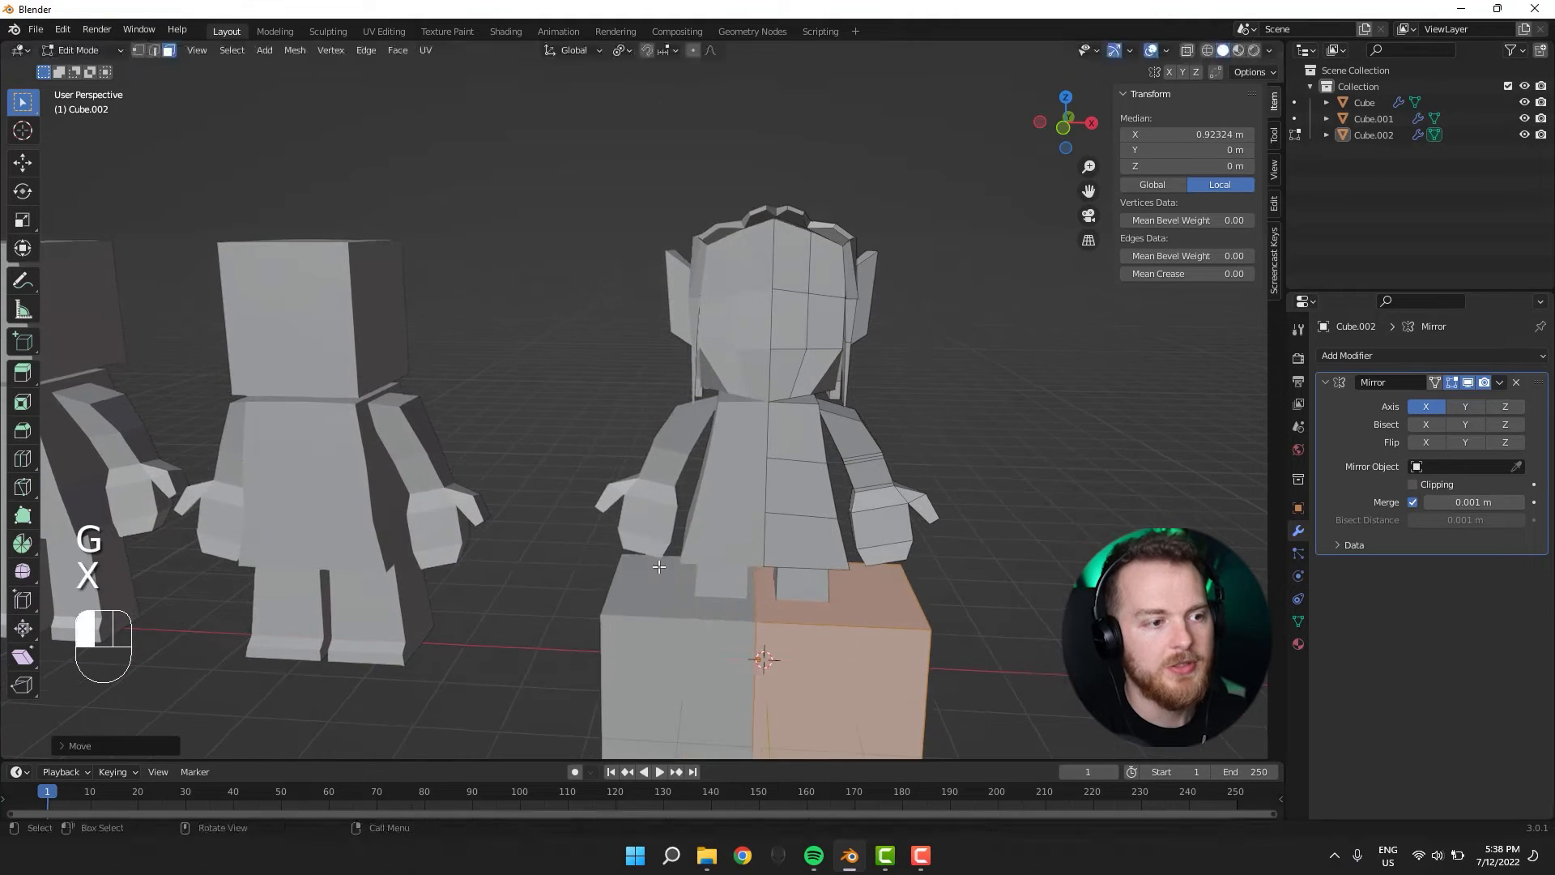
Raise the cube about 4.3 m along Z, scale it down to about 0.15, and move it in front of the face.
key(g)
key(z)
key(s)
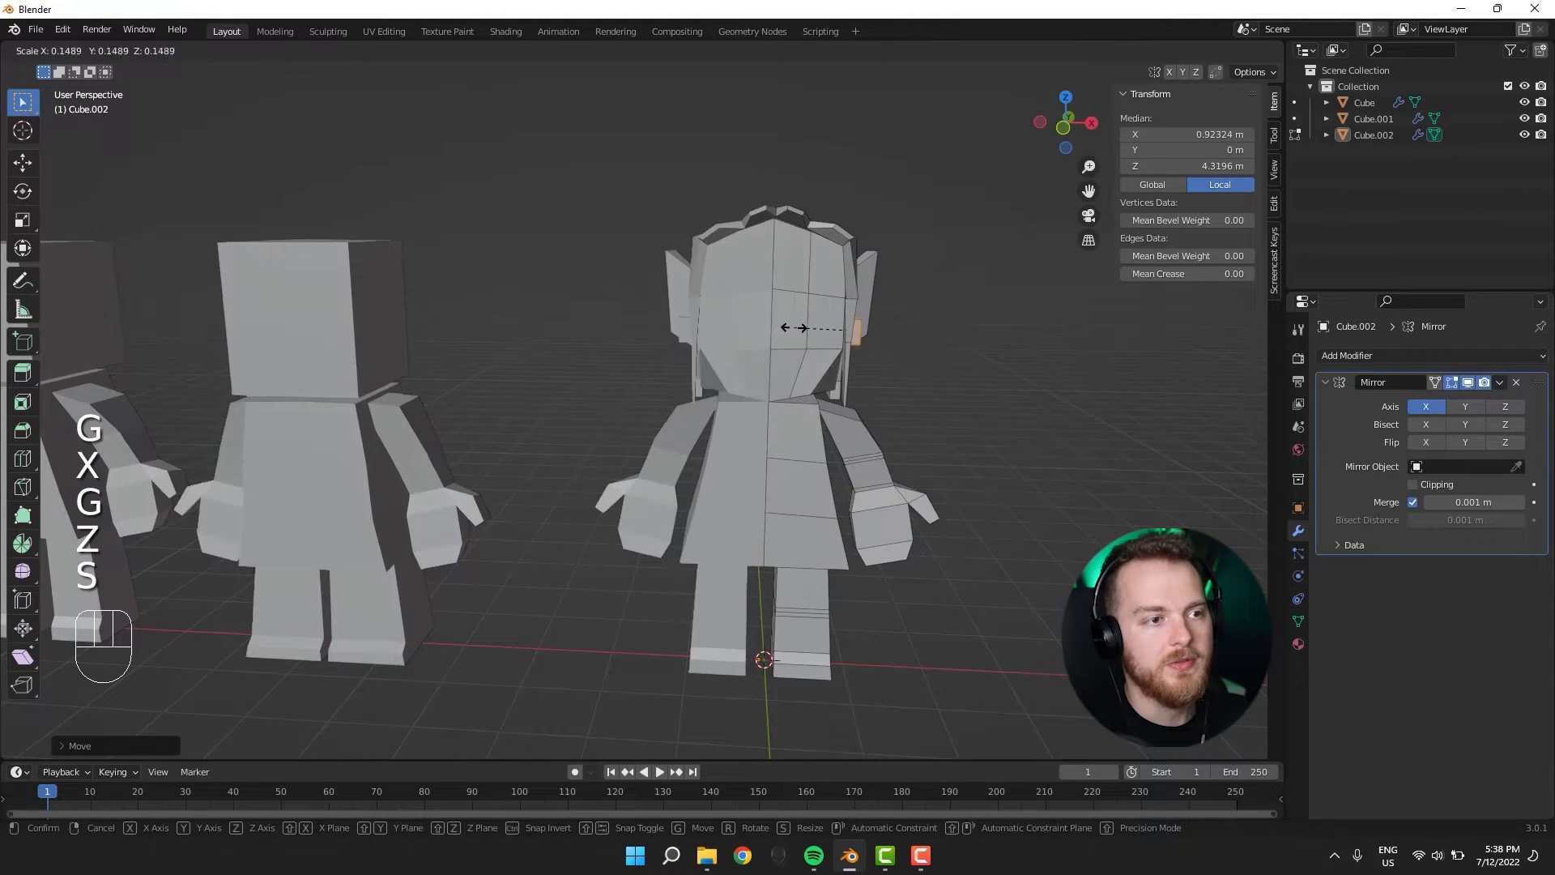
right_click(794, 327)
middle_drag(794, 327, 656, 375)
key(g)
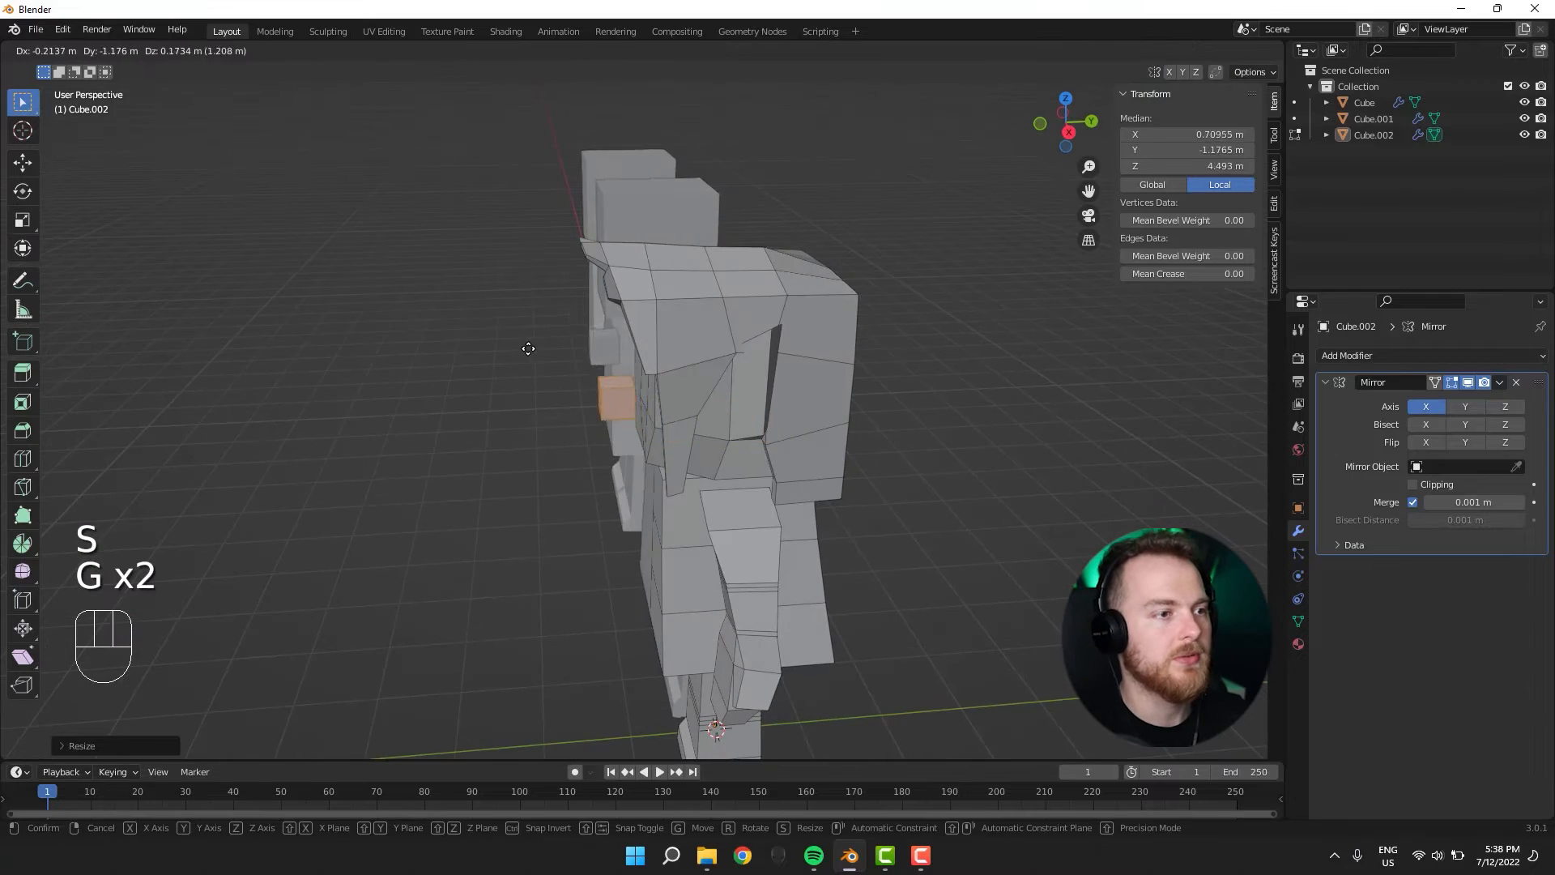
click(514, 348)
Stretch the small cube along Z to about 1.8 times and sink it into the face as an eye block.
middle_drag(514, 348, 652, 334)
key(s)
key(z)
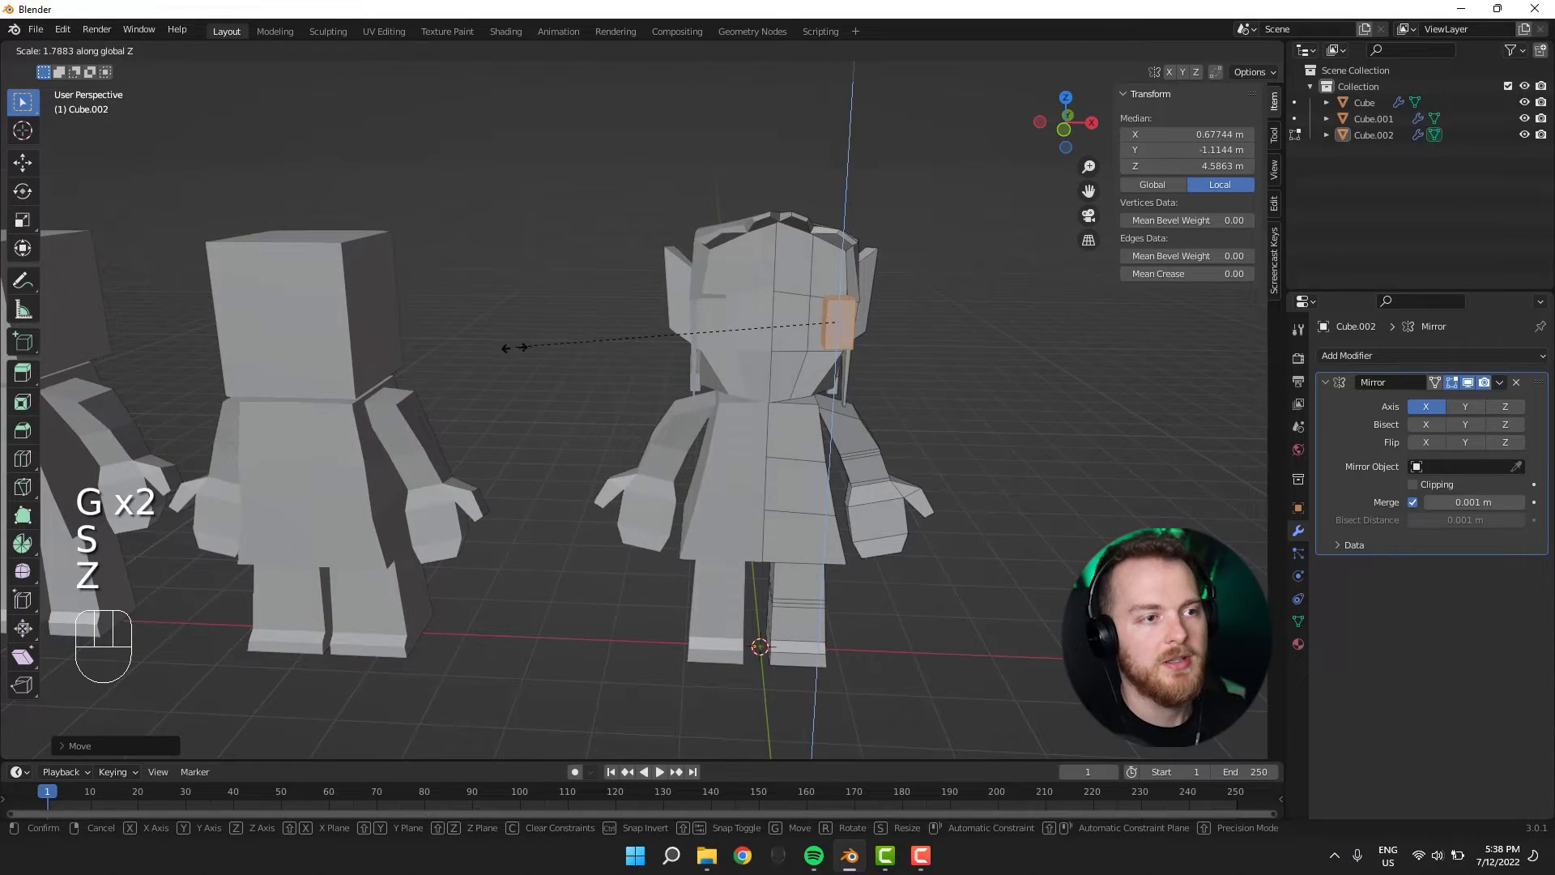
click(483, 334)
middle_drag(642, 399, 621, 427)
key(g)
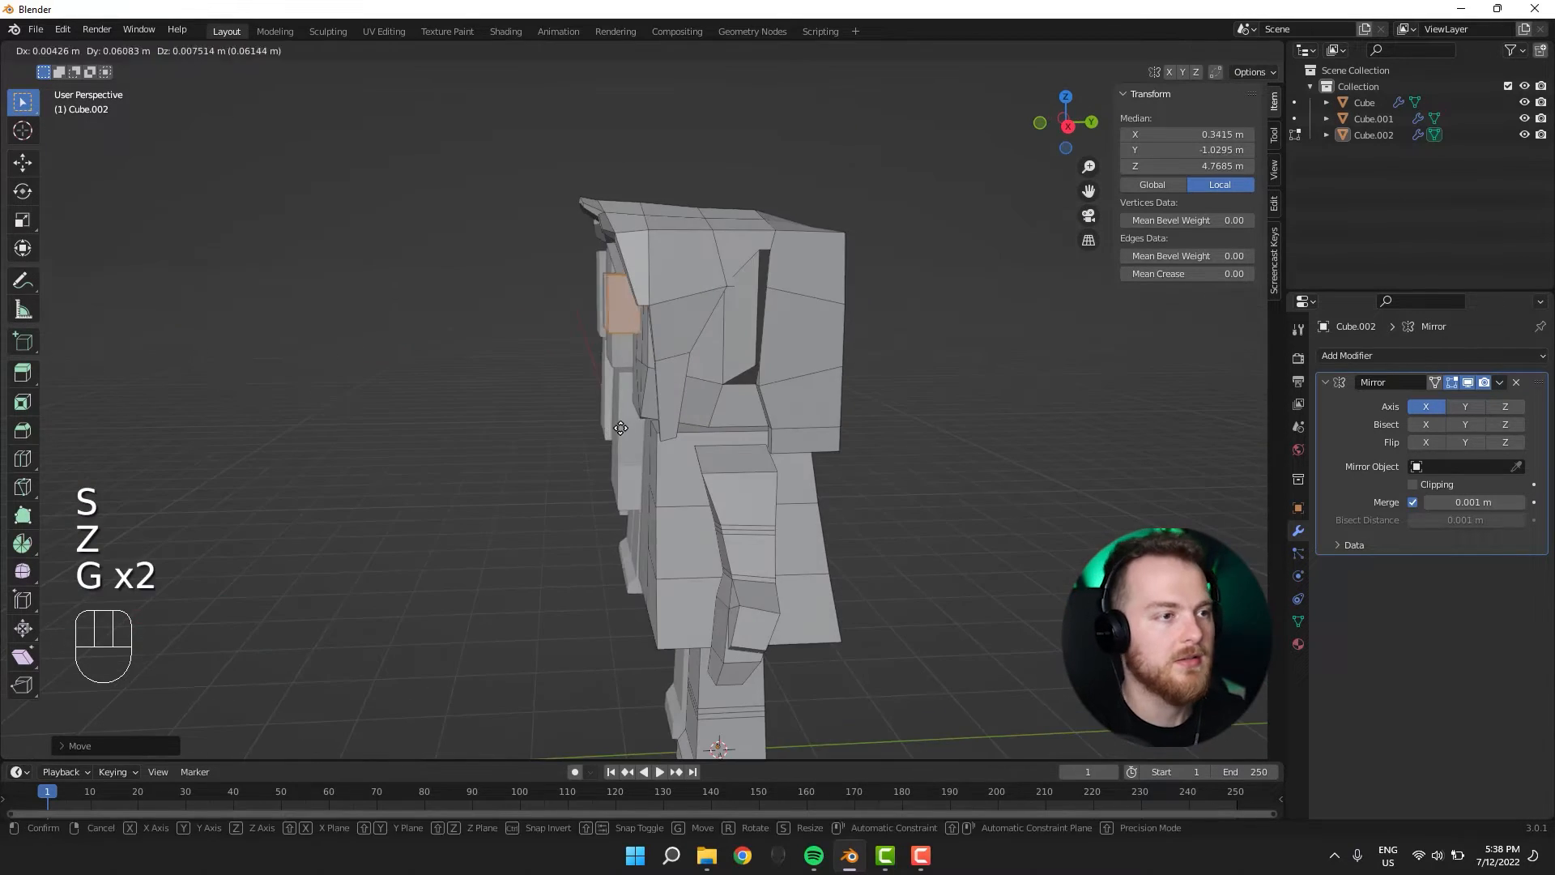
click(648, 433)
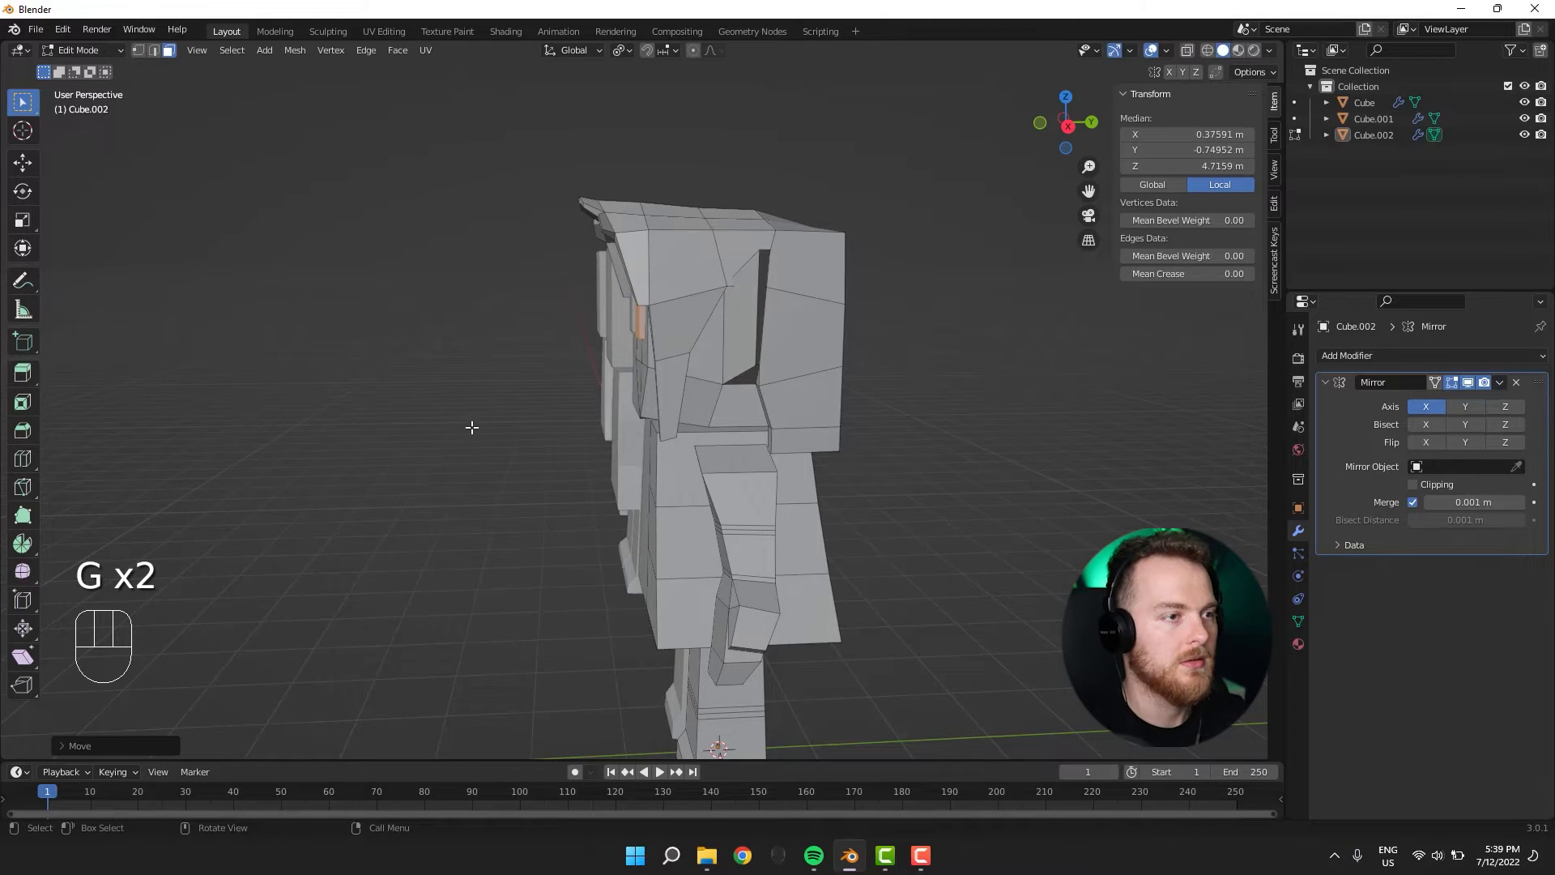
middle_drag(468, 427, 635, 424)
Lower the eye block about 0.1 m along Z and duplicate it about 0.59 m higher on the forehead.
key(Tab)
middle_drag(653, 358, 714, 472)
key(Tab)
scroll(698, 393, up, 2)
key(g)
key(z)
click(730, 425)
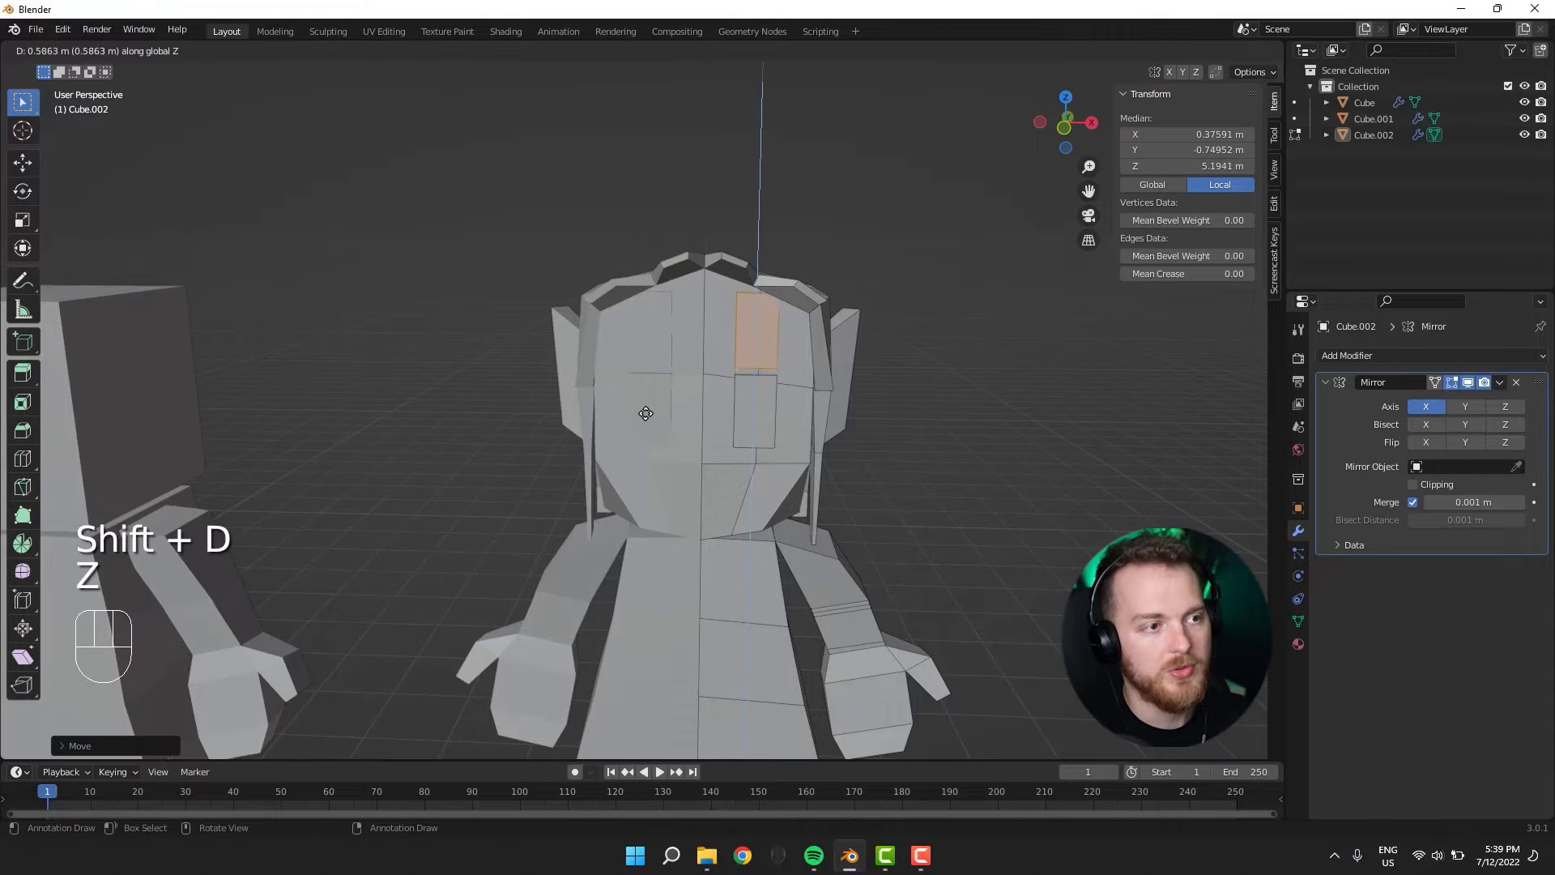
Rotate the duplicated block about 90° around Y and flatten it along Z into an eyebrow.
key(r)
key(z)
key(x)
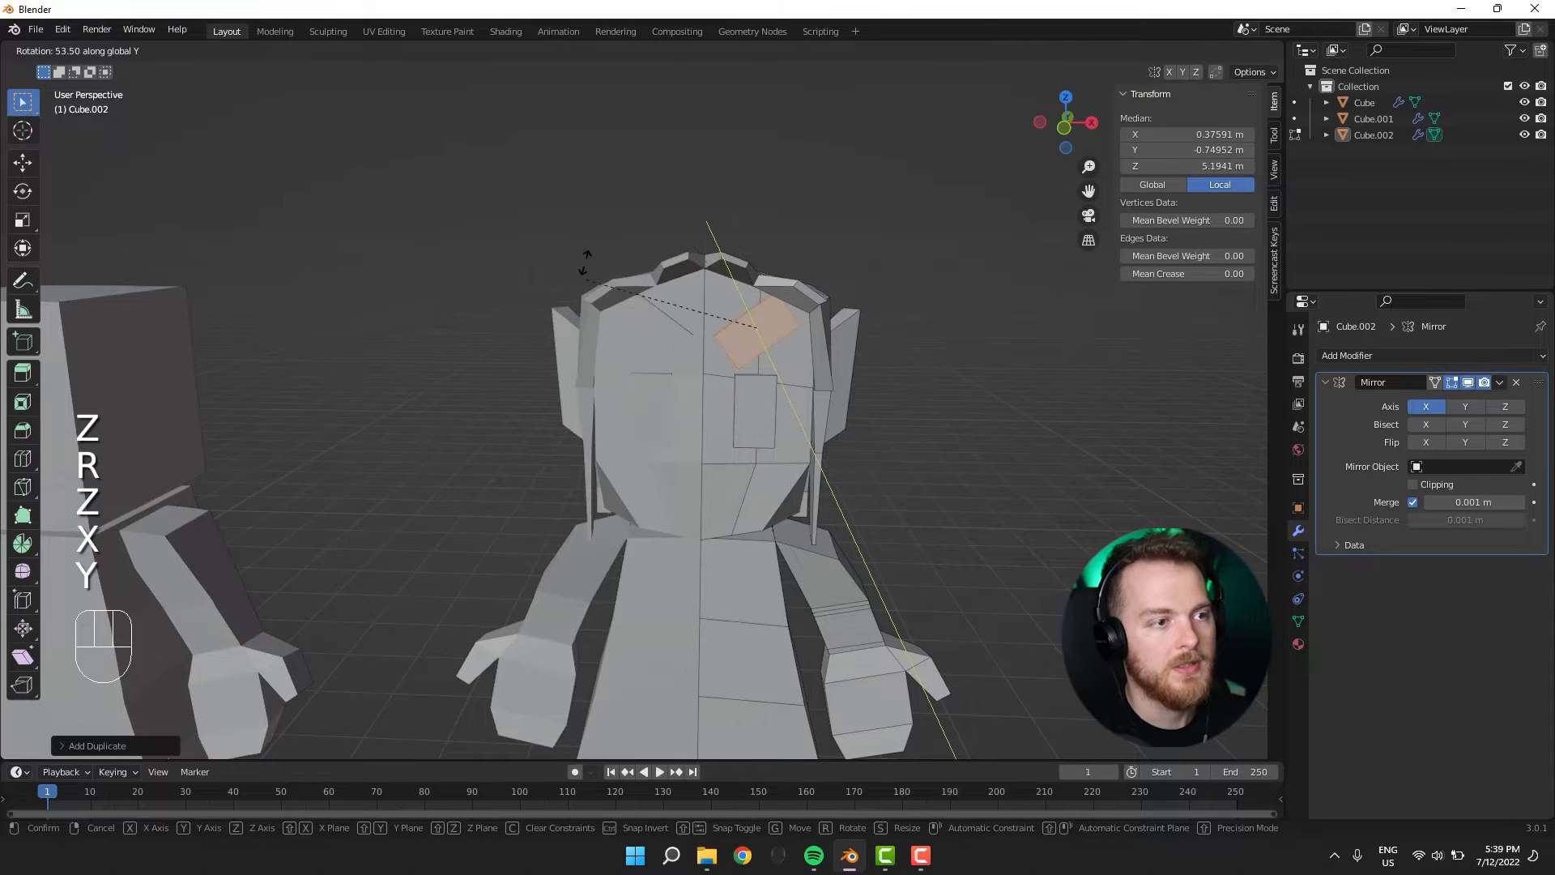
click(639, 192)
key(s)
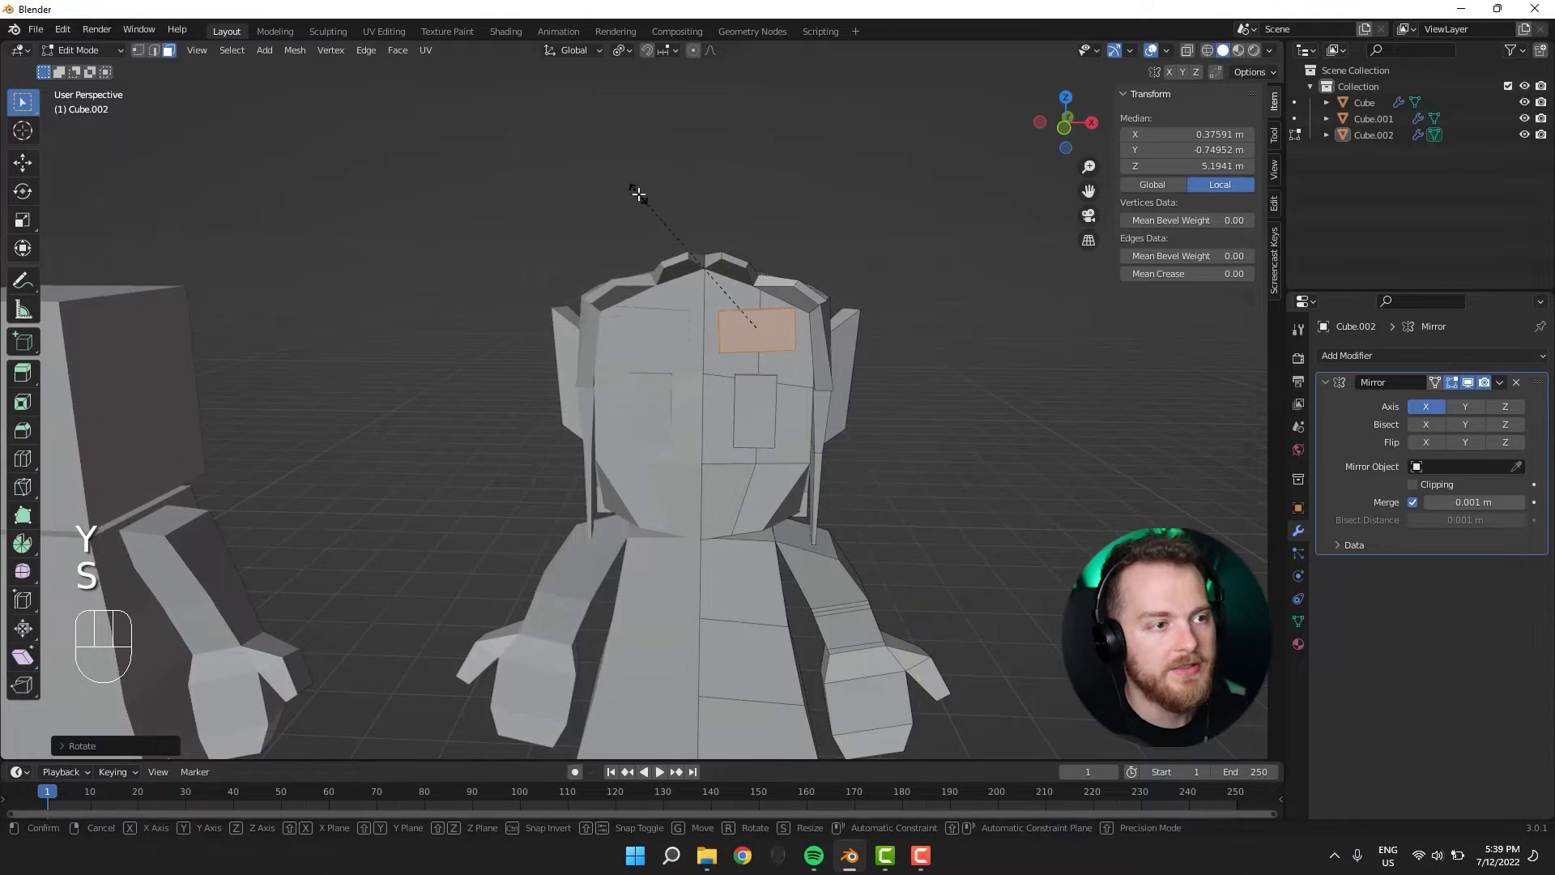
click(742, 249)
Lower the eyebrow about 0.22 m along Z to just above the eye and tilt it about 6°.
key(g)
key(z)
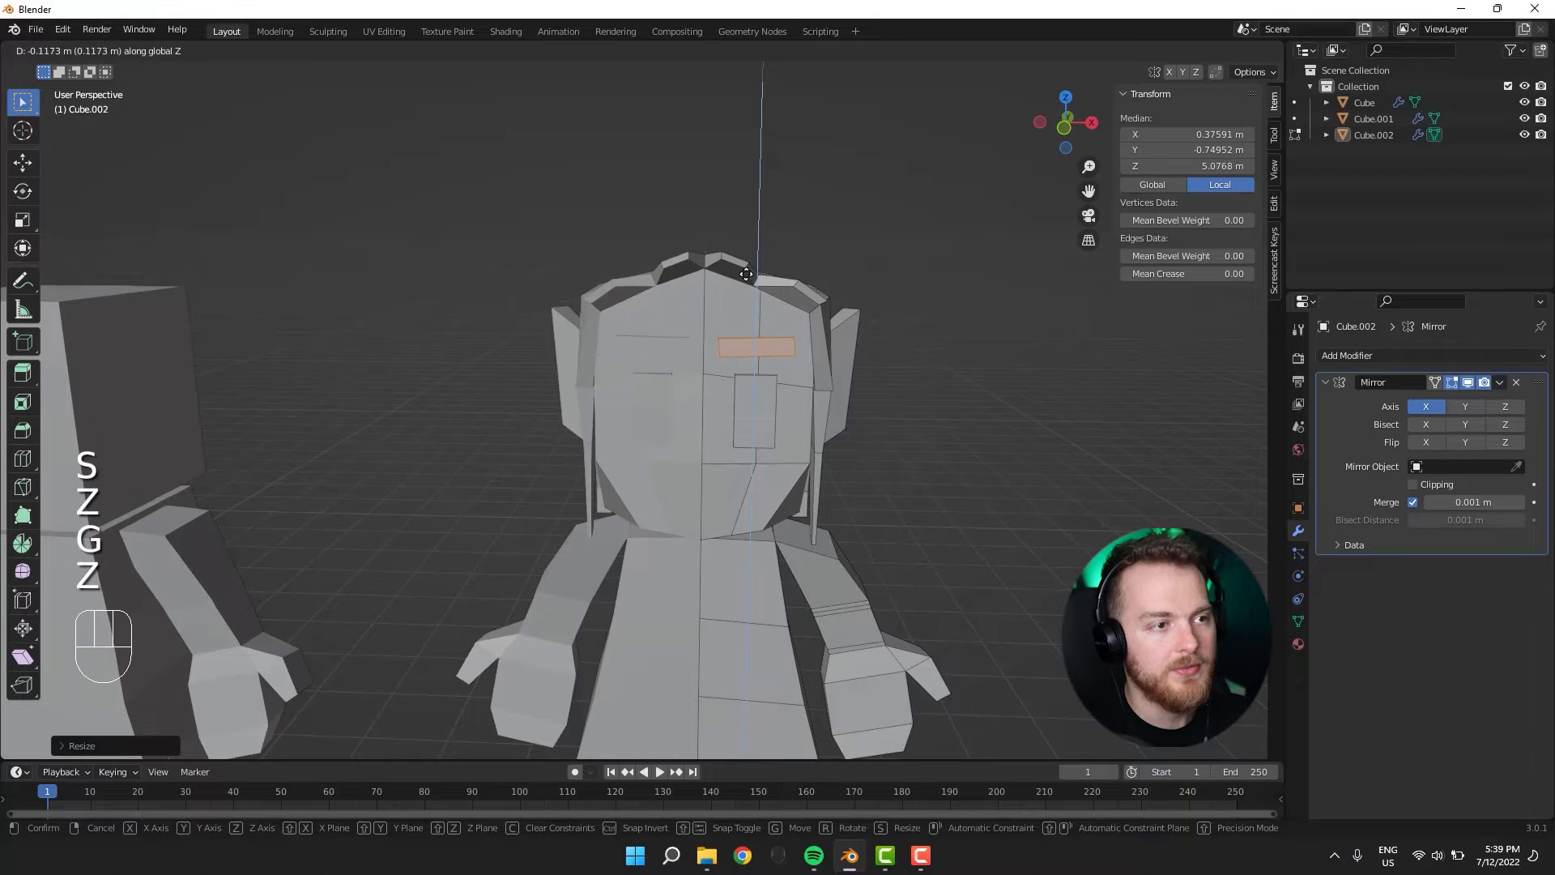
click(746, 281)
key(r)
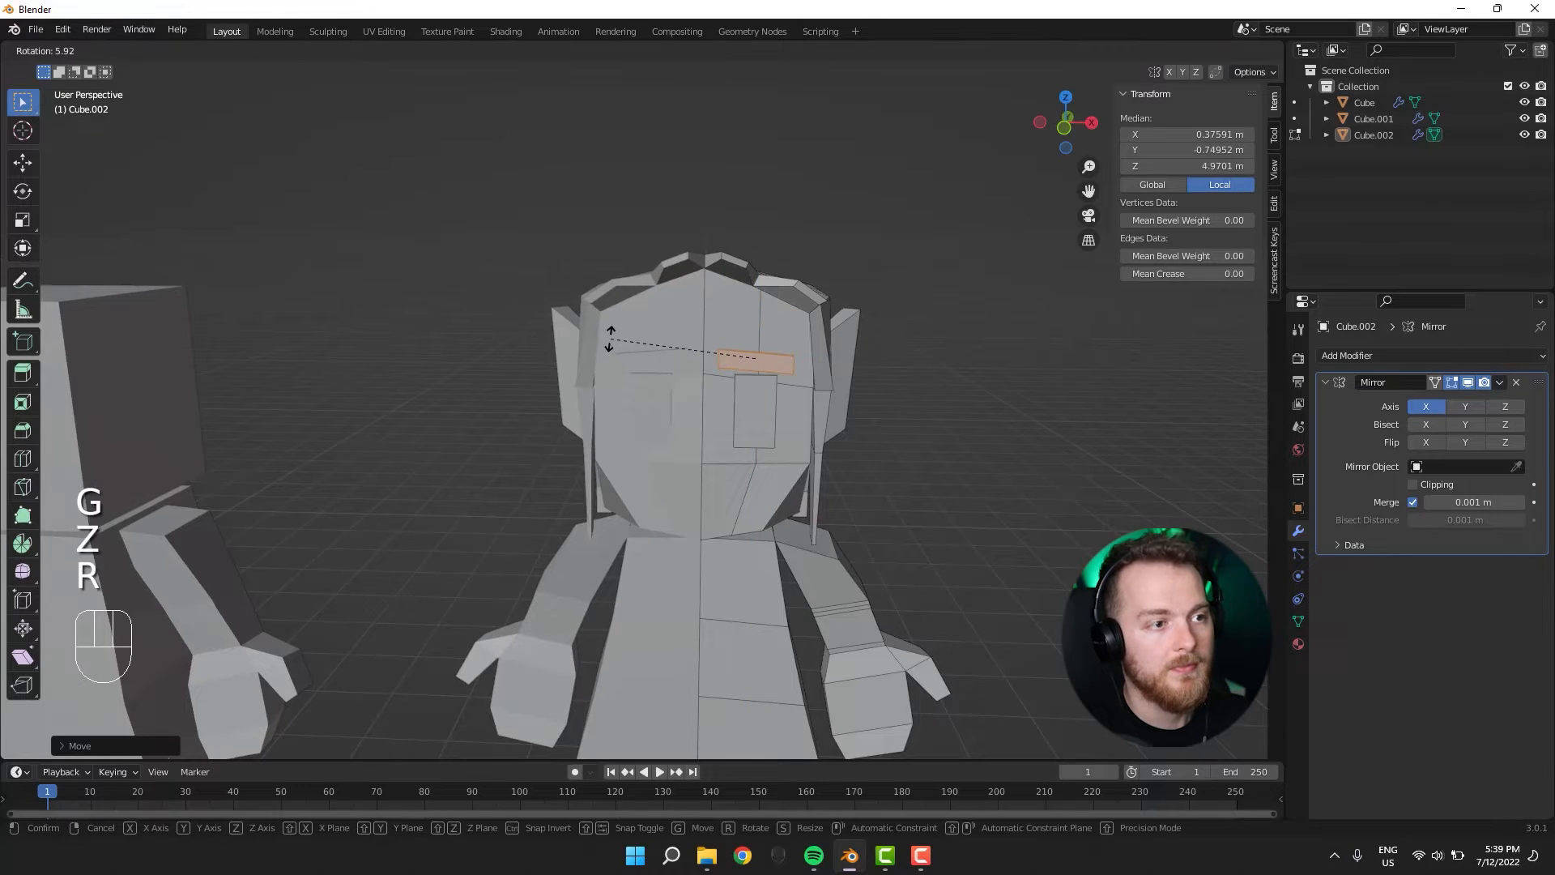
click(610, 335)
Thin the eyebrow by lowering its inner and outer end edges along Z, and return to object mode.
mouse_move(590, 368)
middle_down()
mouse_move(583, 315)
mouse_move(577, 380)
middle_up()
scroll(794, 391, up, 2)
key(2)
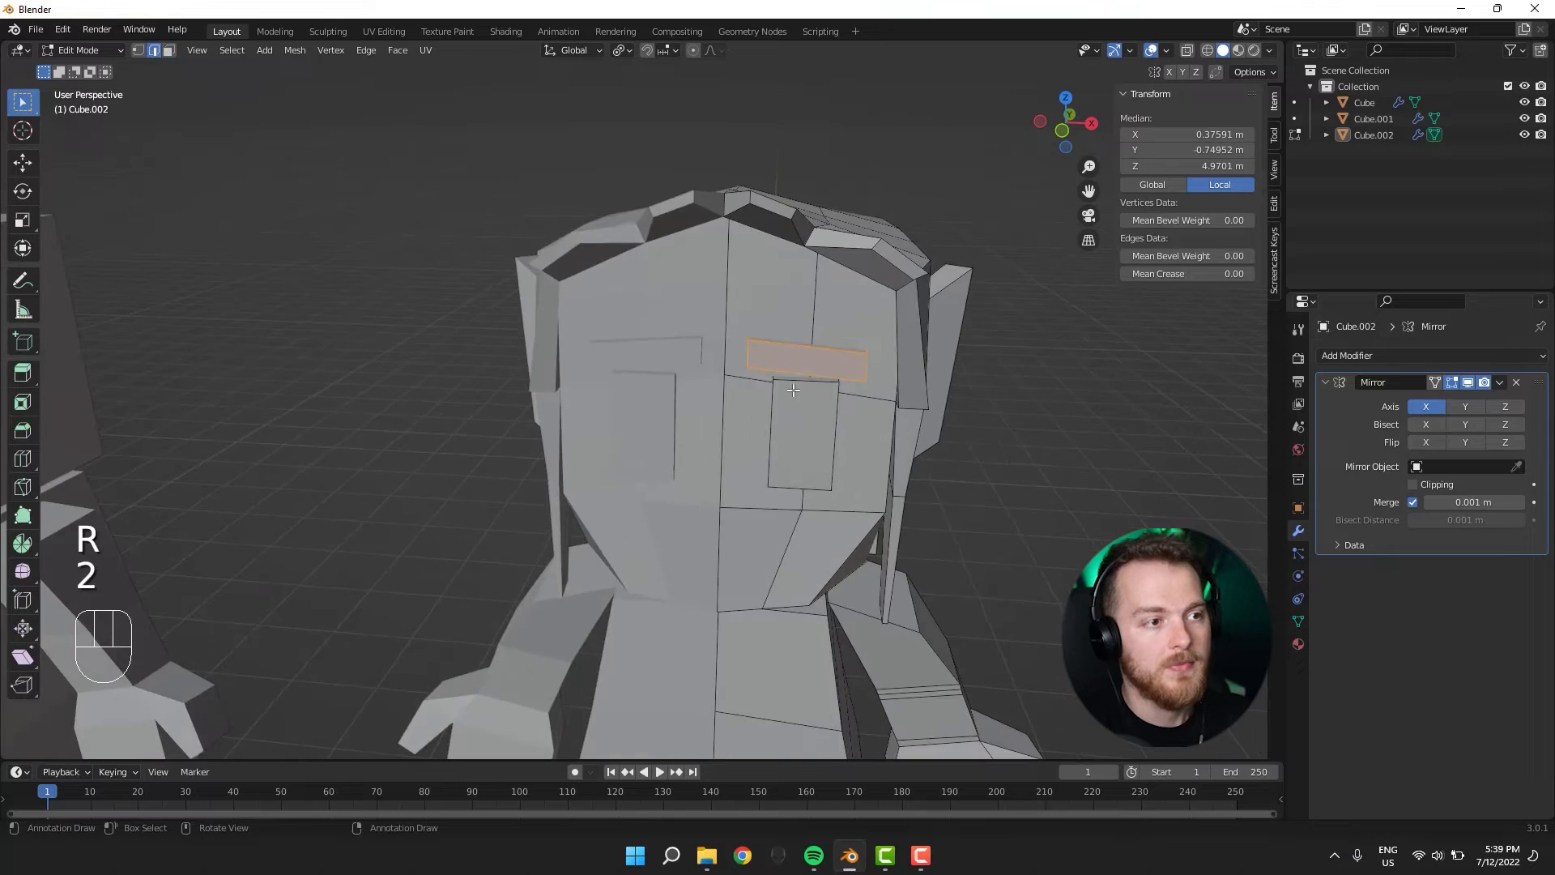
middle_drag(793, 390, 813, 368)
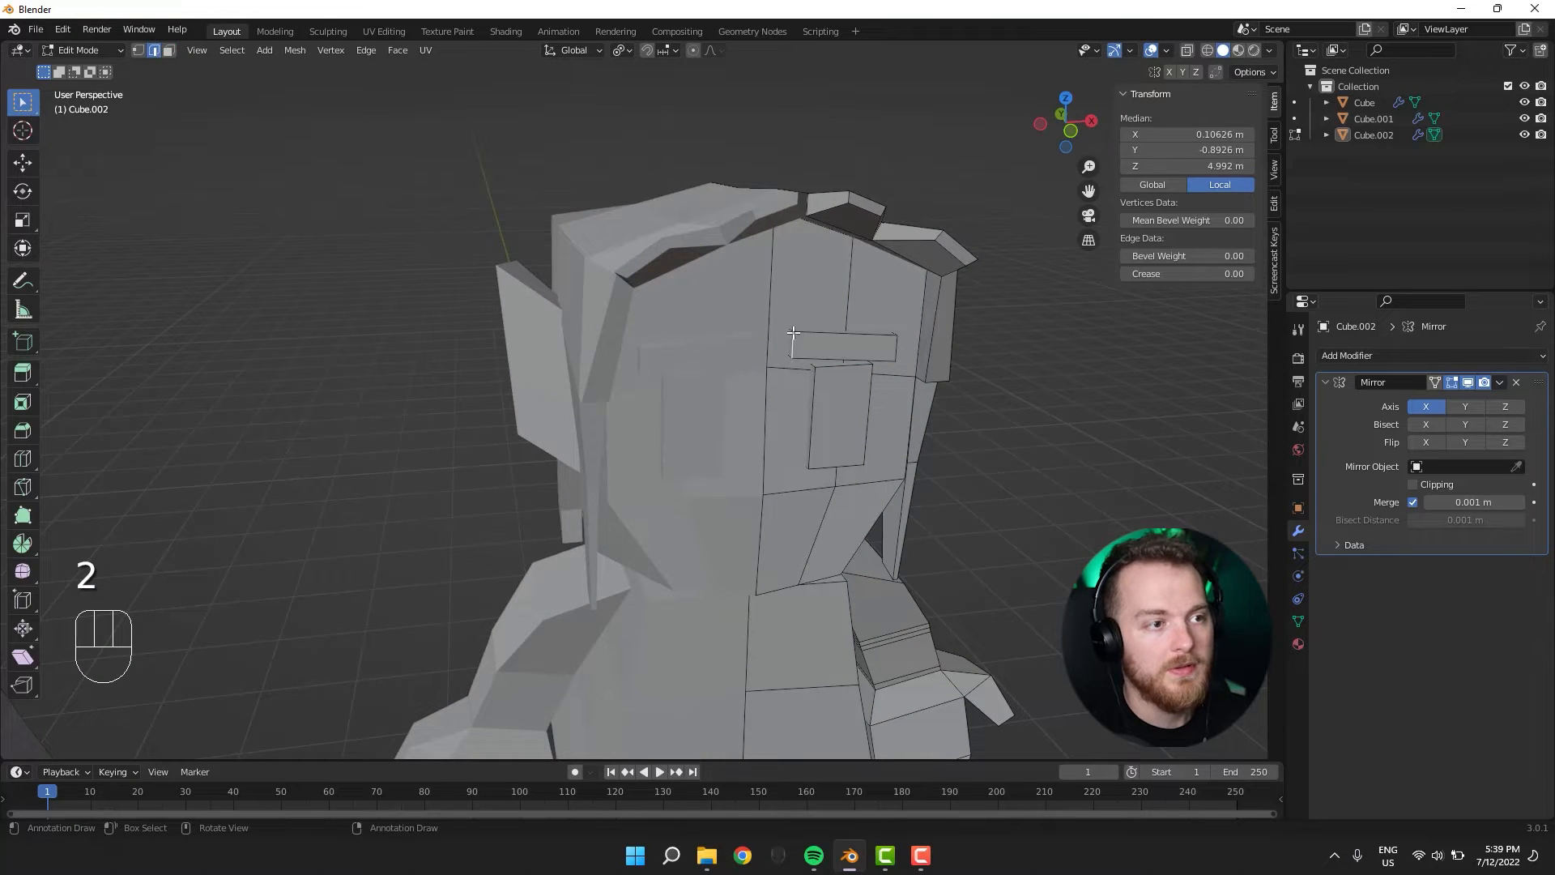
key(g)
key(z)
click(777, 356)
middle_drag(777, 356, 830, 344)
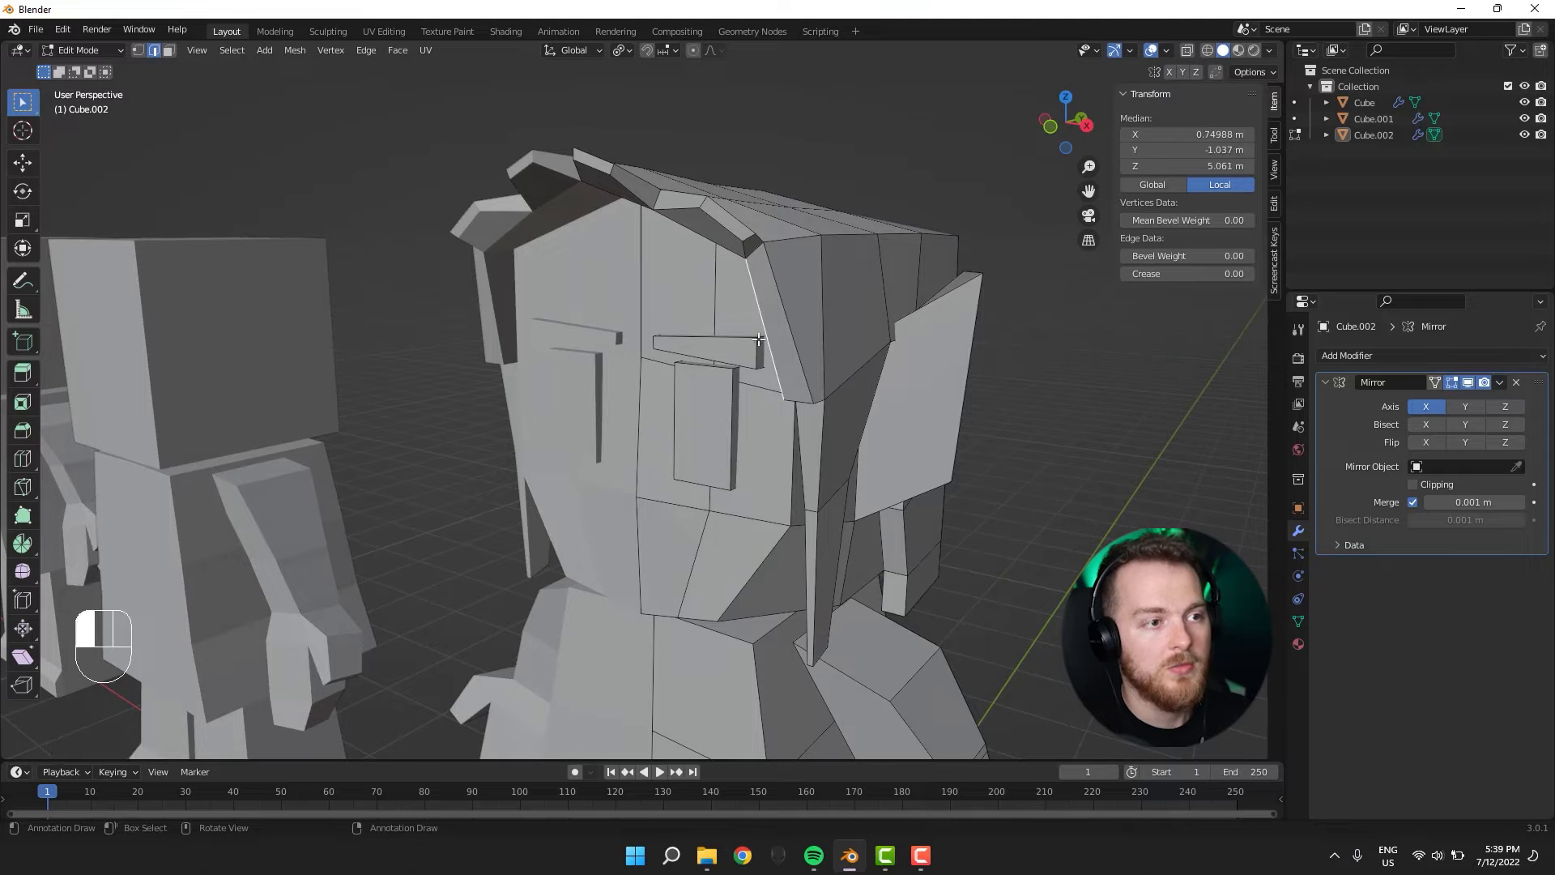
key(g)
key(z)
click(765, 366)
middle_drag(766, 365, 842, 334)
key(Tab)
Turn on the wireframe overlay for all characters in the viewport.
scroll(483, 511, down, 2)
middle_drag(483, 512, 516, 558)
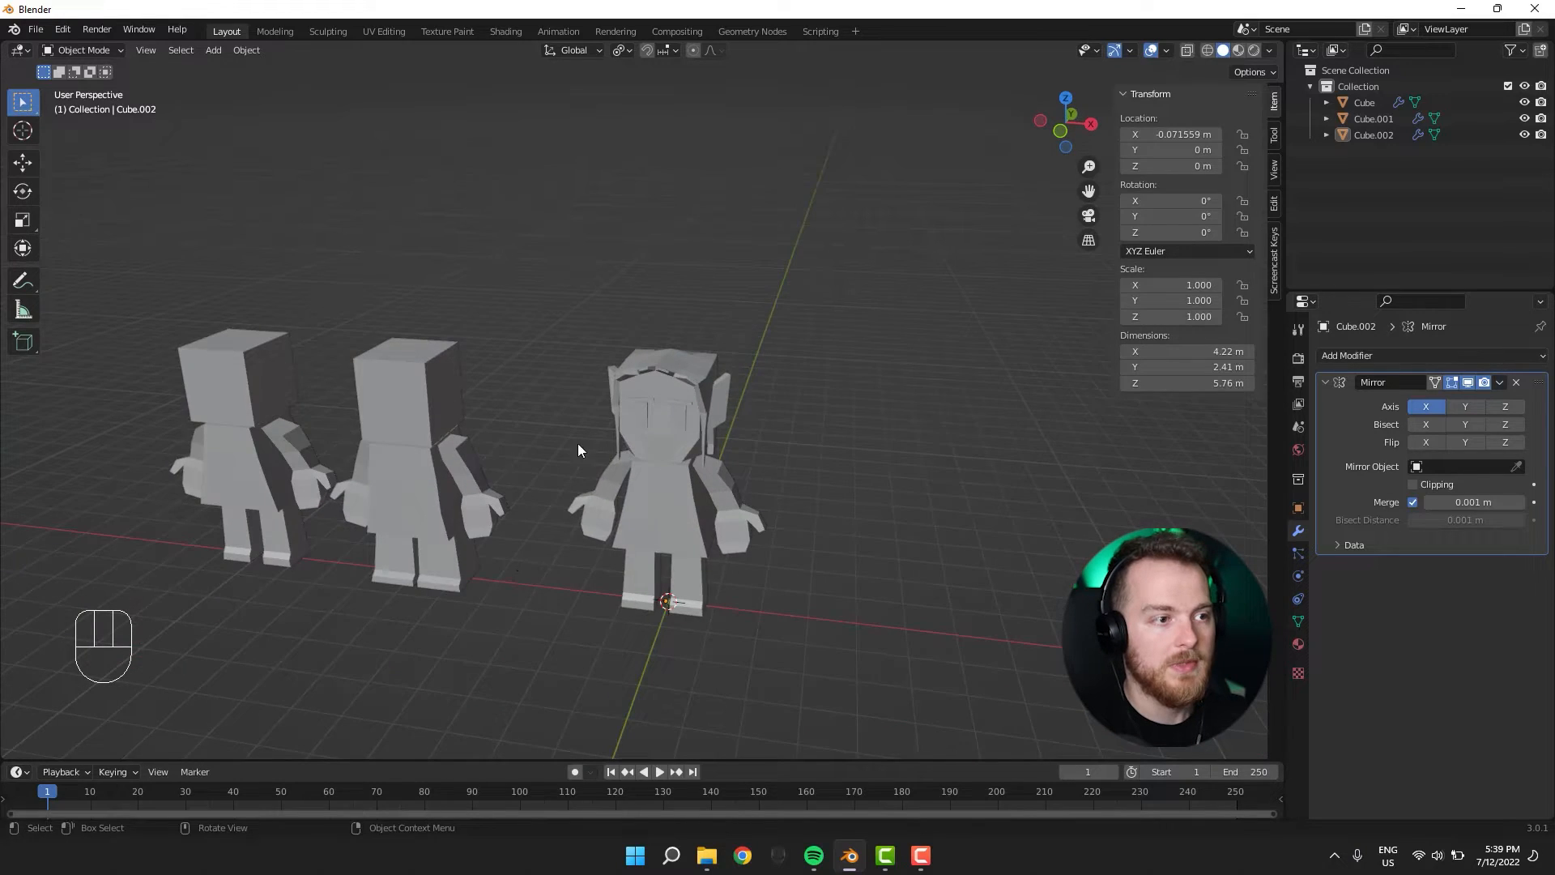
middle_drag(579, 449, 624, 394)
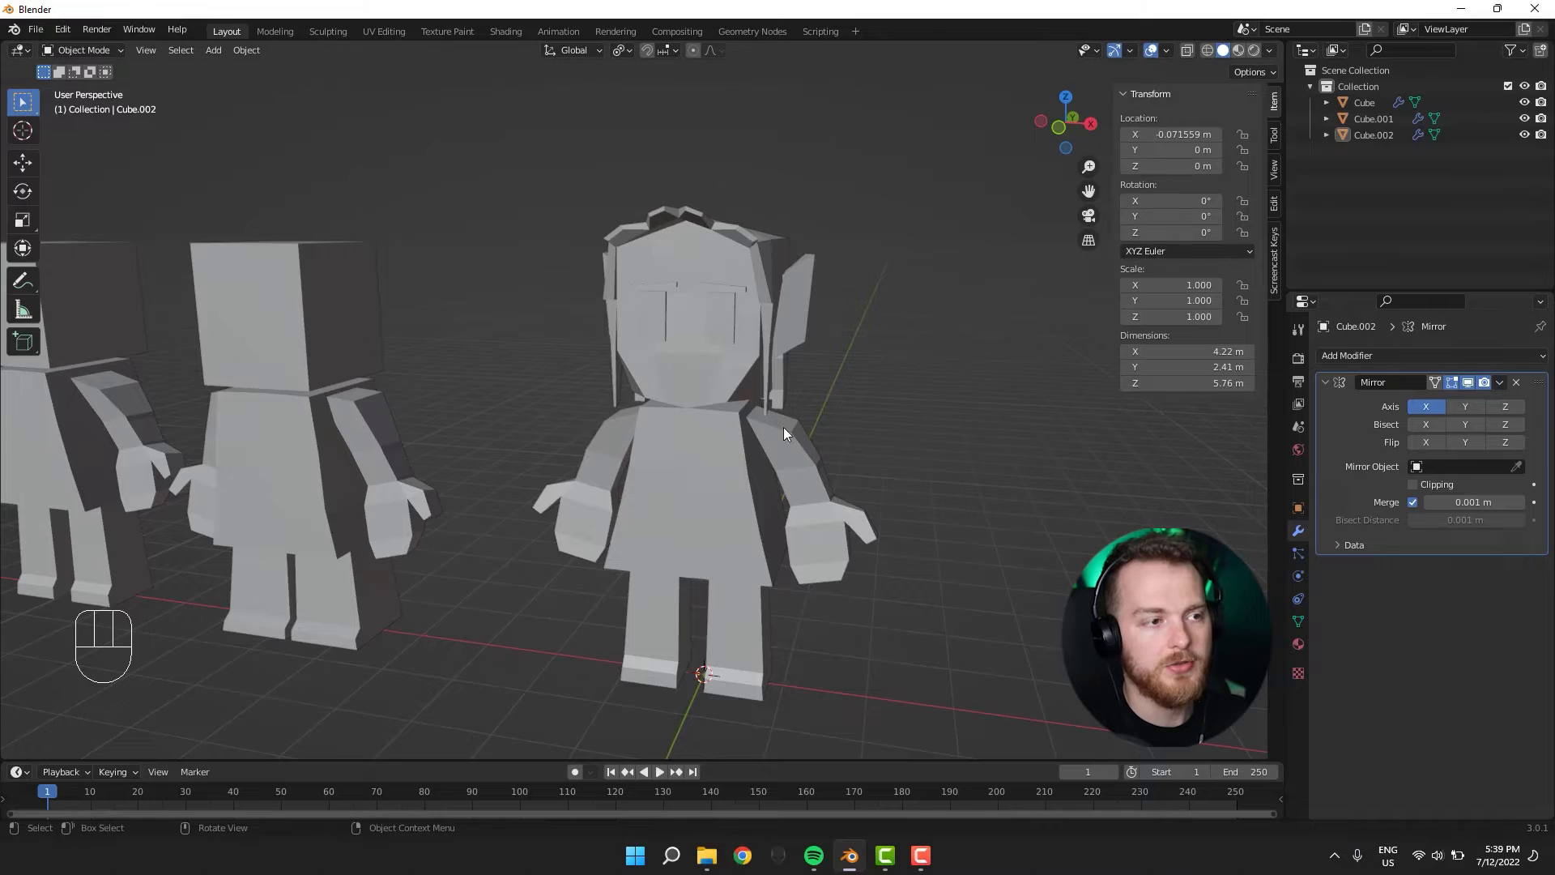
mouse_move(784, 426)
middle_down()
mouse_move(752, 410)
mouse_move(769, 444)
middle_up()
middle_drag(948, 338, 631, 298)
click(1166, 50)
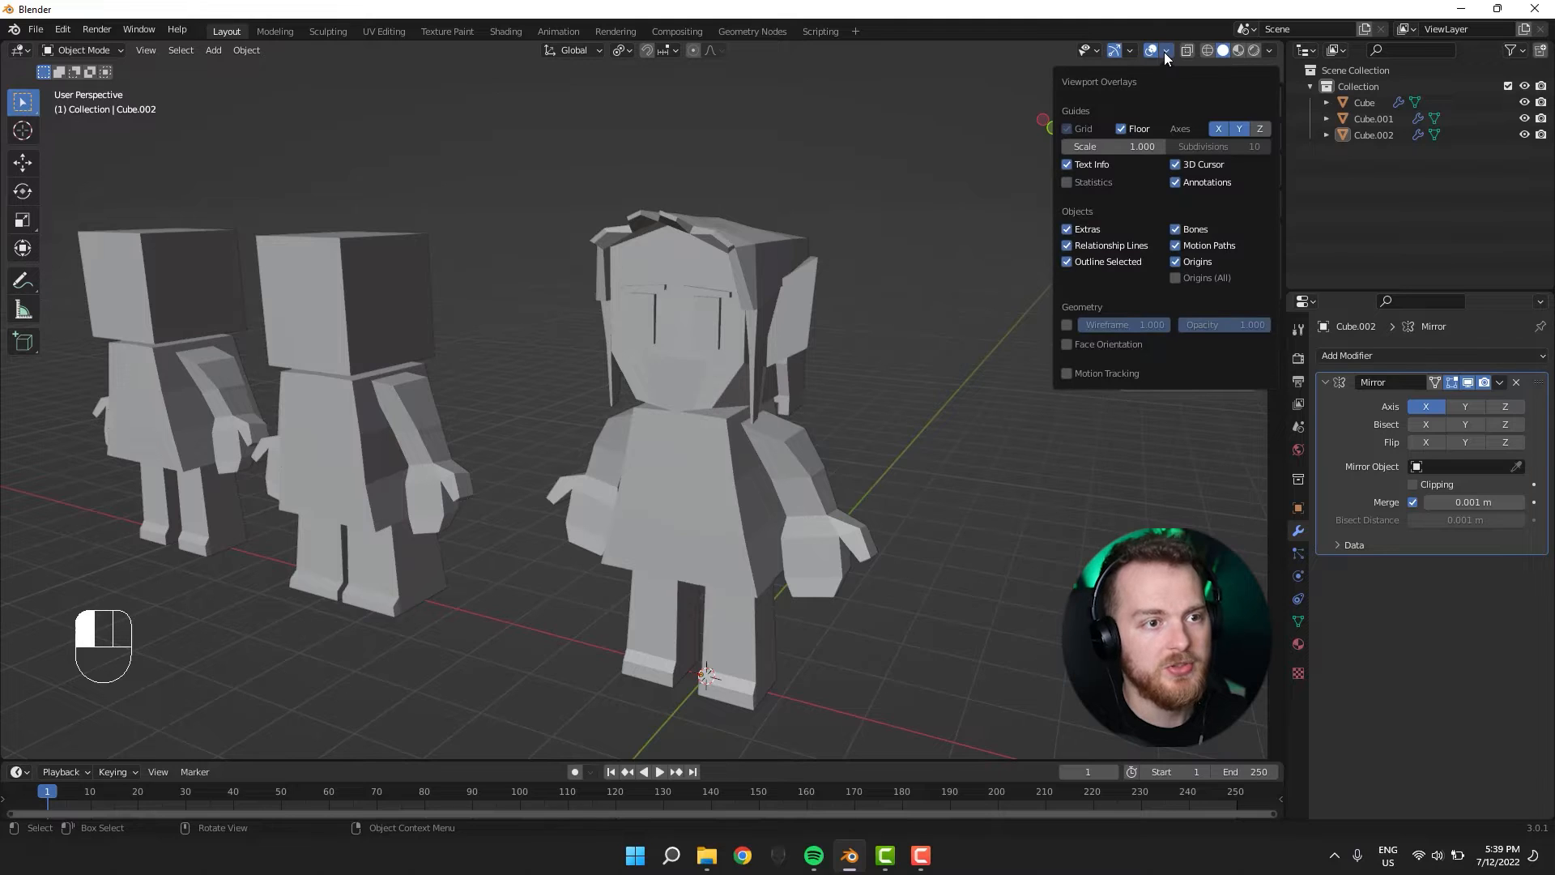
click(1063, 326)
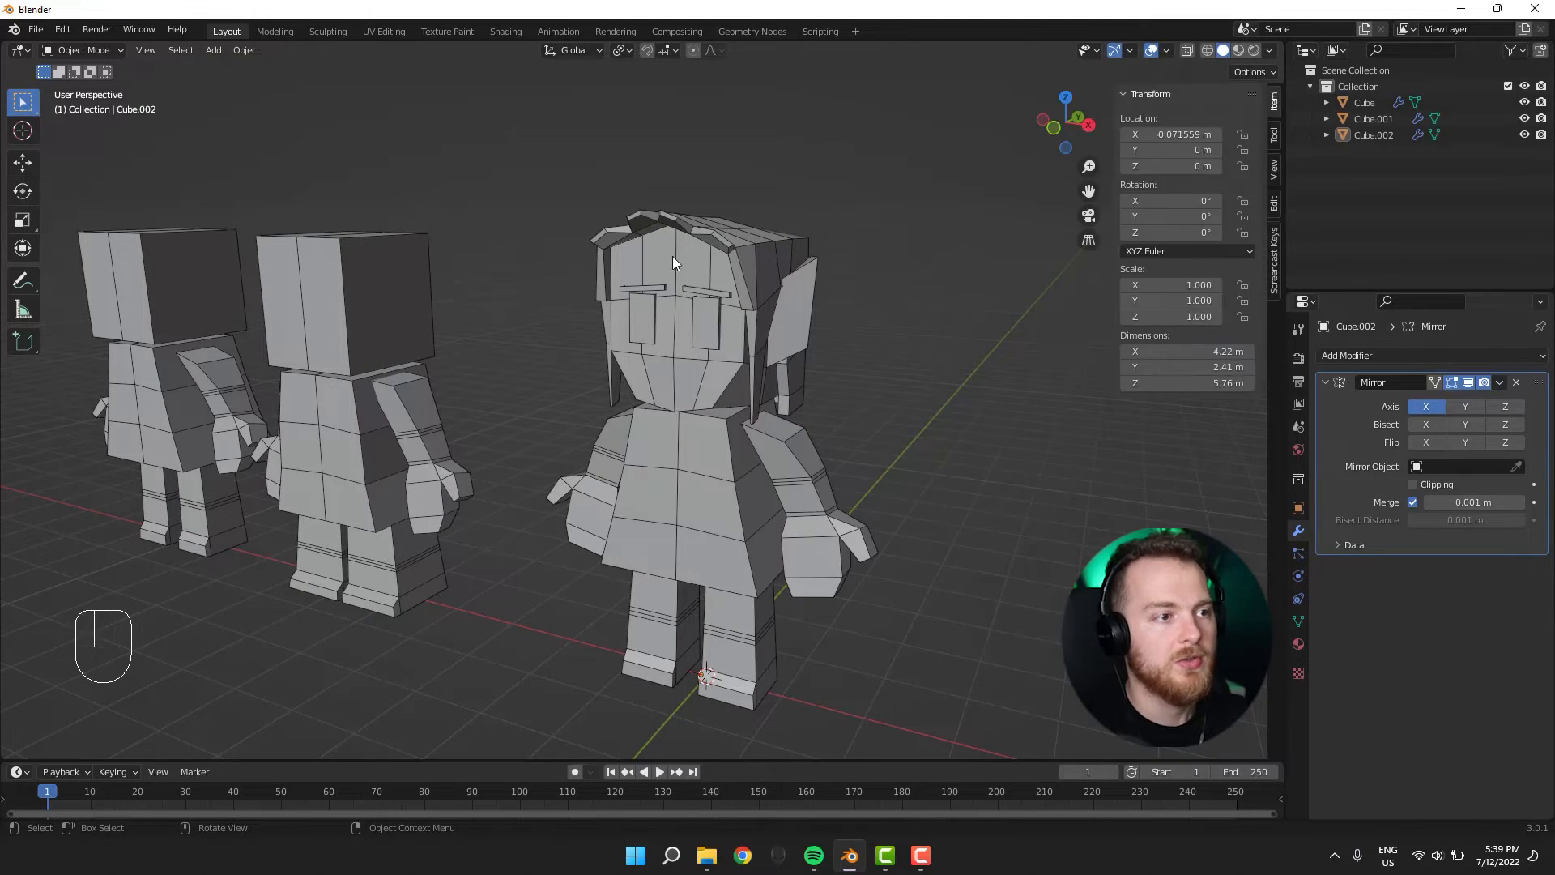
Enable Shadow and Cavity in the solid viewport shading and turn off the wireframe overlay.
click(1270, 50)
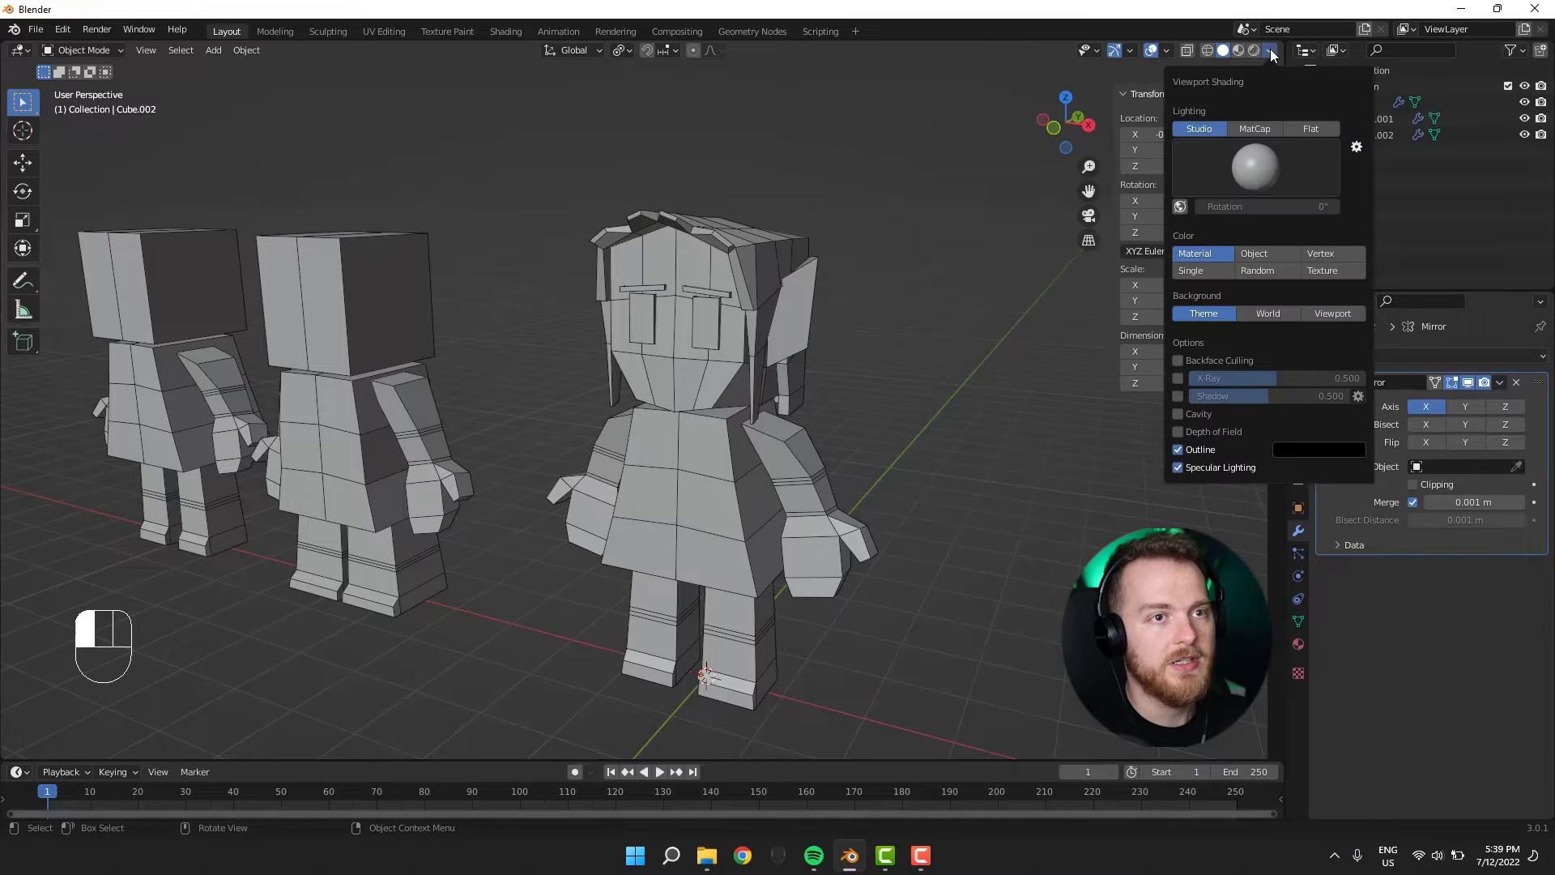
click(1179, 397)
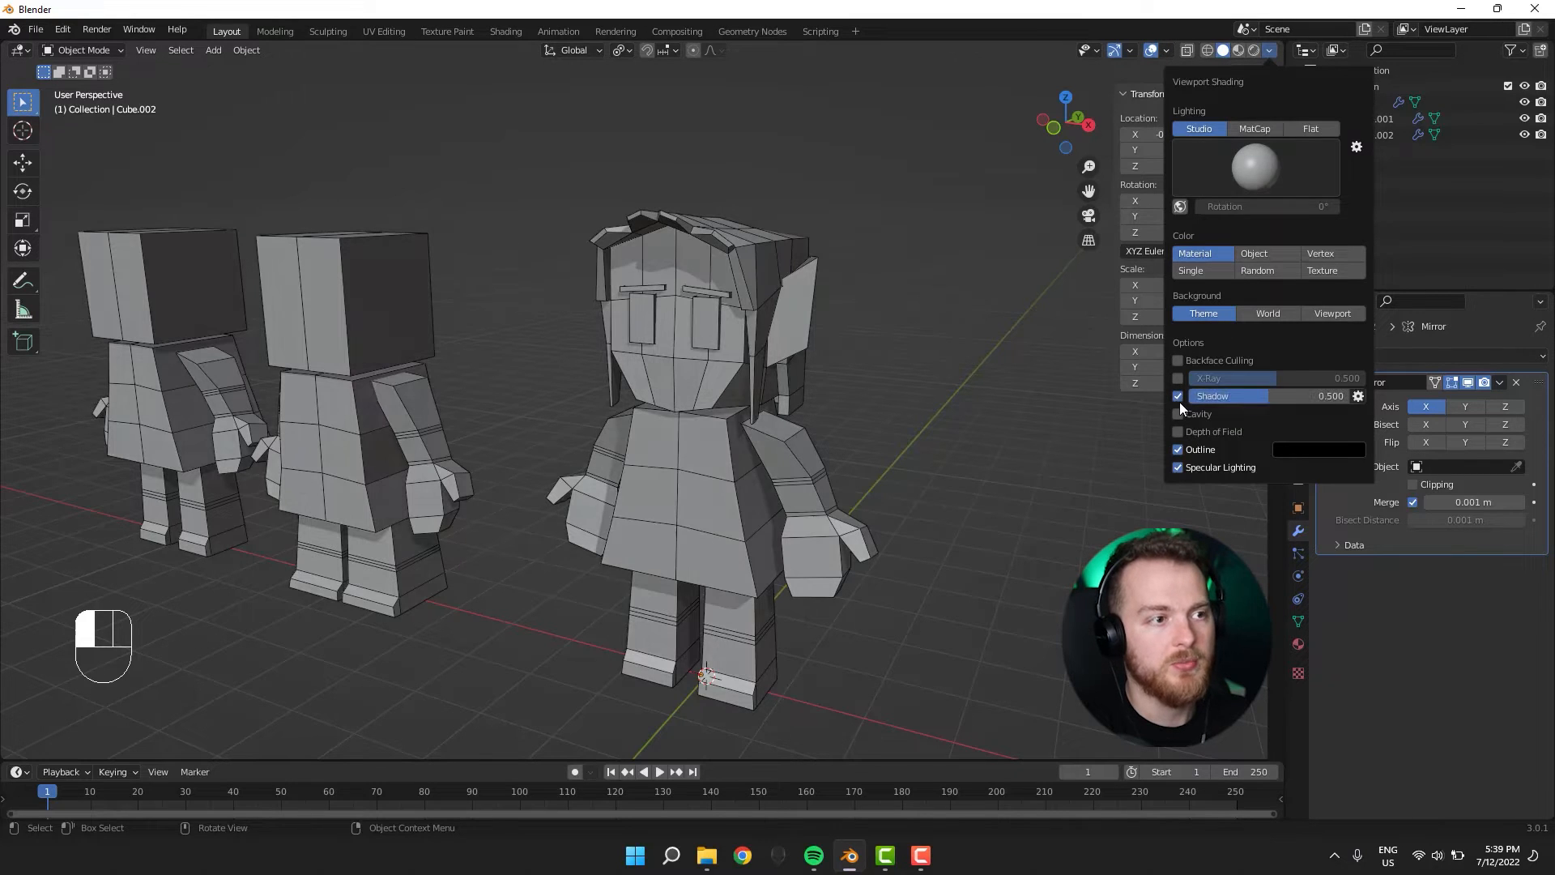
click(1178, 414)
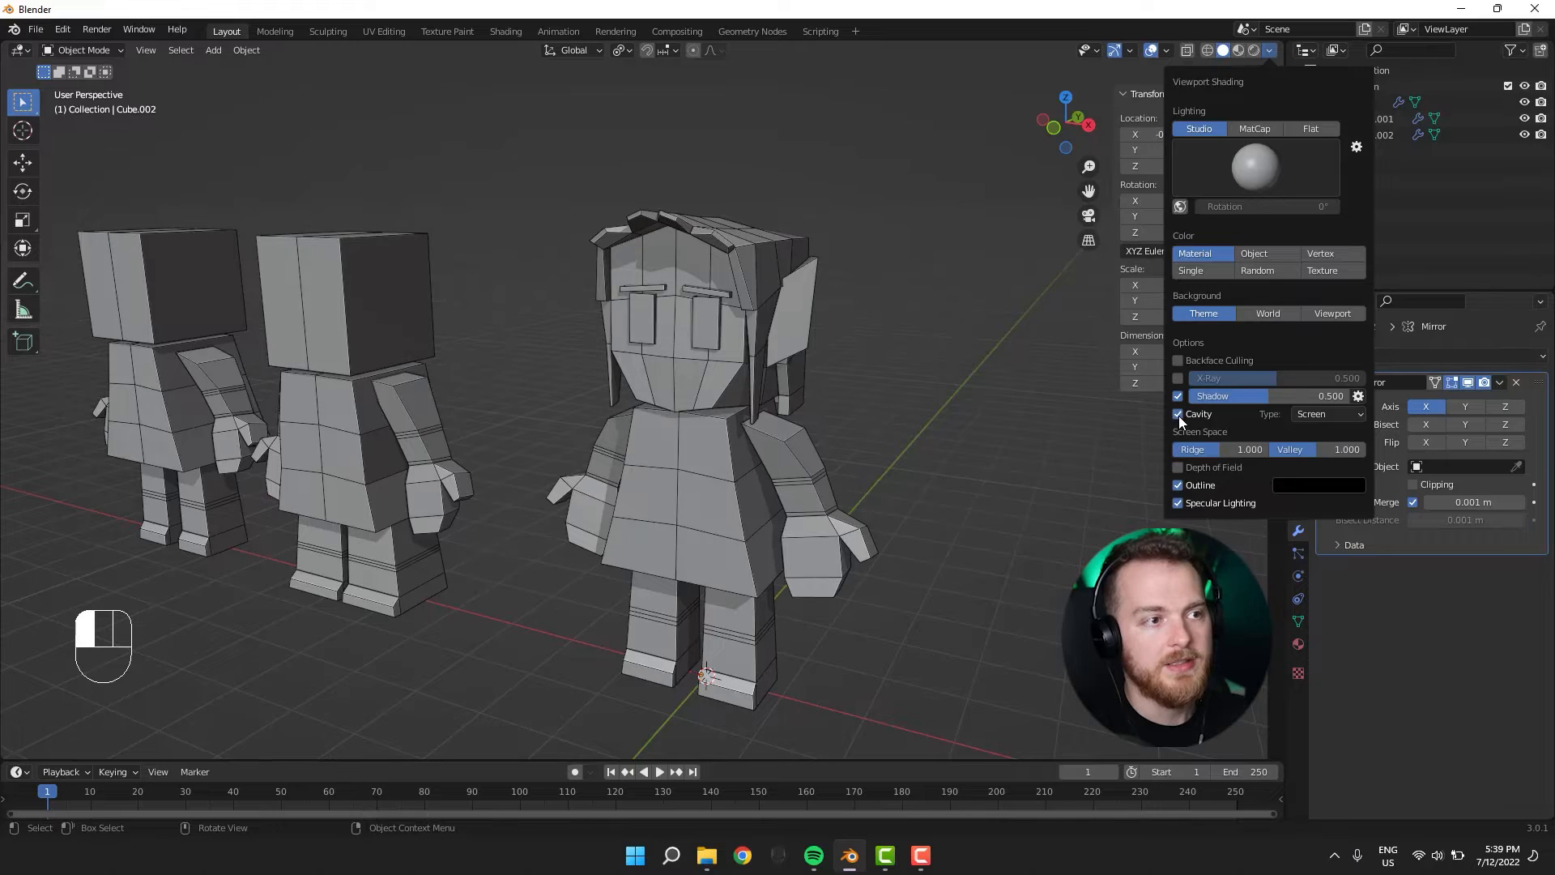
click(1171, 50)
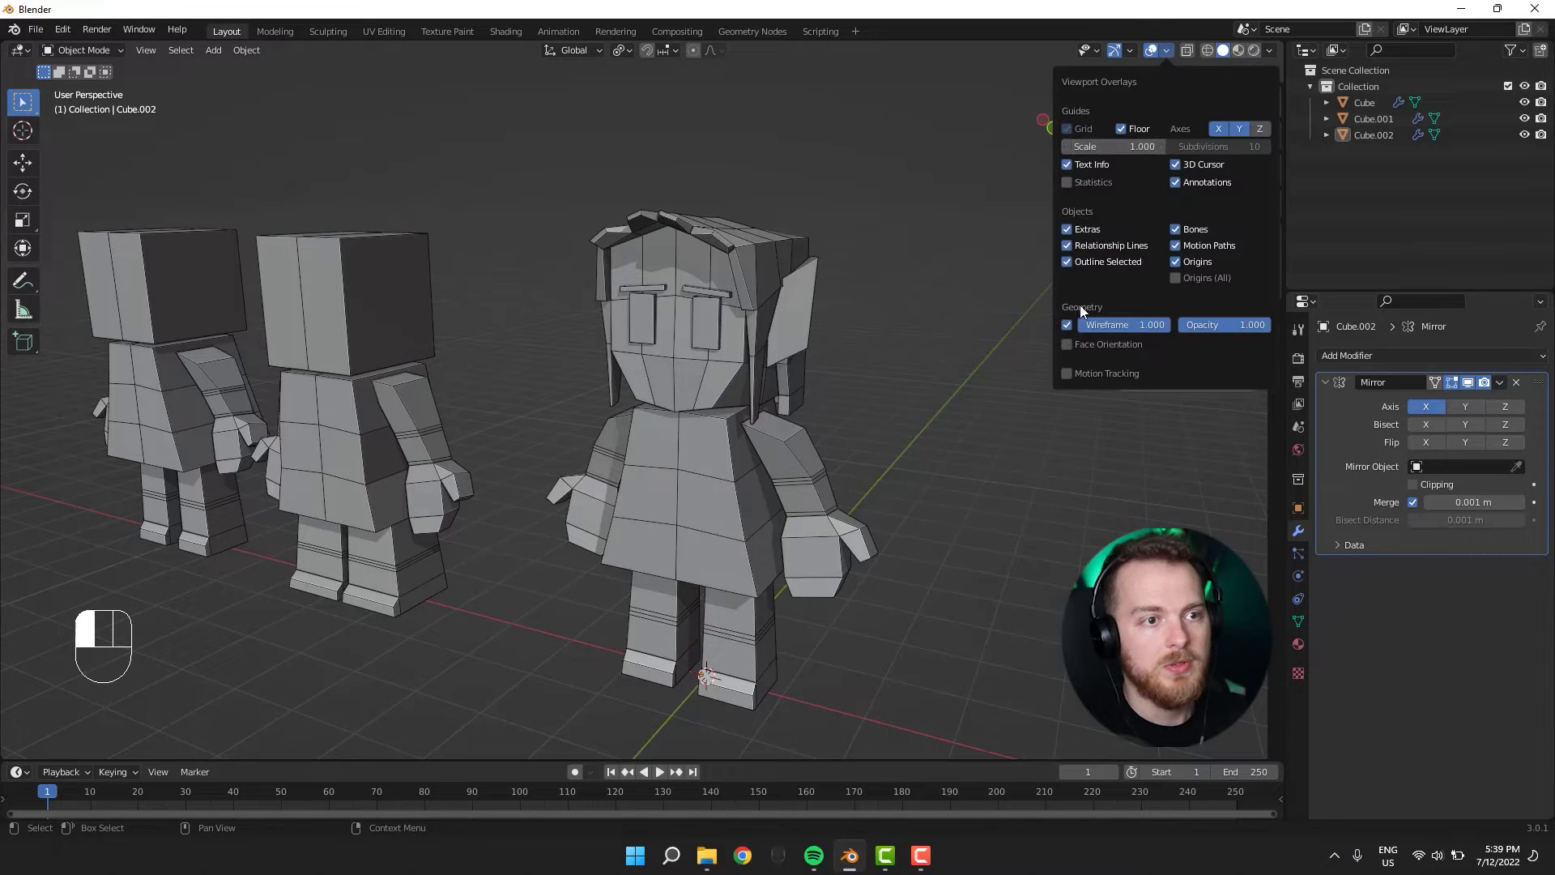
click(1061, 327)
Extrude the ring of faces around the tunic's lower band along its normals by about 0.06 m.
middle_drag(888, 378, 672, 476)
middle_drag(646, 505, 734, 550)
key(Tab)
key(3)
click(781, 517)
key(alt+e)
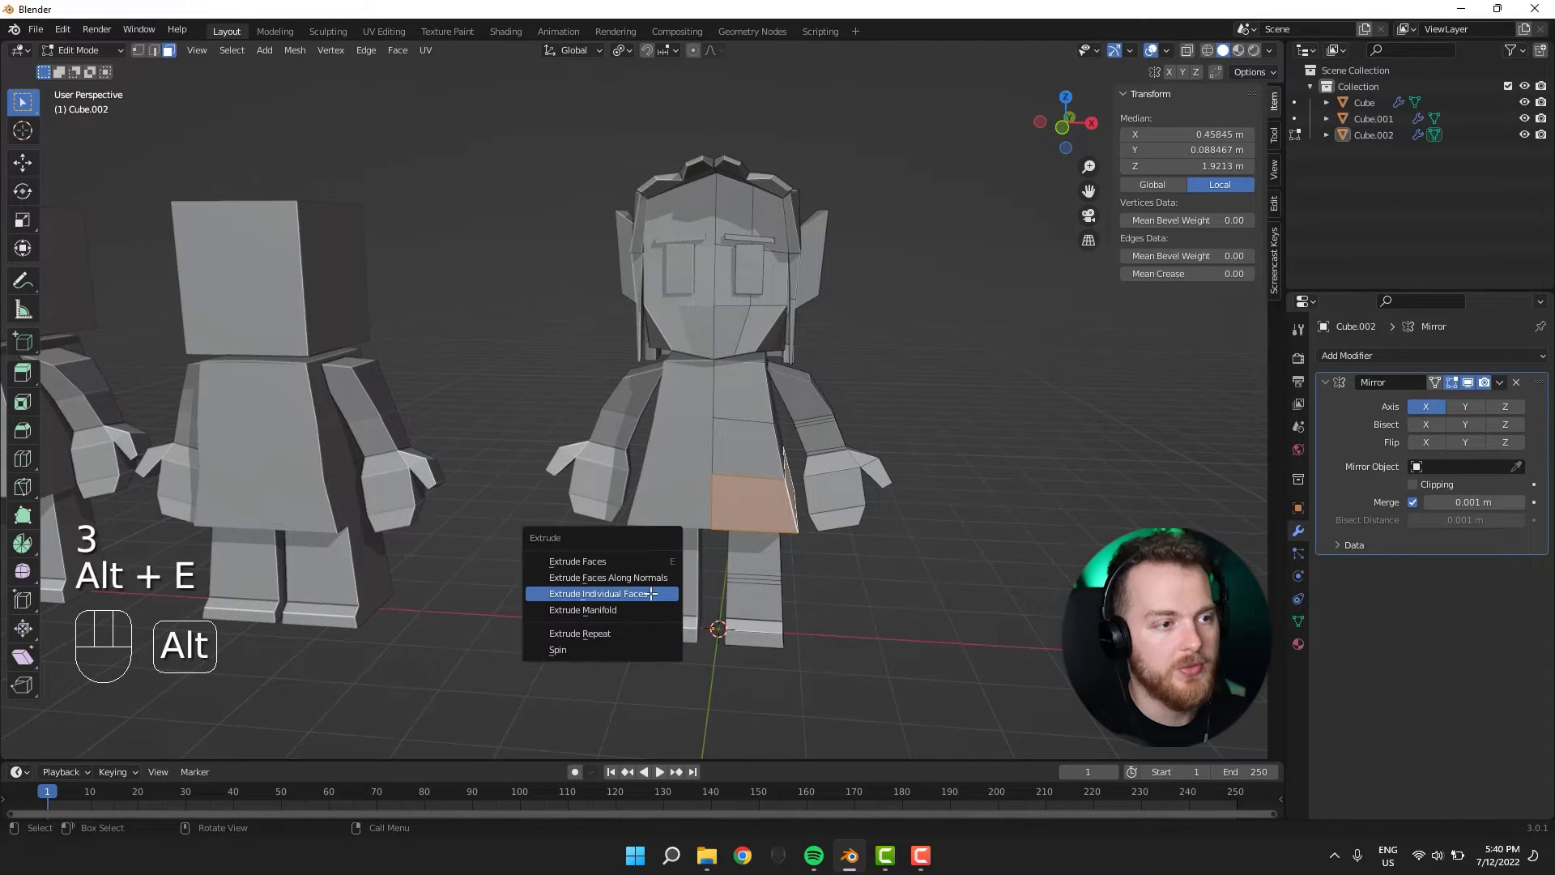
click(625, 578)
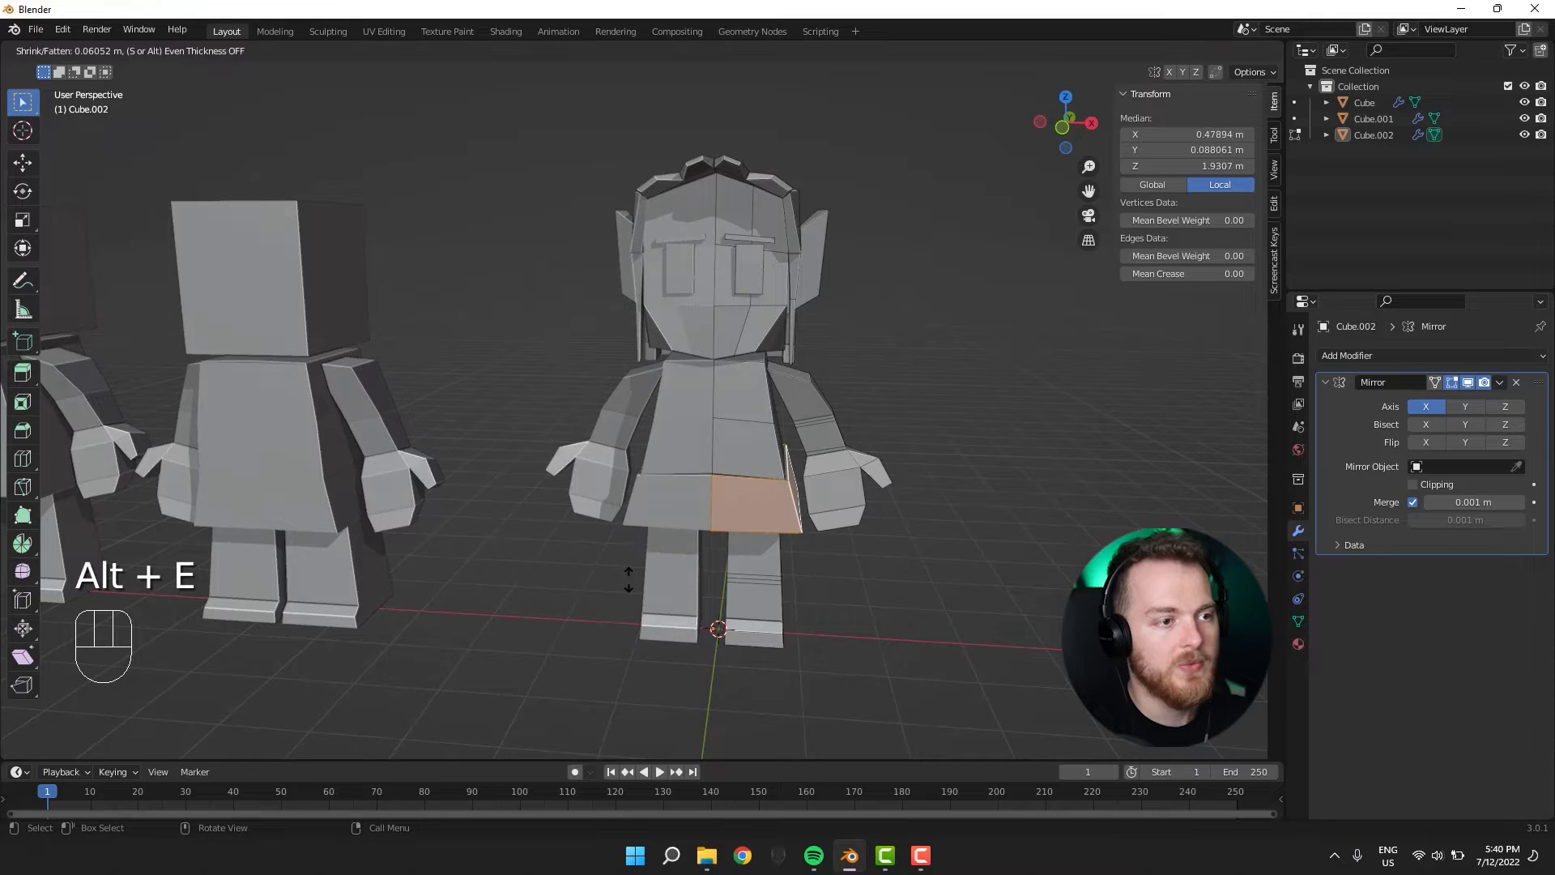
click(631, 579)
middle_drag(631, 578, 623, 441)
Cut a vertical edge loop through the tunic front and extrude the central skirt face outward as a raised panel.
key(ctrl+r)
click(738, 456)
click(736, 455)
key(3)
click(678, 532)
middle_drag(668, 532, 832, 577)
key(e)
click(562, 530)
click(902, 580)
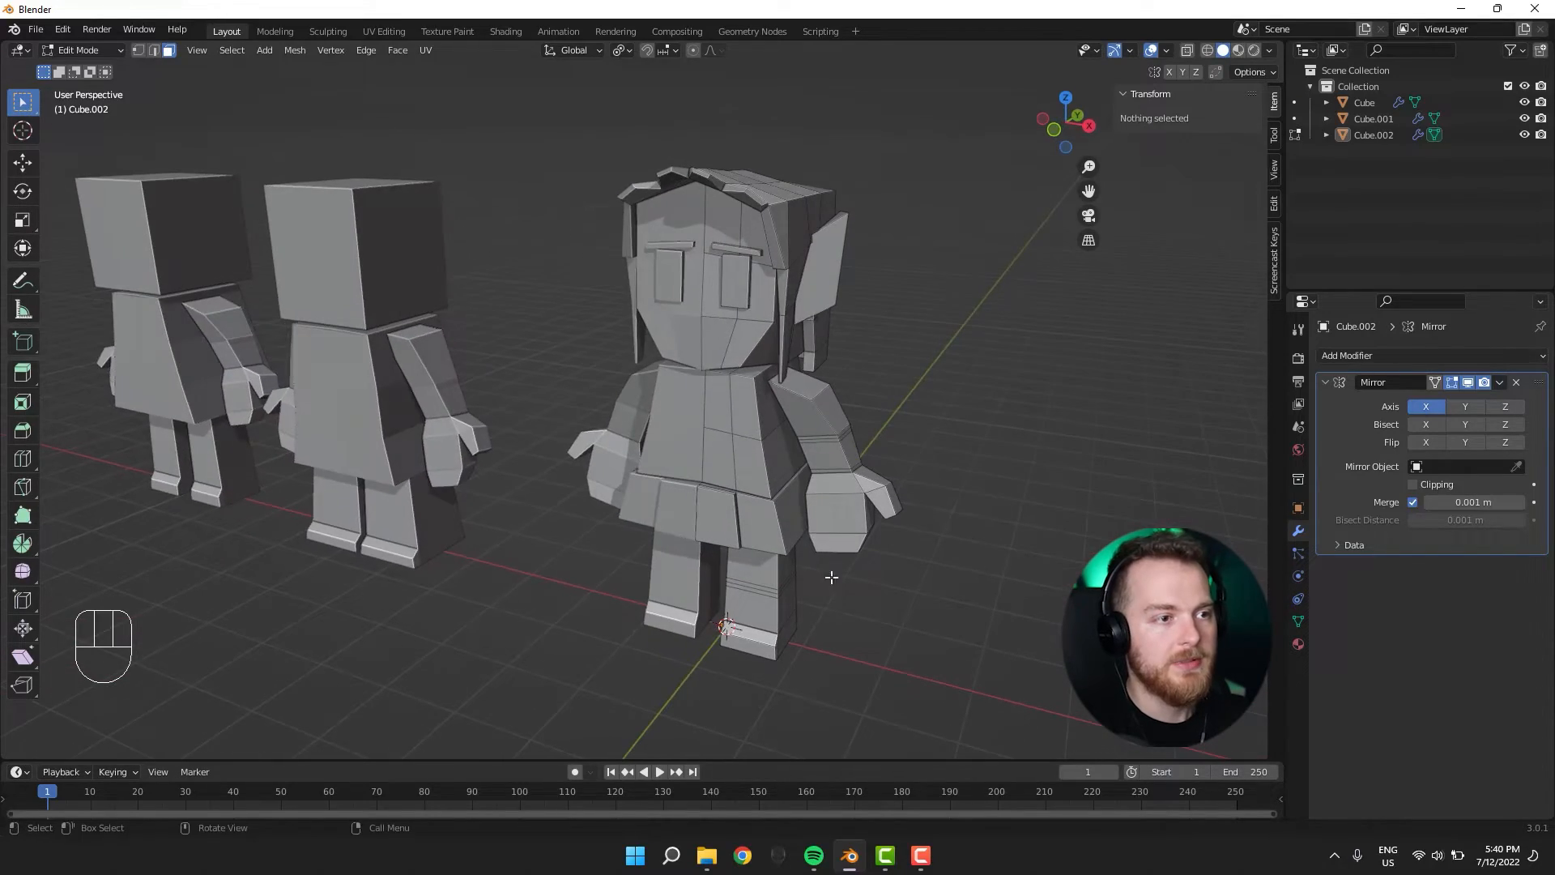
Extrude the top shoulder face slightly upward and extrude its side ring outward along normals to form a shoulder pad.
click(809, 381)
middle_drag(808, 381, 680, 494)
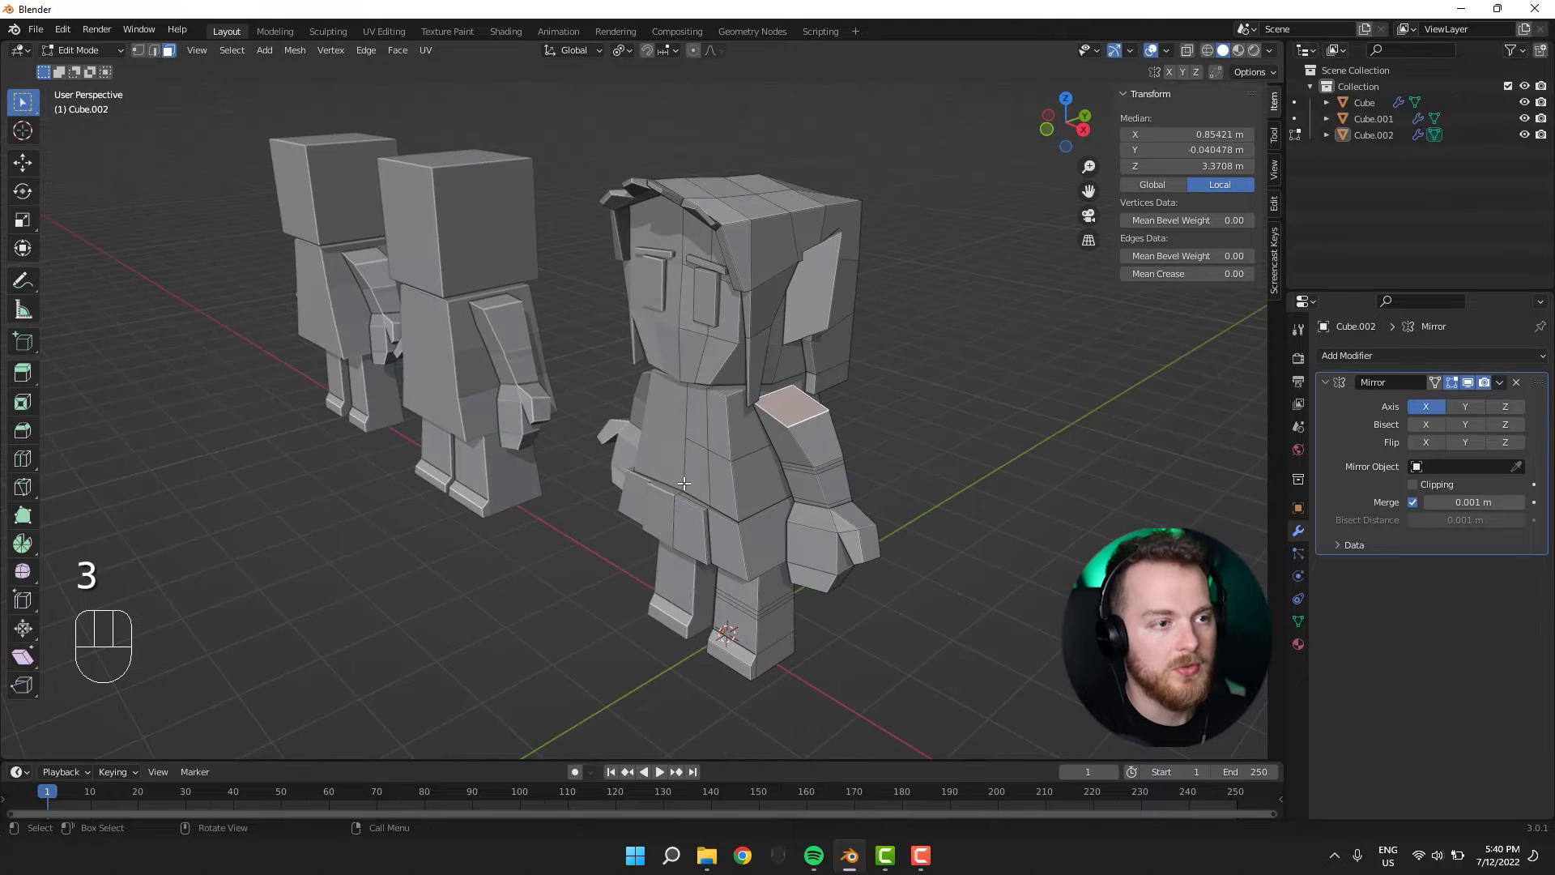
key(e)
click(780, 419)
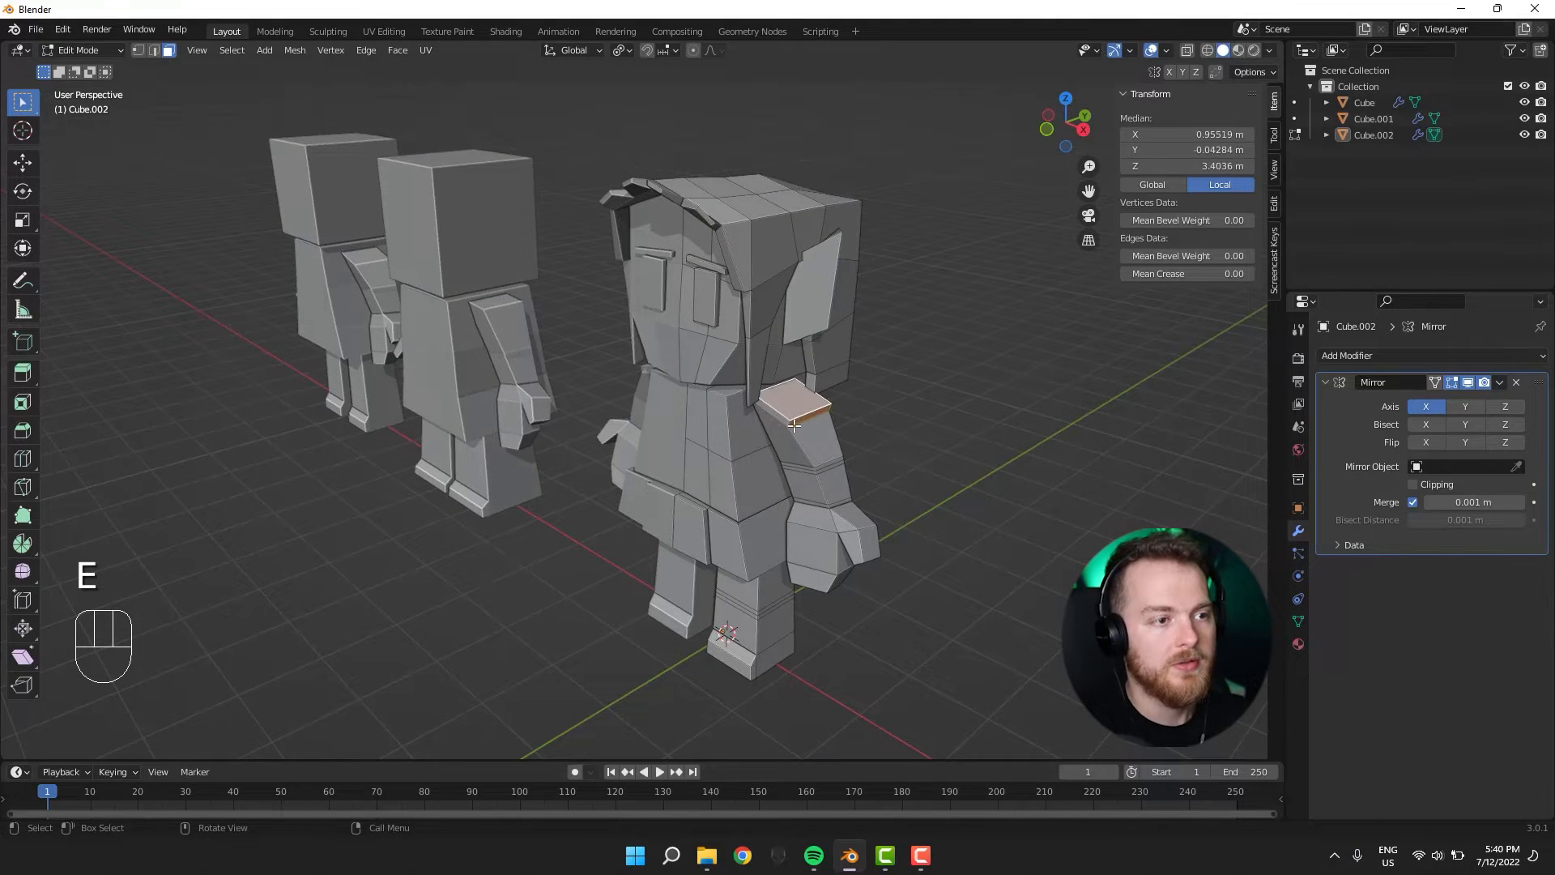
middle_drag(784, 418, 613, 440)
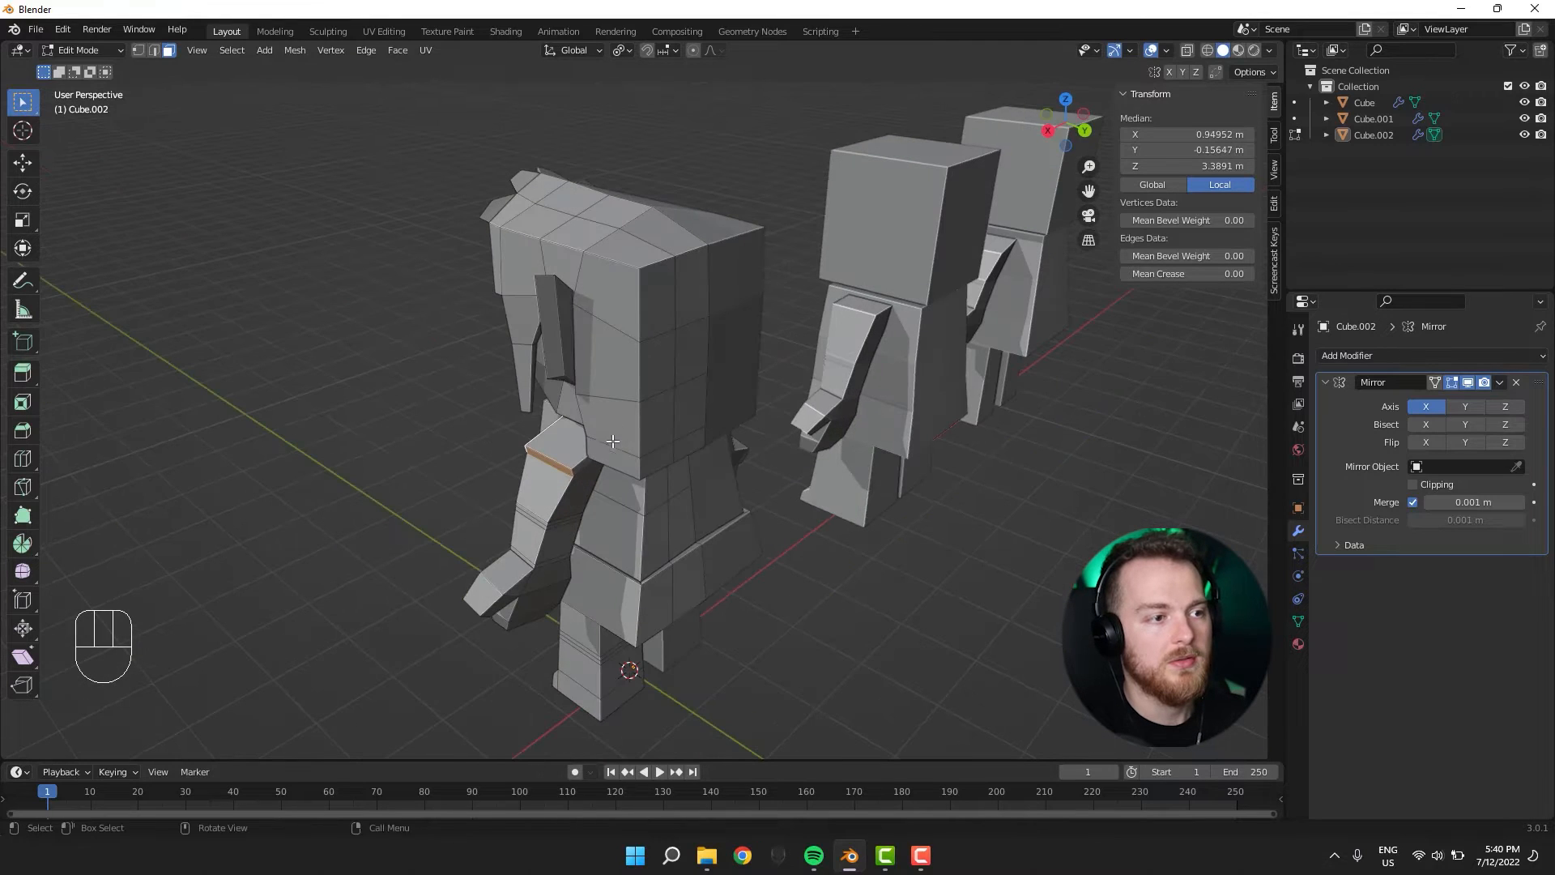
key(alt+e)
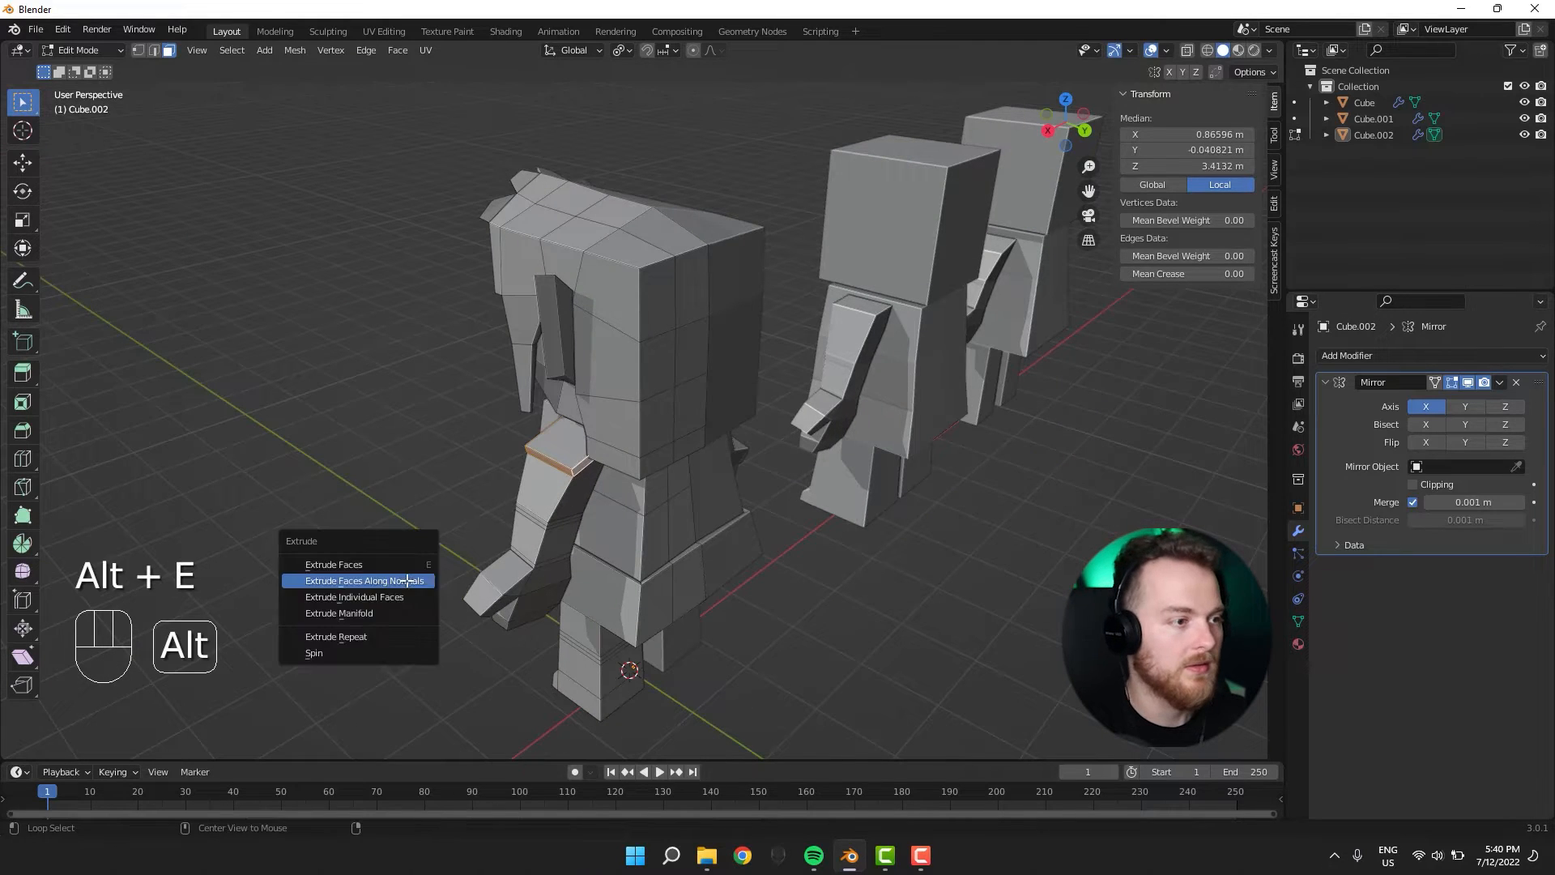
click(407, 582)
click(404, 570)
Add a loop cut across the shoulder pad and move its outer edges outward and down into a point.
middle_drag(452, 551, 779, 434)
key(2)
key(ctrl+r)
click(779, 413)
key(2)
click(735, 455)
key(2)
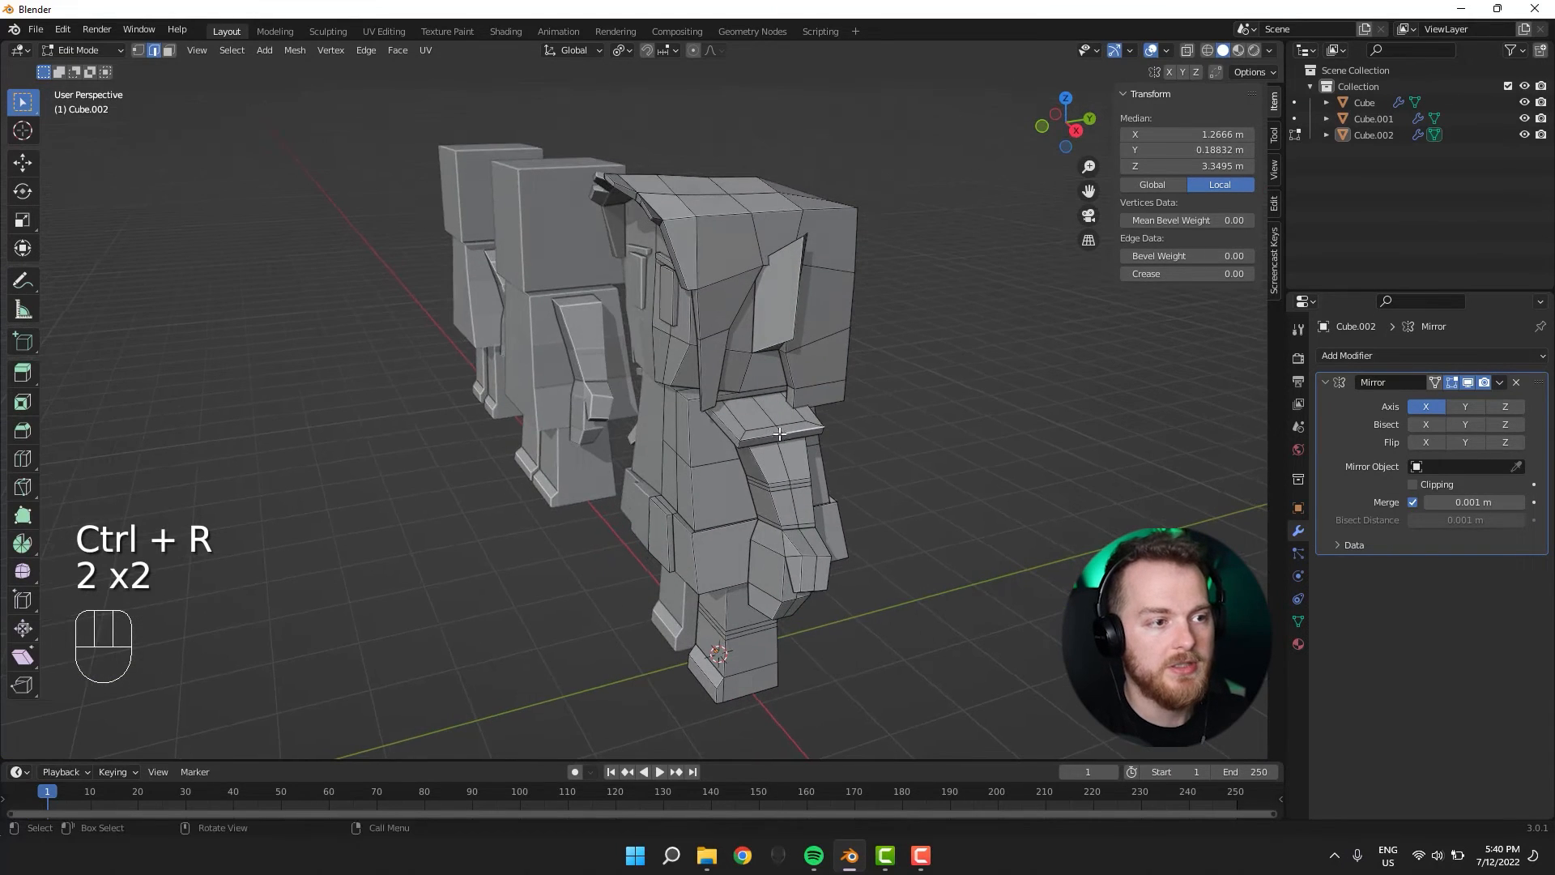
middle_drag(659, 510, 761, 487)
key(g)
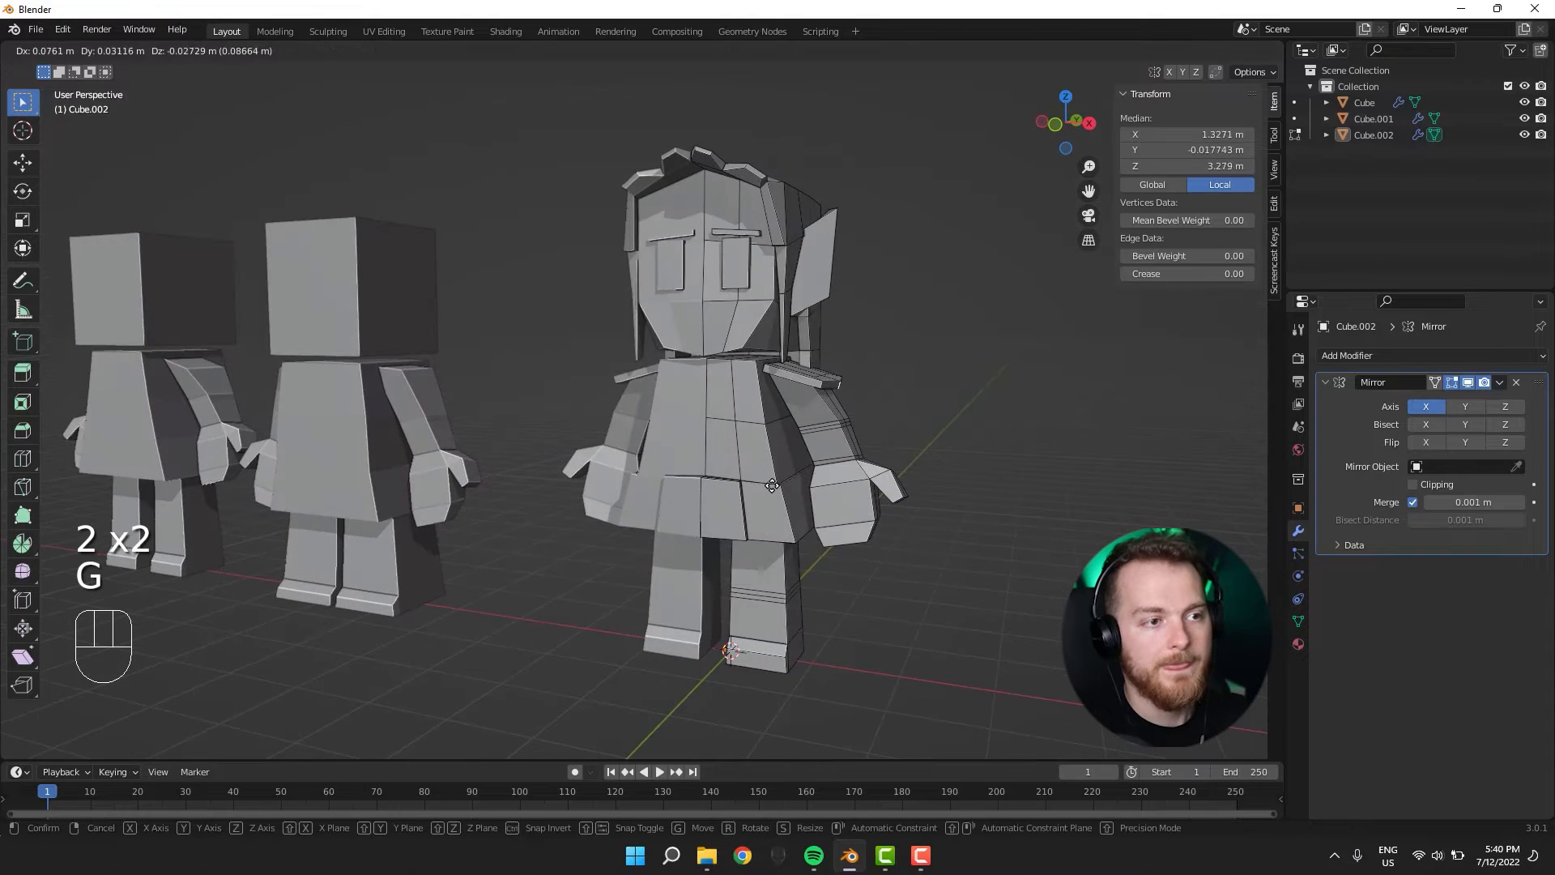
click(784, 490)
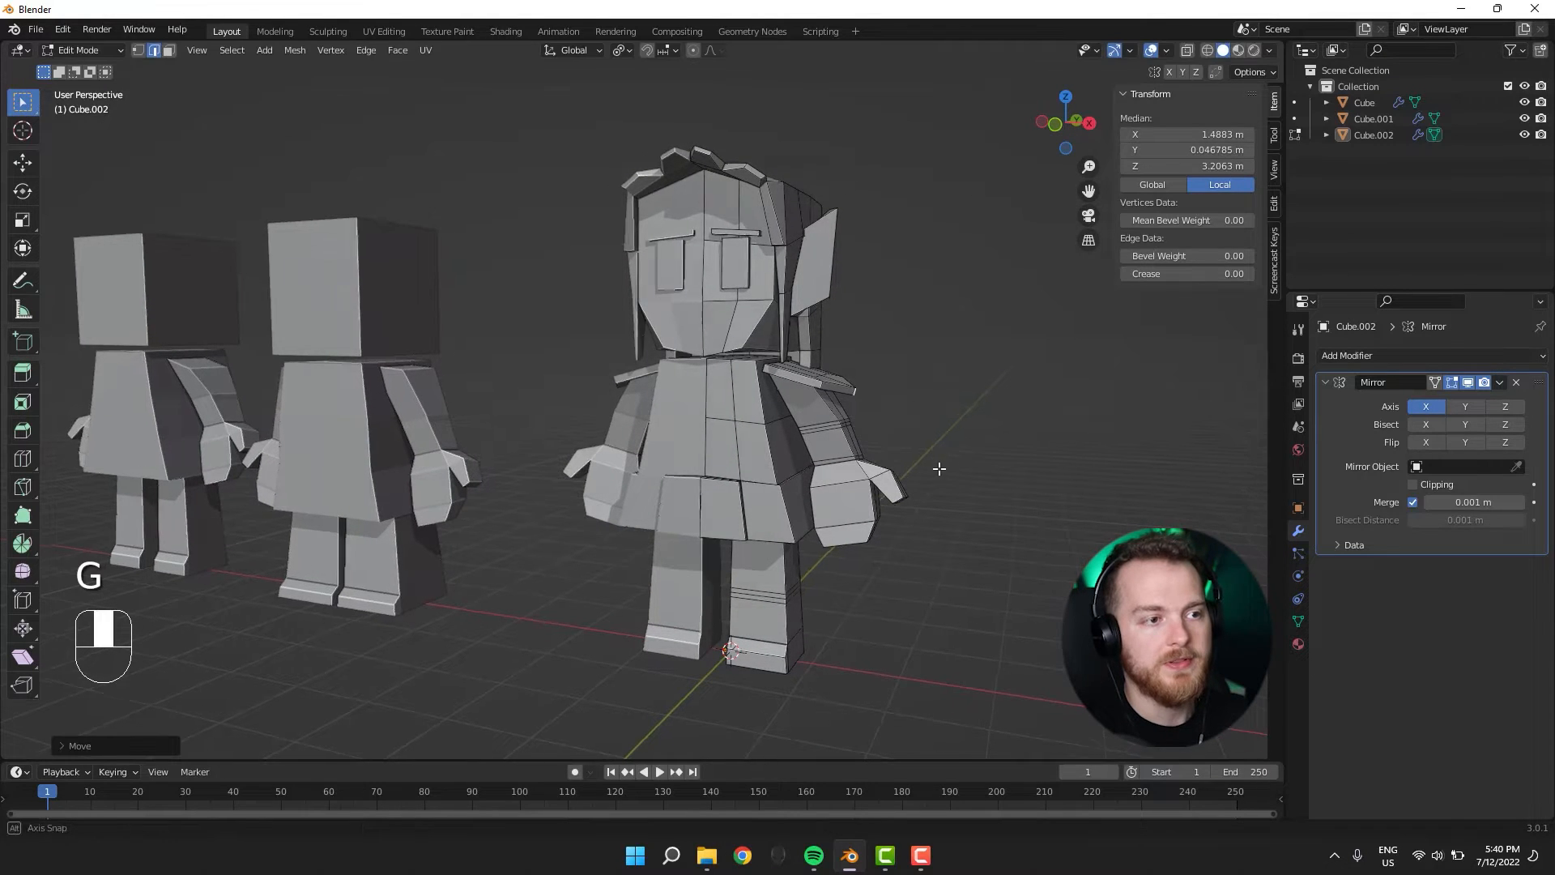
Raise the middle vertex on top of the shoulder pad along Z to about 3.49 m.
middle_drag(937, 469, 808, 423)
key(1)
click(798, 417)
key(g)
key(z)
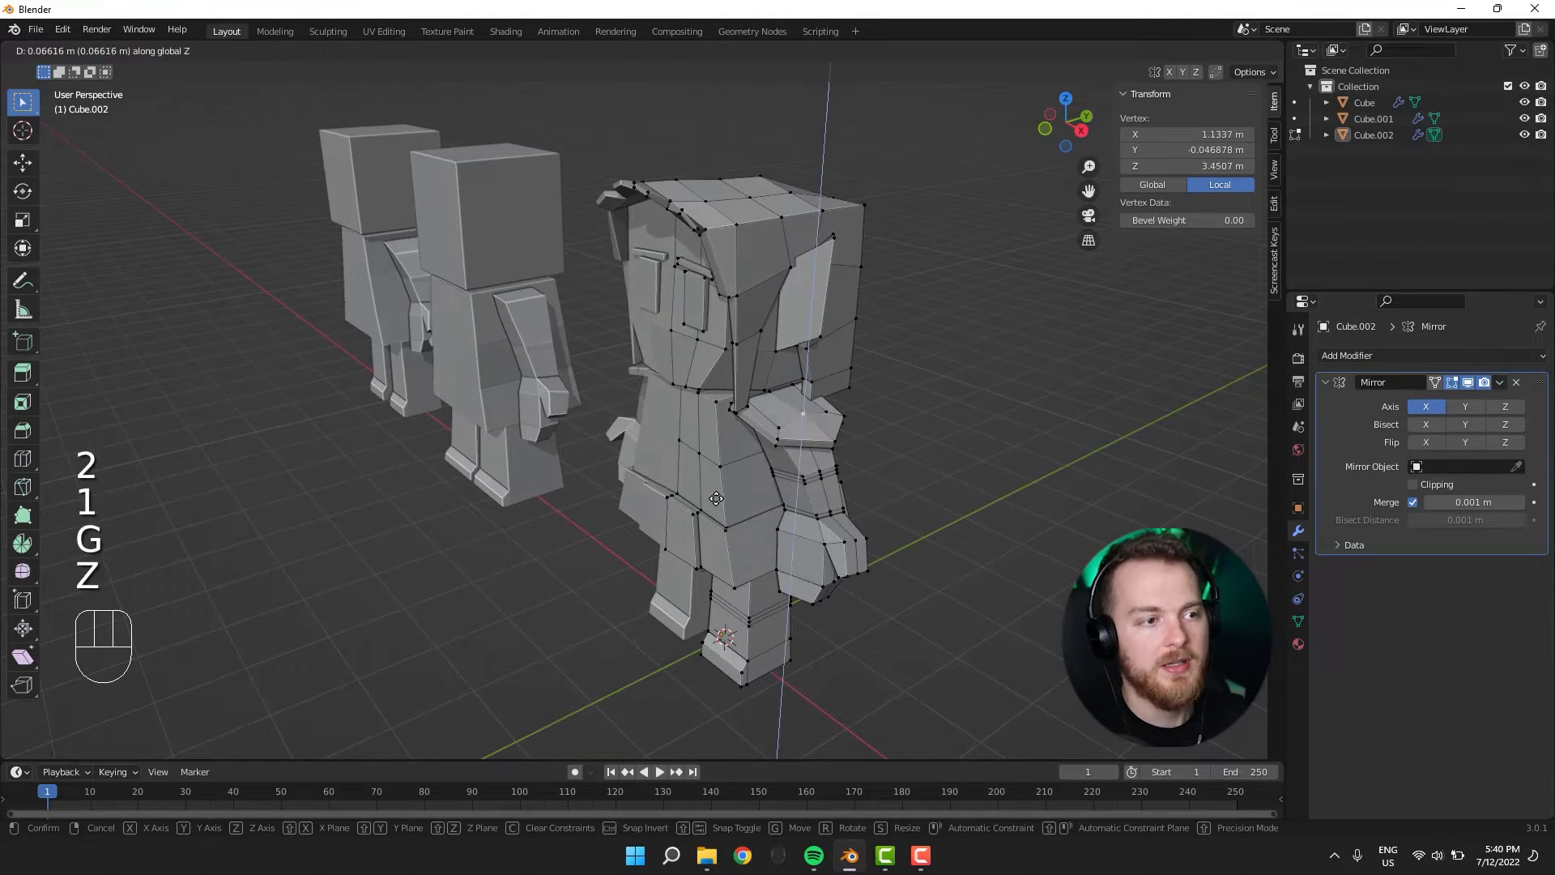
click(719, 495)
middle_drag(719, 495, 769, 450)
key(Tab)
mouse_move(618, 608)
middle_down()
mouse_move(597, 660)
mouse_move(503, 658)
mouse_move(645, 618)
middle_up()
Extrude the ring of faces around the lower arm along its normals by about 0.02 m to form a sleeve cuff.
key(Tab)
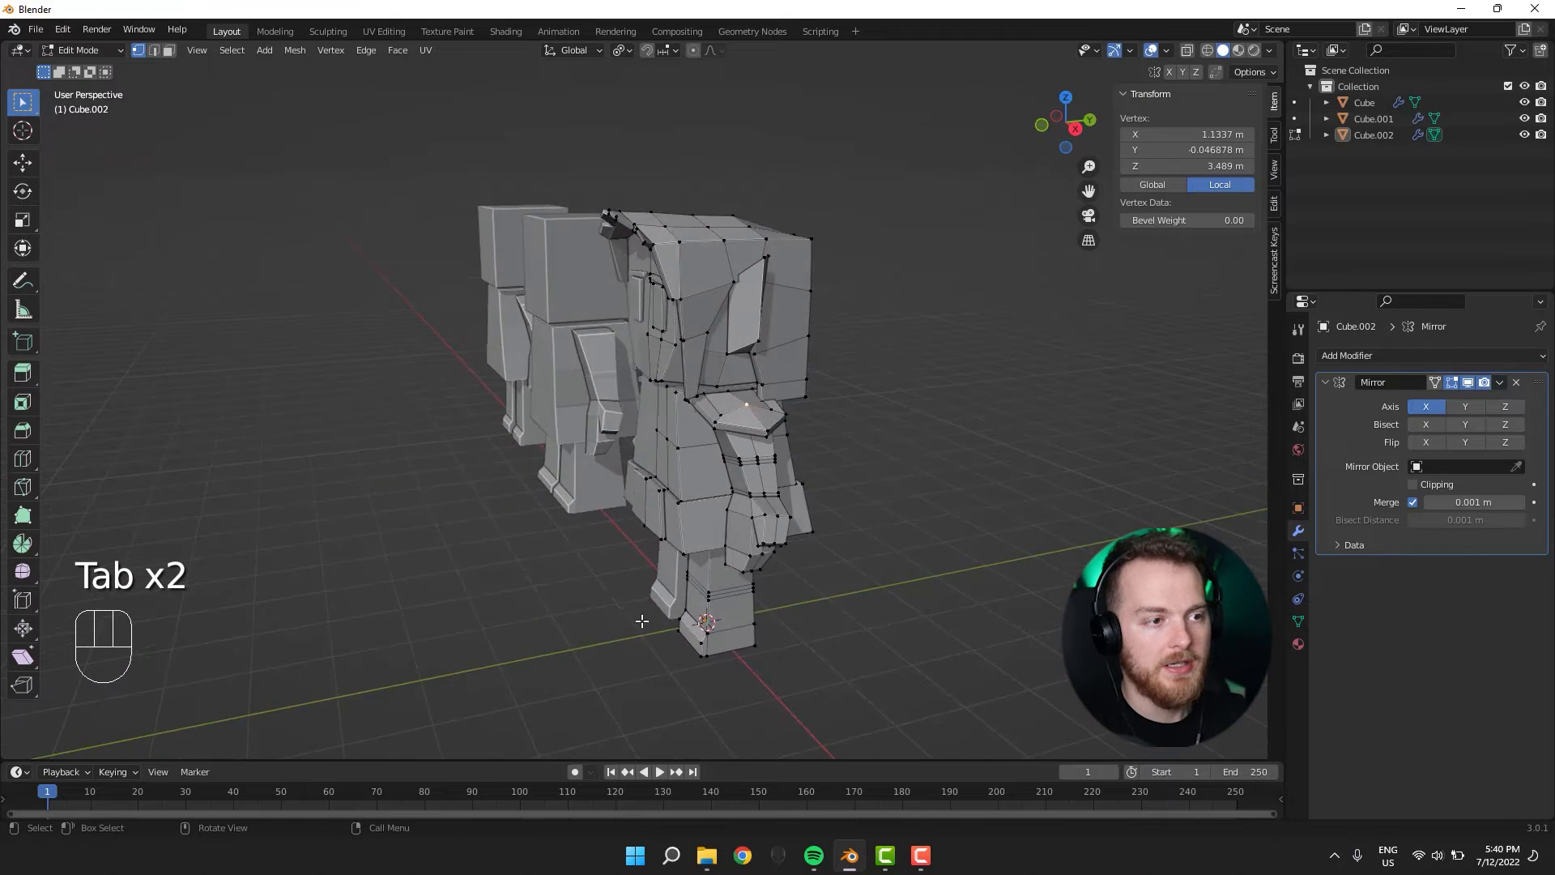
key(3)
scroll(850, 556, up, 4)
click(849, 556)
middle_drag(849, 555, 750, 579)
key(alt+e)
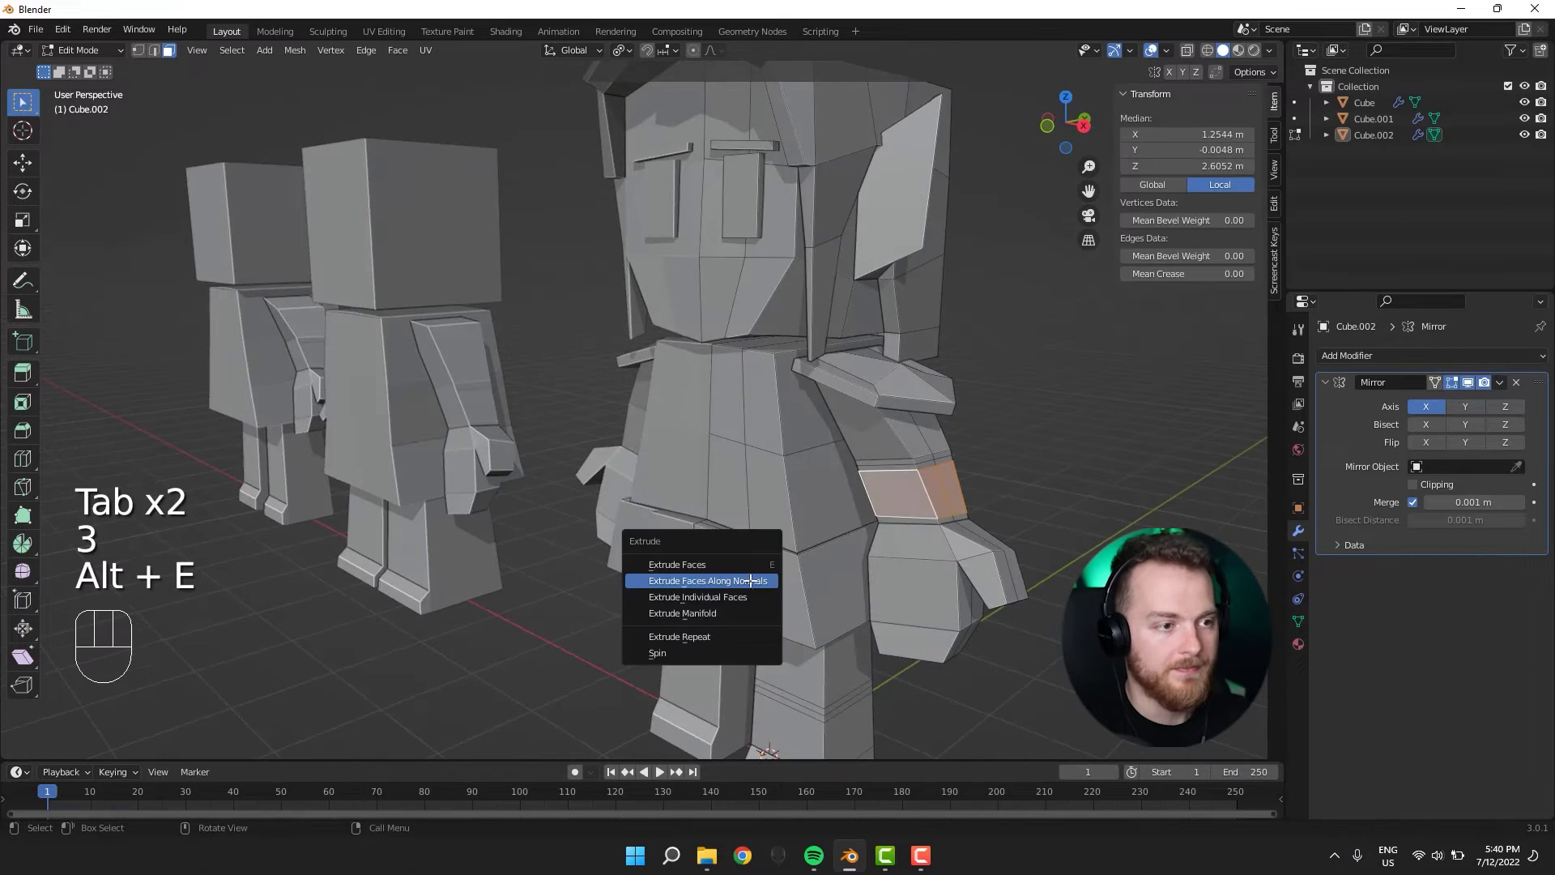
click(750, 580)
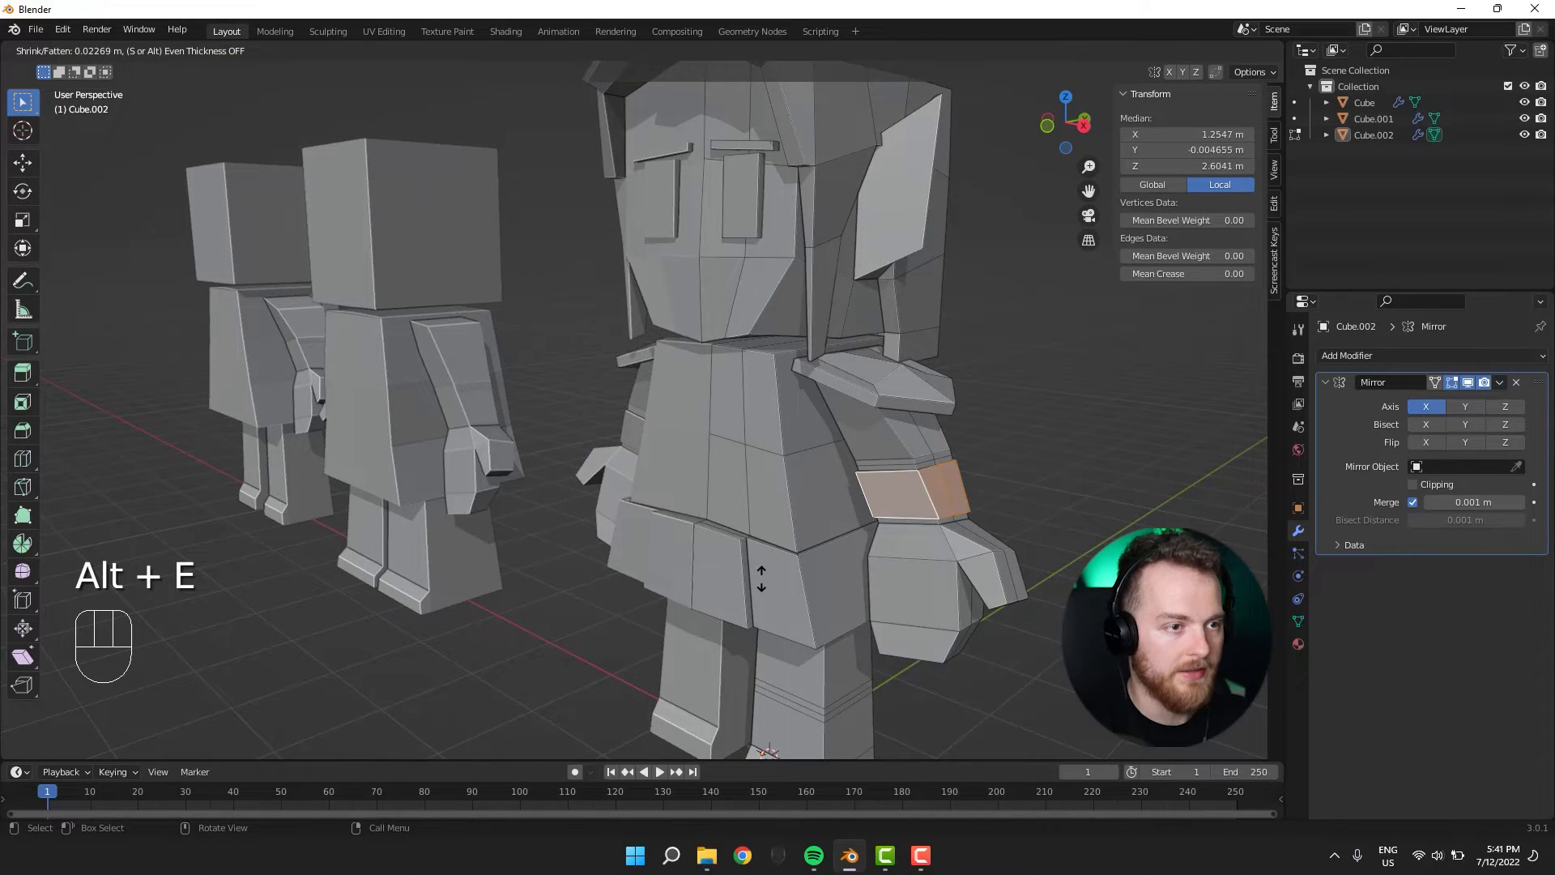
click(761, 578)
Add a loop cut near the cuff's upper edge and extrude the narrow upper ring along its normals by about 0.03 m.
middle_drag(762, 579, 794, 512)
scroll(746, 541, up, 4)
click(891, 464)
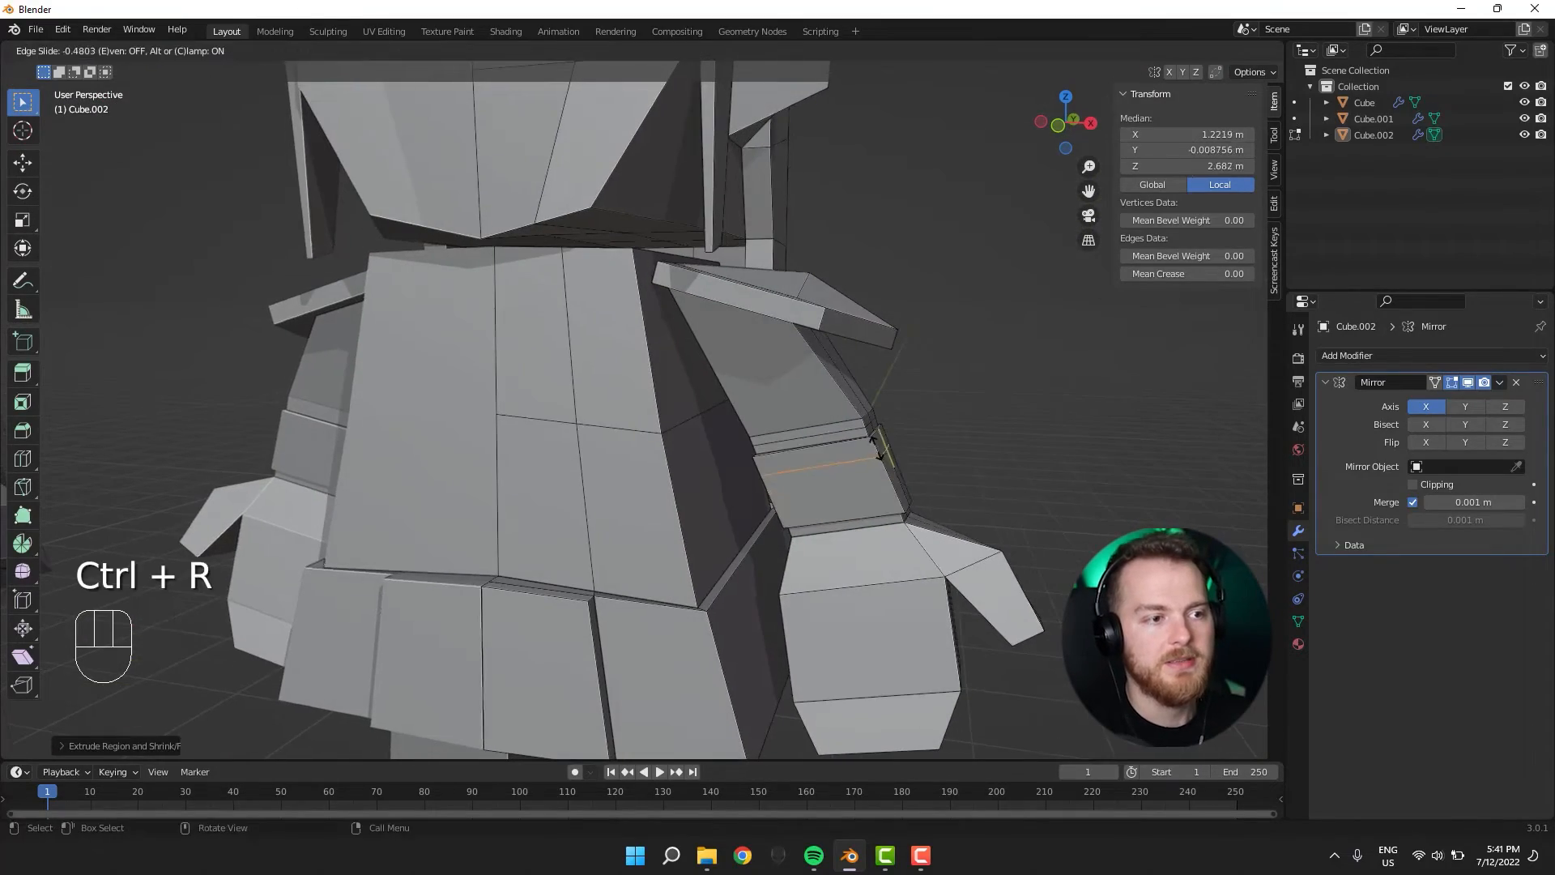
click(871, 444)
key(3)
middle_drag(870, 443, 775, 530)
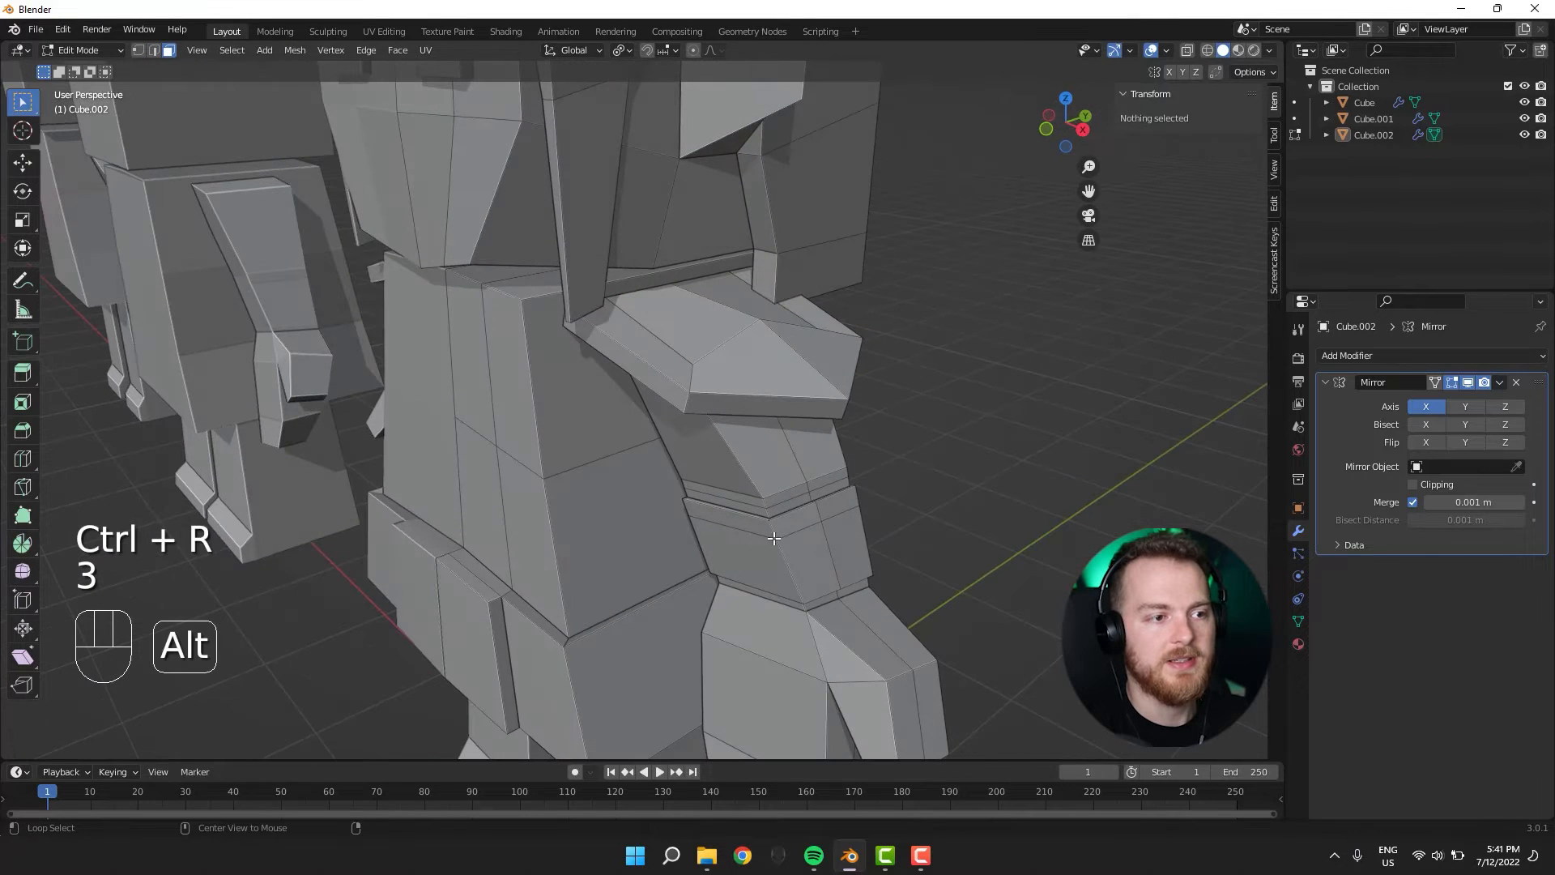
alt+click(774, 528)
key(alt+e)
click(771, 534)
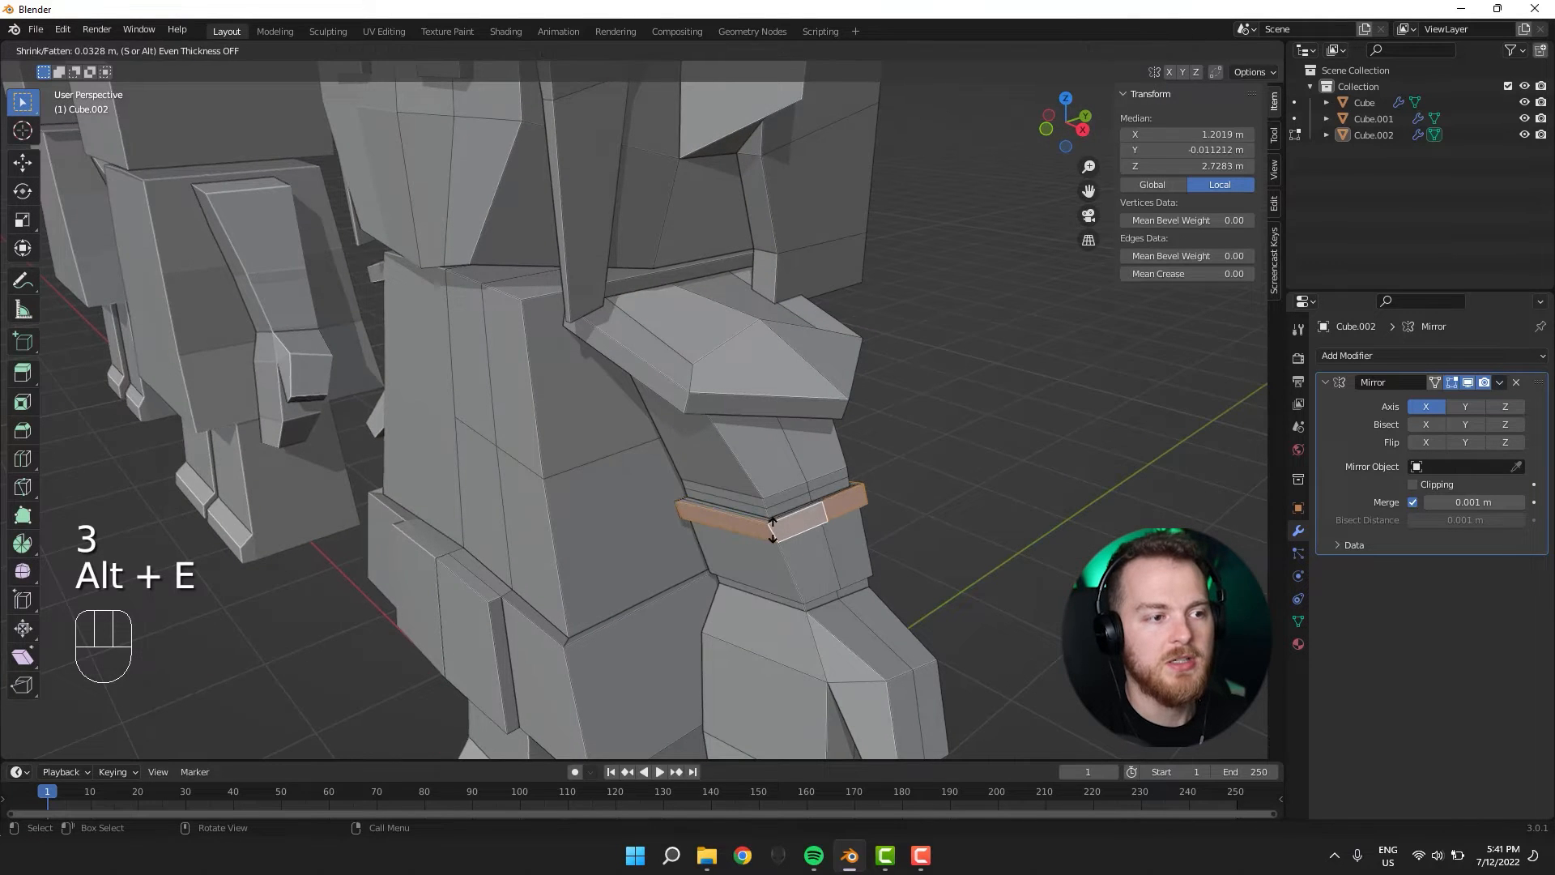
click(772, 528)
Inspect the character's shoulder pads, cuffs and skirt from several angles in object mode.
middle_drag(772, 528, 860, 561)
key(Tab)
scroll(860, 561, down, 2)
middle_drag(760, 432, 530, 458)
middle_drag(421, 440, 652, 615)
key(Tab)
key(Tab)
Add two closely spaced horizontal loop cuts around the lower leg, above the foot.
key(Tab)
shift+middle_drag(652, 615, 631, 381)
scroll(643, 580, up, 4)
key(ctrl+e)
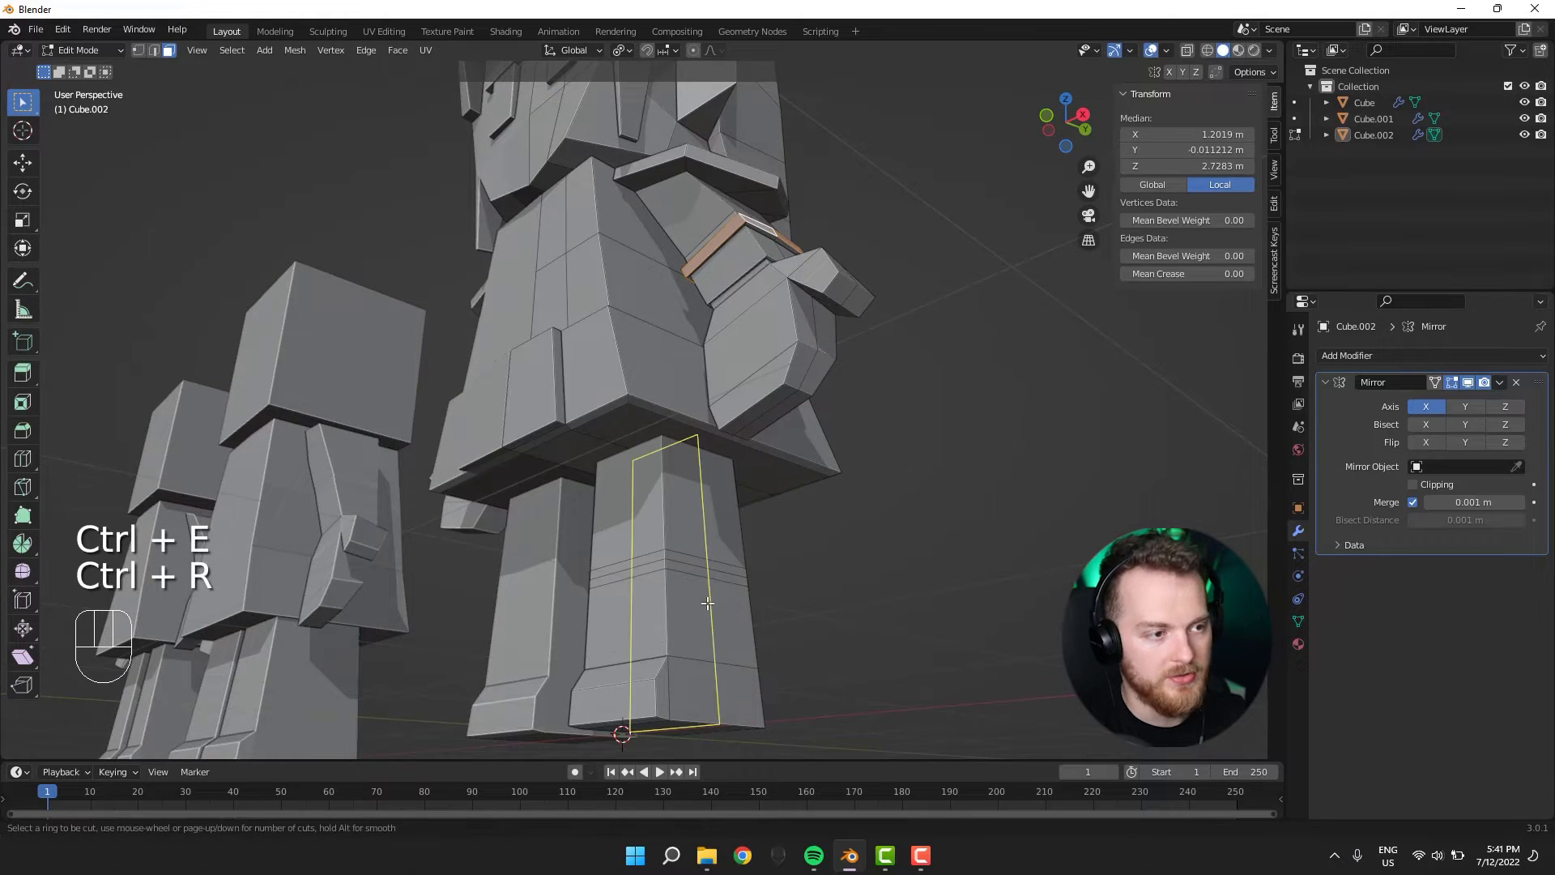
click(732, 621)
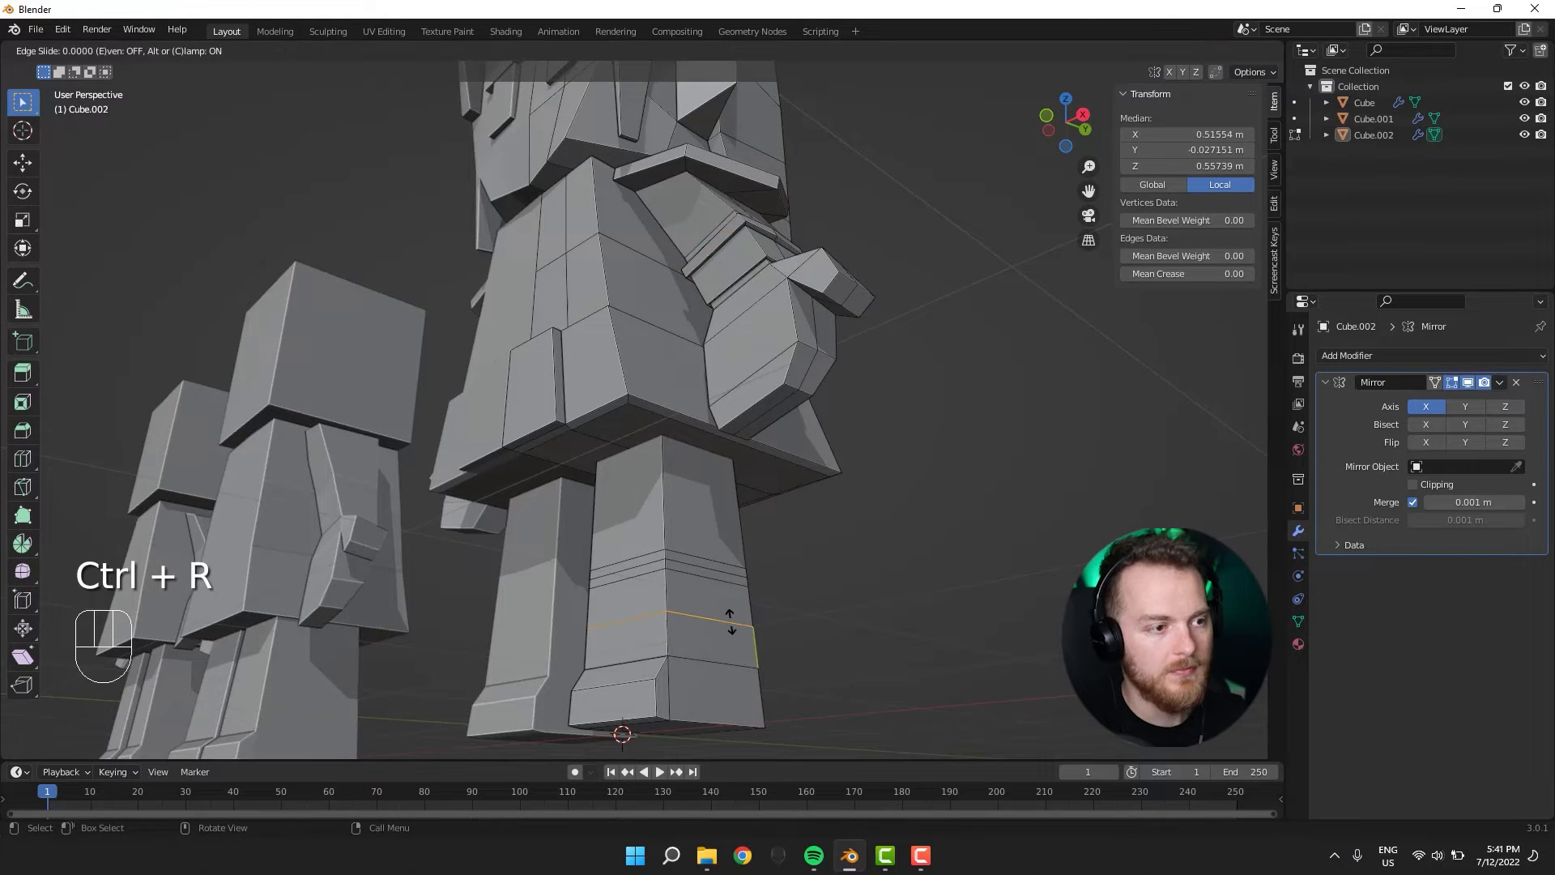
click(731, 621)
key(ctrl+r)
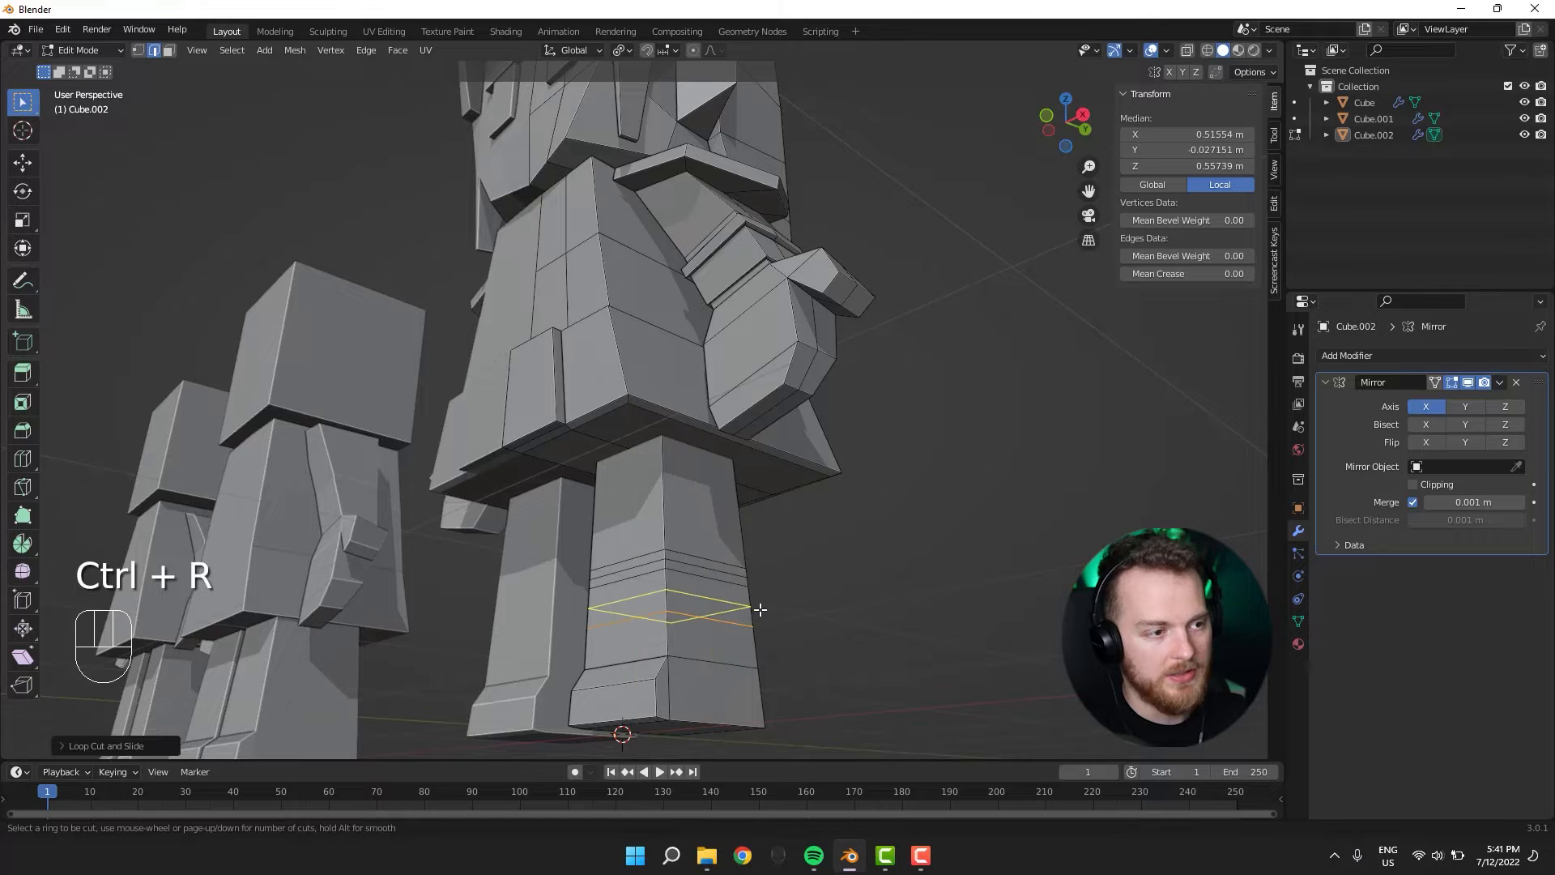
click(760, 610)
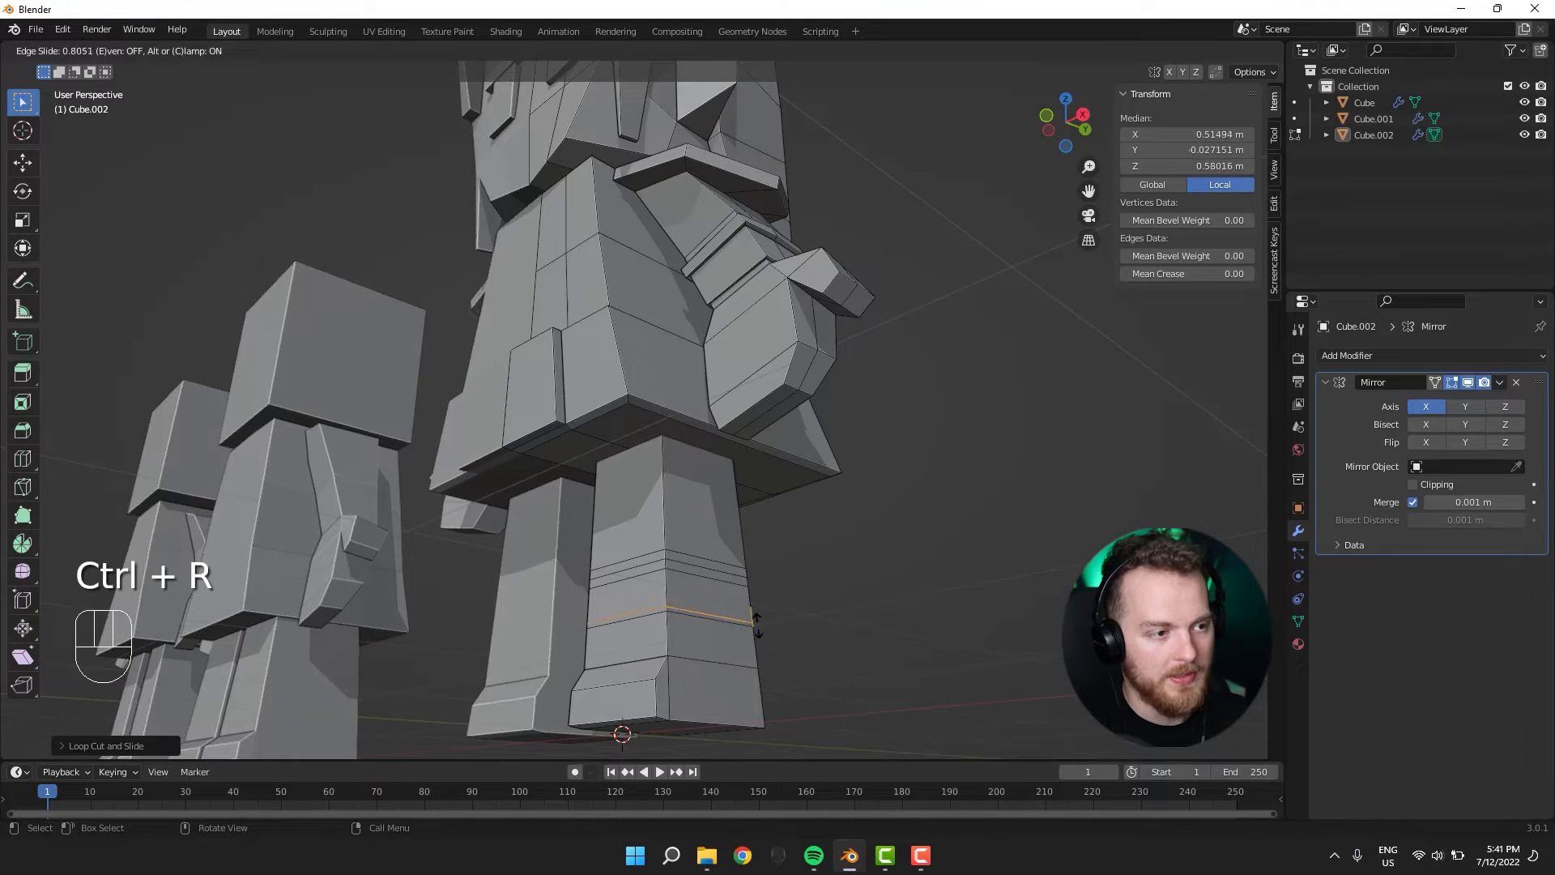
click(755, 622)
Scale the upper leg loop out to about 1.2 times its size and shift it about 0.025 m along Y.
key(s)
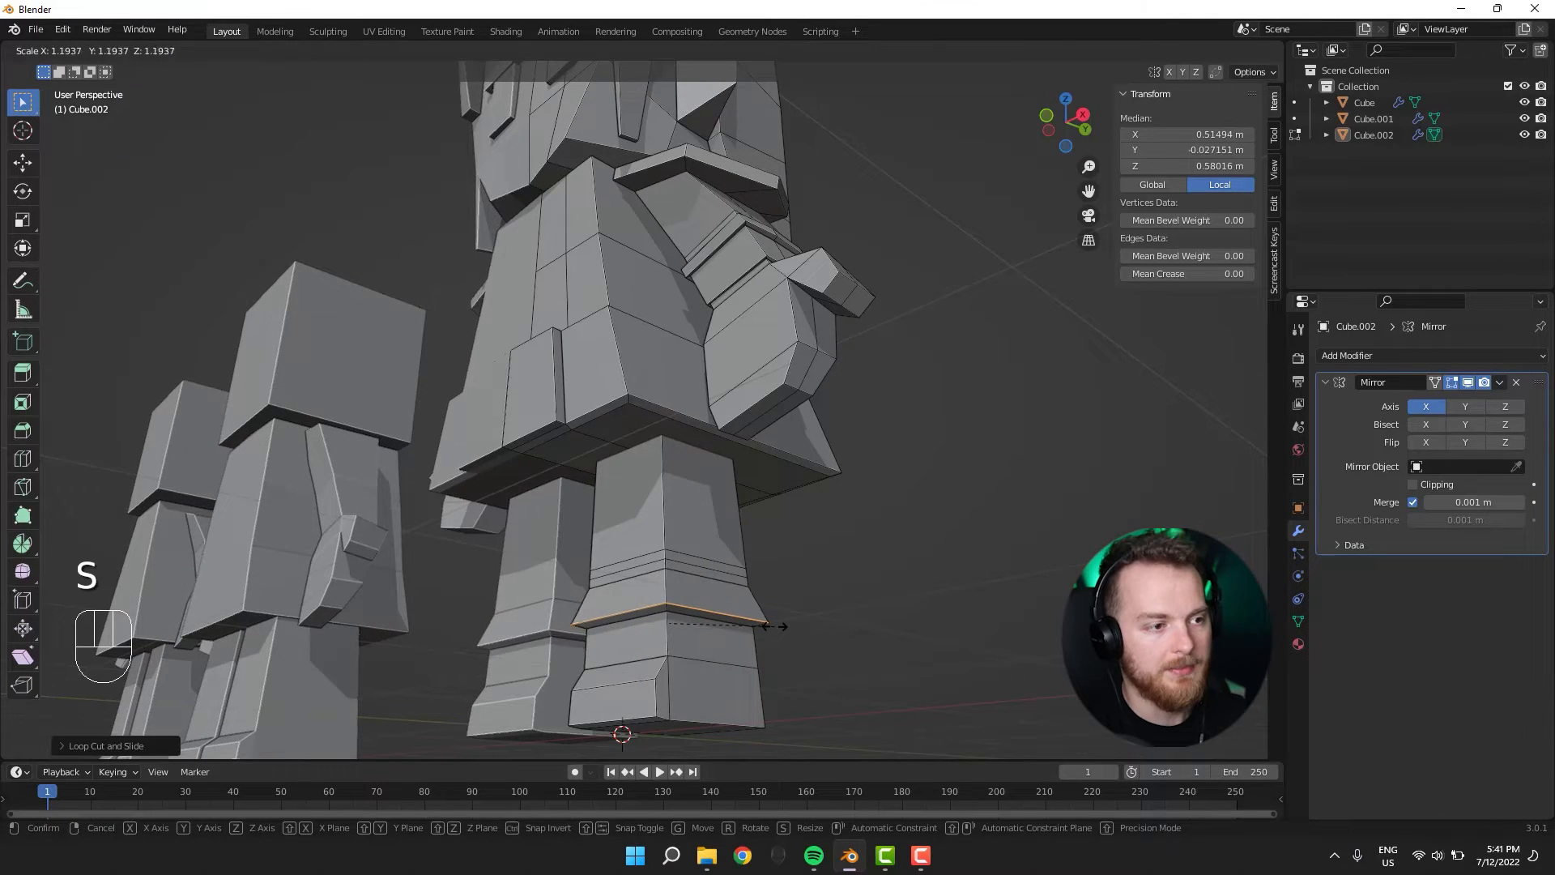
click(782, 626)
middle_drag(779, 625, 673, 640)
key(g)
middle_click(670, 652)
key(y)
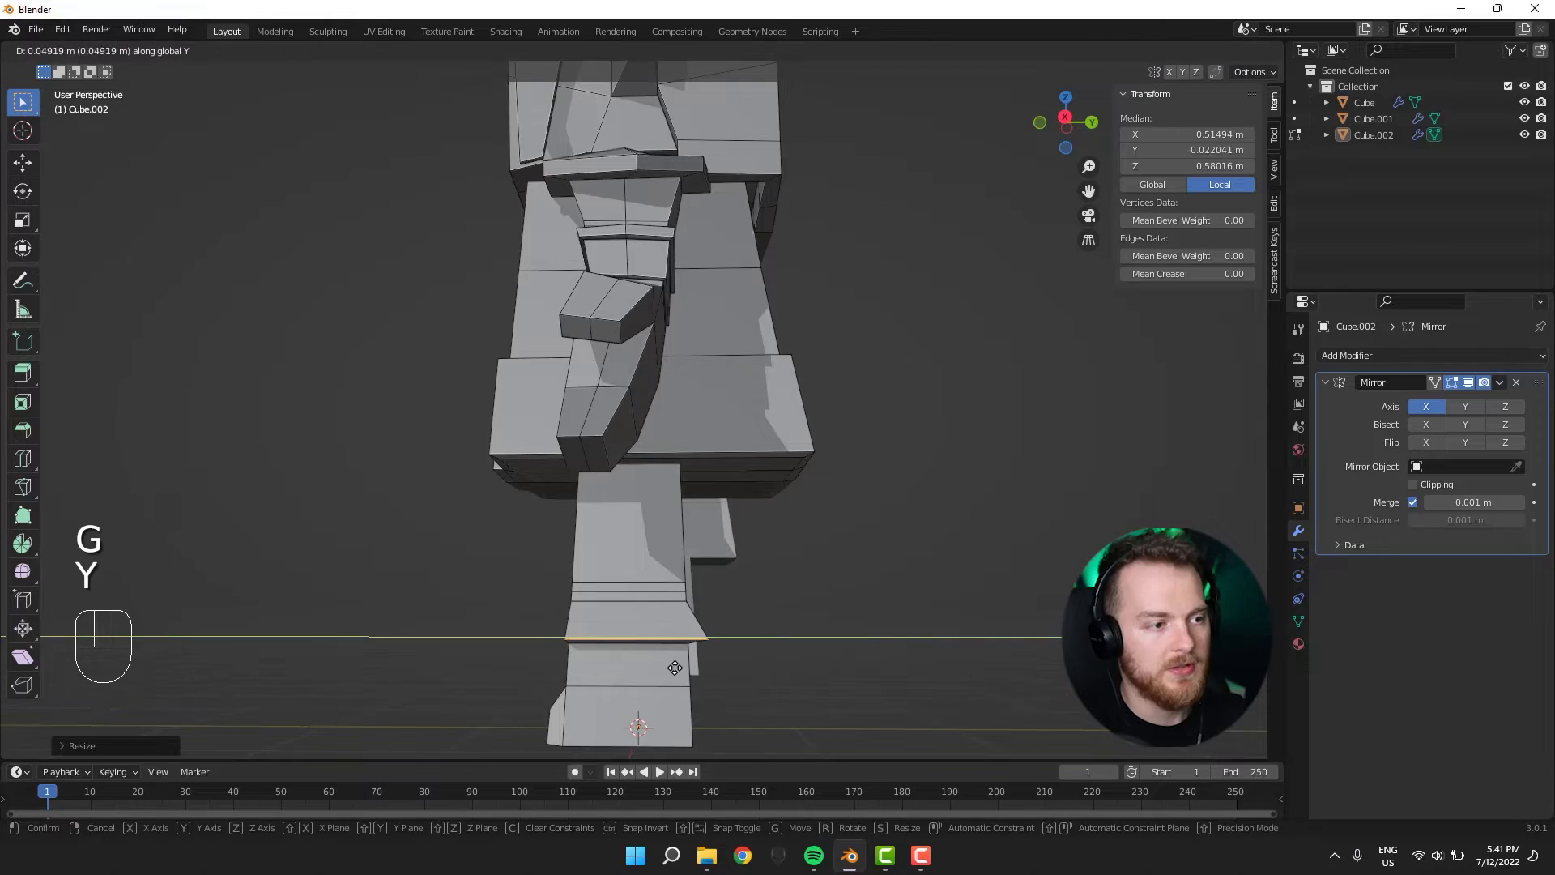
click(670, 668)
Lower the front edge of the boot cuff along Z to about 0.47 m and return to object mode.
middle_drag(371, 635, 426, 586)
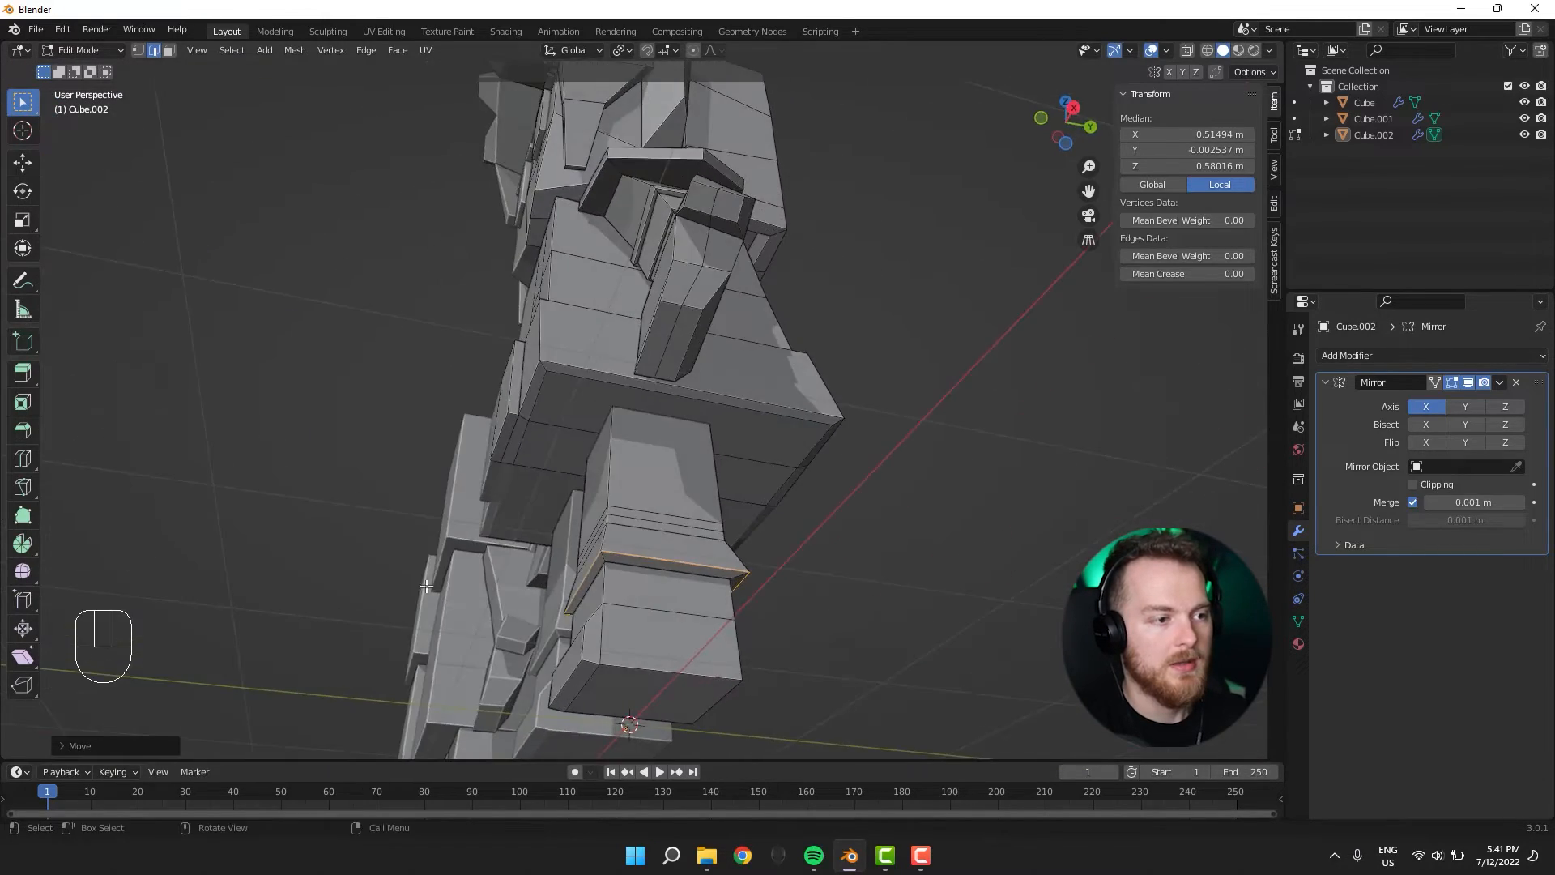
key(z)
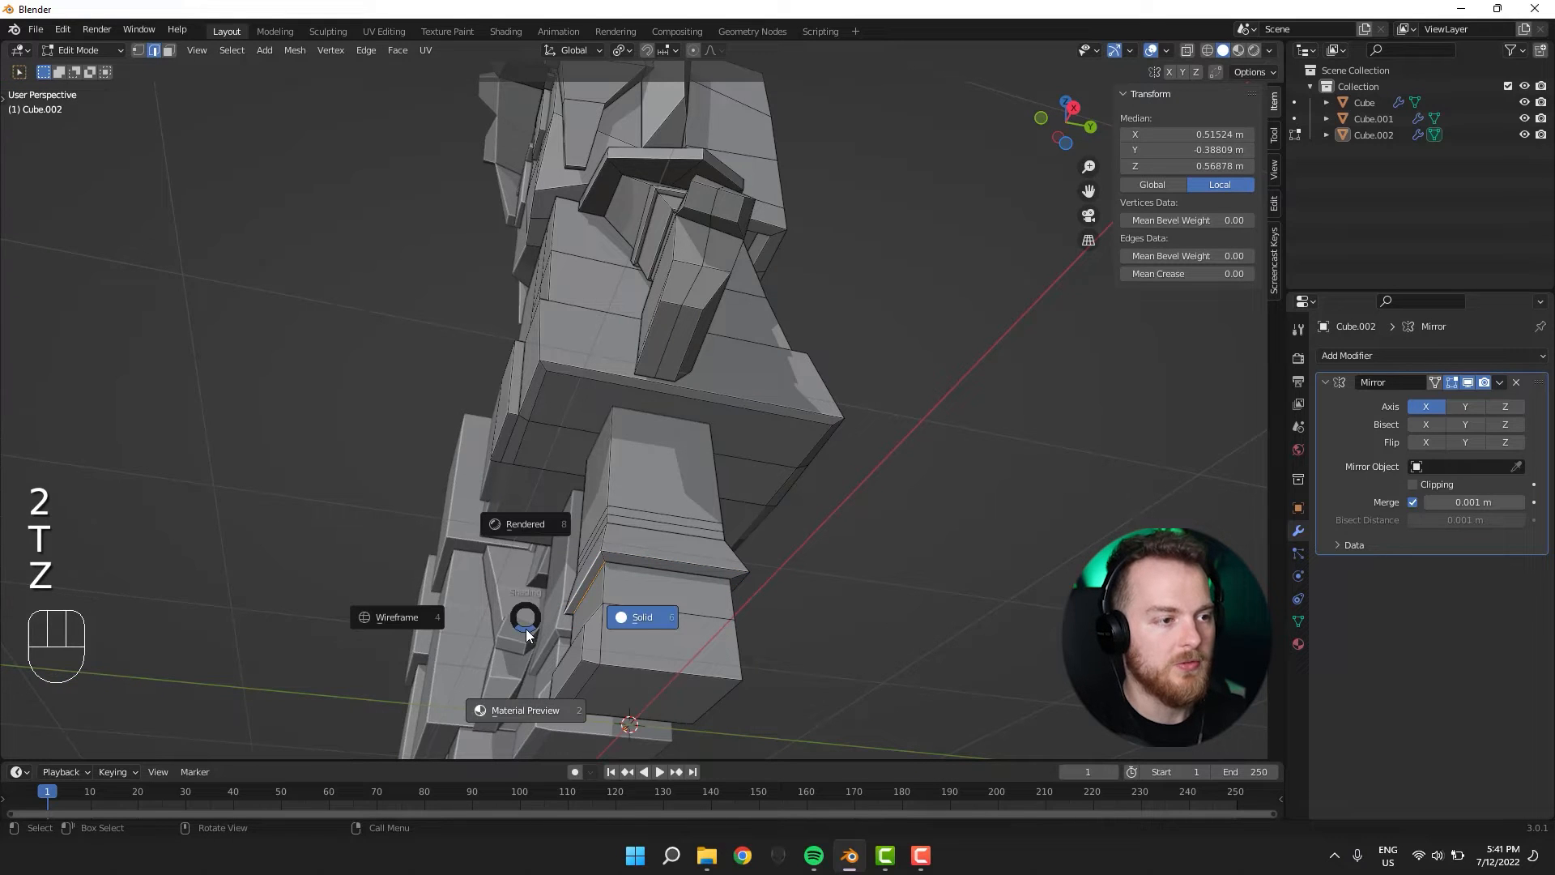
click(531, 628)
key(g)
key(z)
click(535, 635)
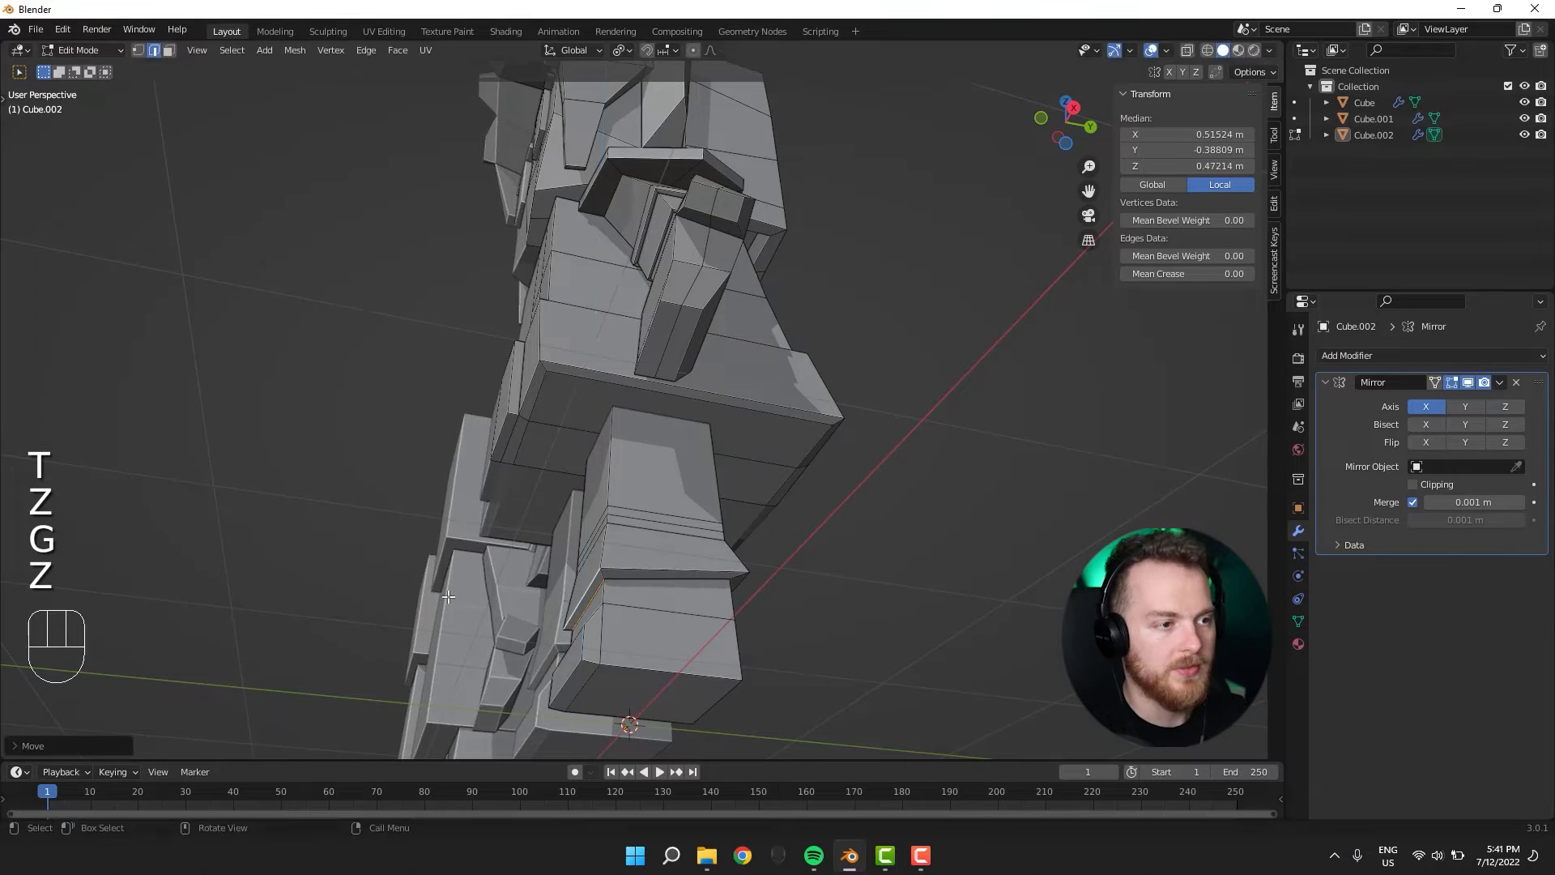
middle_drag(534, 635, 596, 382)
key(Tab)
key(Tab)
key(Tab)
middle_drag(522, 341, 468, 382)
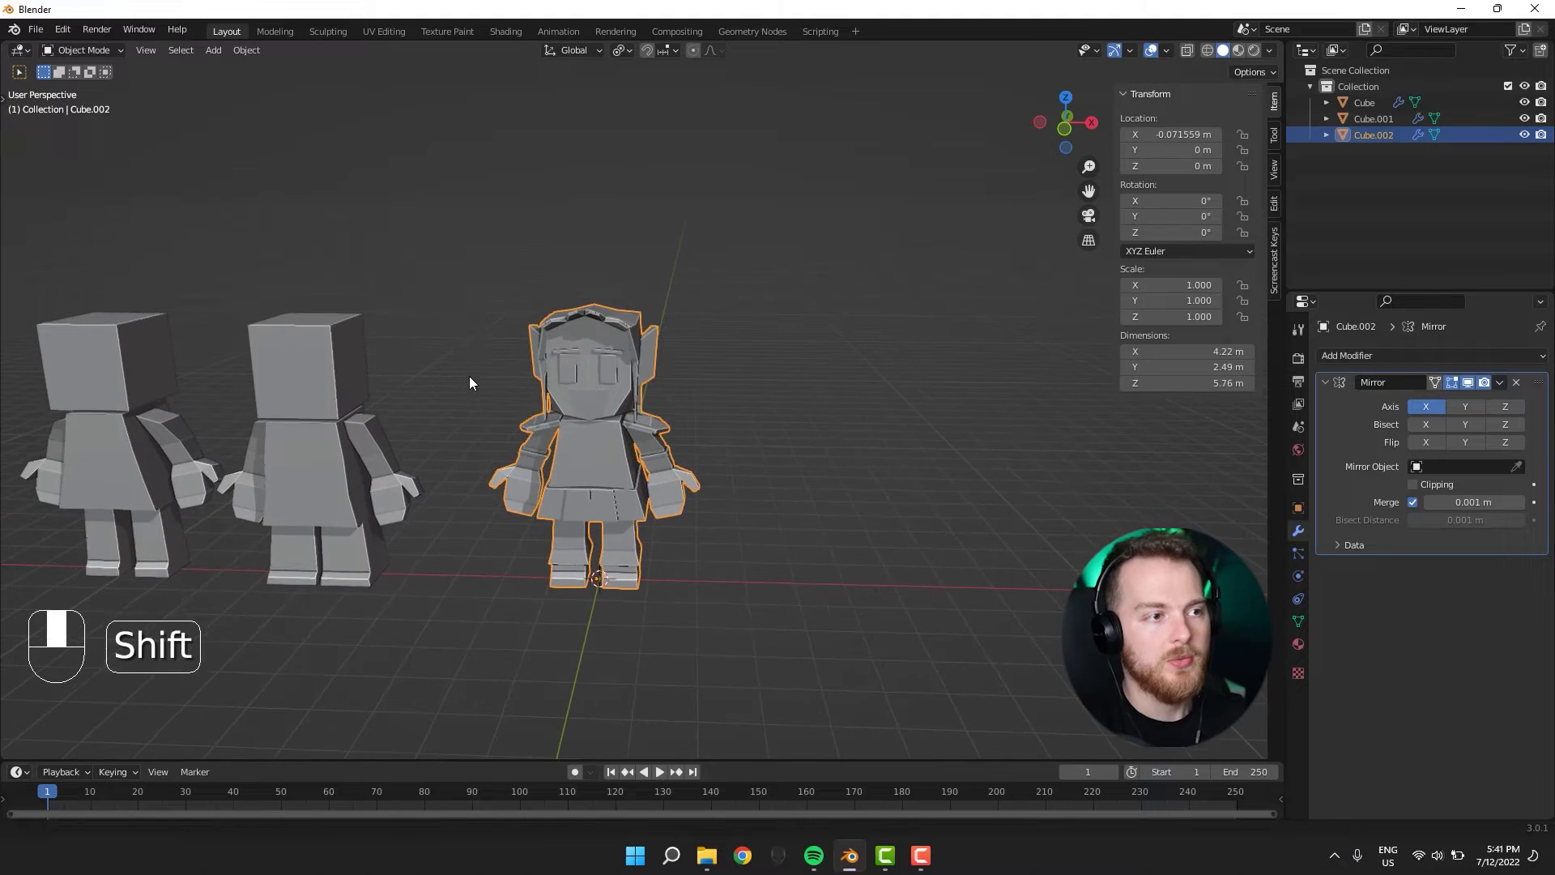
Switch the viewport to material preview and give the pointed-eared character a new material named Skin.
click(1243, 50)
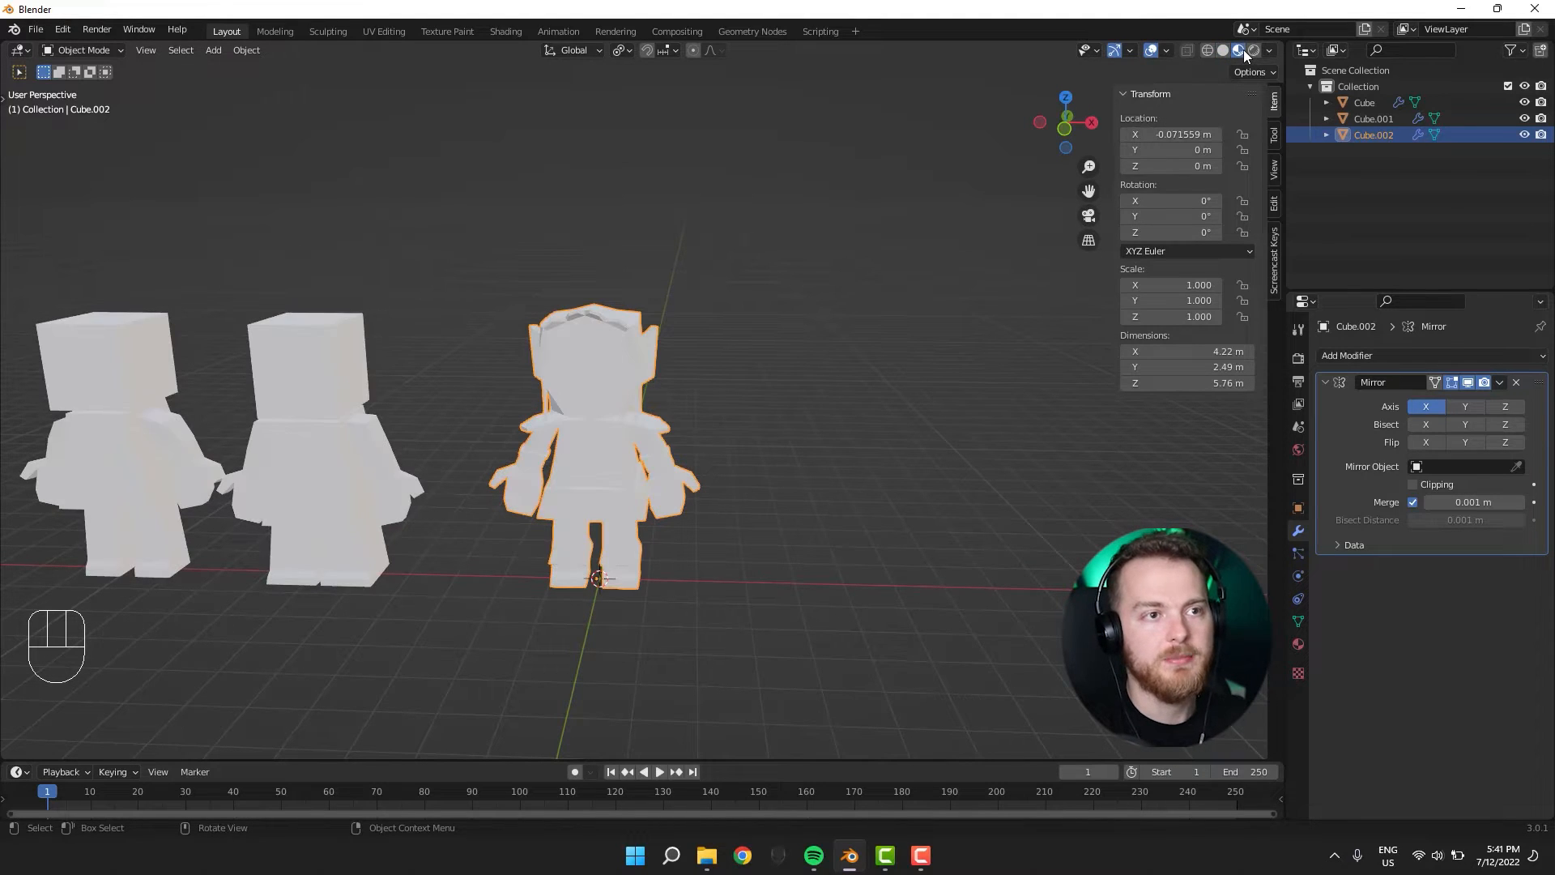
mouse_move(547, 403)
middle_down()
mouse_move(667, 400)
mouse_move(507, 388)
mouse_move(559, 405)
middle_up()
click(1296, 650)
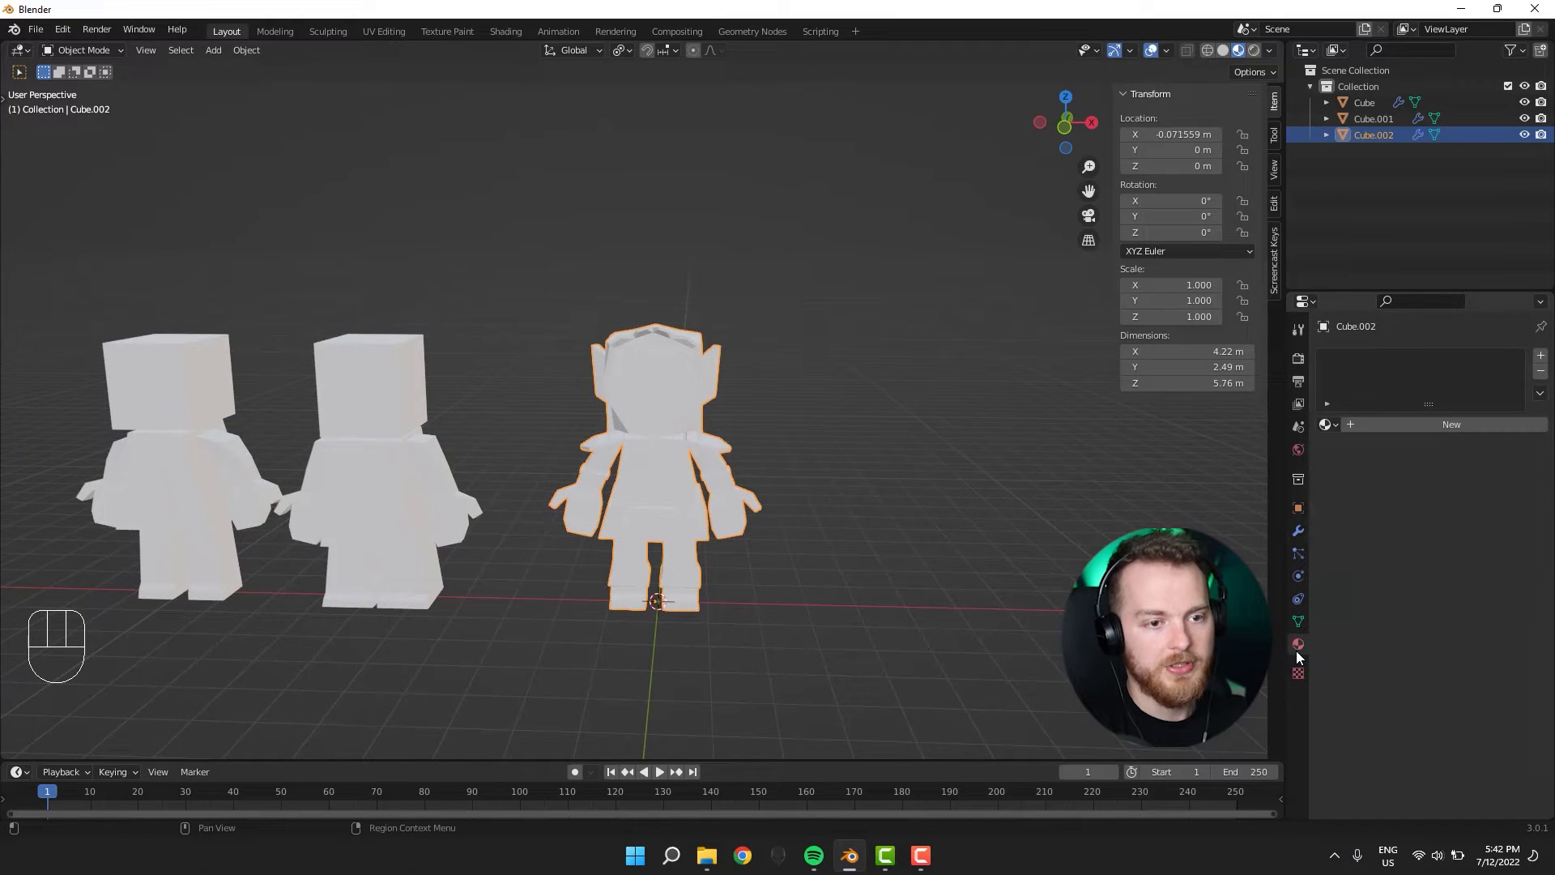
click(1352, 425)
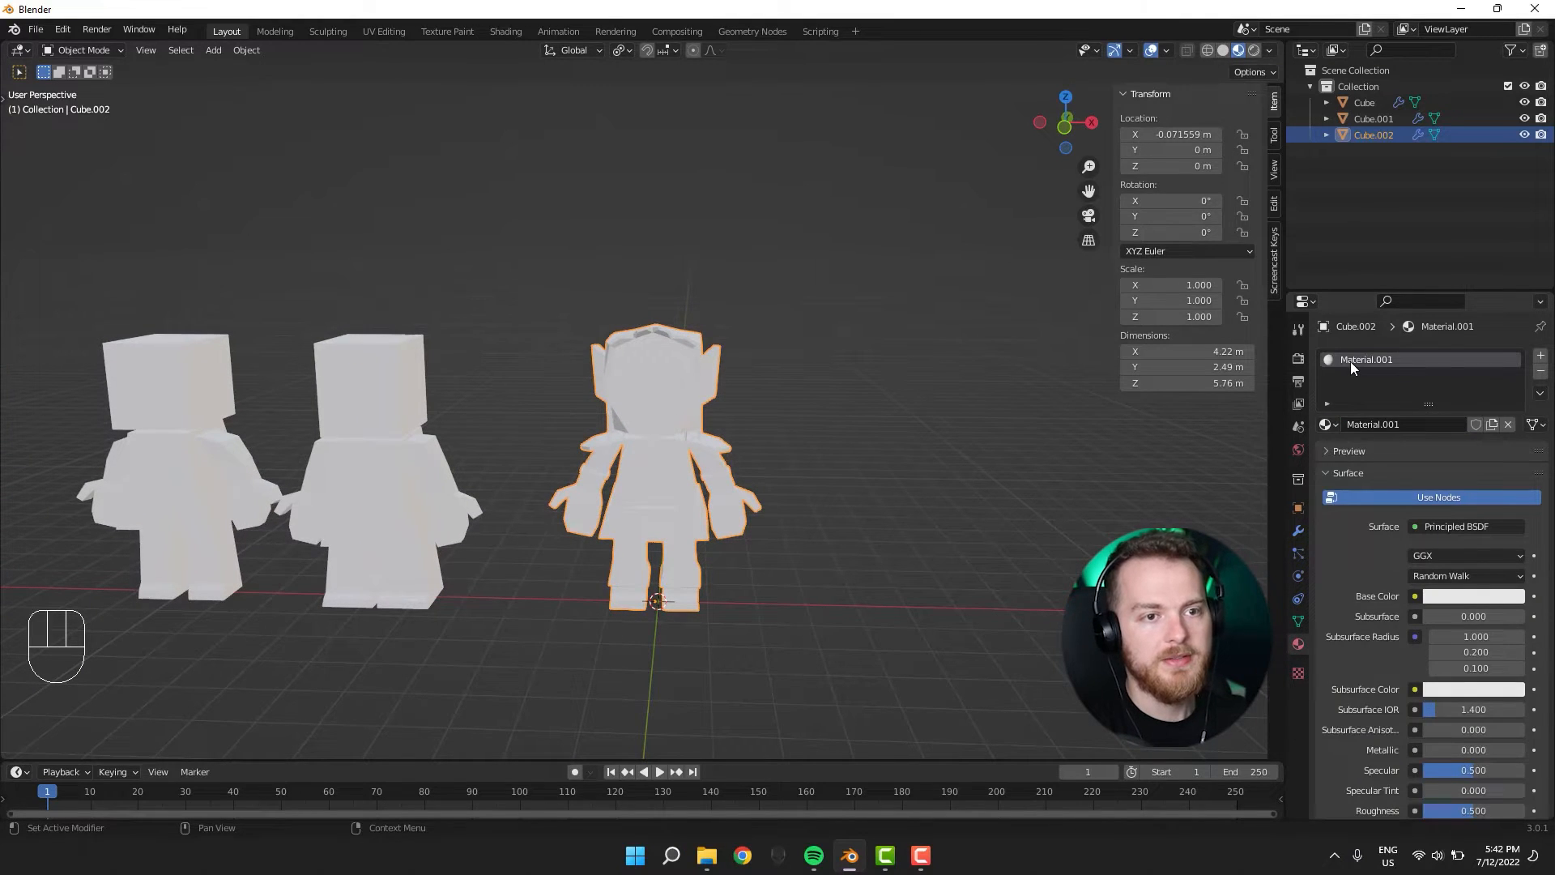
double_click(1349, 361)
text(sKIN)
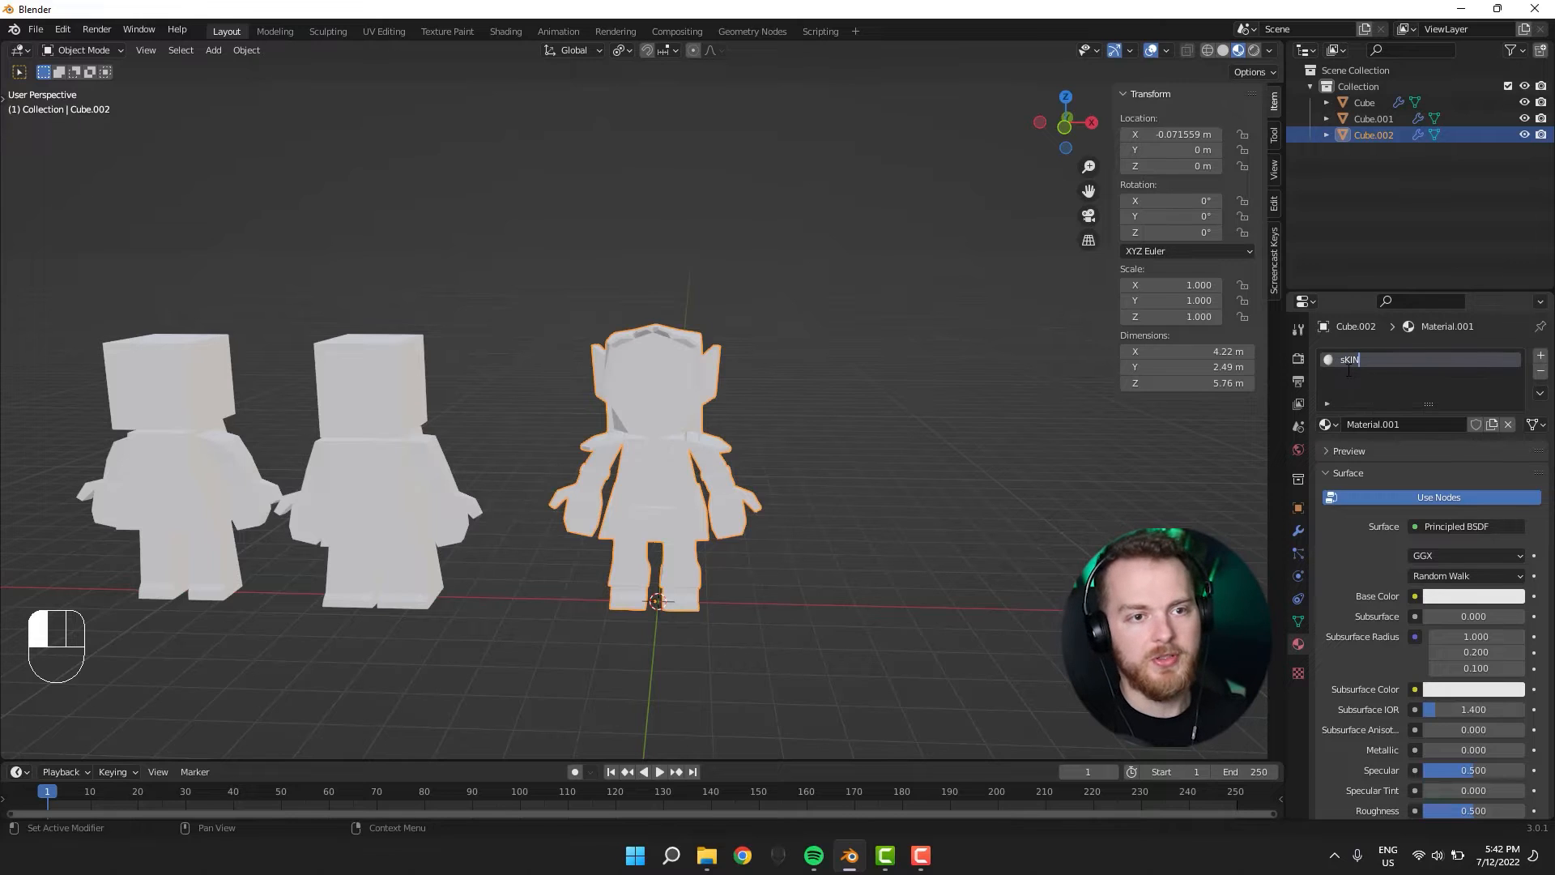
text(Skin)
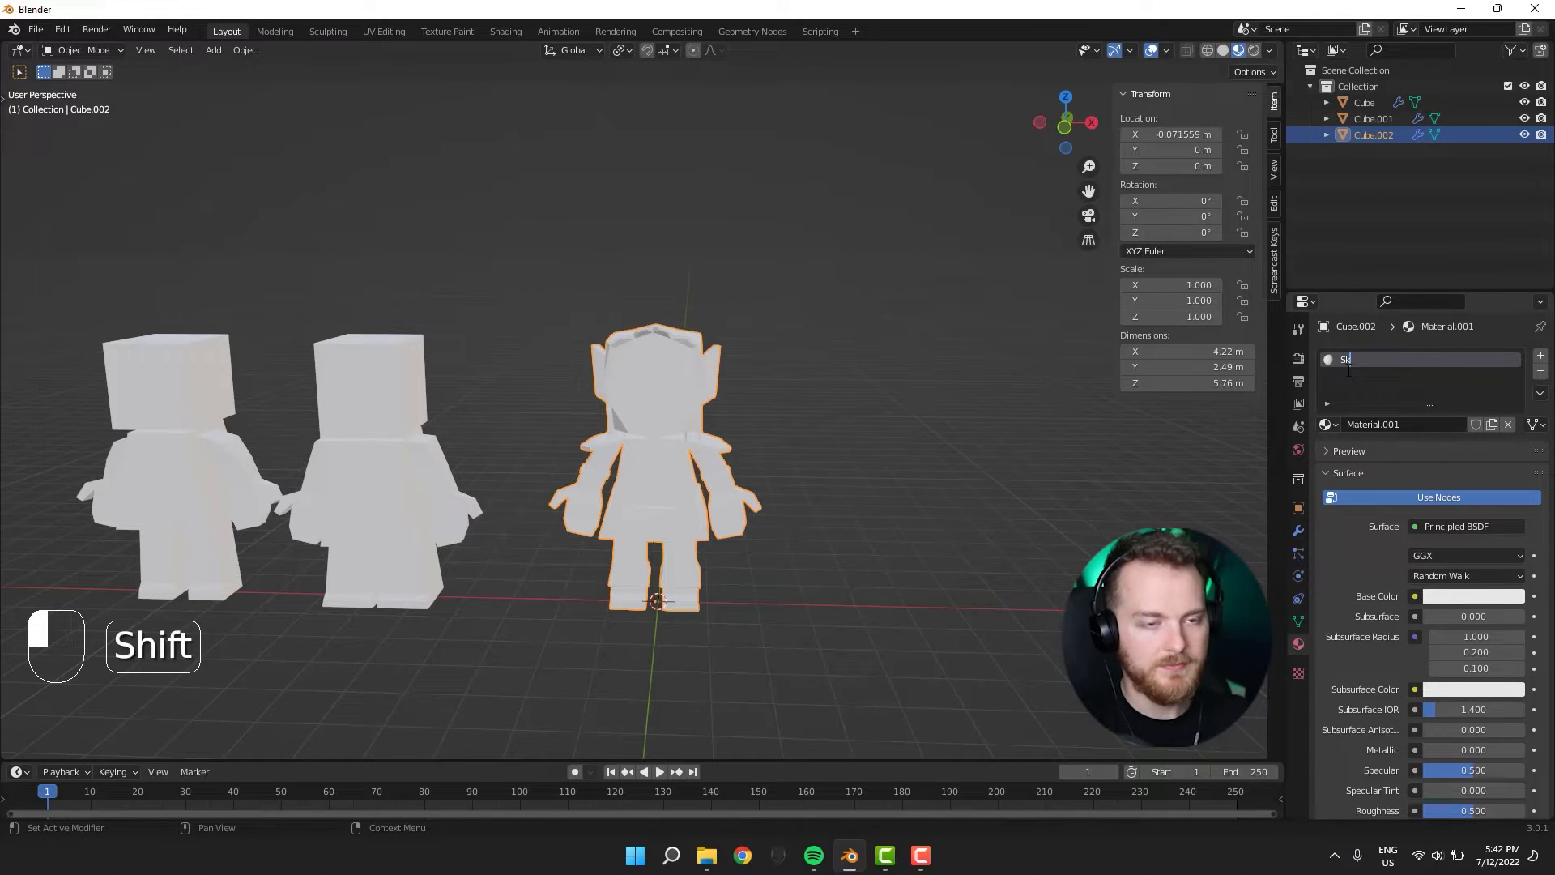
key(Return)
Give the Skin material a pale blue base color, with specular at 0 and roughness at 1.
click(1471, 593)
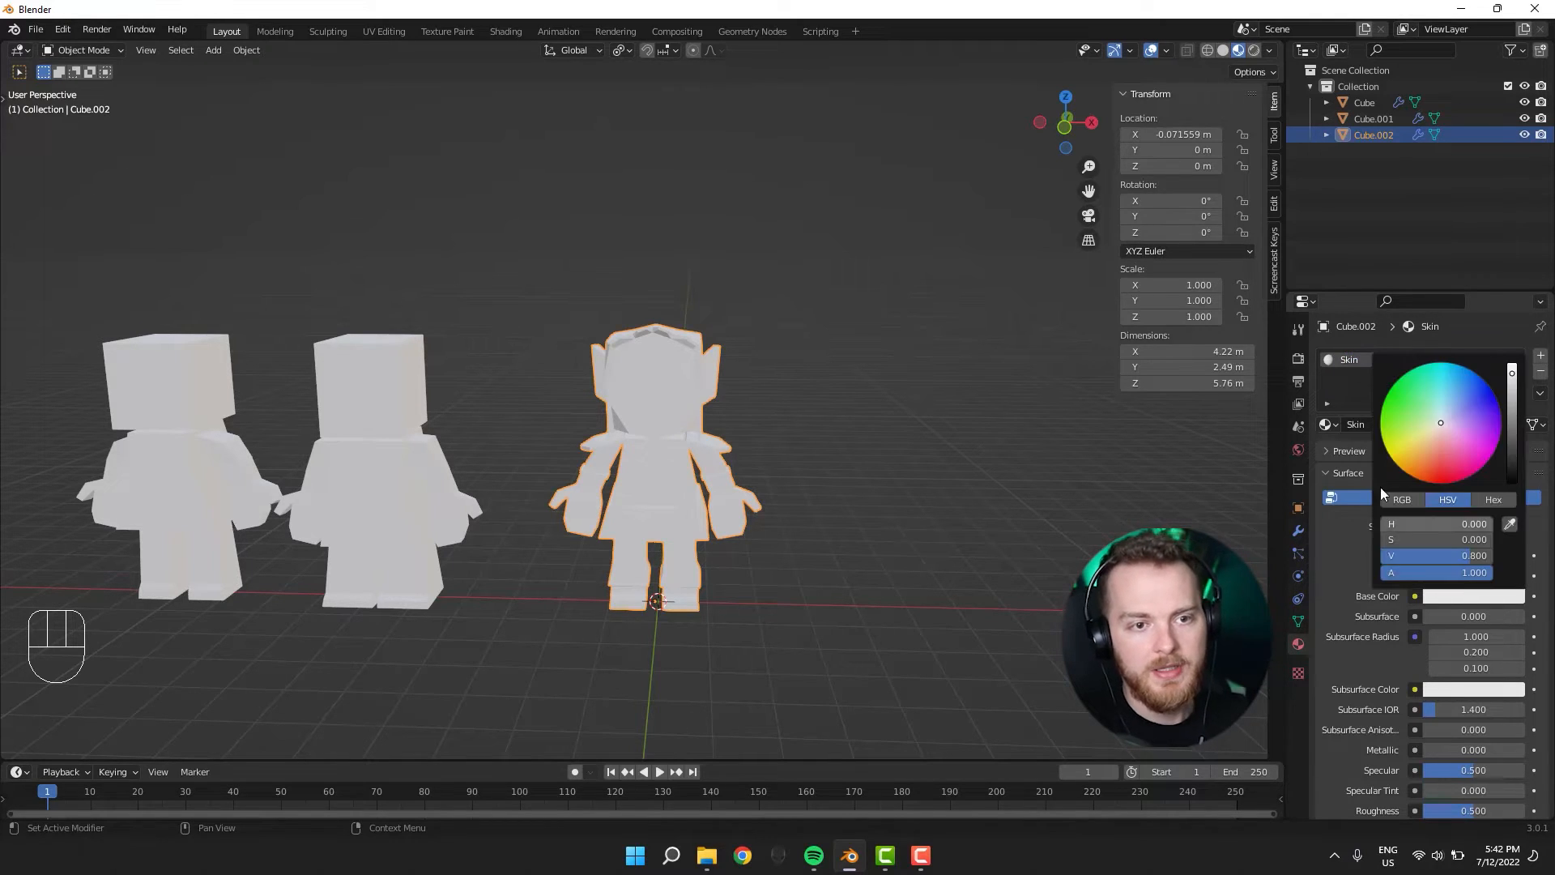
drag(1450, 405, 1447, 416)
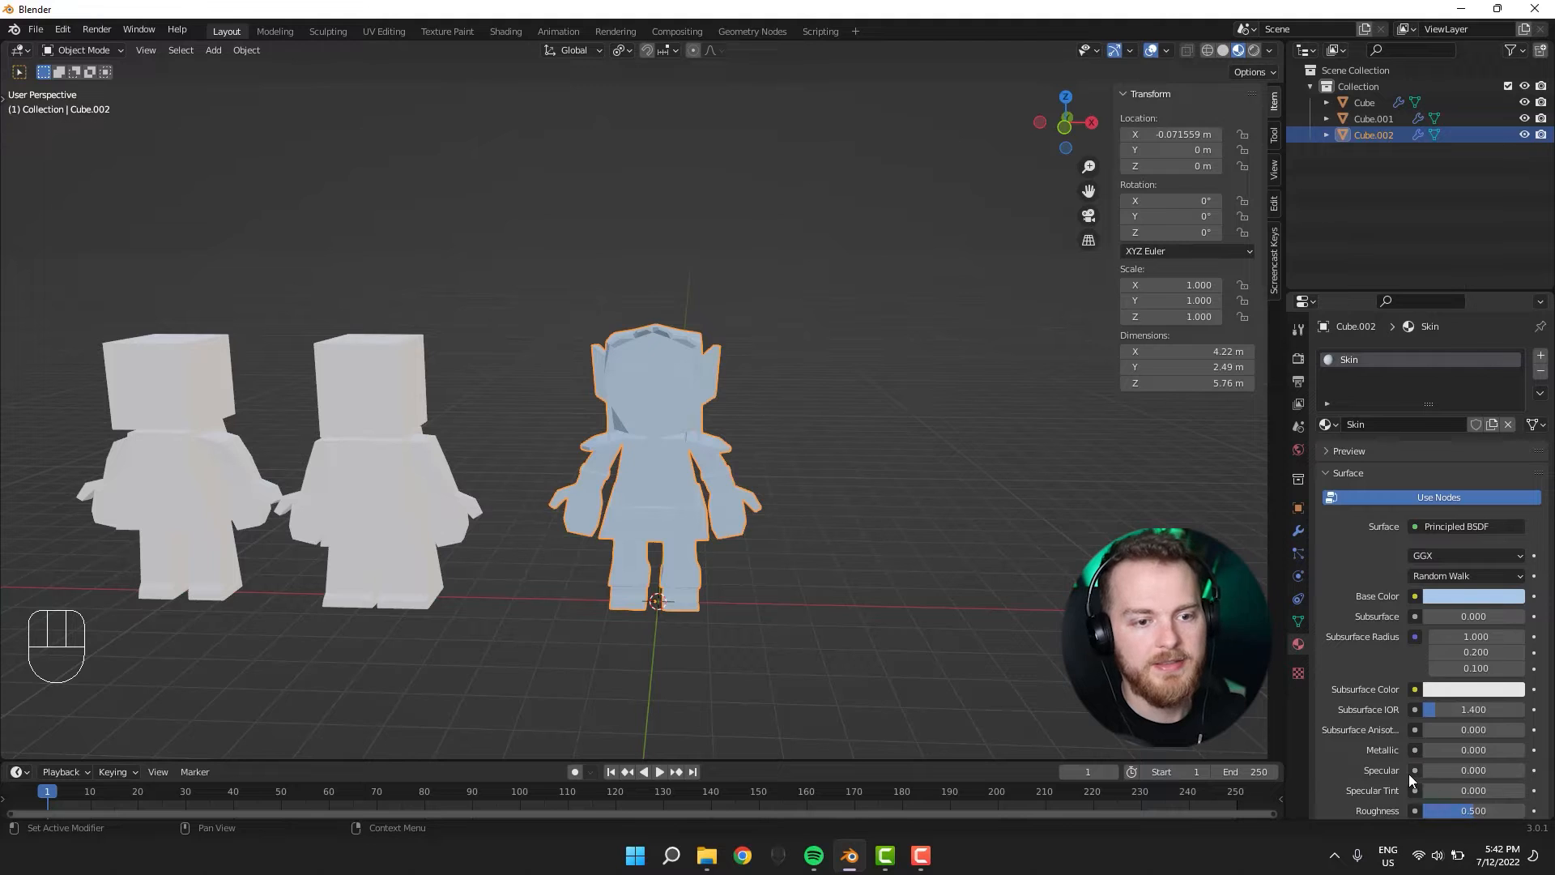
scroll(1408, 775, down, 2)
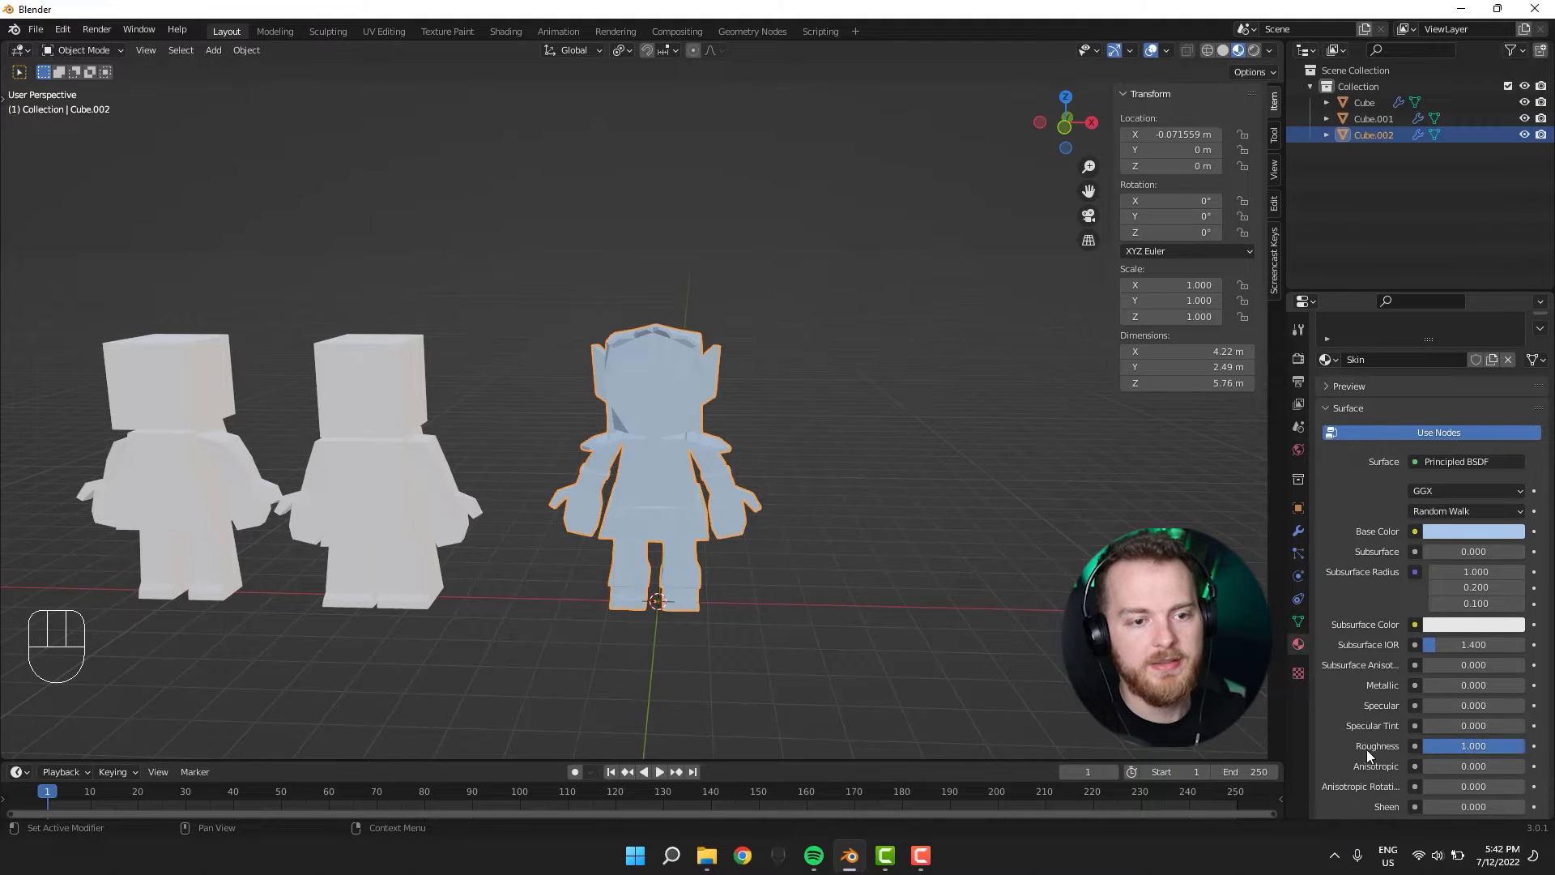
Select the linked eye panel in edit mode and add a second material slot holding a copy of Skin.
mouse_move(906, 484)
middle_down()
mouse_move(800, 484)
mouse_move(891, 481)
middle_up()
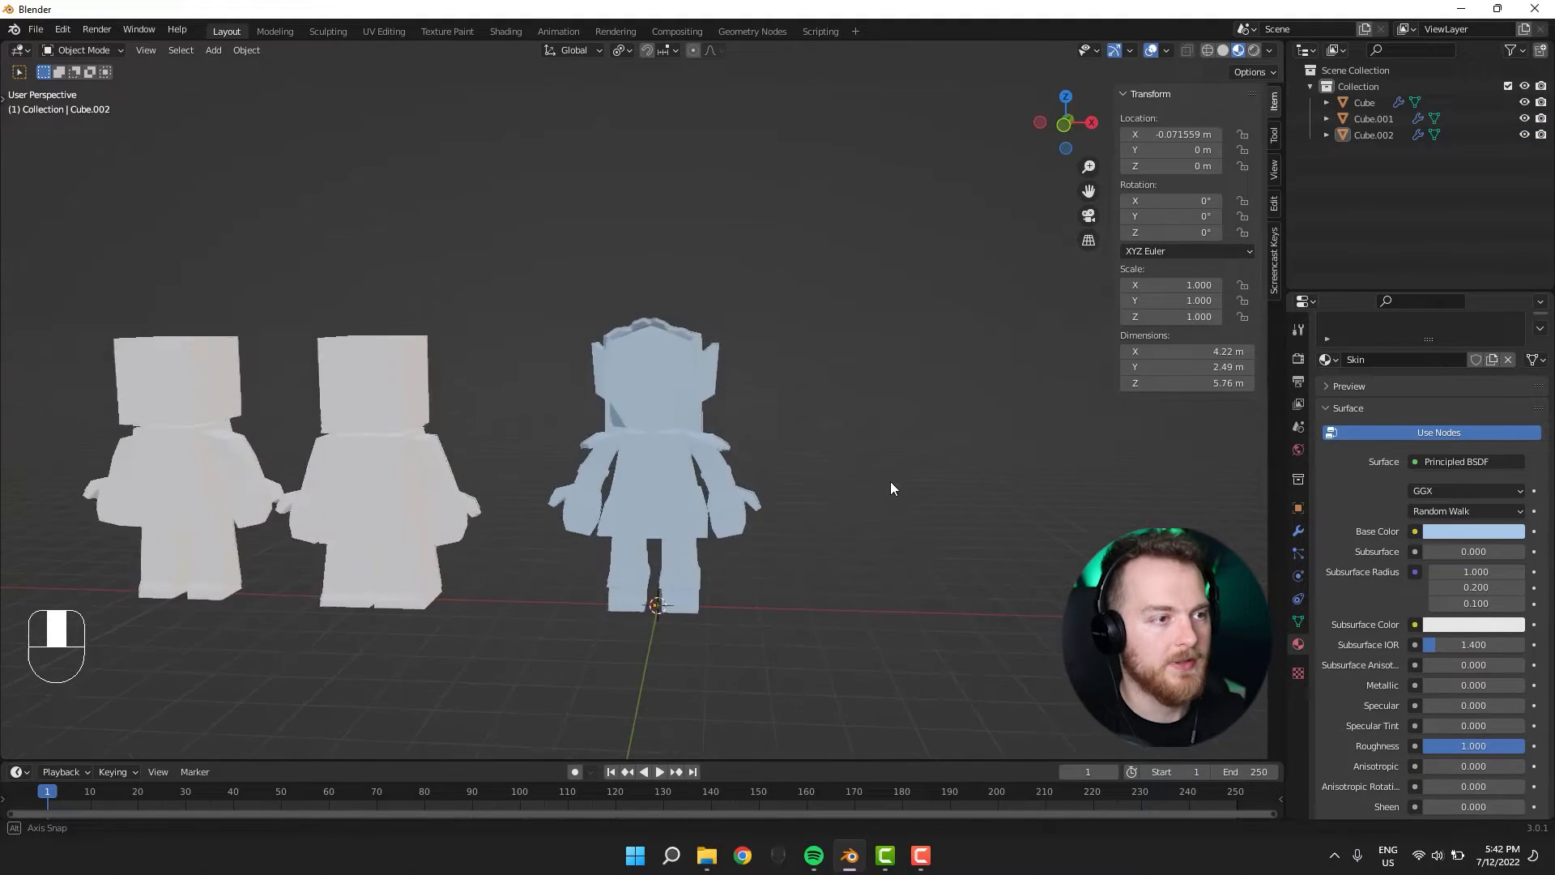
key(Tab)
scroll(891, 481, up, 3)
middle_drag(692, 446, 662, 394)
scroll(652, 481, up, 2)
key(l)
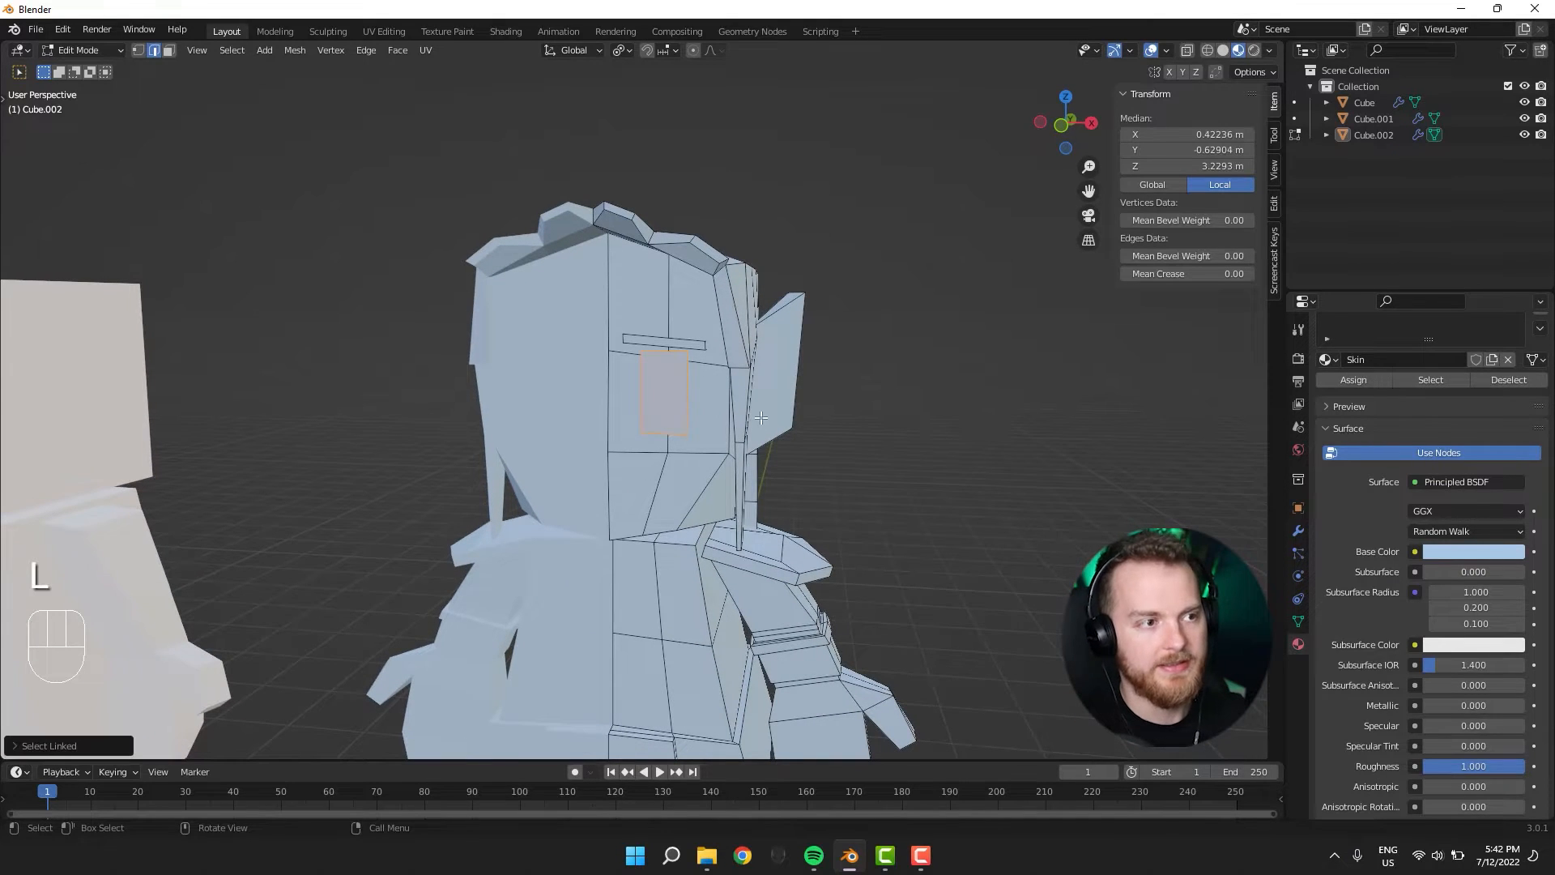
scroll(1373, 362, up, 2)
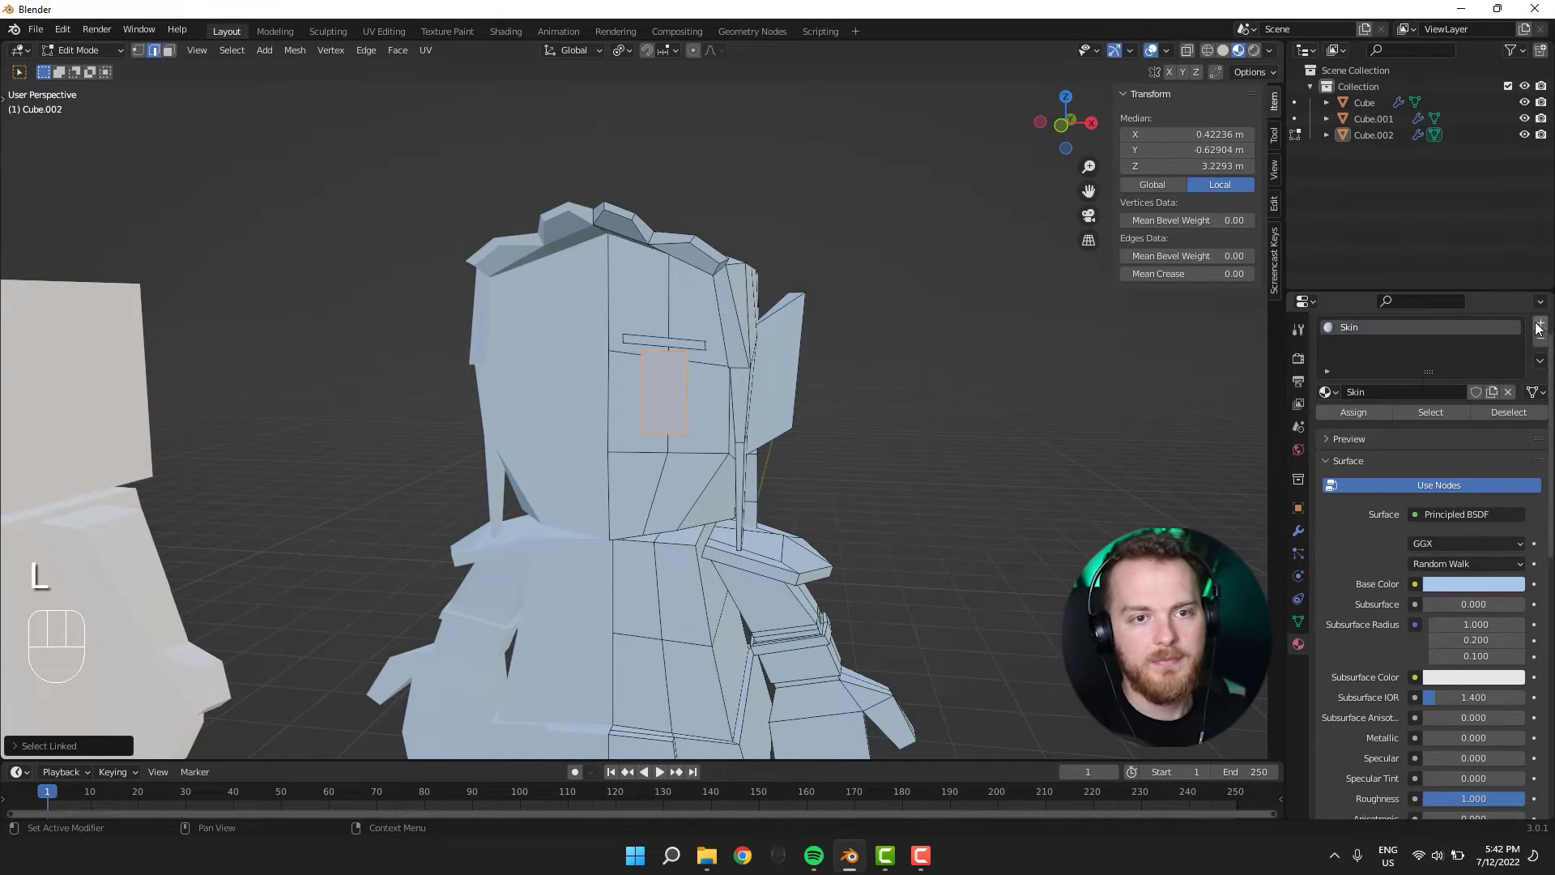
click(1539, 327)
click(1327, 457)
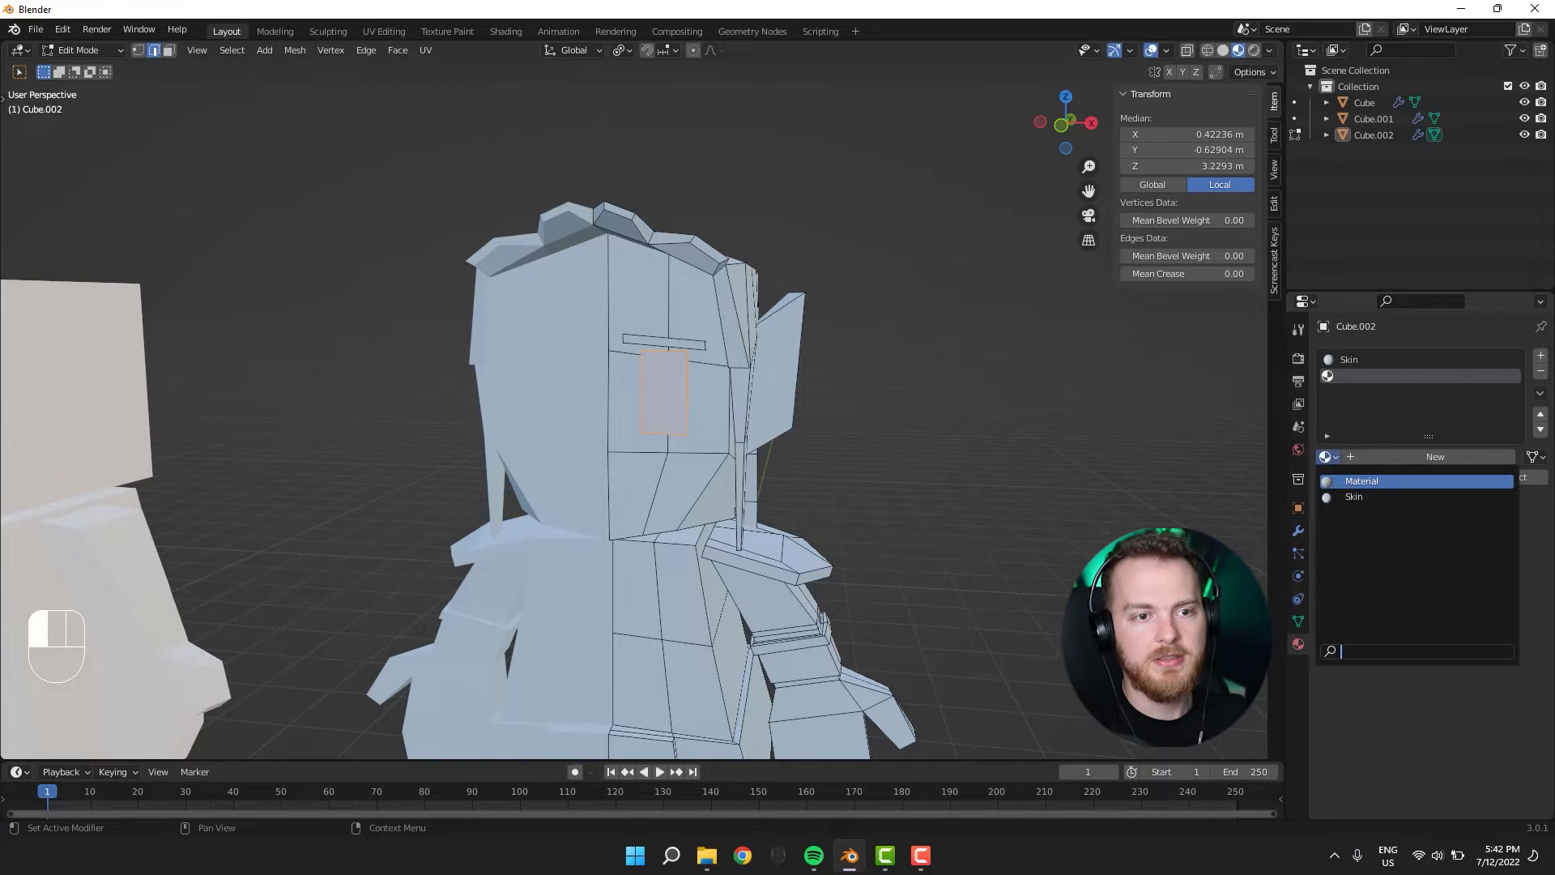
click(1369, 491)
Rename the copied material DeepBlack, darken its base color to near black and assign it to the eye.
scroll(1362, 678, down, 3)
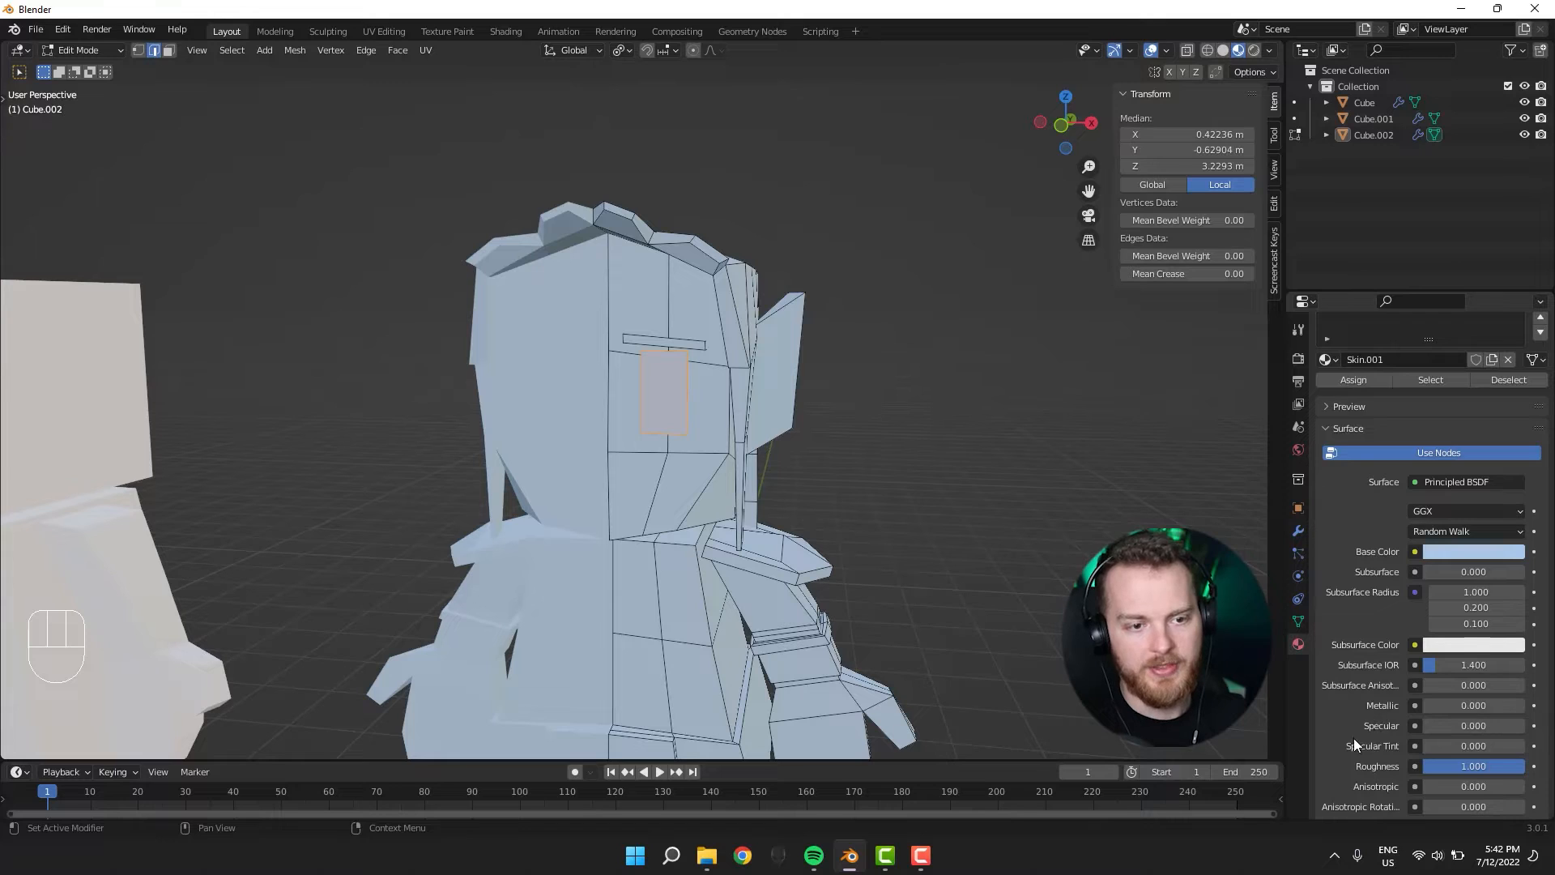
scroll(1353, 729, up, 3)
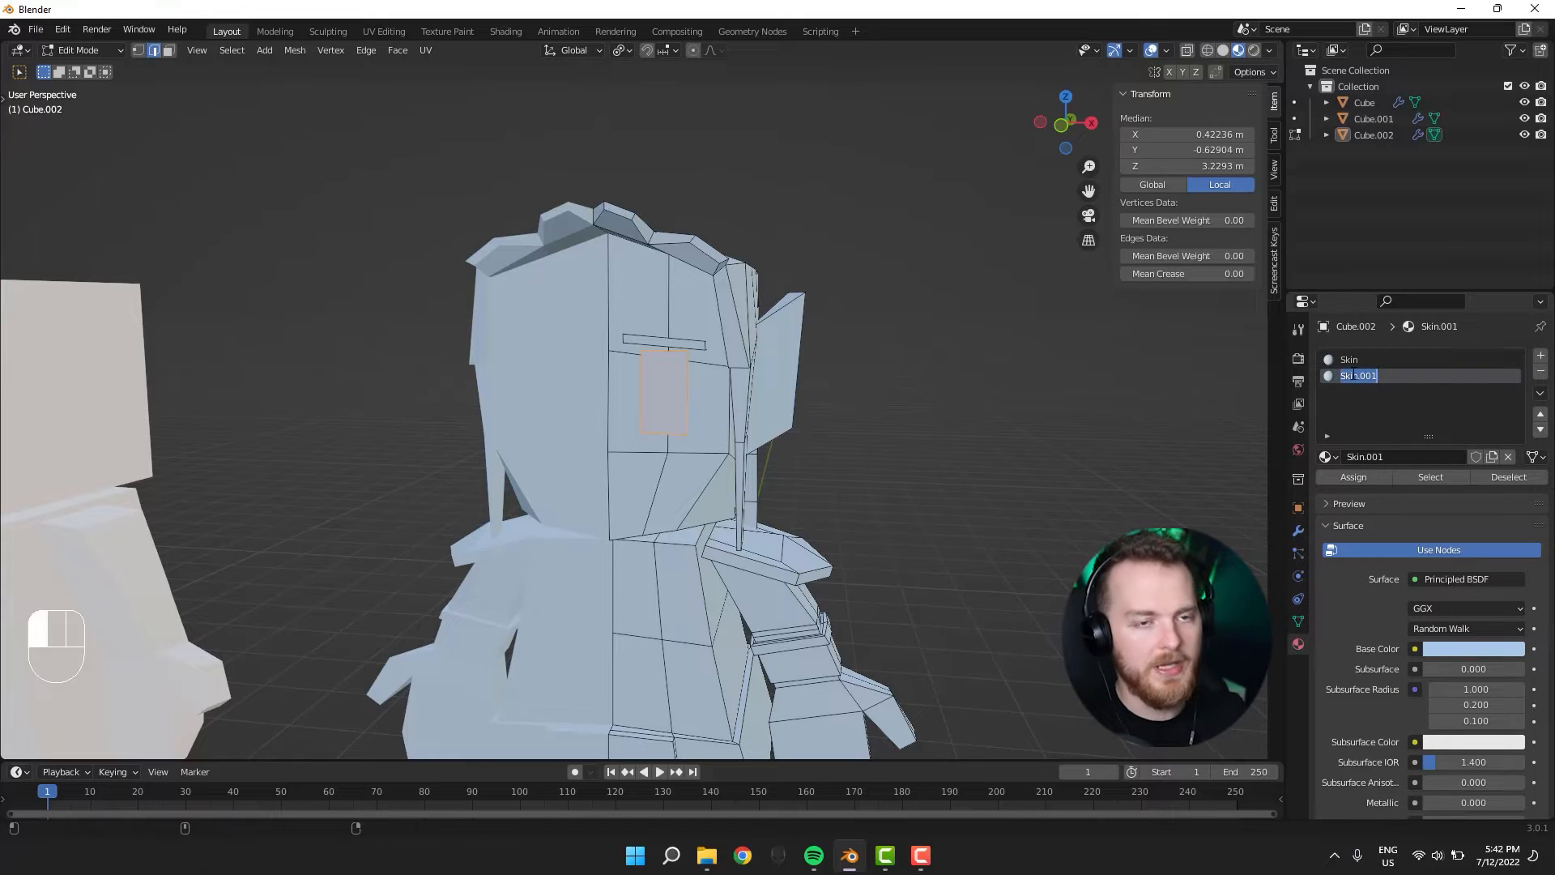
click(1453, 648)
drag(1512, 433, 1512, 516)
click(1341, 475)
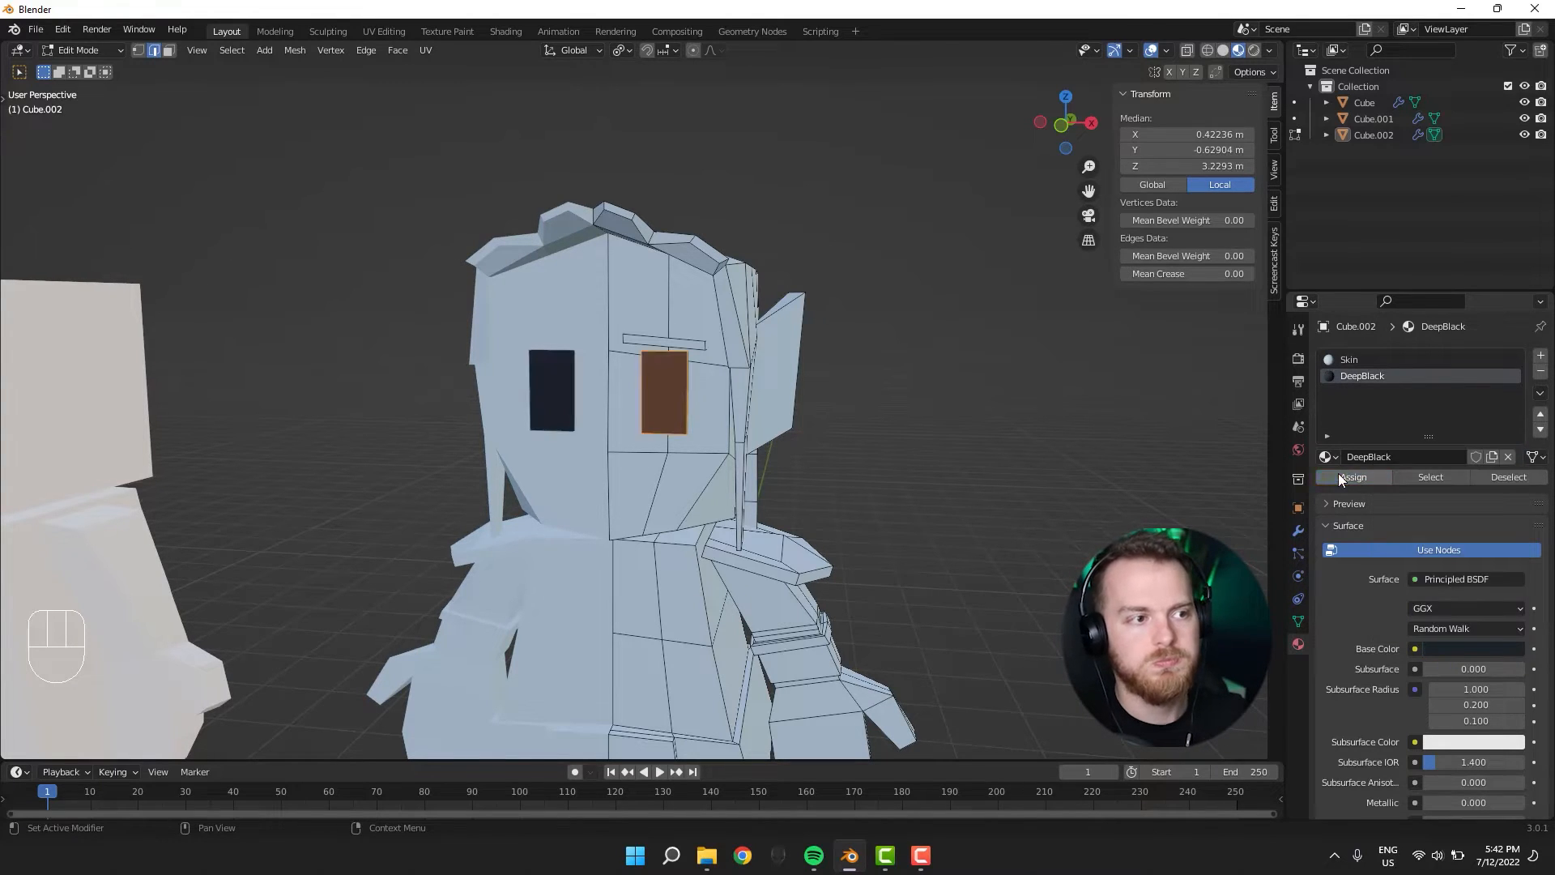
Select the linked eyebrow together with the face loop of the hair strand beside the face.
click(976, 489)
middle_drag(977, 489, 932, 502)
key(Tab)
middle_drag(834, 506, 775, 535)
key(Tab)
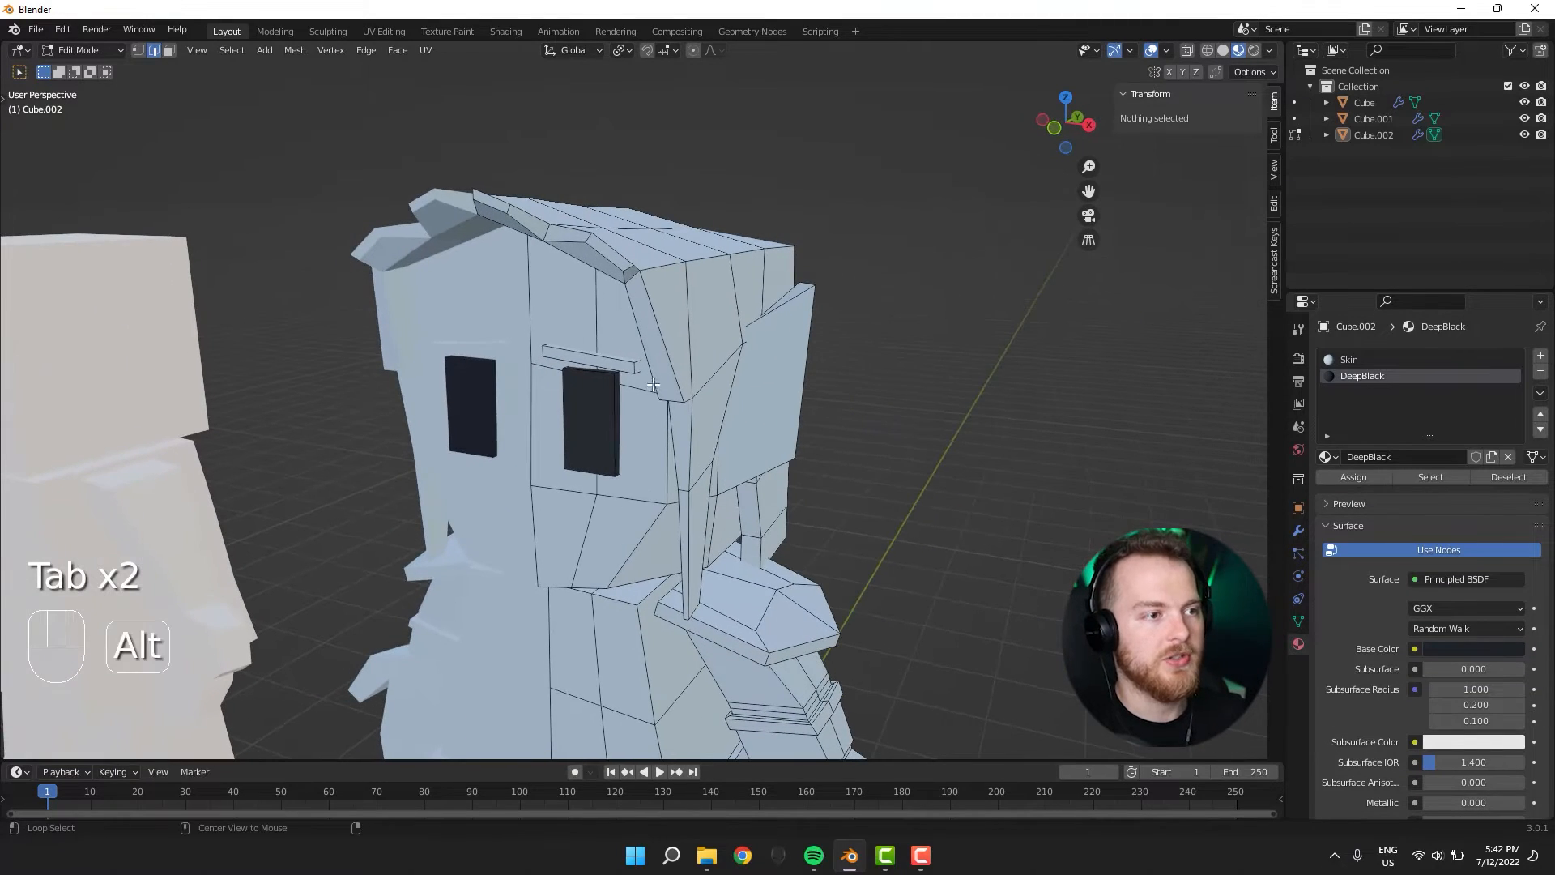
key(l)
middle_drag(632, 366, 568, 276)
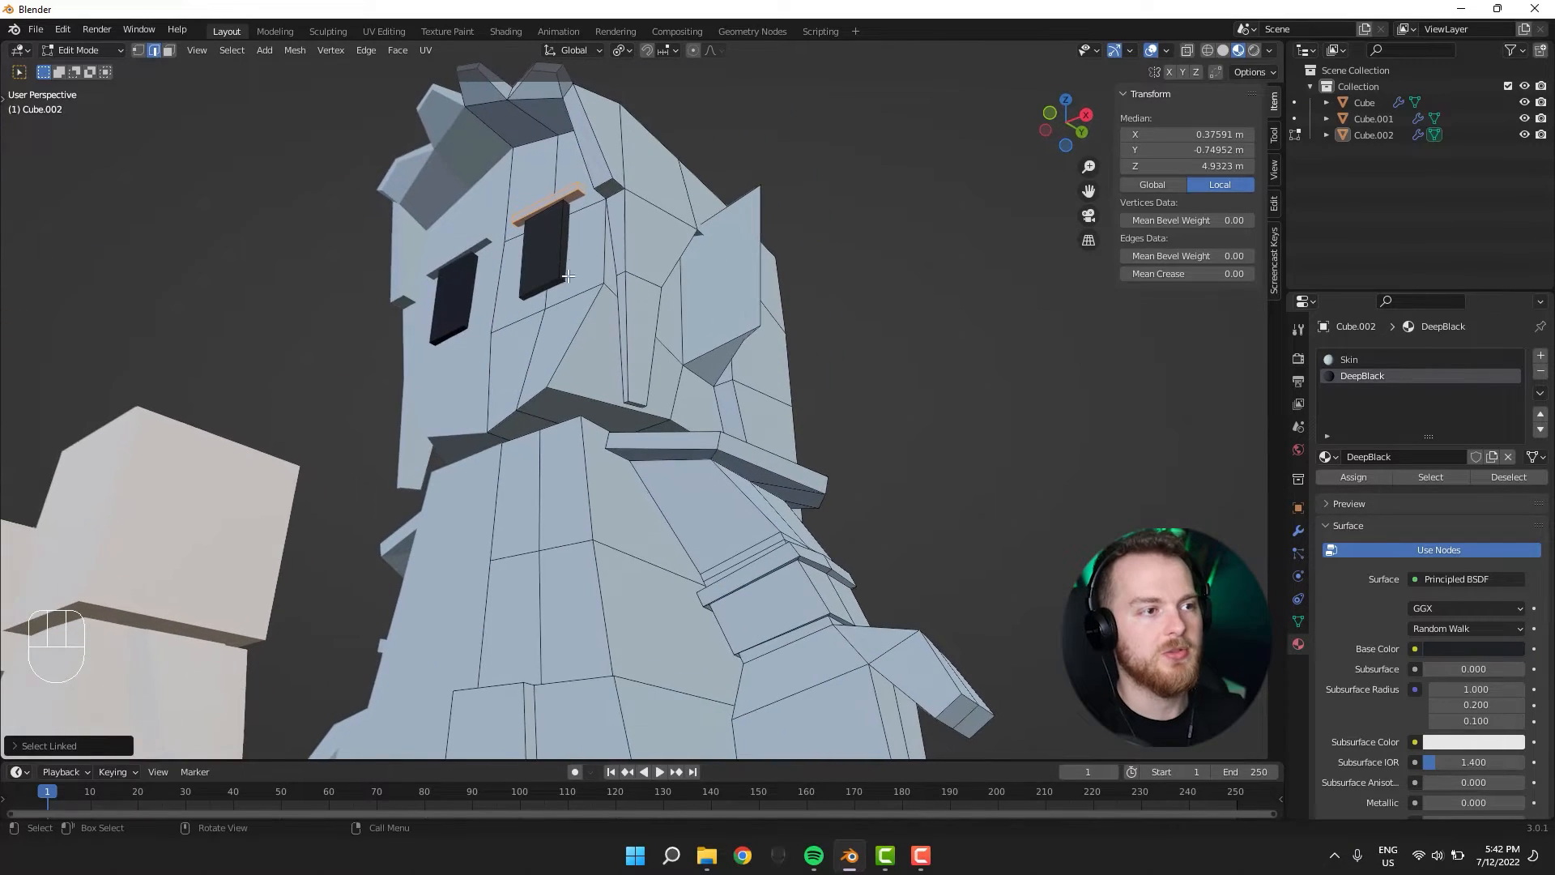
alt+shift+click(603, 185)
key(3)
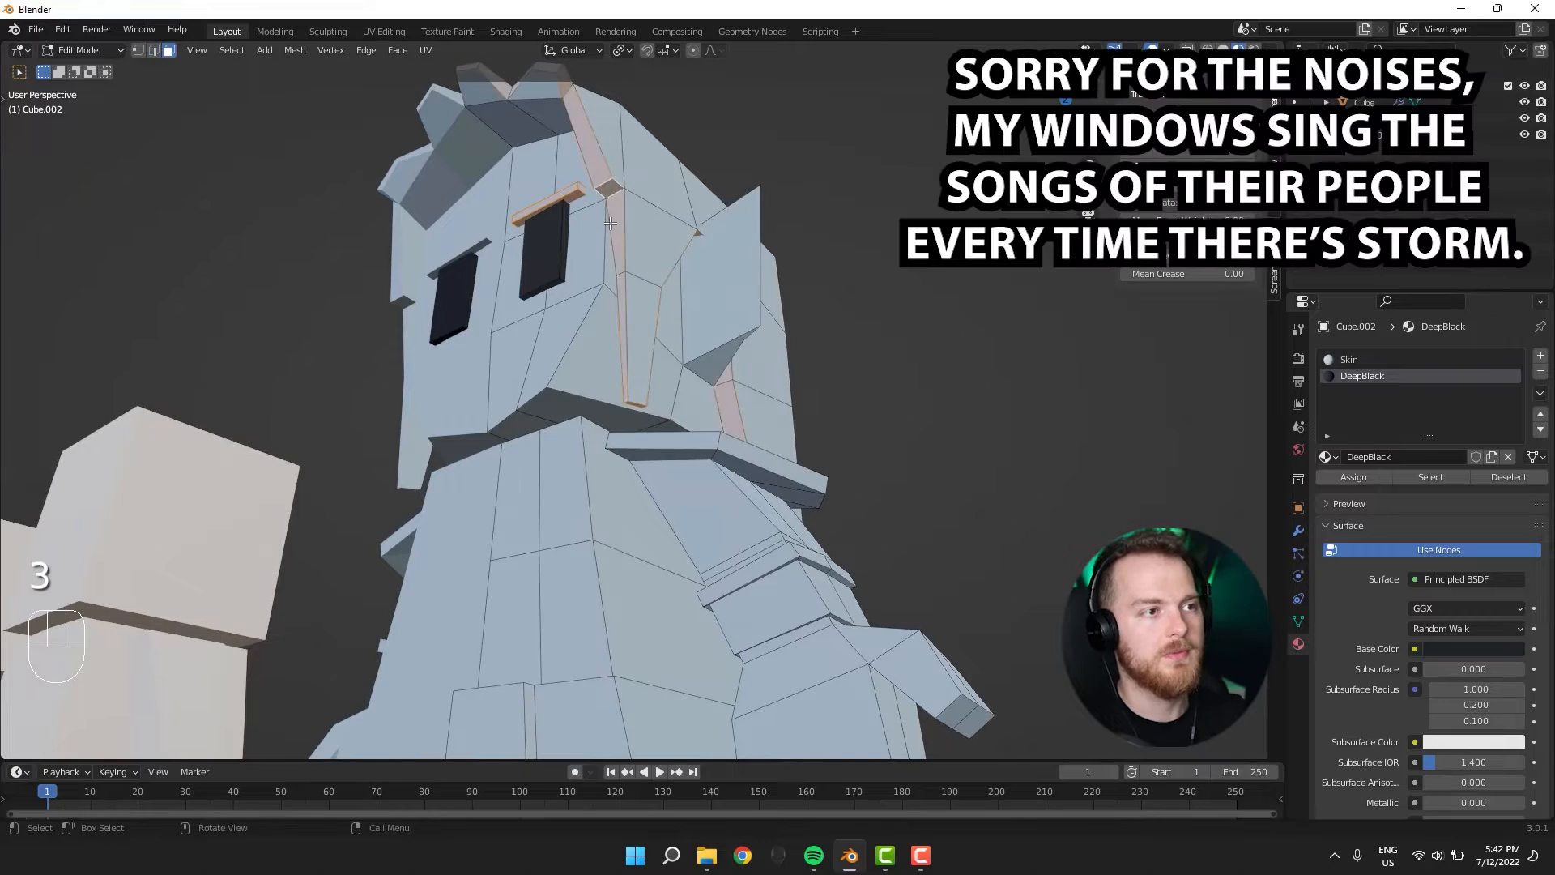
Add the front fringe and its spiky tips to the hair selection.
middle_drag(611, 195, 609, 330)
middle_drag(785, 449, 872, 459)
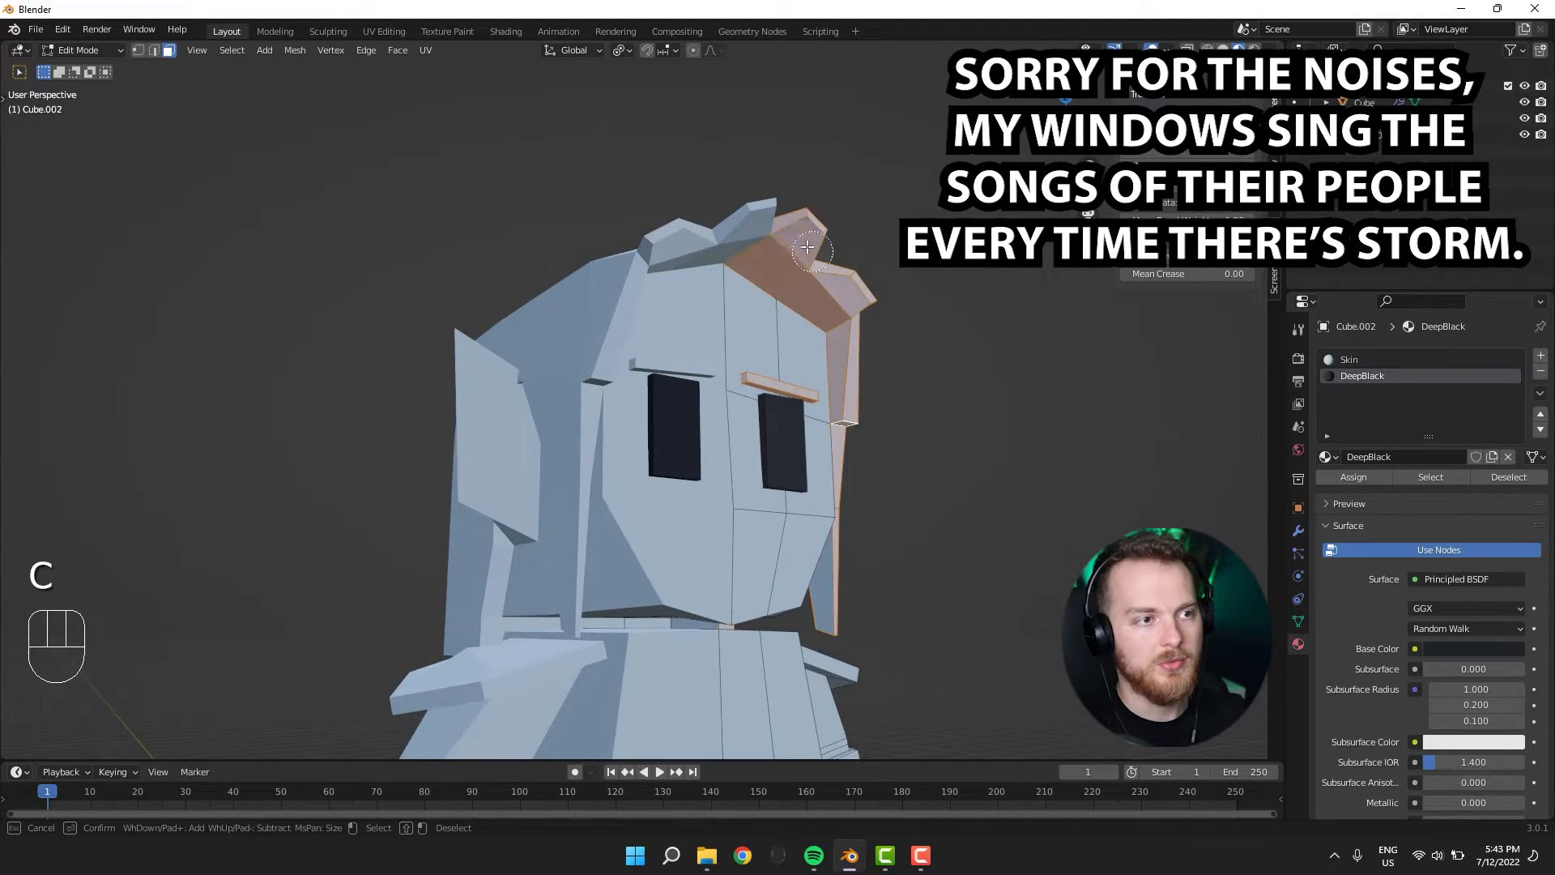
right_click(878, 256)
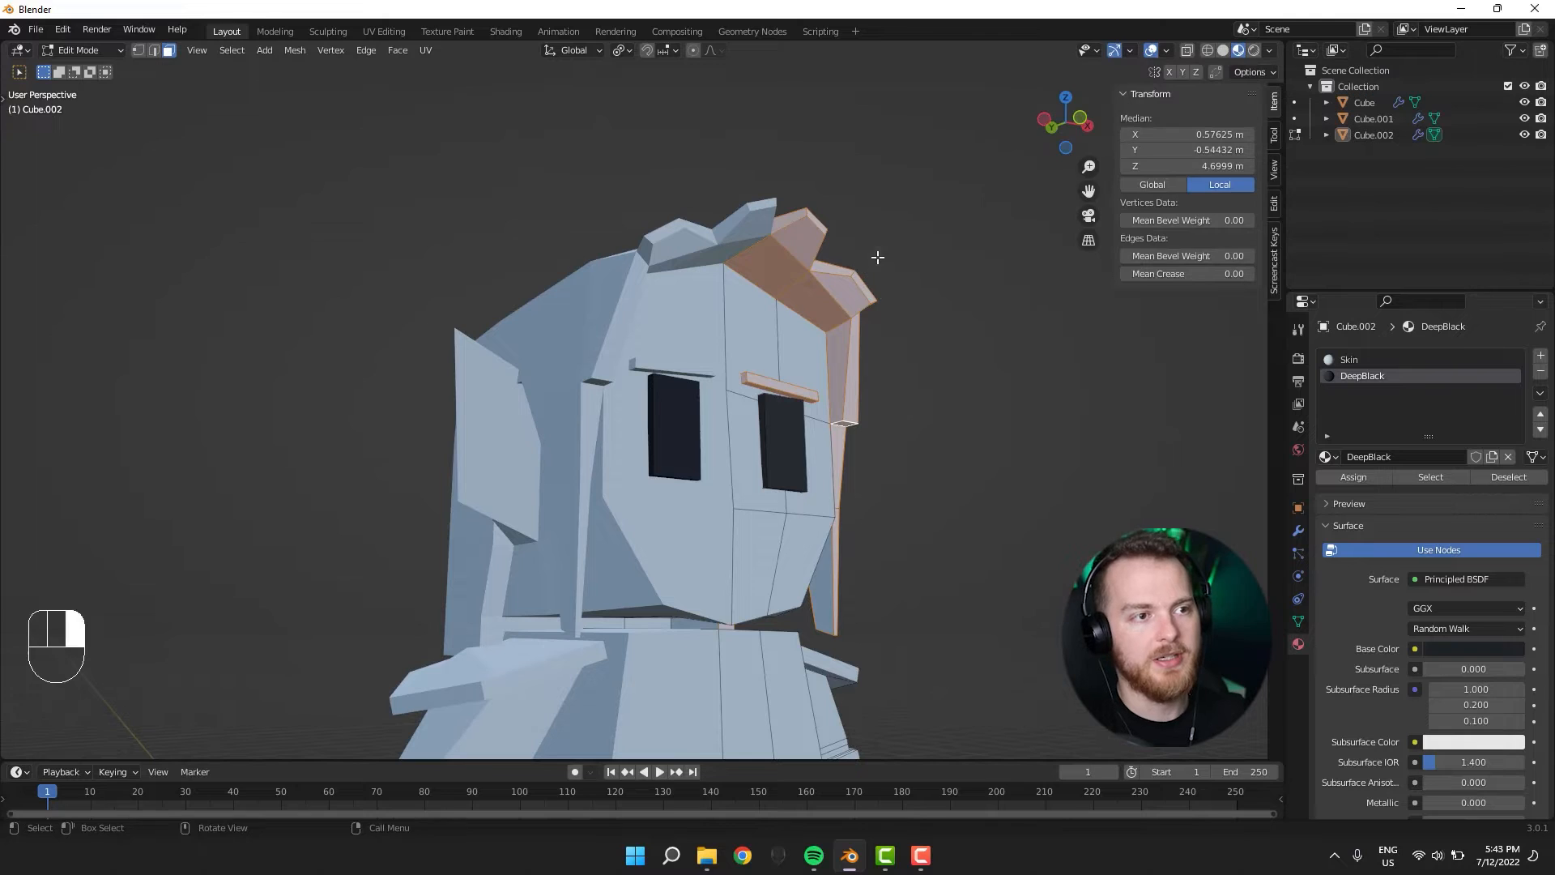
scroll(942, 332, down, 5)
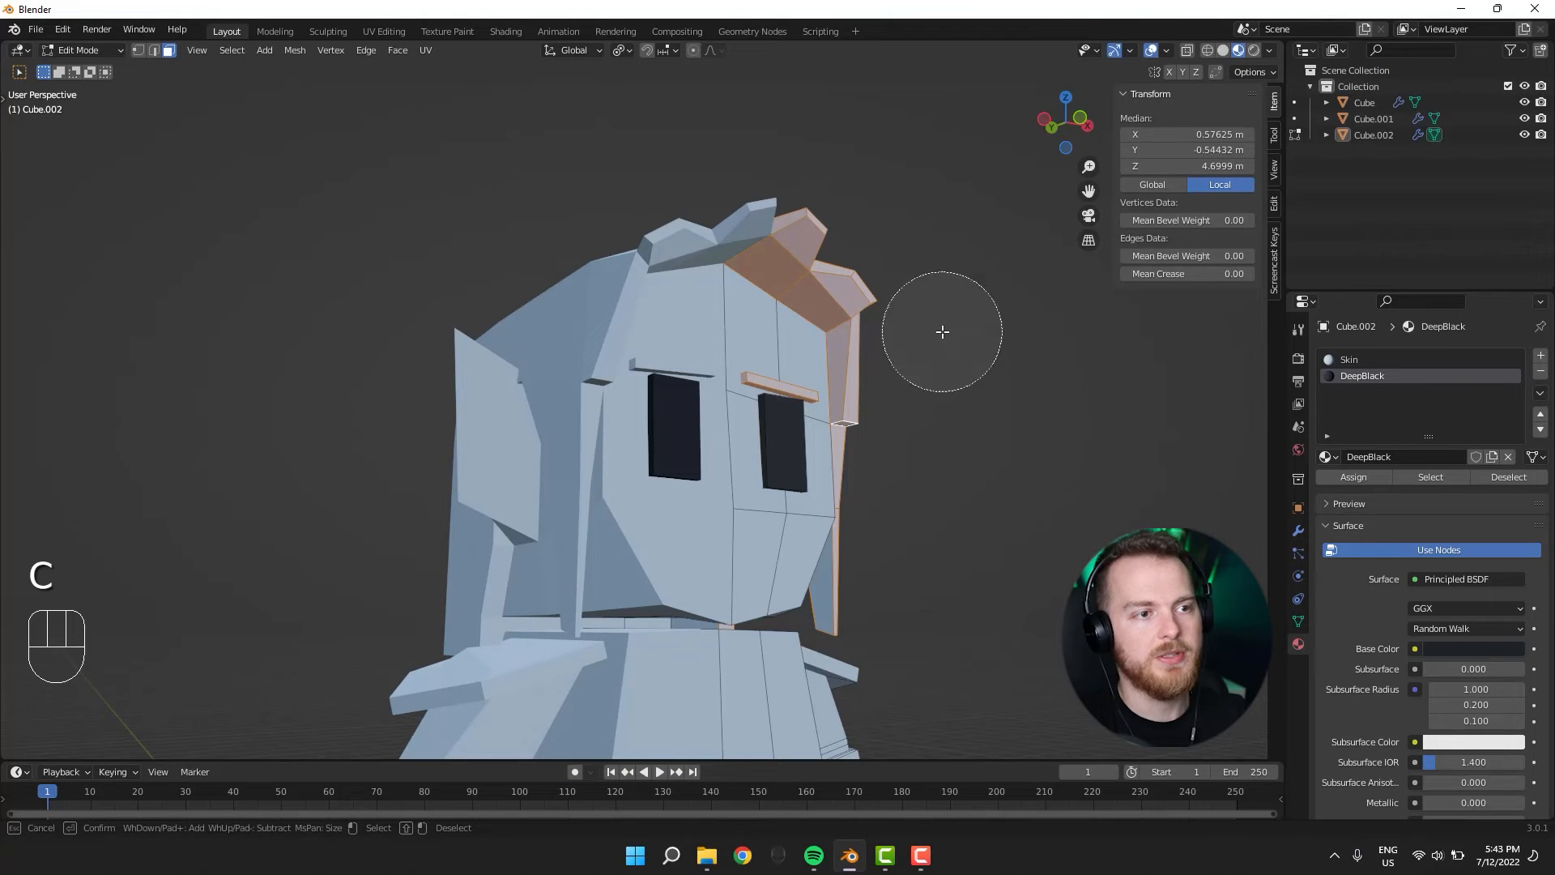
middle_drag(937, 383, 844, 421)
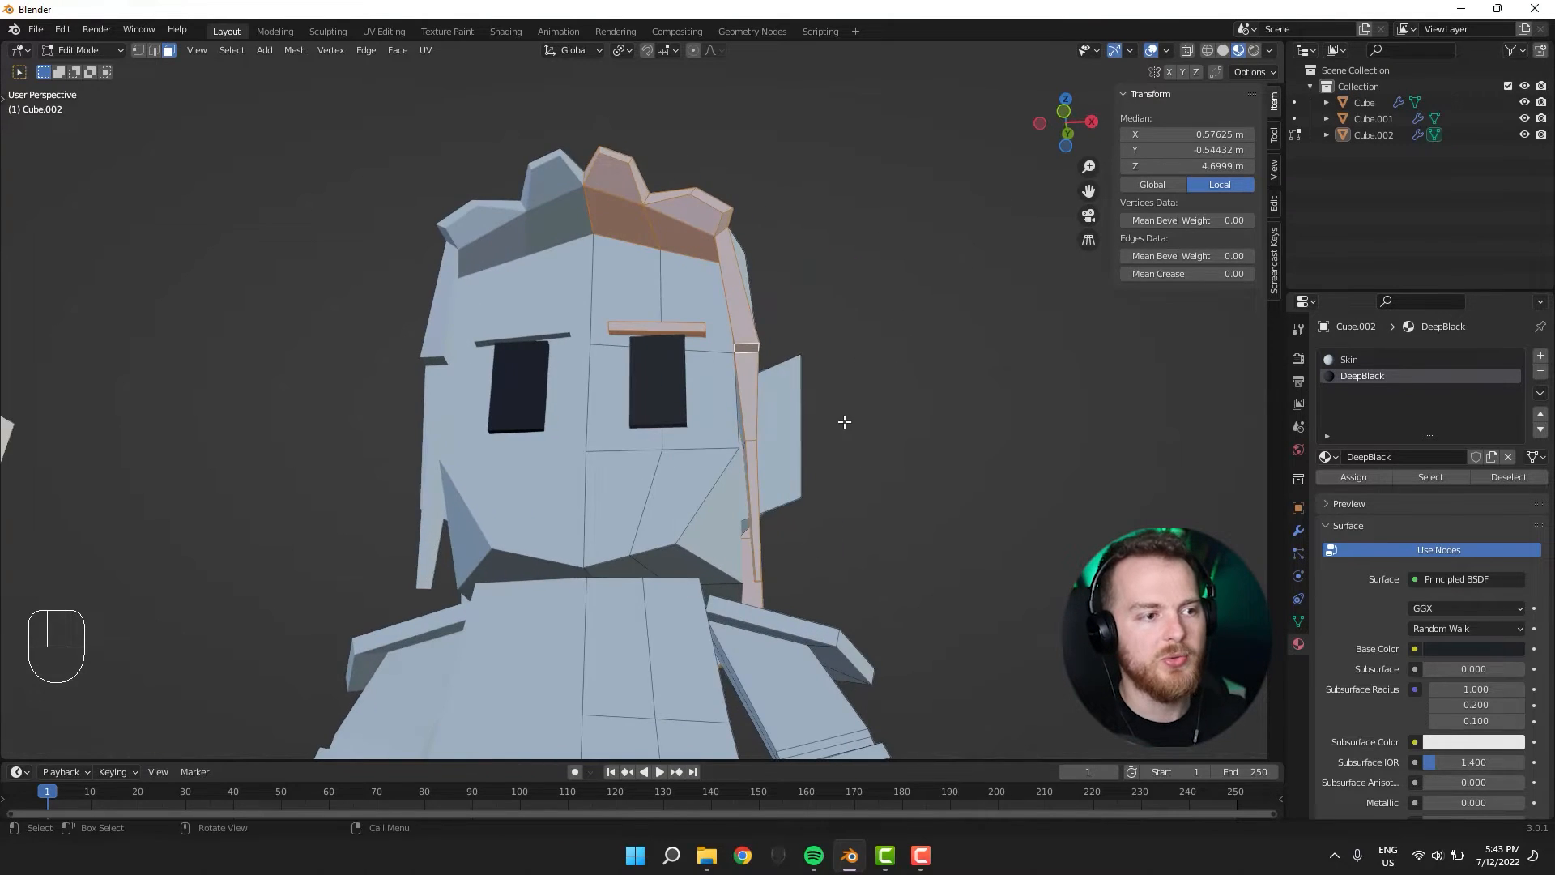
Extend the hair selection over the top, side and back faces of the head.
middle_drag(790, 529, 534, 486)
shift+click(809, 495)
key(c)
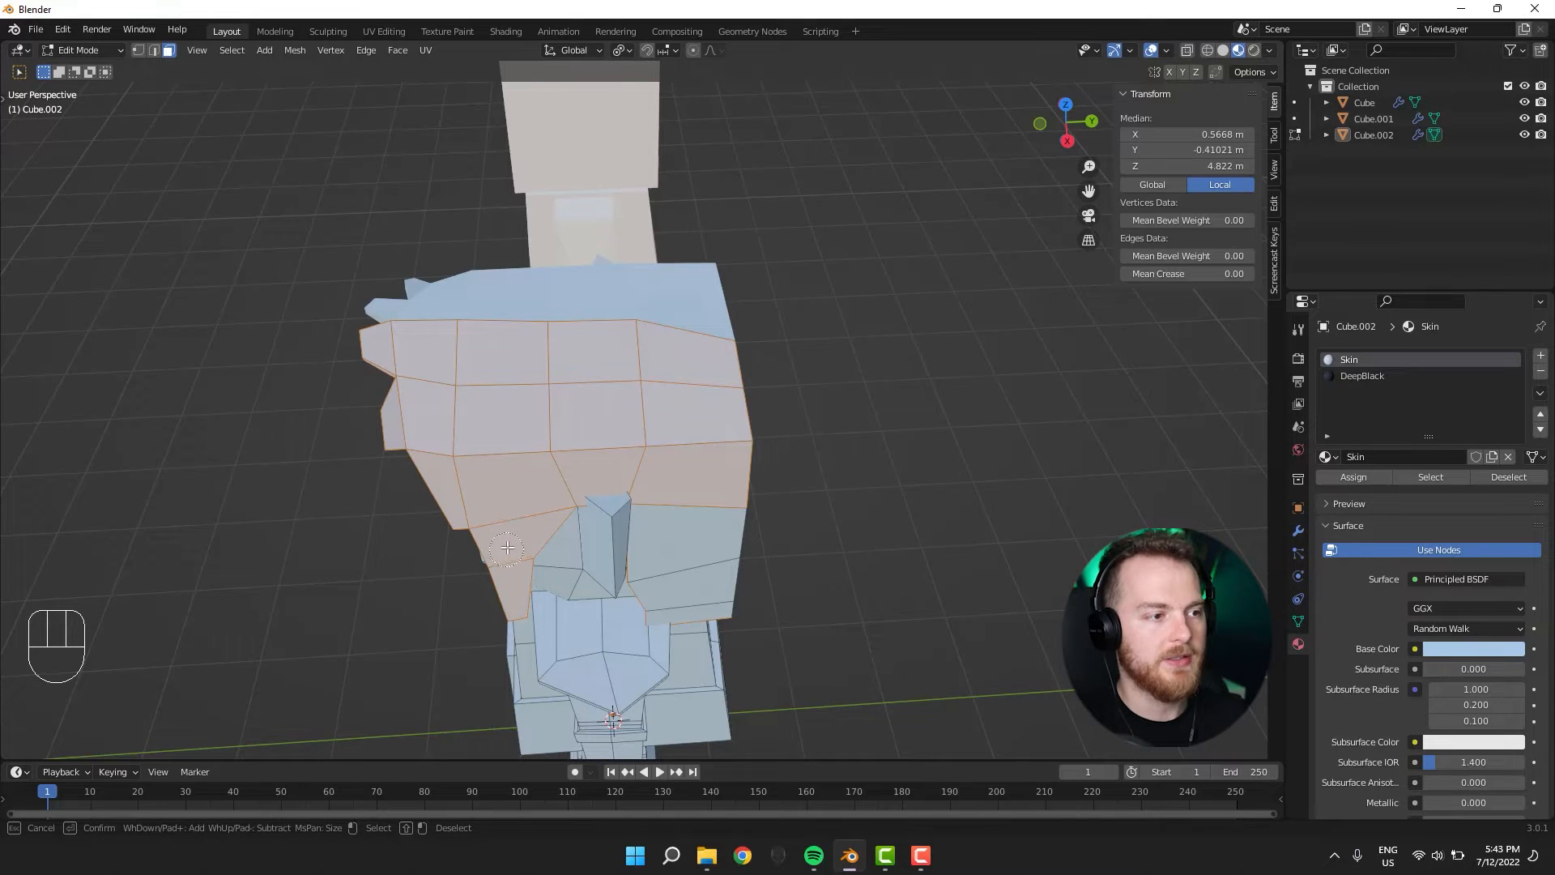
mouse_move(736, 582)
middle_down()
mouse_move(864, 545)
mouse_move(786, 496)
middle_up()
key(c)
drag(672, 449, 669, 559)
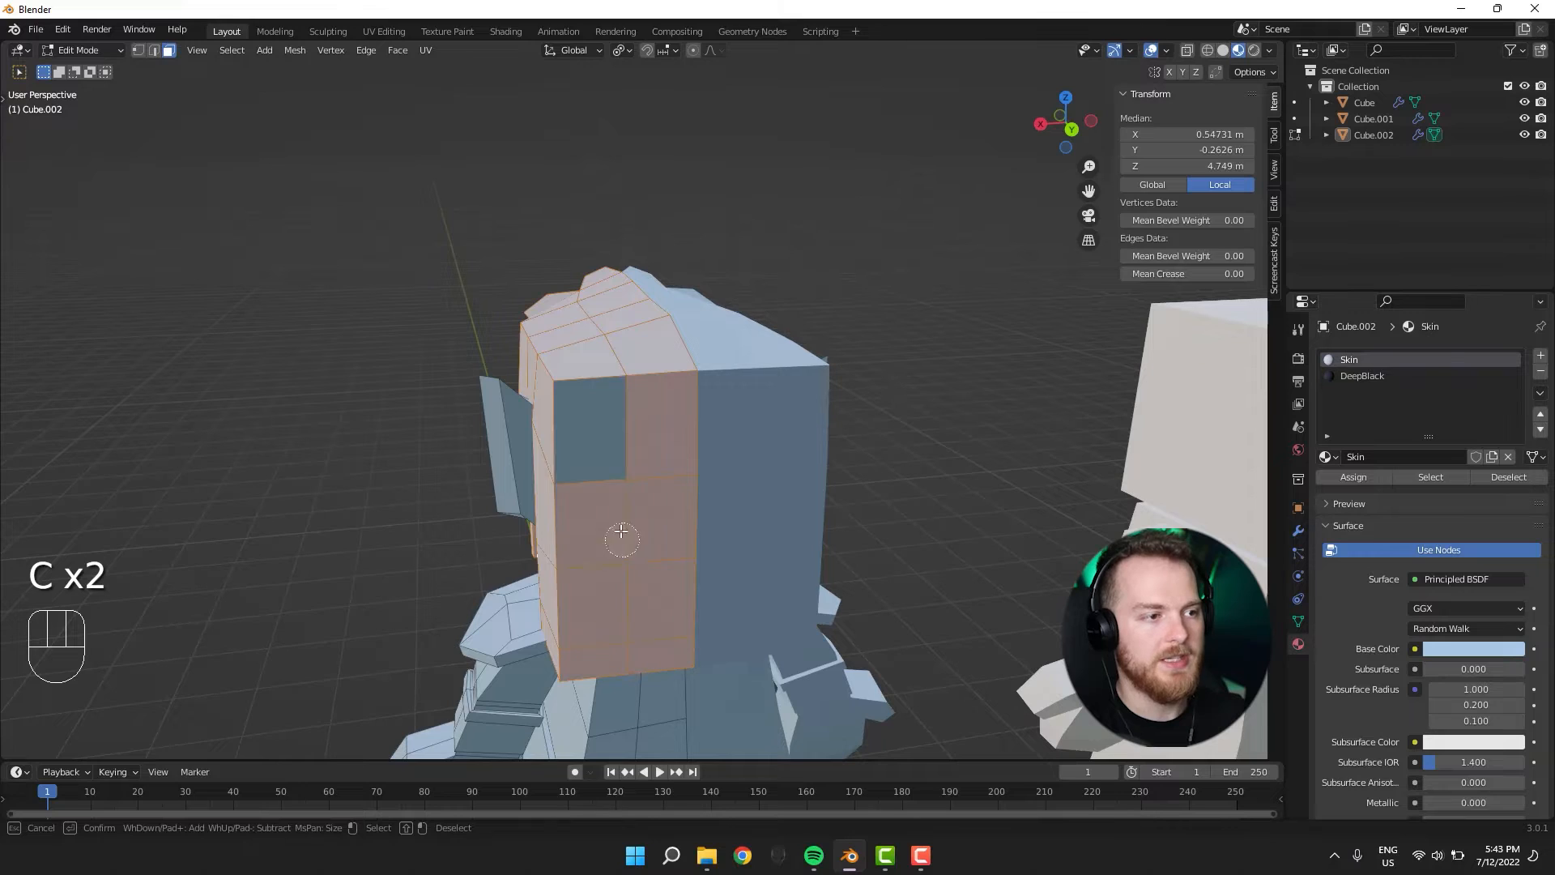
middle_drag(622, 470, 730, 467)
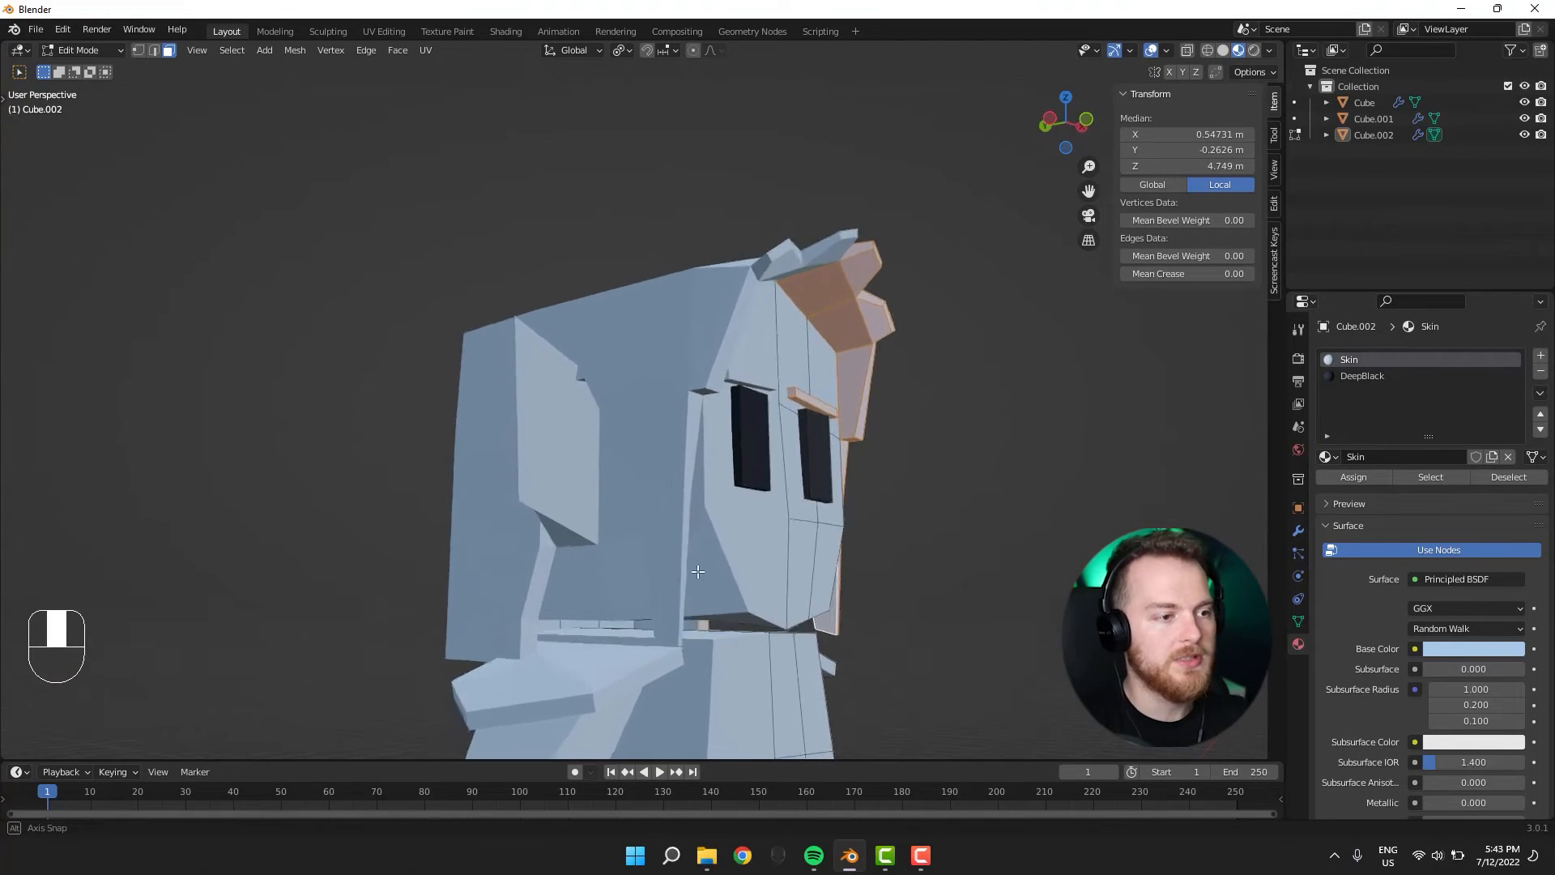
Clear the hair selection and hide the linked torso and skirt geometry to expose the underside of the hair.
middle_drag(615, 660, 605, 642)
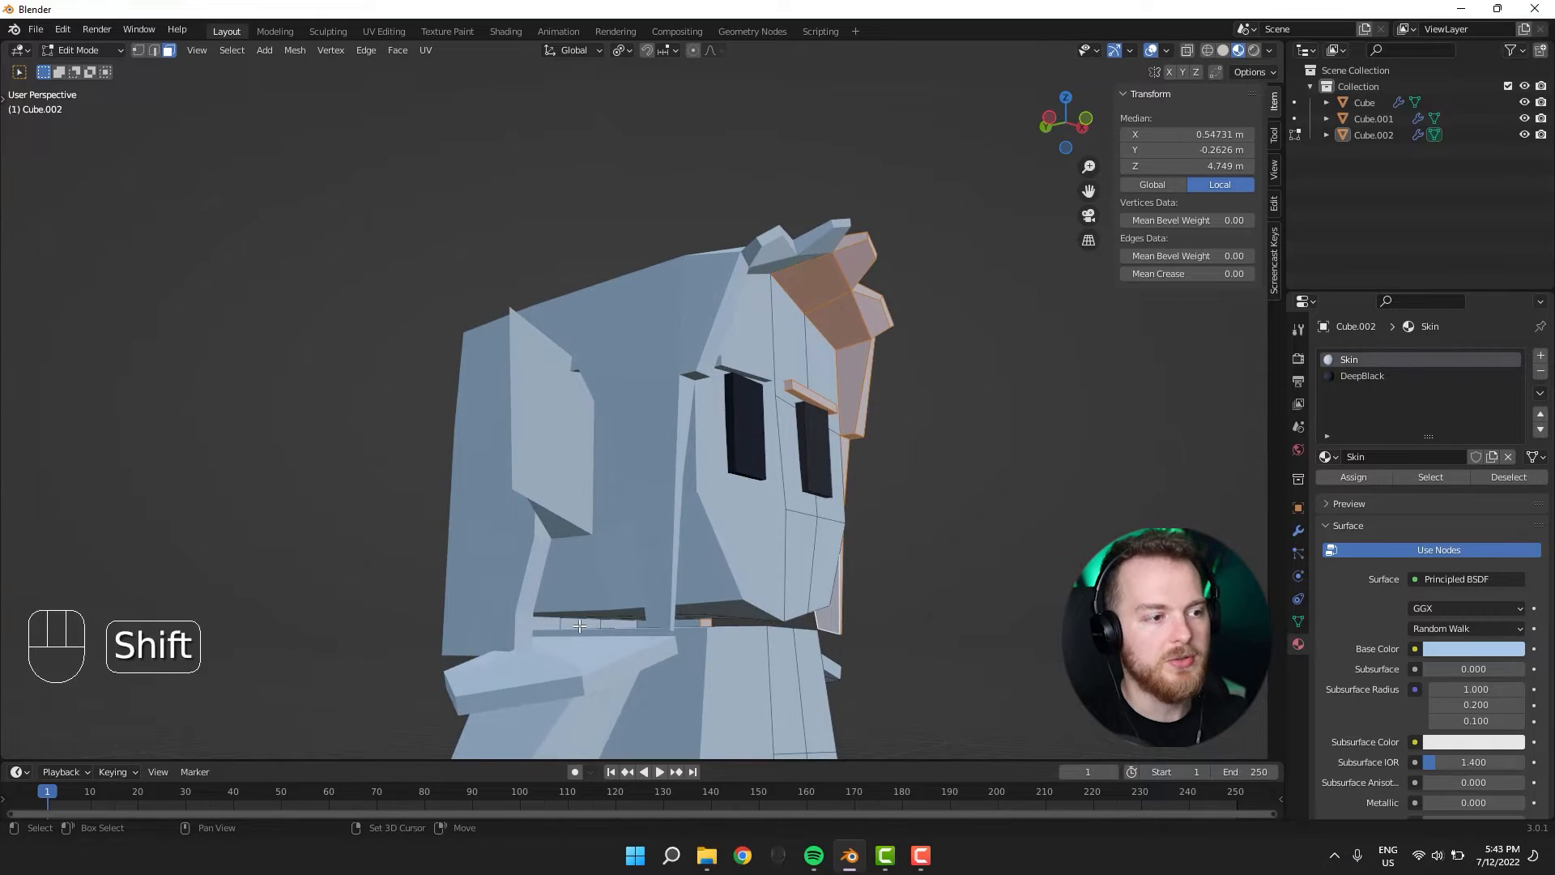
key(shift+z)
mouse_move(471, 673)
middle_down()
mouse_move(430, 683)
mouse_move(434, 729)
mouse_move(507, 732)
middle_up()
key(shift+z)
middle_drag(472, 668, 541, 677)
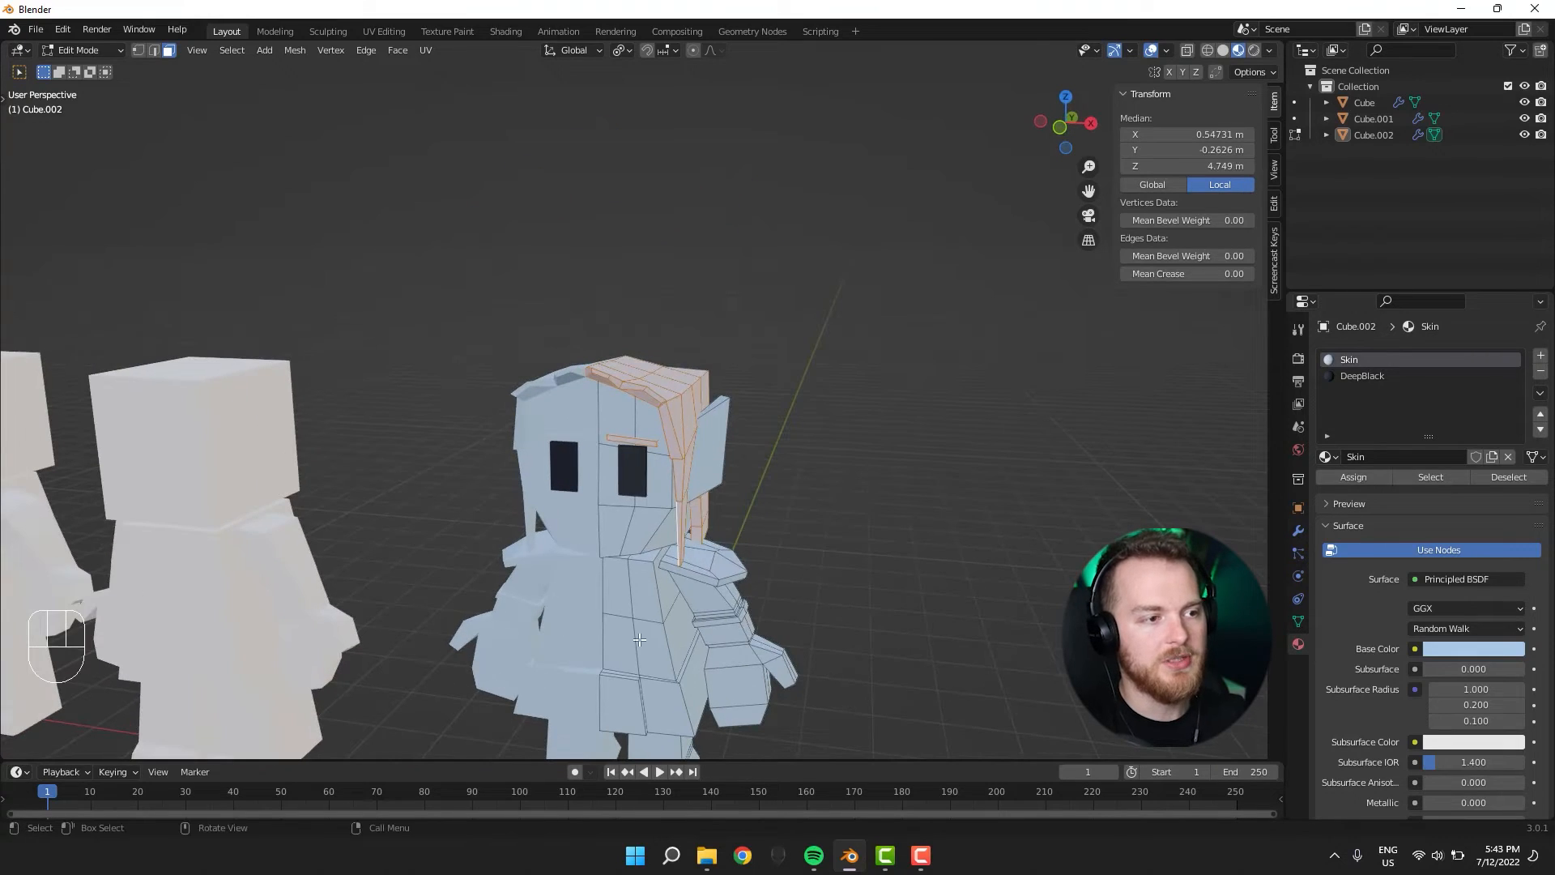
middle_drag(639, 639, 597, 506)
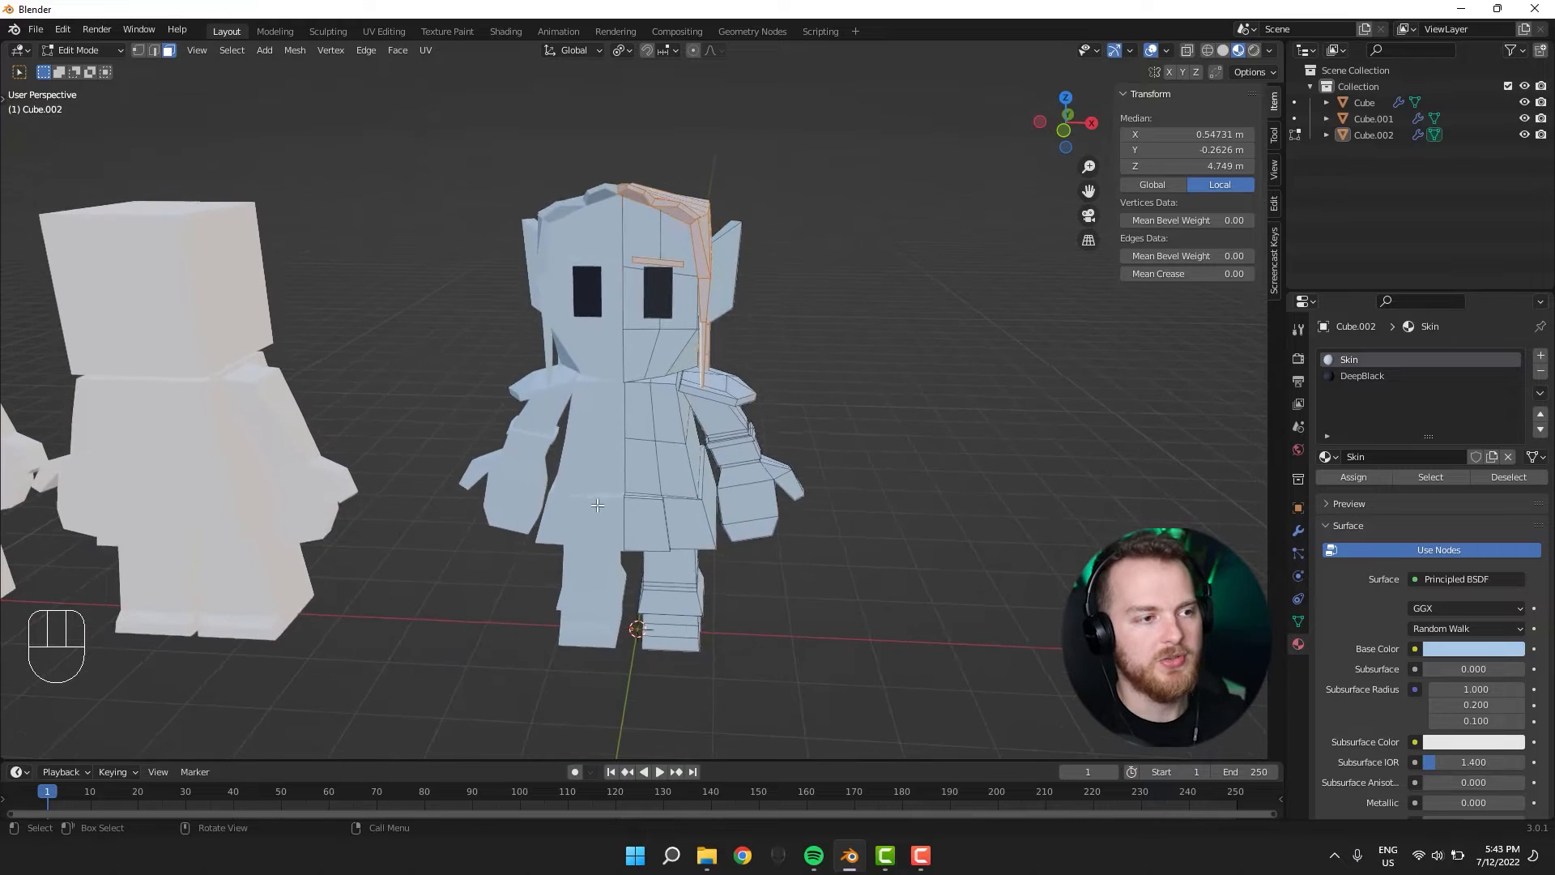
key(a)
key(a)
key(l)
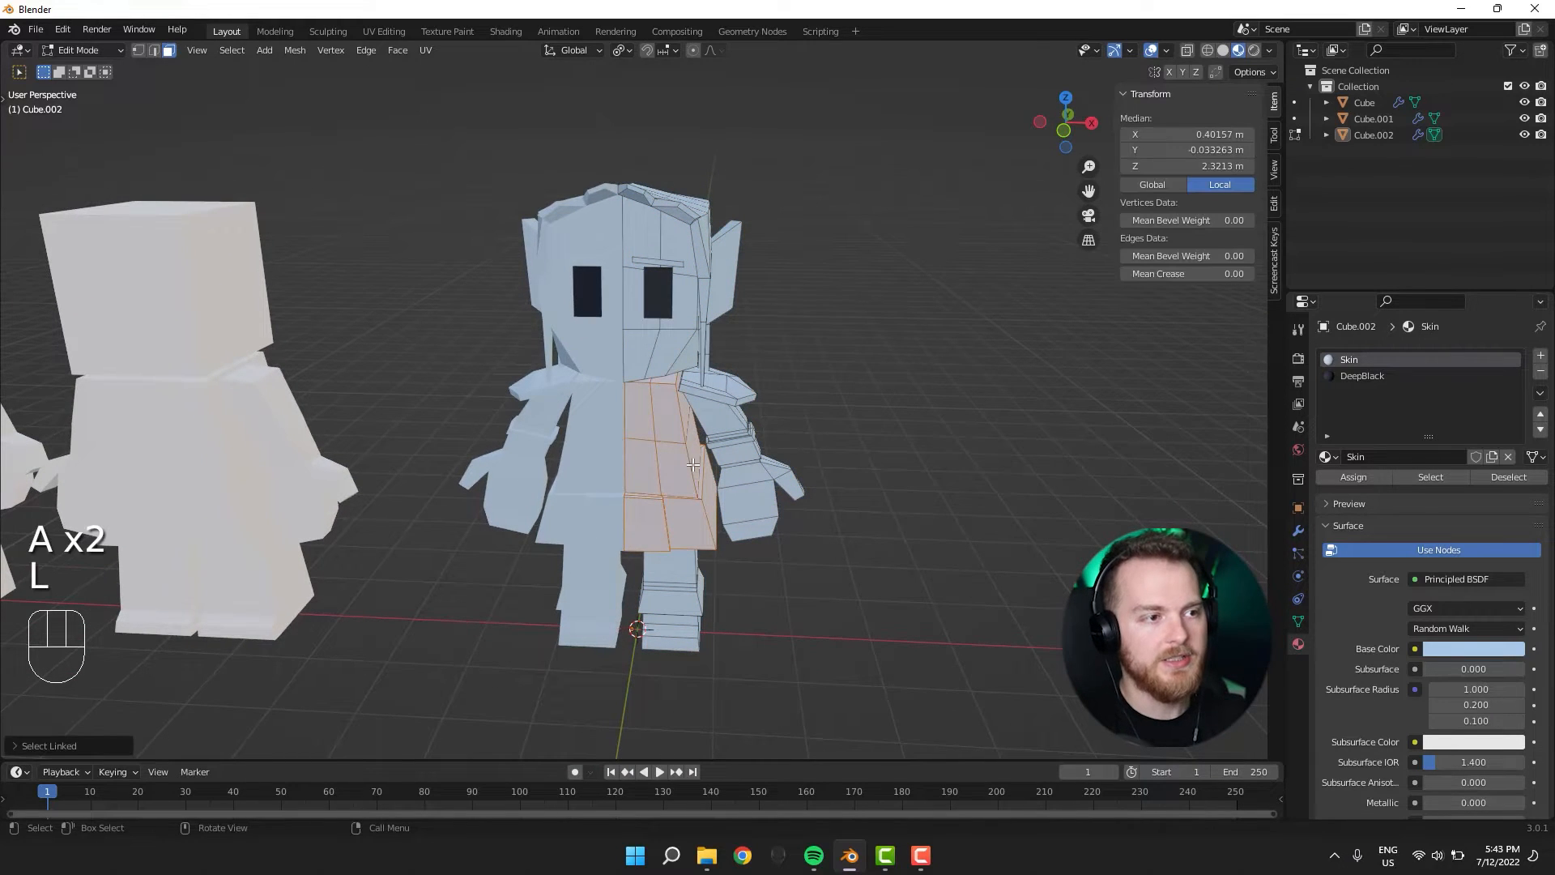
middle_drag(662, 460, 733, 456)
key(h)
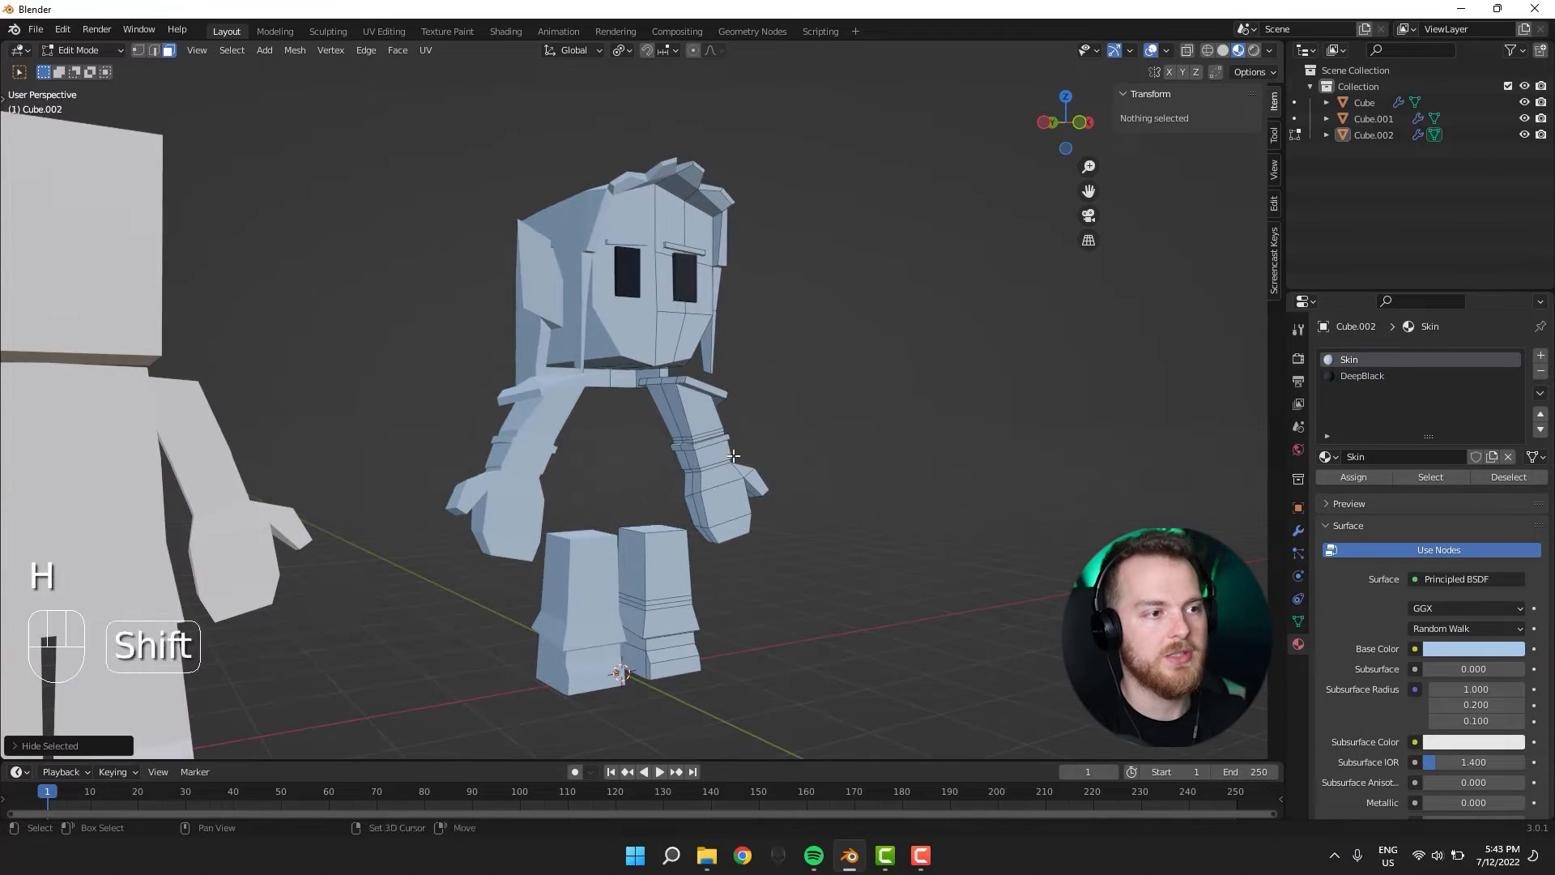
Select the face loops along the hair's lower rim and the side strand.
scroll(595, 499, up, 6)
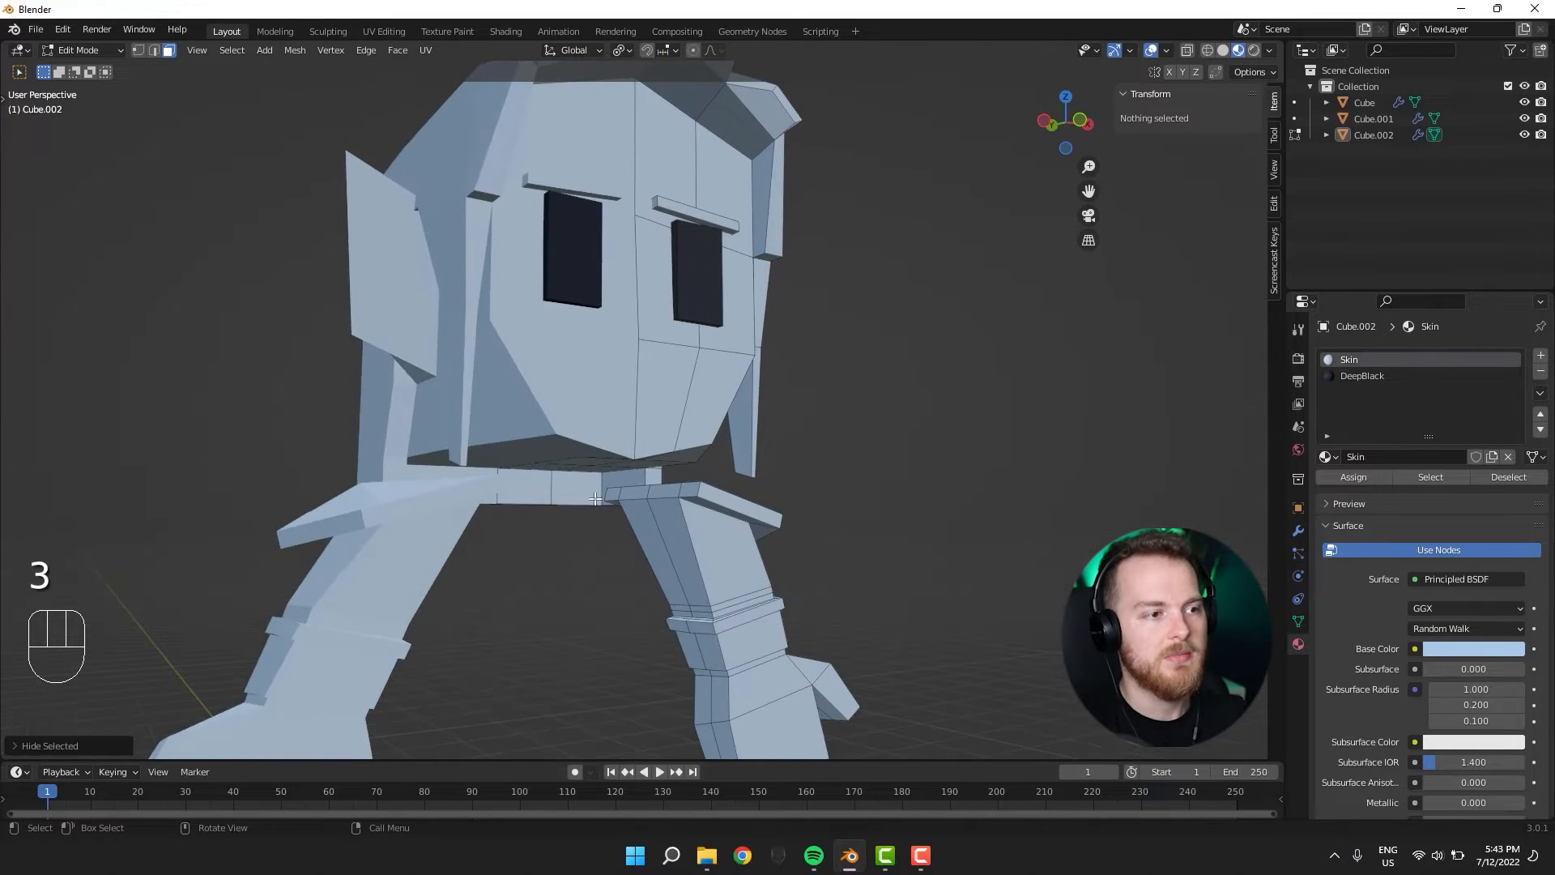
alt+click(603, 481)
middle_drag(603, 480, 853, 416)
alt+shift+click(788, 401)
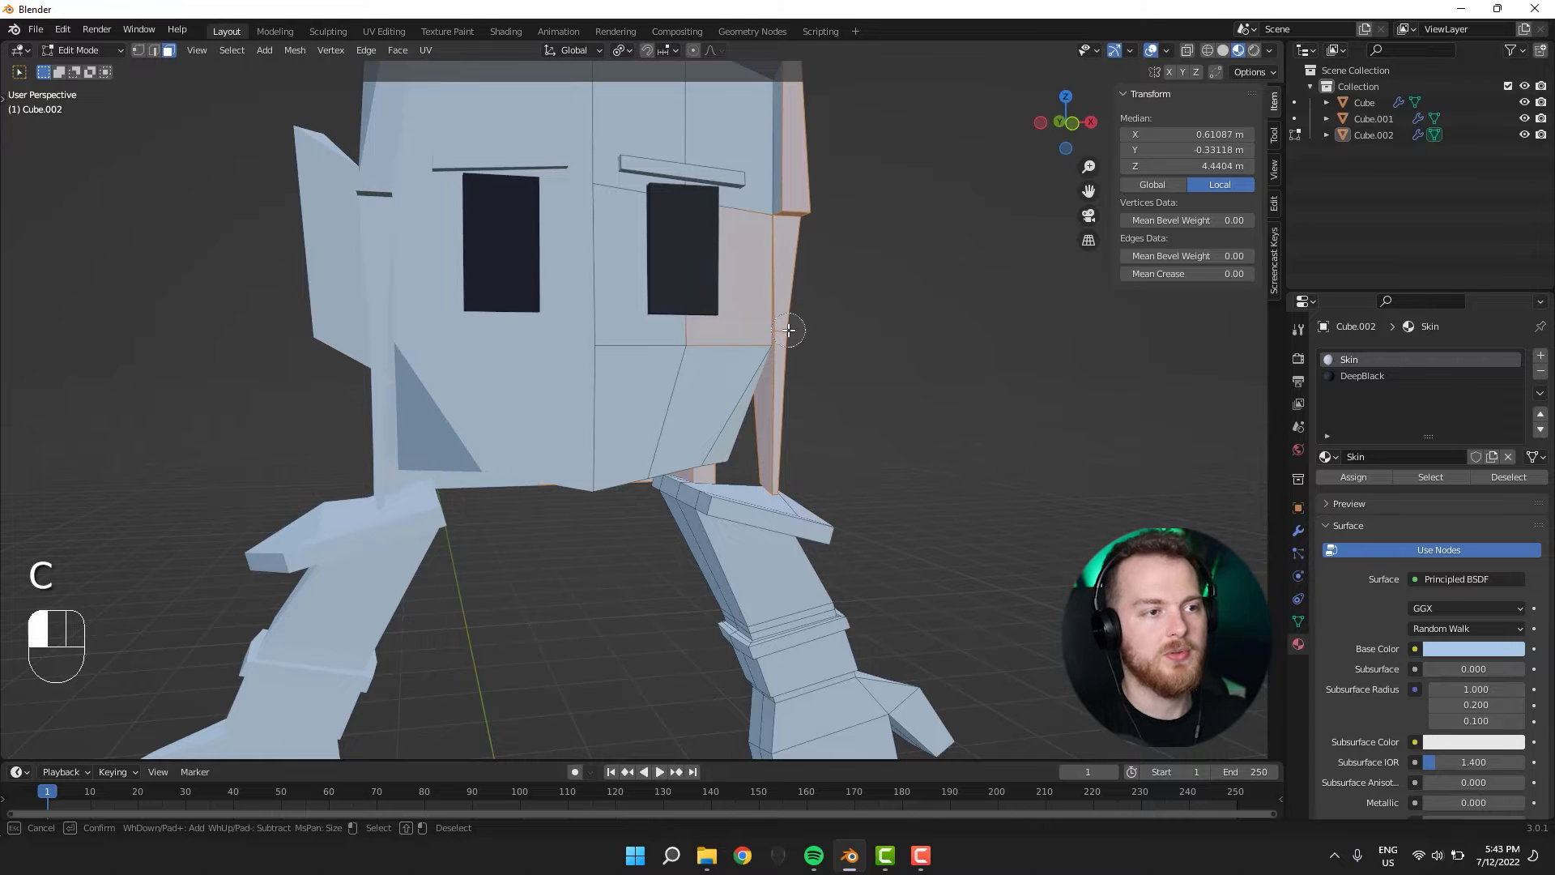
Add the top and front side faces of the hair and remove the stray face panels from the selection.
middle_drag(876, 302, 636, 264)
alt+shift+click(808, 166)
key(c)
right_click(743, 140)
key(c)
click(620, 349)
right_click(736, 355)
key(c)
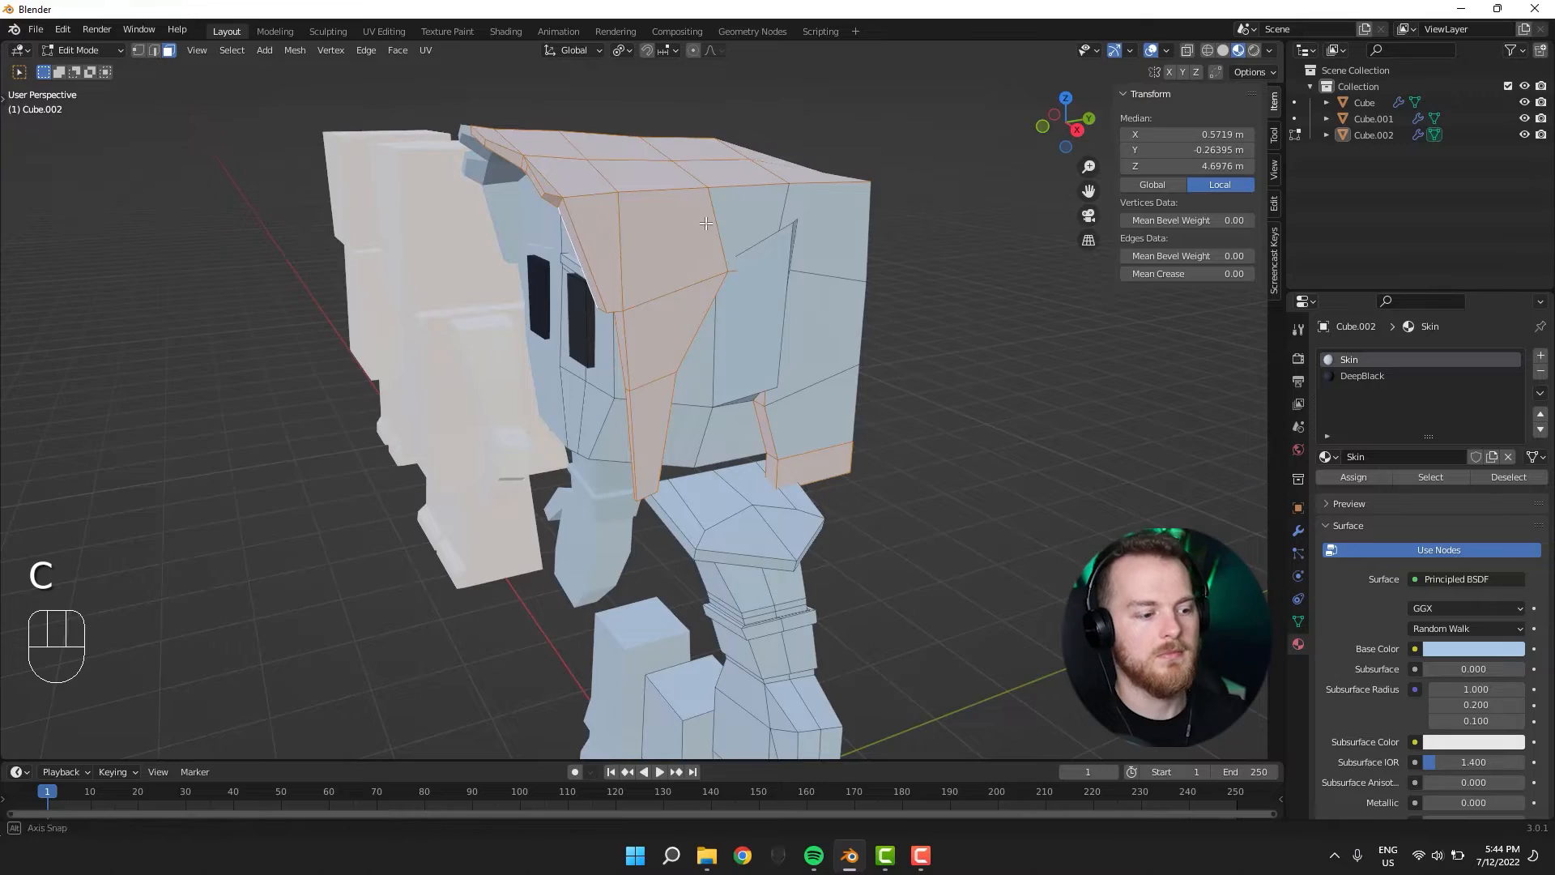
Add the remaining hair faces behind the ear and across the back of the head to the selection.
middle_drag(706, 224, 640, 194)
key(c)
drag(761, 259, 813, 326)
mouse_move(842, 470)
middle_down()
mouse_move(809, 424)
mouse_move(688, 478)
middle_up()
key(c)
mouse_move(680, 316)
mouse_down()
mouse_move(741, 517)
mouse_move(691, 471)
mouse_up()
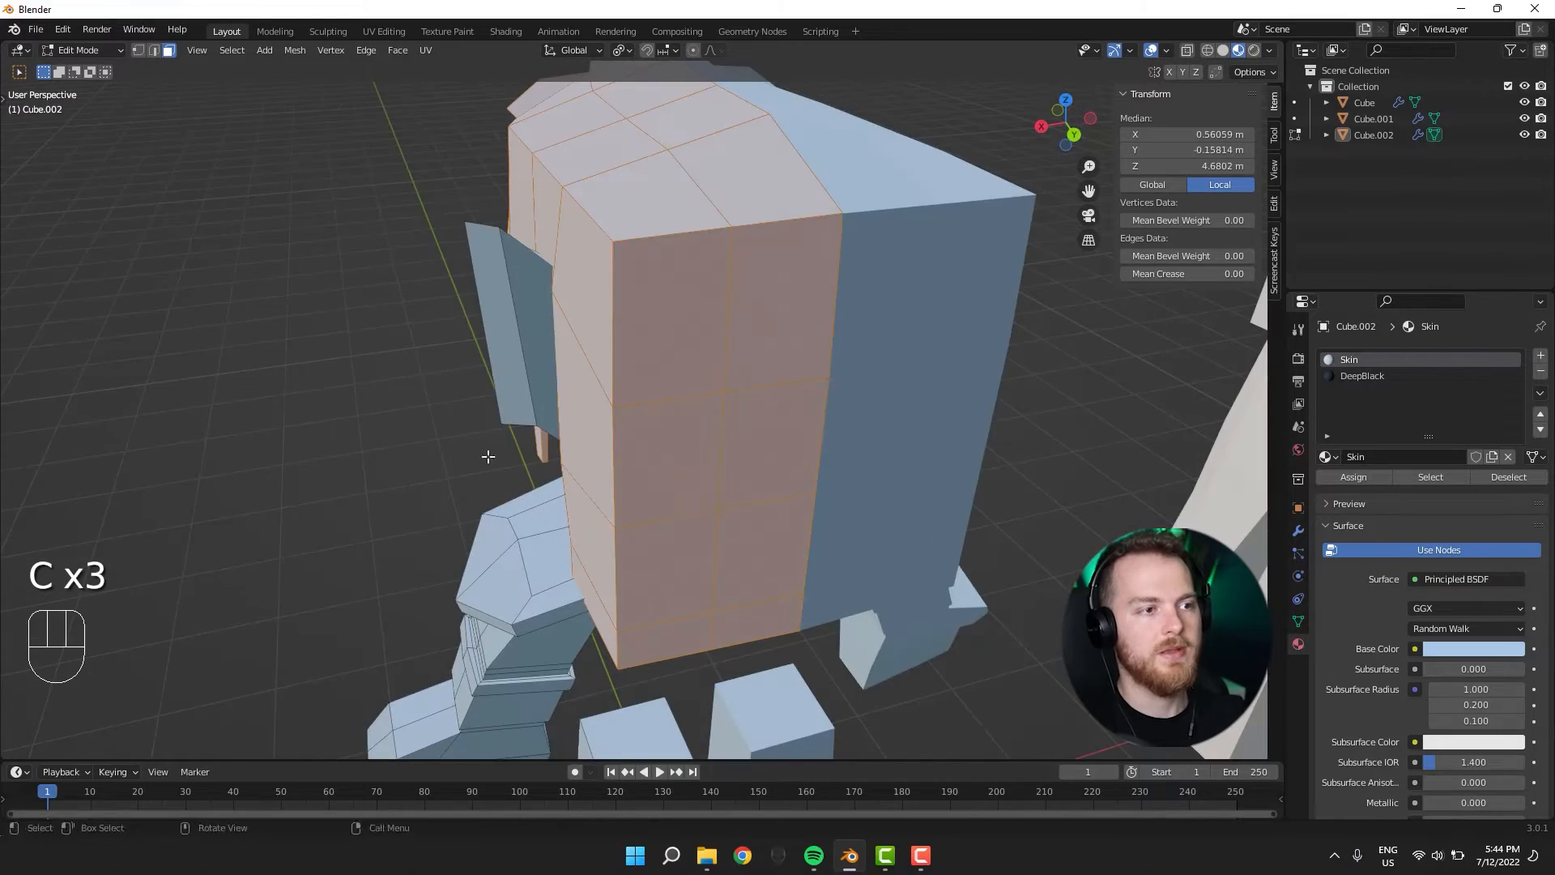
middle_drag(487, 456, 602, 266)
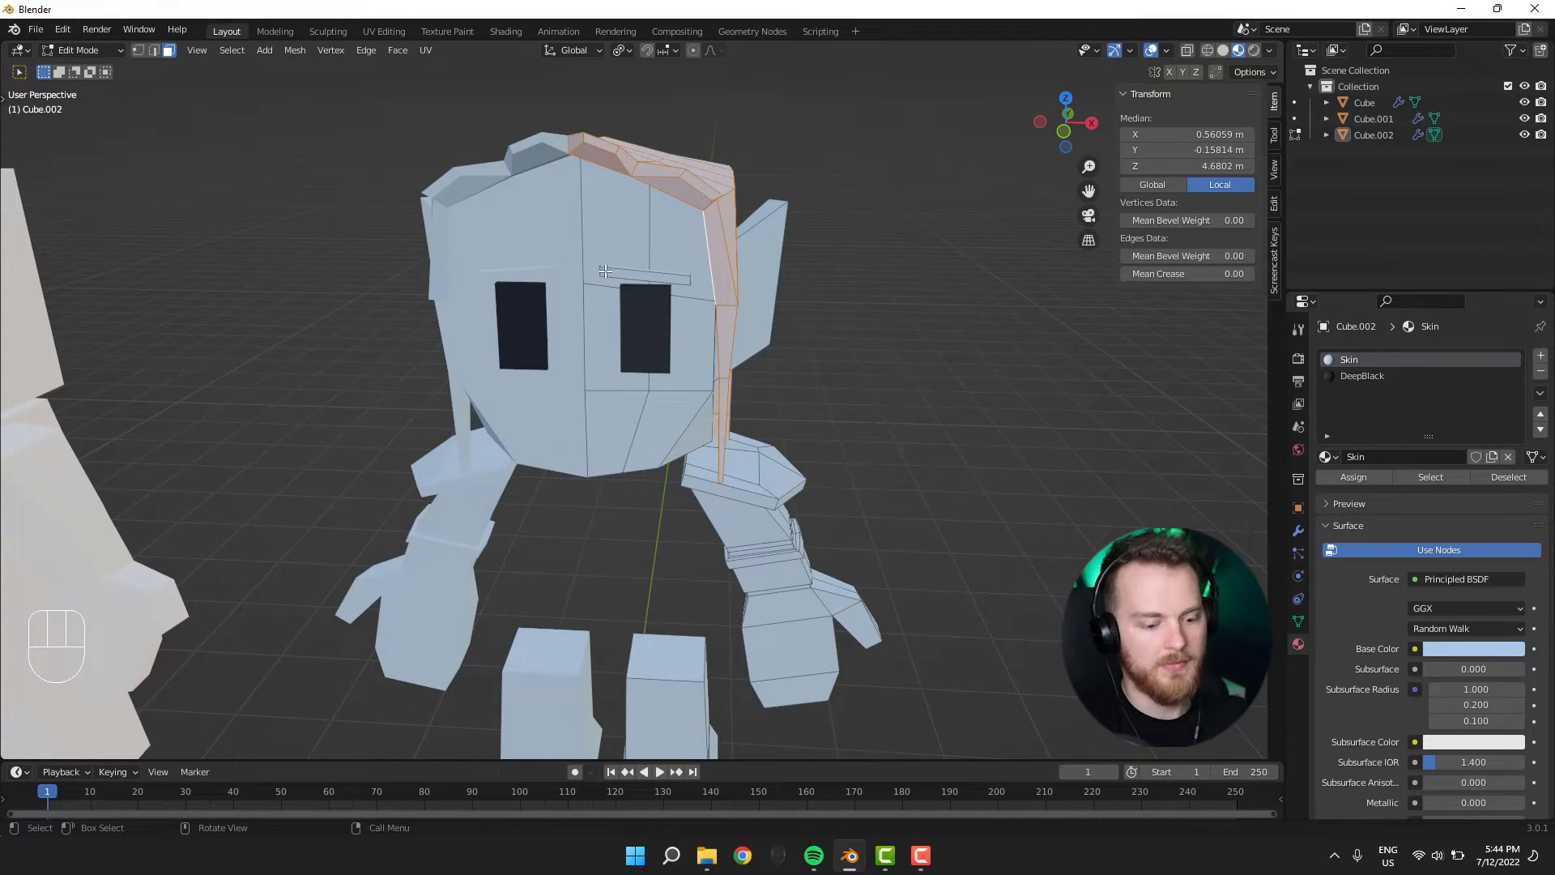
Add the eyebrow to the selection and create a new material slot named Hair from a copy of the Skin material.
key(l)
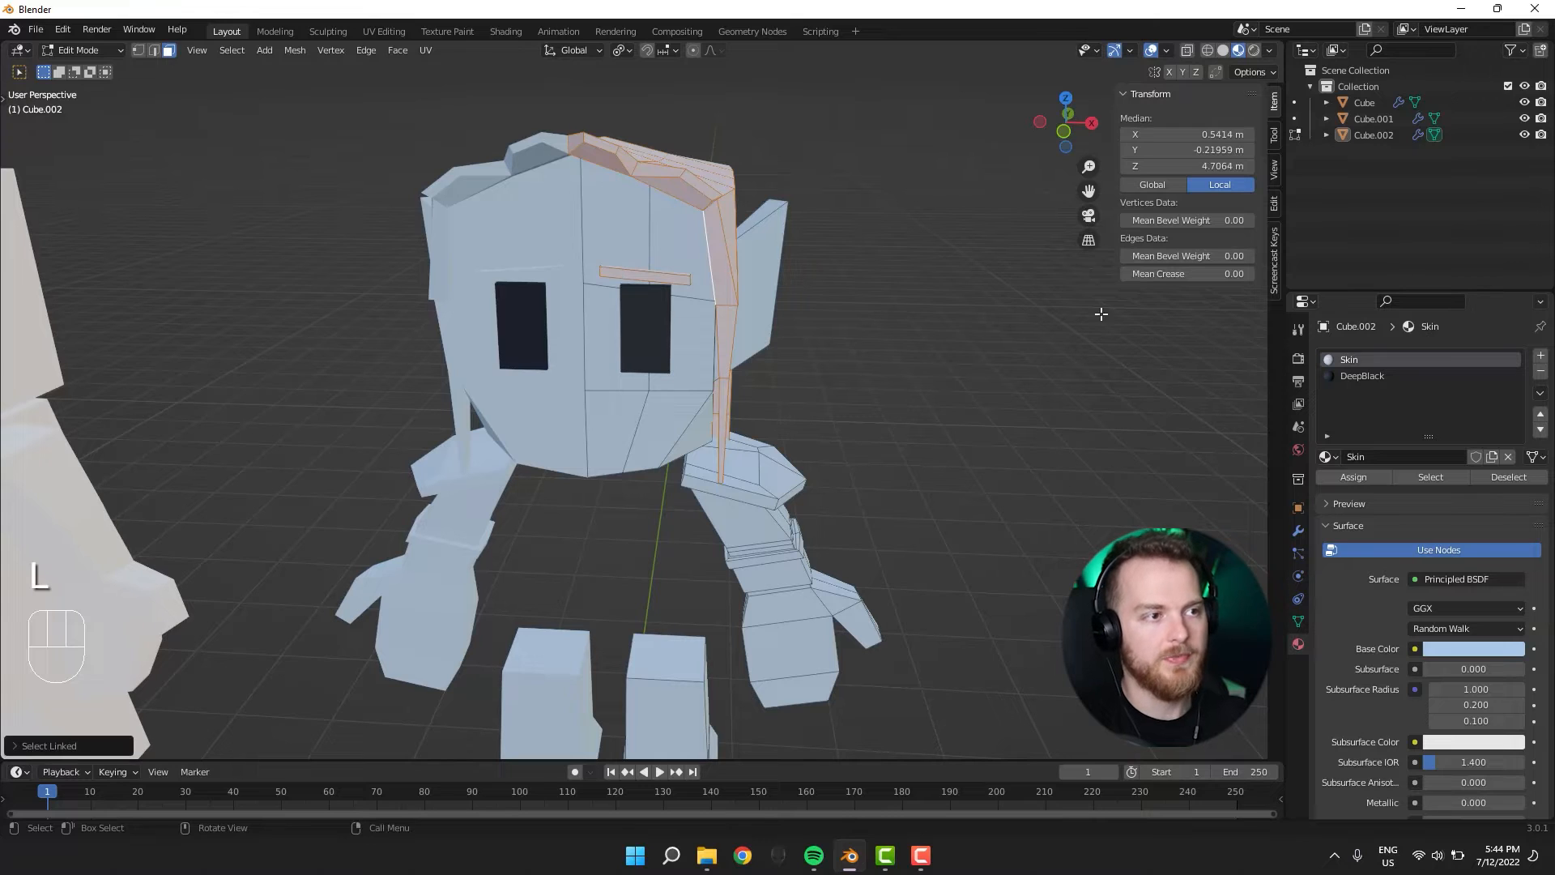
click(1541, 359)
click(1329, 458)
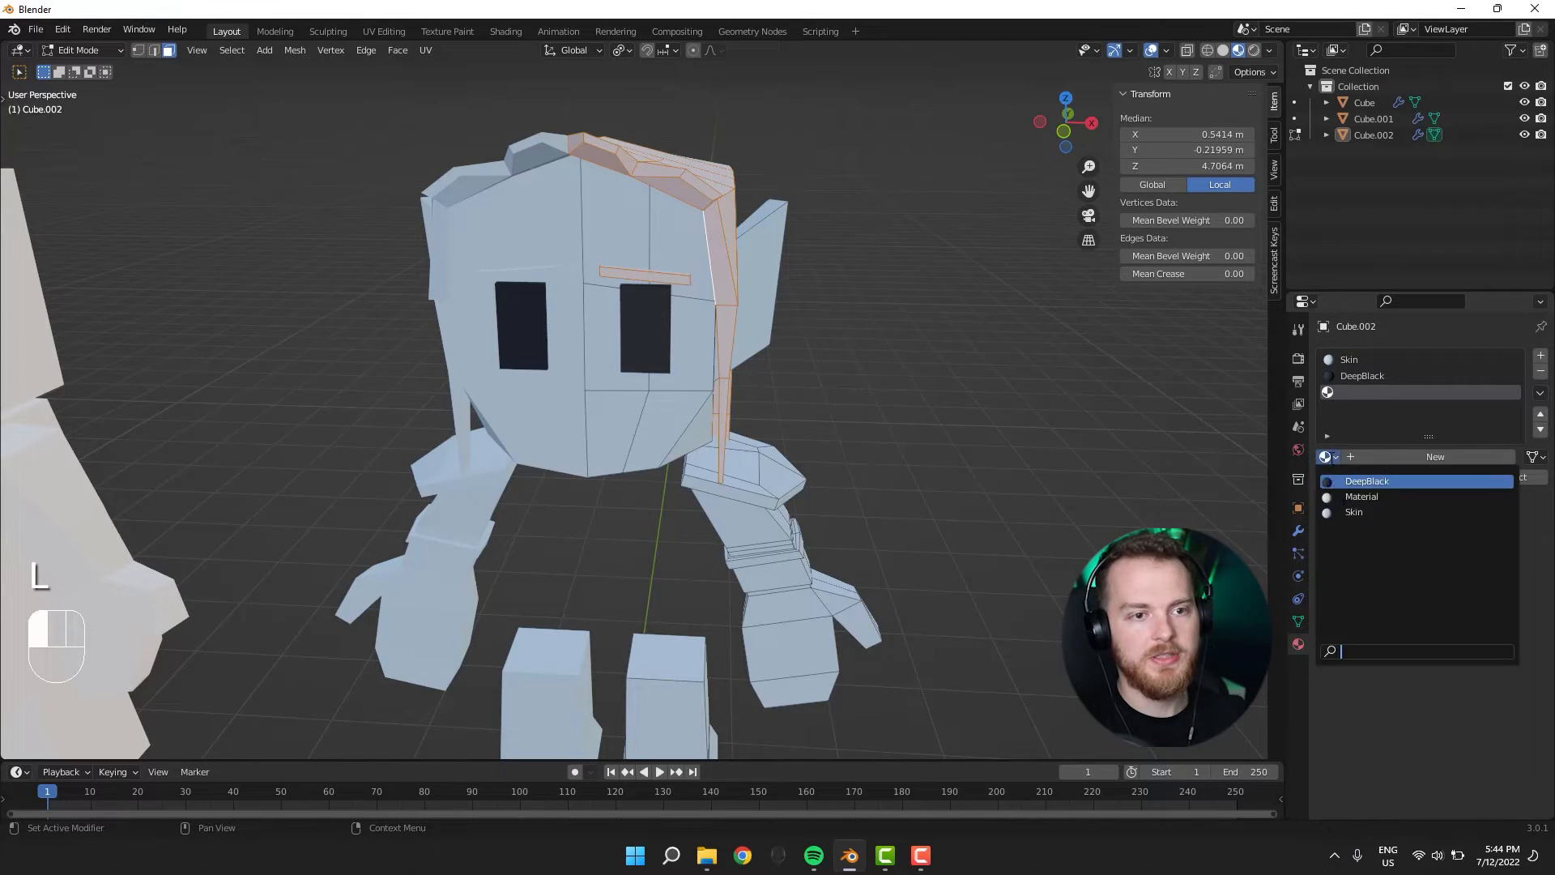
click(1356, 513)
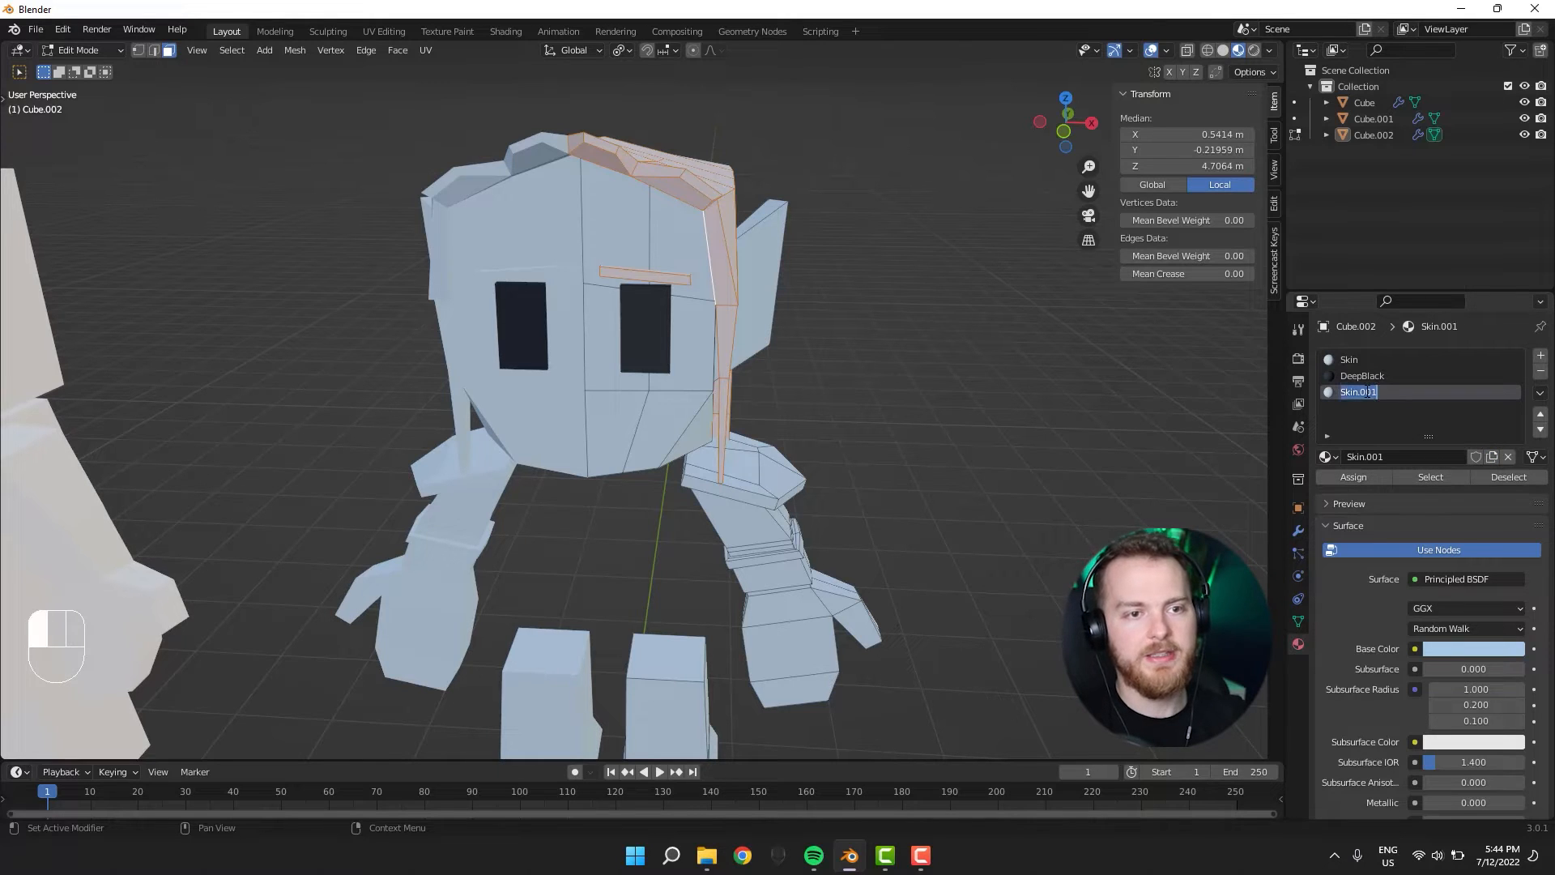
text(Hair)
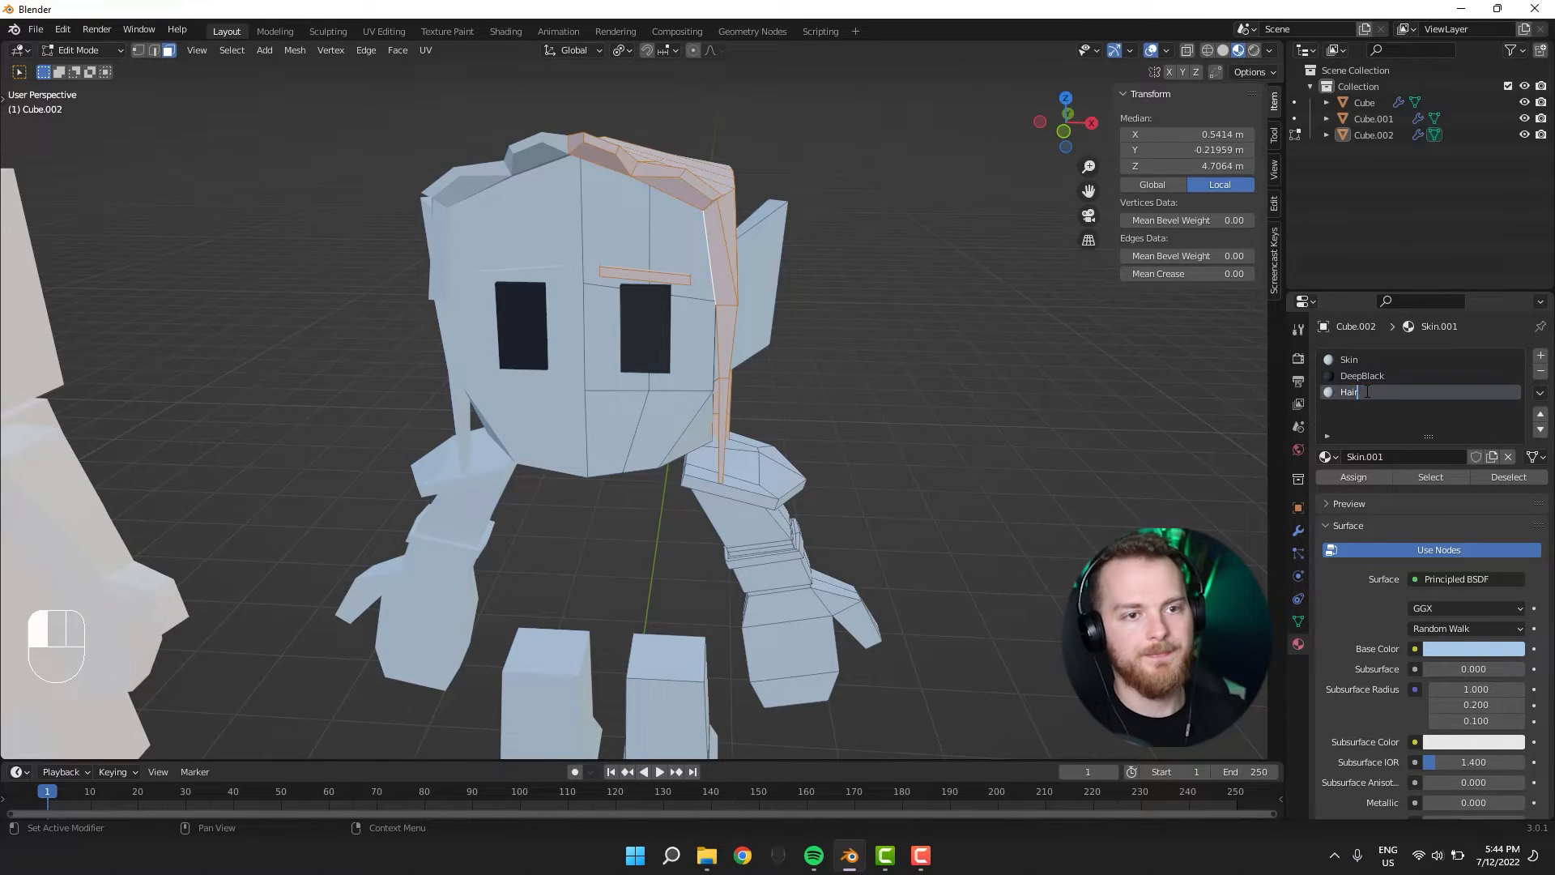
key(Return)
Set the Hair material's base color to yellow and assign it to the selected hair and eyebrow faces, checking it in Object Mode.
click(1435, 649)
drag(1443, 483, 1410, 493)
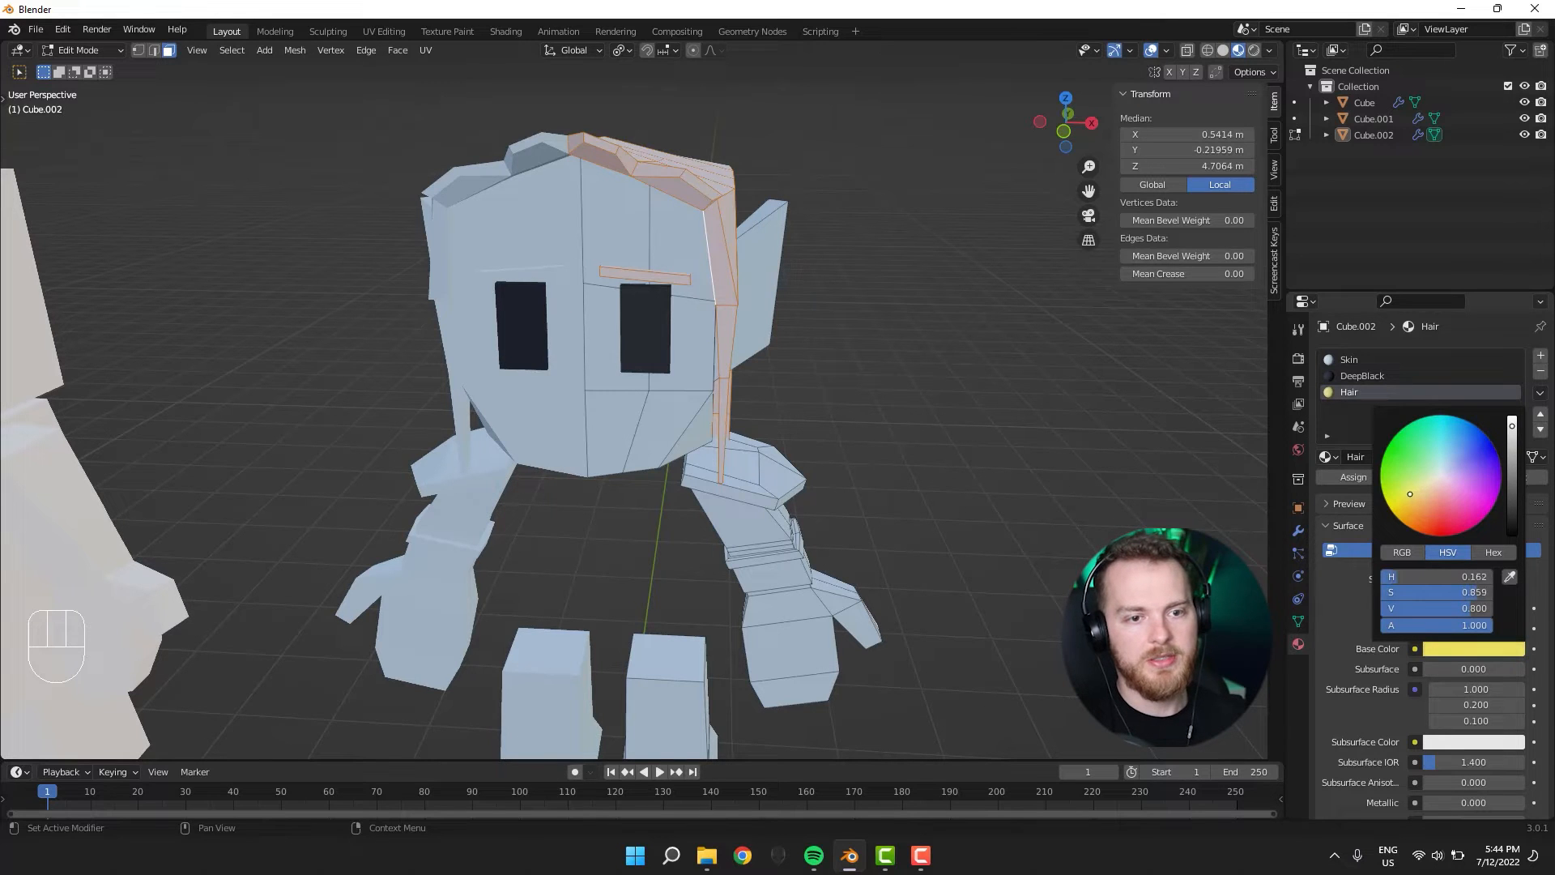
click(1325, 478)
click(1057, 494)
middle_drag(1057, 493, 1011, 516)
key(Tab)
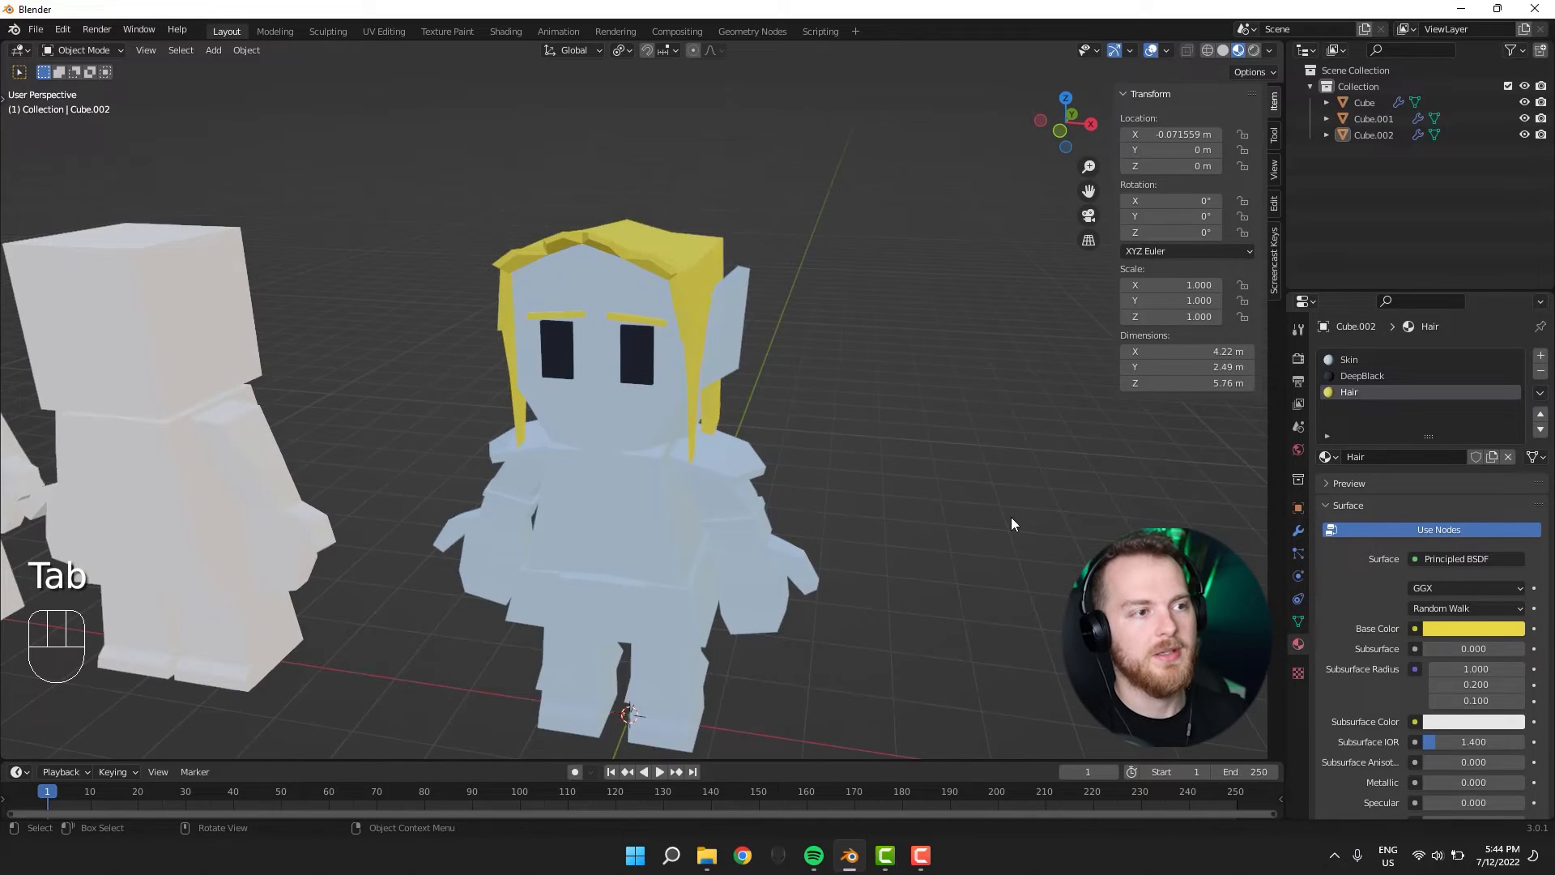
Change the Hair material's base color to a muted golden blond, about H 0.097, S 0.822, V 0.581.
click(1439, 627)
drag(1409, 481, 1426, 492)
drag(1516, 401, 1512, 417)
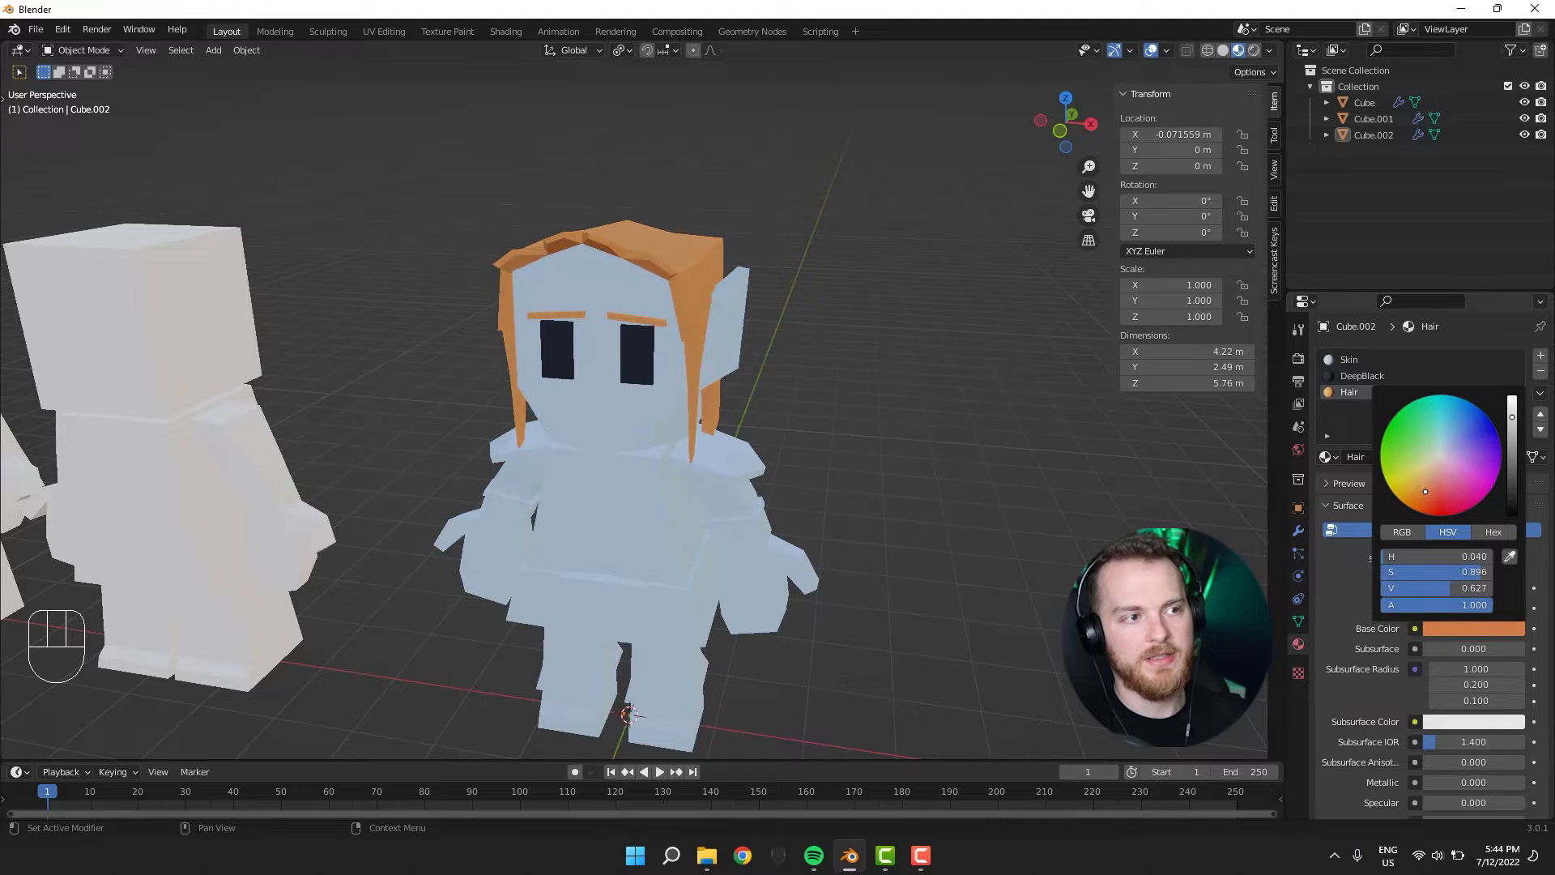
drag(1426, 483, 1413, 488)
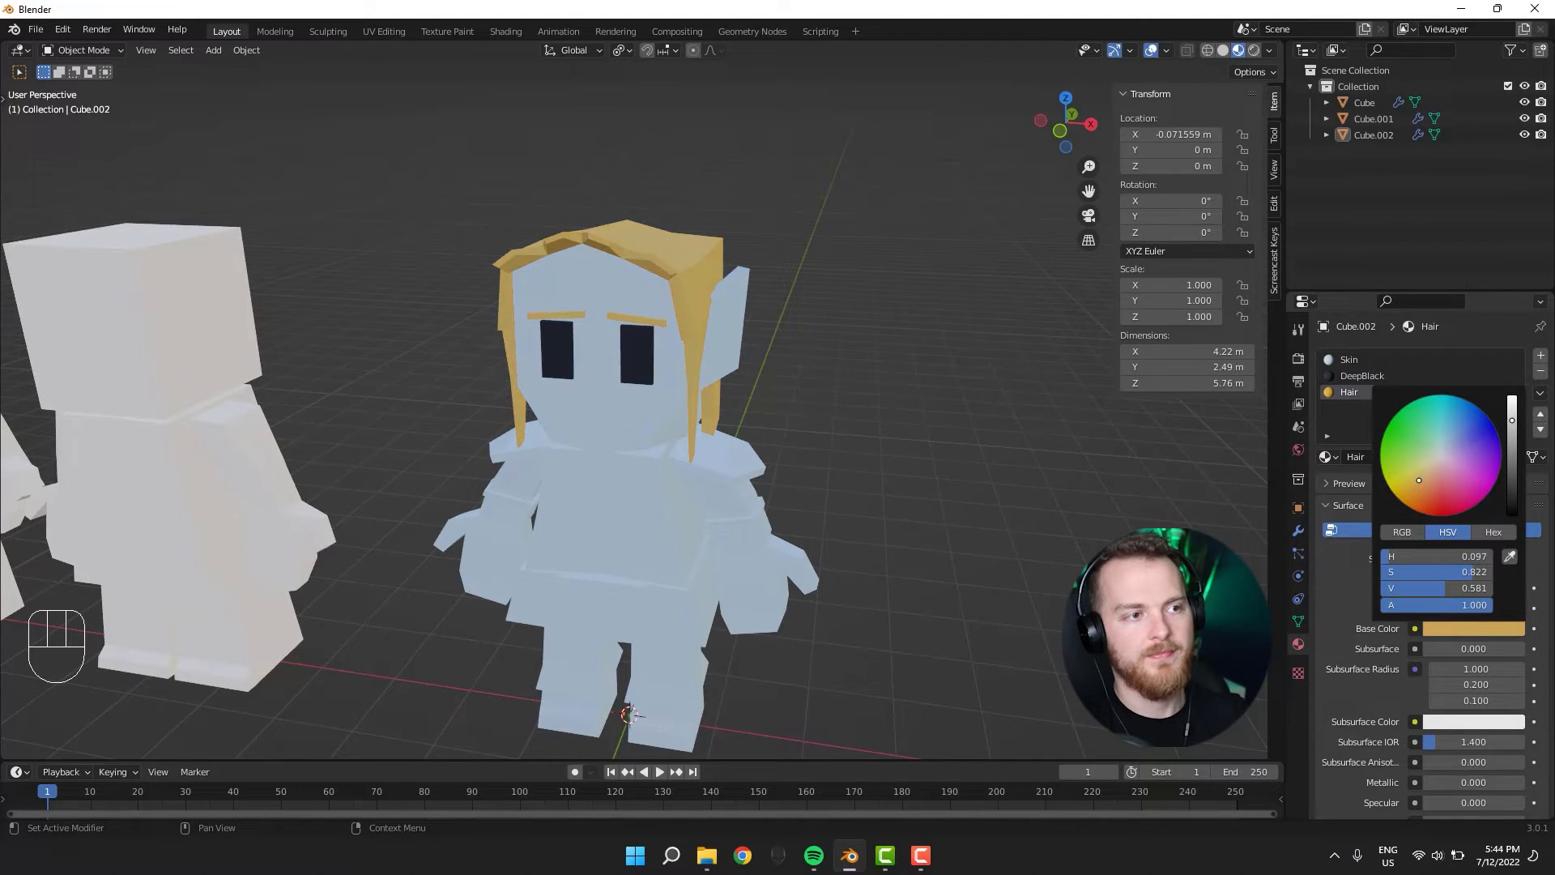
middle_drag(926, 512, 684, 586)
key(Tab)
key(Tab)
scroll(684, 586, up, 2)
key(Tab)
key(Tab)
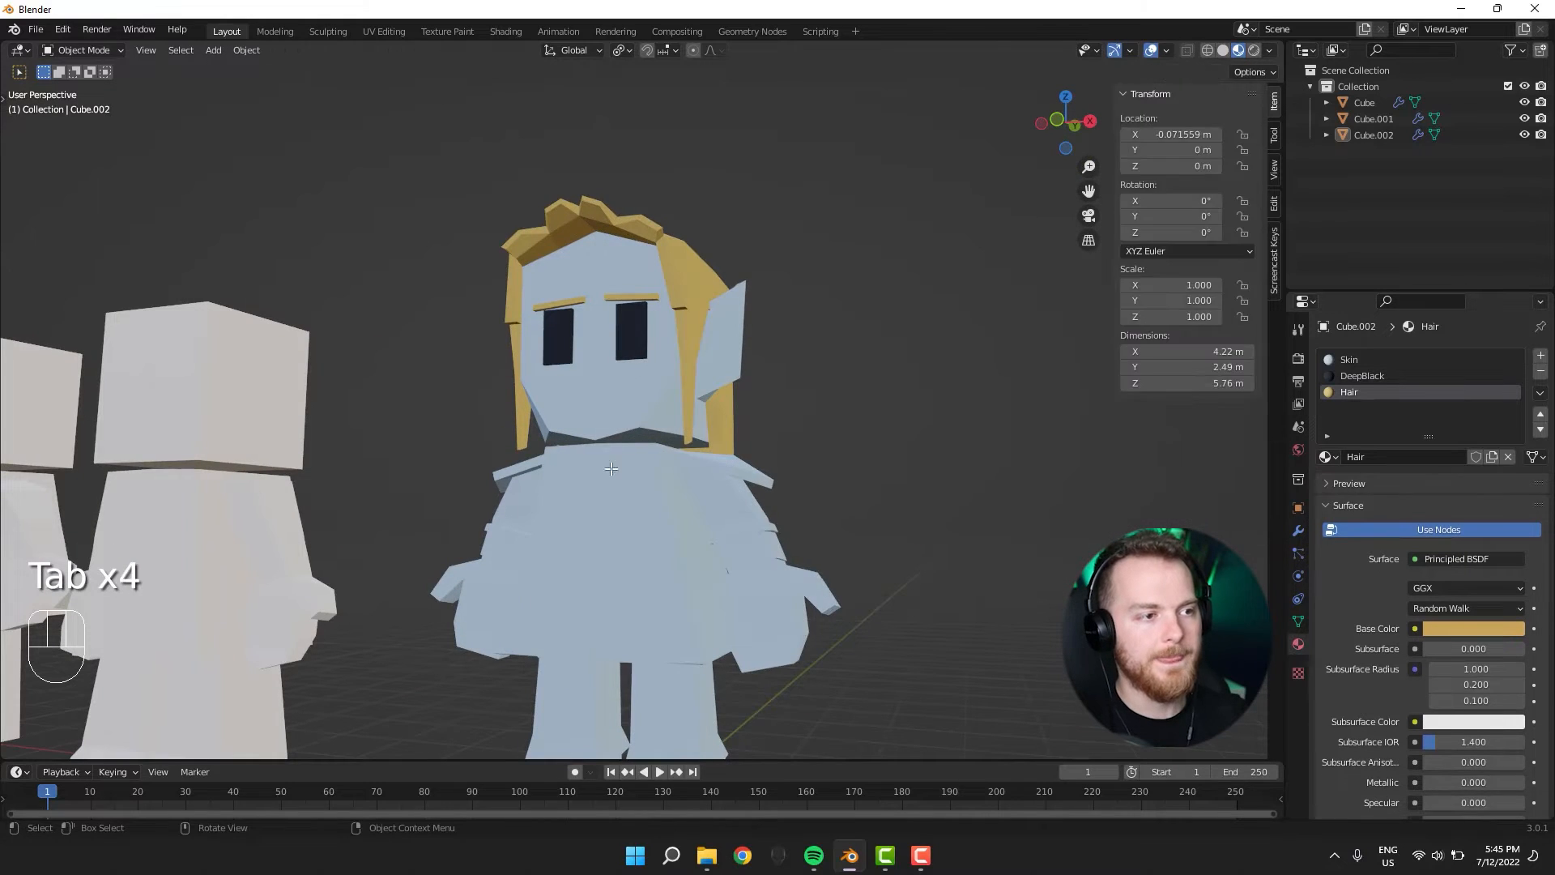
Select all visible geometry of the pointed-eared character in Edit Mode and reveal its hidden torso and skirt.
key(Tab)
key(a)
middle_drag(611, 469, 653, 446)
key(alt)
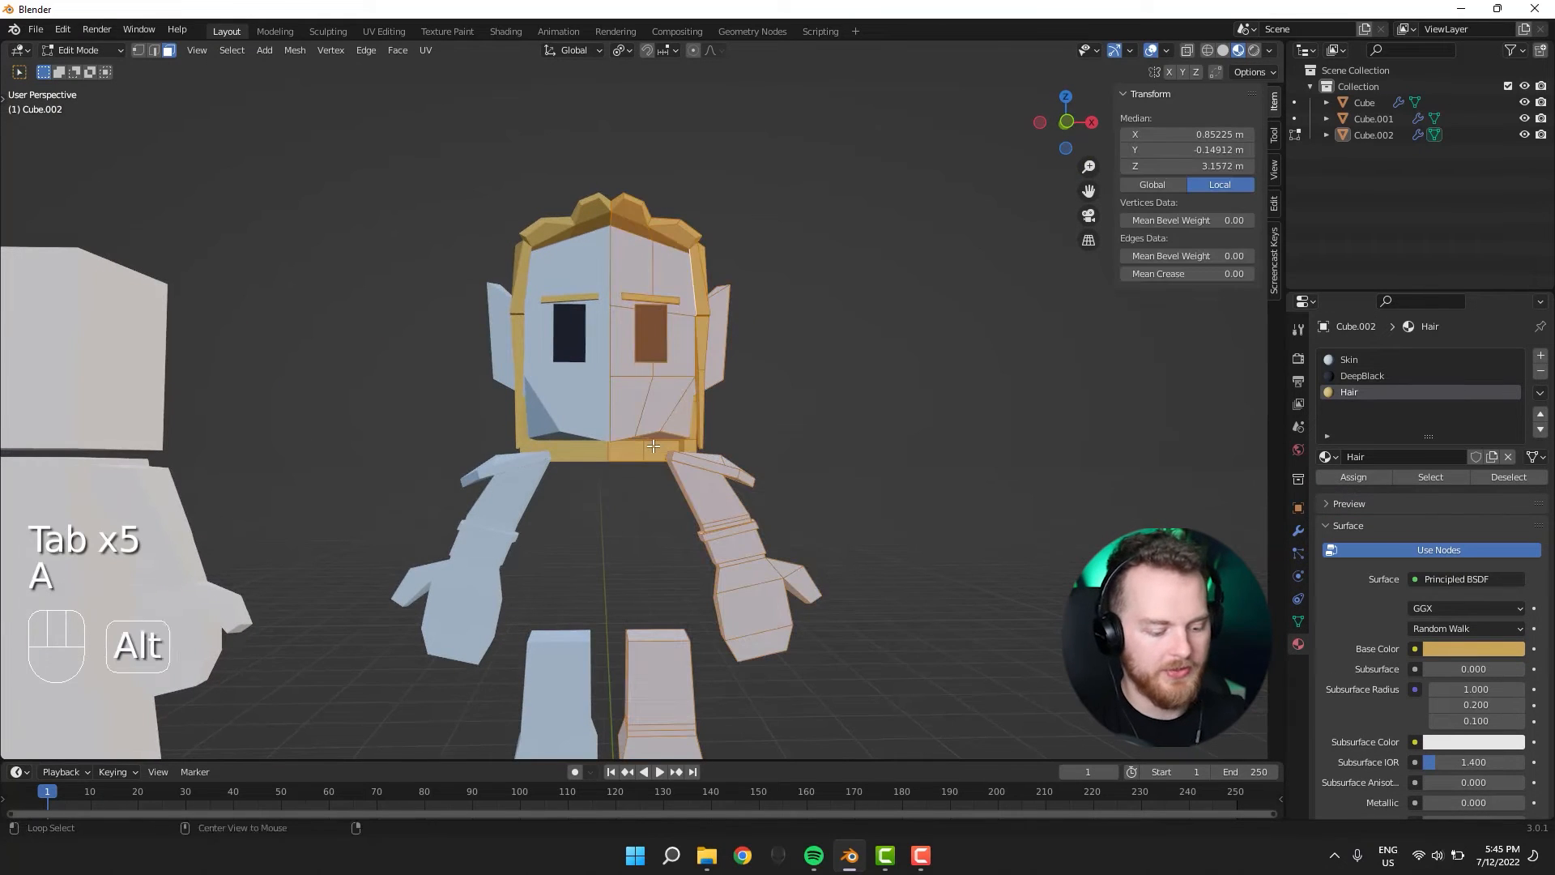
key(alt+h)
middle_drag(603, 490, 616, 478)
middle_drag(648, 629, 639, 688)
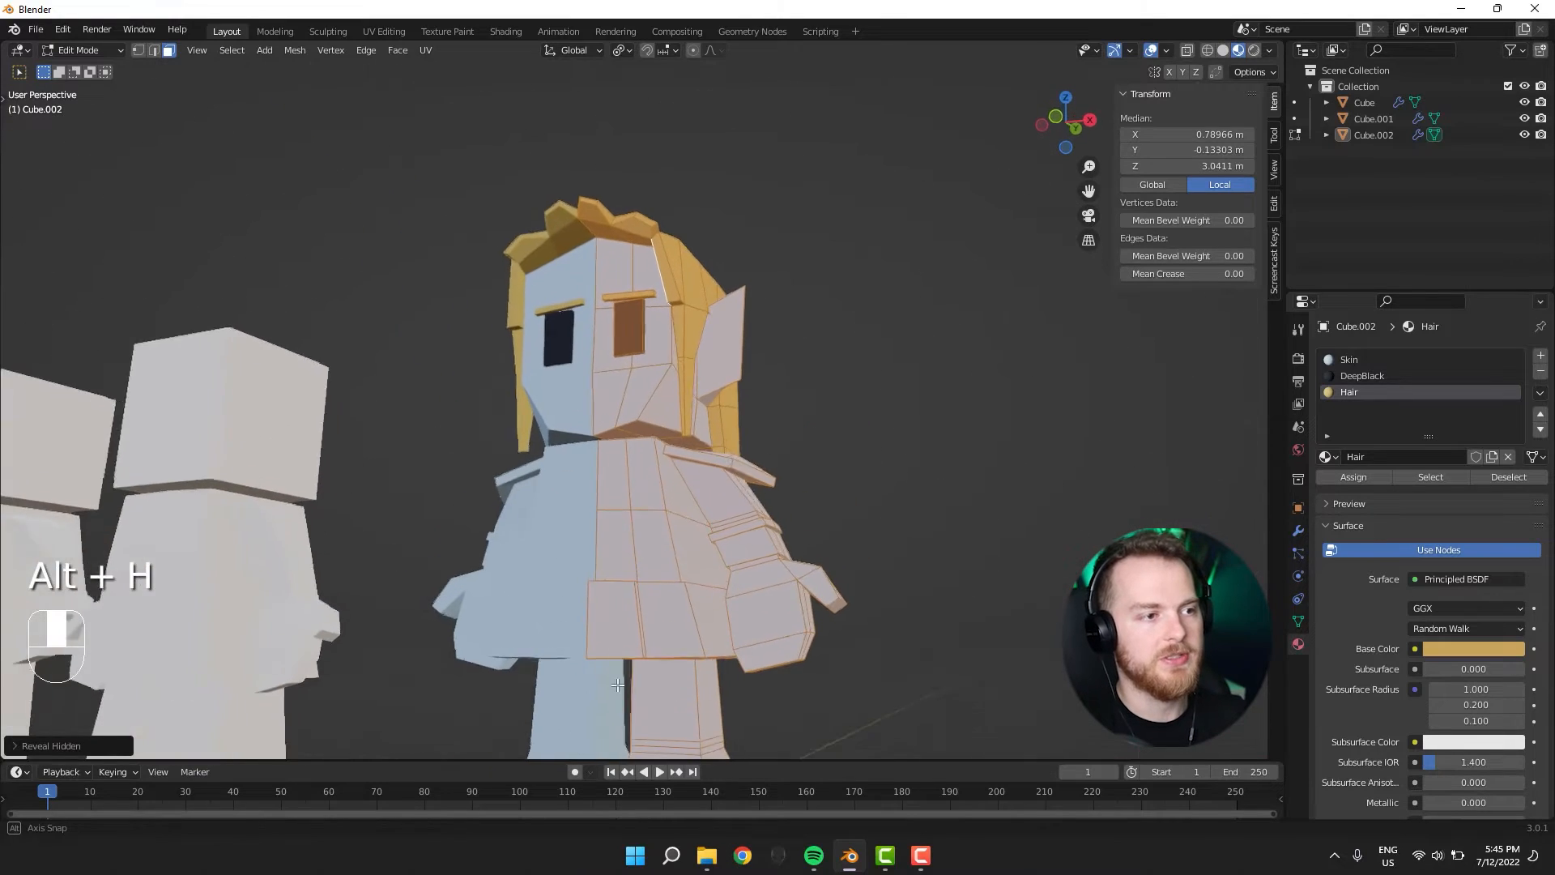
shift+middle_drag(778, 461, 838, 555)
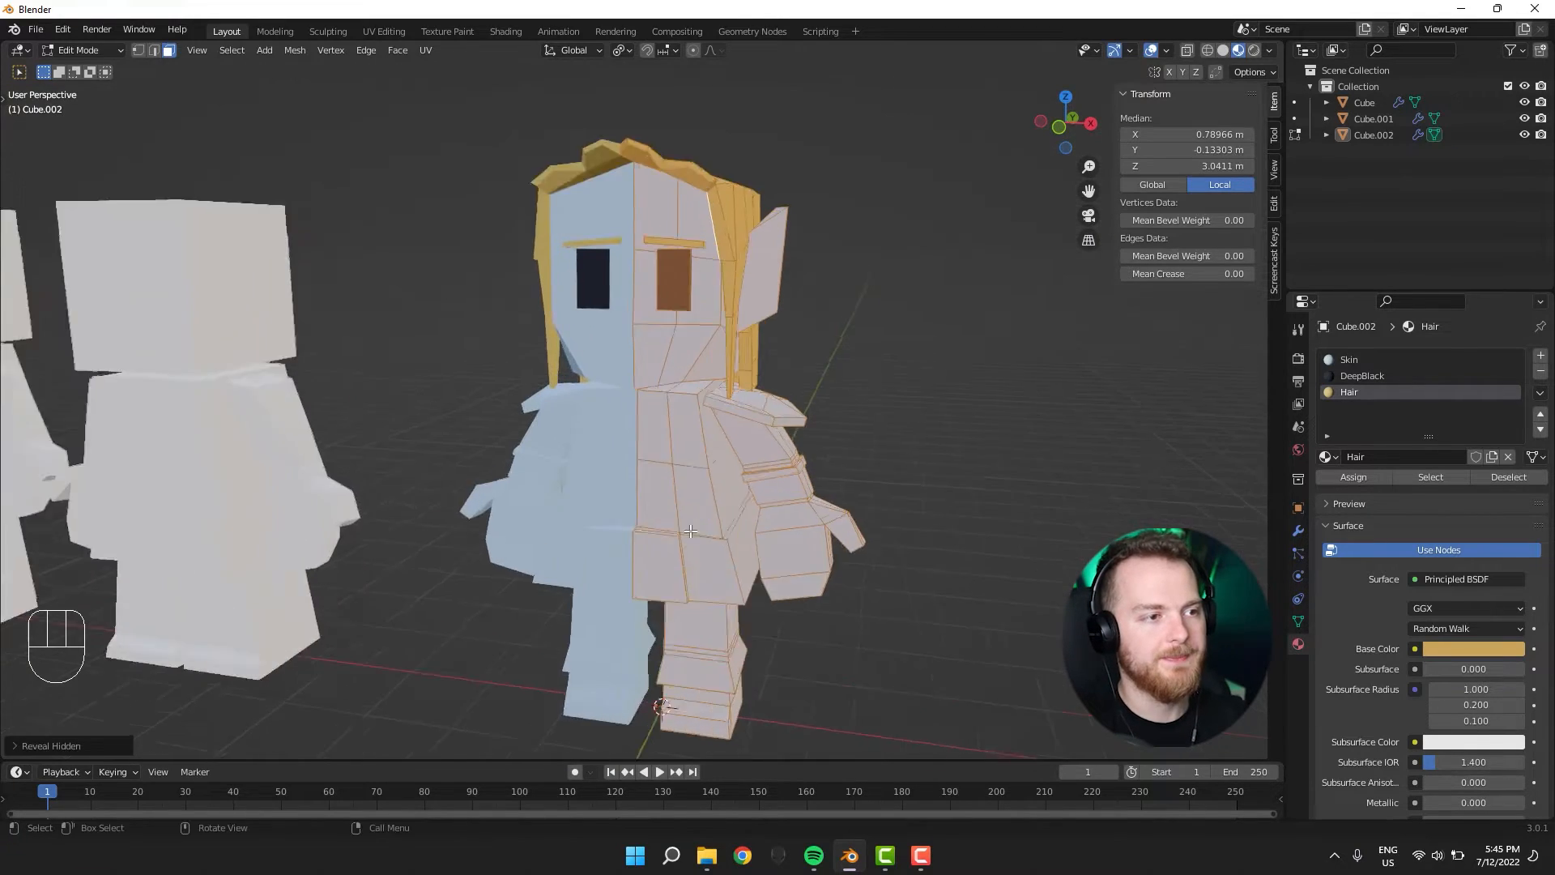
Select the front and side faces of the torso in face select mode.
scroll(778, 535, up, 2)
key(3)
click(714, 526)
middle_drag(703, 475, 696, 502)
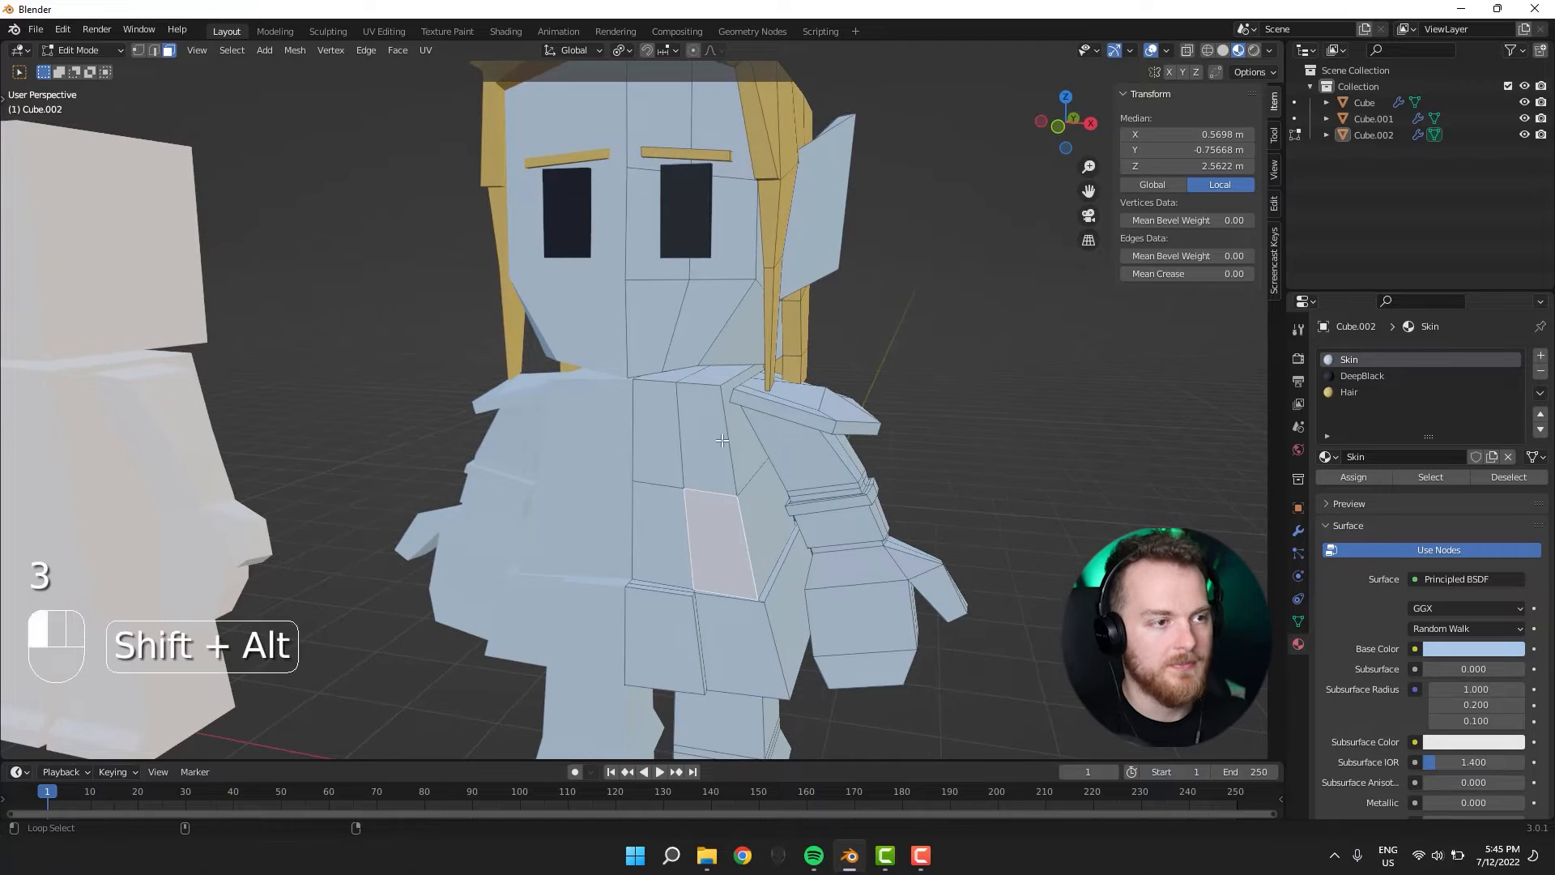
alt+shift+click(698, 534)
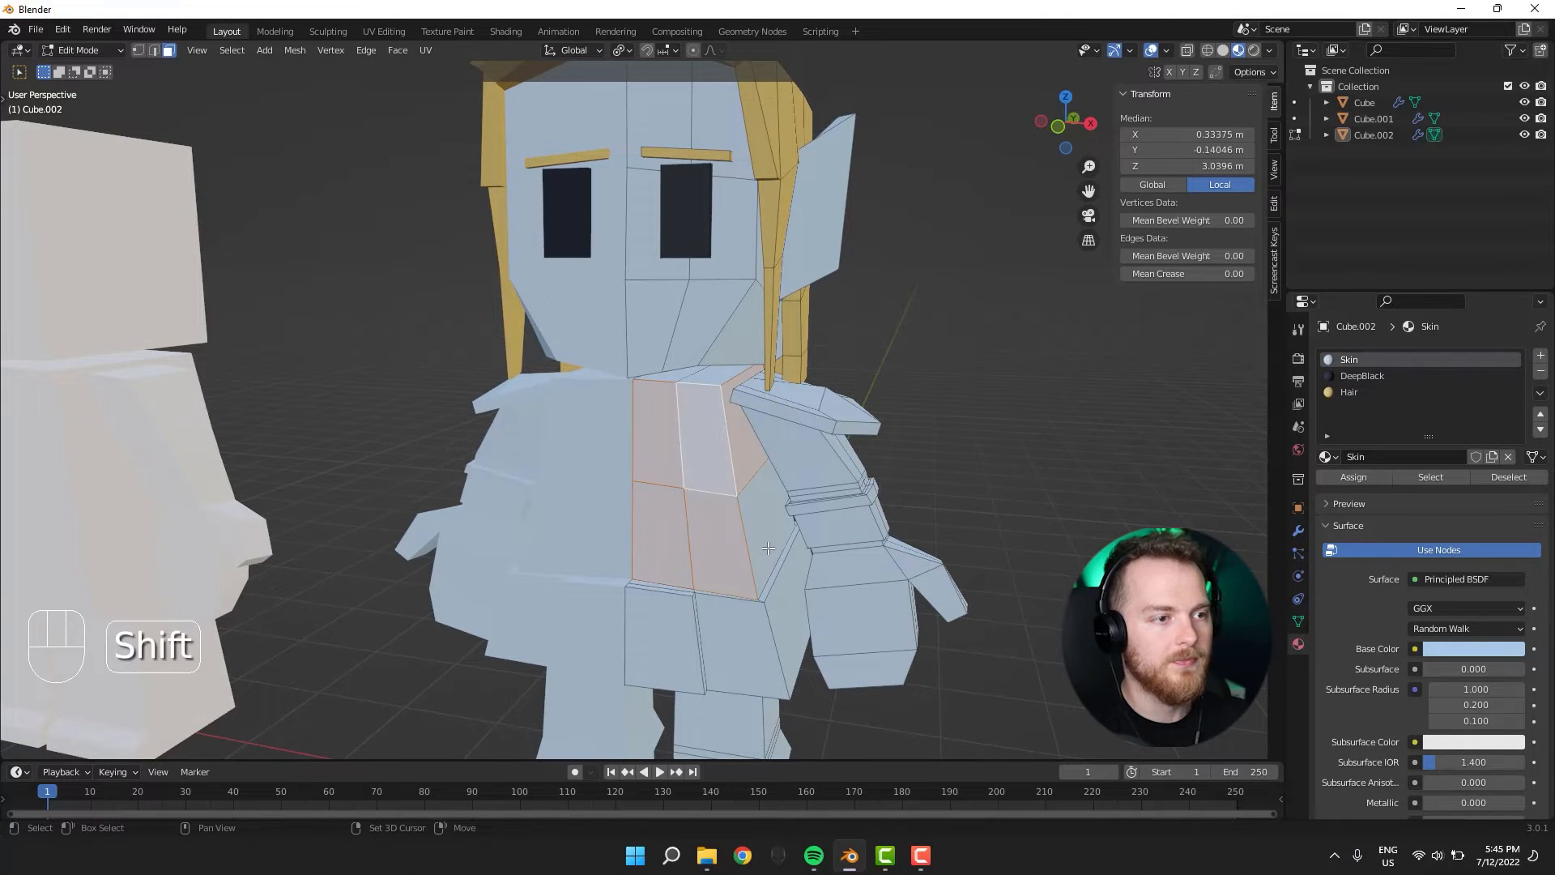
shift+click(763, 548)
middle_drag(764, 548, 742, 589)
shift+click(644, 559)
shift+click(709, 553)
scroll(697, 526, down, 5)
scroll(739, 574, up, 4)
scroll(739, 573, down, 2)
scroll(729, 572, down, 2)
scroll(755, 557, down, 2)
Merge all of the character's vertices by distance, trying 0.0101 m before returning the merge distance to 0.0001 m.
key(a)
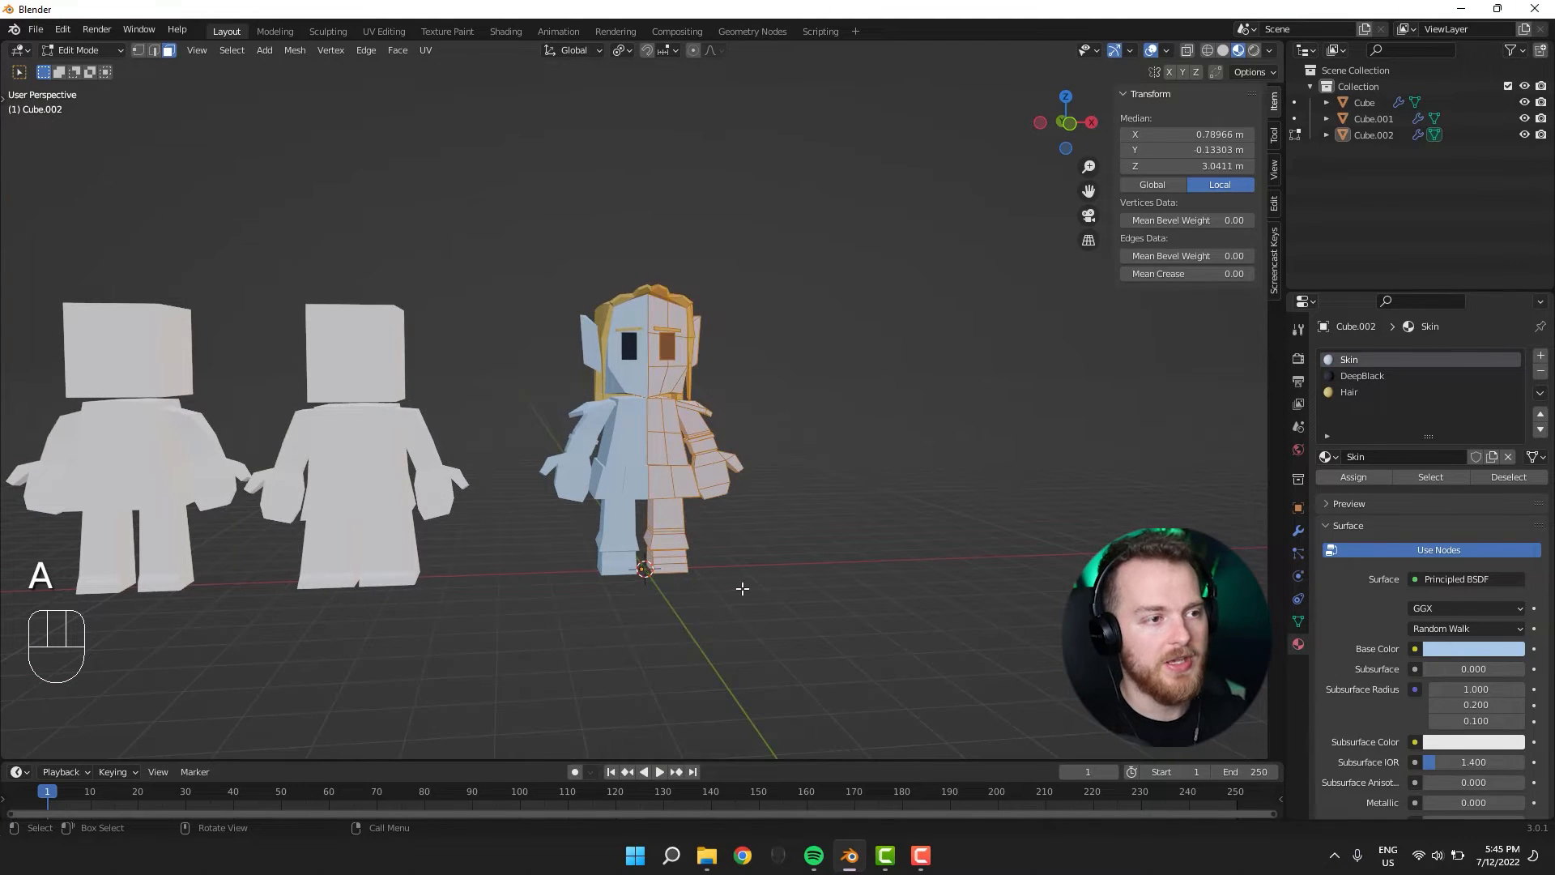
key(m)
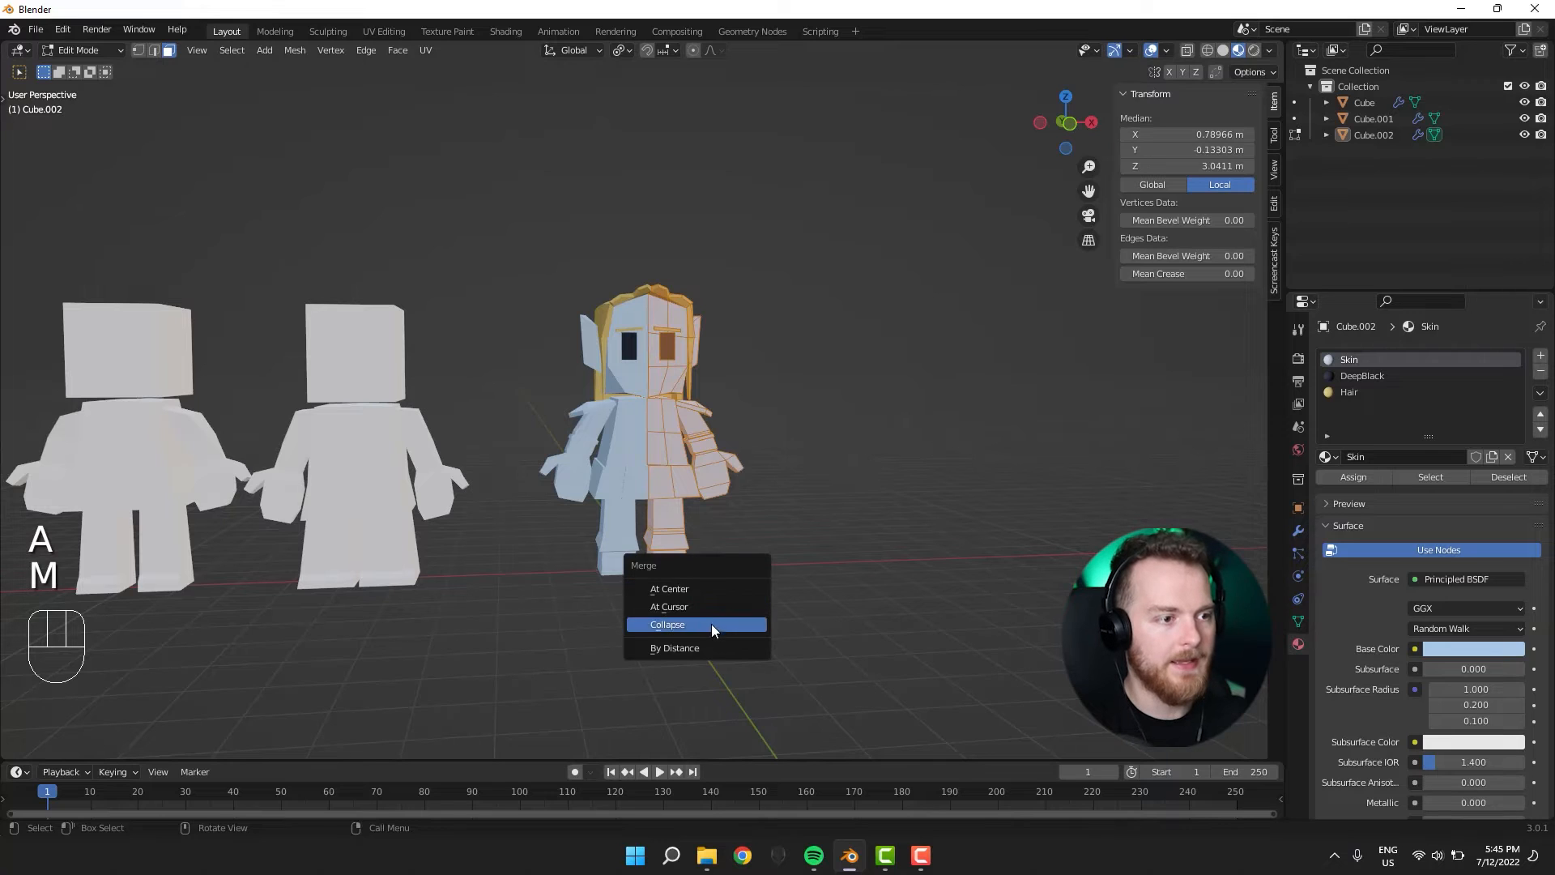
click(697, 647)
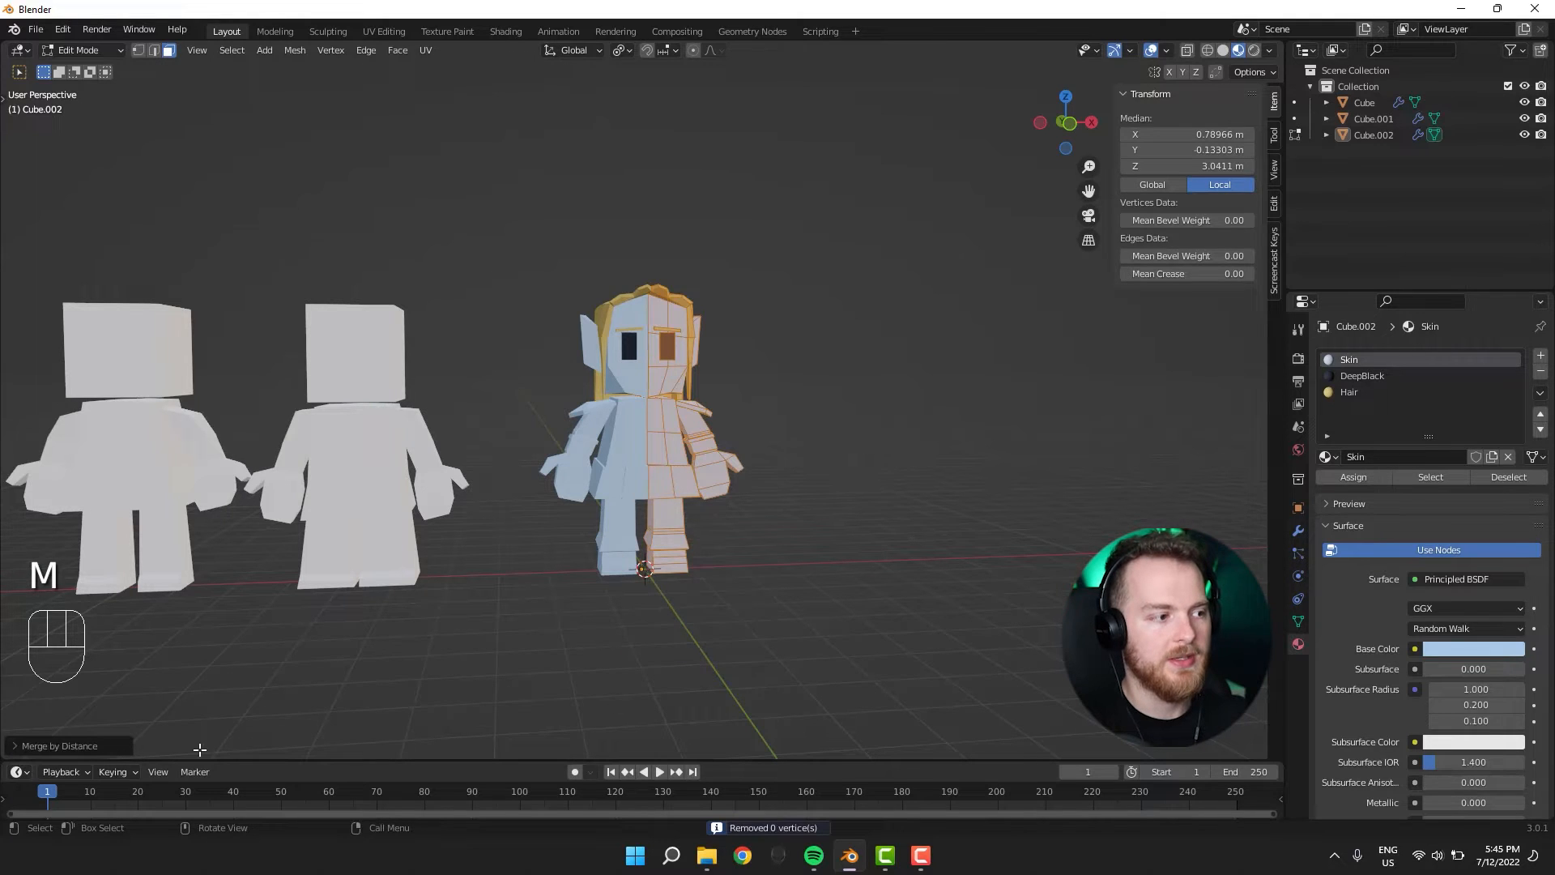
click(24, 745)
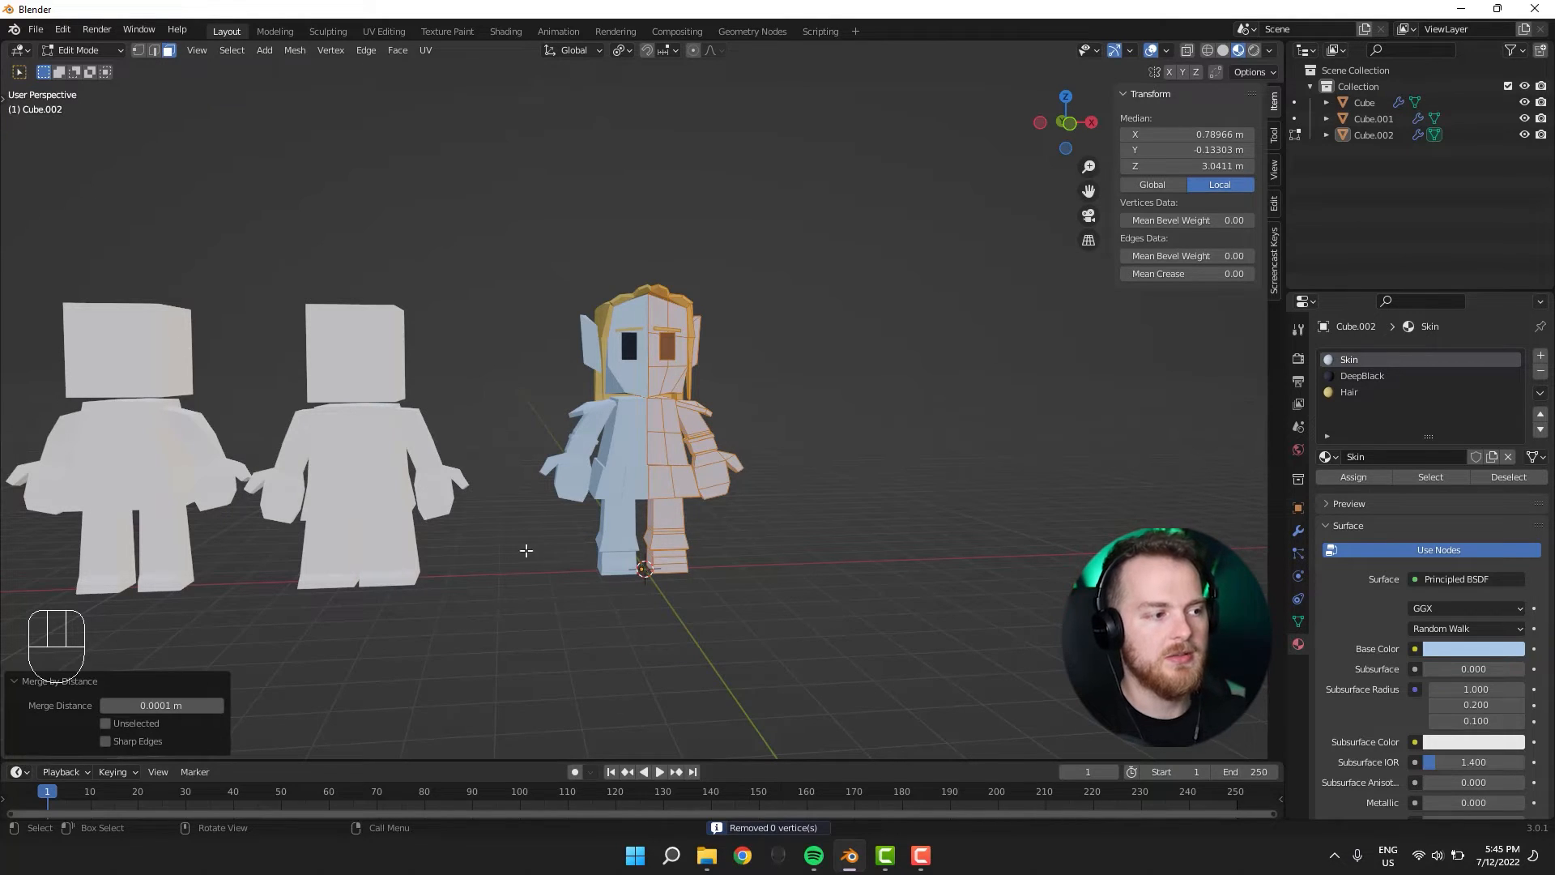
scroll(525, 551, up, 7)
mouse_move(746, 529)
middle_down()
mouse_move(661, 523)
mouse_move(665, 480)
mouse_move(729, 504)
middle_up()
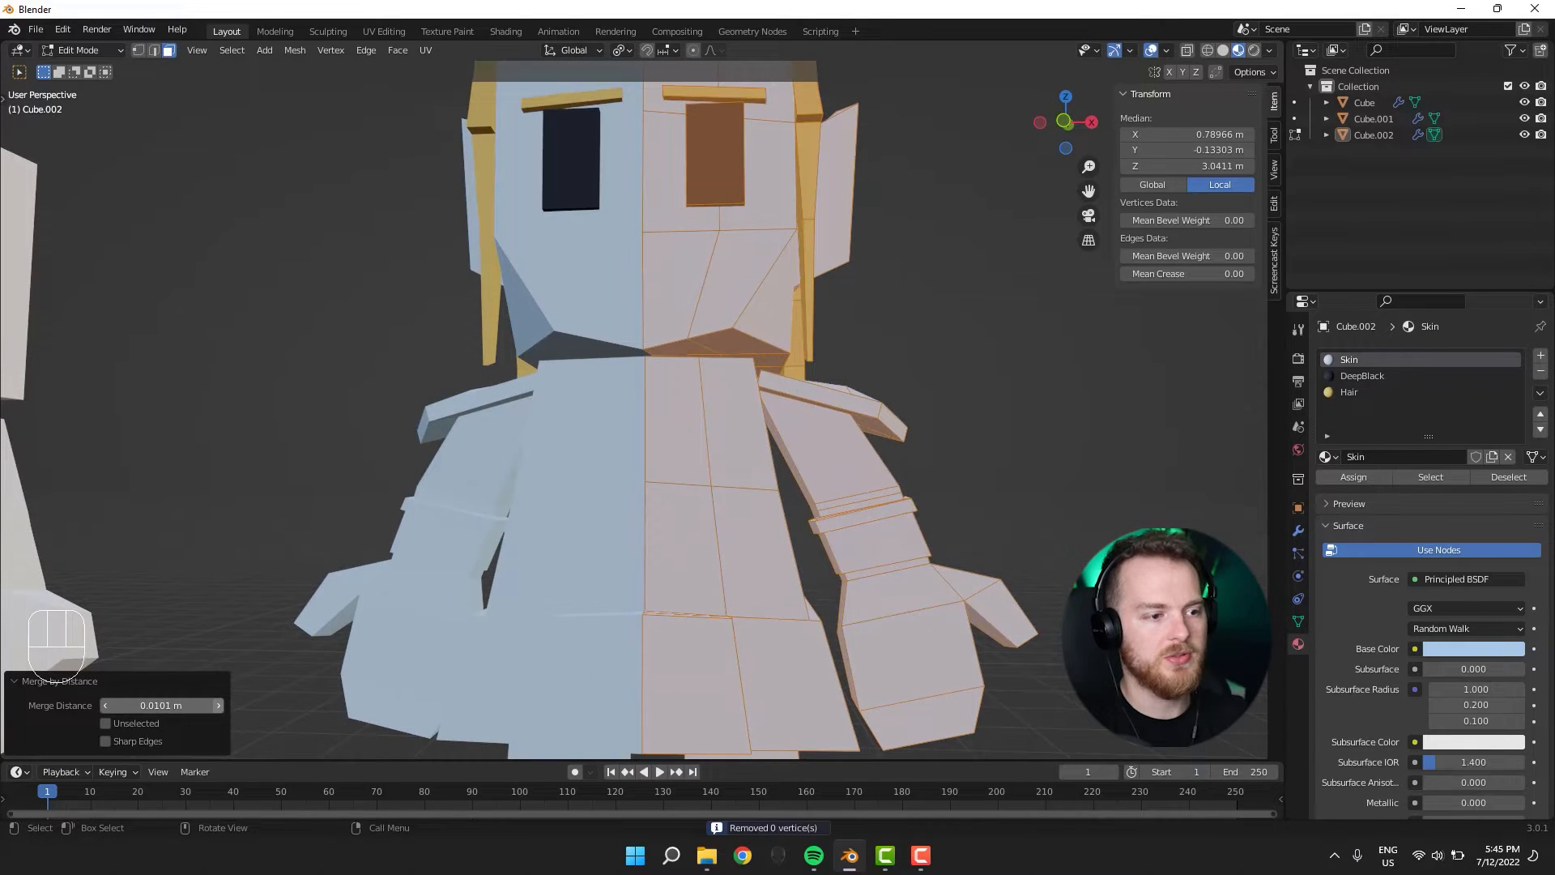
drag(122, 710, 105, 709)
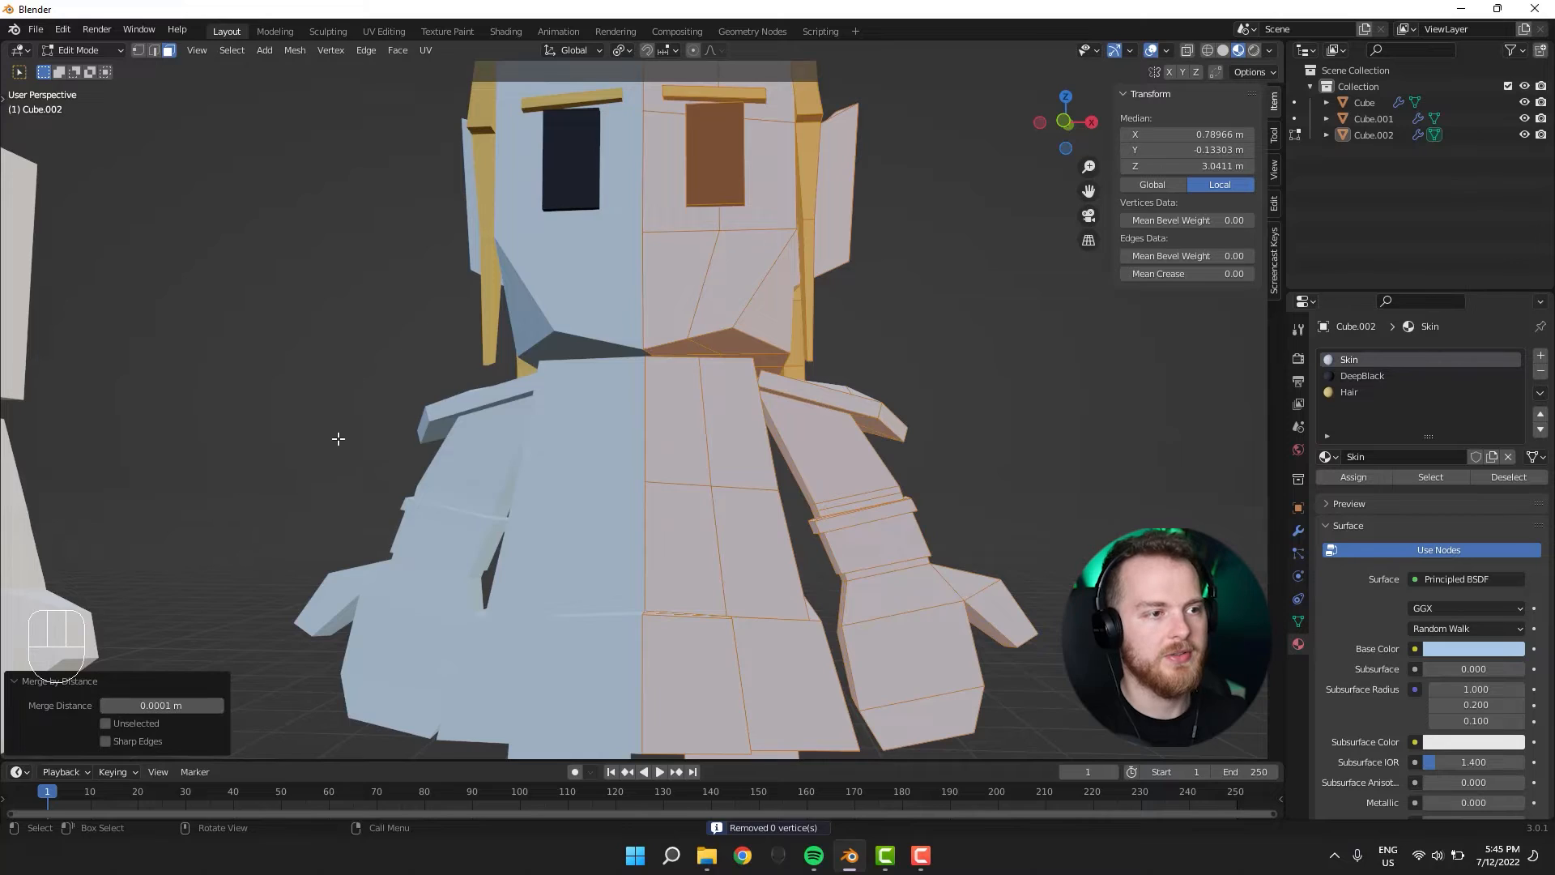
Select the individual front and side faces of the torso between the collar and the skirt.
middle_drag(341, 437, 666, 444)
key(Tab)
key(Tab)
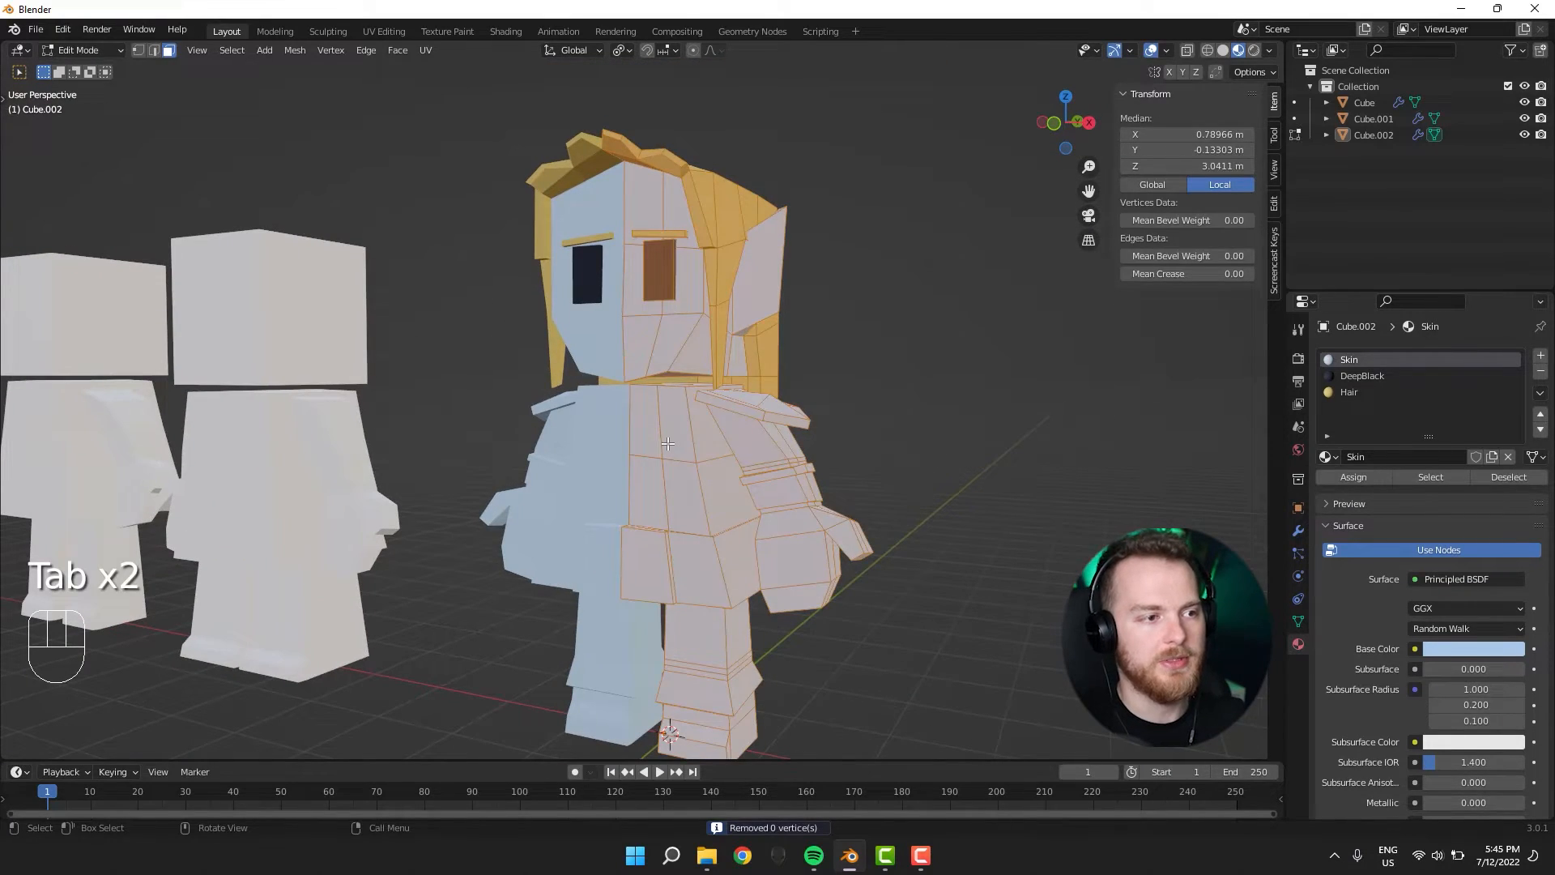
click(667, 439)
key(3)
click(653, 438)
shift+click(680, 488)
shift+click(651, 485)
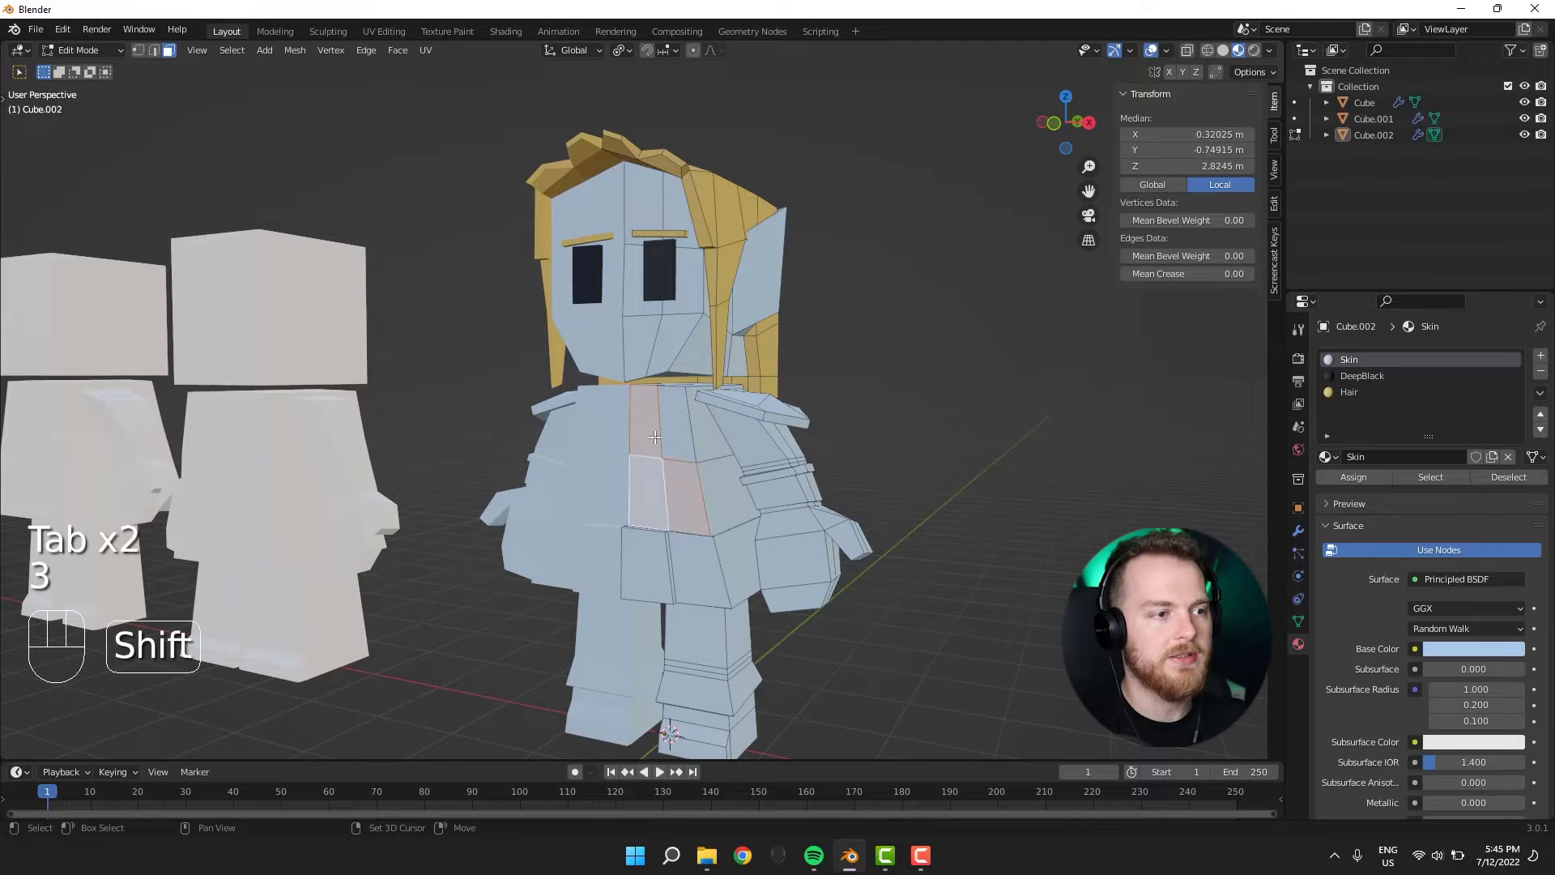
shift+click(677, 429)
shift+click(707, 433)
shift+click(717, 484)
middle_drag(718, 480, 531, 474)
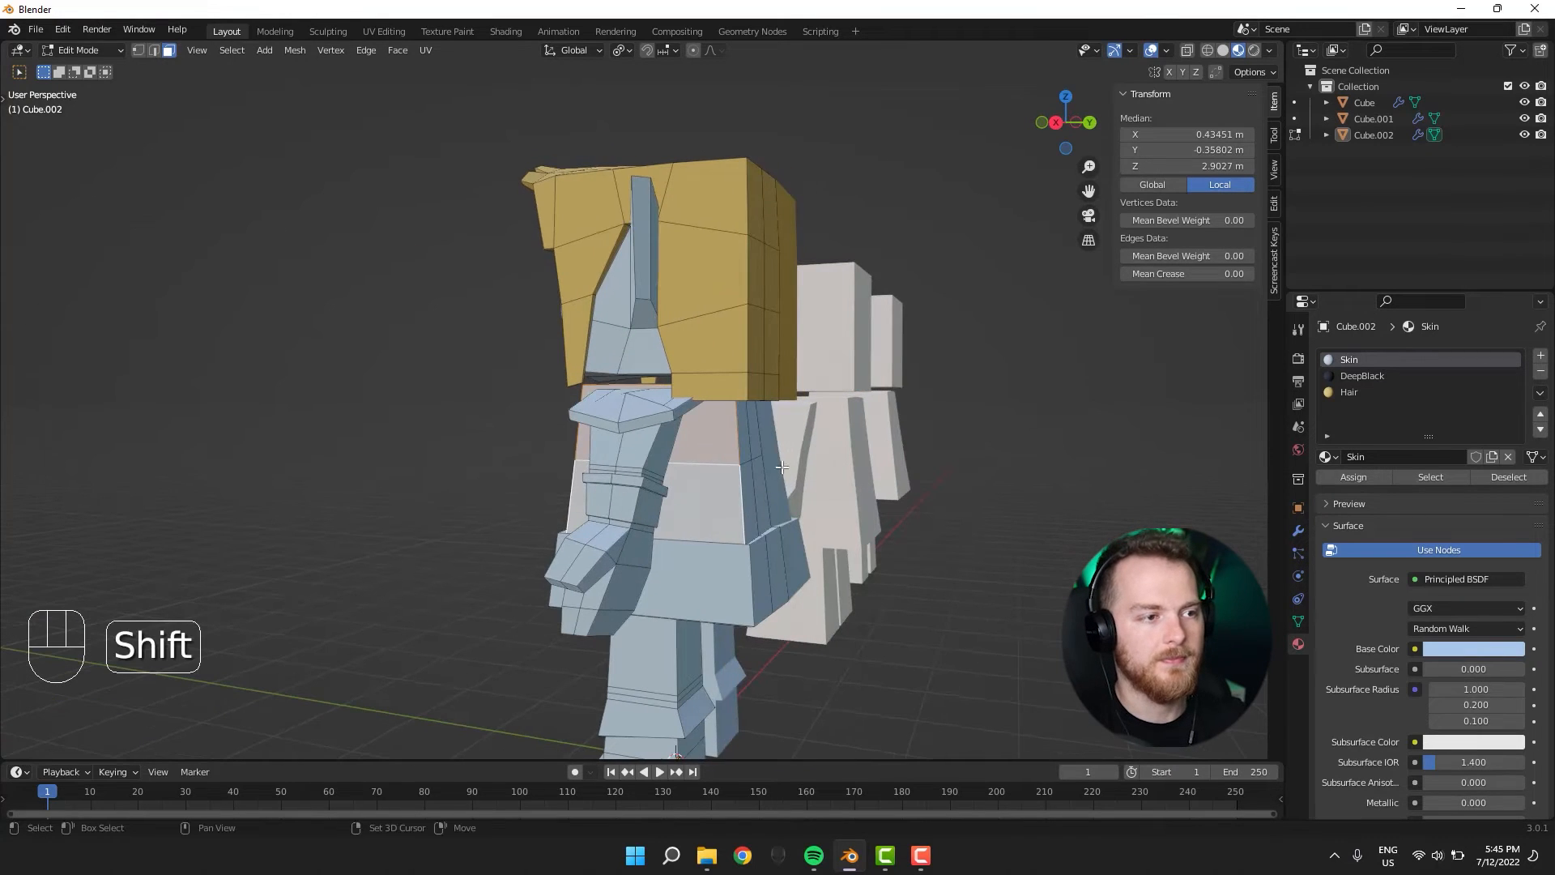
Add the torso's back faces to the selection and undo the stray deselection on the chest.
shift+click(741, 445)
middle_drag(752, 489, 616, 375)
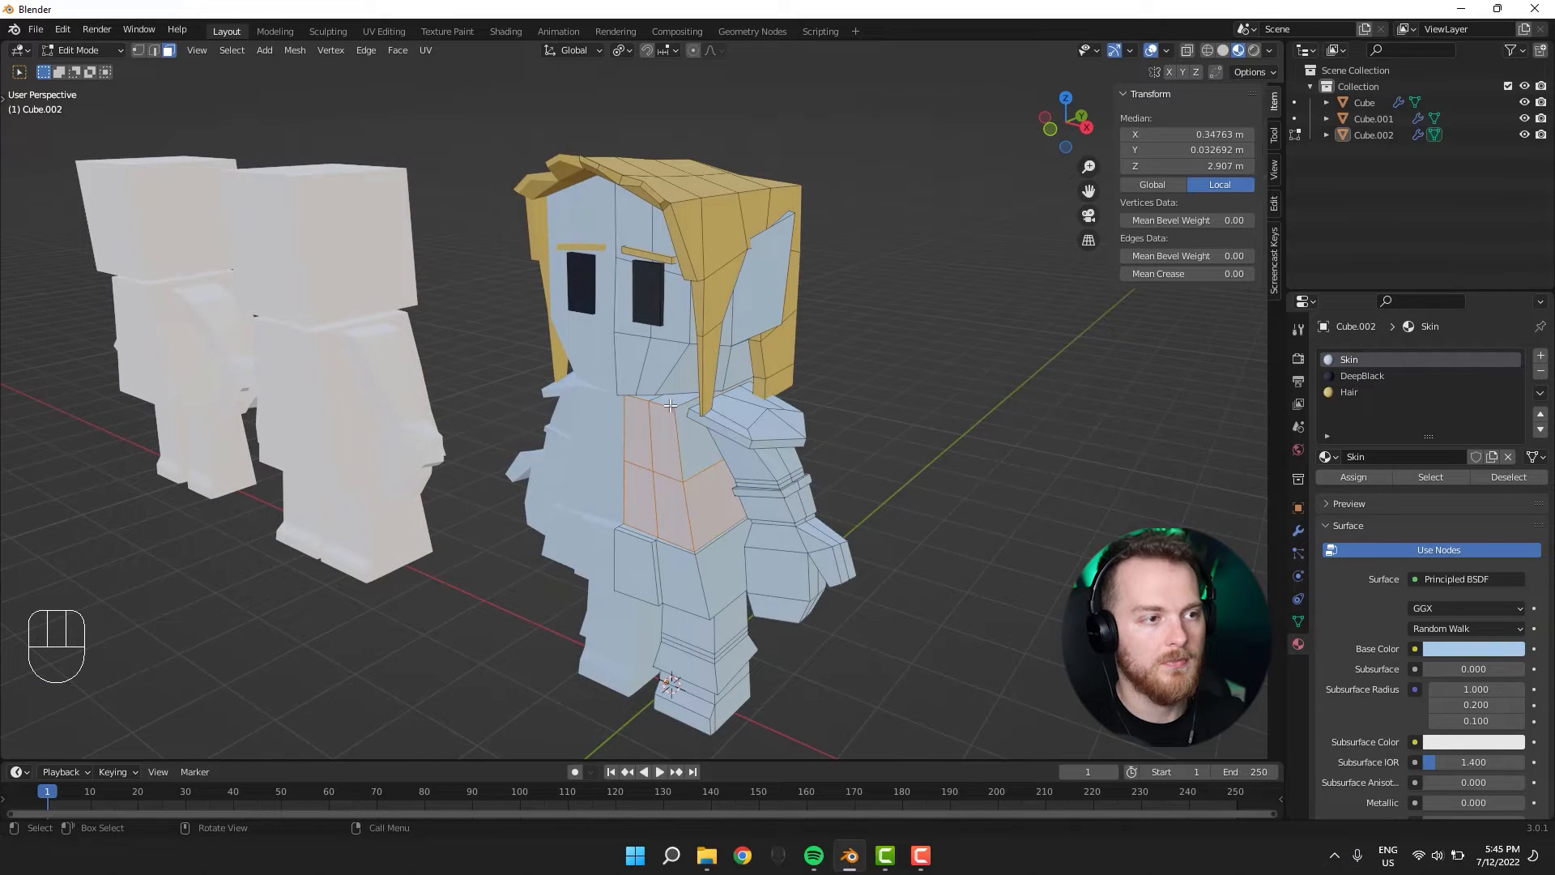
key(ctrl+z)
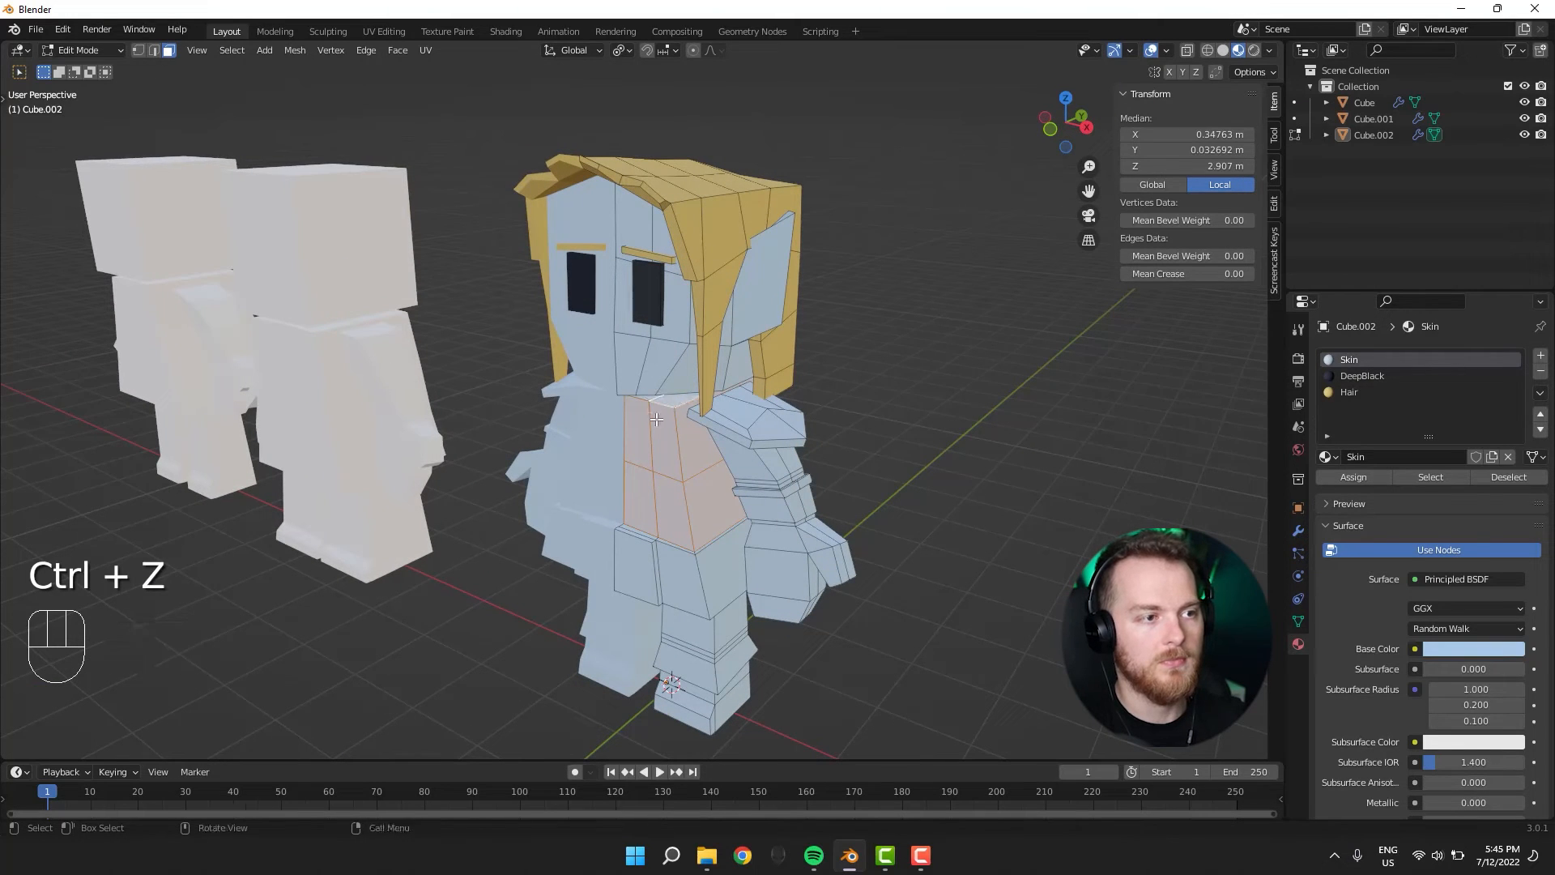
middle_drag(656, 418, 698, 412)
Add the upper leg faces and the narrow band beneath them to the selection, undoing loop selections that spread down the leg.
middle_drag(610, 548, 714, 510)
alt+shift+click(689, 469)
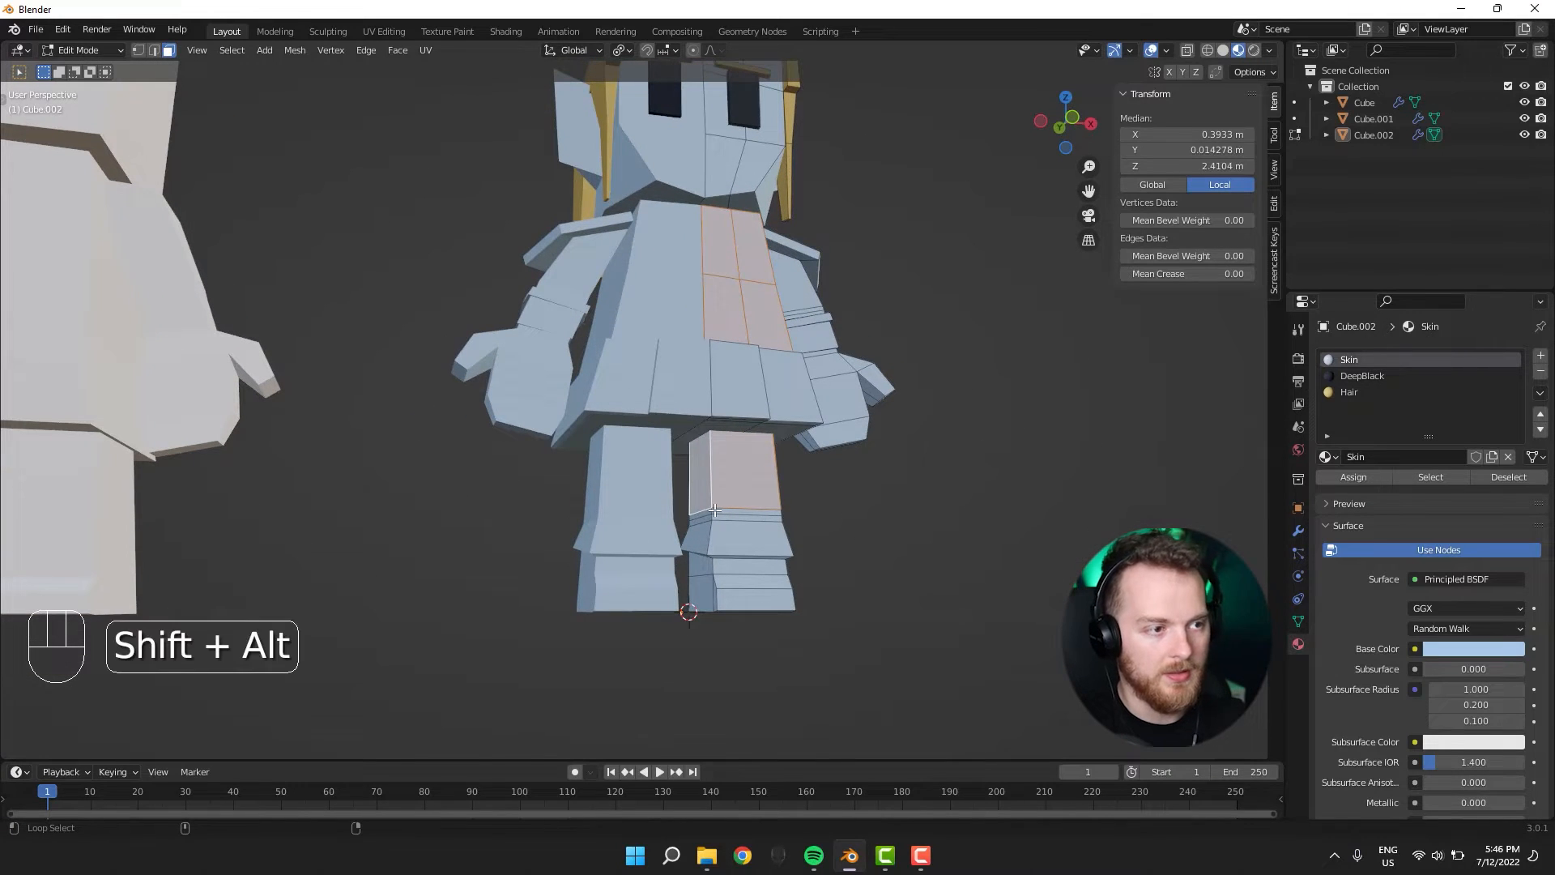
key(ctrl+z)
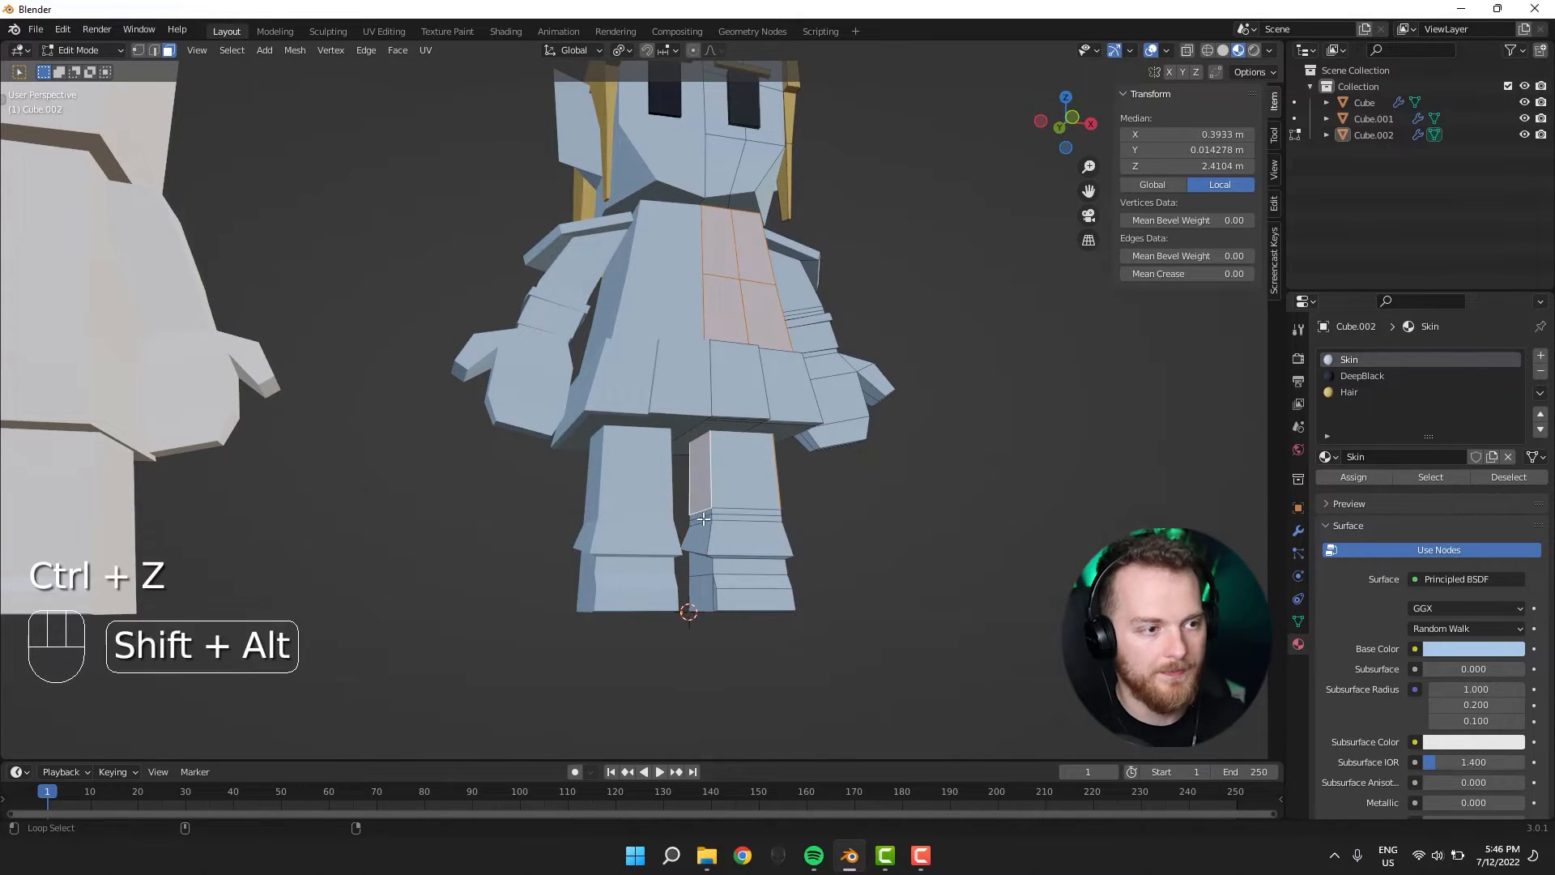
alt+shift+click(705, 518)
key(ctrl+z)
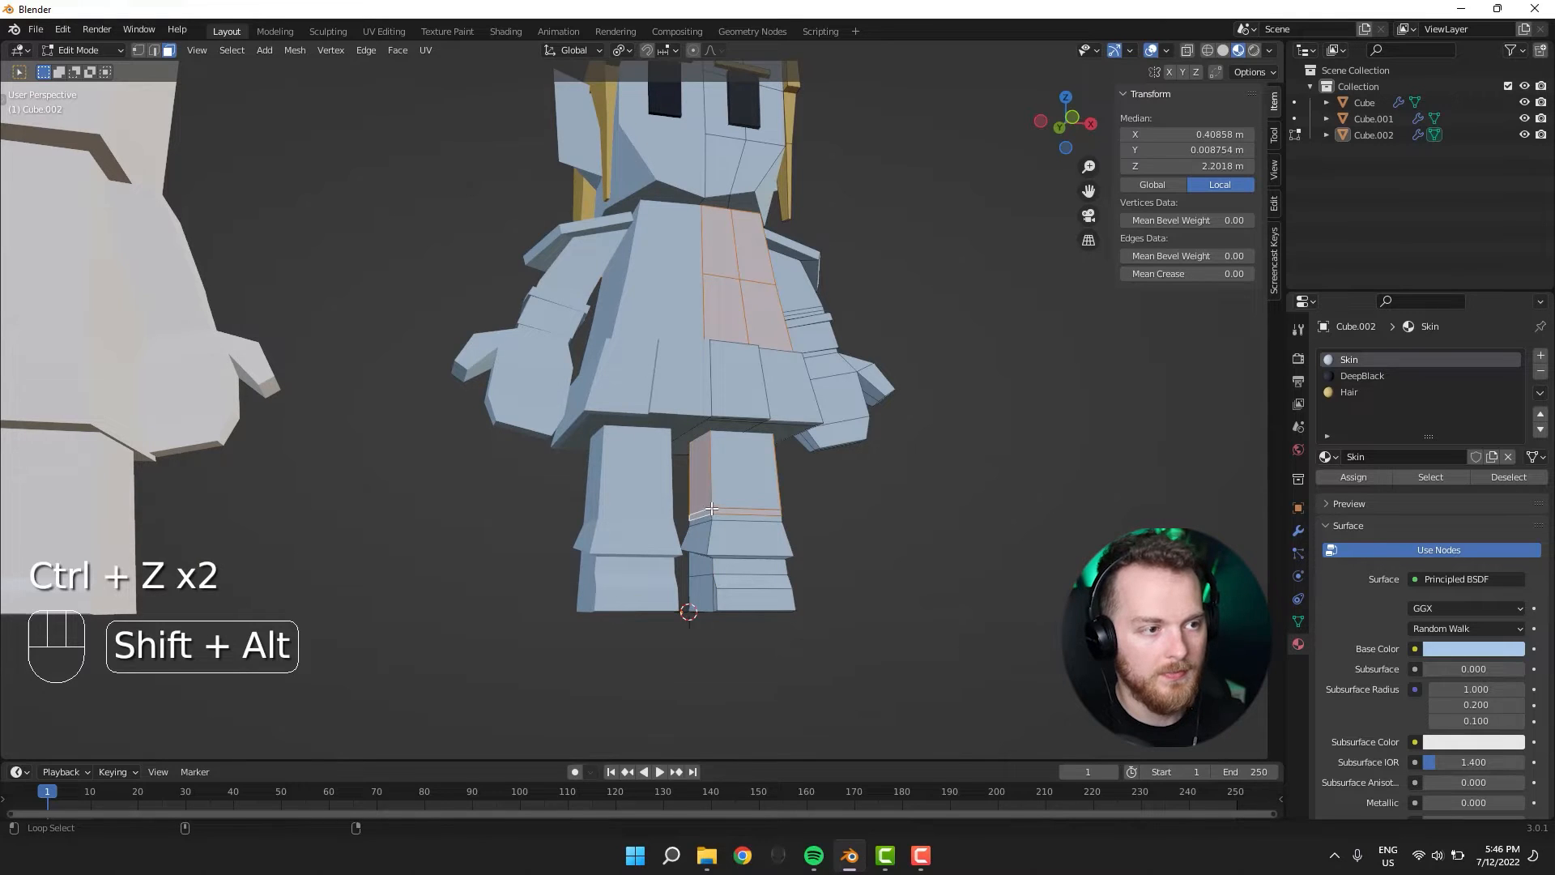
shift+click(725, 488)
alt+shift+click(719, 520)
key(z)
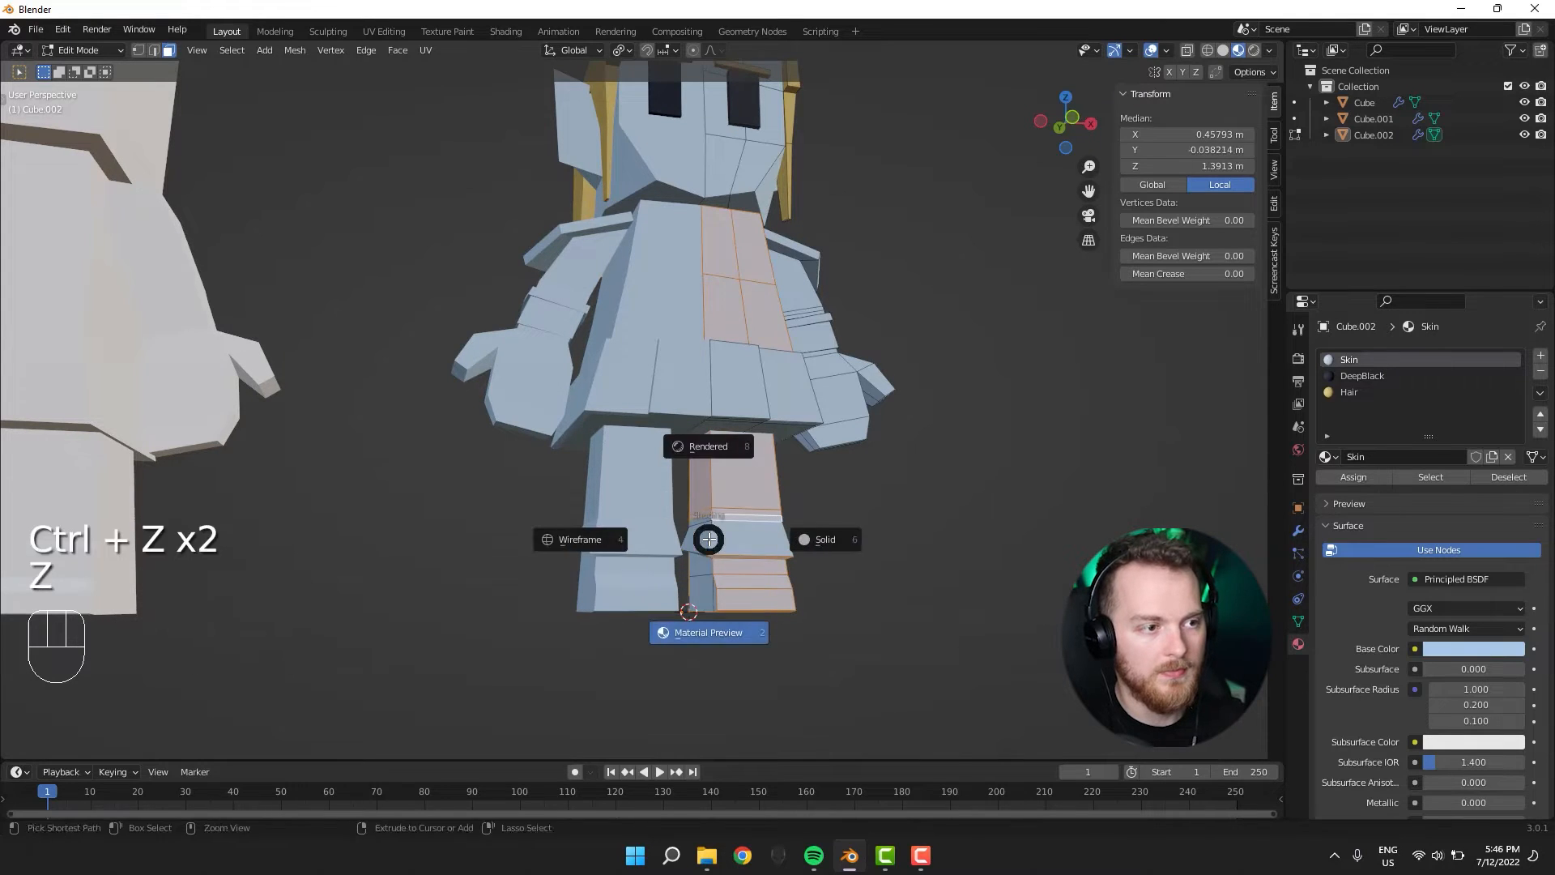
click(706, 538)
key(ctrl+z)
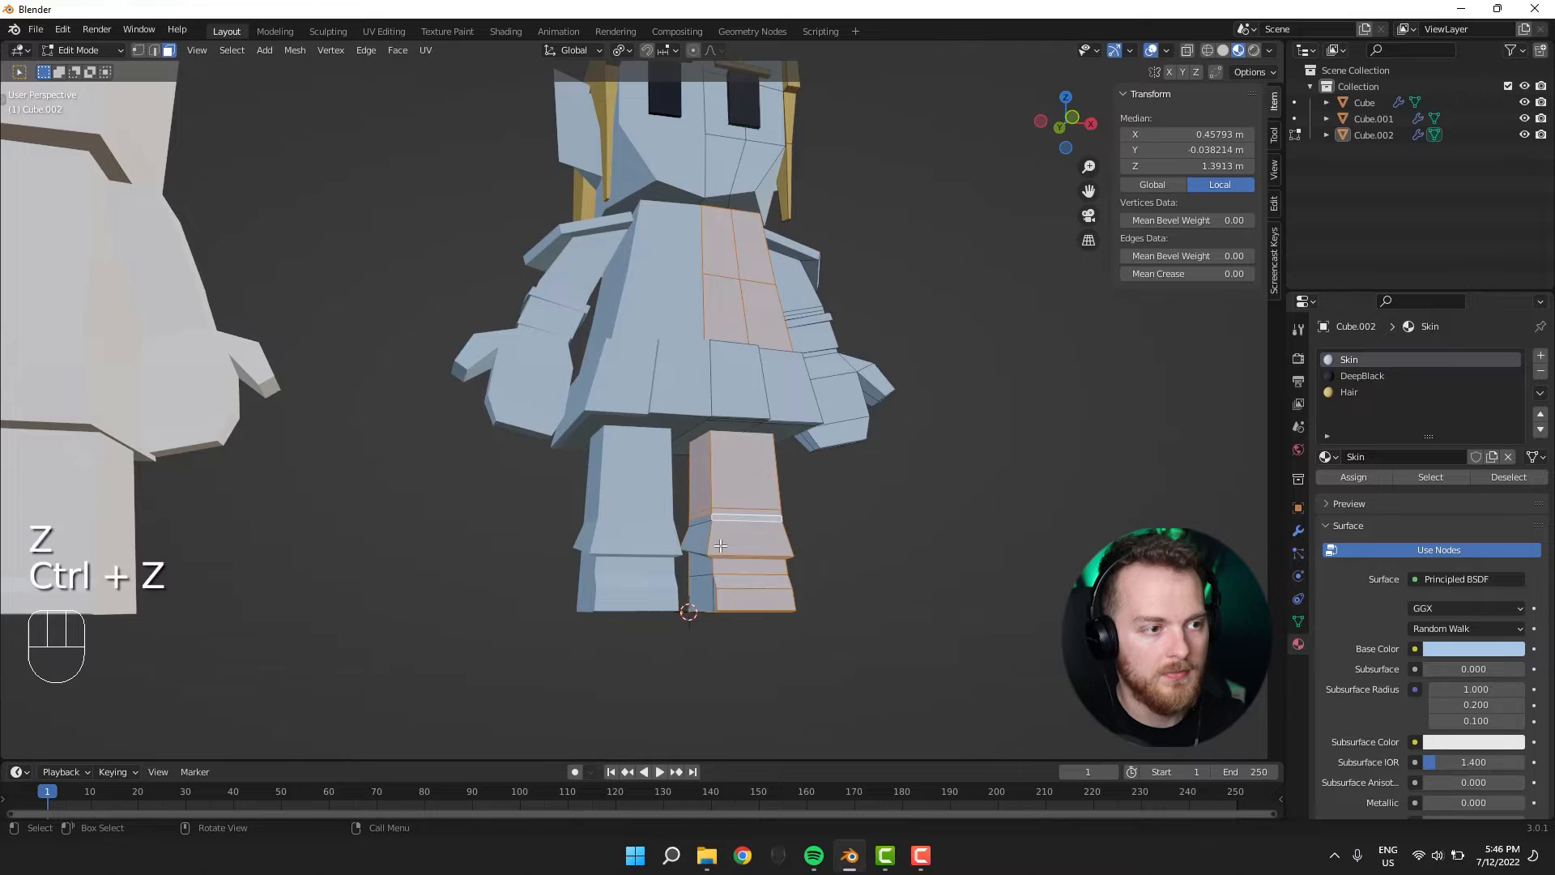
scroll(769, 649, up, 4)
key(ctrl+z)
shift+middle_drag(765, 643, 768, 586)
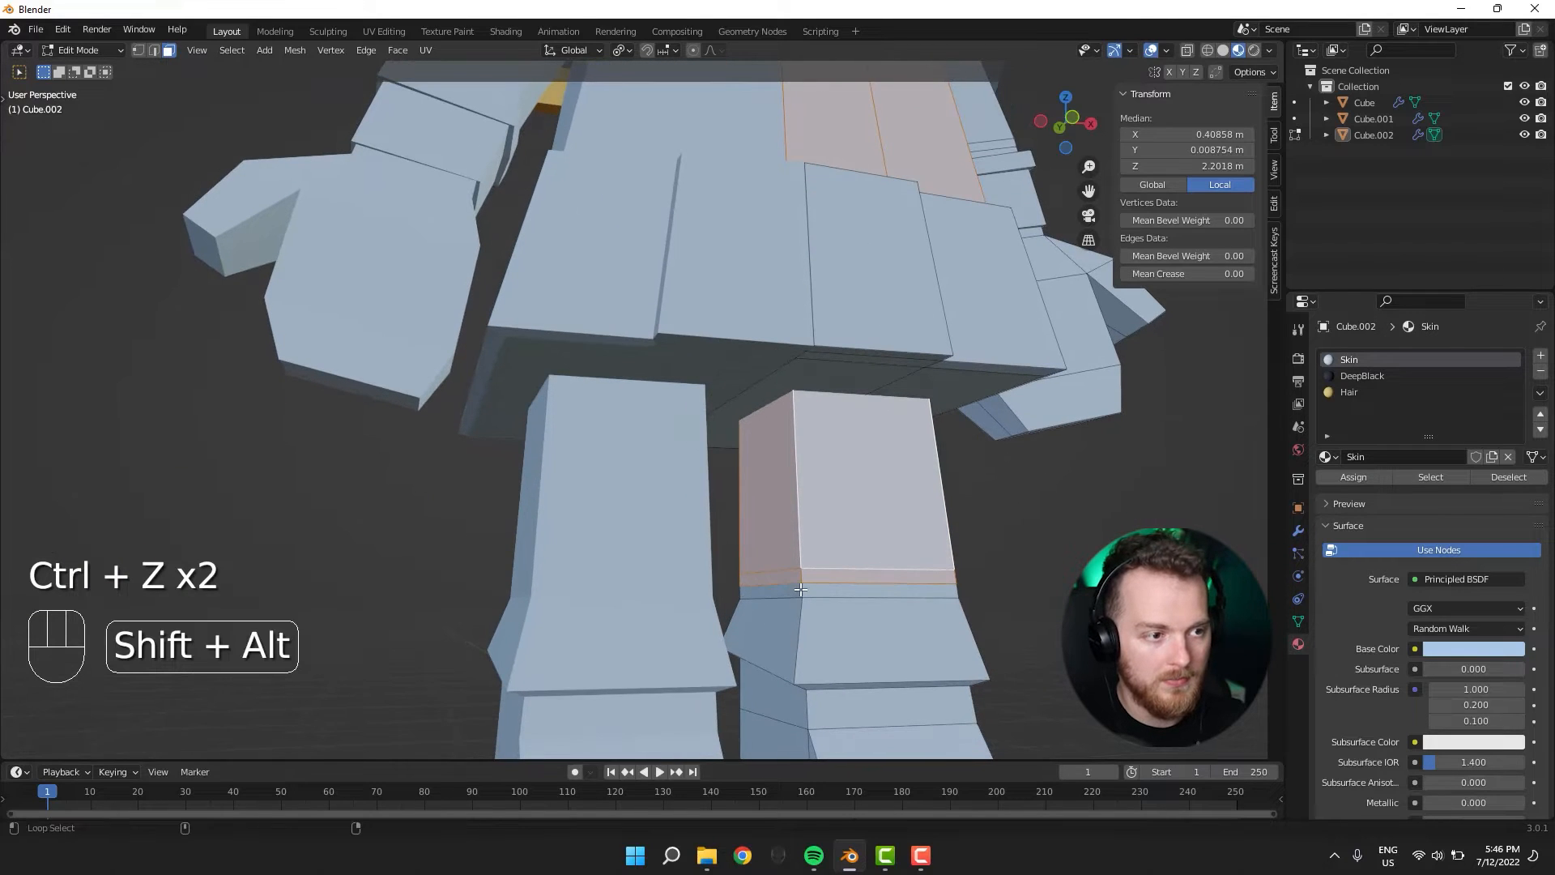
Add the lower narrow band, the flared cuff and the cuff's underside around the leg to the selection.
alt+shift+click(801, 590)
alt+shift+click(797, 626)
middle_drag(797, 648, 797, 589)
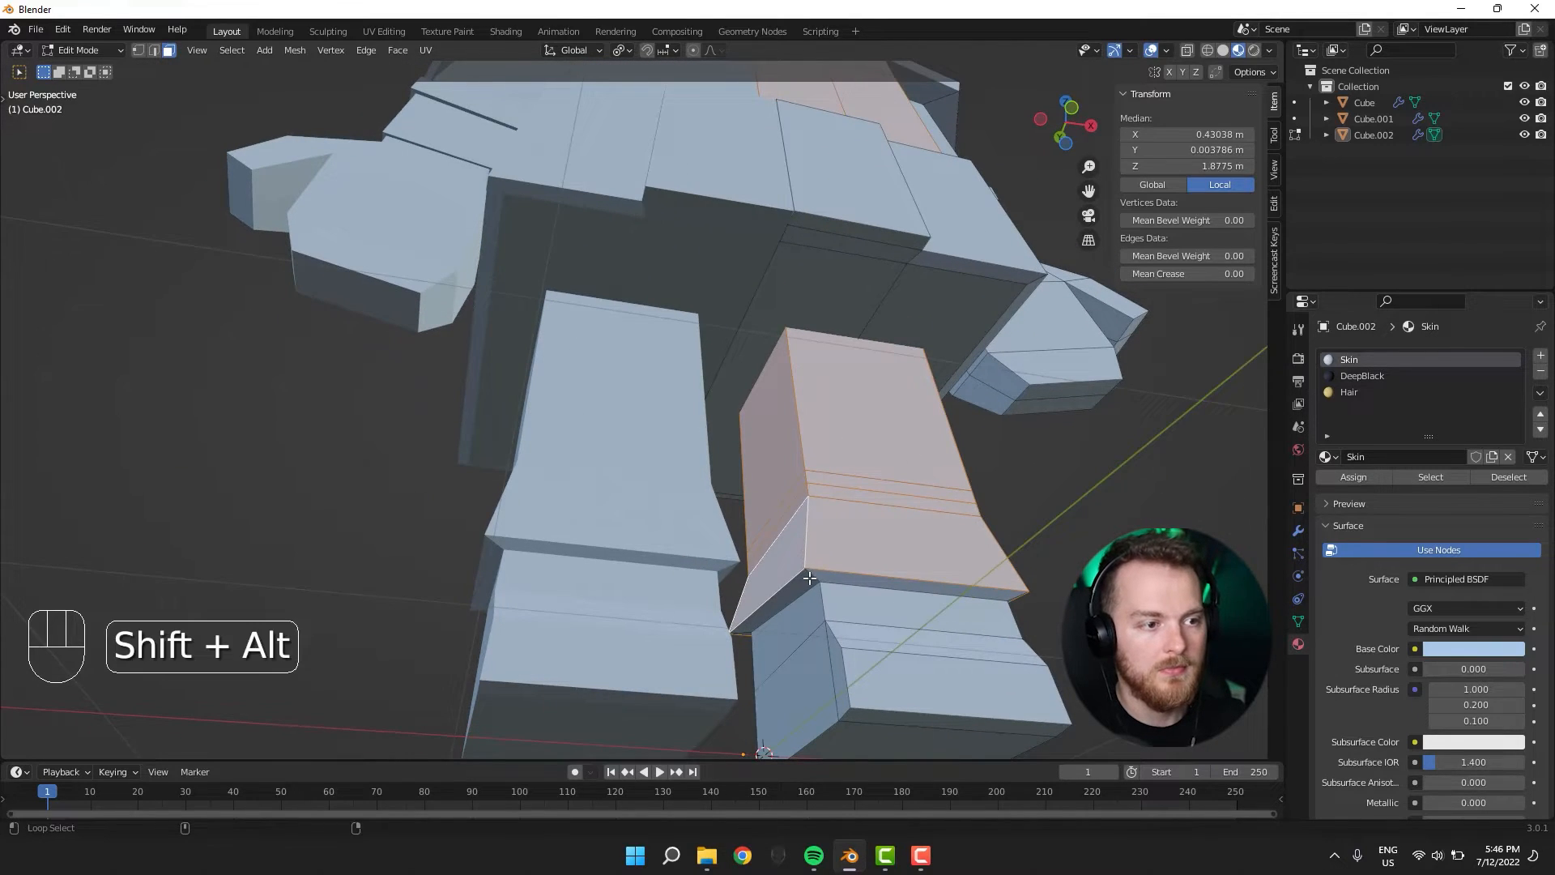
alt+shift+click(809, 578)
scroll(859, 560, down, 4)
middle_drag(931, 560, 578, 550)
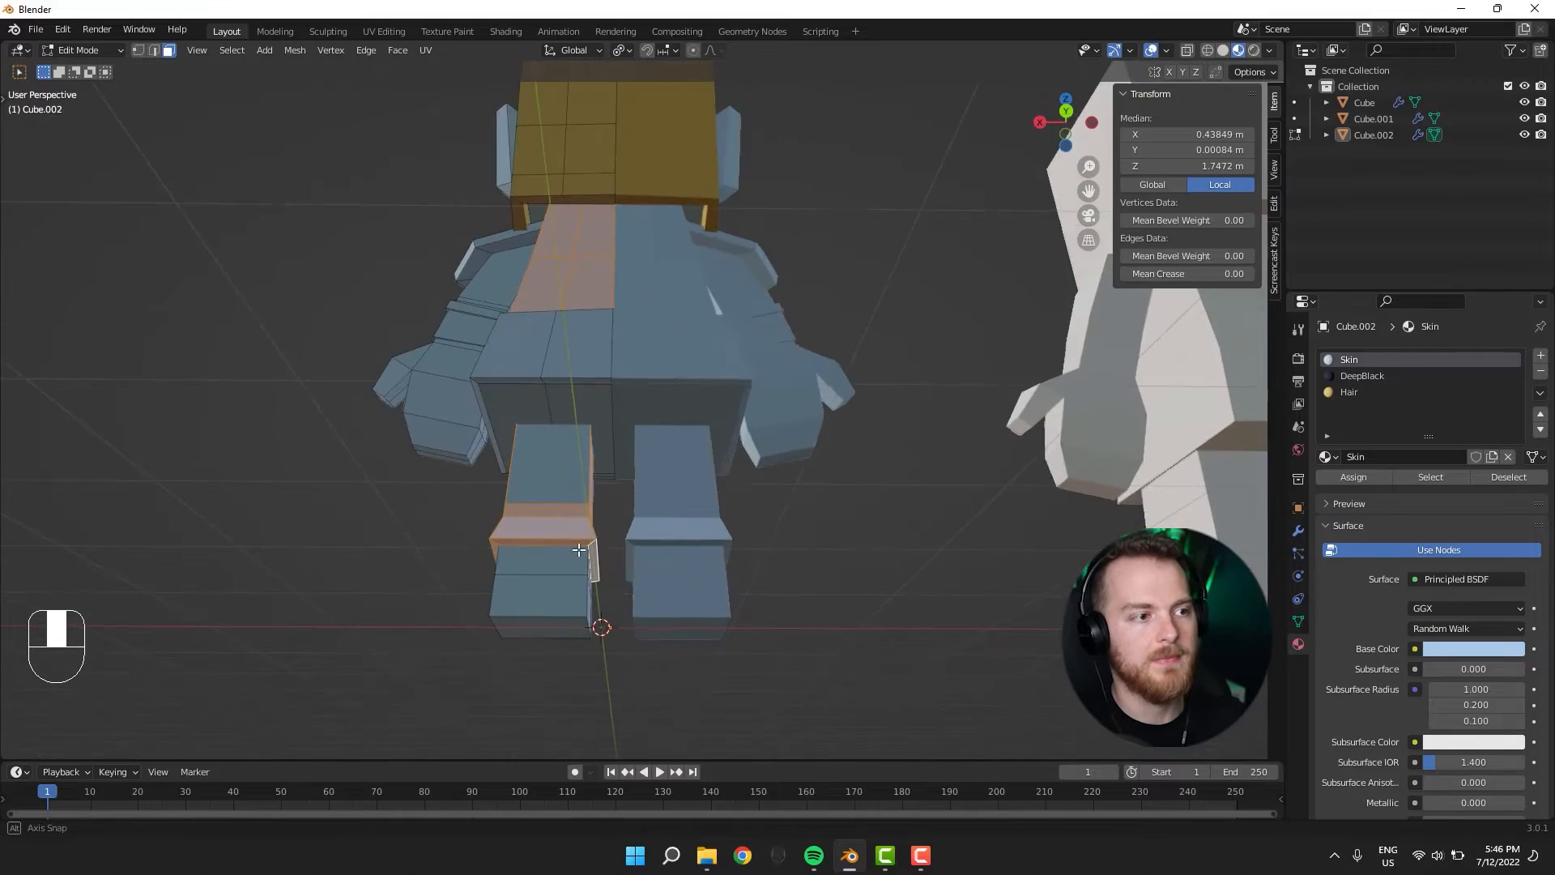
alt+shift+click(564, 471)
middle_drag(564, 471, 864, 510)
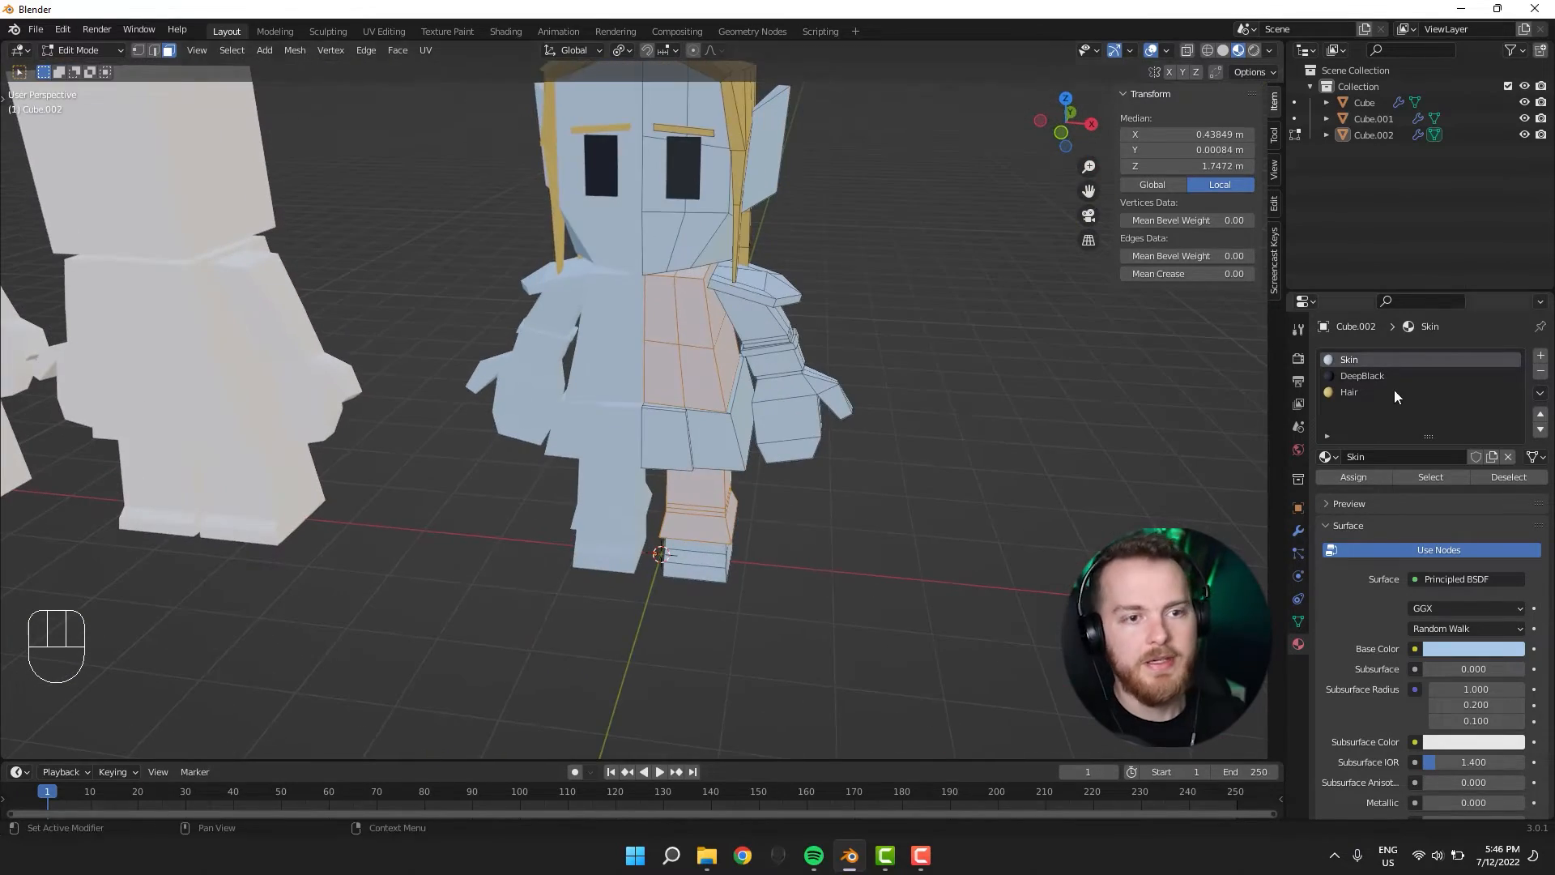
Add a fourth material slot holding an independent copy of the Skin material and name it GreenCloth.
click(1540, 357)
click(1367, 458)
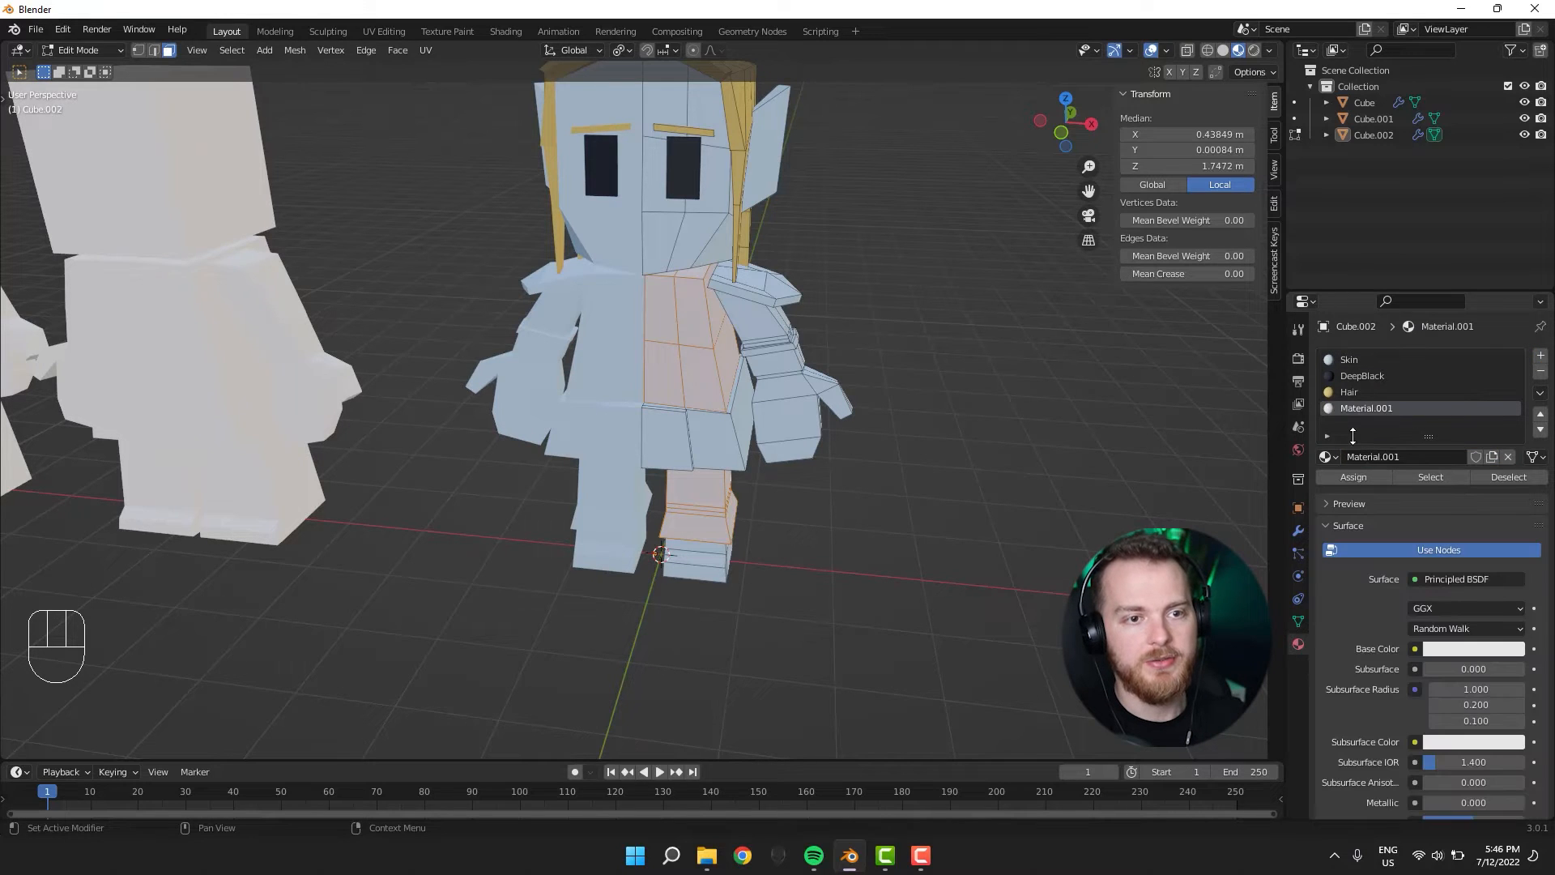
click(1507, 457)
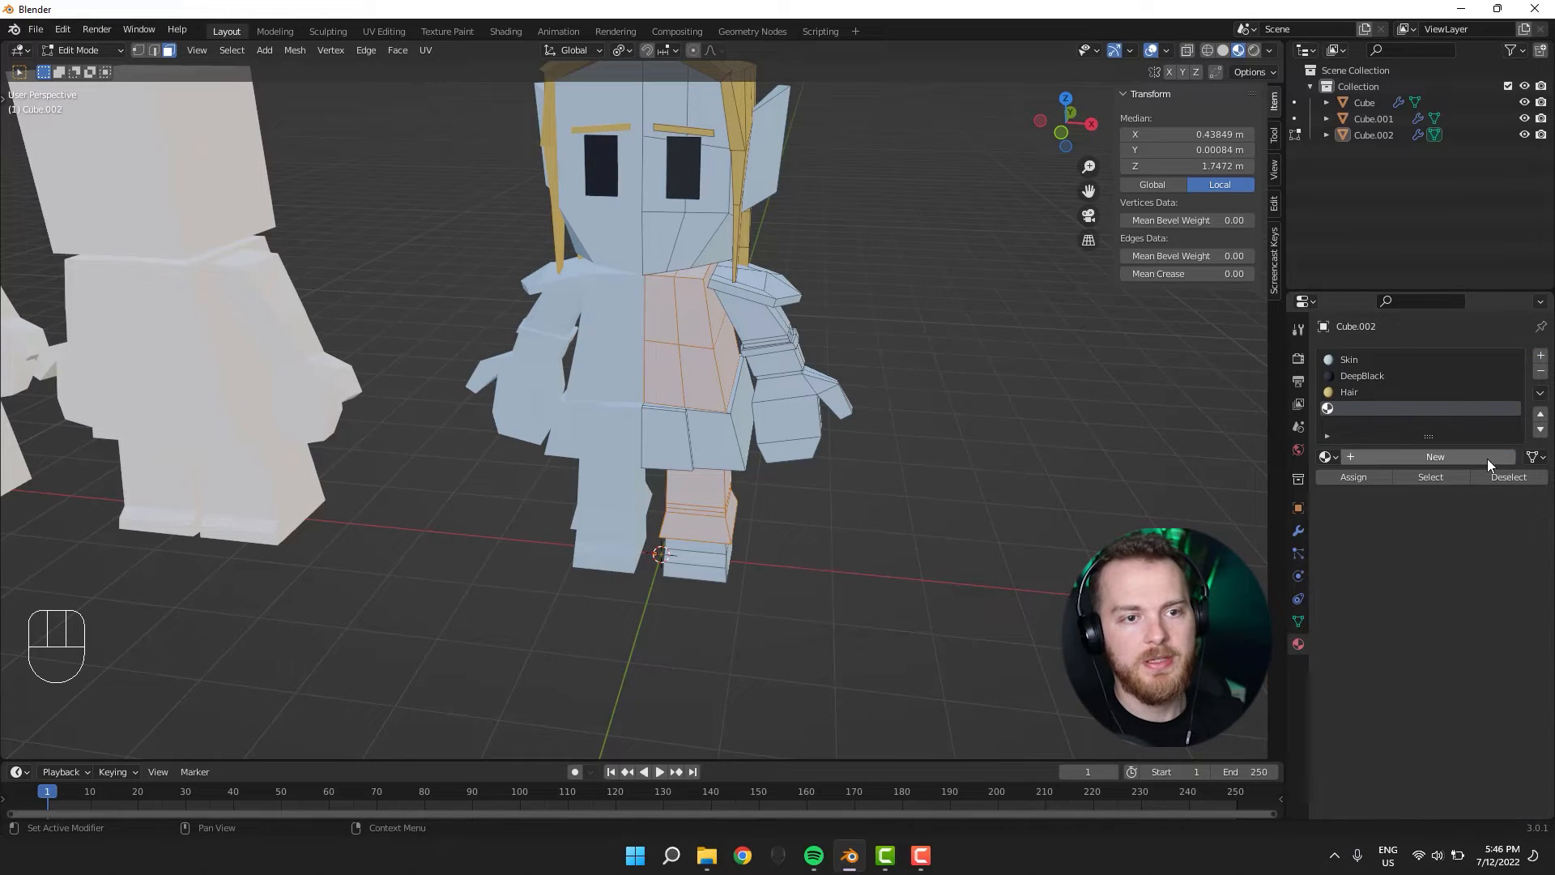
click(1327, 457)
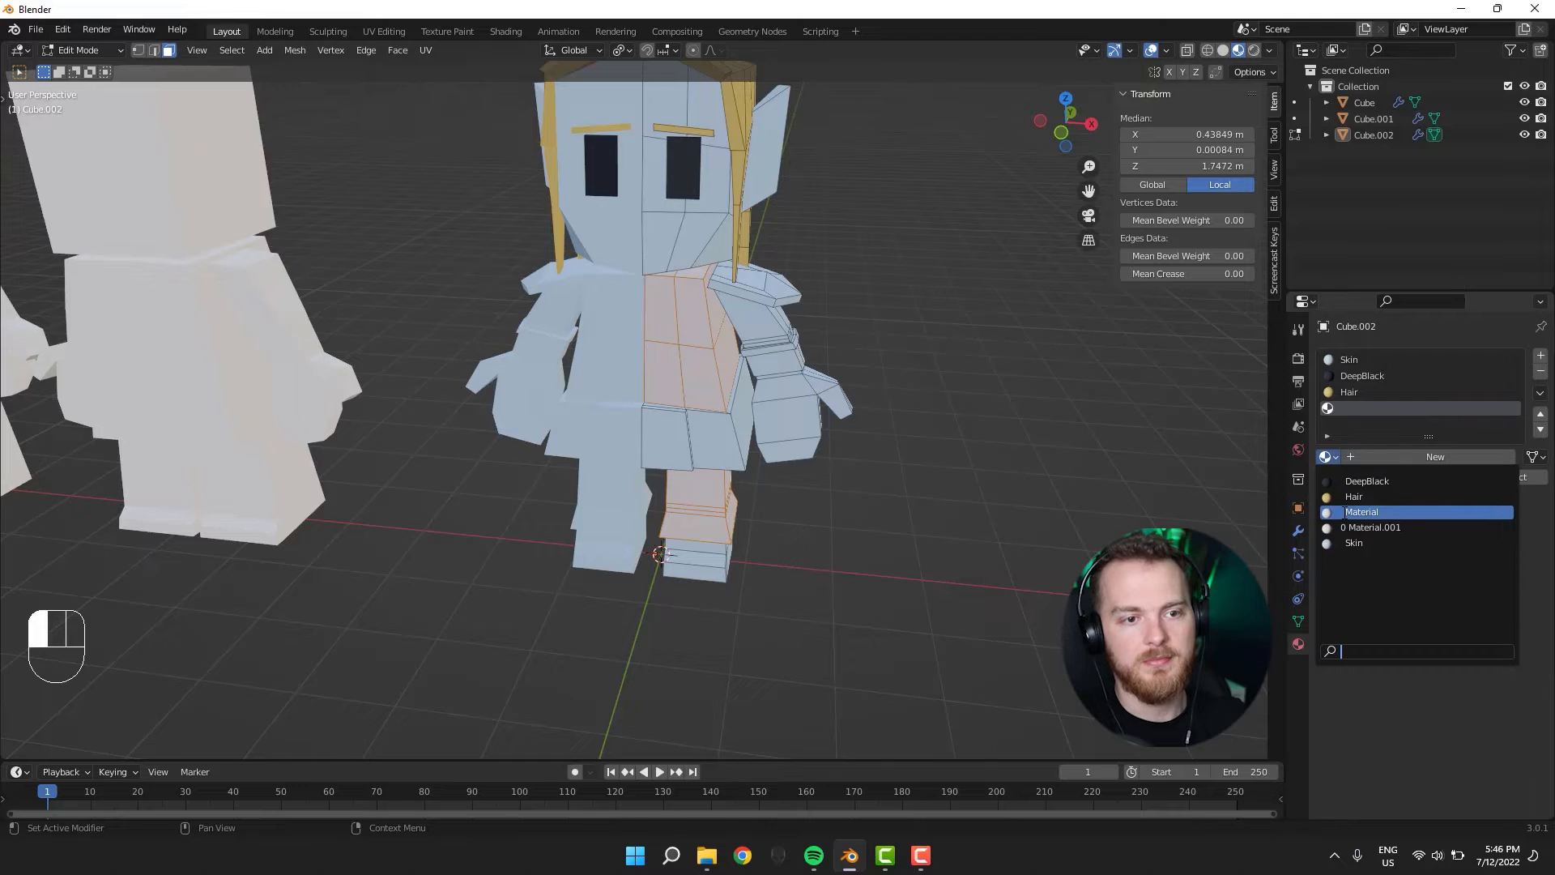
click(1354, 543)
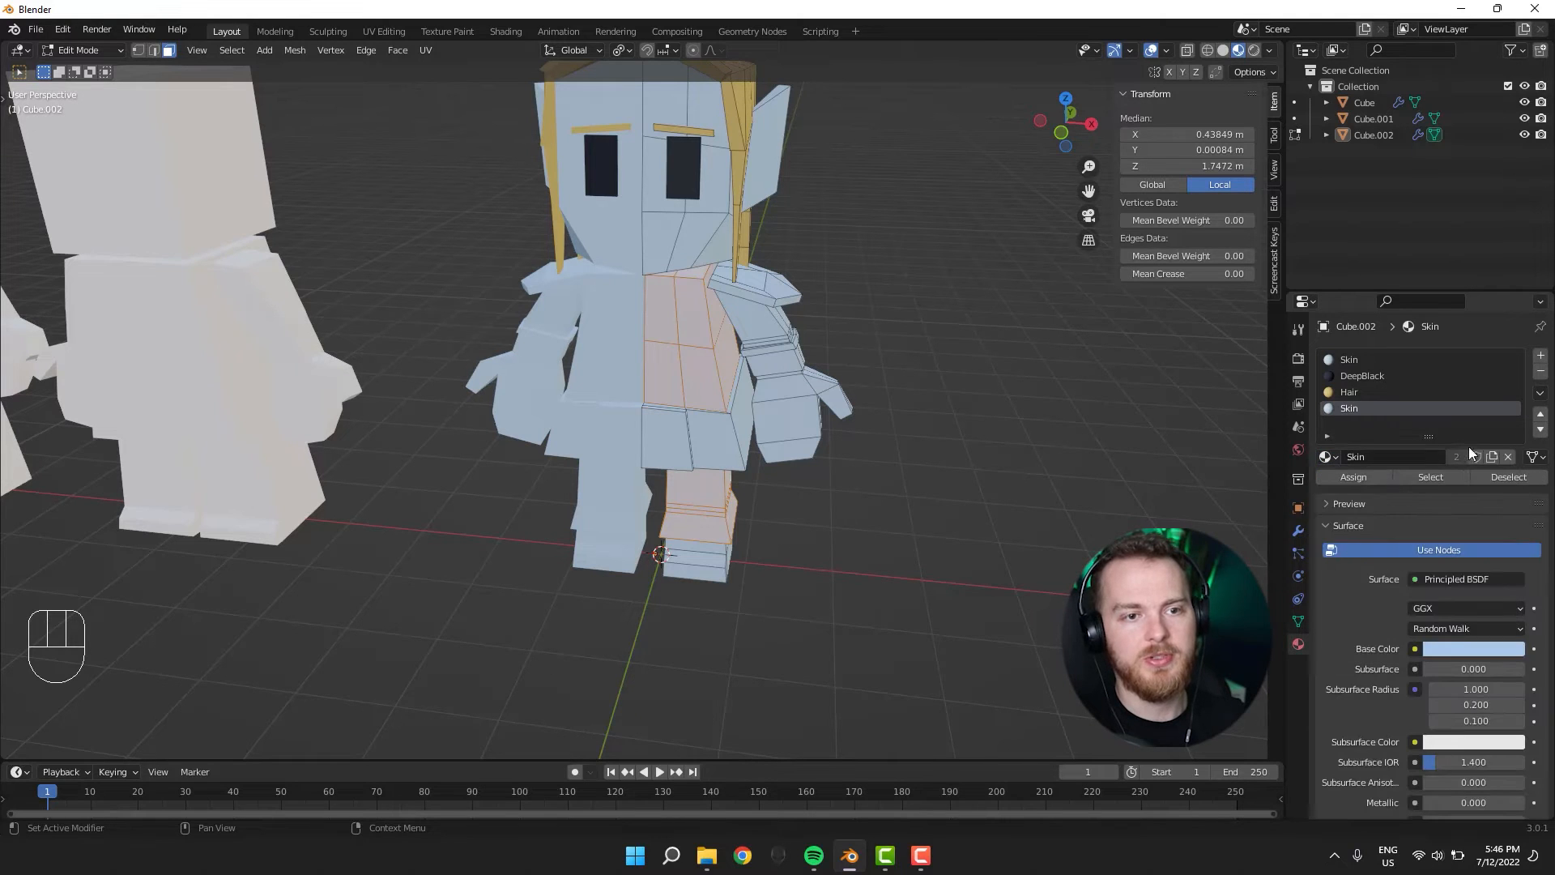
click(1370, 413)
text(GreenCloth)
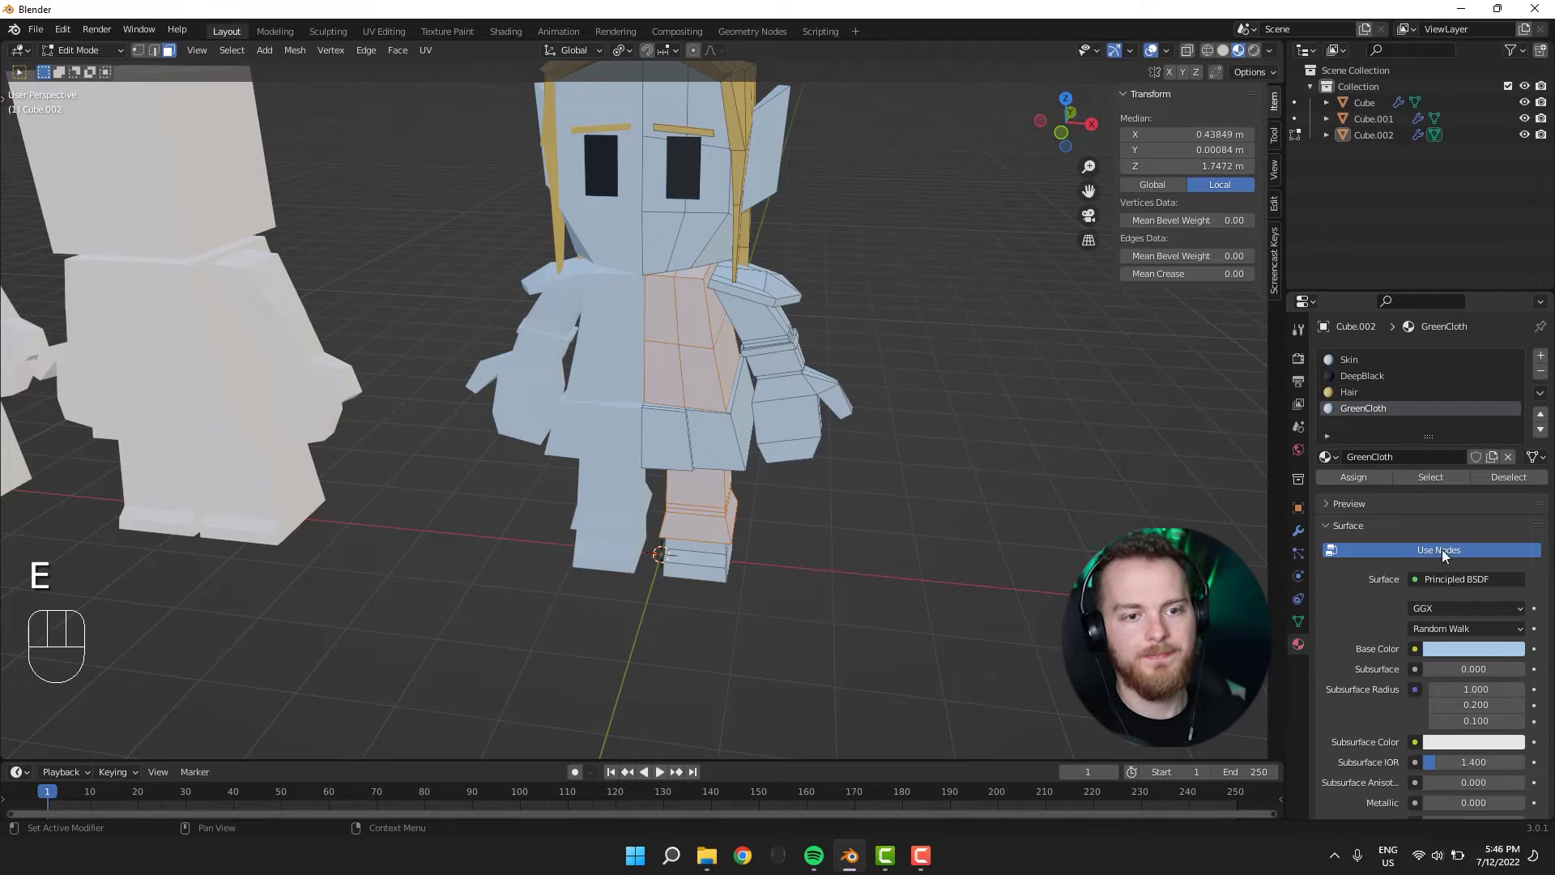
Assign GreenCloth to the selected torso and leg faces and make its base color olive green, hue 0.226, saturation 0.573, value 0.296.
click(1467, 651)
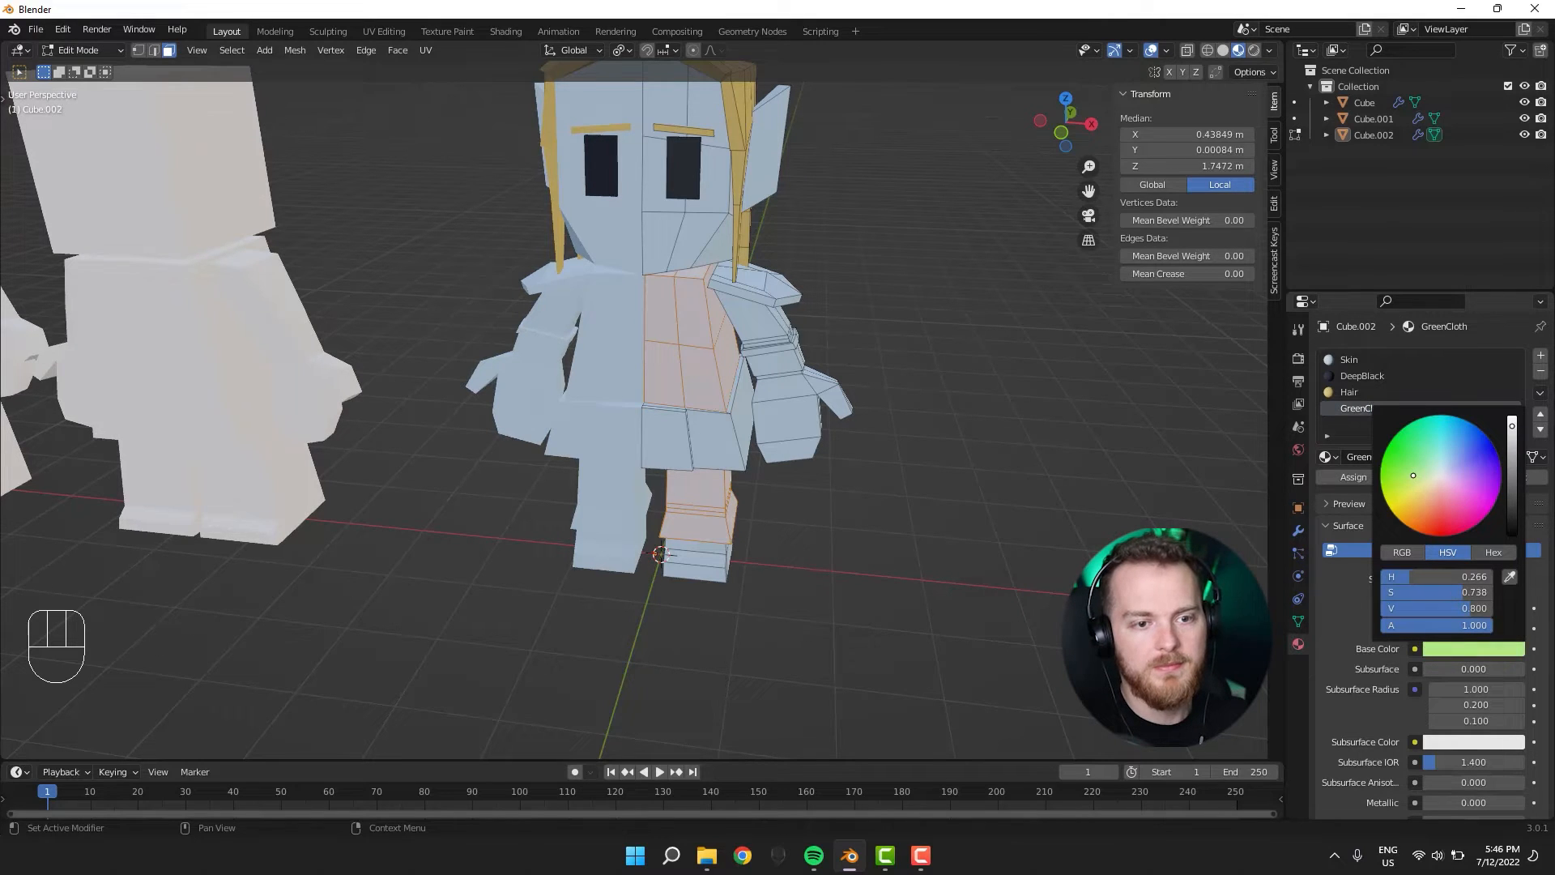
click(1332, 483)
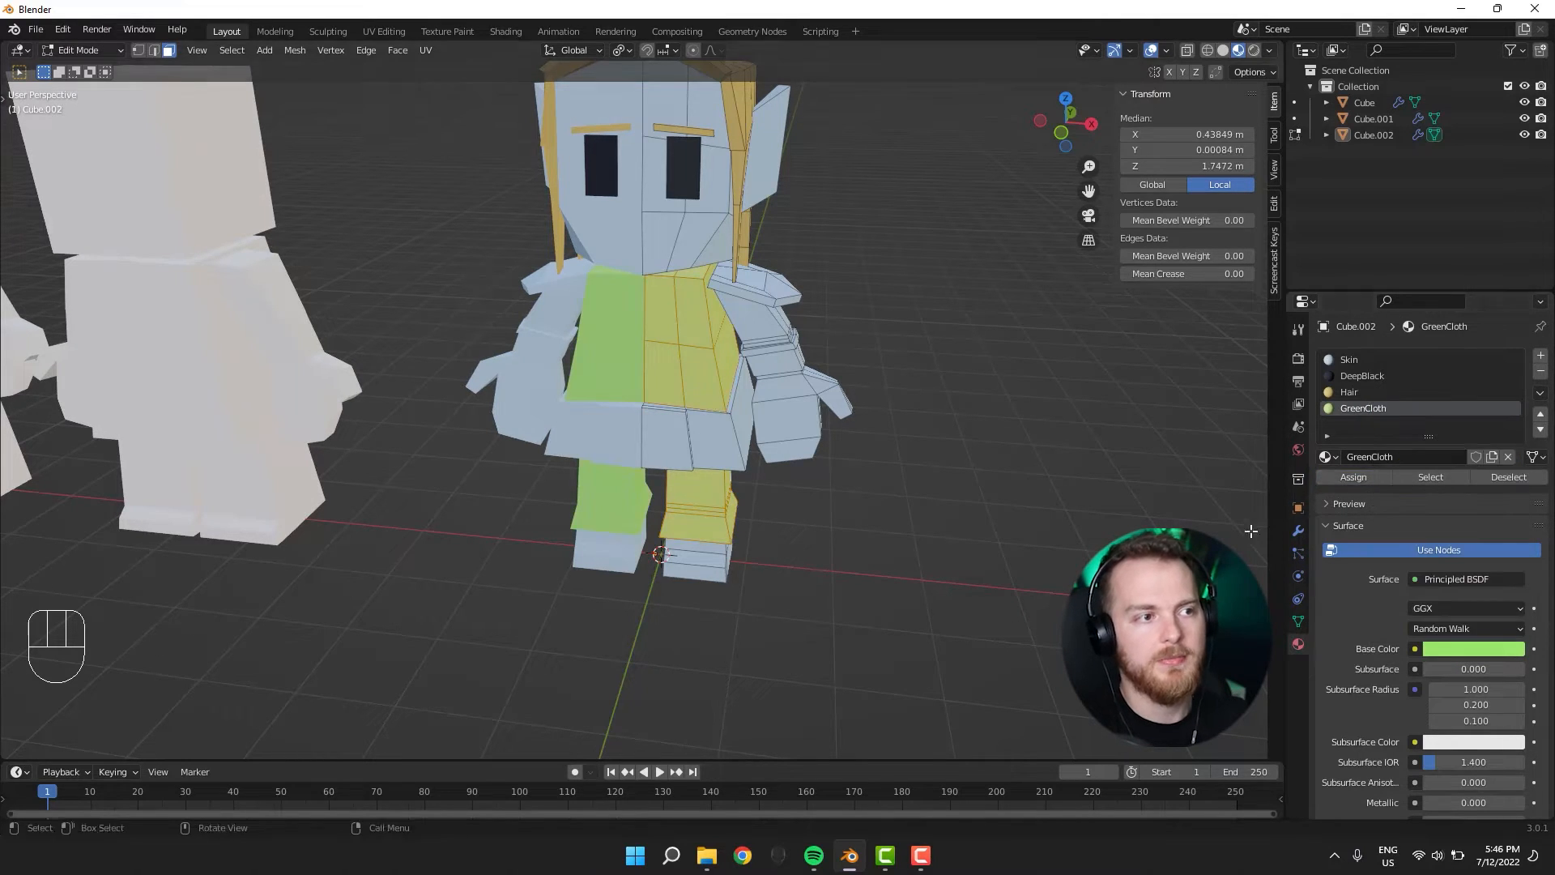
click(1489, 649)
mouse_move(1513, 438)
mouse_down()
mouse_move(1512, 482)
mouse_move(1511, 466)
mouse_up()
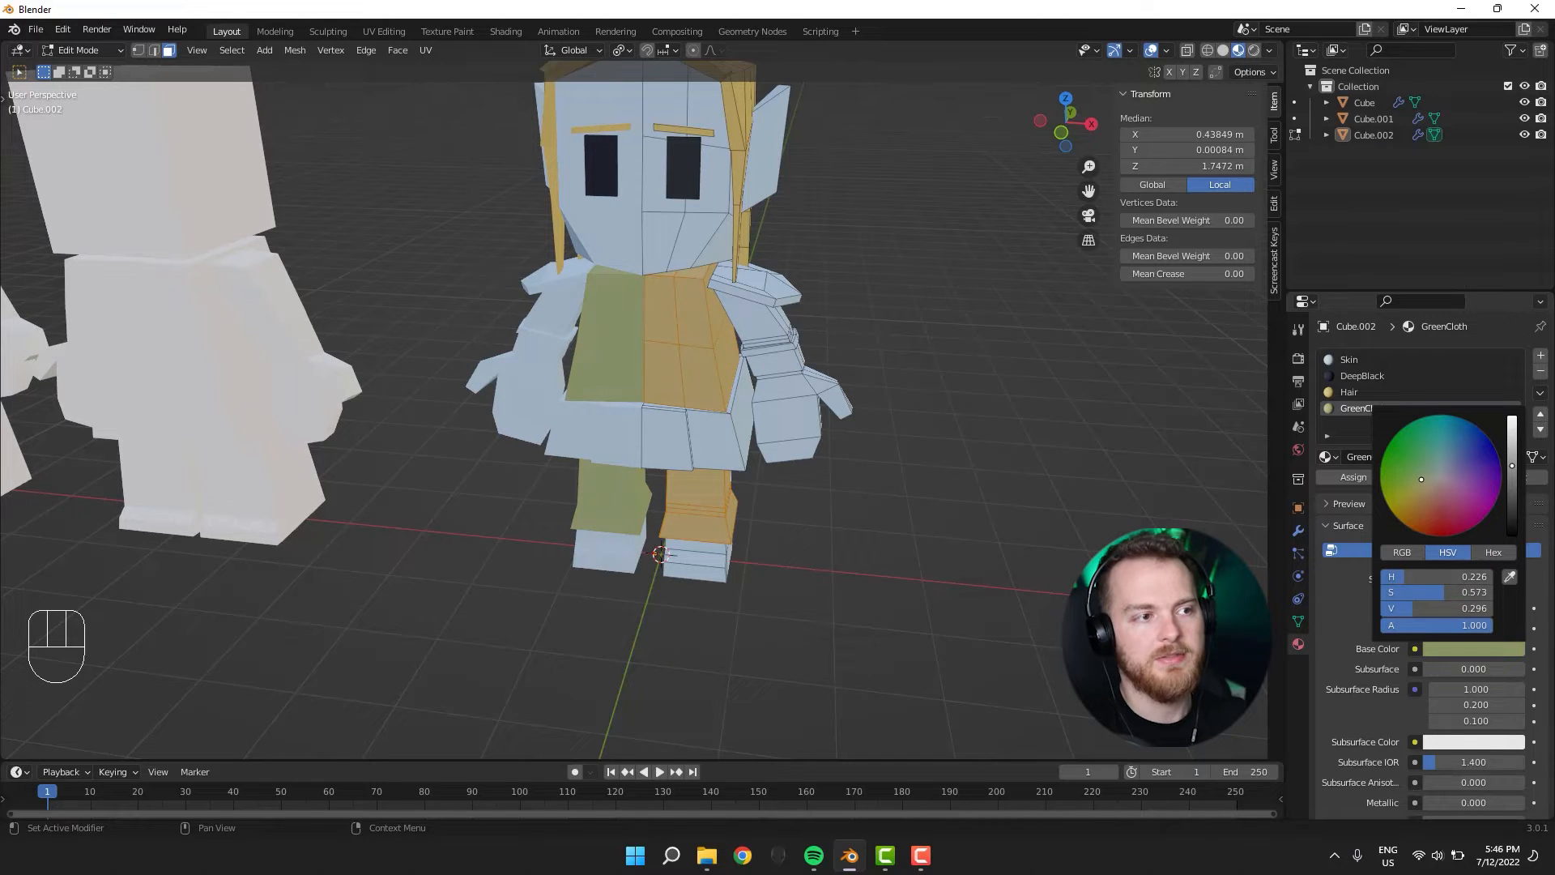
middle_drag(919, 468, 991, 563)
key(Tab)
key(Tab)
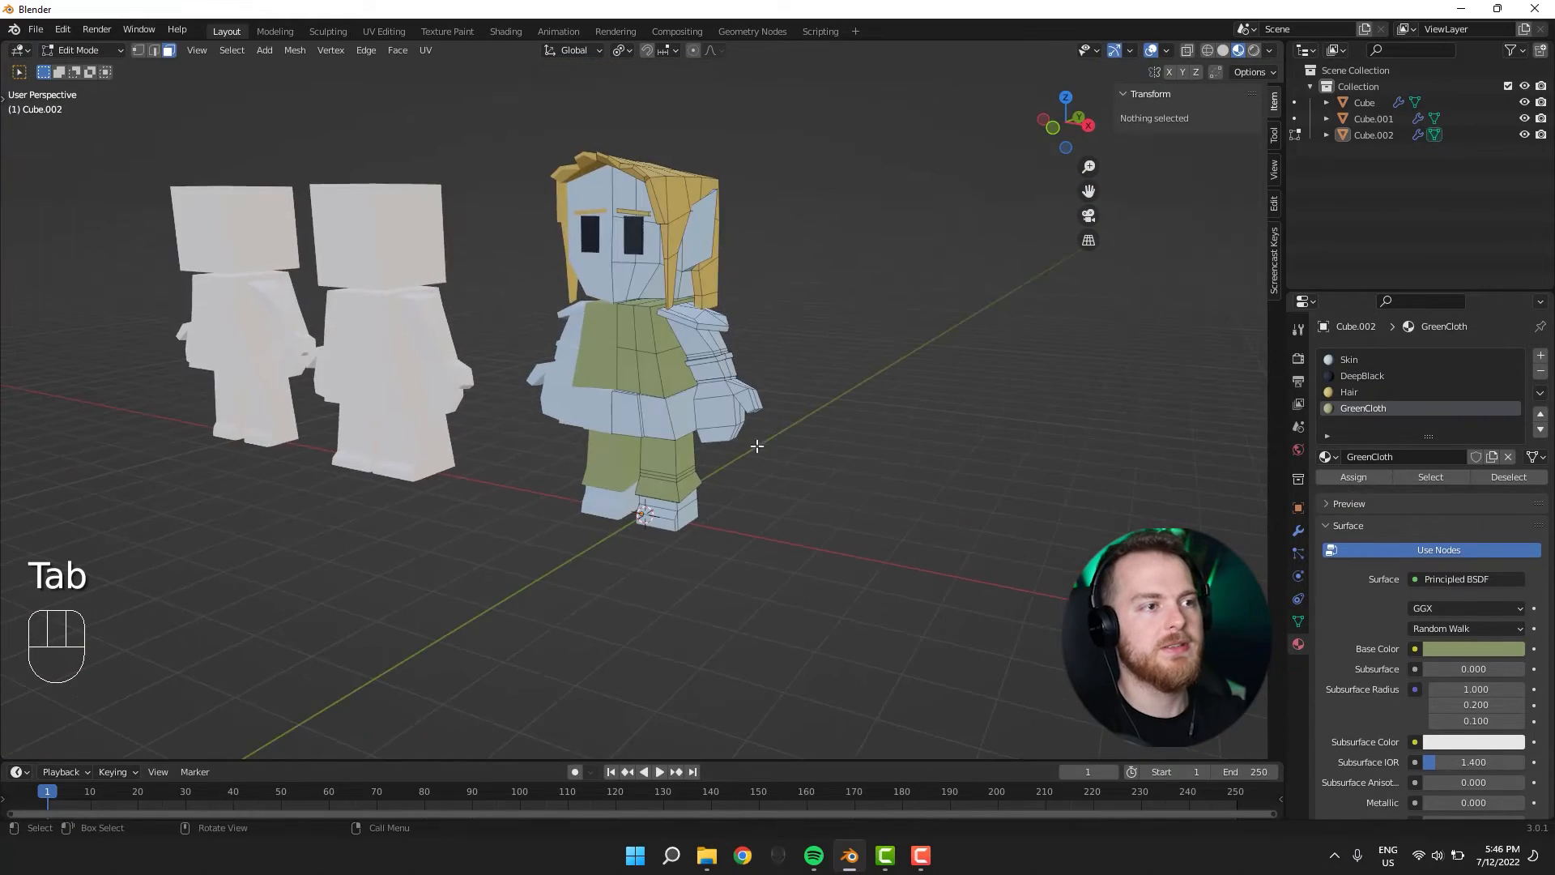
Select the faces of the shoulder pad and undo the stray selection change.
scroll(761, 451, up, 6)
mouse_move(762, 451)
middle_down()
mouse_move(745, 283)
mouse_move(685, 298)
mouse_move(672, 275)
mouse_move(554, 222)
middle_up()
alt+click(759, 273)
shift+click(705, 302)
key(c)
click(673, 300)
key(ctrl+z)
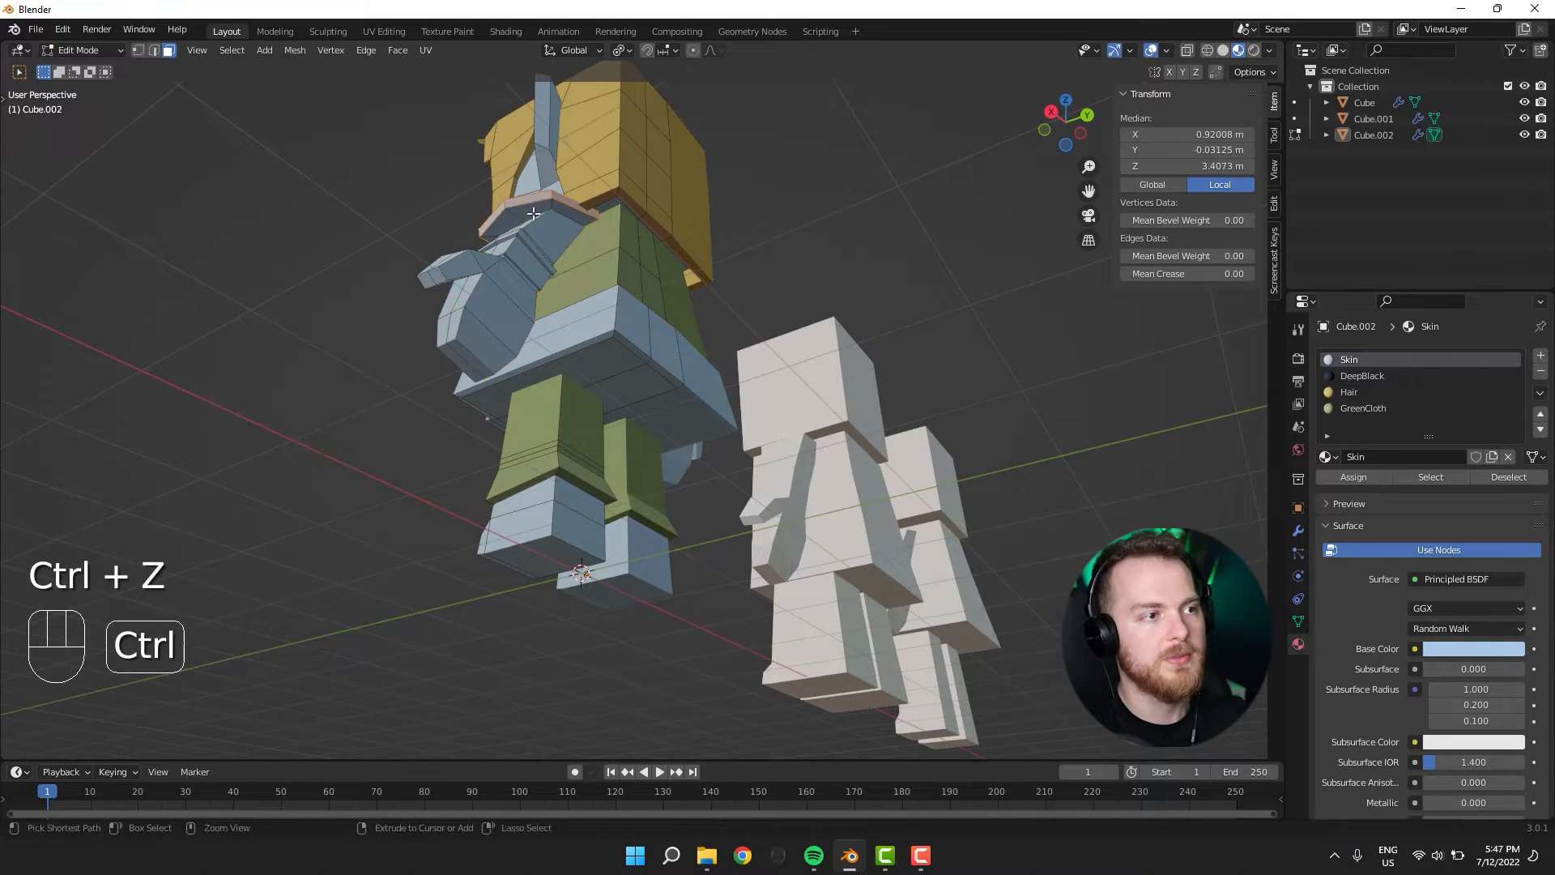
Add the ring of forearm faces between the raised sleeve band and the hand to the selection.
middle_drag(389, 217, 843, 375)
scroll(663, 312, up, 3)
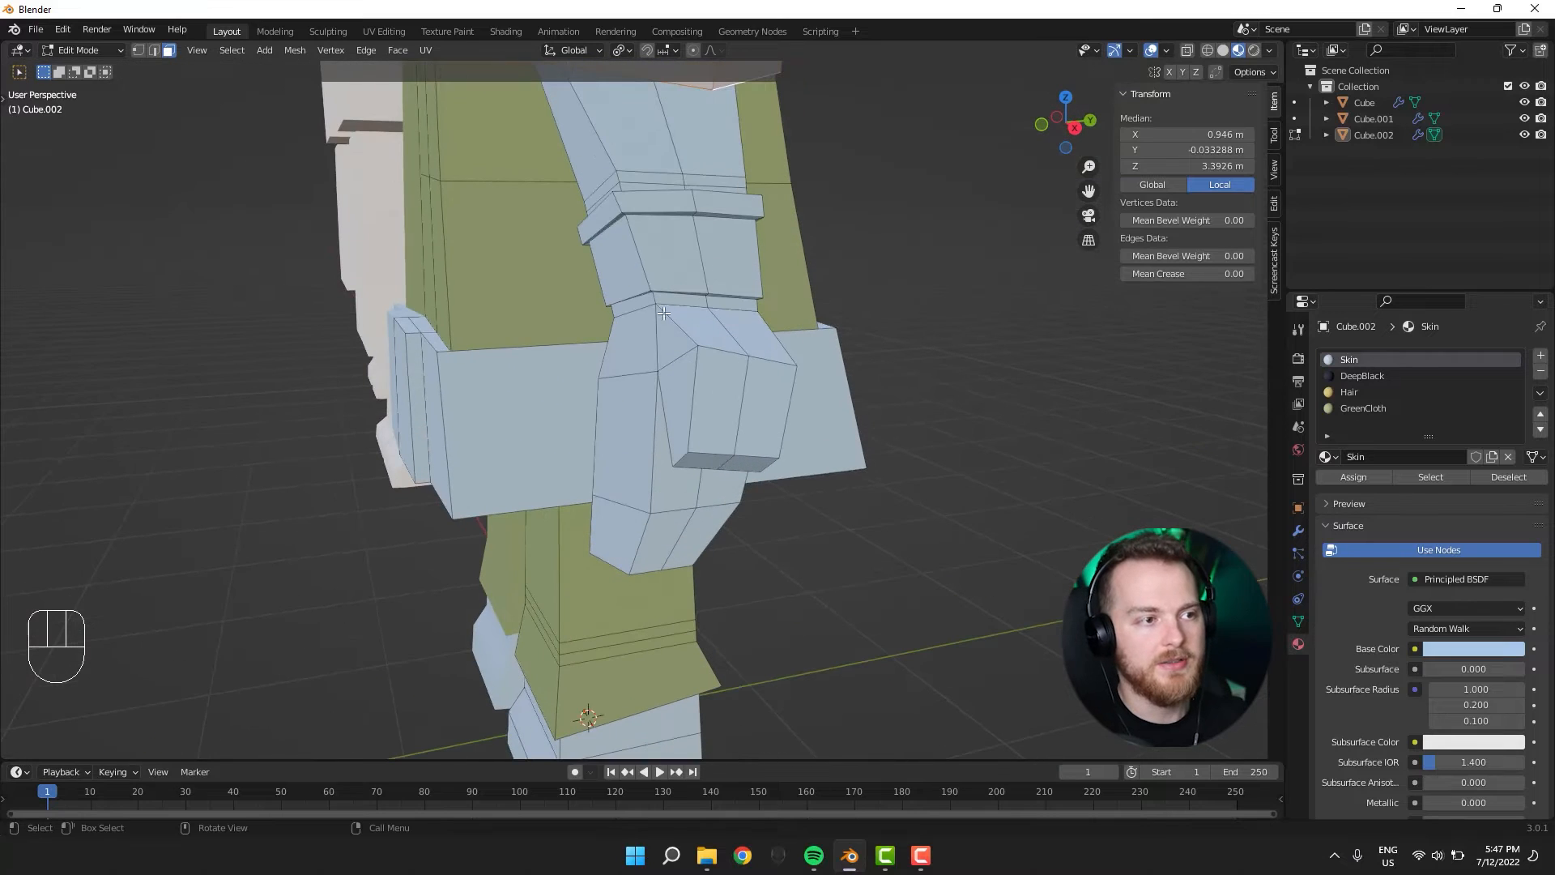
alt+shift+click(631, 253)
middle_drag(632, 253, 752, 171)
alt+shift+click(796, 160)
middle_drag(660, 255, 752, 290)
Add the skirt's faces around the hips to the selection, leaving out the raised front panel.
scroll(741, 311, down, 6)
shift+middle_drag(734, 502, 721, 541)
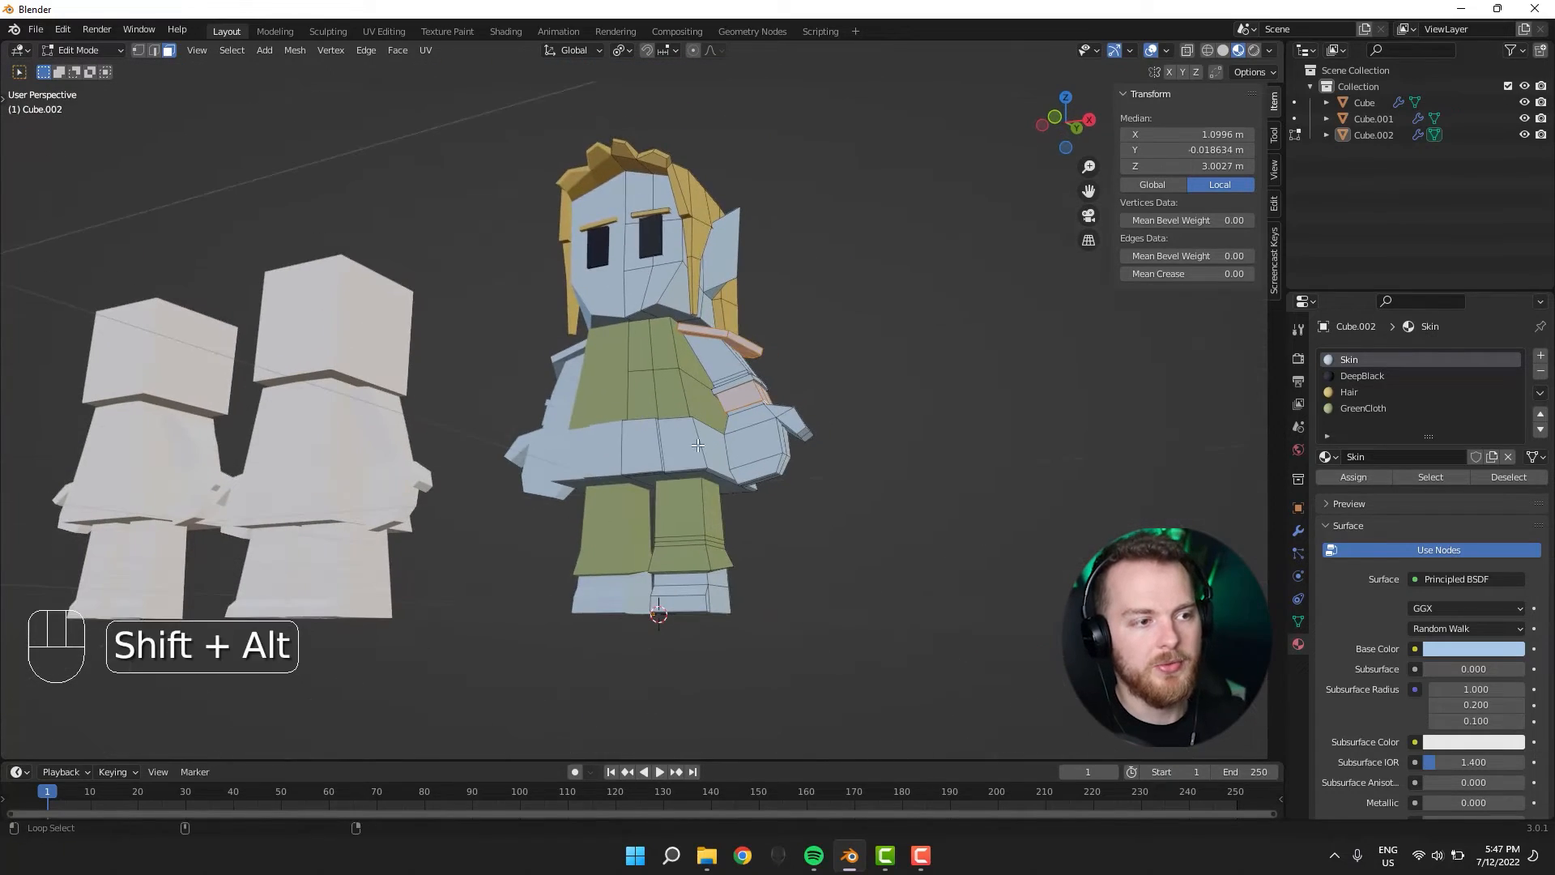
alt+shift+click(701, 478)
middle_drag(701, 478, 675, 513)
scroll(669, 549, up, 3)
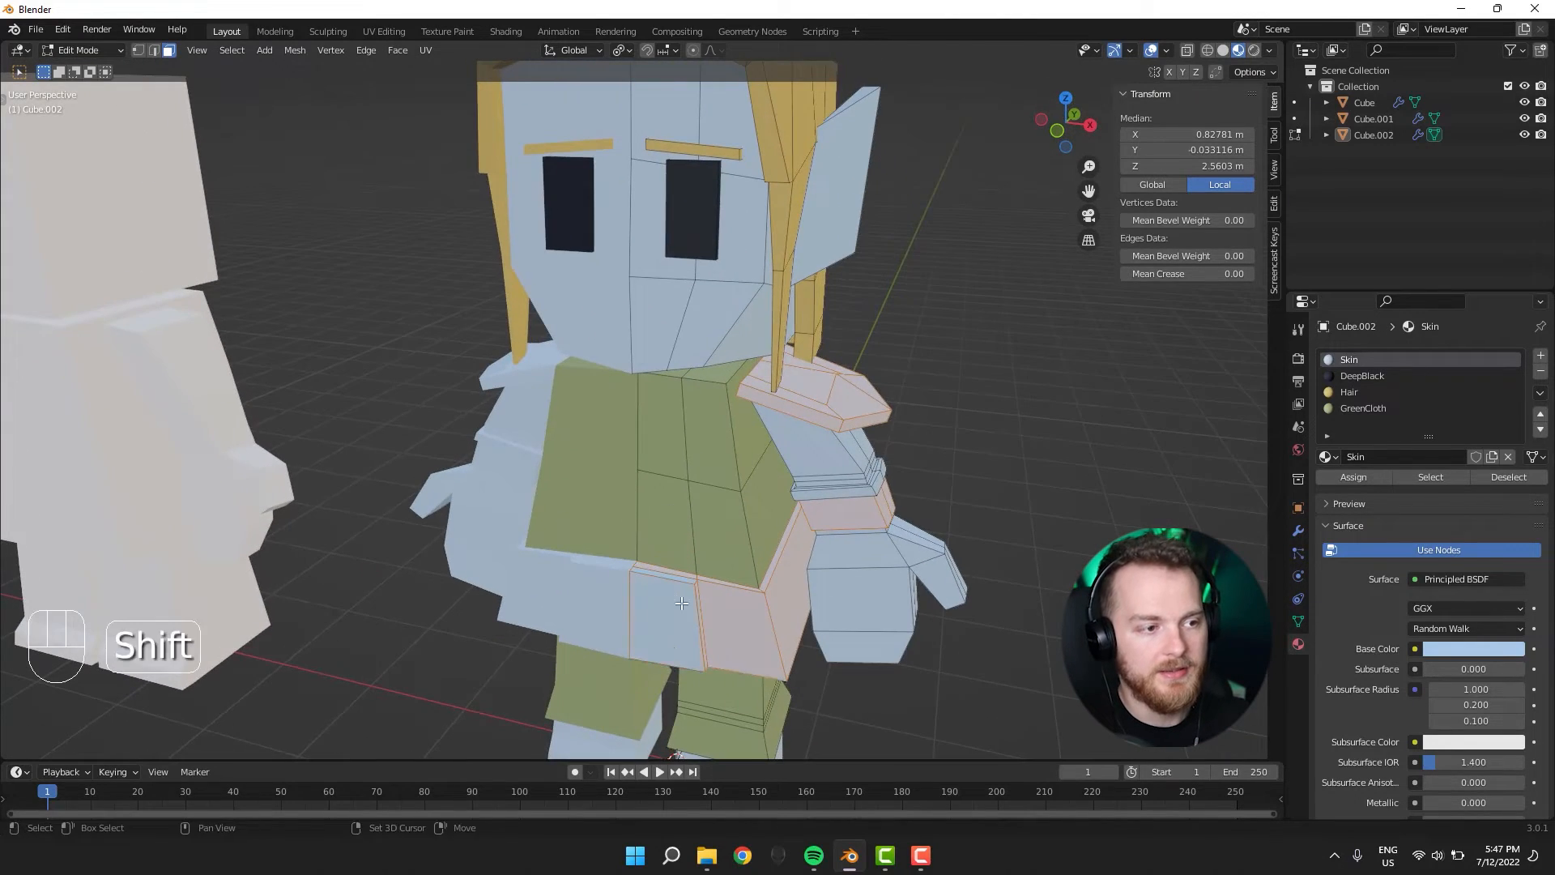
middle_drag(681, 603, 720, 519)
Add a fifth material slot holding a copy of the Skin material and name it Leather.
click(1540, 355)
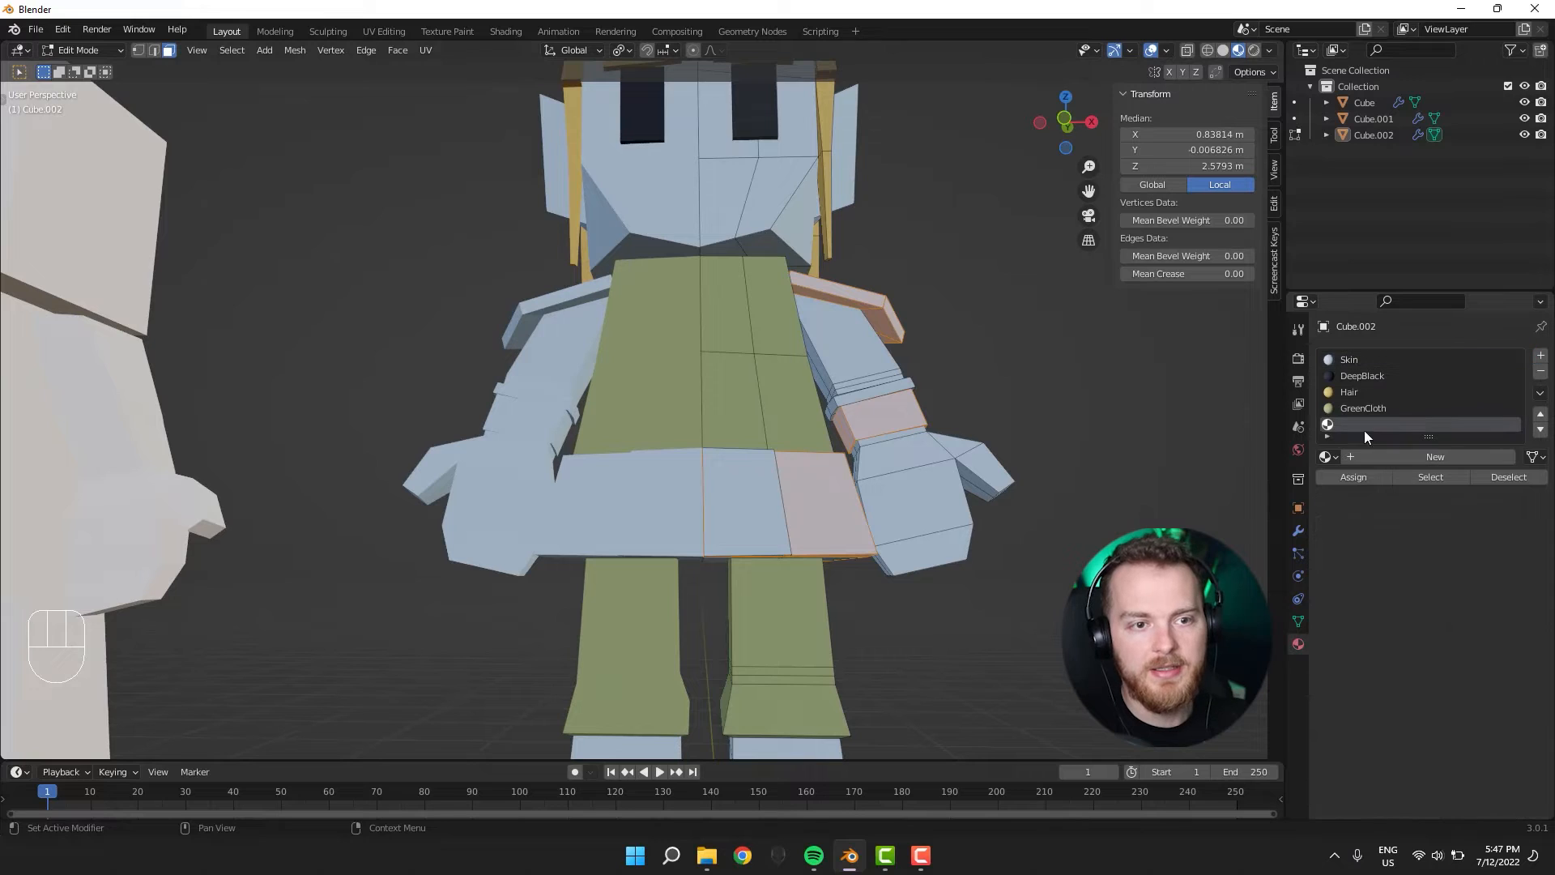
click(1328, 457)
click(1365, 530)
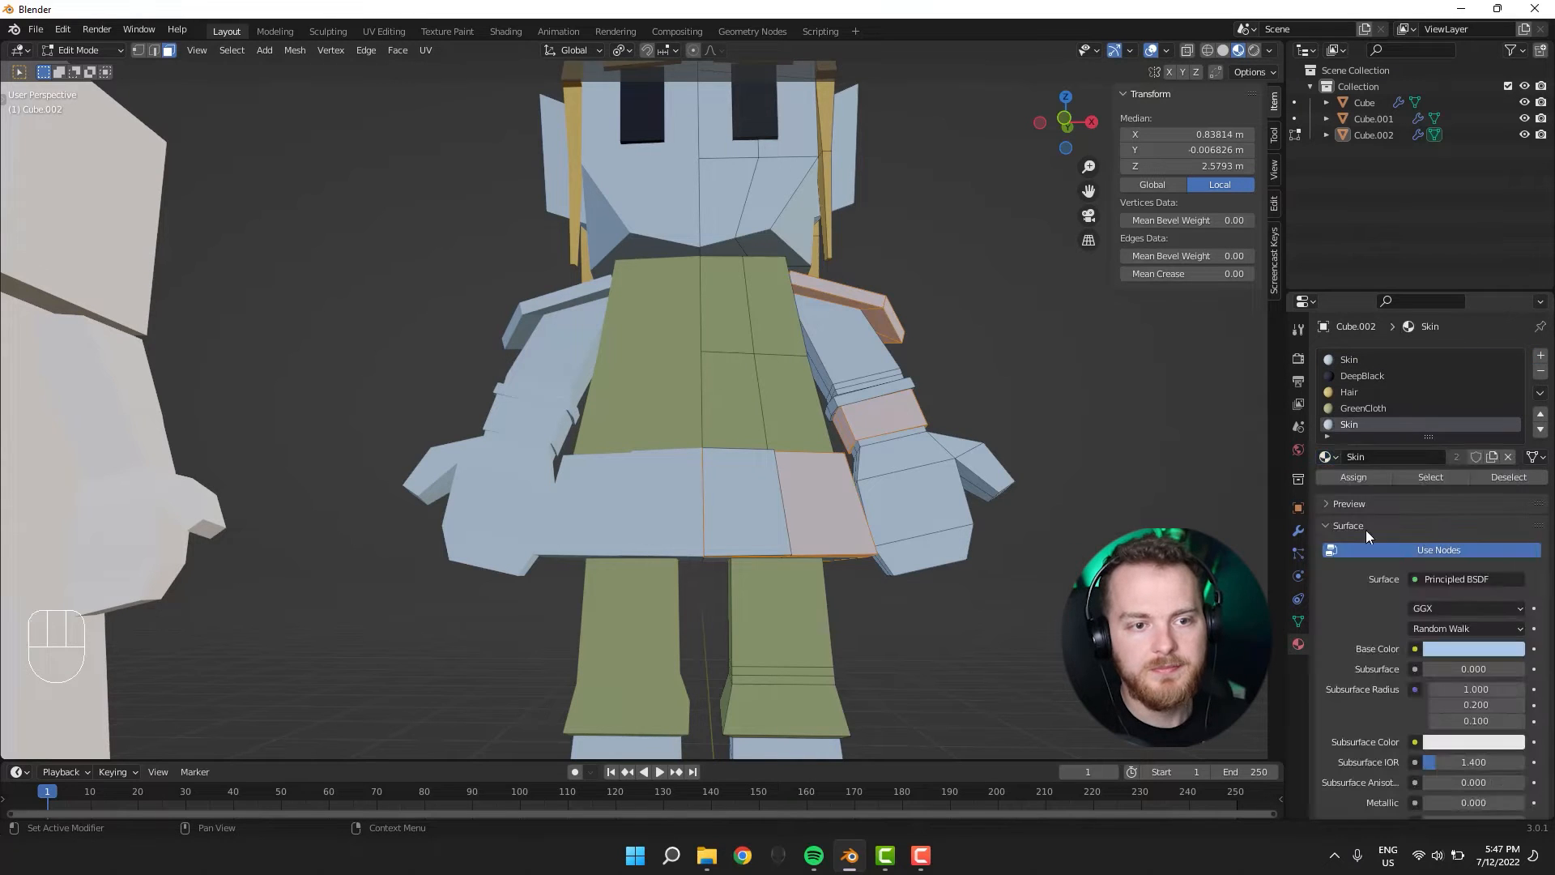
Make Leather's base color reddish brown, hue 0.022, saturation 0.864, value 0.190, and assign it to the selected shoulder, forearm and skirt faces.
click(1456, 648)
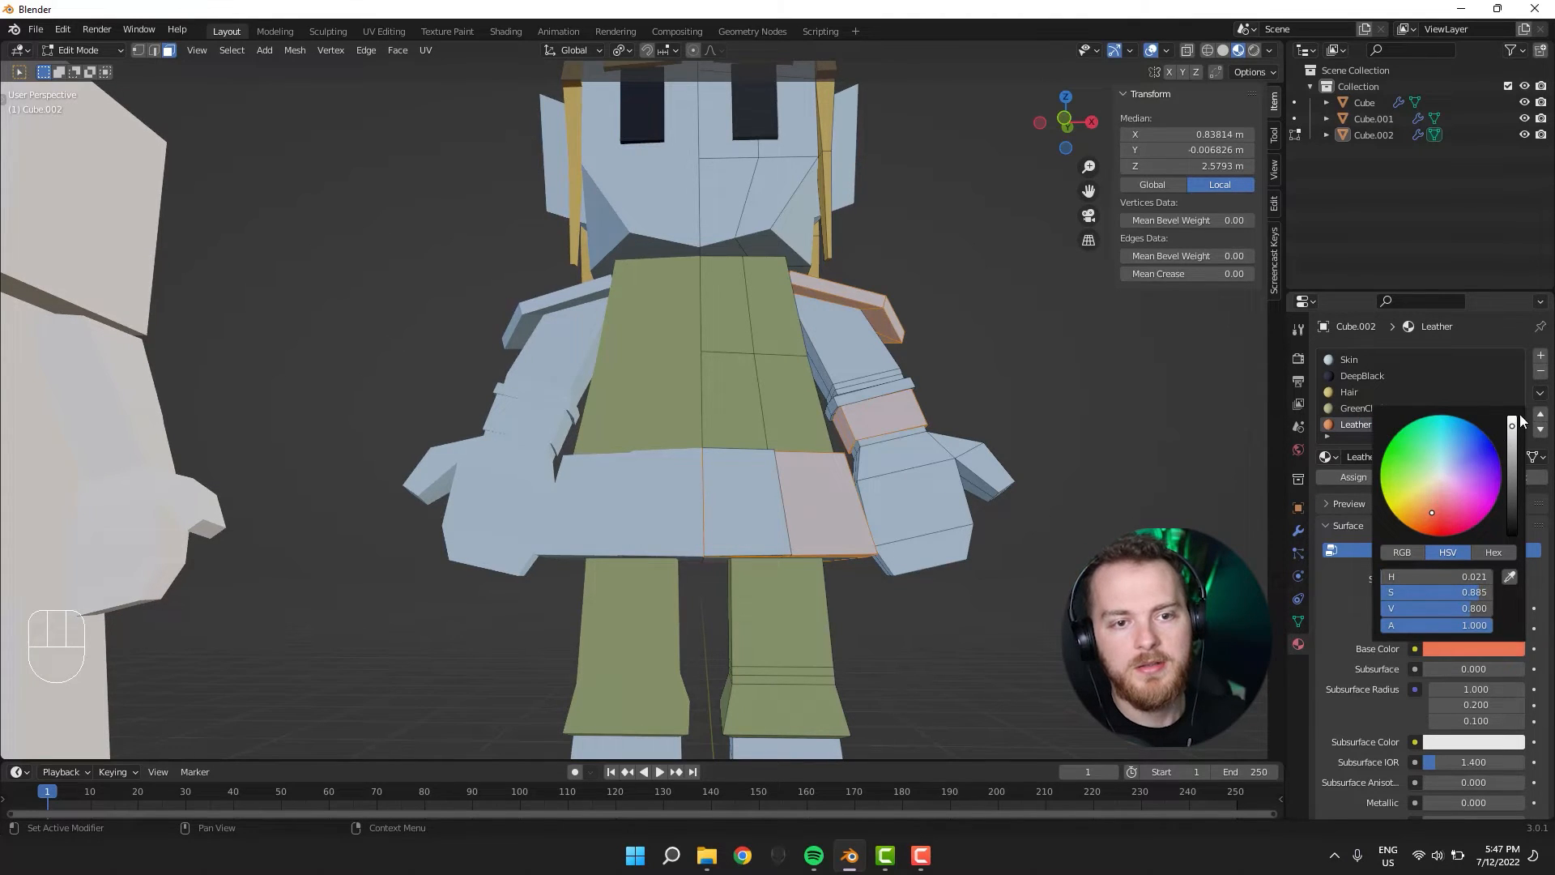
drag(1521, 421, 1515, 490)
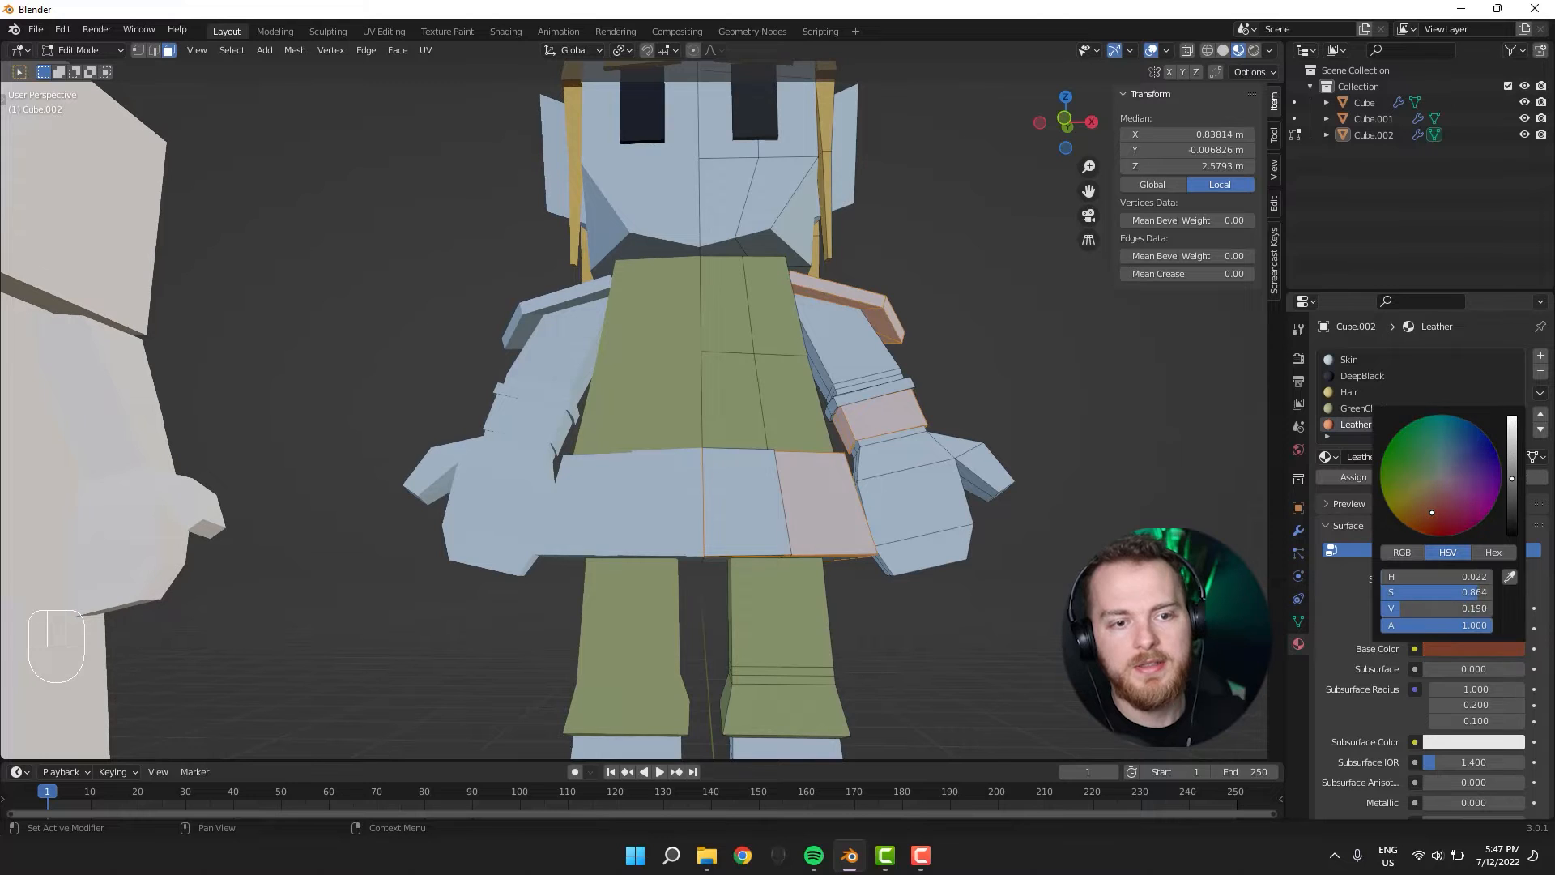
click(1329, 475)
key(alt+a)
scroll(775, 693, down, 8)
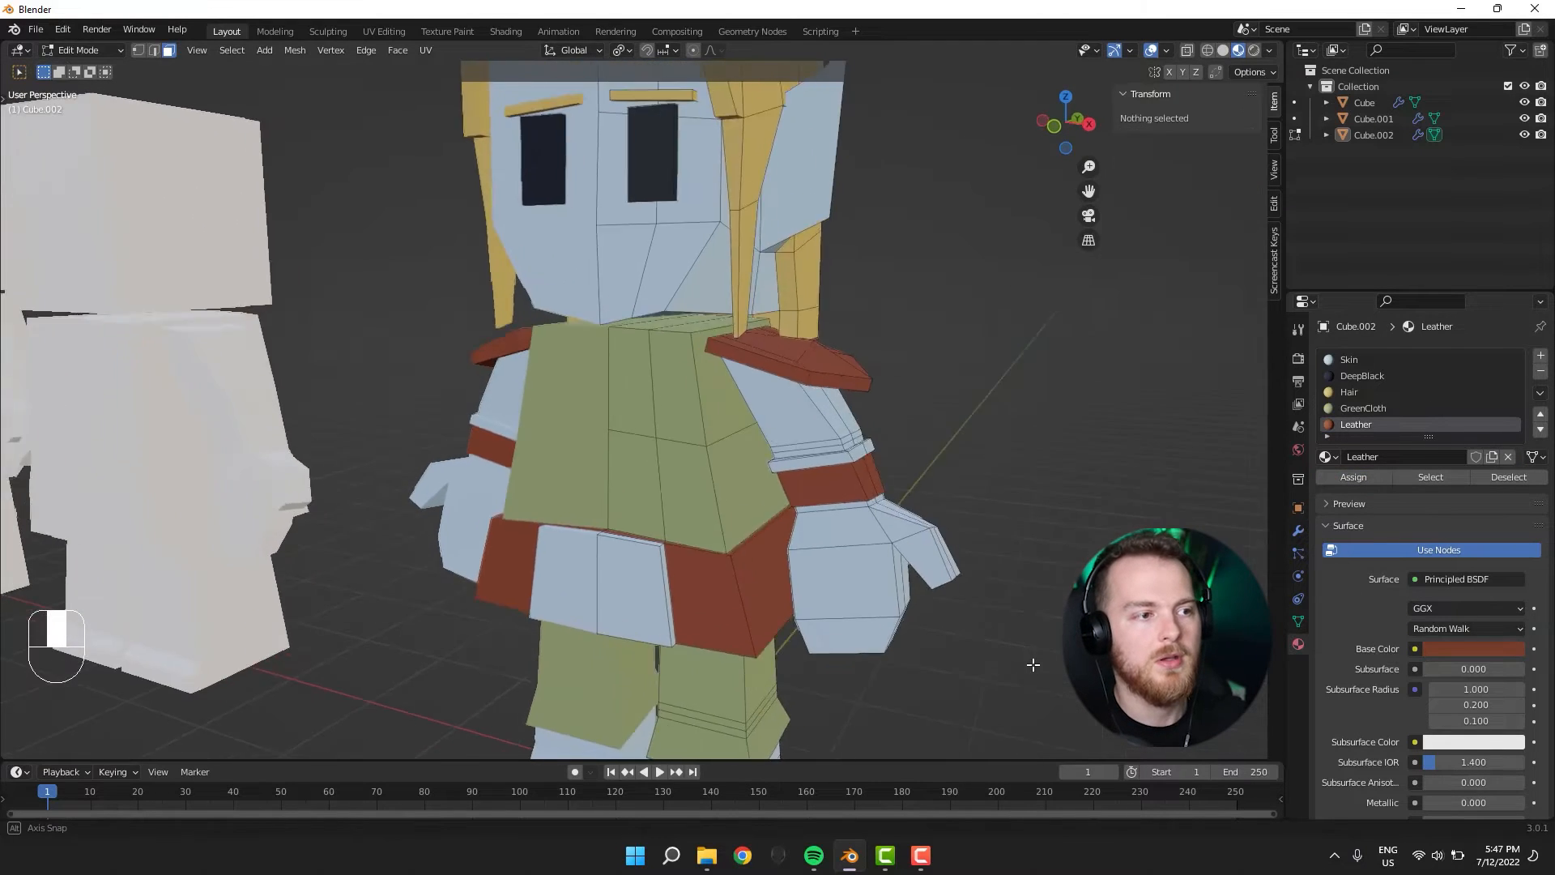
Examine the middle seam of the skirt's front panel in shaded and wireframe views.
key(Tab)
key(shift+z)
mouse_move(806, 660)
middle_down()
mouse_move(826, 578)
mouse_move(857, 579)
mouse_move(873, 557)
mouse_move(722, 496)
middle_up()
key(2)
scroll(857, 580, up, 4)
key(shift+z)
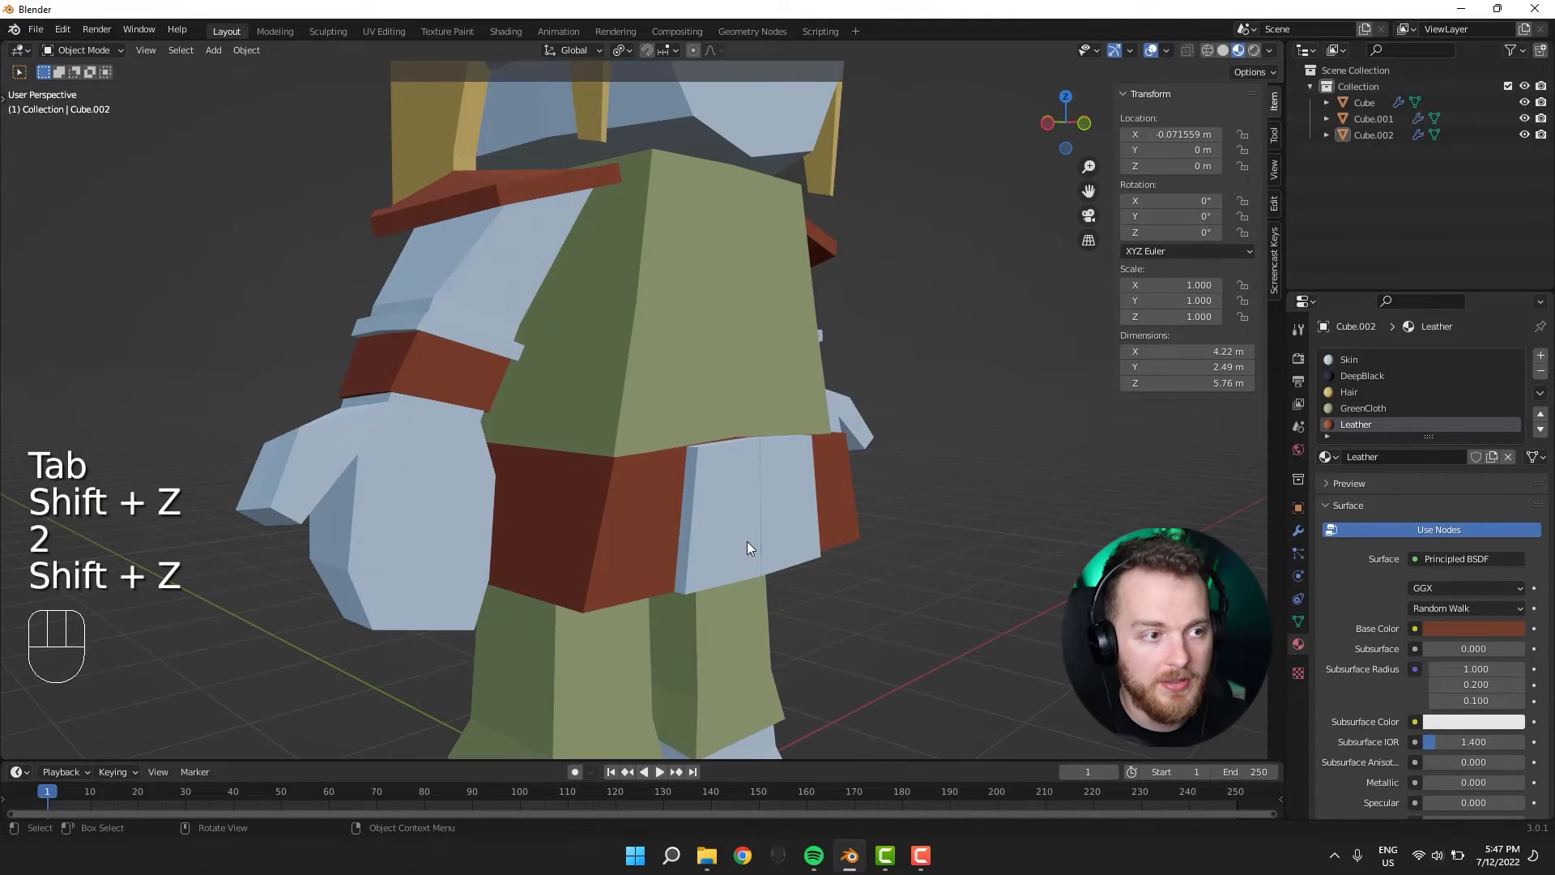
key(Tab)
key(Tab)
key(shift+z)
key(2)
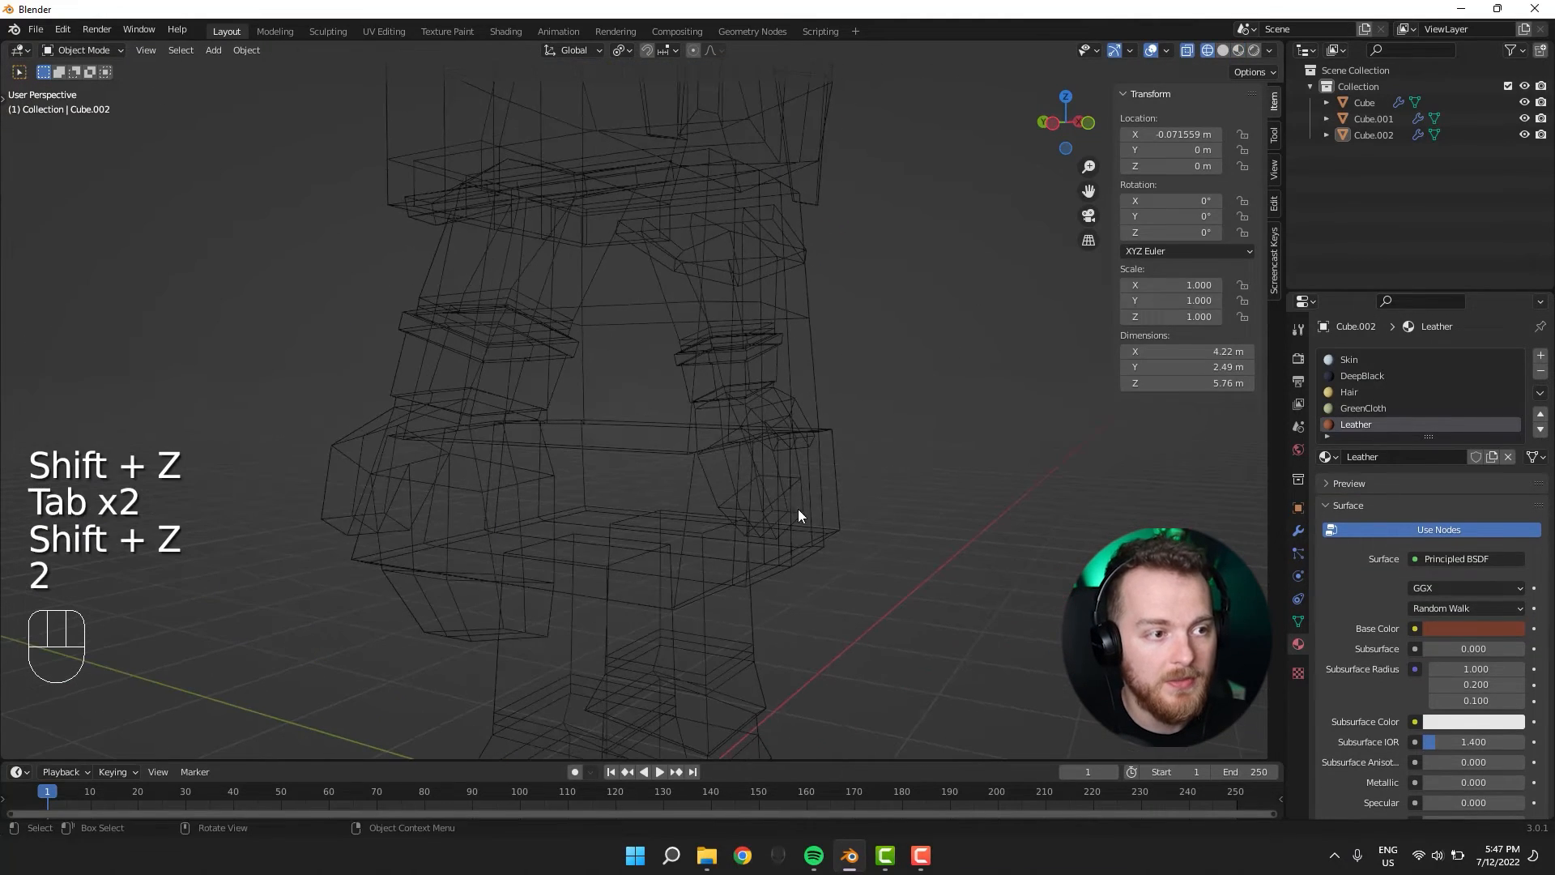
key(3)
shift+middle_drag(789, 557, 677, 513)
Delete the two narrow internal faces at the center of the skirt's front panel and return to the shaded view.
key(Tab)
scroll(731, 505, up, 2)
key(3)
click(701, 464)
shift+click(717, 473)
key(ctrl+z)
shift+click(691, 497)
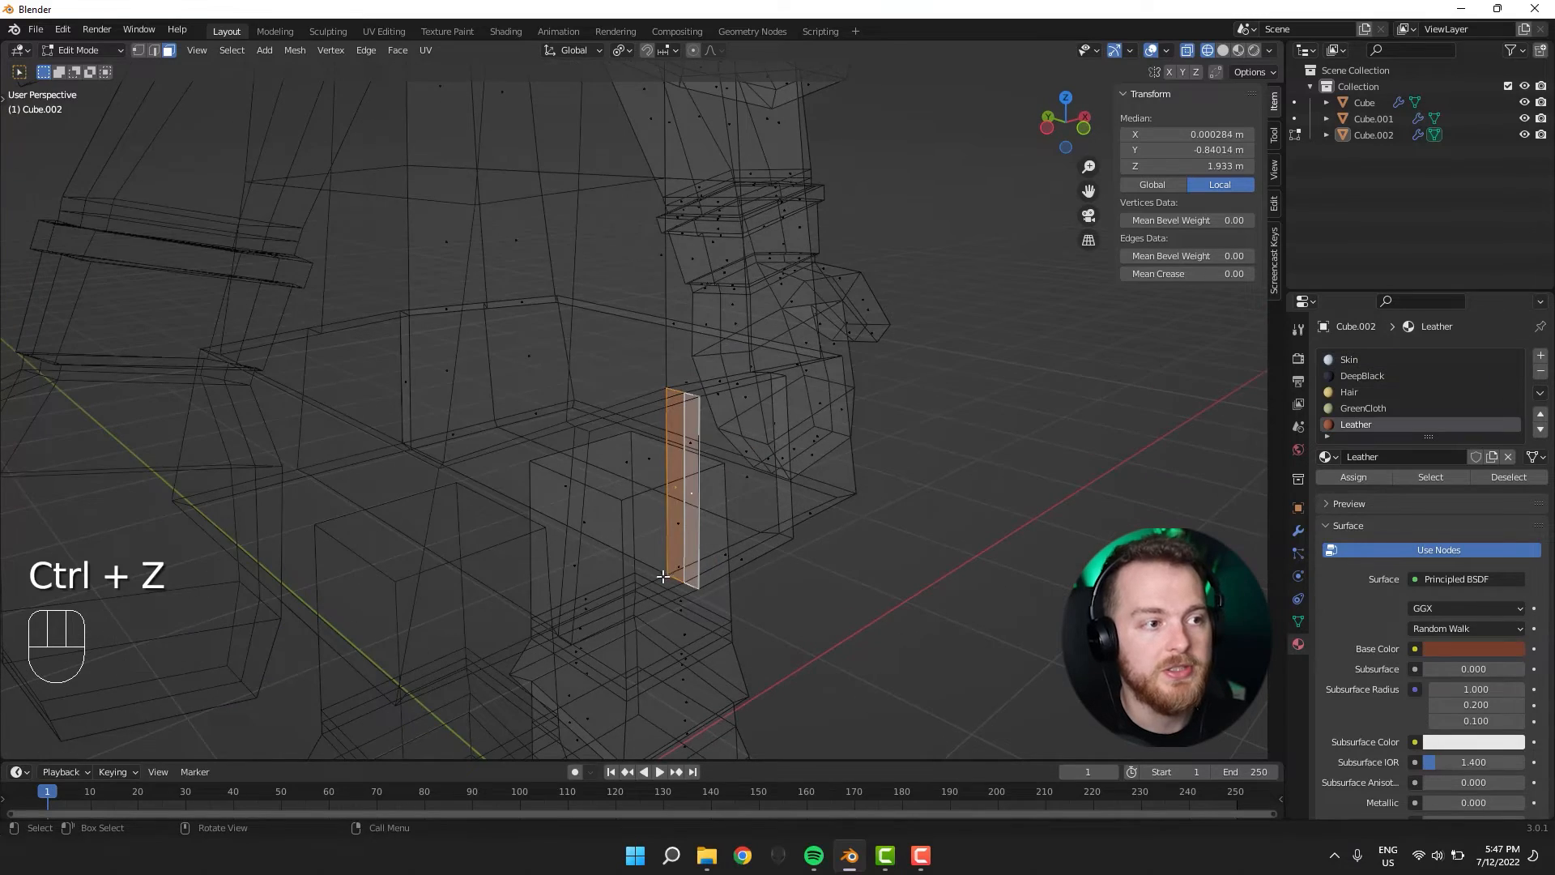
mouse_move(659, 581)
middle_down()
mouse_move(640, 583)
mouse_move(668, 554)
middle_up()
key(x)
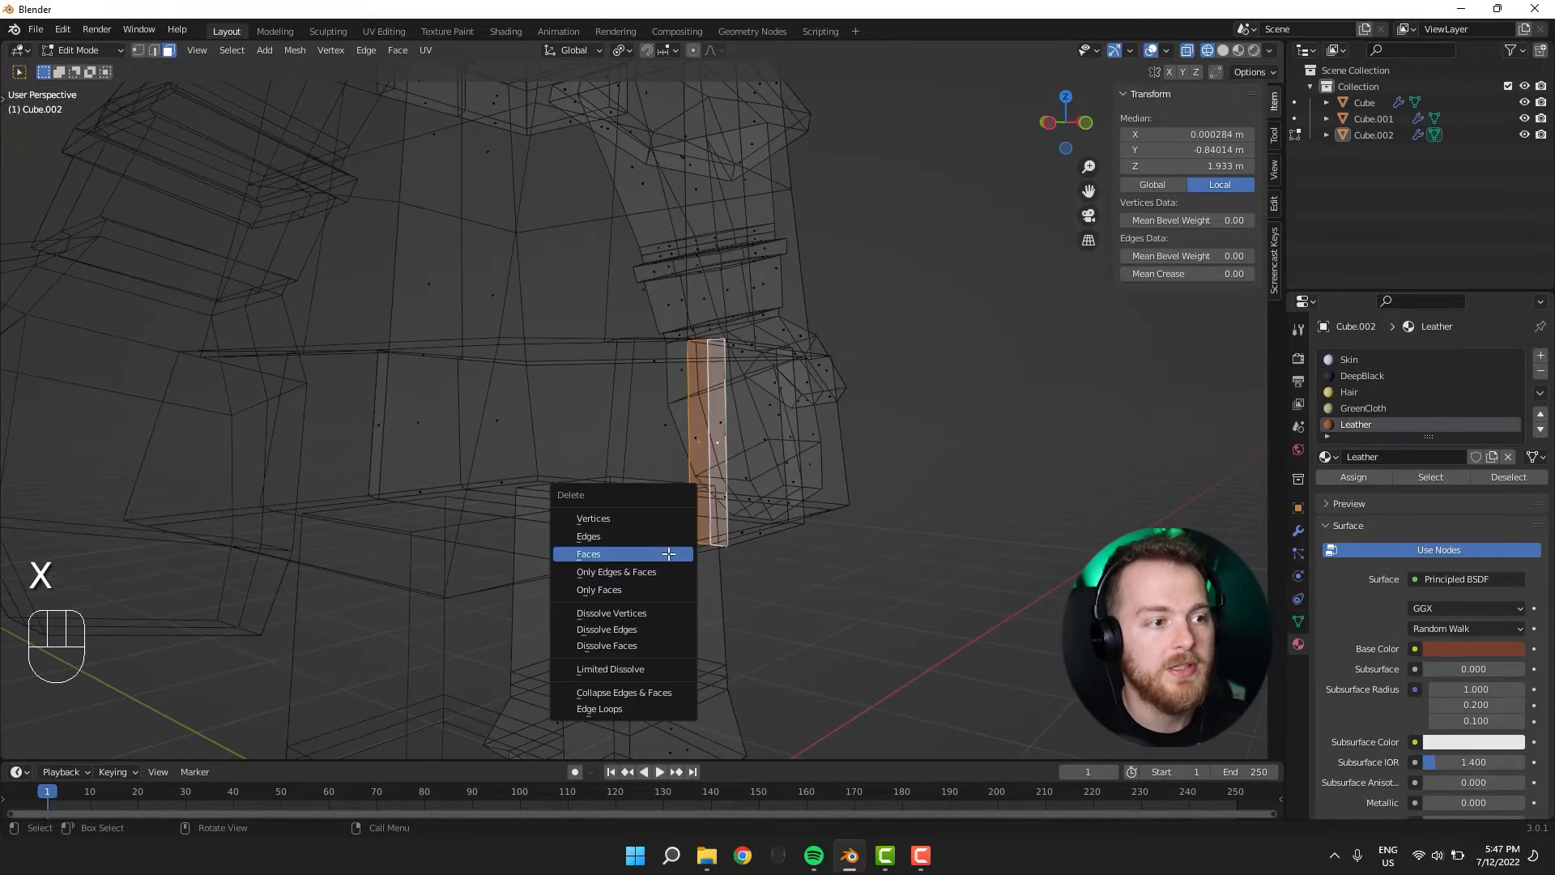
click(620, 553)
key(shift+z)
Select the center edge loop running down the torso and skirt and bring up the Mirror modifier's settings.
mouse_move(871, 580)
middle_down()
mouse_move(770, 521)
mouse_move(761, 469)
mouse_move(701, 512)
mouse_move(586, 284)
mouse_move(554, 476)
mouse_move(593, 328)
middle_up()
key(Tab)
key(Tab)
key(2)
alt+click(564, 284)
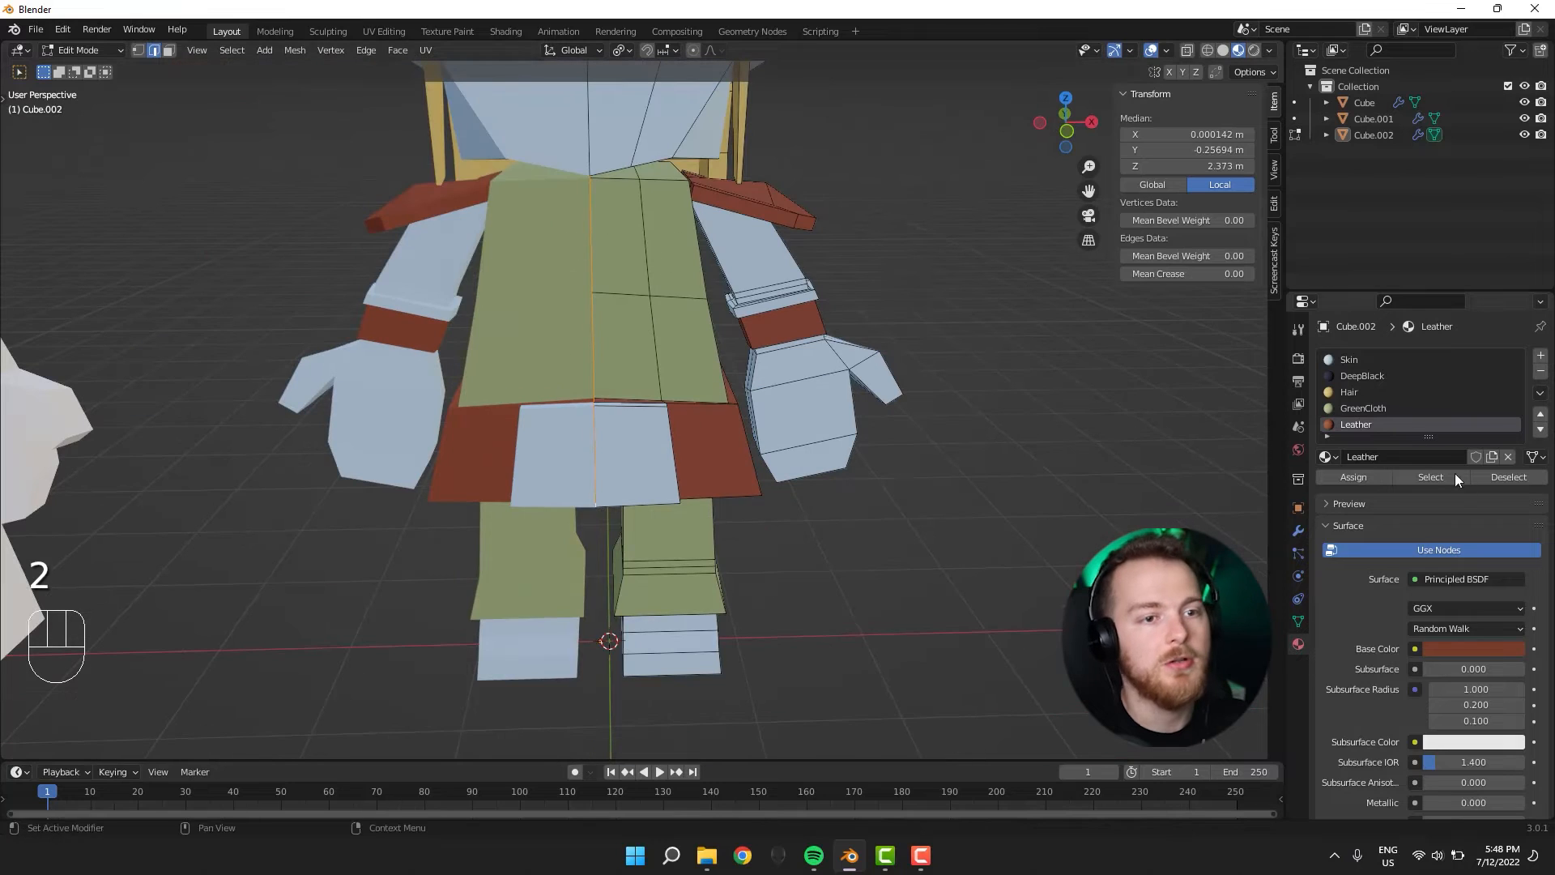
click(1298, 533)
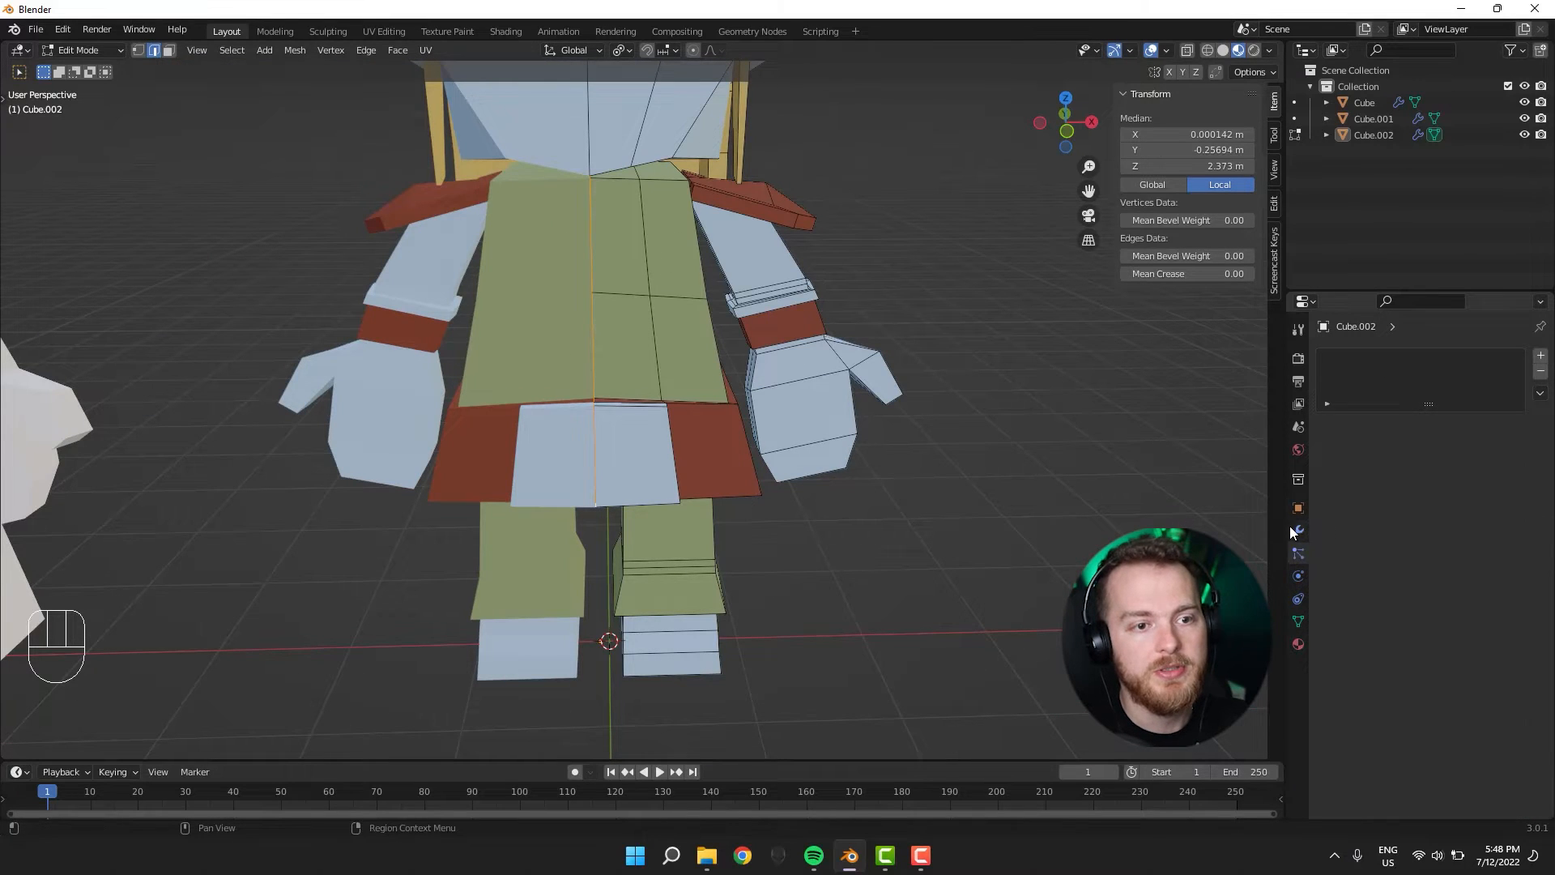
Move the center edge loop against the mirror plane so that clipping snaps its vertices onto it.
key(g)
click(927, 597)
key(g)
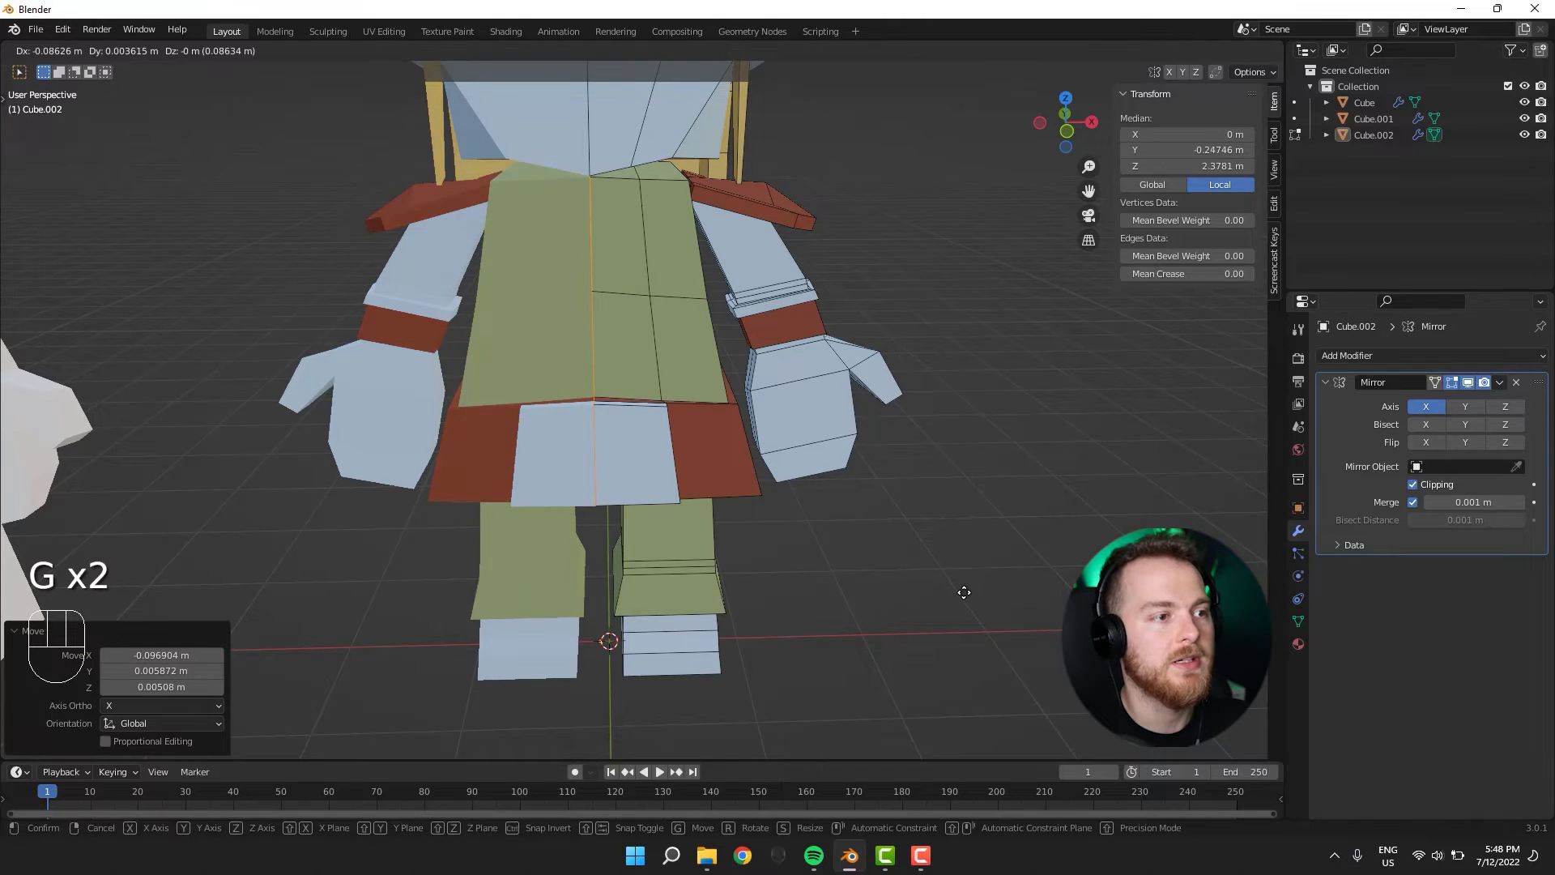
click(962, 593)
middle_drag(962, 594, 942, 441)
scroll(625, 352, up, 3)
key(g)
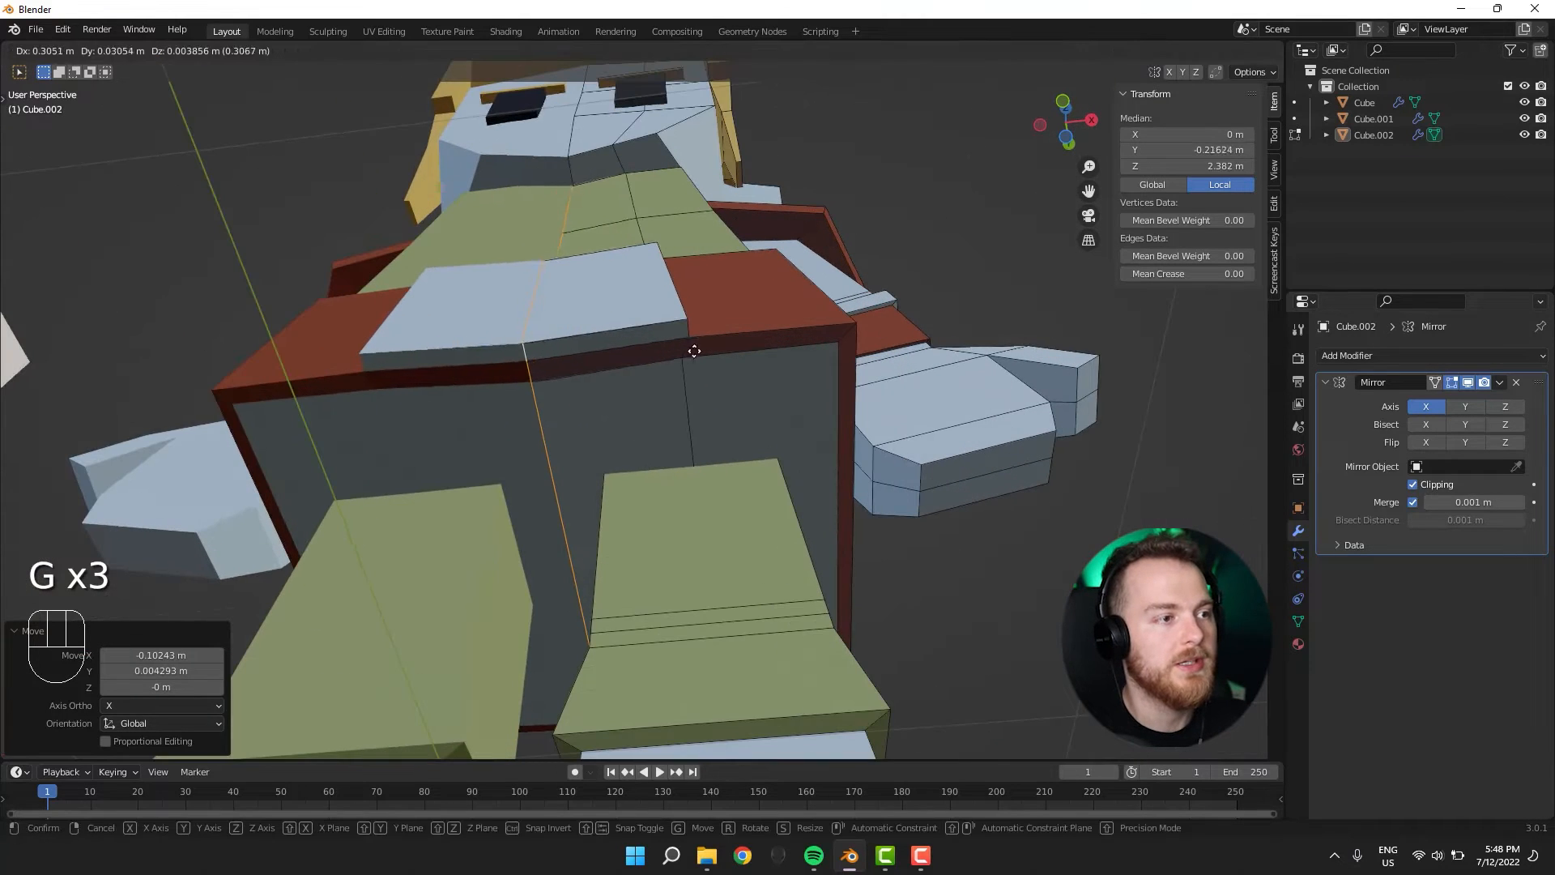
click(639, 351)
middle_drag(639, 351, 704, 489)
Select the faces on the skirt's underside and assign the DeepBlack material to them.
key(Tab)
key(Tab)
key(3)
key(3)
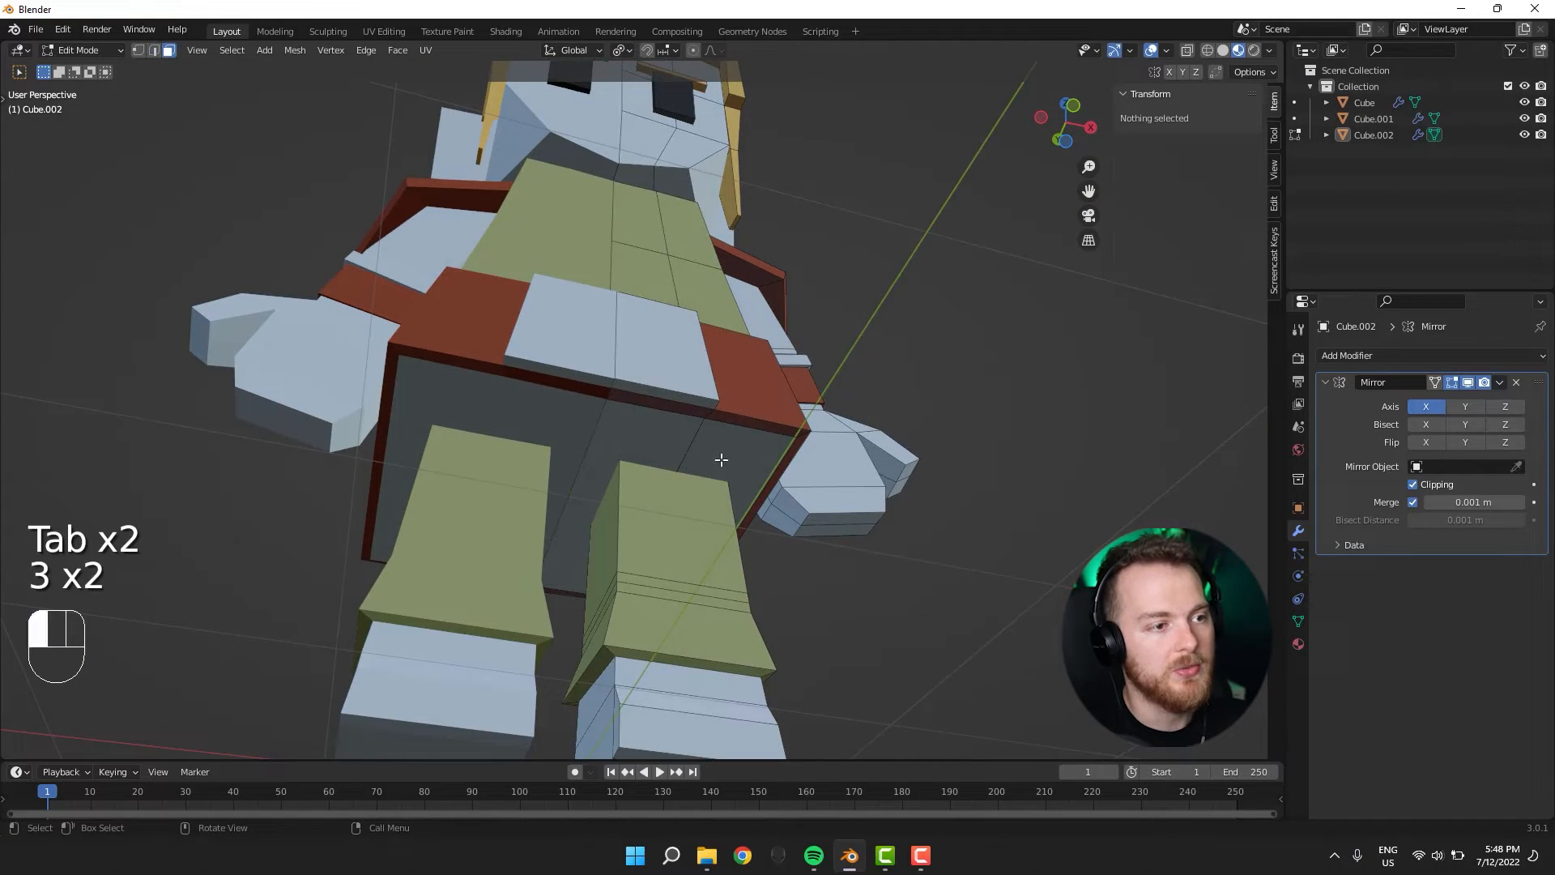
shift+click(618, 456)
middle_drag(619, 456, 623, 583)
click(1299, 645)
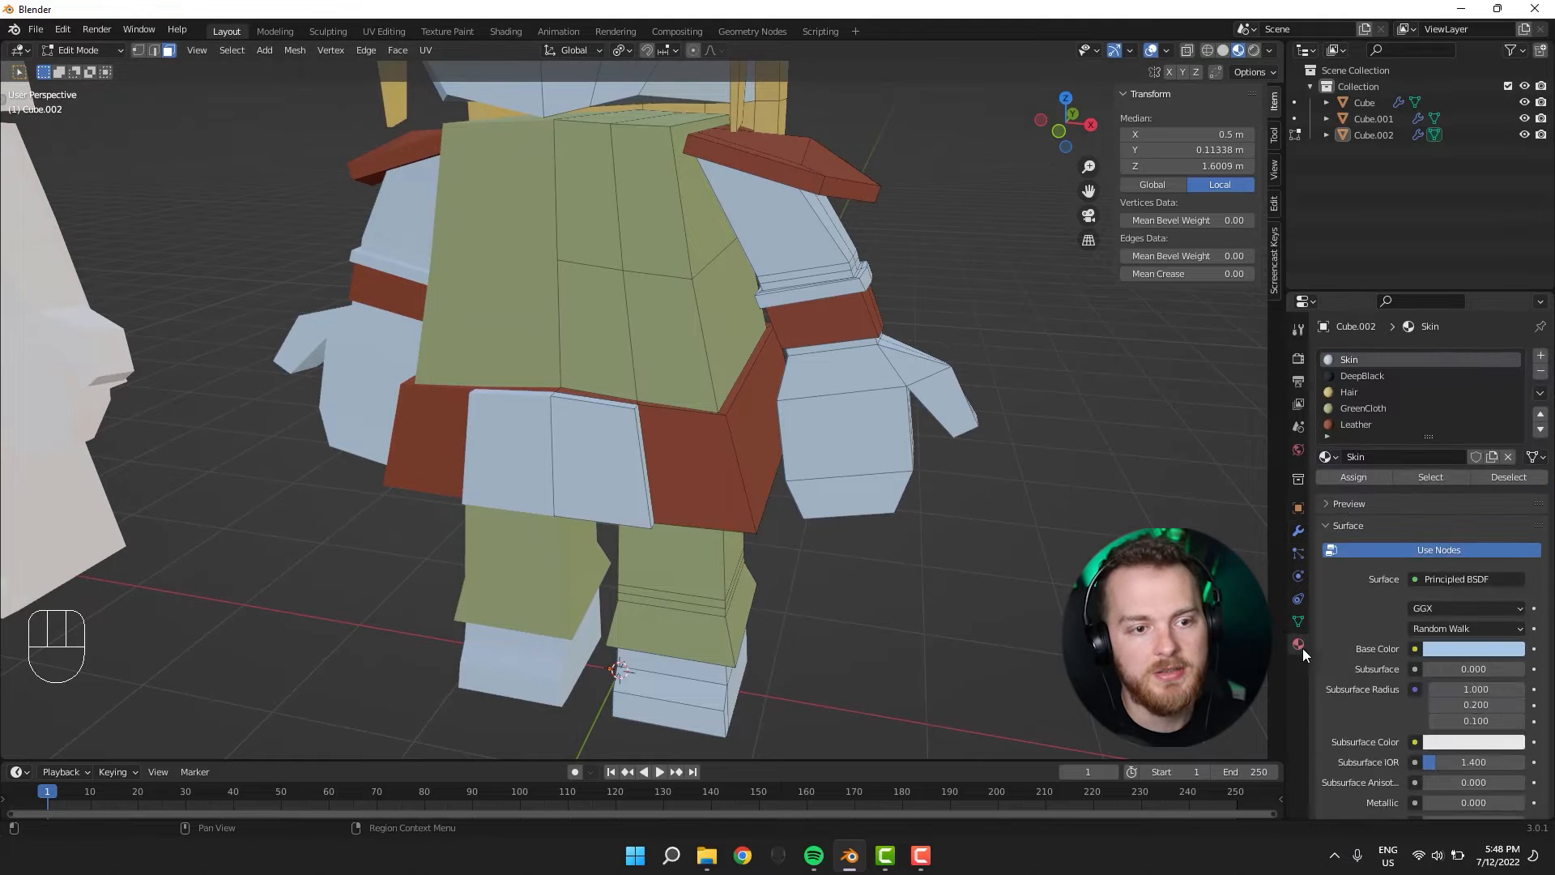
click(1345, 377)
click(1354, 477)
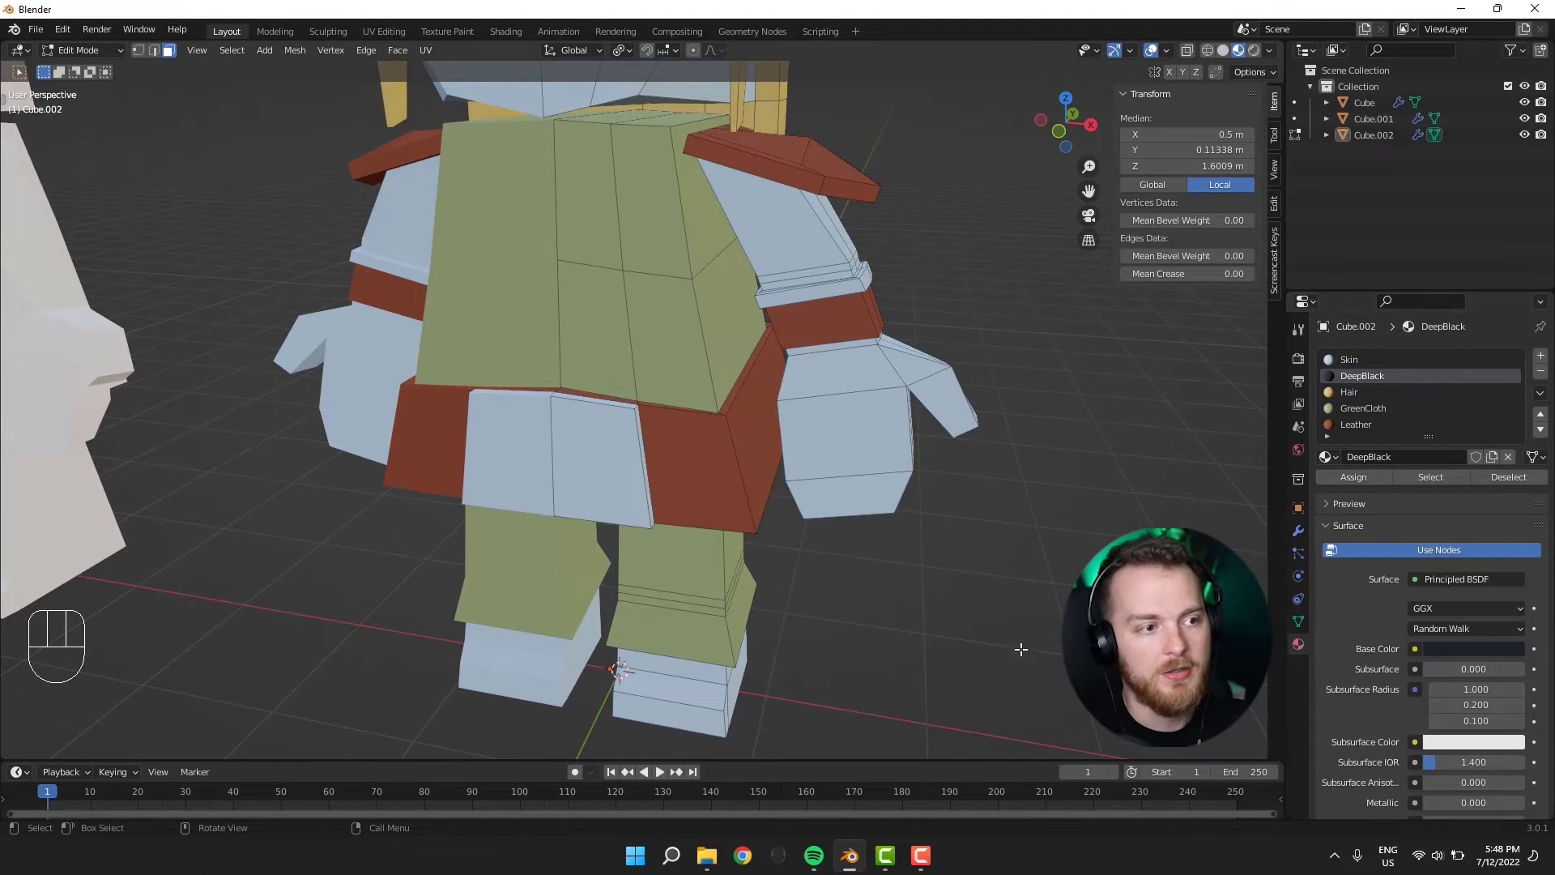
key(alt+a)
Select the ring of faces on the raised sleeve band just above the leather forearm band.
middle_drag(1053, 373, 836, 504)
scroll(896, 514, up, 2)
alt+shift+click(848, 530)
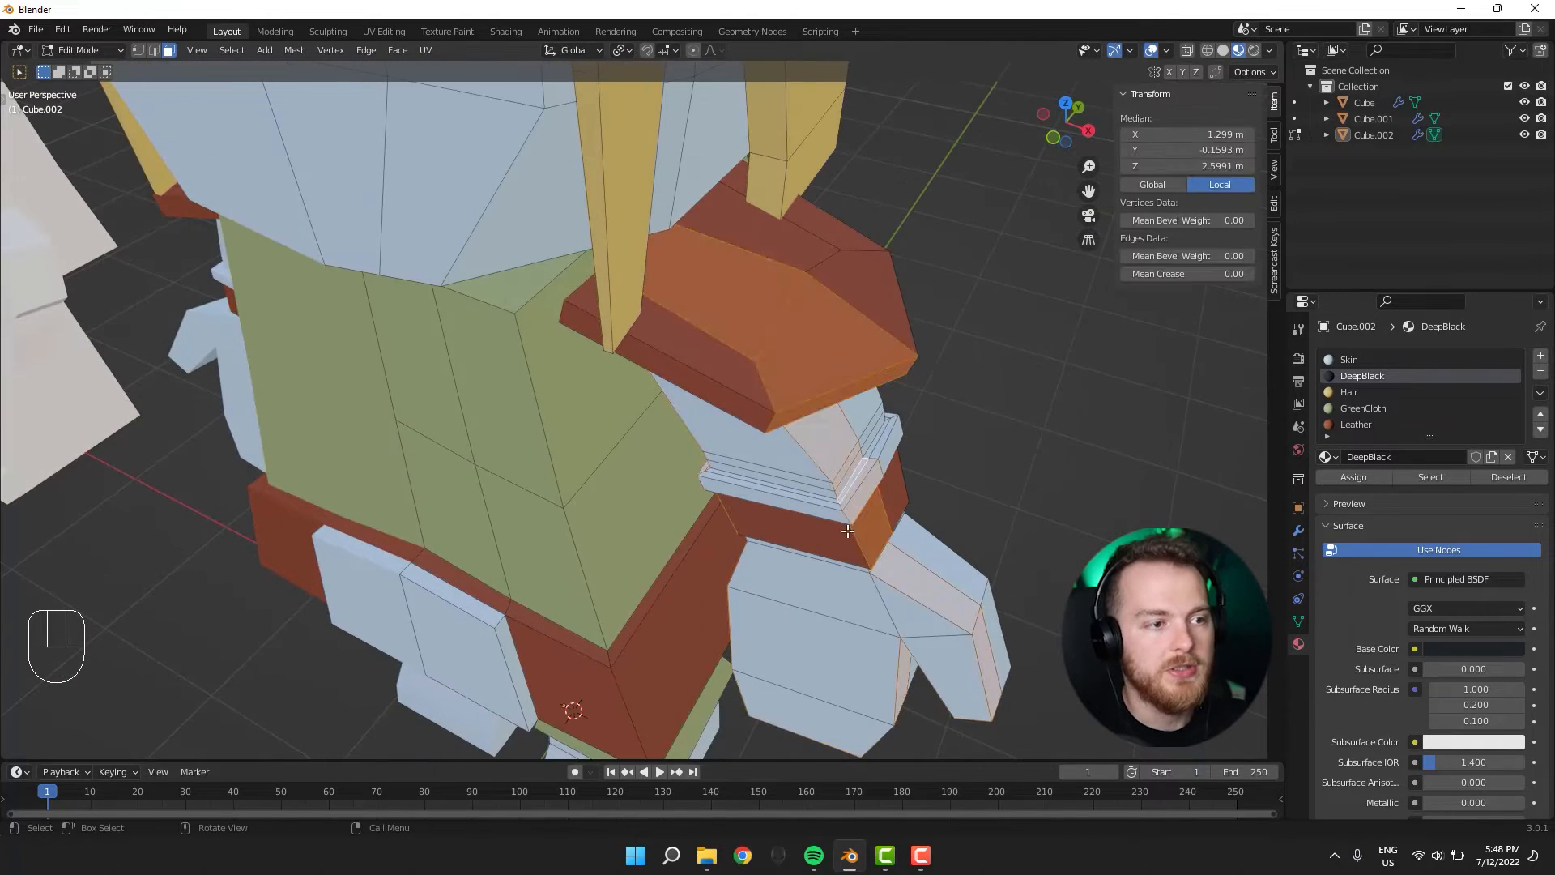
alt+click(847, 519)
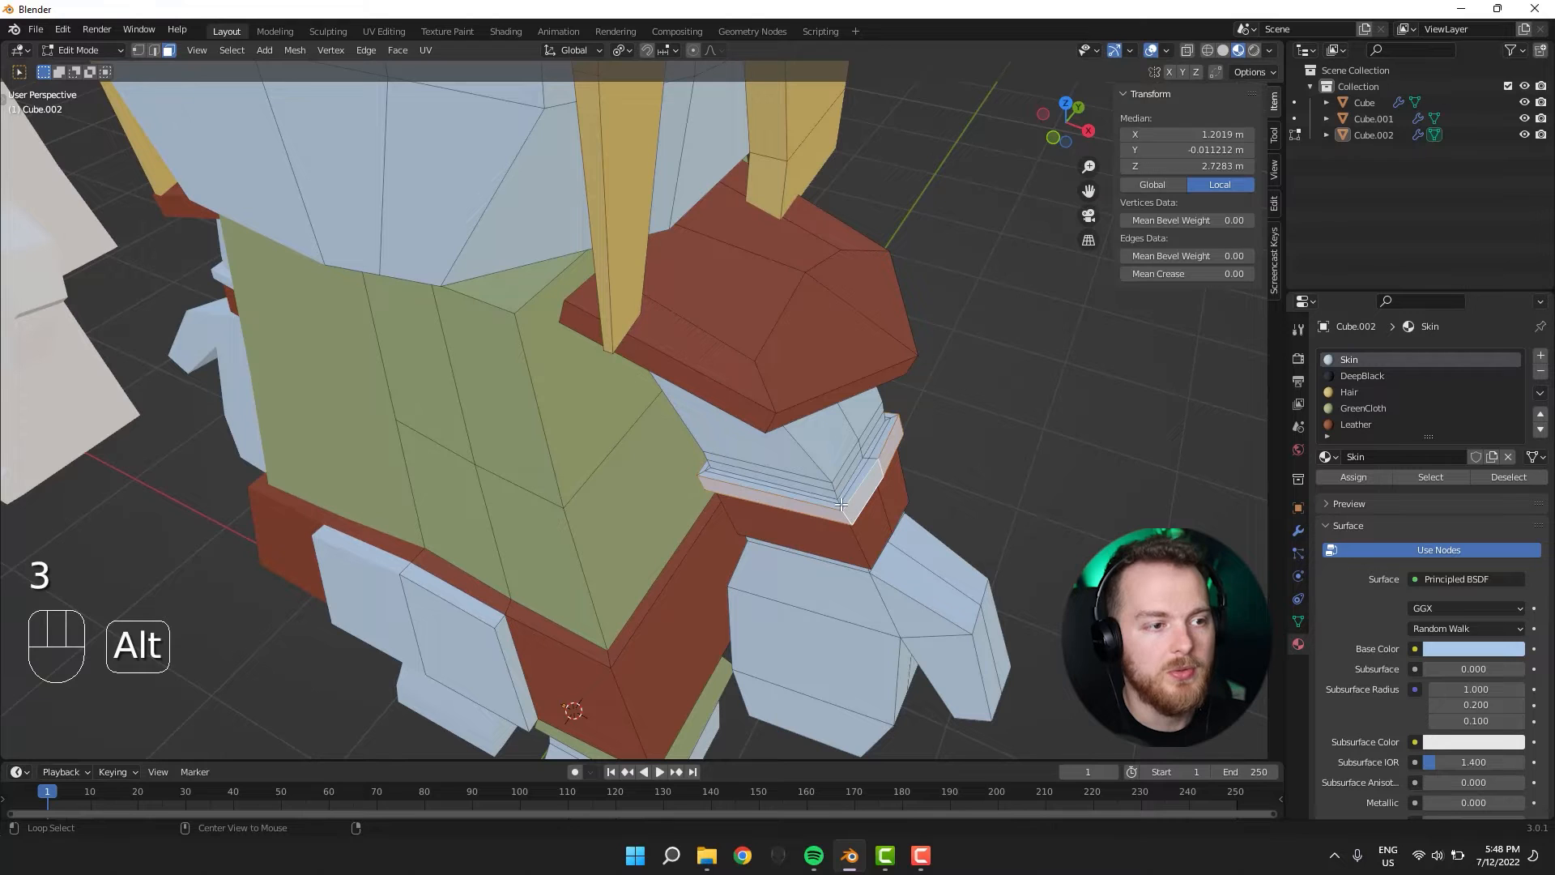
Select the trim faces along the upper edge of the leather armband and add the front skirt panel.
alt+shift+click(839, 526)
key(ctrl+z)
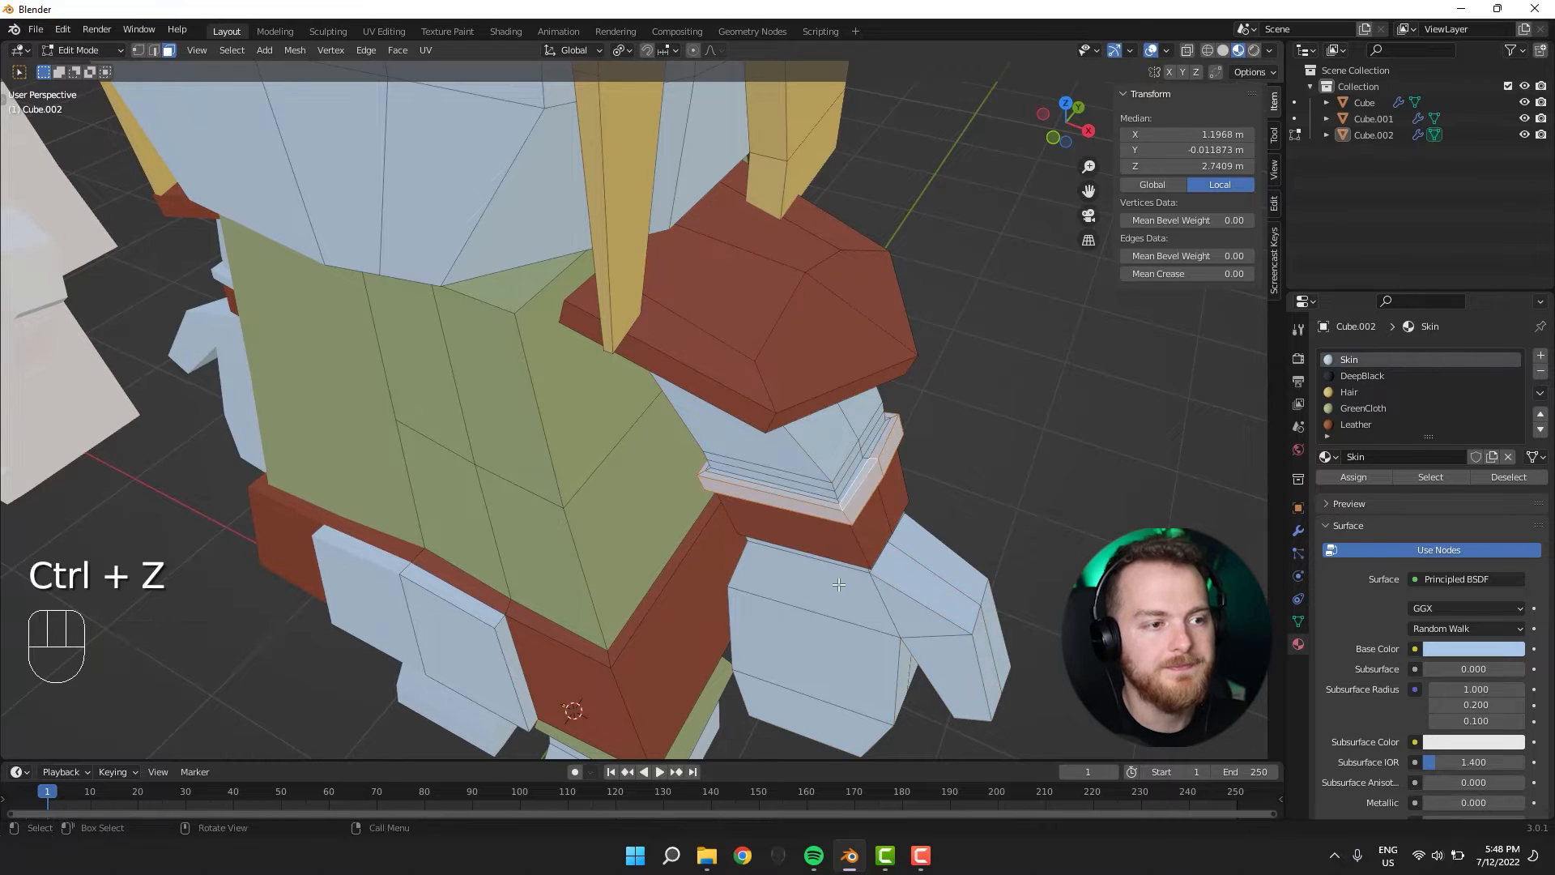
middle_drag(834, 519, 757, 241)
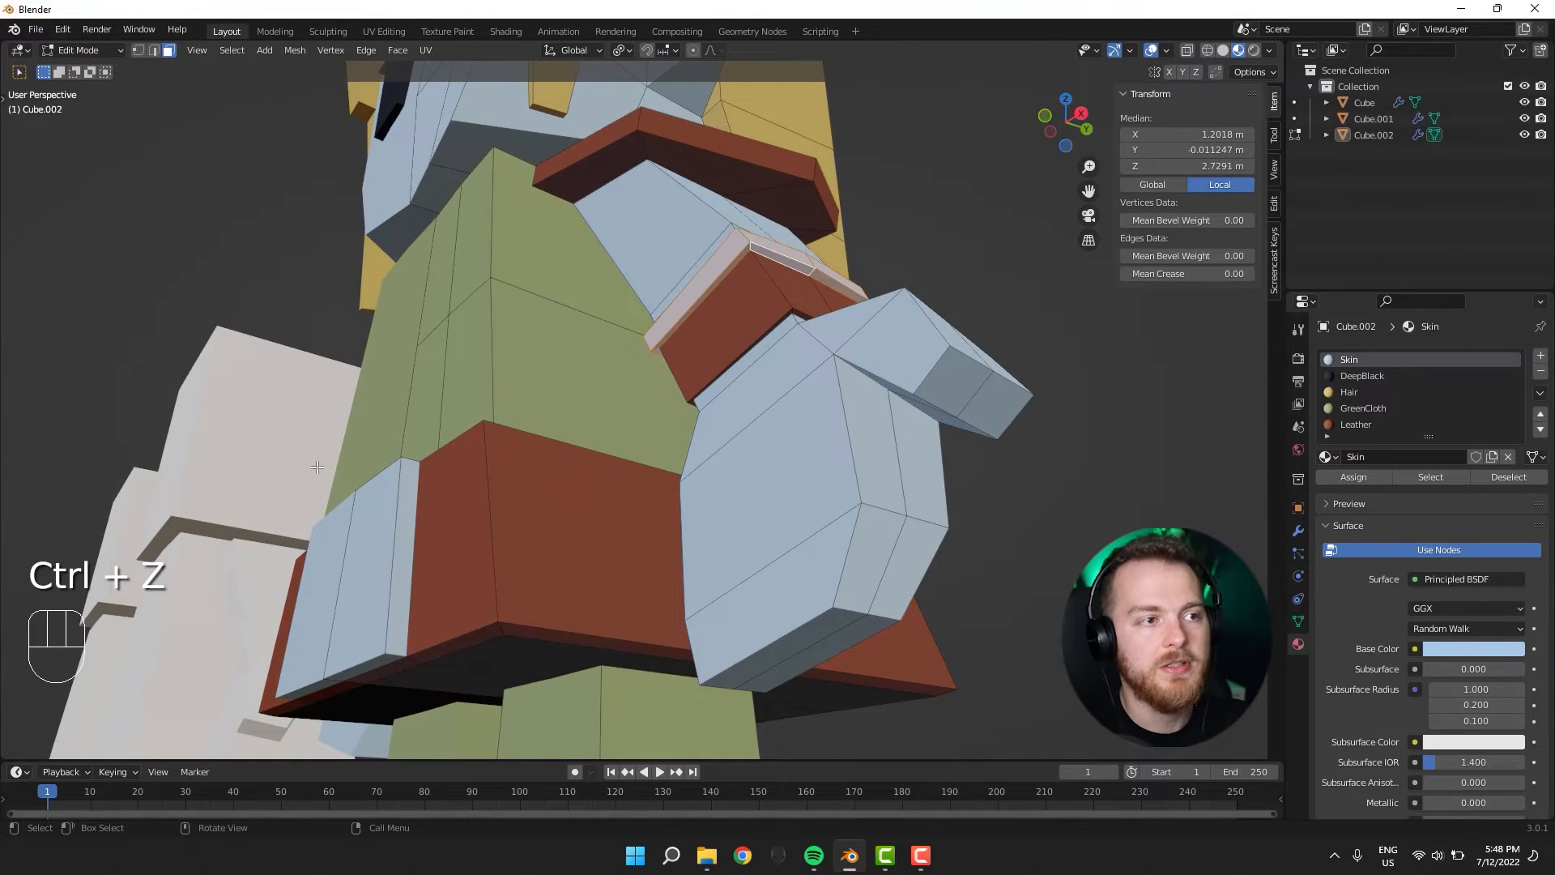
middle_drag(317, 467, 364, 534)
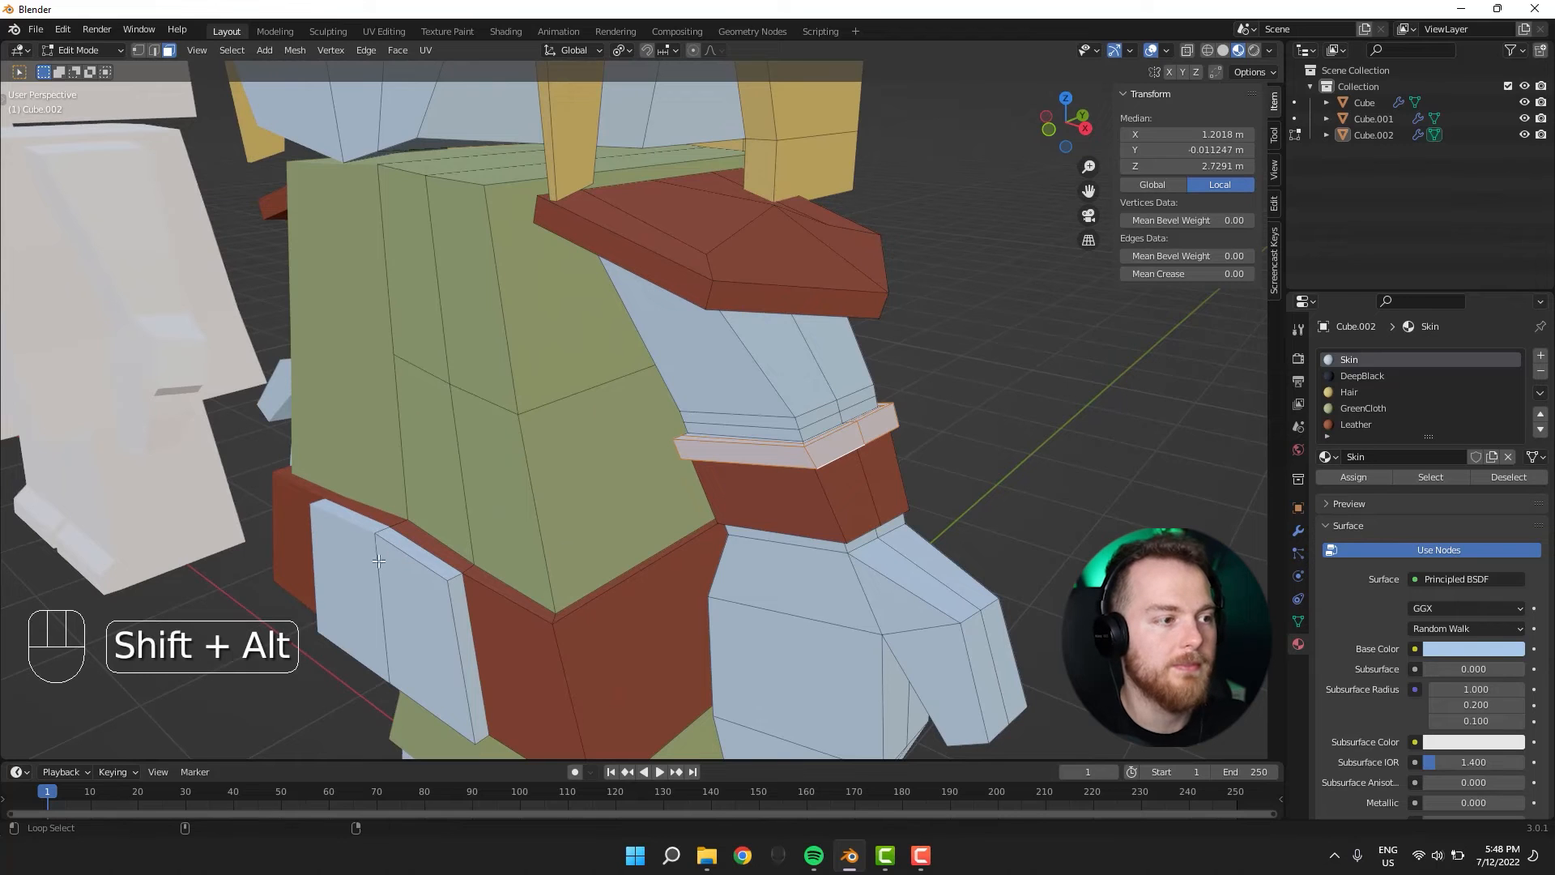
middle_drag(394, 556, 474, 531)
shift+click(411, 582)
scroll(544, 548, down, 5)
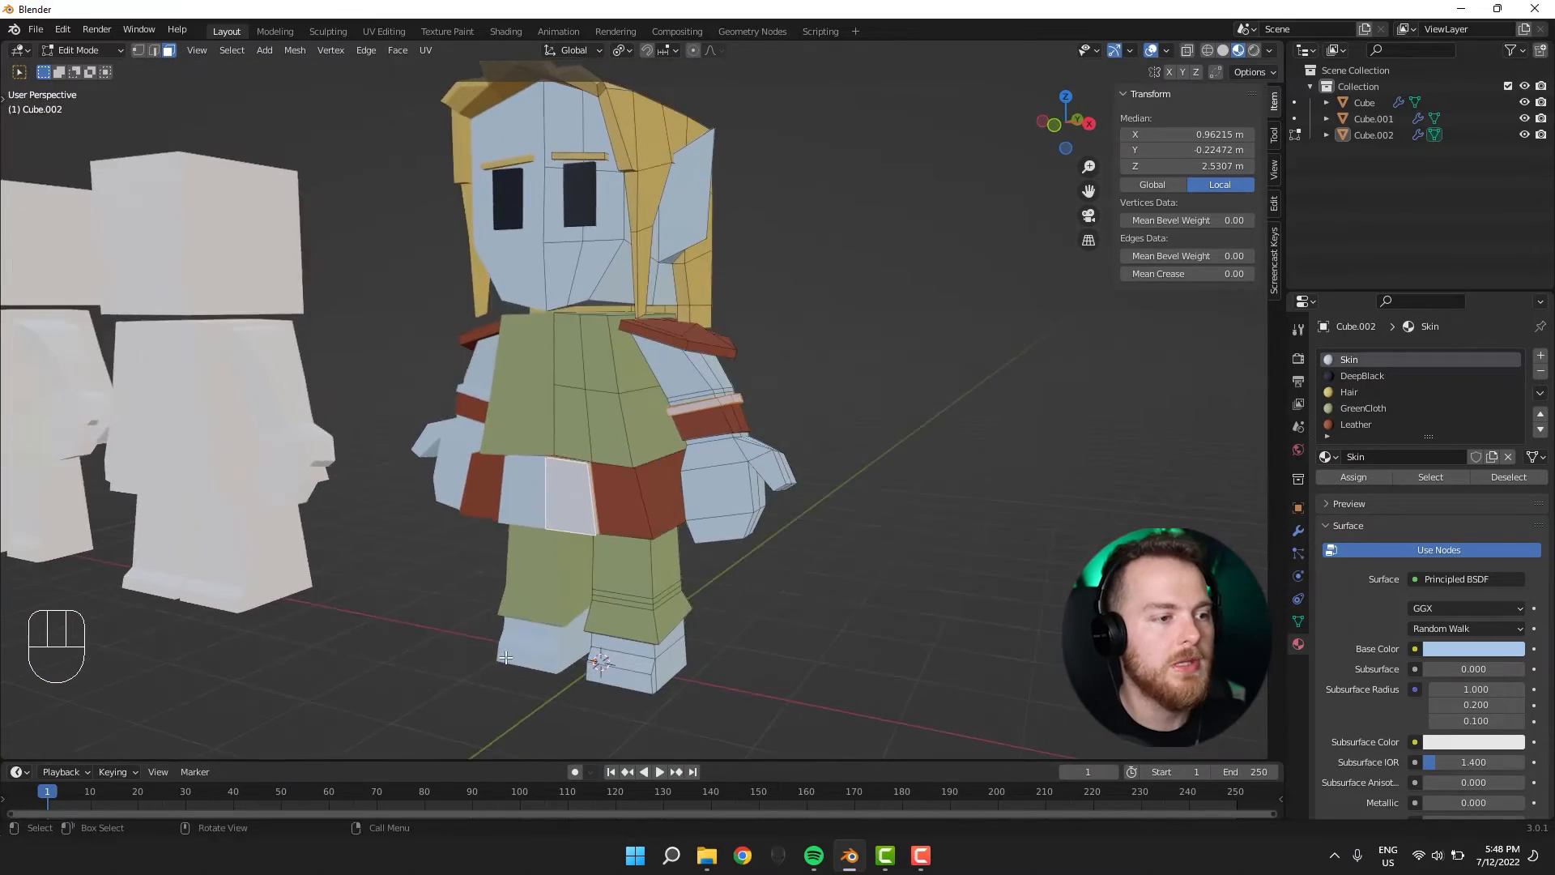
Add the face loops around the boot to the selected armband trim and skirt panel.
shift+middle_drag(583, 716, 613, 460)
scroll(653, 518, up, 4)
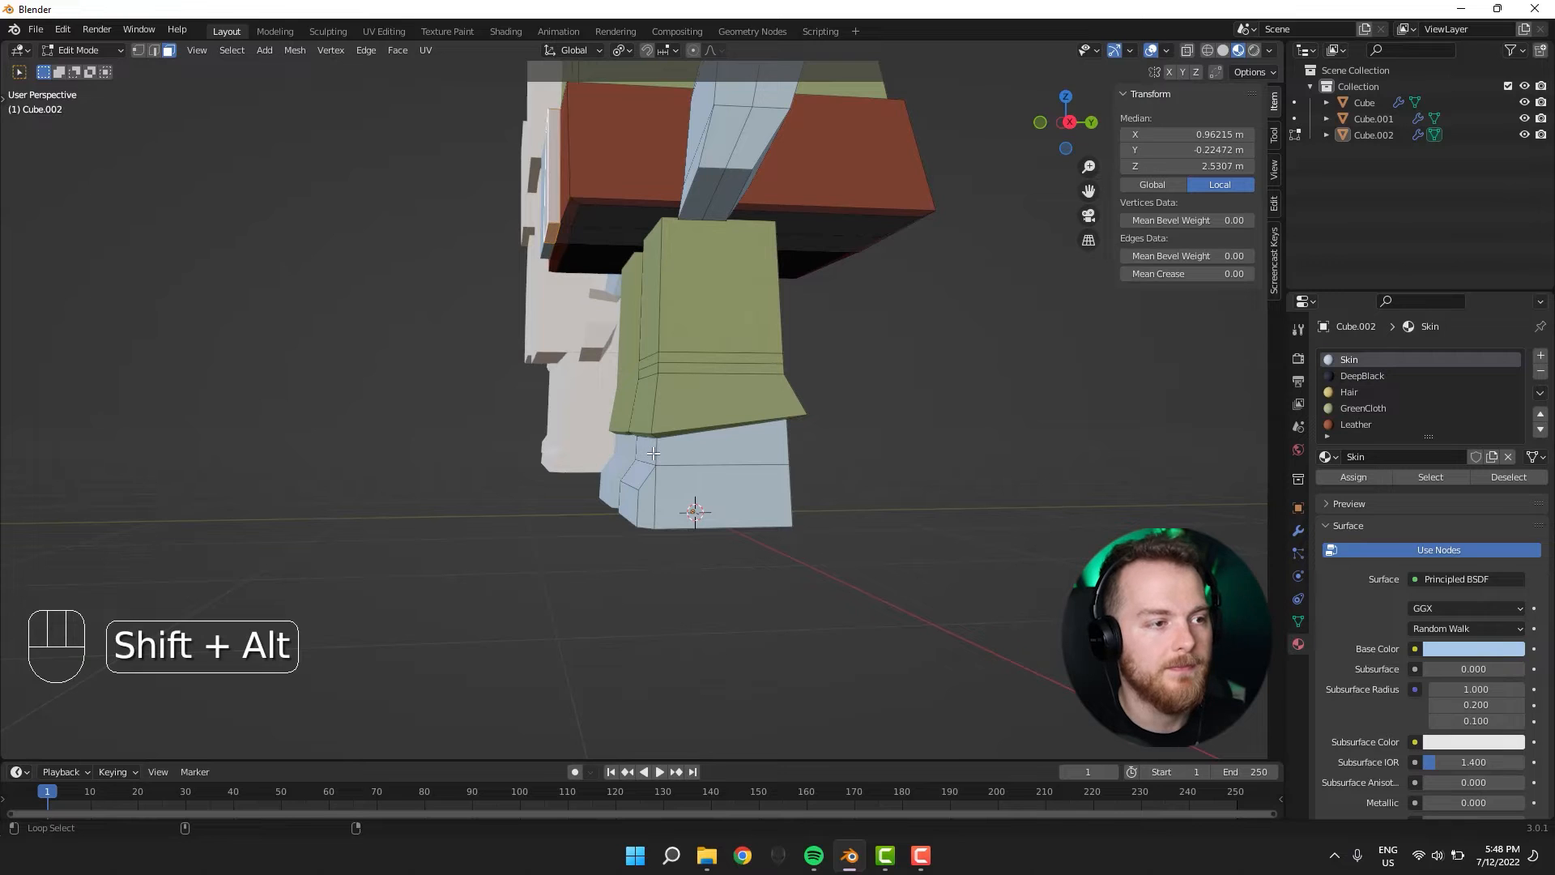
middle_drag(659, 576, 615, 457)
shift+click(648, 443)
shift+click(623, 443)
middle_drag(494, 413, 643, 542)
scroll(643, 542, down, 1)
middle_drag(818, 441, 1063, 477)
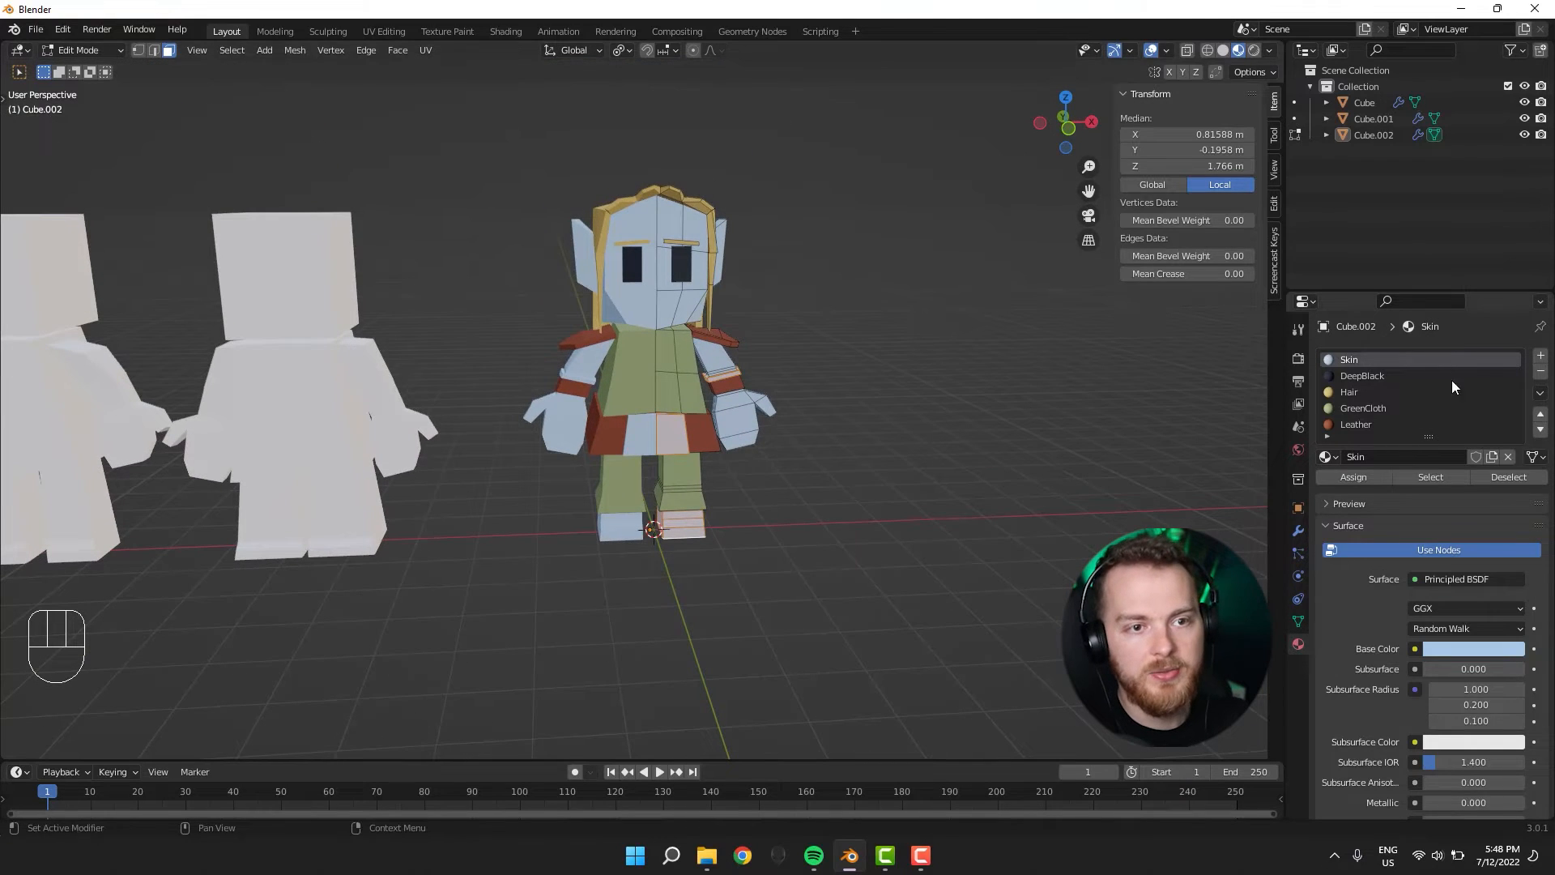
Add a new material slot to the character and put the existing Skin material in it.
click(1541, 358)
click(1329, 457)
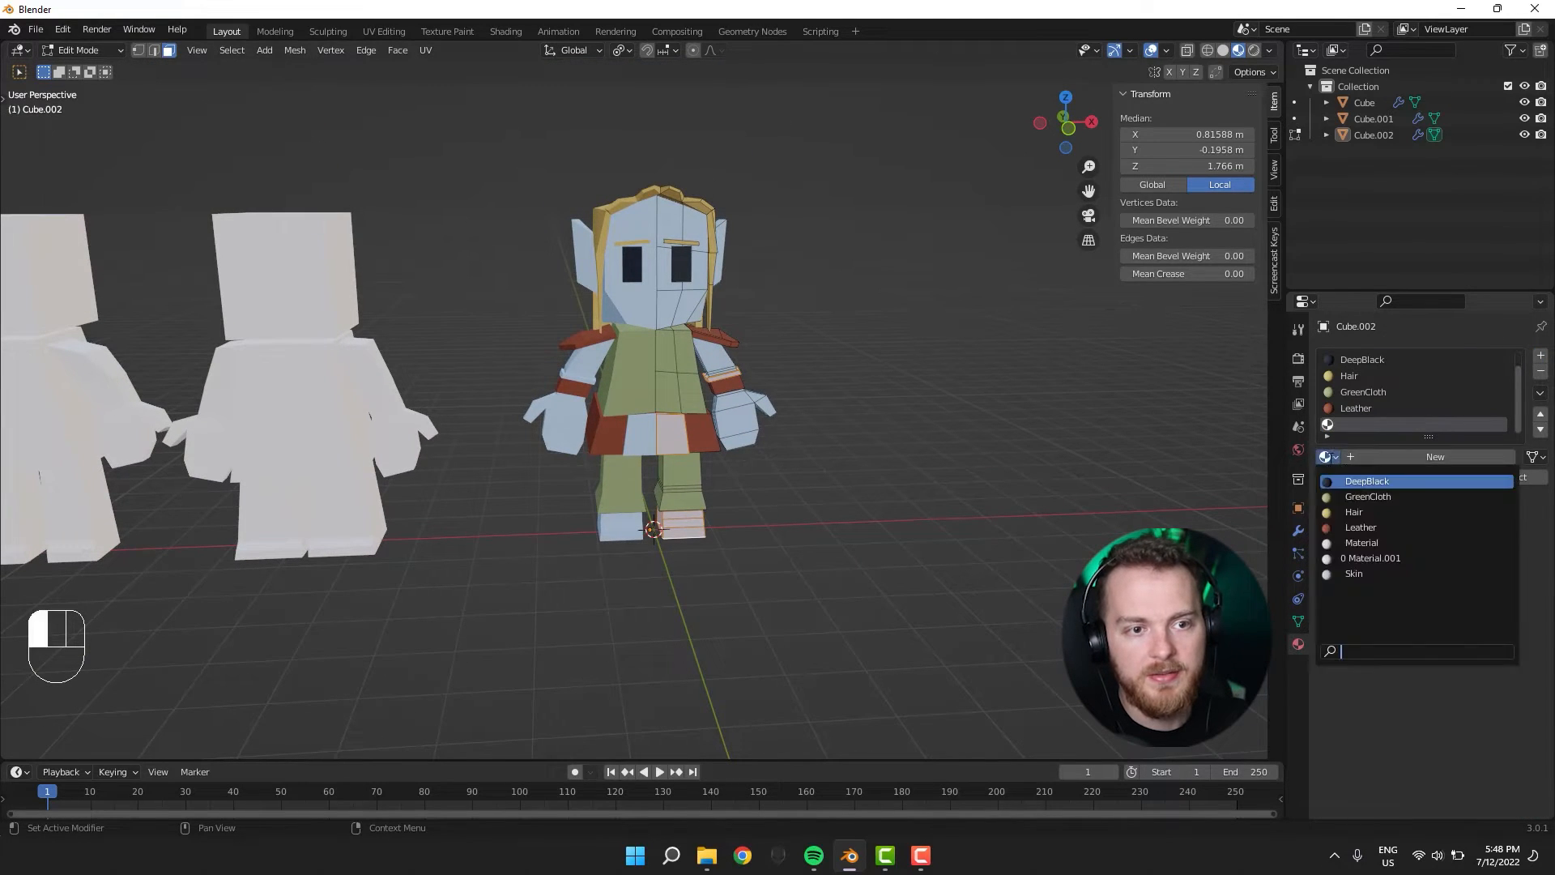
click(1369, 573)
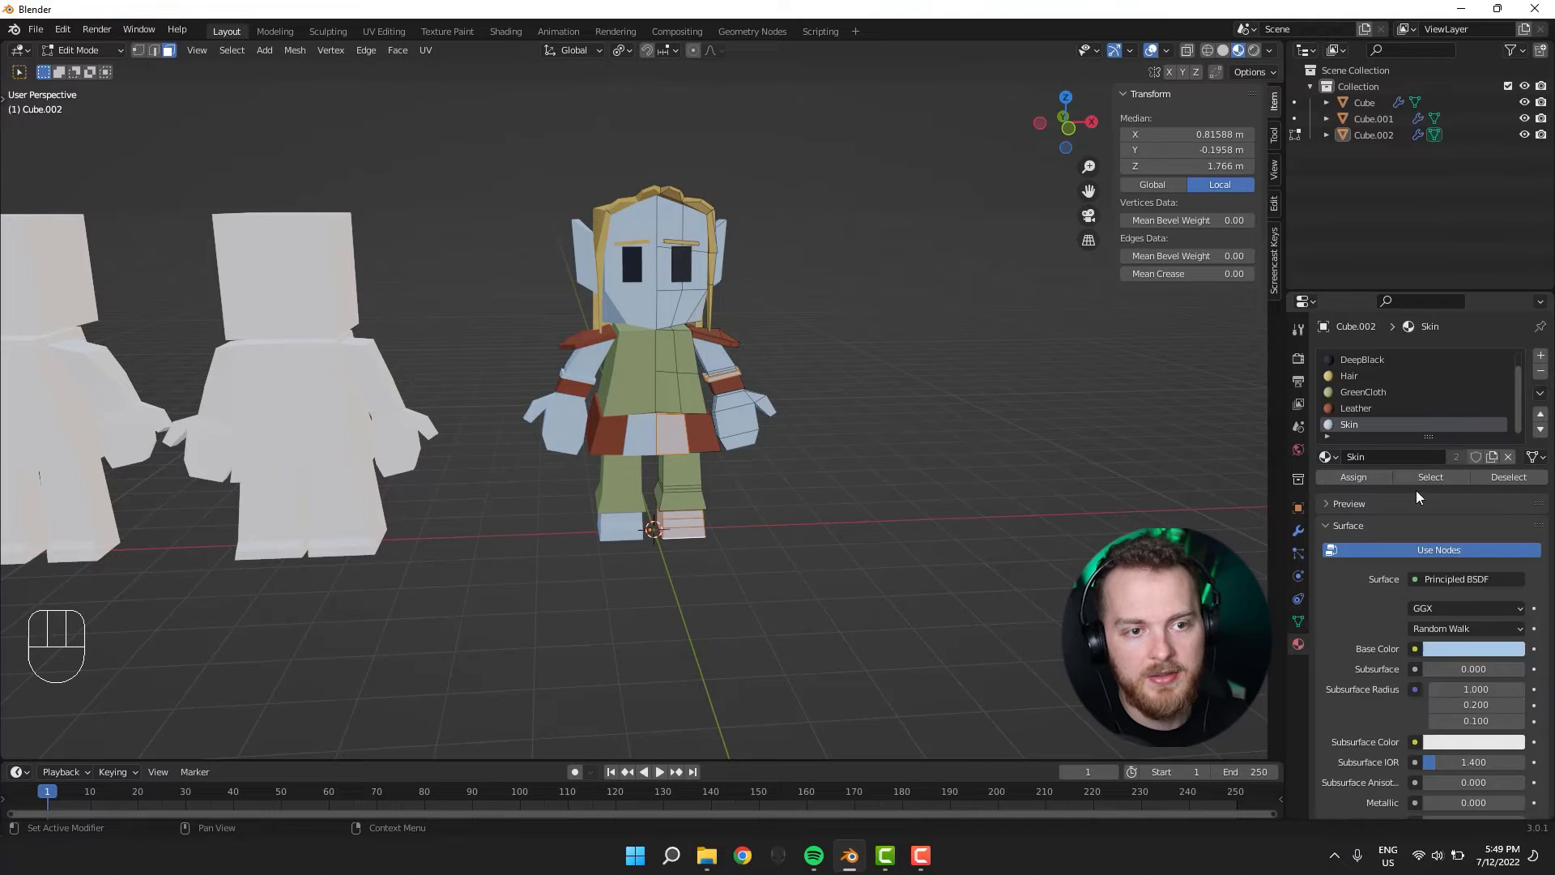
Recolour an independent copy of the Skin material to a muted pale purple and assign it to the selected faces.
click(1488, 648)
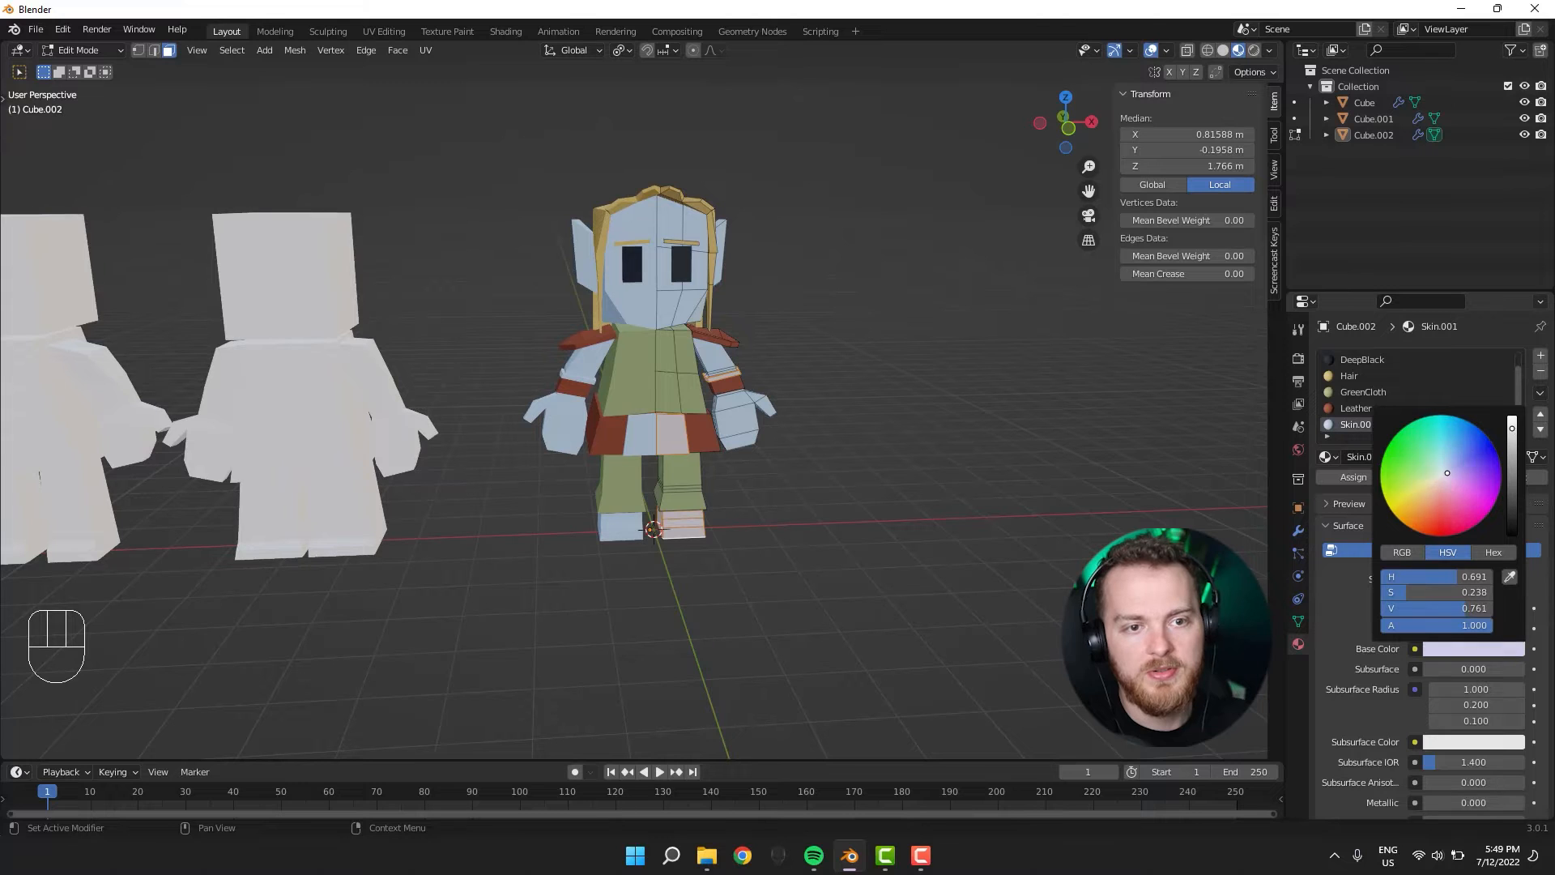
drag(1512, 429, 1511, 445)
click(1334, 479)
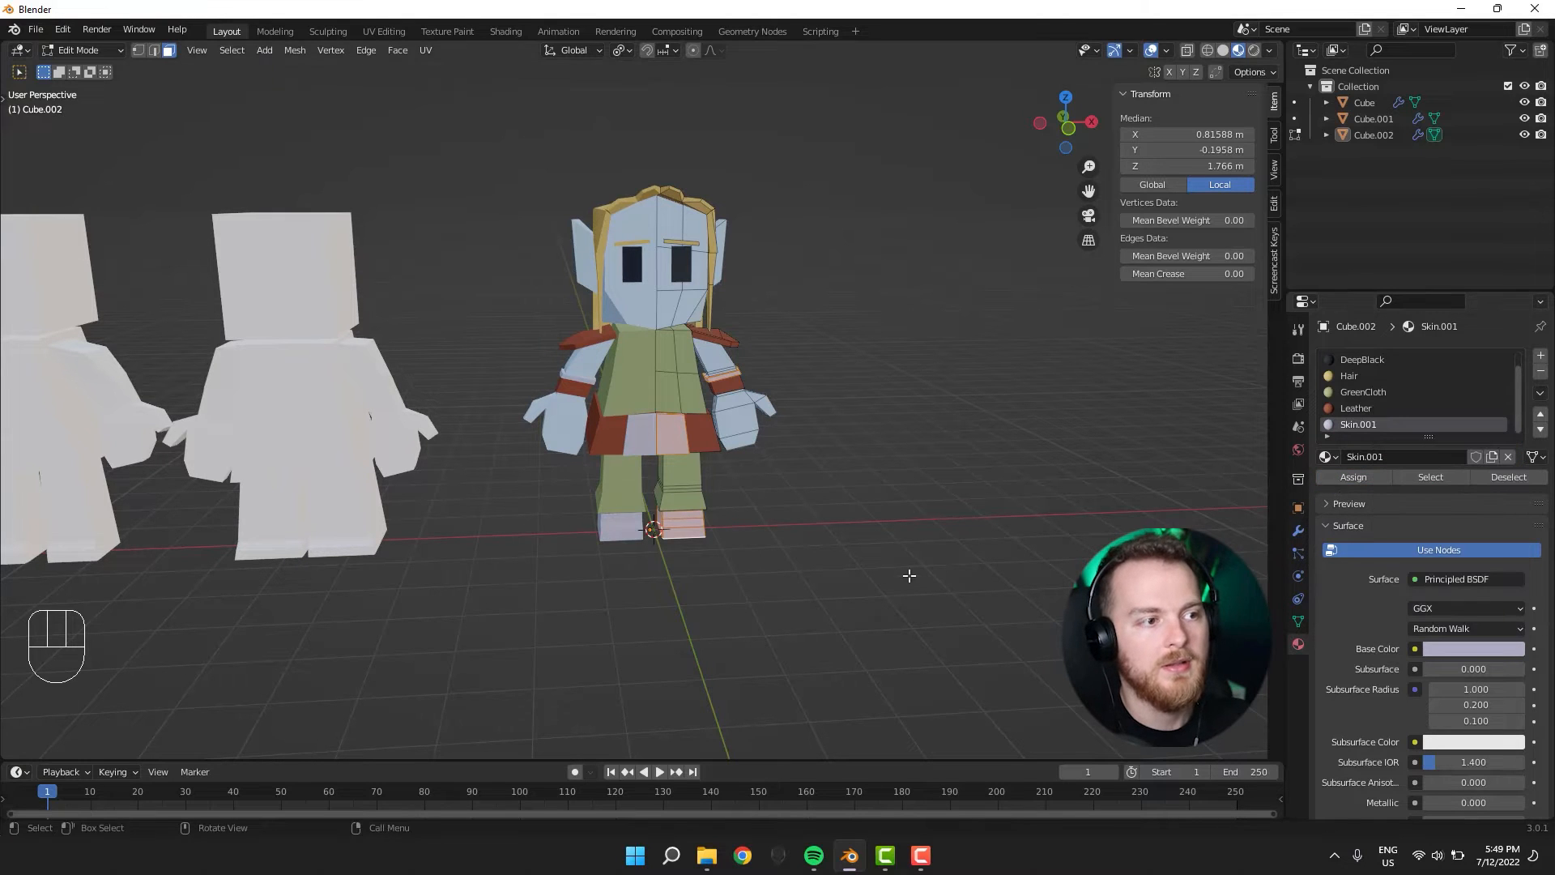
key(alt+a)
mouse_move(907, 573)
middle_down()
mouse_move(754, 576)
mouse_move(930, 570)
mouse_move(983, 614)
mouse_move(785, 588)
mouse_move(538, 606)
mouse_move(392, 546)
mouse_move(631, 527)
mouse_move(841, 572)
mouse_move(913, 614)
mouse_move(850, 591)
mouse_move(793, 531)
mouse_move(894, 551)
middle_up()
key(Tab)
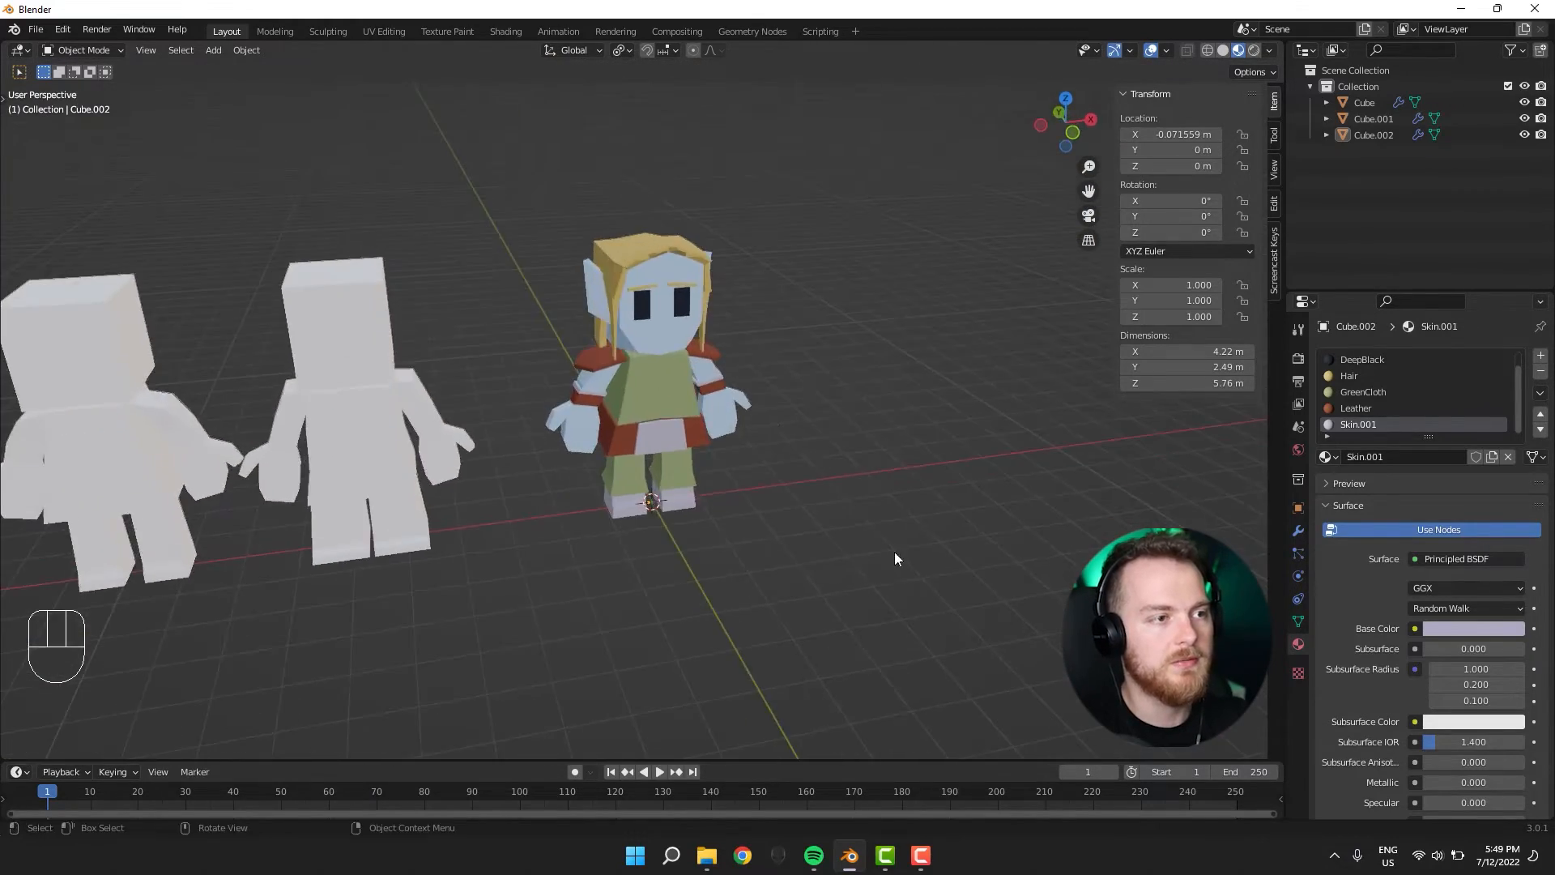
Duplicate the coloured character along the X axis and place the copy beyond the two white figures.
click(682, 366)
middle_drag(682, 366, 664, 289)
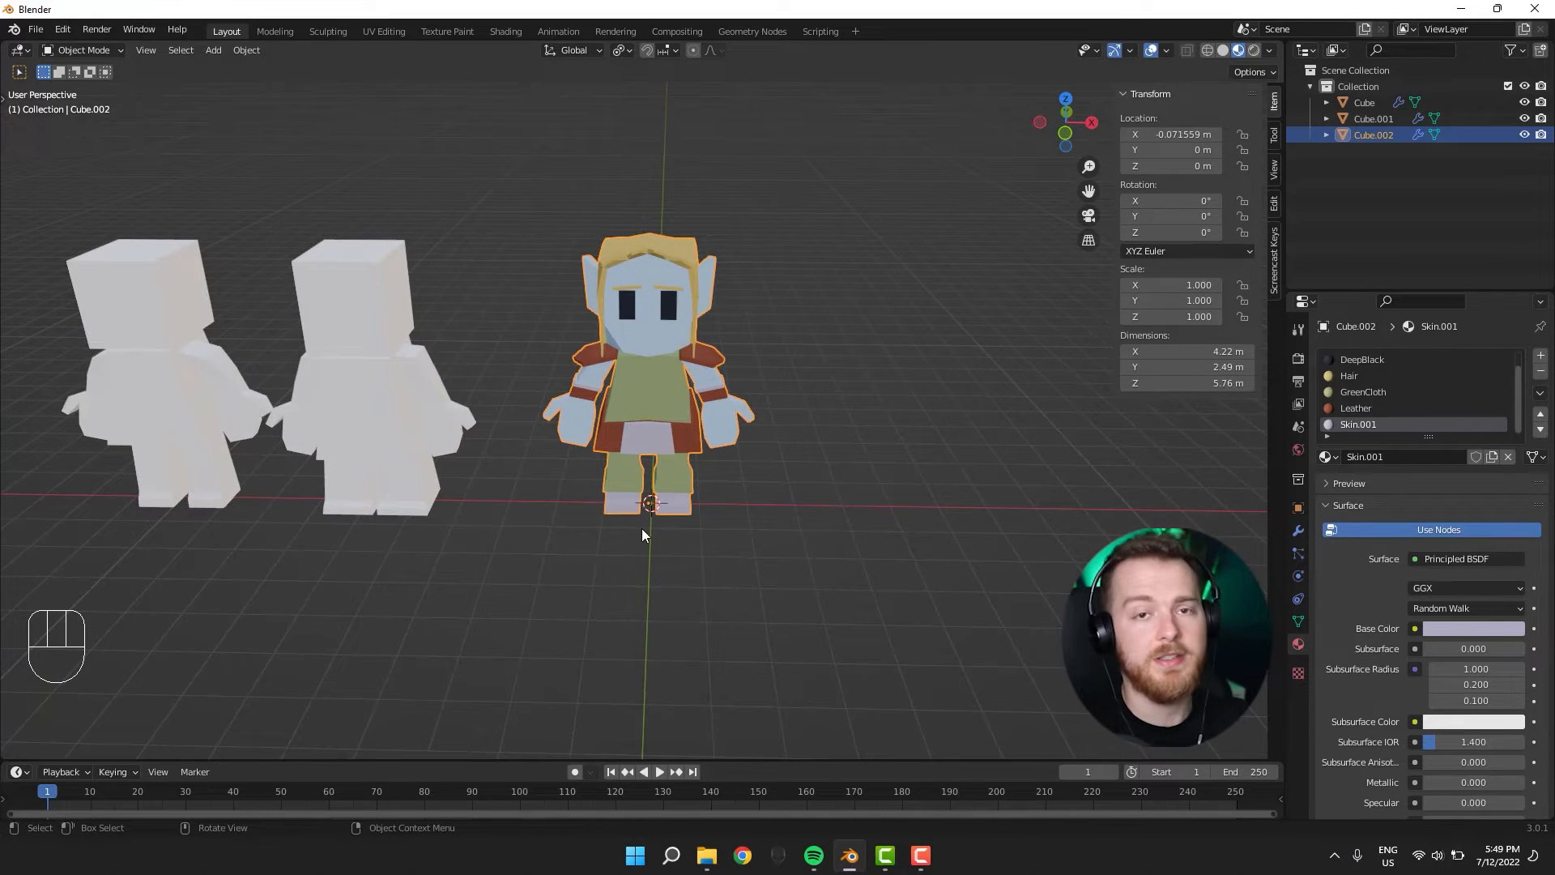
key(Tab)
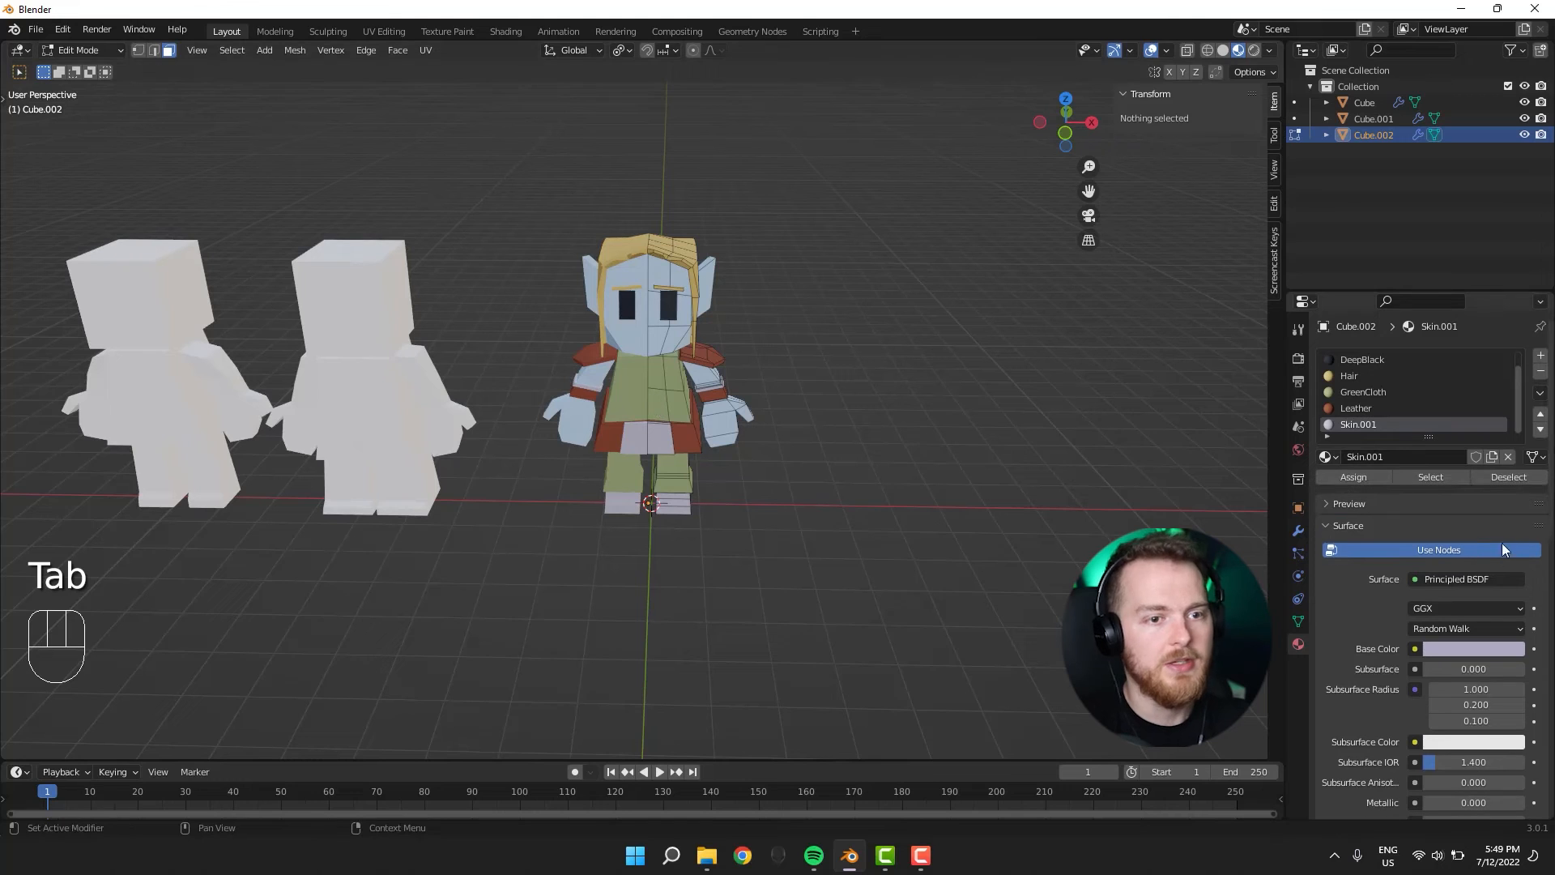
key(Tab)
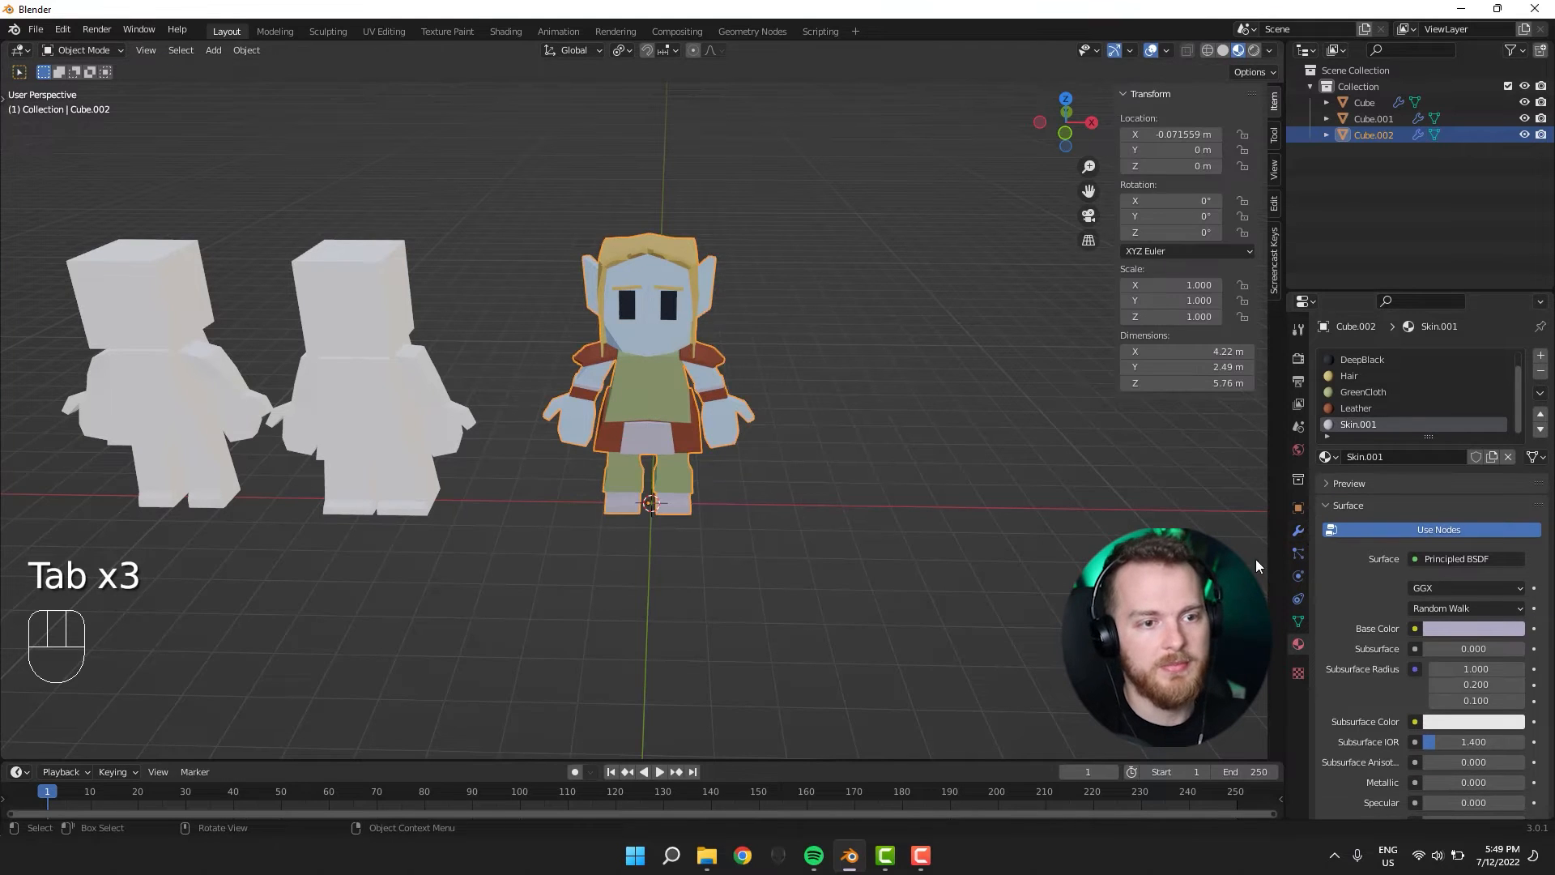
middle_drag(620, 629, 804, 565)
key(shift+d)
key(x)
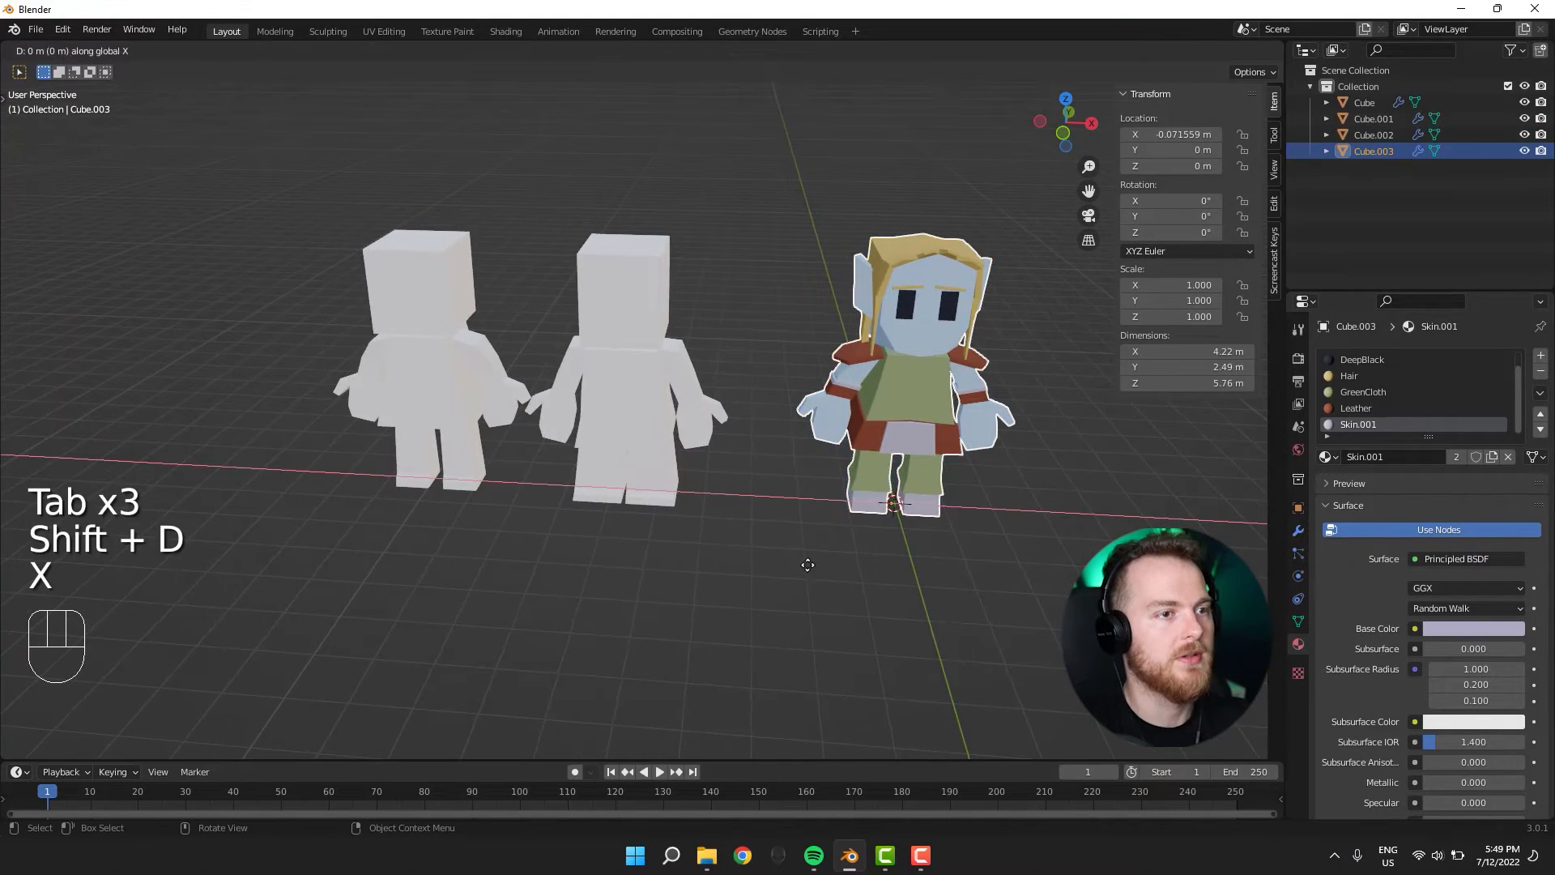
click(143, 544)
Select the original coloured character and open its modifier settings.
click(920, 415)
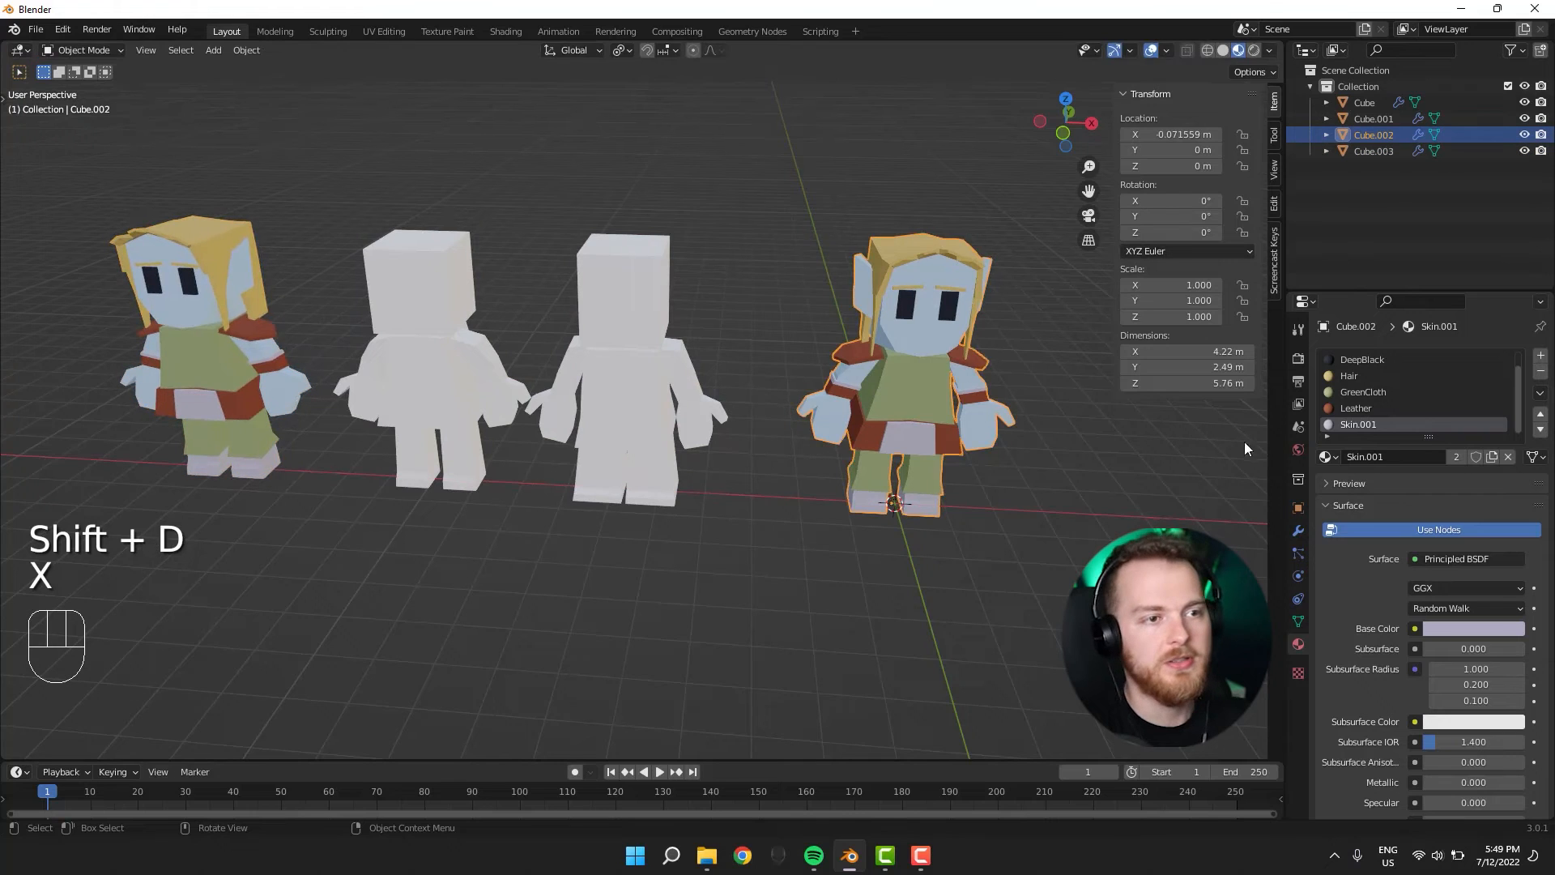
click(1298, 531)
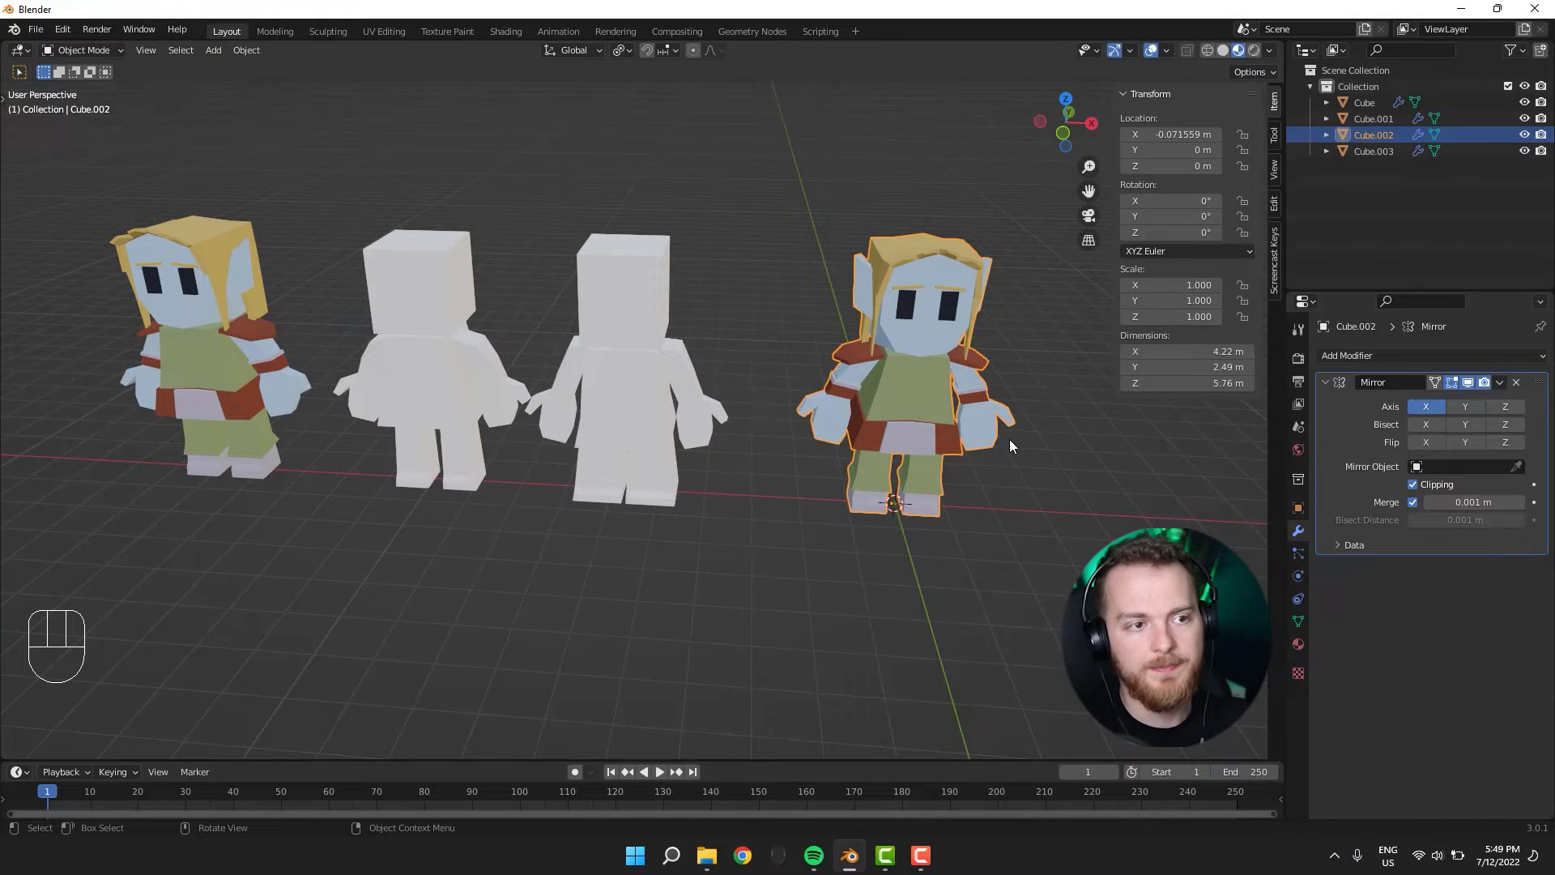
key(Tab)
key(Tab)
Try applying the Mirror modifier to the original character, undo it, and try it in Edit Mode.
click(1499, 382)
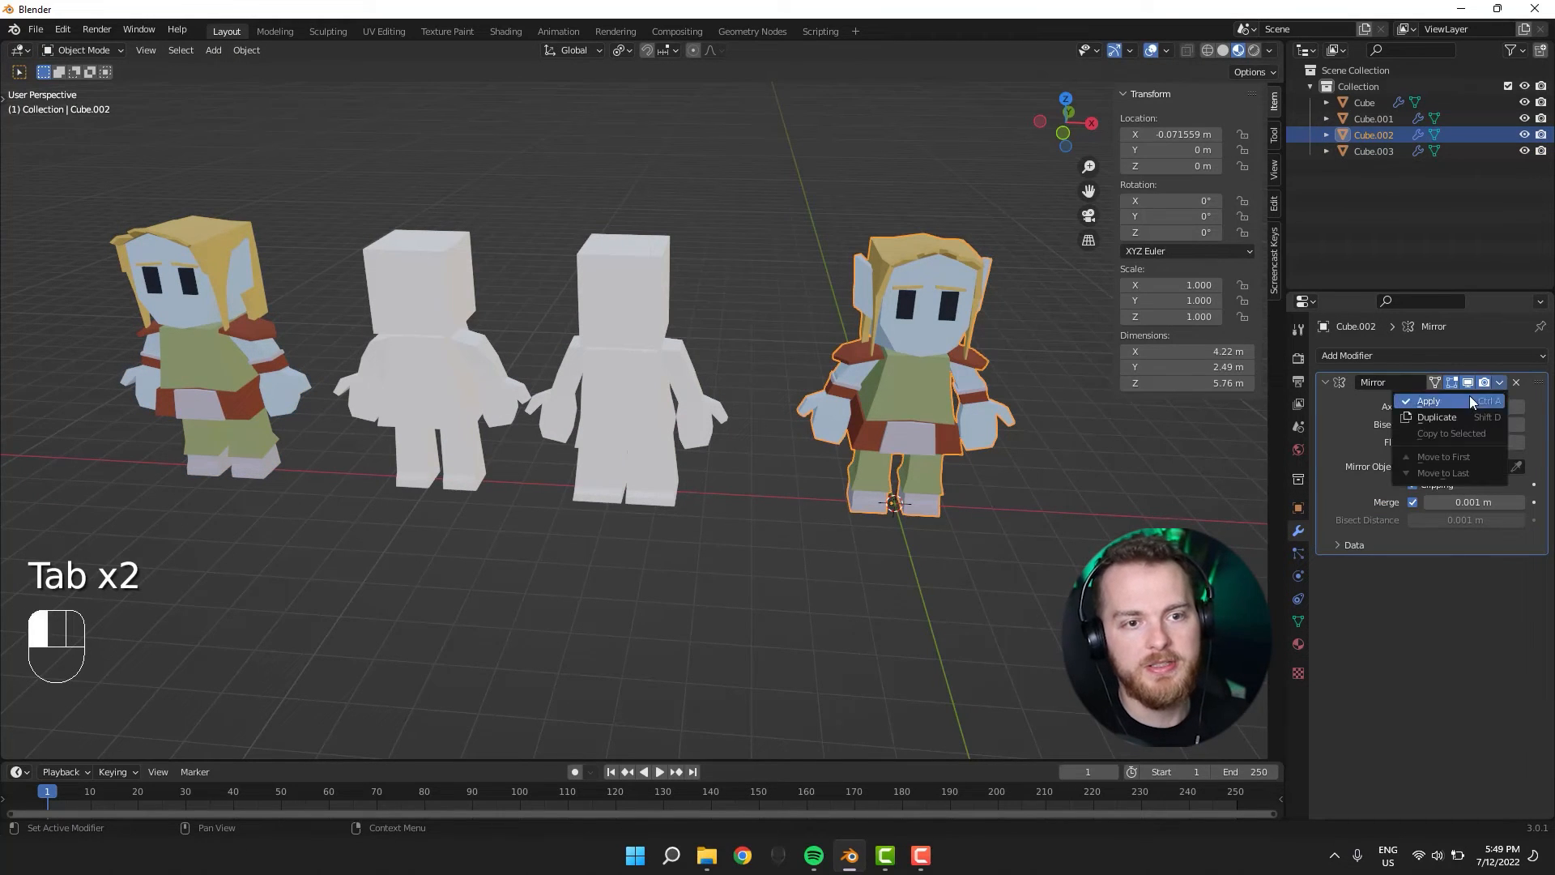
click(1450, 399)
middle_drag(1013, 547, 937, 524)
key(ctrl+z)
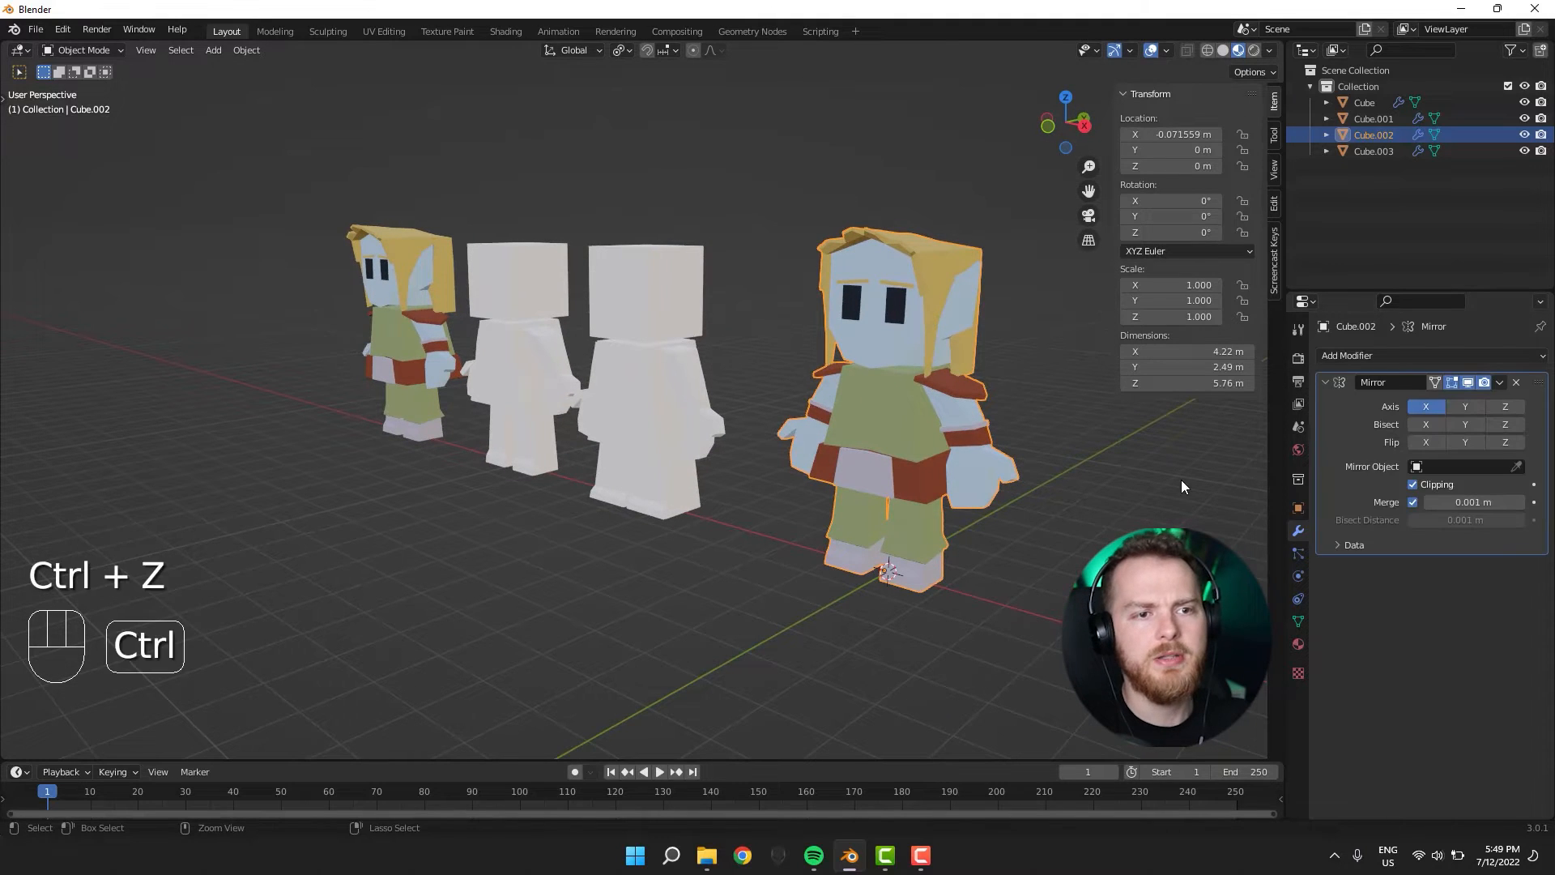
key(Tab)
click(1499, 382)
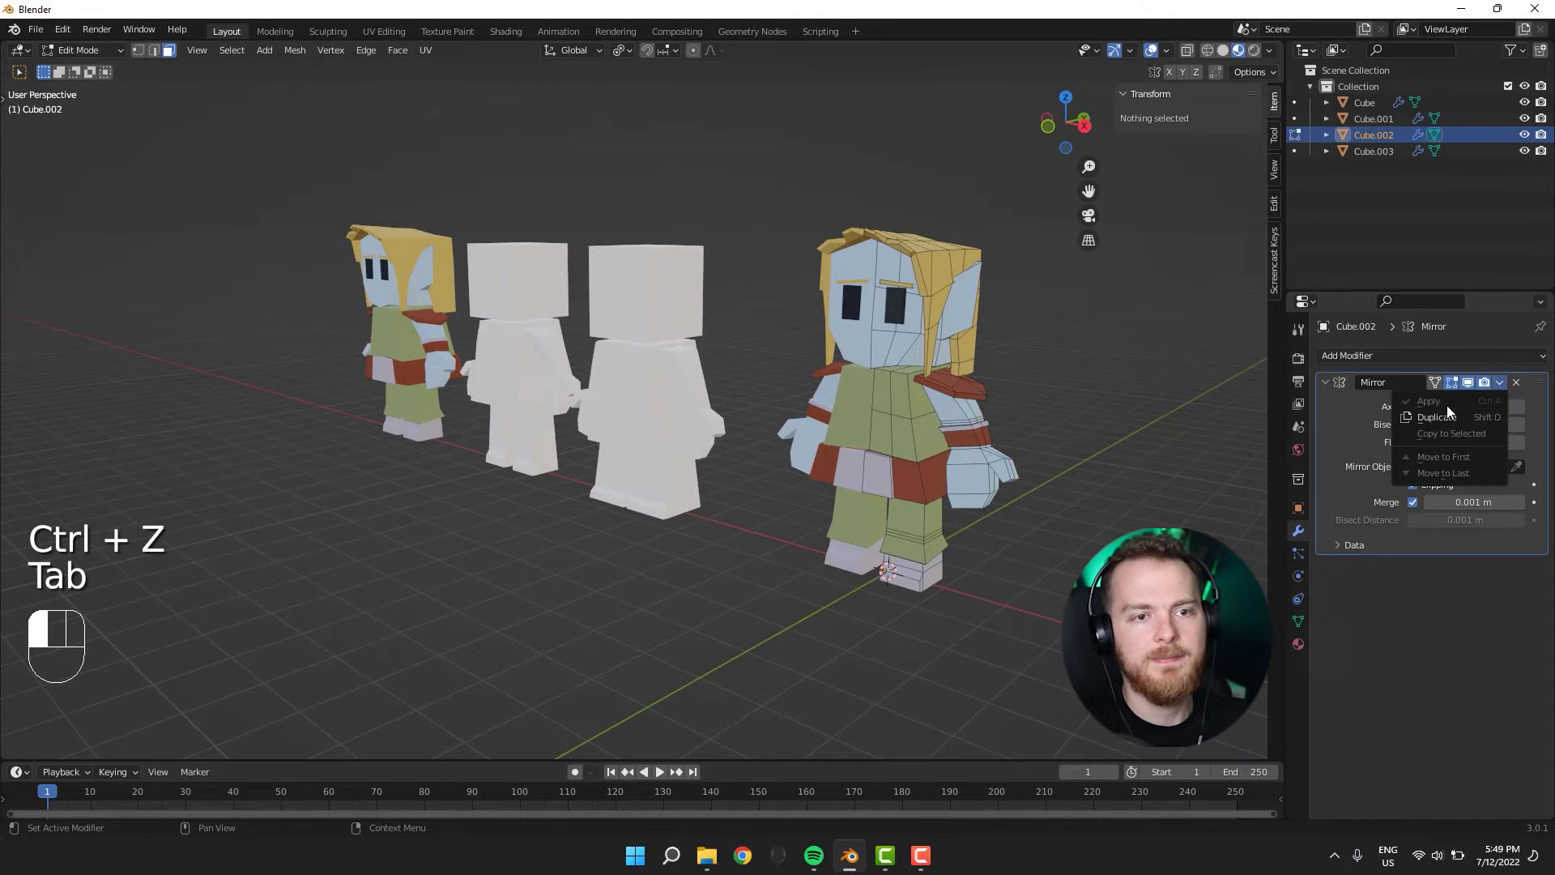
key(Tab)
Apply the Mirror modifier to the original character in Object Mode and return to Edit Mode.
click(1499, 382)
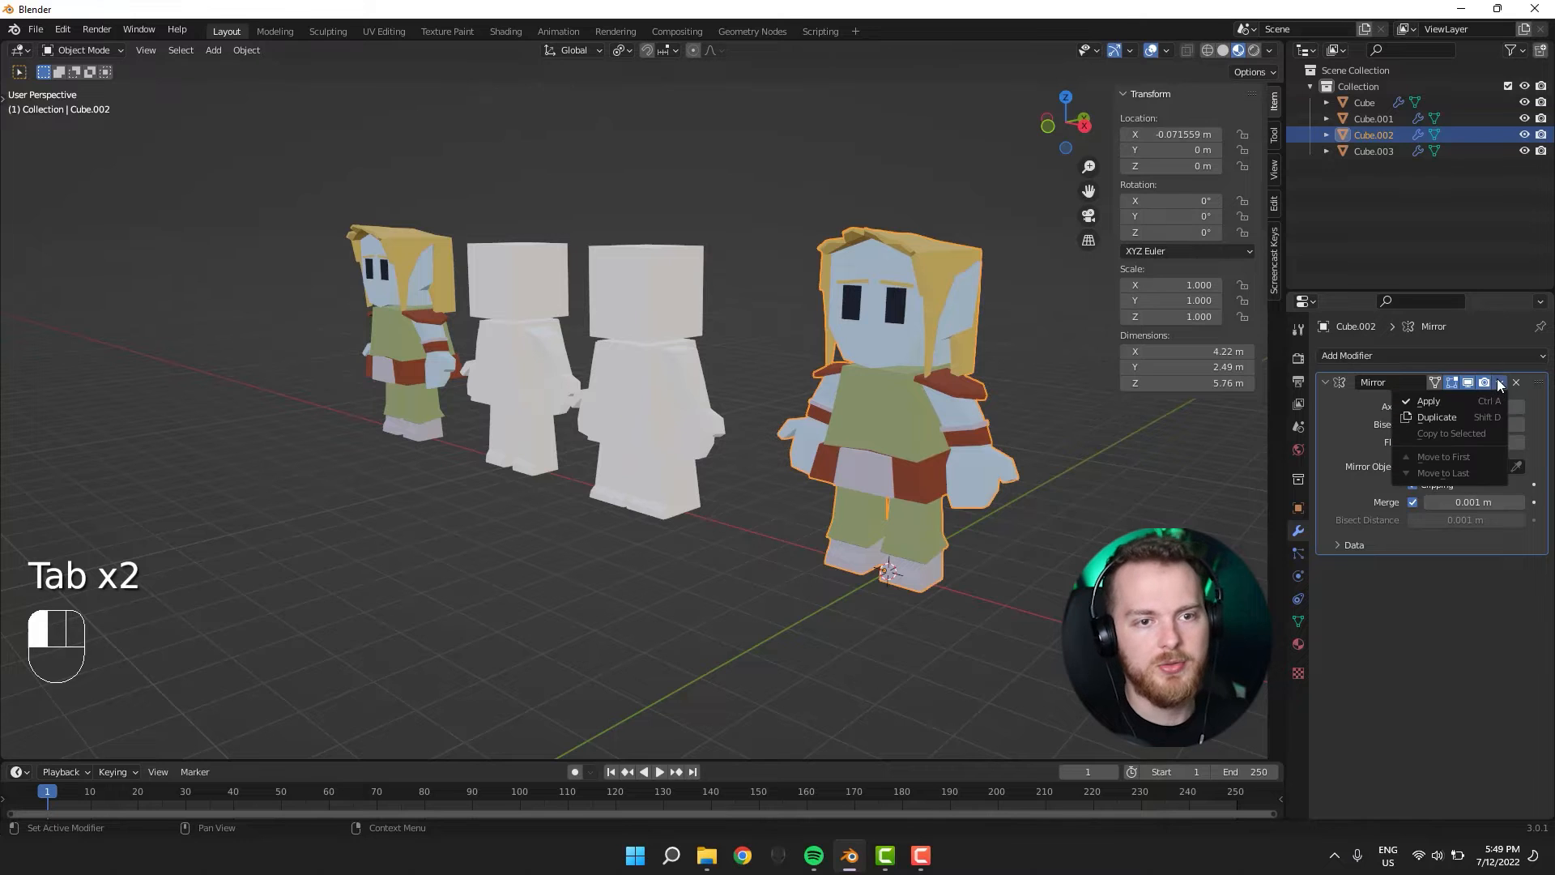
click(1455, 405)
key(Tab)
Assign the DeepBlack material to the front, side and back tunic faces on the character's right half.
middle_drag(800, 526, 902, 466)
scroll(904, 508, up, 3)
click(900, 522)
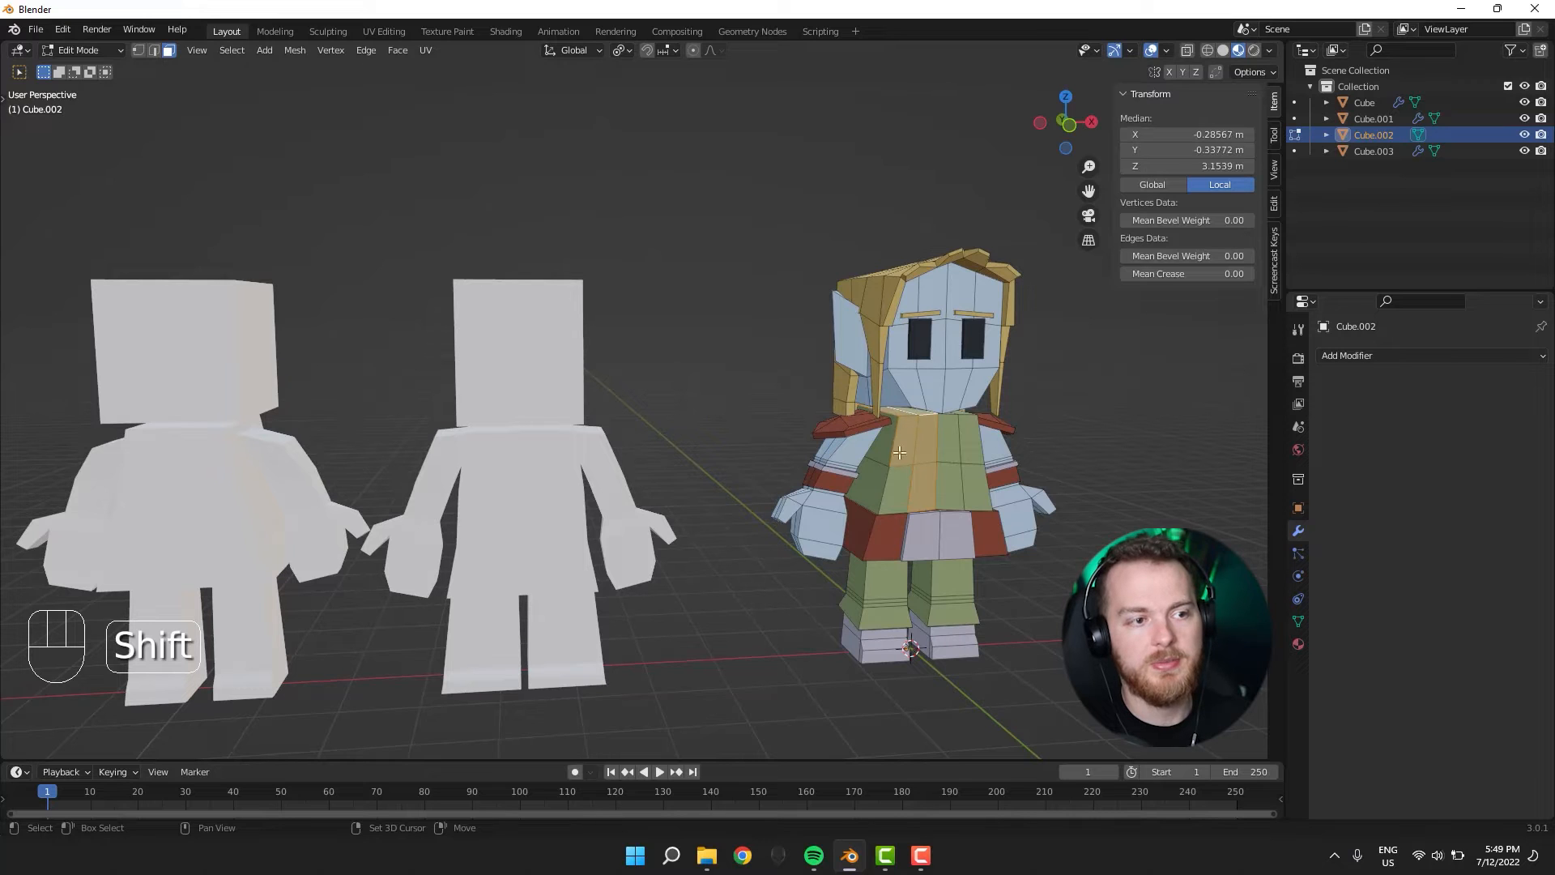
middle_drag(897, 481, 541, 461)
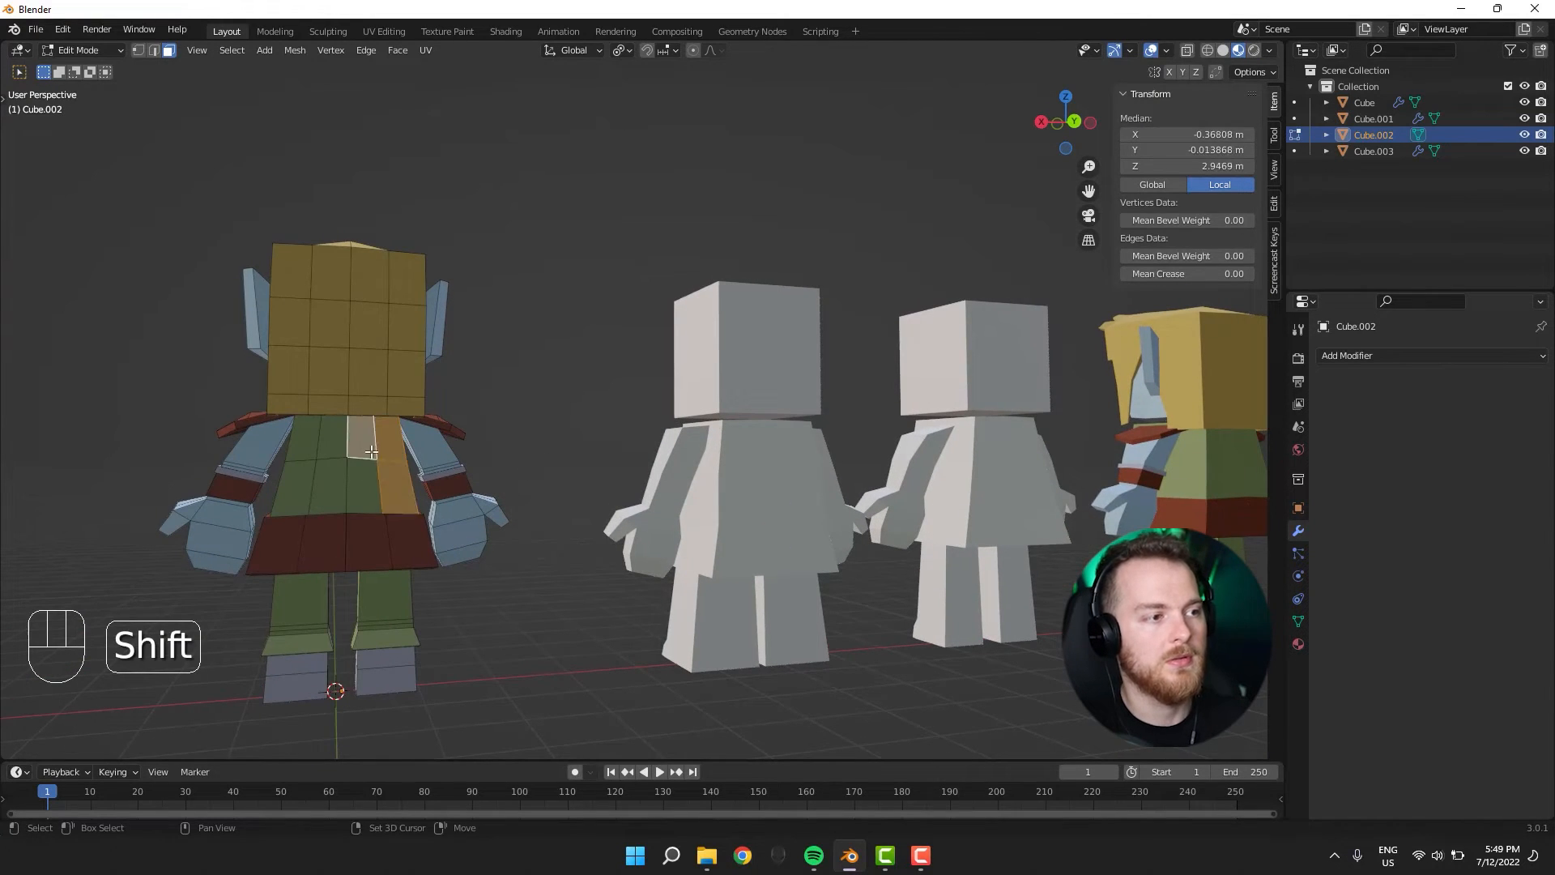
middle_drag(399, 486, 106, 559)
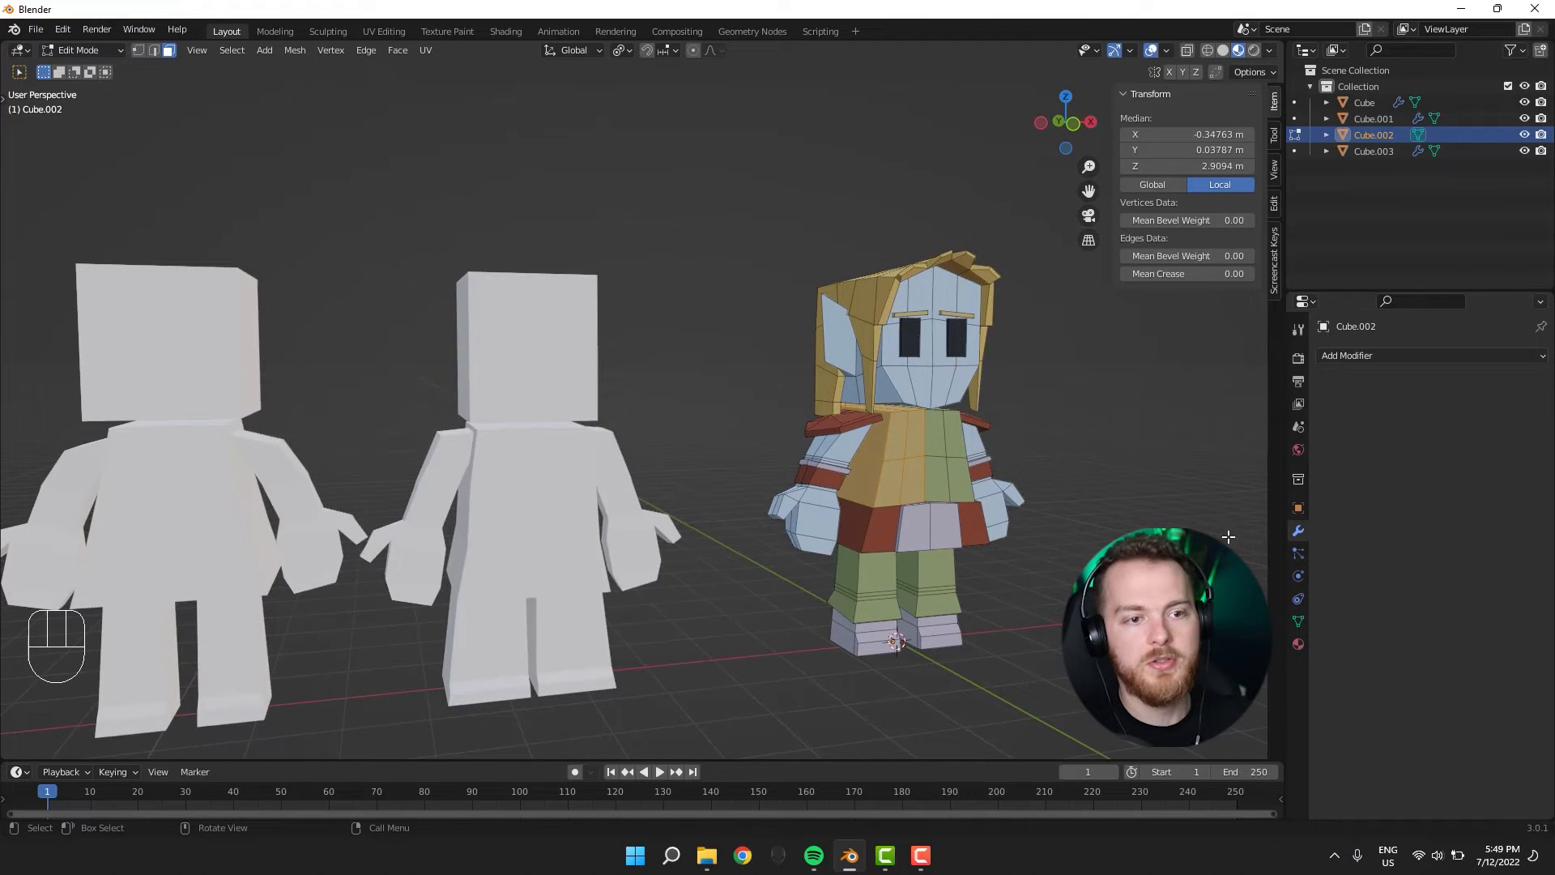
click(1298, 643)
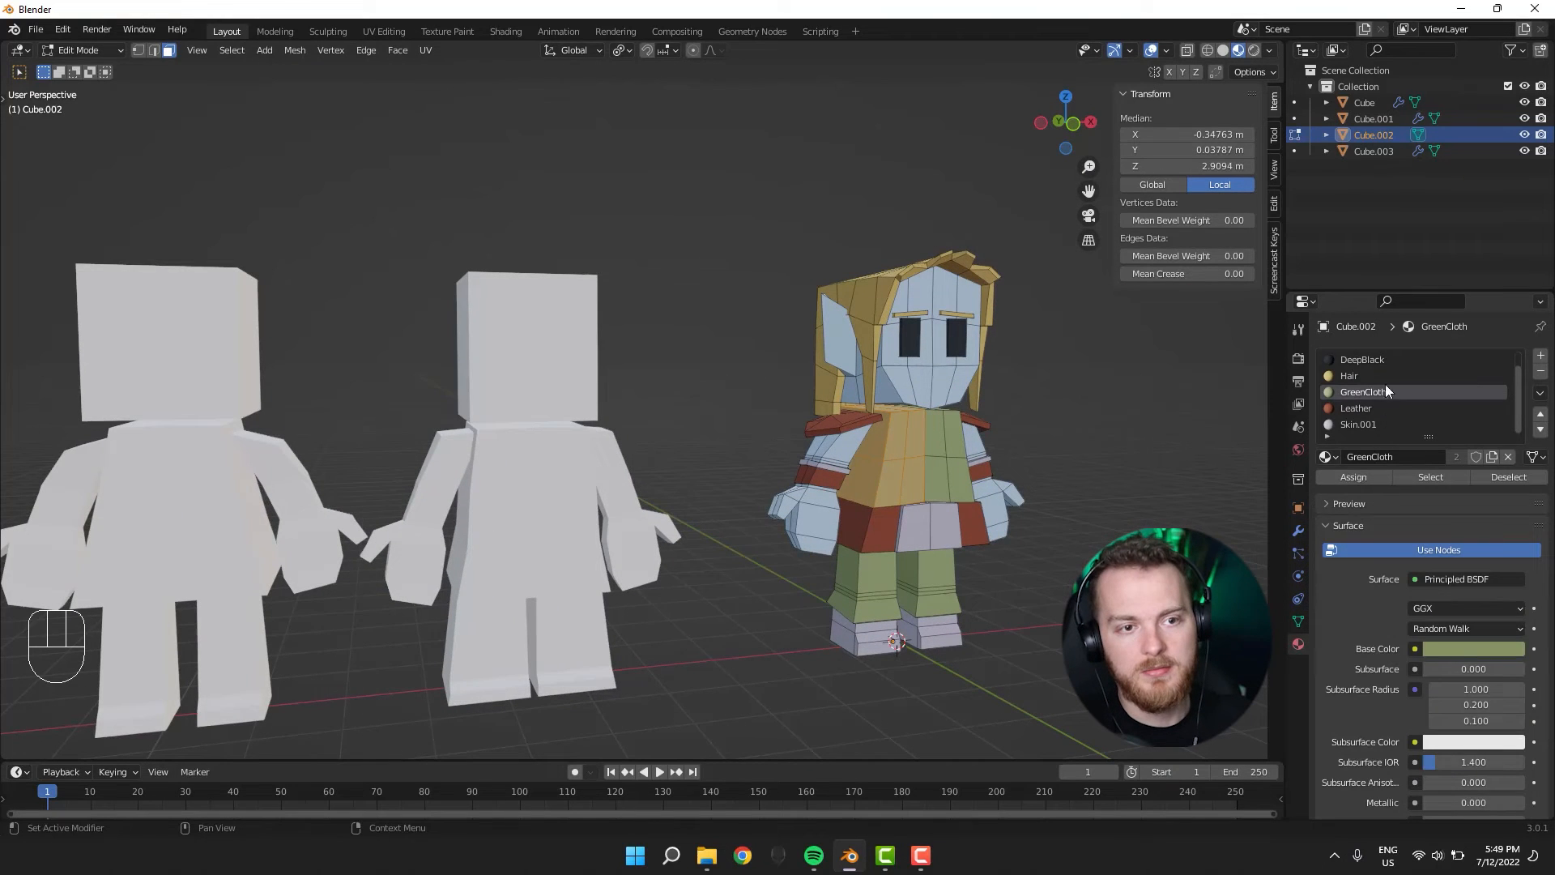
click(1348, 479)
click(1042, 612)
key(Tab)
Assign the DeepBlack material to all trouser faces of the character's left leg, including the flared cuff, and leave Edit Mode.
middle_drag(1042, 611, 977, 580)
key(Tab)
alt+shift+click(976, 592)
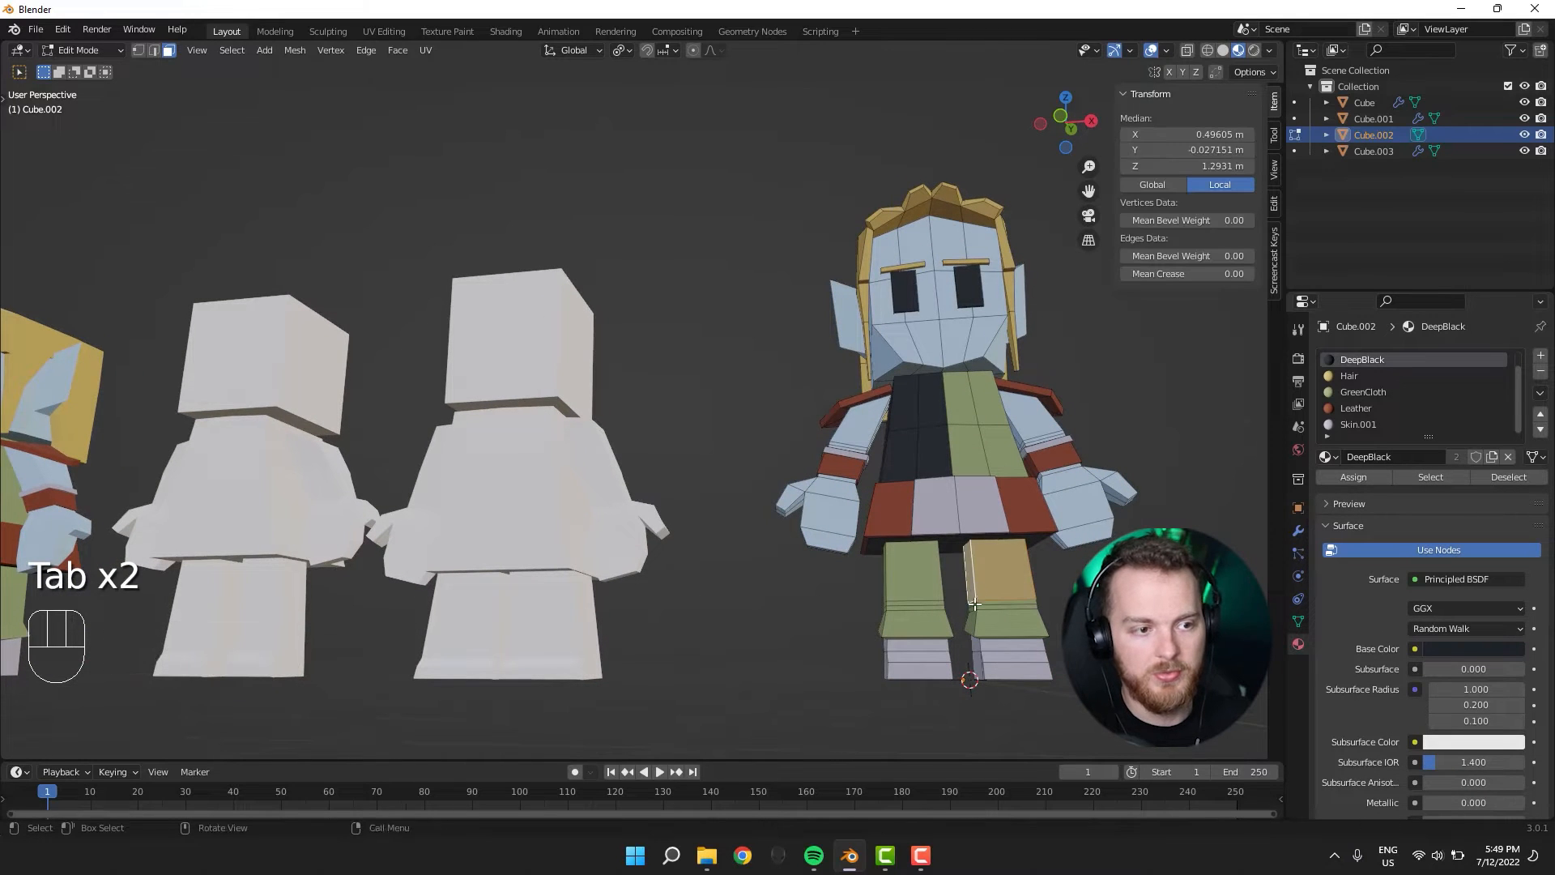
shift+middle_drag(1008, 666, 843, 598)
scroll(843, 598, up, 4)
middle_drag(962, 674, 976, 689)
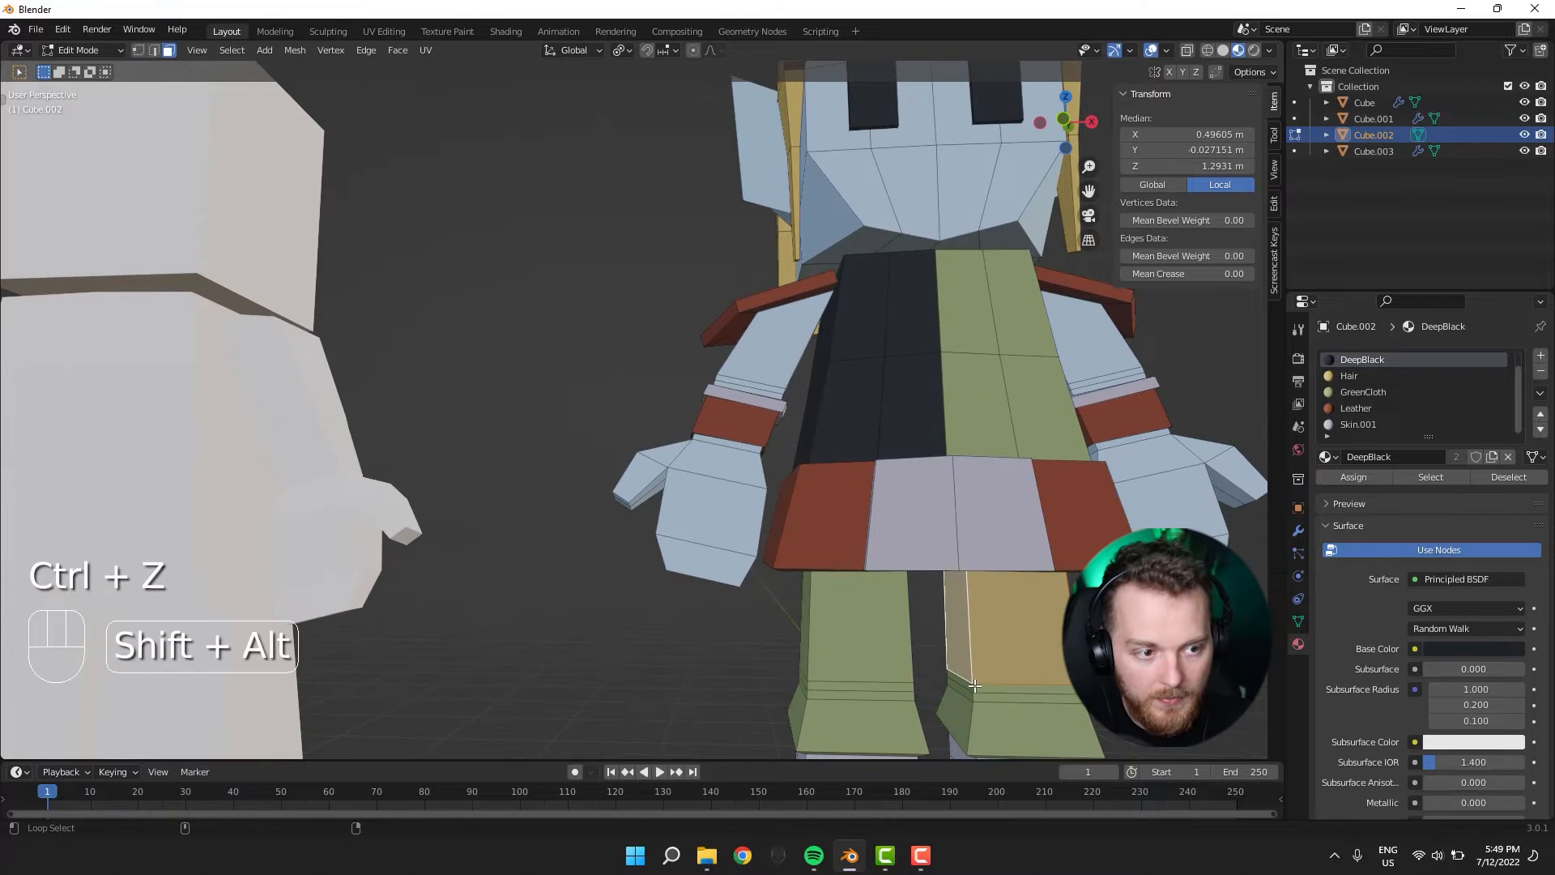
alt+shift+click(973, 695)
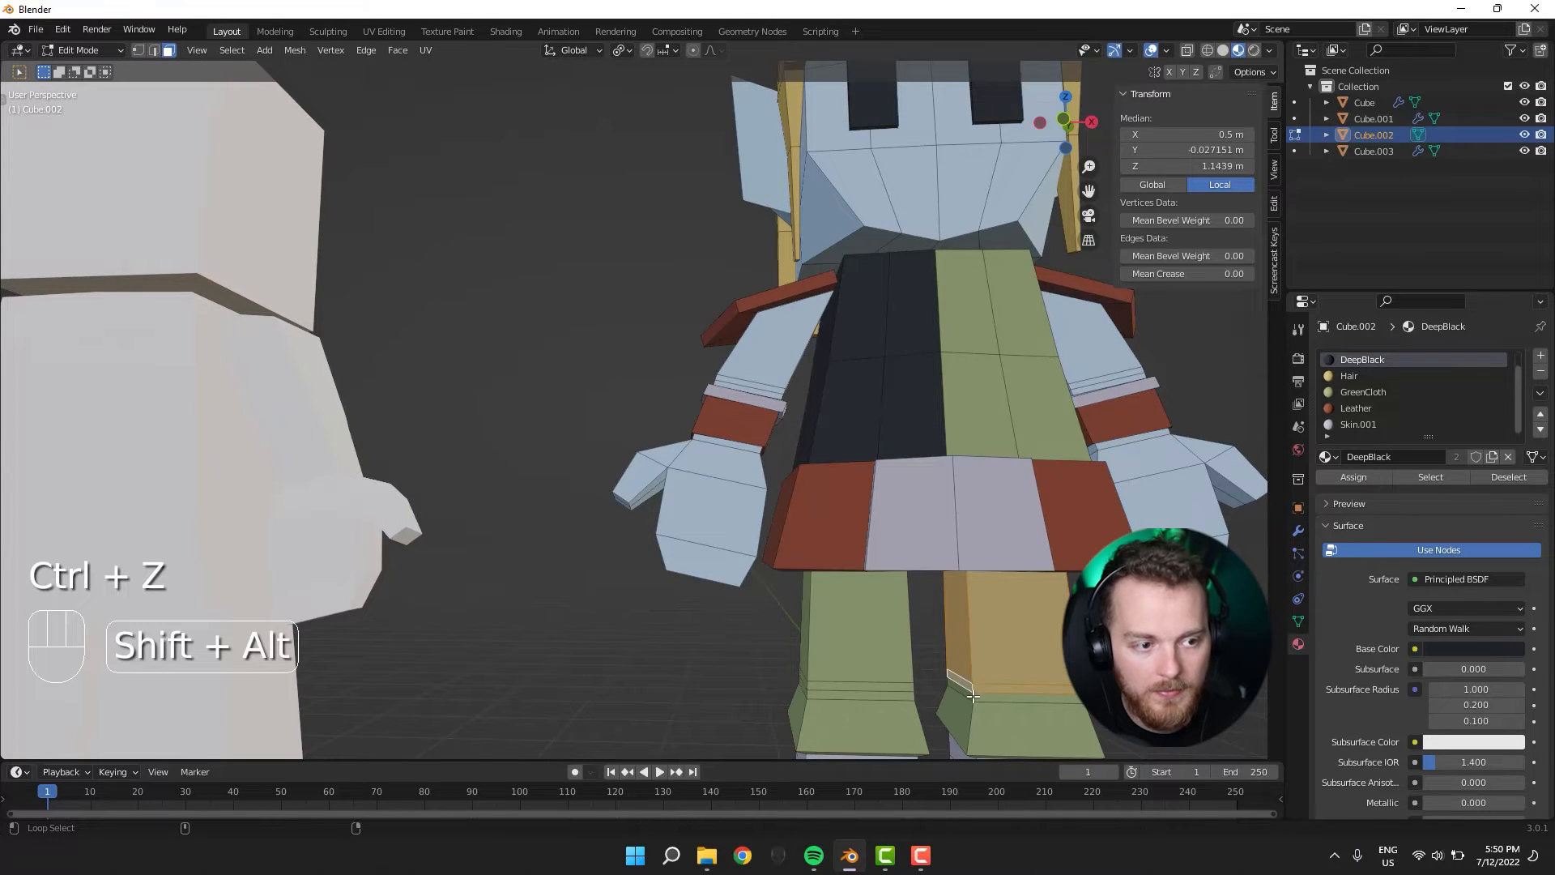
middle_drag(980, 696, 1037, 490)
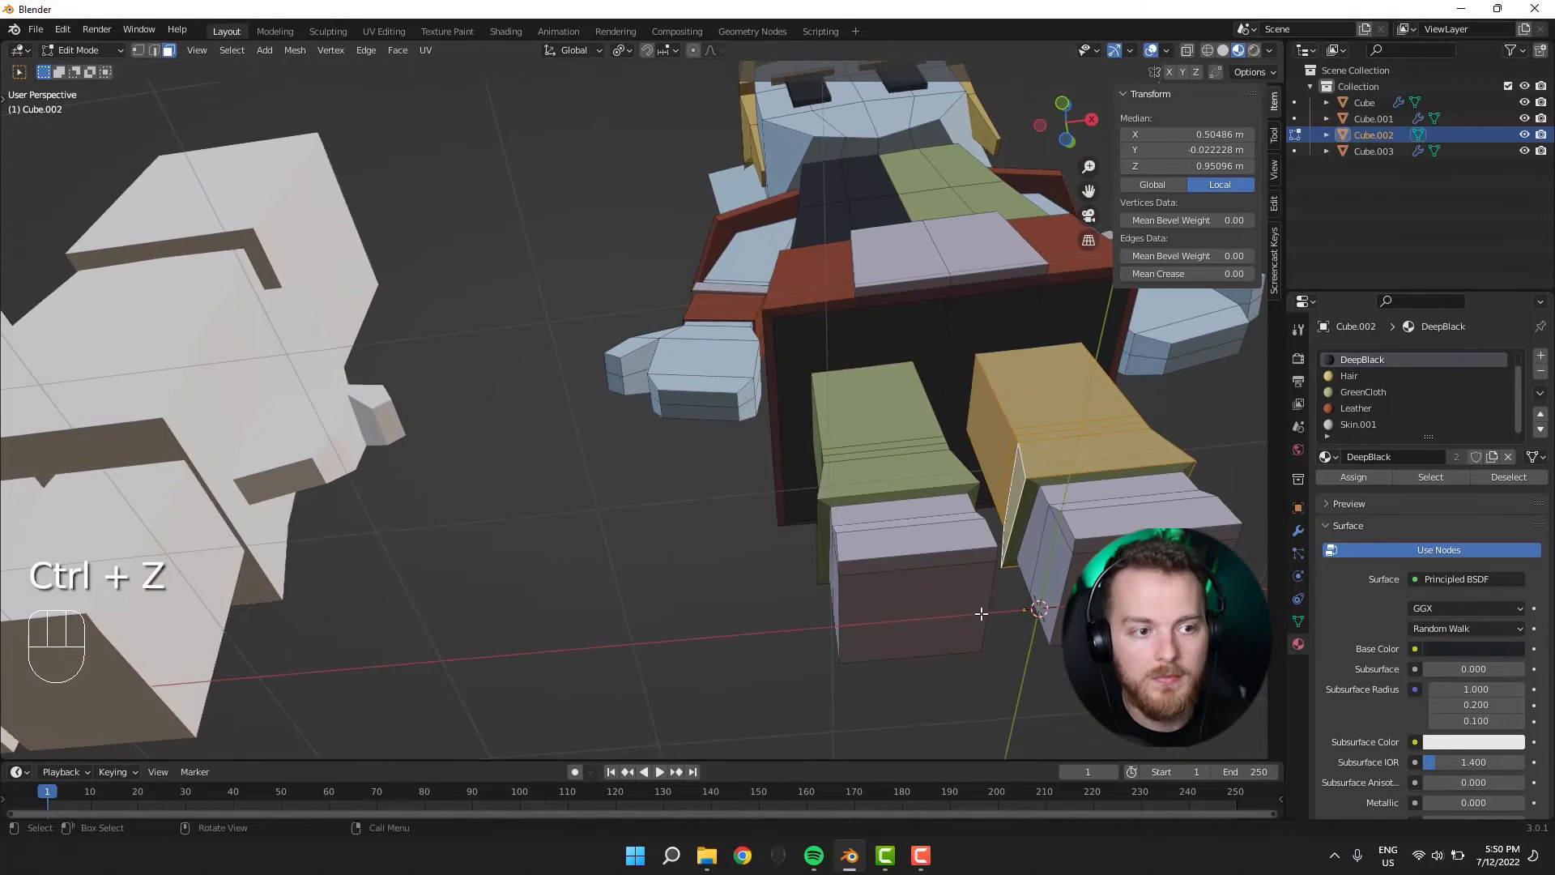
alt+shift+click(1036, 489)
key(ctrl+z)
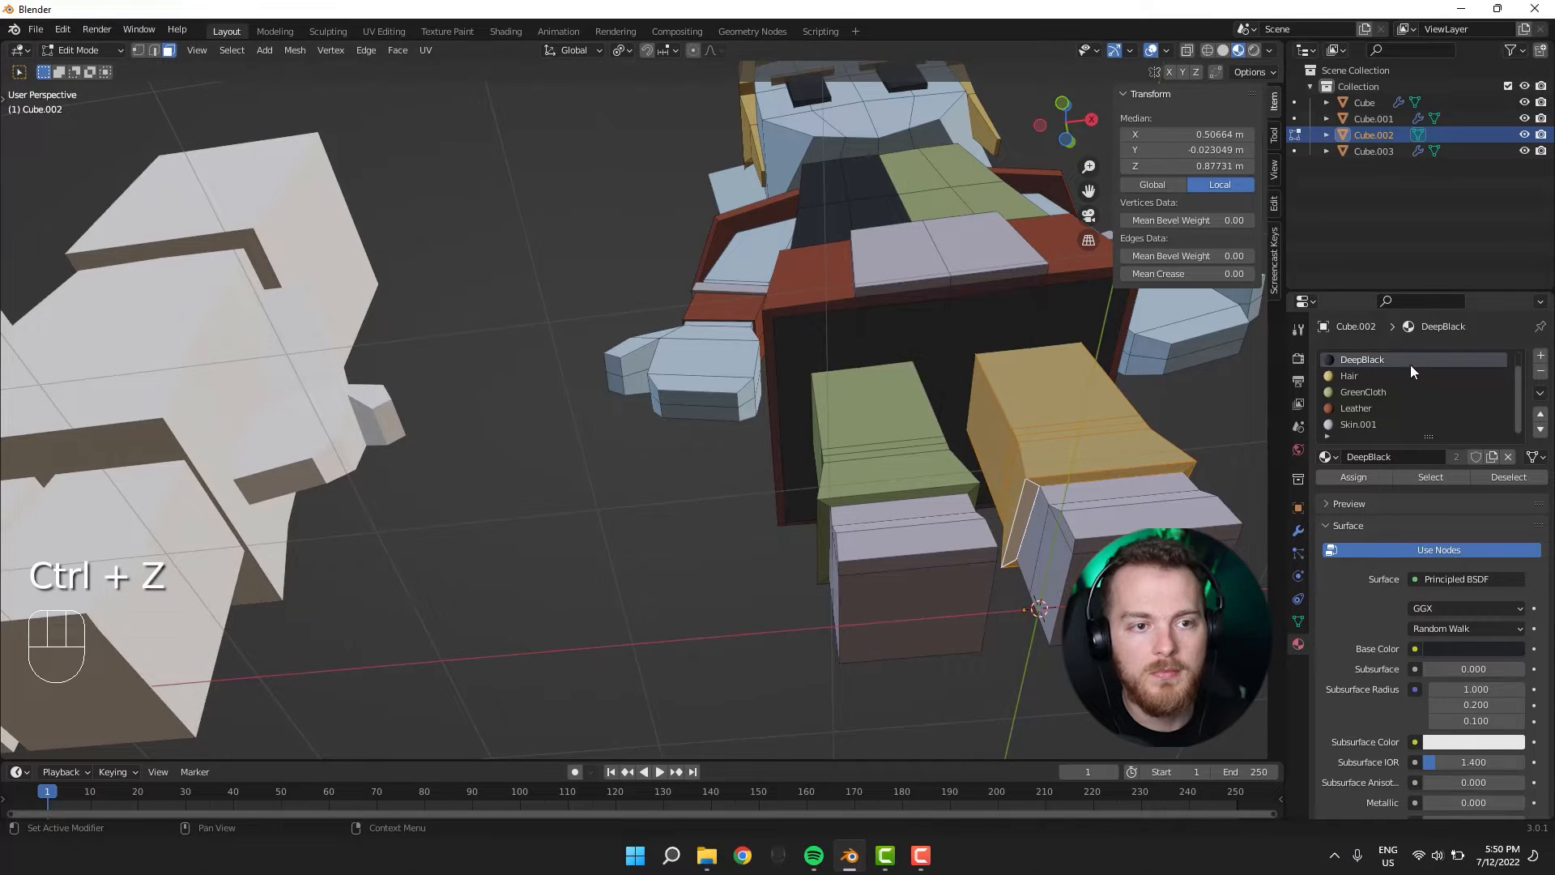
click(1358, 479)
key(Tab)
middle_drag(956, 458, 949, 581)
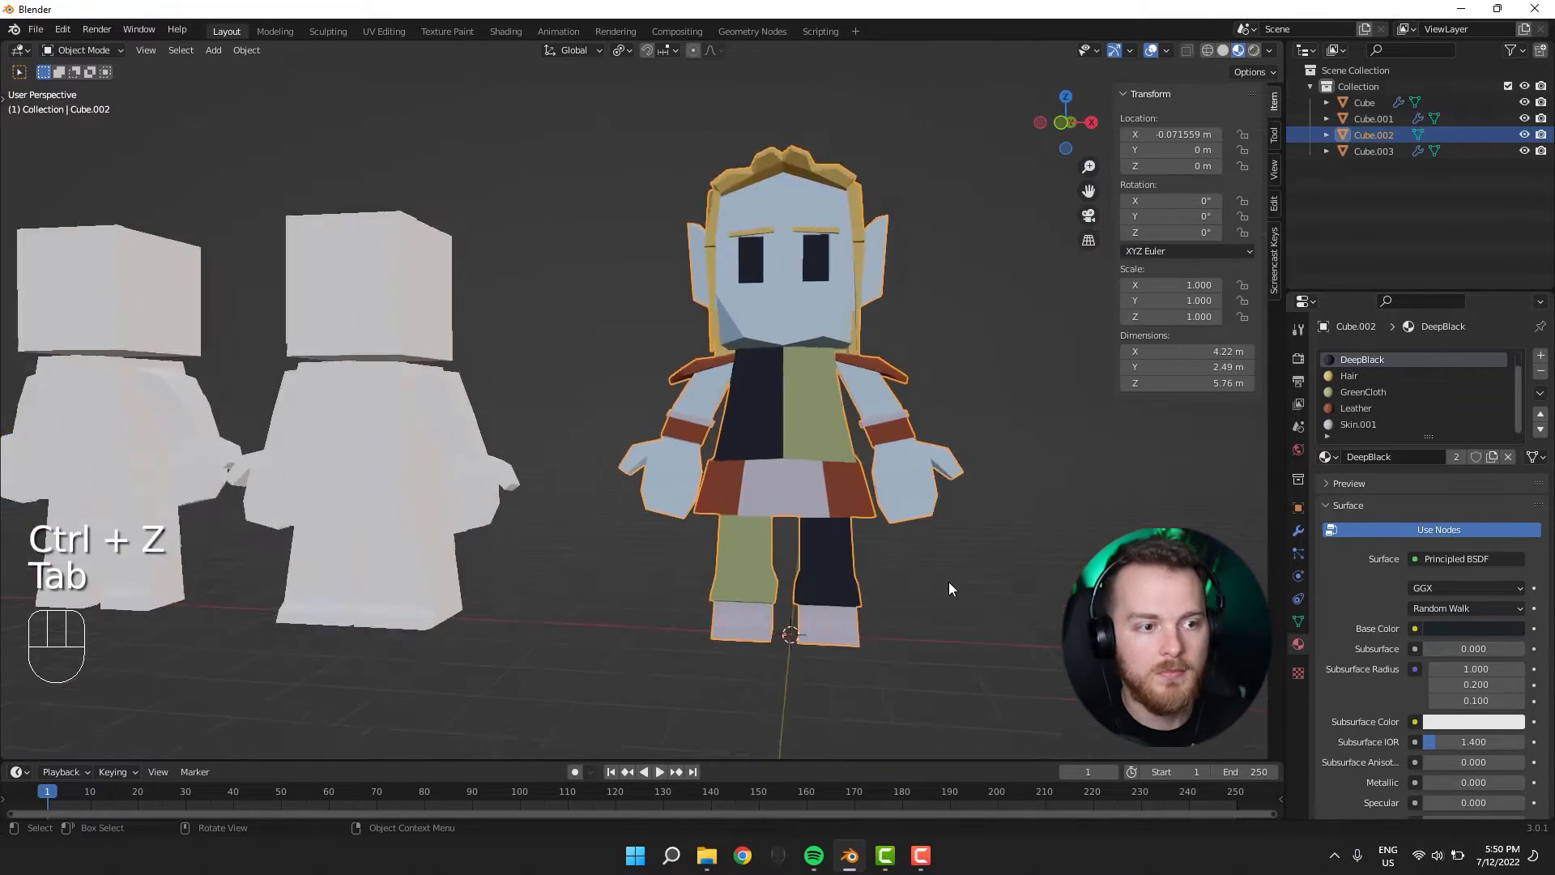
click(635, 693)
Enter Edit Mode on the coloured character and hide its right eye block to expose the face beneath.
scroll(648, 624, down, 3)
middle_drag(674, 678, 841, 524)
scroll(840, 528, up, 5)
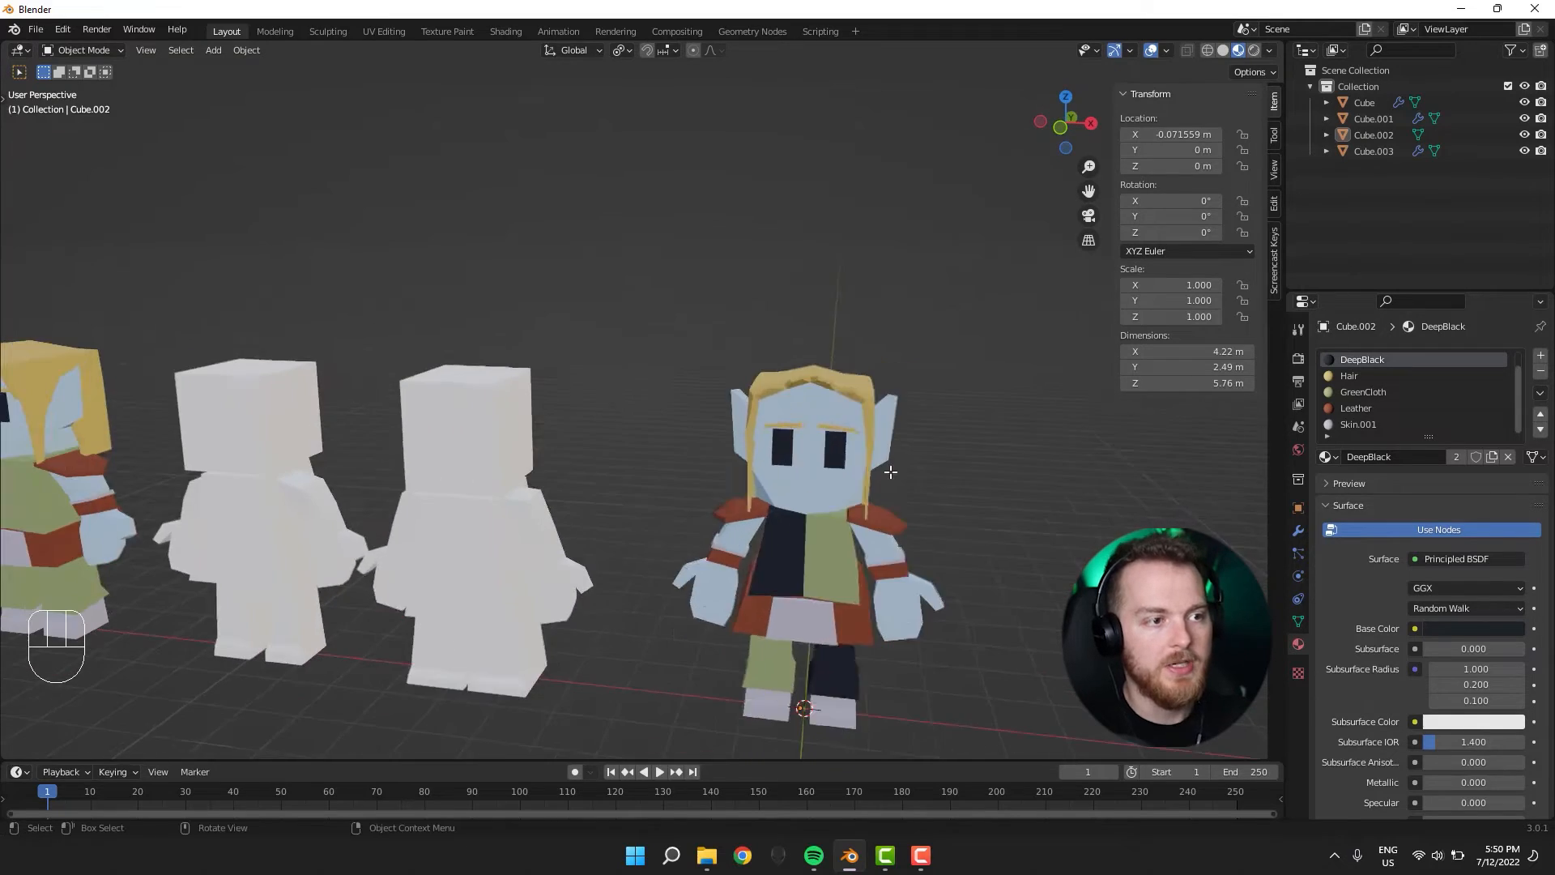
key(Tab)
shift+middle_drag(921, 415, 786, 484)
scroll(786, 484, up, 3)
scroll(807, 537, up, 2)
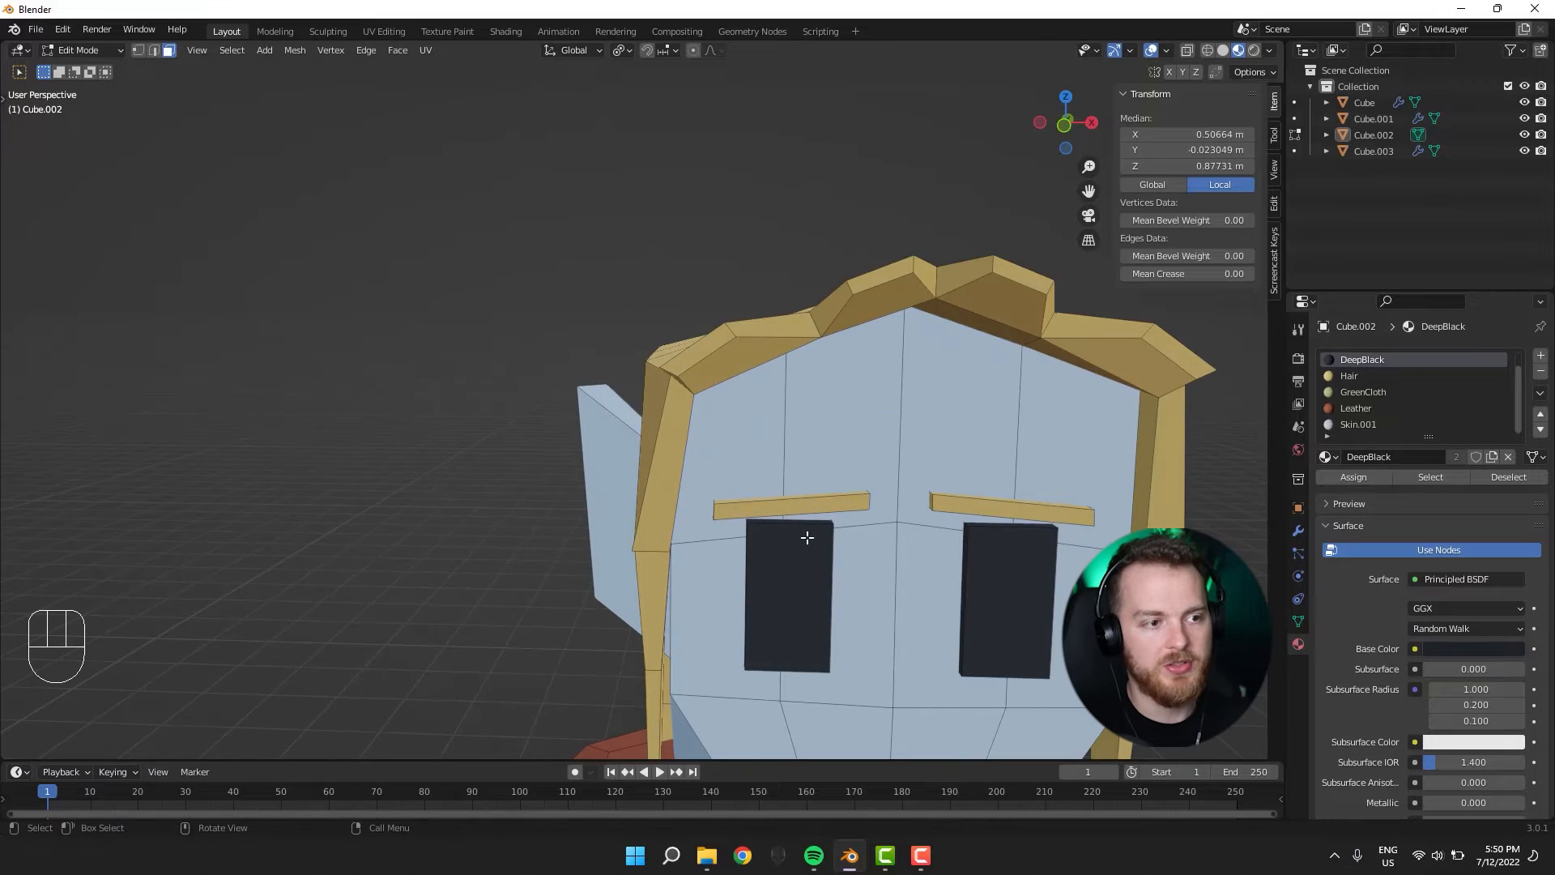
key(k)
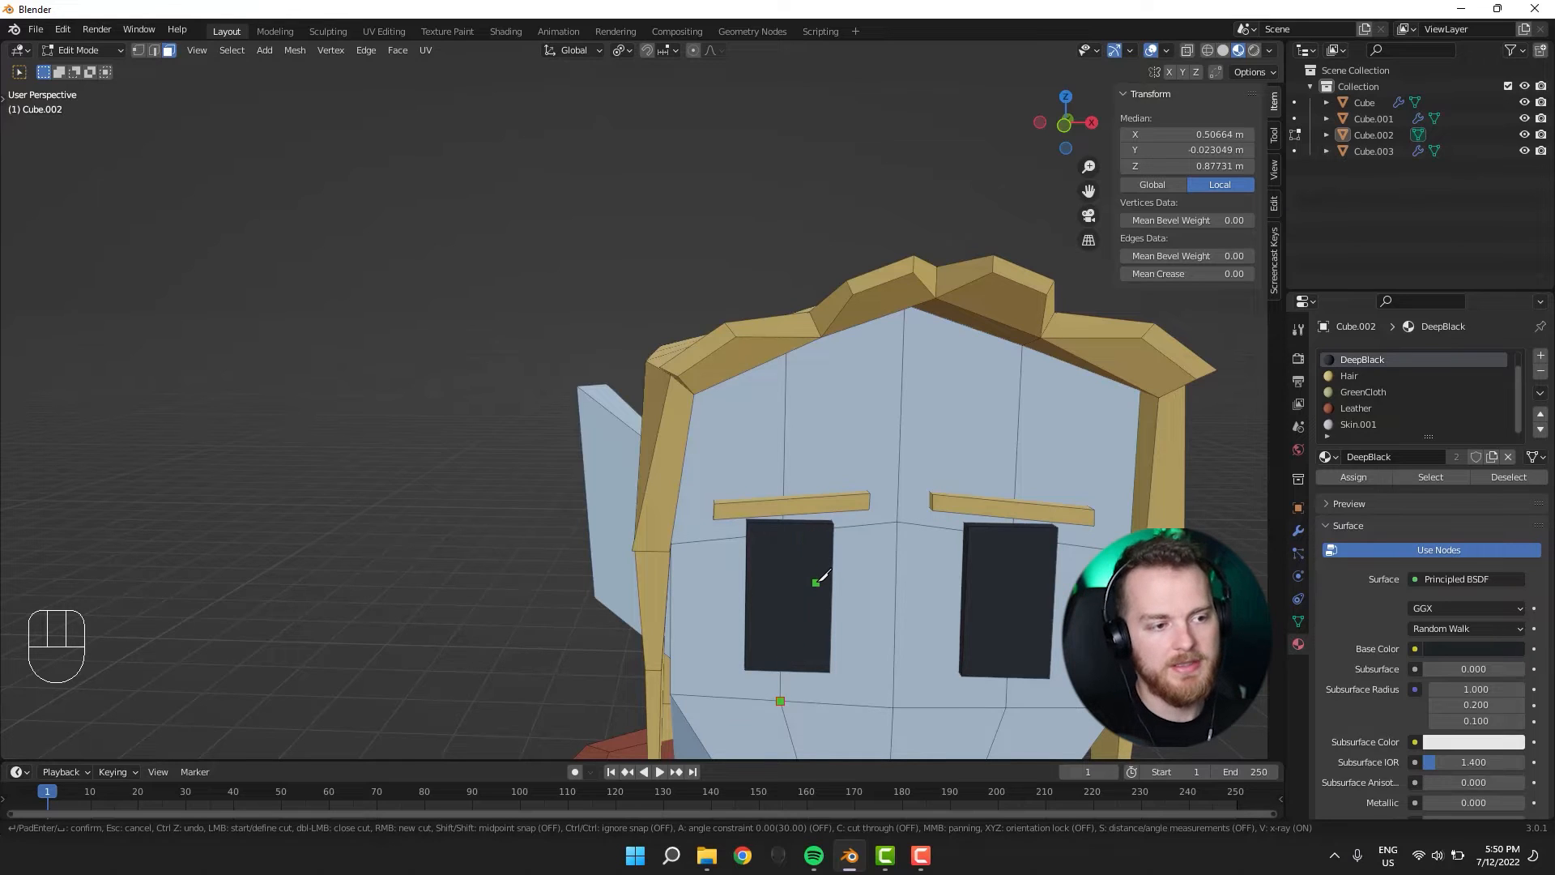
key(Escape)
key(l)
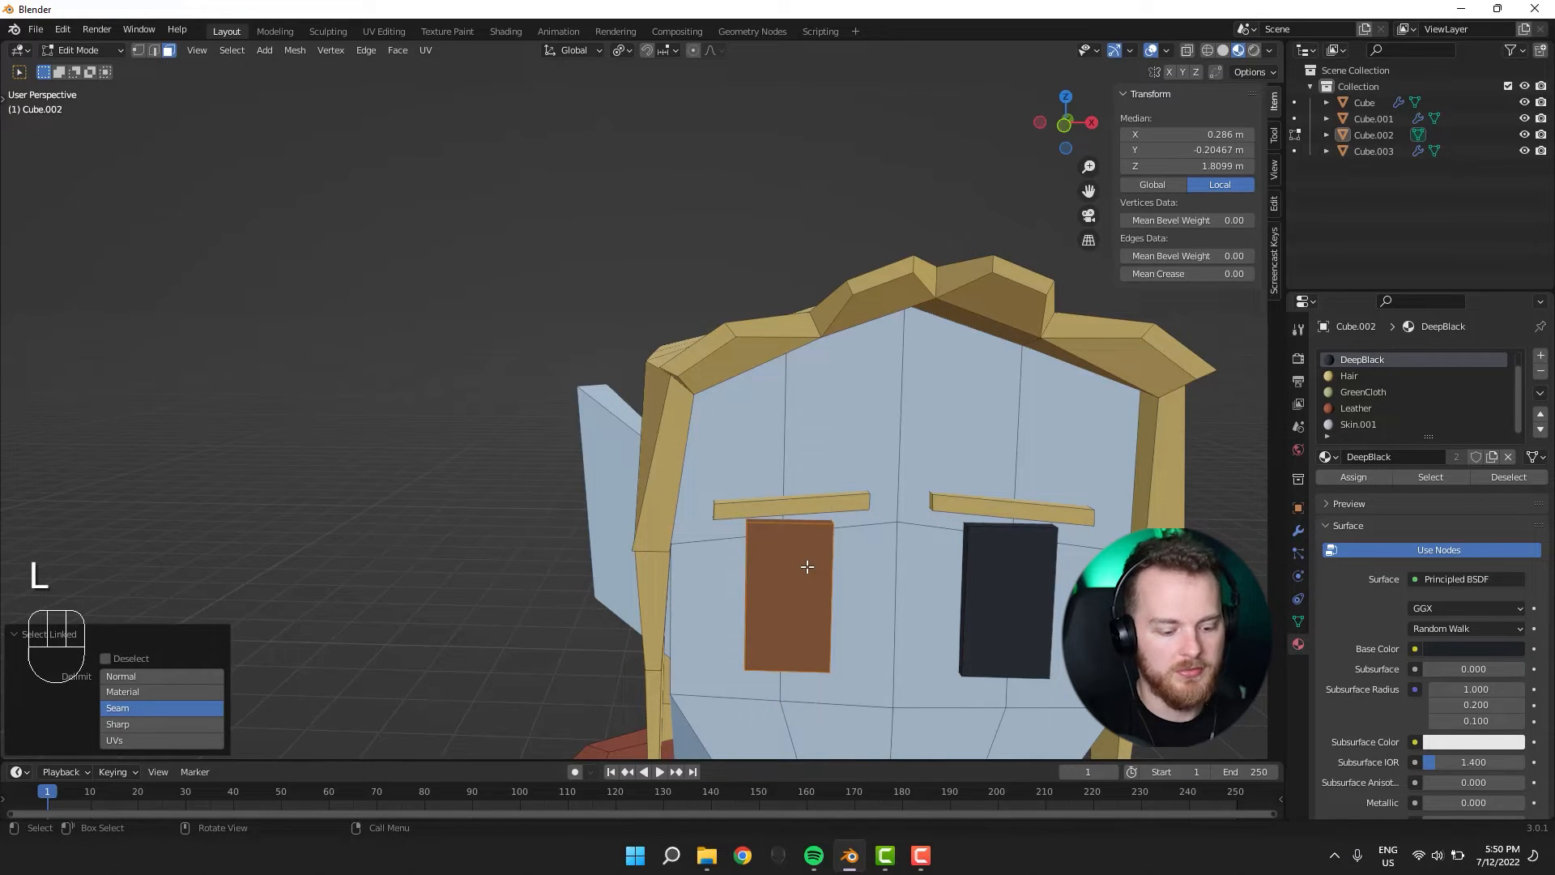
key(h)
middle_drag(797, 555, 790, 541)
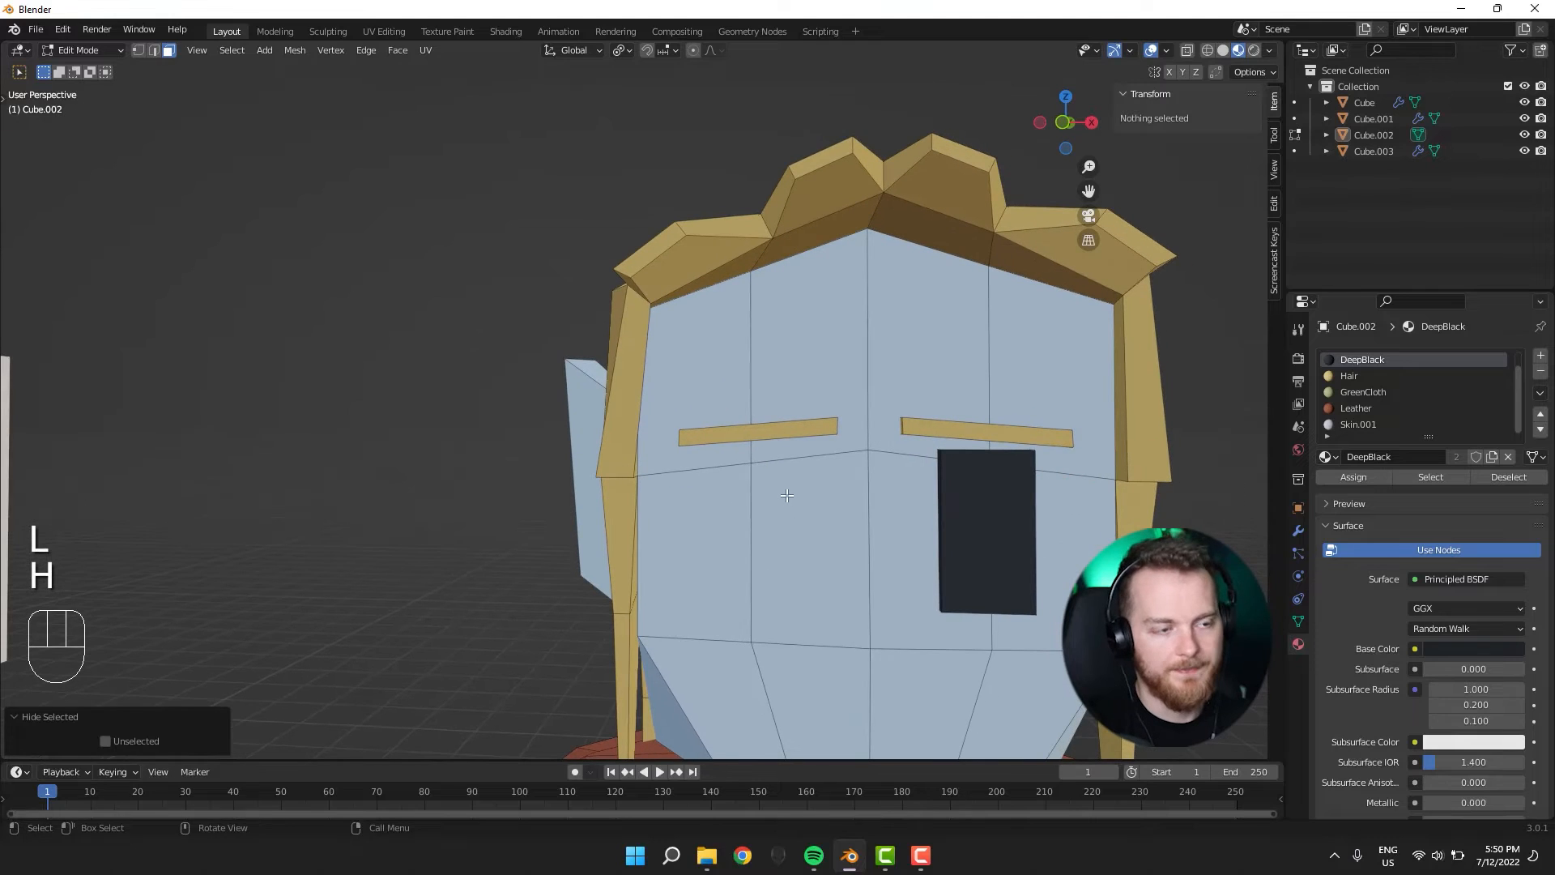
Try a Knife cut from the forehead down across the right eyebrow, and undo it.
key(1)
key(k)
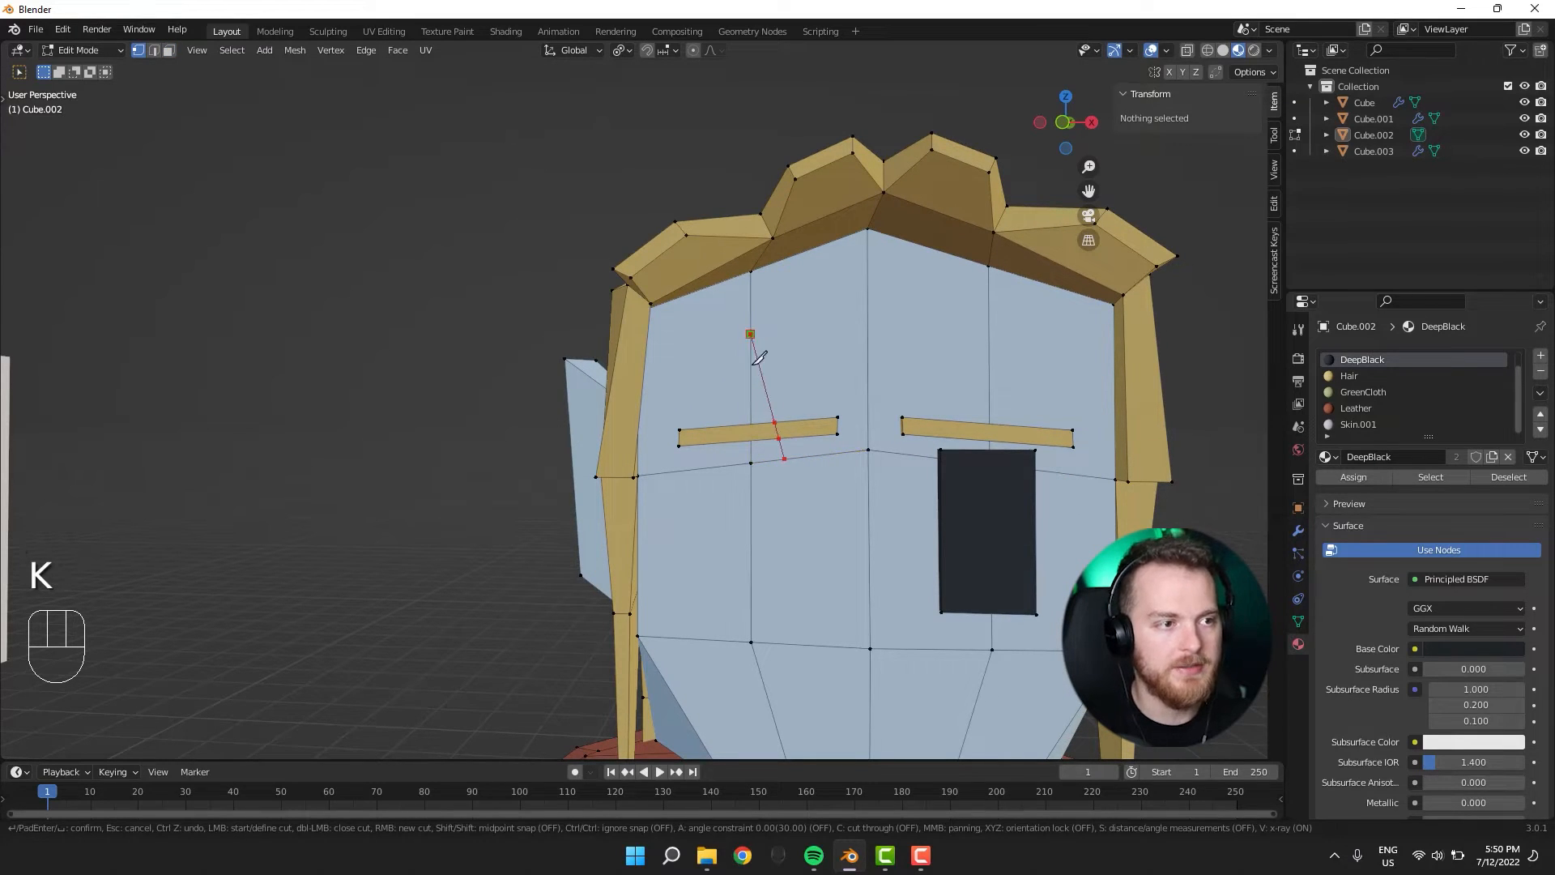
click(737, 464)
key(Return)
right_click(743, 468)
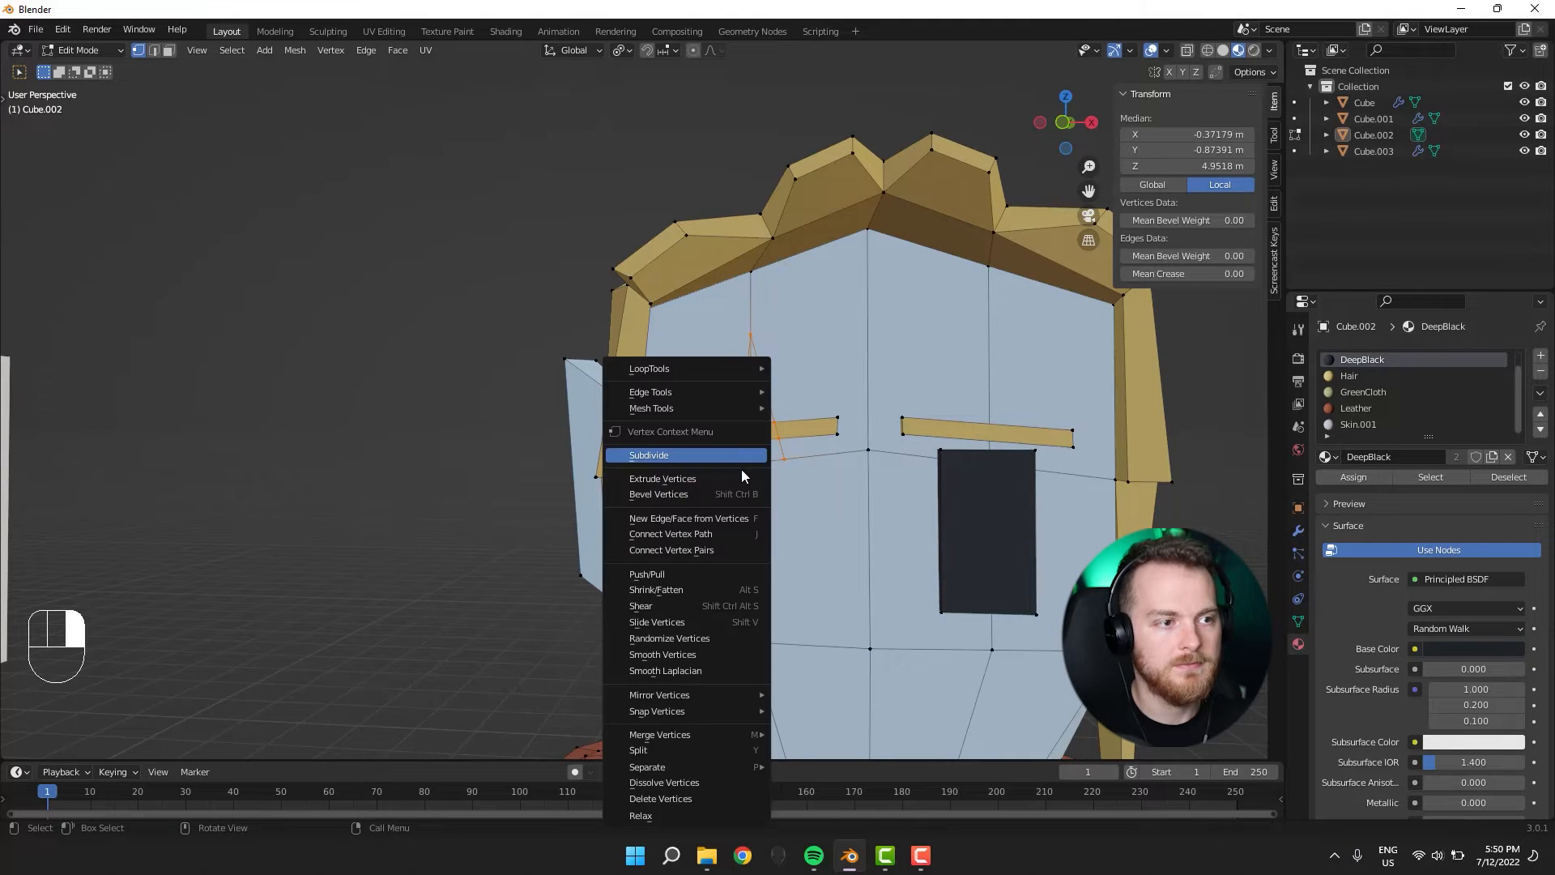
mouse_move(903, 506)
middle_down()
mouse_move(913, 559)
mouse_move(911, 524)
middle_up()
key(ctrl+z)
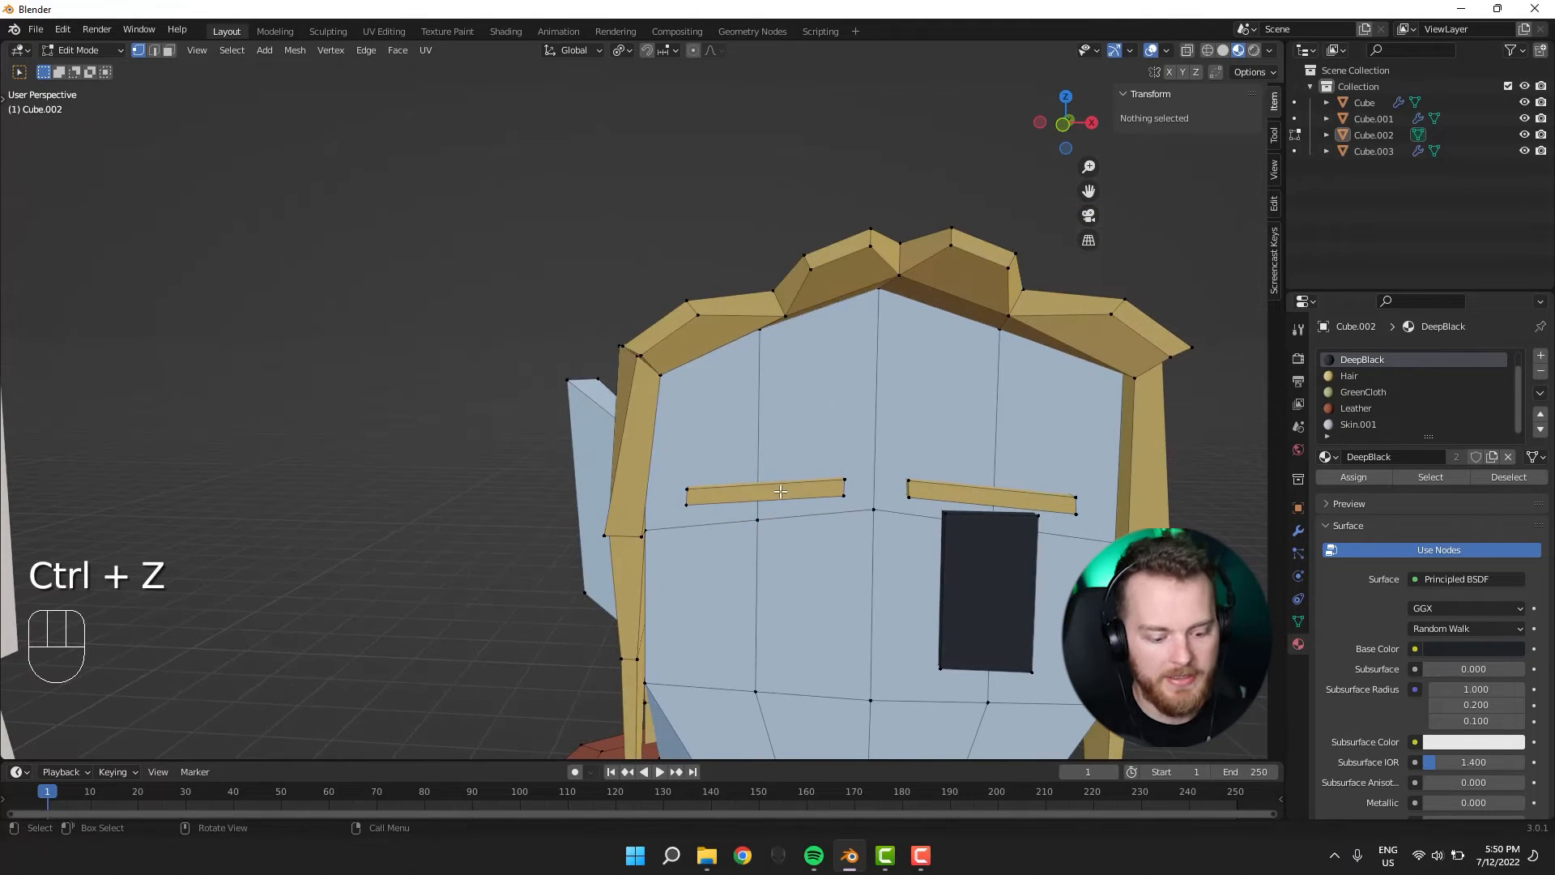
Try selecting and hiding the right eyebrow as linked geometry in vertex mode, undoing each hide.
key(l)
key(h)
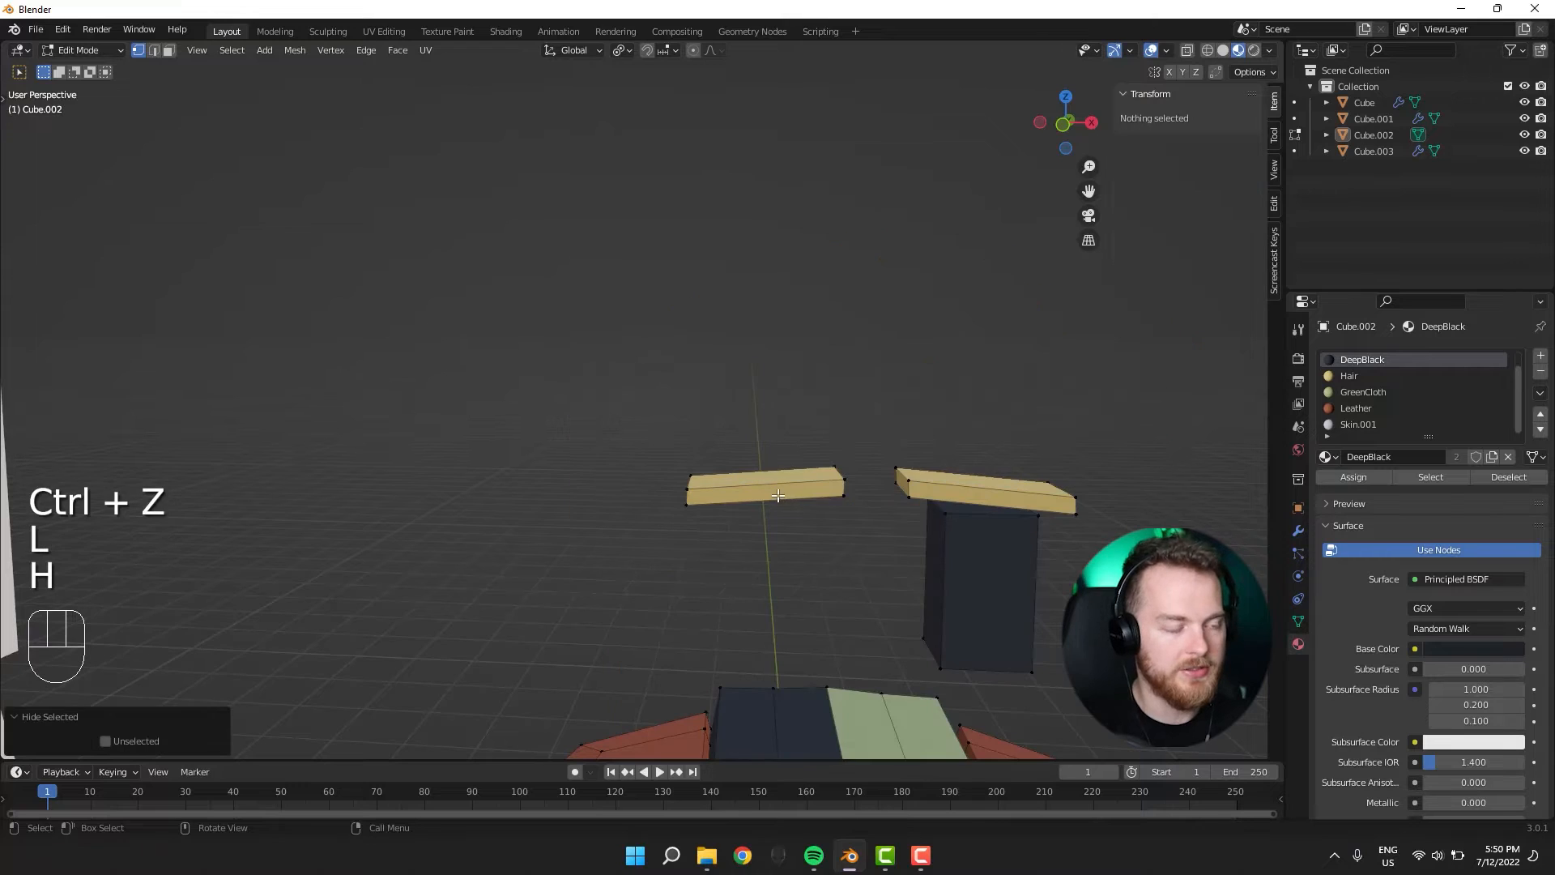
key(ctrl+z)
key(a)
key(a)
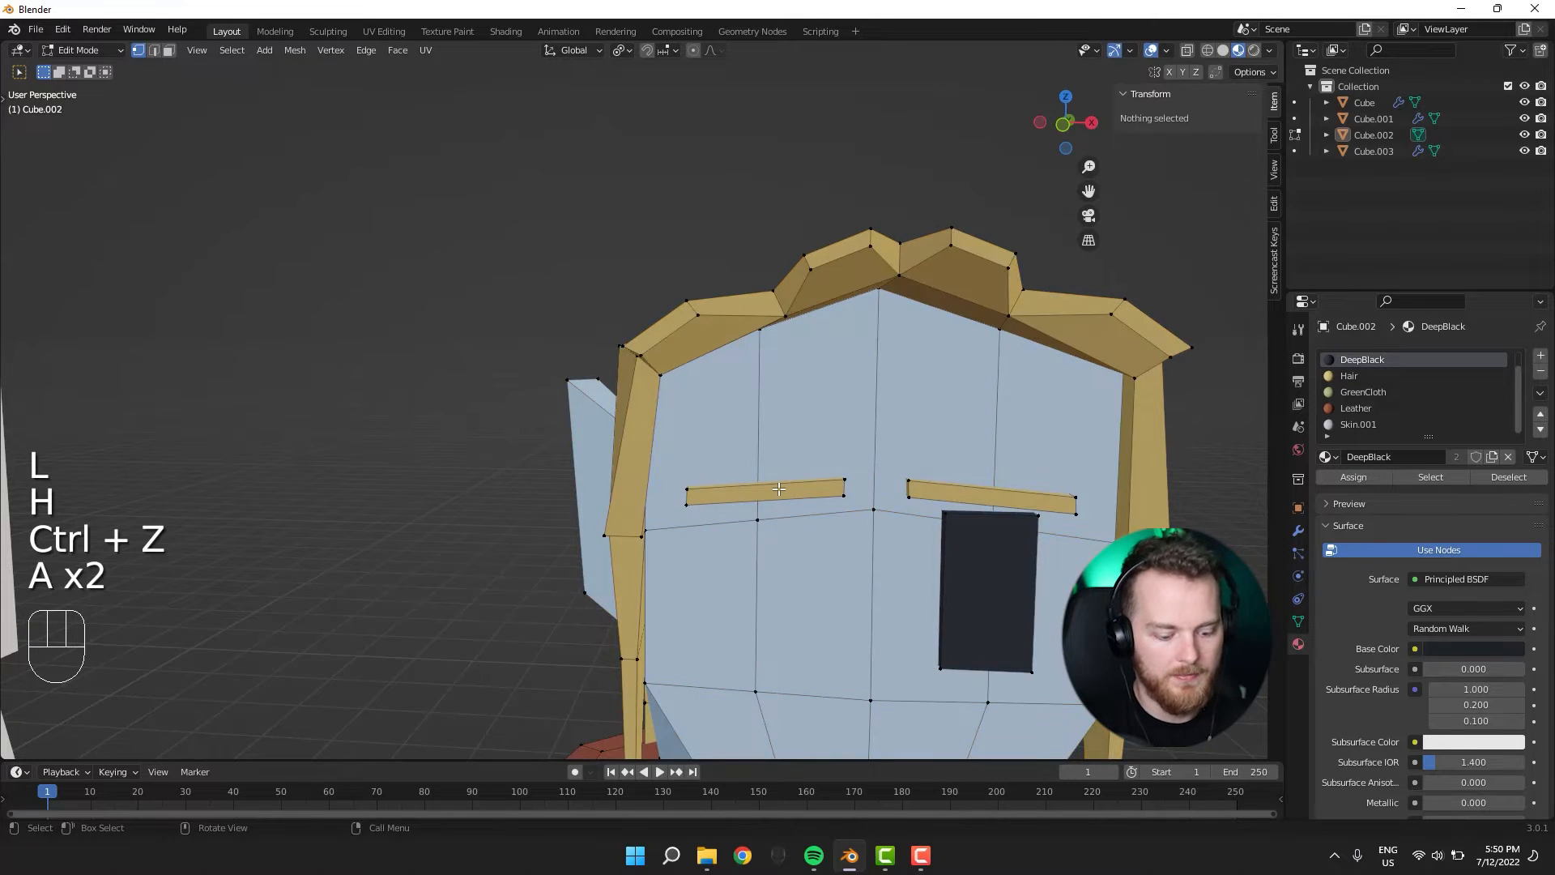
key(l)
key(a)
key(a)
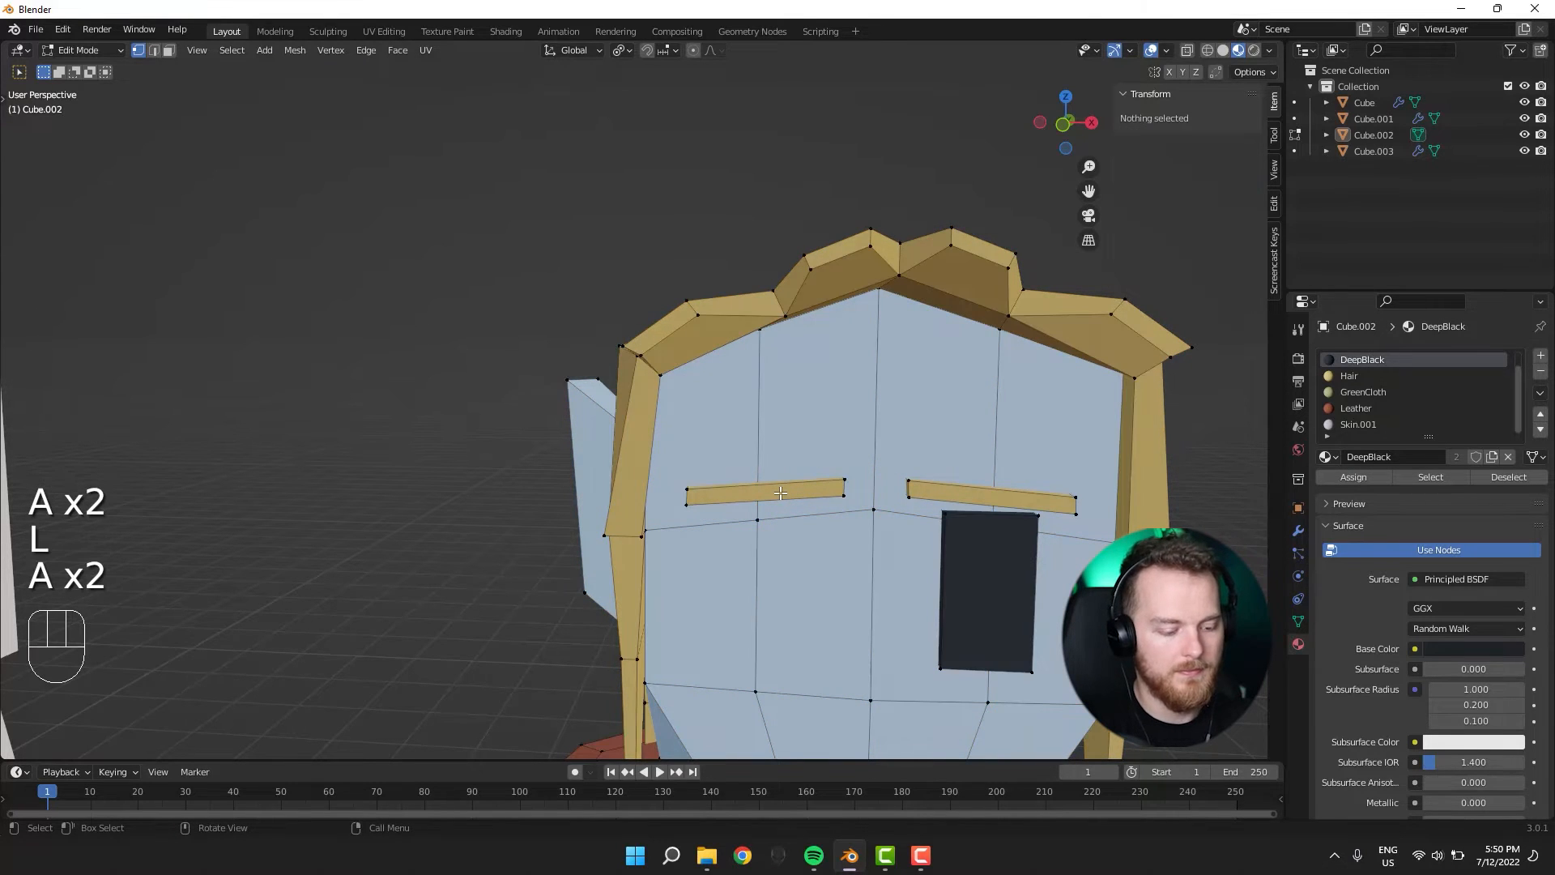
key(l)
key(h)
key(ctrl+z)
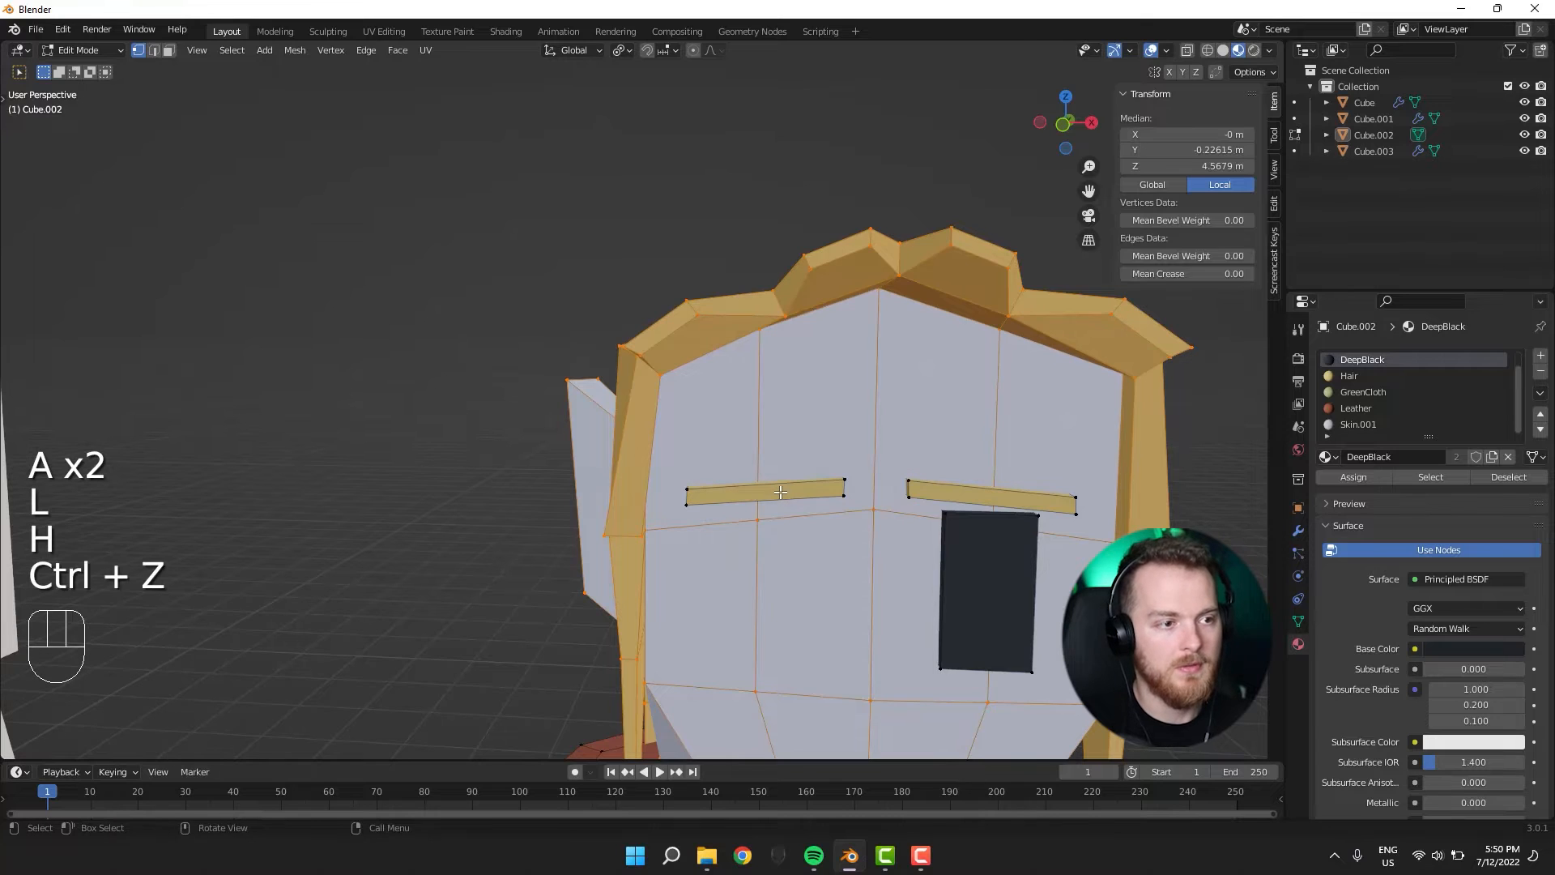
Clear the selection and hide the linked faces of the character's right eyebrow in face mode.
key(a)
key(a)
key(3)
key(l)
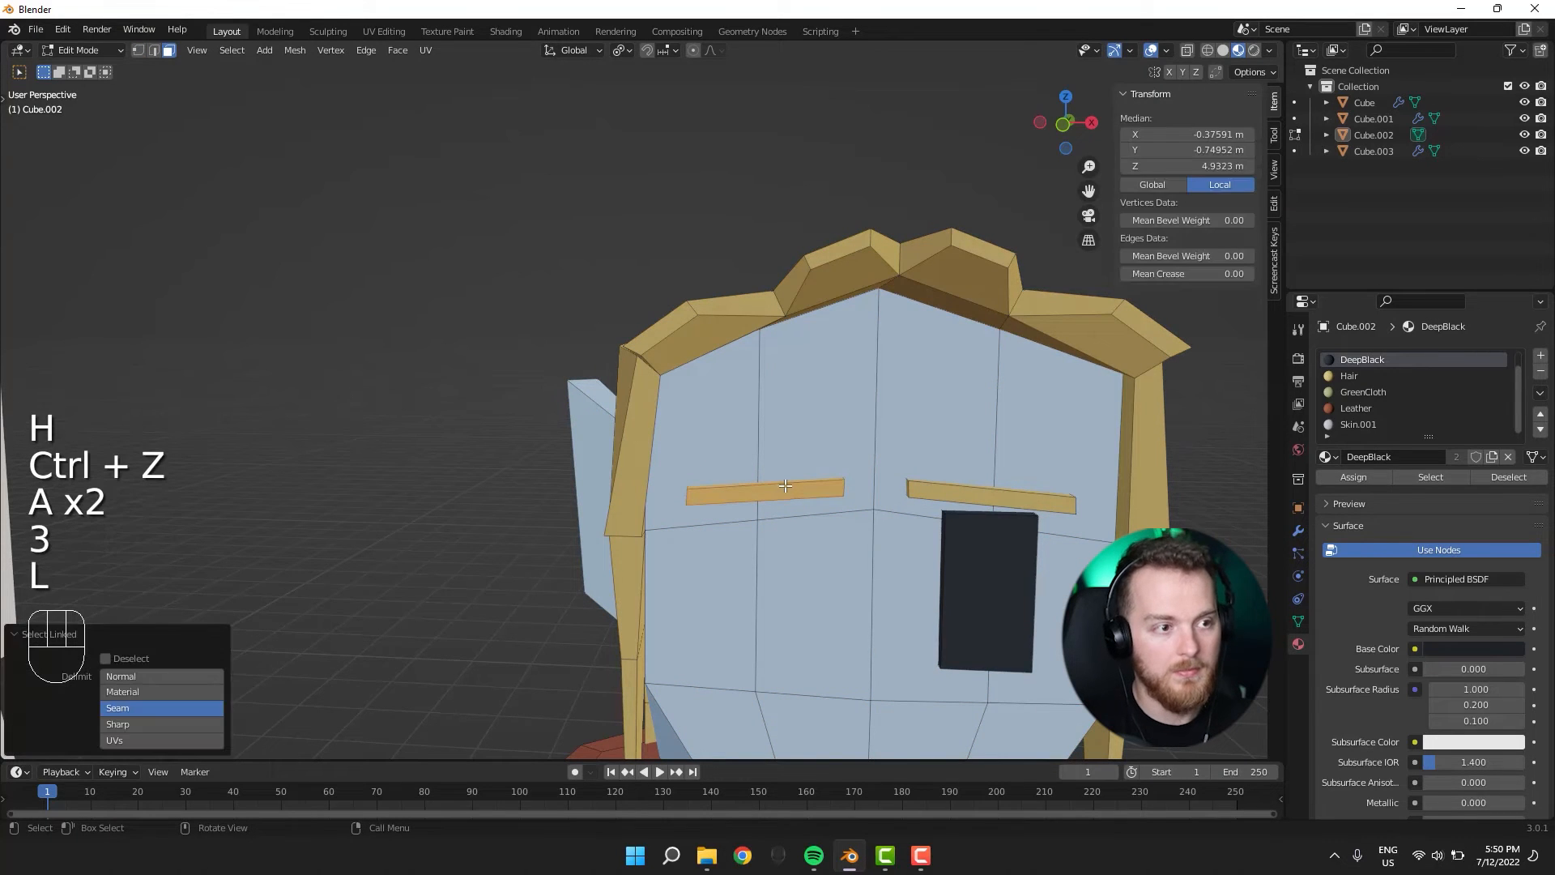
key(h)
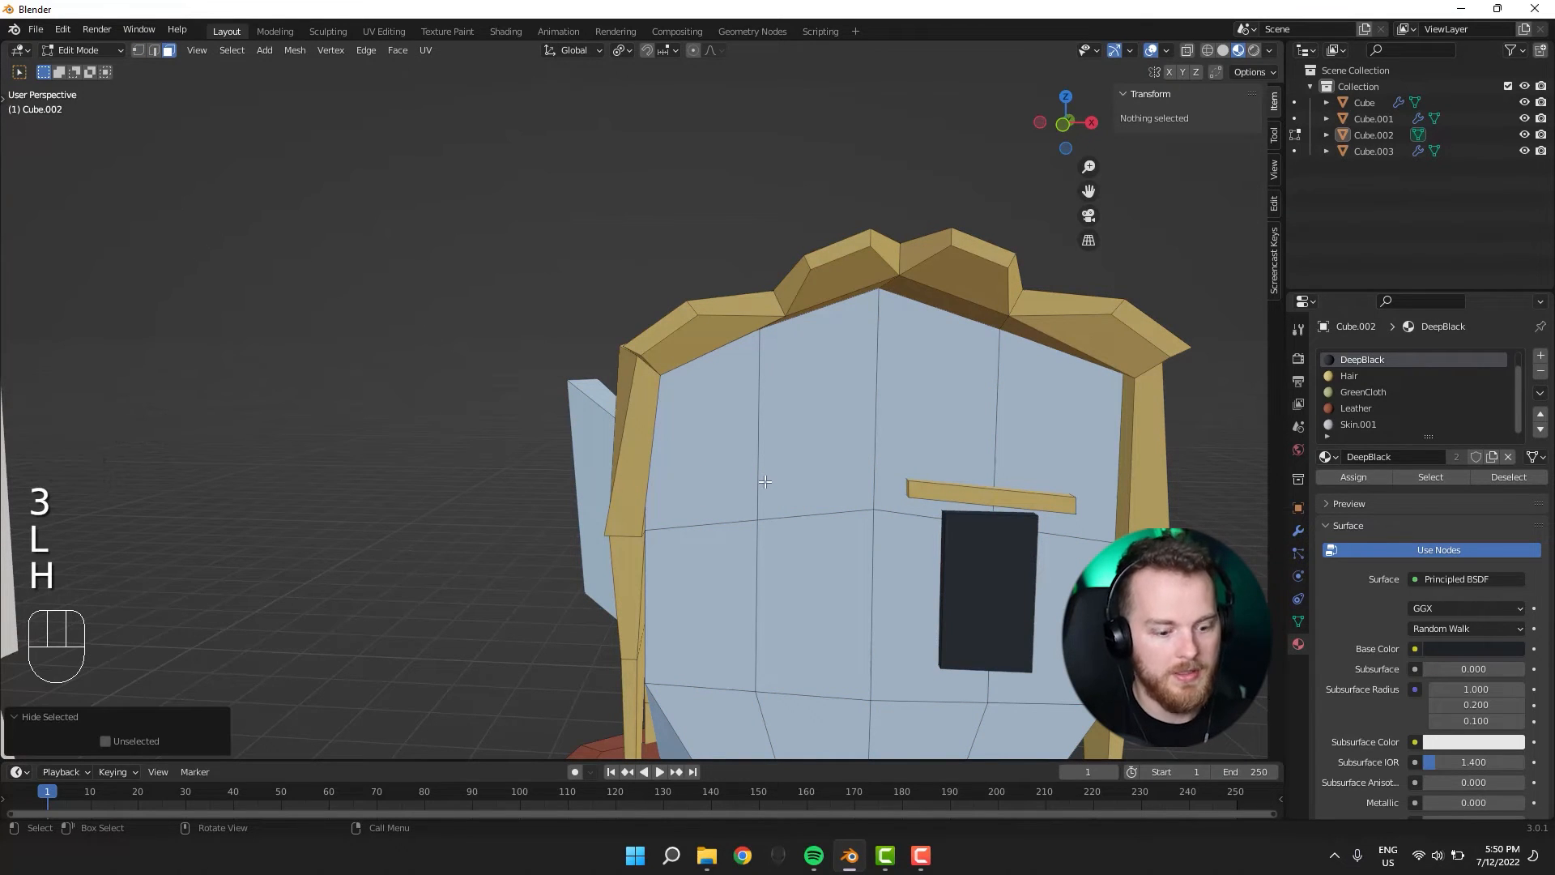
Knife-cut a tall, narrow diamond scar outline around the vertical edge where the right eye and eyebrow sit.
key(2)
key(k)
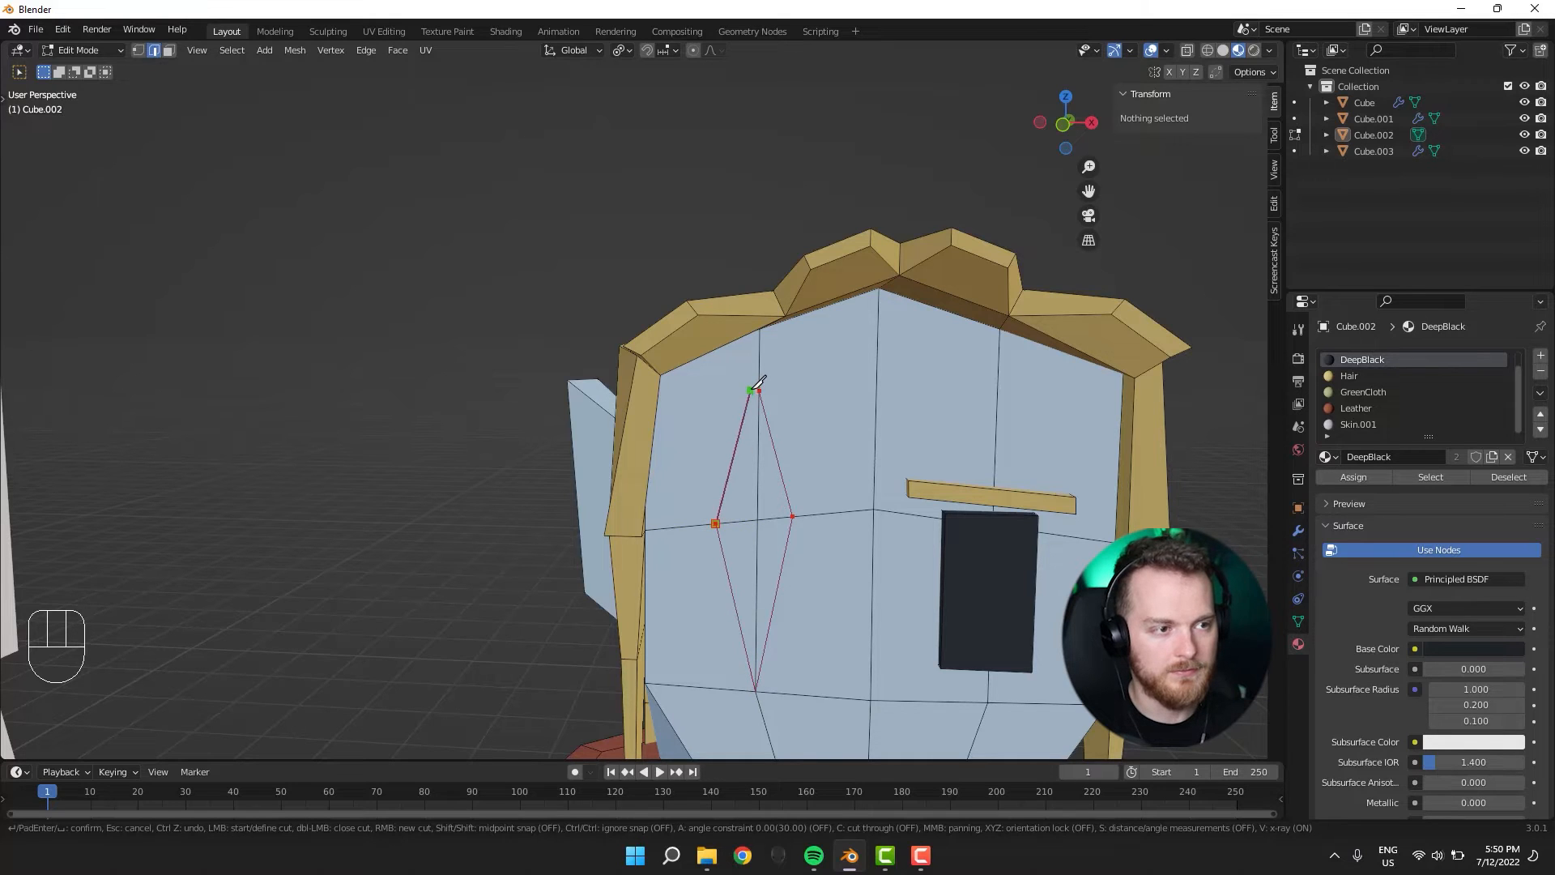
key(Return)
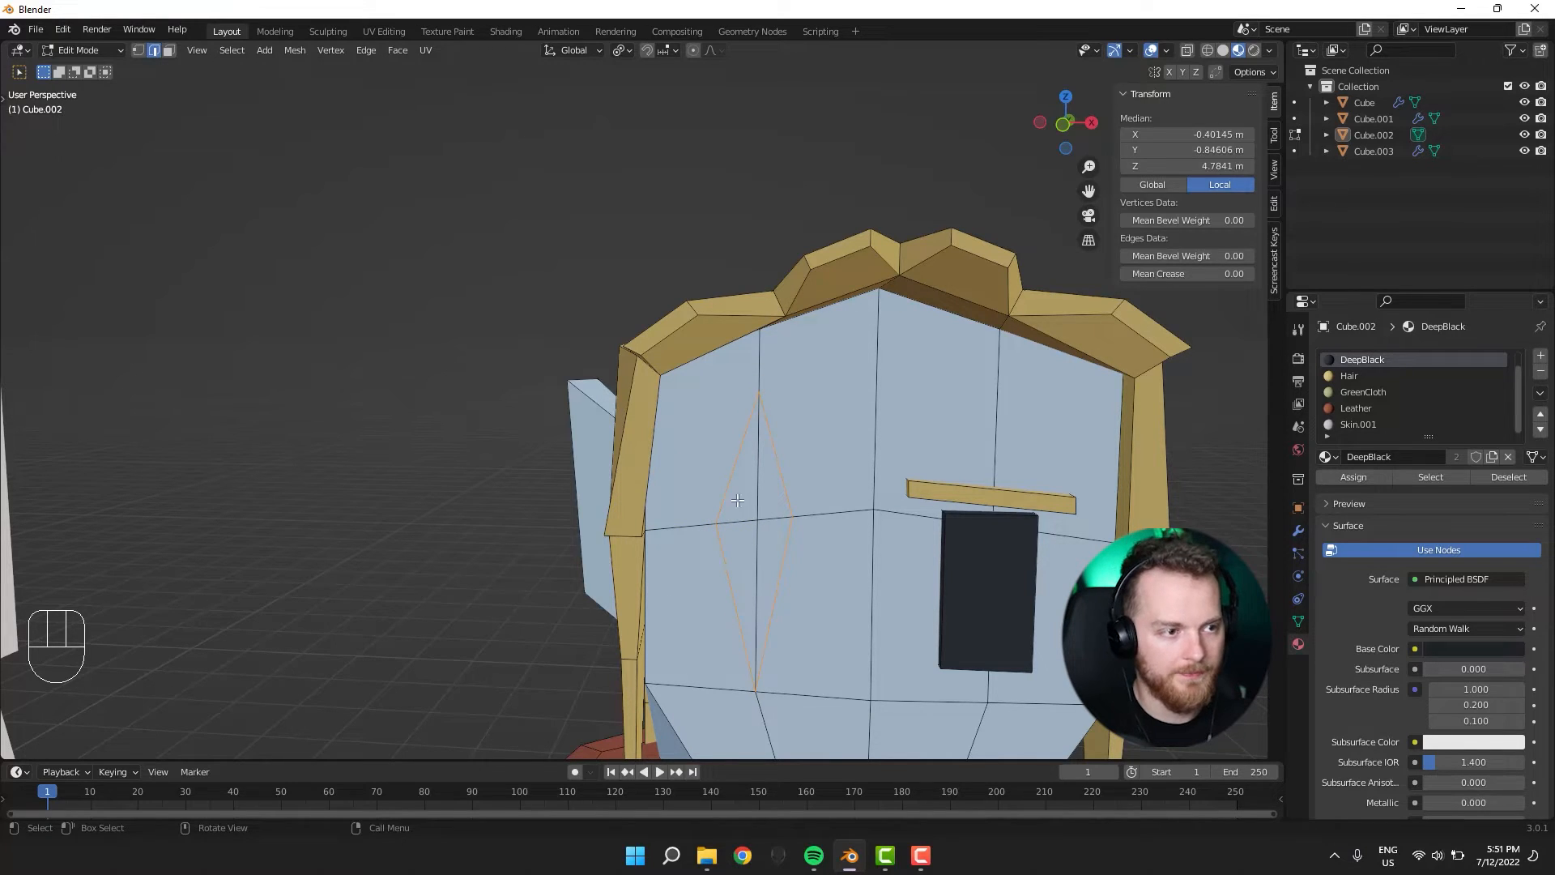
Assign the Skin.001 material to the four diamond scar faces and rename that material Metal.
key(3)
click(769, 486)
shift+click(766, 561)
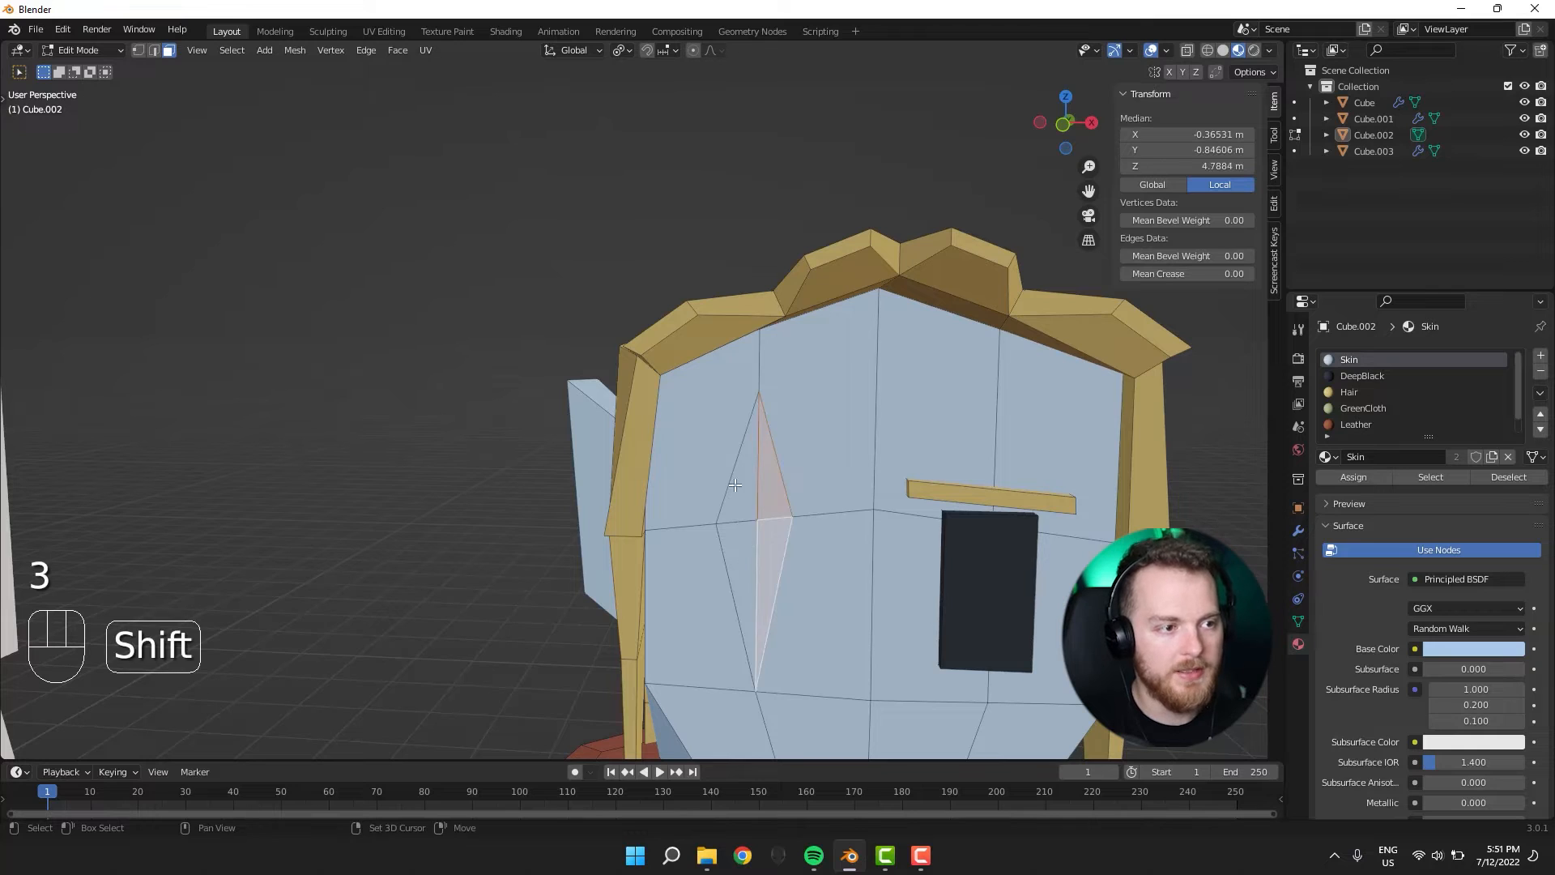
shift+click(738, 554)
scroll(1382, 410, down, 1)
click(1349, 376)
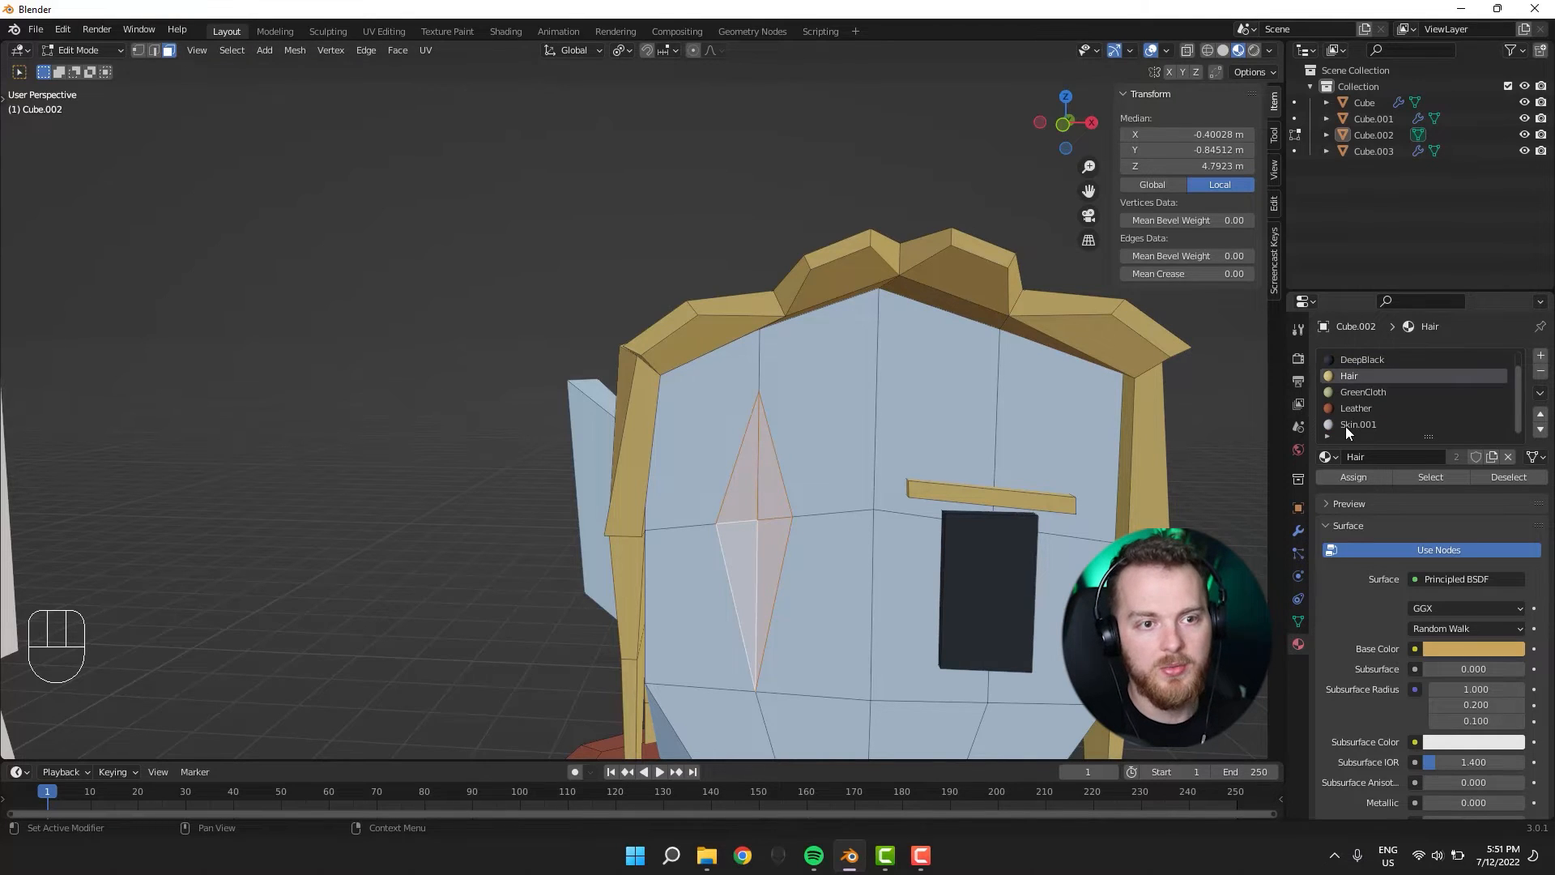
click(1346, 425)
click(1338, 476)
key(alt+a)
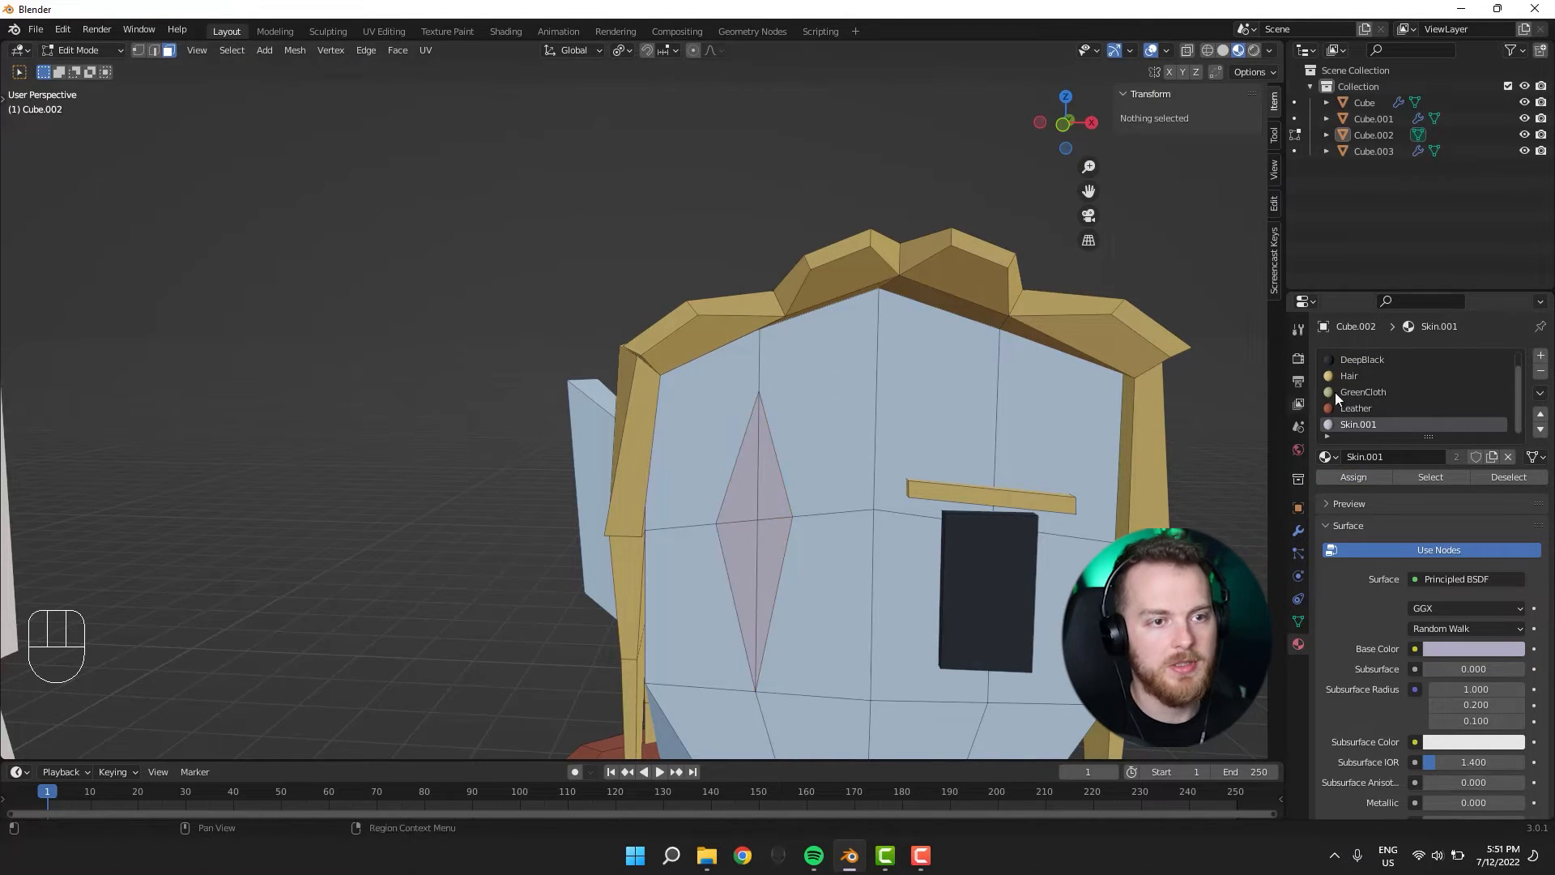
scroll(896, 489, down, 5)
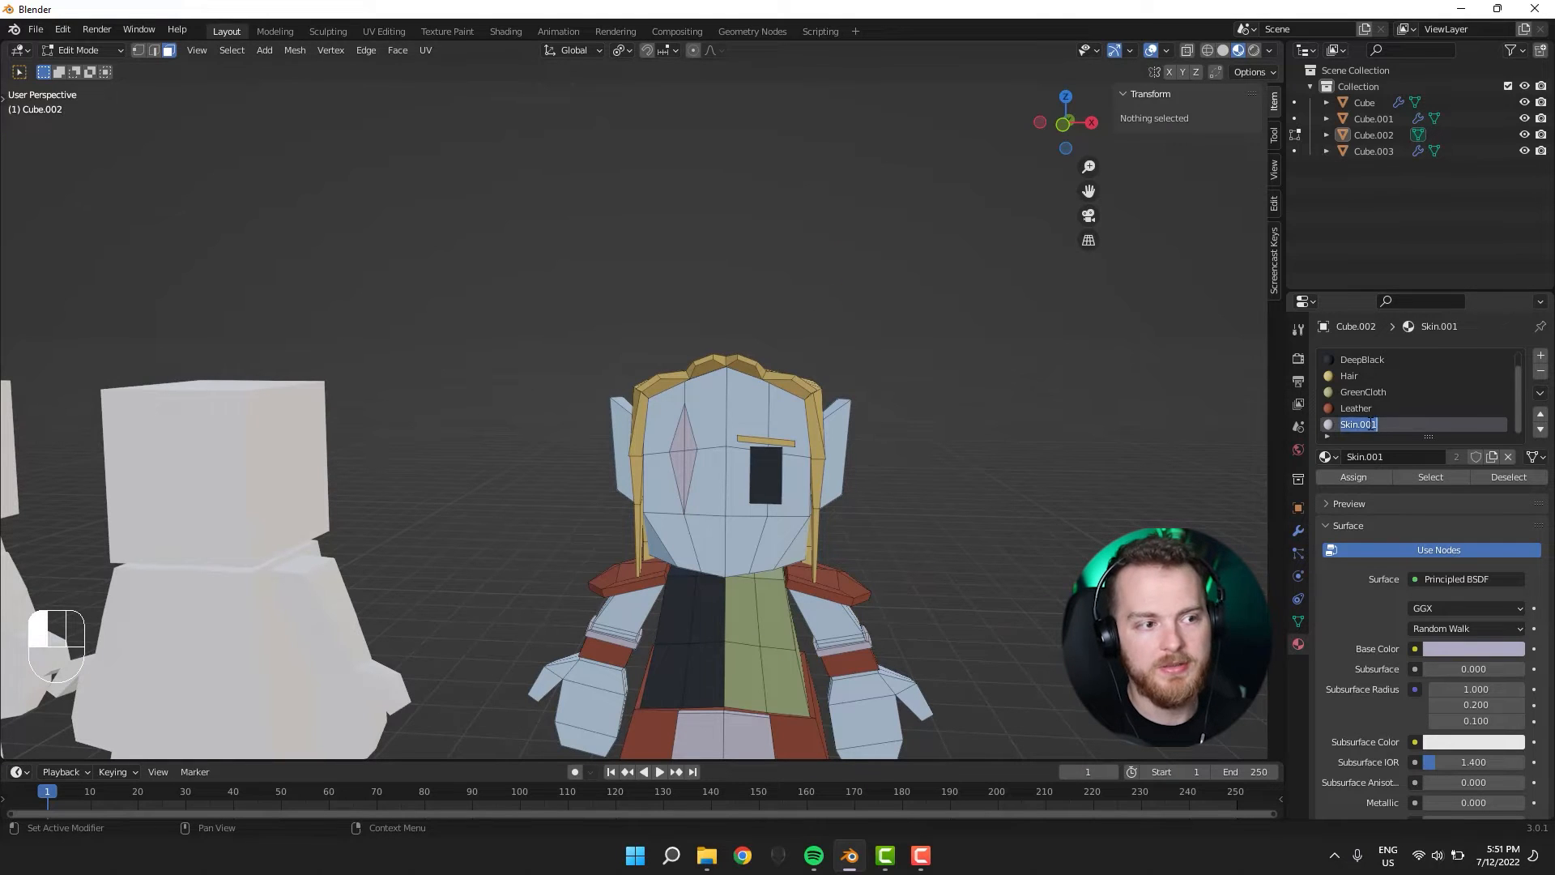
text(Metal)
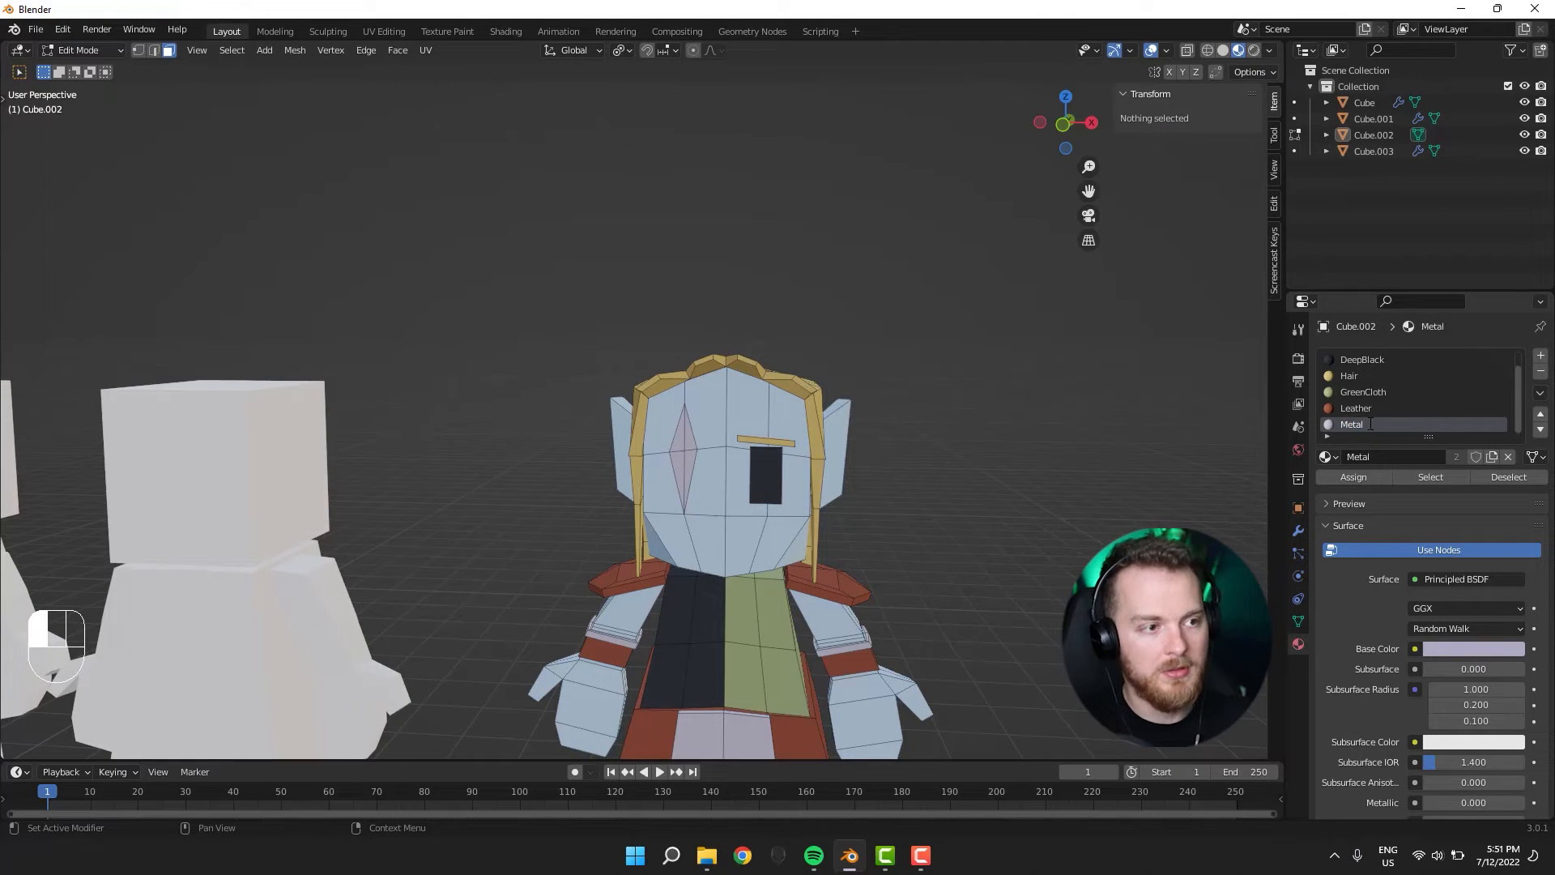
Reveal the hidden right eye and eyebrow and leave all geometry deselected.
text(a)
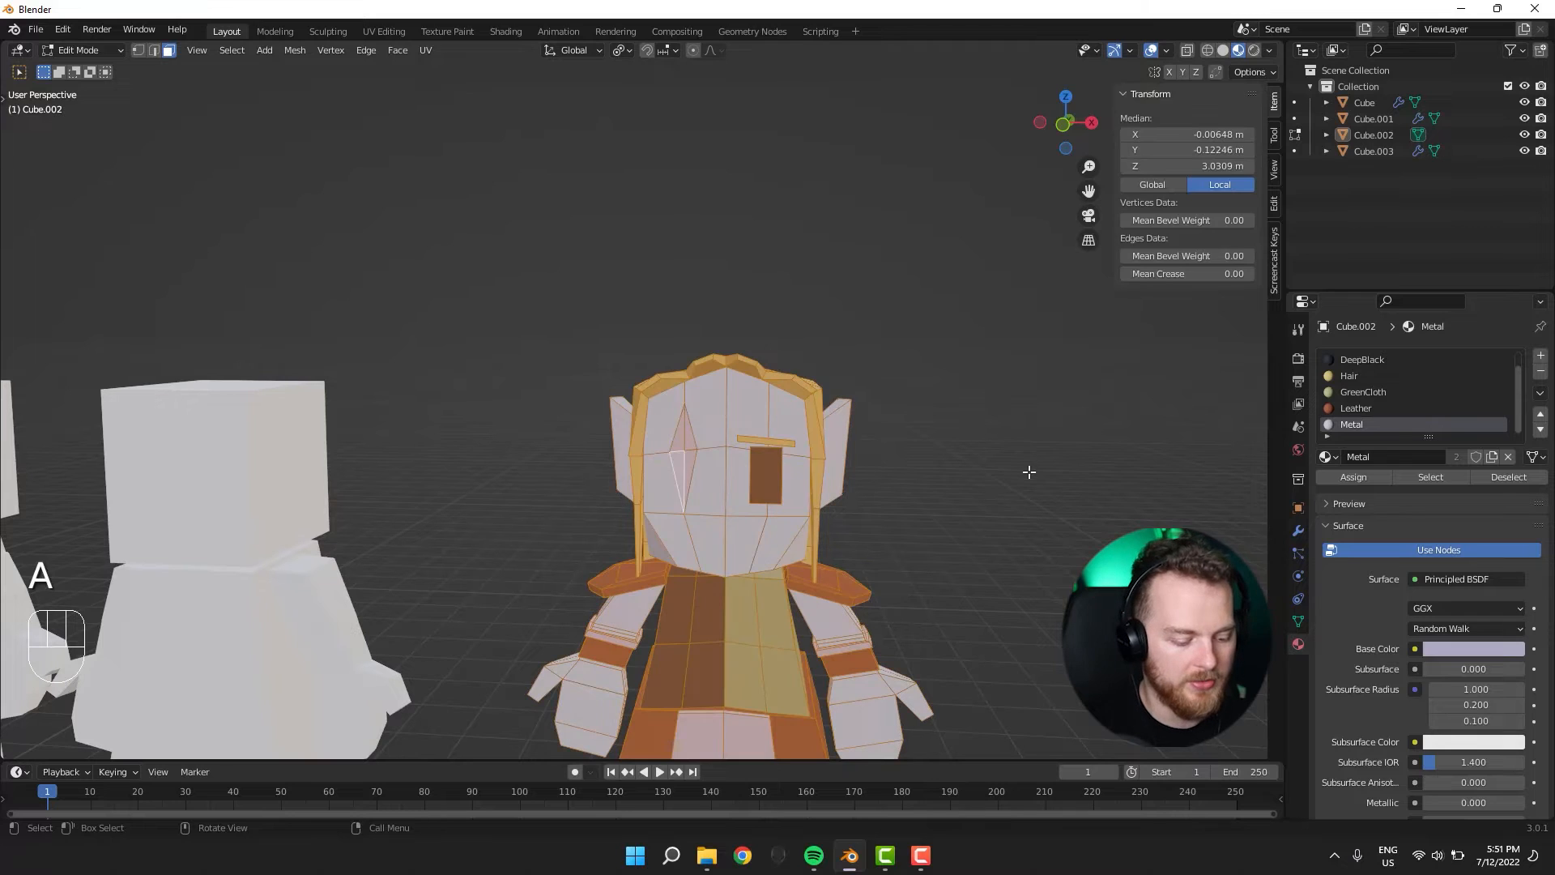
key(alt+h)
middle_drag(590, 454, 550, 474)
scroll(638, 474, up, 3)
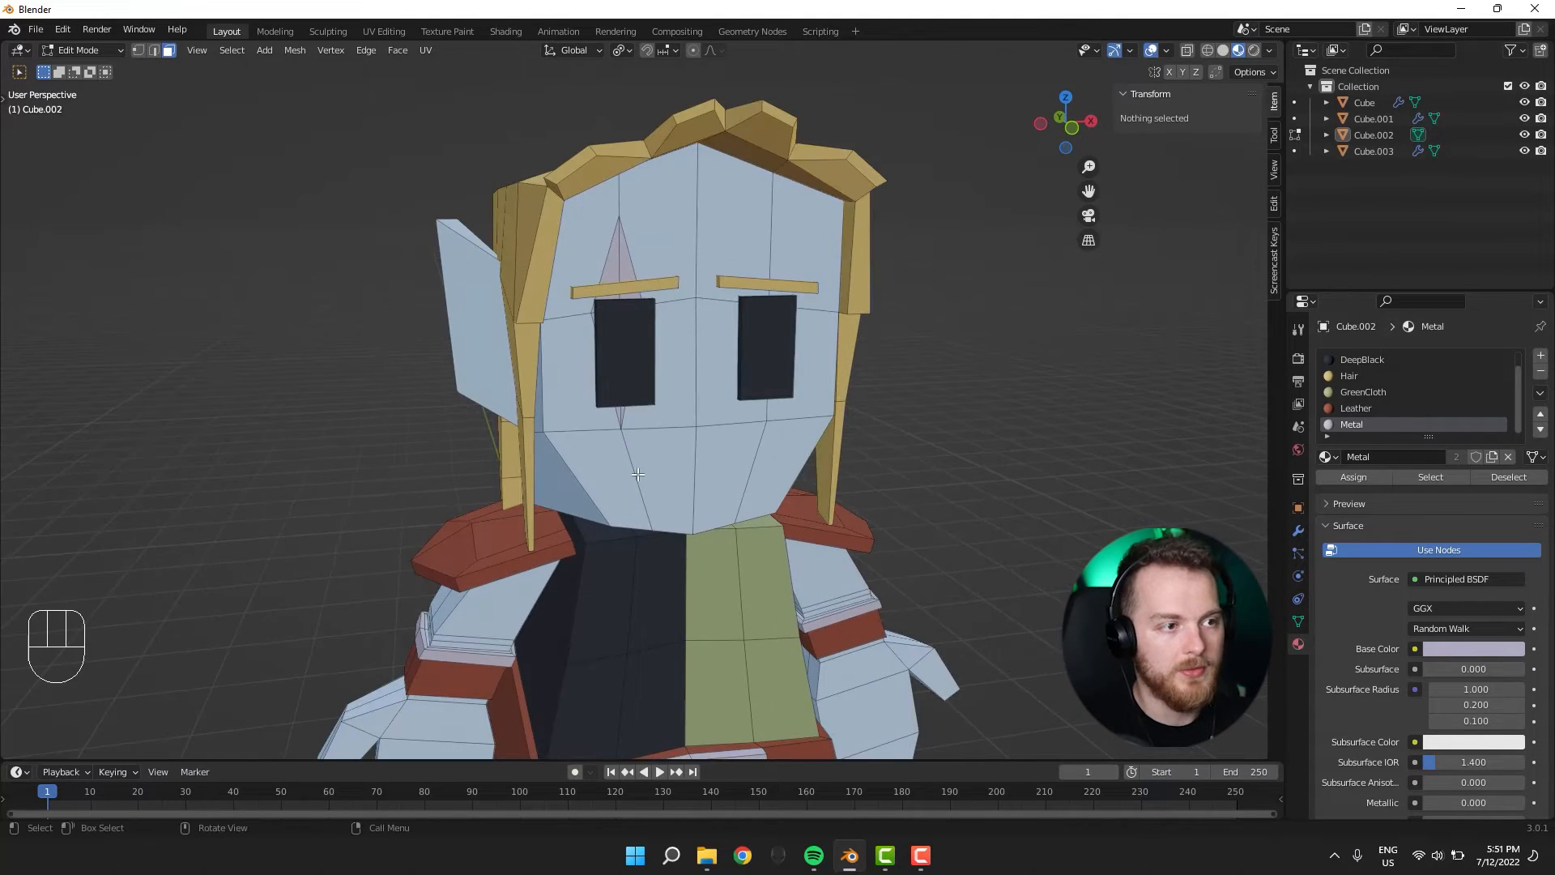
Slide the scar's lowest vertex down the cheek edge by a factor of about 0.421 and leave Edit Mode.
click(617, 432)
key(g)
key(g)
click(635, 474)
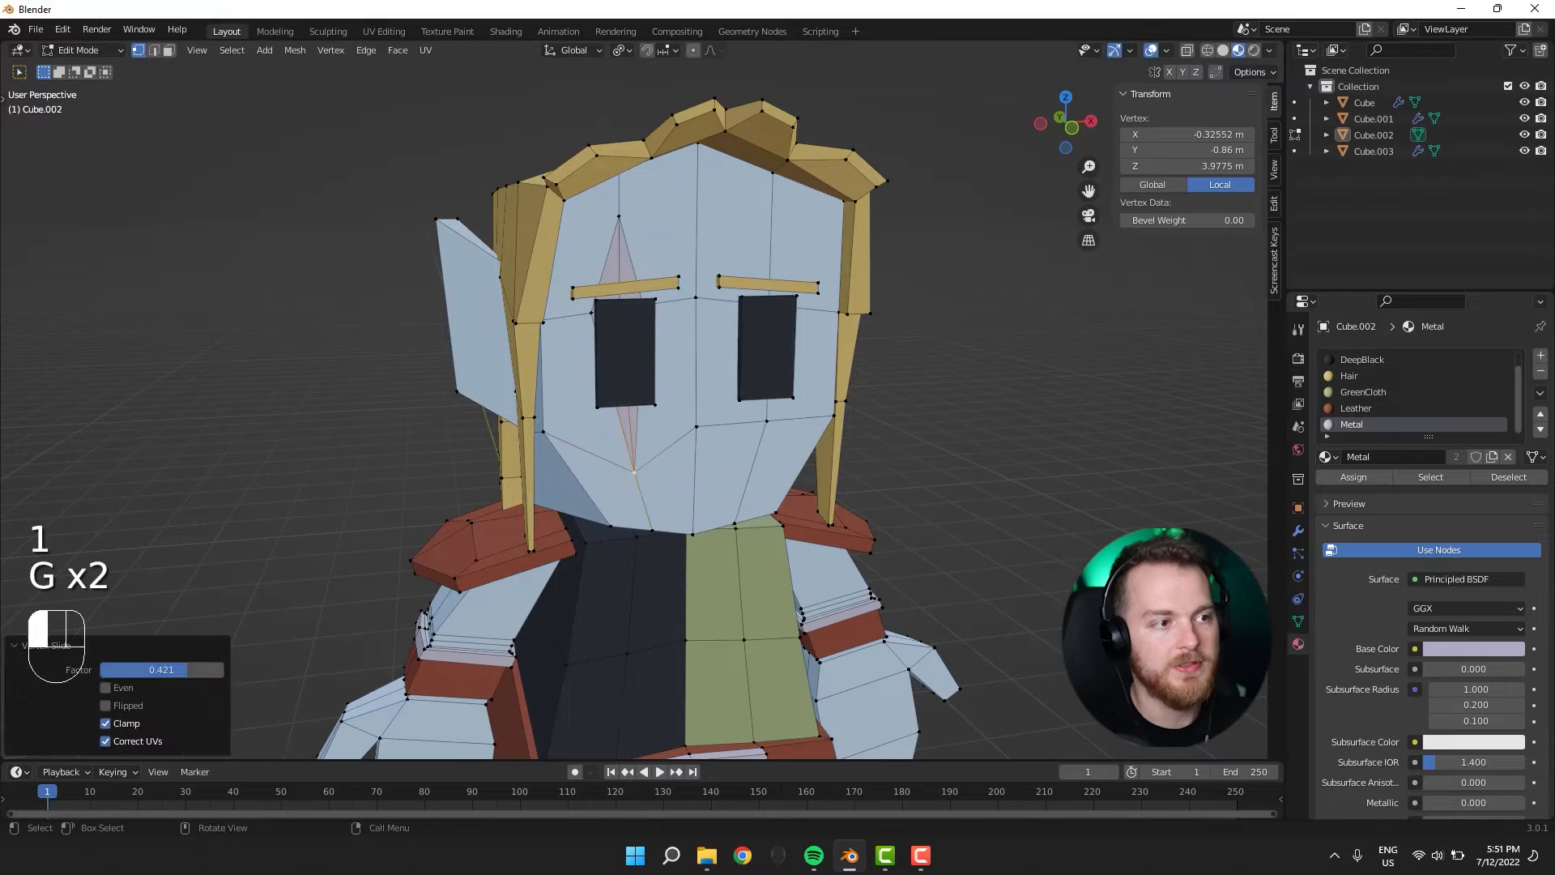
key(Tab)
scroll(451, 444, down, 4)
middle_drag(451, 444, 394, 454)
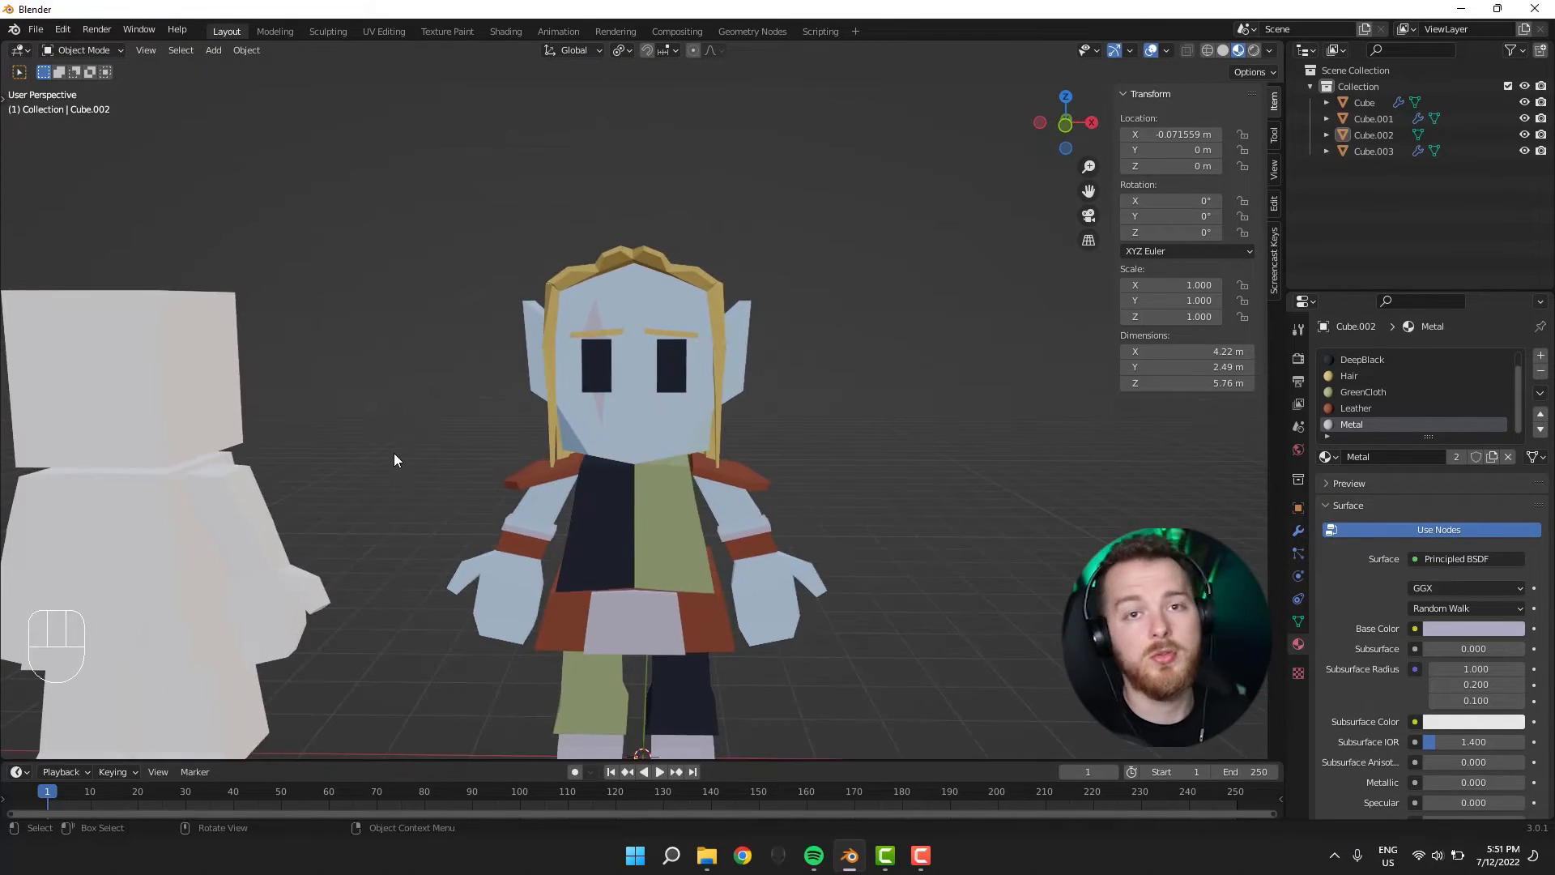
middle_drag(429, 380, 409, 454)
Extrude the scar faces about 0.05 m inward, scale them slightly, and return to Object Mode.
key(Tab)
scroll(489, 436, up, 4)
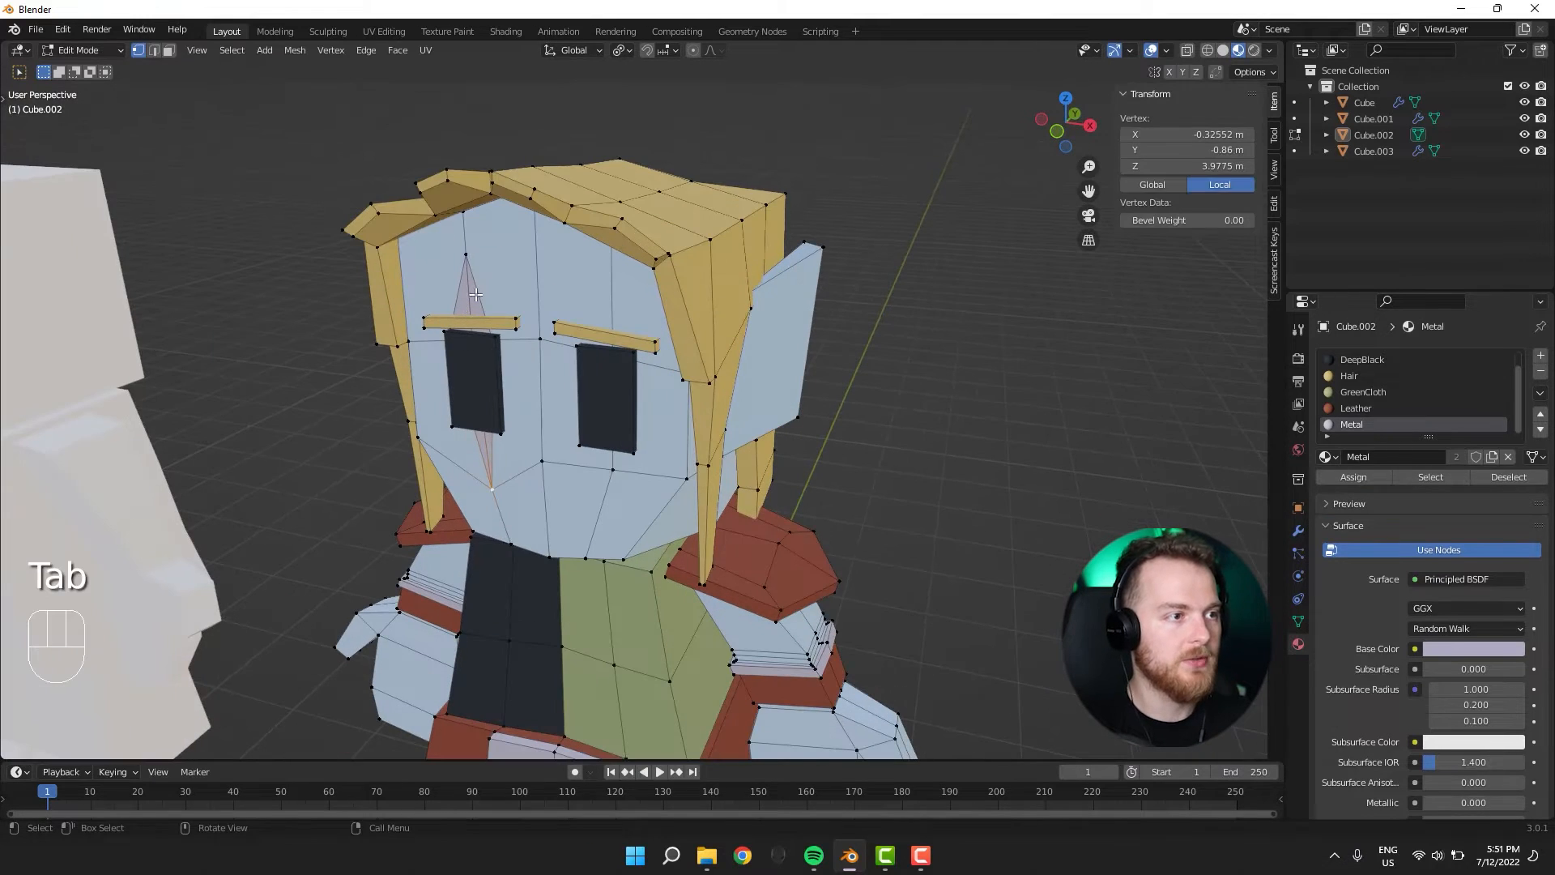
key(2)
key(3)
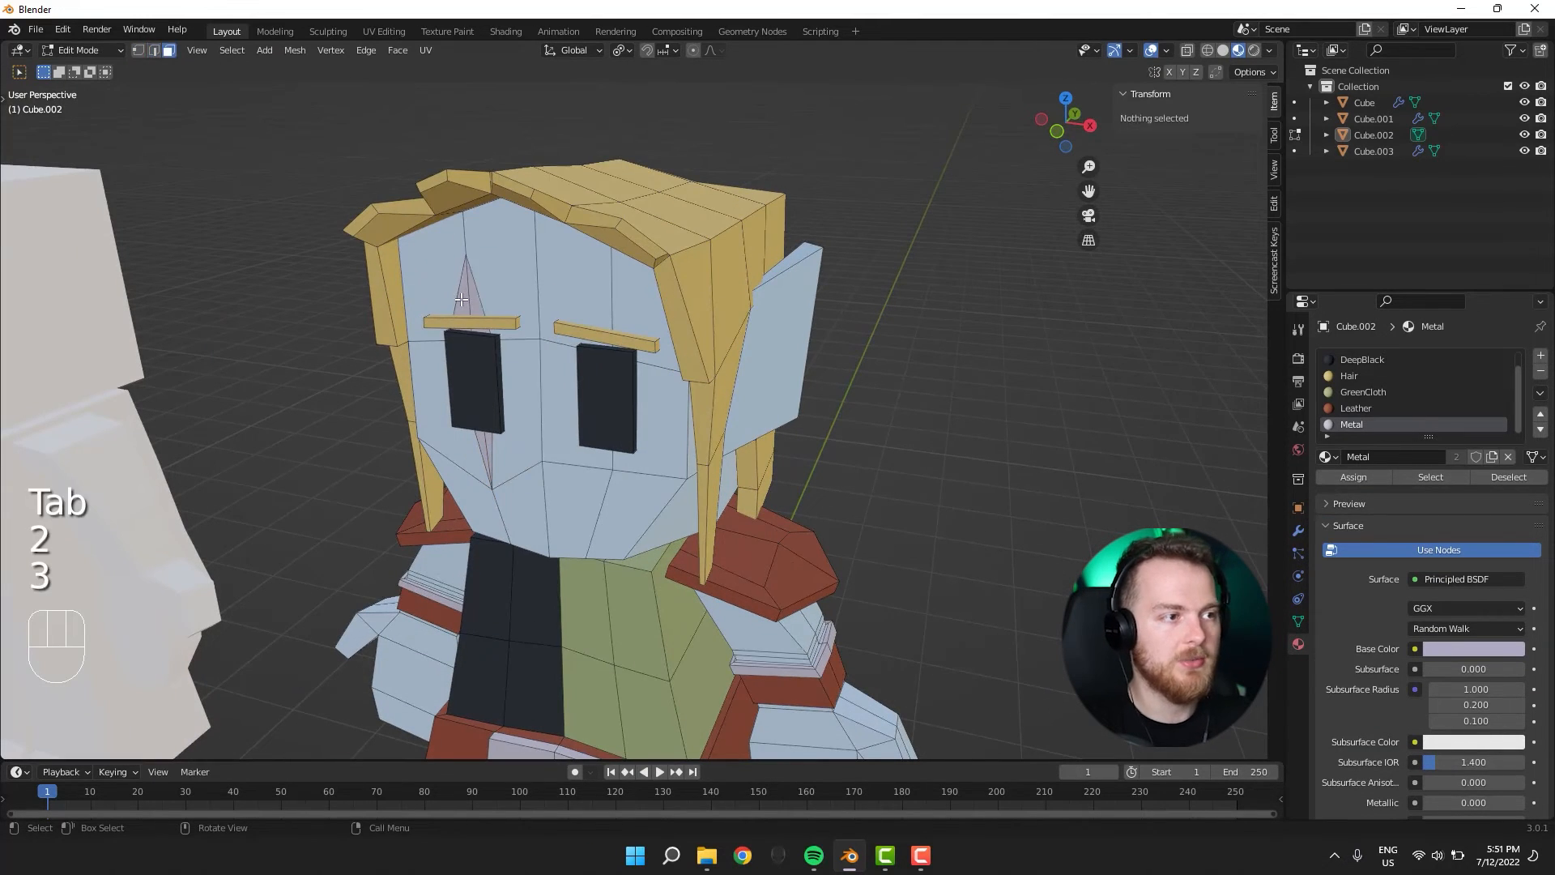
shift+click(489, 447)
shift+click(468, 282)
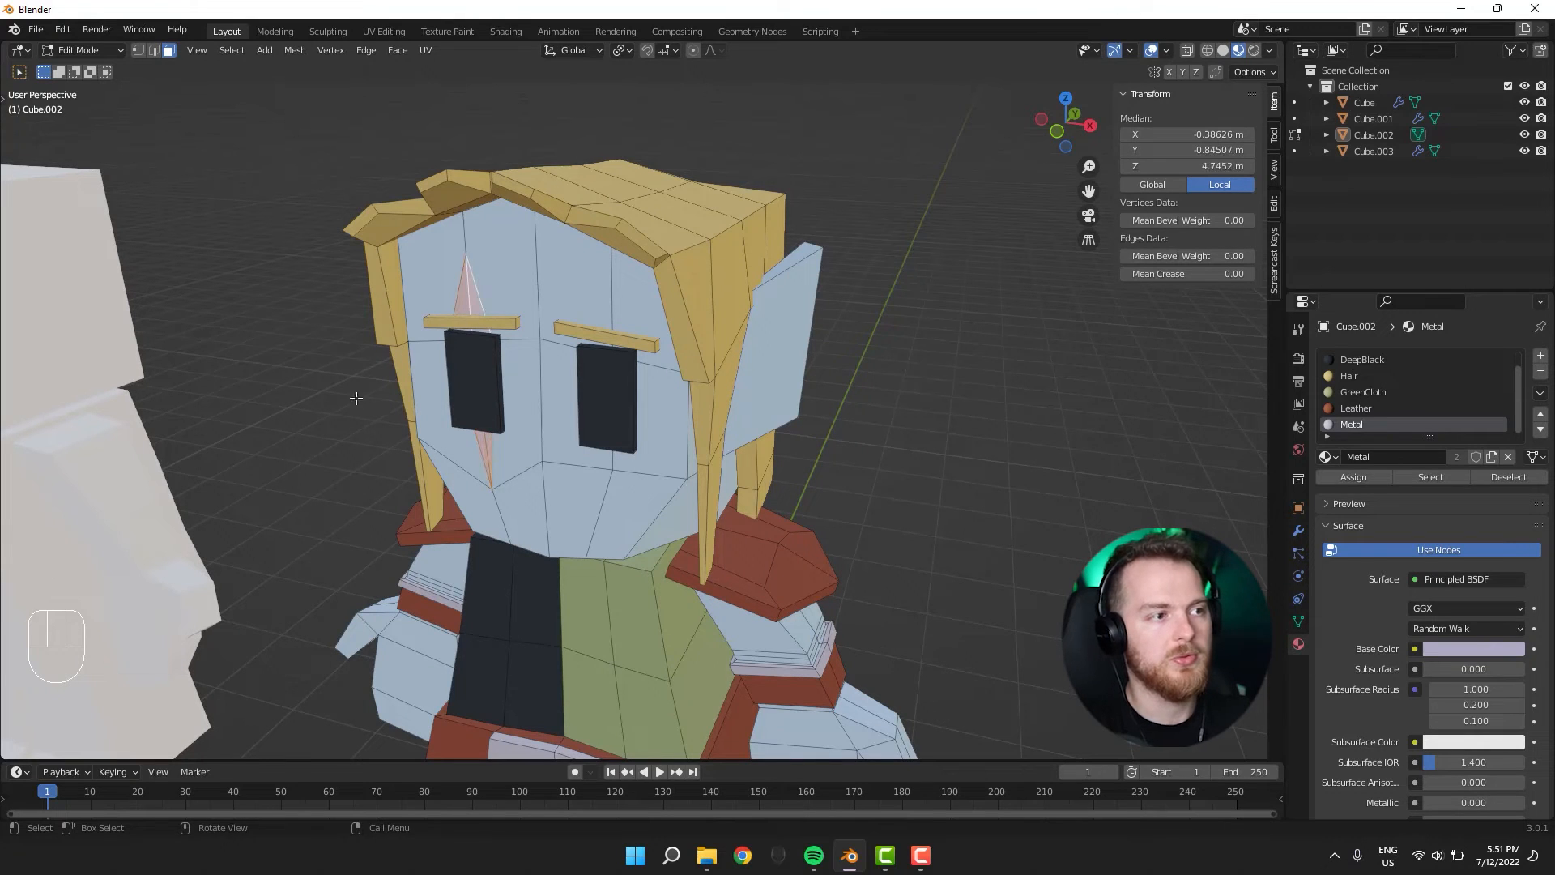
key(e)
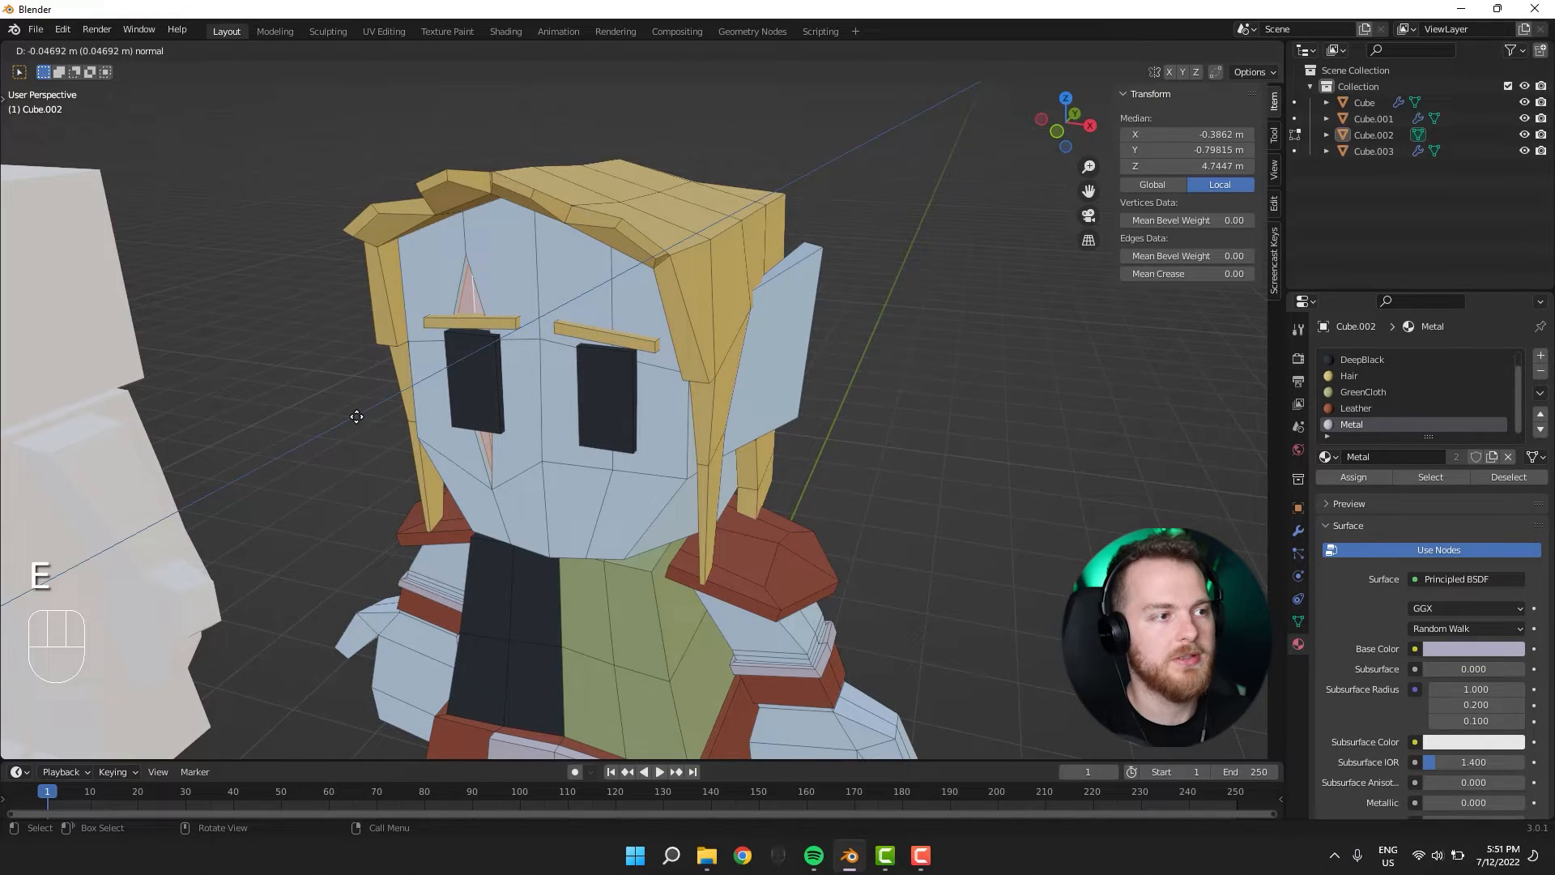
click(356, 416)
key(s)
click(361, 405)
key(Tab)
middle_drag(329, 435, 460, 424)
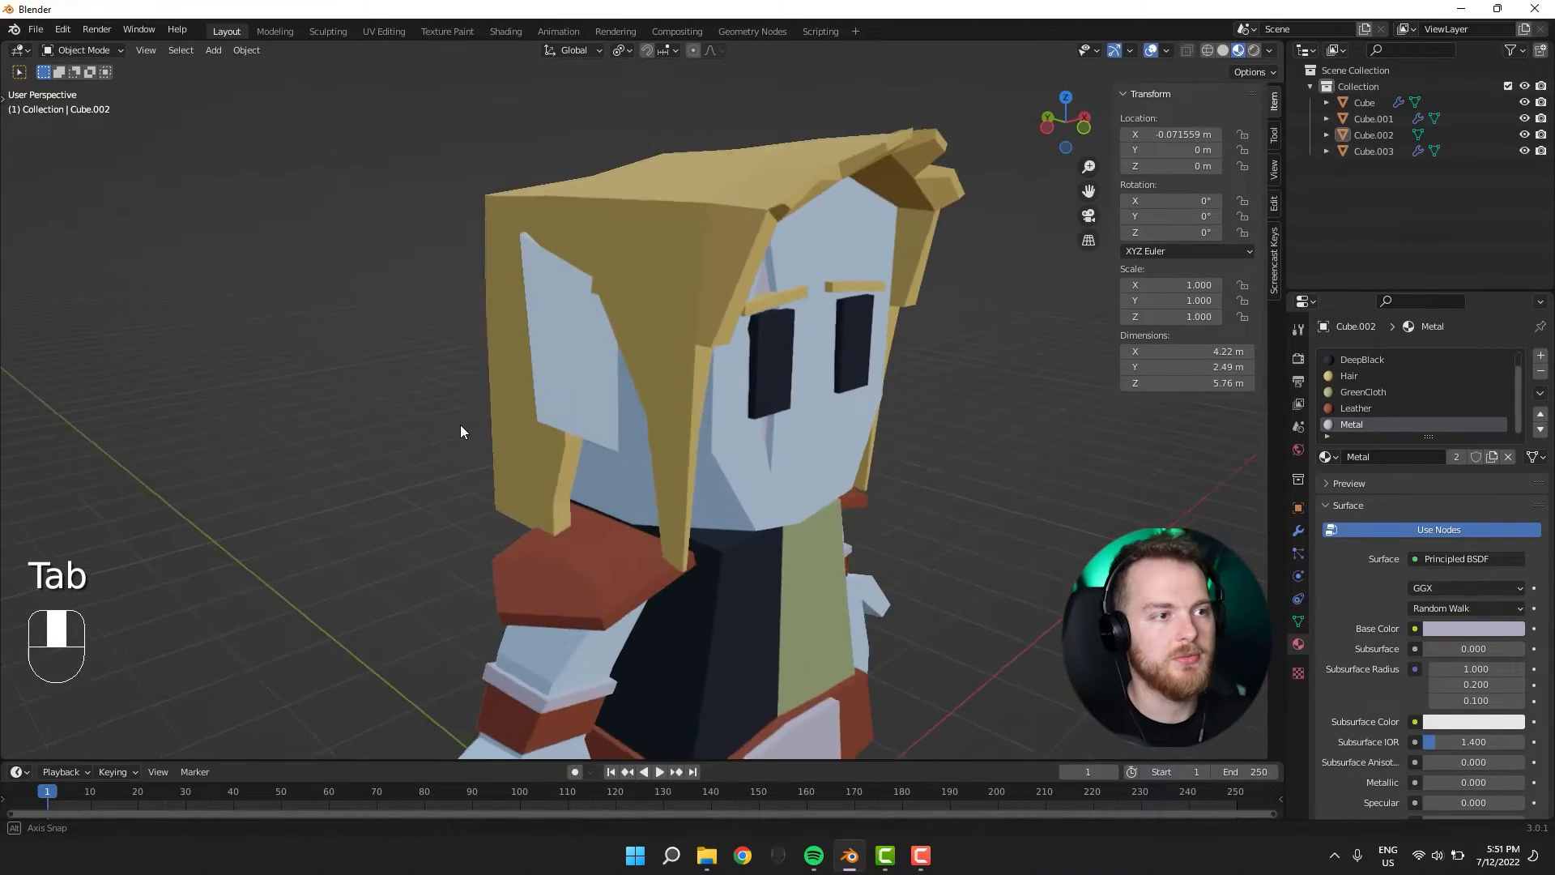
Move the finished asymmetrical character about -19.44 m along the X axis, to the far end of the character row.
scroll(460, 425, down, 4)
middle_drag(975, 497, 856, 515)
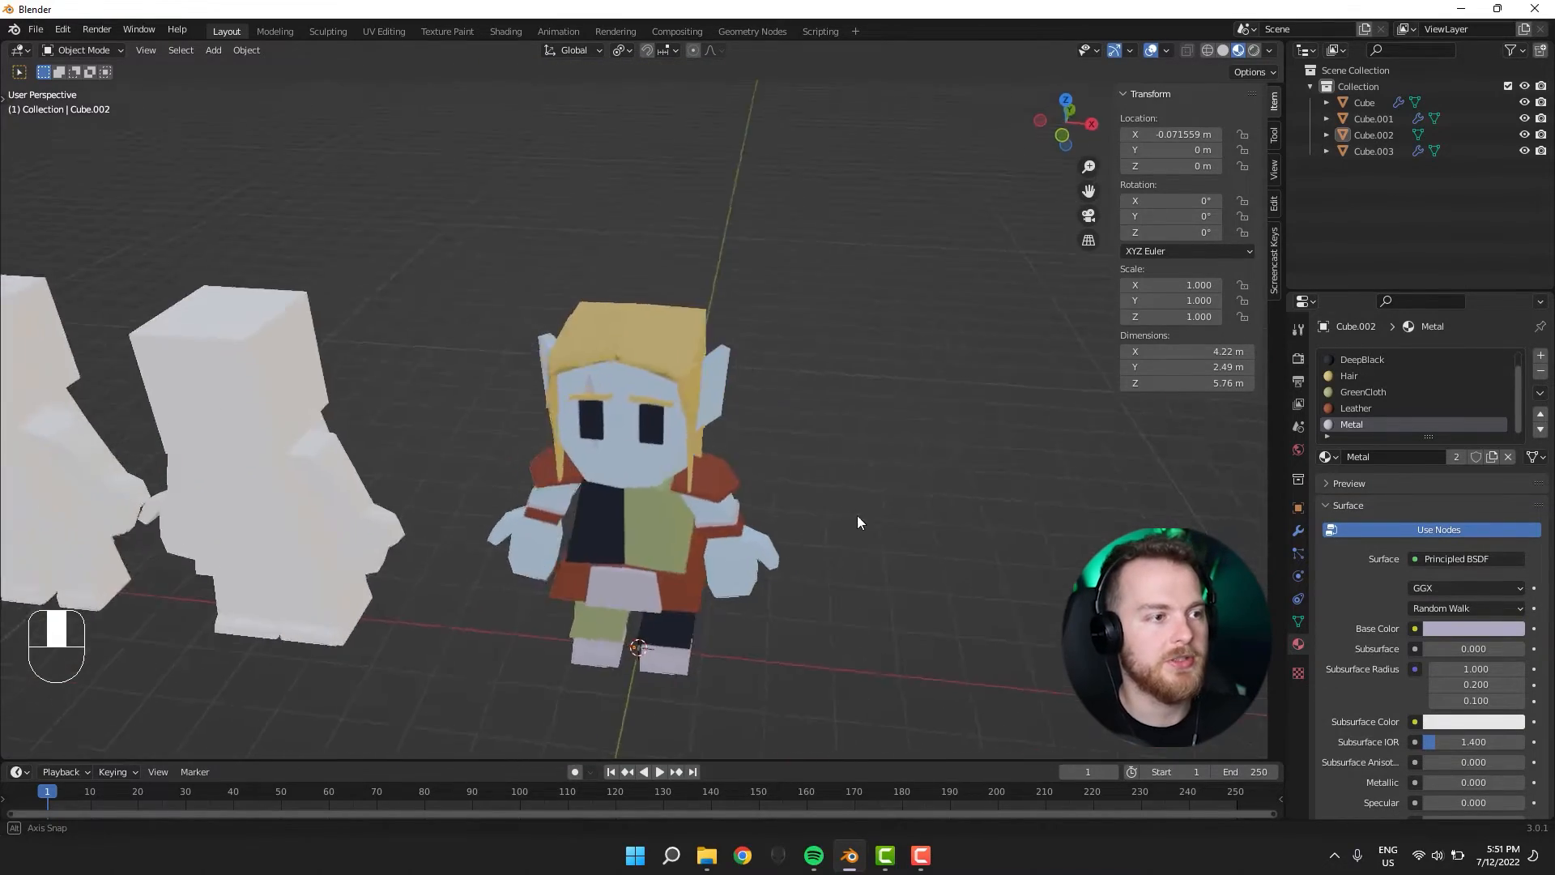
scroll(851, 510, down, 4)
click(645, 477)
scroll(645, 486, down, 2)
shift+middle_drag(644, 546, 792, 617)
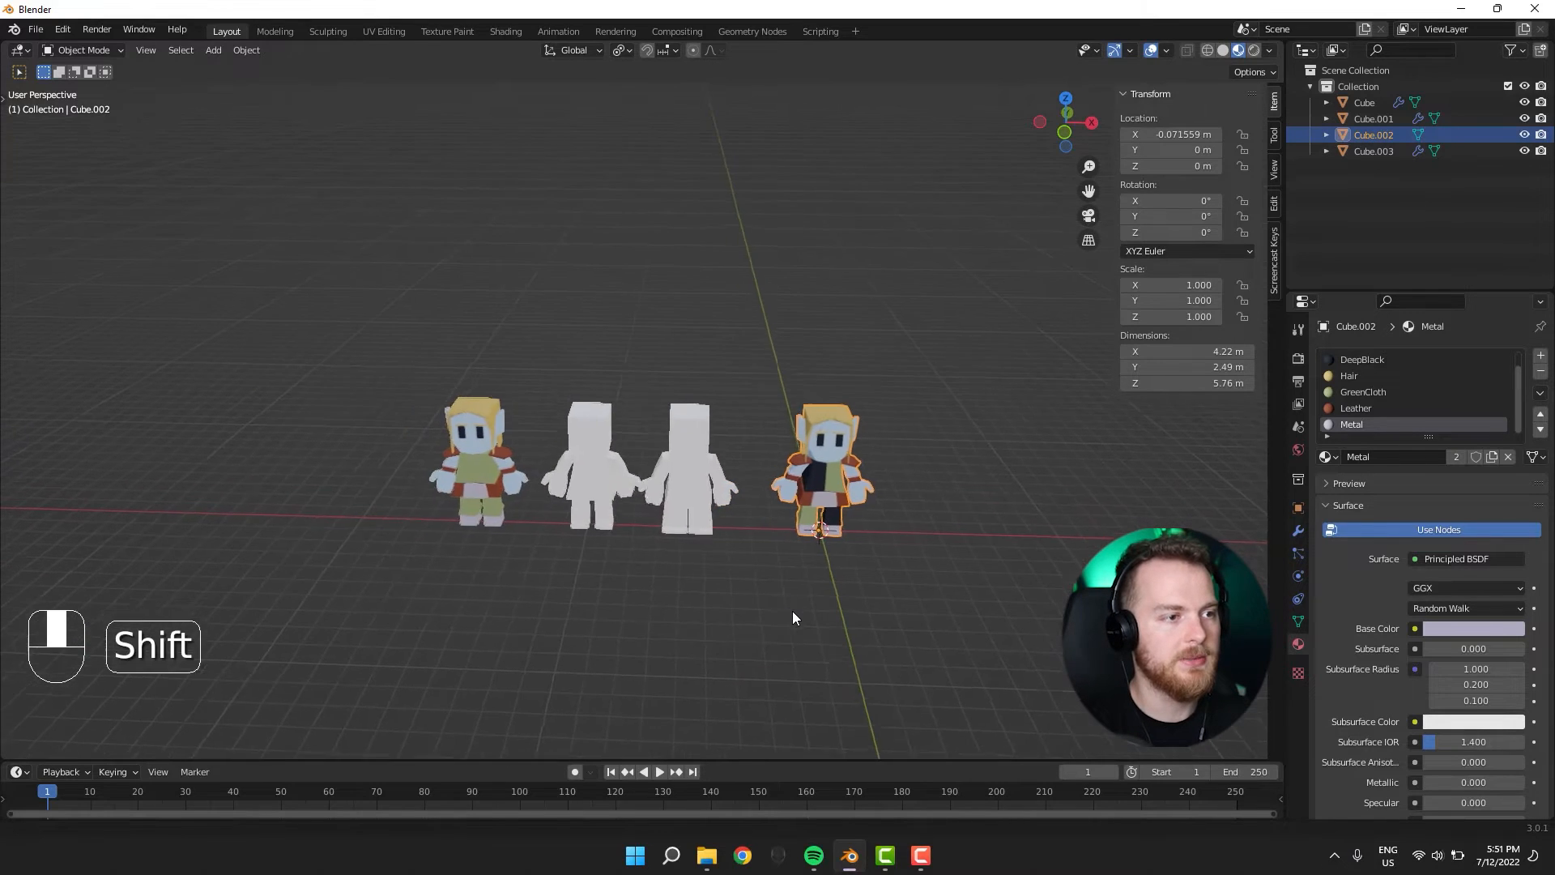
key(g)
key(y)
key(x)
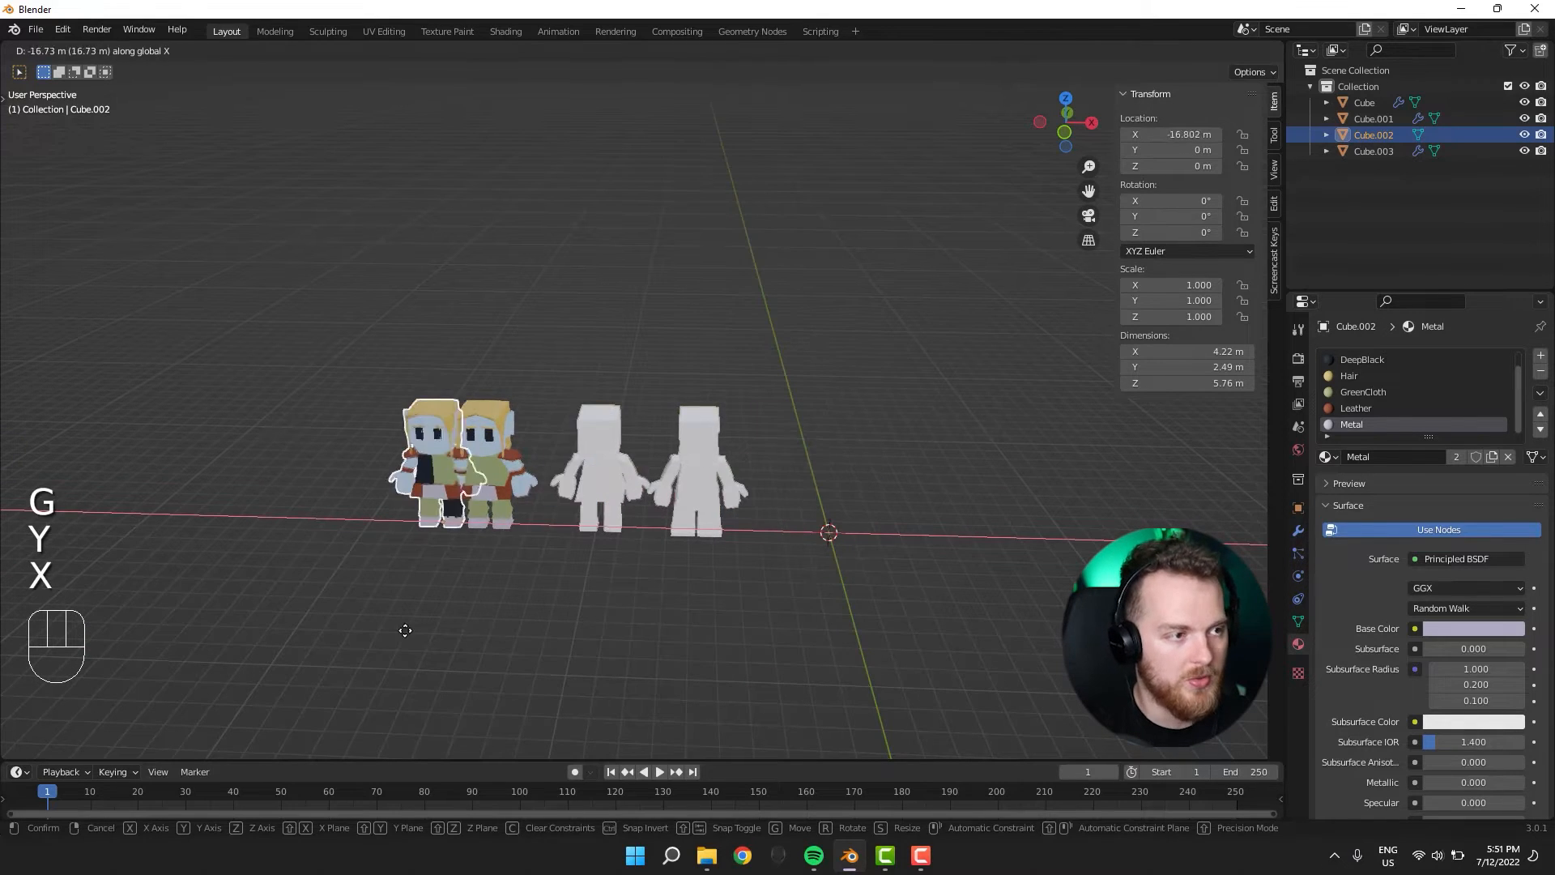
click(346, 628)
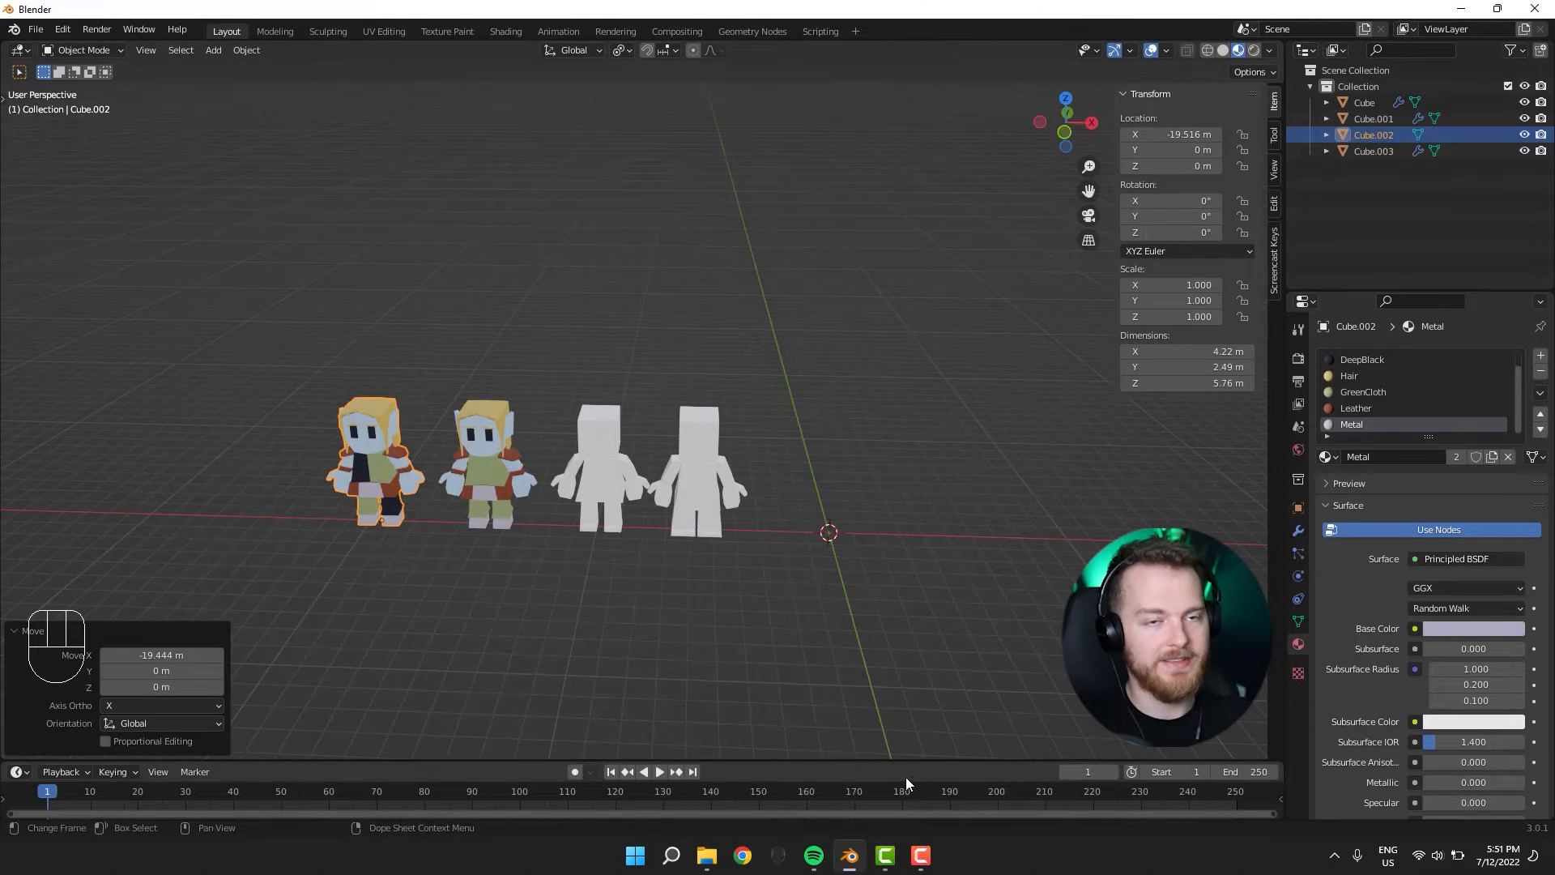
mouse_move(866, 554)
middle_down()
mouse_move(882, 518)
mouse_move(872, 526)
middle_up()
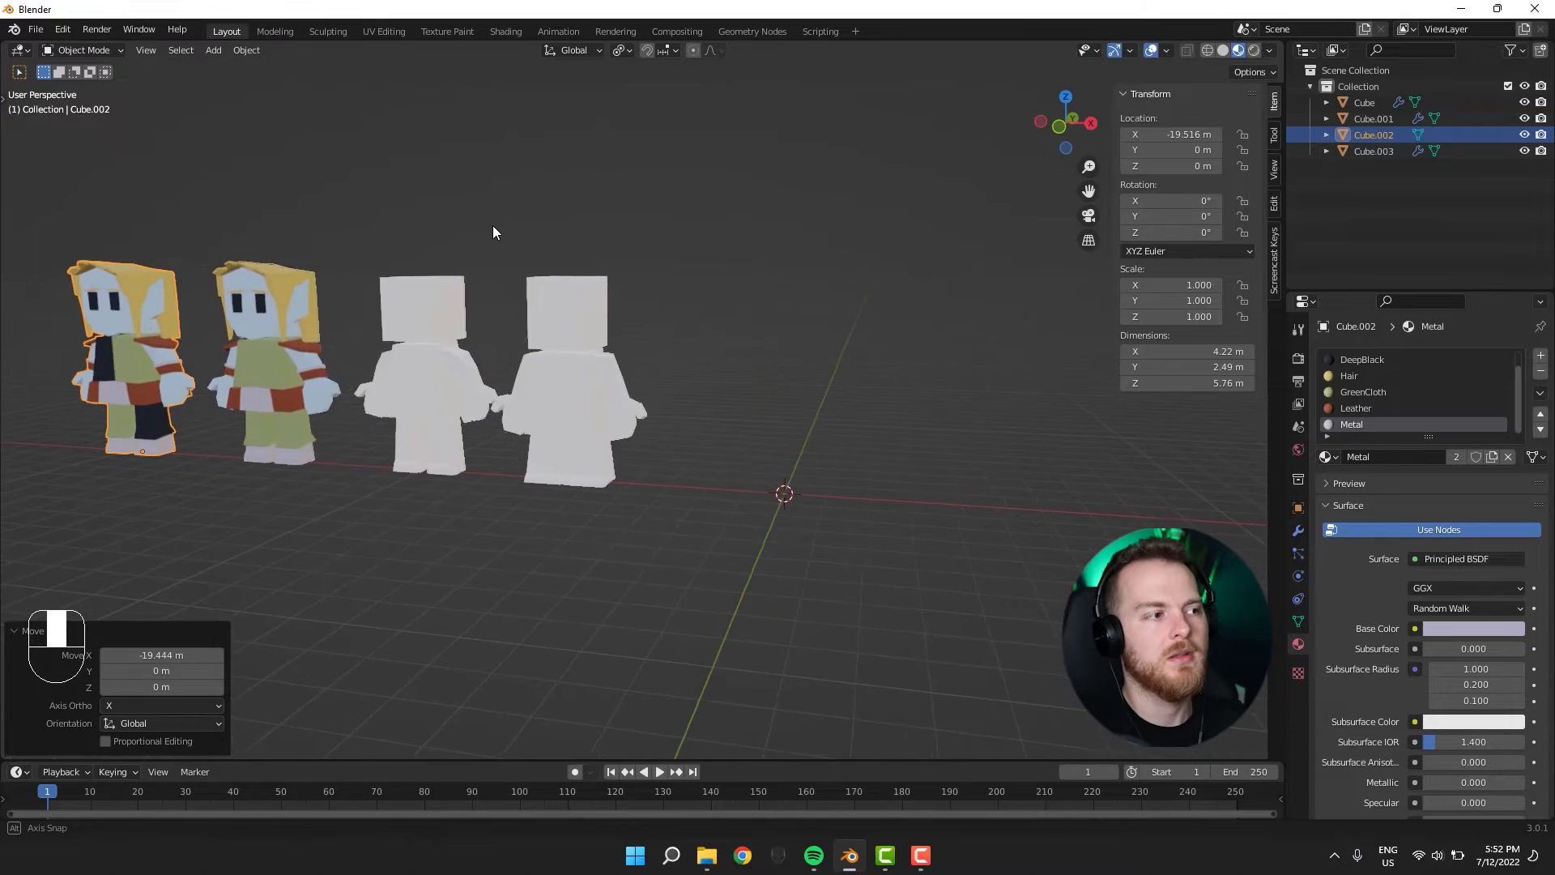
Duplicate the plain base character about 5.79 m along its X axis and display the viewport in solid shading.
middle_drag(492, 226, 519, 241)
click(575, 308)
mouse_move(475, 293)
middle_down()
mouse_move(522, 314)
mouse_move(498, 289)
middle_up()
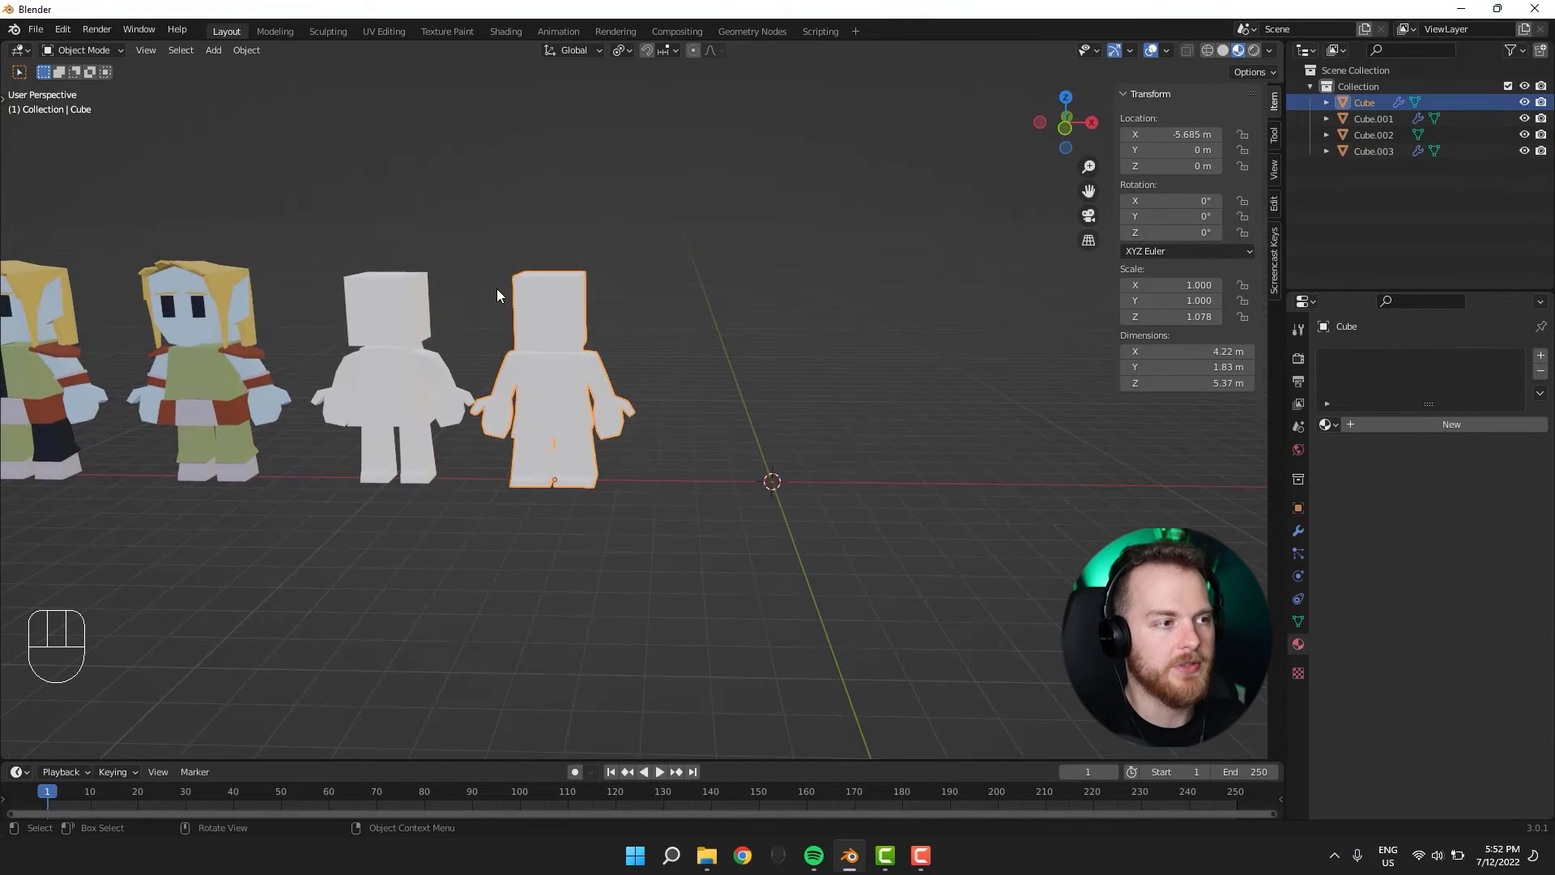
key(shift+d)
key(x)
key(x)
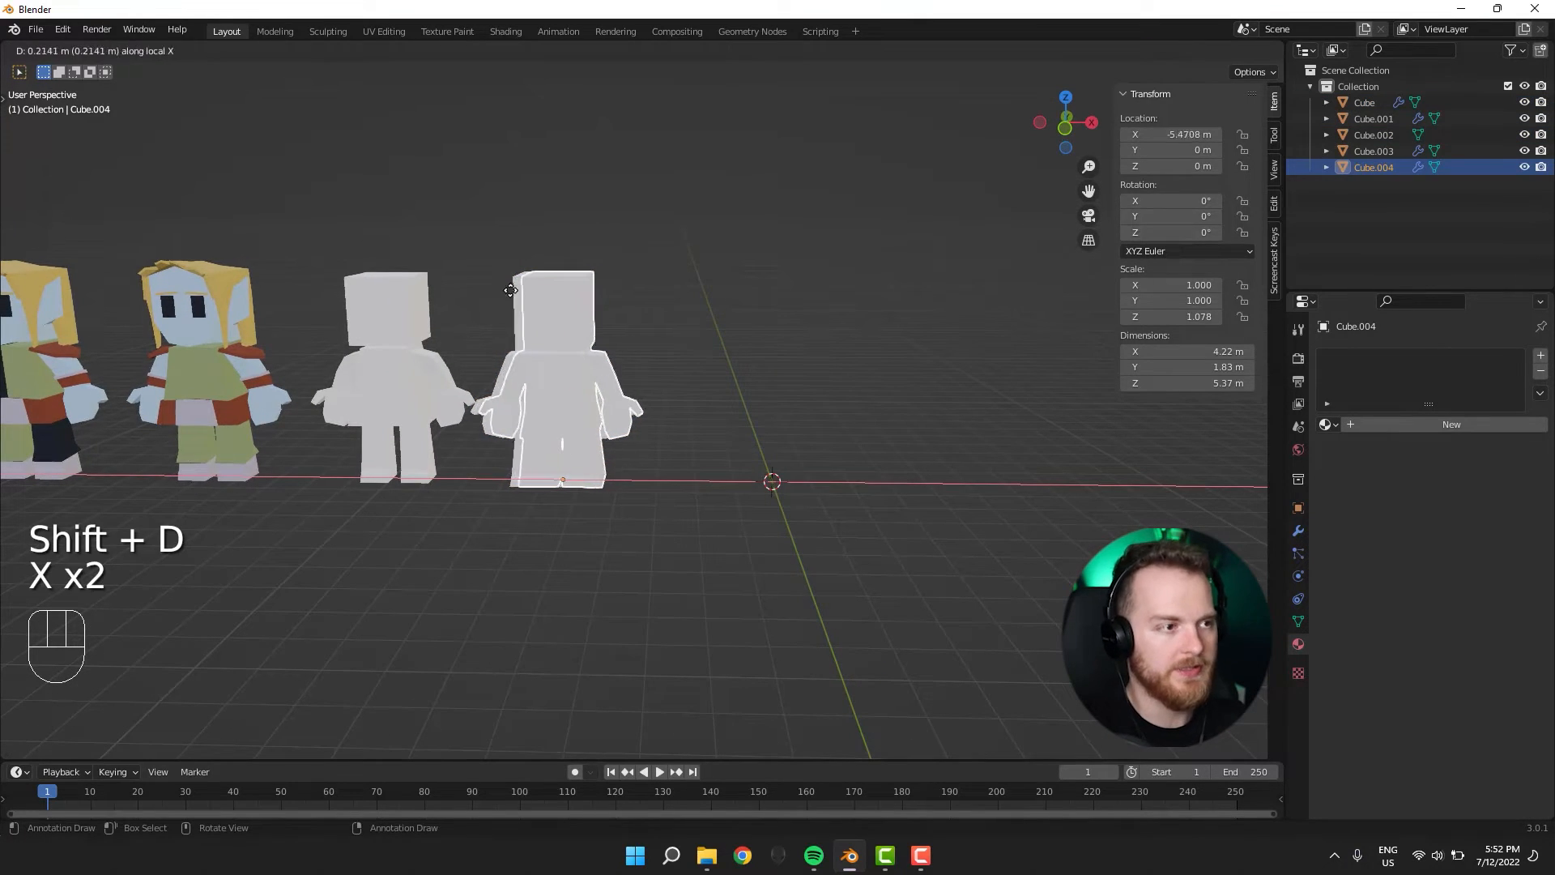
click(719, 301)
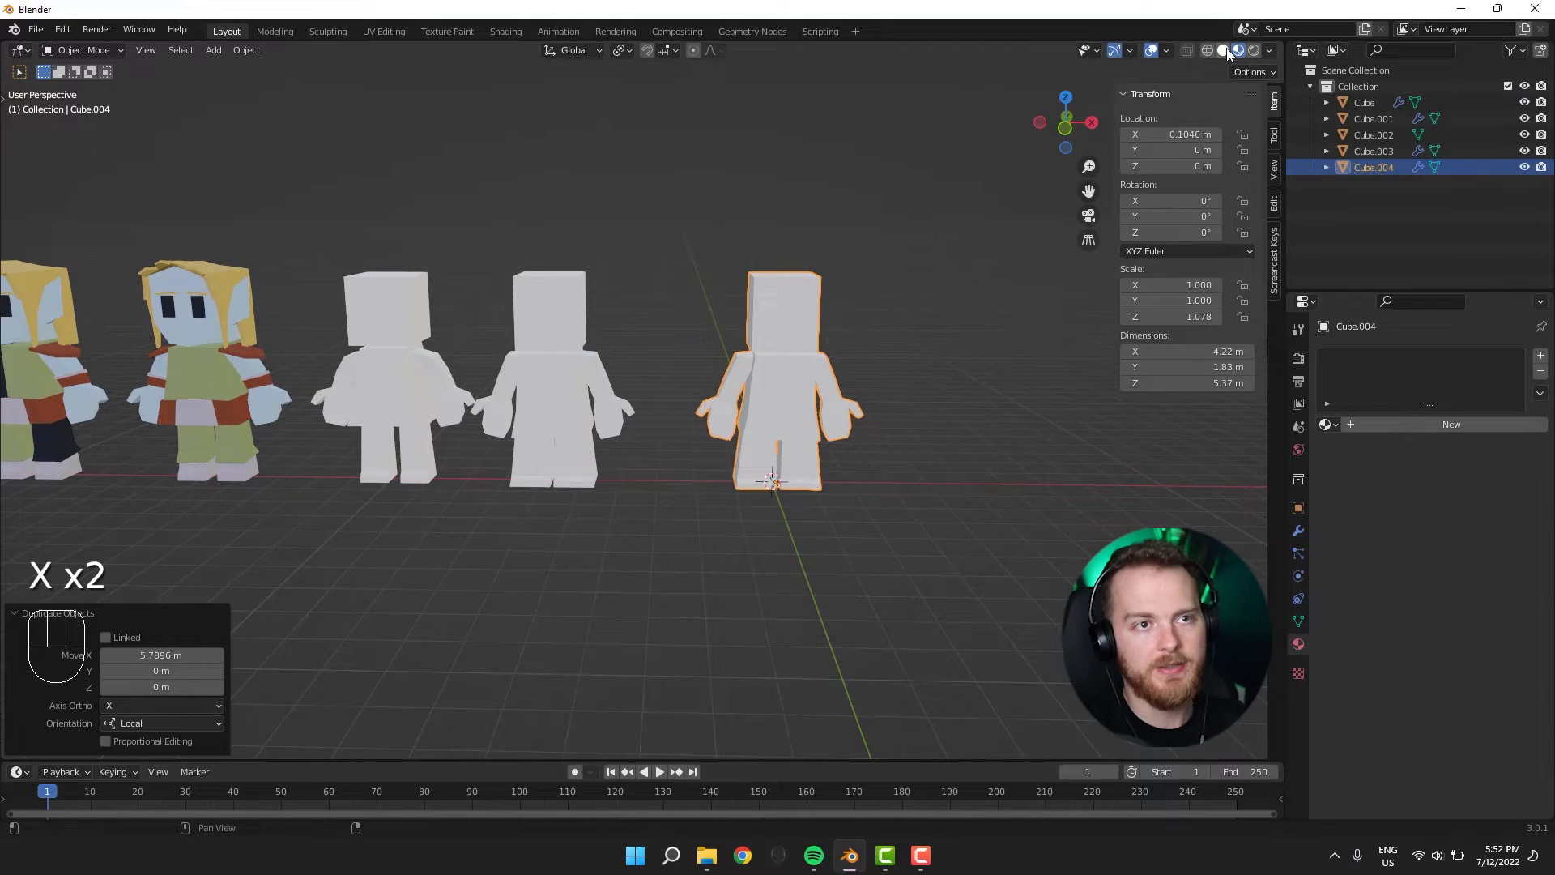
click(1225, 49)
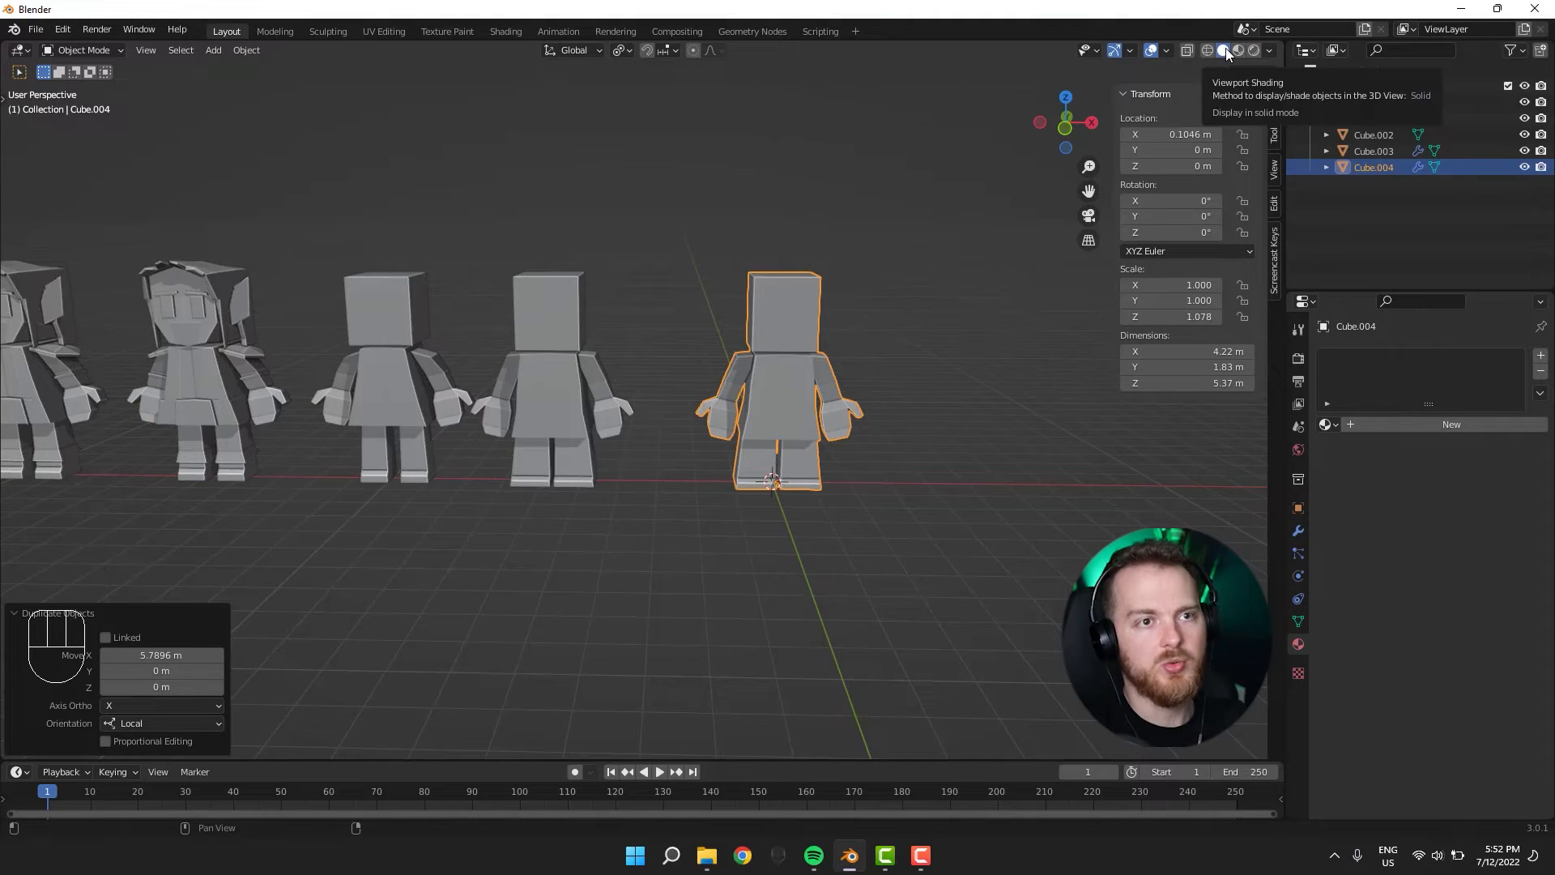
Enter Edit Mode on the duplicate, cut a horizontal edge loop around the head near its top, and use face selection.
middle_drag(932, 253, 861, 292)
scroll(800, 345, up, 3)
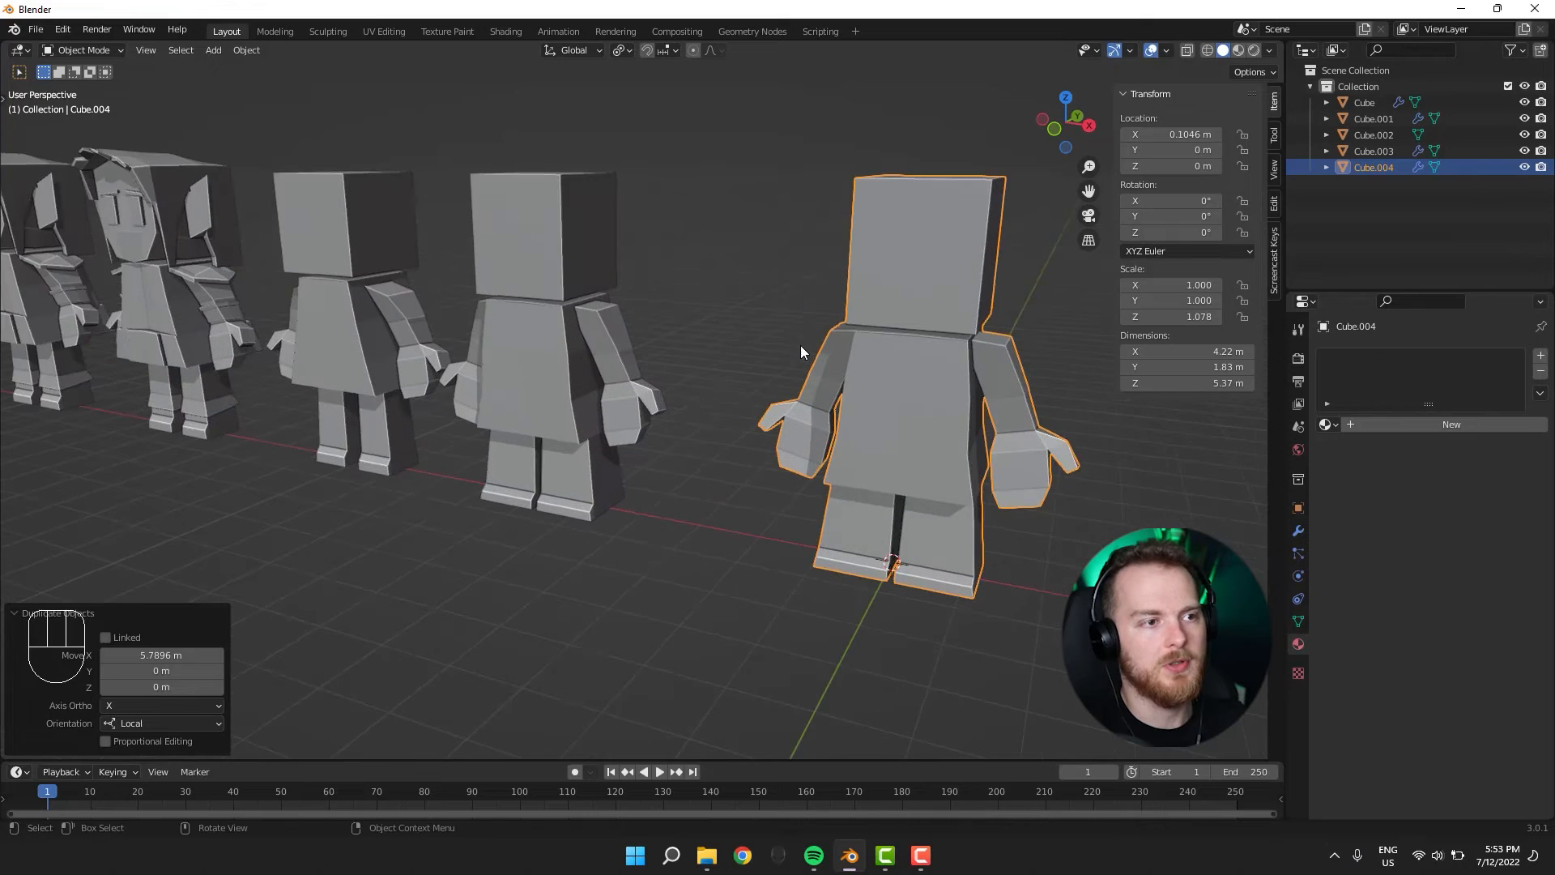
scroll(742, 350, down, 3)
key(Tab)
key(Tab)
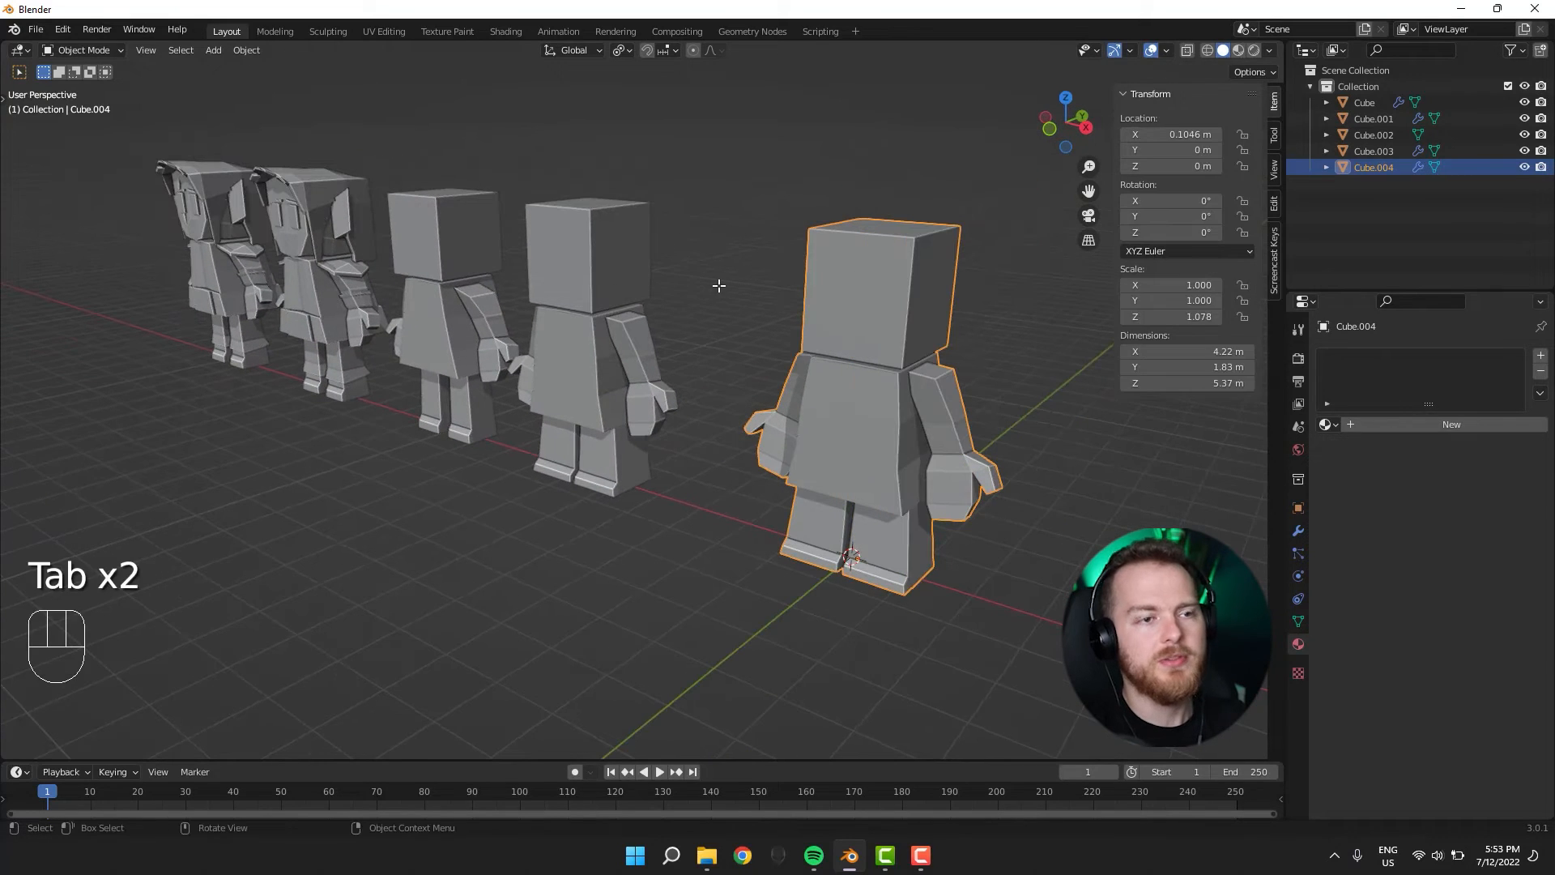
key(Tab)
shift+middle_drag(722, 277, 804, 289)
scroll(700, 288, up, 2)
scroll(700, 288, down, 2)
key(ctrl+r)
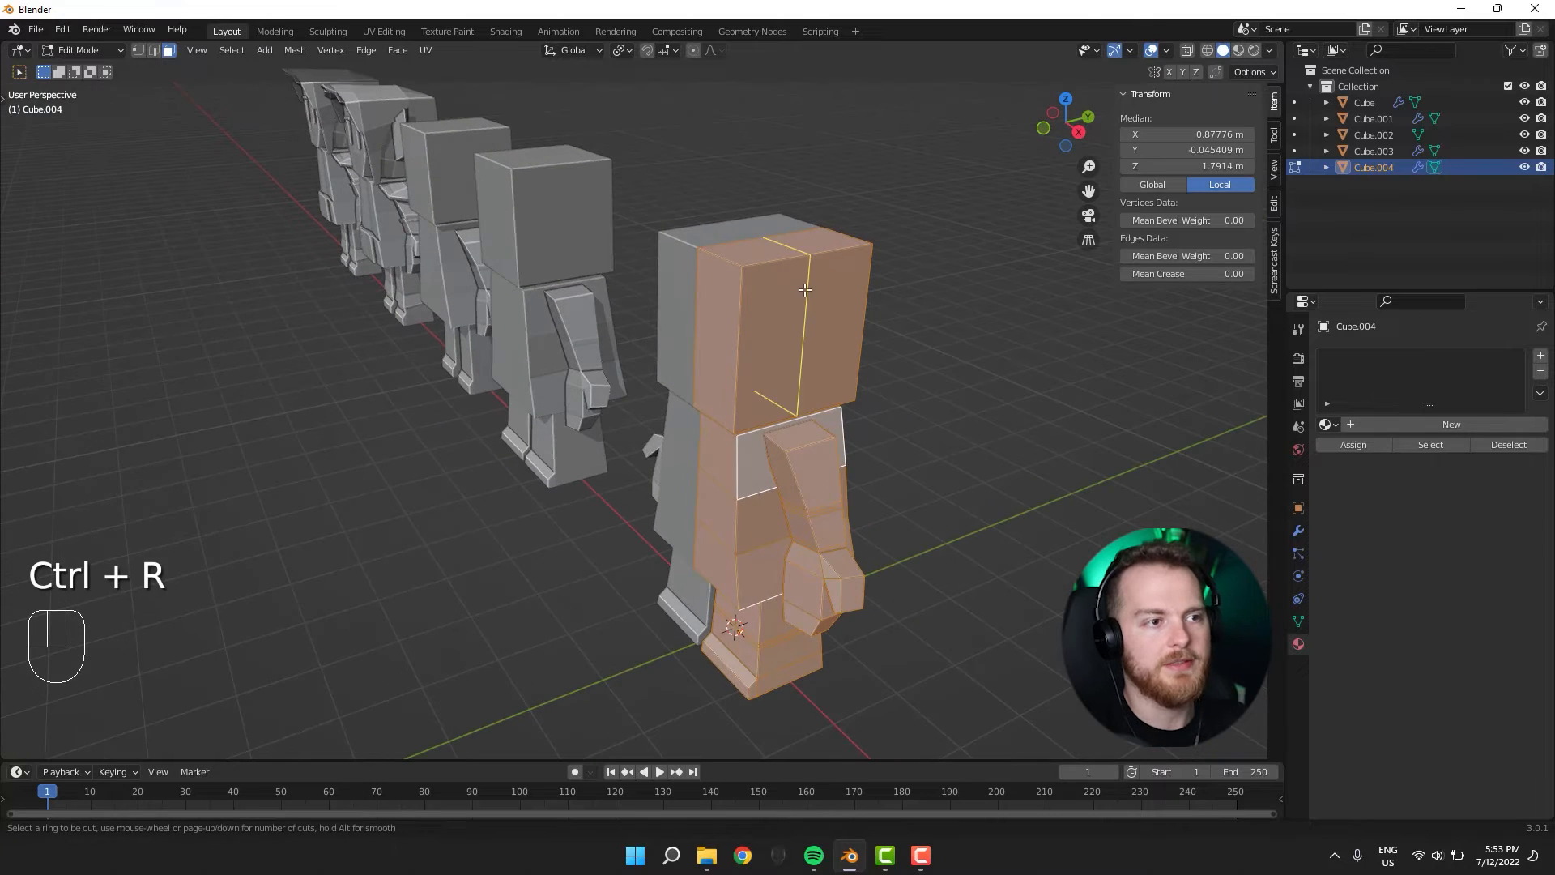
click(844, 291)
click(816, 281)
key(3)
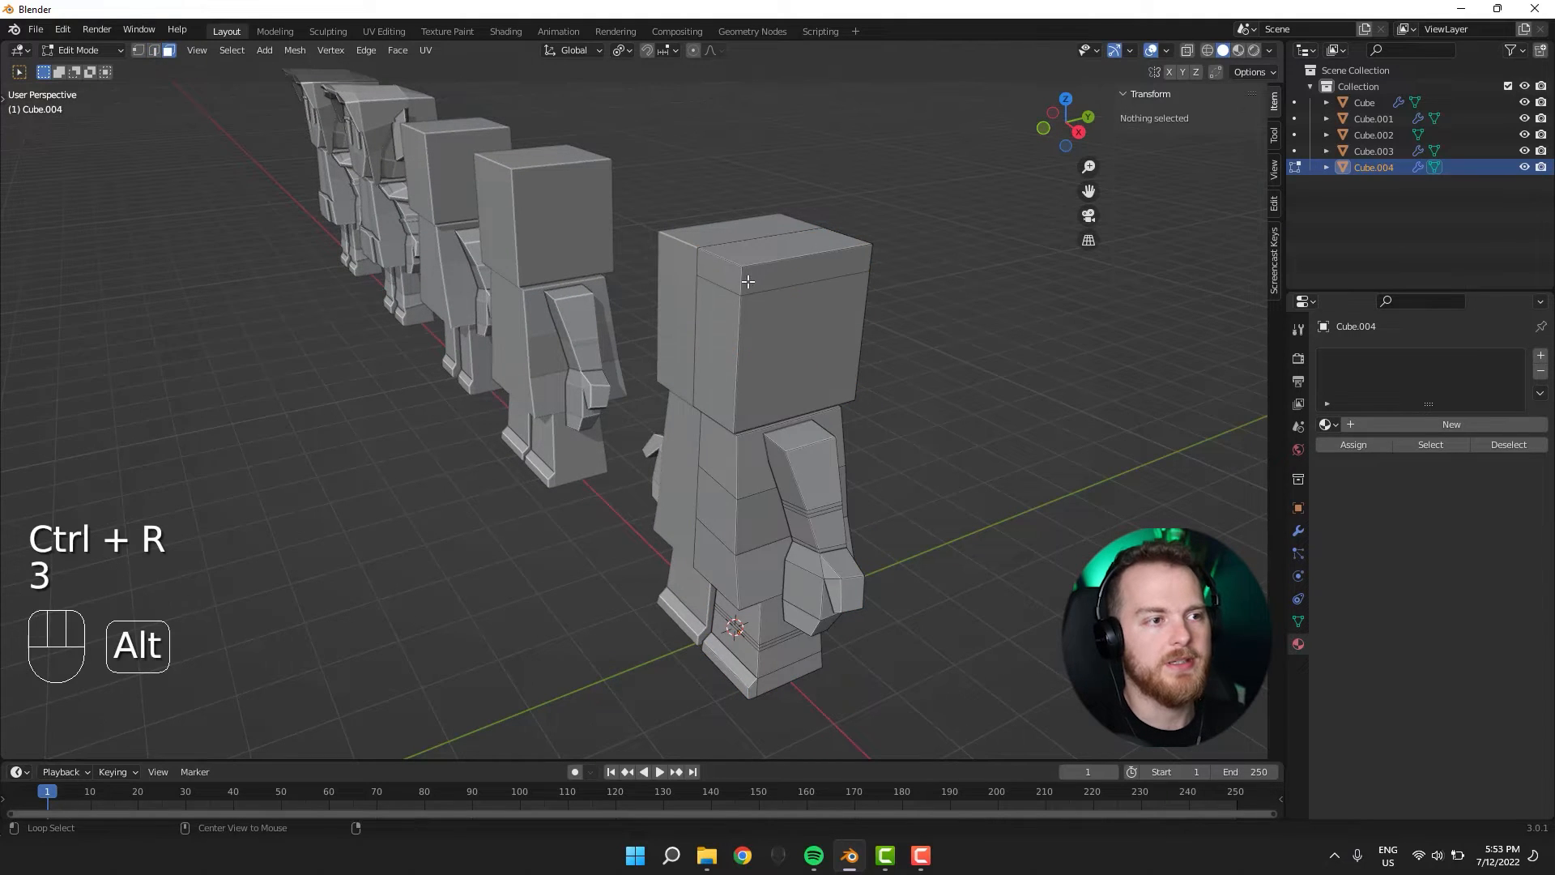
Extrude the face loop around the head's top along normals by about 0.421 m with even offset to form a hat brim.
alt+click(743, 283)
key(alt+e)
click(617, 353)
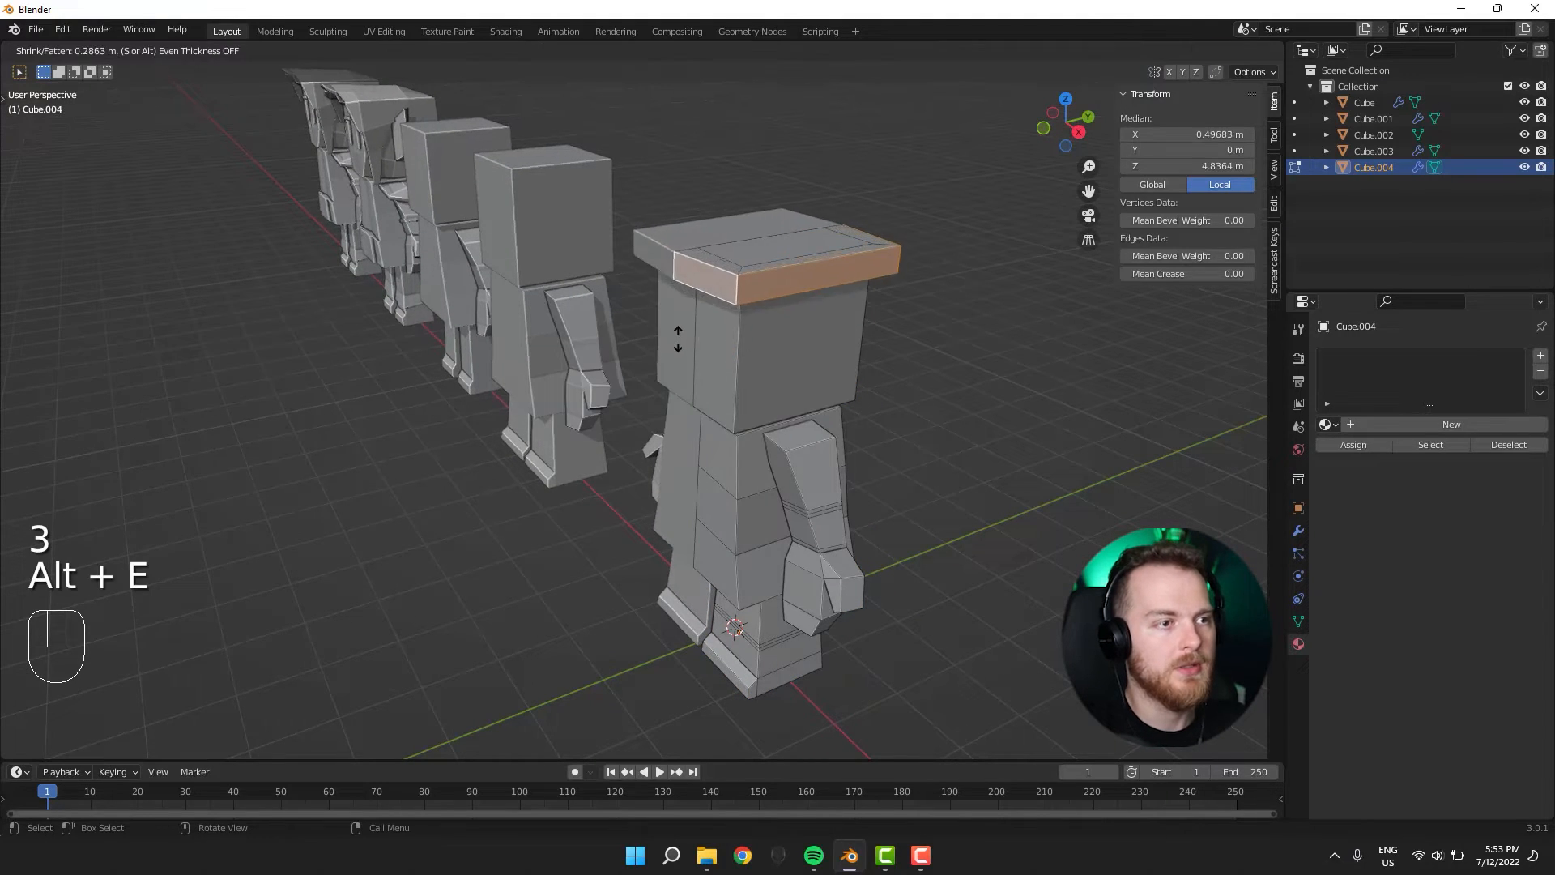
click(640, 340)
middle_drag(640, 340, 592, 392)
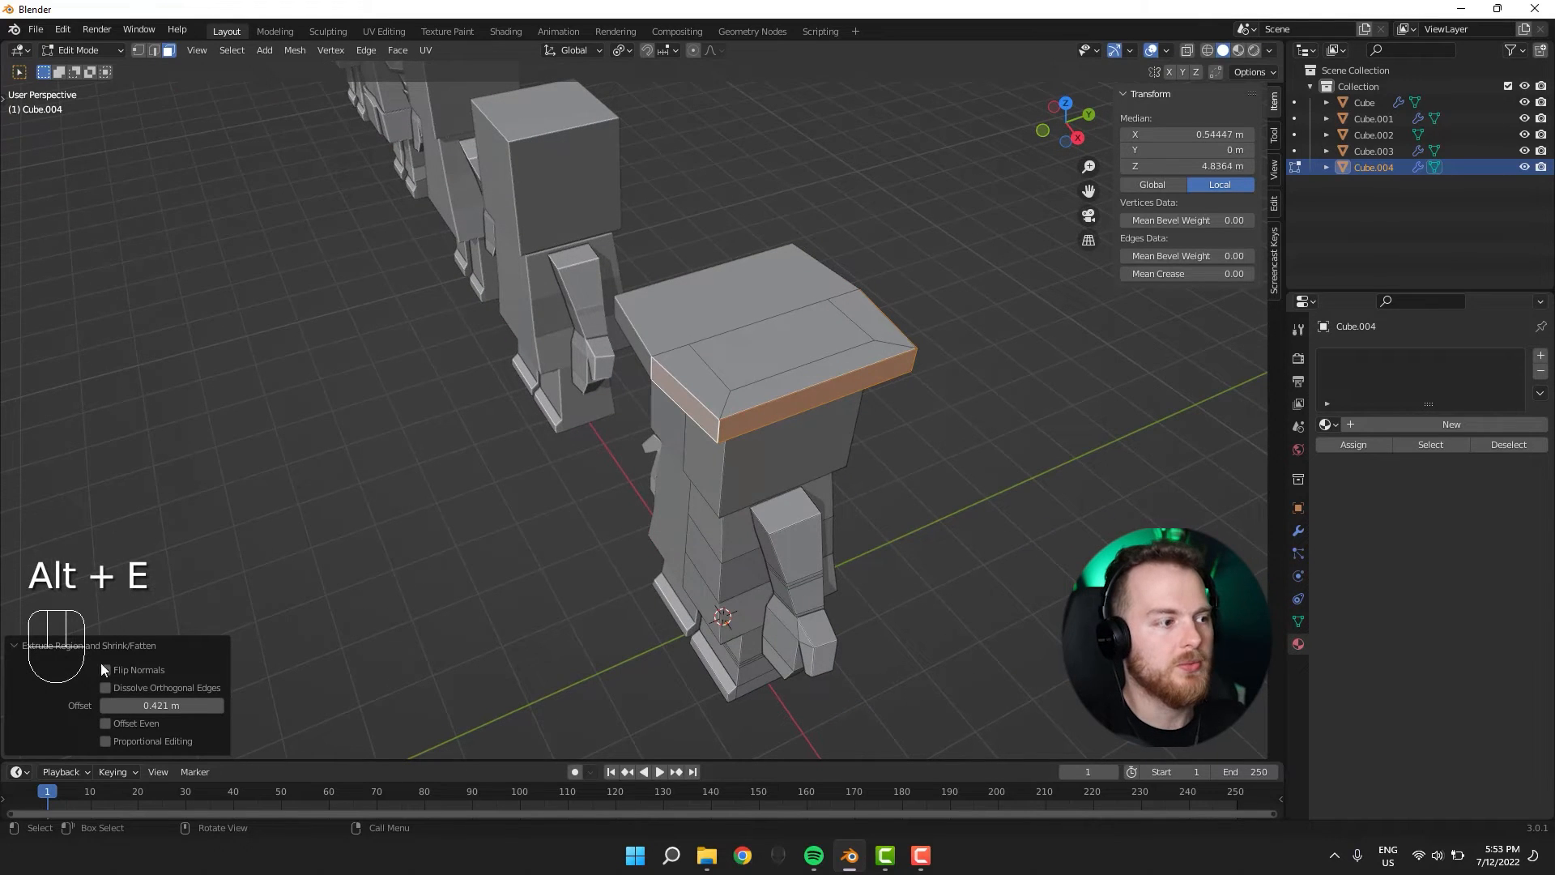
click(106, 722)
Extrude the head's top face upward about 1.06 m to form the hat crown, and deselect it.
middle_drag(124, 707, 756, 258)
key(3)
key(e)
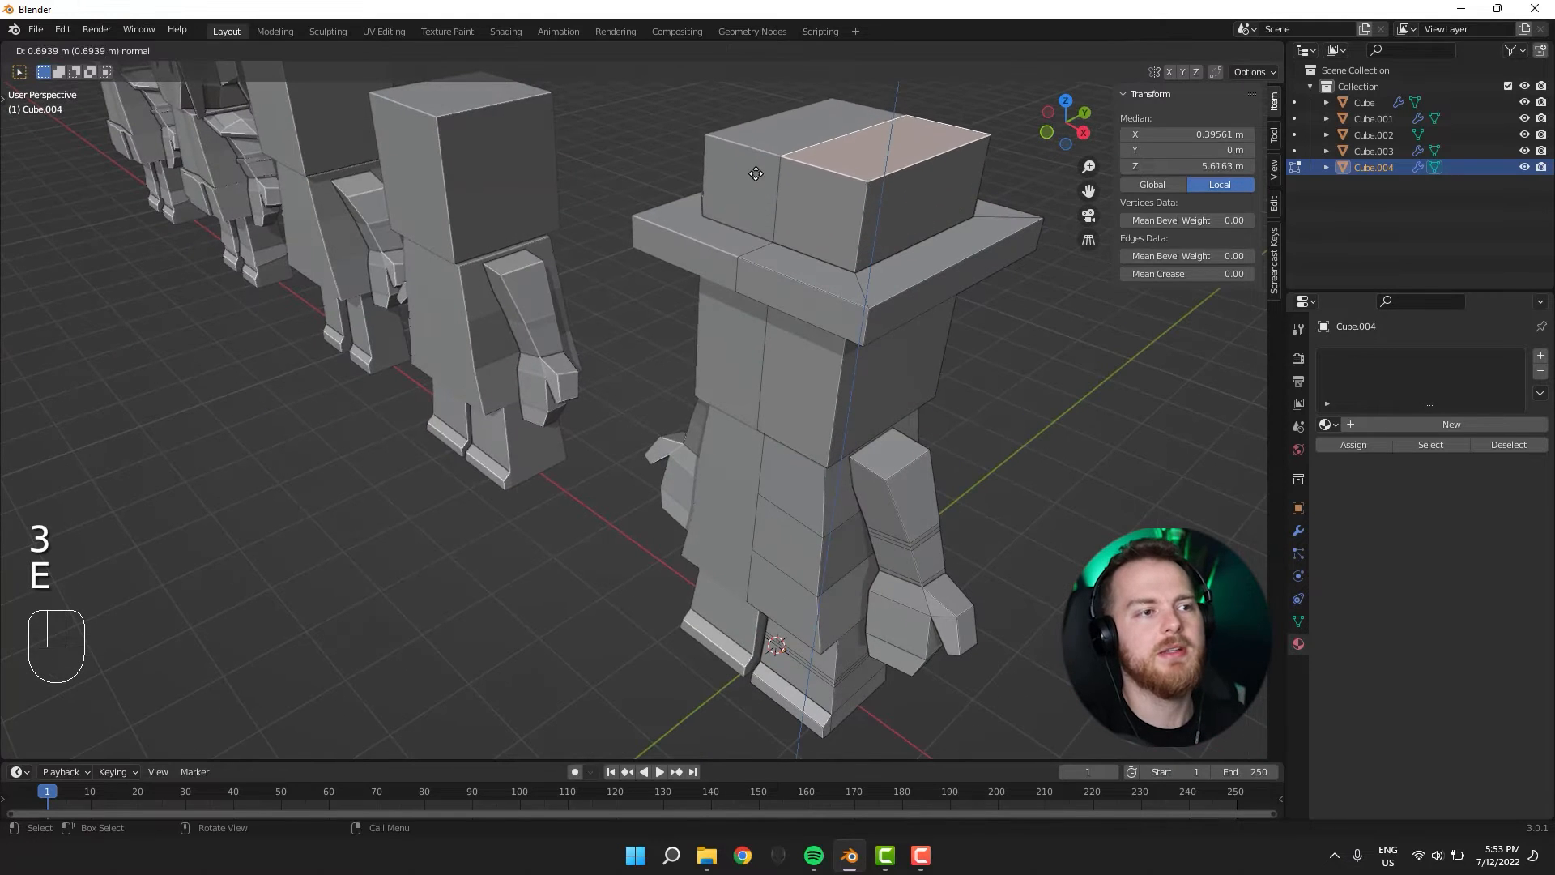
click(762, 128)
scroll(535, 416, down, 3)
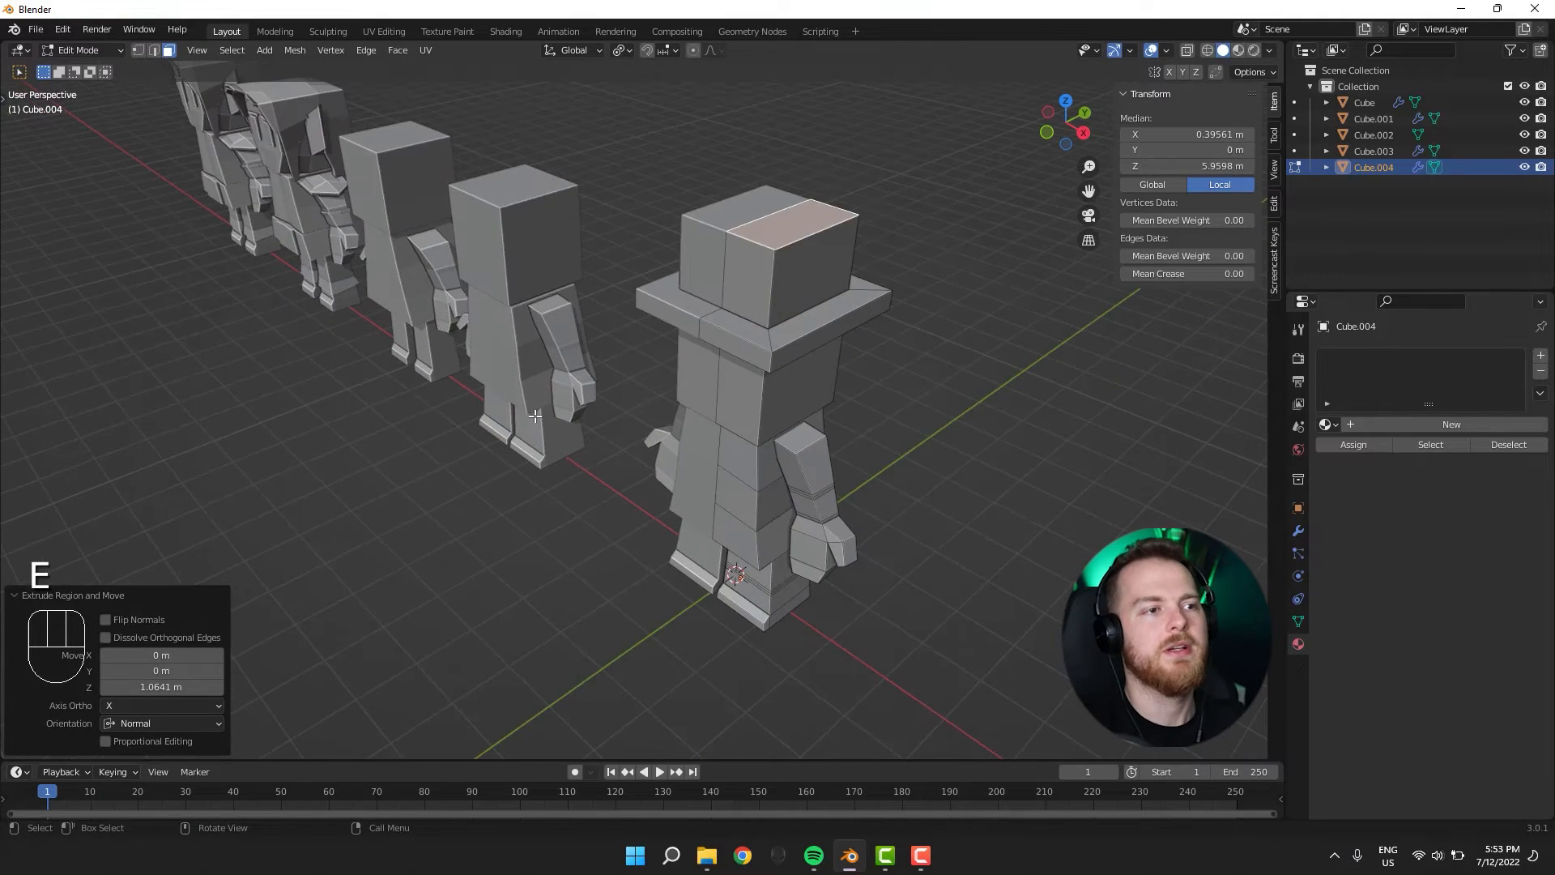
click(499, 517)
Cut a horizontal edge loop around the head below the brim and lower its back edge about 0.23 m so the sides slope.
middle_drag(500, 517, 675, 283)
scroll(567, 422, up, 2)
key(ctrl+r)
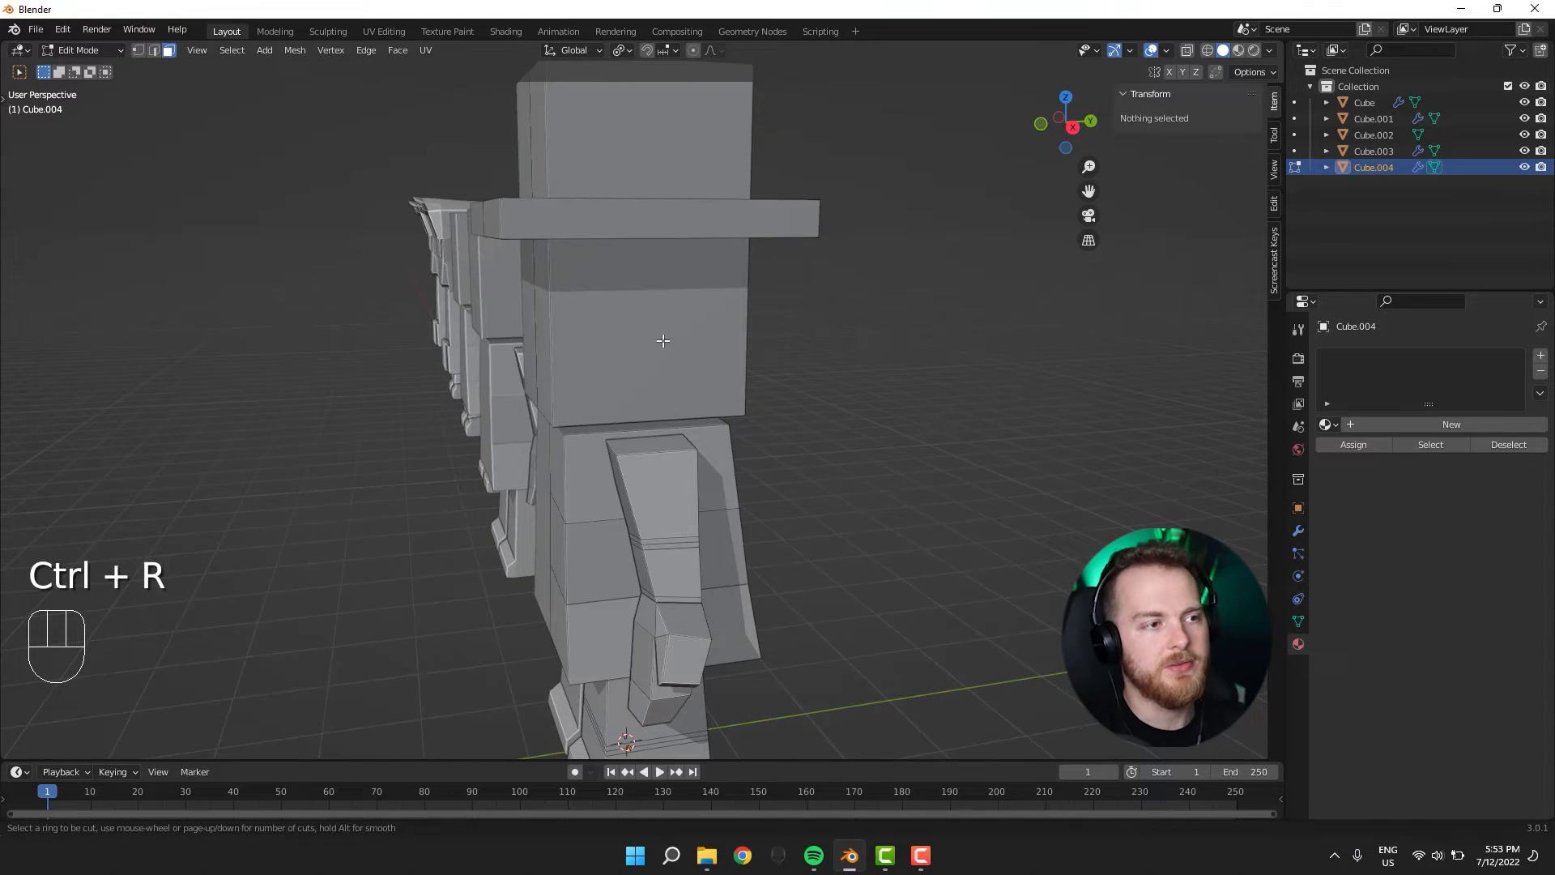
click(579, 339)
right_click(578, 339)
mouse_move(578, 339)
middle_down()
mouse_move(684, 339)
mouse_move(568, 340)
middle_up()
key(g)
key(z)
click(653, 339)
key(g)
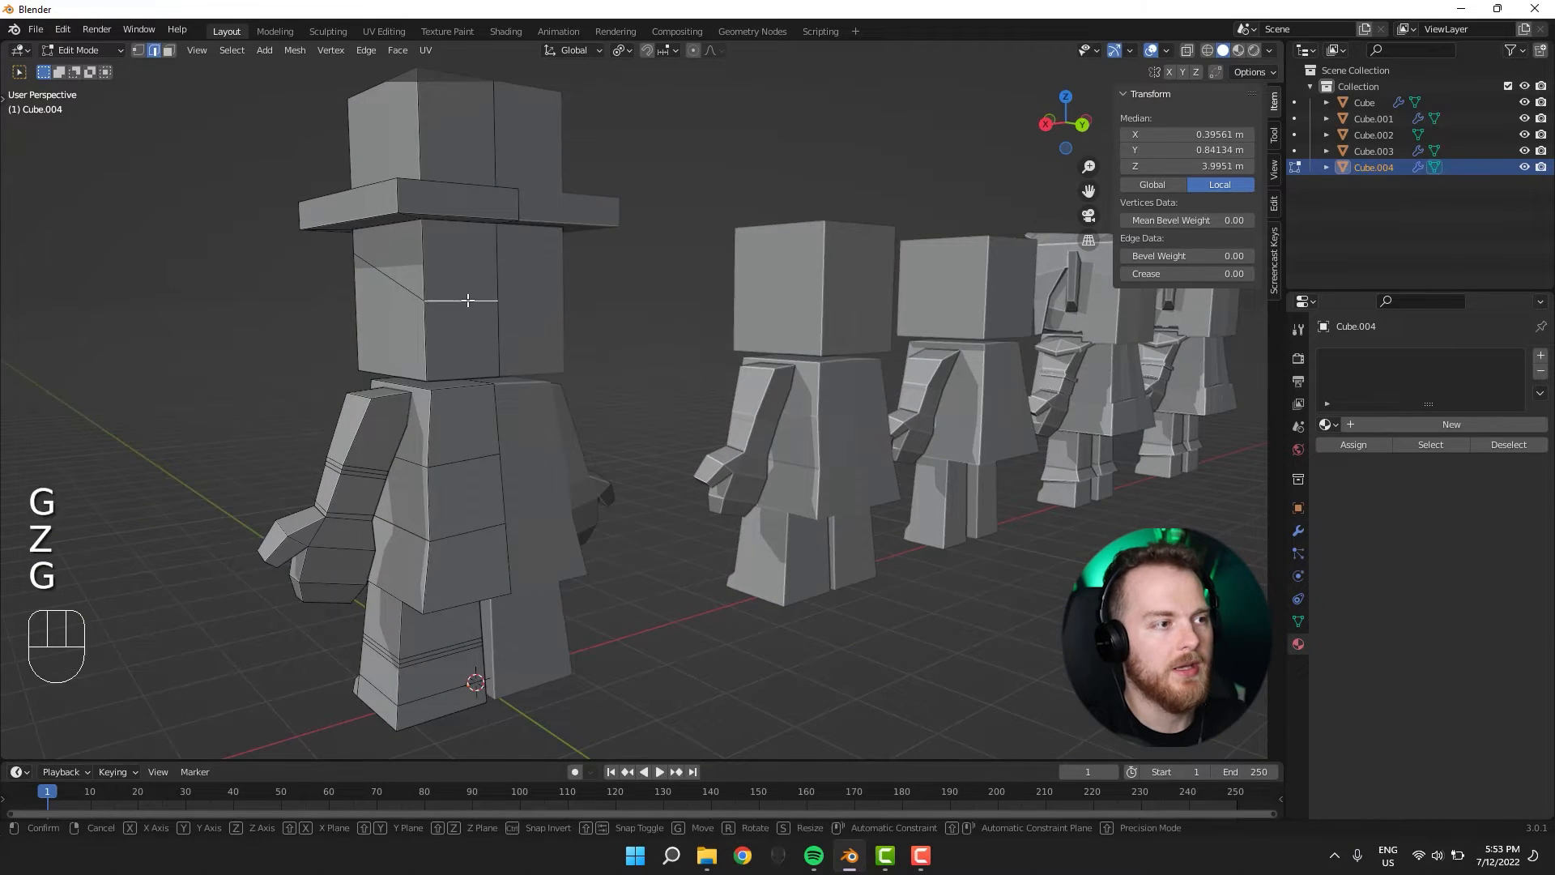
click(468, 308)
middle_drag(468, 308, 652, 302)
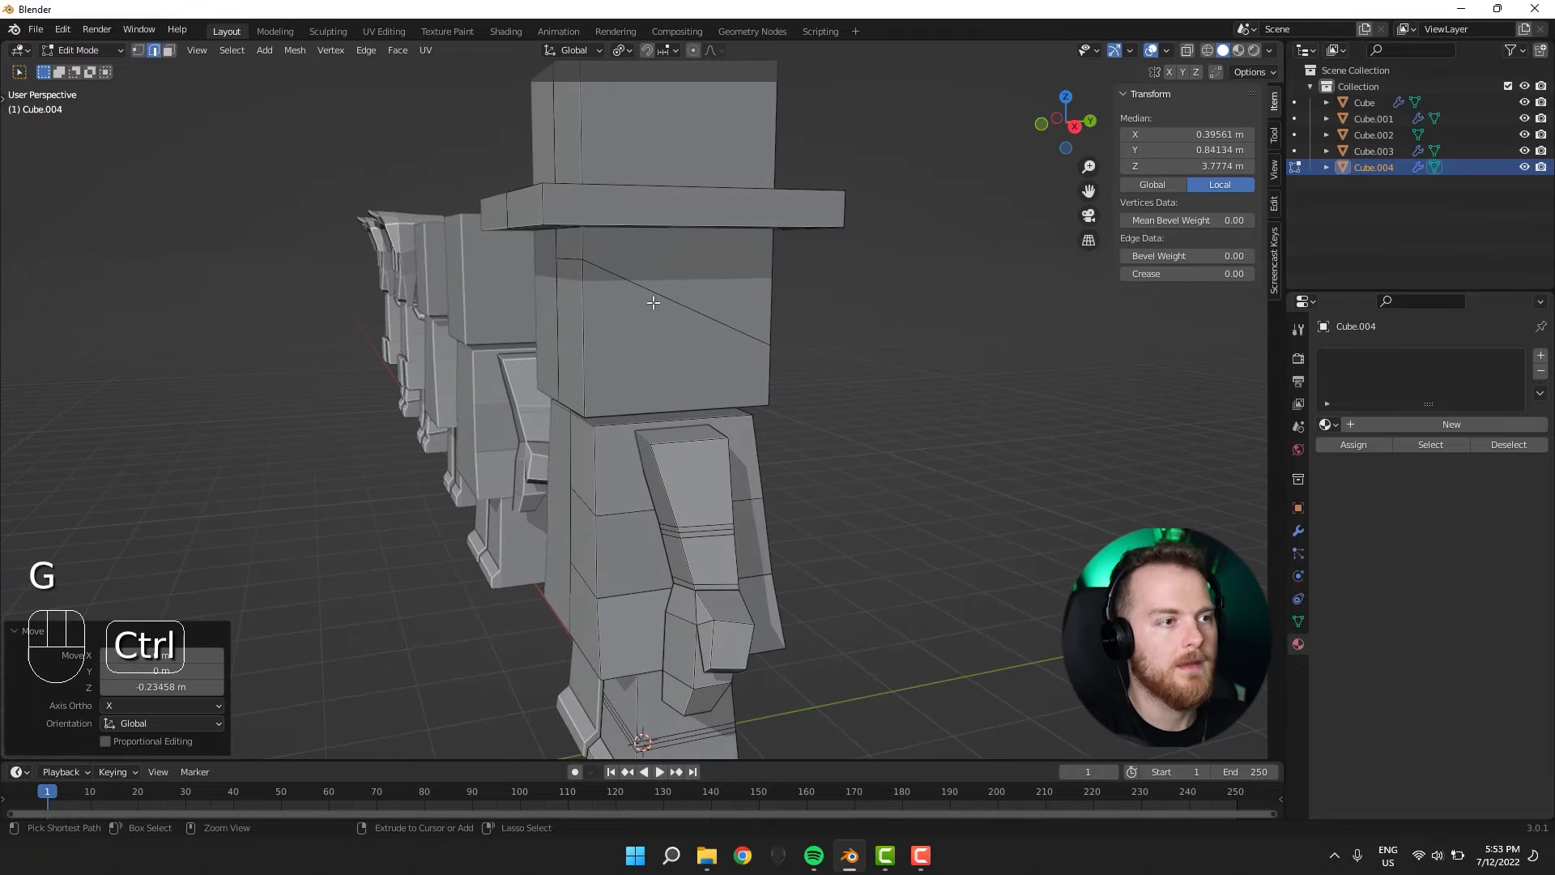
Add a vertical loop cut through the side of the head and lower the vertex where it meets the sloped hairline.
key(ctrl+r)
click(677, 304)
right_click(677, 304)
key(1)
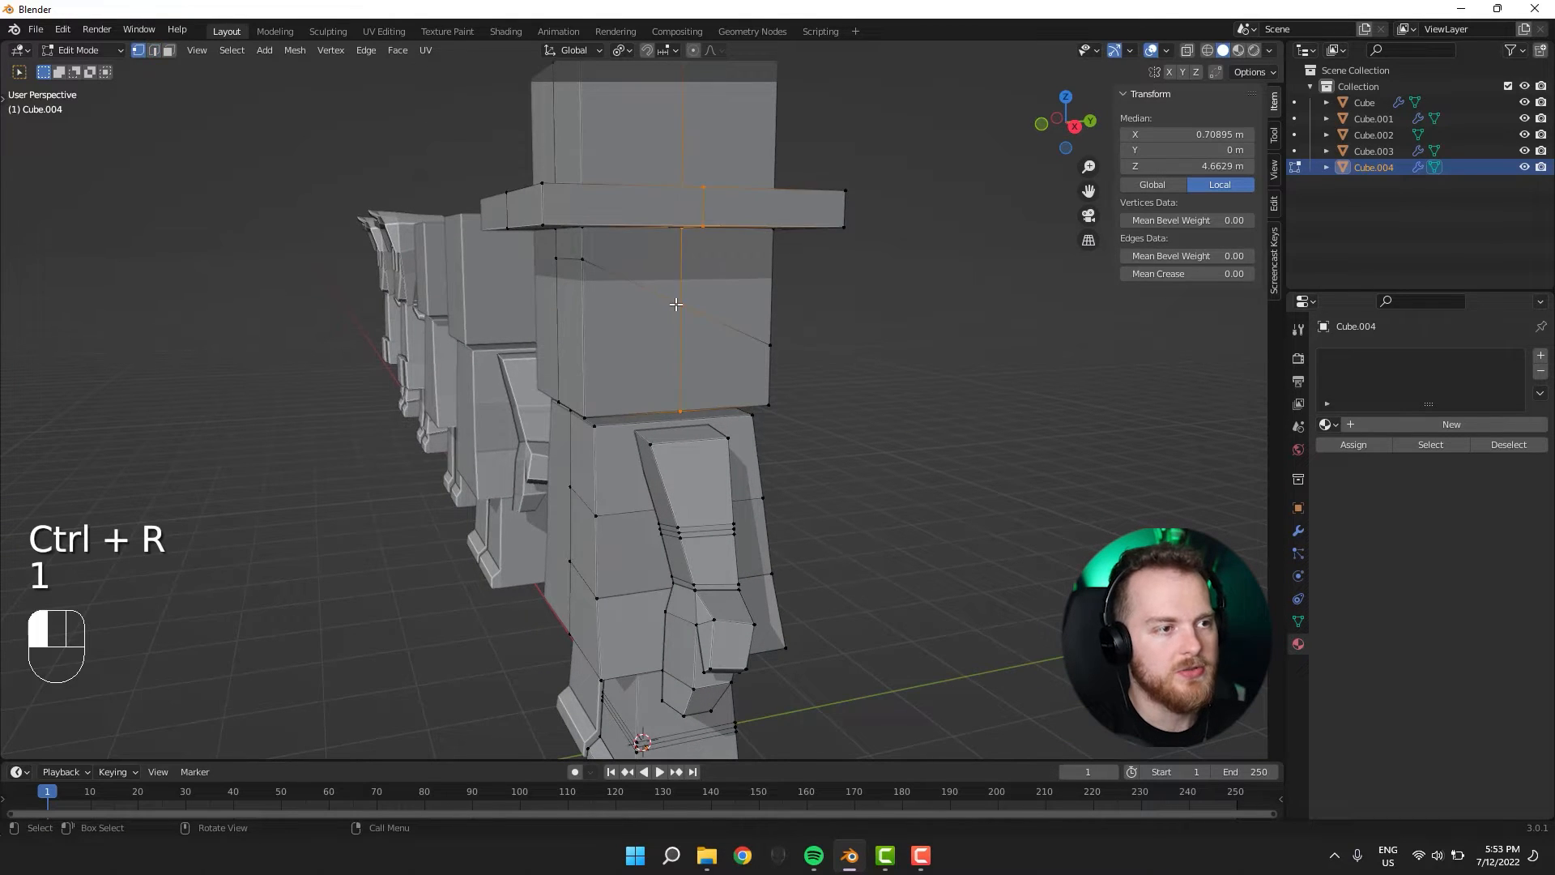
click(676, 305)
middle_drag(636, 327, 531, 323)
key(g)
click(537, 331)
Select the back, side and front faces between the hairline and the brim and extrude them outward along normals as hair.
key(3)
click(523, 259)
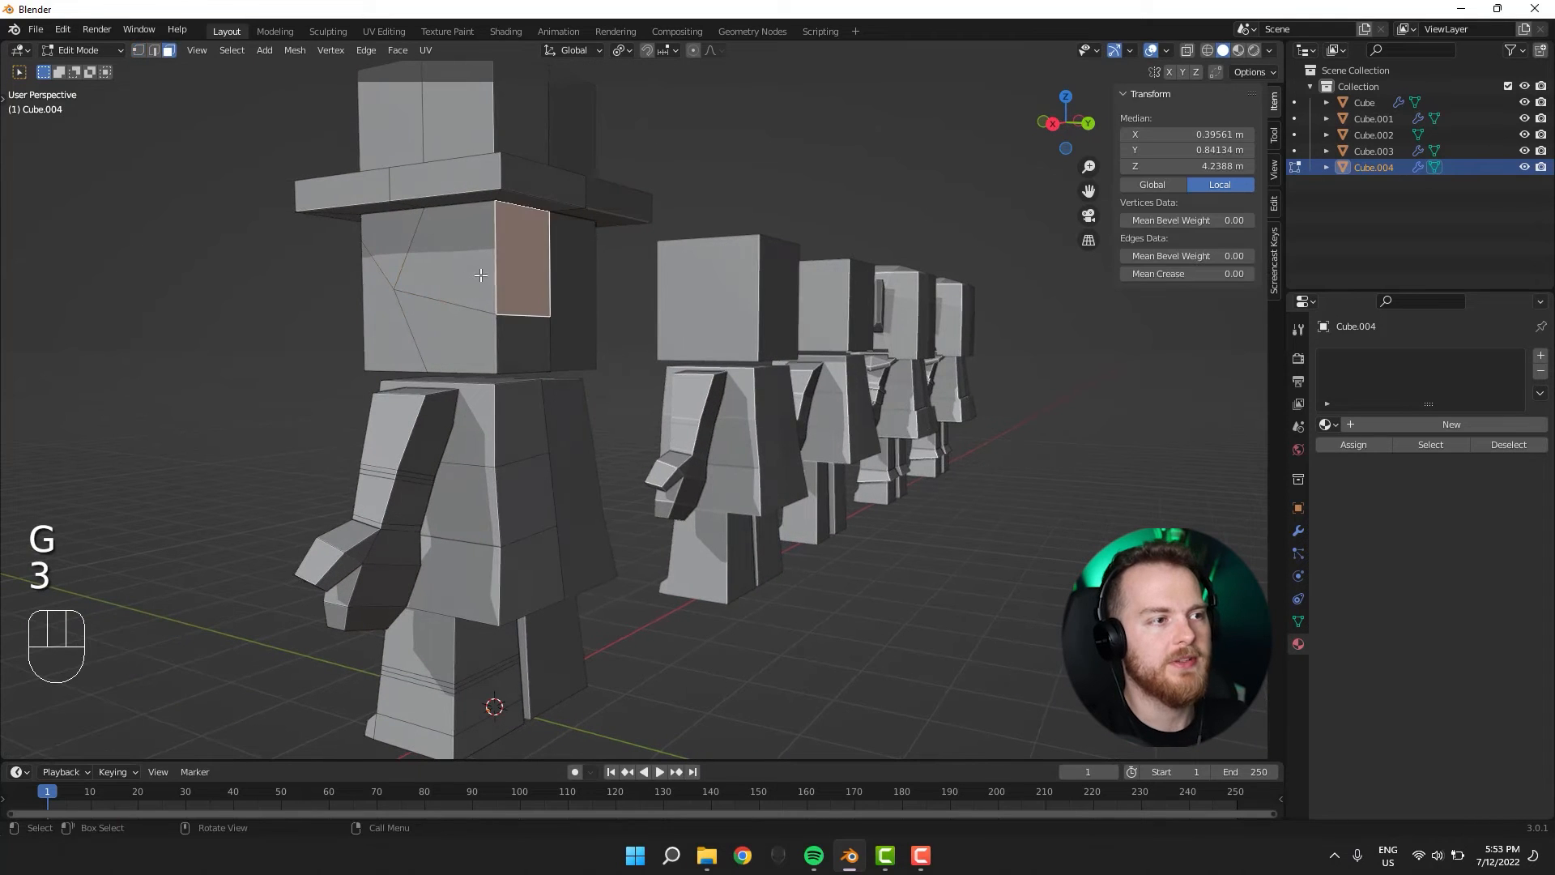
shift+click(422, 245)
middle_drag(422, 245, 514, 295)
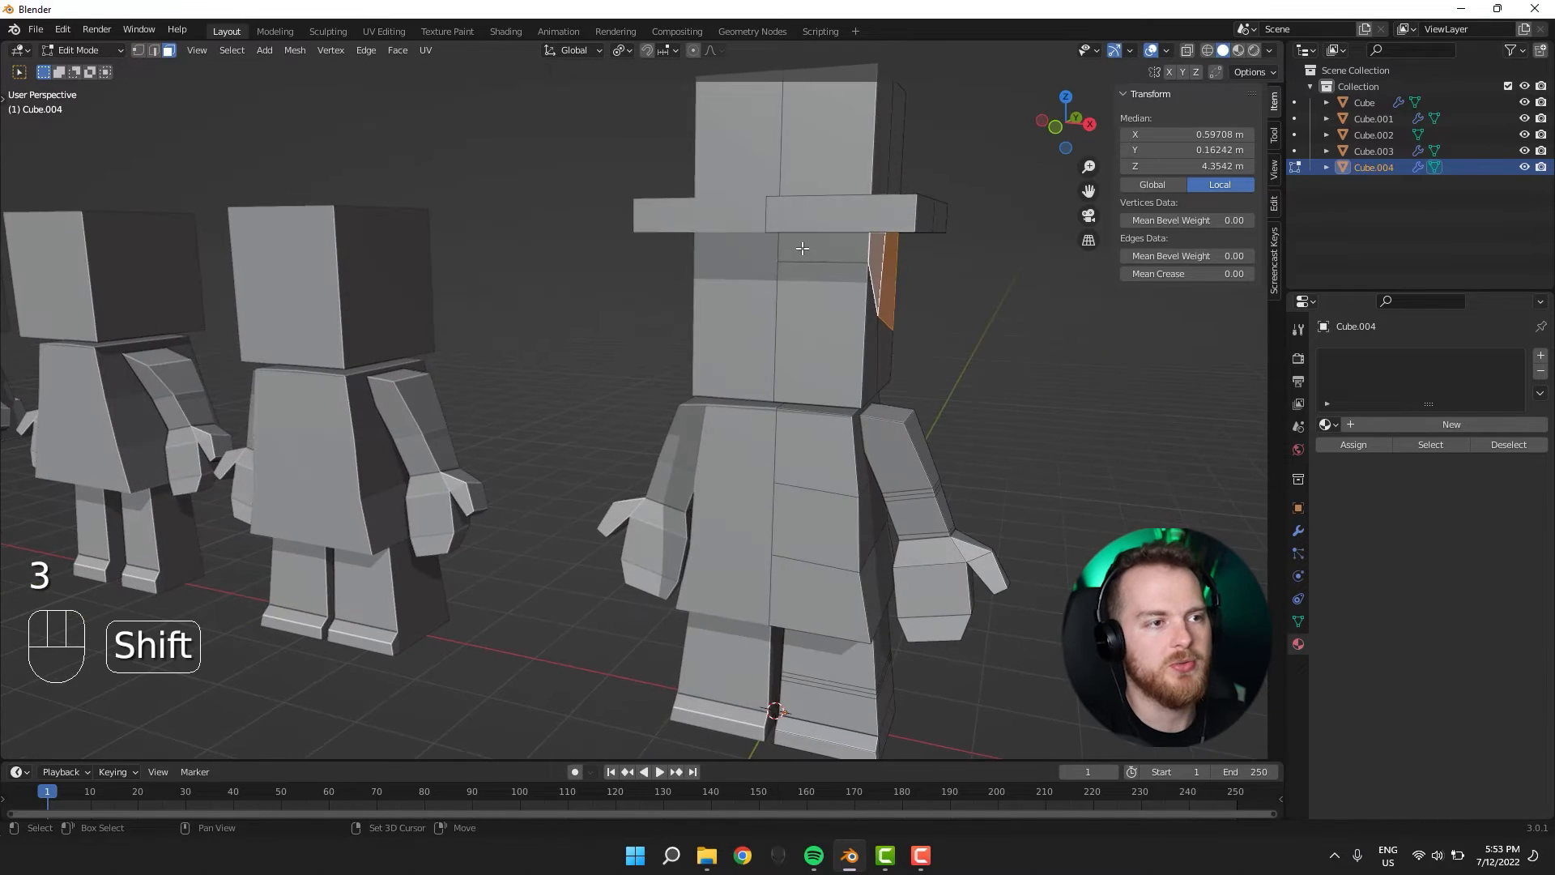
middle_drag(802, 247, 755, 232)
shift+middle_drag(755, 232, 629, 372)
scroll(629, 372, up, 1)
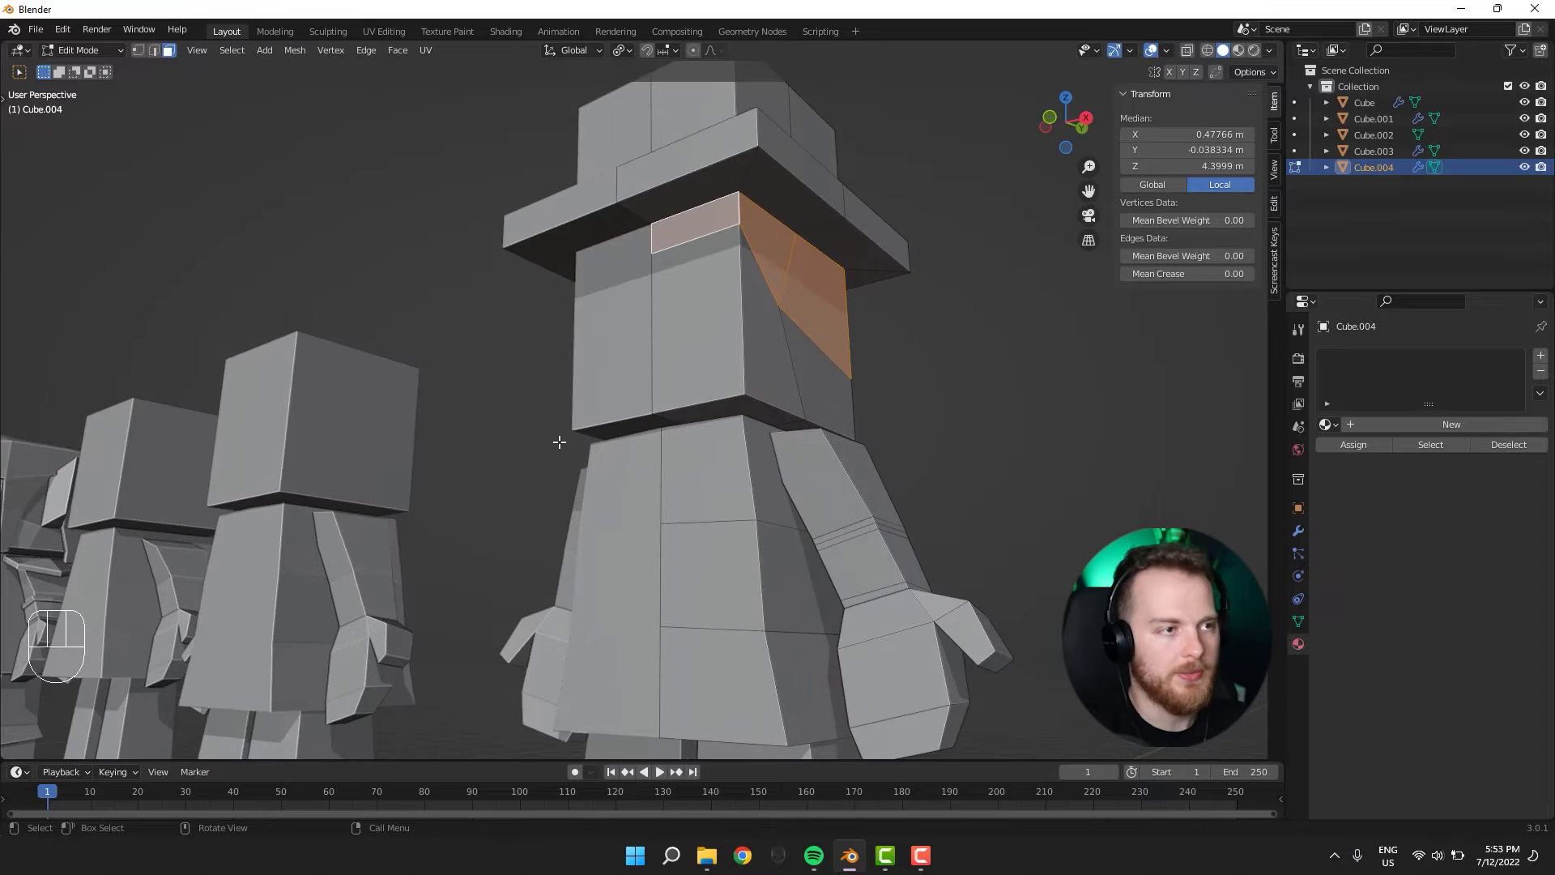
key(alt+e)
click(555, 455)
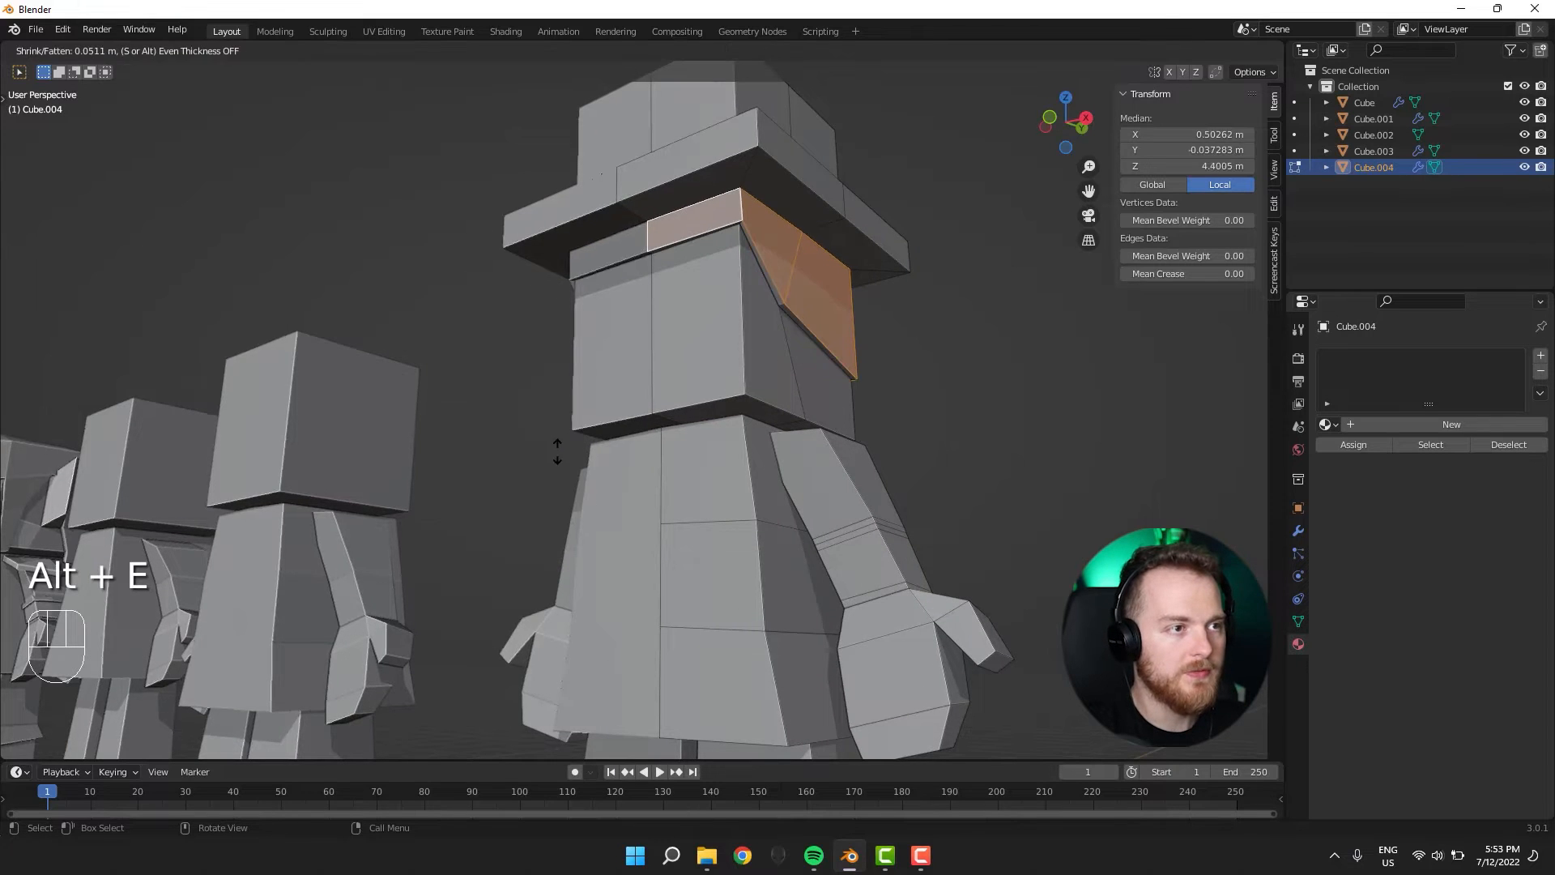
click(704, 409)
middle_drag(822, 371, 834, 420)
click(688, 389)
Add a cube to the mesh, show the object's modifiers, and move the cube about 1.34 m sideways along X.
scroll(834, 420, down, 4)
middle_drag(594, 377, 713, 572)
scroll(717, 402, up, 3)
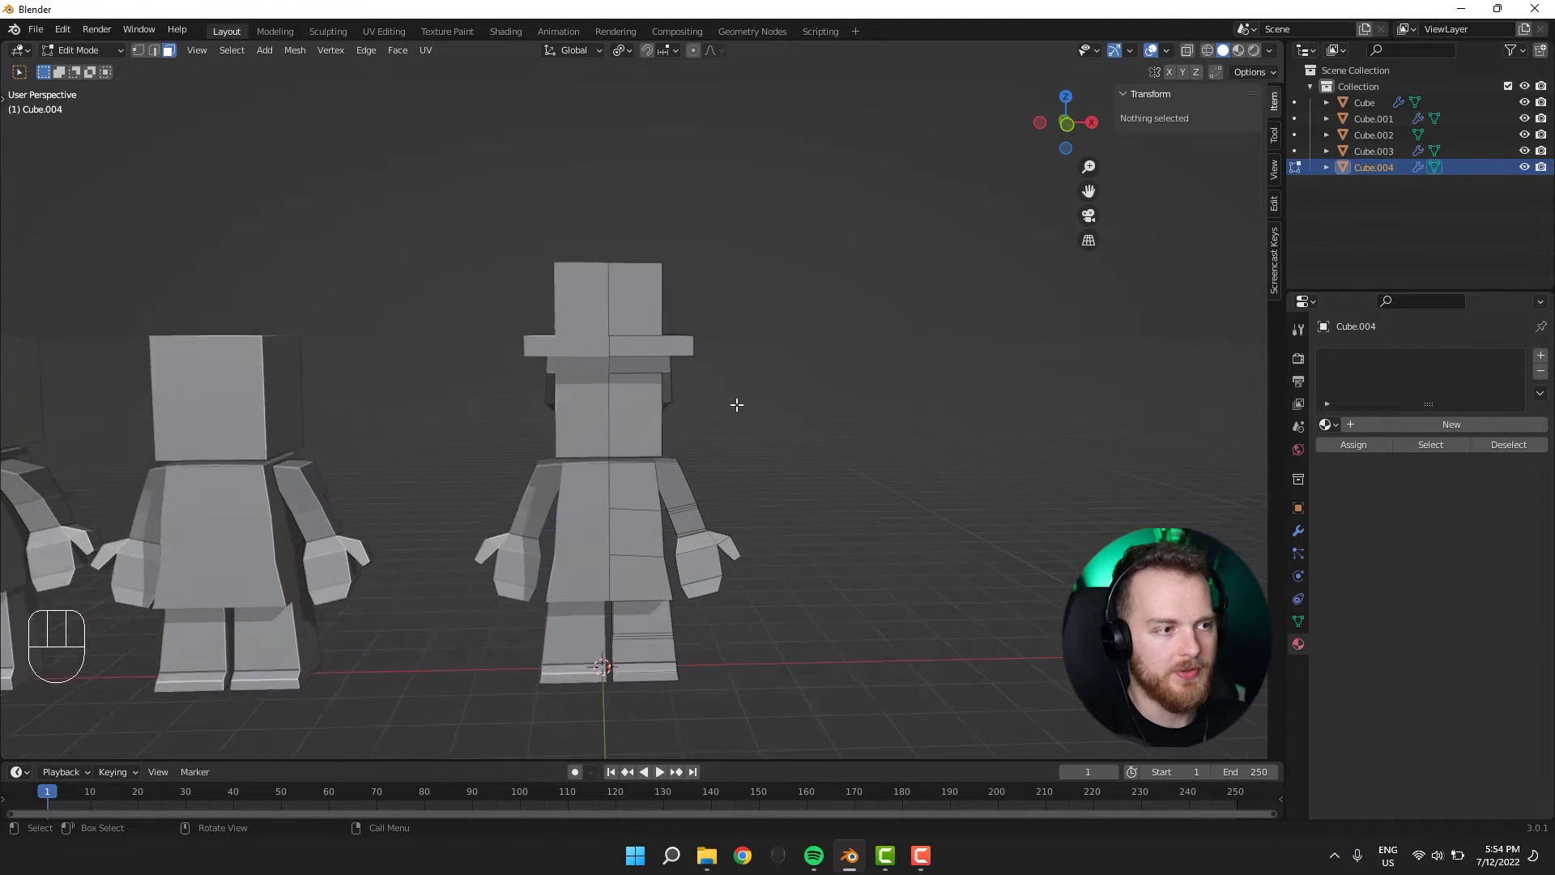
key(shift+a)
click(712, 402)
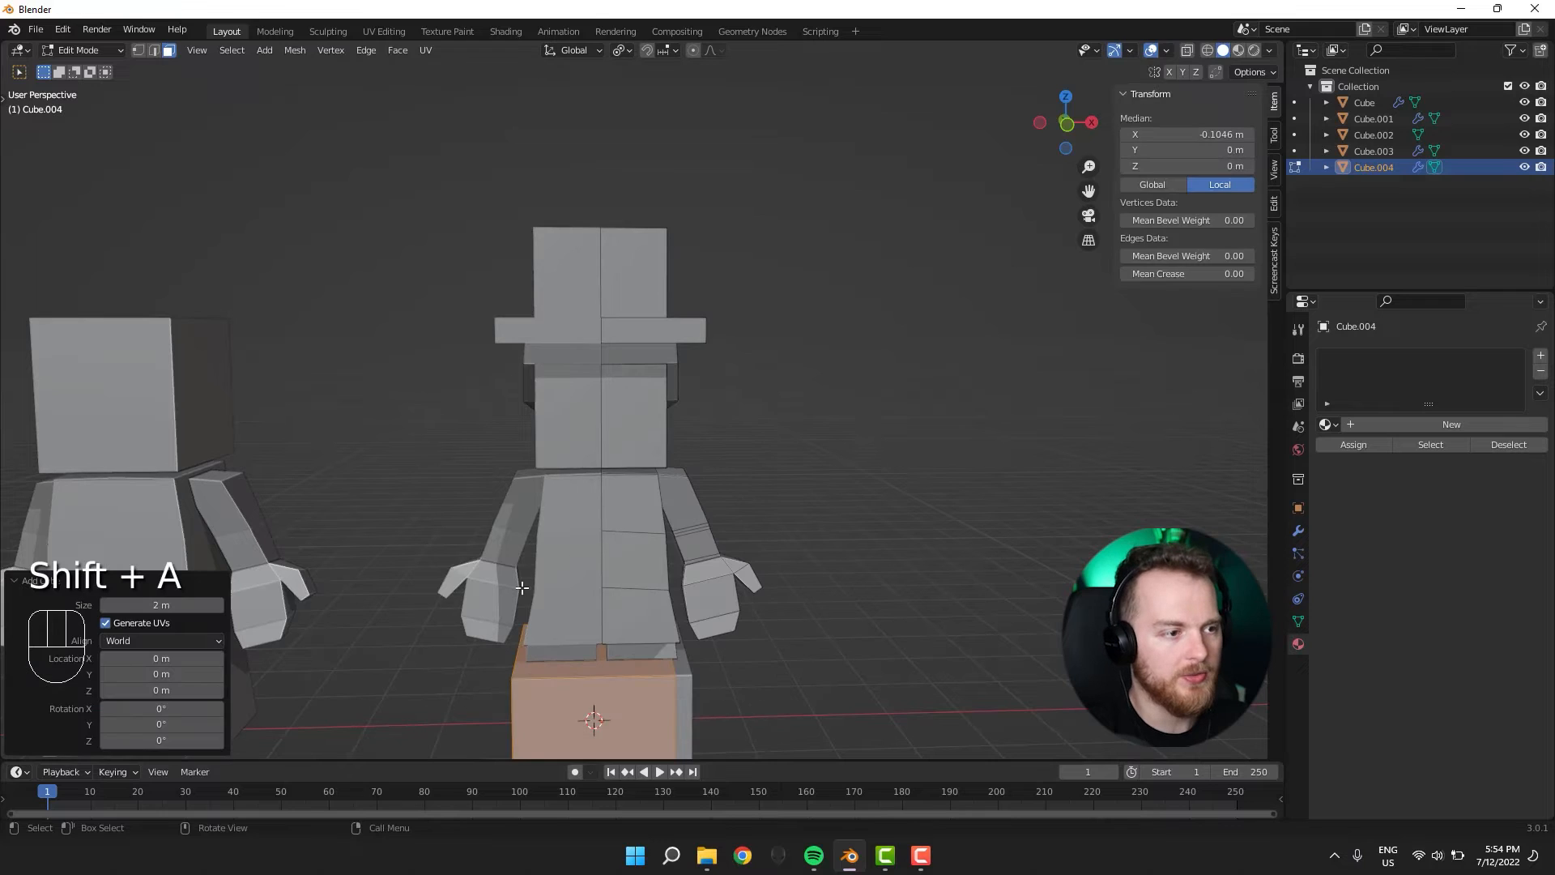
key(g)
key(x)
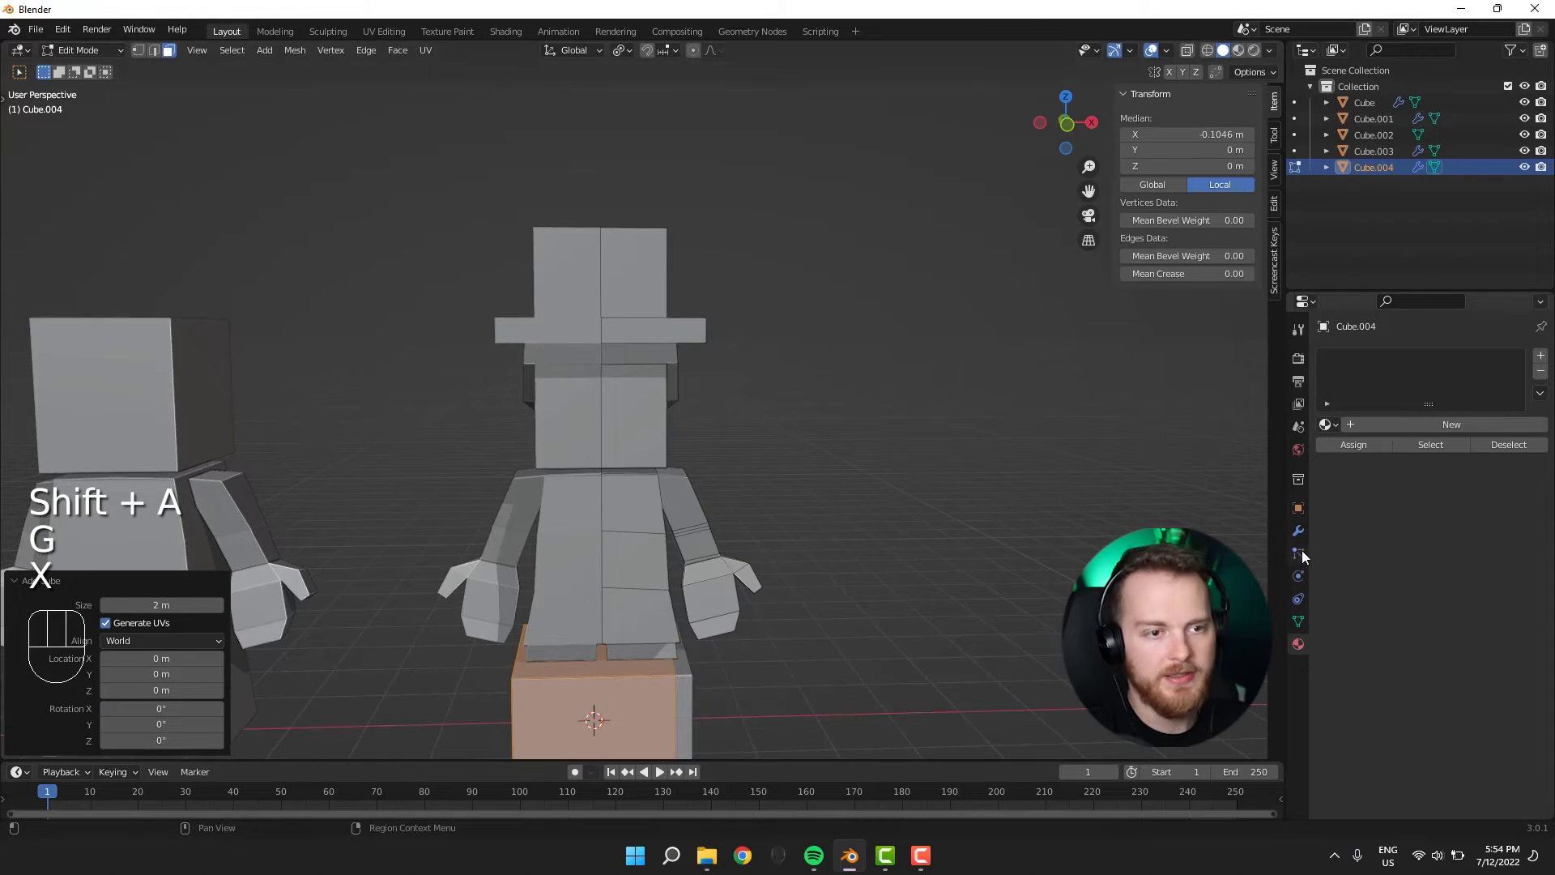
click(1297, 531)
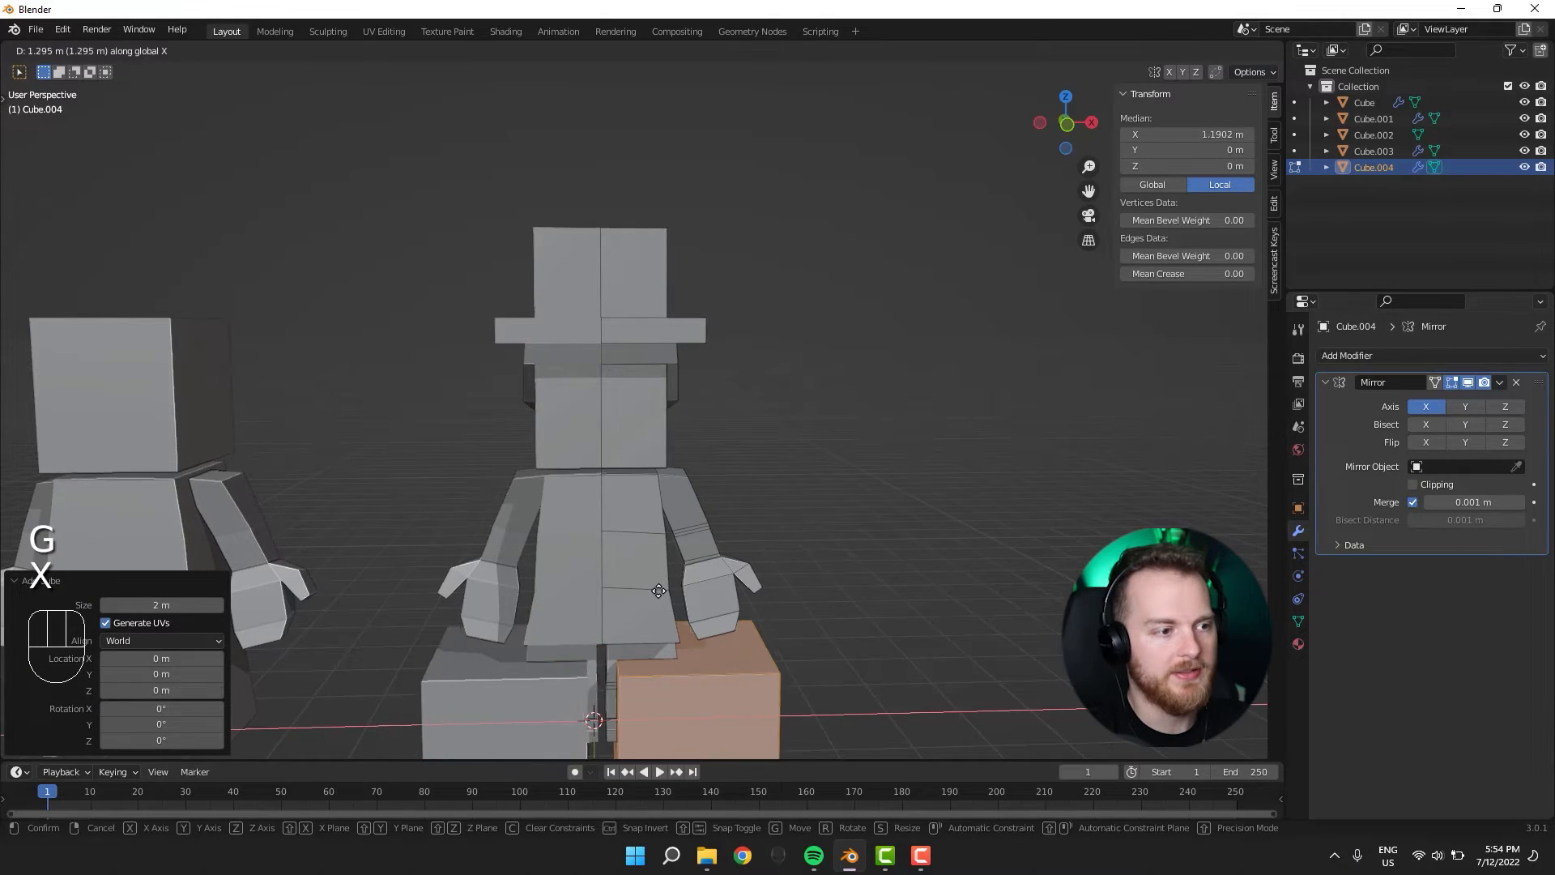
click(915, 558)
Raise the cube about 4.11 m along Z to head height and scale it down to eye size.
key(g)
key(z)
click(415, 260)
key(s)
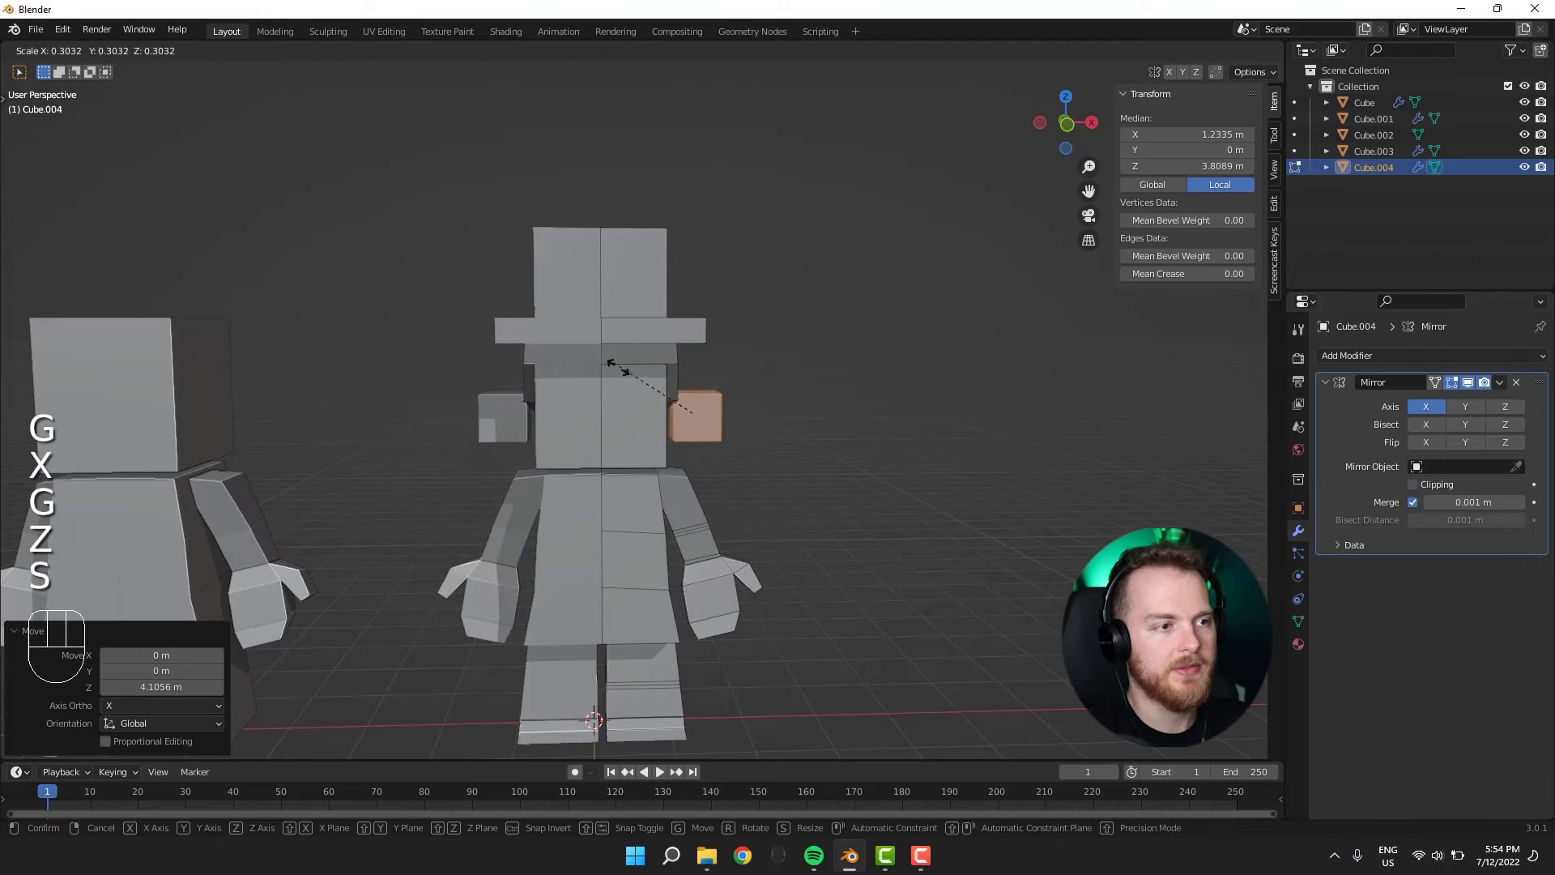
click(567, 393)
Position the small cube on the front of the face, beside the centre line, as a mirrored eye.
key(g)
key(x)
click(584, 410)
middle_drag(584, 411, 527, 405)
key(g)
click(390, 433)
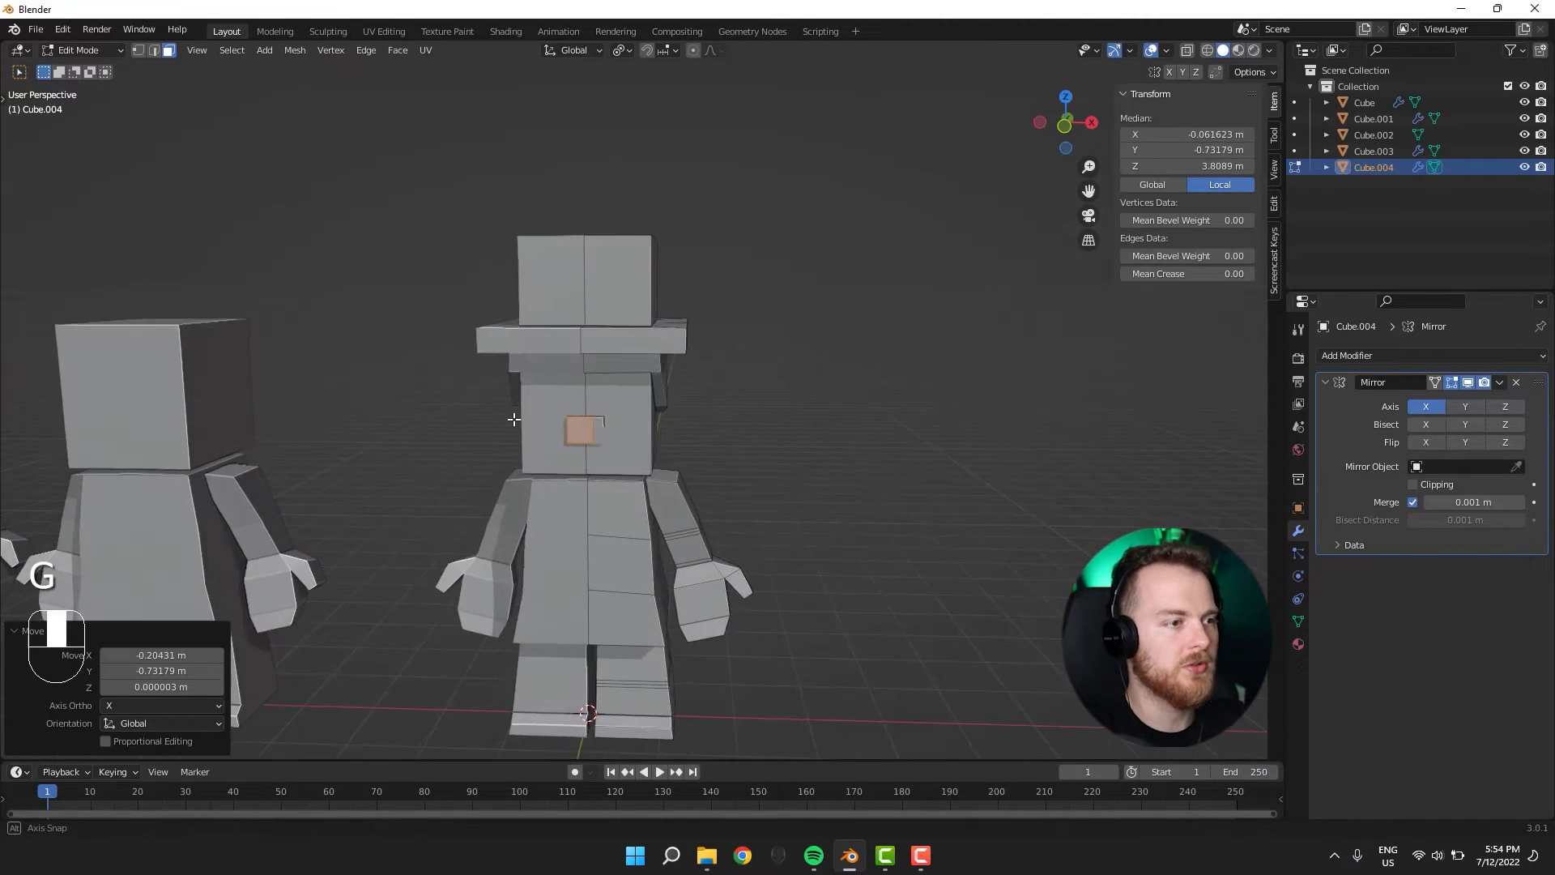
key(g)
click(547, 409)
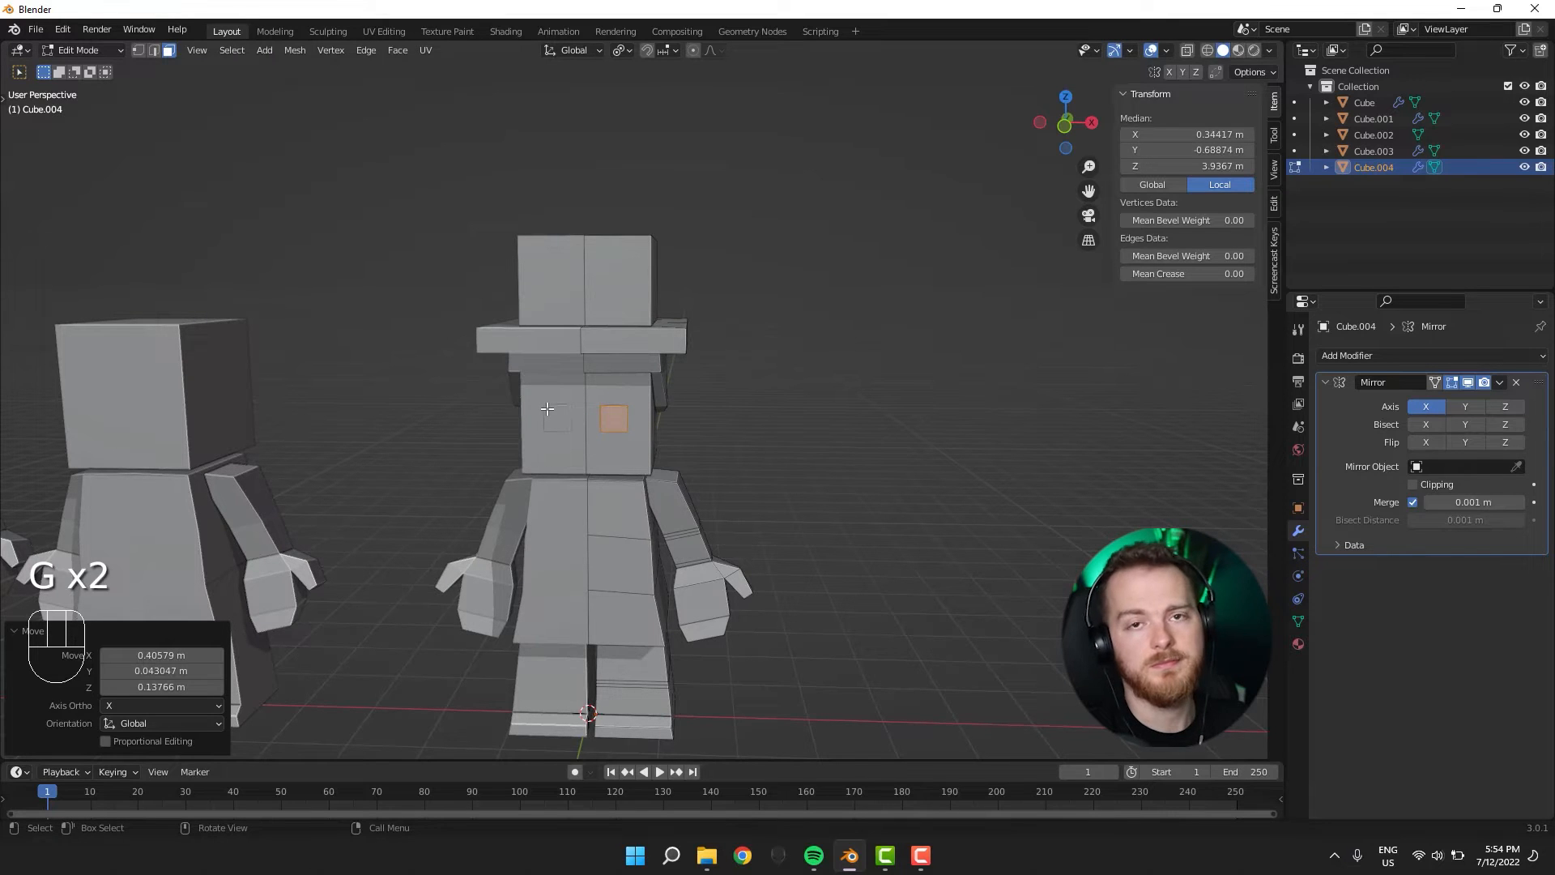
Stretch the eye along Z to nearly twice its height and reposition it against the front of the face.
key(s)
key(z)
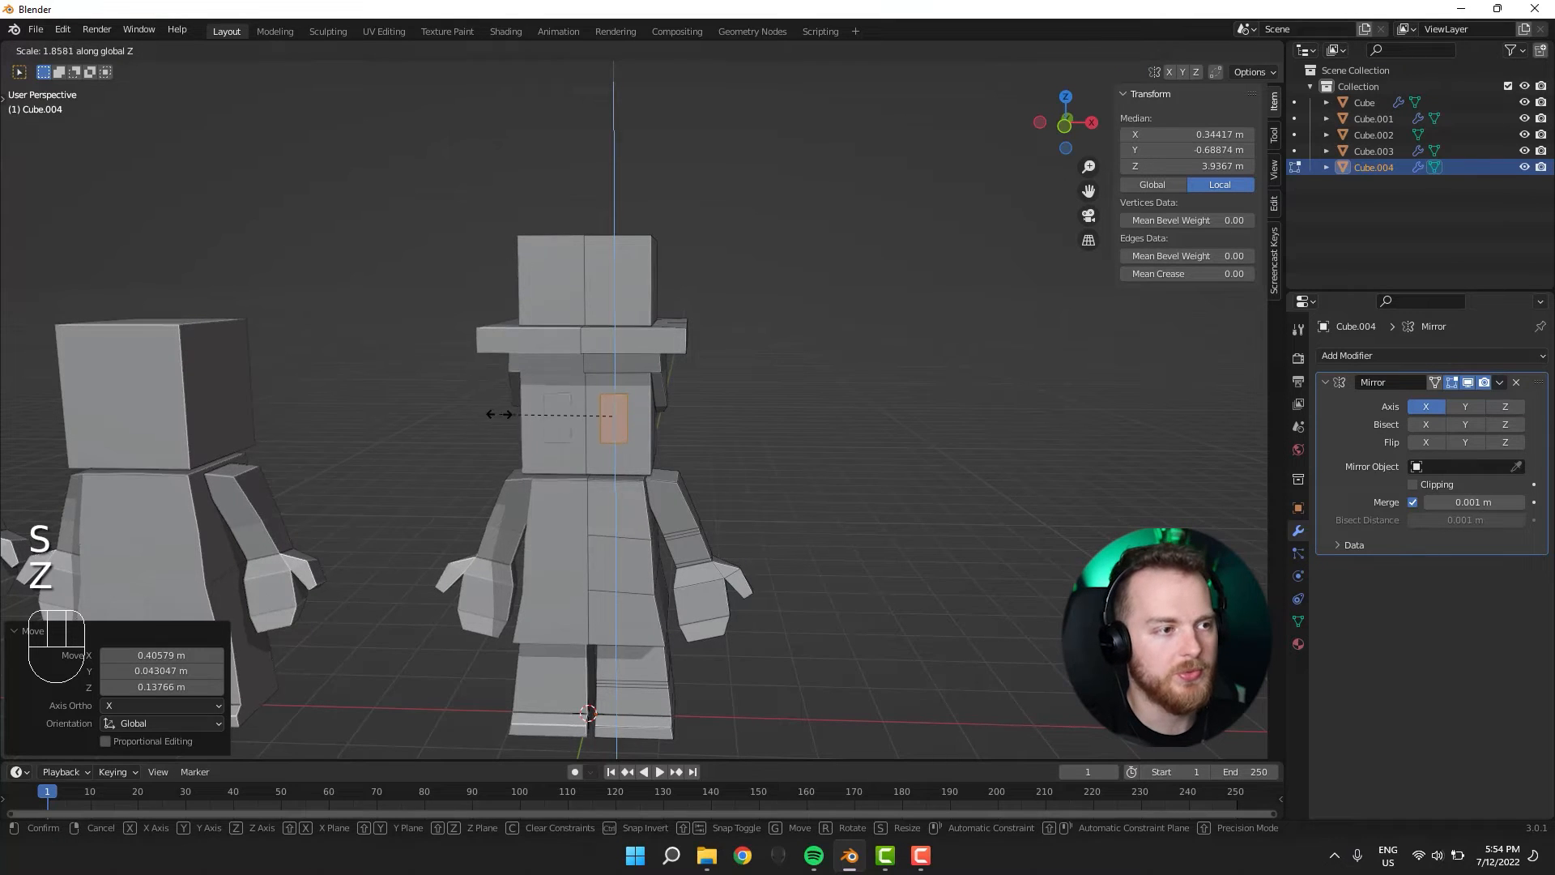
click(506, 413)
scroll(381, 445, up, 3)
middle_drag(381, 446, 415, 392)
key(g)
click(254, 430)
Adjust the eye's height below the front hair strip and move it about 0.12 m outward along X.
scroll(254, 430, up, 3)
key(g)
key(z)
click(415, 360)
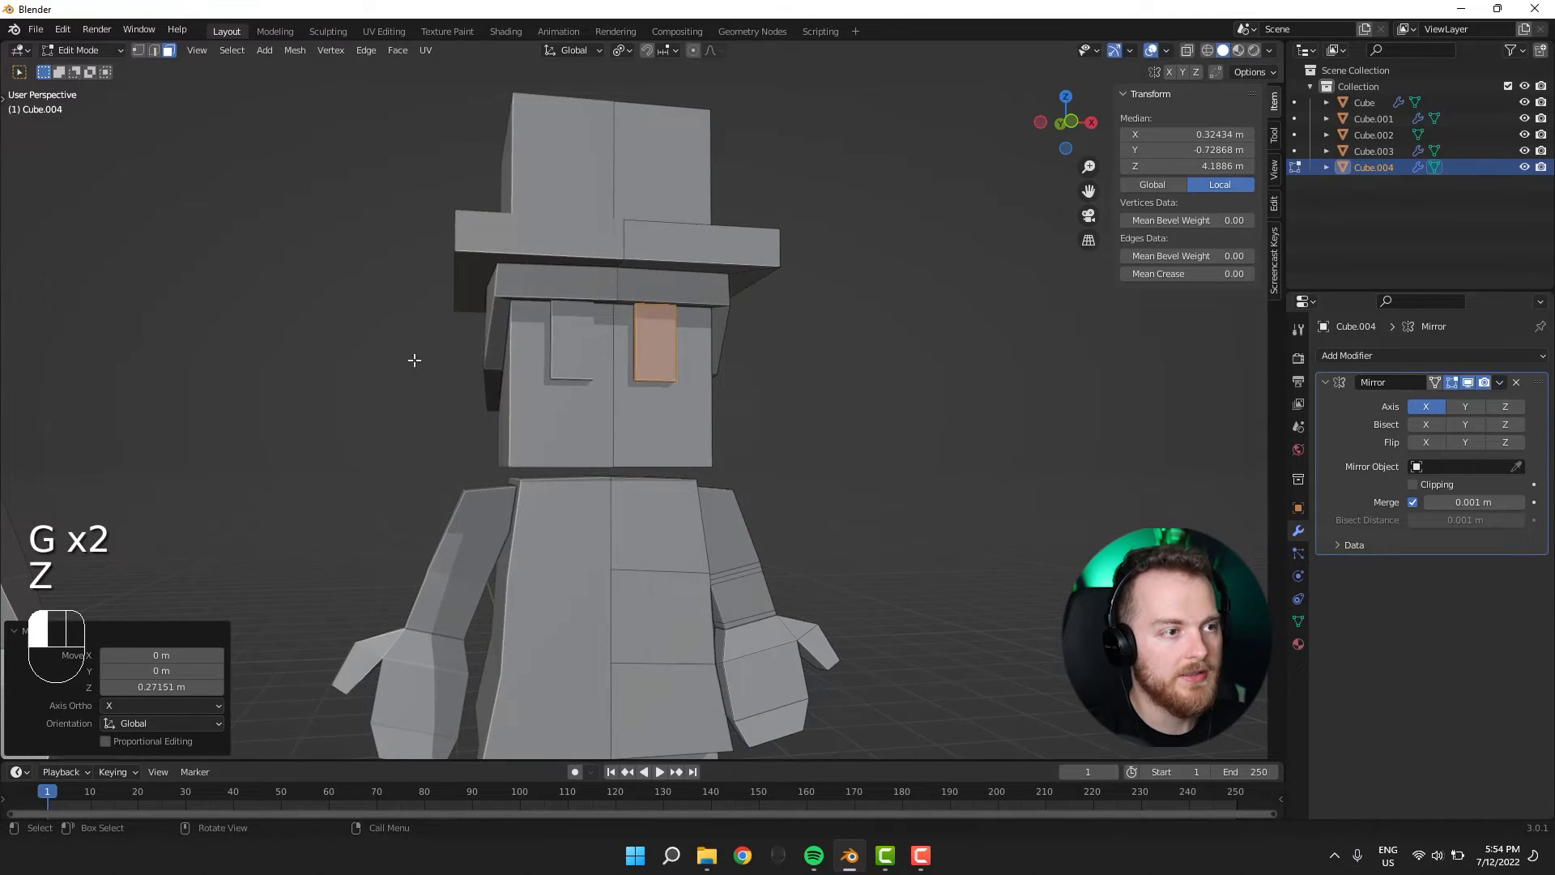
key(g)
key(x)
click(430, 361)
key(g)
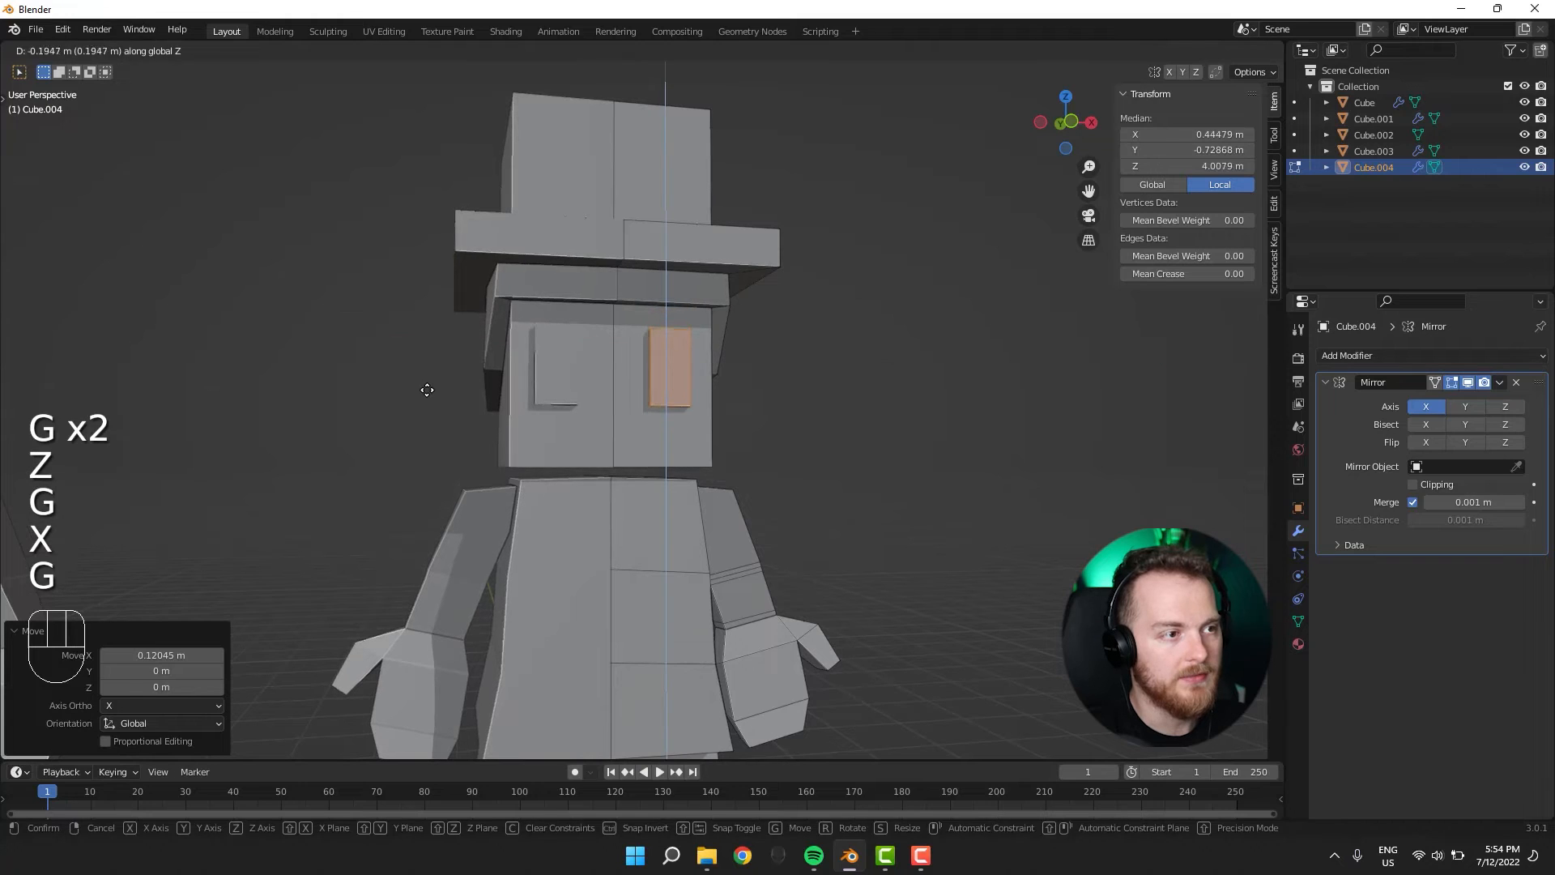
click(426, 390)
Adjust how far the eye protrudes from the face, deselect it, and preview the character briefly in Object Mode.
middle_drag(416, 400, 384, 425)
key(g)
middle_drag(369, 427, 501, 498)
scroll(418, 425, down, 4)
click(418, 426)
key(Tab)
key(Tab)
Knife-cut a long diagonal on the torso front from the neckline down to the centre line as a jacket opening.
middle_drag(557, 543, 559, 550)
shift+middle_drag(581, 559, 588, 432)
scroll(712, 423, up, 4)
key(k)
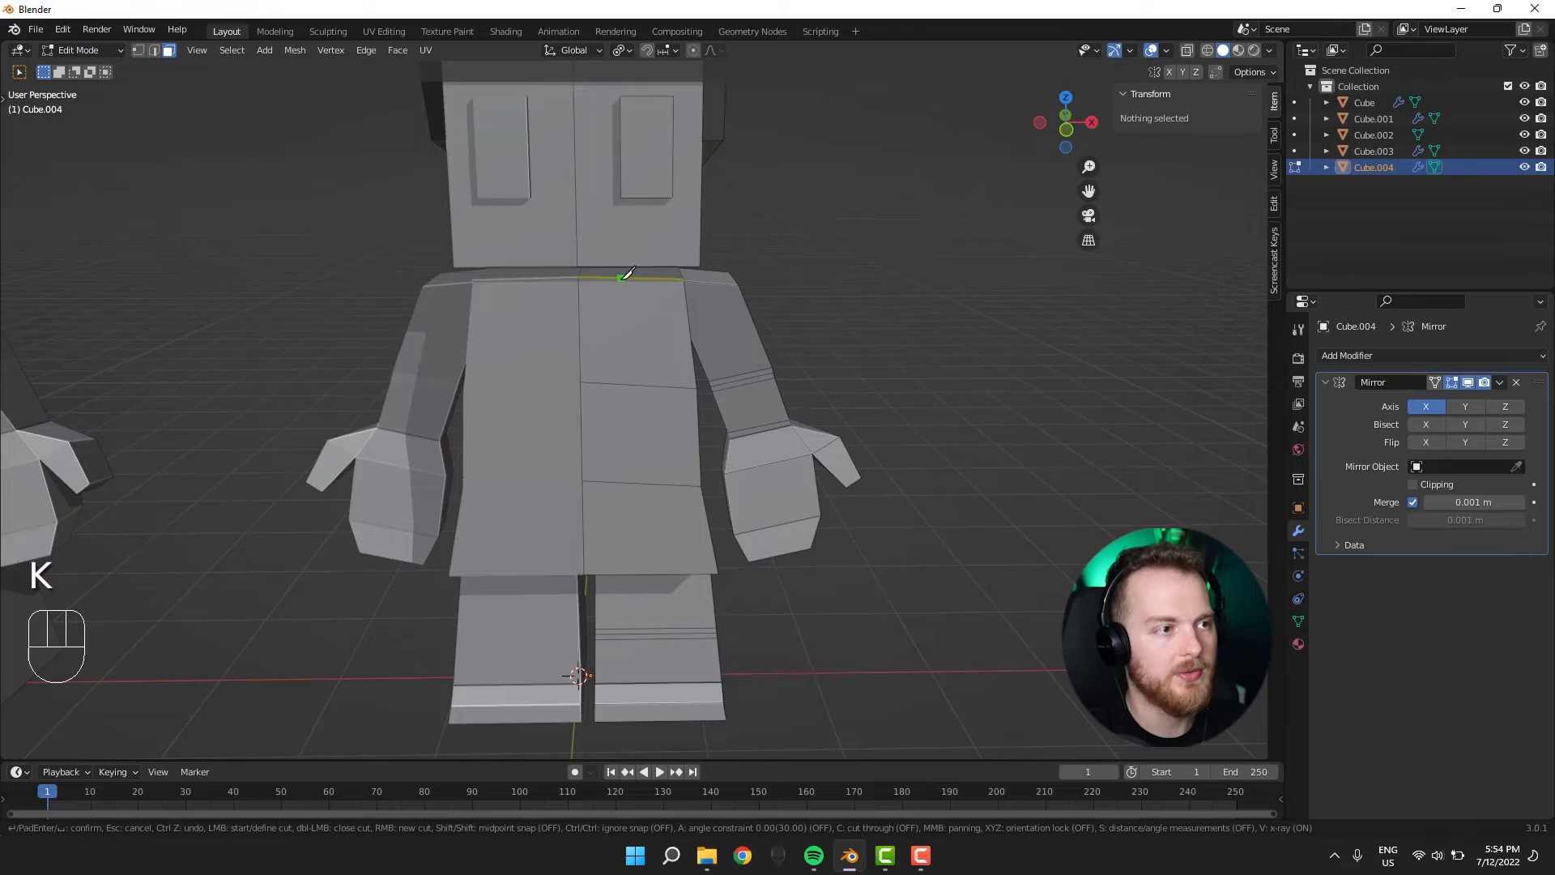
middle_drag(640, 280, 640, 308)
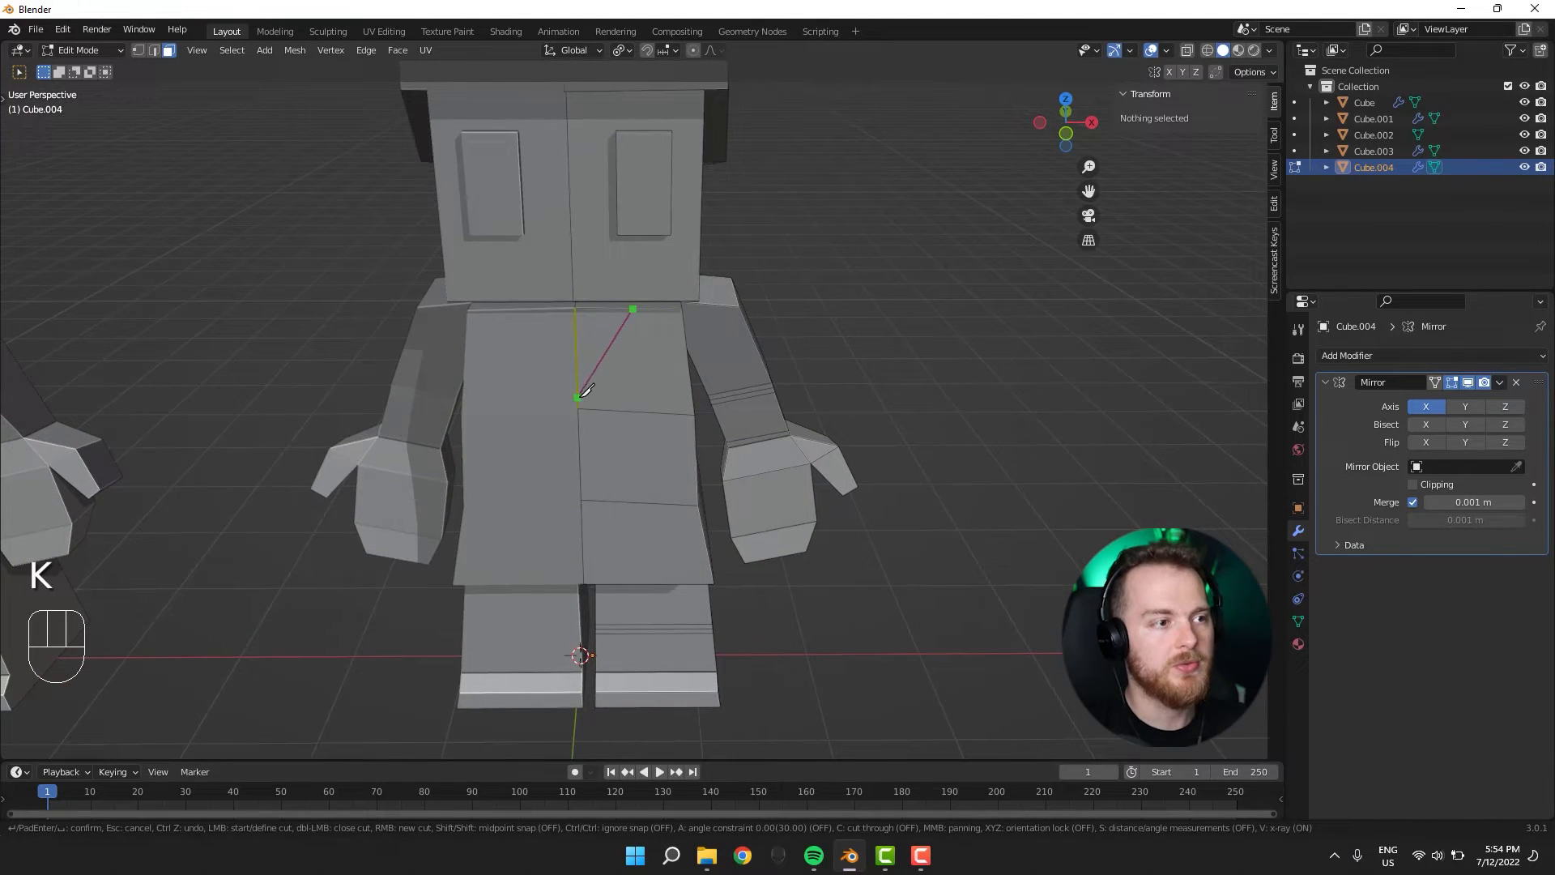
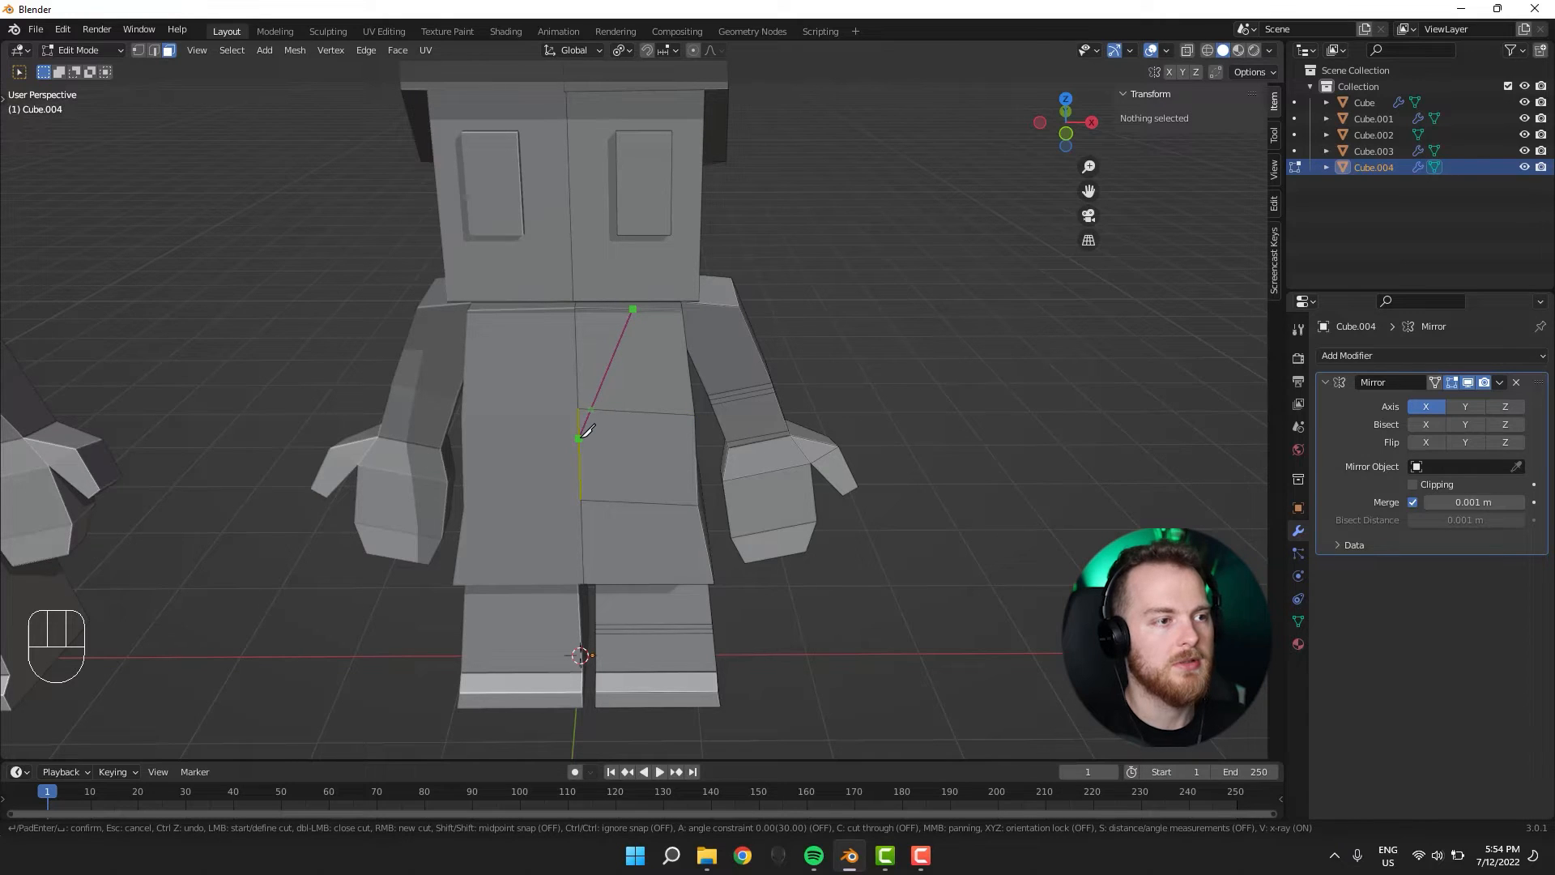
key(Return)
Knife-cut a tie outline beside the torso's centre line: a short diagonal from the neckline, plus a steep line down to the jacket edge.
key(k)
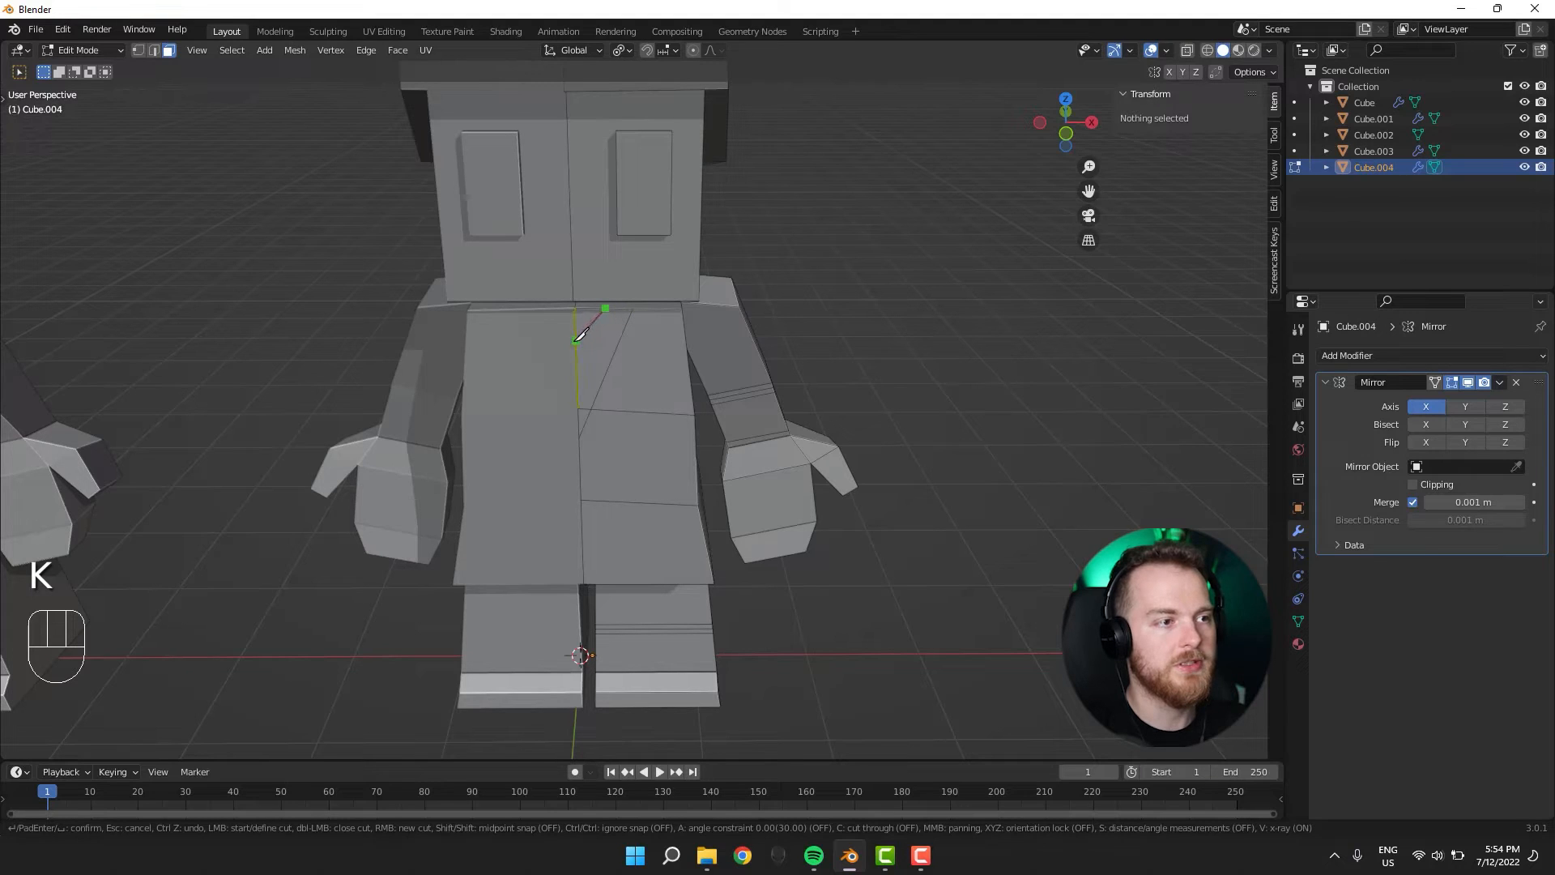
key(k)
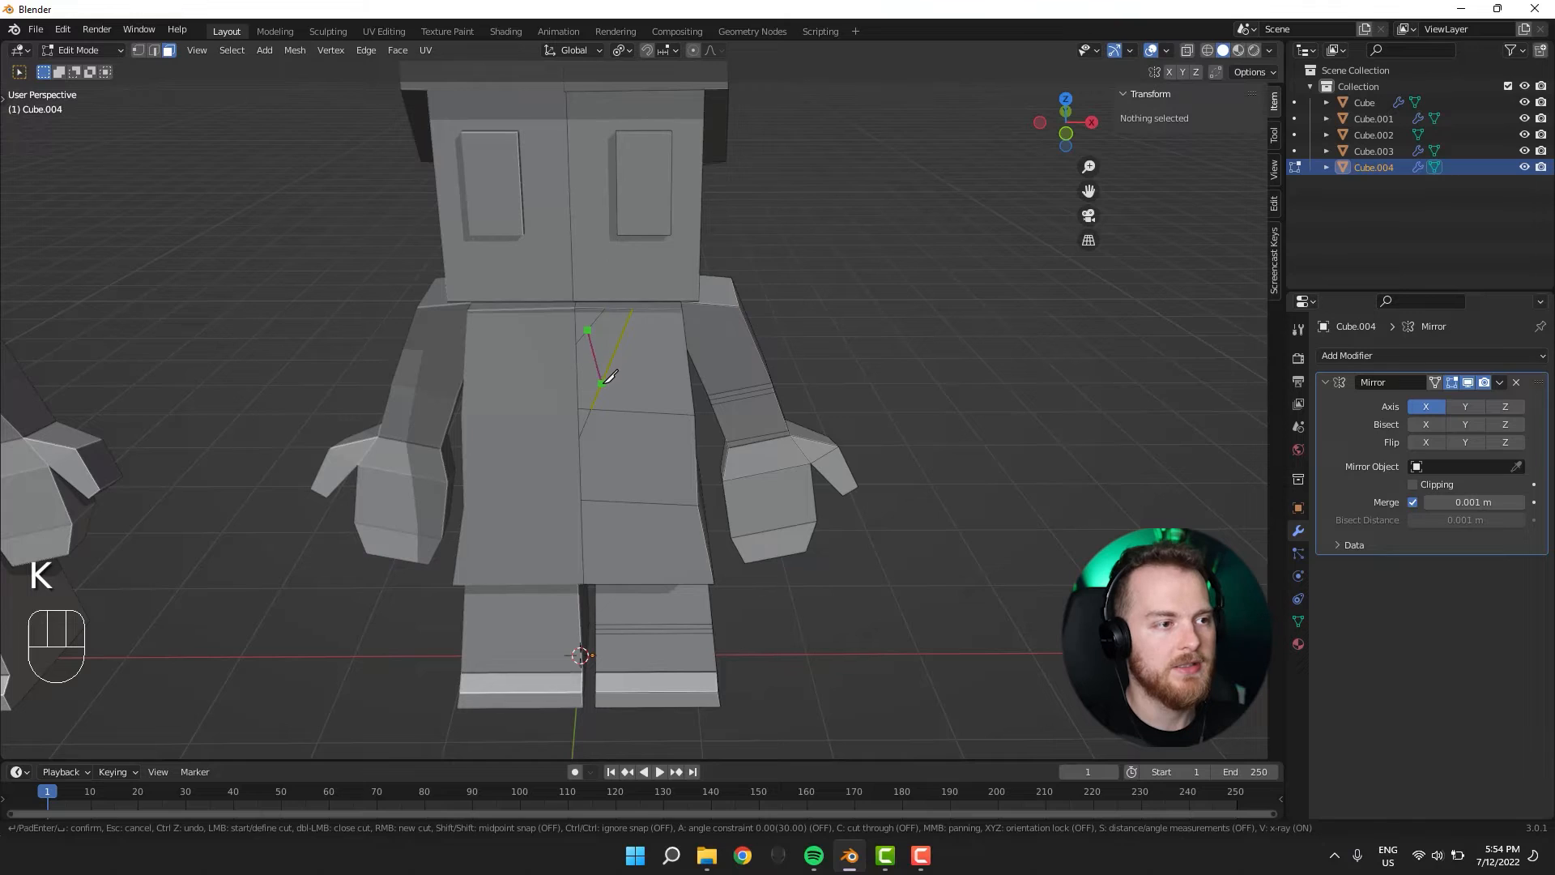
key(Return)
Extrude the three front jacket faces beside the opening outward by about 0.067 m.
middle_drag(692, 407, 614, 384)
key(3)
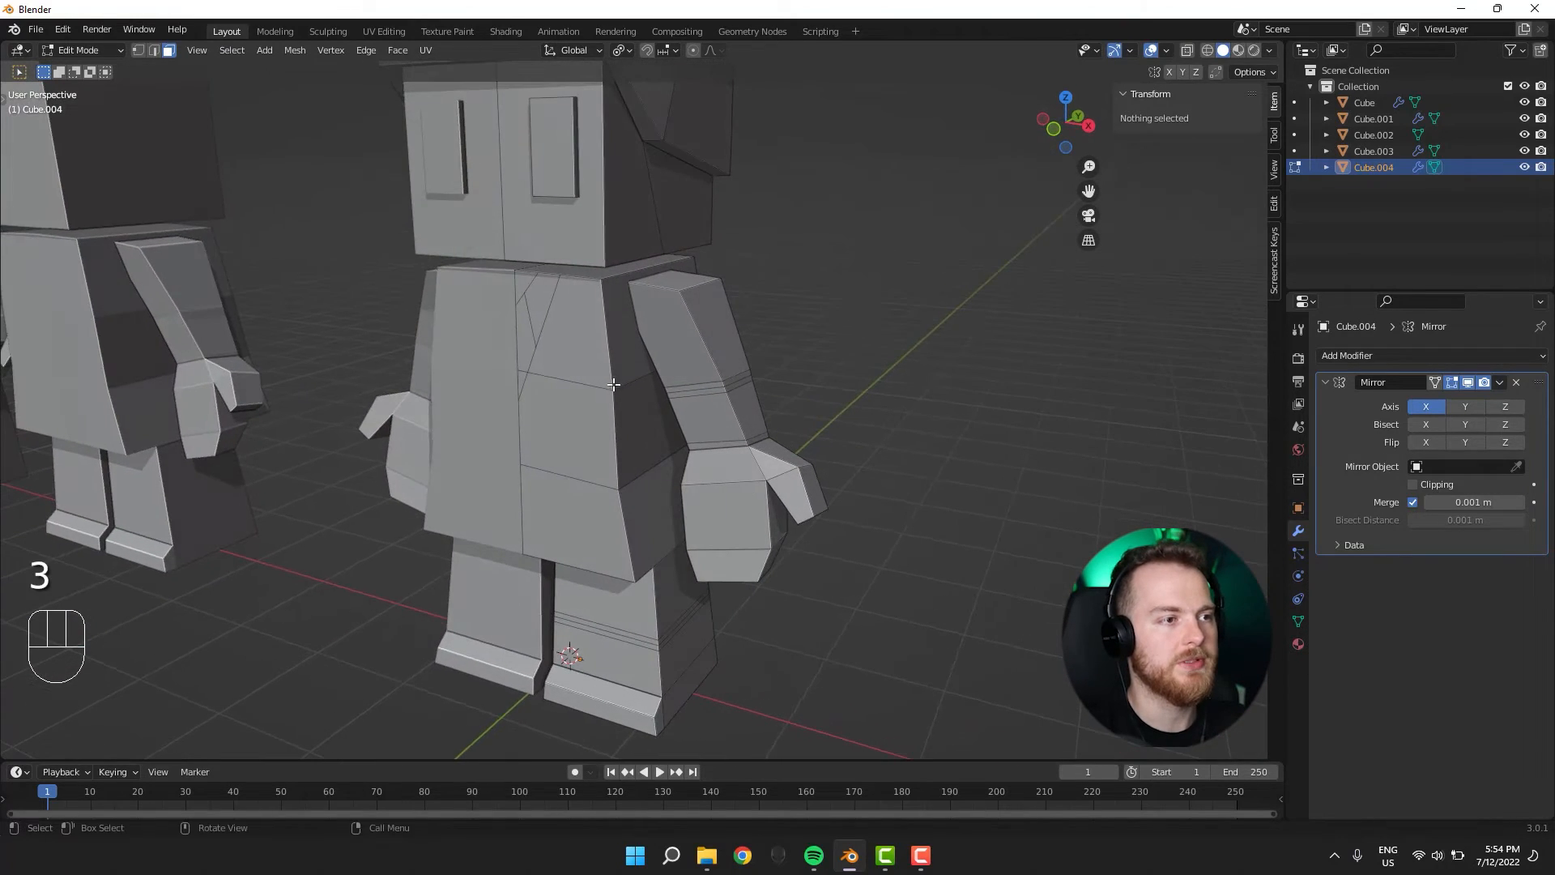
click(595, 344)
shift+click(567, 438)
shift+click(579, 510)
middle_drag(578, 510, 540, 486)
key(e)
click(458, 524)
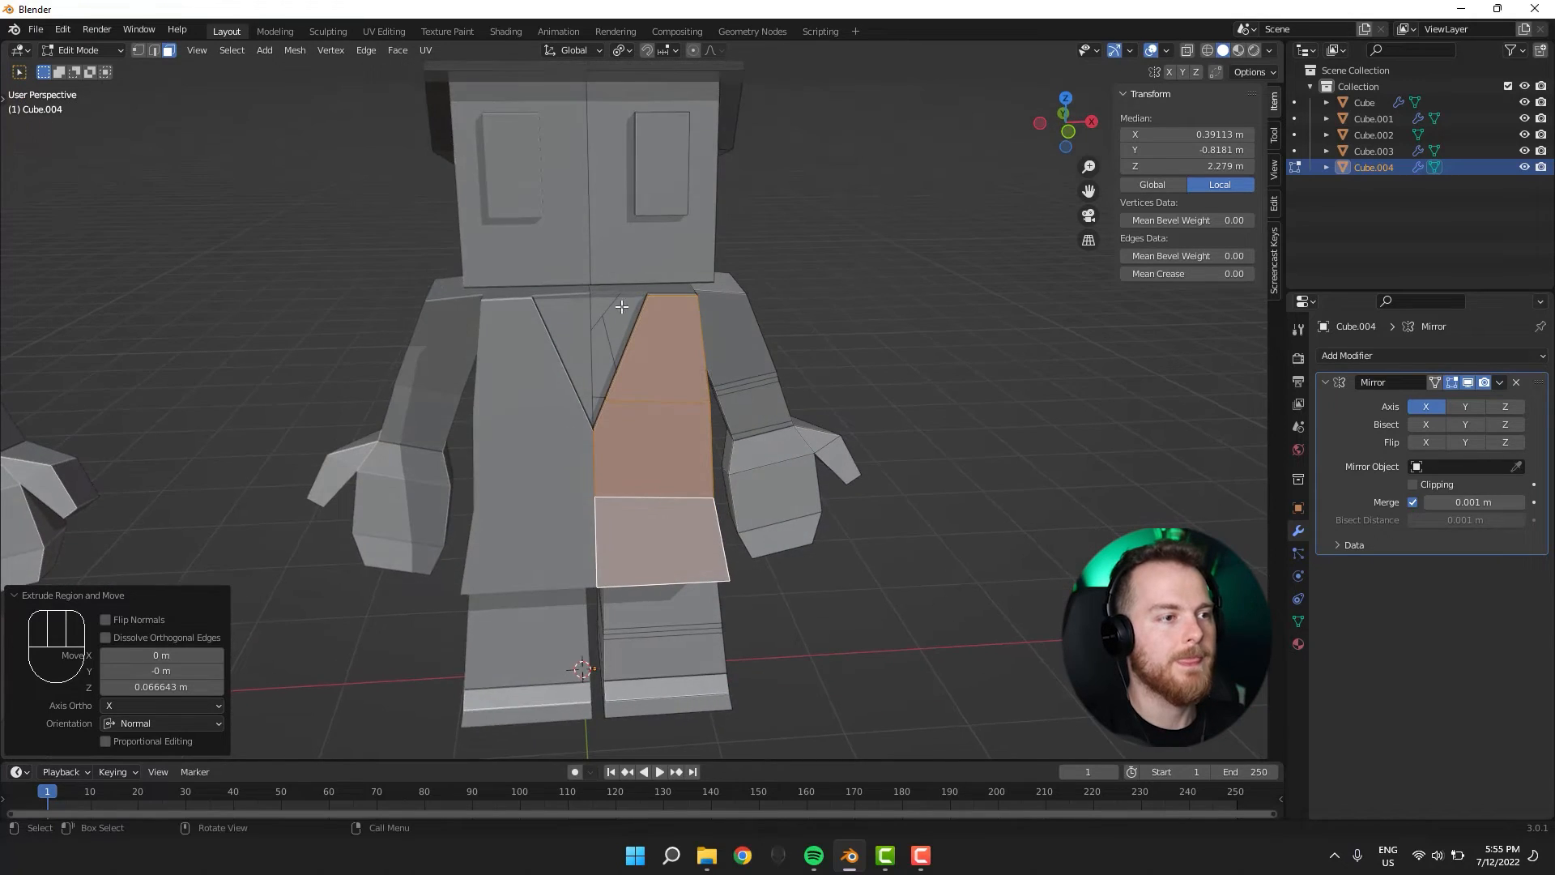
Extrude the two narrow tie faces beside the centre line outward and clear the selection.
scroll(618, 303, up, 3)
key(3)
click(574, 256)
shift+click(574, 328)
middle_drag(550, 396, 575, 498)
key(e)
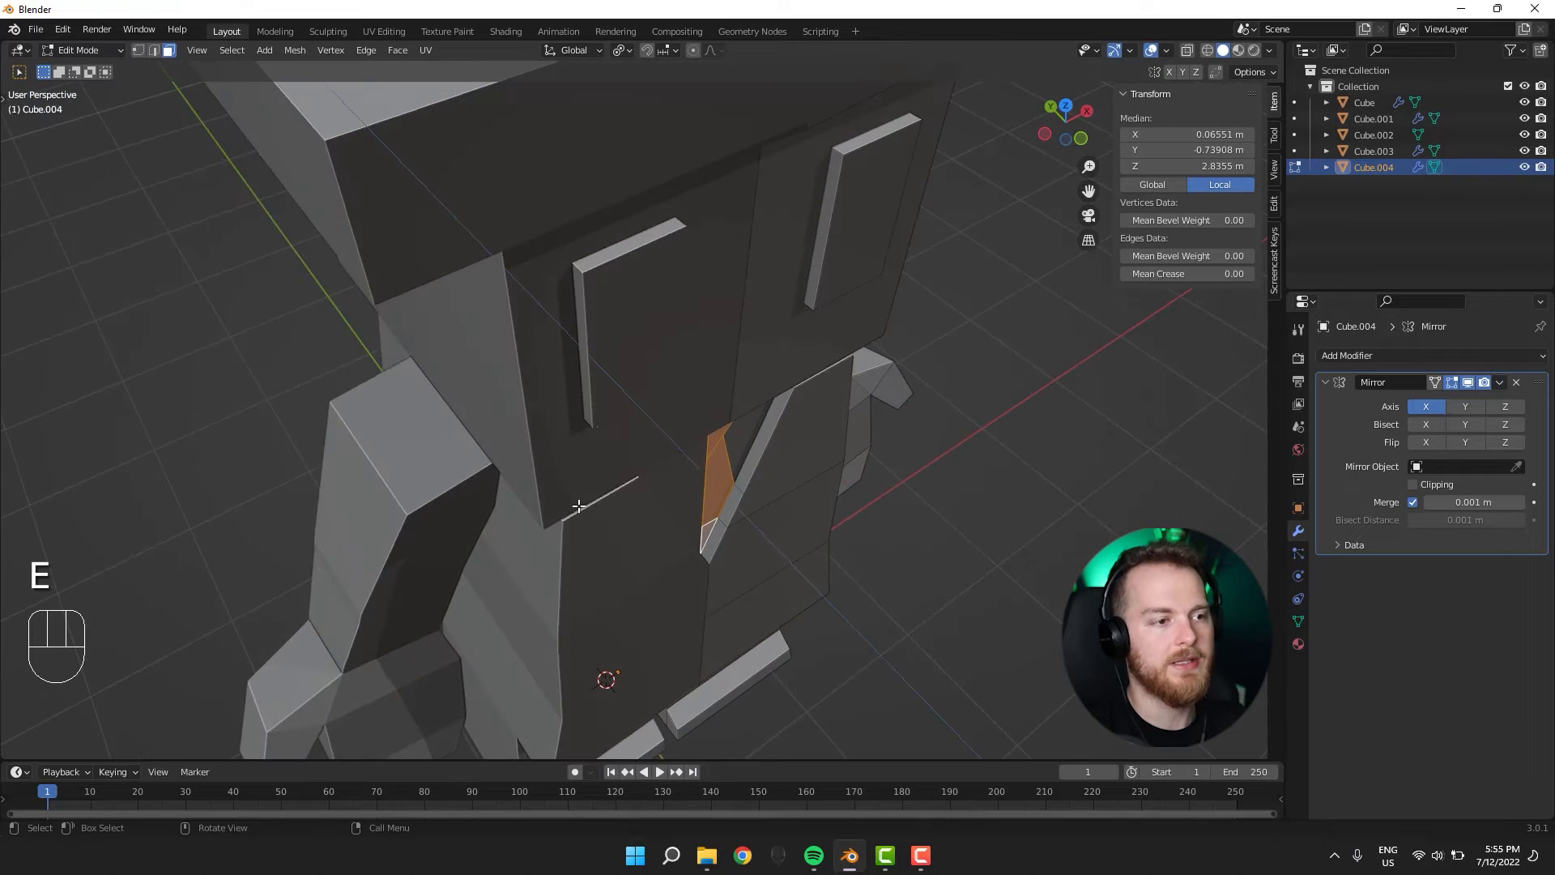
click(589, 505)
click(915, 583)
middle_drag(915, 582, 809, 476)
scroll(809, 476, down, 4)
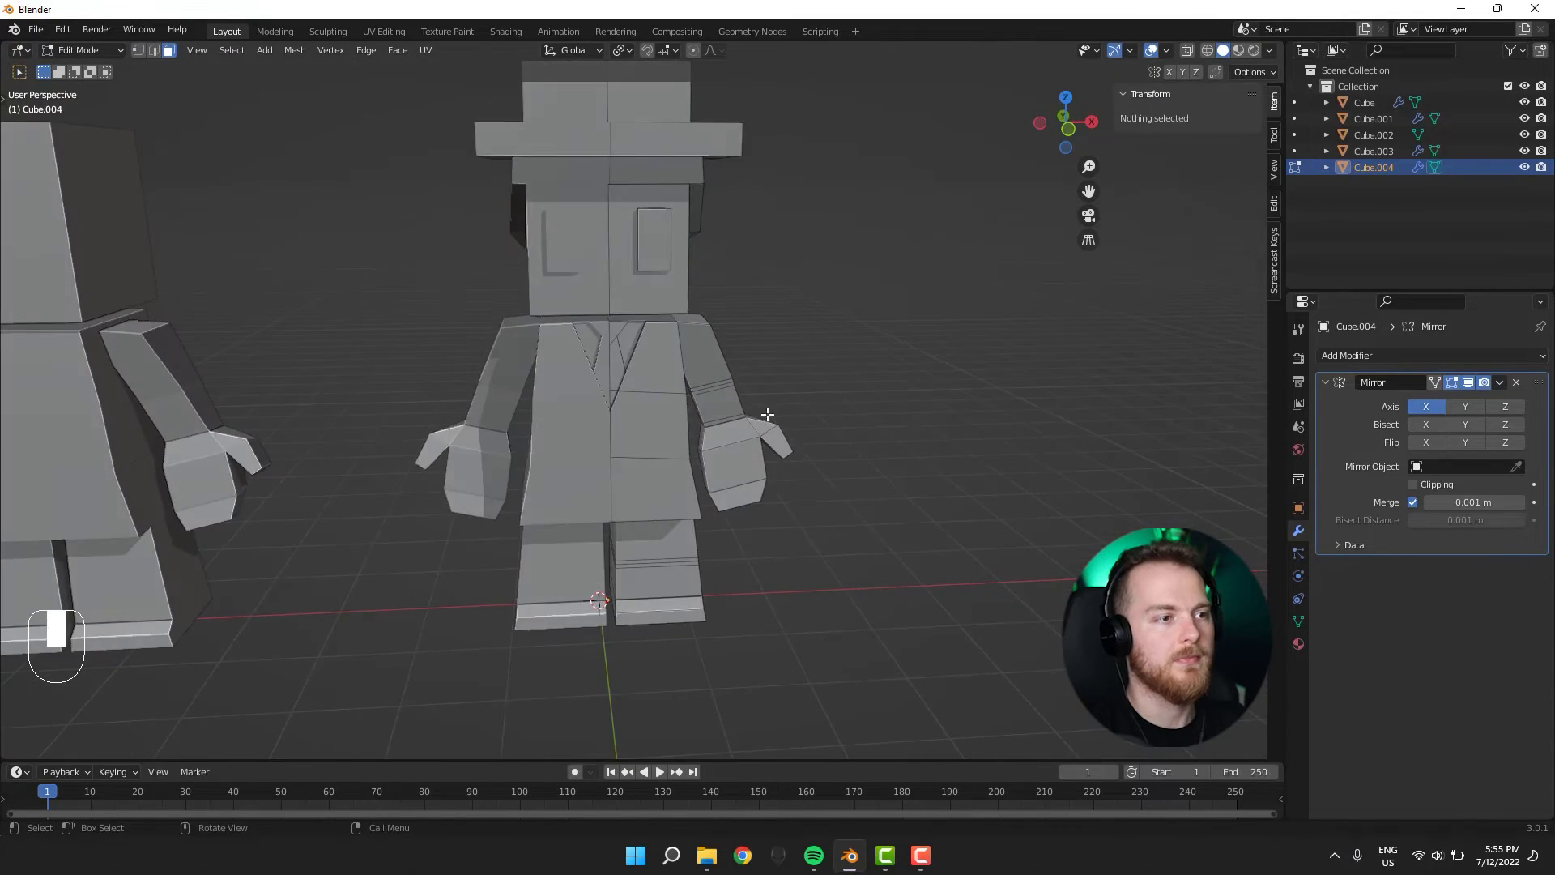
Examine the jacket opening and tie from several angles in both Object Mode and Edit Mode.
key(Tab)
scroll(687, 280, up, 4)
middle_drag(687, 279, 716, 296)
key(Tab)
scroll(836, 406, down, 4)
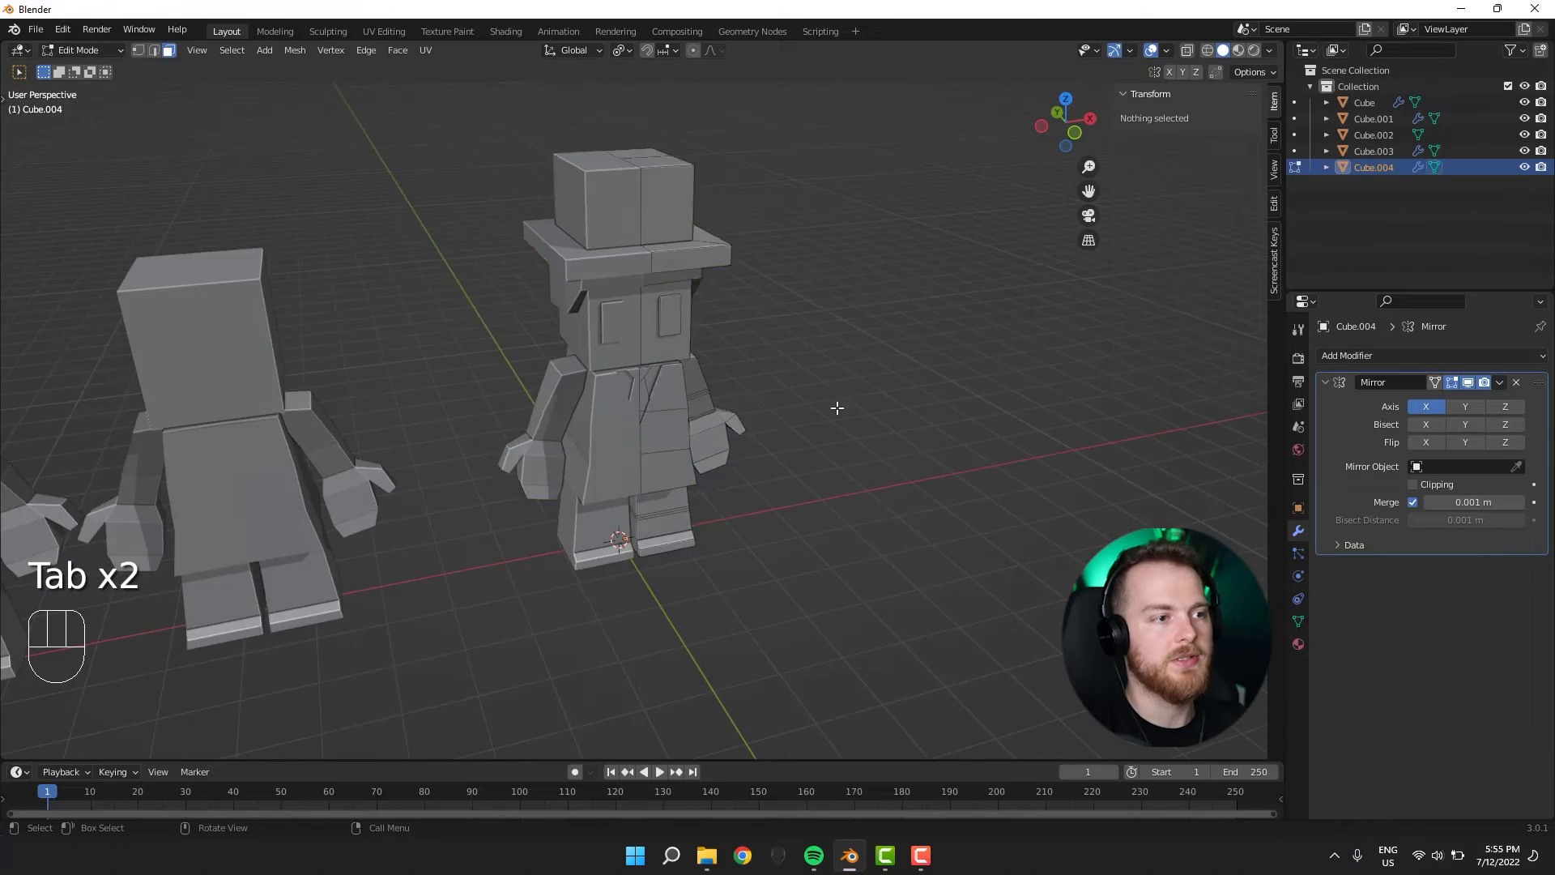
middle_drag(837, 406, 717, 445)
key(Tab)
scroll(735, 397, up, 4)
key(Tab)
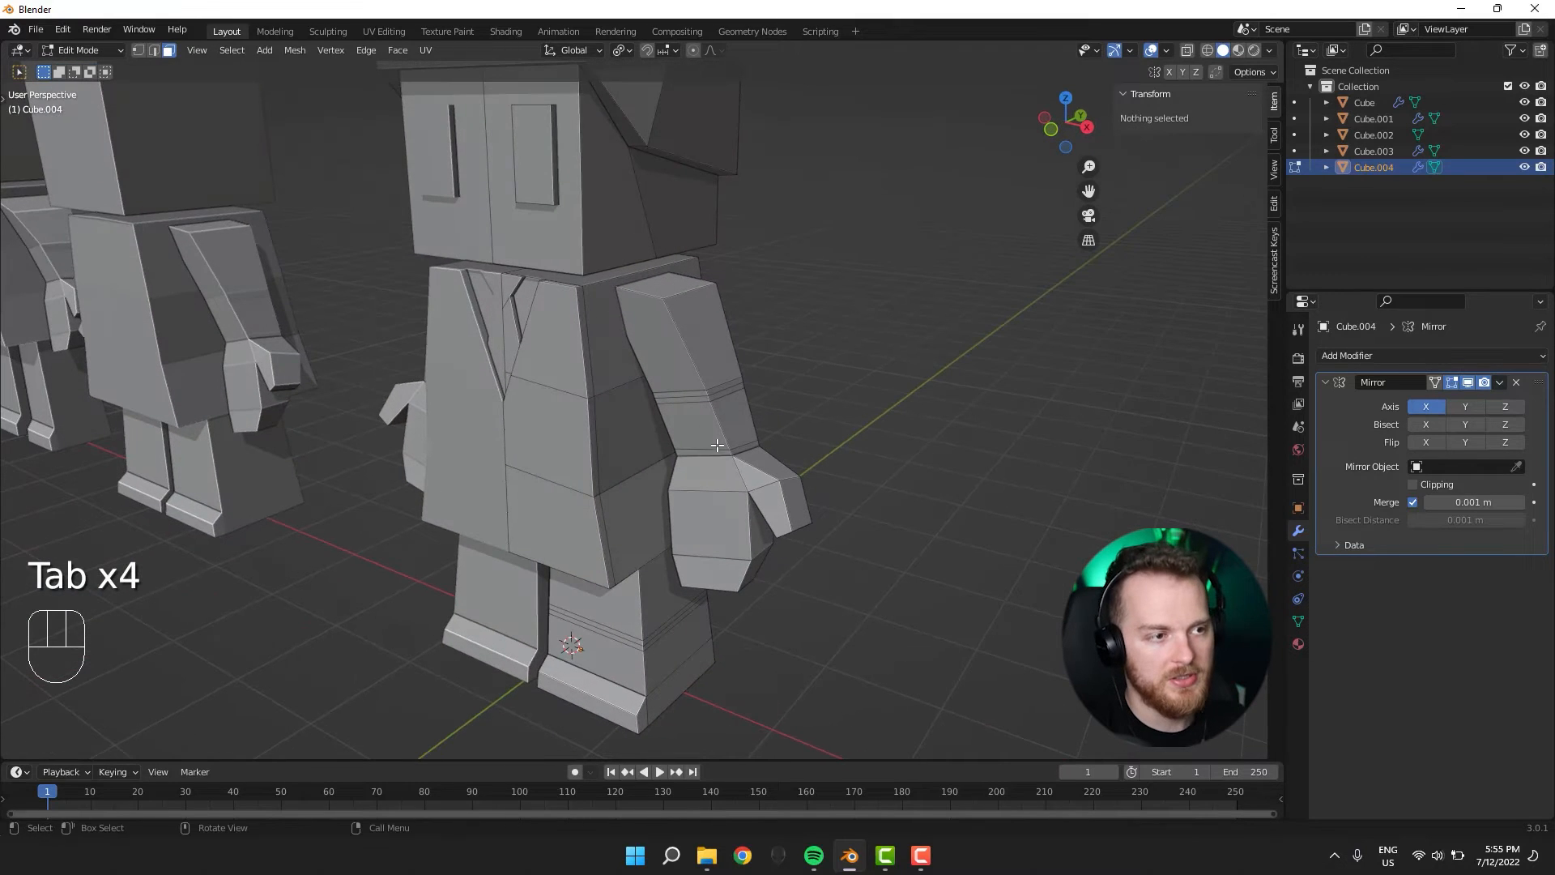
Add an edge loop around the forearm just above the wrist at a slide factor of 0.760 and scale it up into a flared cuff.
key(ctrl+r)
click(697, 431)
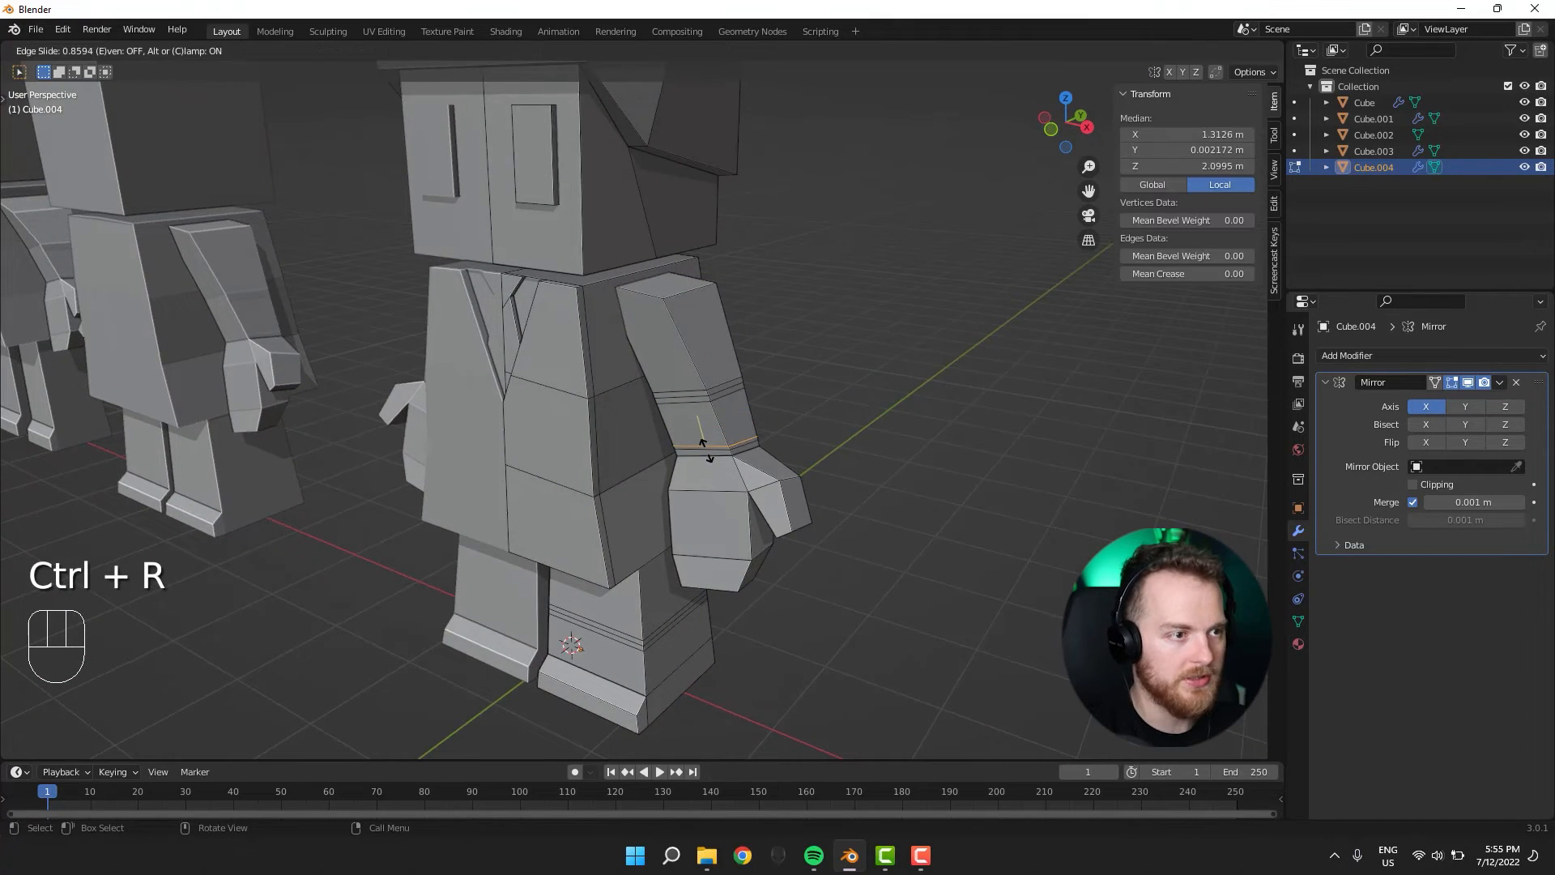
click(703, 444)
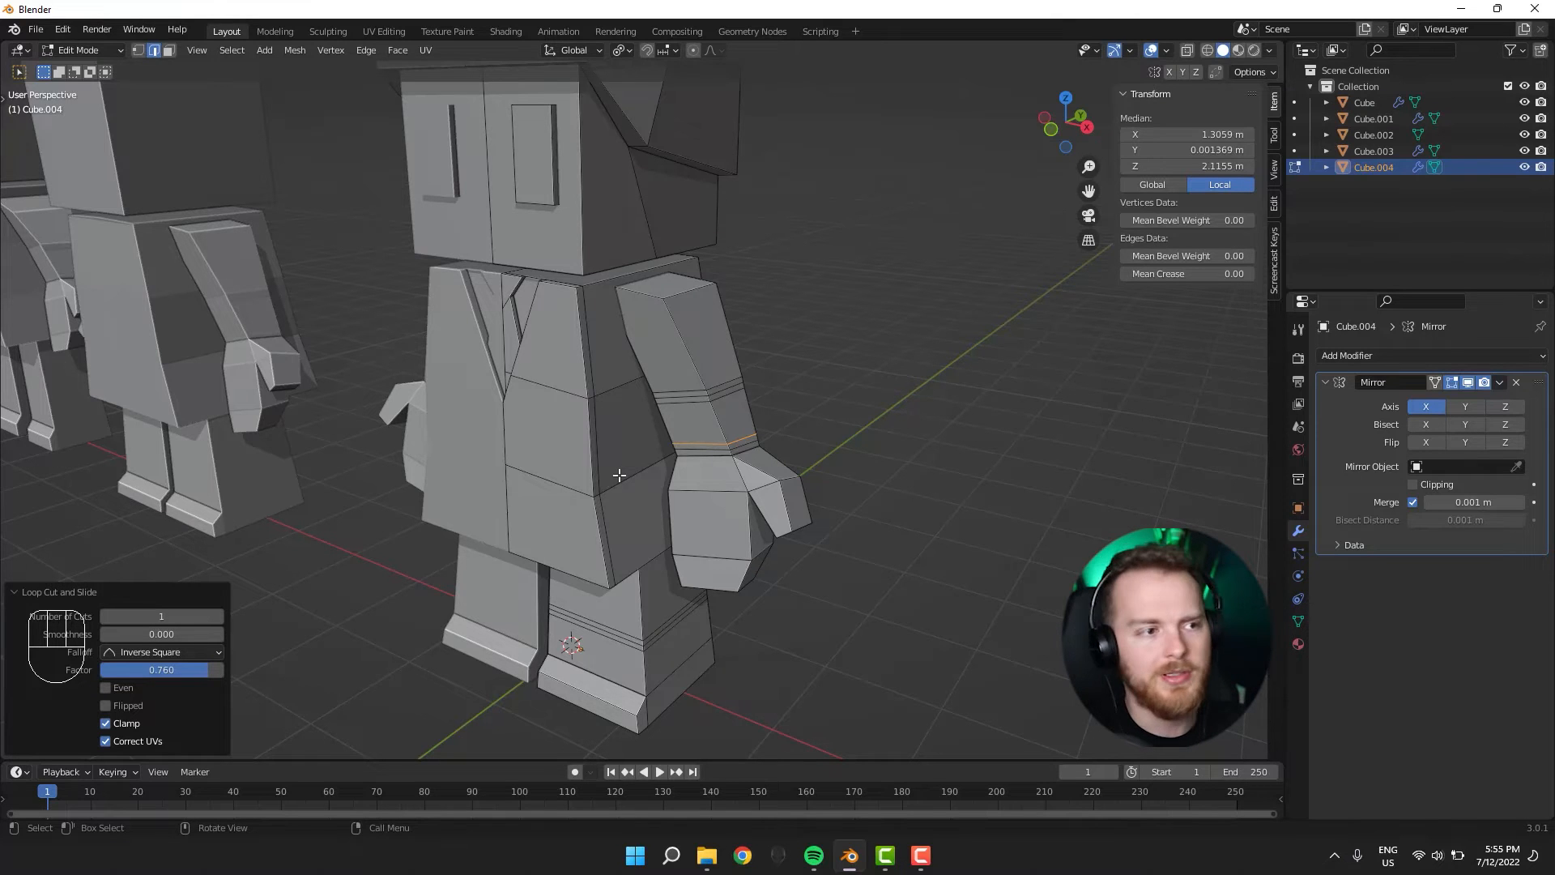
key(s)
click(594, 483)
Adjust the height of the flared cuff loop along Z.
middle_drag(593, 483, 662, 452)
key(g)
key(z)
click(416, 432)
key(g)
key(z)
click(466, 416)
Select the ring of faces at the sleeve's lower edge and extrude it along its normals.
key(3)
alt+click(661, 452)
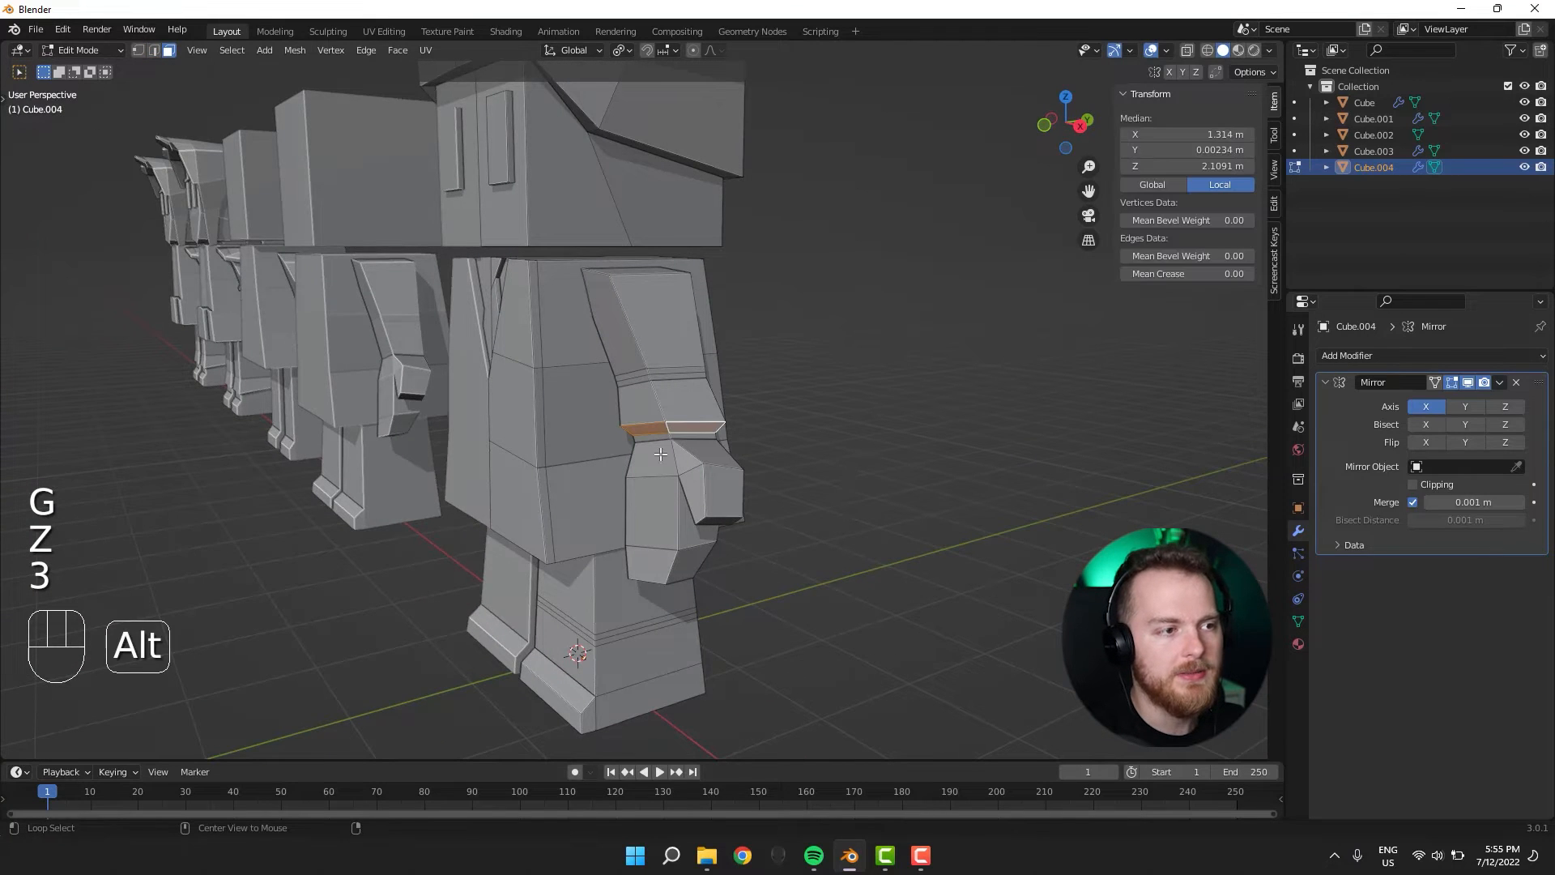
key(alt+e)
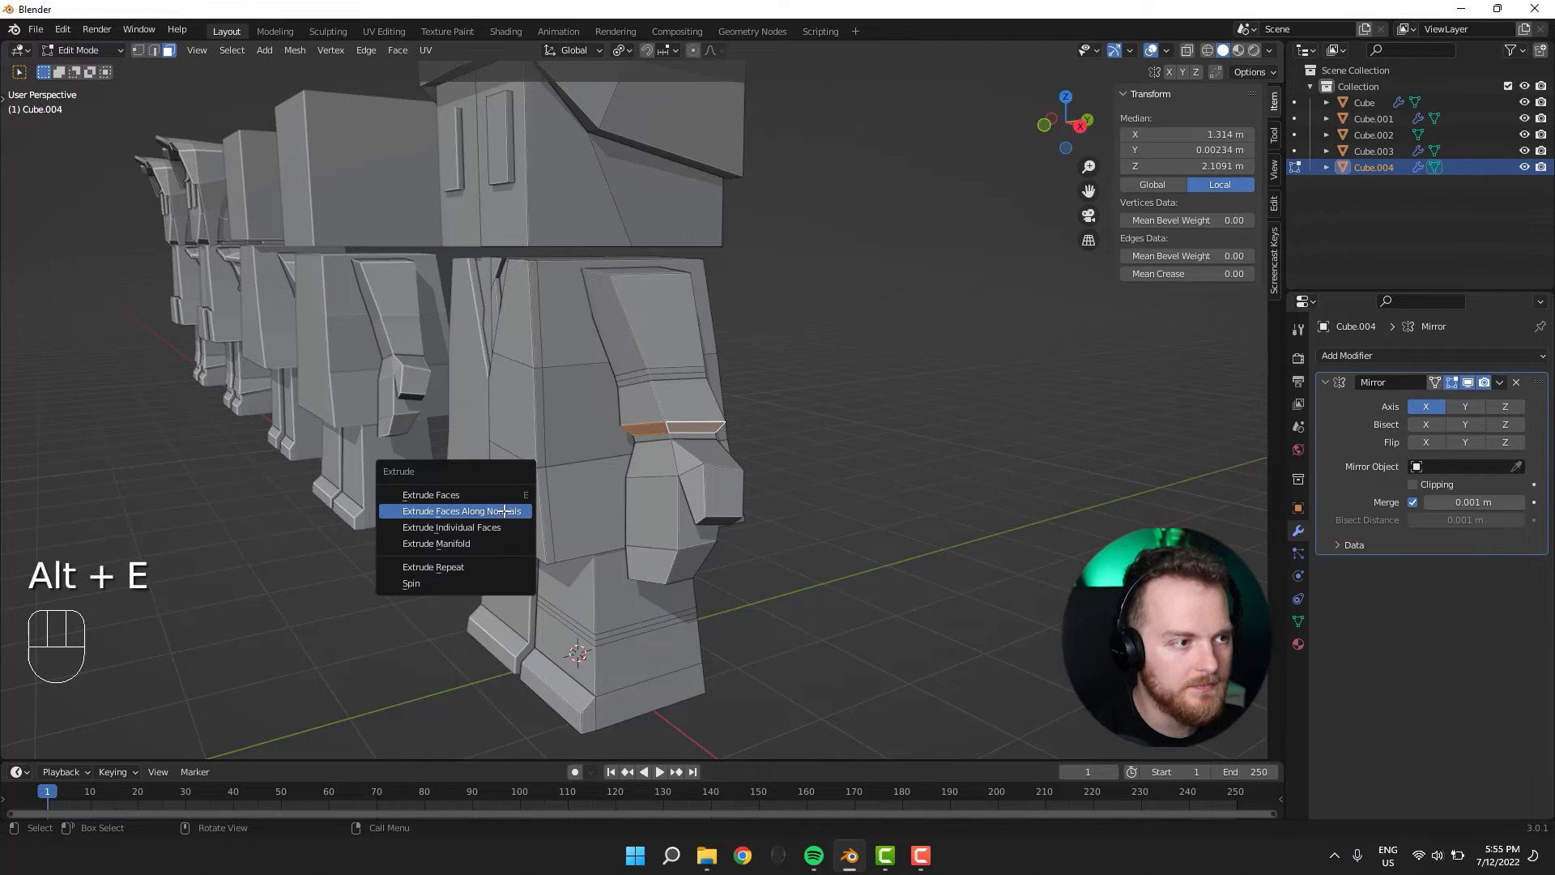
click(504, 511)
click(478, 506)
middle_drag(463, 508, 567, 577)
Preview the sleeve cuffs on the whole character, undo the last changes back to Edit Mode, and clear the face selection.
key(Tab)
scroll(873, 562, down, 4)
click(873, 563)
middle_drag(873, 562, 827, 577)
key(ctrl+z)
key(ctrl+z)
click(872, 574)
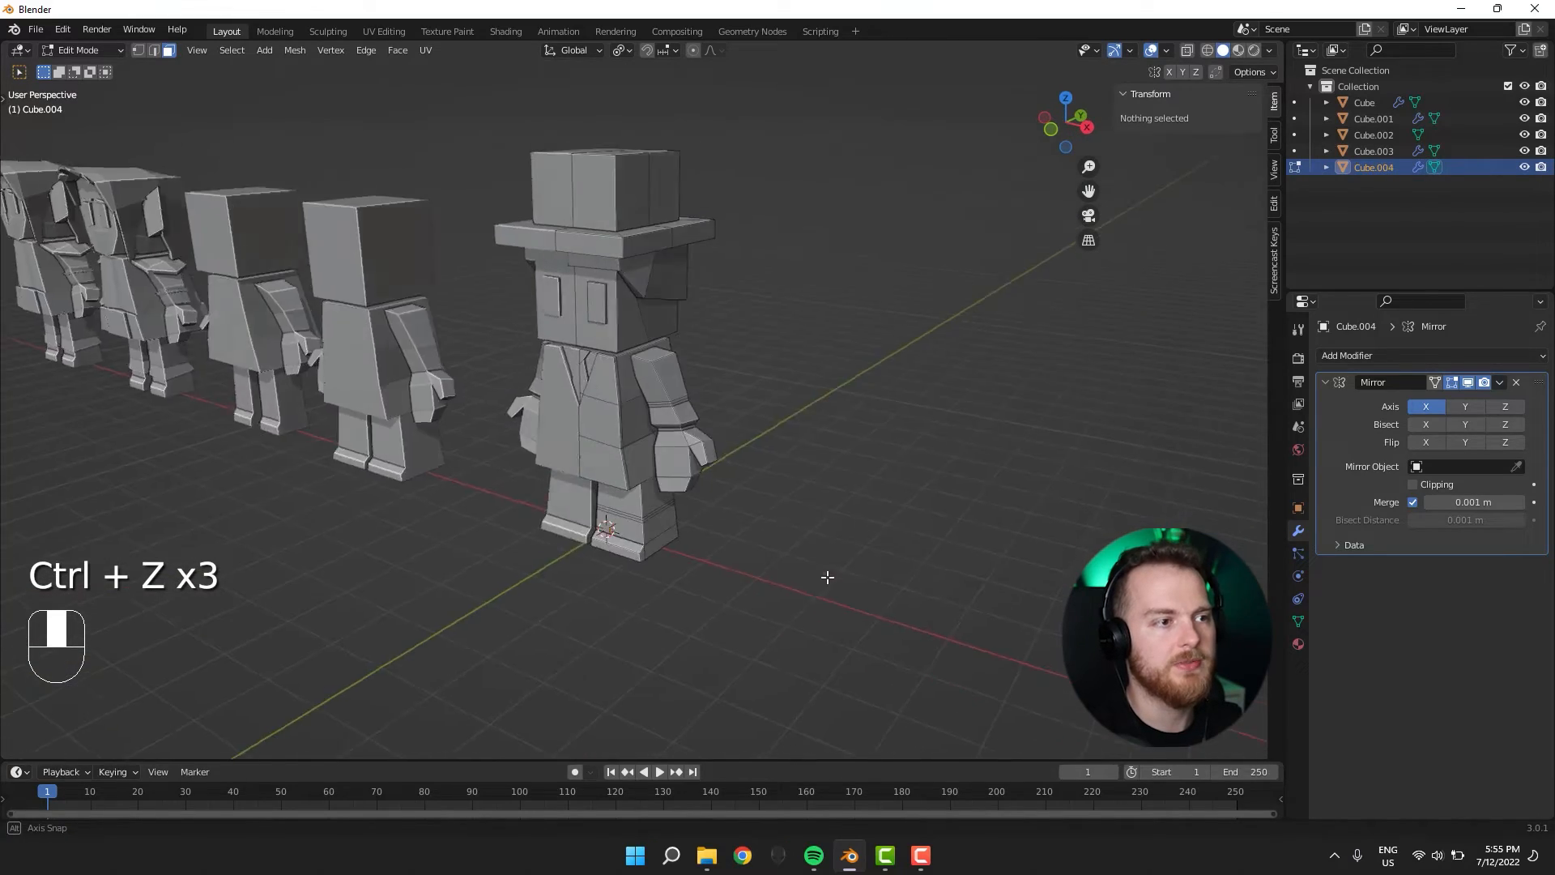
Add a horizontal edge loop around the lower leg just above the shoe at a slide factor of about 0.746.
scroll(826, 577, down, 5)
middle_drag(736, 535, 660, 518)
scroll(688, 523, up, 5)
scroll(688, 523, down, 1)
scroll(646, 503, up, 4)
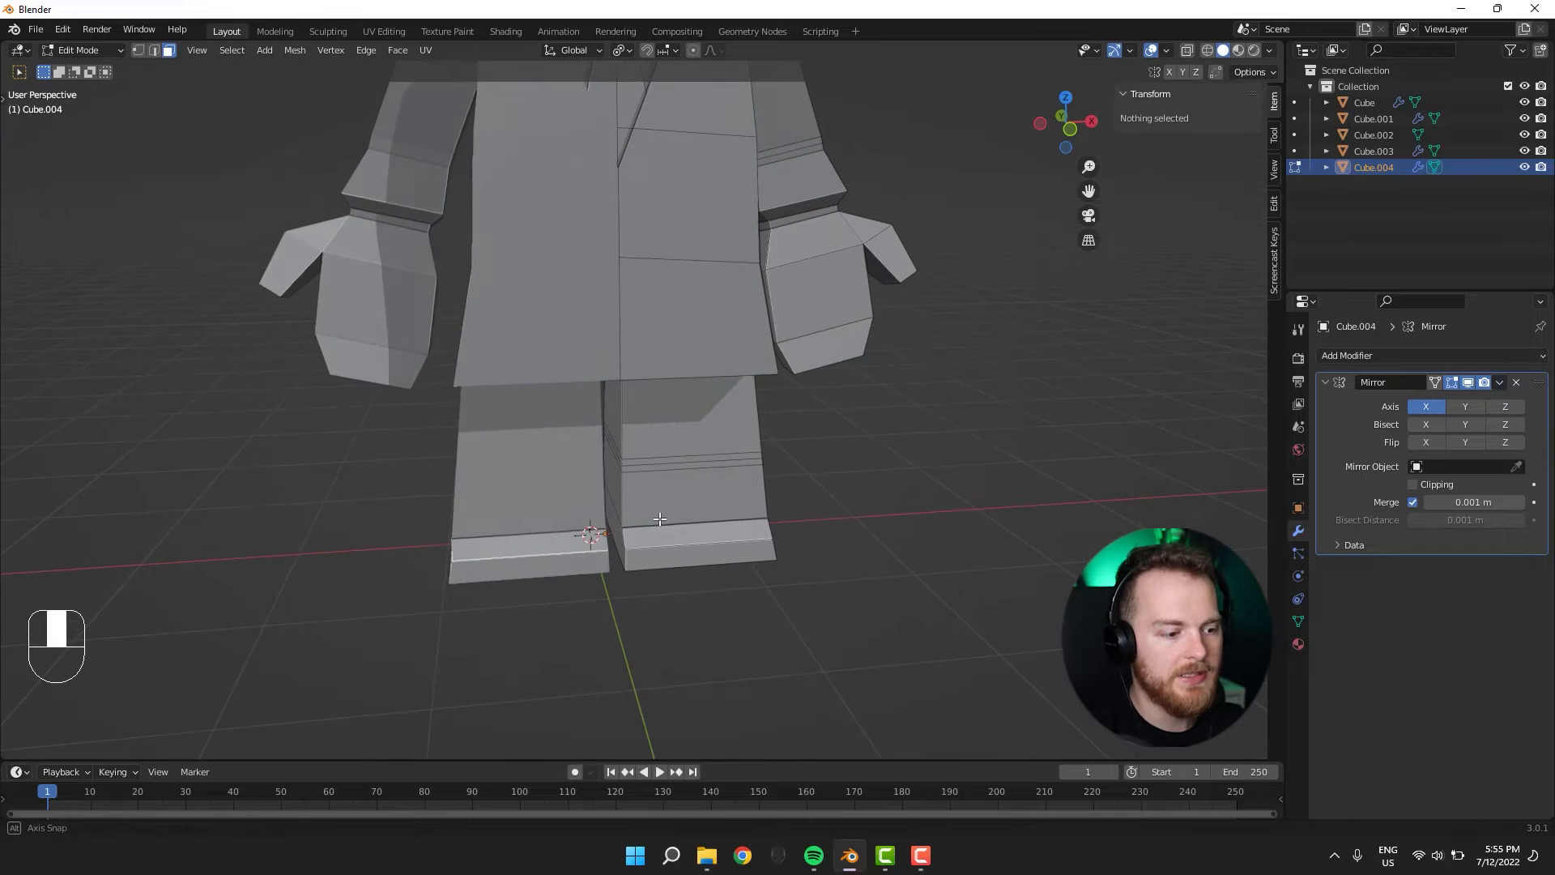
key(ctrl+r)
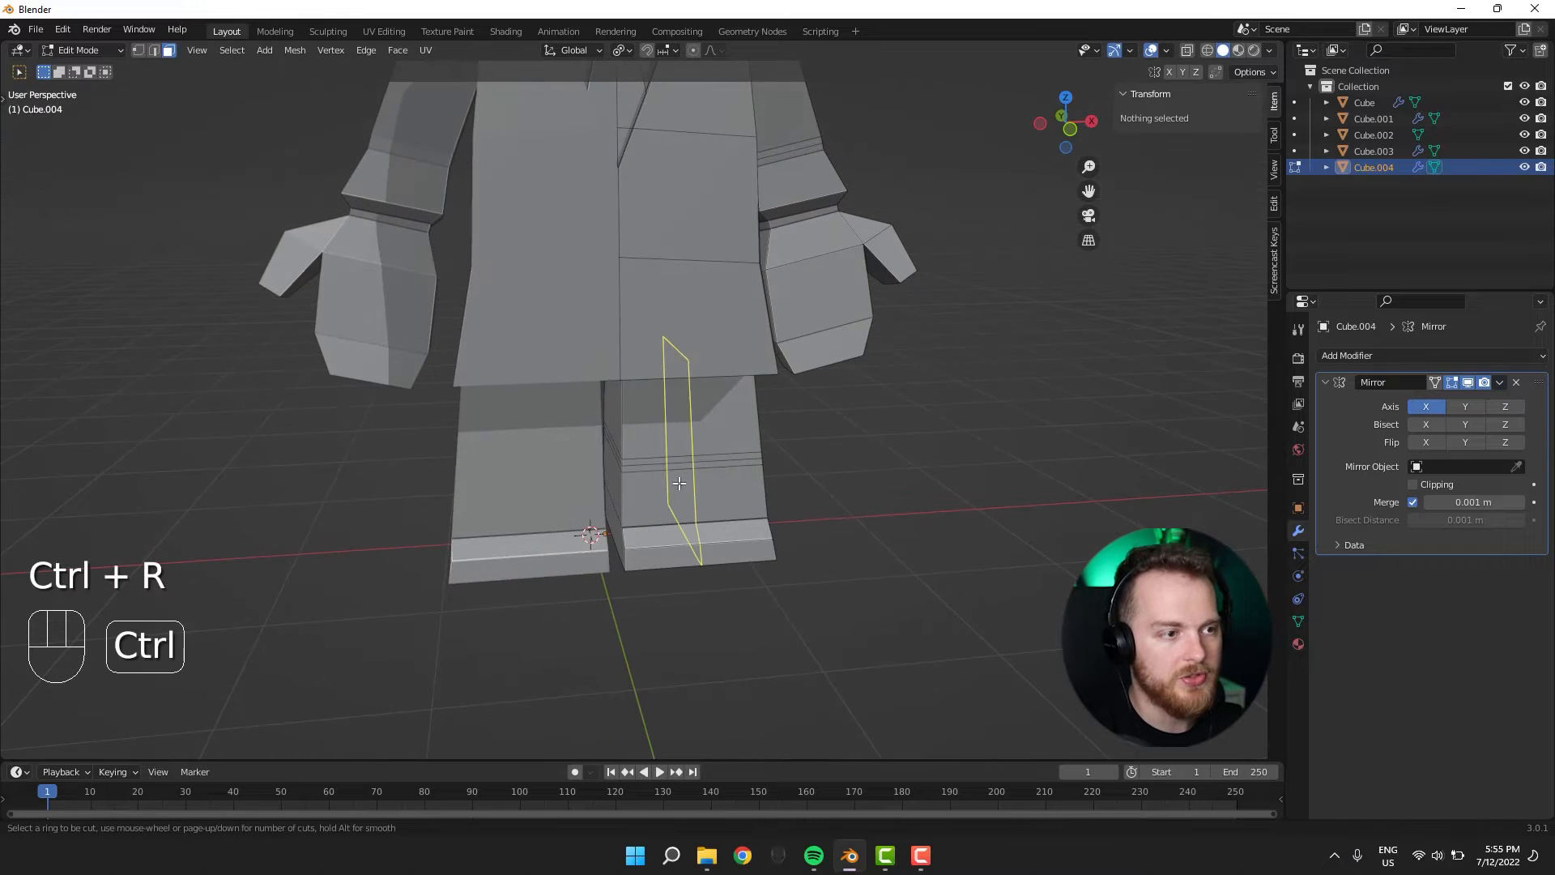
click(766, 503)
click(781, 562)
middle_drag(785, 566, 584, 557)
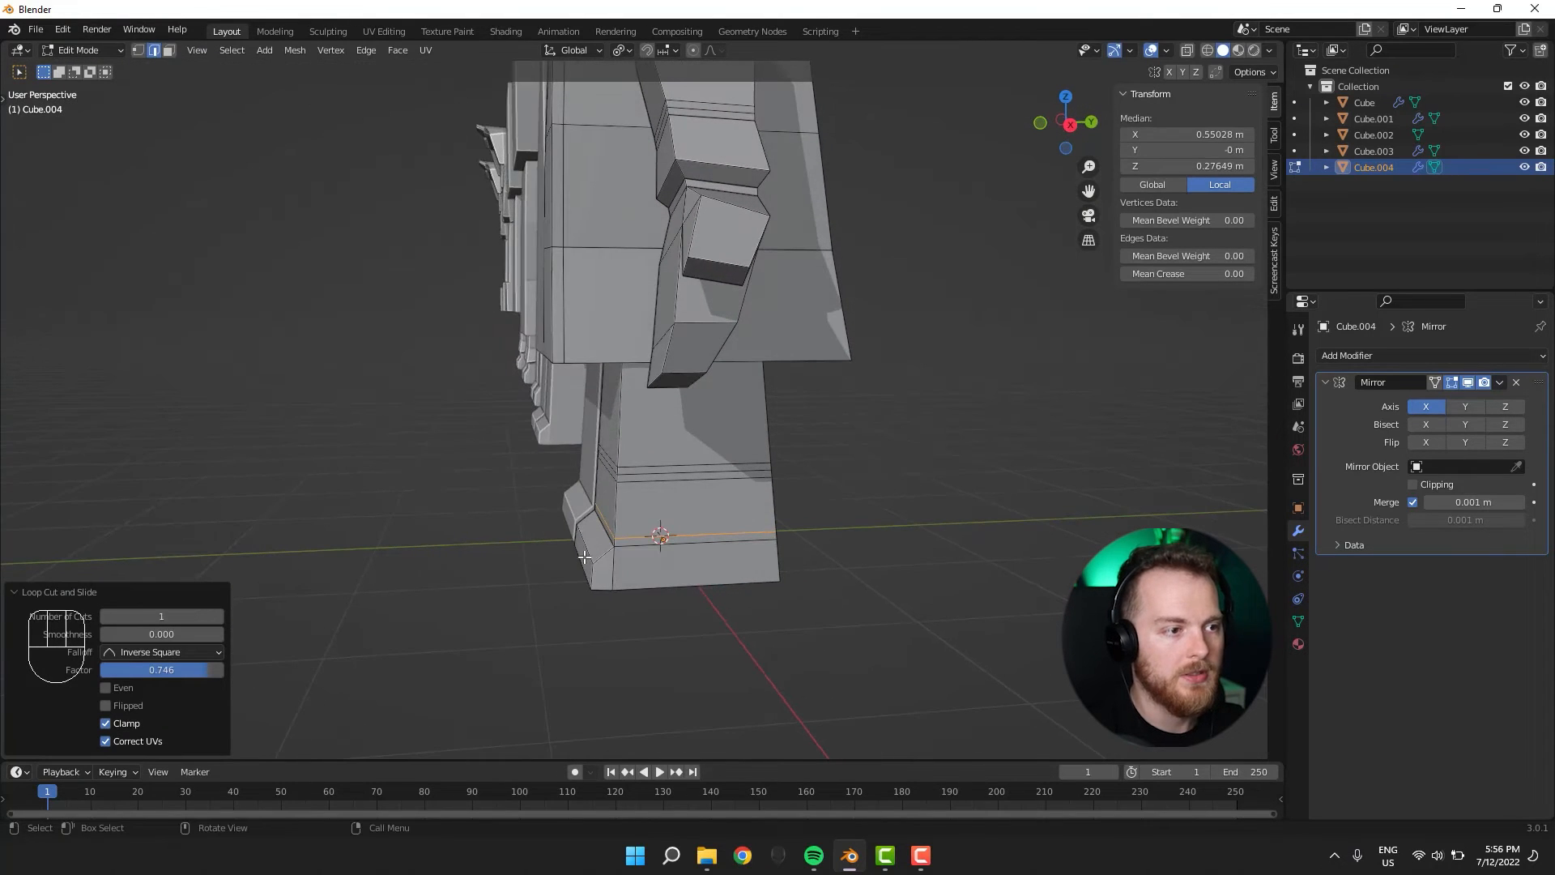
Raise the lower leg loop about 0.097 m along Z and scale it to about 1.108 as a flared trouser hem.
key(g)
key(z)
click(494, 564)
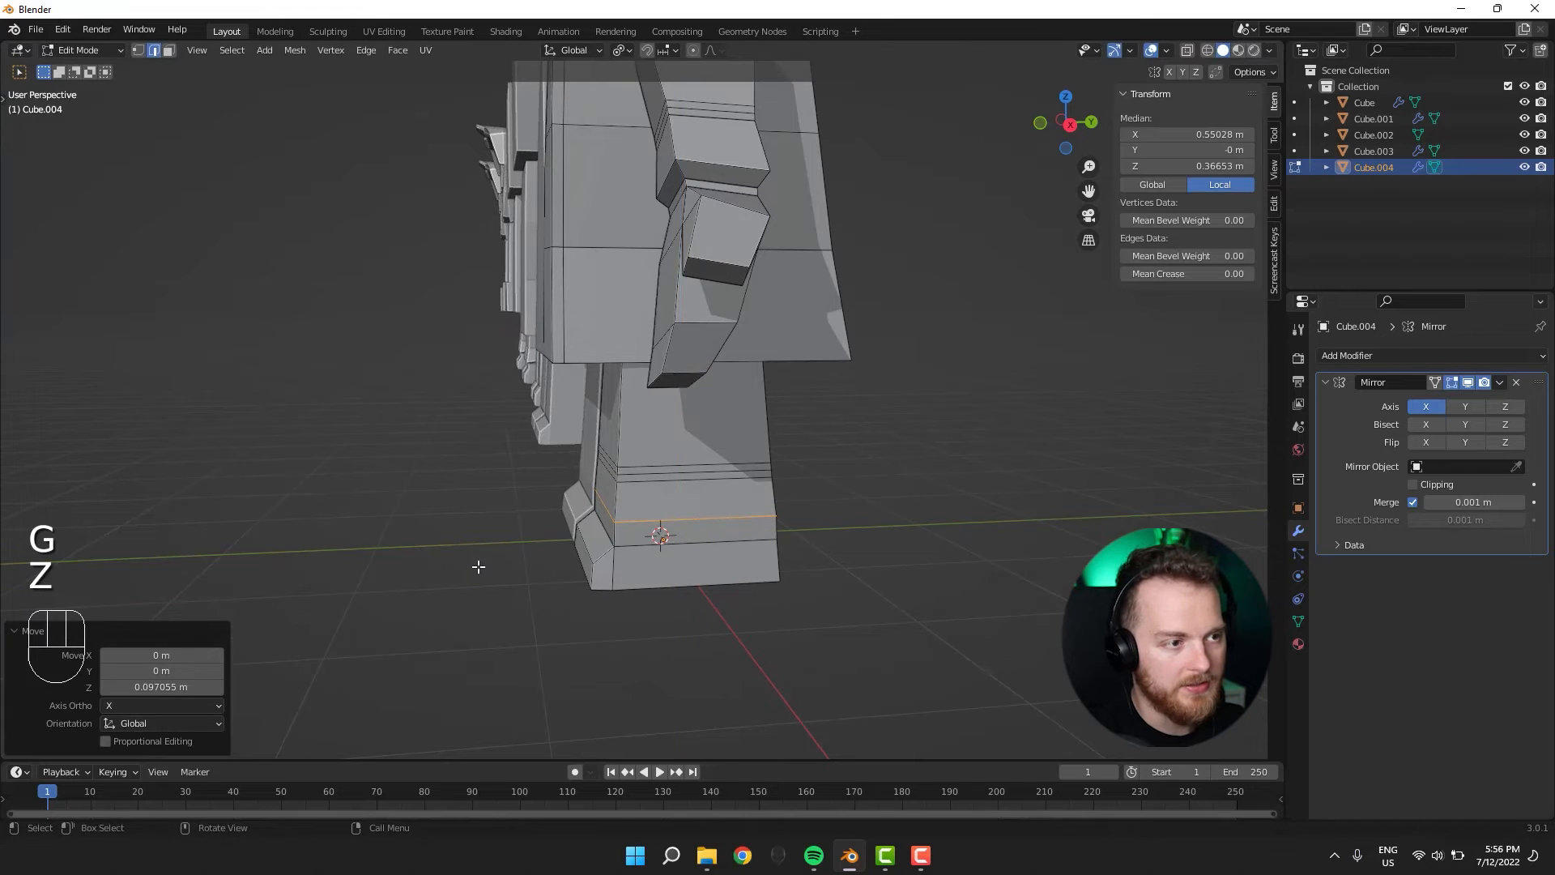
key(s)
click(456, 568)
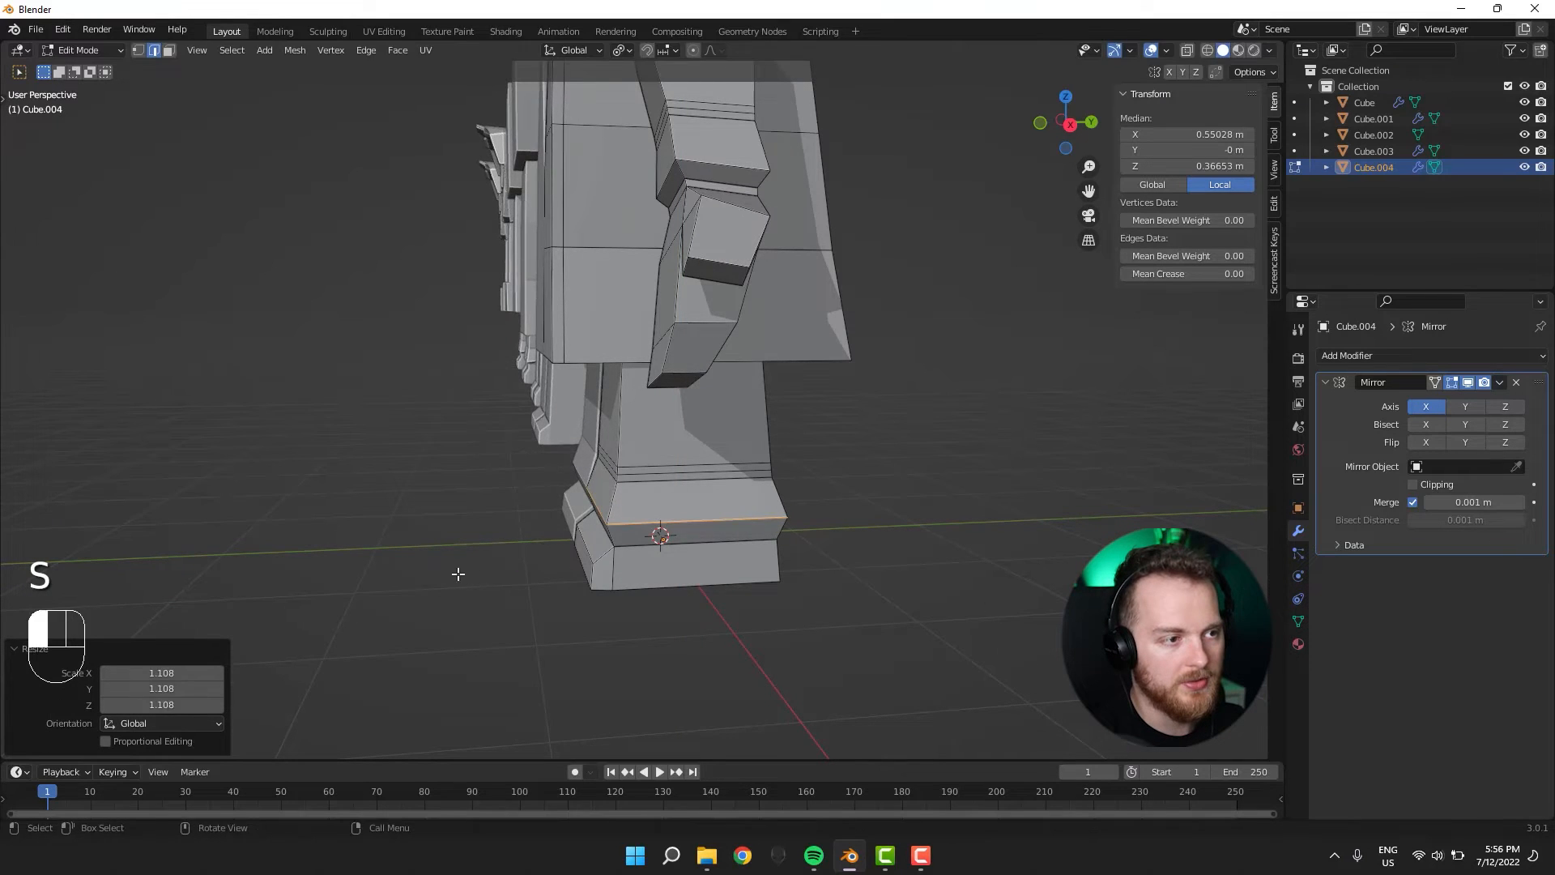
Add another edge loop just below the trouser hem at a slide factor of about -0.513 and scale it inward.
middle_drag(456, 568, 615, 551)
key(ctrl+r)
click(653, 508)
click(567, 535)
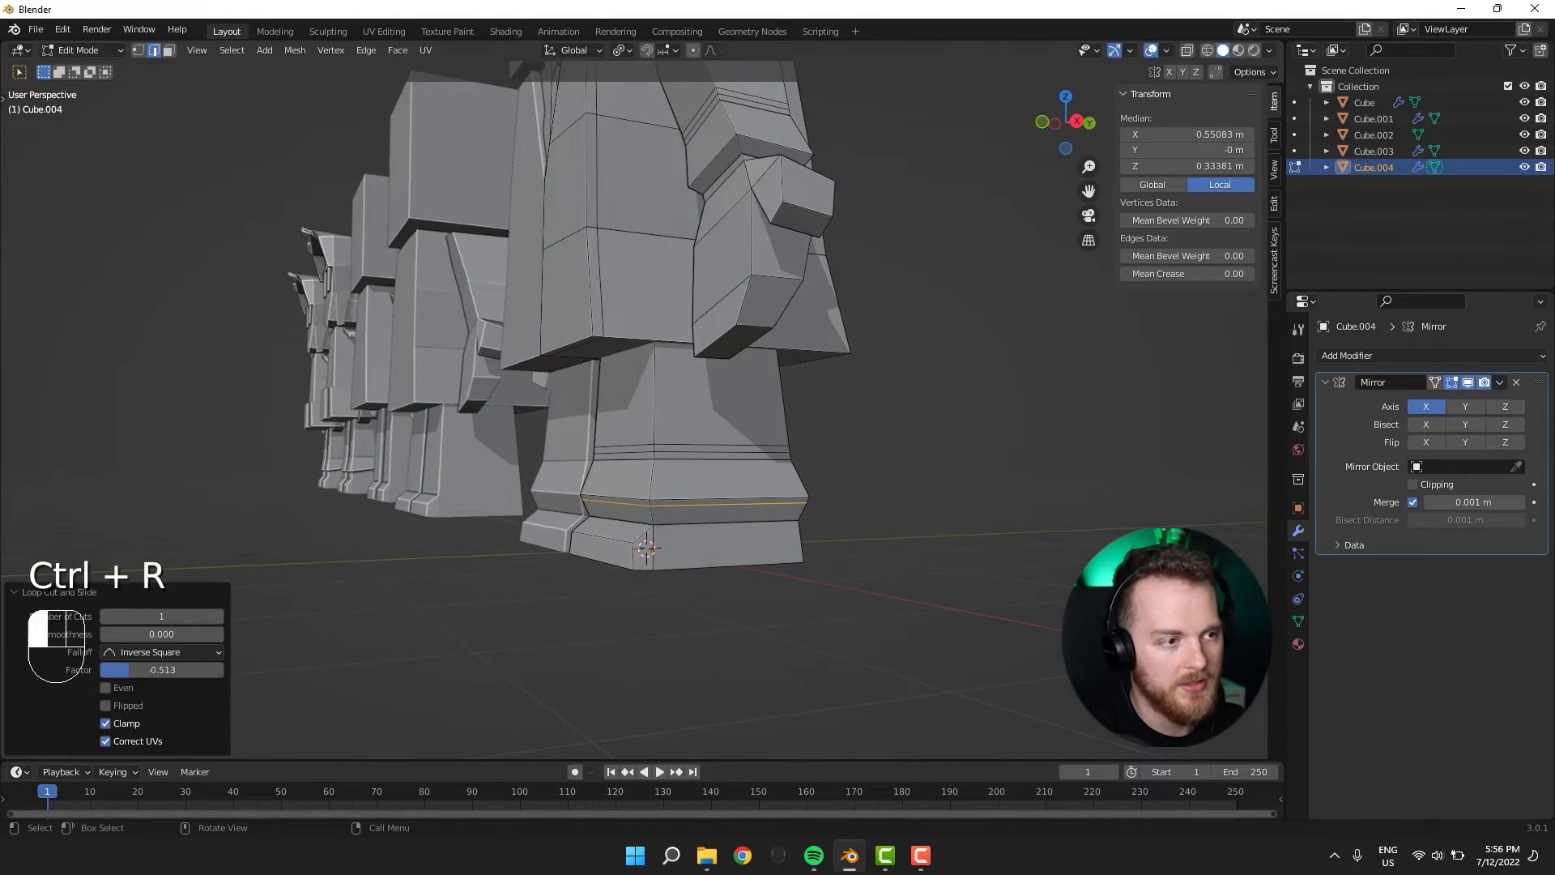
key(s)
click(530, 544)
middle_drag(531, 545, 683, 577)
key(g)
key(z)
click(510, 538)
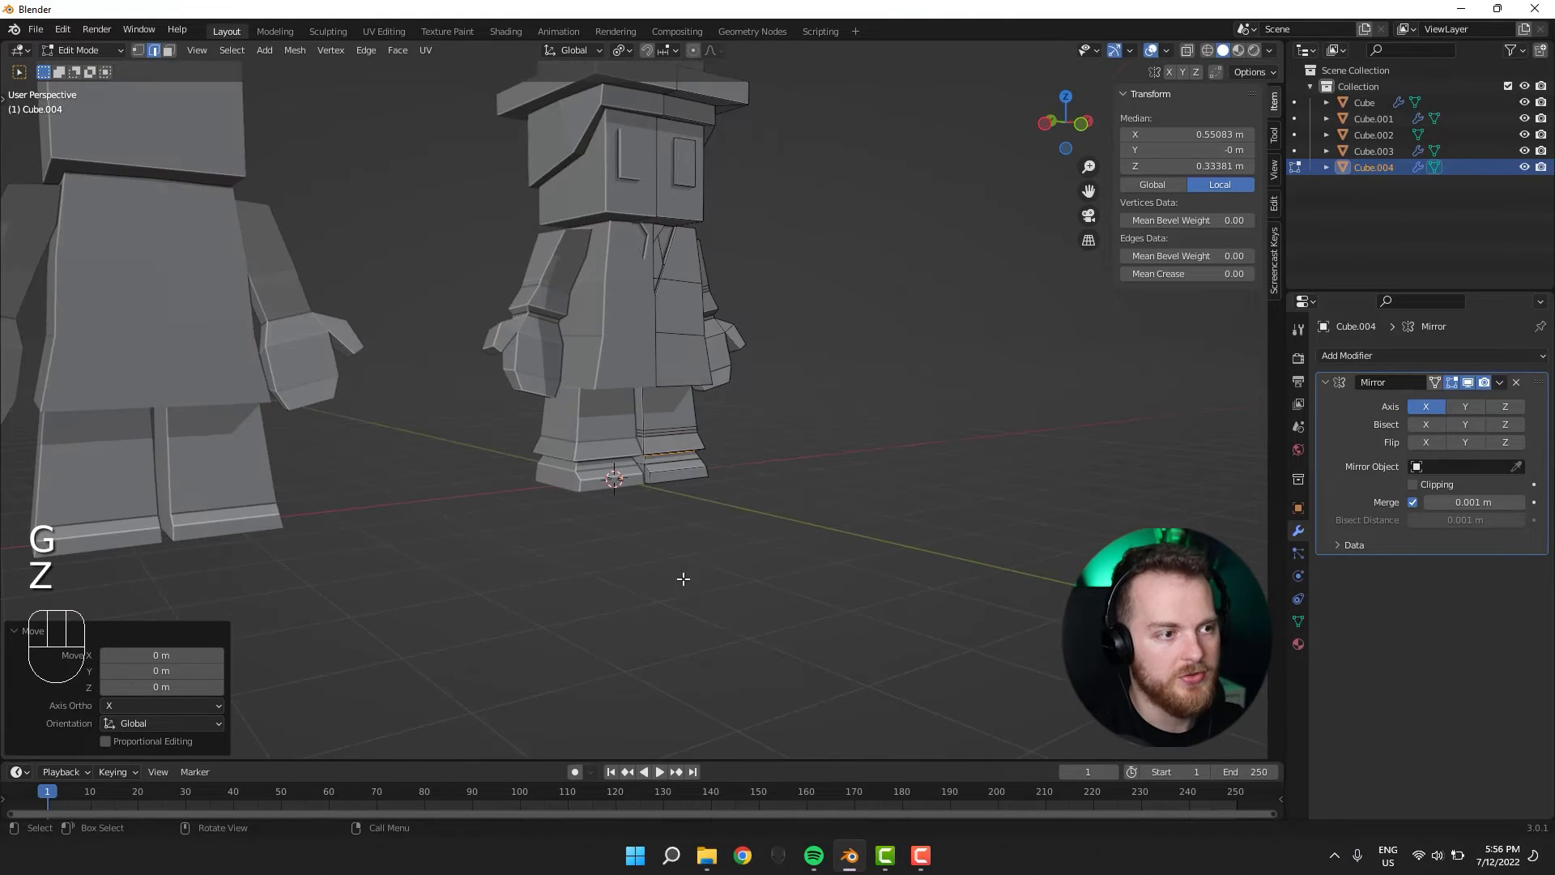
Preview the trouser hem in Object Mode and scale its edge loop down to about 0.883.
key(Tab)
middle_drag(847, 581, 653, 576)
key(Tab)
scroll(624, 534, up, 5)
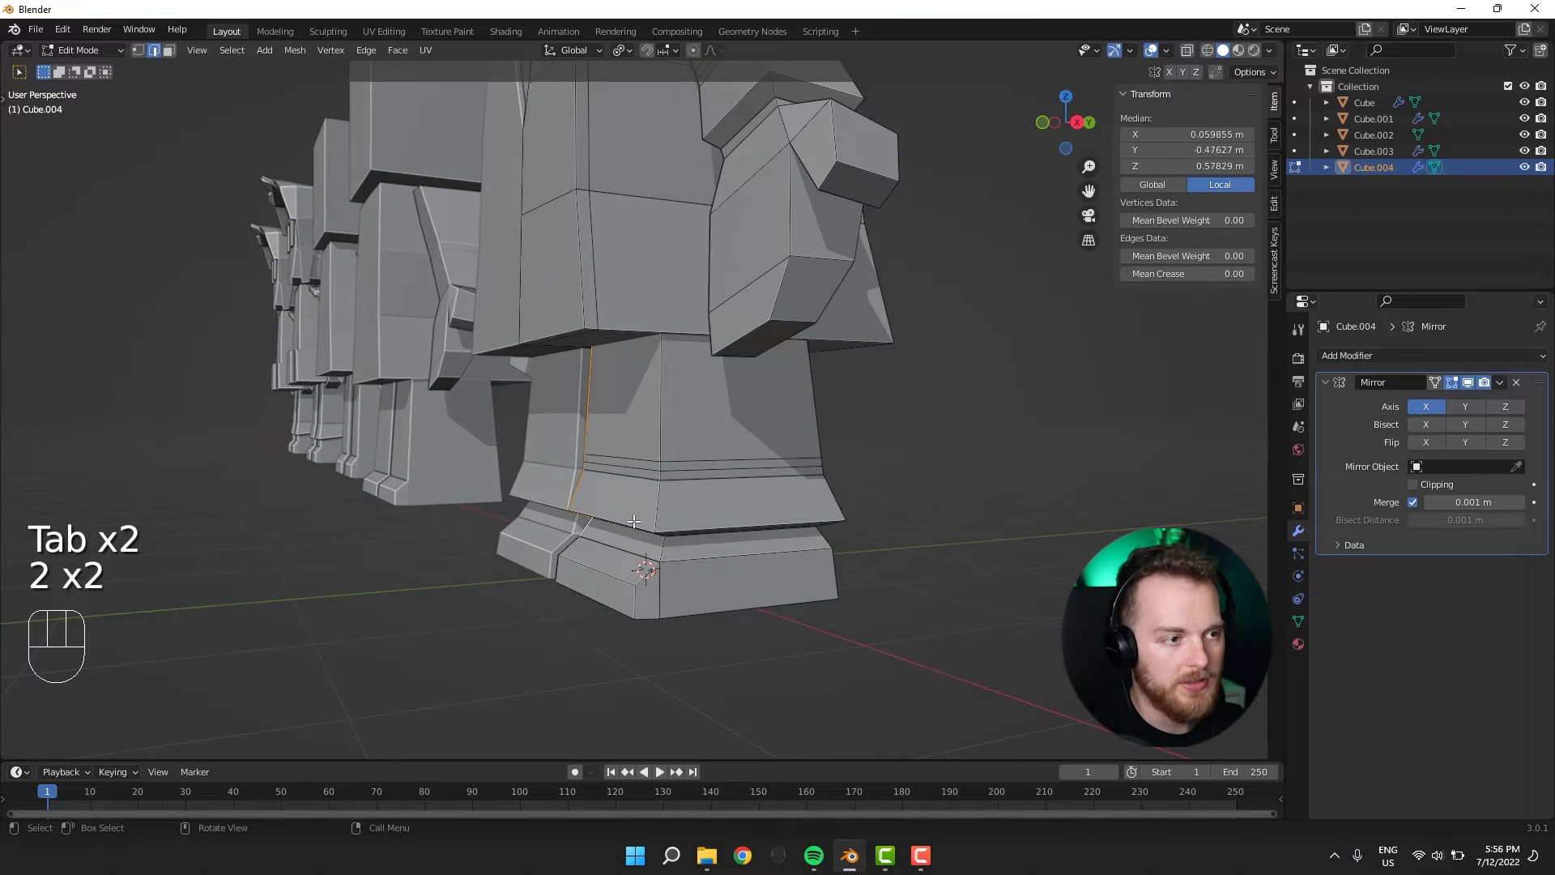
alt+click(634, 522)
middle_drag(633, 521, 706, 373)
key(s)
click(421, 535)
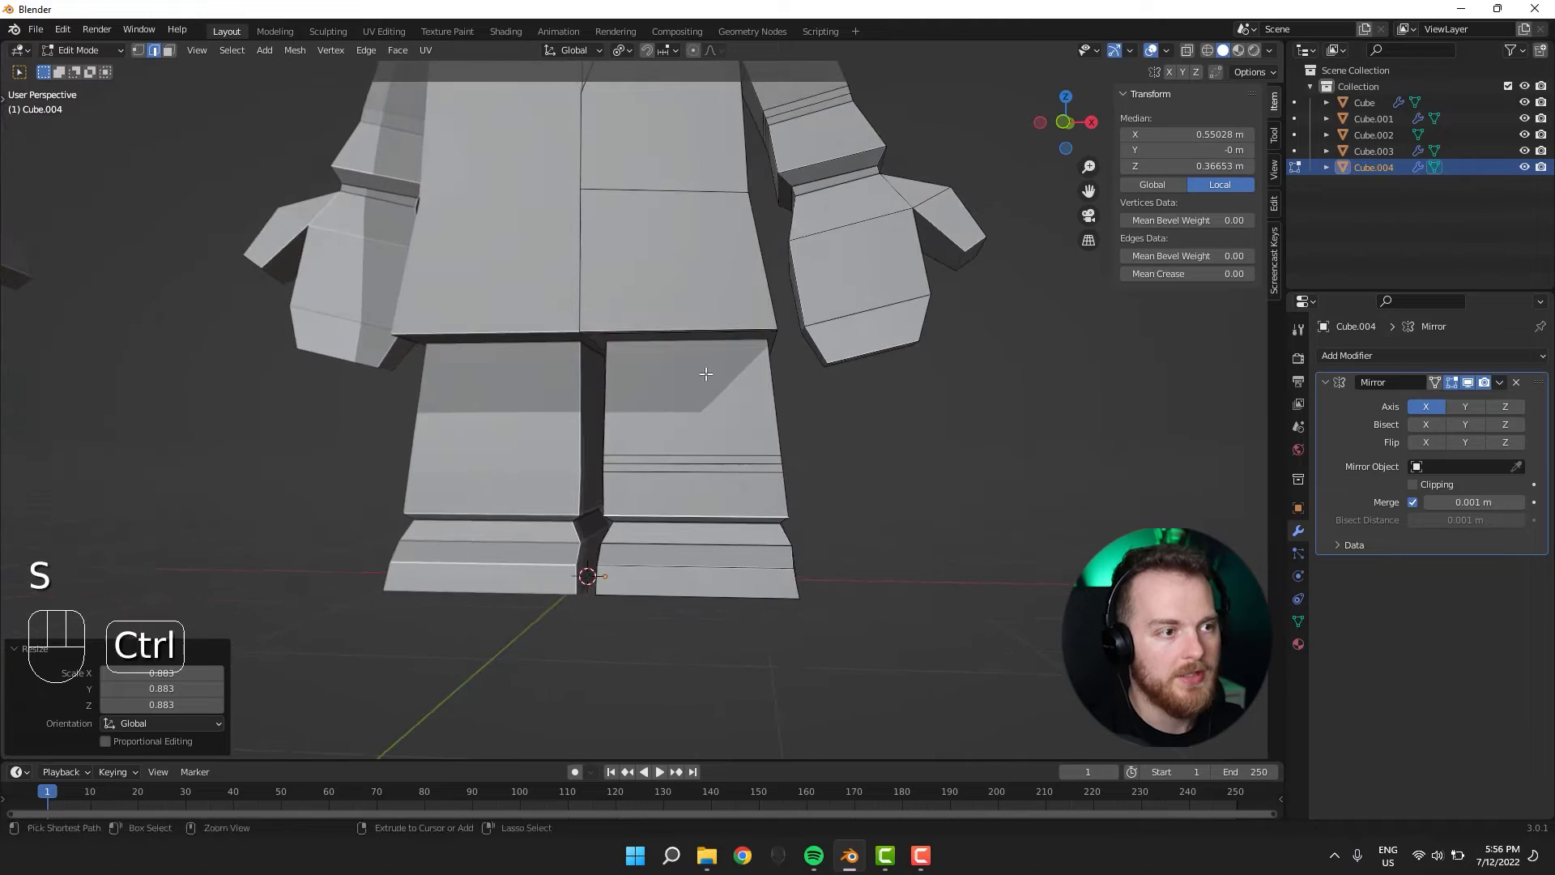
Add a centred vertical loop cut down the leg and shoe.
key(ctrl+r)
click(699, 493)
right_click(699, 493)
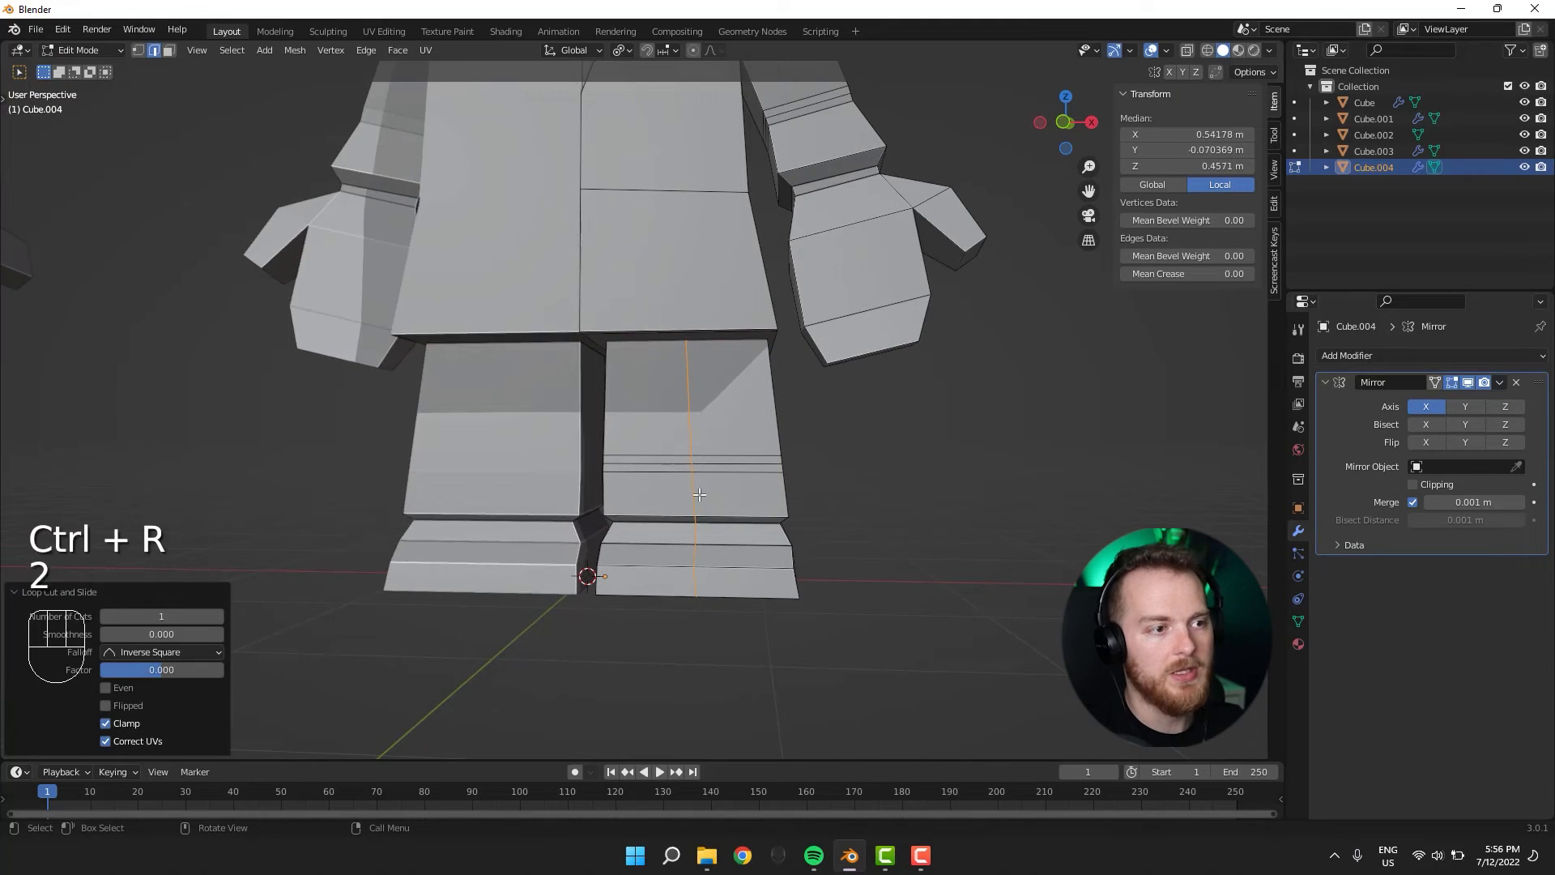
key(1)
key(2)
Select the vertical centre edges on the front of the trouser leg and move them along Y to form a crease.
middle_drag(699, 493, 561, 488)
key(ctrl+z)
ctrl+click(629, 447)
middle_drag(541, 559, 731, 635)
key(g)
key(y)
click(488, 569)
Pull the edge at the middle of the shoe's toe about 0.2 m forward along Y to form a pointed tip.
key(Tab)
scroll(731, 636, down, 3)
middle_drag(730, 572, 531, 624)
scroll(779, 579, up, 5)
key(Tab)
click(649, 535)
key(g)
key(y)
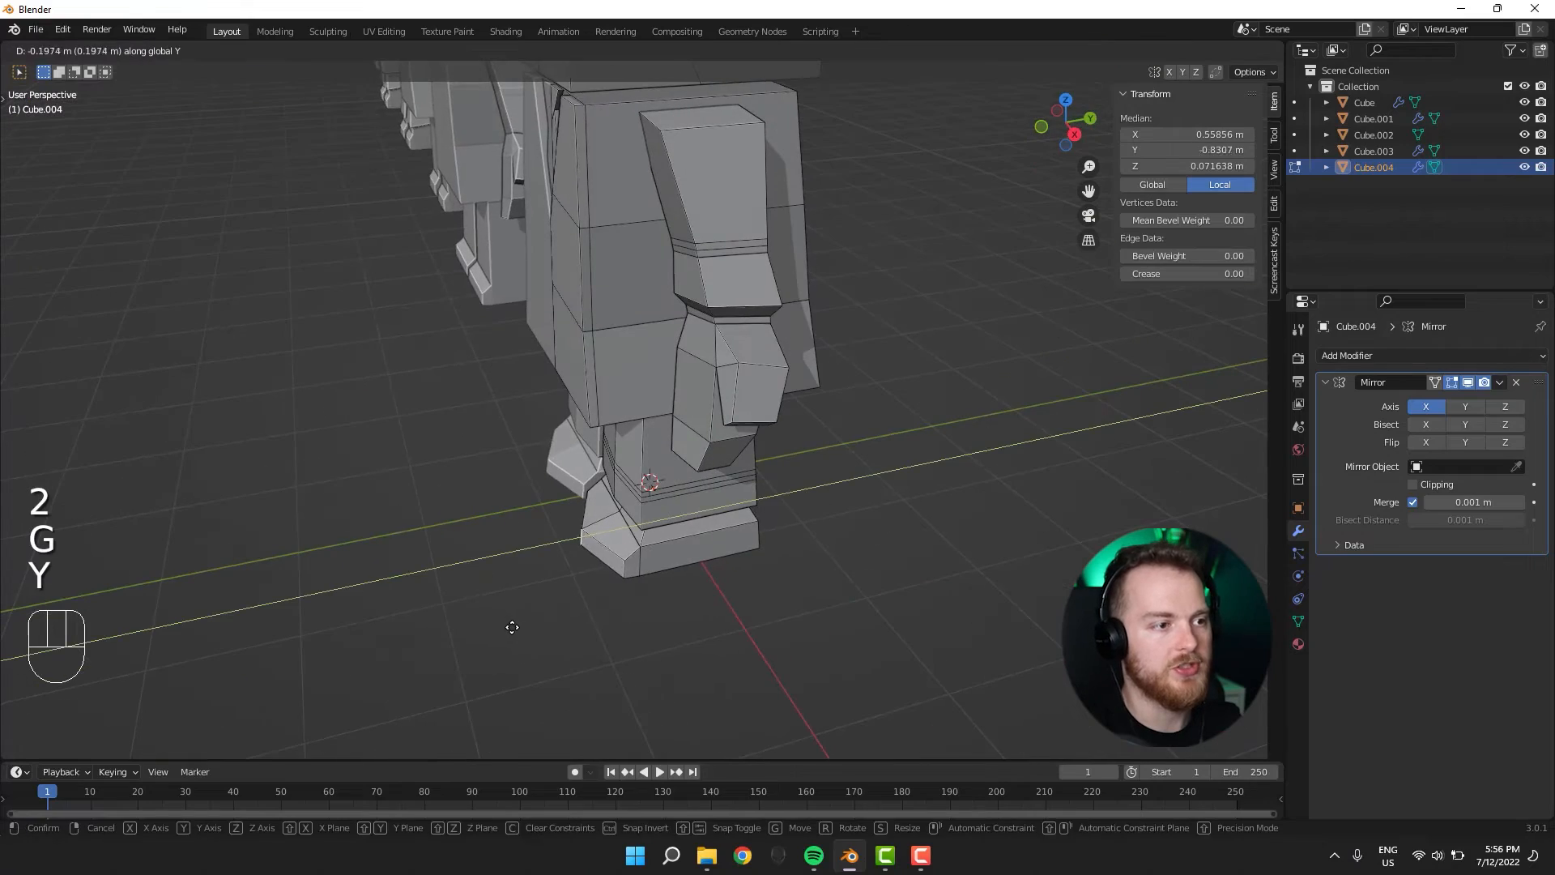
click(507, 625)
middle_drag(403, 585, 608, 538)
Switch the viewport to Material Preview shading and return to Edit Mode on the top-hat character.
key(Tab)
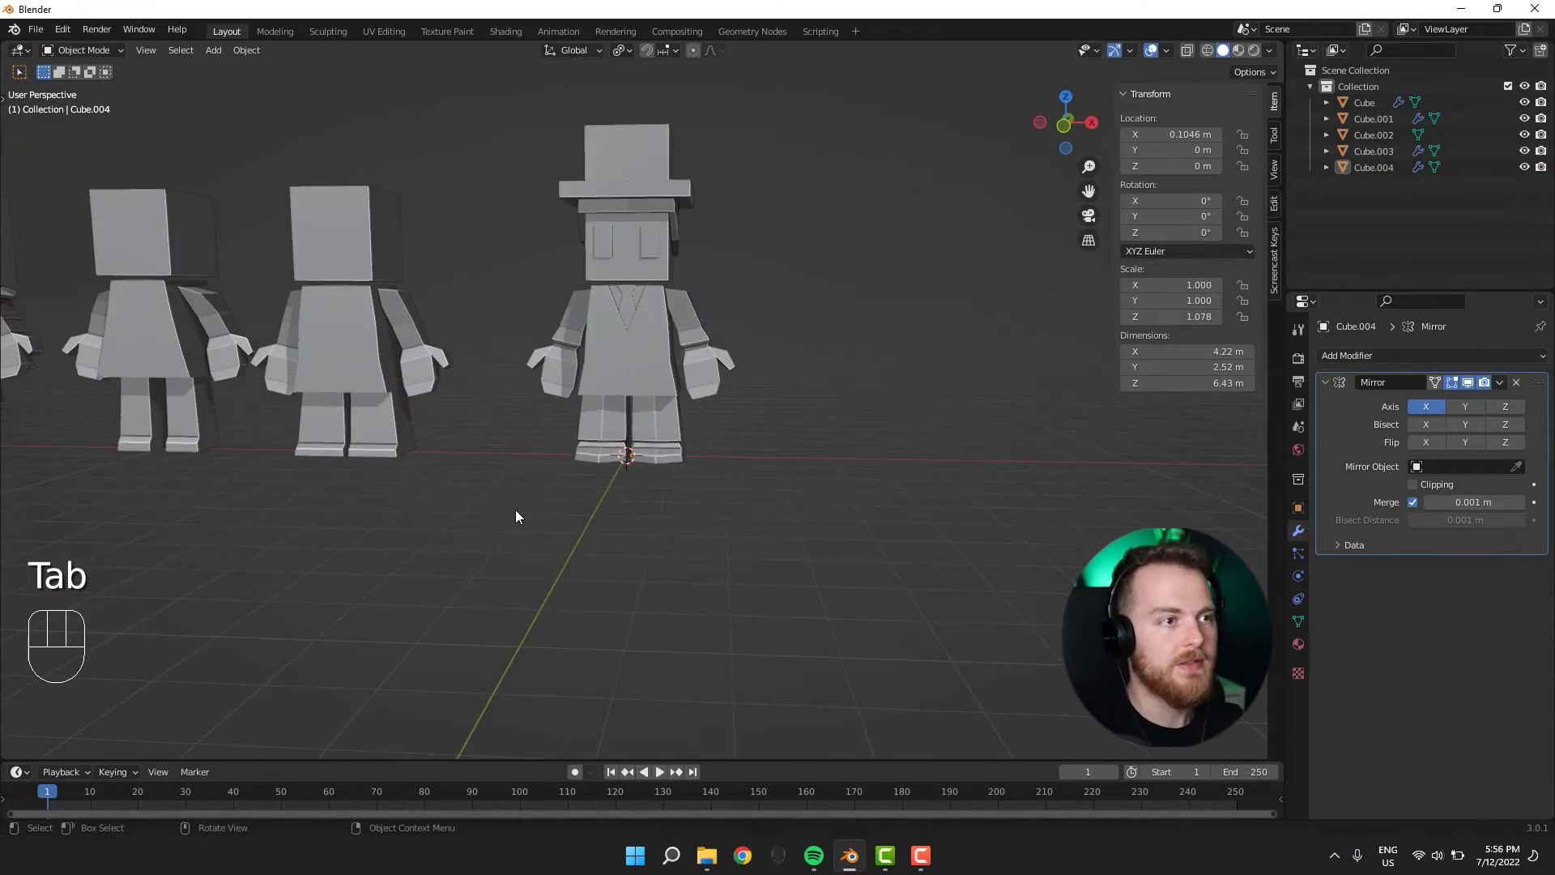
middle_drag(516, 516, 672, 454)
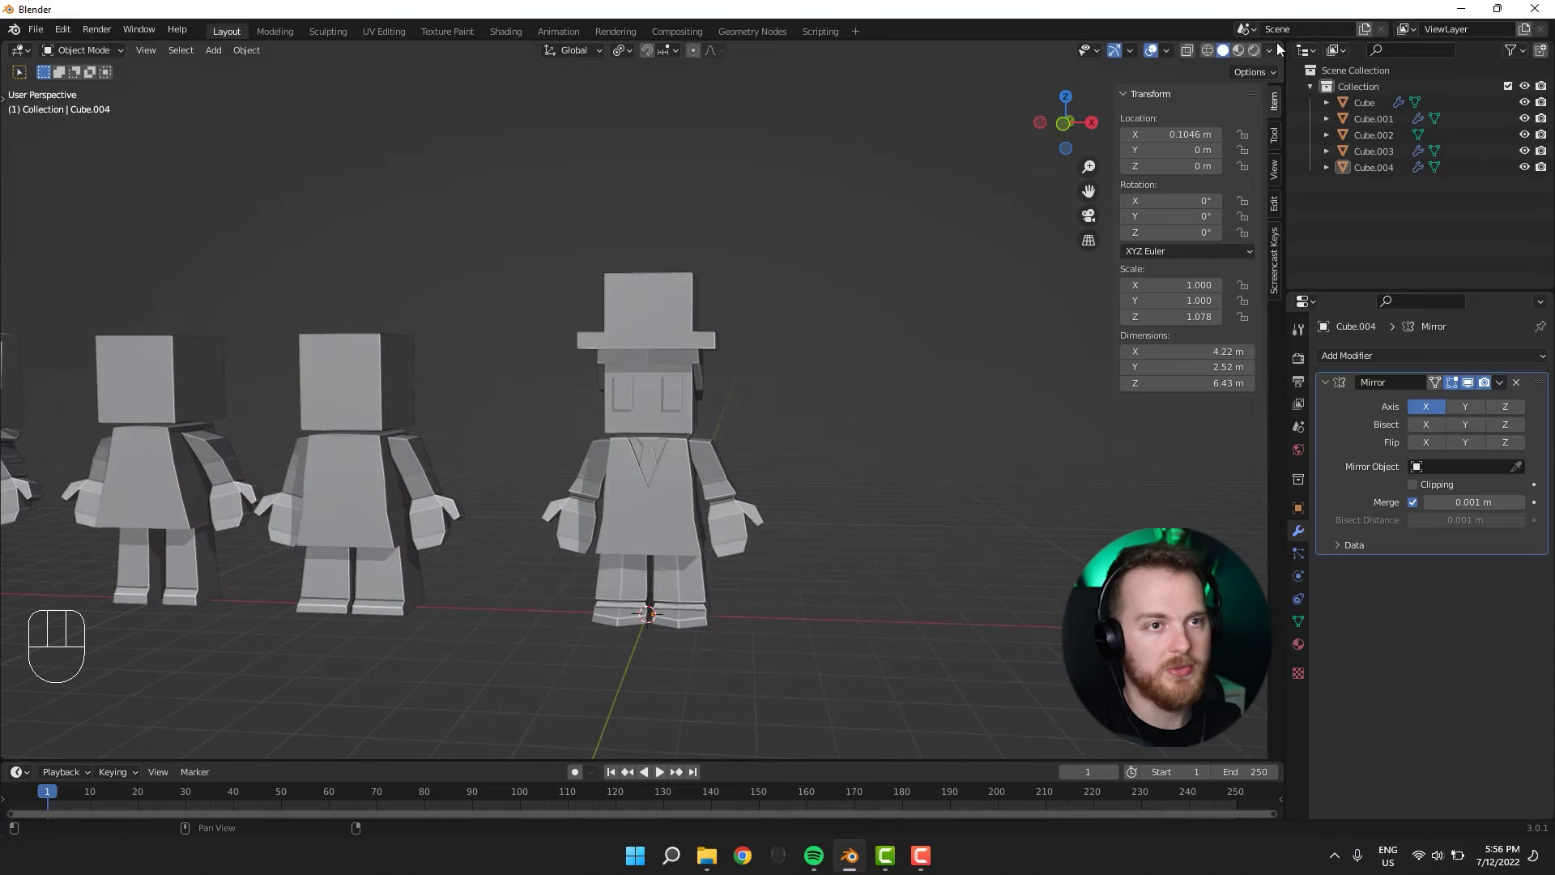
click(1237, 51)
mouse_move(1053, 341)
middle_down()
mouse_move(1023, 376)
mouse_move(953, 395)
mouse_move(747, 371)
middle_up()
key(Tab)
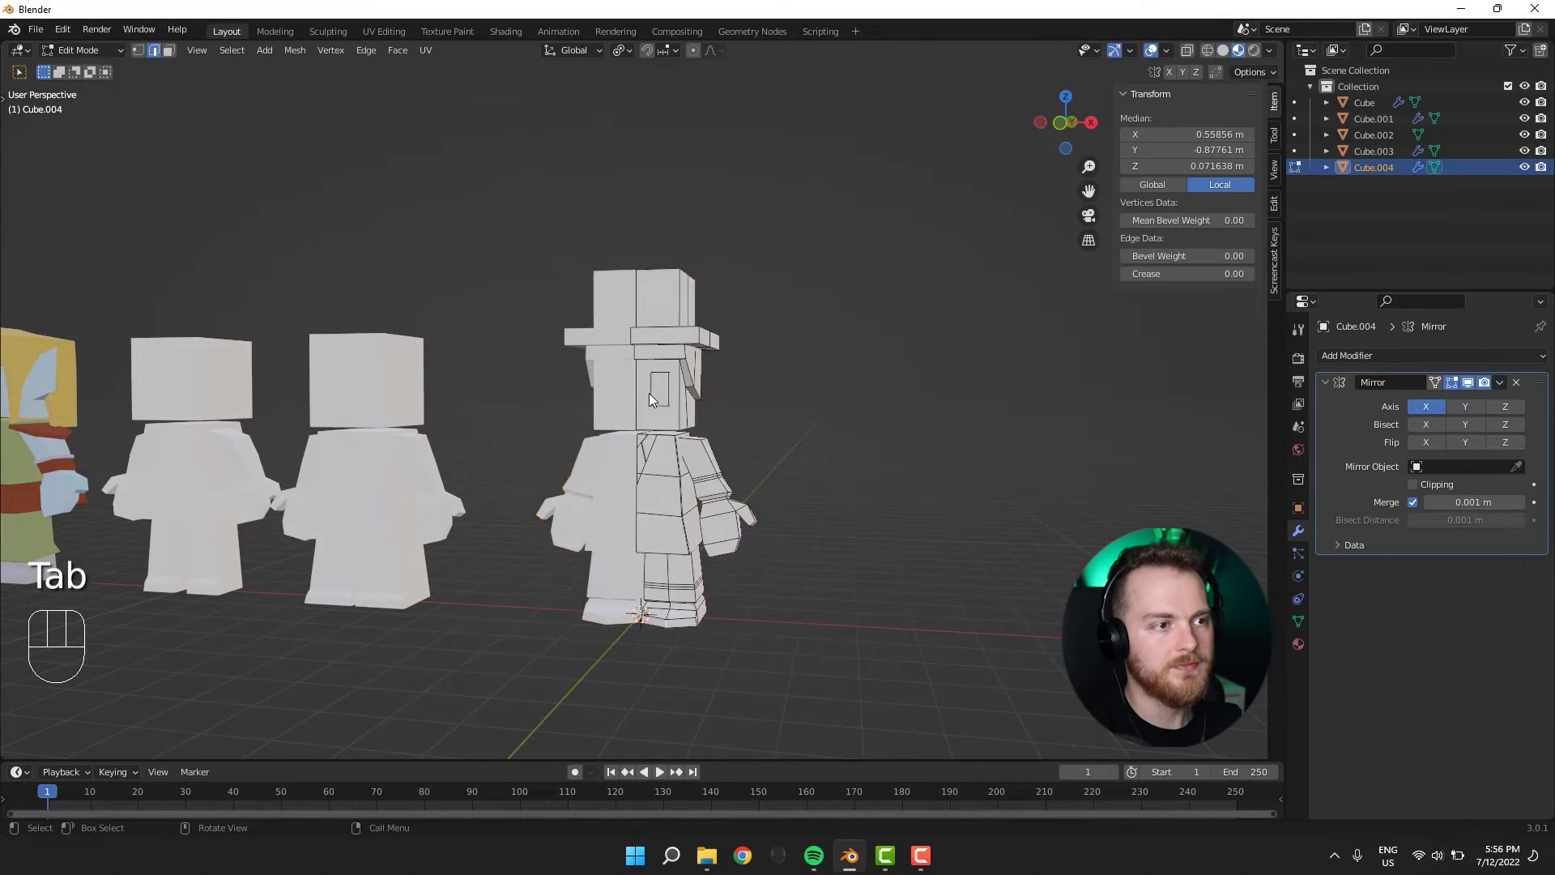
Select the linked eye geometry and create a new material named HumanSkin for the character.
mouse_move(649, 392)
middle_down()
mouse_move(639, 405)
mouse_move(689, 451)
mouse_move(676, 392)
middle_up()
scroll(677, 390, up, 2)
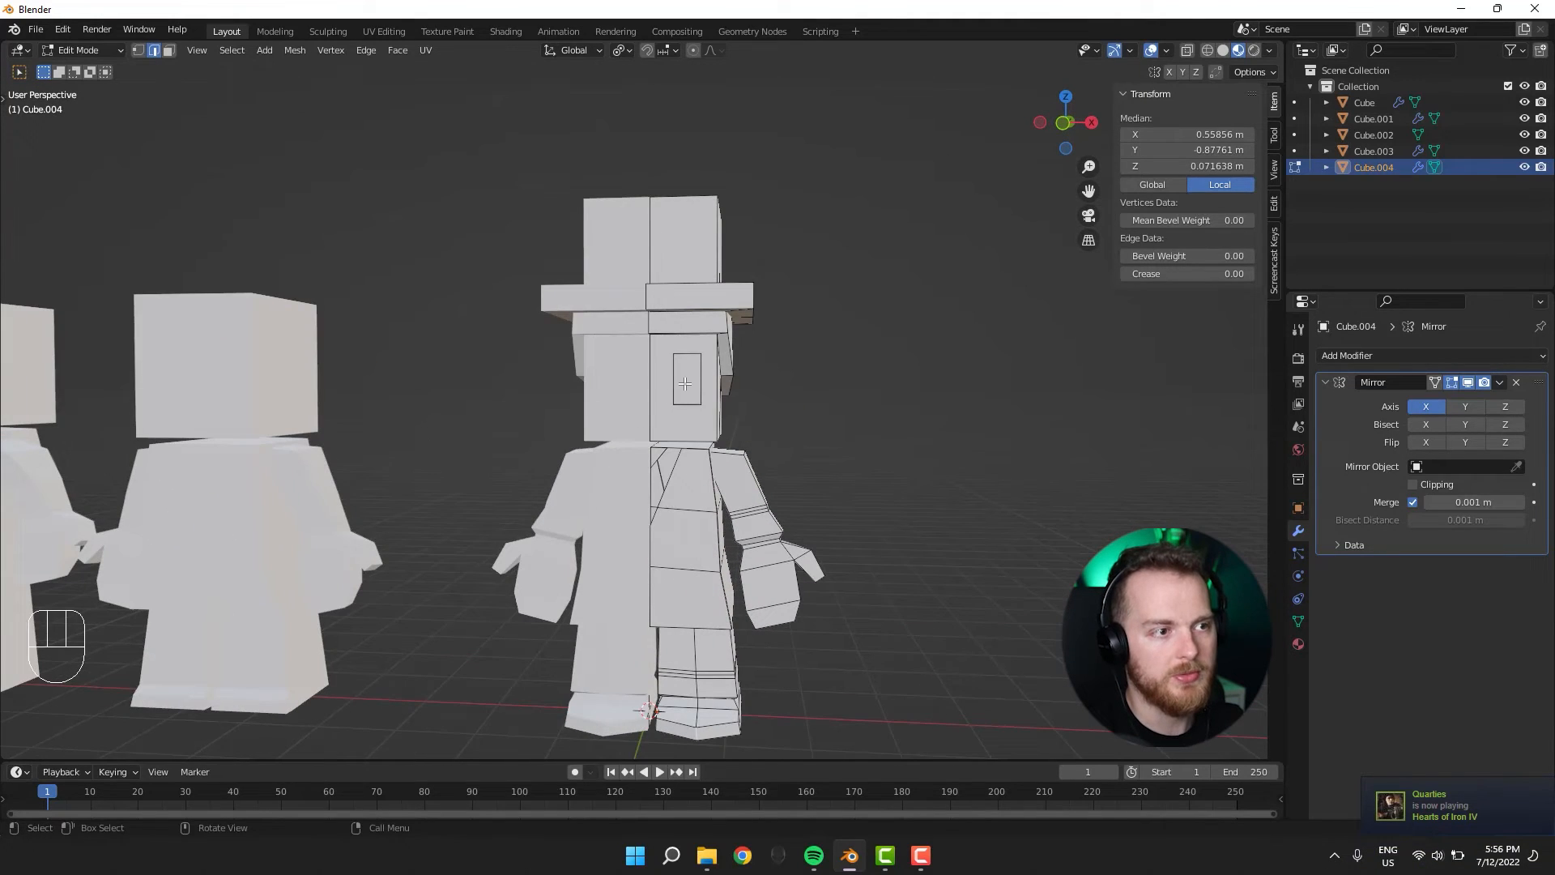
key(l)
click(1299, 642)
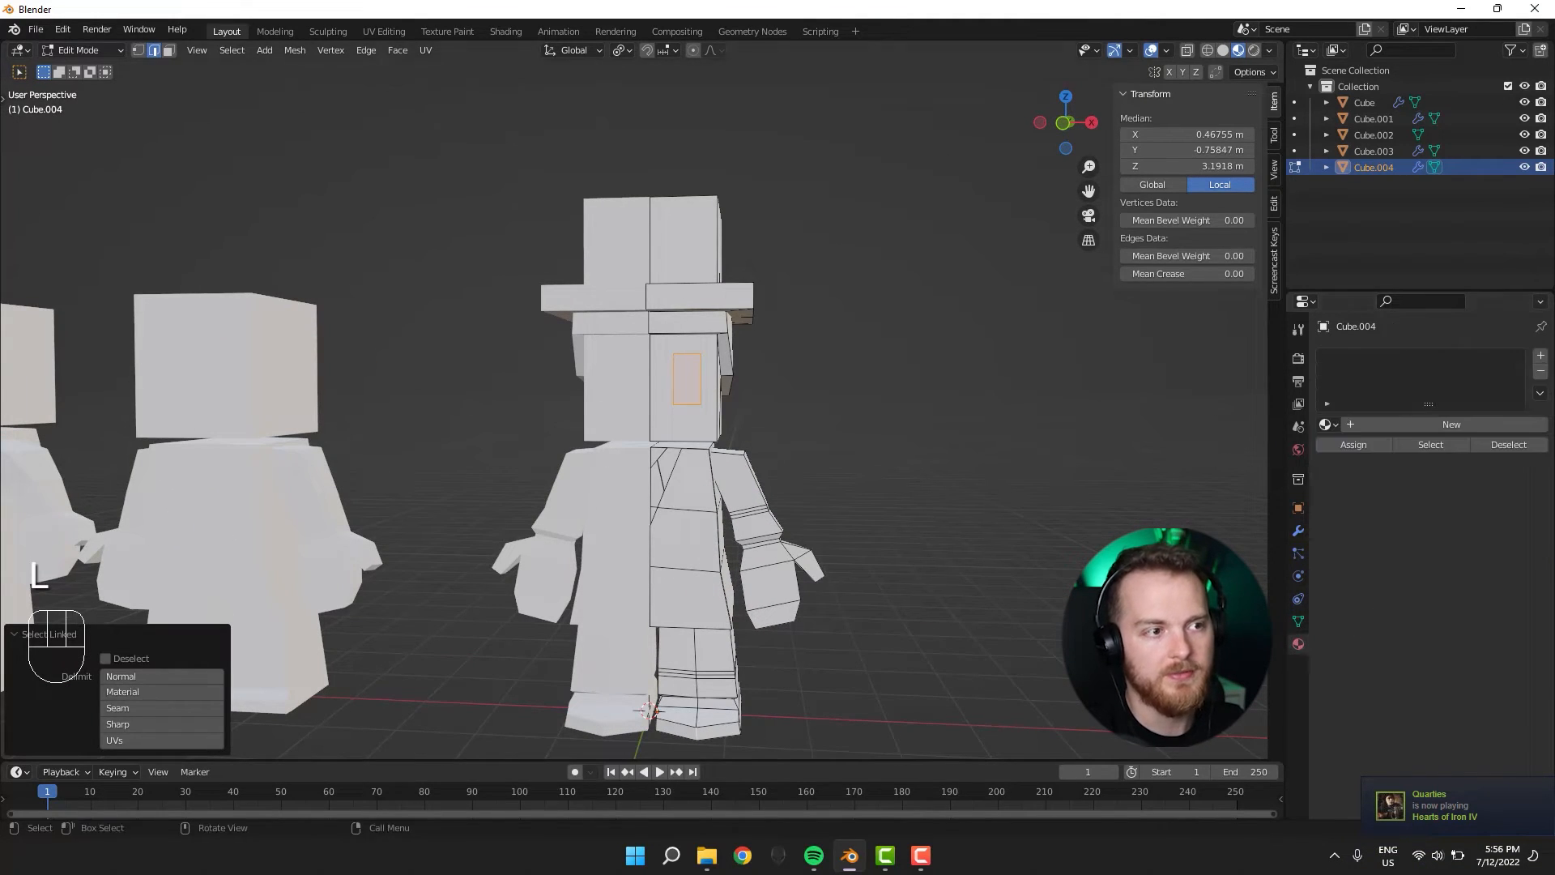
click(1349, 425)
double_click(1343, 362)
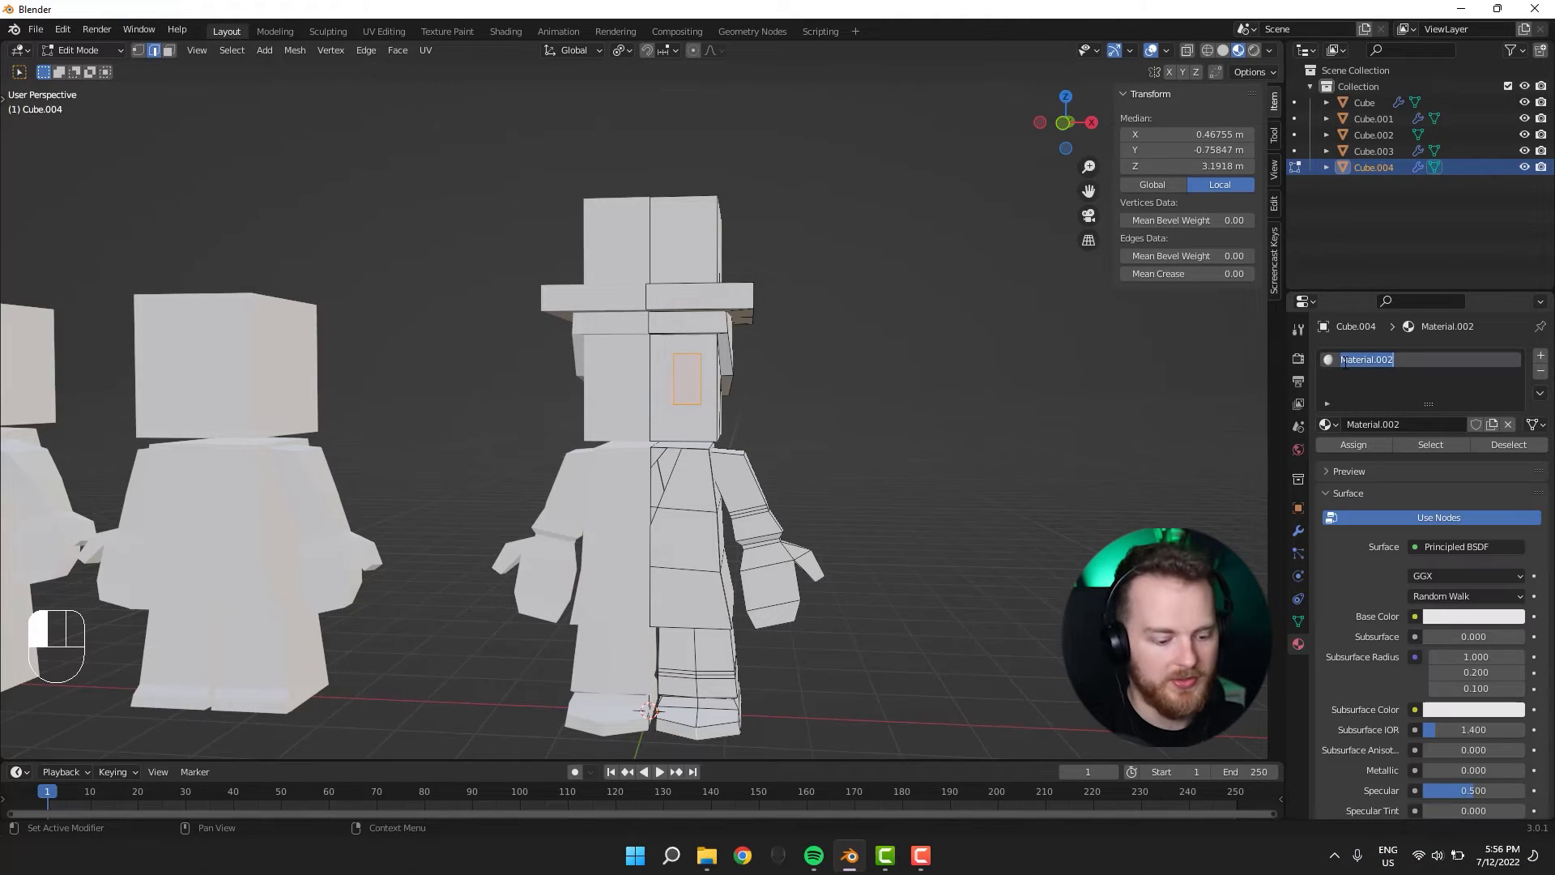
text(Huma)
key(BackSpace)
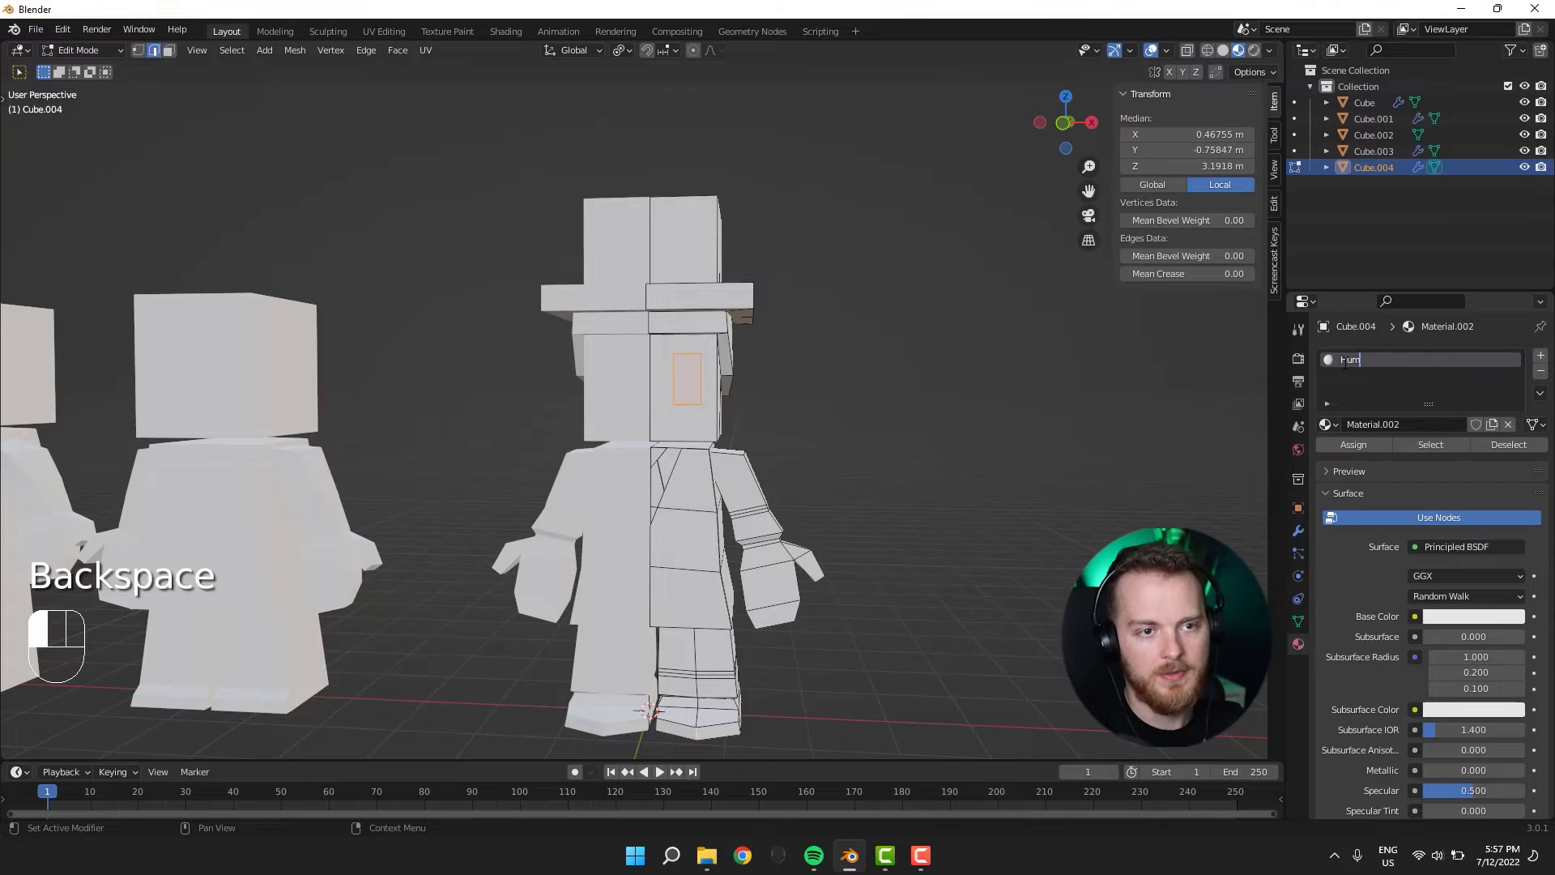
text(anSkin)
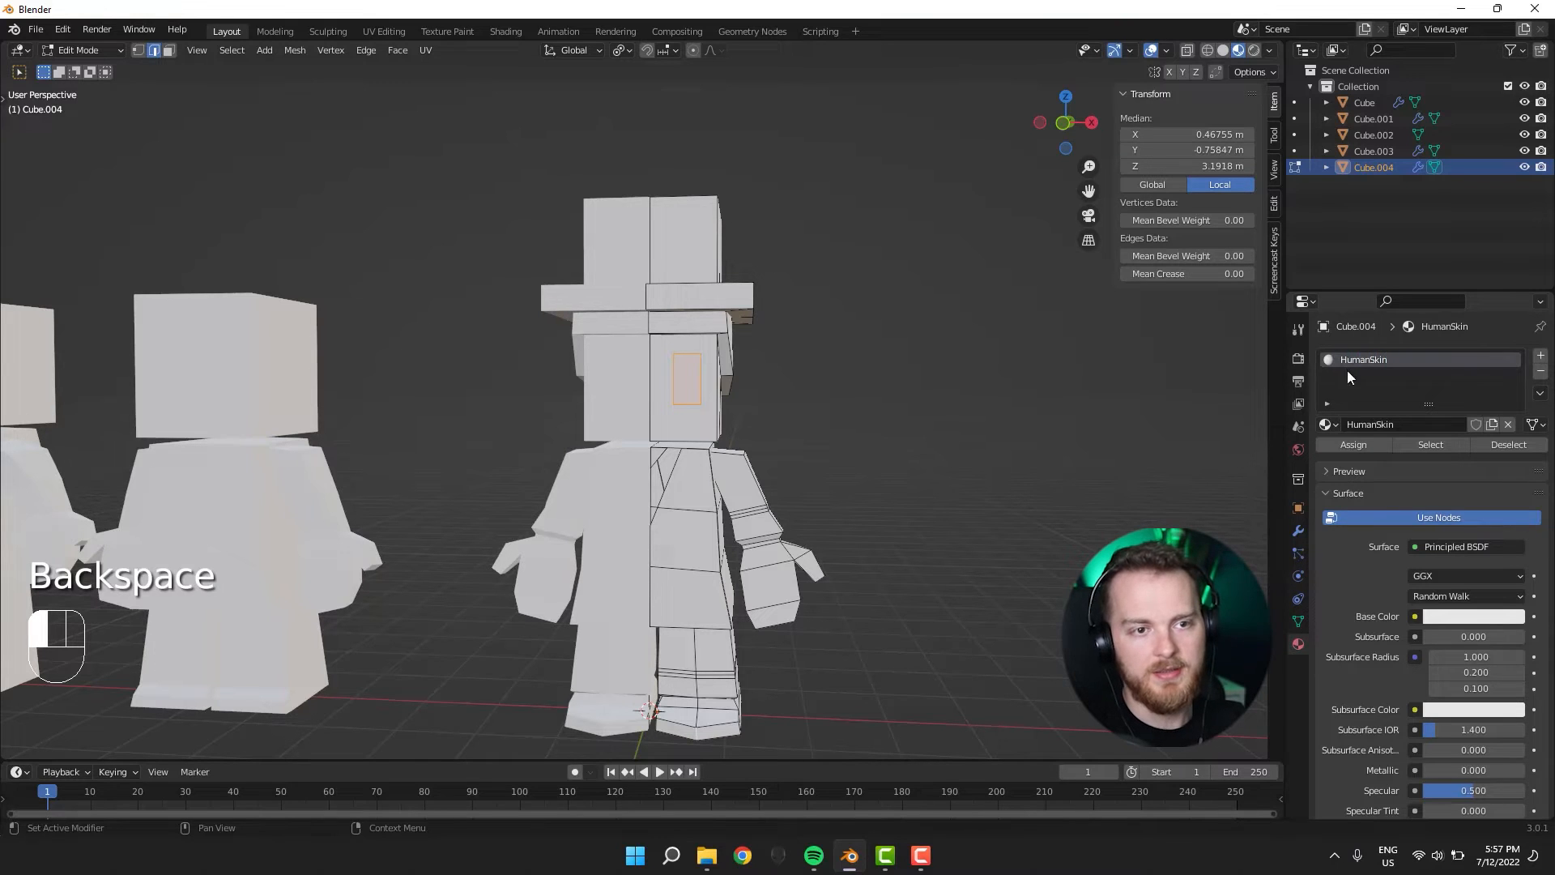
Set HumanSkin's base colour to a skin tone (H 0.064, S 0.706, V 0.800), with specular 0 and roughness 1.
click(1458, 617)
click(1422, 460)
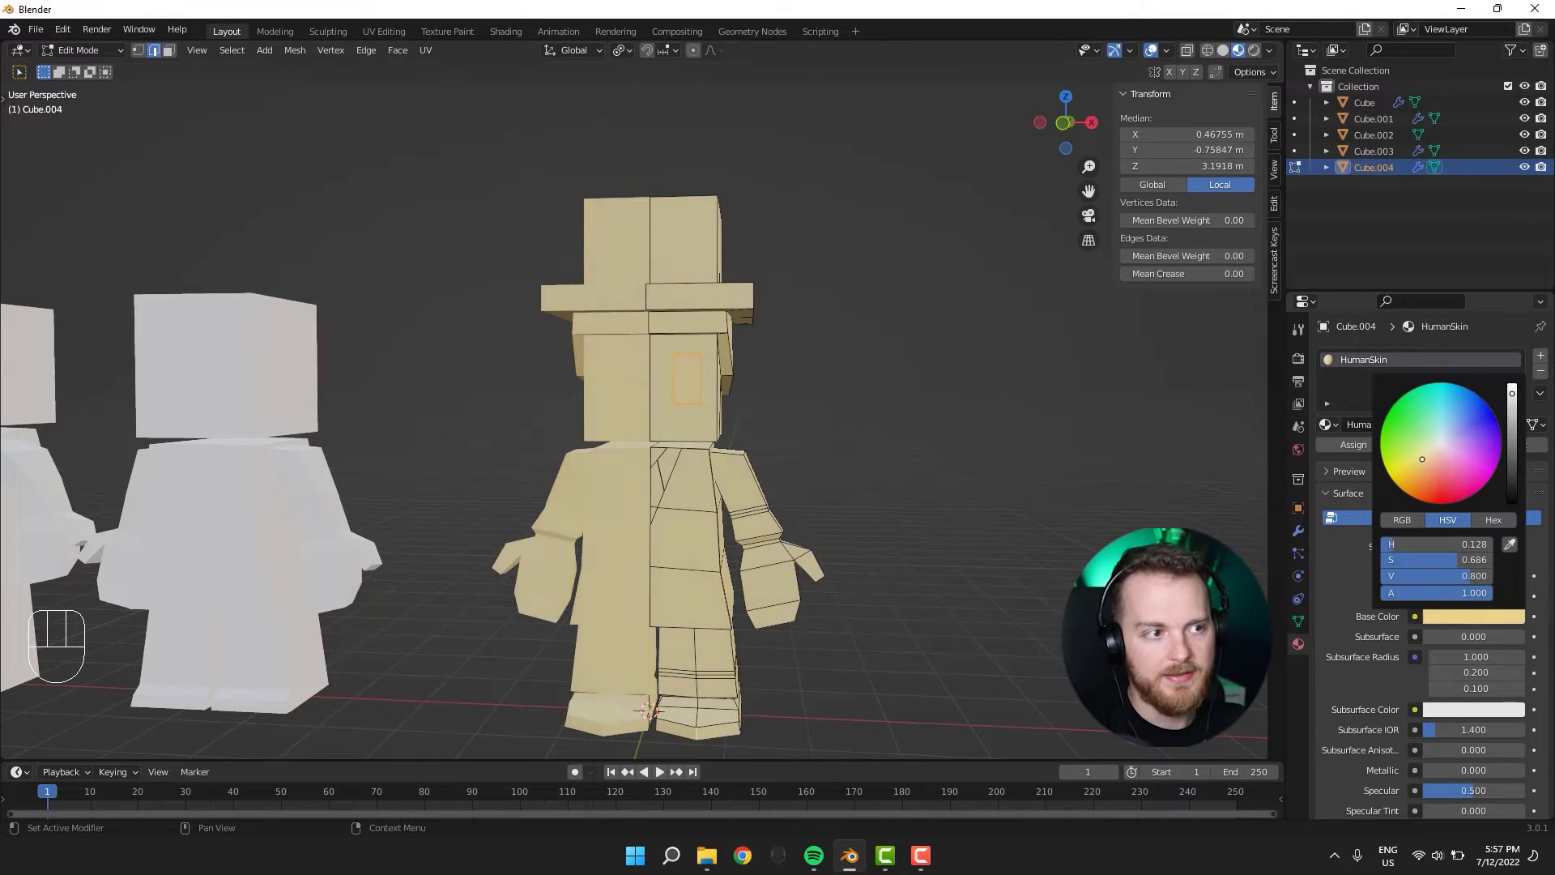
drag(1422, 459, 1427, 470)
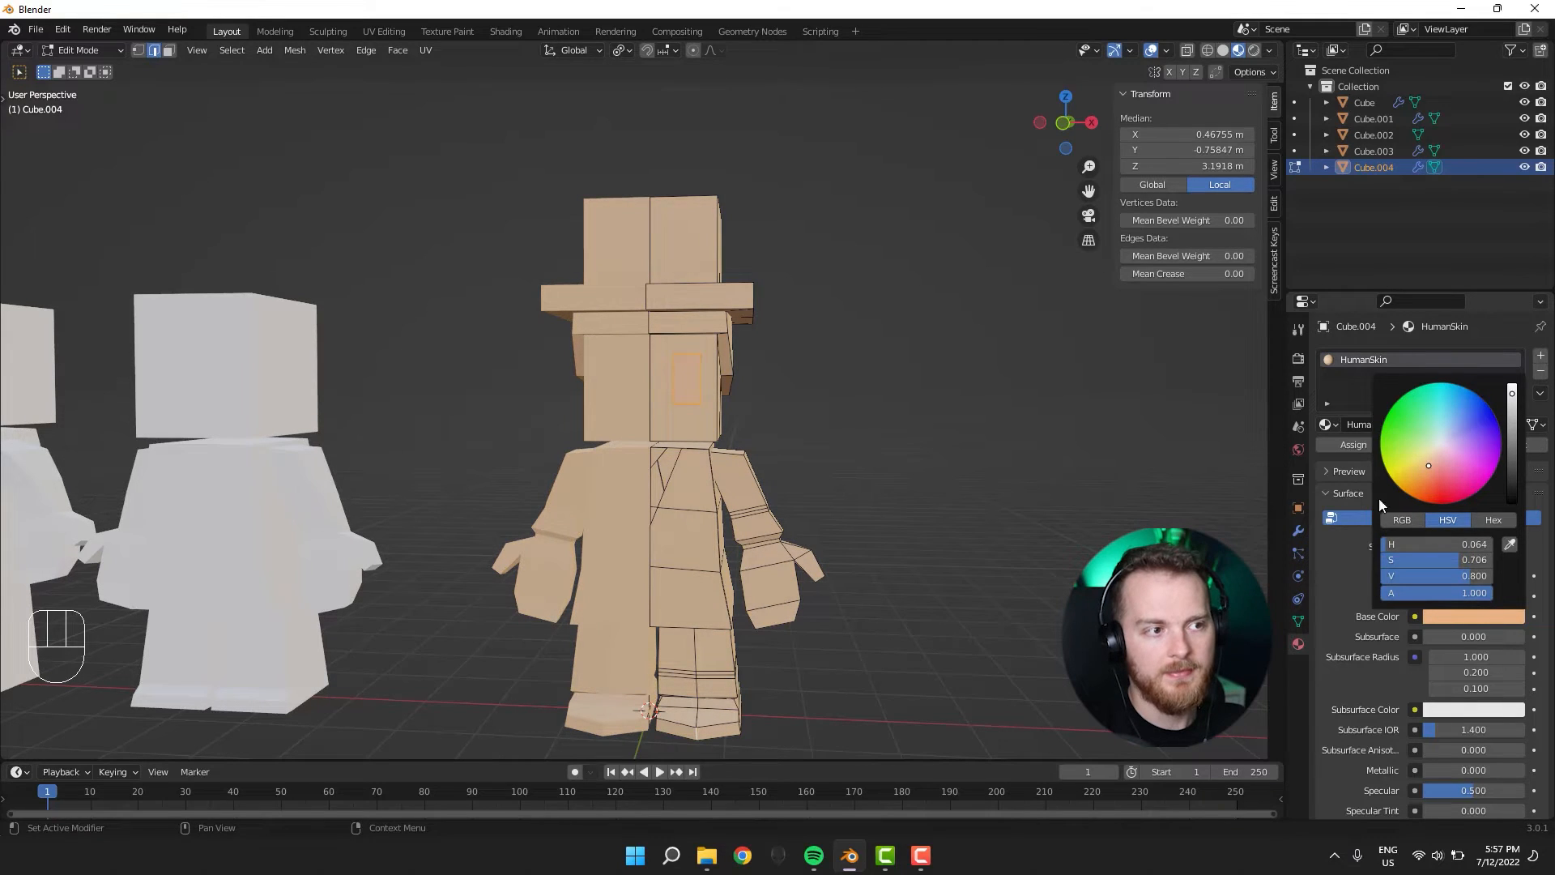
scroll(1454, 720, down, 3)
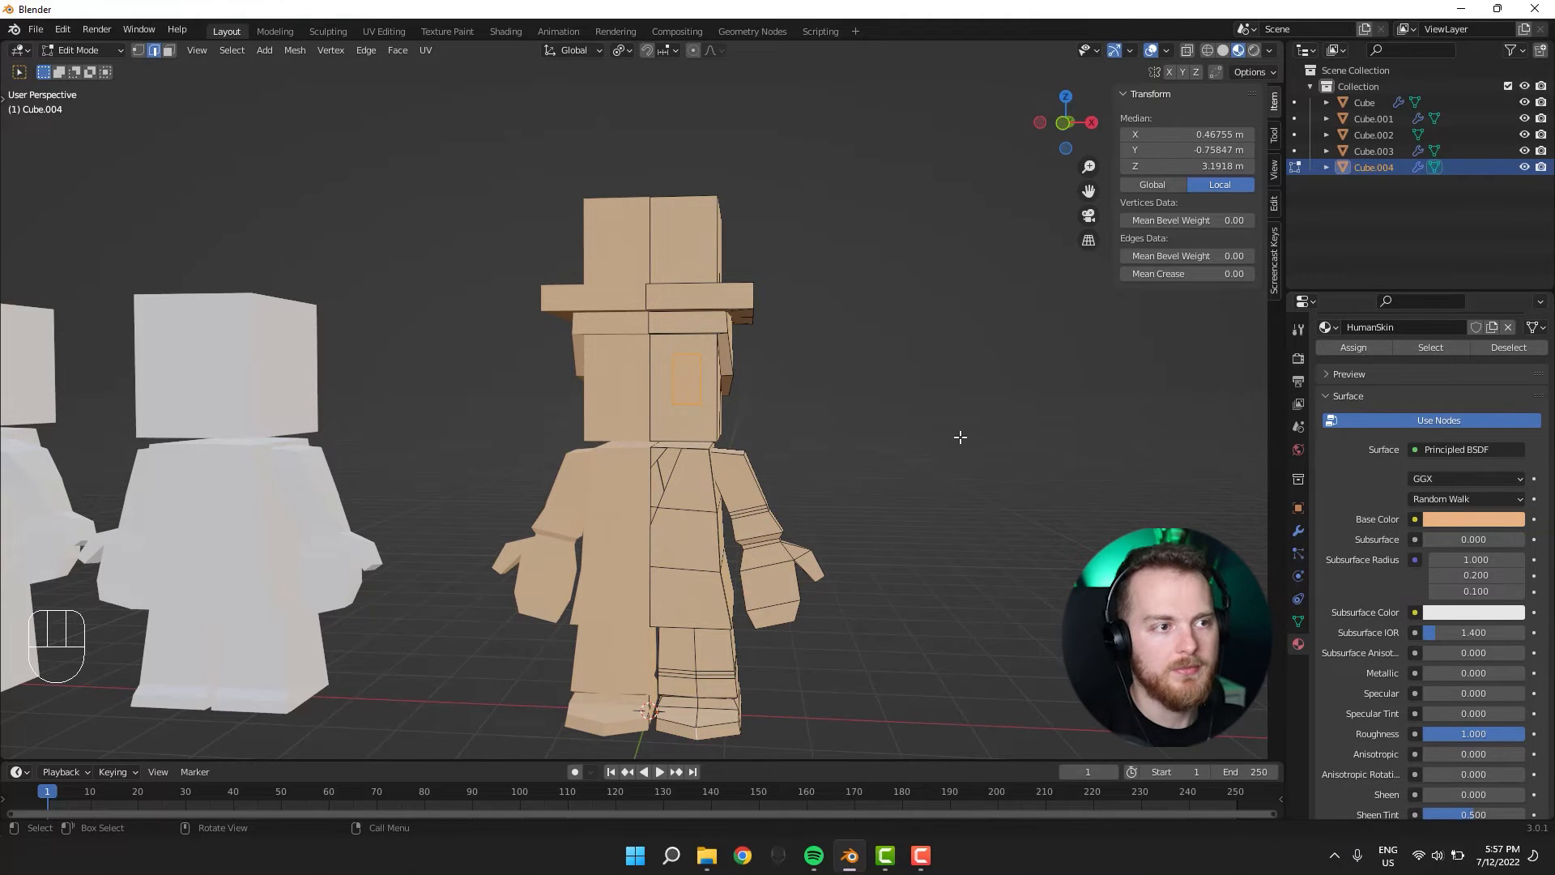
Add a second material slot using DeepBlack and assign it to the selected eye geometry.
mouse_move(959, 437)
middle_down()
mouse_move(882, 442)
mouse_move(962, 454)
middle_up()
scroll(1498, 417, up, 3)
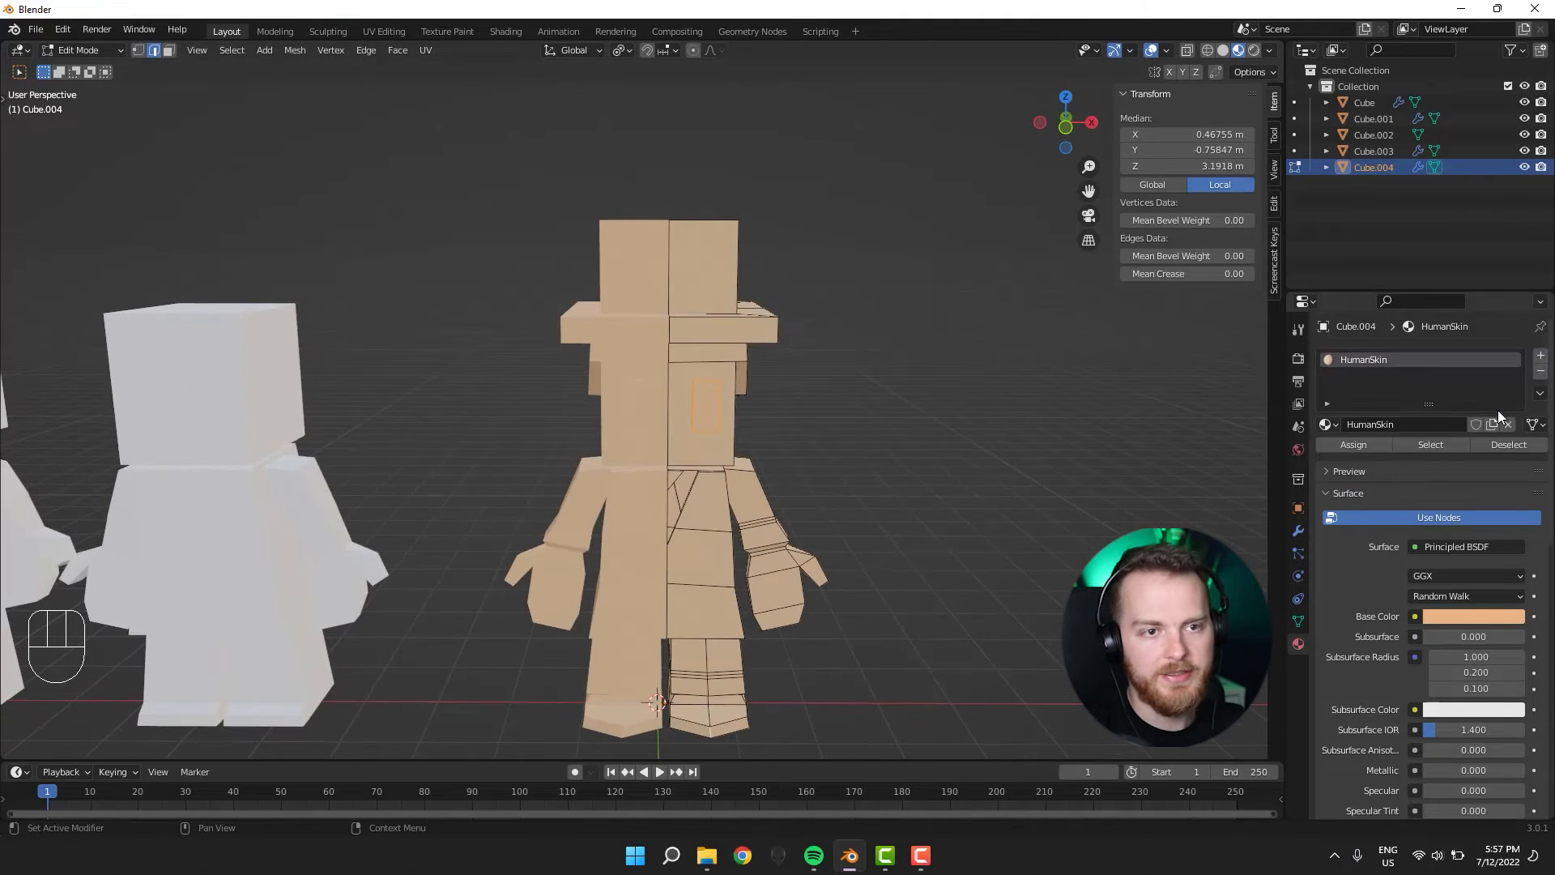
click(1540, 357)
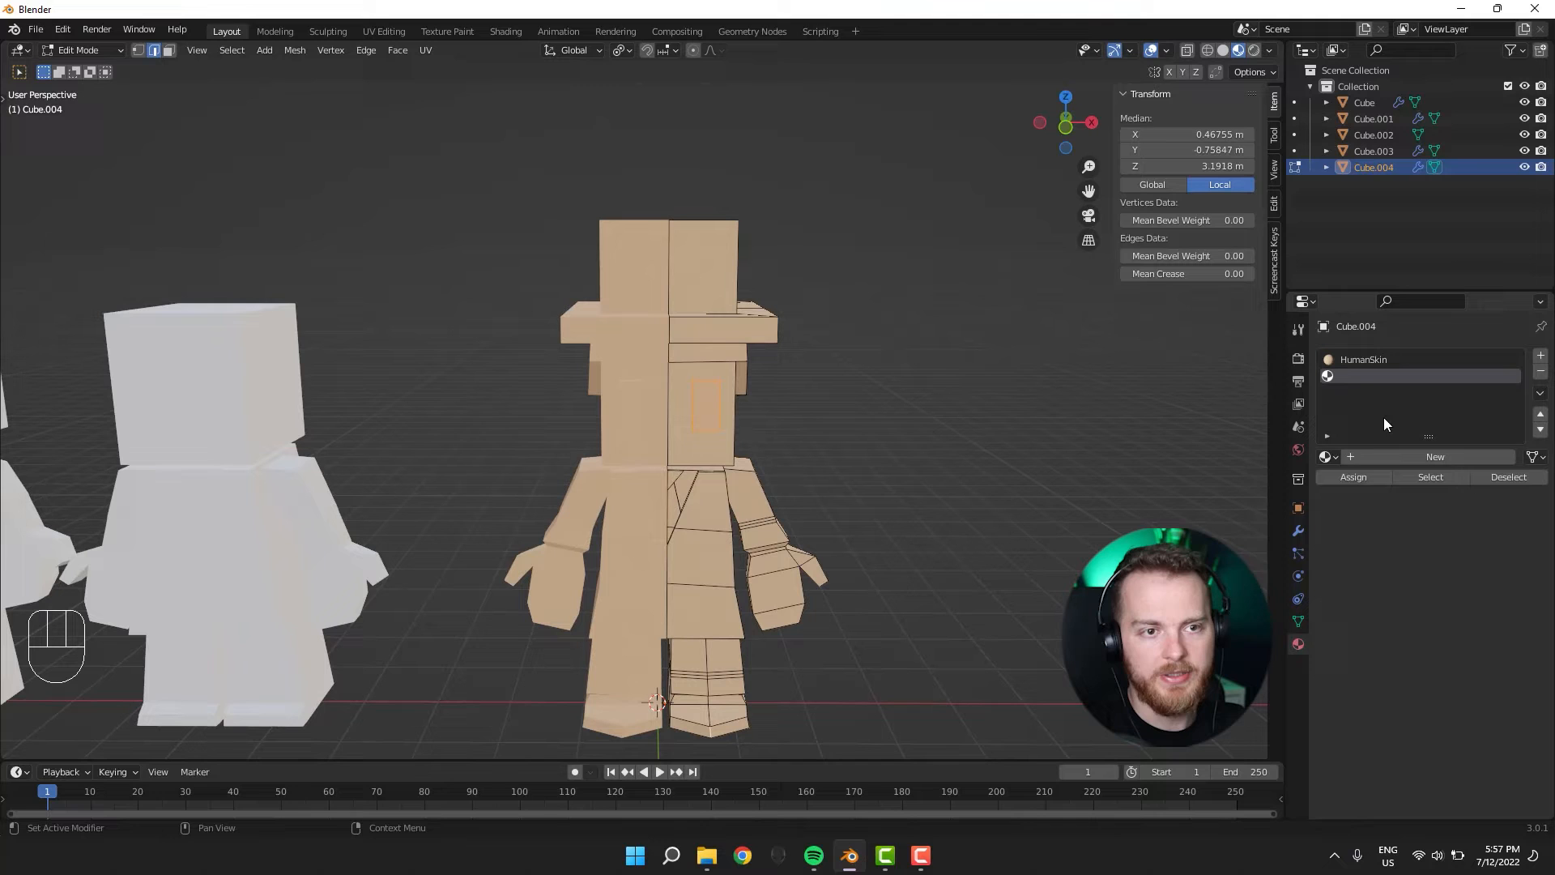
click(1328, 459)
click(1346, 481)
click(1353, 477)
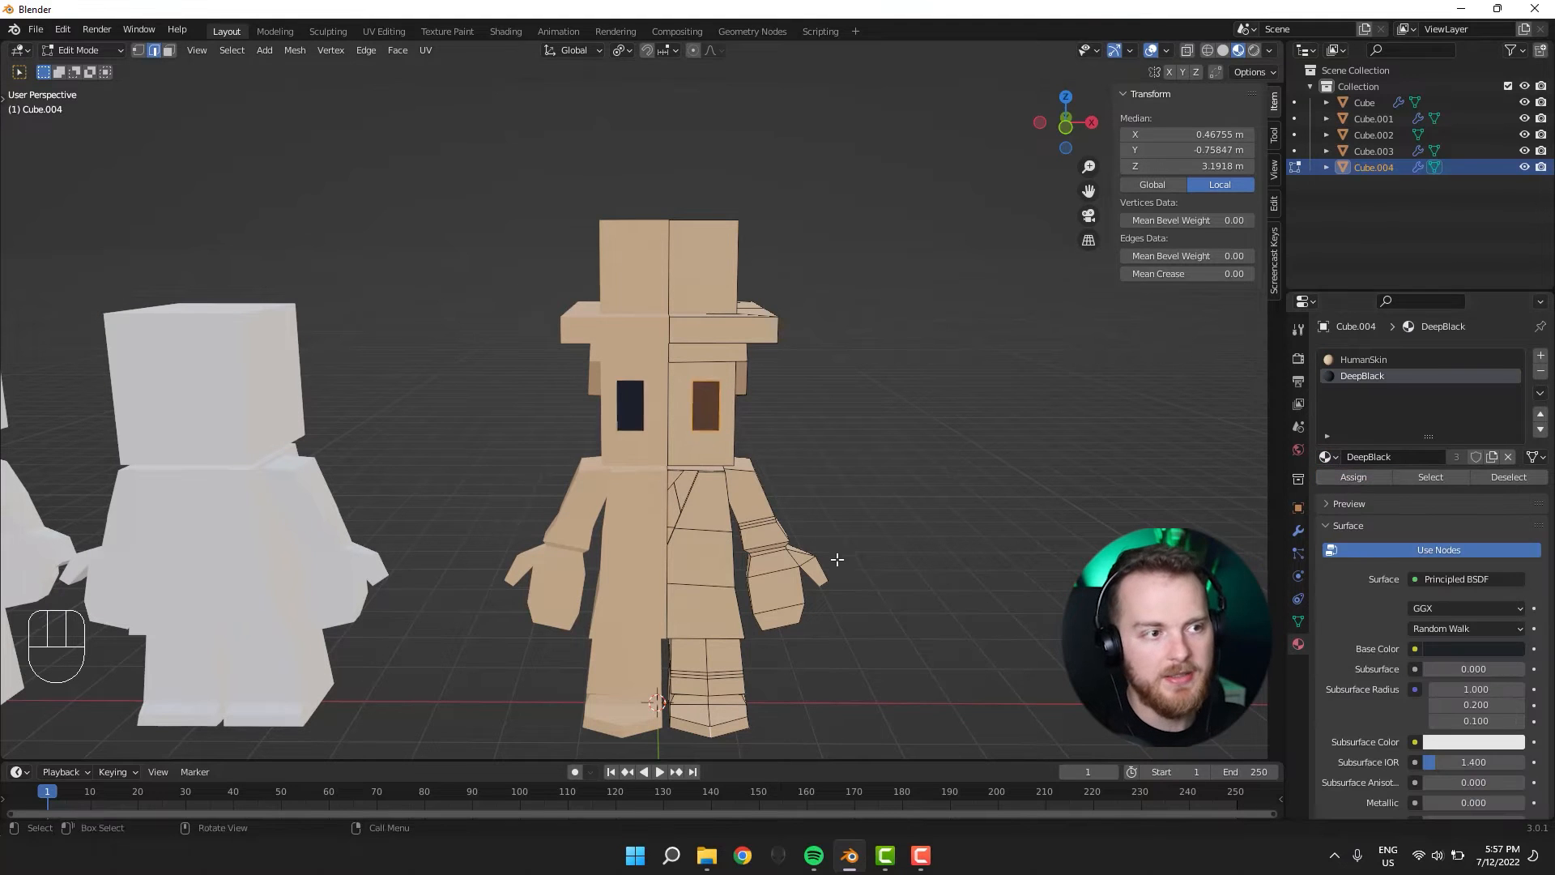
Add a third material slot with a copy of DeepBlack named NotSoDeepBlack, and lighten its base colour slightly.
middle_drag(833, 562, 738, 538)
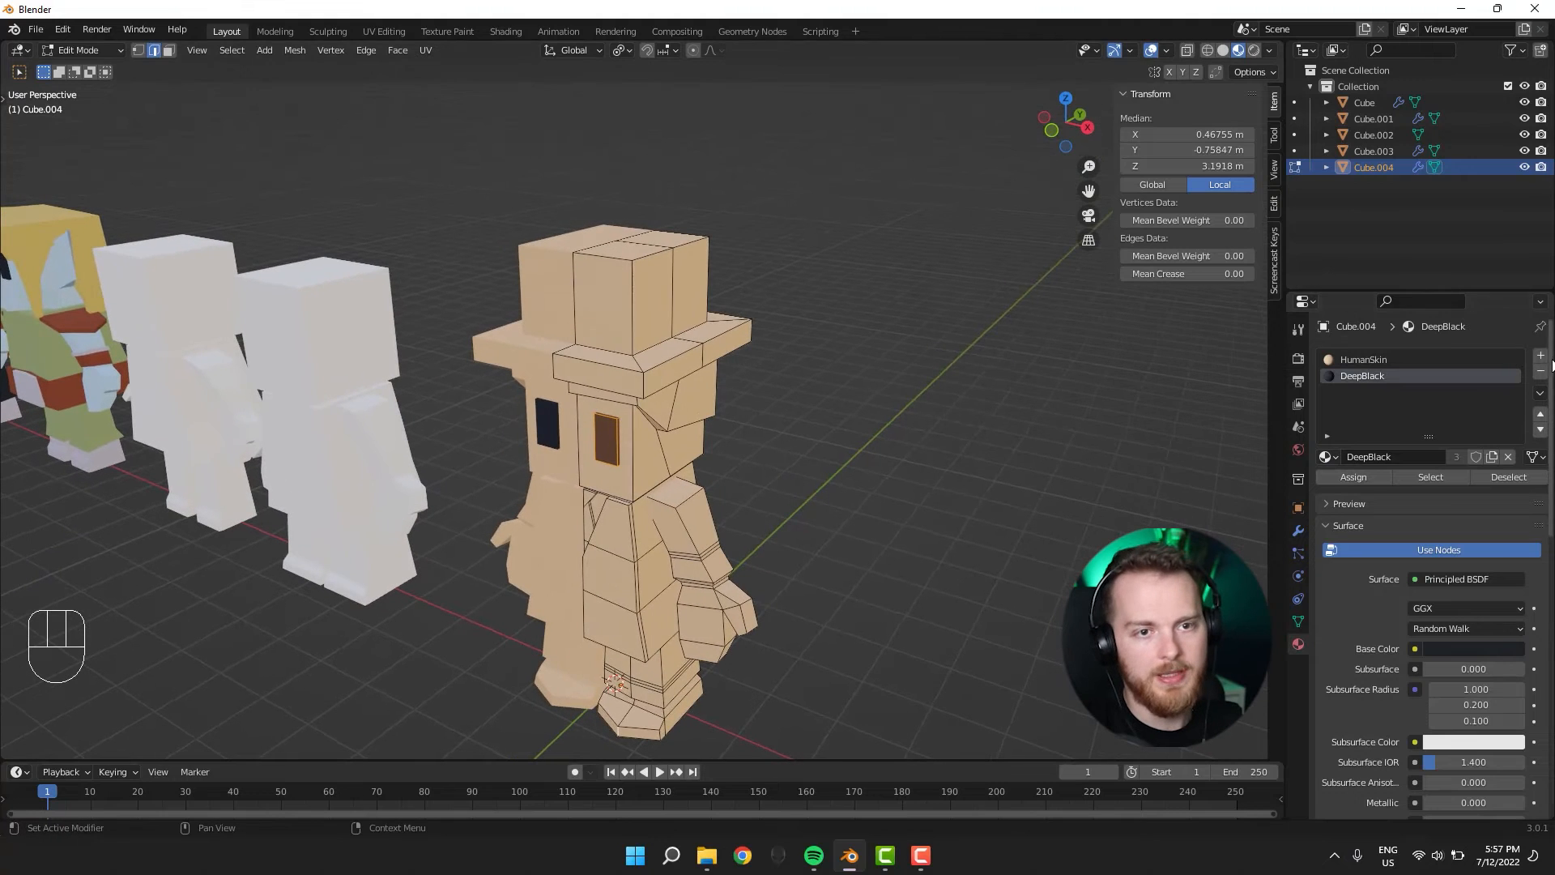
click(1542, 358)
click(1335, 456)
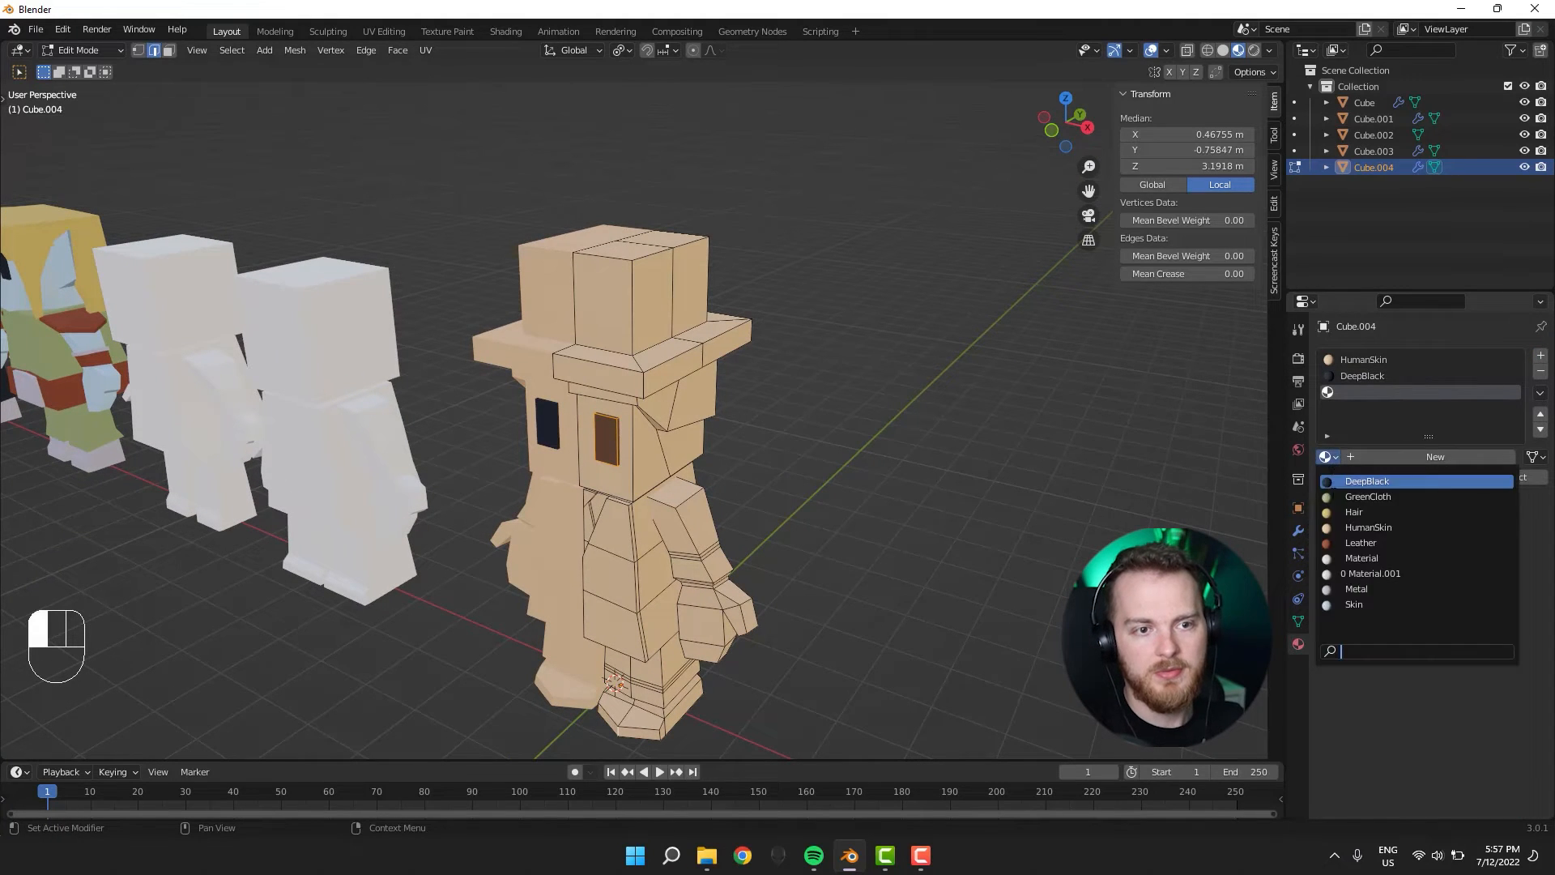
click(1377, 497)
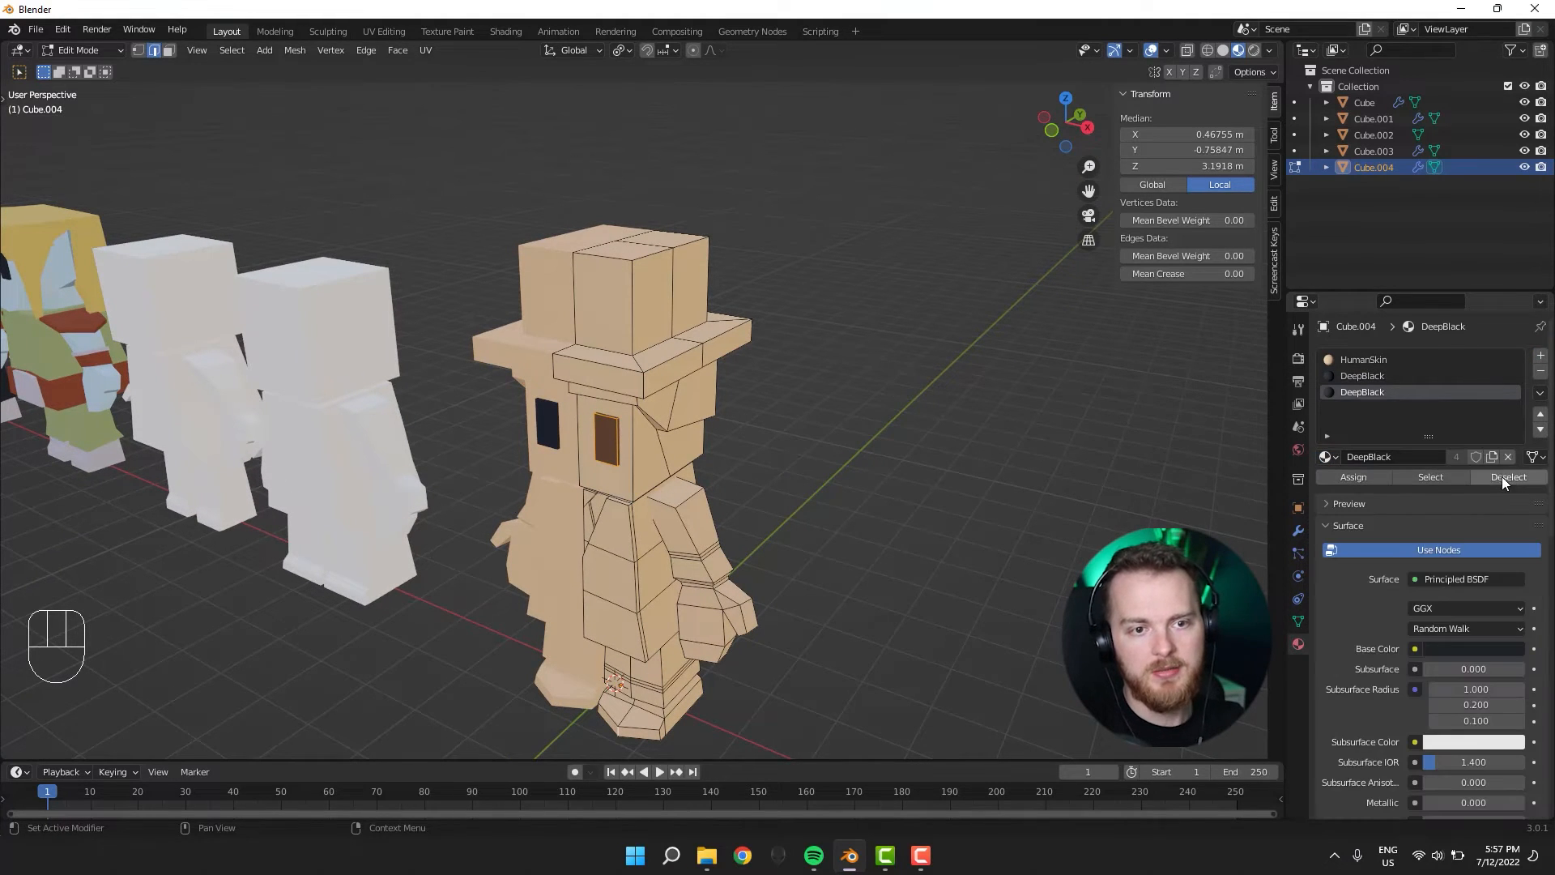
click(1492, 457)
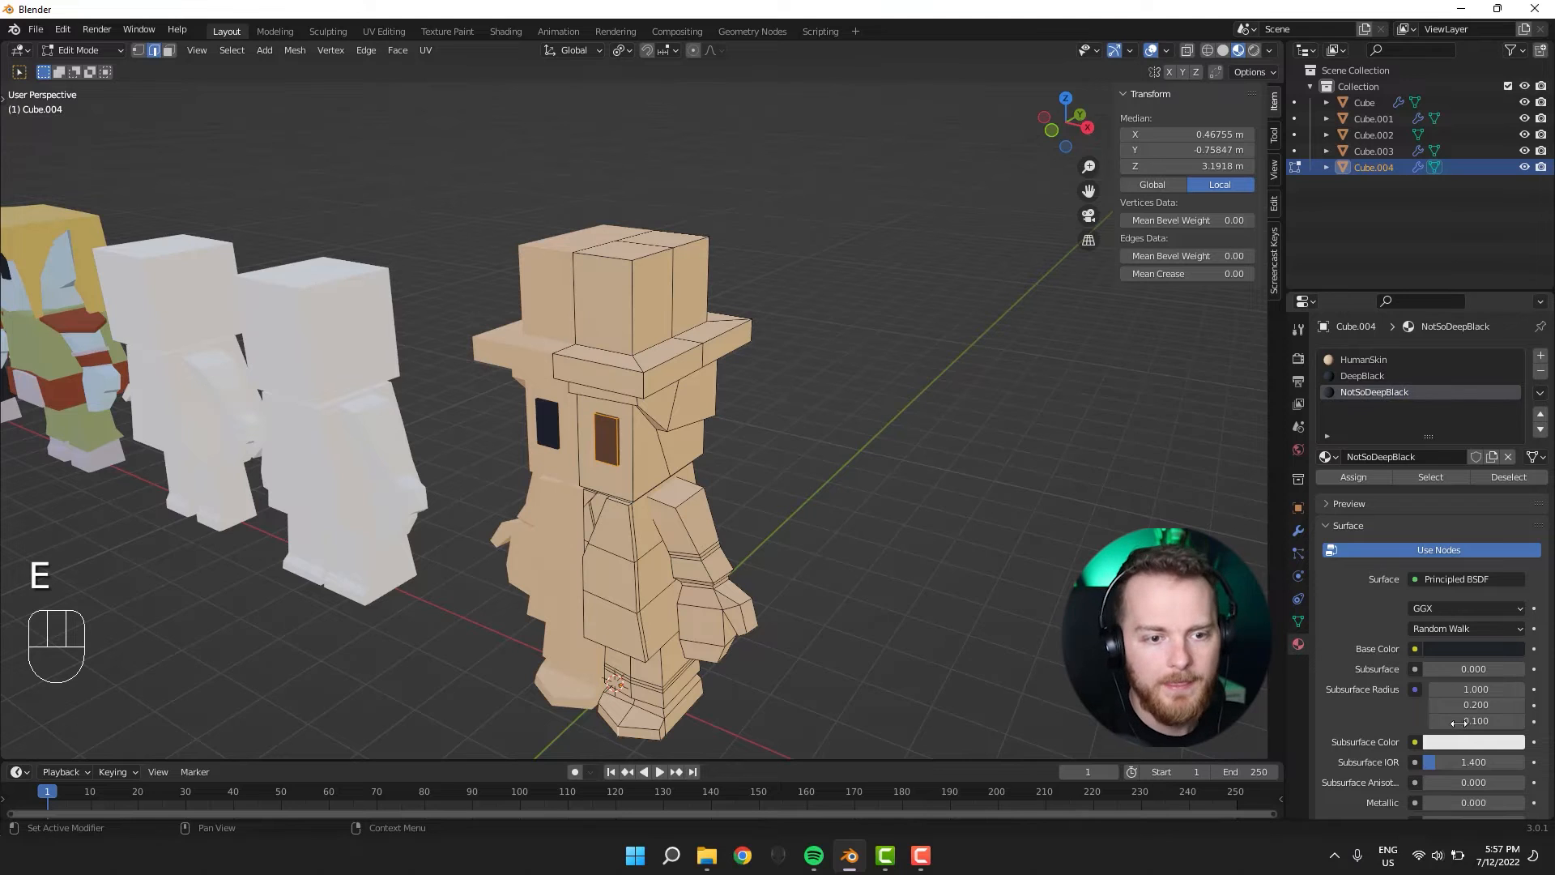
click(1448, 650)
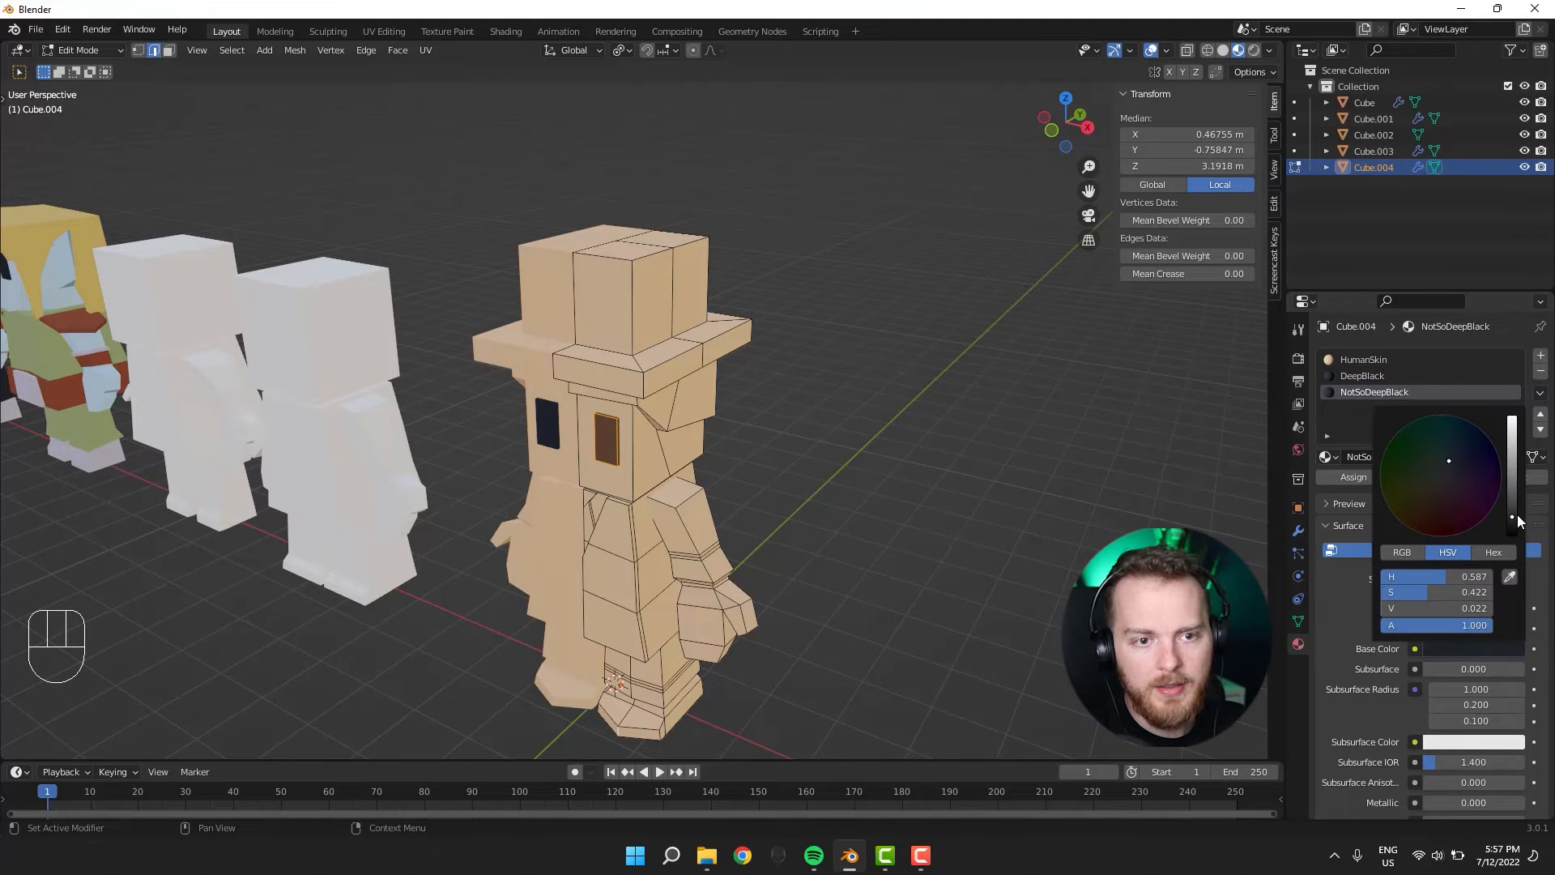
drag(1516, 514, 1512, 508)
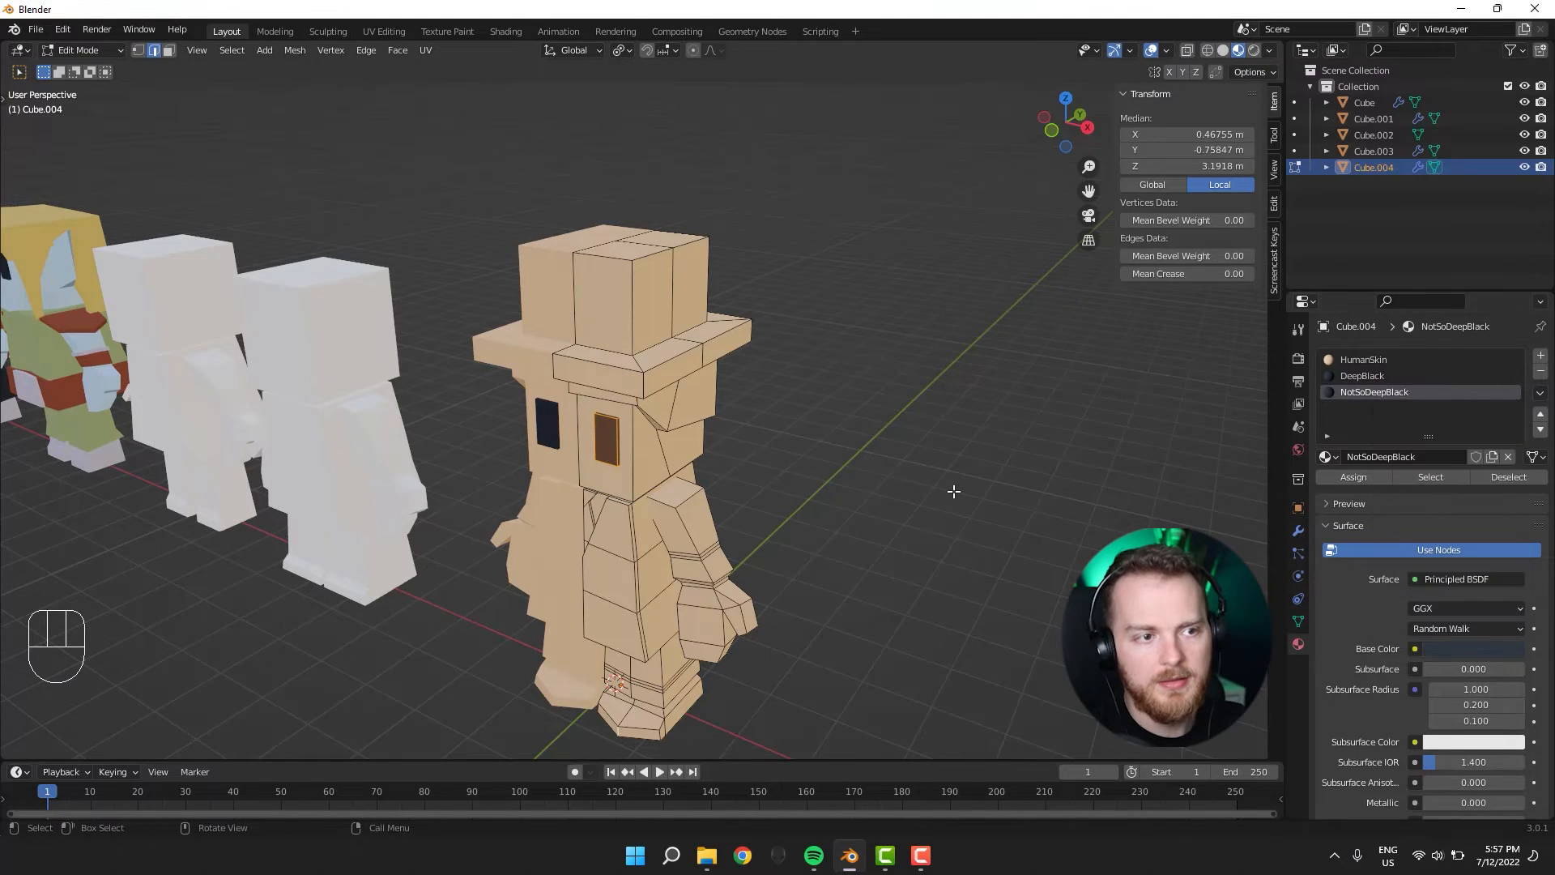
Select the top hat's crown and brim faces with face loops.
middle_drag(797, 481, 751, 478)
key(3)
alt+shift+click(754, 422)
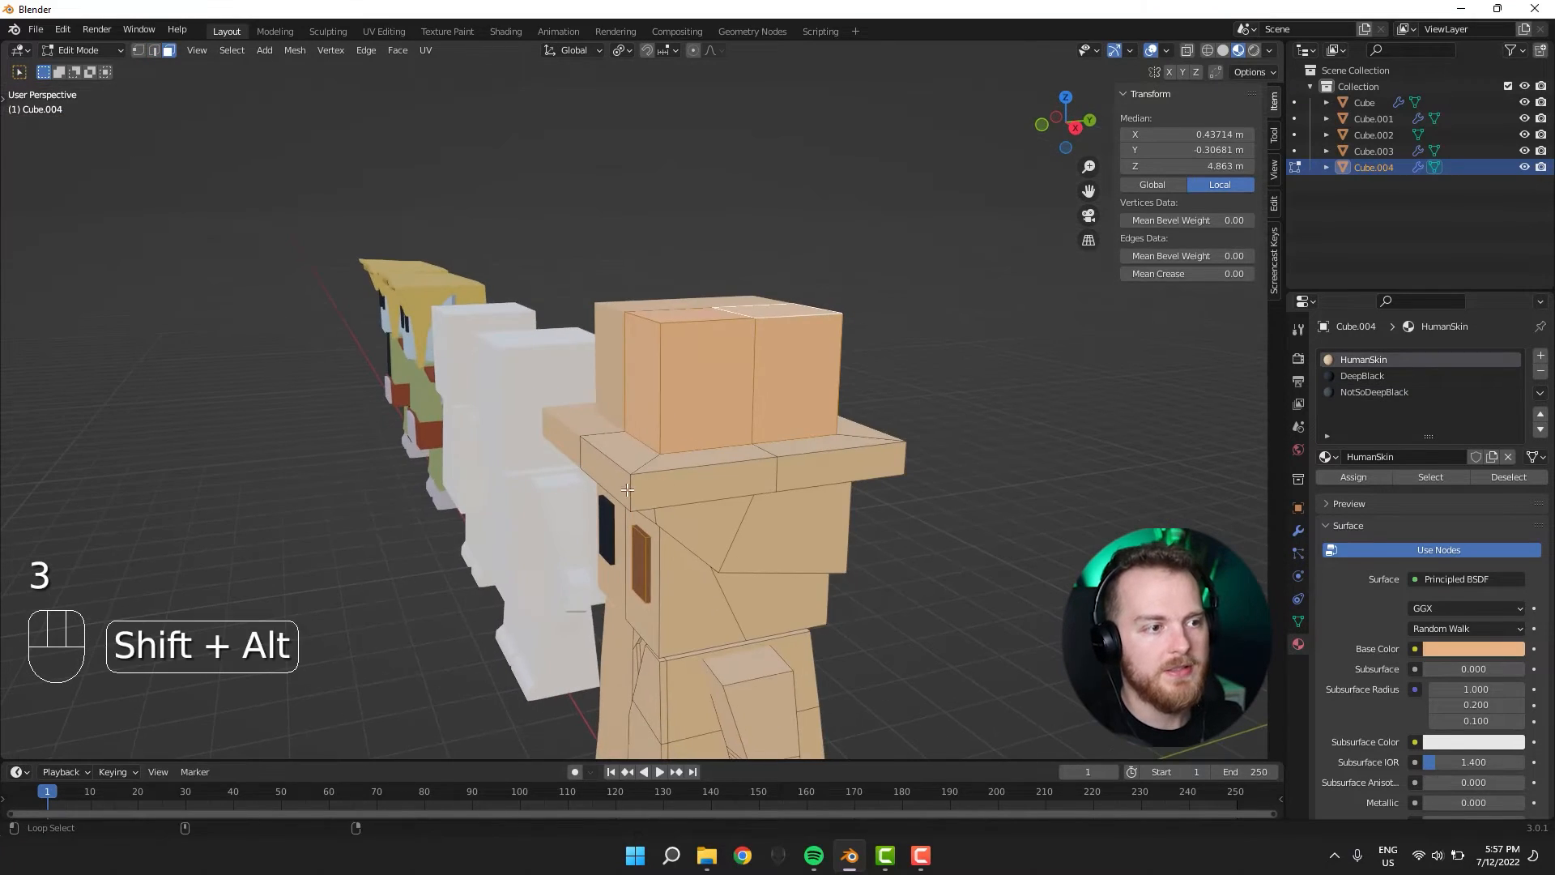
alt+shift+click(627, 491)
middle_drag(627, 490, 874, 581)
alt+shift+click(642, 260)
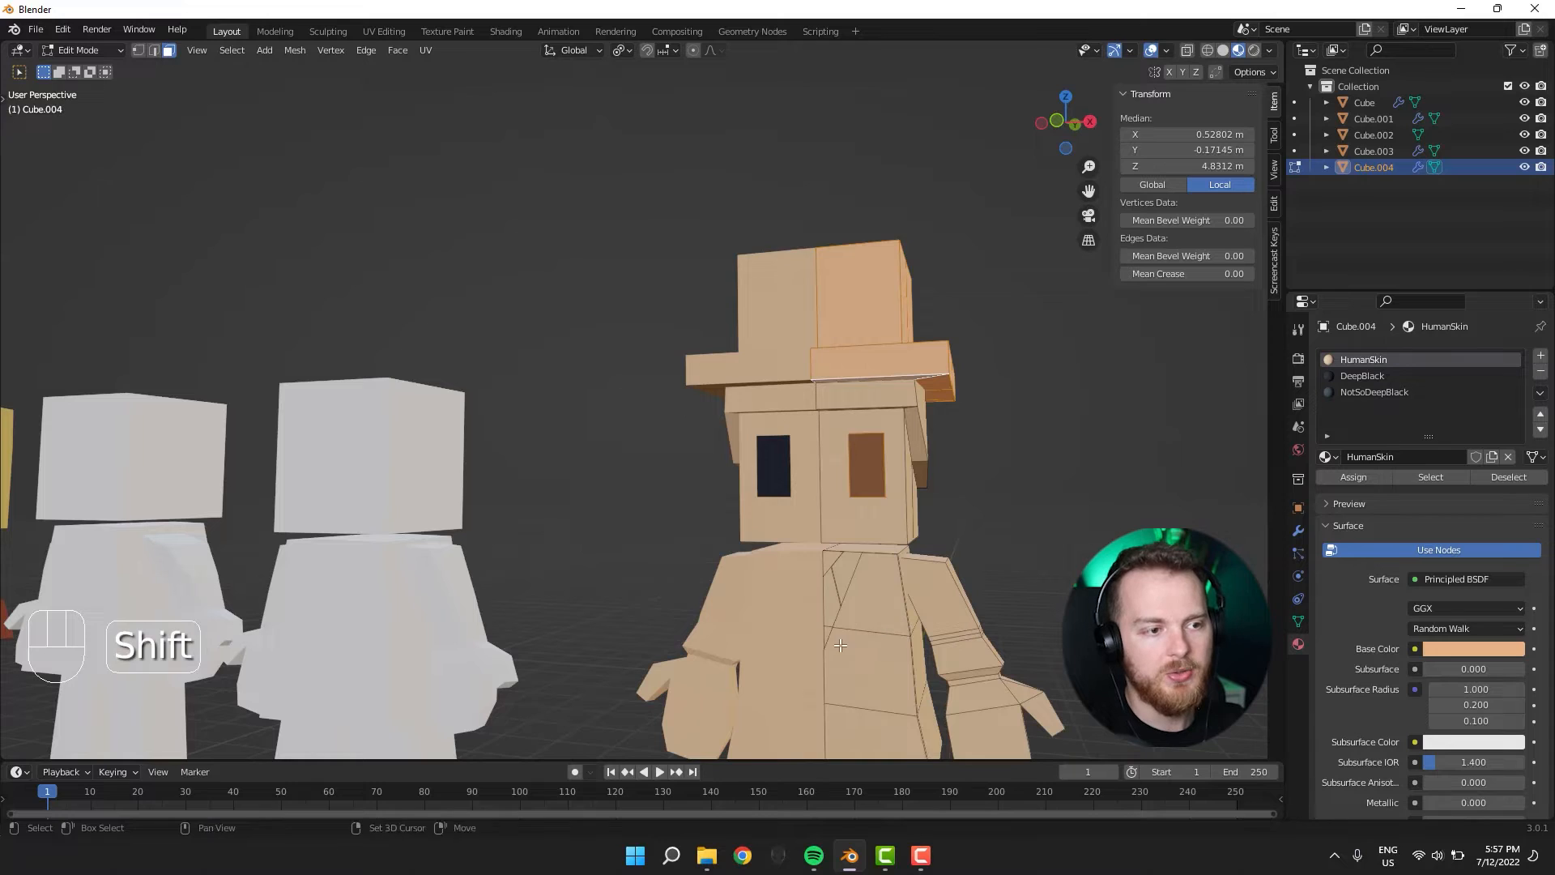
Add the linked body geometry to the hat selection and assign NotSoDeepBlack, then check the character in Object Mode.
shift+middle_drag(840, 645, 866, 476)
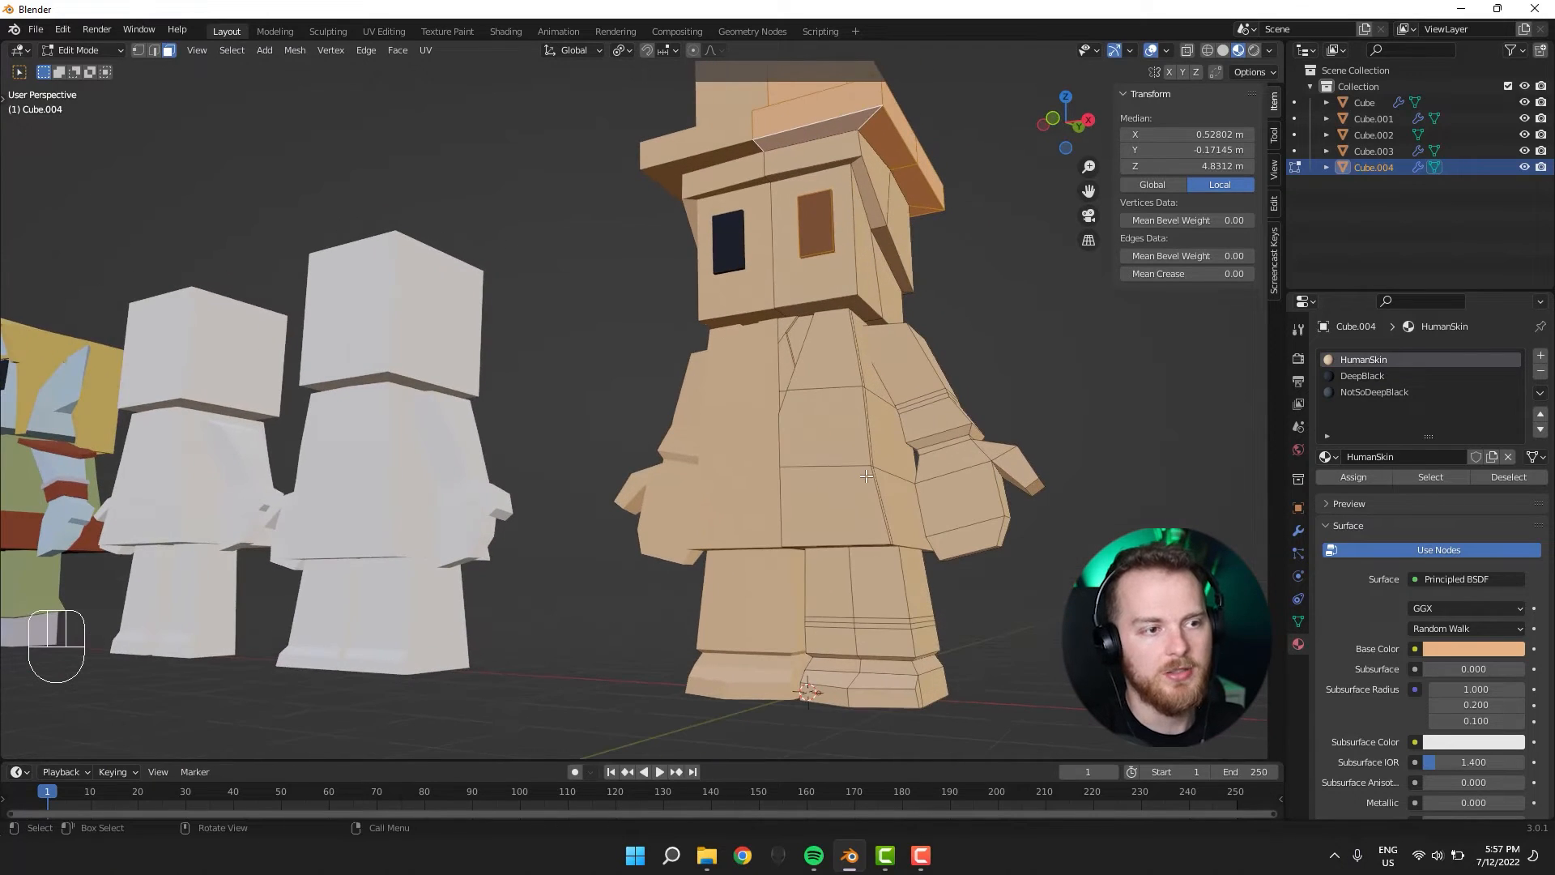
key(l)
mouse_move(898, 535)
middle_down()
mouse_move(879, 587)
mouse_move(895, 507)
middle_up()
click(1377, 392)
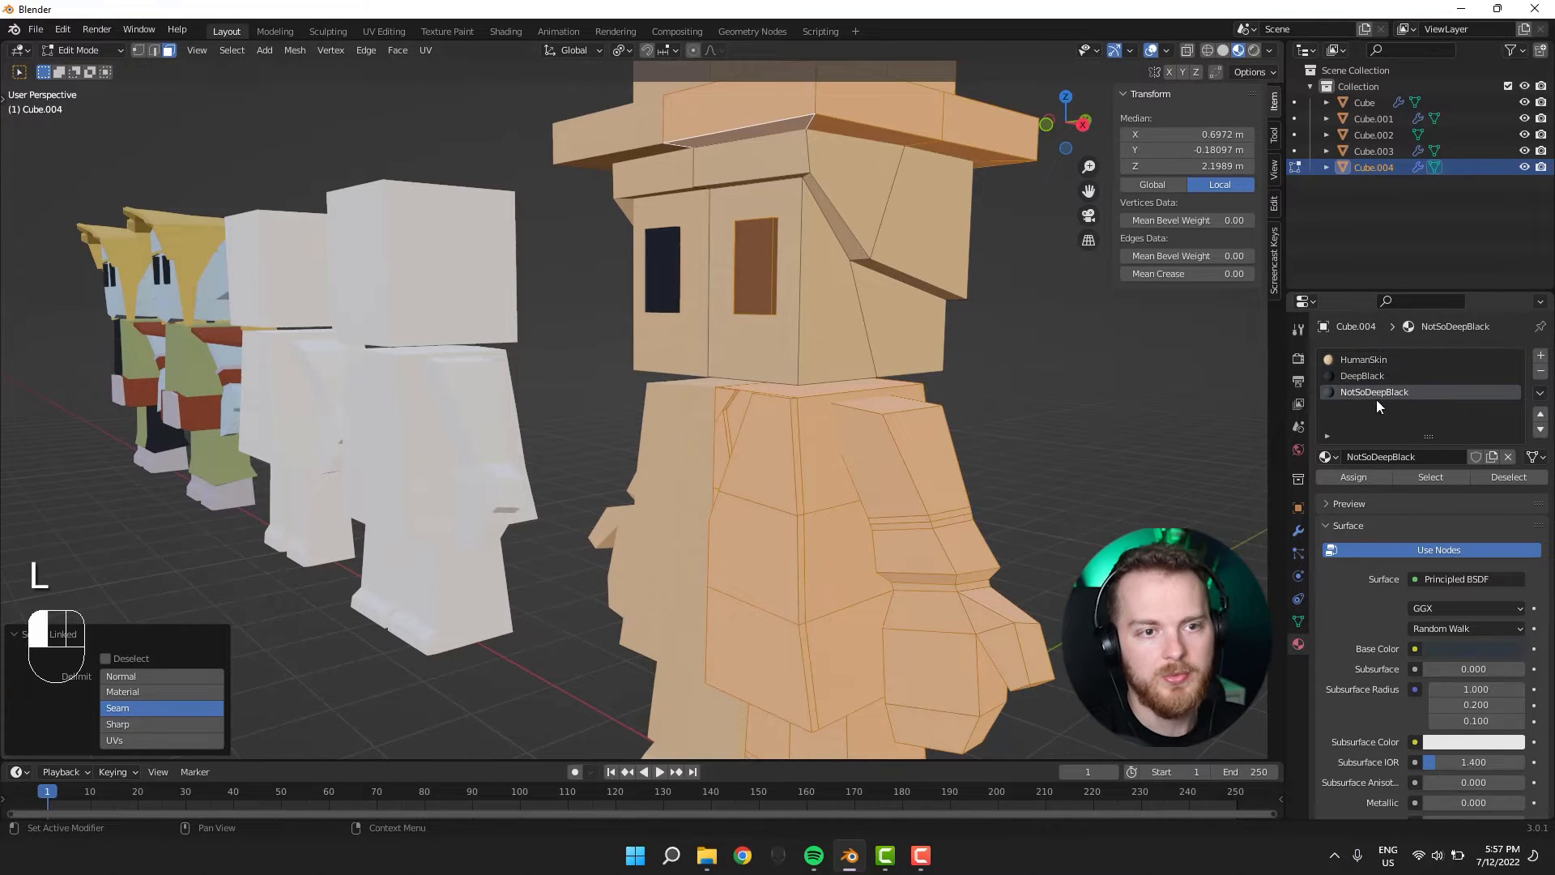
click(1332, 478)
click(1076, 470)
scroll(1077, 470, down, 8)
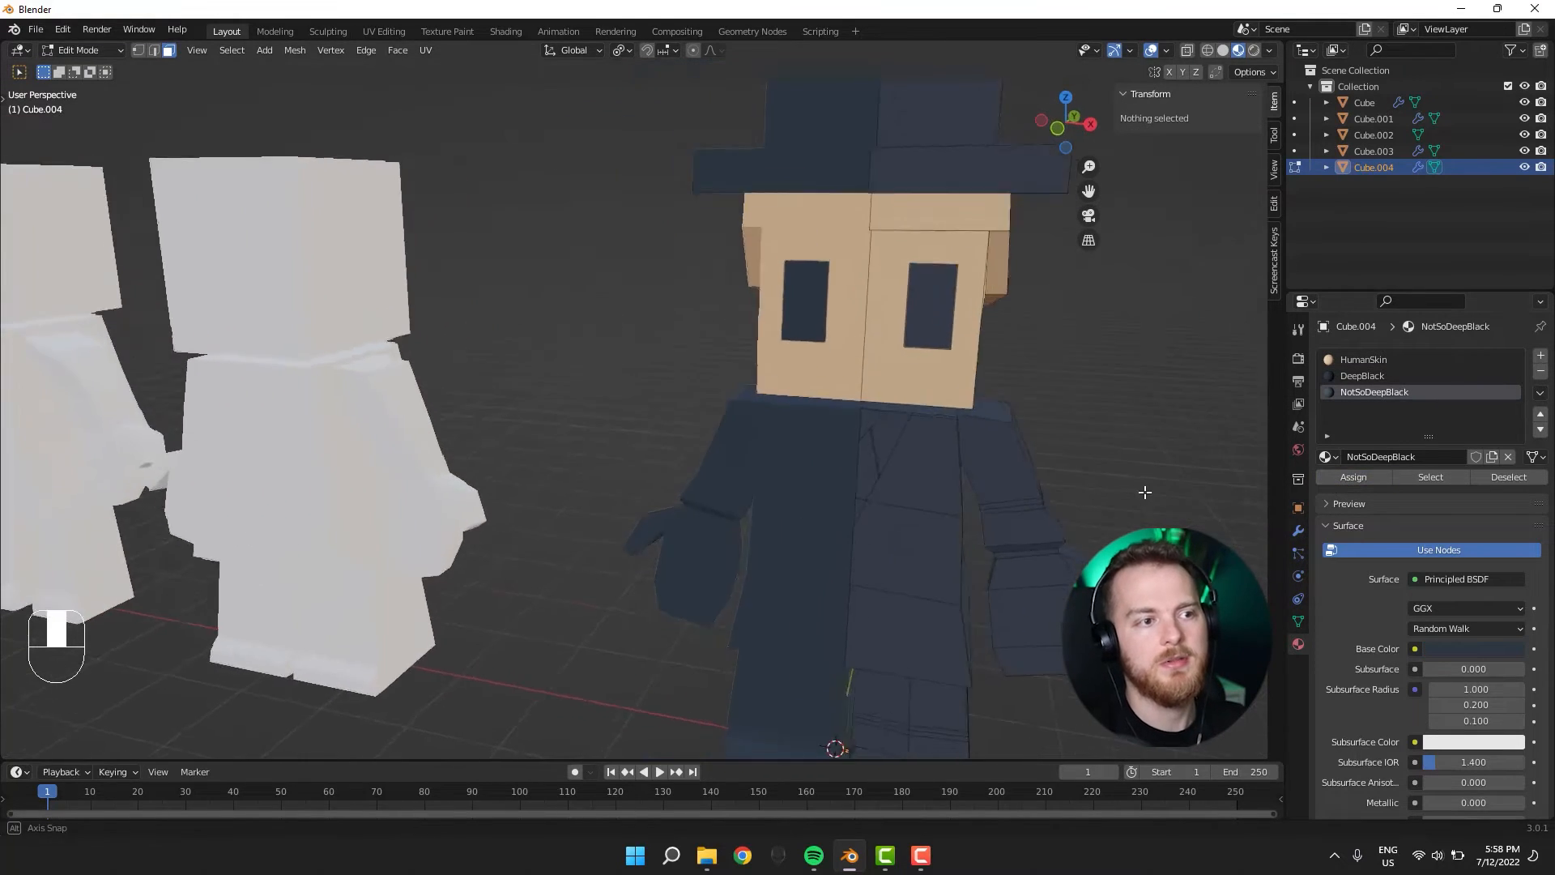
scroll(1072, 555, up, 3)
key(Tab)
scroll(1073, 554, up, 5)
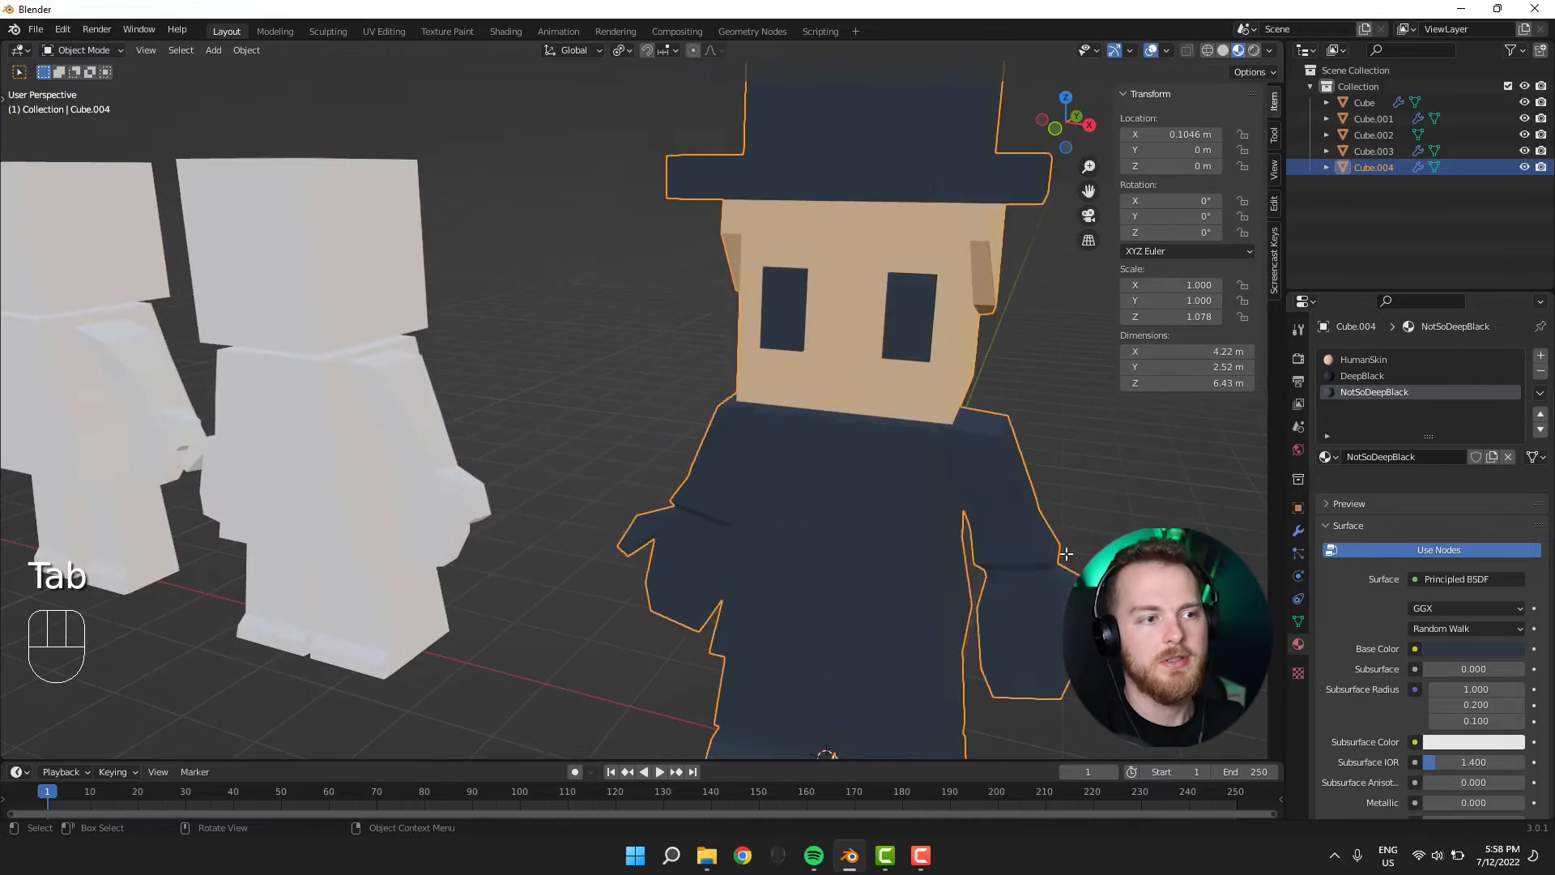
Select the shirt collar face in Edit Mode and add a new material slot with a copy of GreenCloth renamed WhiteCloth.
key(Tab)
middle_drag(1003, 538, 929, 465)
click(892, 461)
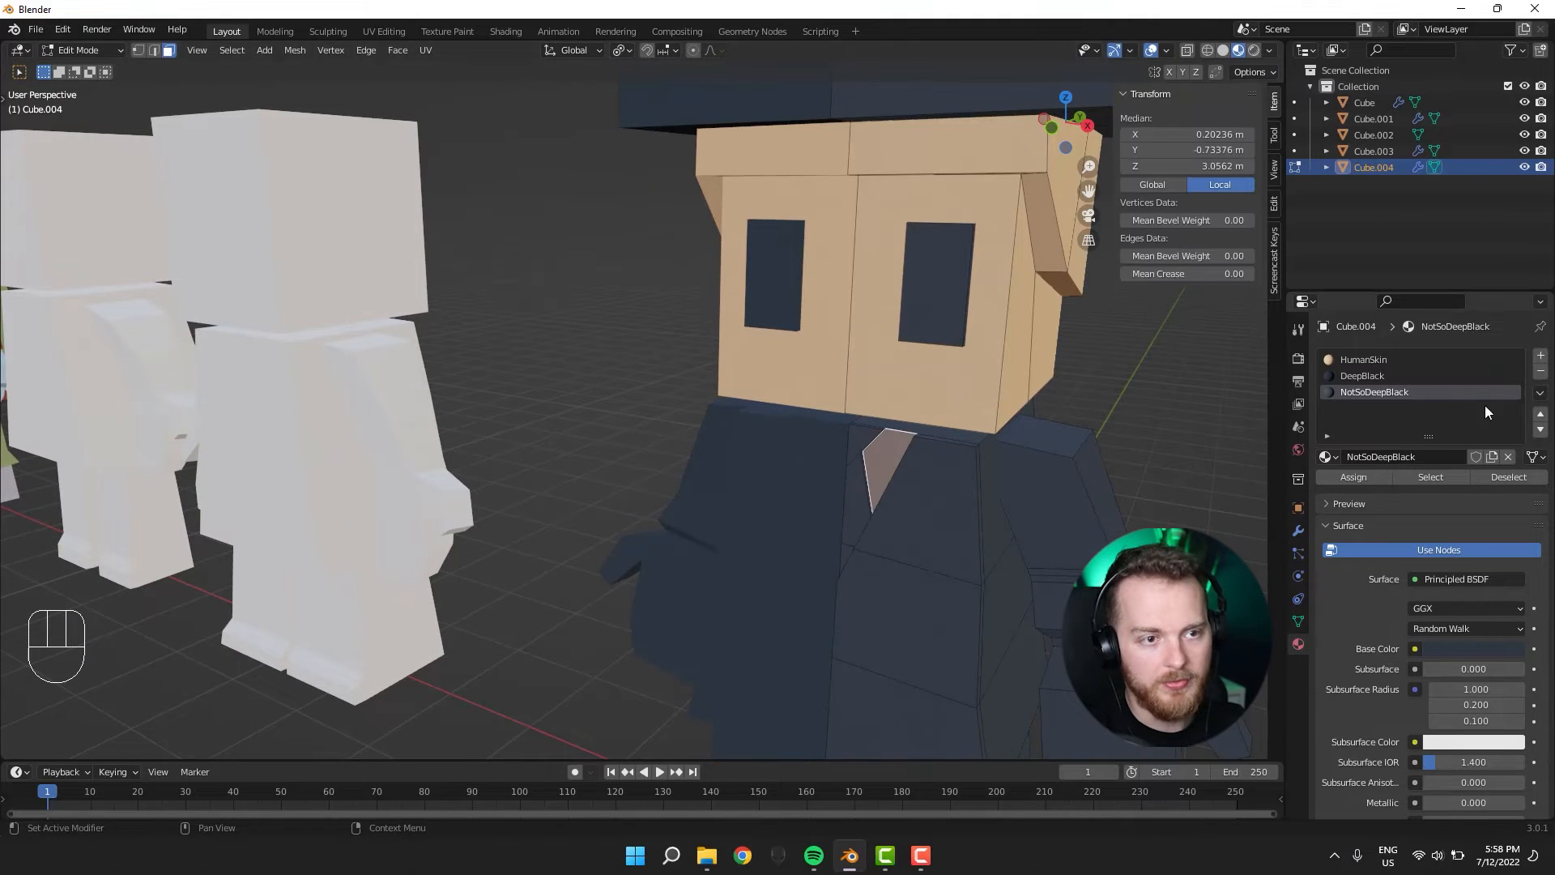
click(1539, 357)
click(1326, 457)
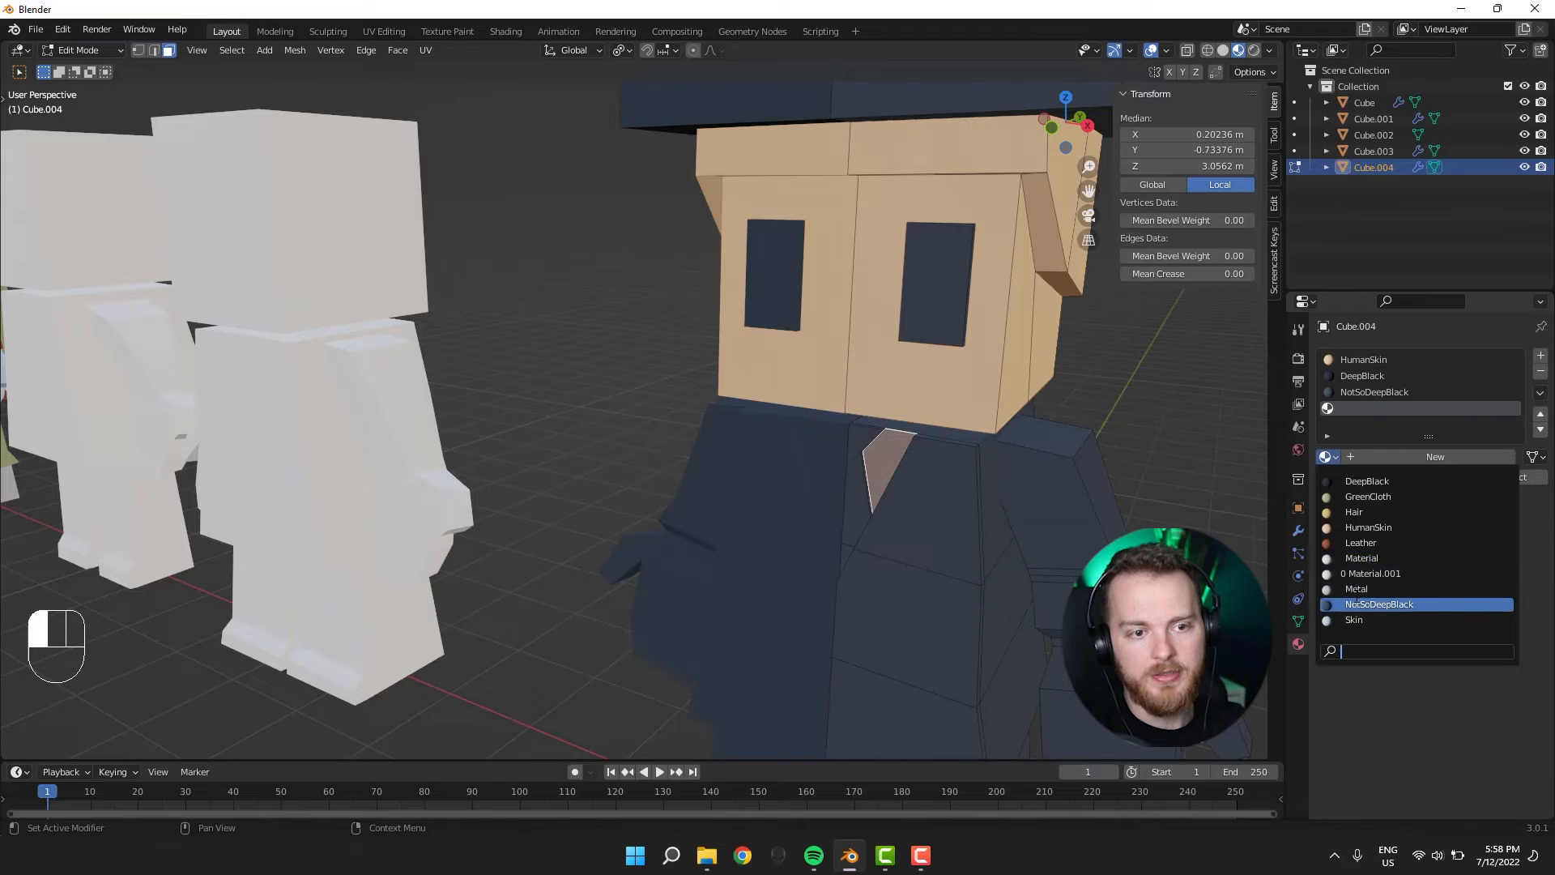
click(1356, 496)
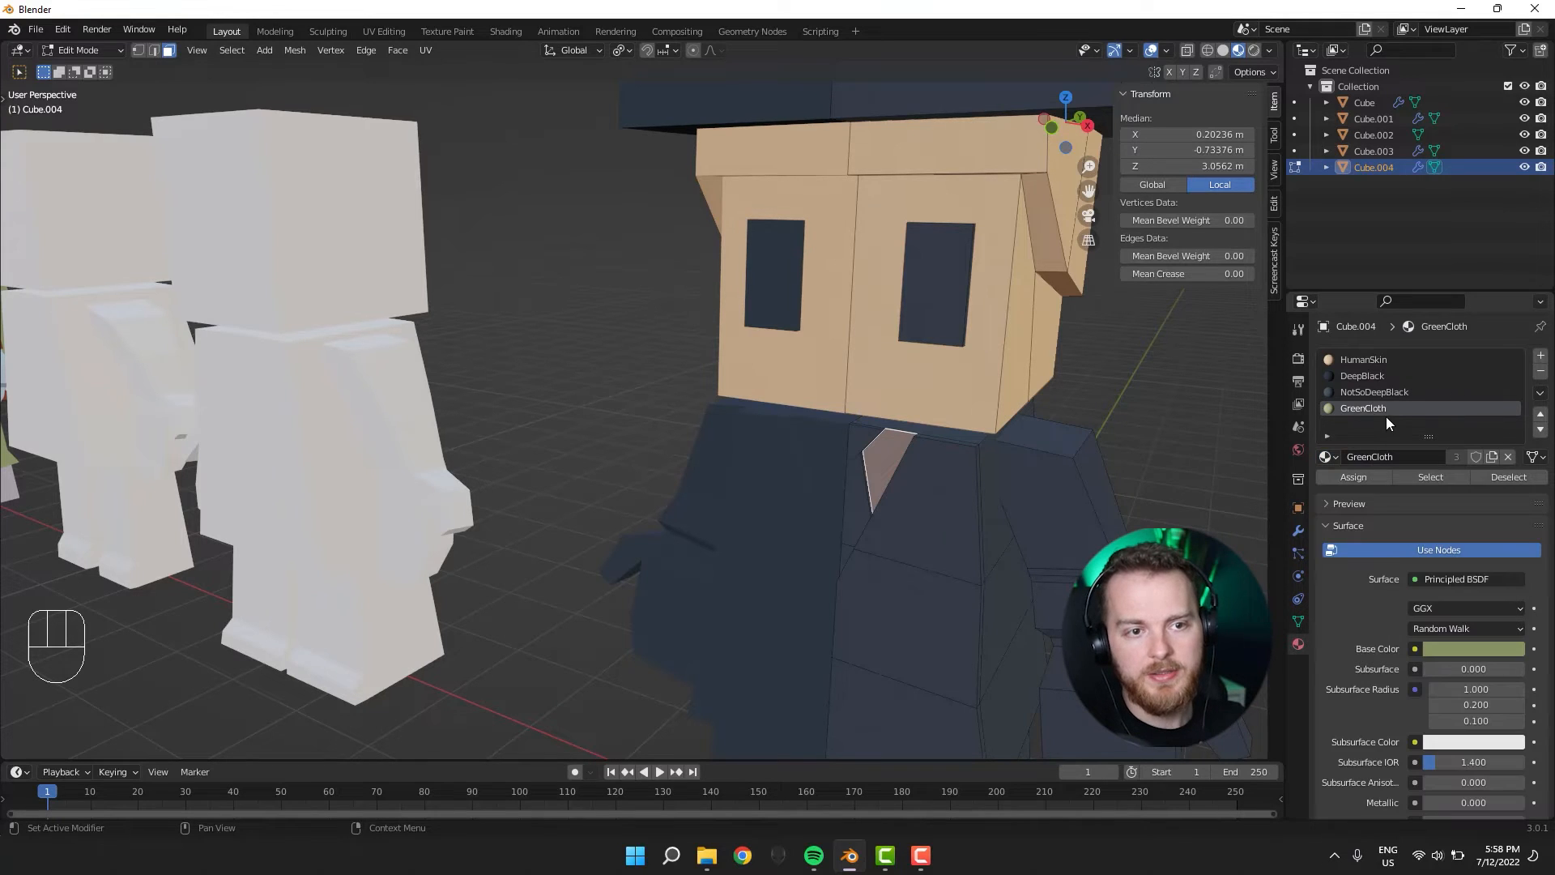
double_click(1362, 411)
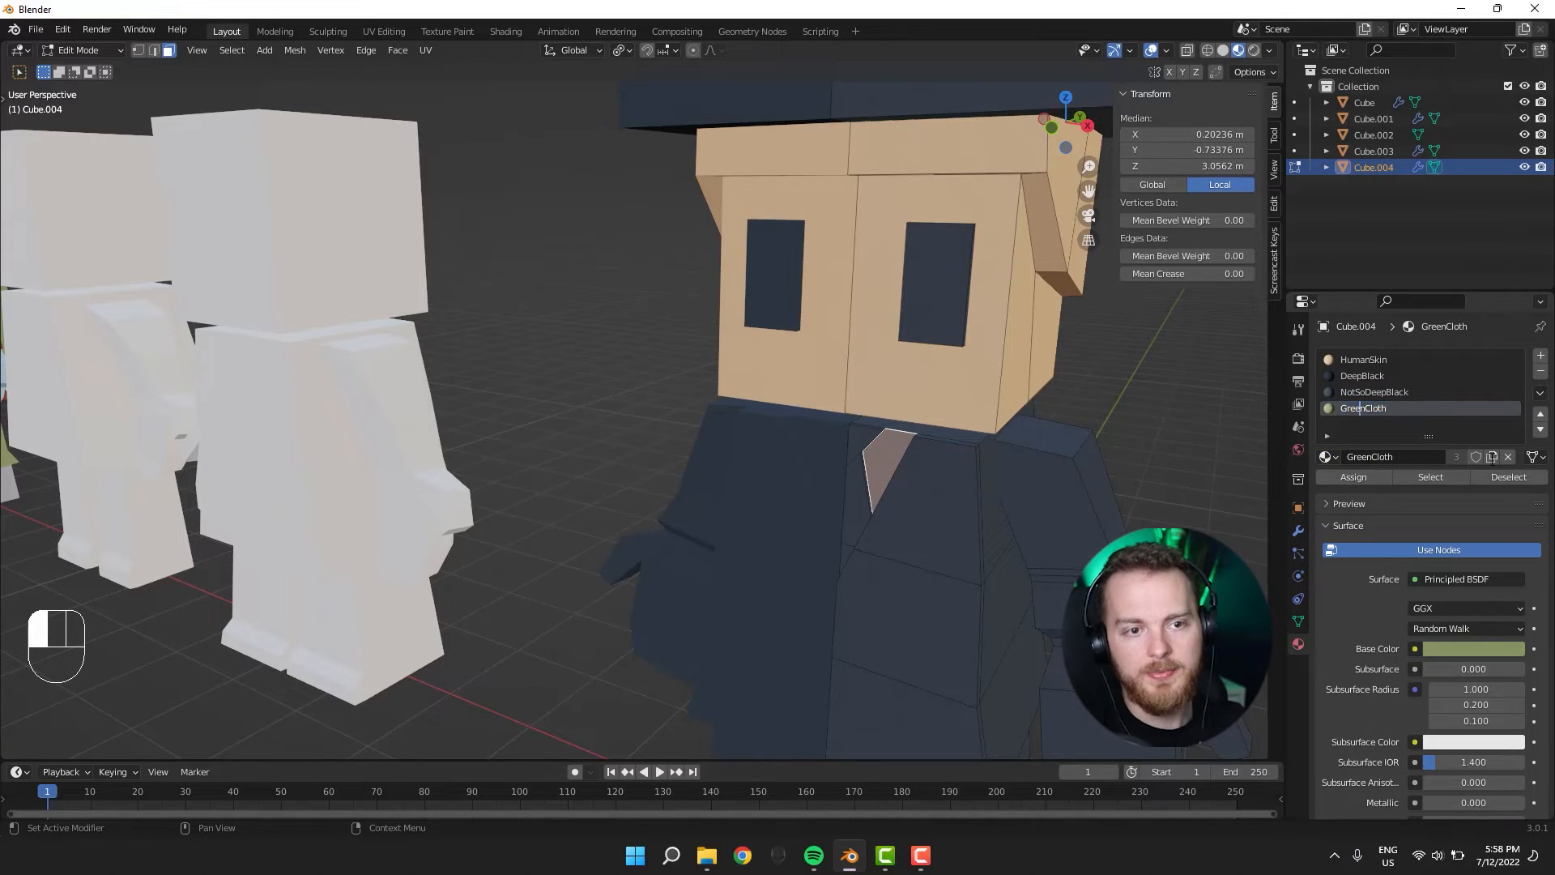
double_click(1388, 411)
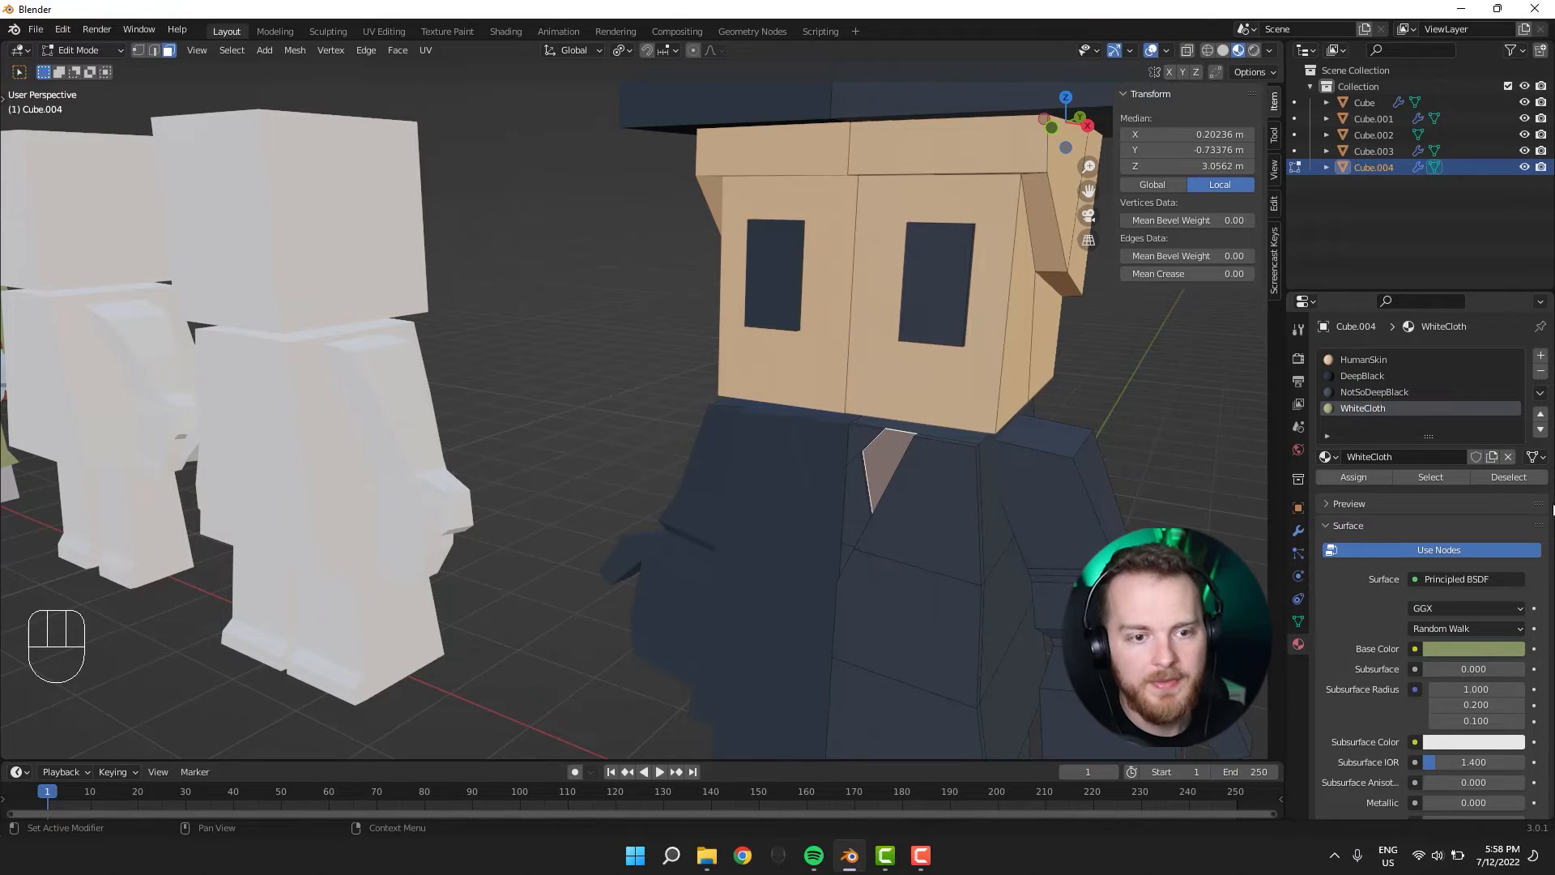
Set WhiteCloth's base colour to off-white (H 0.500, S 0.088, V 0.787) and assign it to the collar face.
click(1422, 650)
drag(1509, 445, 1511, 427)
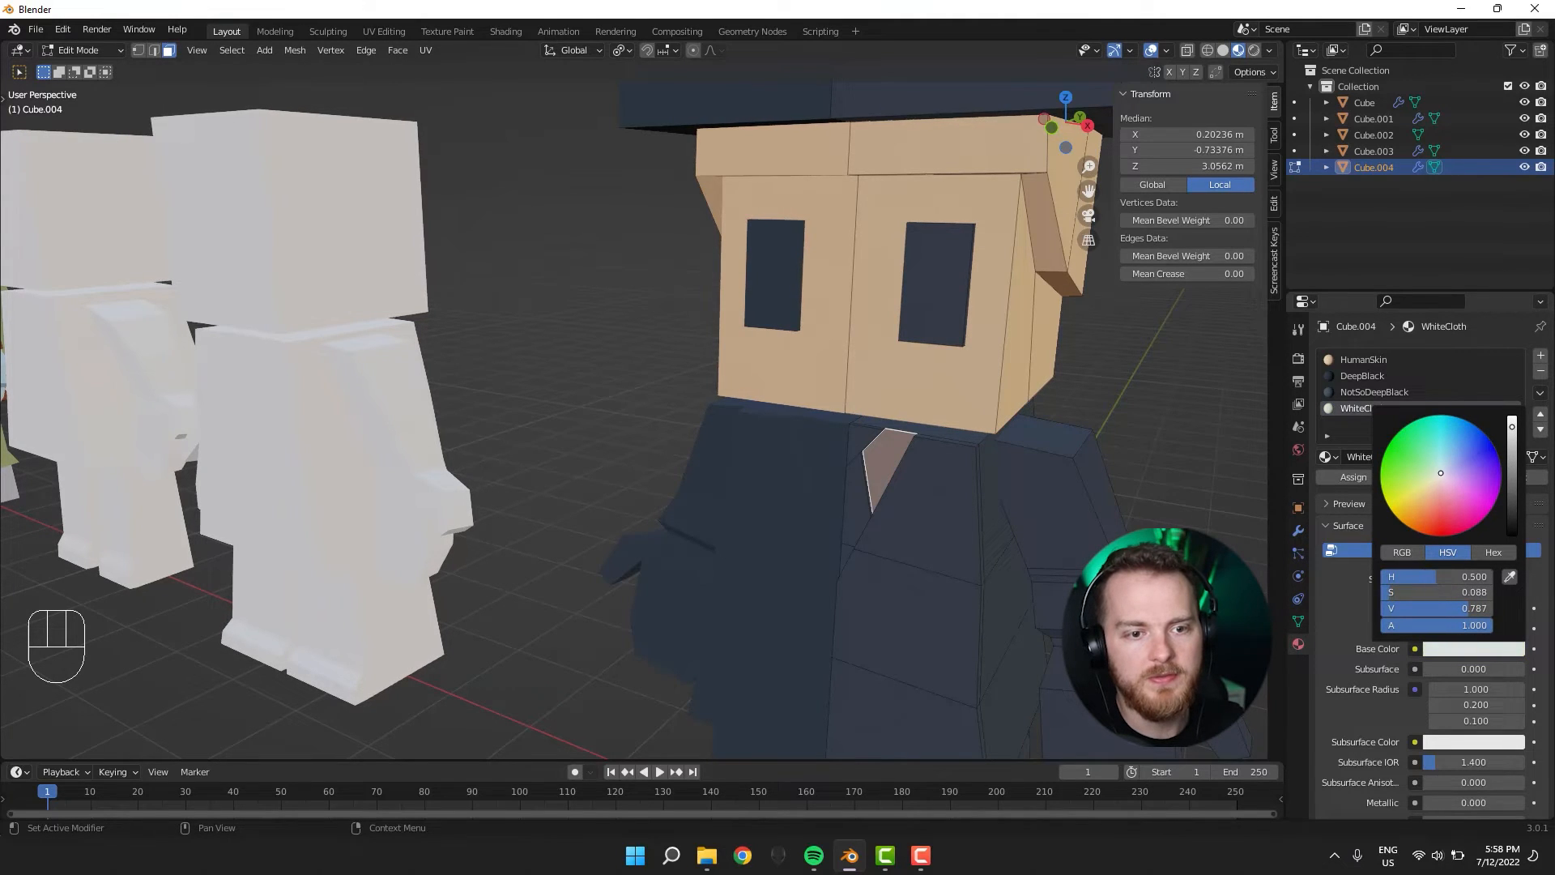
click(1346, 476)
click(1200, 464)
Select all the tie faces between the white collar pieces, including the knot, its narrow side faces and top edge.
middle_drag(984, 511, 993, 498)
scroll(994, 498, up, 3)
click(1015, 603)
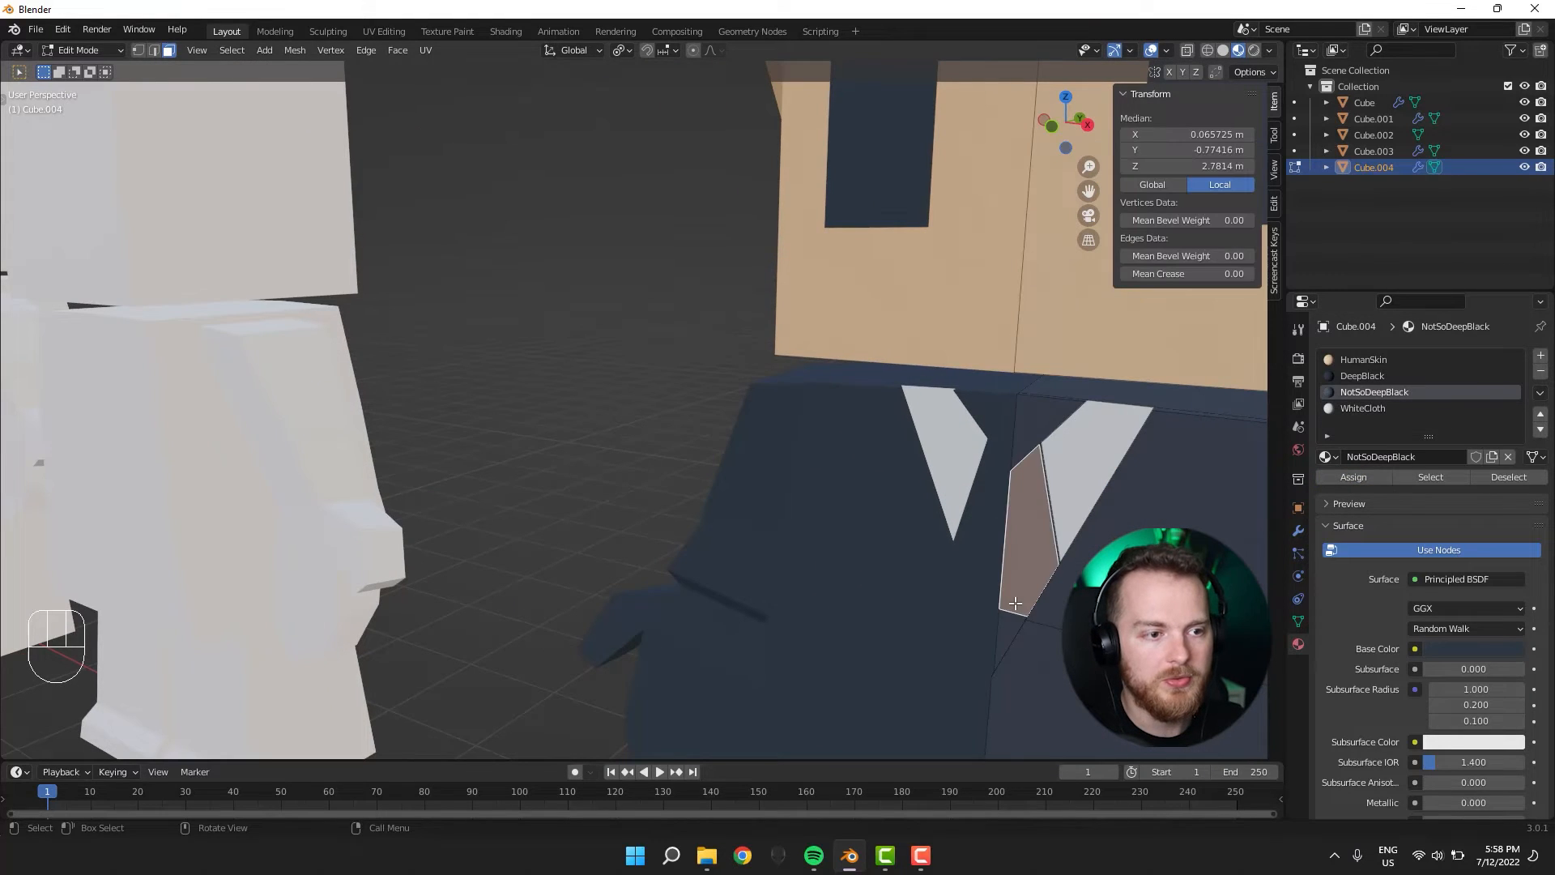
shift+middle_drag(1002, 629, 937, 591)
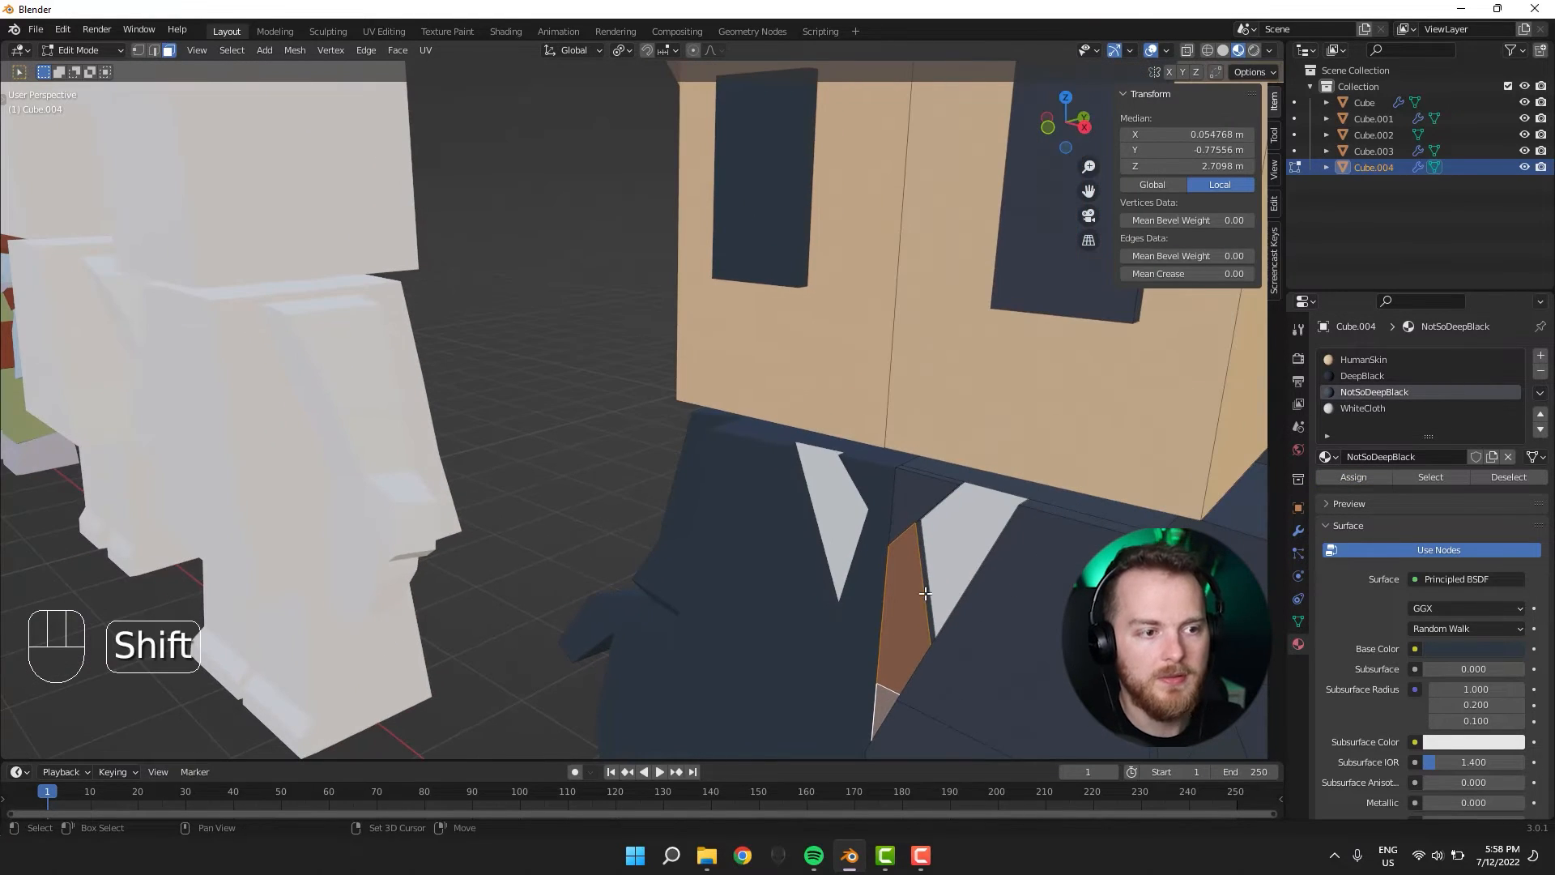
shift+click(912, 503)
shift+middle_drag(912, 503, 841, 487)
shift+click(860, 479)
key(ctrl+z)
shift+click(800, 460)
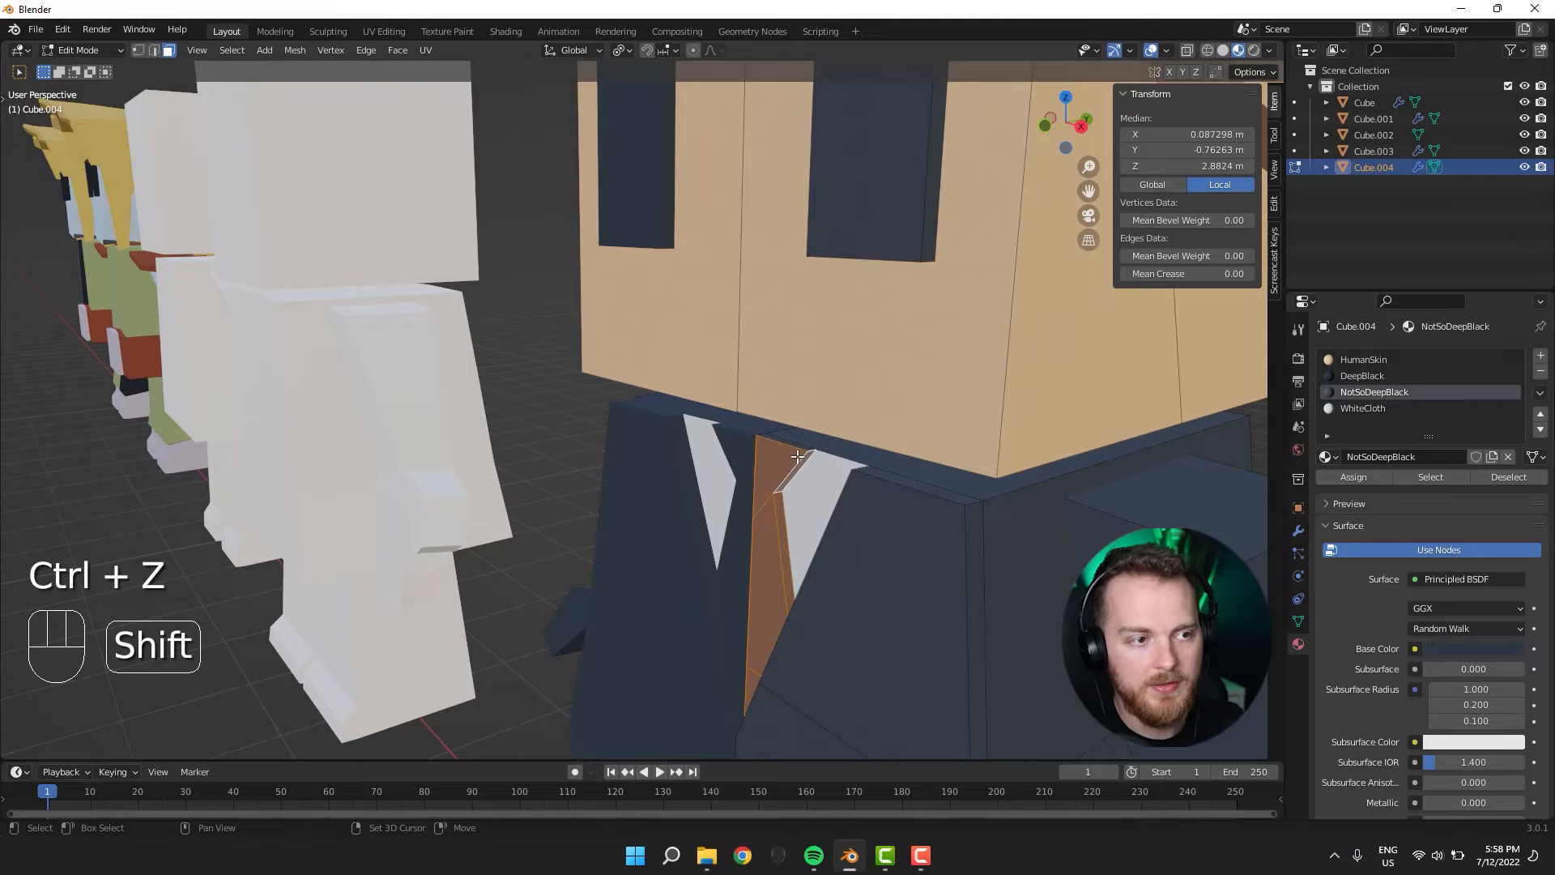
shift+click(790, 445)
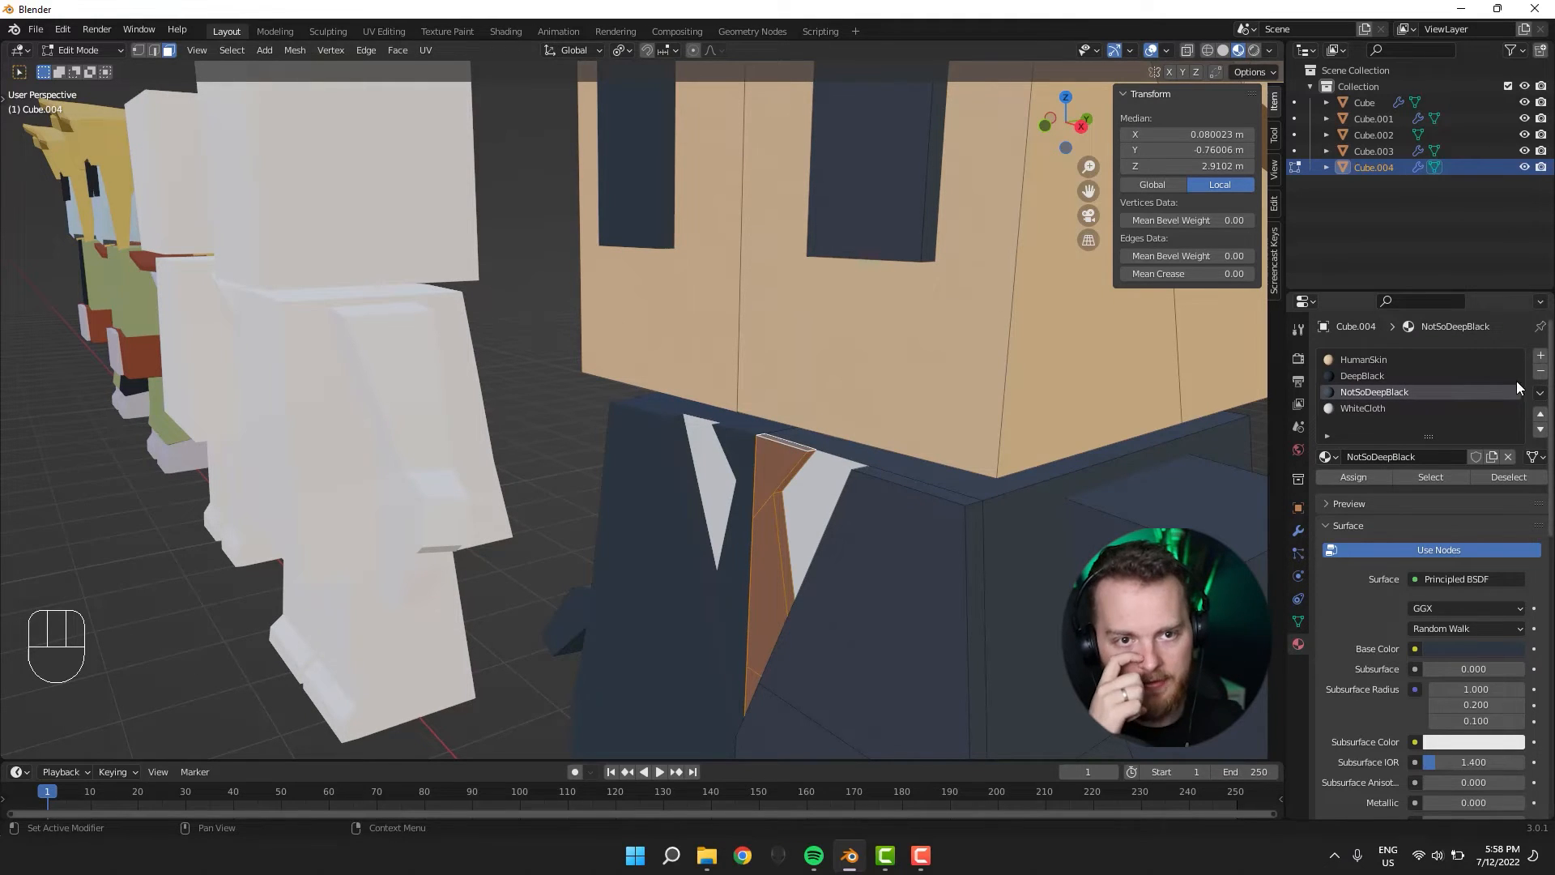
Create RedCloth from a copy of GreenCloth in a new slot, colour it red (H 0.010, S 0.961, V 0.296), and assign it to the tie.
click(1539, 356)
click(1330, 457)
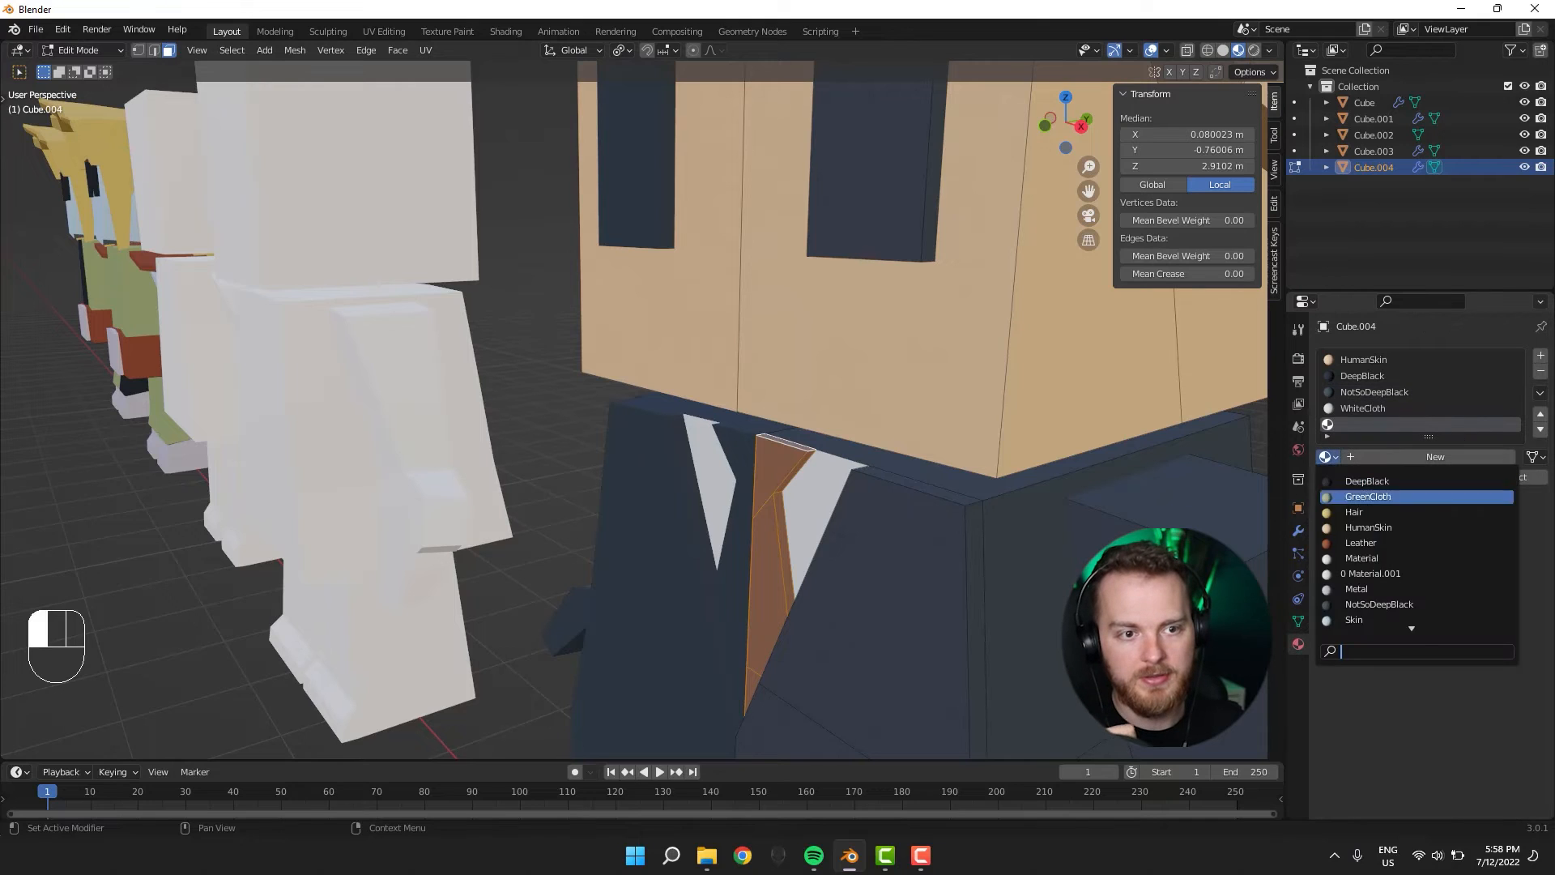
click(1374, 480)
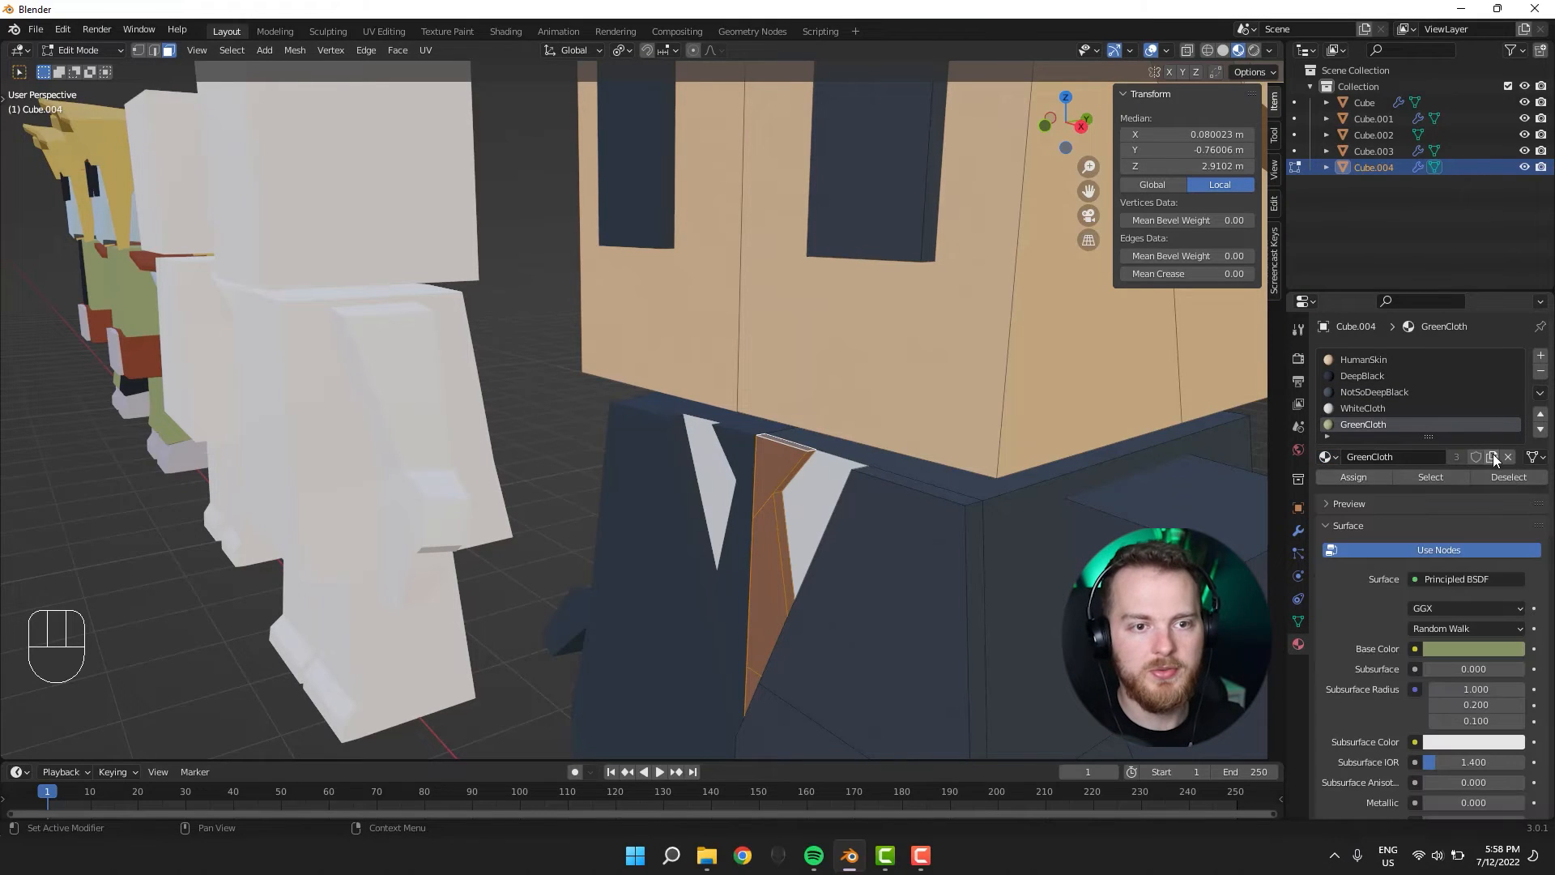
click(1466, 652)
drag(1449, 527, 1432, 524)
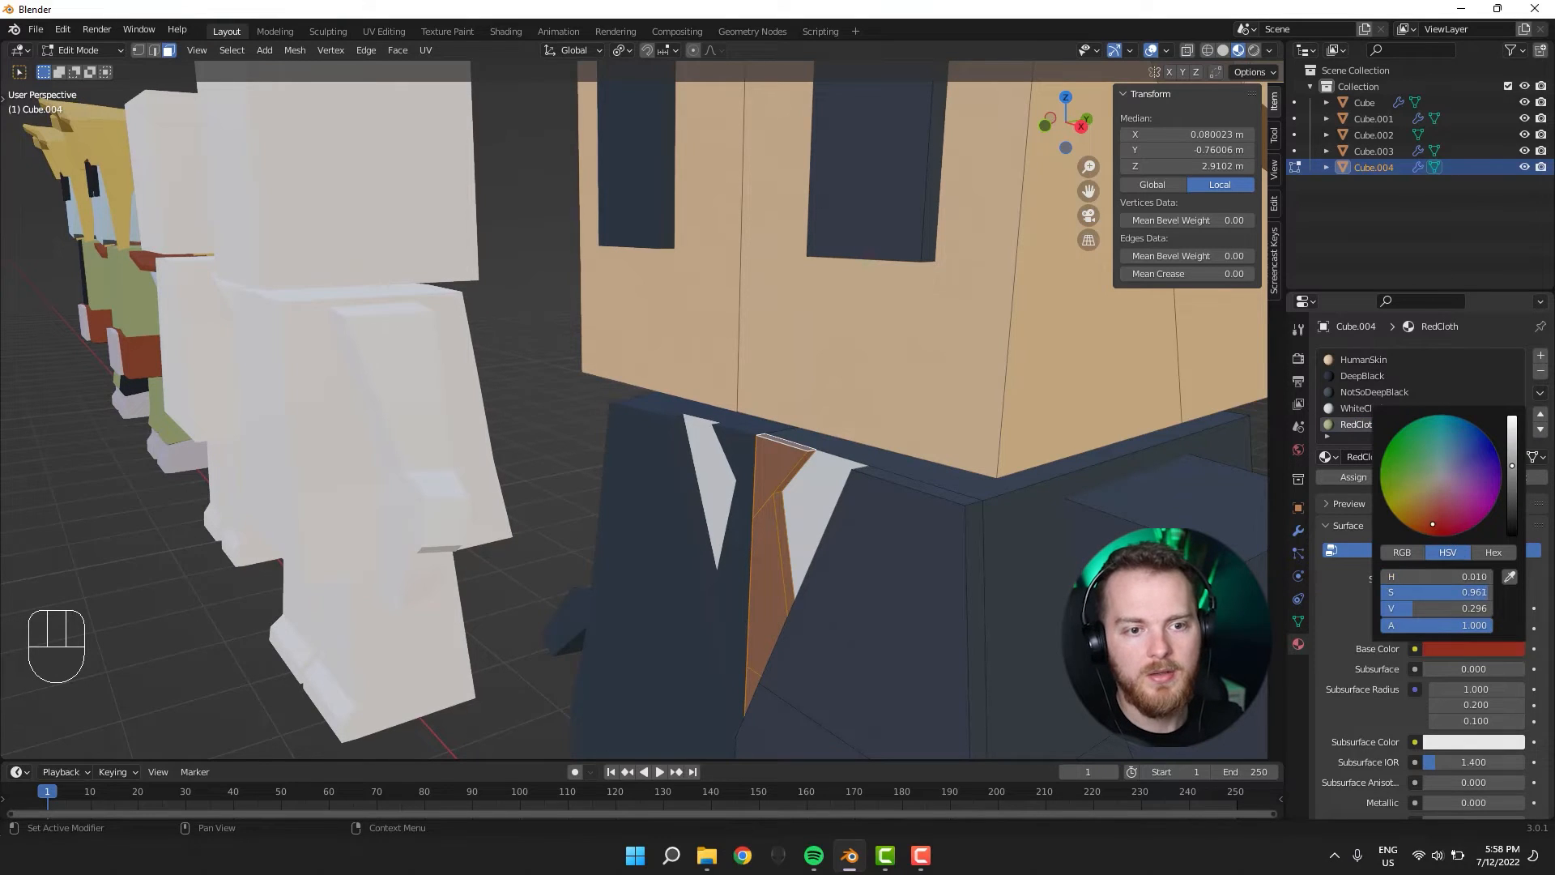
click(1338, 477)
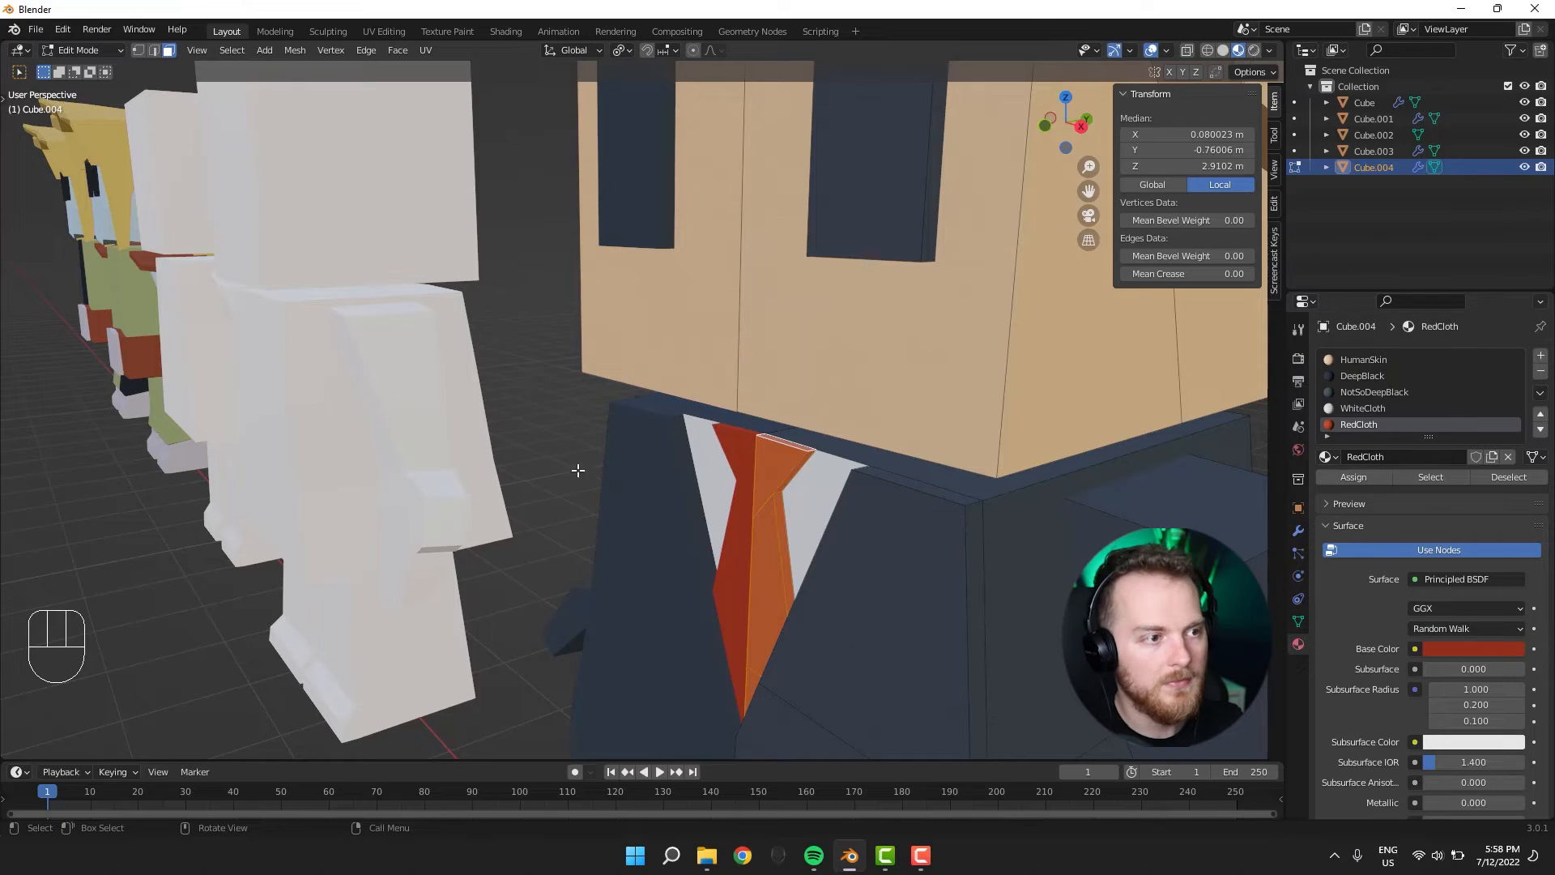
Examine the coloured character in Object Mode from the hat and tie down to the shoes.
key(Tab)
scroll(564, 441, down, 4)
middle_drag(561, 420, 643, 450)
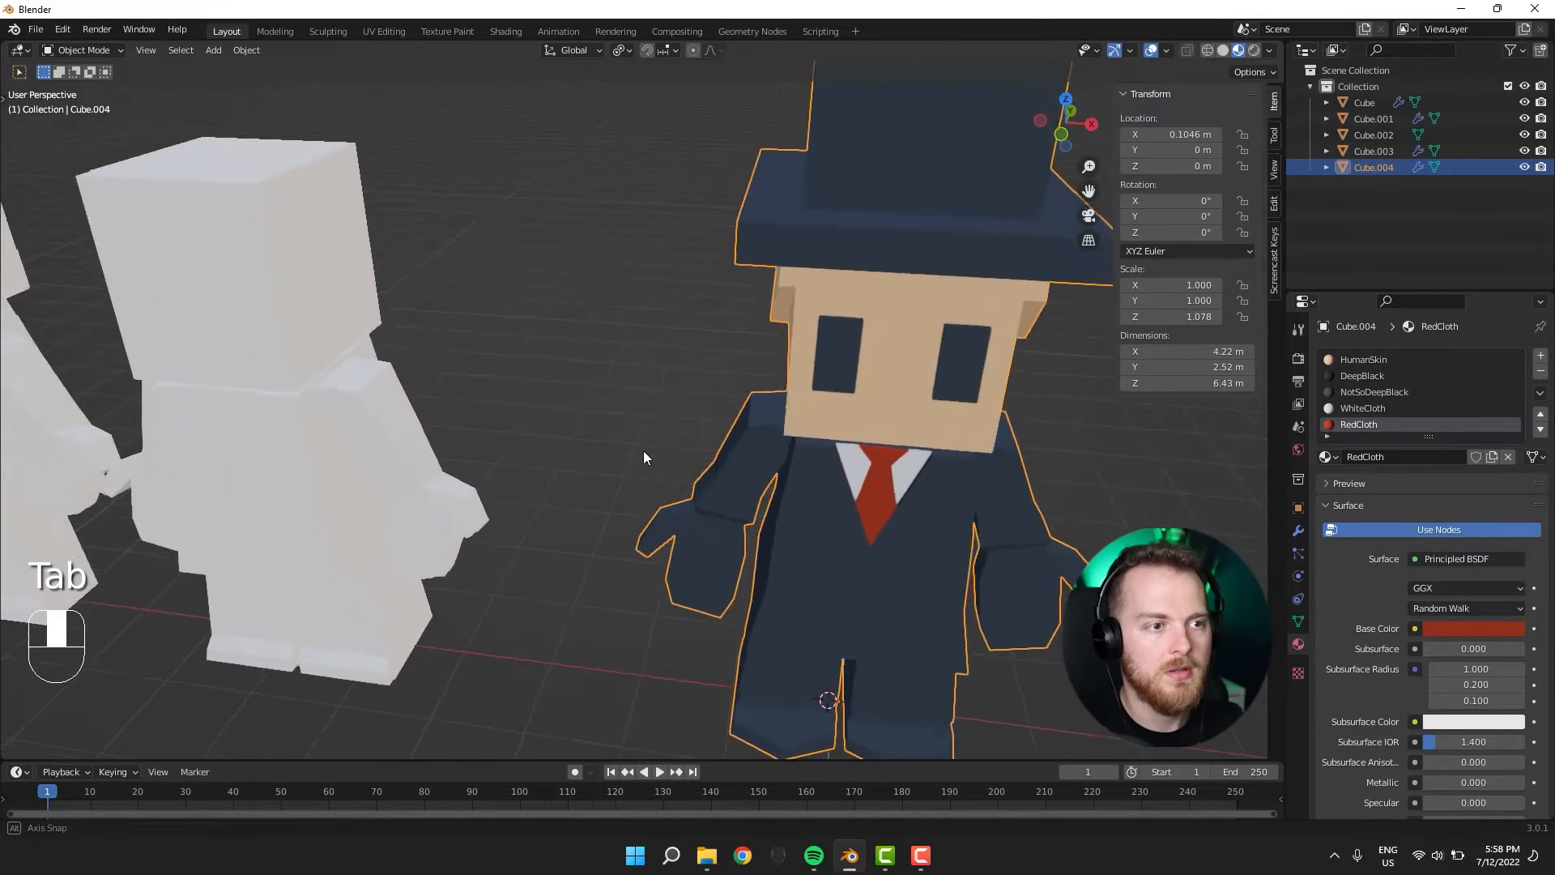
scroll(643, 451, down, 4)
middle_drag(635, 556, 713, 507)
scroll(677, 557, up, 5)
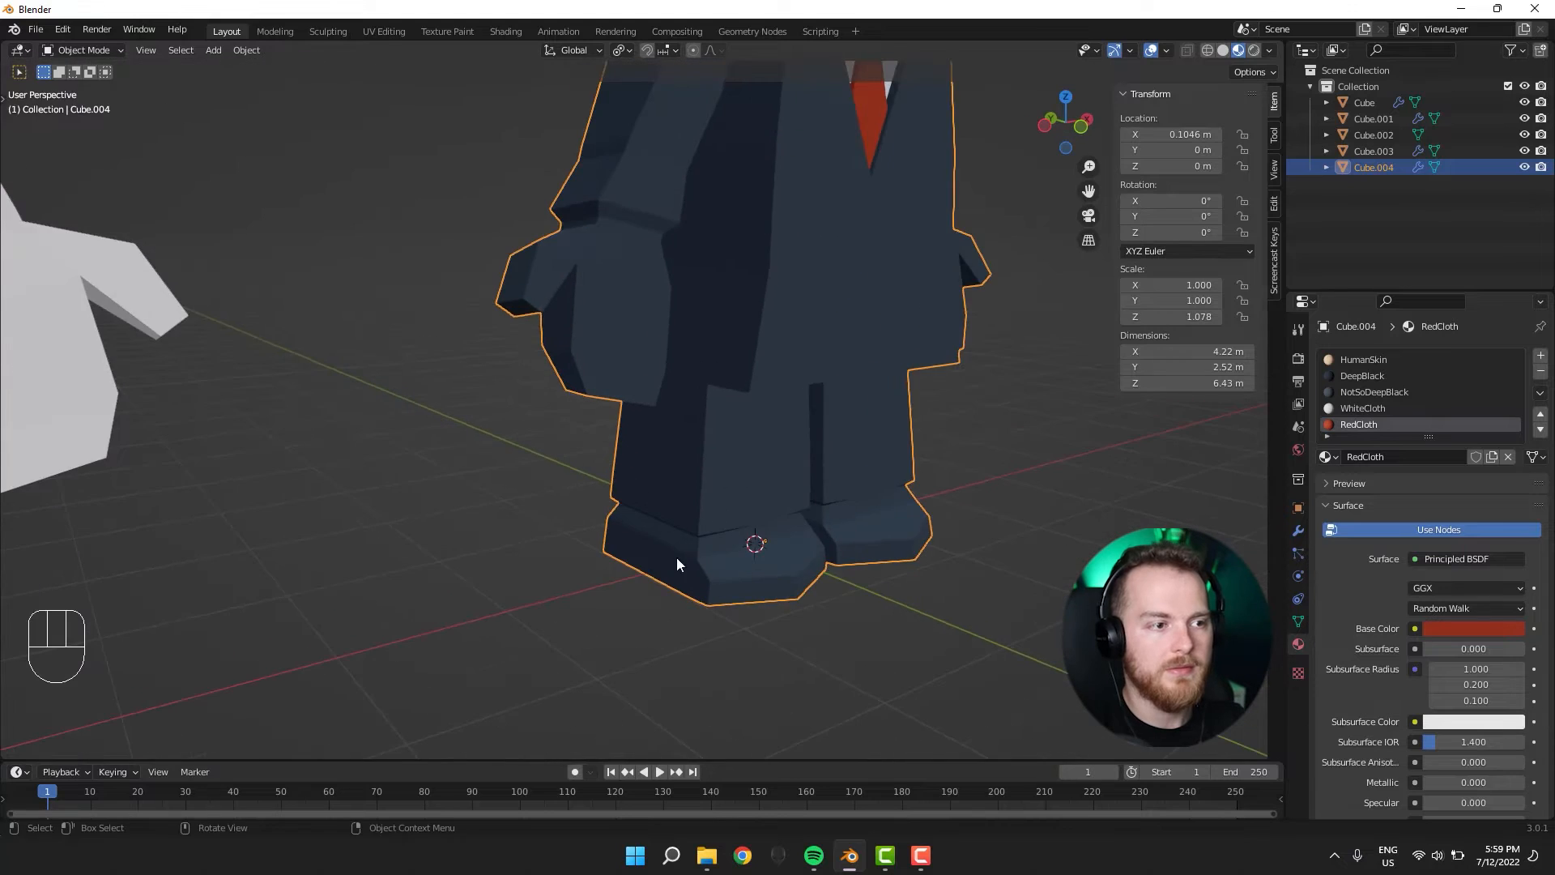
middle_drag(677, 557, 548, 565)
Select the shoe's faces through the mesh in Edit Mode using wireframe shading.
key(Tab)
middle_drag(813, 628, 555, 559)
key(shift+z)
middle_drag(410, 650, 368, 559)
shift+drag(368, 559, 927, 750)
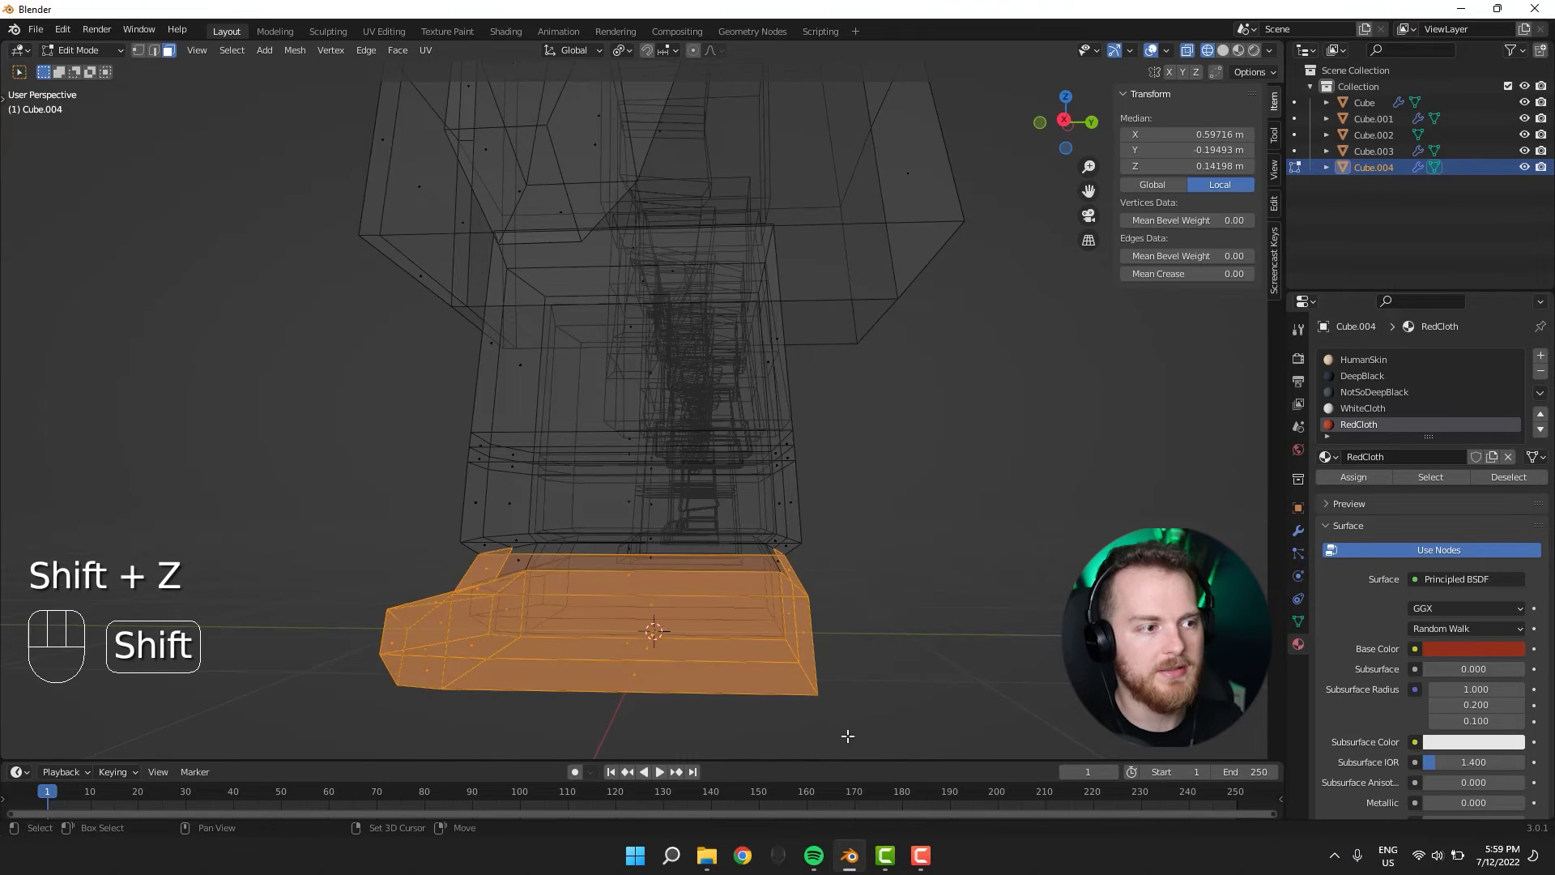
Add the shoe's remaining top, side, underside and toe faces to the selection in material preview shading.
middle_drag(848, 736, 533, 672)
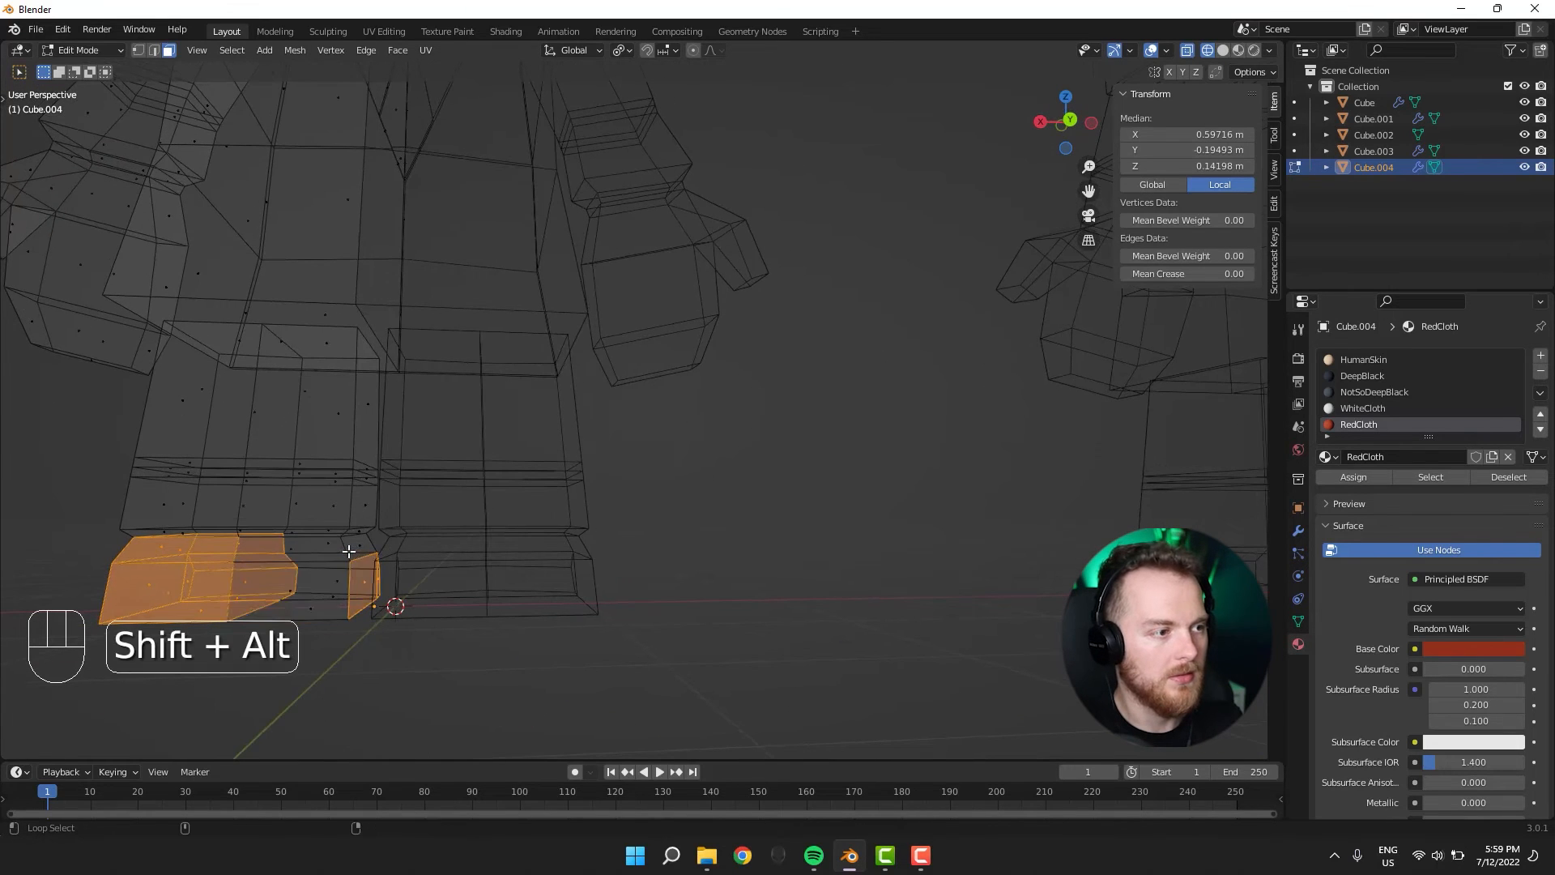
alt+shift+click(345, 555)
key(ctrl+z)
alt+shift+click(332, 616)
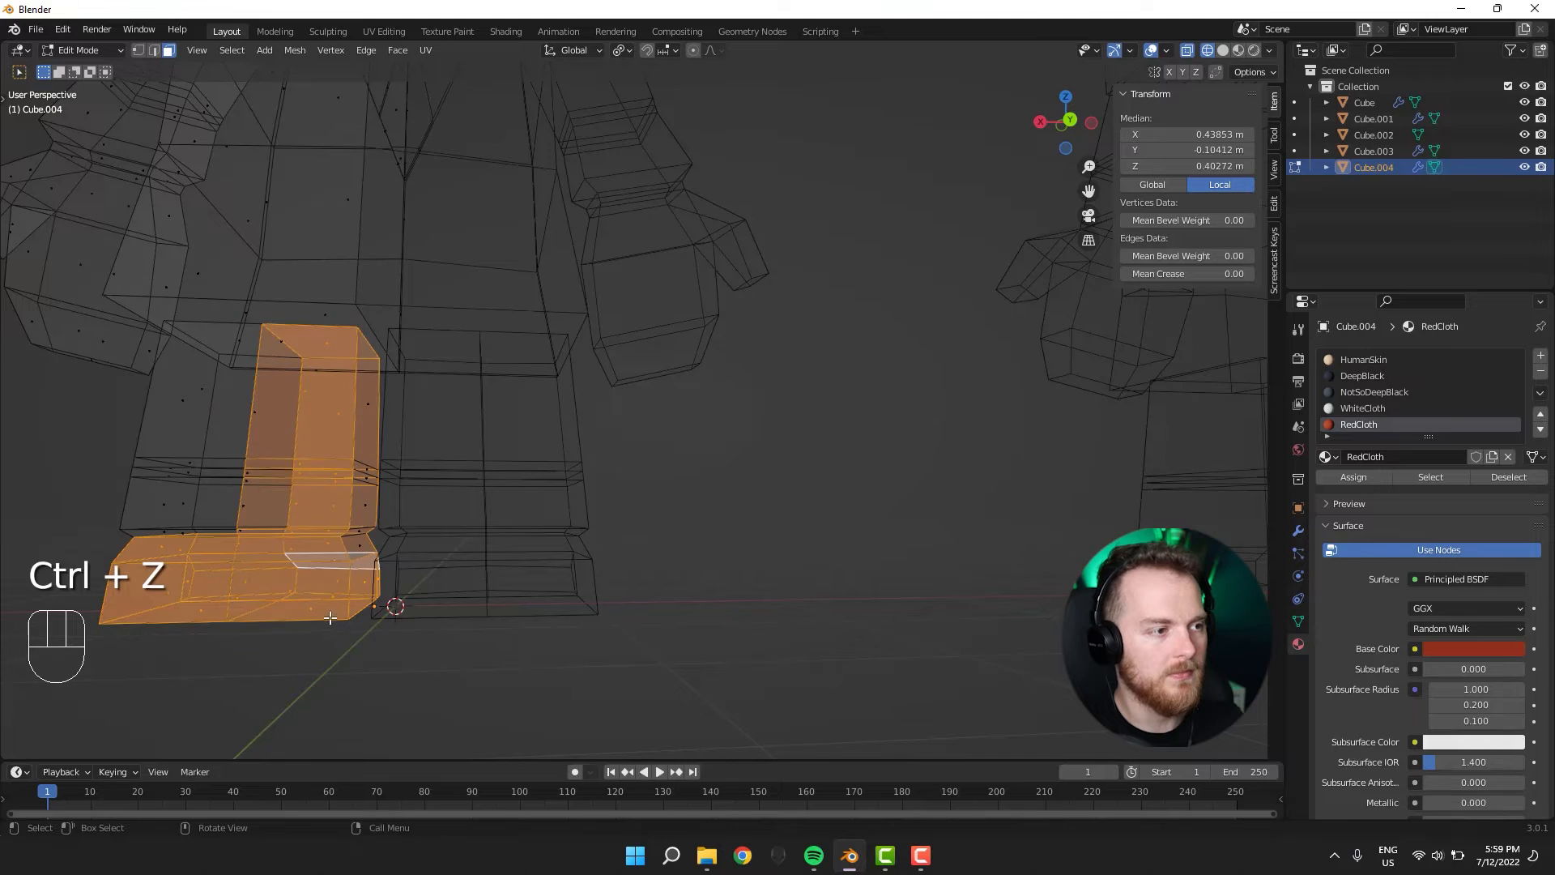
key(shift+z)
key(ctrl+z)
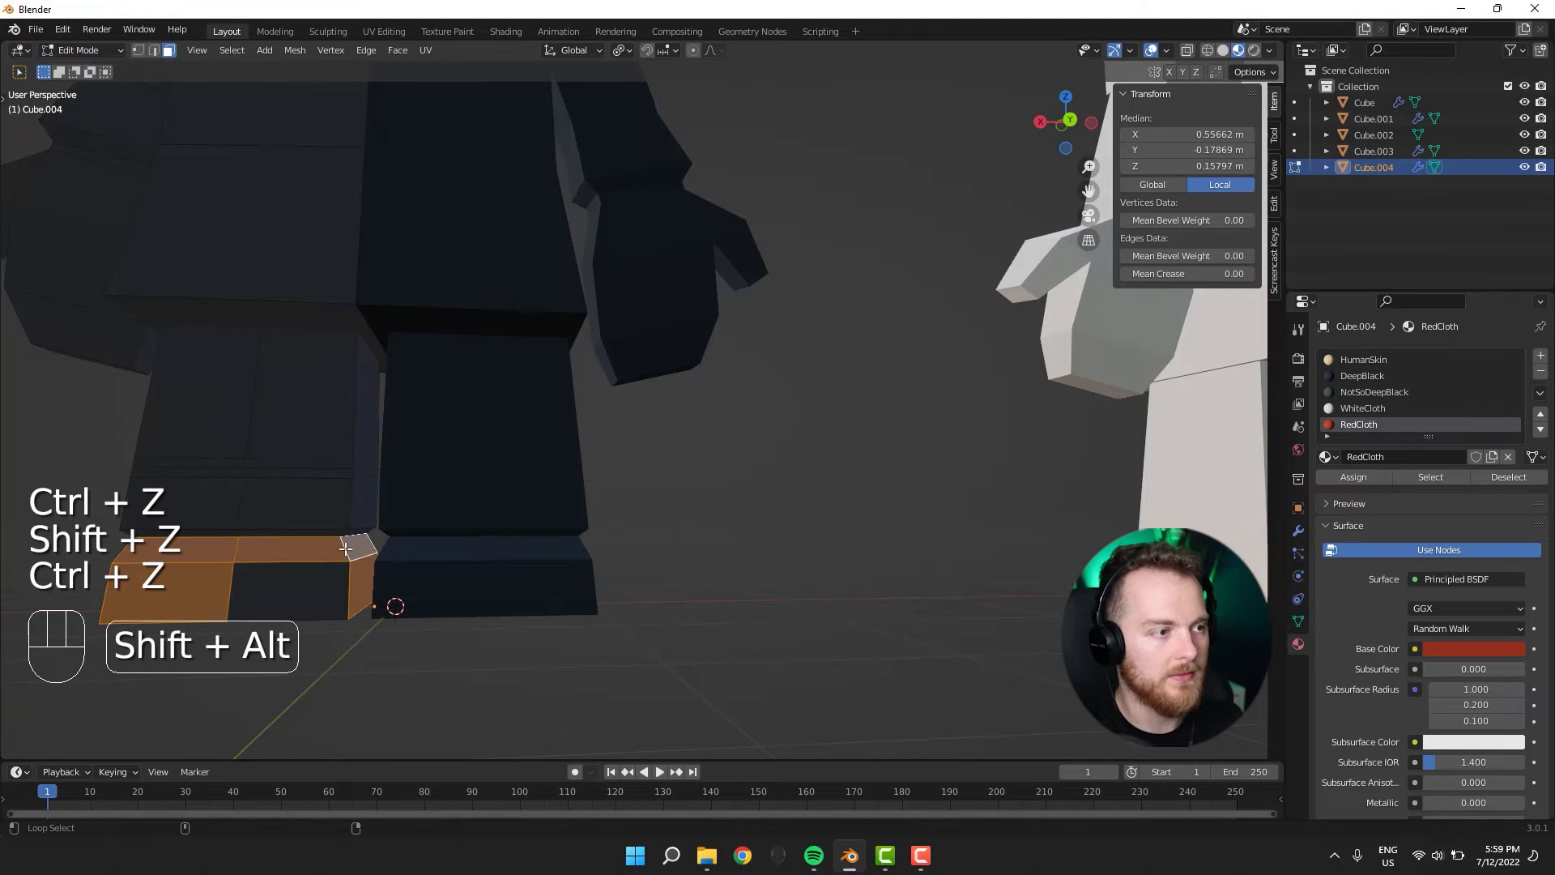
shift+click(320, 591)
middle_drag(323, 598, 330, 449)
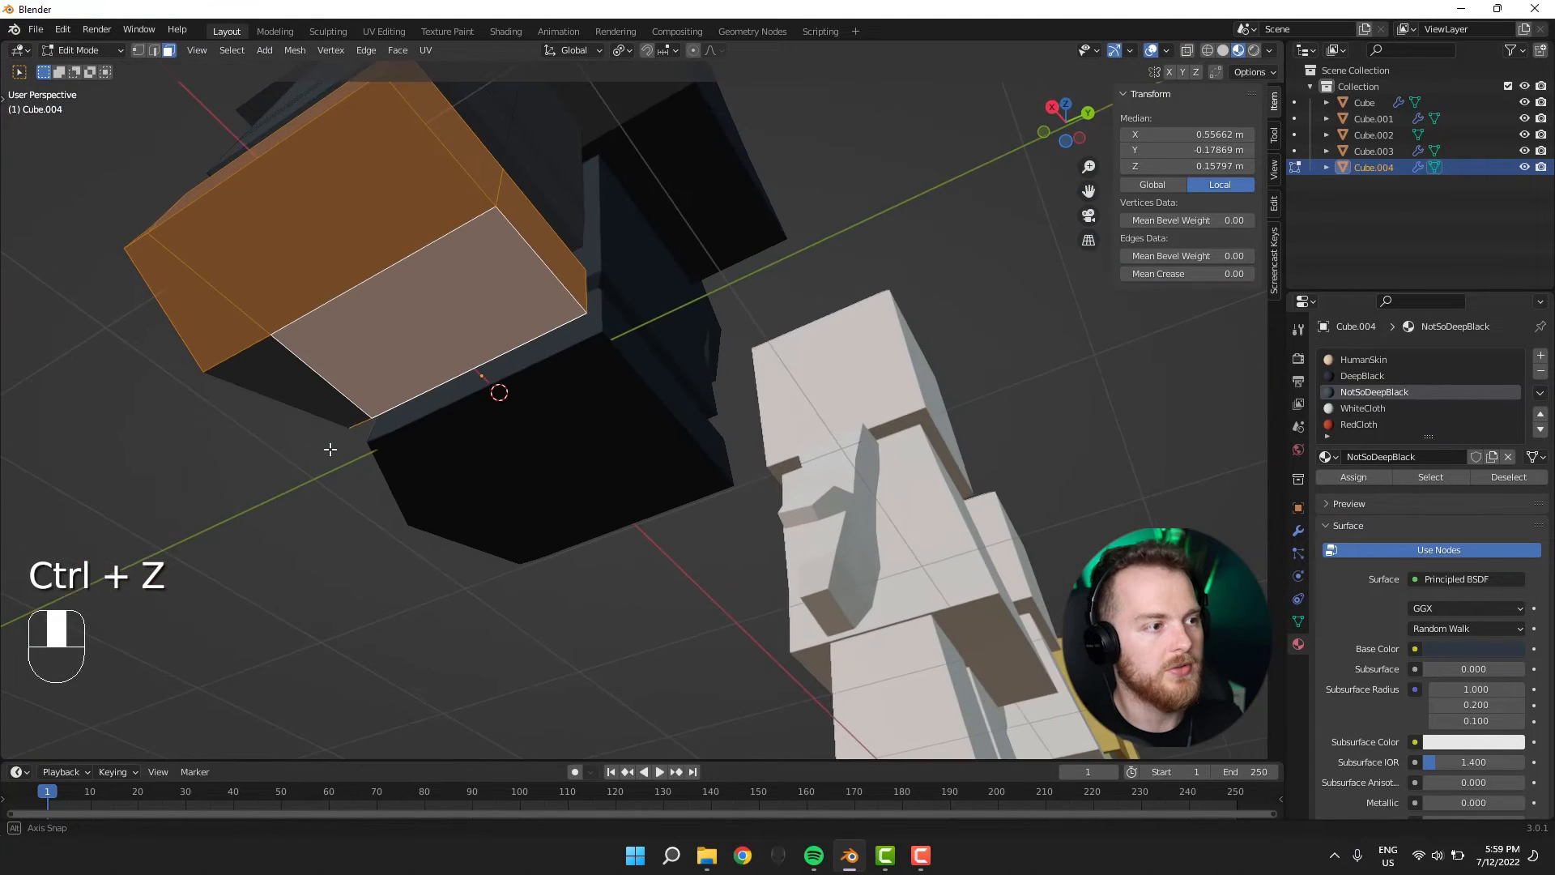
middle_drag(208, 434, 878, 589)
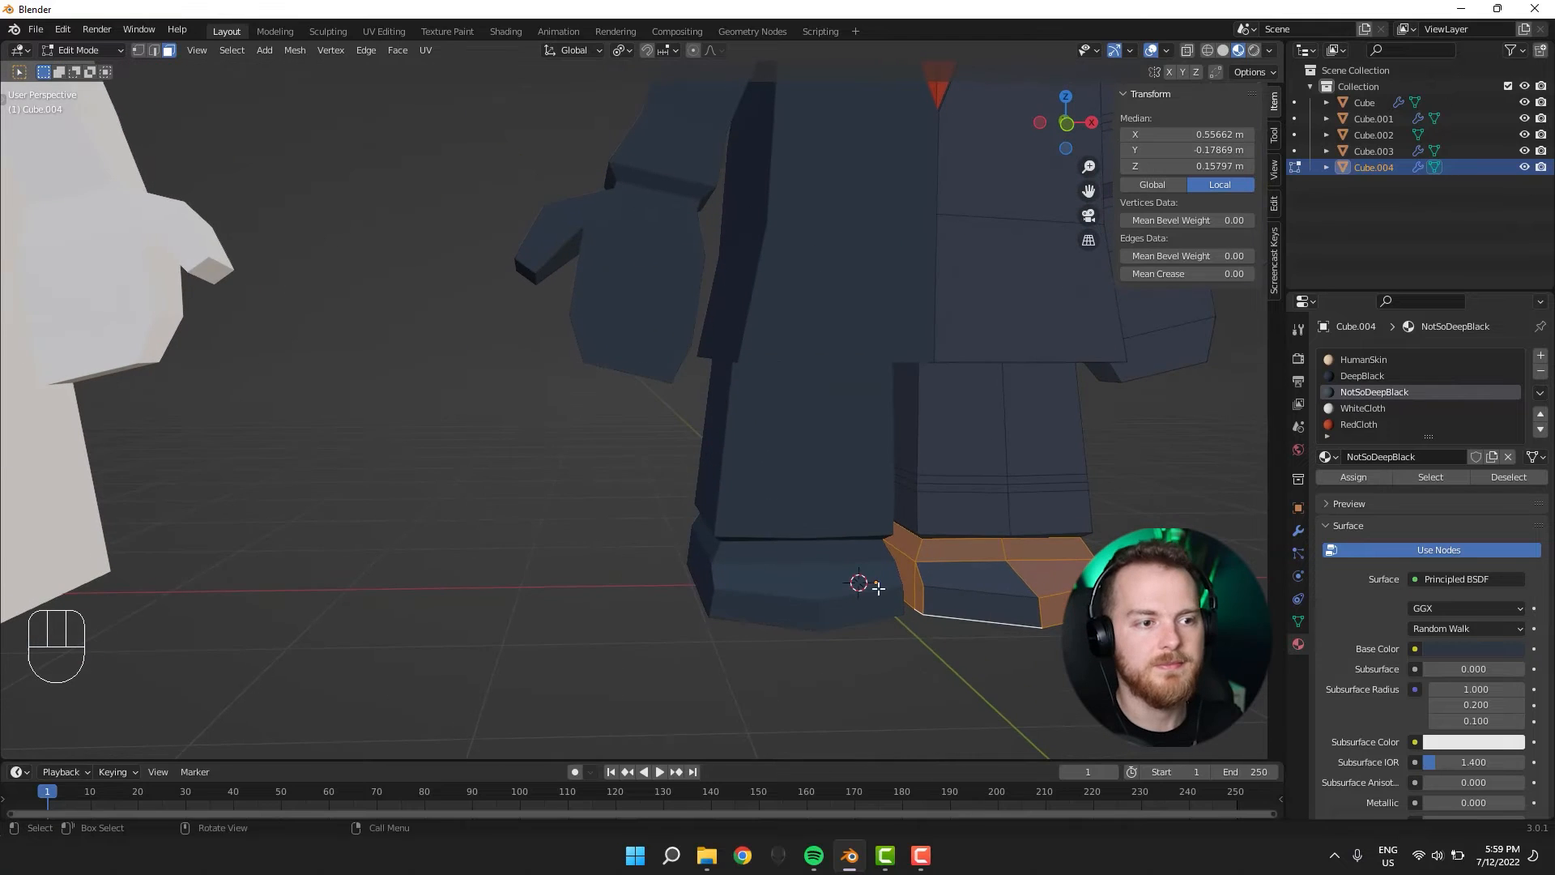
shift+click(994, 567)
shift+click(994, 596)
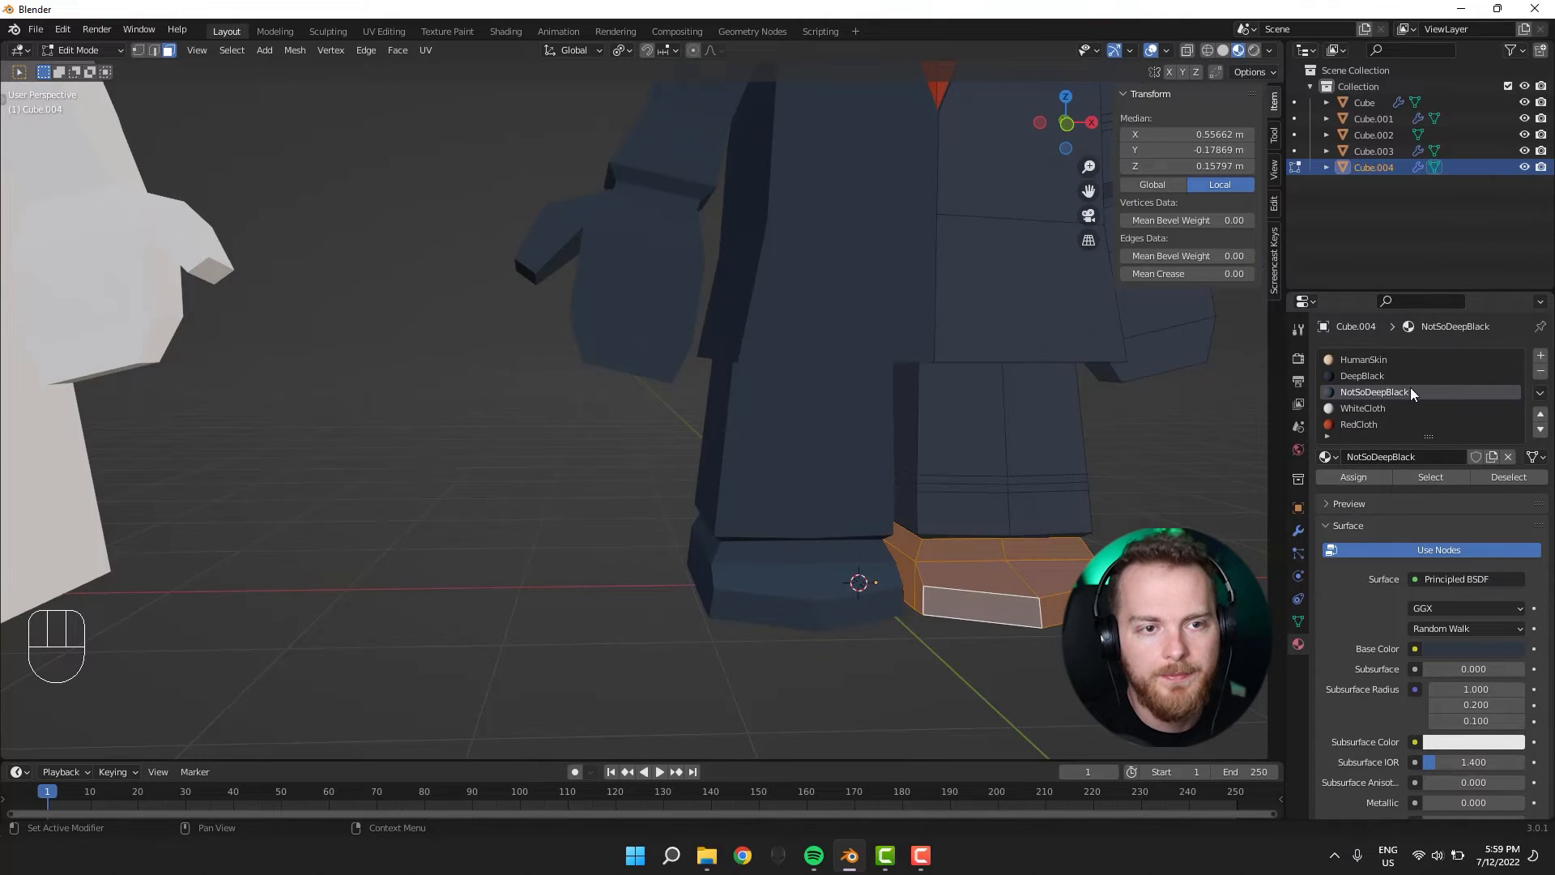
Add a new material slot, choose the existing Leather material for it, and assign it to the selected shoe faces.
drag(1430, 436, 1430, 503)
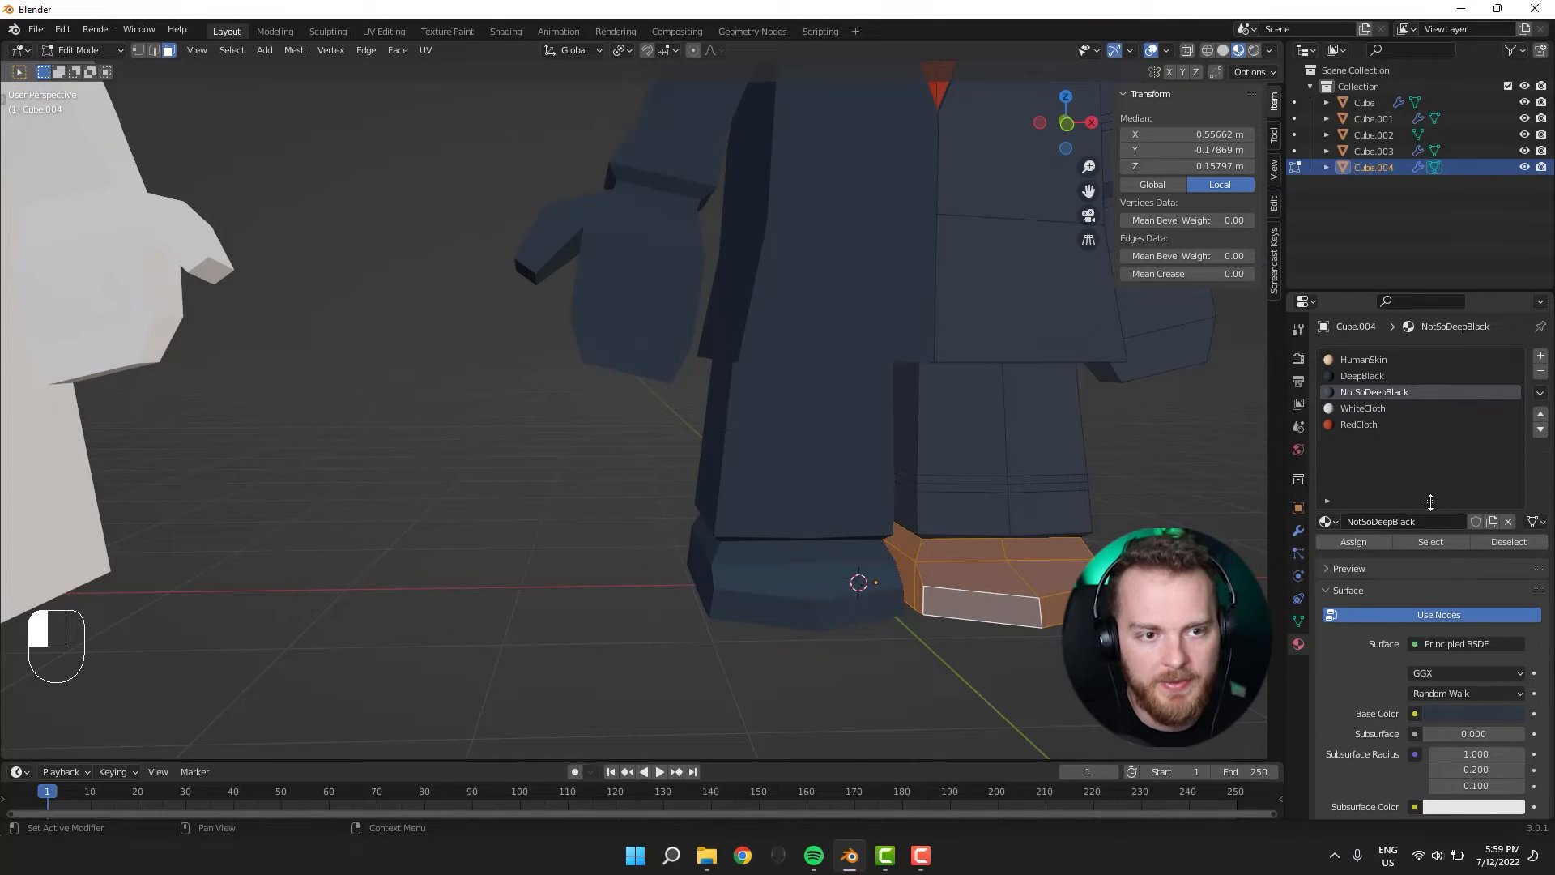
click(1539, 357)
click(1327, 522)
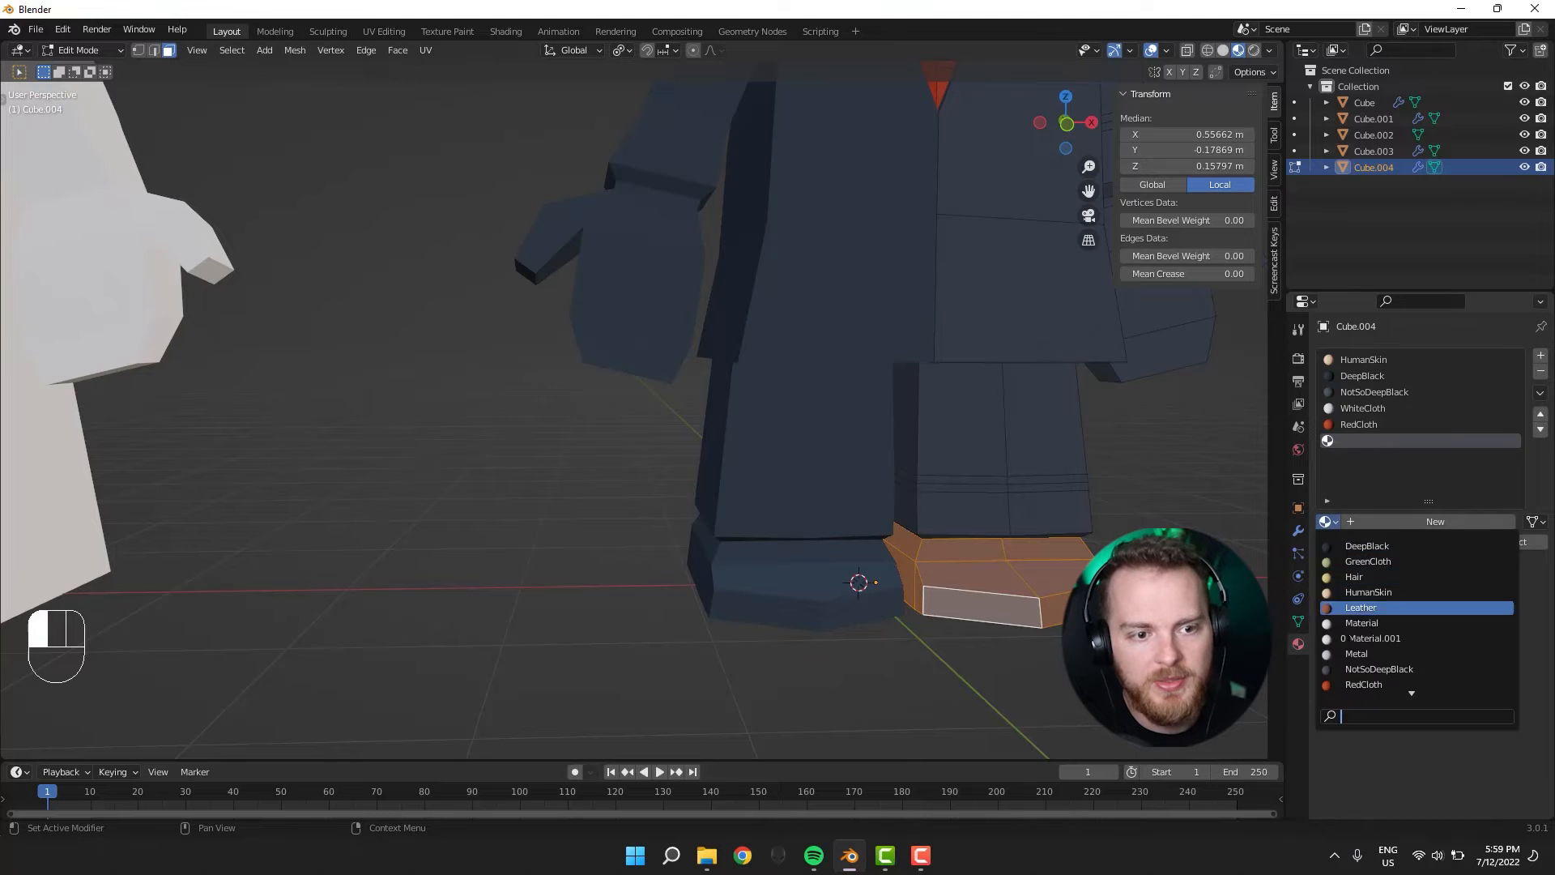
click(1348, 607)
click(1346, 546)
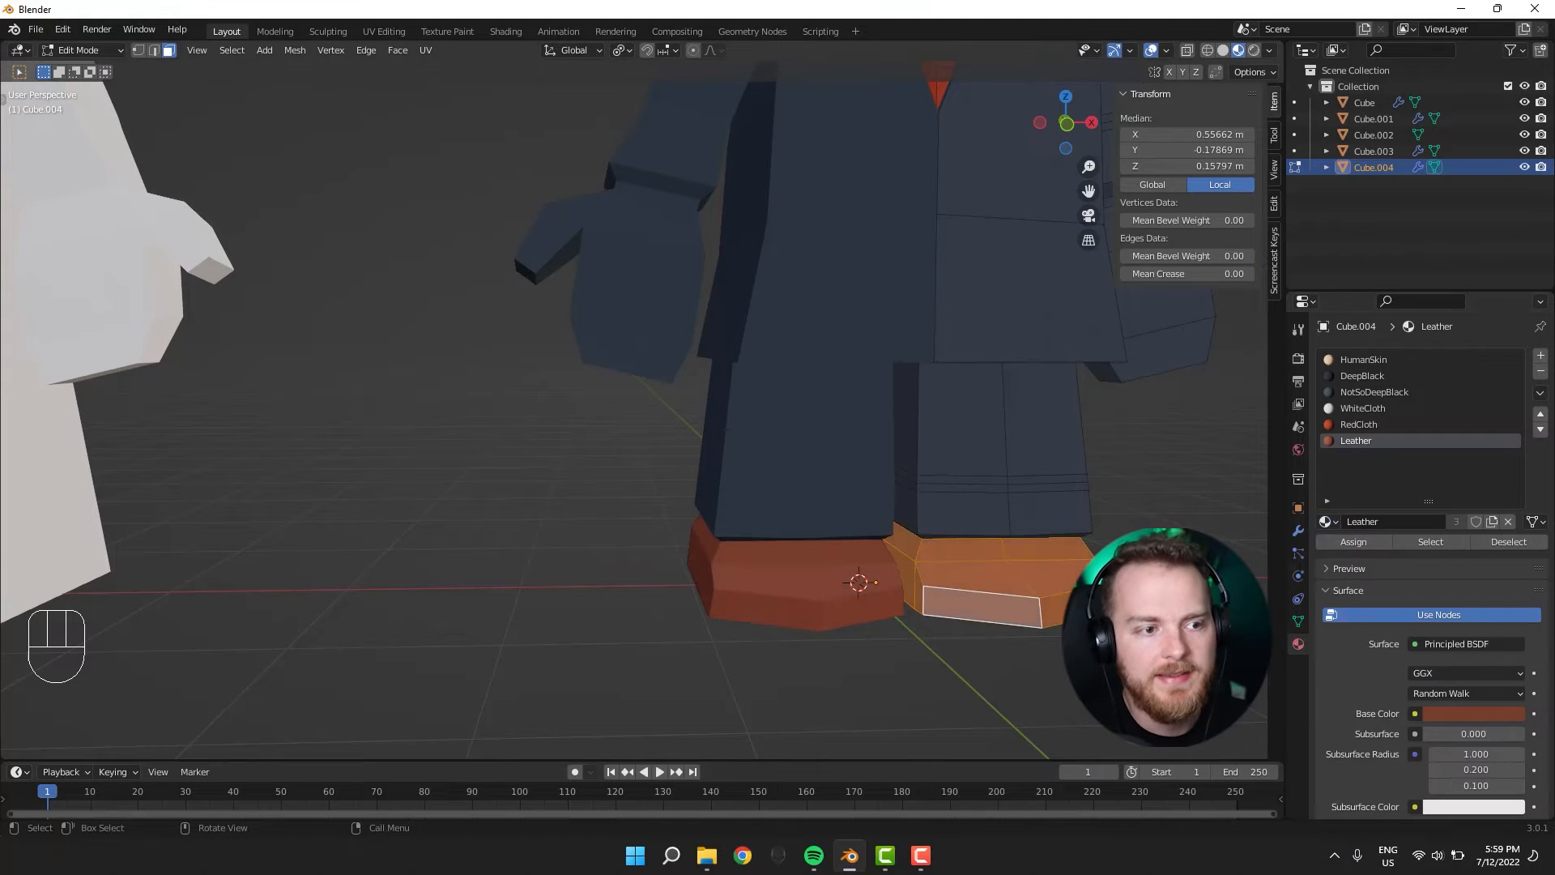
click(1012, 648)
Select all the faces of the hand, including the thumb, through the mesh in wireframe shading.
middle_drag(1053, 616, 972, 600)
scroll(972, 600, down, 4)
middle_drag(1086, 580, 968, 591)
scroll(1010, 607, up, 2)
alt+shift+click(924, 444)
shift+click(948, 436)
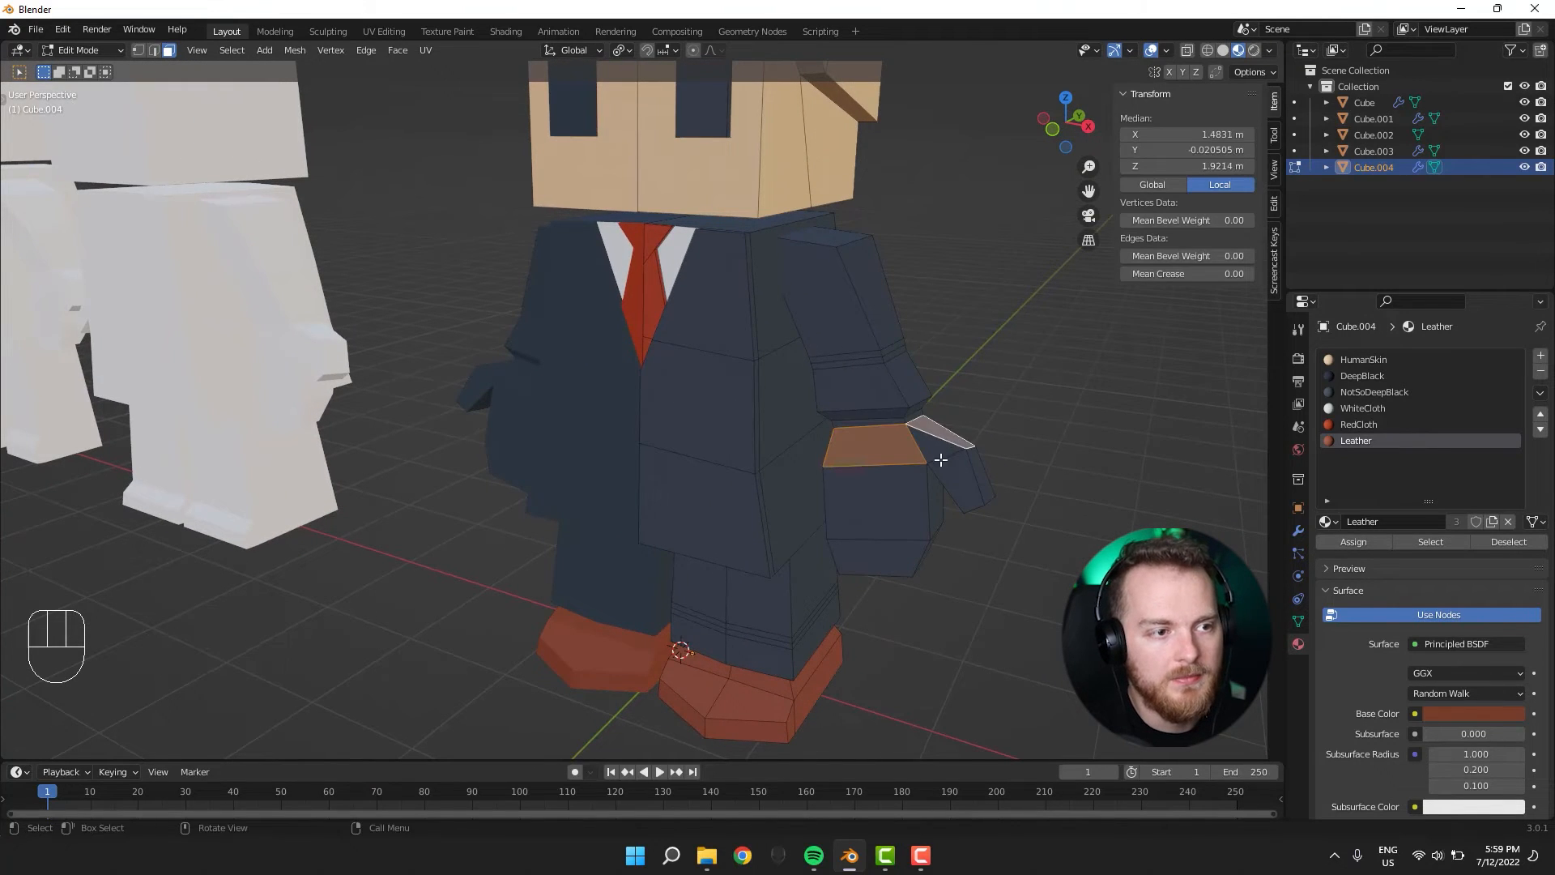
key(shift+z)
middle_drag(917, 484, 995, 395)
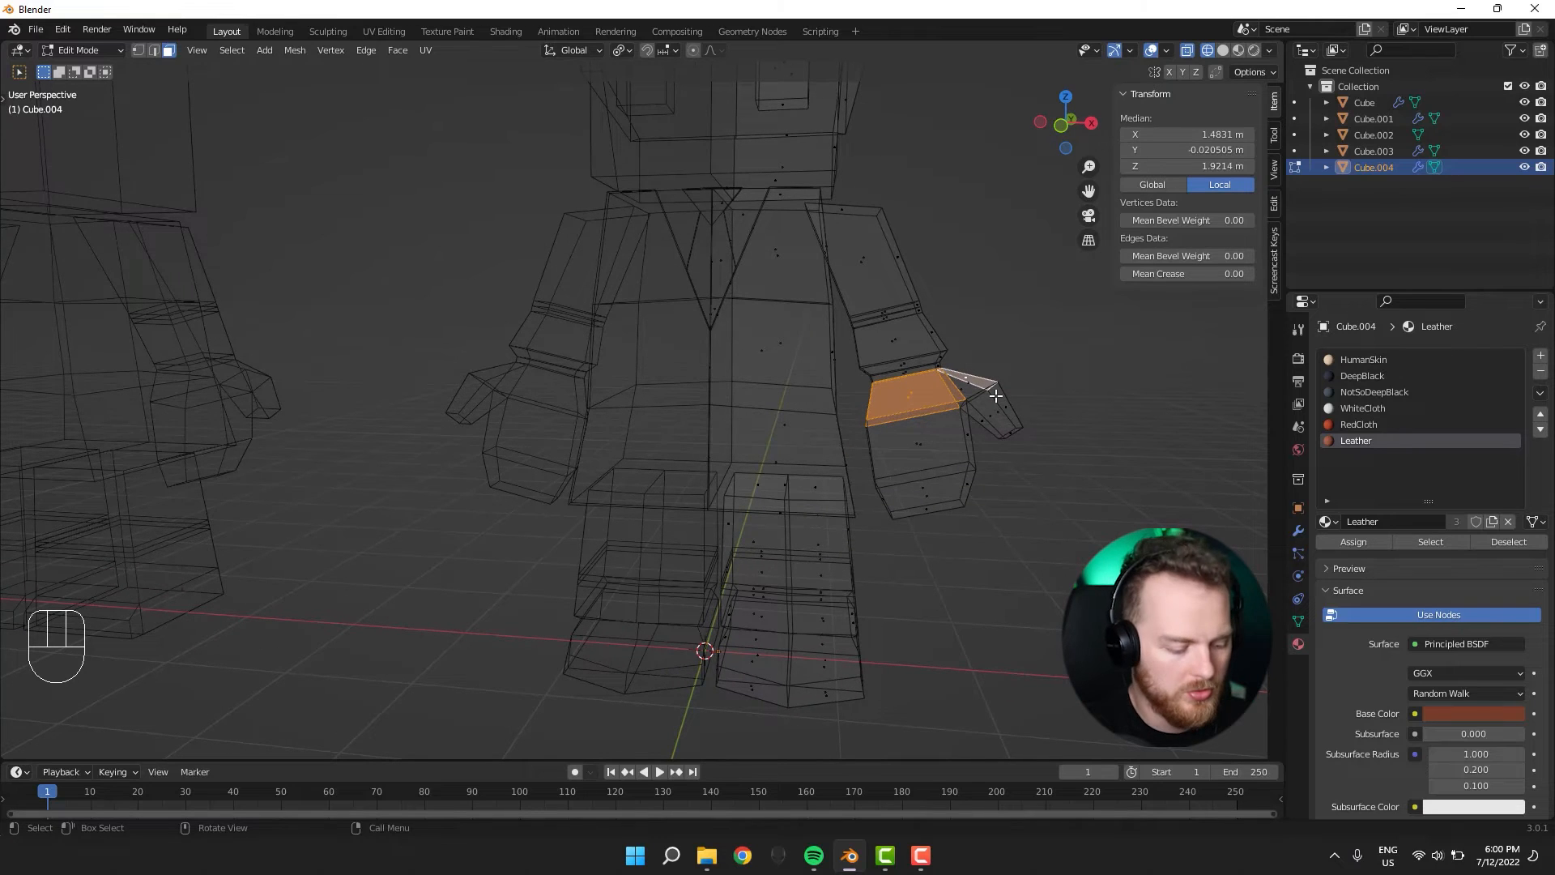
drag(999, 401, 923, 463)
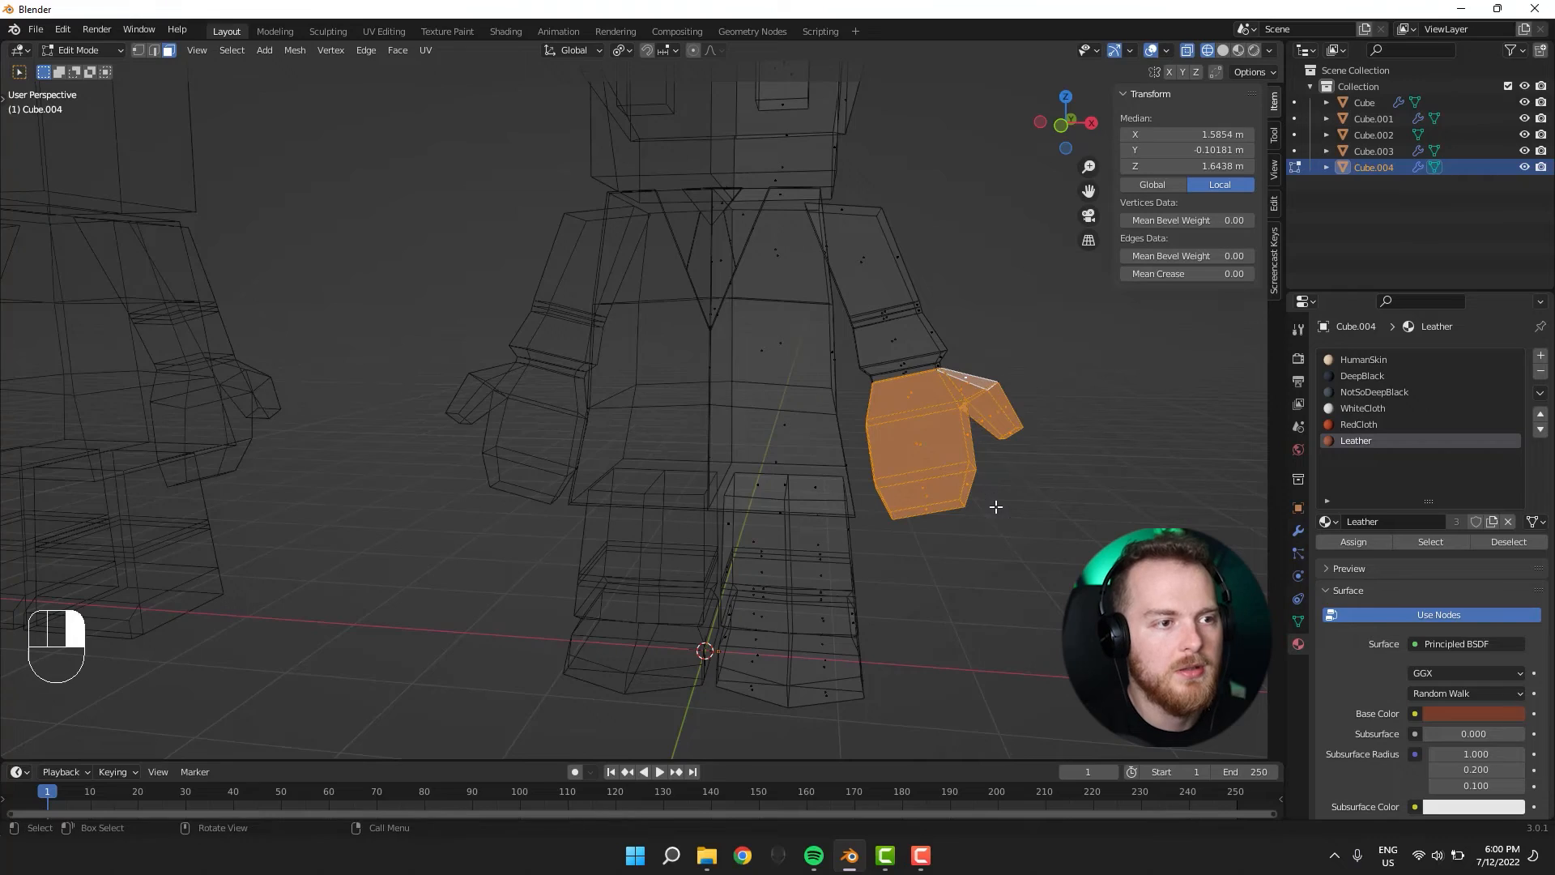
mouse_move(995, 507)
middle_down()
mouse_move(861, 538)
mouse_move(712, 503)
mouse_move(929, 499)
mouse_move(1043, 544)
mouse_move(948, 385)
middle_up()
Assign the HumanSkin material to the selected hand in material preview shading and clear the selection.
key(shift+z)
key(shift+z)
key(shift+z)
click(1364, 356)
click(1356, 540)
key(alt+a)
Select the narrow loop of cuff faces between sleeve and hand and assign WhiteCloth to it.
alt+click(986, 382)
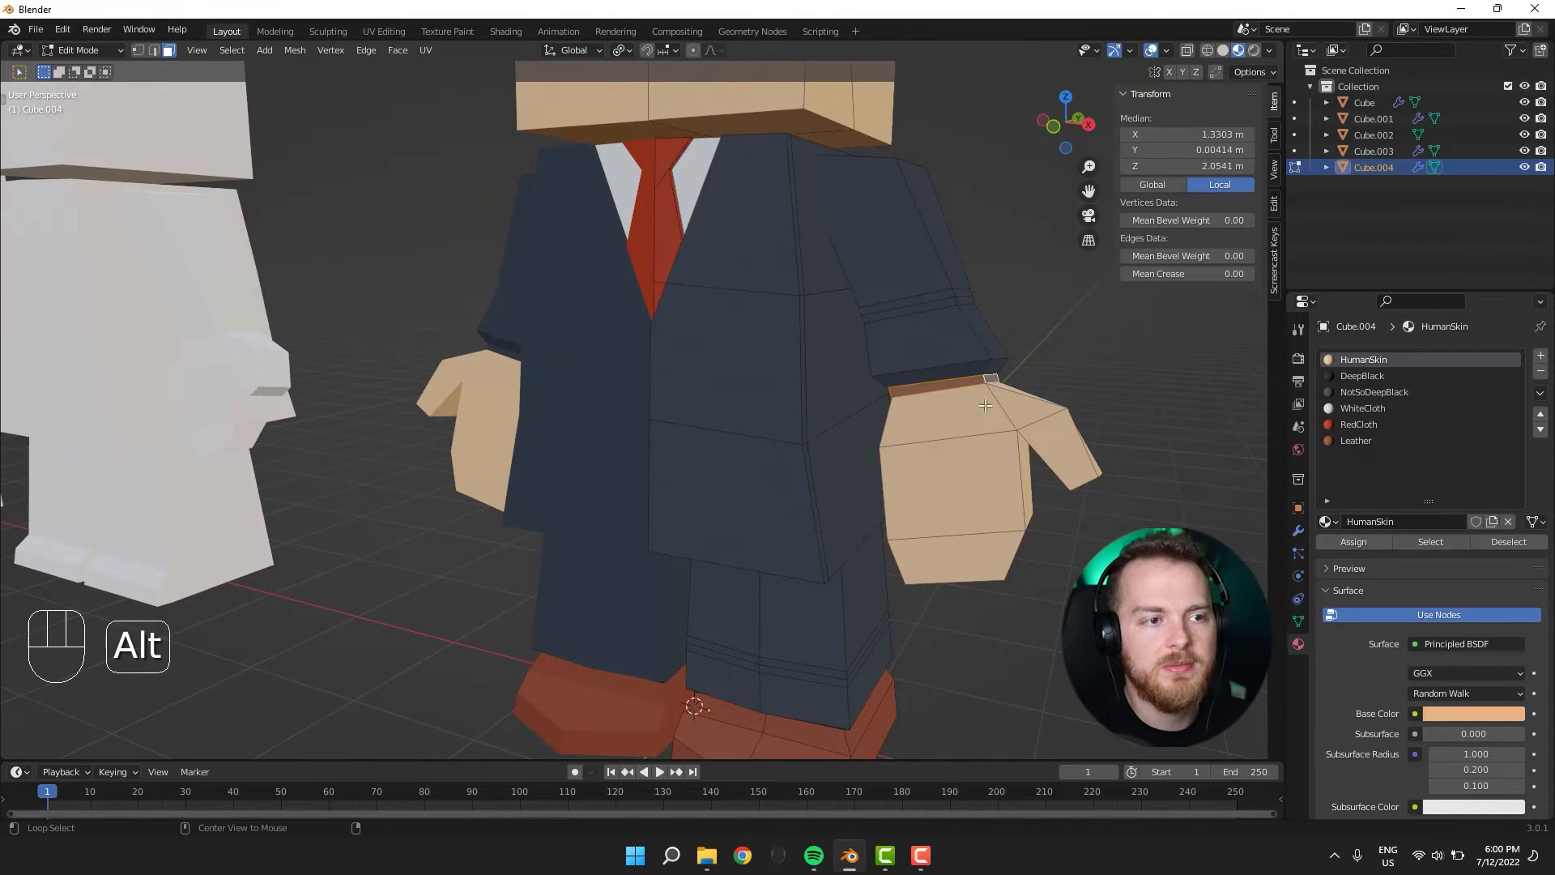
click(1367, 408)
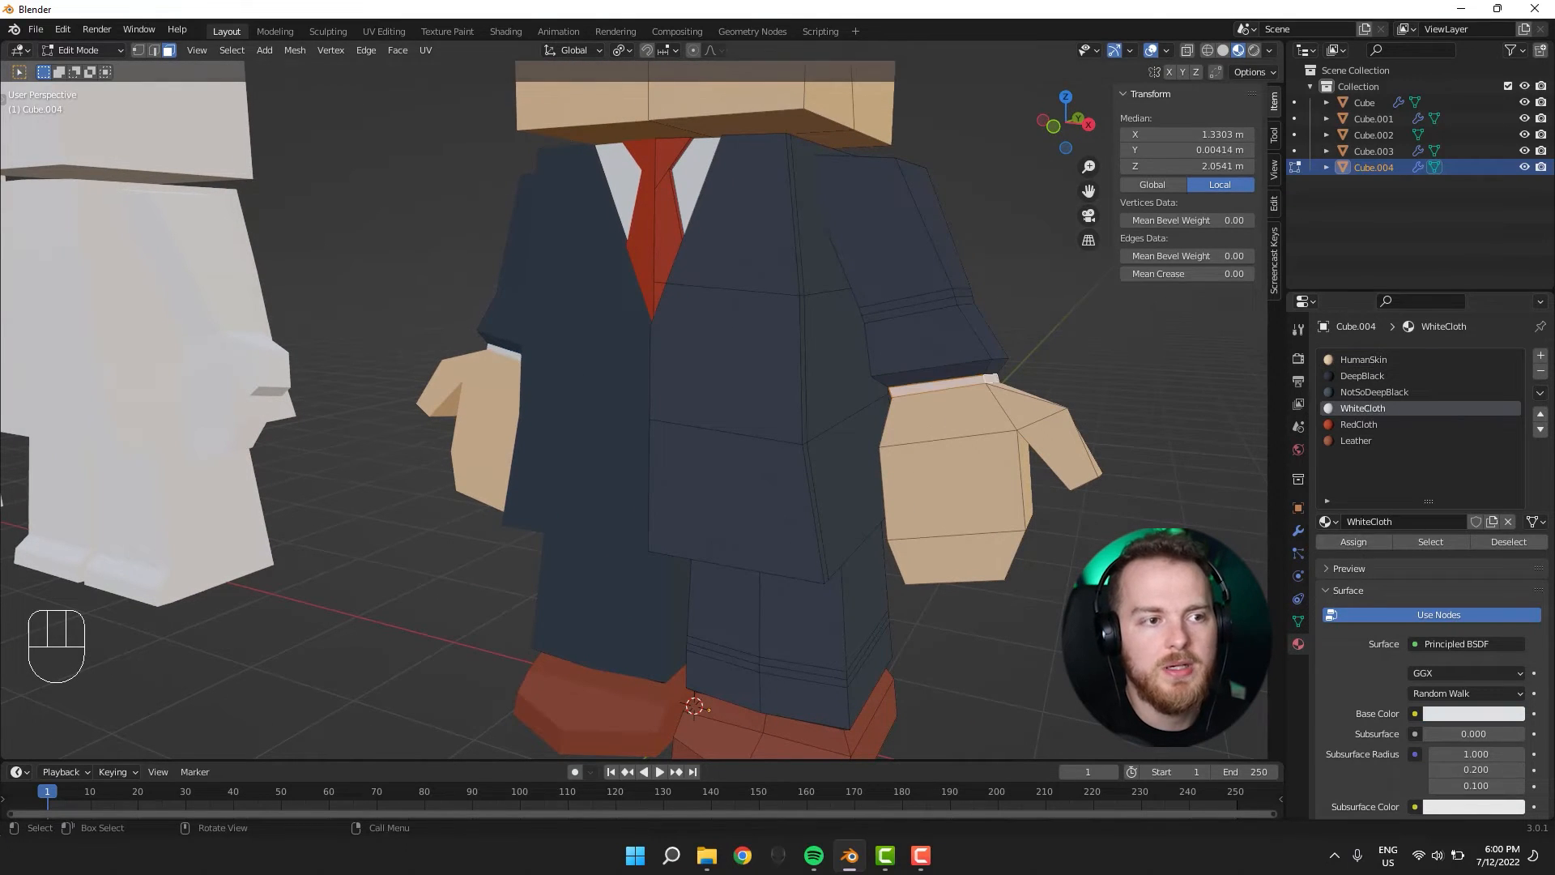
click(1115, 618)
Select the loop of hair faces around the head below the hat brim.
mouse_move(1115, 618)
middle_down()
mouse_move(1034, 618)
mouse_move(1122, 611)
middle_up()
scroll(842, 548, down, 2)
middle_drag(842, 549, 805, 511)
scroll(906, 584, down, 4)
scroll(785, 469, up, 4)
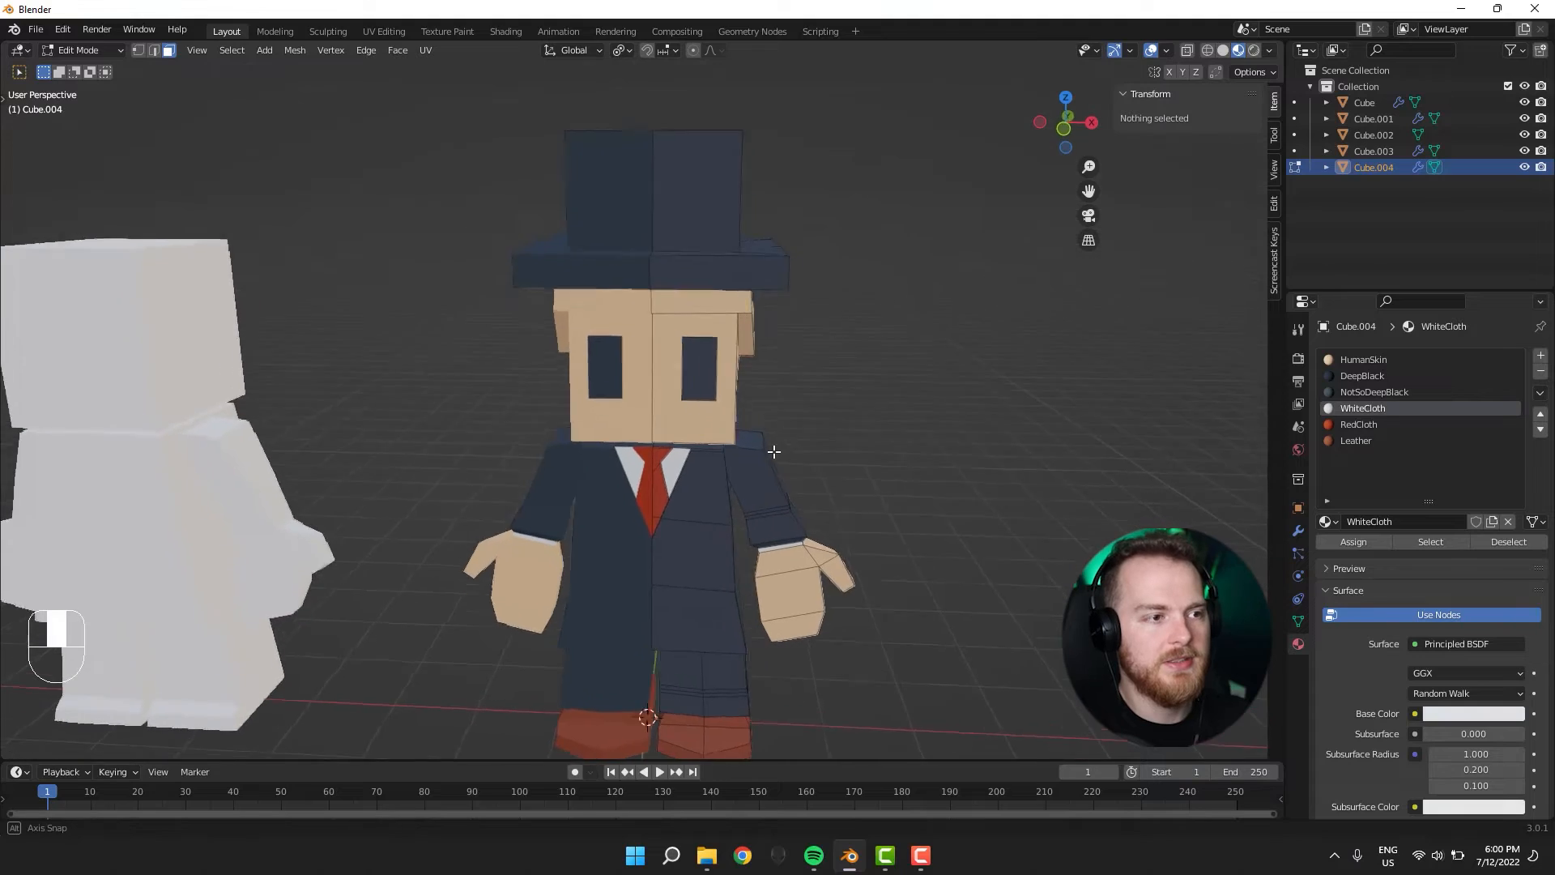
middle_drag(774, 451, 1350, 359)
alt+shift+click(718, 278)
alt+shift+click(700, 284)
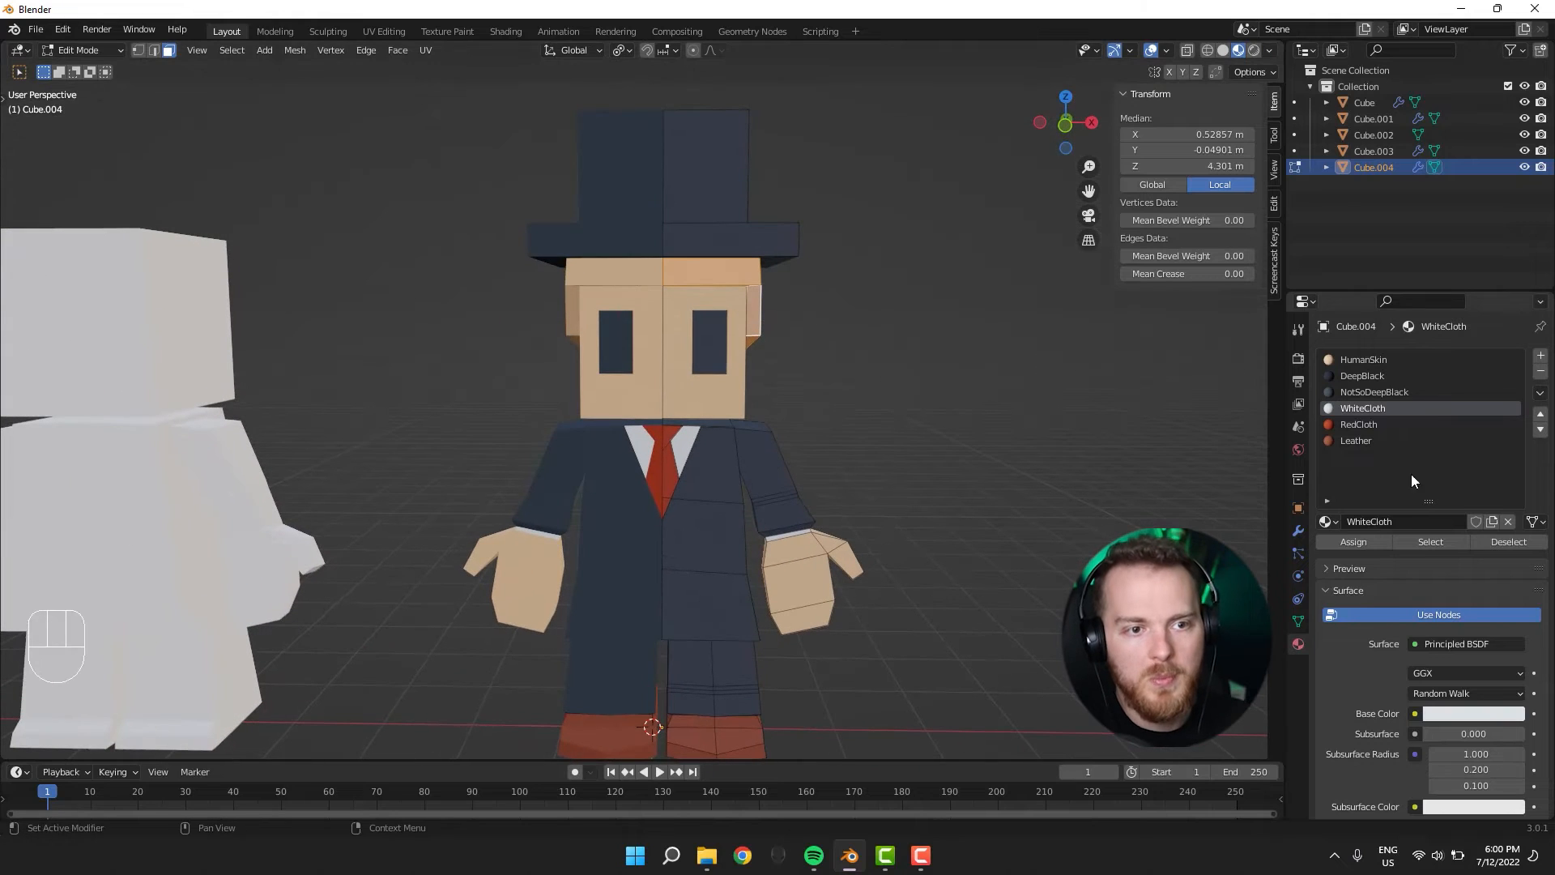
Add another material slot with a new material named GrayHair.
click(1540, 356)
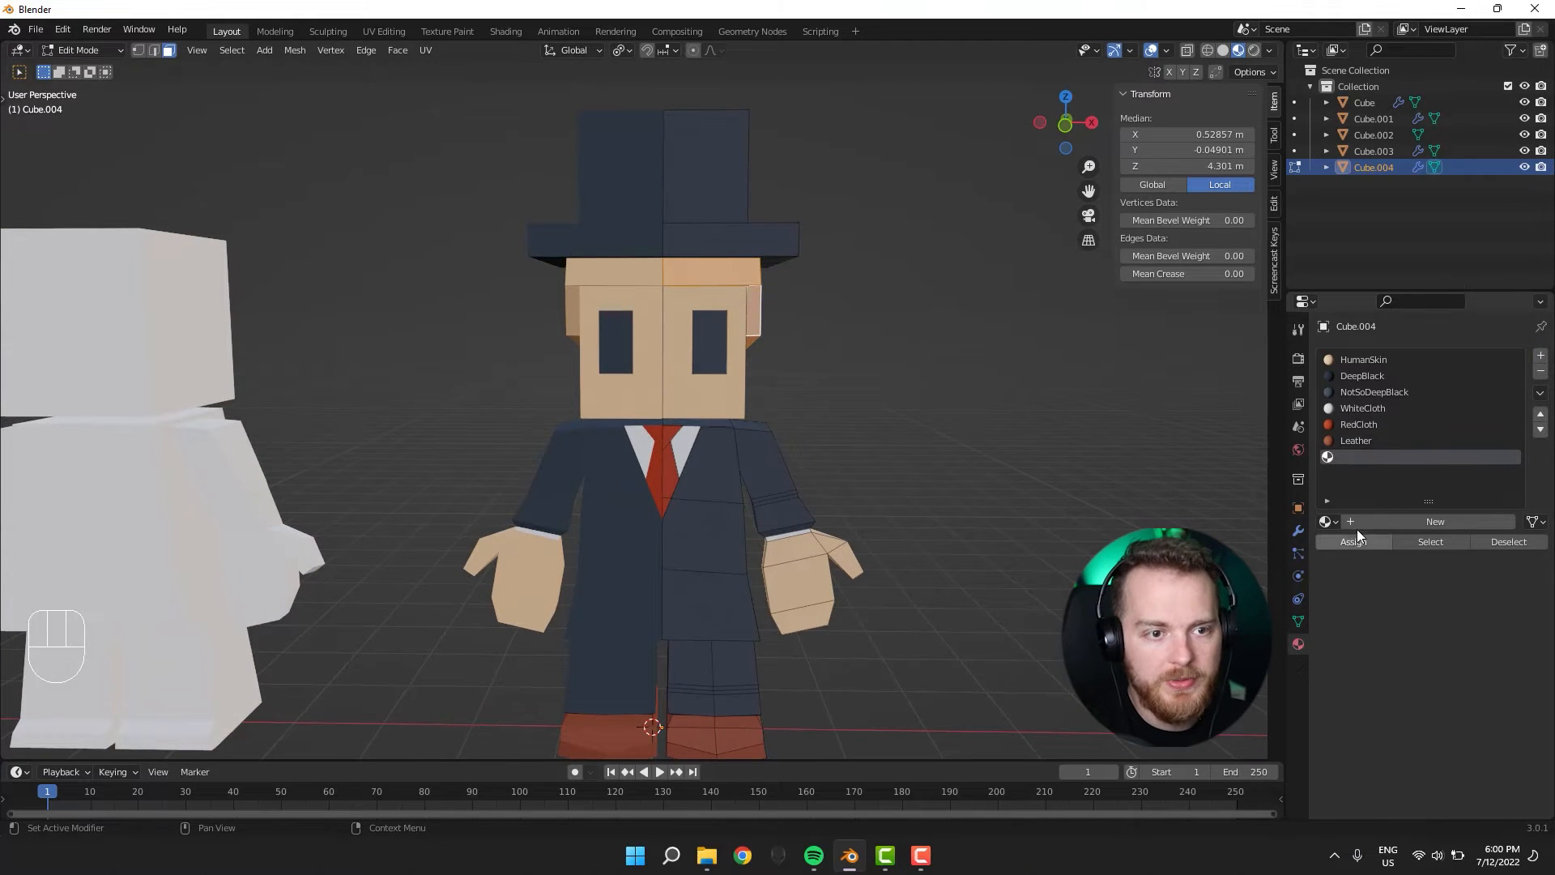
click(1357, 524)
click(1351, 454)
text(G)
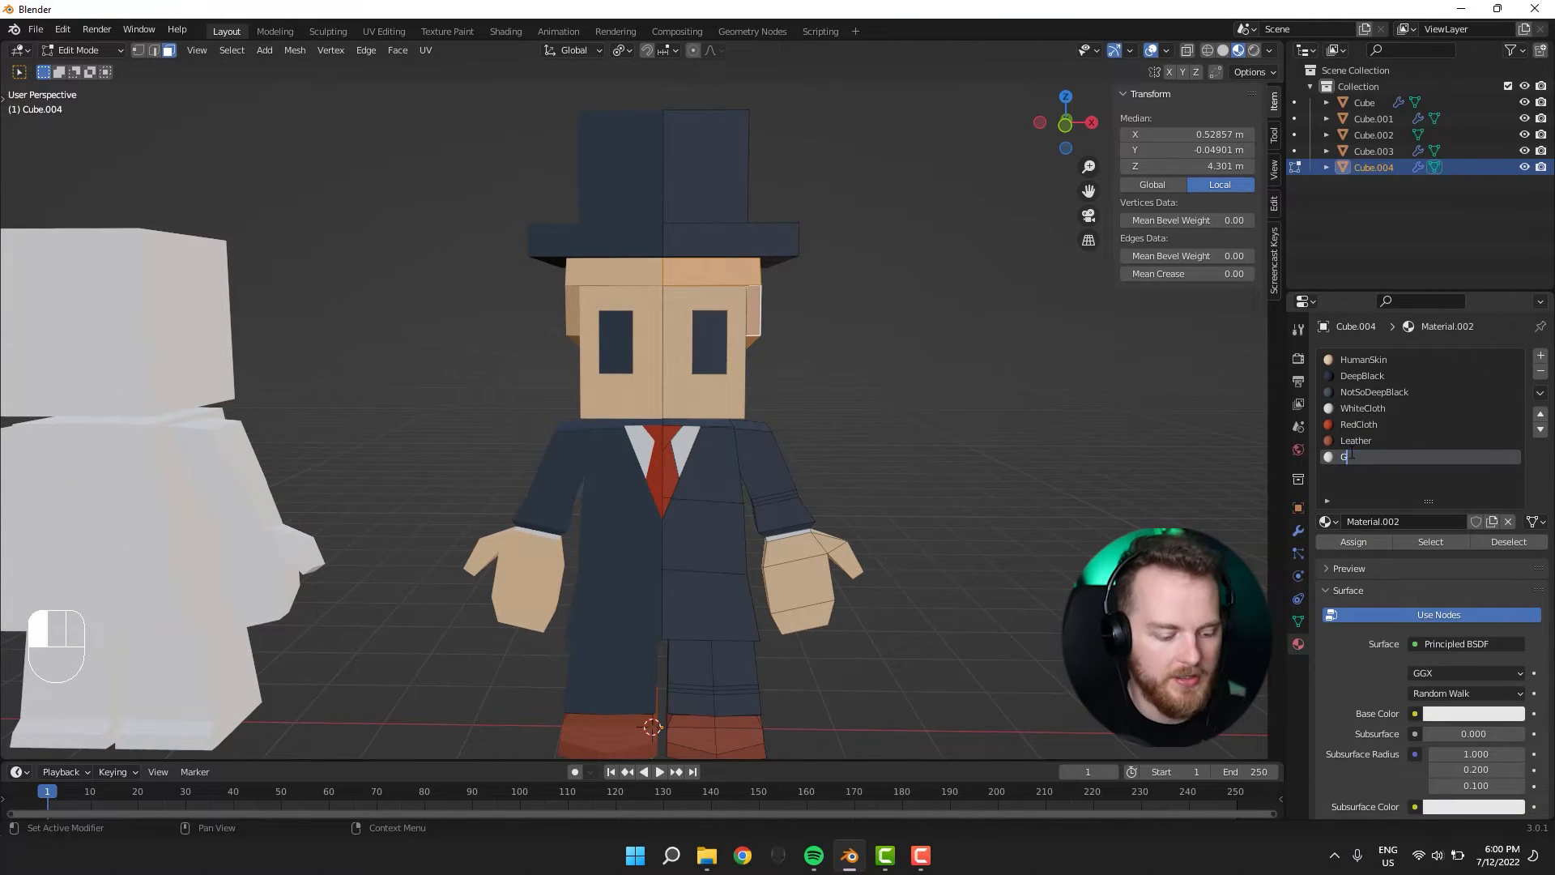
text(reyHair)
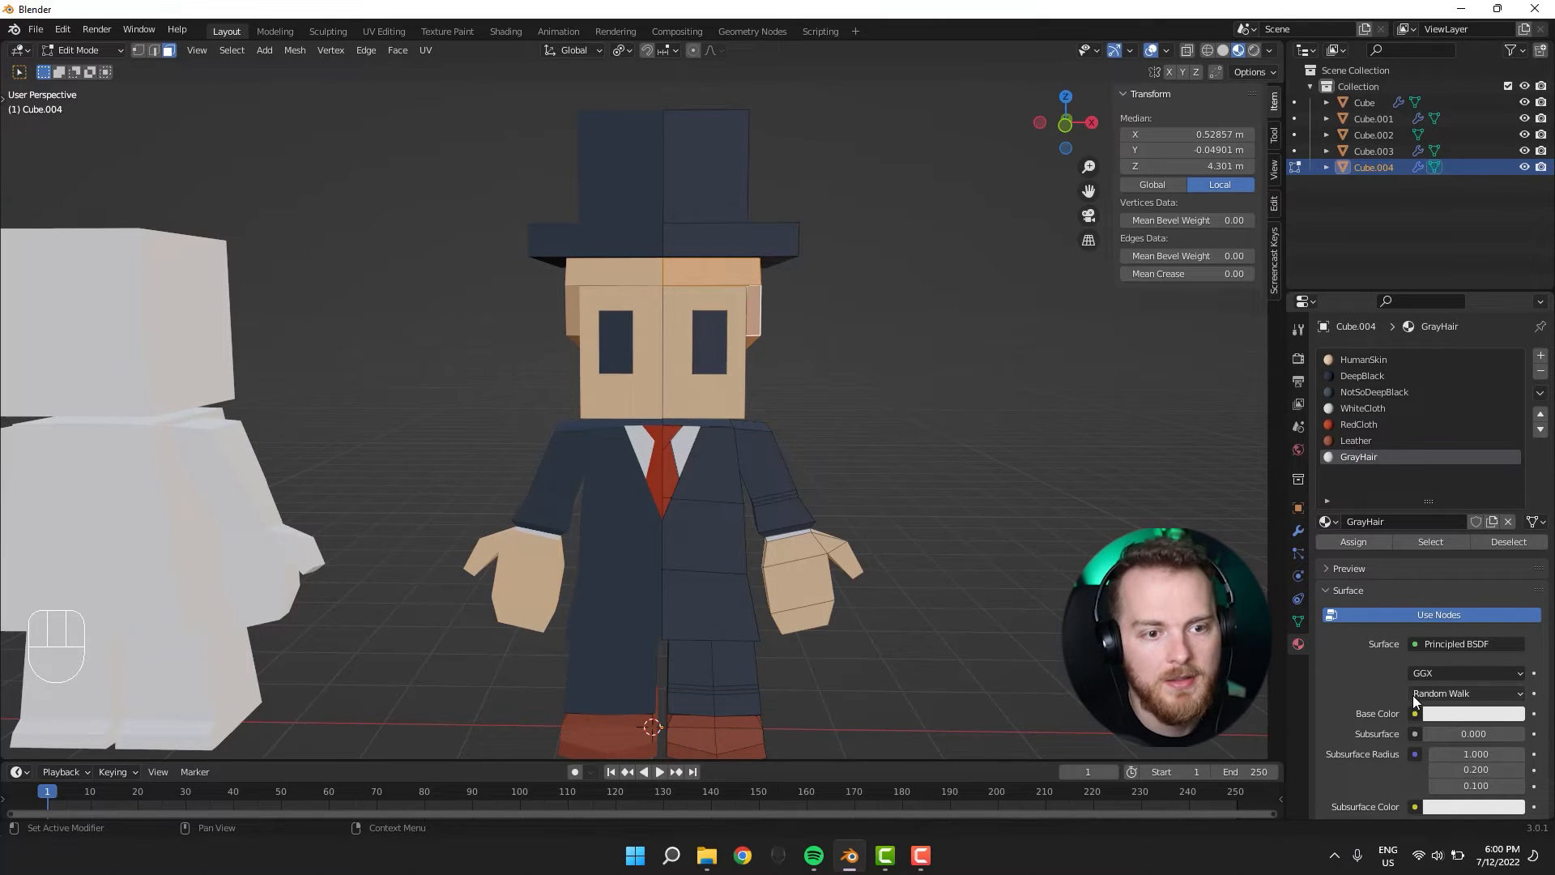
Set GrayHair's base colour to a light grey and assign the material to the selected hair faces.
click(1438, 713)
click(1514, 517)
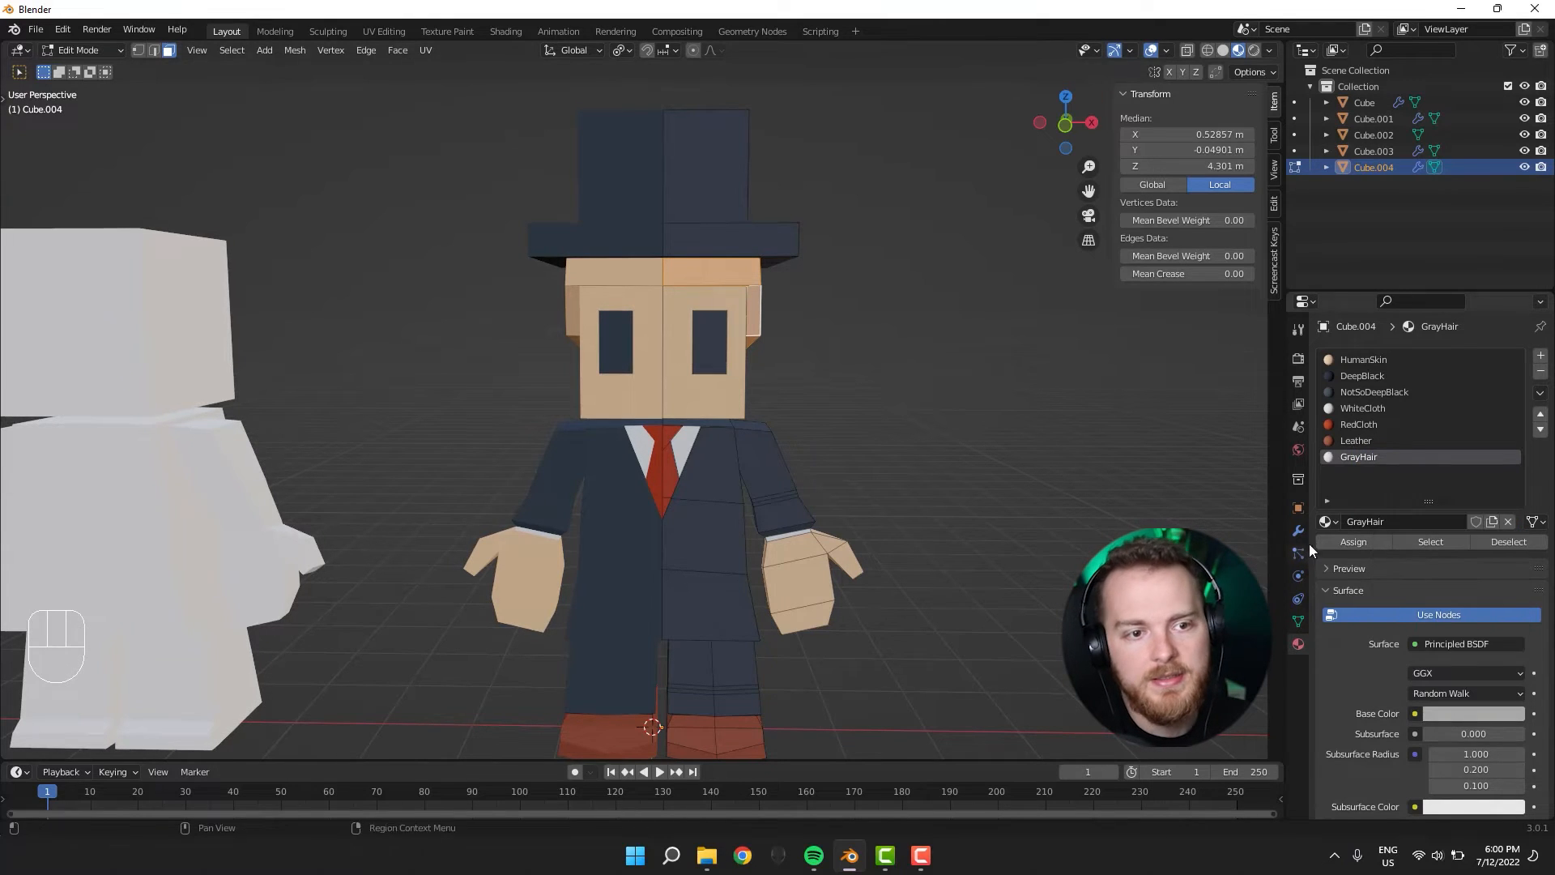
click(1149, 526)
middle_drag(1106, 532, 1001, 539)
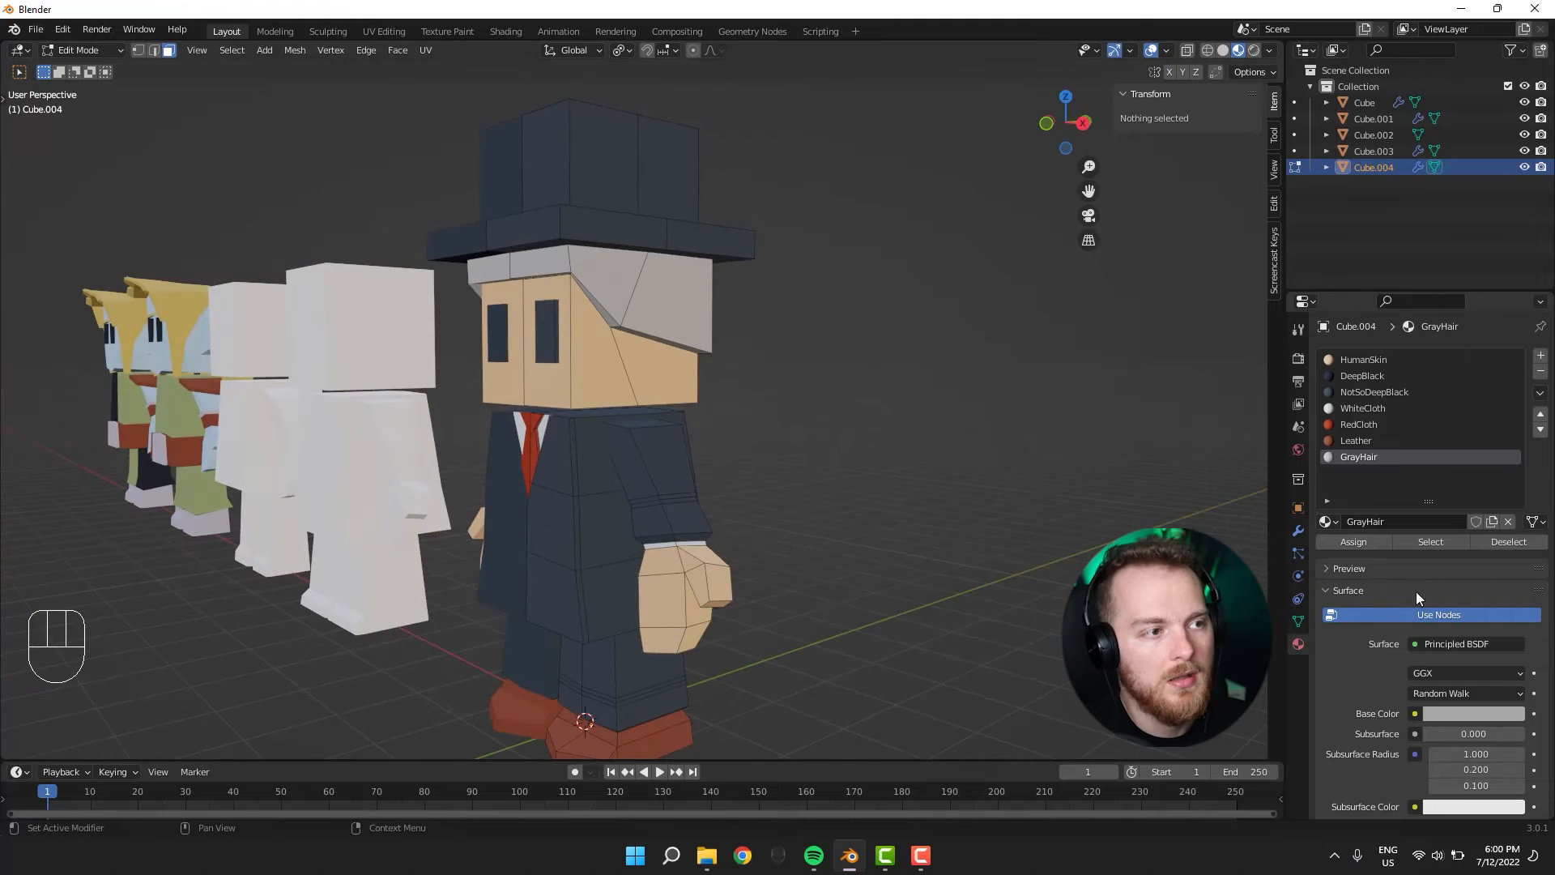
Set GrayHair's specular to 0.000 and darken its base colour to V 0.102.
scroll(1457, 759, down, 5)
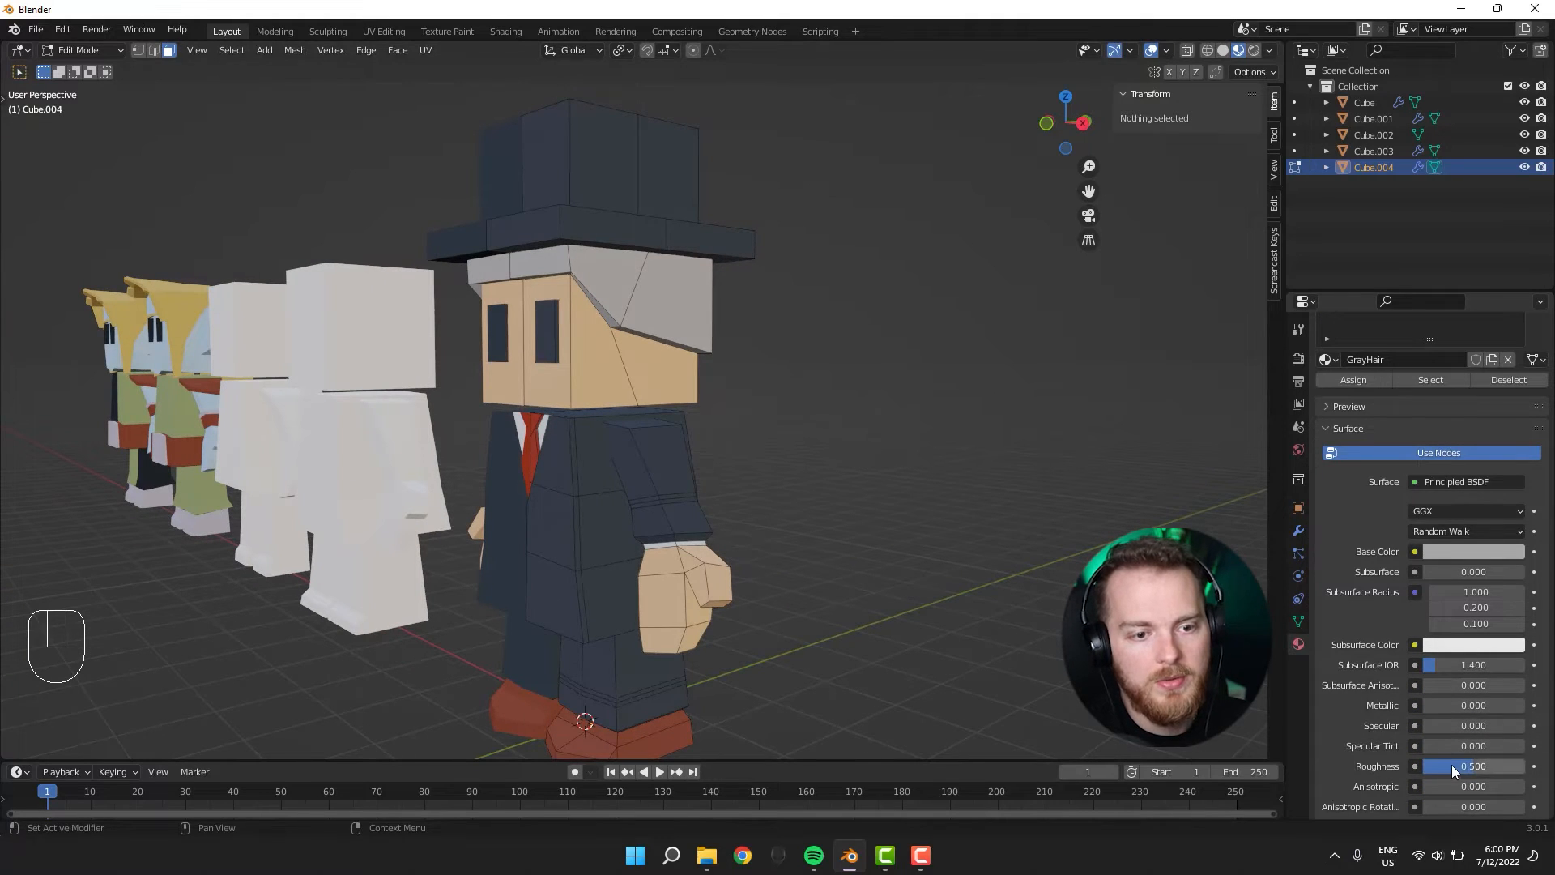
scroll(1452, 376, up, 5)
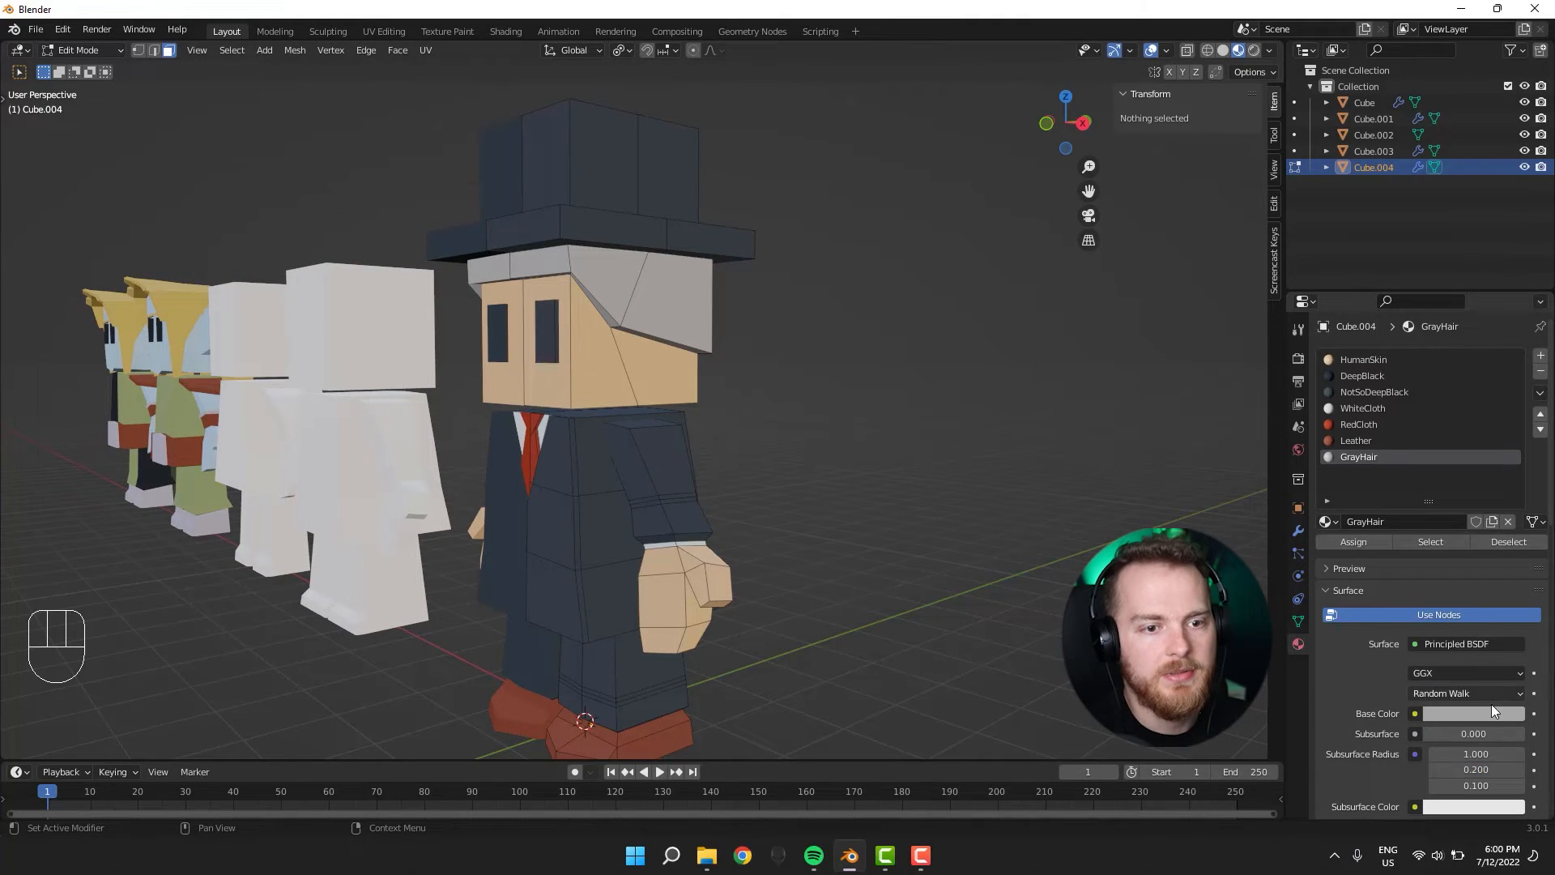
click(1491, 713)
drag(1514, 525, 1511, 558)
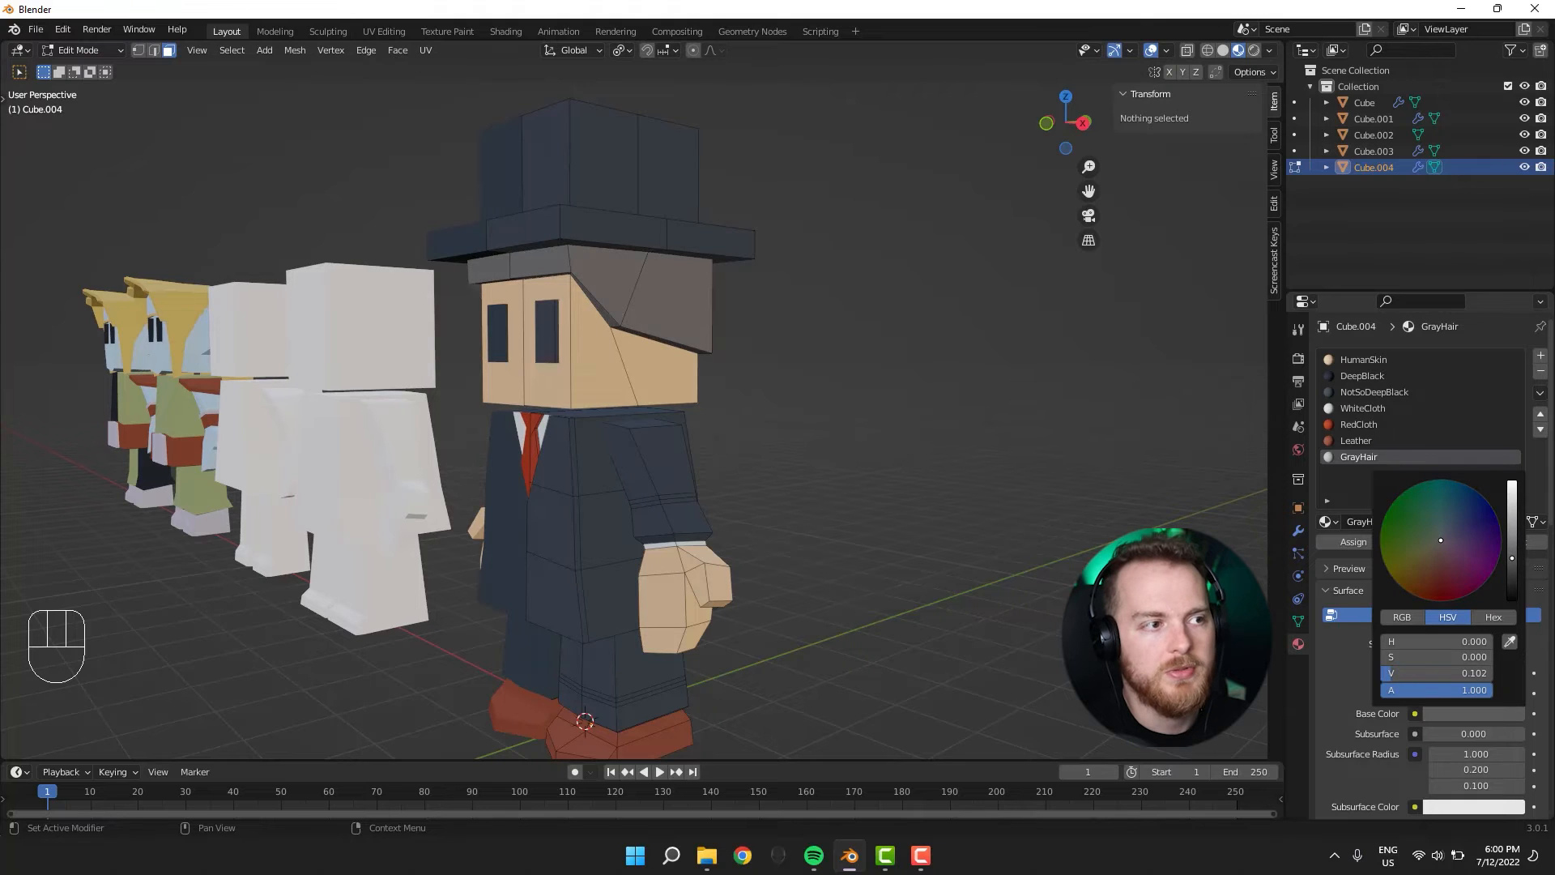
middle_drag(1043, 535, 1017, 500)
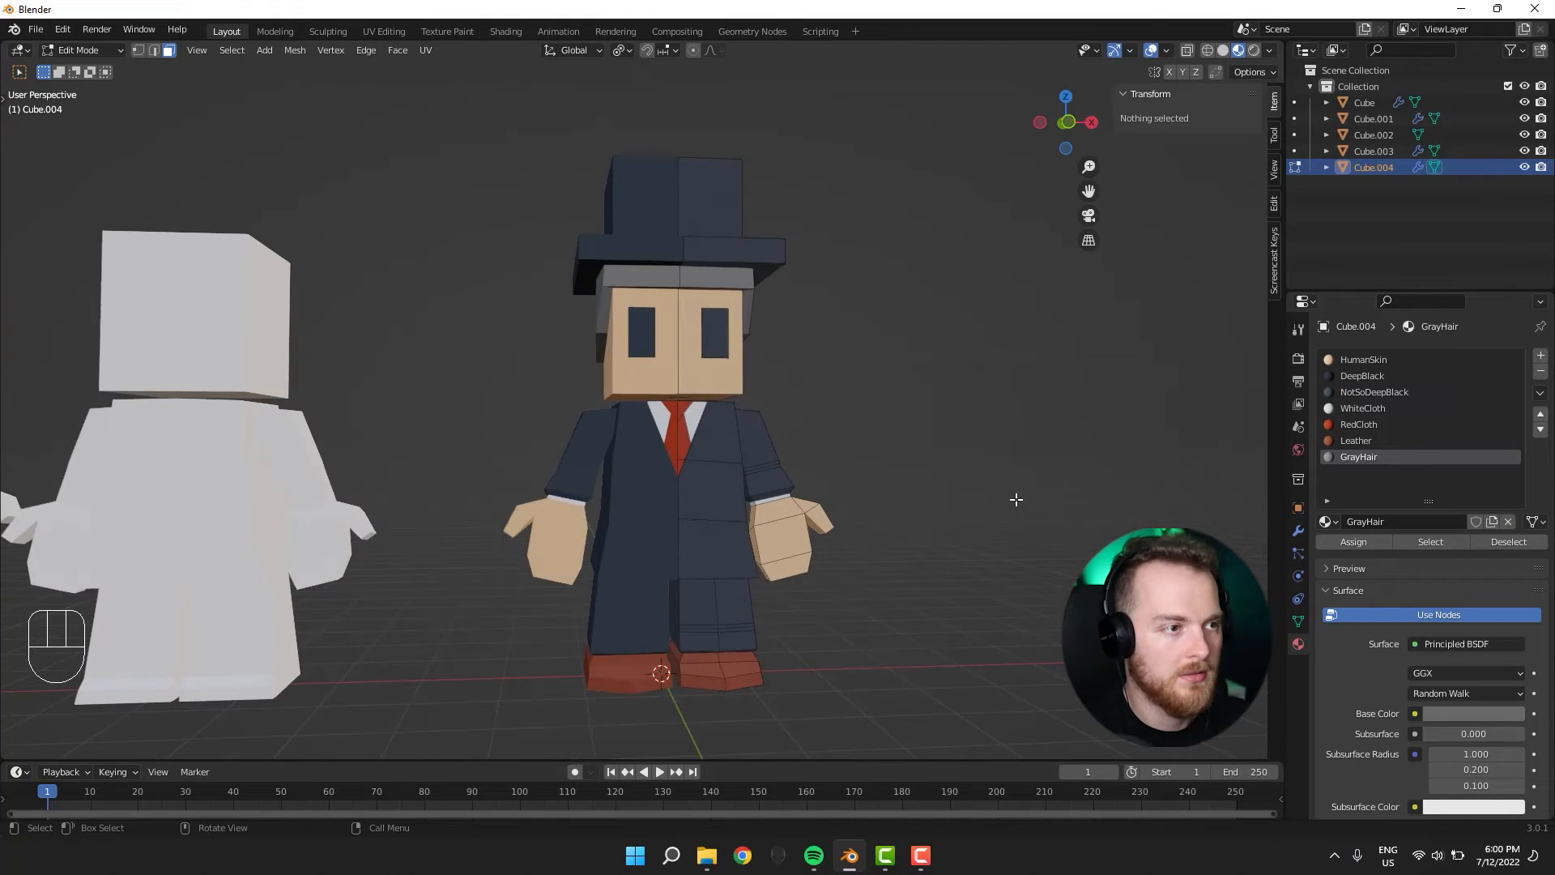
Move the underside face of the back hair down about 0.56 m along Z.
key(Tab)
scroll(1019, 499, down, 5)
middle_drag(919, 468, 541, 430)
key(Tab)
scroll(440, 413, up, 5)
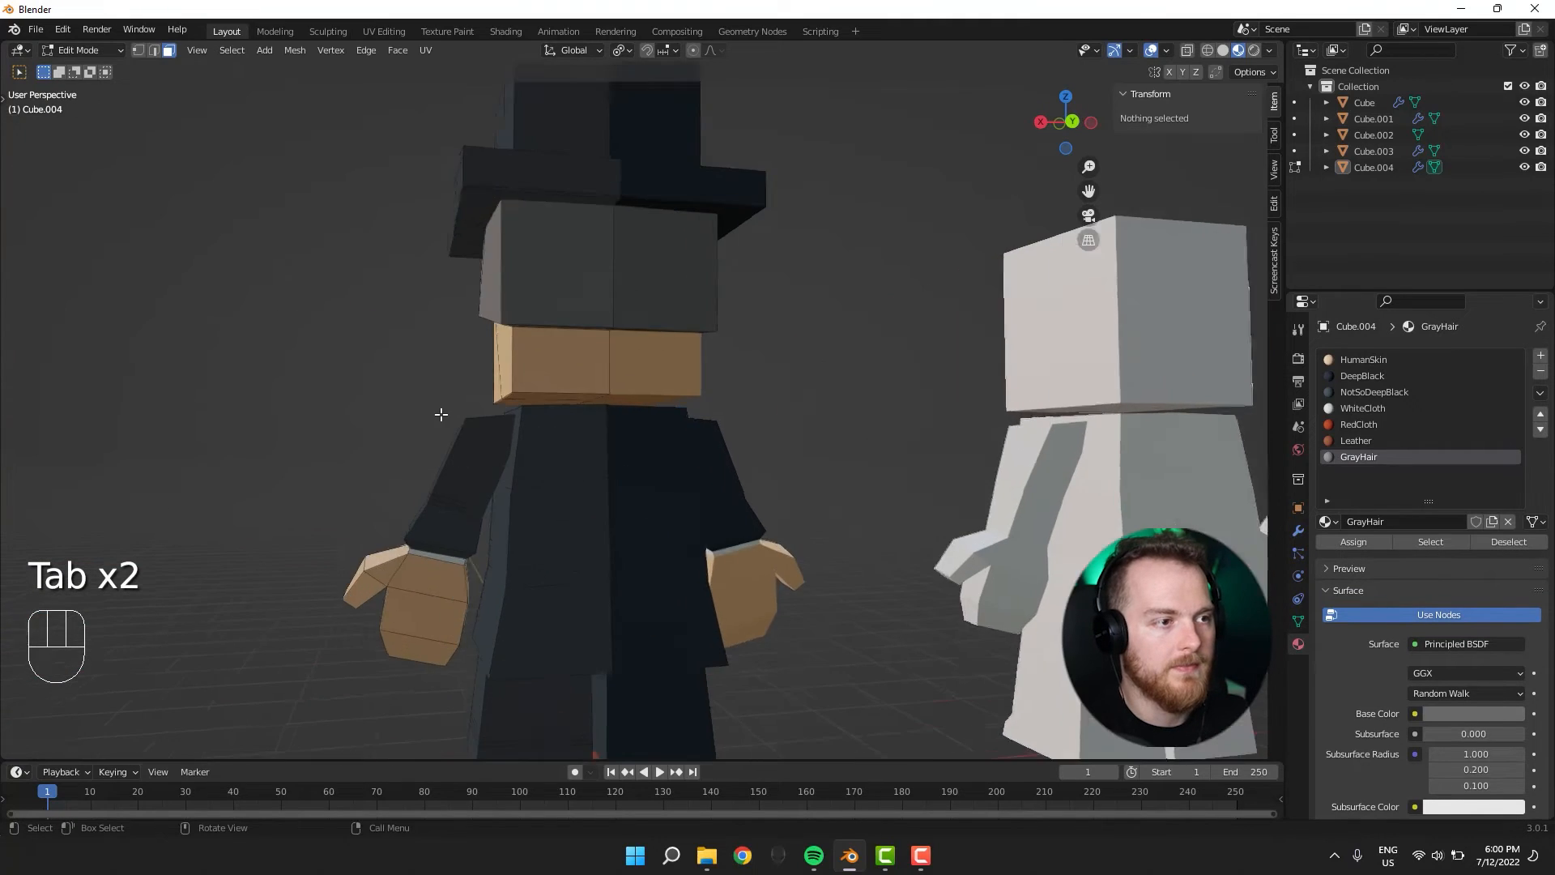
middle_drag(440, 413, 535, 324)
click(539, 326)
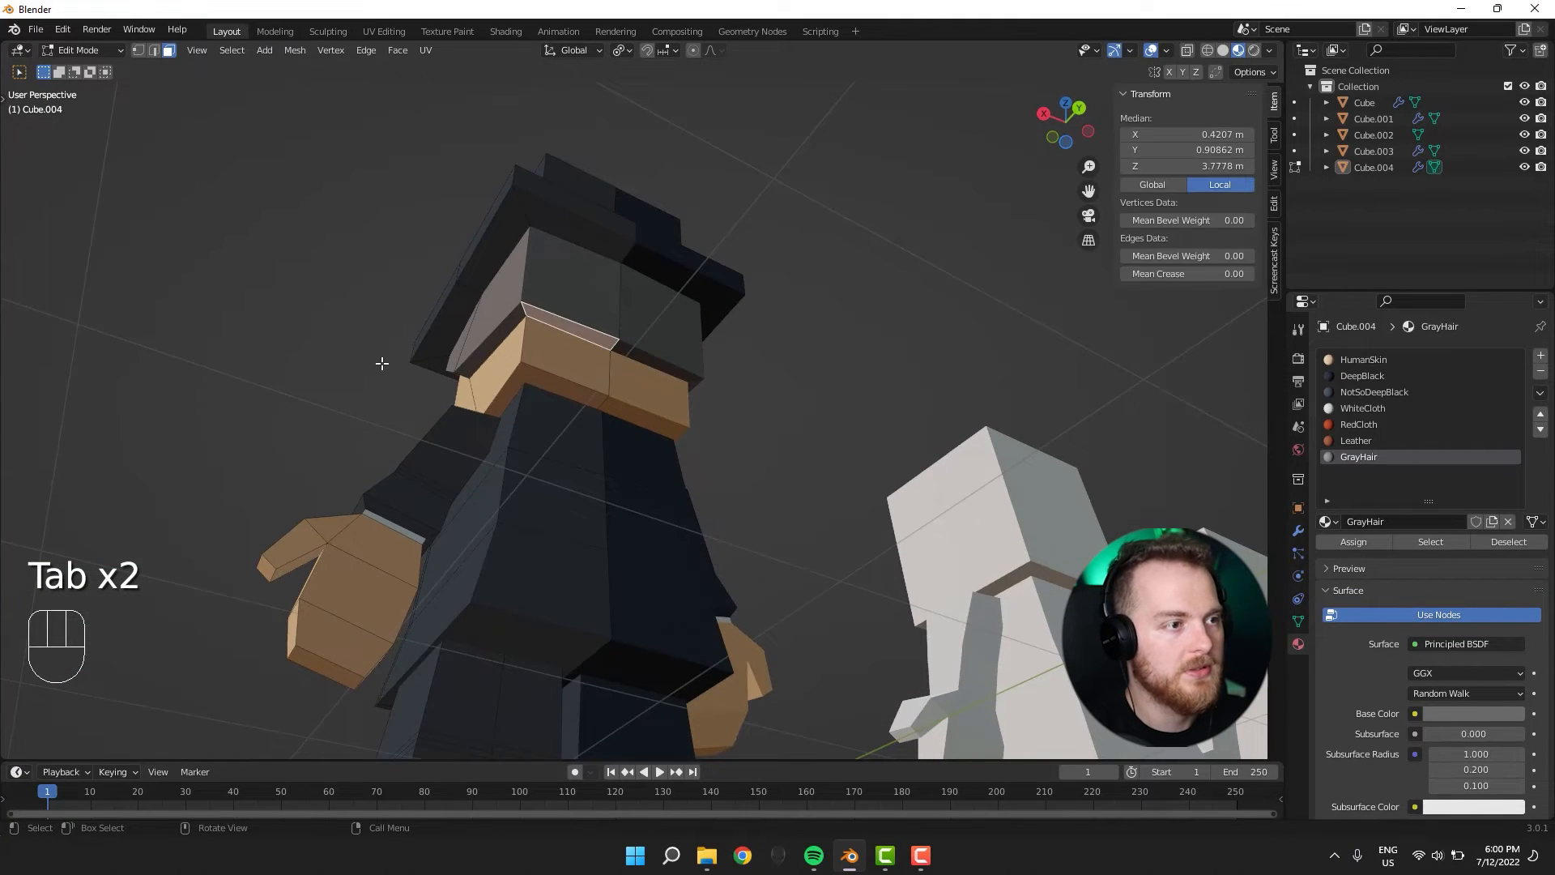
key(g)
key(z)
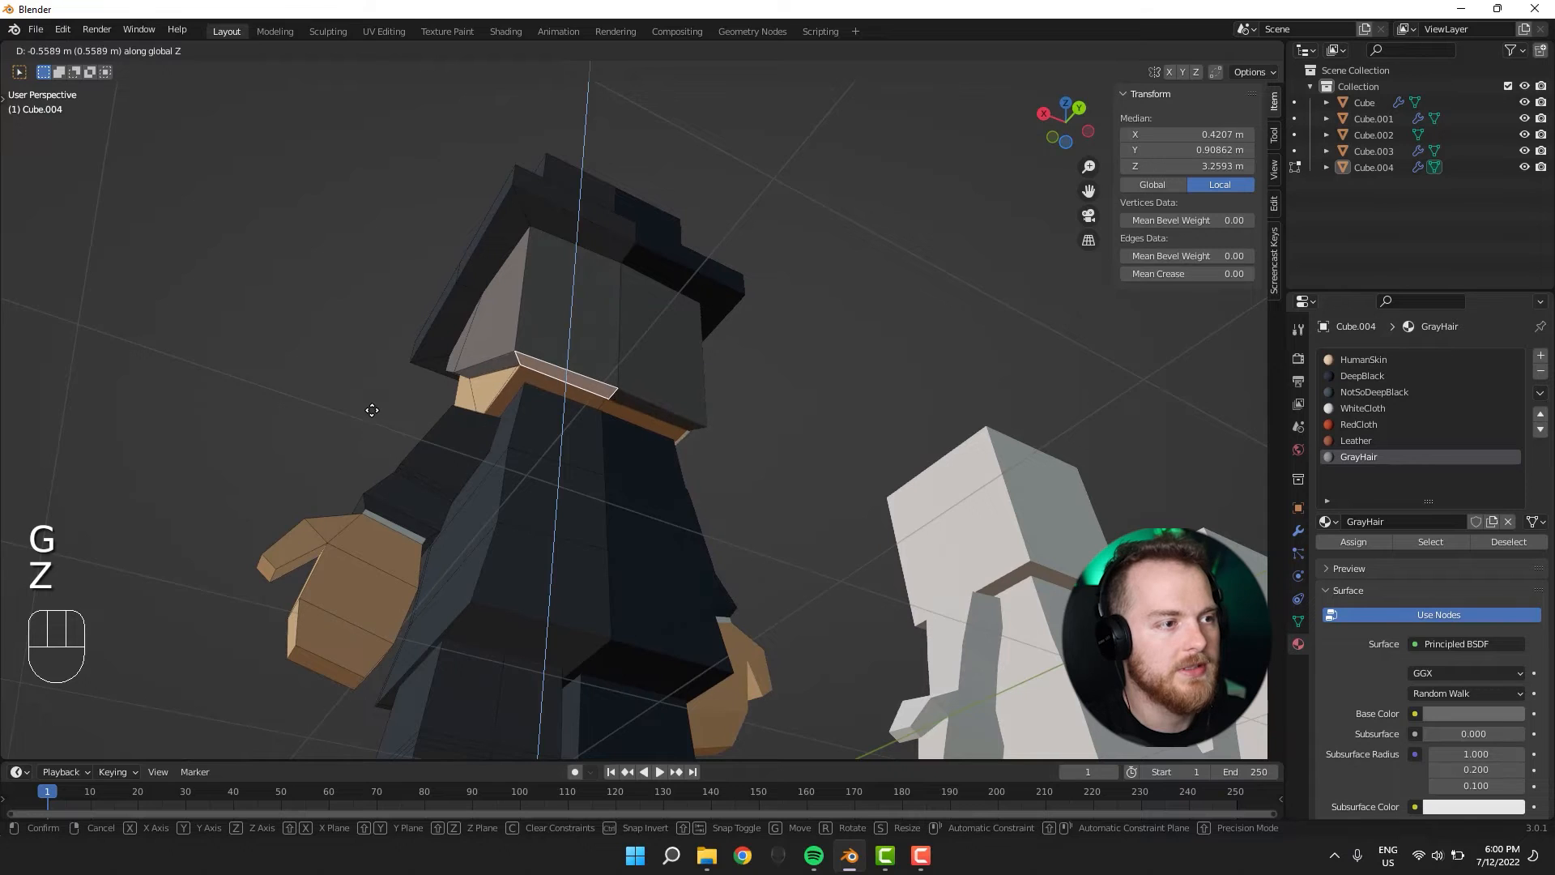
click(373, 408)
Move the side hair's lower front edge forward about 0.25 m and down about 0.54 m.
middle_drag(375, 405, 651, 366)
key(2)
click(693, 272)
middle_drag(693, 272, 522, 382)
key(g)
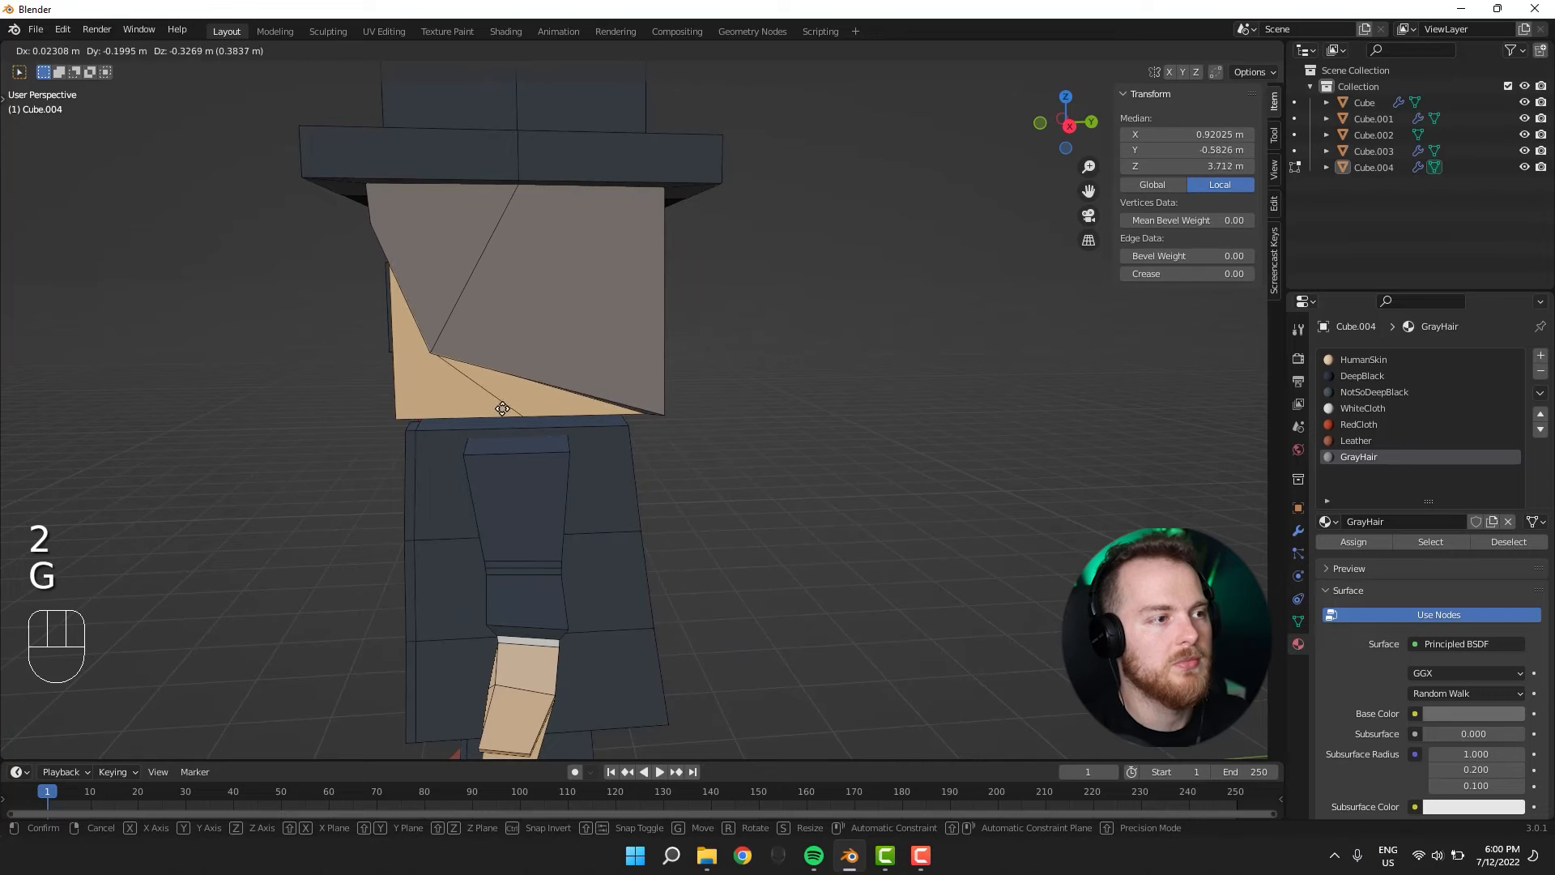
click(502, 409)
middle_drag(232, 441, 402, 454)
key(g)
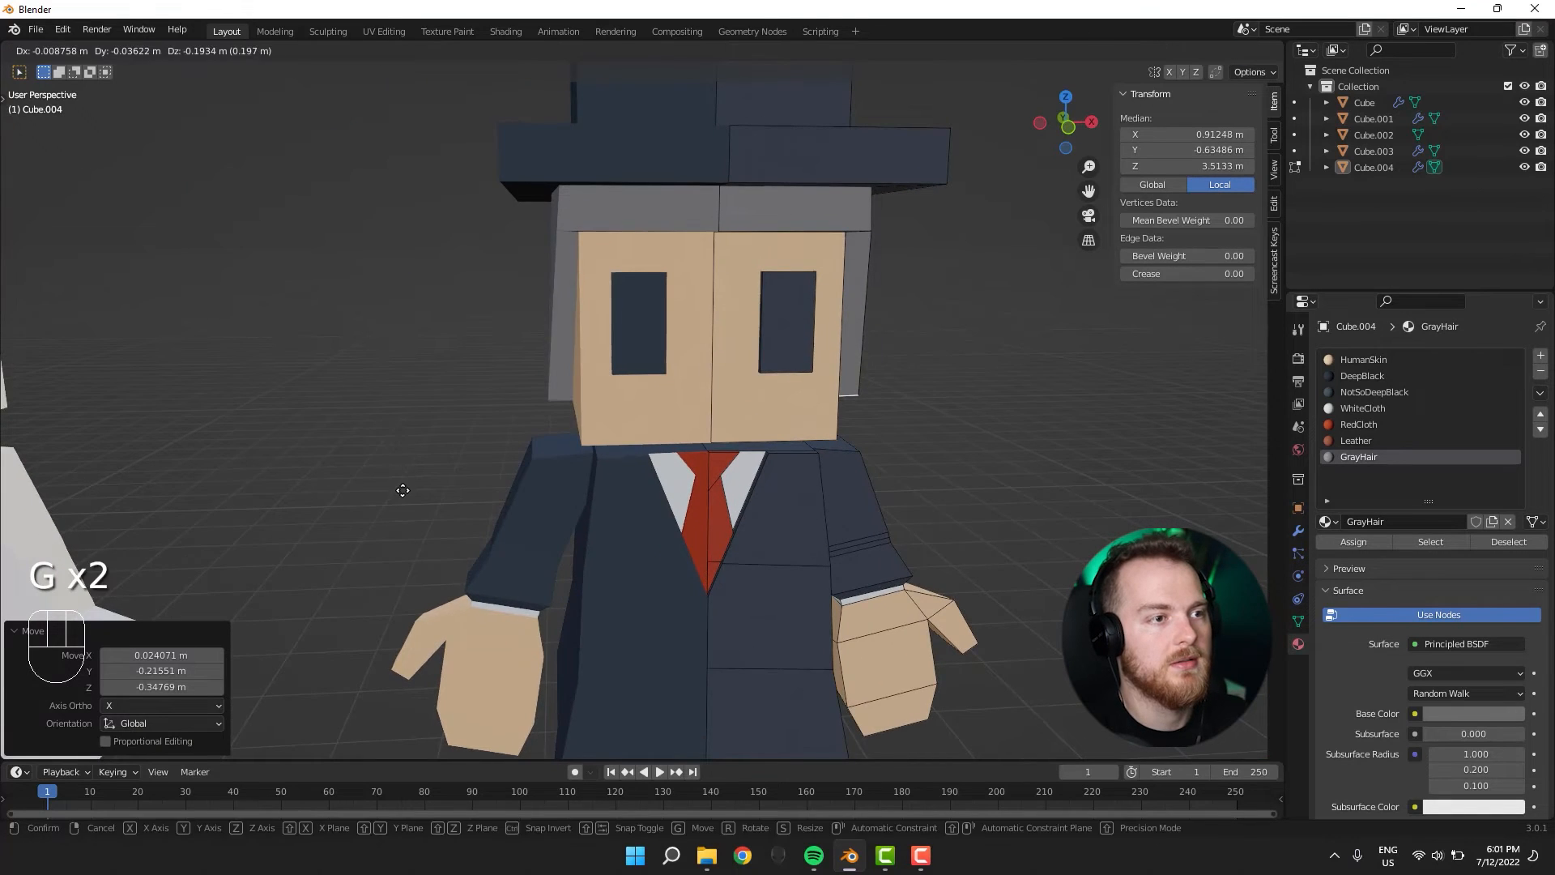
click(403, 490)
Extrude the front hair face above the eyes about 0.17 m outward.
middle_drag(486, 486, 406, 435)
key(3)
click(683, 162)
click(657, 166)
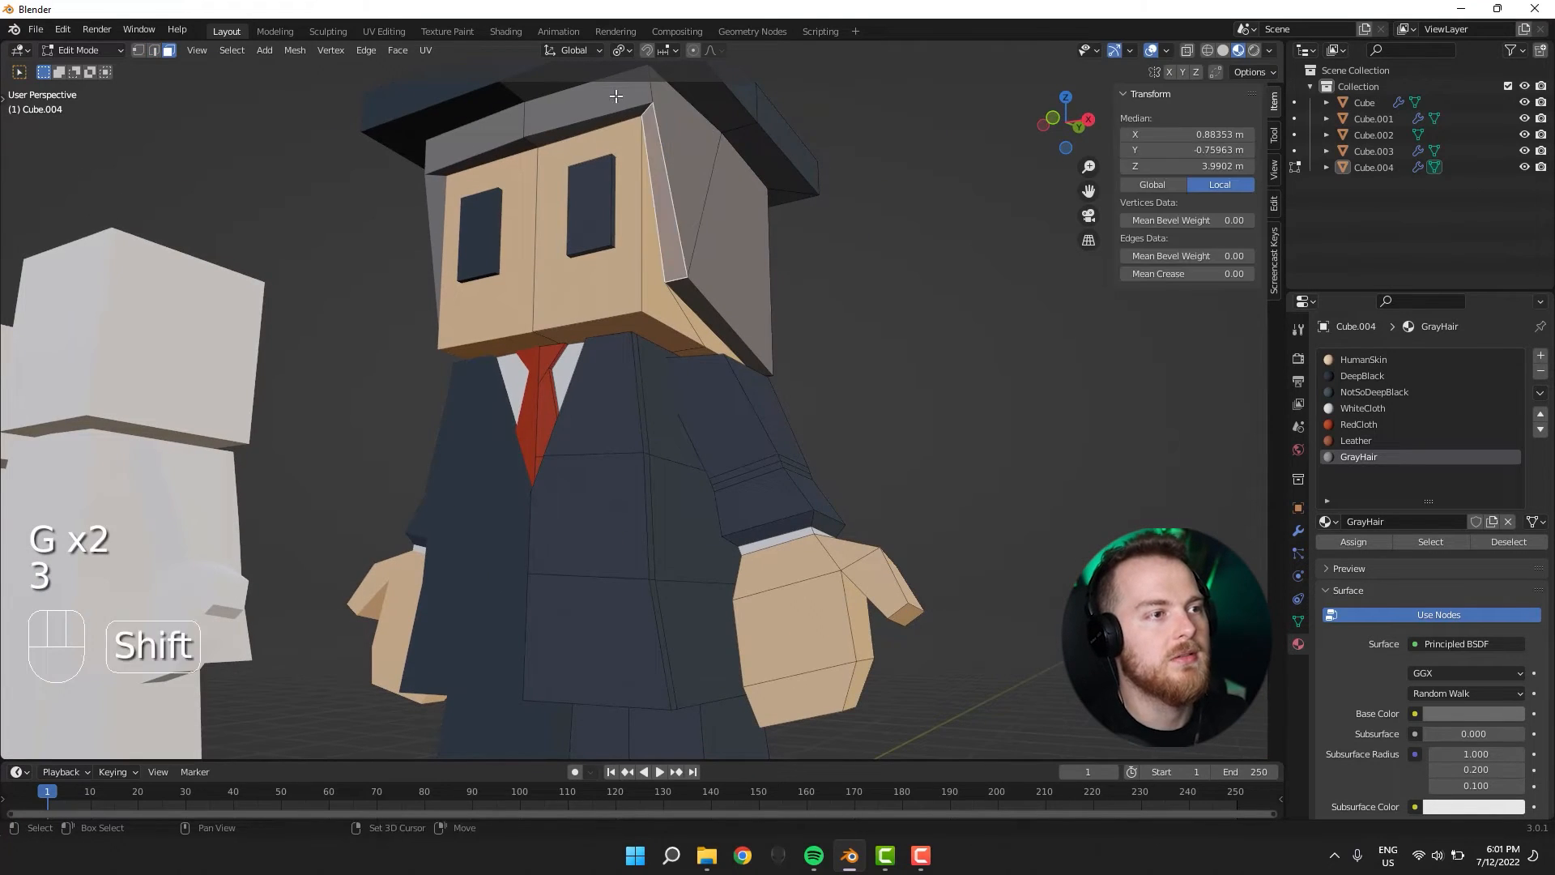
click(610, 116)
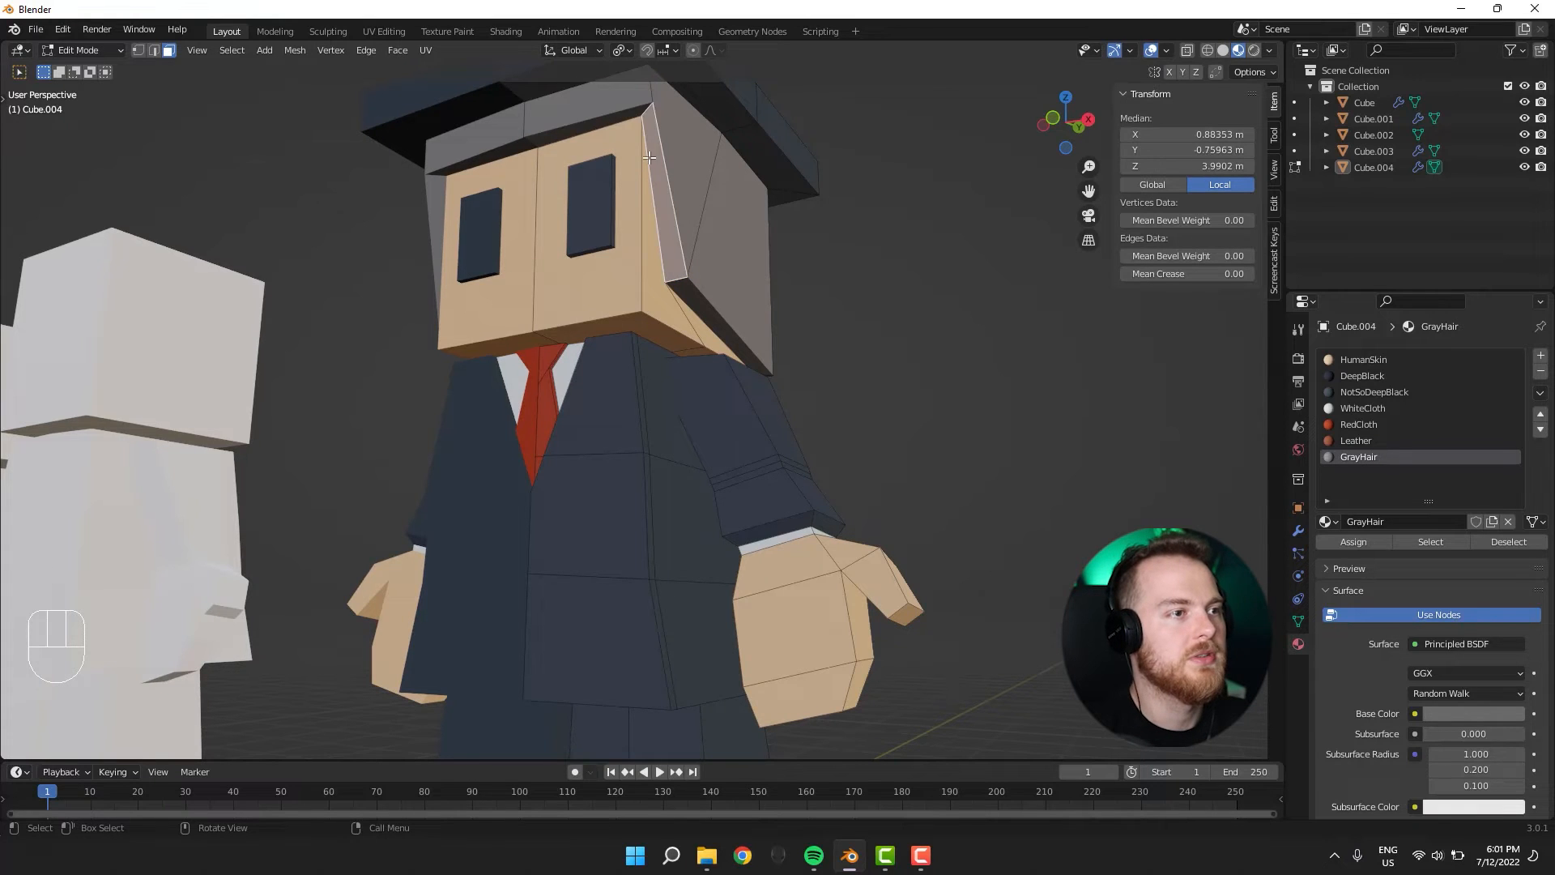
middle_drag(655, 146, 494, 214)
key(e)
click(450, 224)
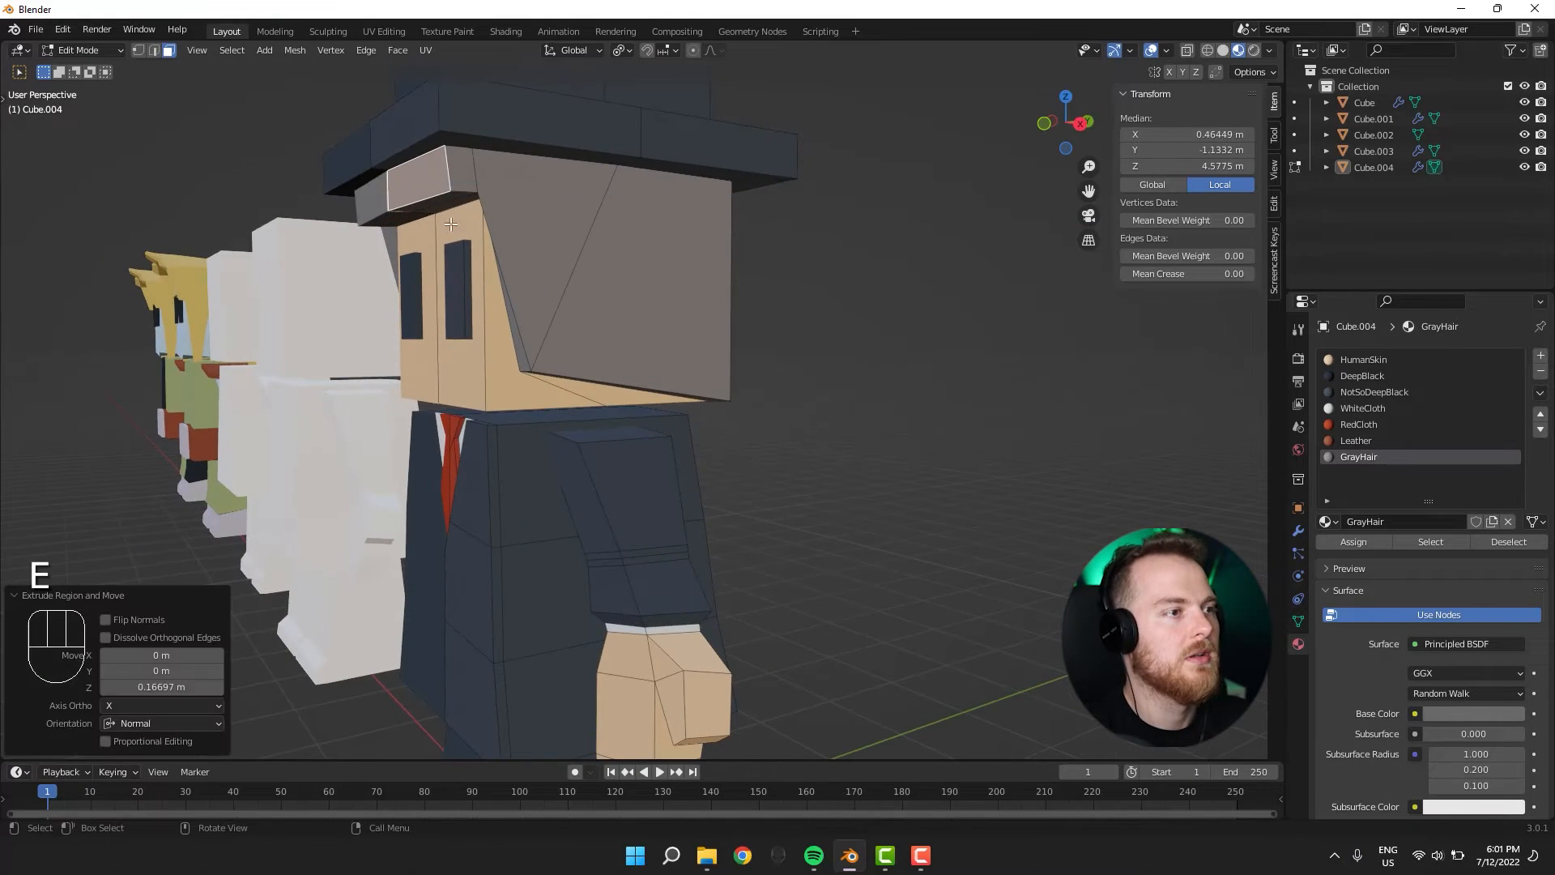
Try lowering the extruded front hair face by about 0.17 m and undo that move.
key(g)
click(290, 247)
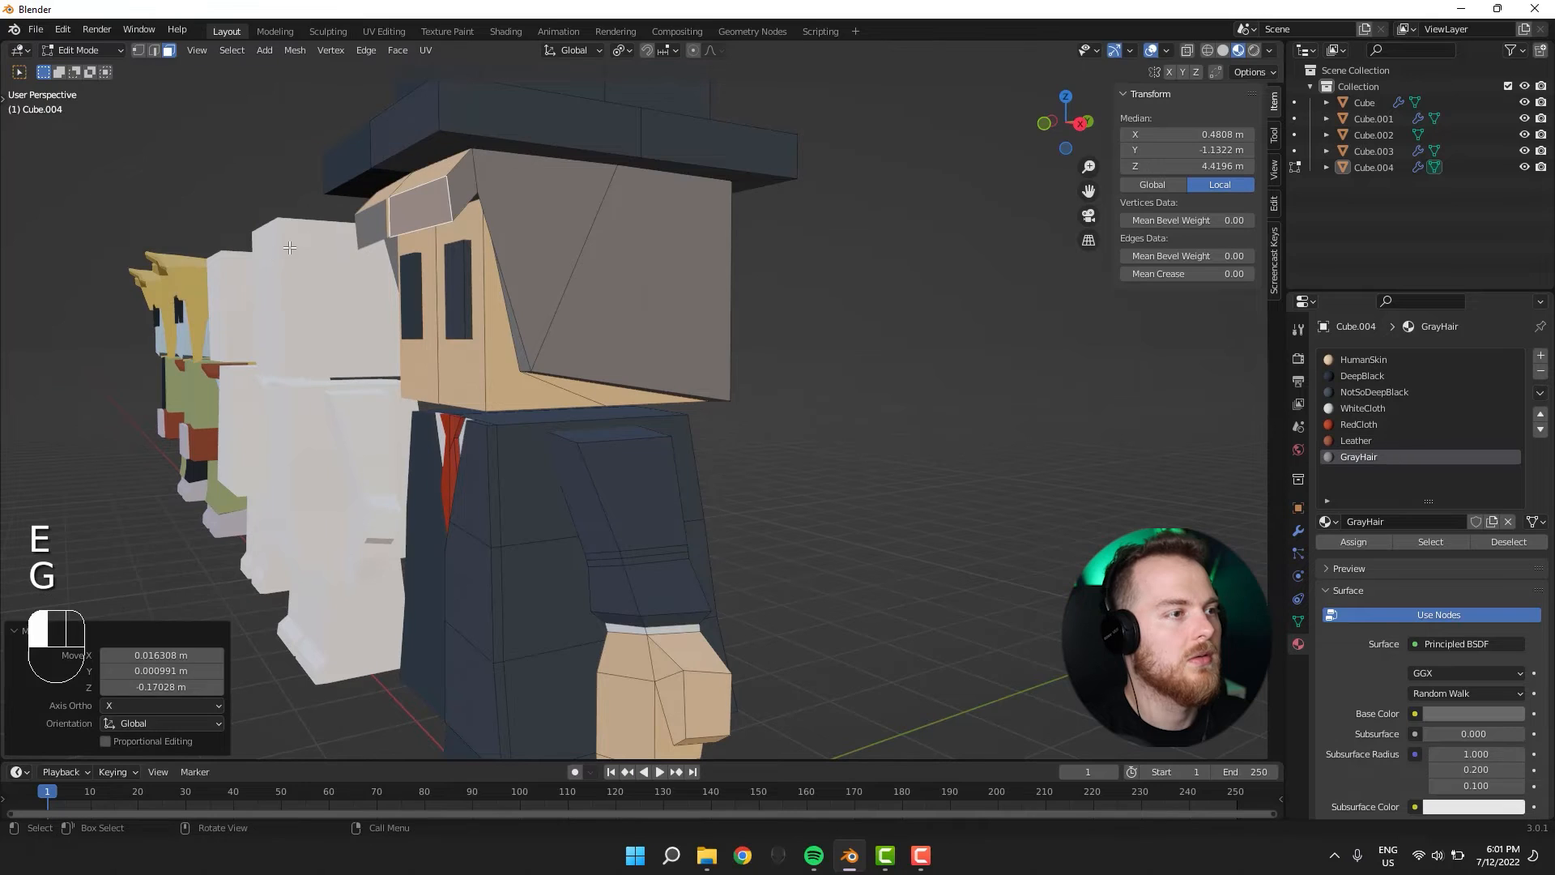
click(429, 180)
middle_drag(672, 472, 834, 489)
key(ctrl+z)
key(ctrl+z)
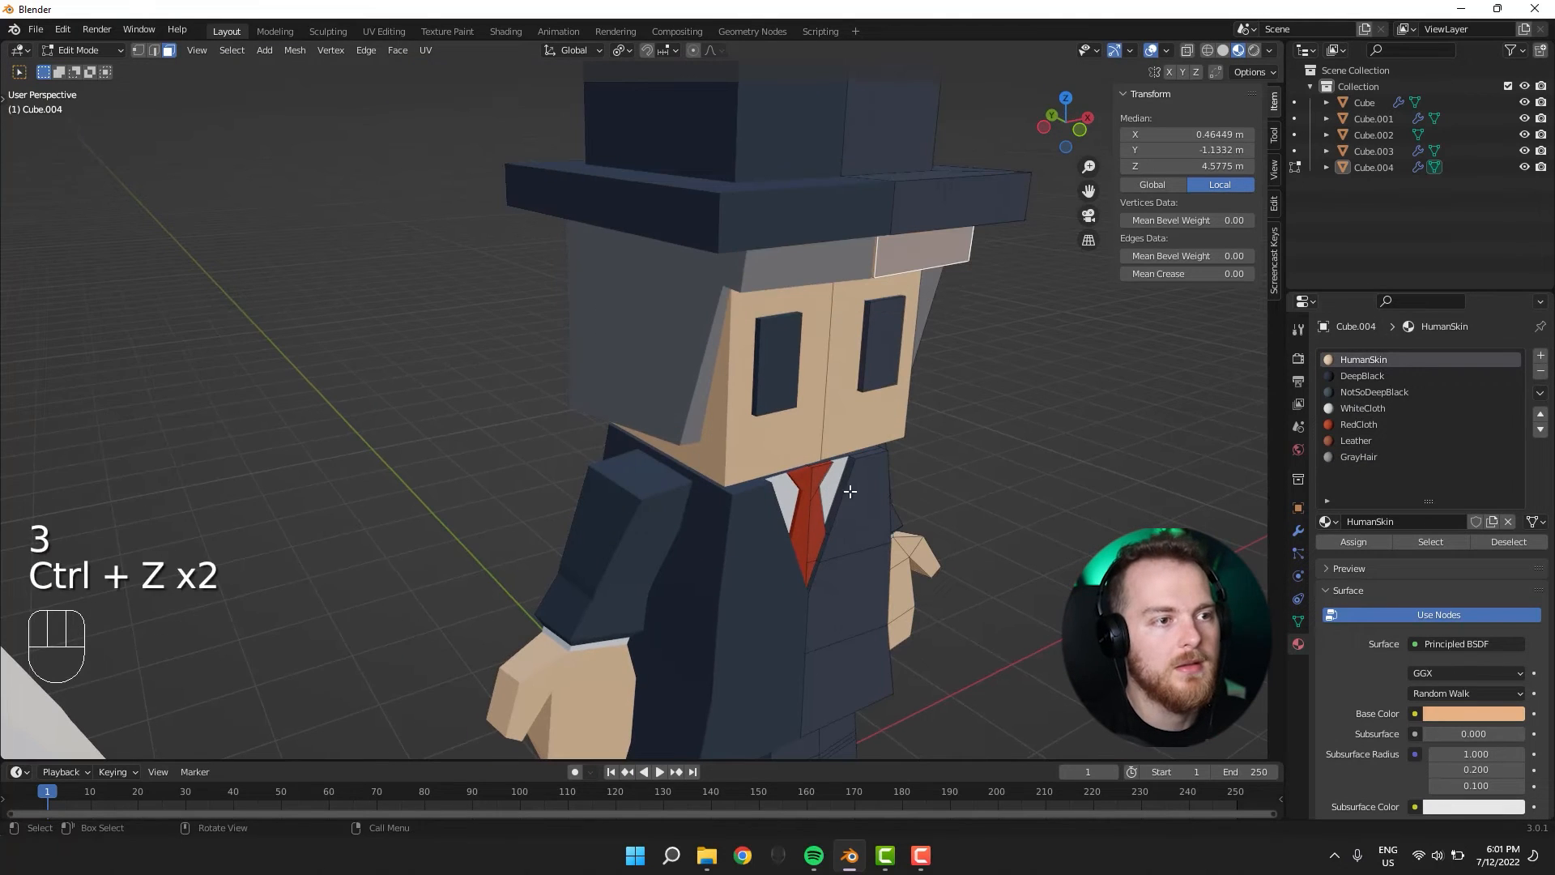
Undo the front hair face extrusion and extrude the face again about 0.13 m outward with Mirror clipping on.
click(1299, 531)
key(ctrl+z)
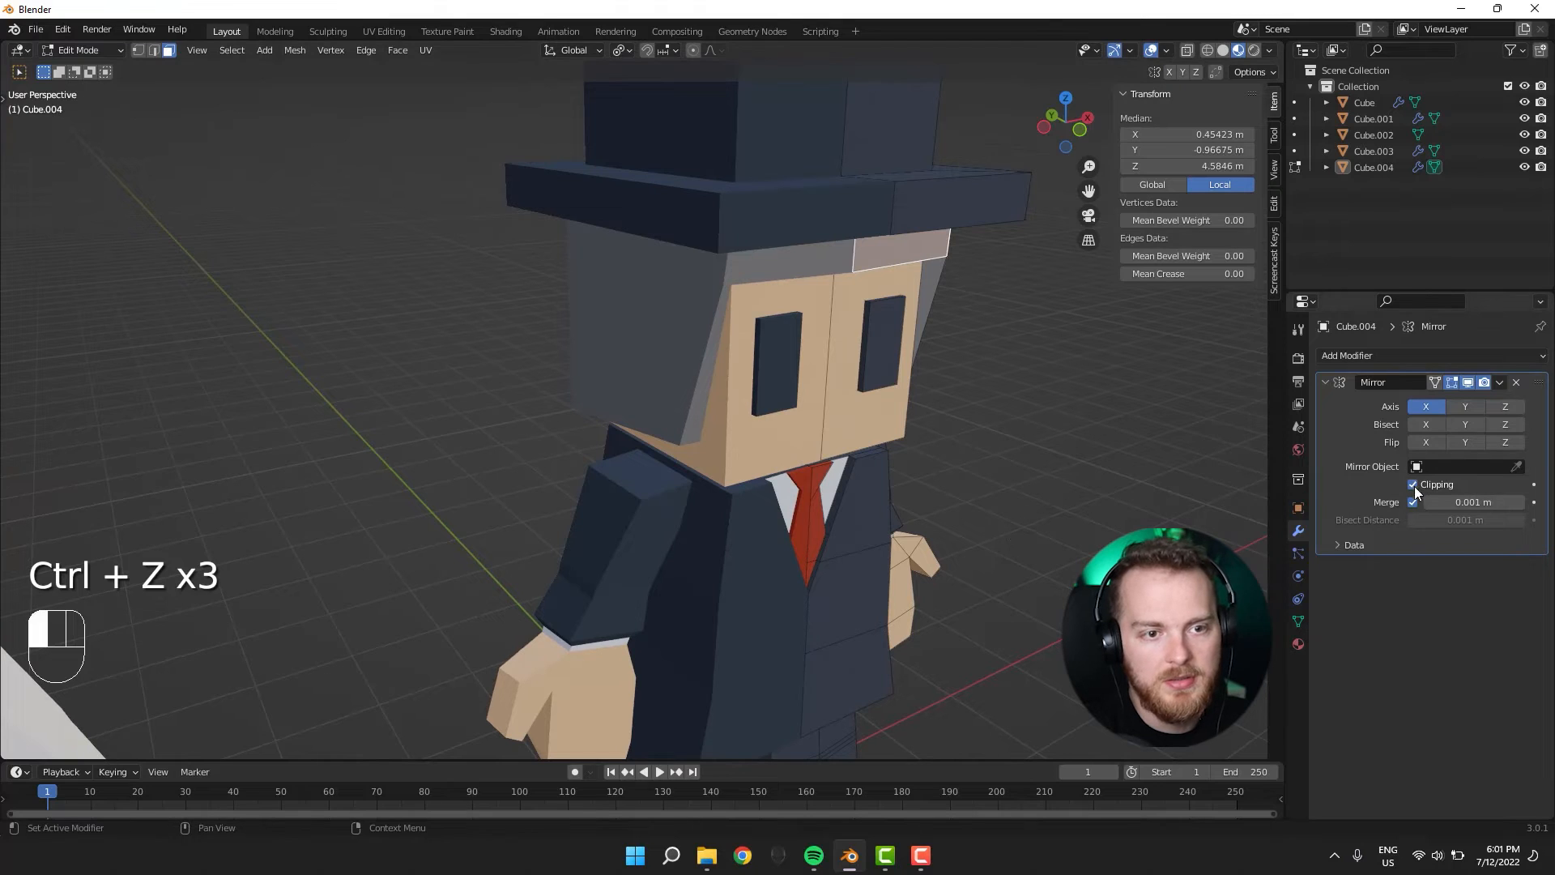
middle_drag(982, 491, 770, 456)
key(e)
click(770, 458)
Lower the extruded front hair face about 0.09 m along Z and scale it to about 0.77.
key(g)
key(z)
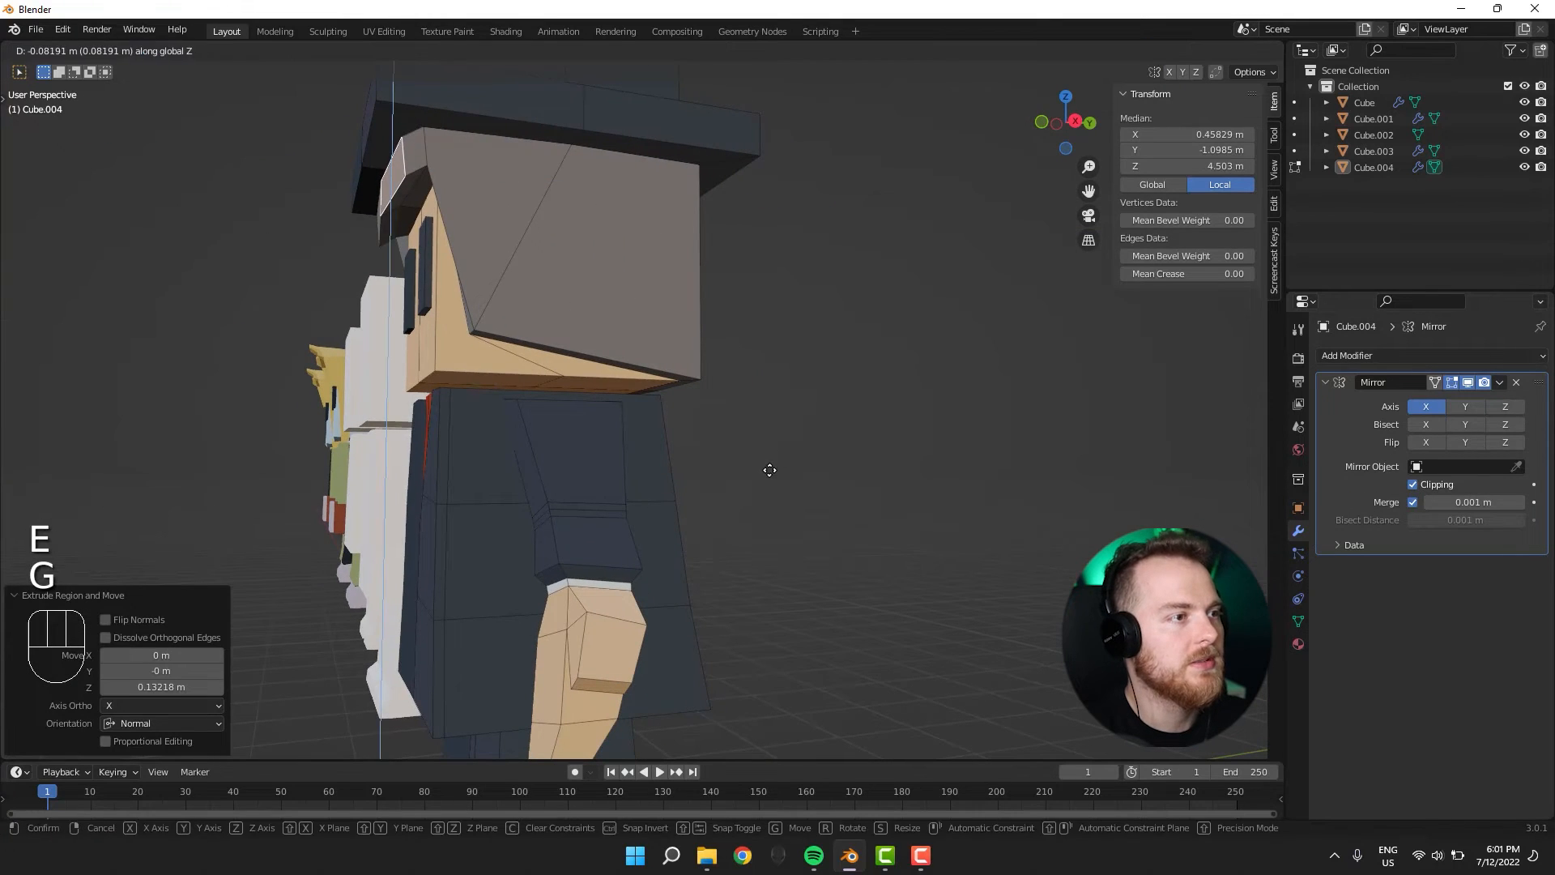
click(770, 470)
middle_drag(659, 434, 616, 340)
key(s)
click(570, 301)
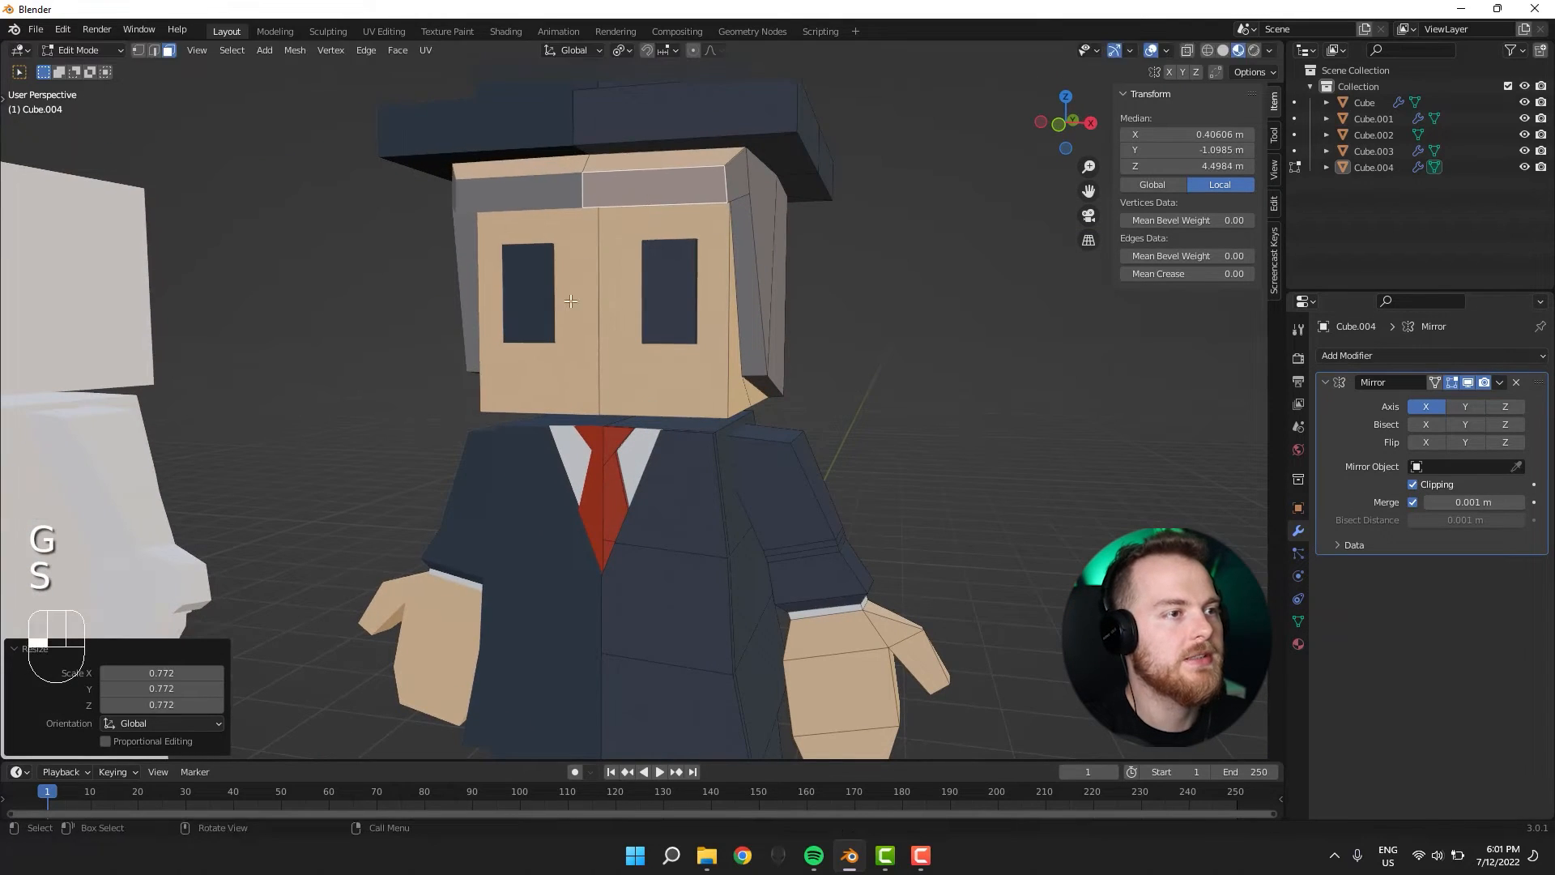
Assign the GrayHair material to the skin-coloured top face of the extruded front hair.
click(629, 168)
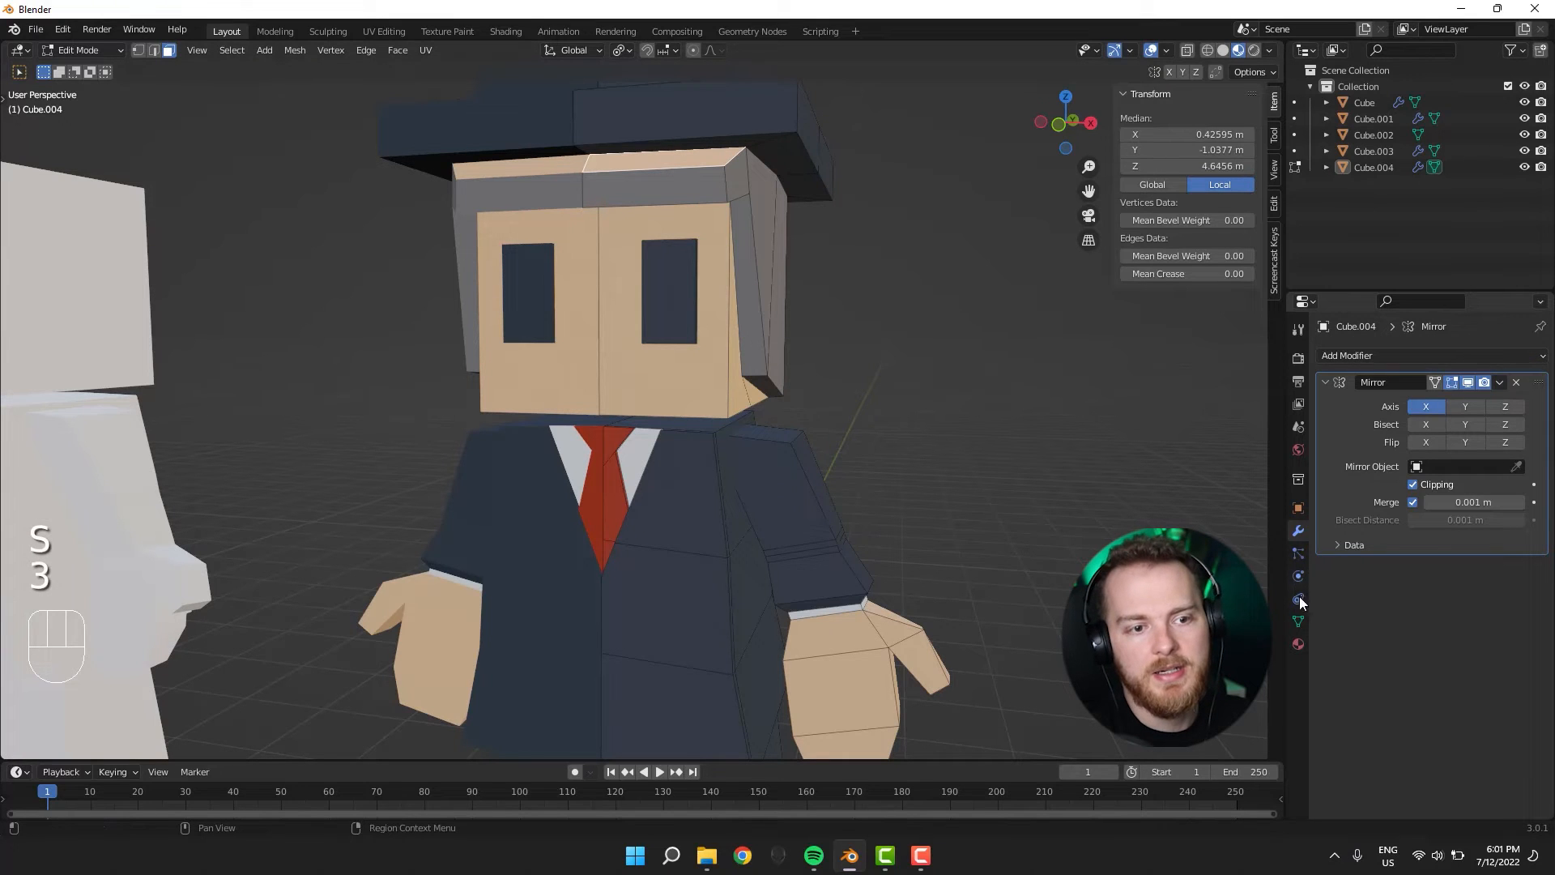
click(1299, 643)
click(1358, 456)
click(999, 440)
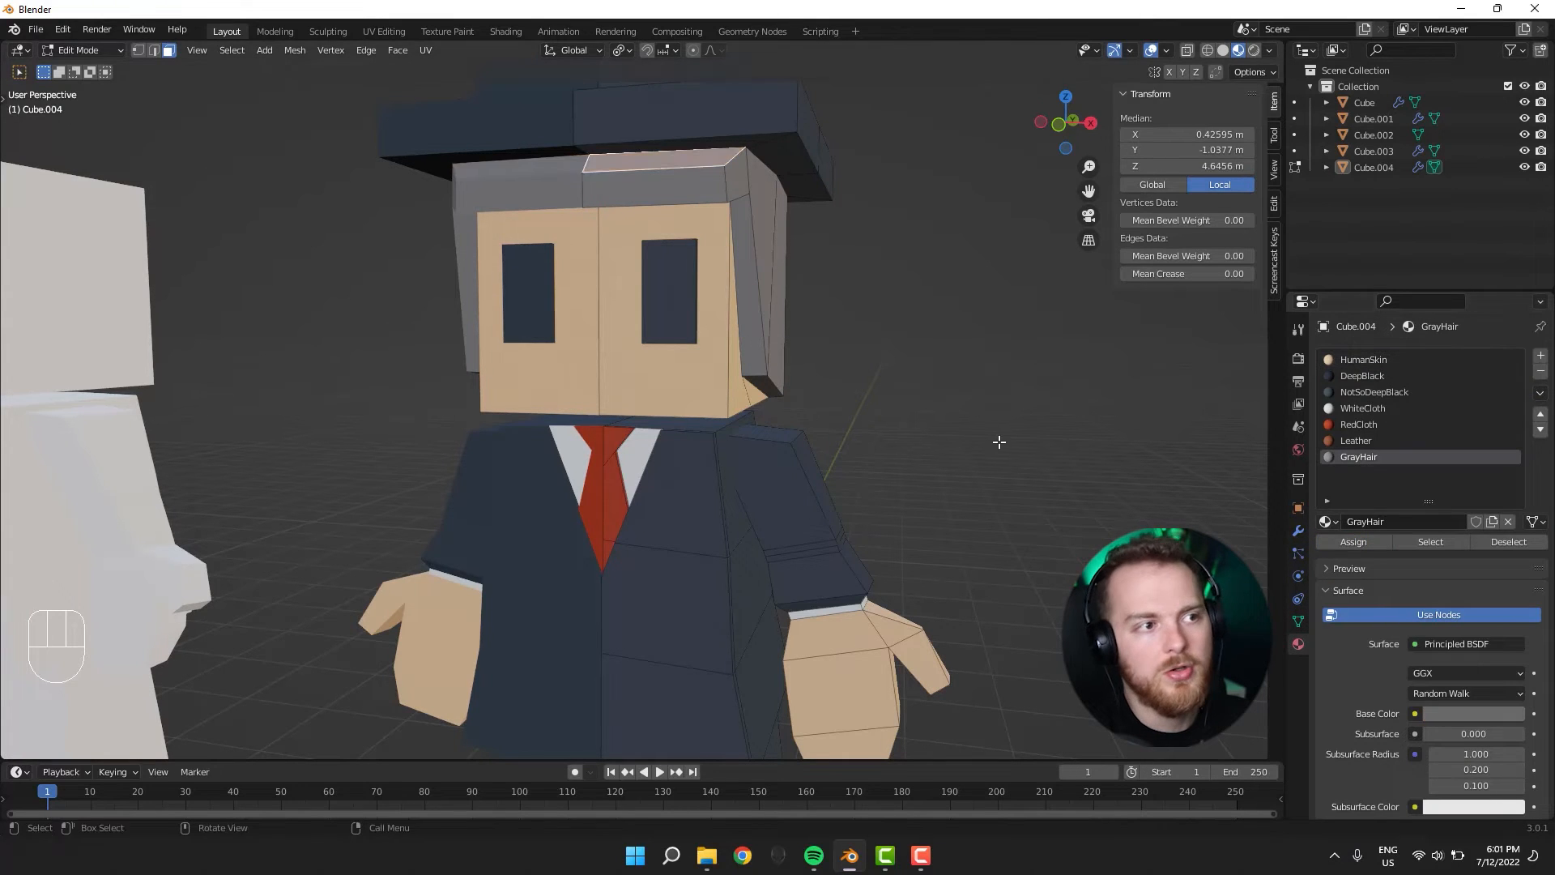
Examine the front hair and the whole character in object and edit mode.
mouse_move(999, 441)
middle_down()
mouse_move(945, 372)
mouse_move(982, 424)
middle_up()
key(Tab)
scroll(982, 425, down, 5)
middle_drag(920, 368, 880, 364)
scroll(879, 364, up, 3)
key(Tab)
middle_drag(565, 306, 543, 332)
scroll(543, 332, up, 3)
scroll(701, 312, down, 3)
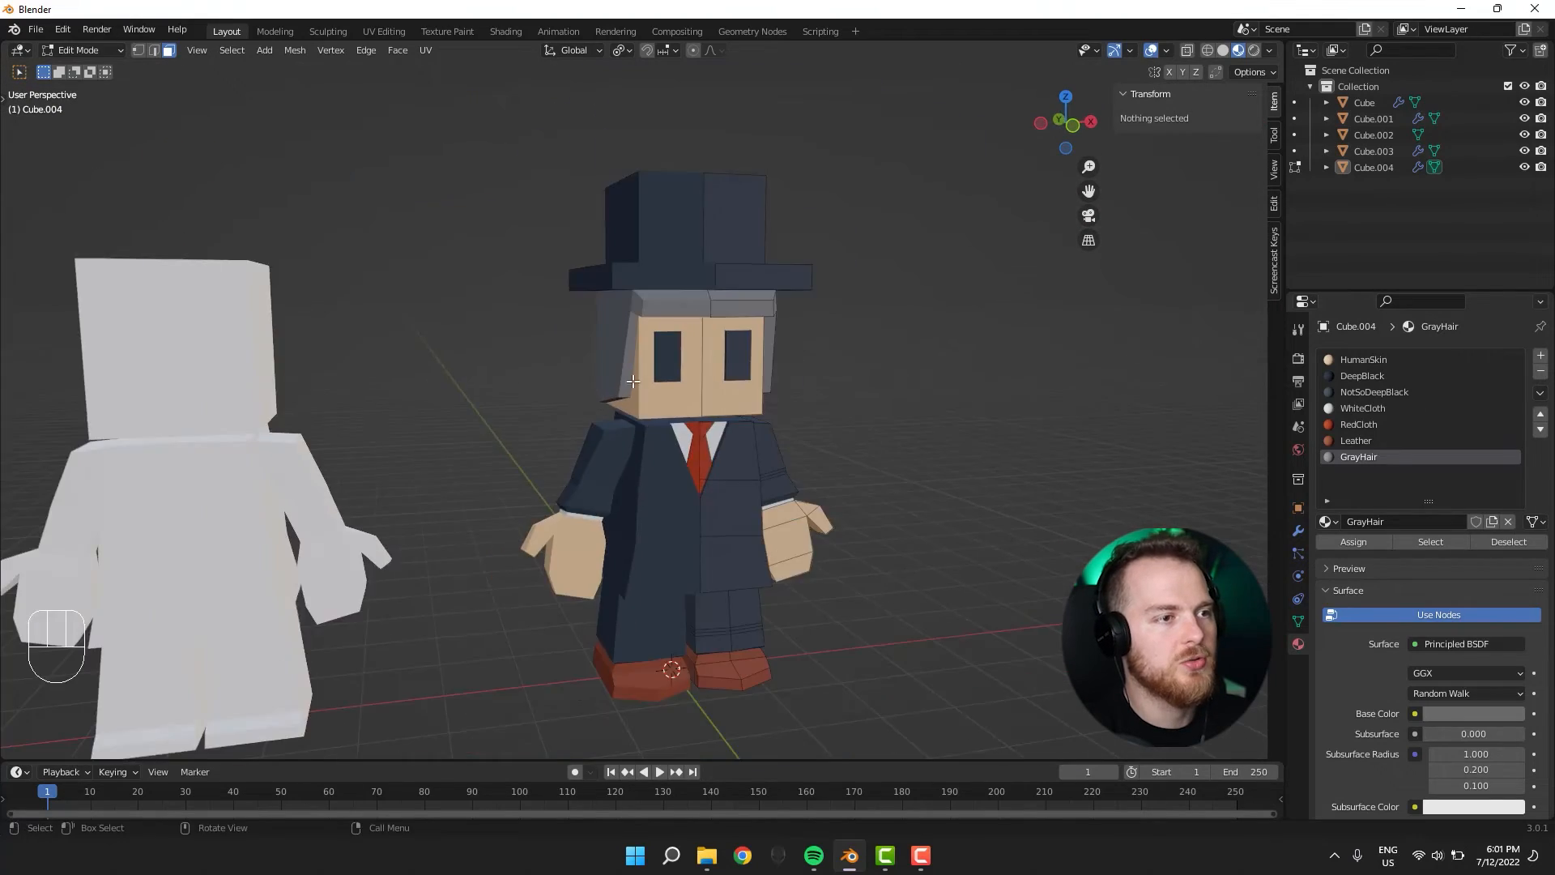
Add a vertical loop cut through the back half of the head's side and the hat.
middle_drag(701, 312, 535, 365)
scroll(536, 364, up, 4)
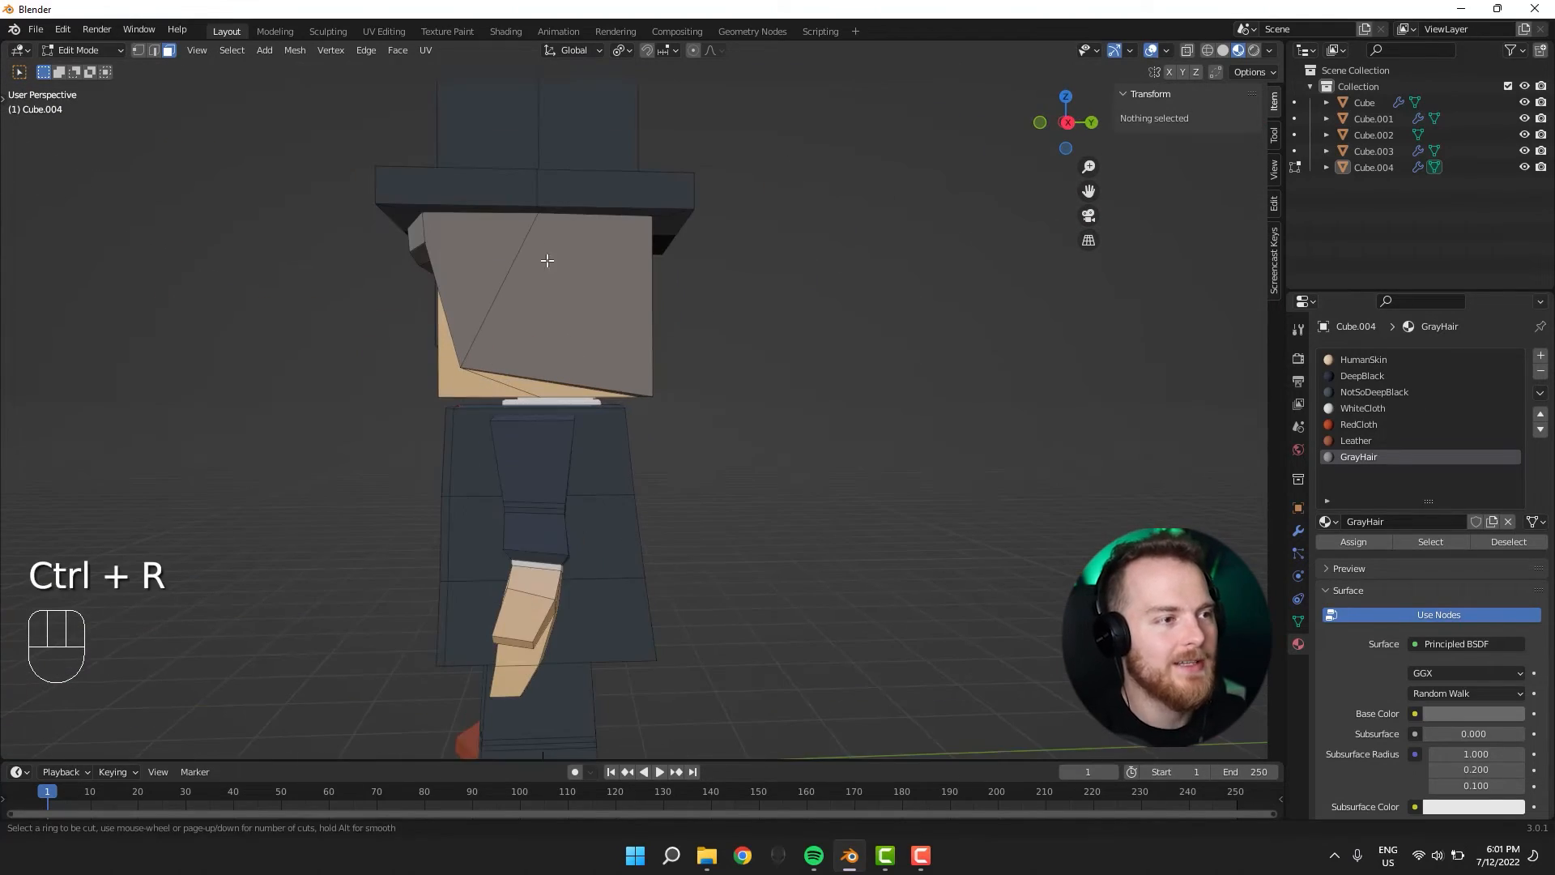
click(589, 190)
click(586, 188)
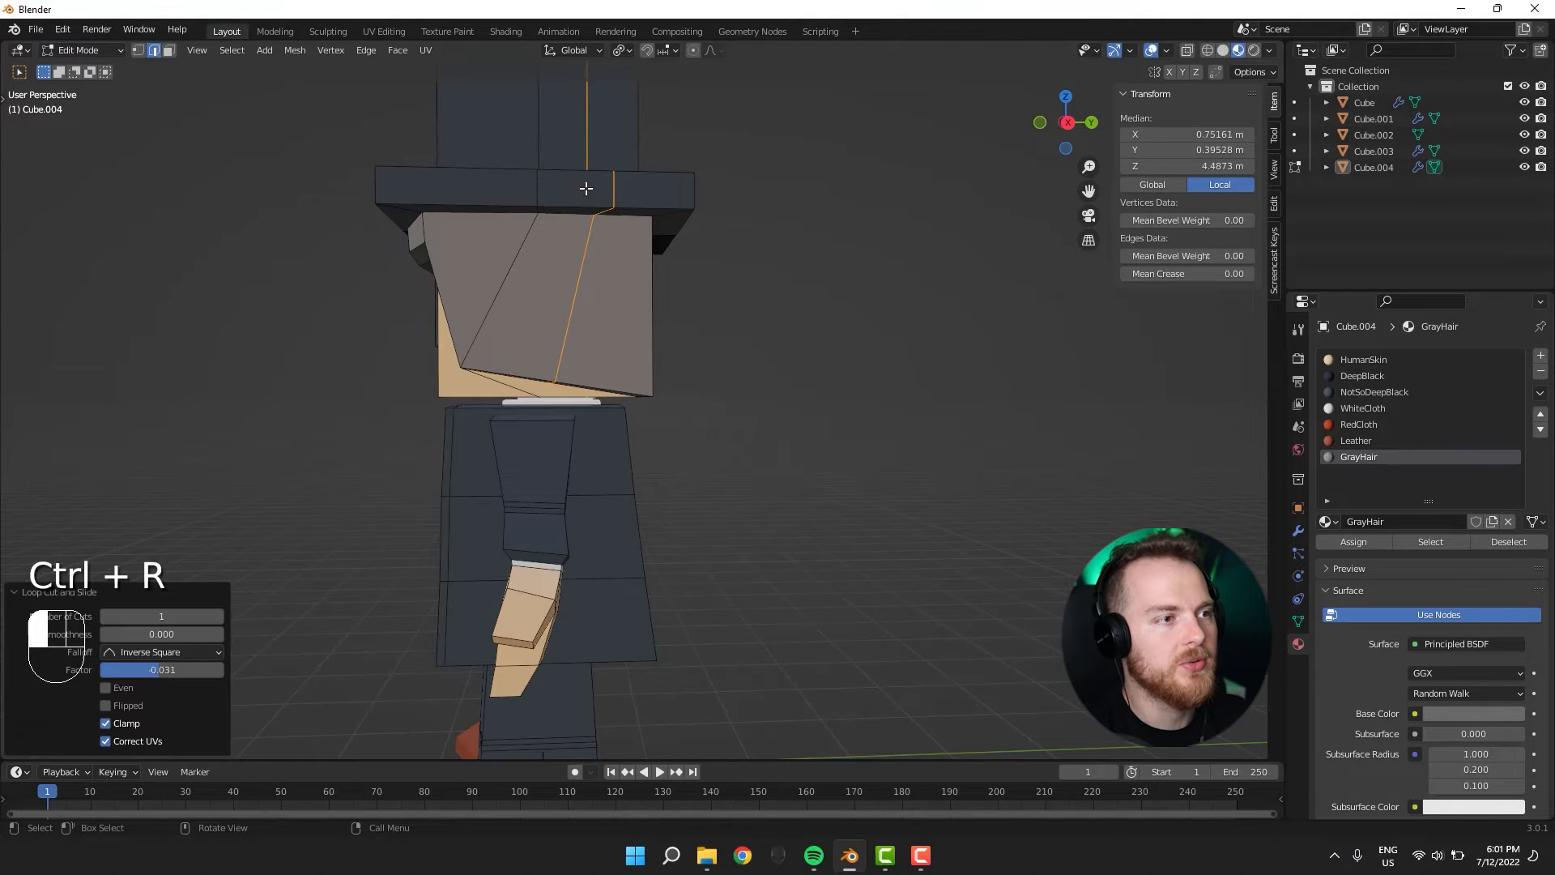
Add a horizontal loop cut across the side hair and select the two vertical edges above it.
click(580, 309)
key(3)
middle_drag(531, 264, 509, 277)
click(552, 265)
key(2)
click(552, 266)
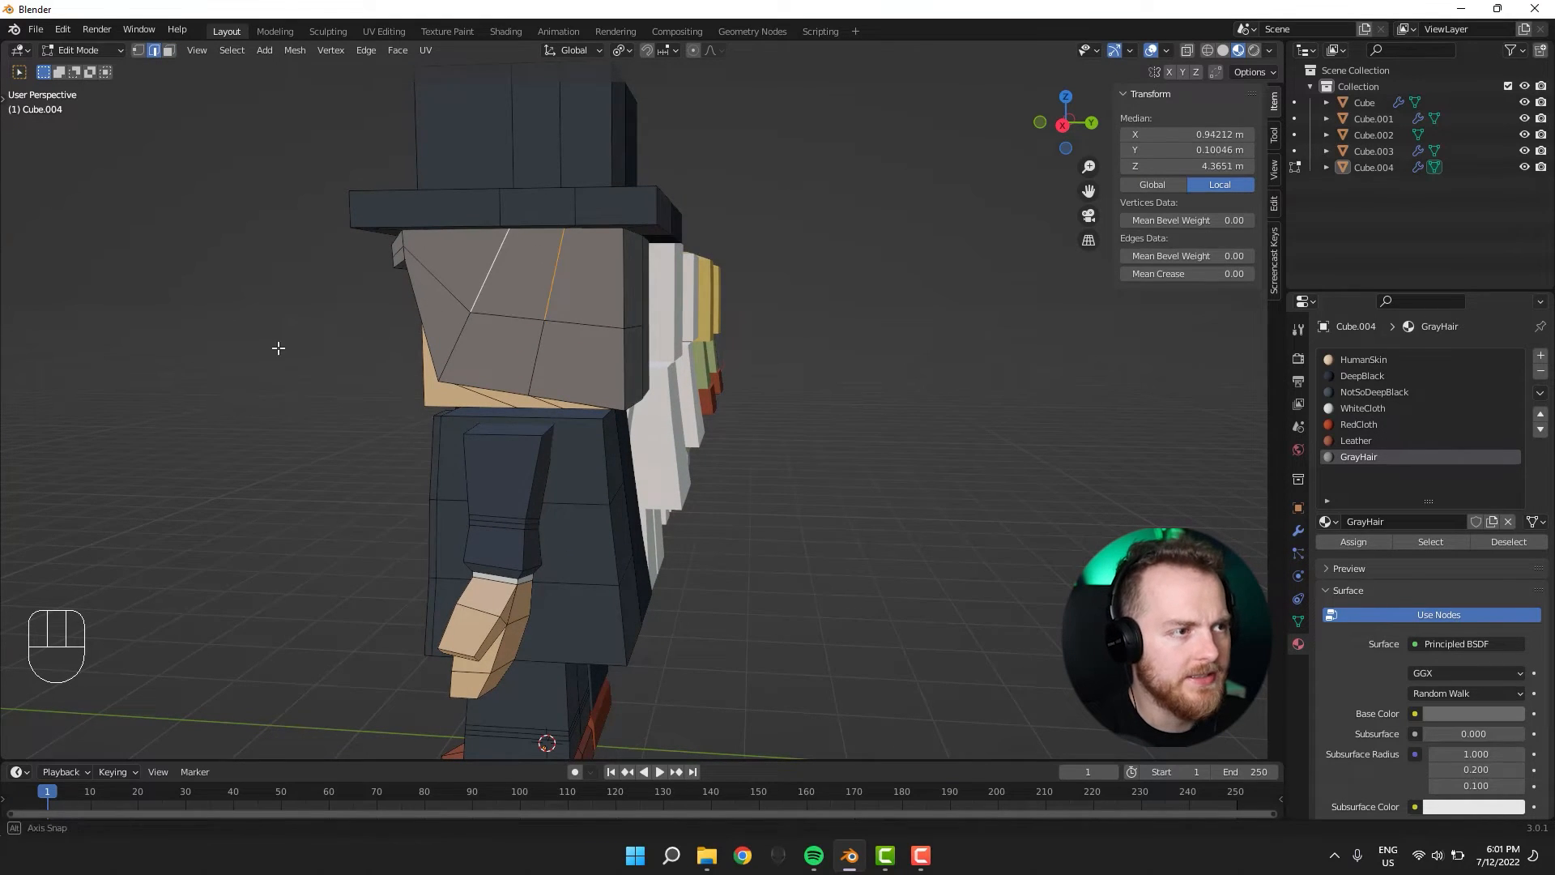
middle_drag(278, 348, 292, 332)
key(s)
key(x)
click(299, 344)
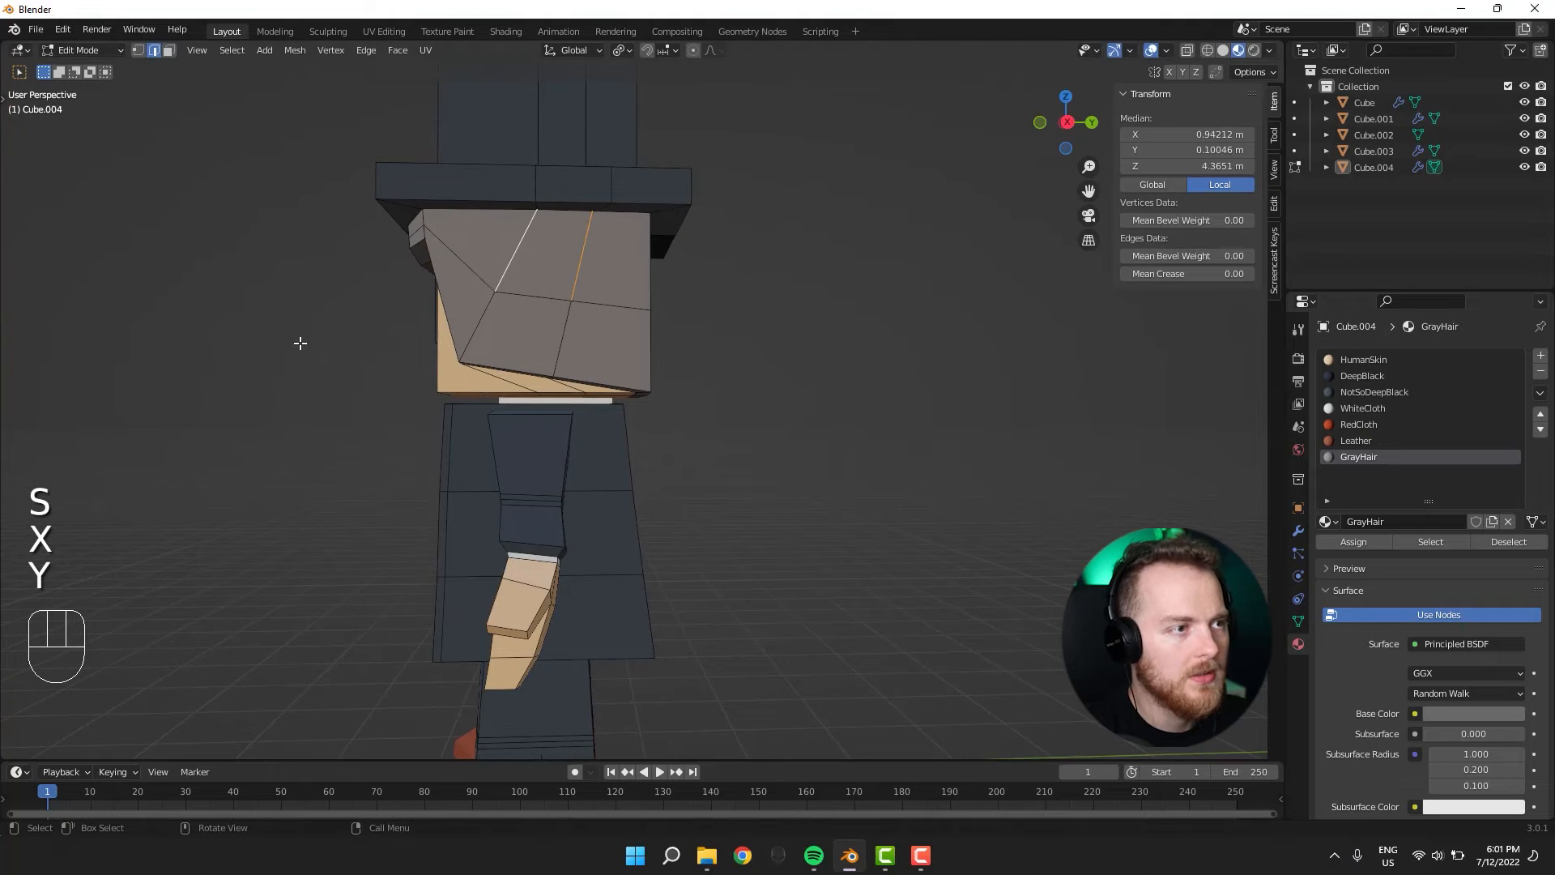
Change the transform pivot point and scale the two selected side hair edges to about 0.41 along Y.
click(622, 50)
click(628, 122)
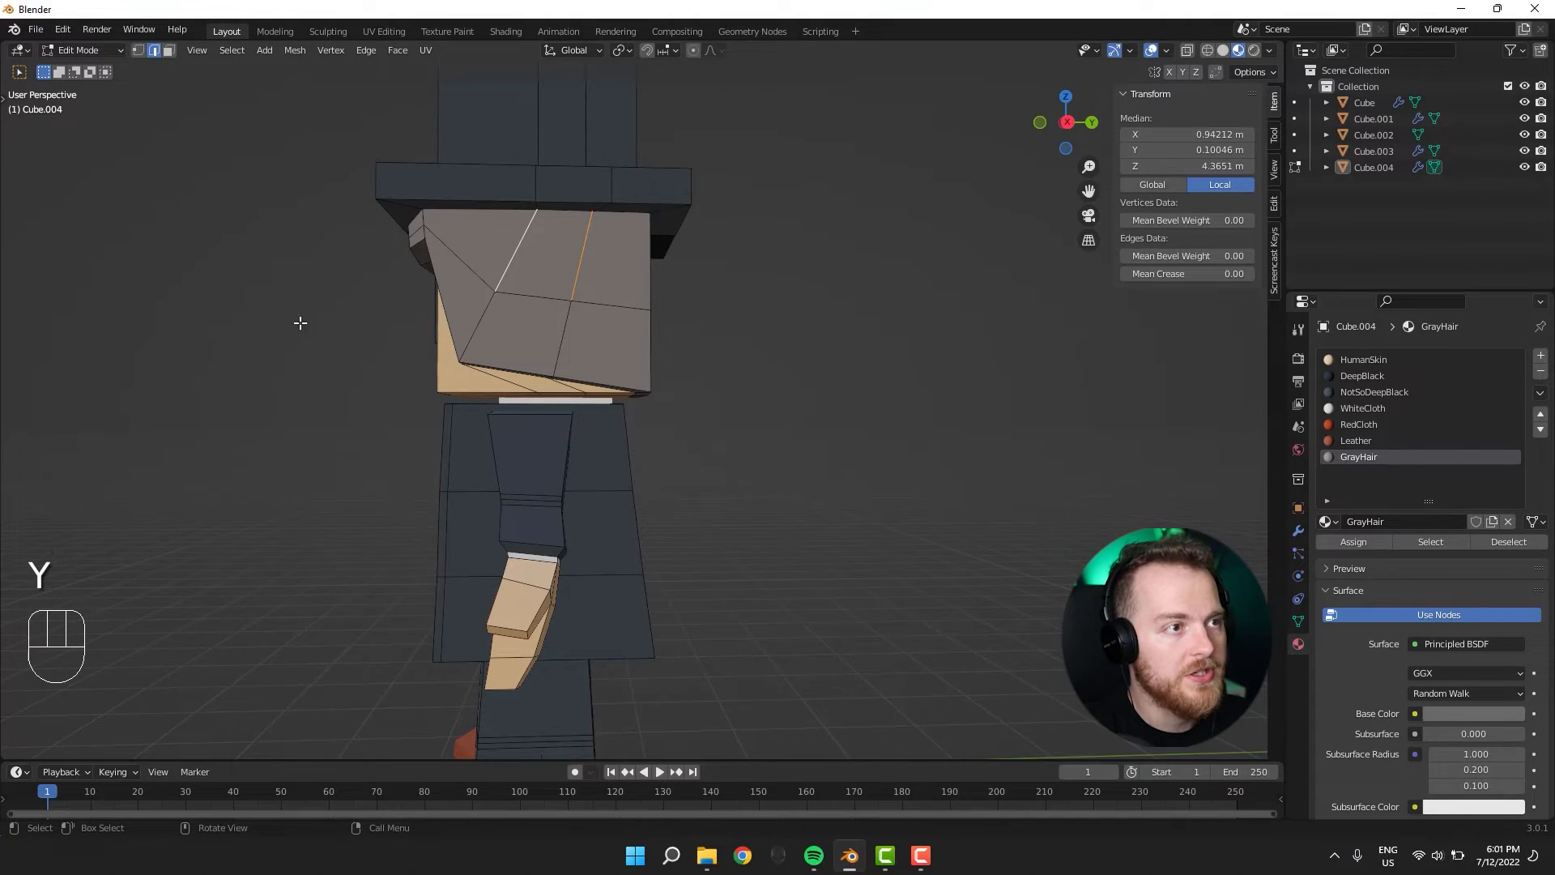
key(s)
key(x)
key(y)
click(451, 340)
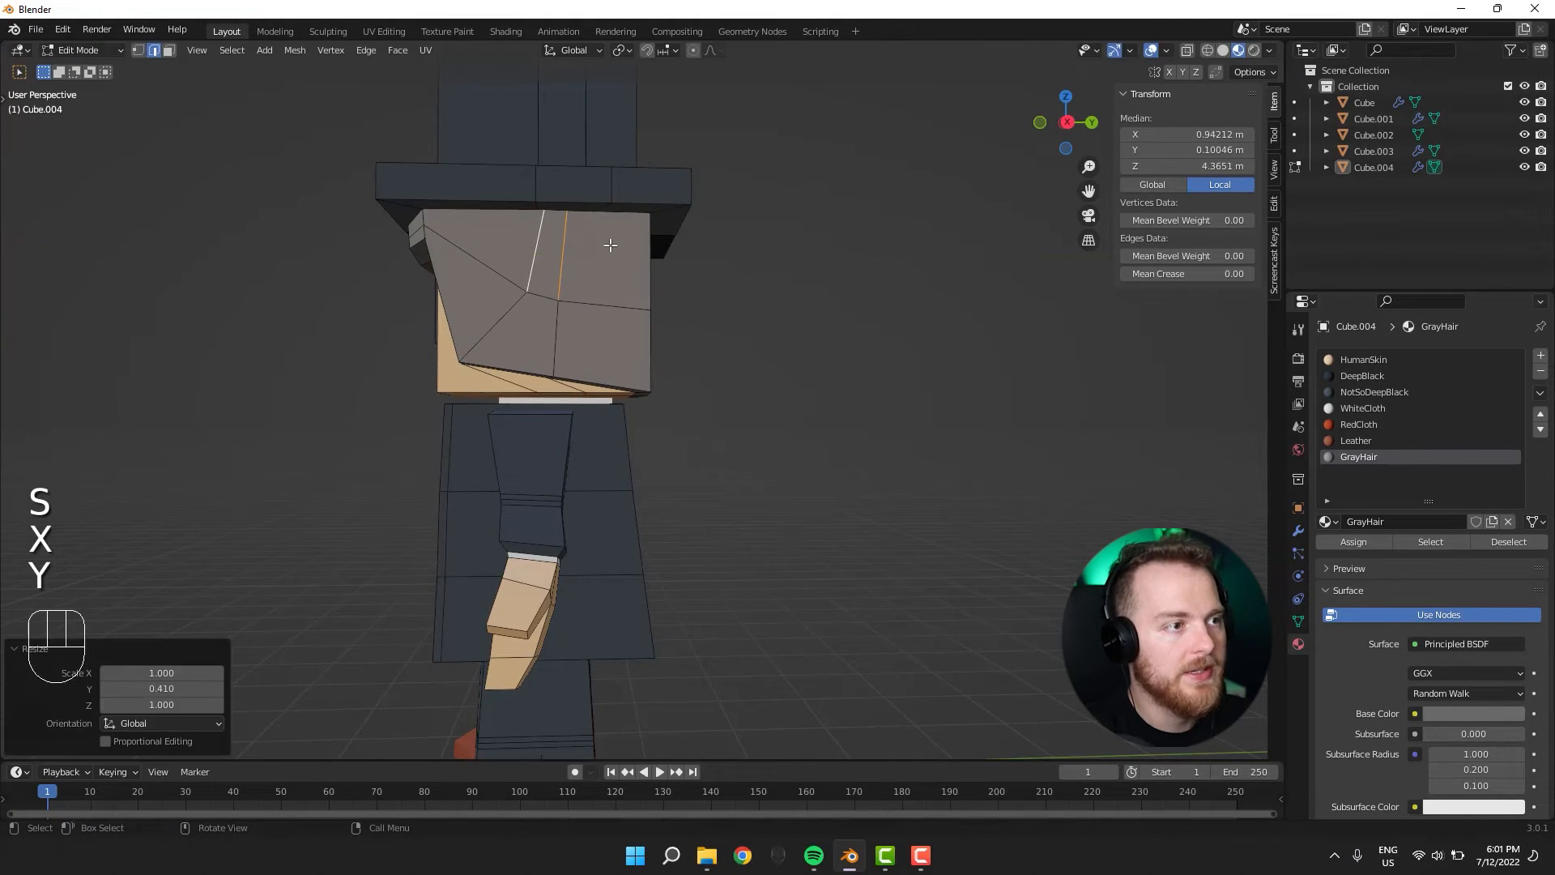
Rotate the short edge joining the lower ends of the two vertical cuts by about 22° and reposition it.
key(2)
key(g)
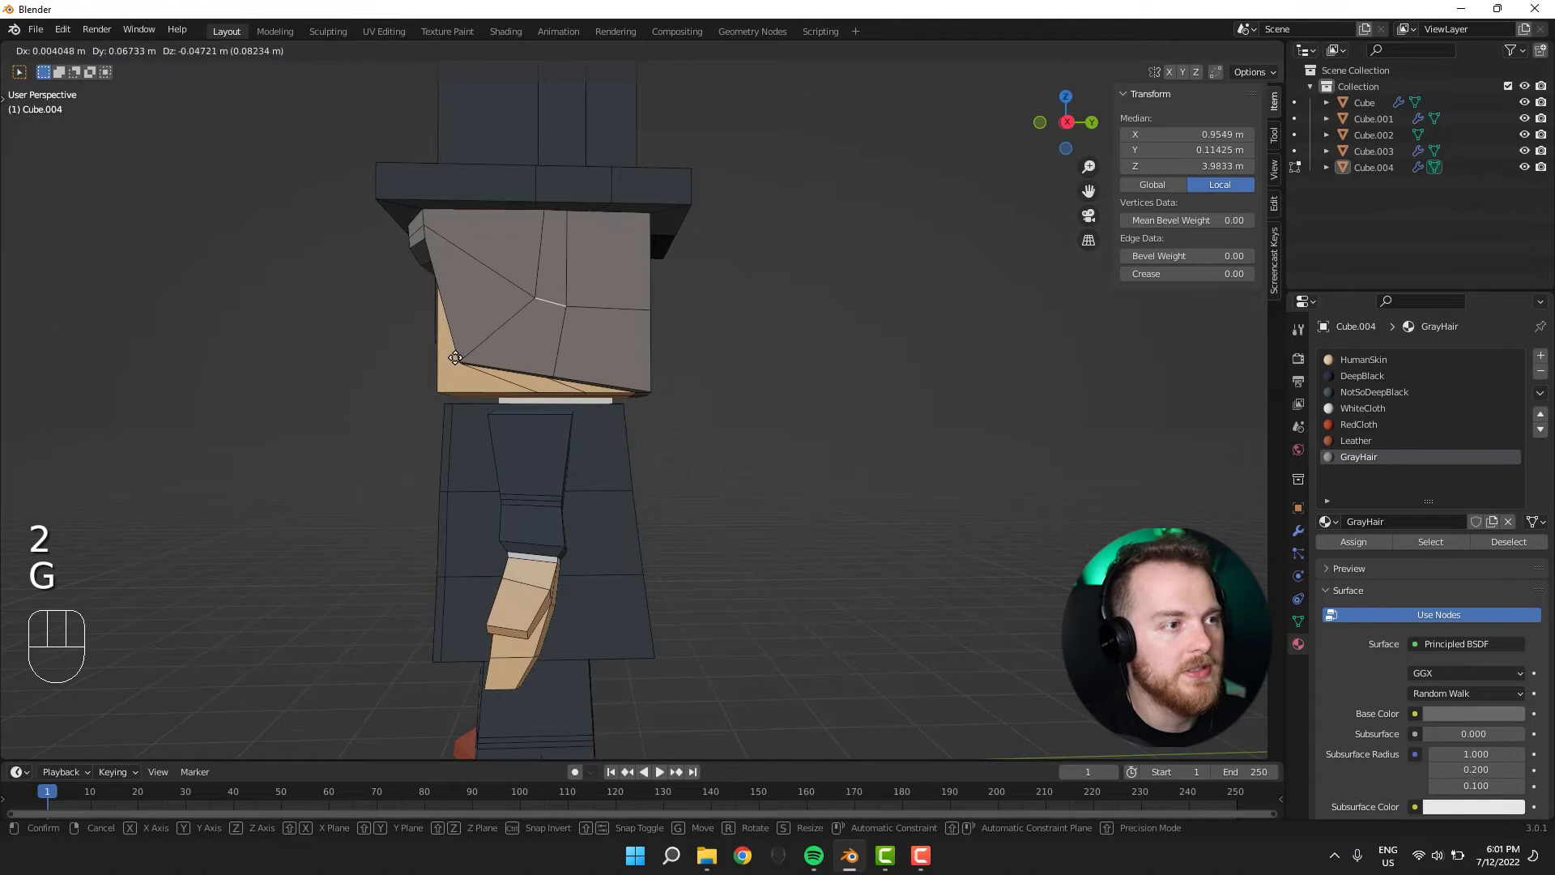
click(455, 357)
key(r)
click(488, 387)
key(g)
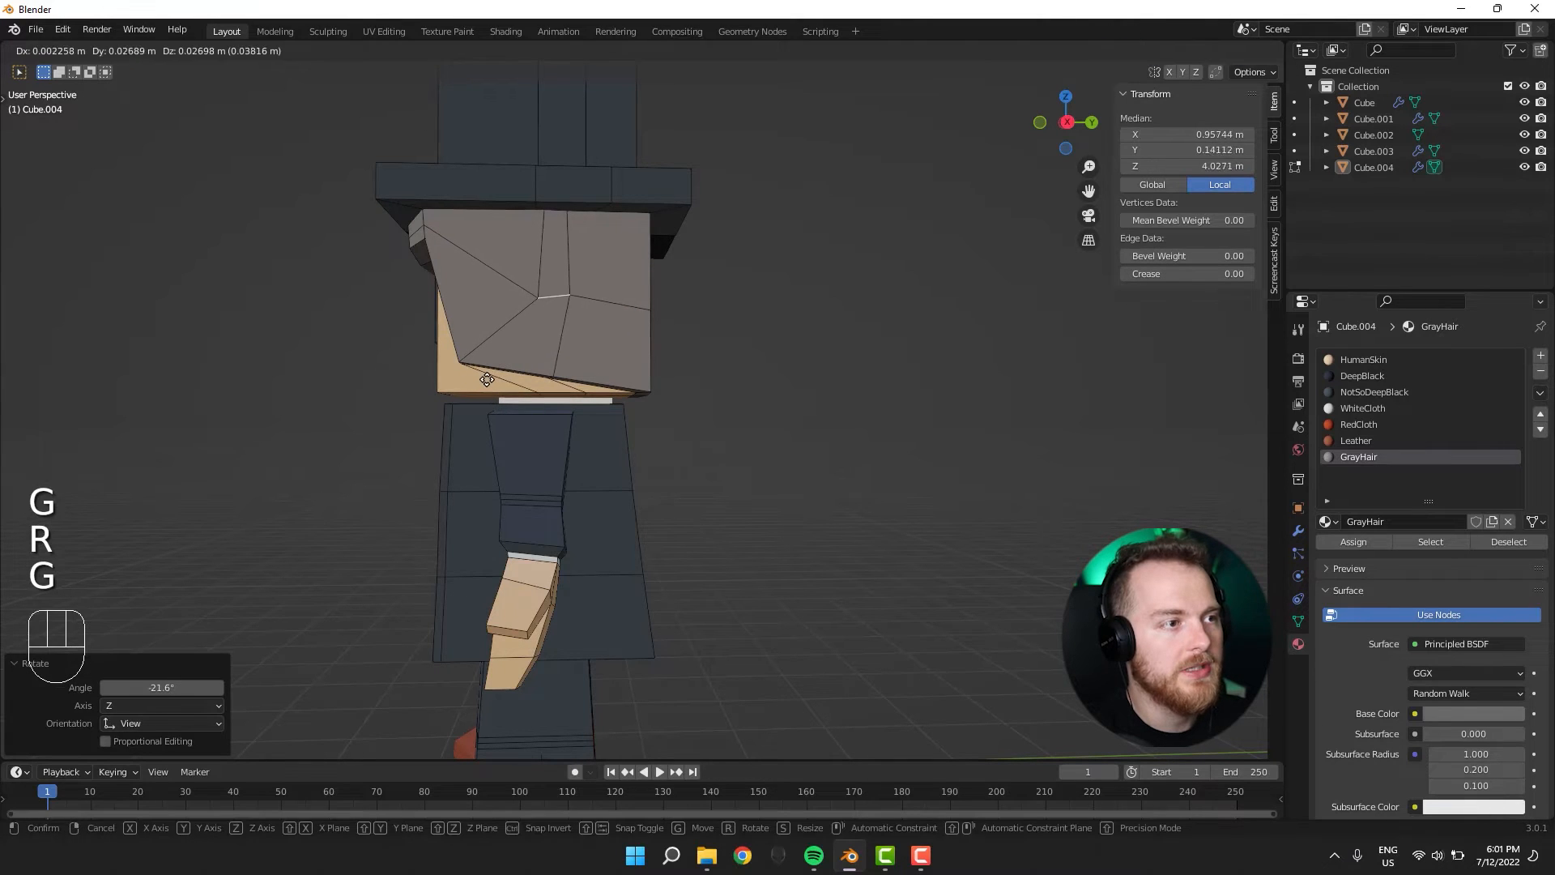
click(487, 380)
Move the narrow side hair face between the two vertical cuts down about 0.33 m along Z.
click(547, 241)
key(3)
middle_drag(411, 291, 609, 280)
click(624, 258)
key(g)
key(z)
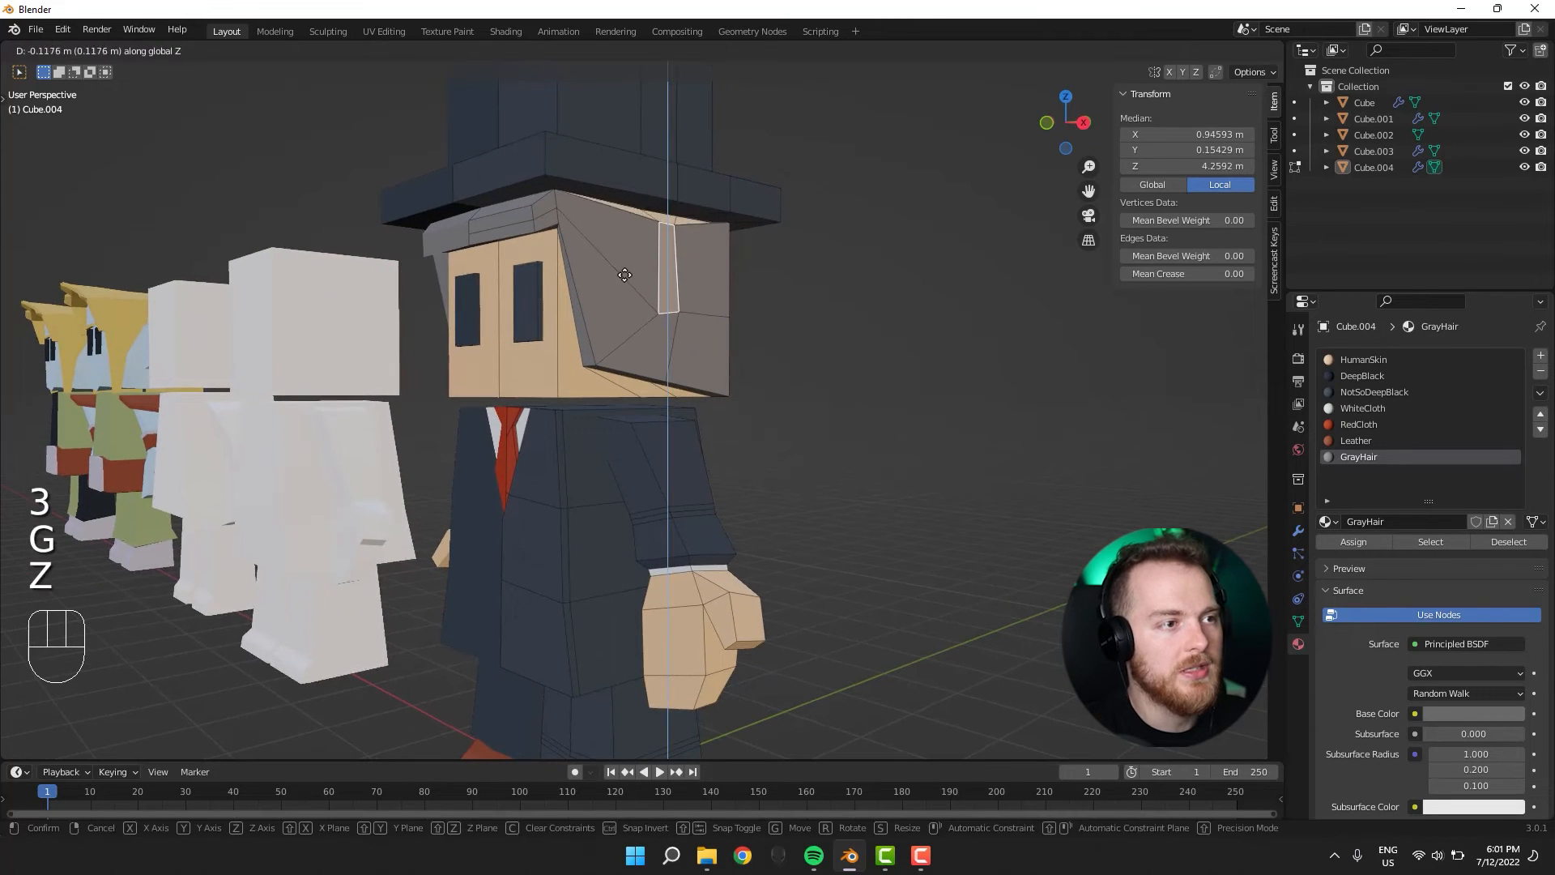
click(621, 300)
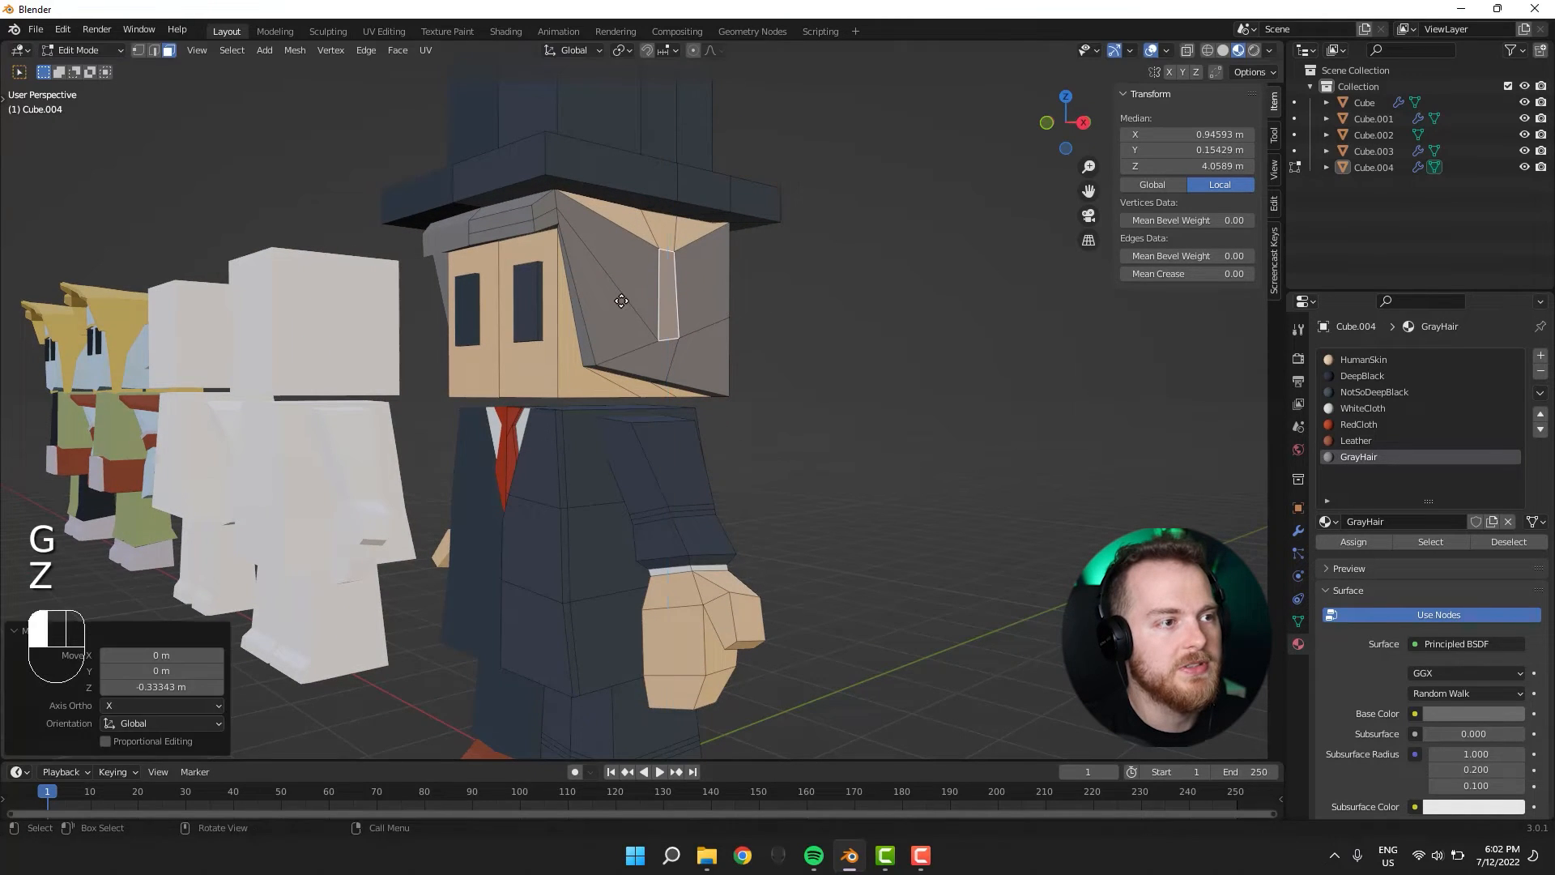
Assign the GrayHair material to the skin-coloured faces between the side hair and the hat brim.
middle_drag(621, 300, 605, 284)
key(3)
ctrl+click(592, 290)
alt+click(604, 284)
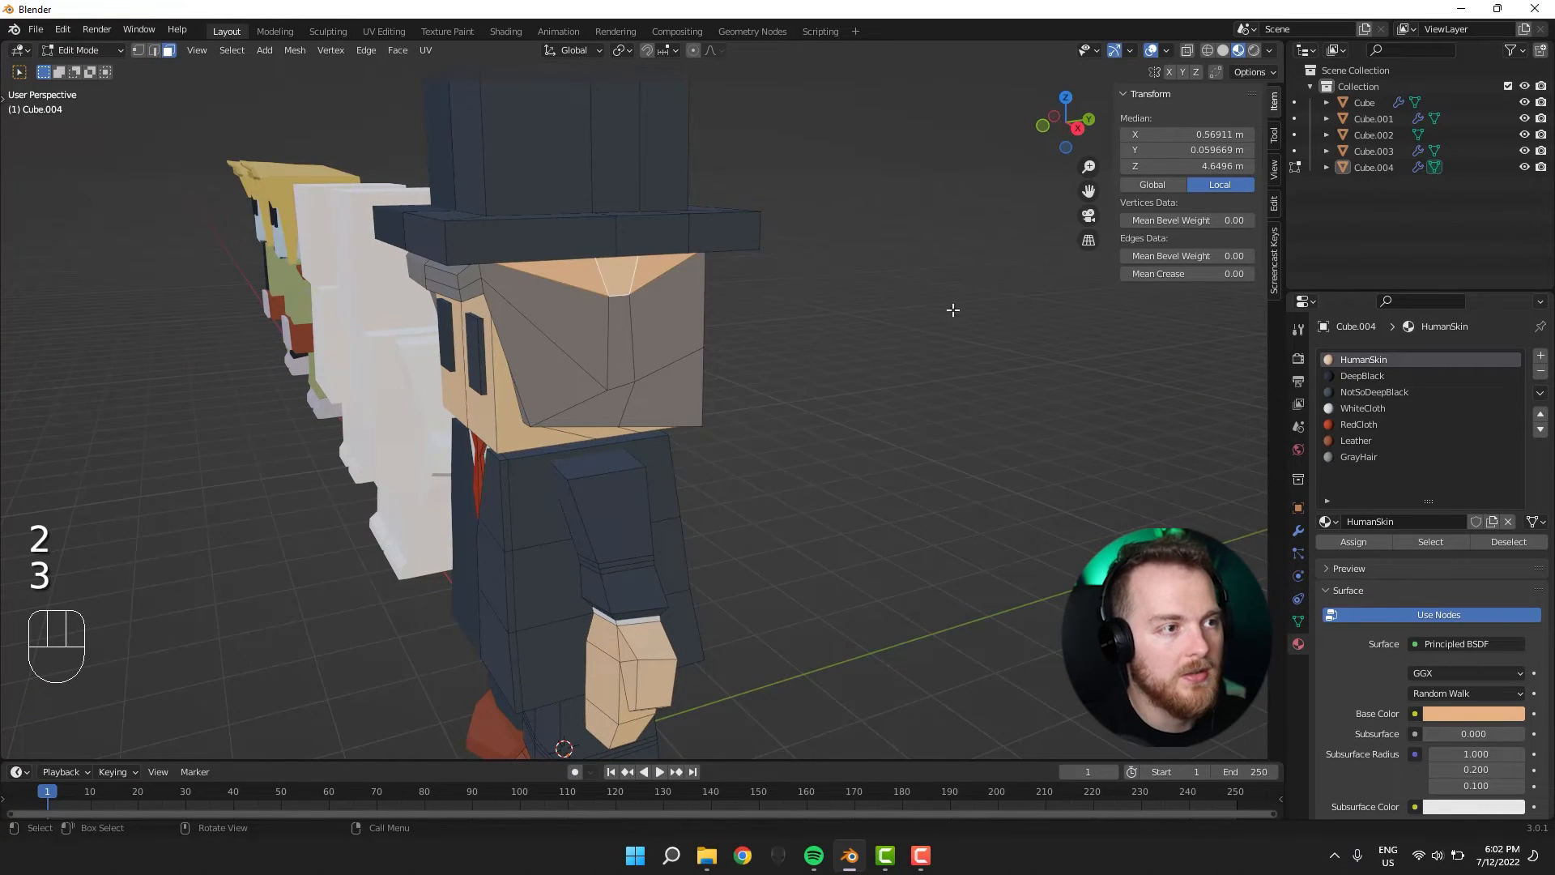
click(1363, 456)
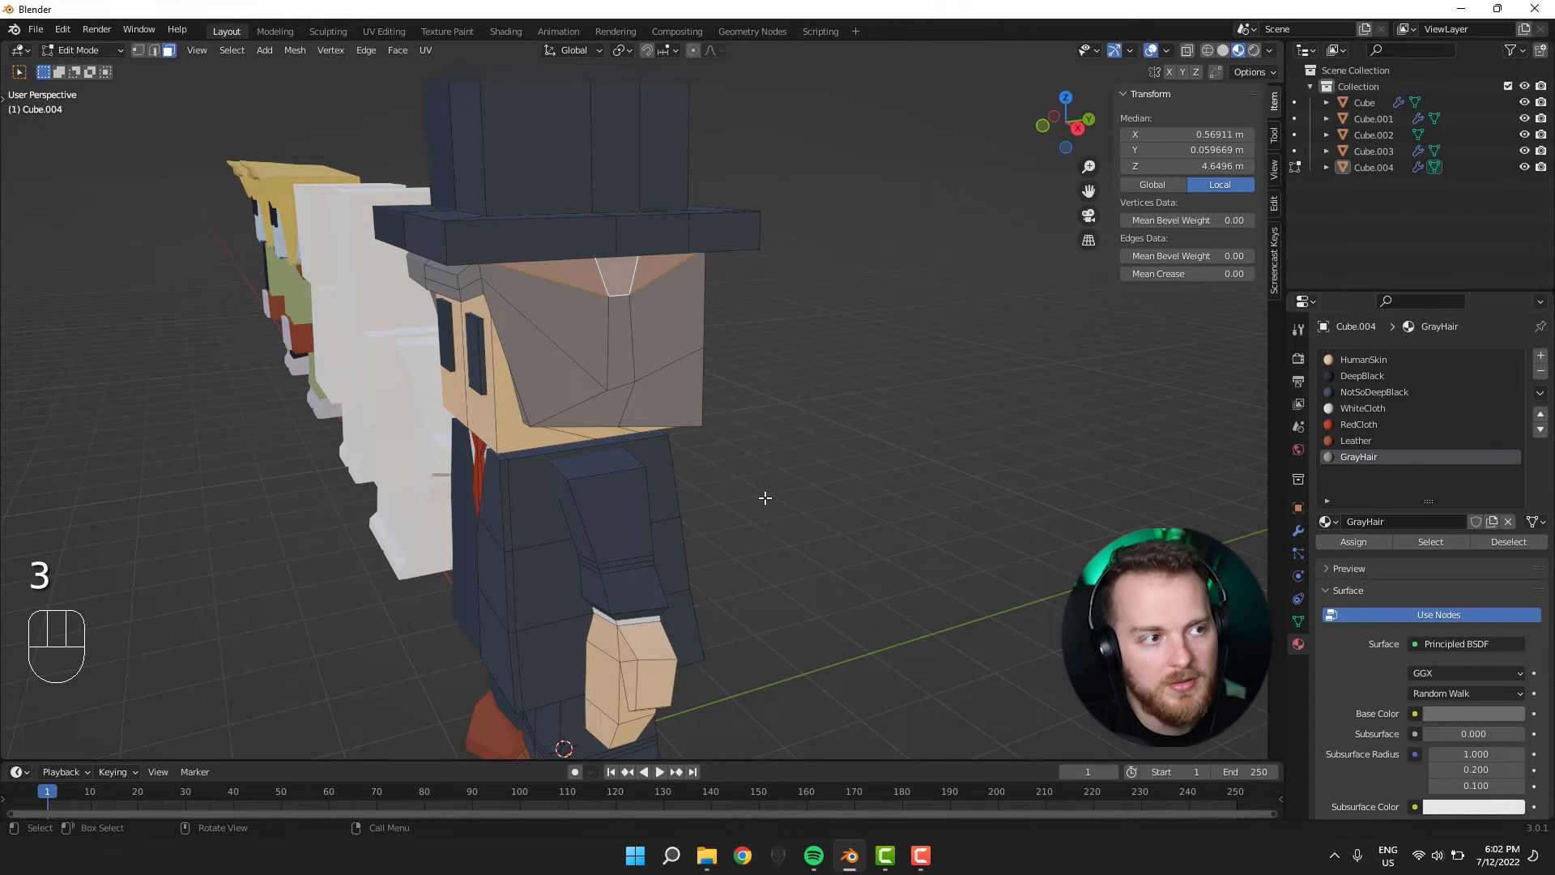
middle_drag(765, 498, 641, 431)
key(alt+a)
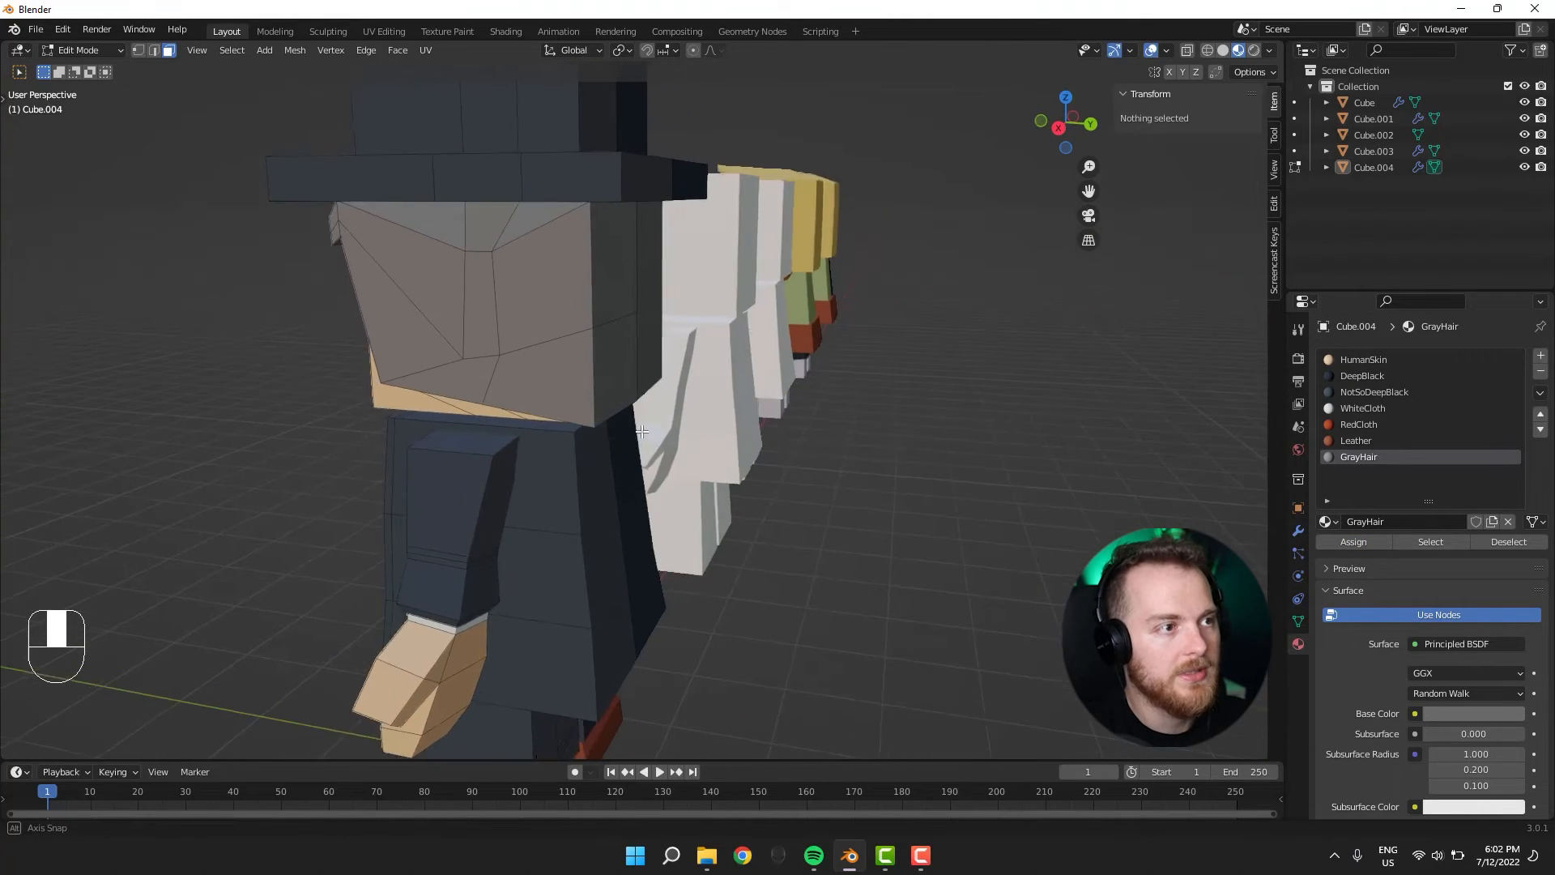
Lower the hair's upper back vertices at the corner and the centre by about 0.2 m along Z.
key(Tab)
key(1)
key(Tab)
key(1)
click(591, 207)
middle_drag(590, 207, 415, 286)
key(g)
key(z)
click(621, 264)
key(g)
click(600, 260)
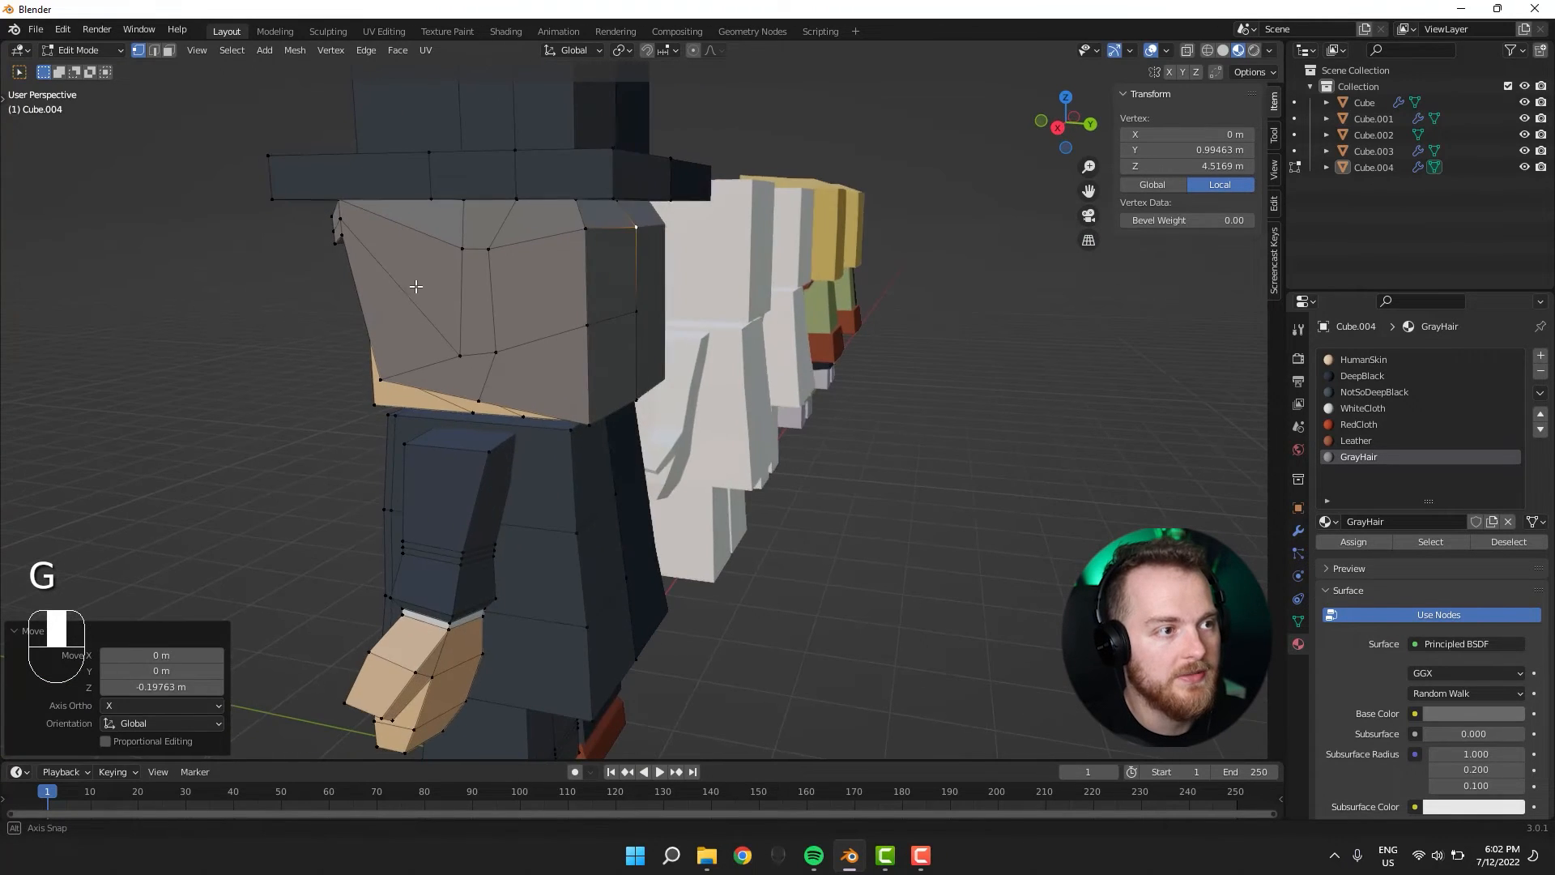
Move the horizontal edge across the middle of the back hair outward.
key(2)
click(624, 314)
key(g)
click(620, 312)
middle_drag(620, 312, 538, 341)
Extrude the narrow side hair face about 0.34 m outward to form an ear.
key(3)
click(646, 329)
middle_drag(645, 329, 519, 340)
key(e)
click(549, 346)
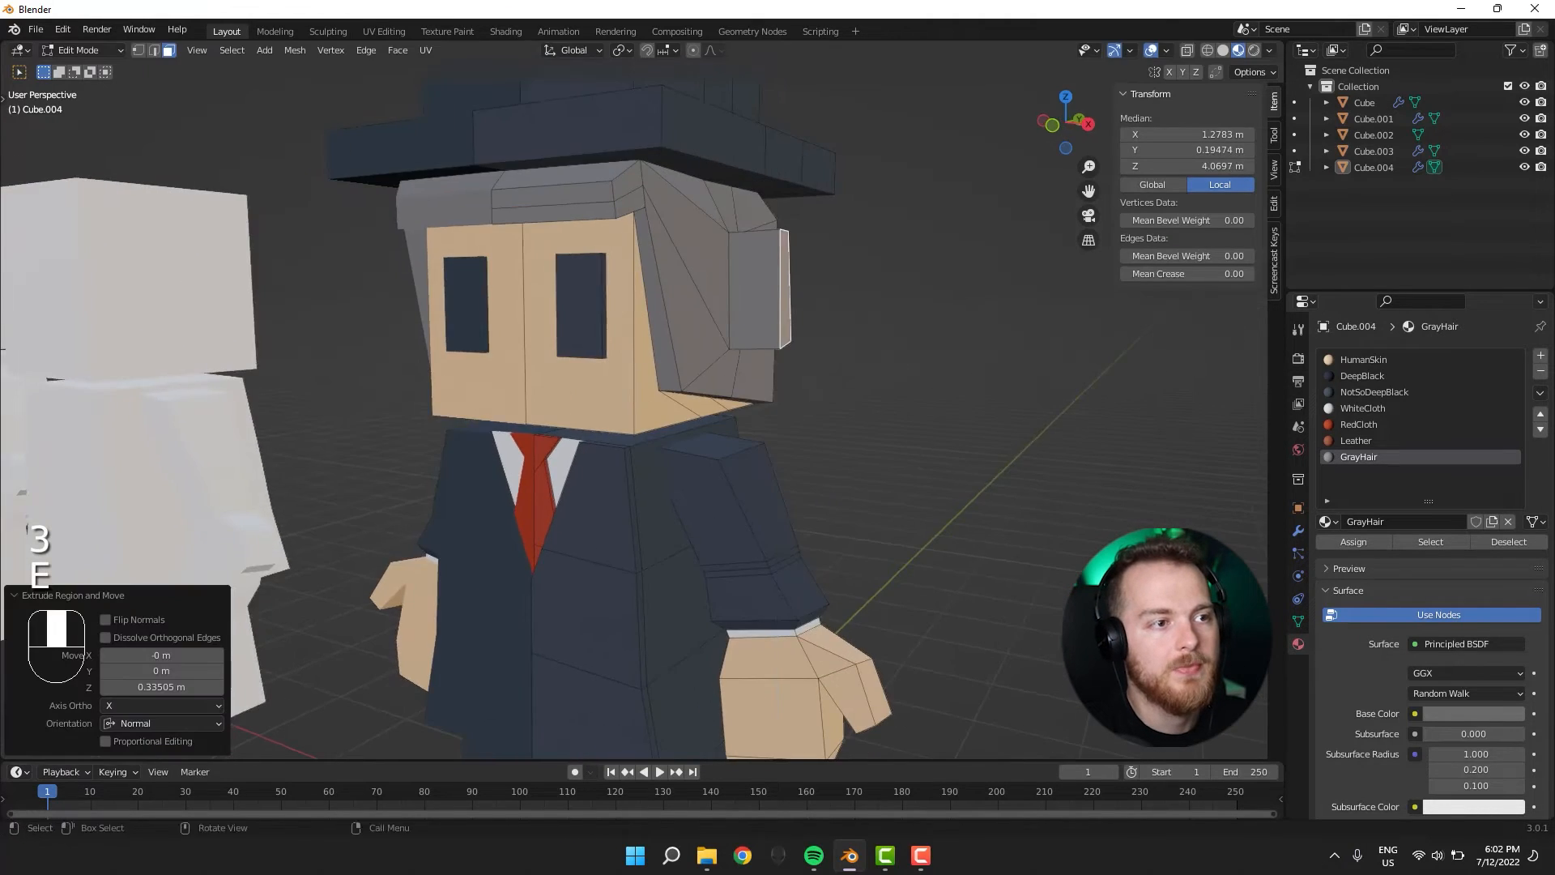
Scale the ear's outer face along Z and reposition it.
key(s)
key(z)
click(604, 333)
key(g)
click(589, 333)
Assign the HumanSkin material to the ear's faces.
middle_drag(810, 308, 762, 330)
key(3)
alt+click(693, 292)
click(1369, 360)
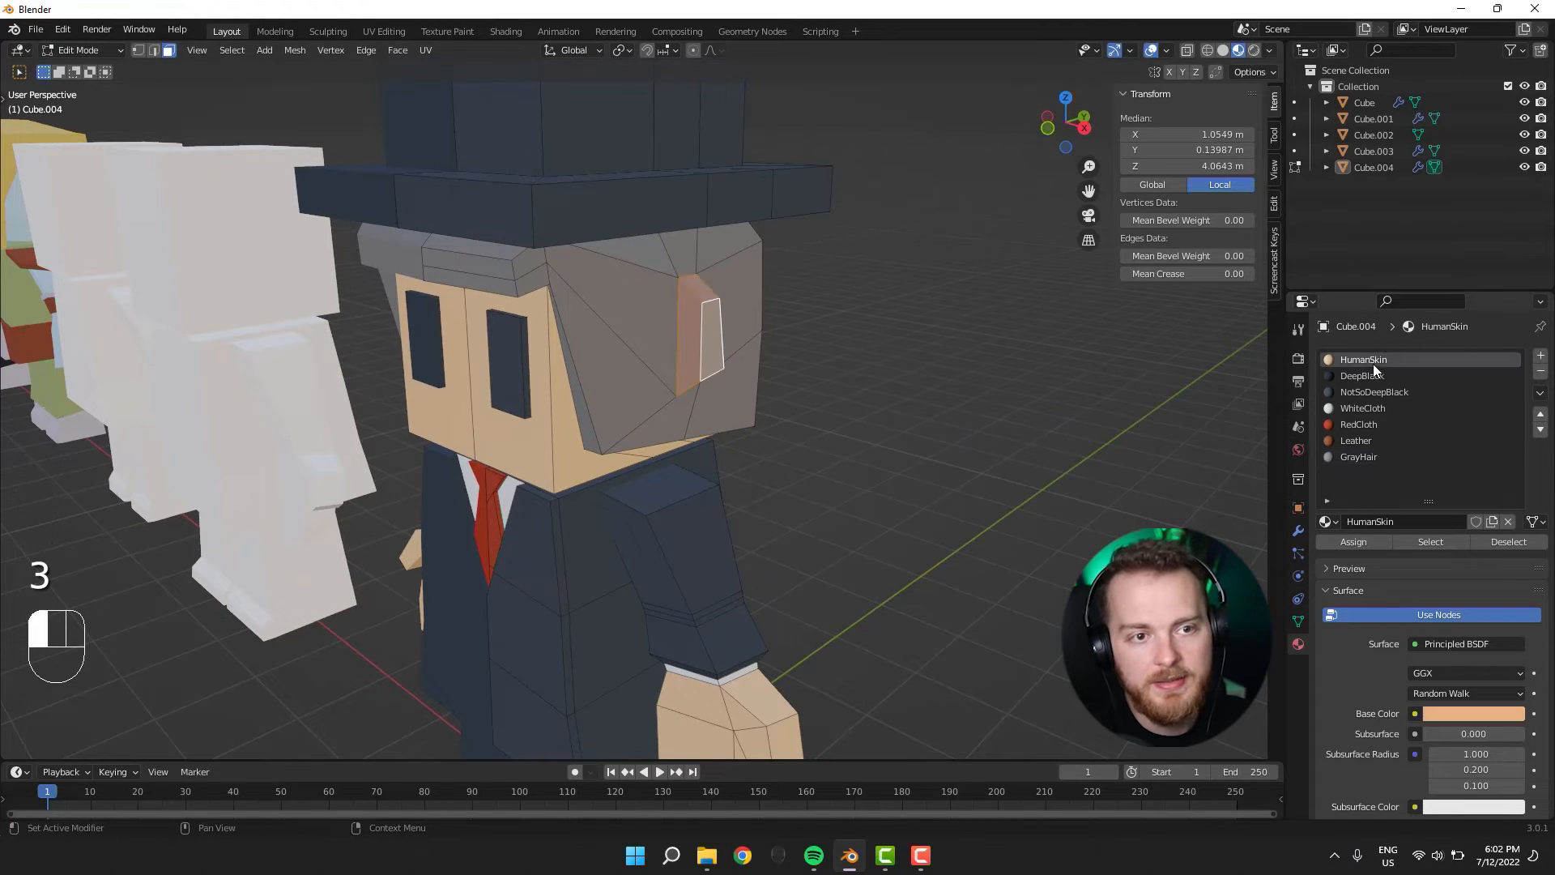
click(1338, 538)
Examine the skin-coloured ears on the whole character in object mode and up close.
key(Tab)
middle_drag(790, 462, 924, 403)
scroll(860, 447, down, 5)
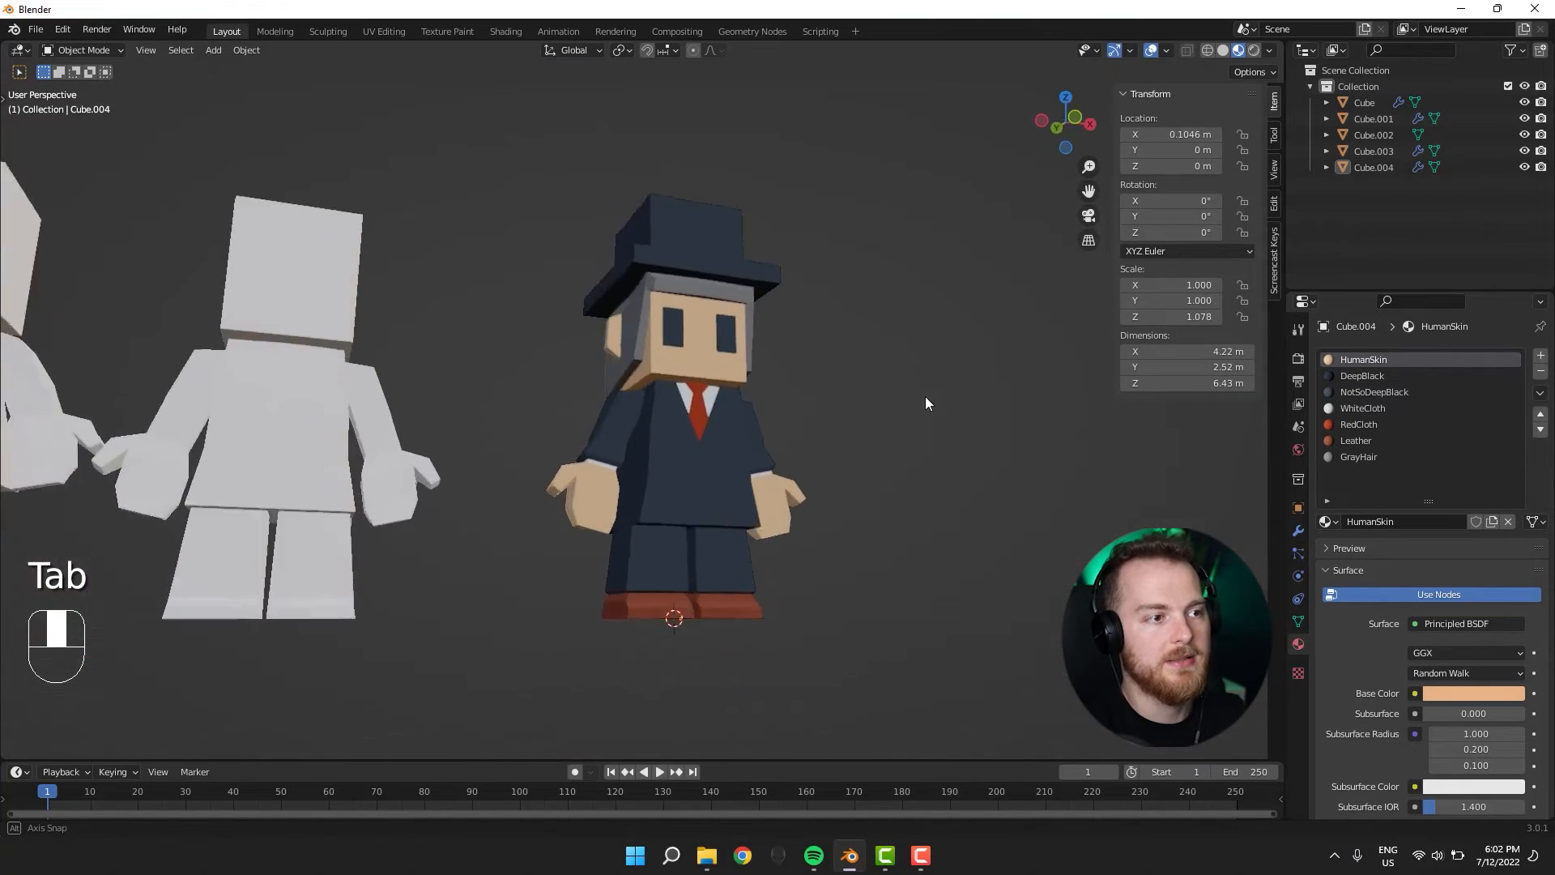
scroll(923, 403, up, 4)
key(Tab)
scroll(700, 347, up, 3)
key(Tab)
middle_drag(673, 341, 453, 260)
Knife-cut the side hair from the ear's lower front corner down to the hair's bottom edge.
key(Tab)
scroll(478, 330, up, 1)
key(3)
click(435, 330)
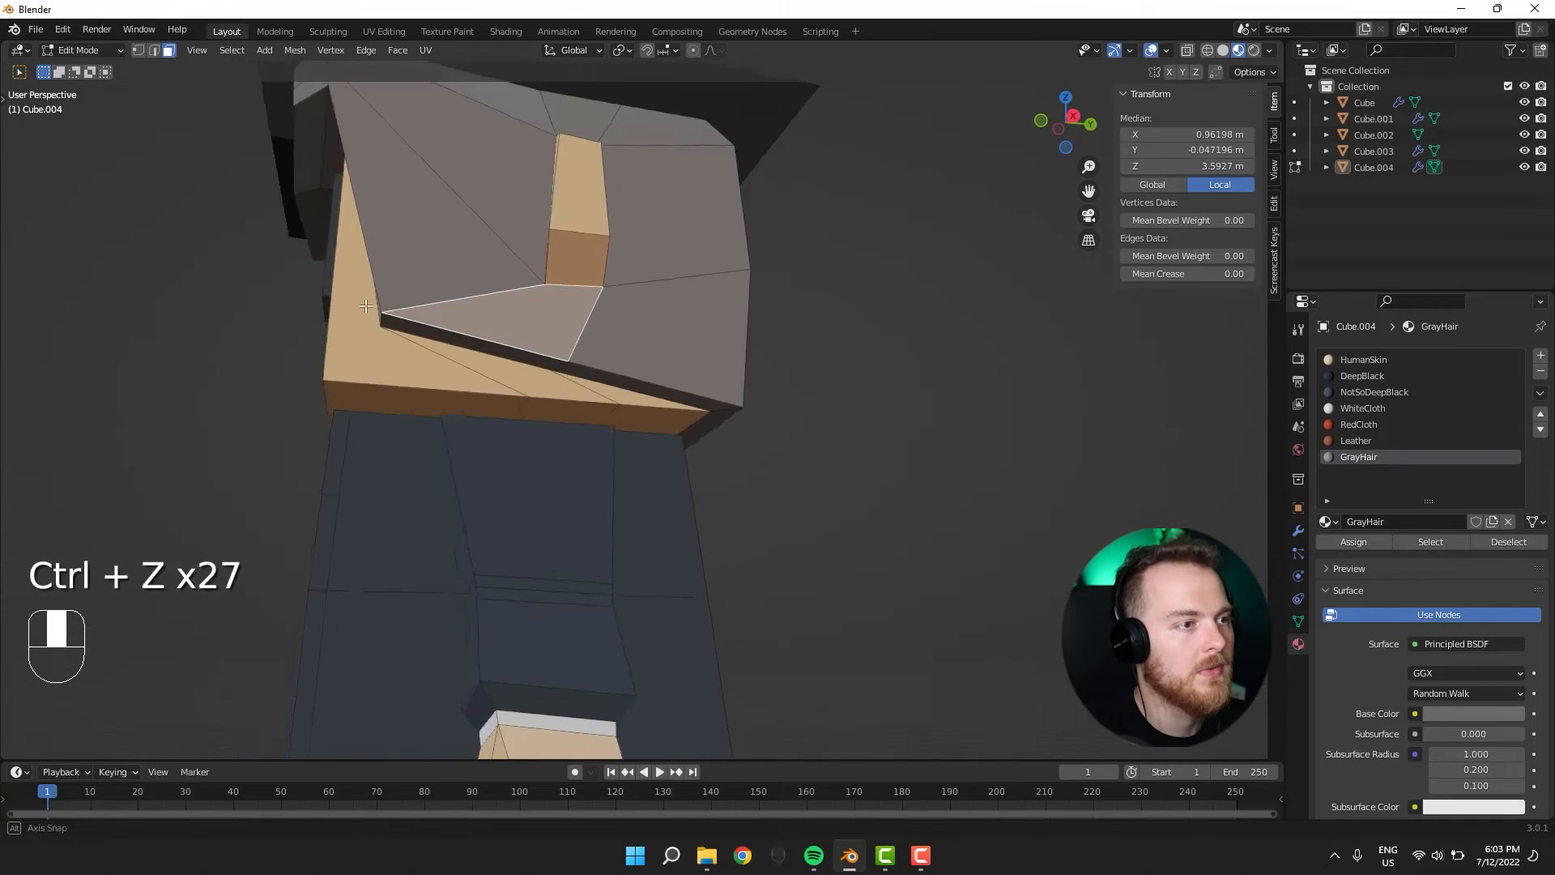
middle_drag(399, 303, 362, 298)
click(505, 281)
click(493, 265)
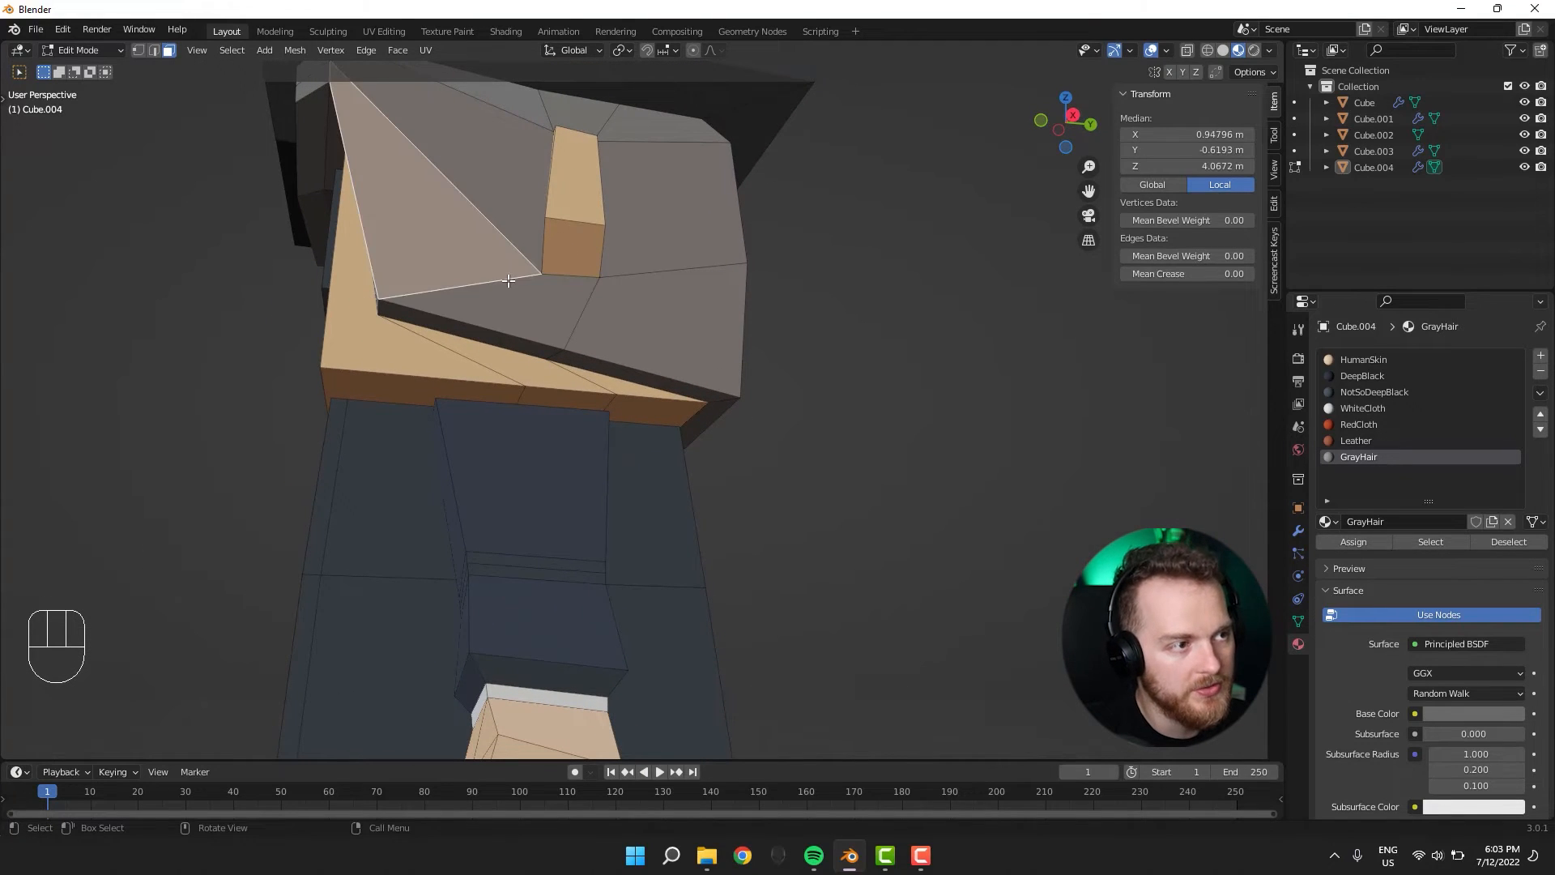
key(grave)
key(k)
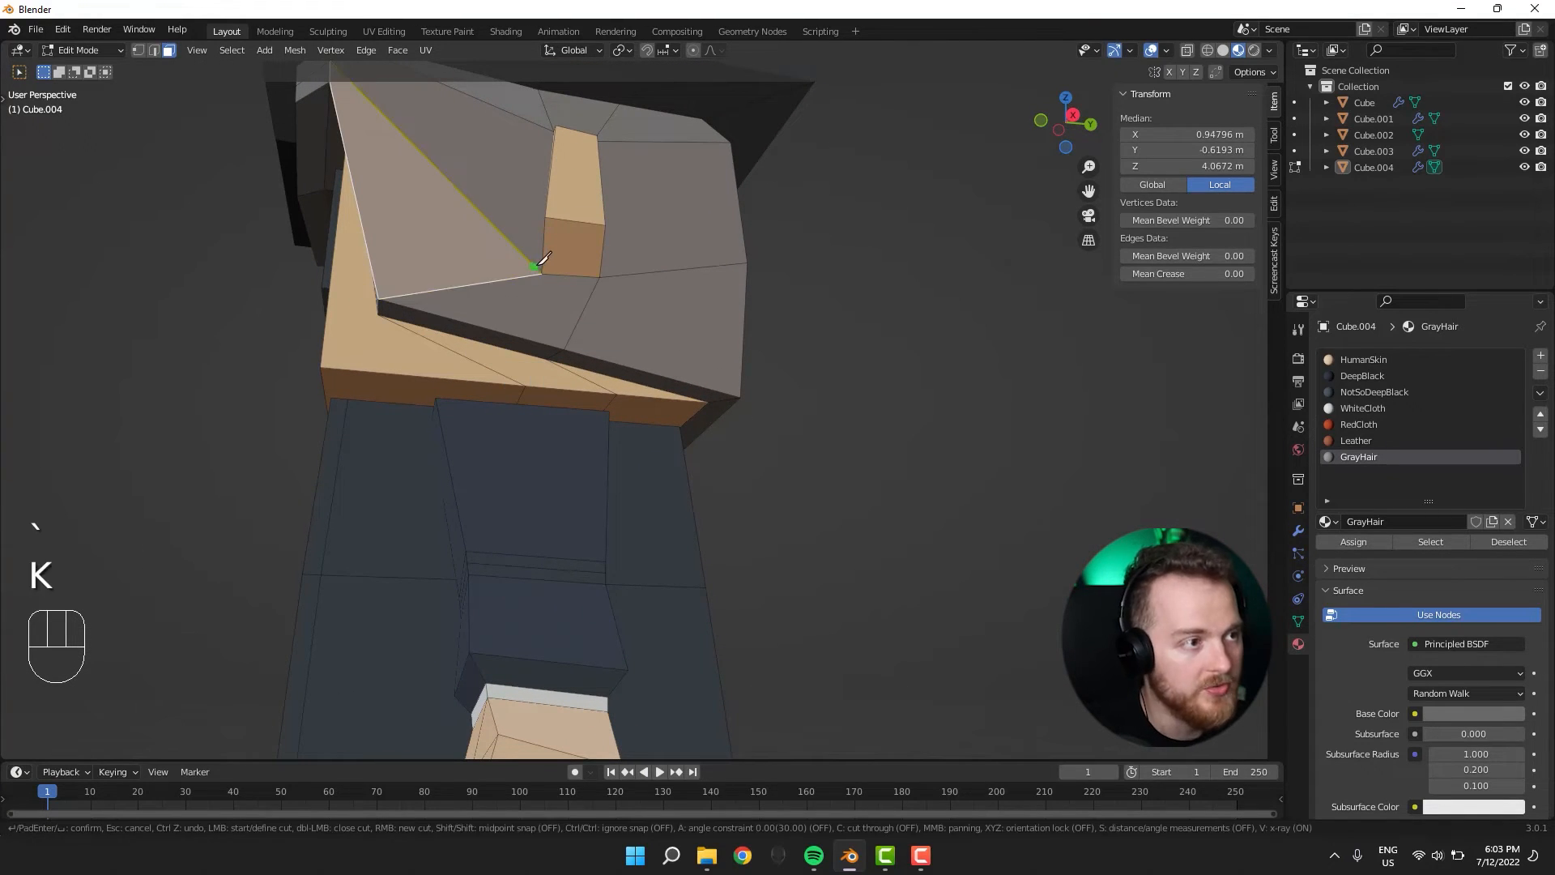
click(519, 340)
key(Return)
scroll(509, 334, up, 2)
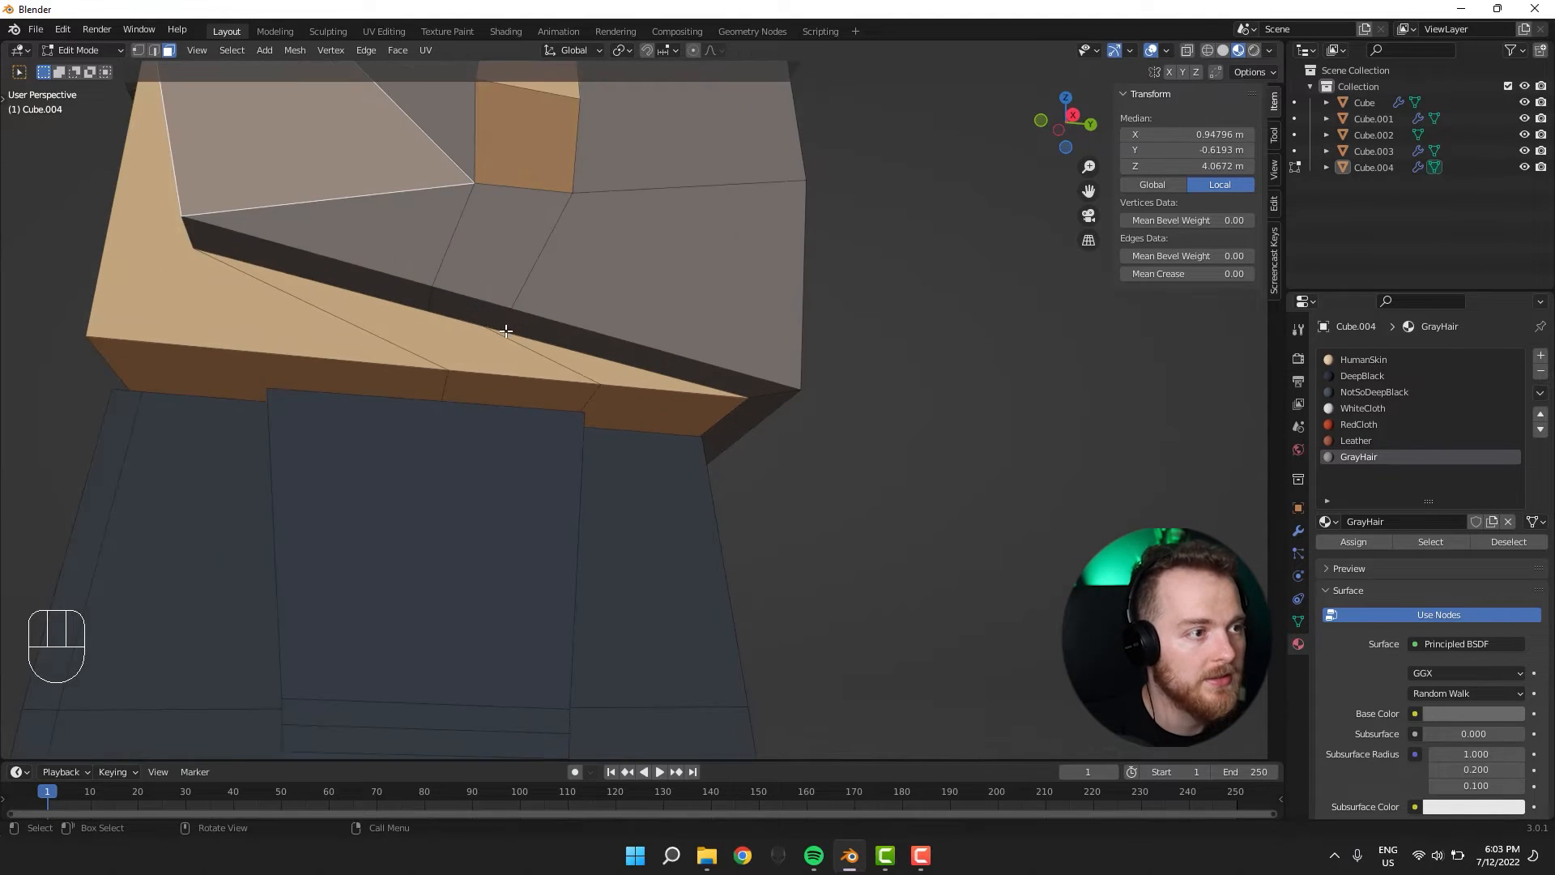
Delete the hair strip below the ear together with its underside face.
shift+click(477, 301)
key(x)
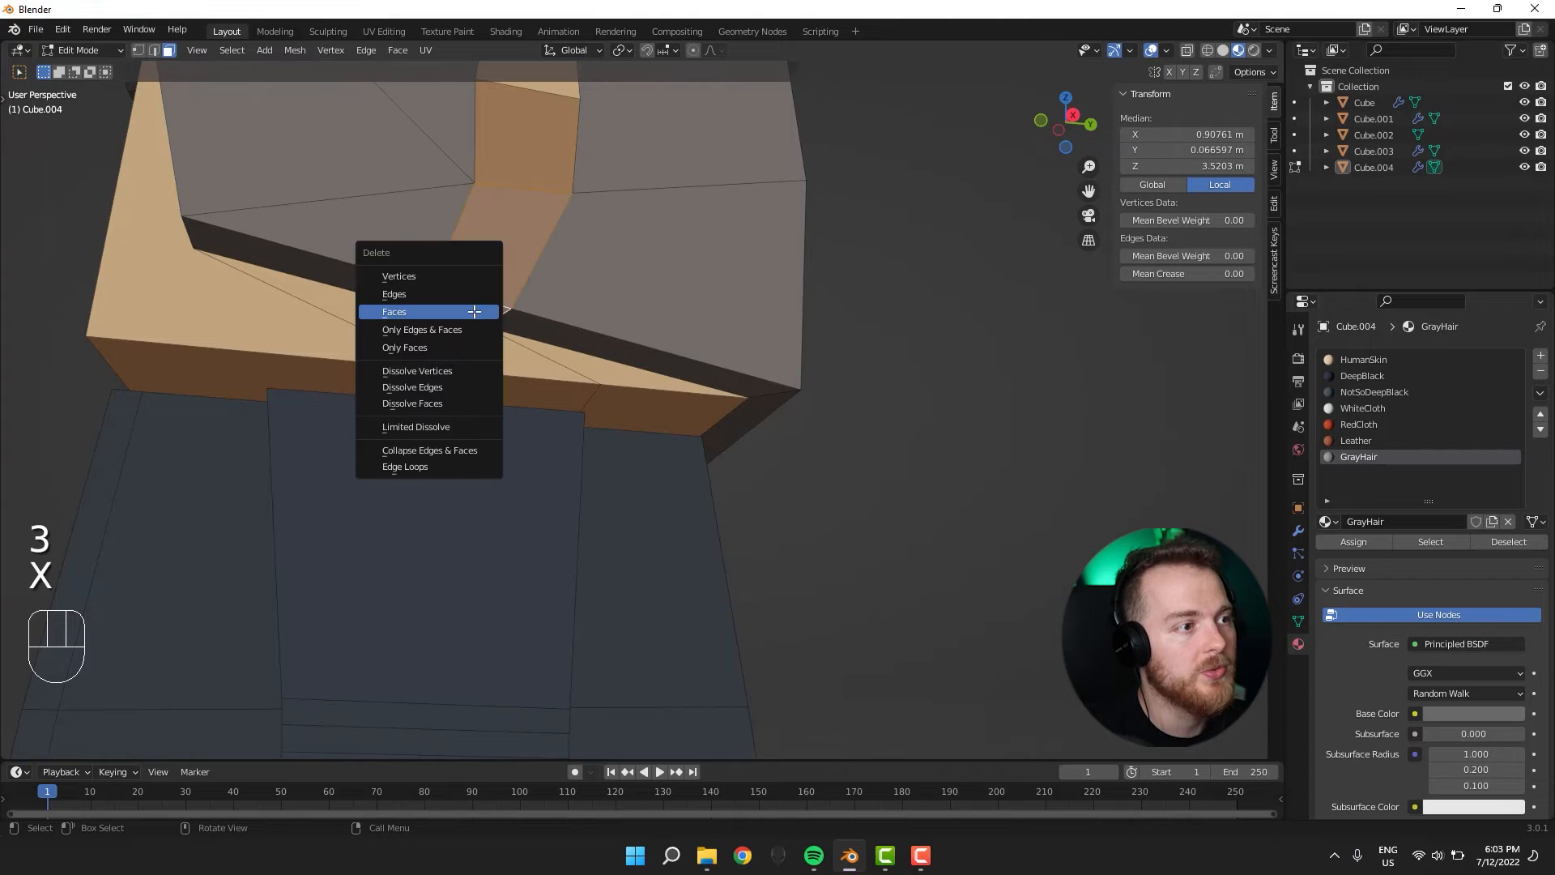
click(472, 309)
middle_drag(472, 309, 482, 512)
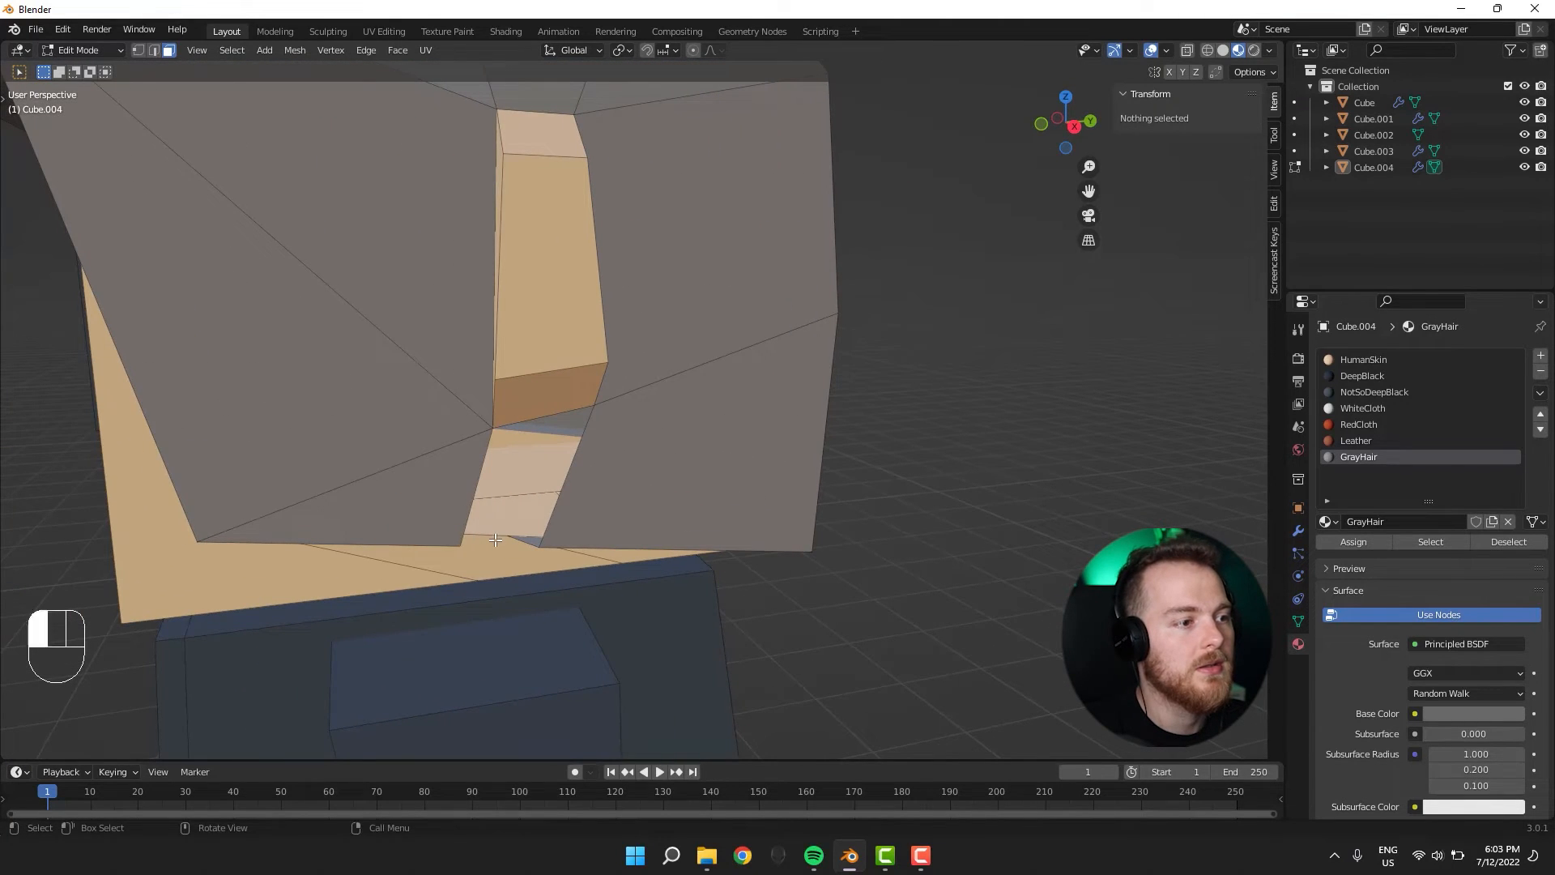
Extrude the skin edge at the bottom of the gap below the ear up towards the ear's base.
click(495, 539)
shift+click(488, 532)
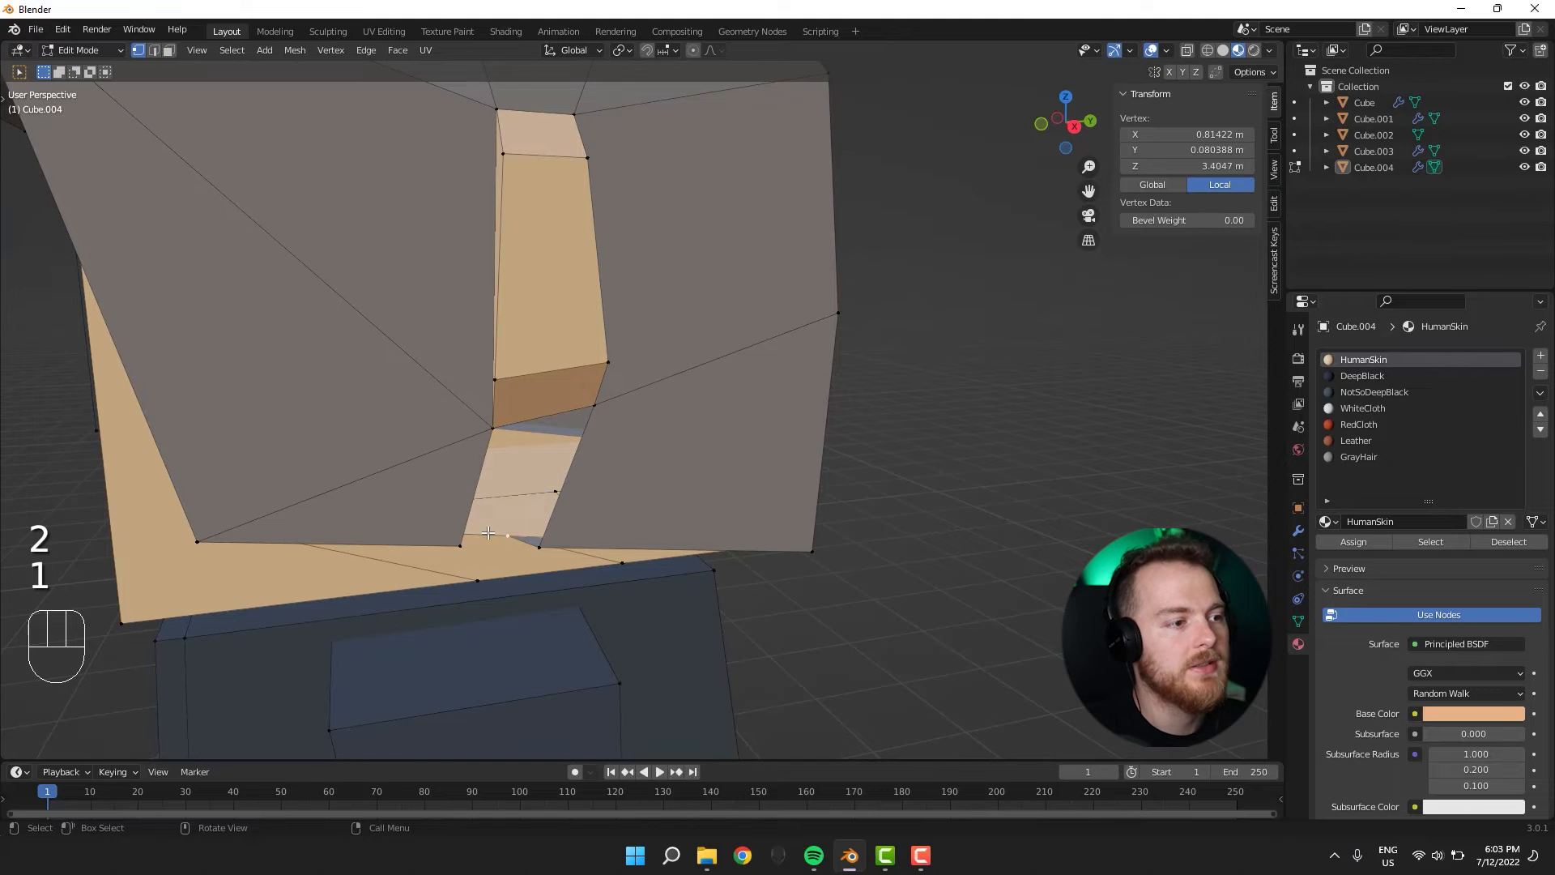
middle_drag(488, 532, 503, 479)
shift+middle_drag(479, 310, 462, 413)
middle_drag(506, 498, 466, 547)
key(2)
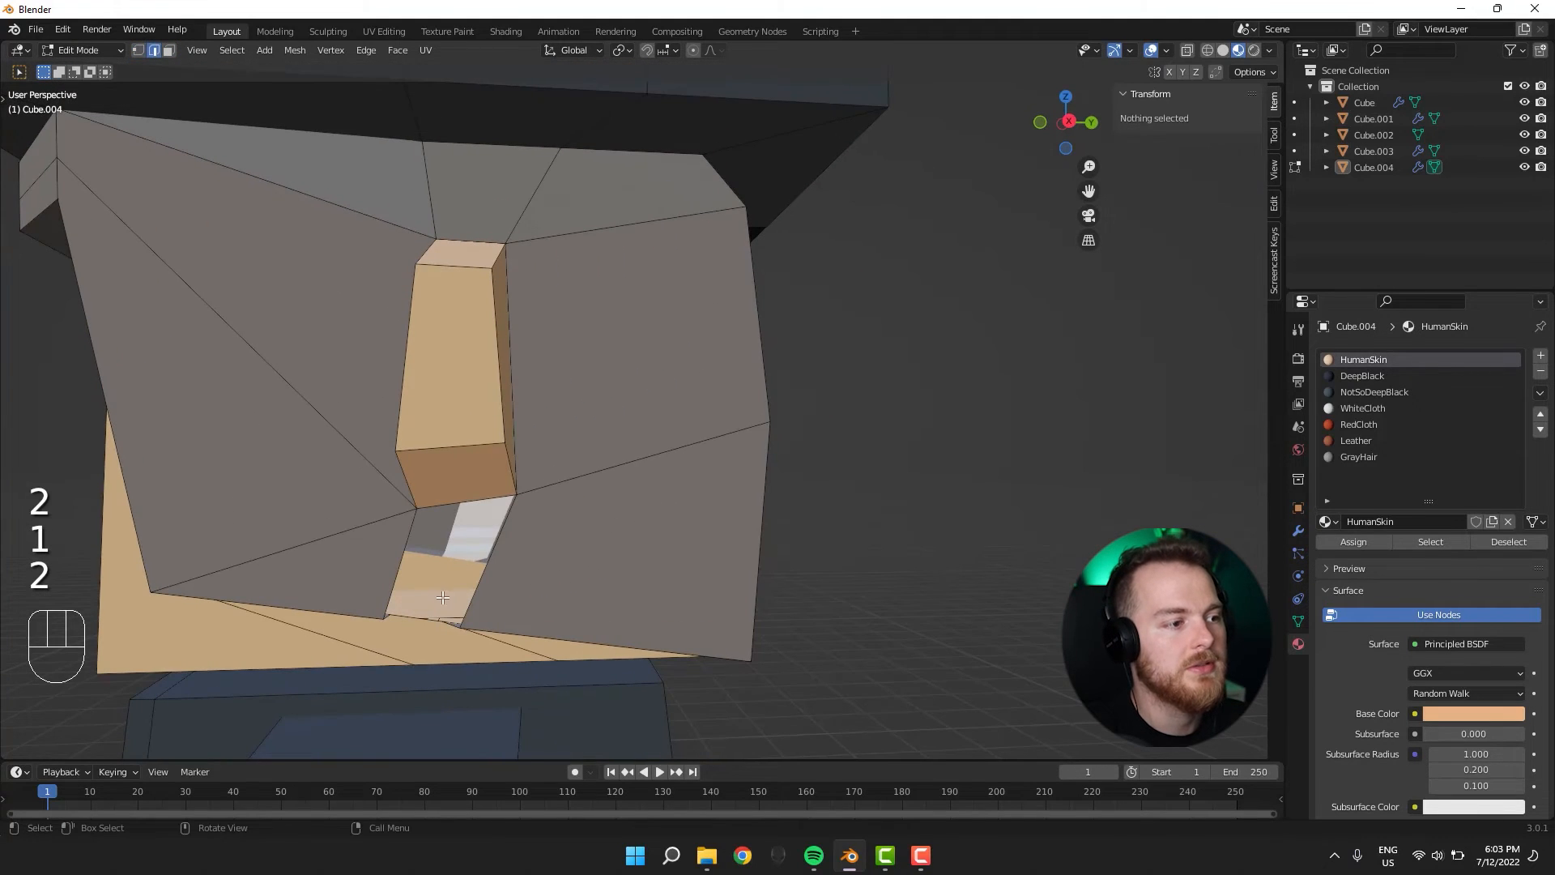
click(442, 598)
middle_drag(437, 603, 350, 627)
key(e)
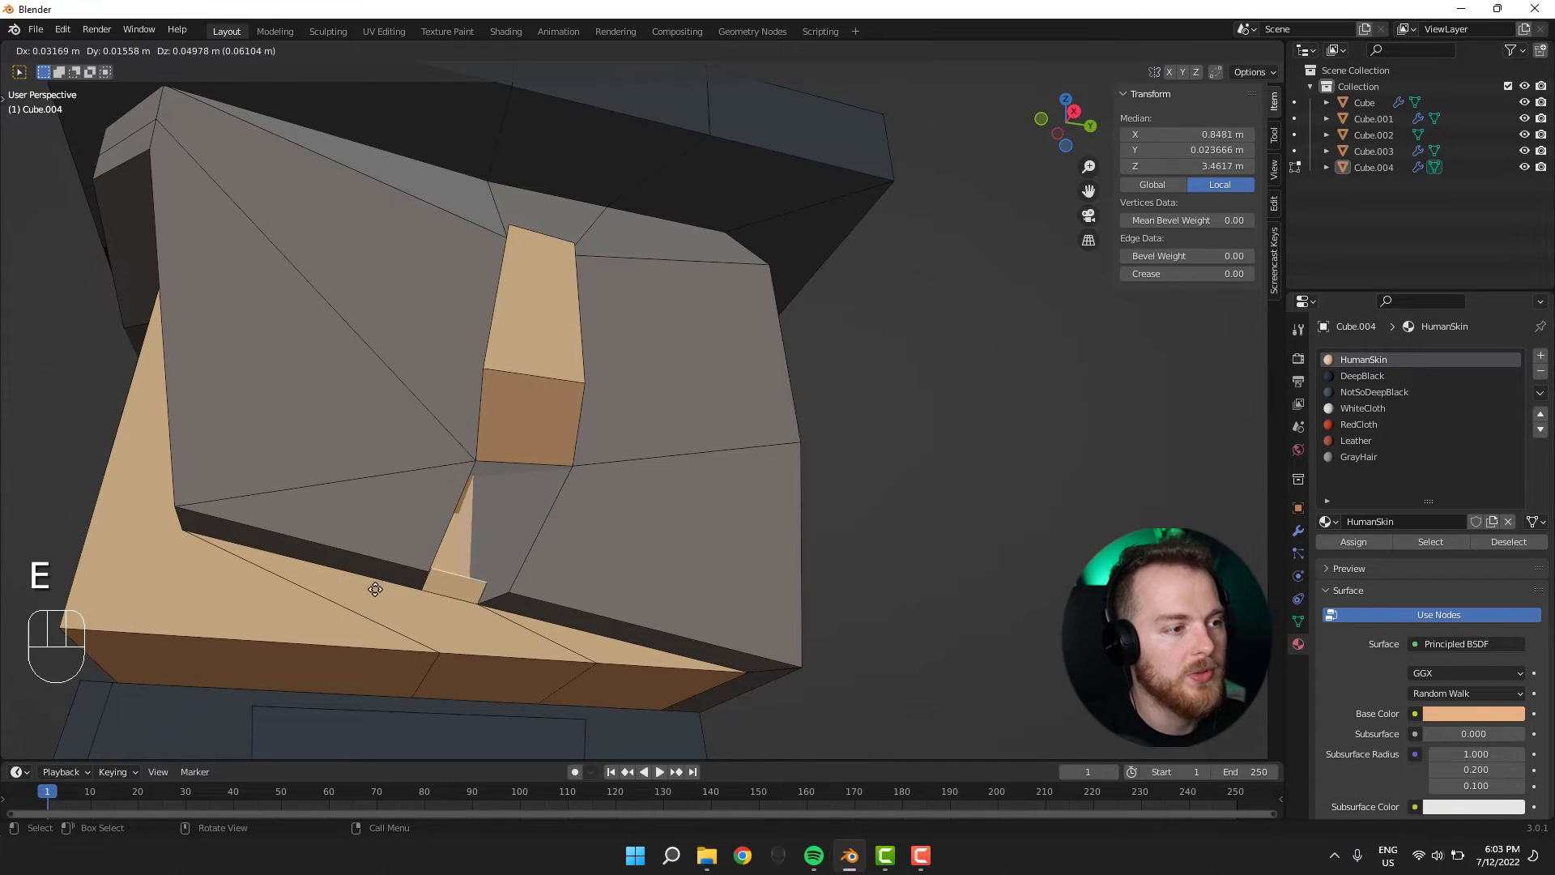
click(418, 491)
middle_drag(418, 491, 522, 461)
key(g)
click(294, 462)
Fill a face between the ear's base and the new skin strip, and nudge the strip's upper front vertex.
shift+click(343, 522)
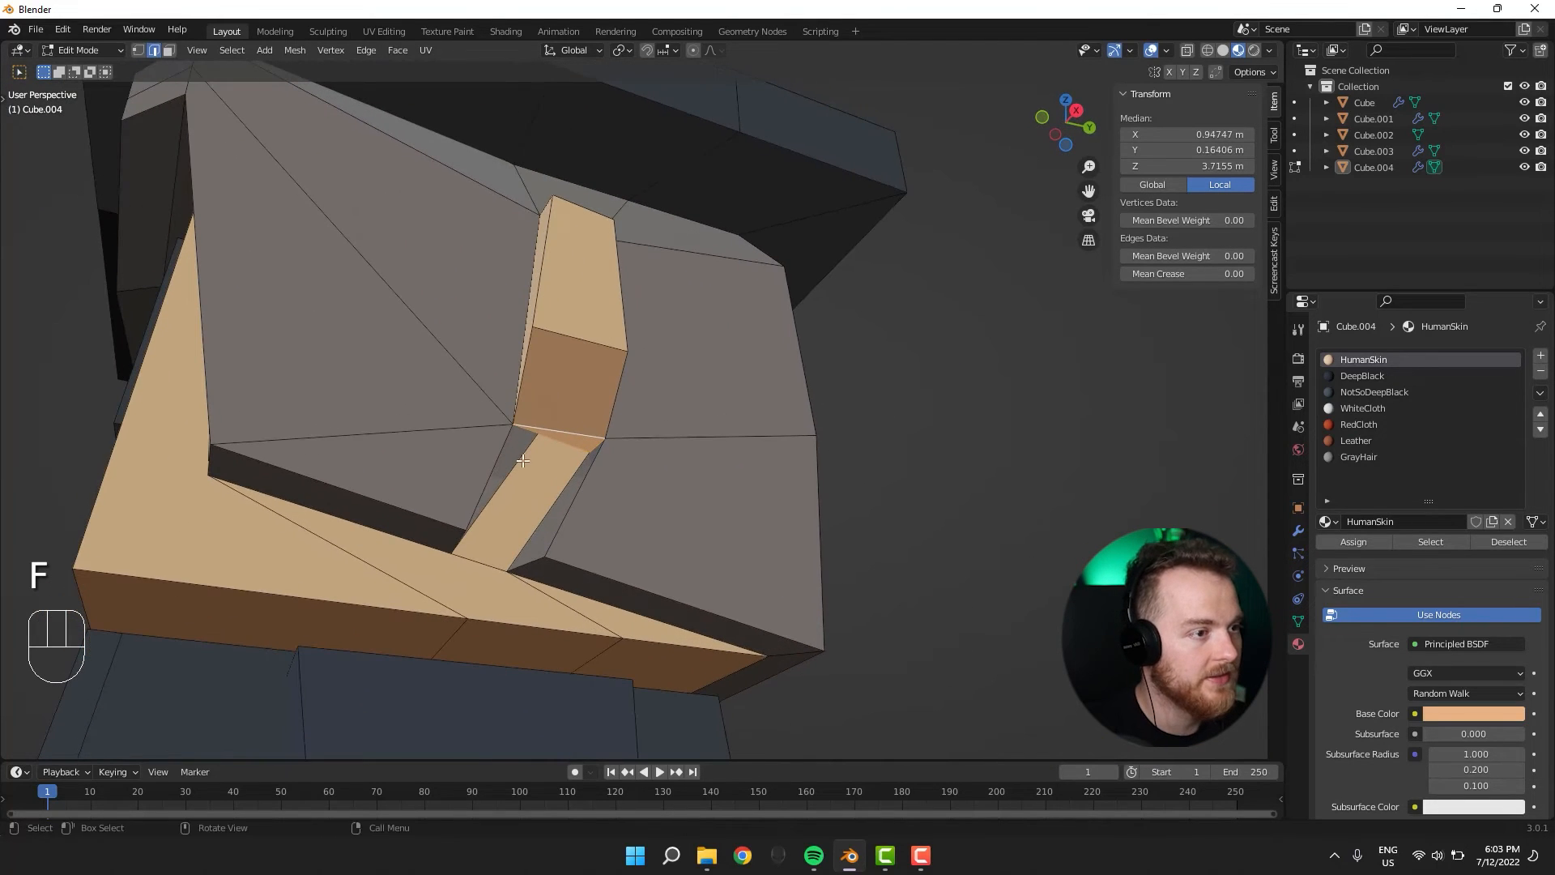
click(535, 436)
key(g)
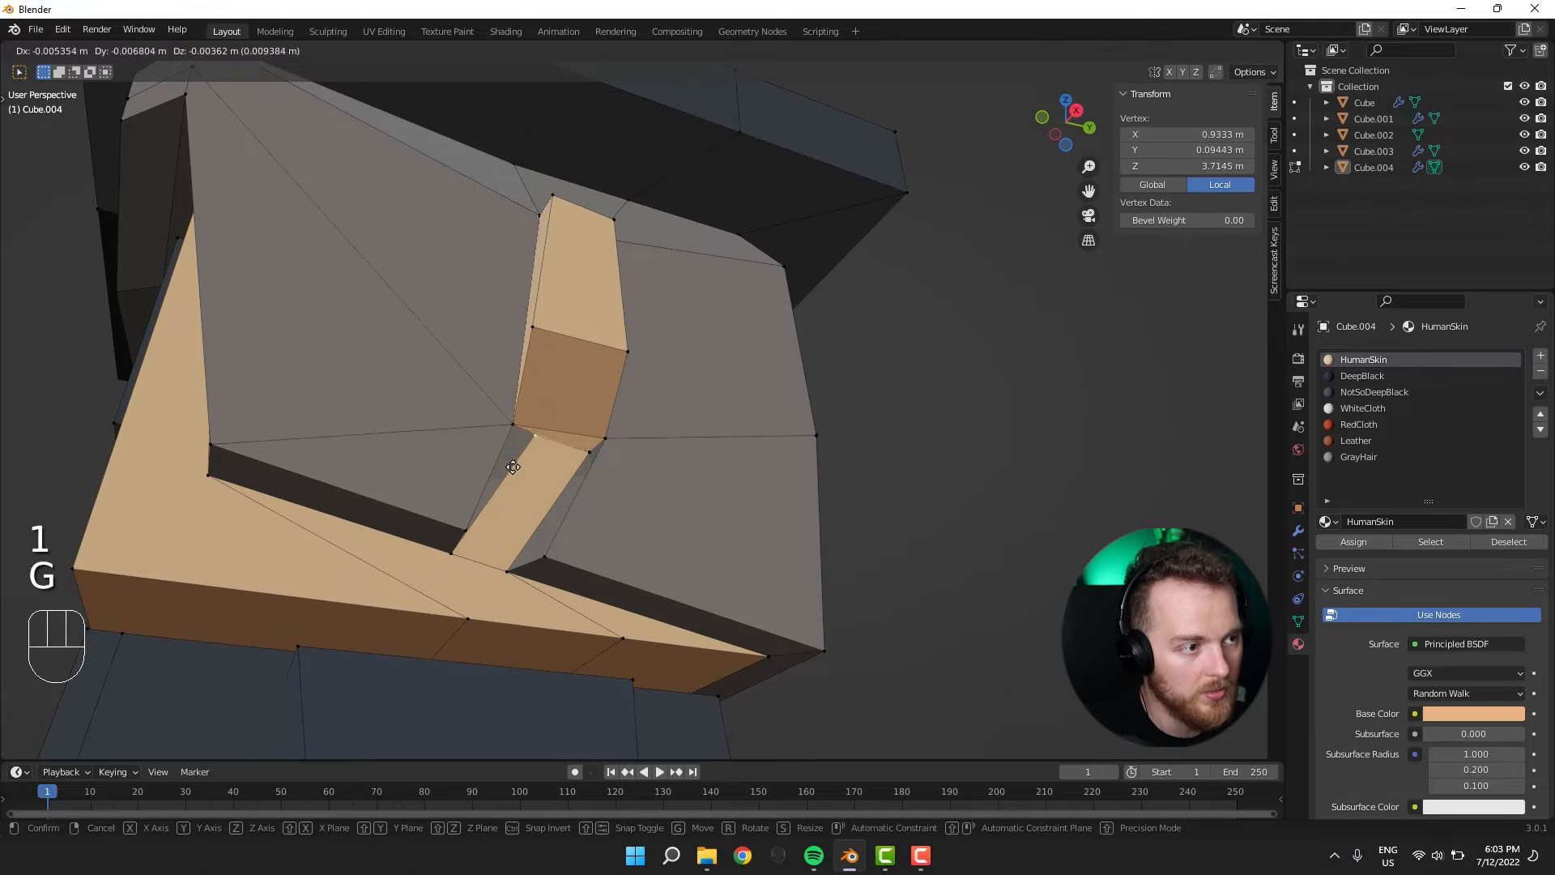
click(489, 473)
Fill the open gap beside the skin strip below the ear and reposition the adjoining geometry.
middle_drag(490, 472, 597, 625)
key(3)
alt+click(350, 593)
key(f)
click(686, 573)
key(g)
click(656, 602)
Place the vertex where the skin strip meets the ear's base.
scroll(597, 624, down, 5)
click(230, 462)
key(Tab)
middle_drag(230, 462, 263, 498)
scroll(742, 514, up, 5)
Shift the lower edge of the skin strip below the ear.
key(Tab)
key(2)
middle_drag(550, 530, 583, 537)
click(571, 547)
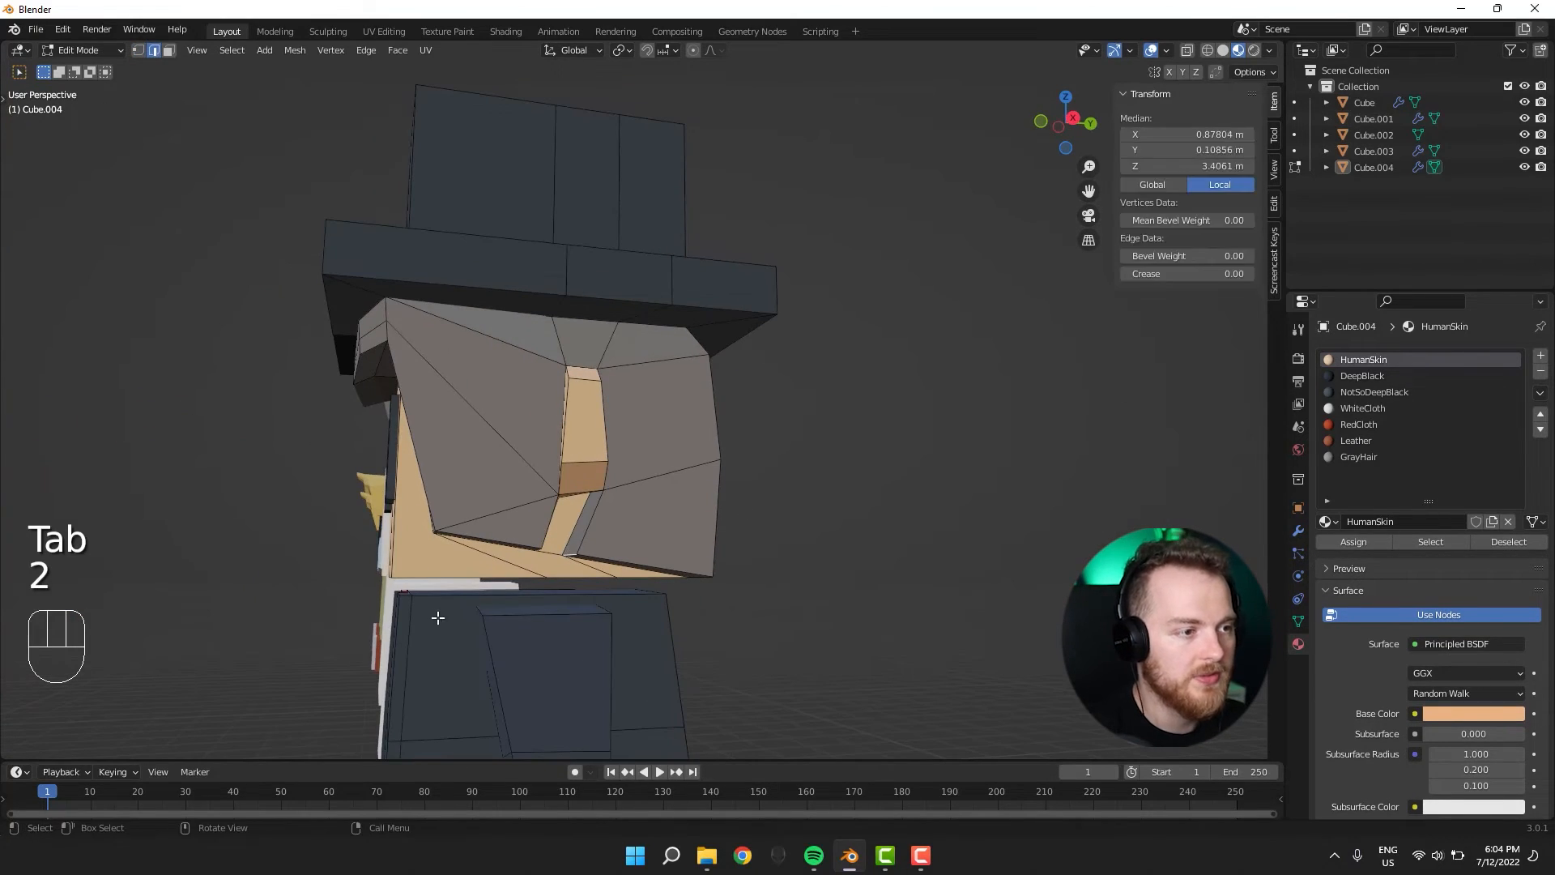
key(g)
click(460, 625)
key(Tab)
scroll(288, 519, down, 5)
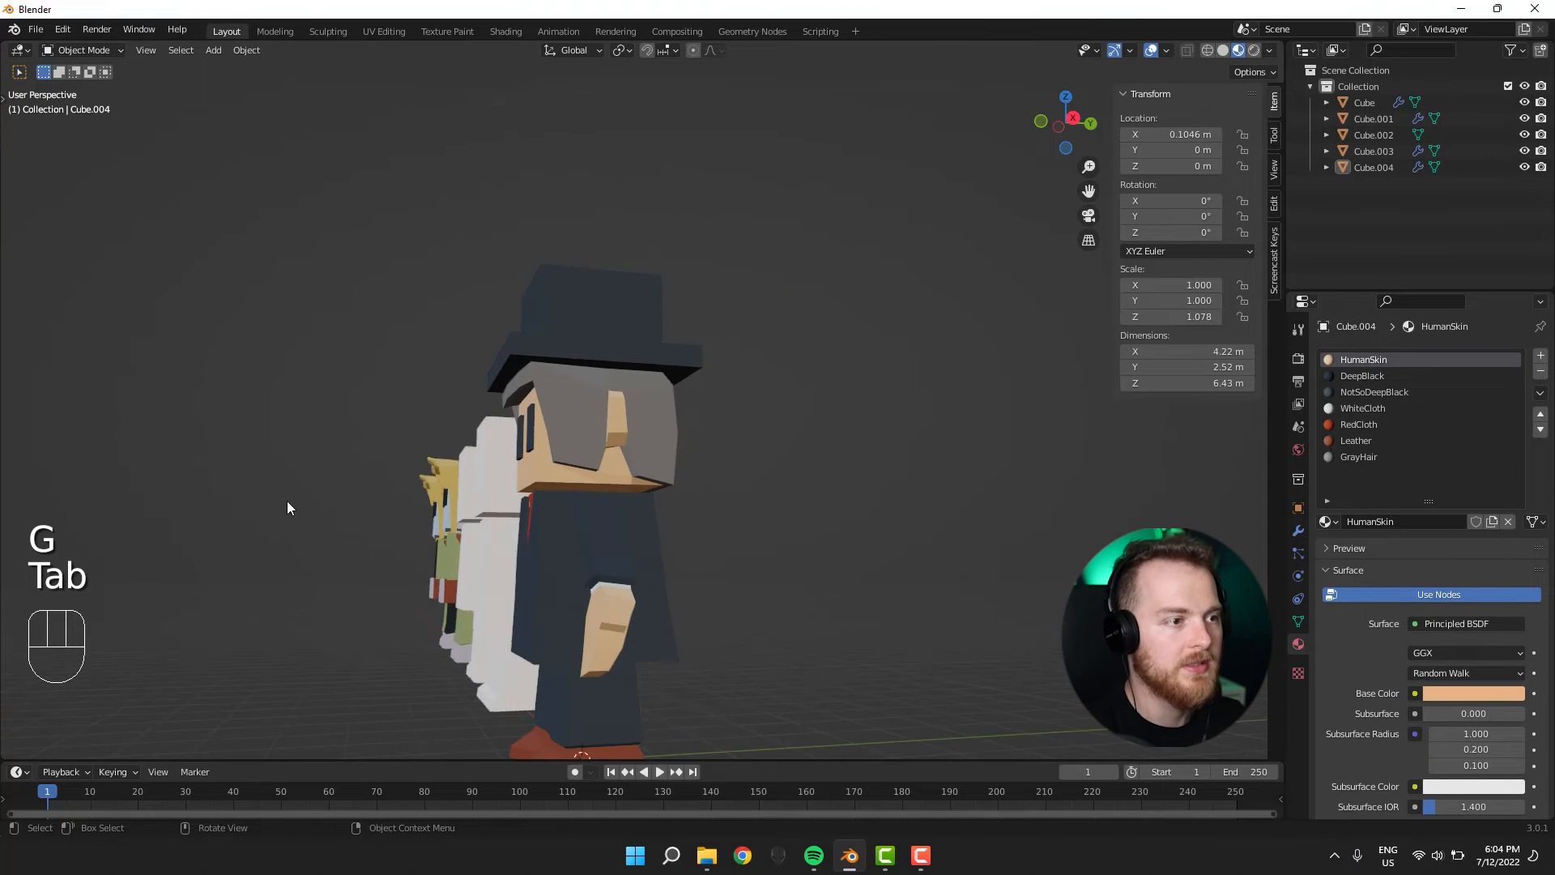
Move the finished top-hat character along X to the far end of the character row, at about X -23.95 m.
middle_drag(286, 501, 838, 451)
scroll(474, 523, down, 2)
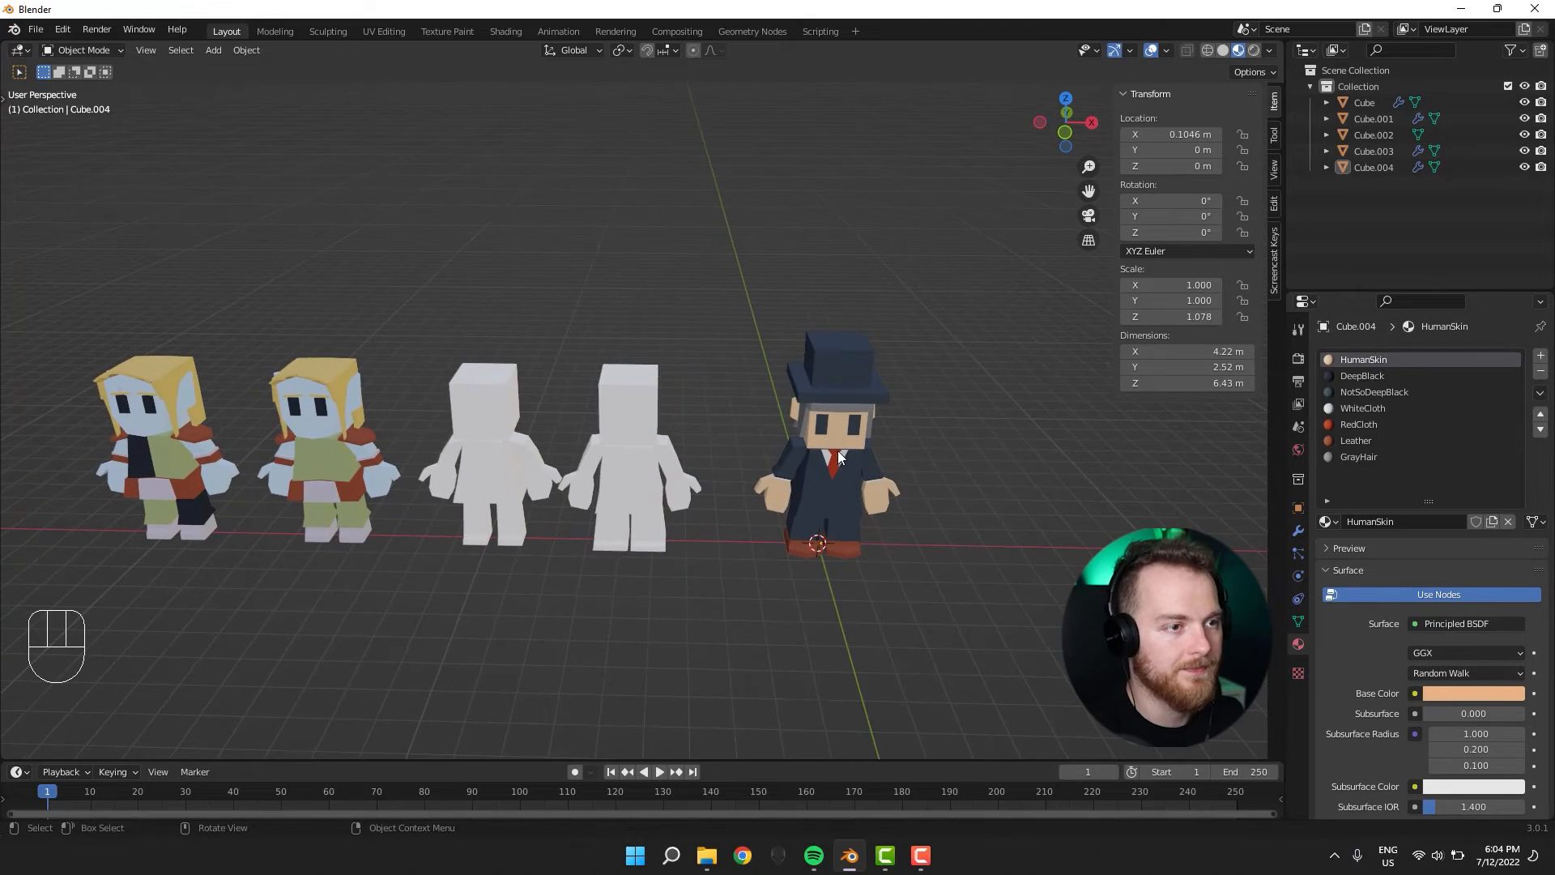
click(837, 449)
key(g)
key(x)
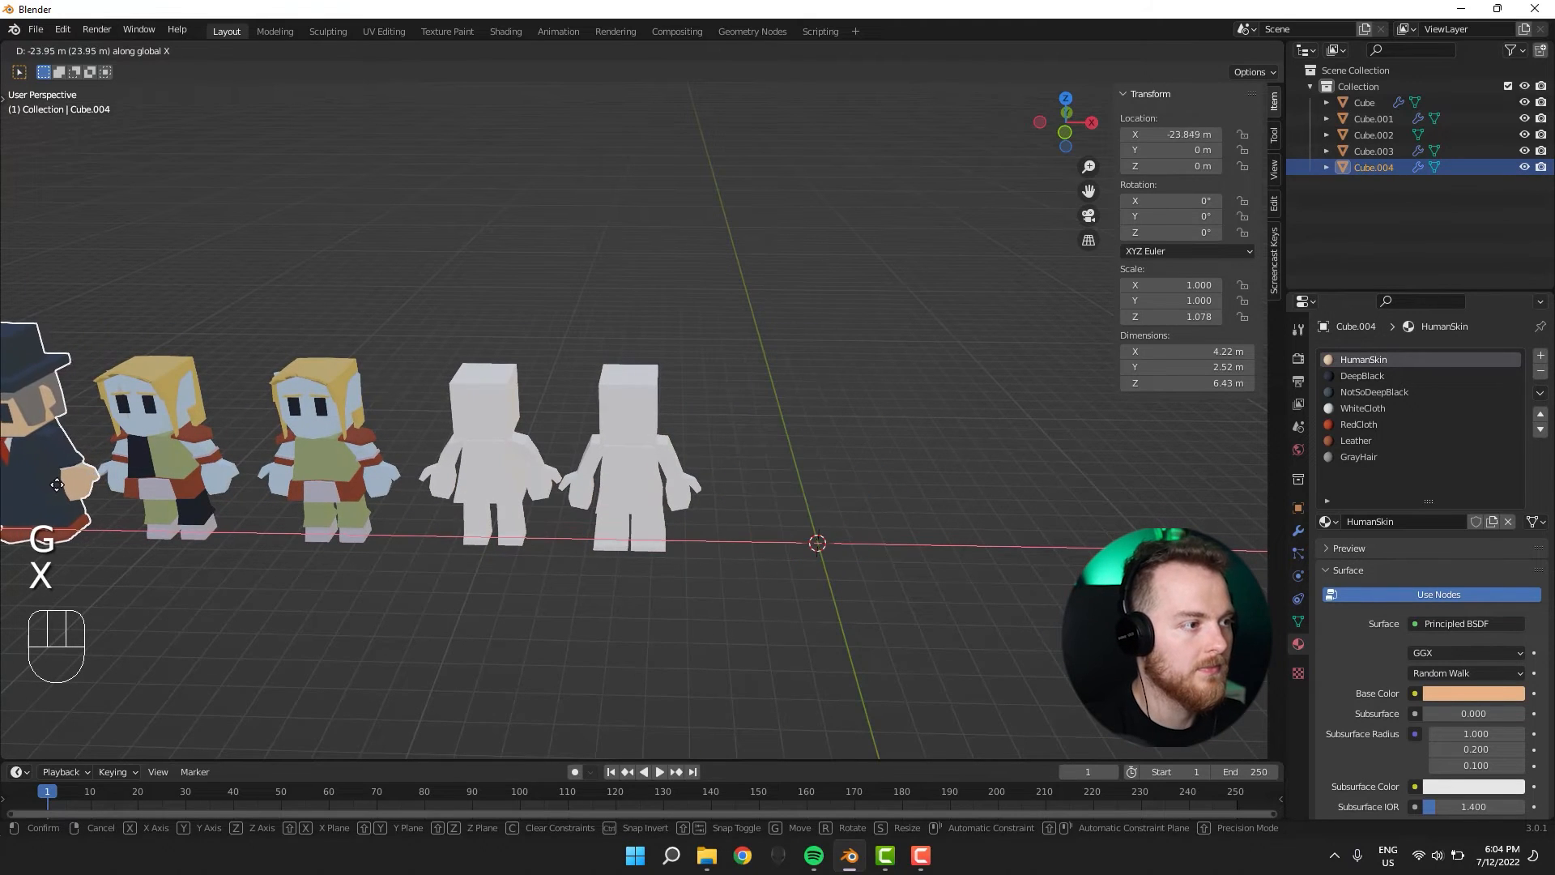
click(57, 484)
shift+middle_drag(220, 555, 471, 562)
click(630, 630)
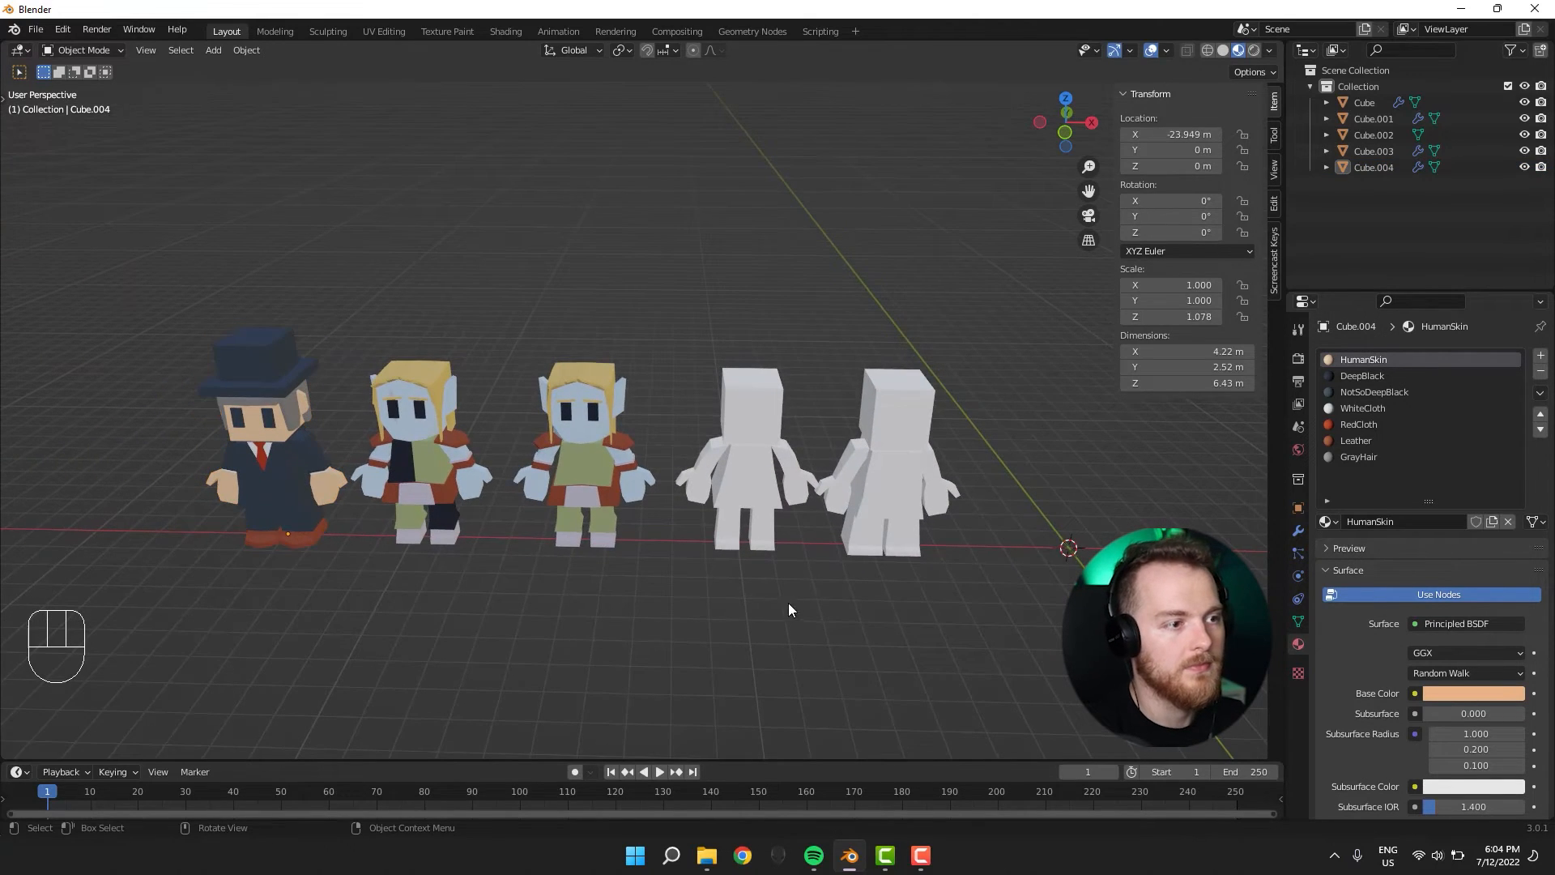
Duplicate the blank figure with separate legs and place the copy along X near the origin, at about X 0.19 m.
middle_drag(715, 556, 601, 505)
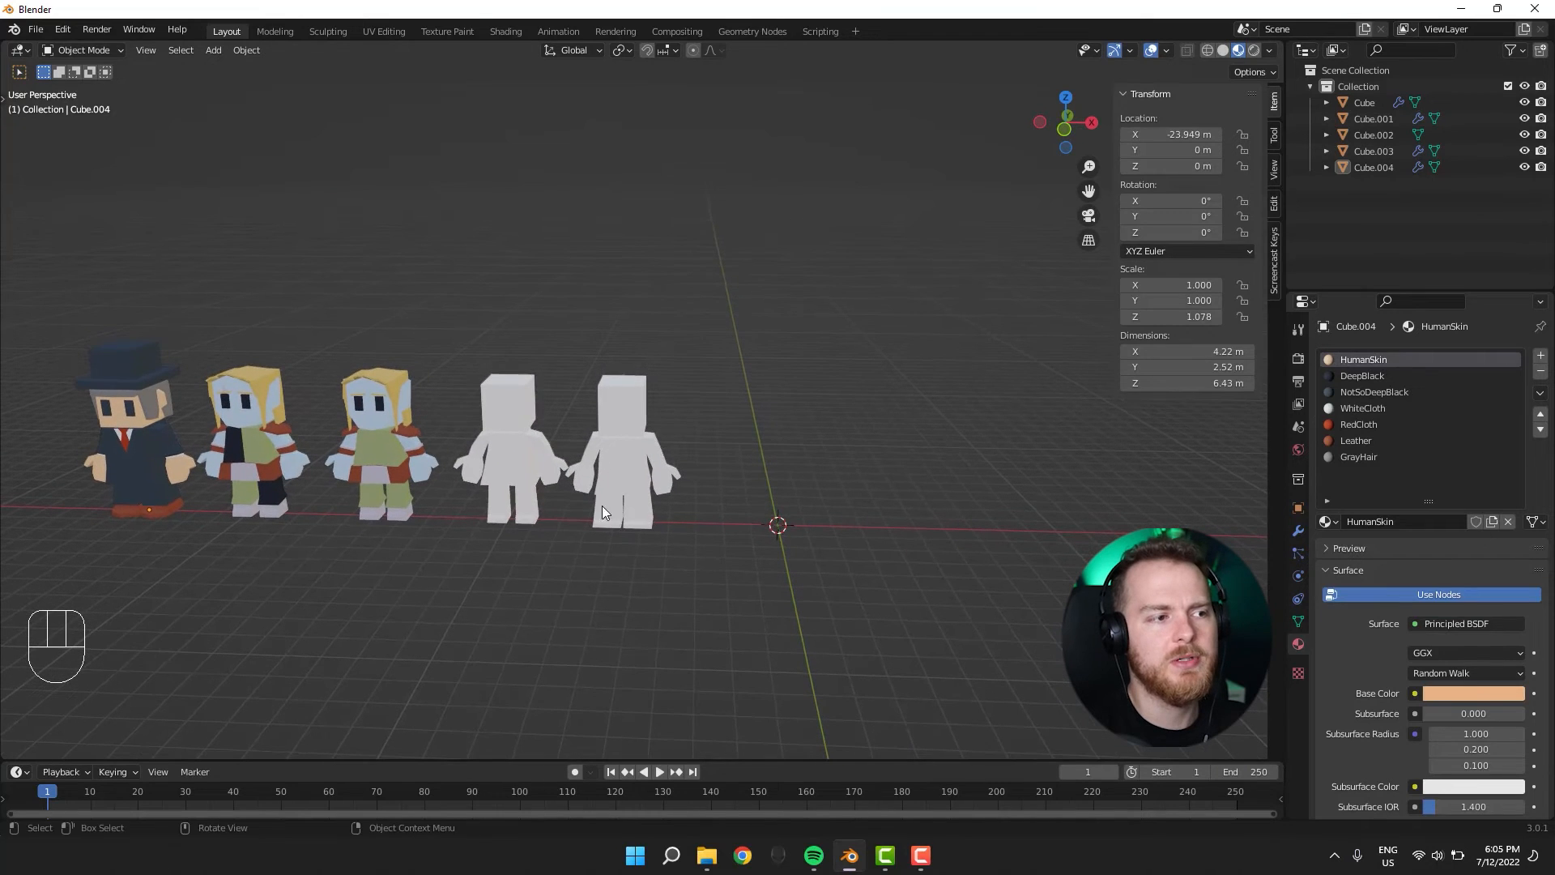
click(523, 498)
key(shift+d)
key(x)
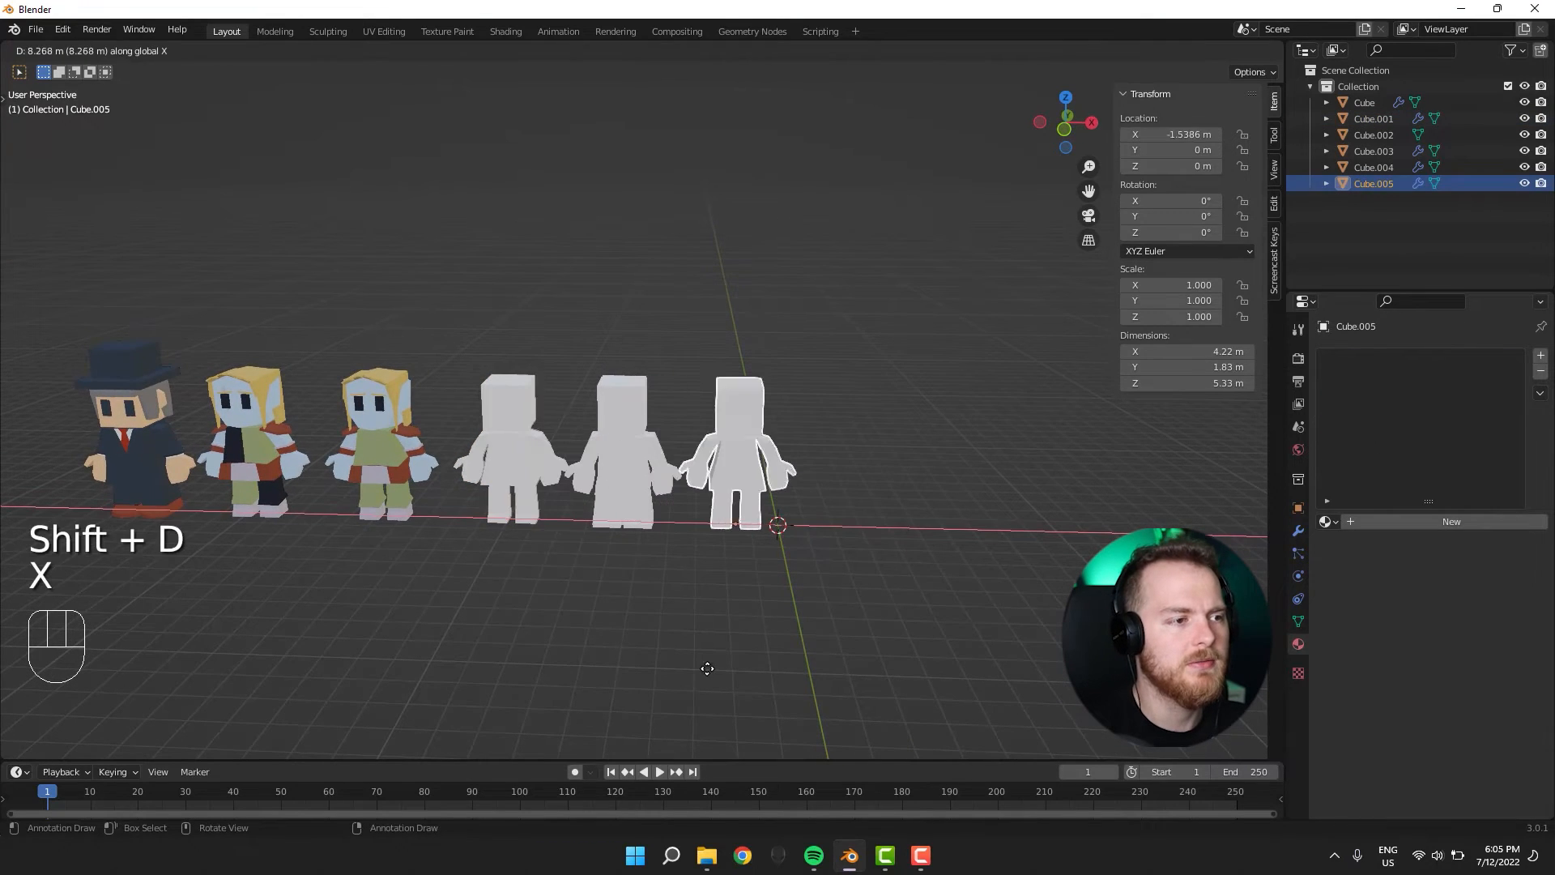
ctrl+click(725, 669)
Add two horizontal loop cuts and one centred vertical loop cut to the new figure's head.
shift+middle_drag(725, 669, 532, 372)
scroll(697, 643, up, 4)
key(Tab)
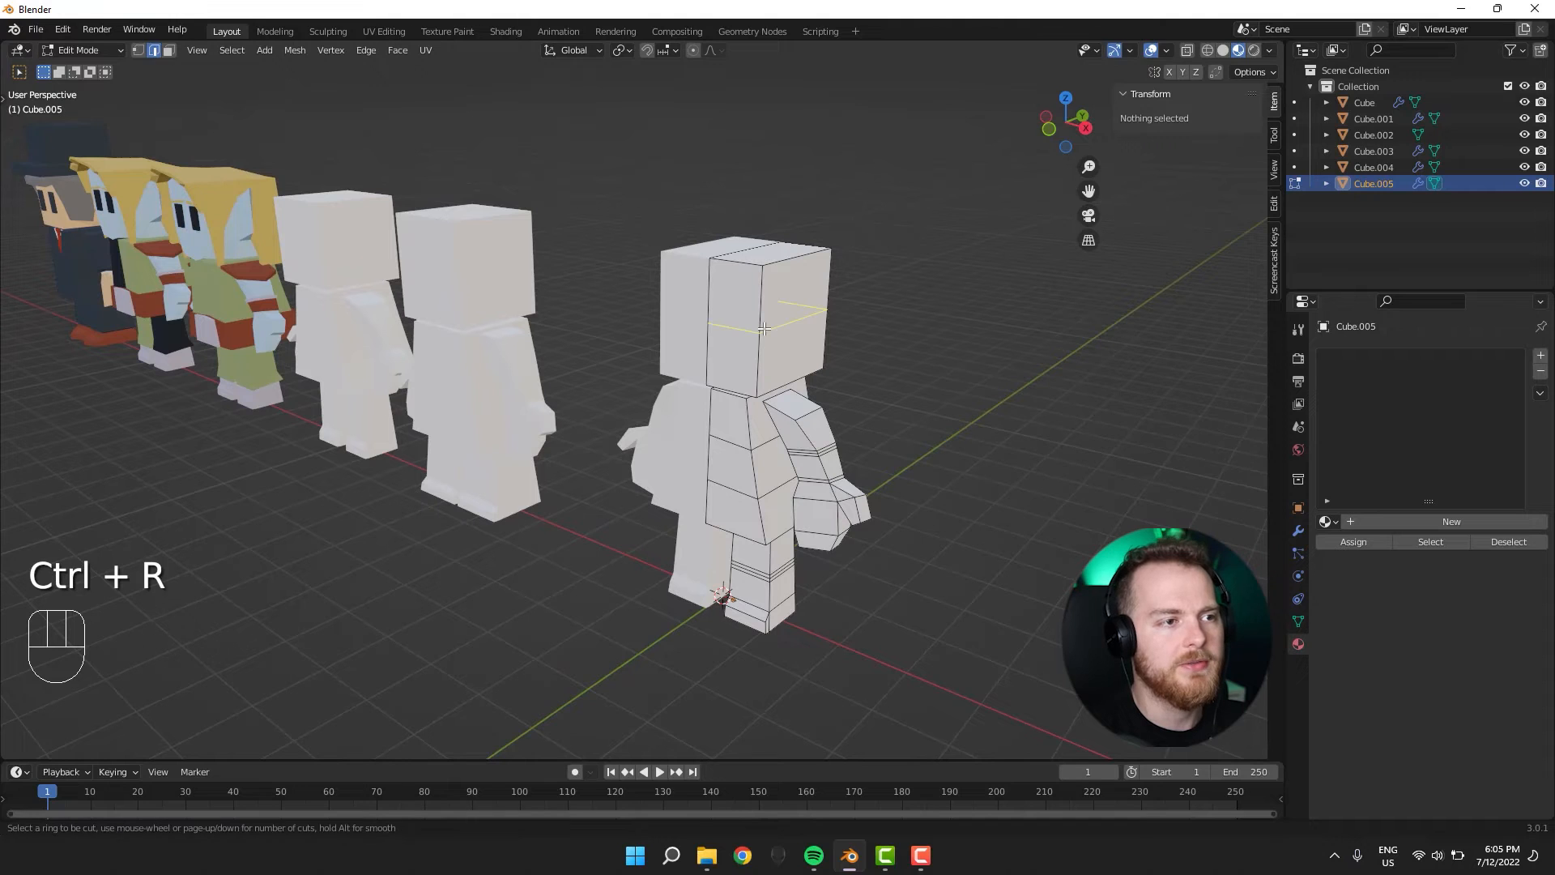
click(764, 328)
right_click(762, 326)
middle_drag(727, 324, 736, 290)
key(ctrl+r)
click(748, 266)
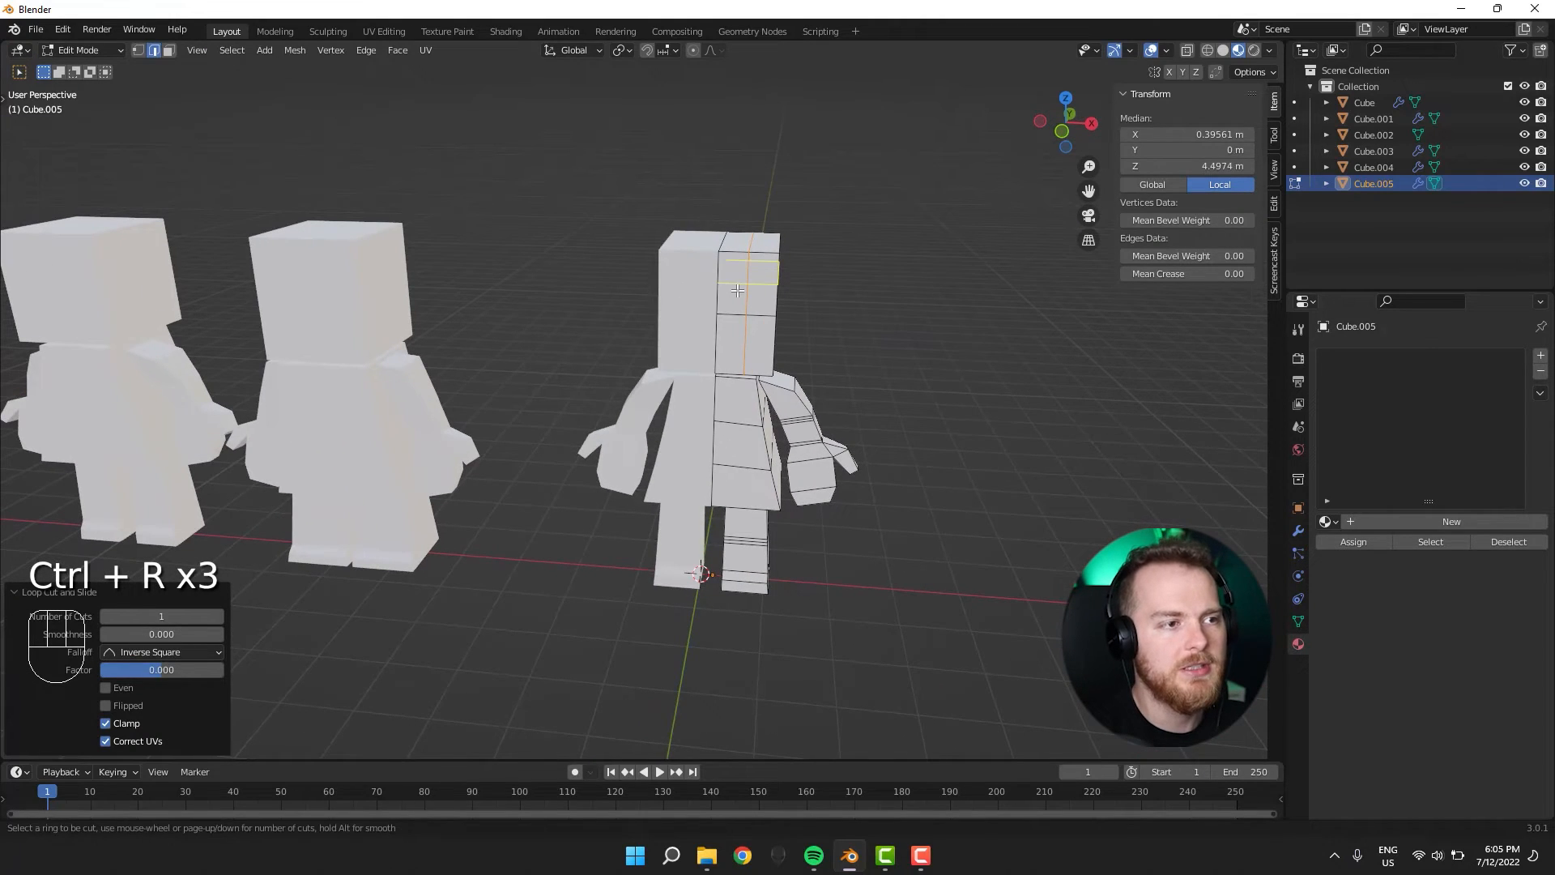
key(3)
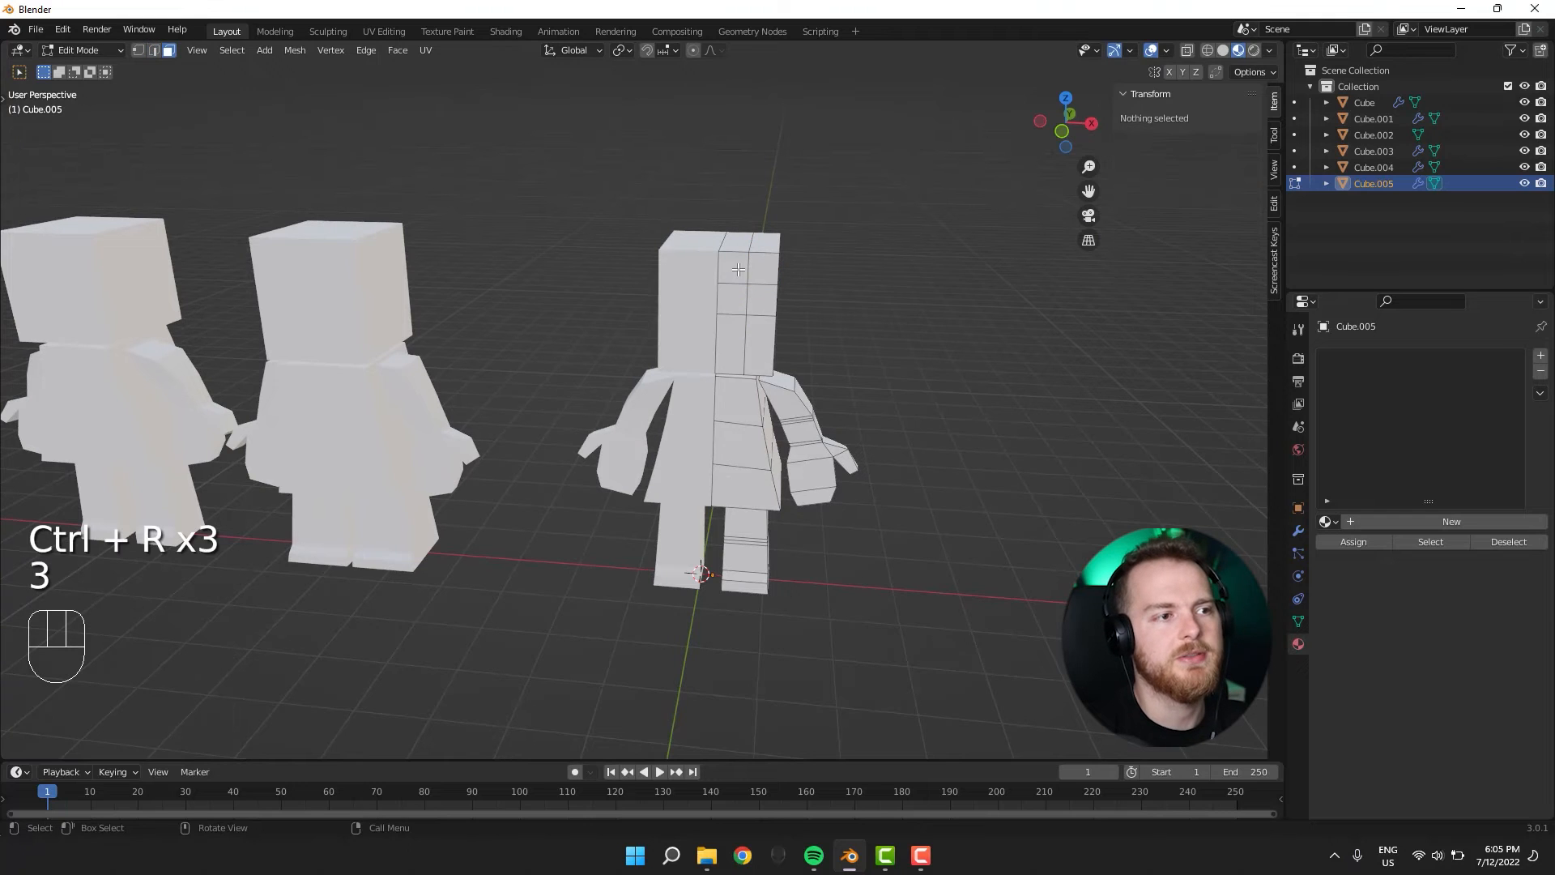
key(3)
Lower the inner face at mid-height on the head's front along Z and shift the vertical edge beside it.
click(732, 302)
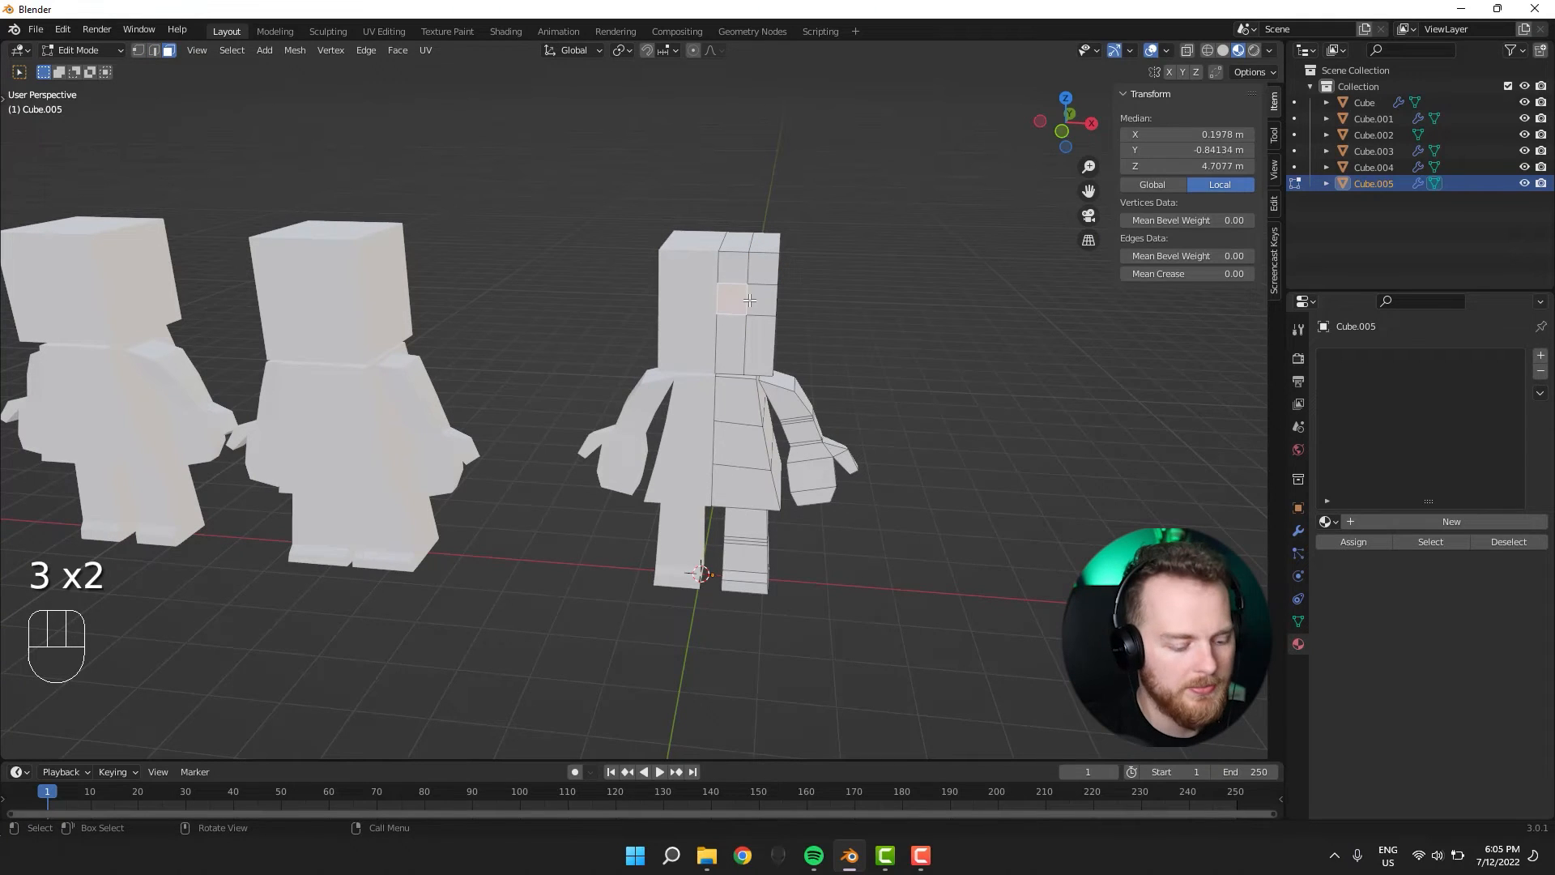
key(g)
key(z)
click(749, 316)
middle_drag(749, 315, 732, 283)
key(2)
click(740, 311)
key(g)
click(692, 326)
Extrude the head's front and side faces around the inner front face along their normals with a 0.176 m offset.
key(3)
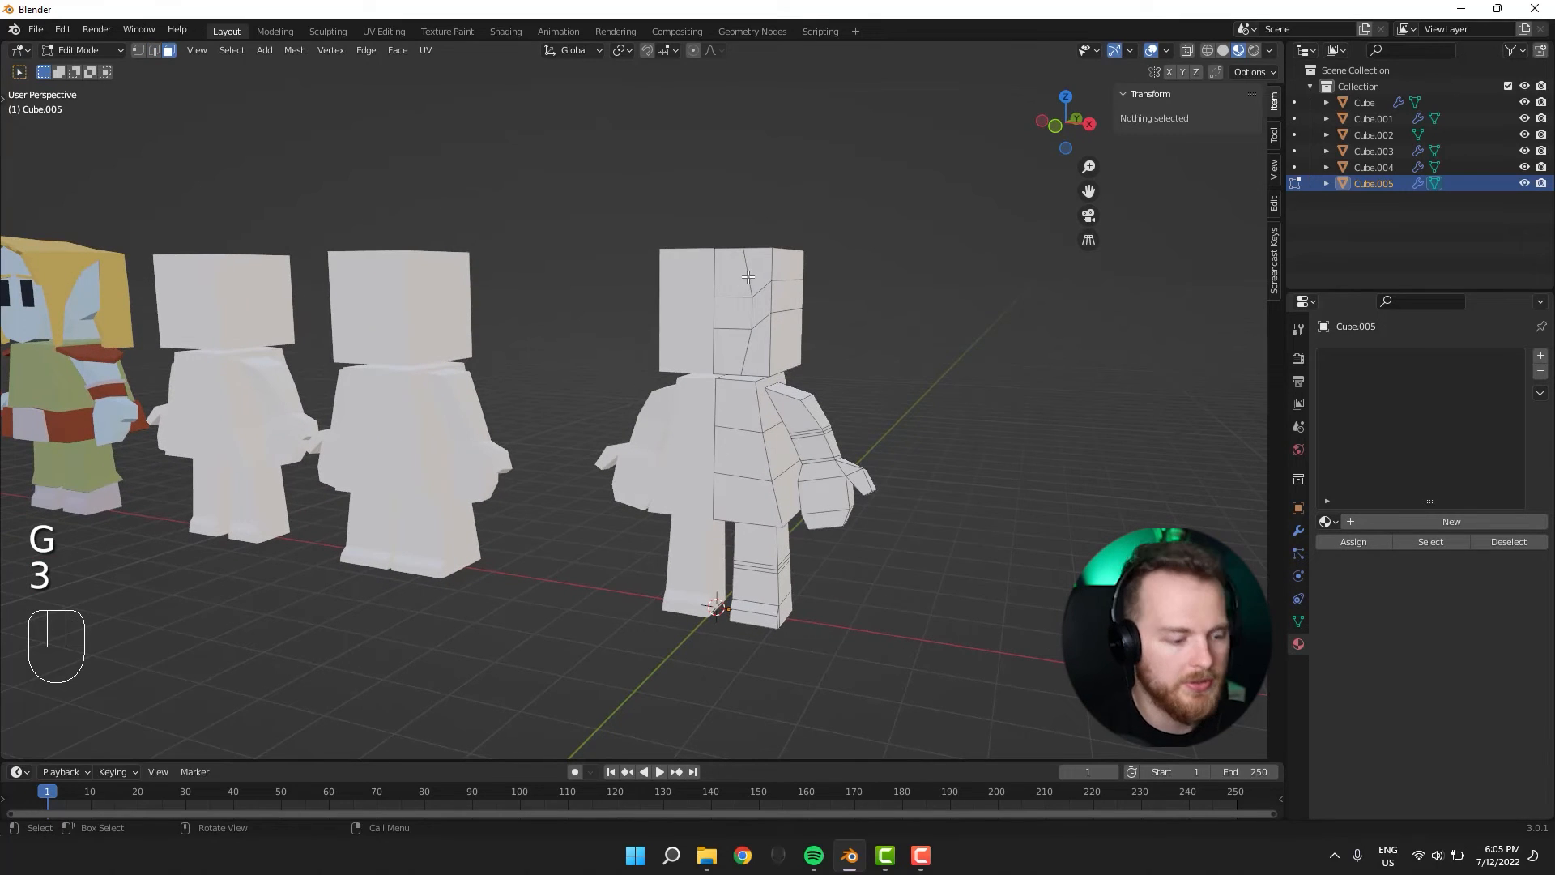
alt+click(749, 276)
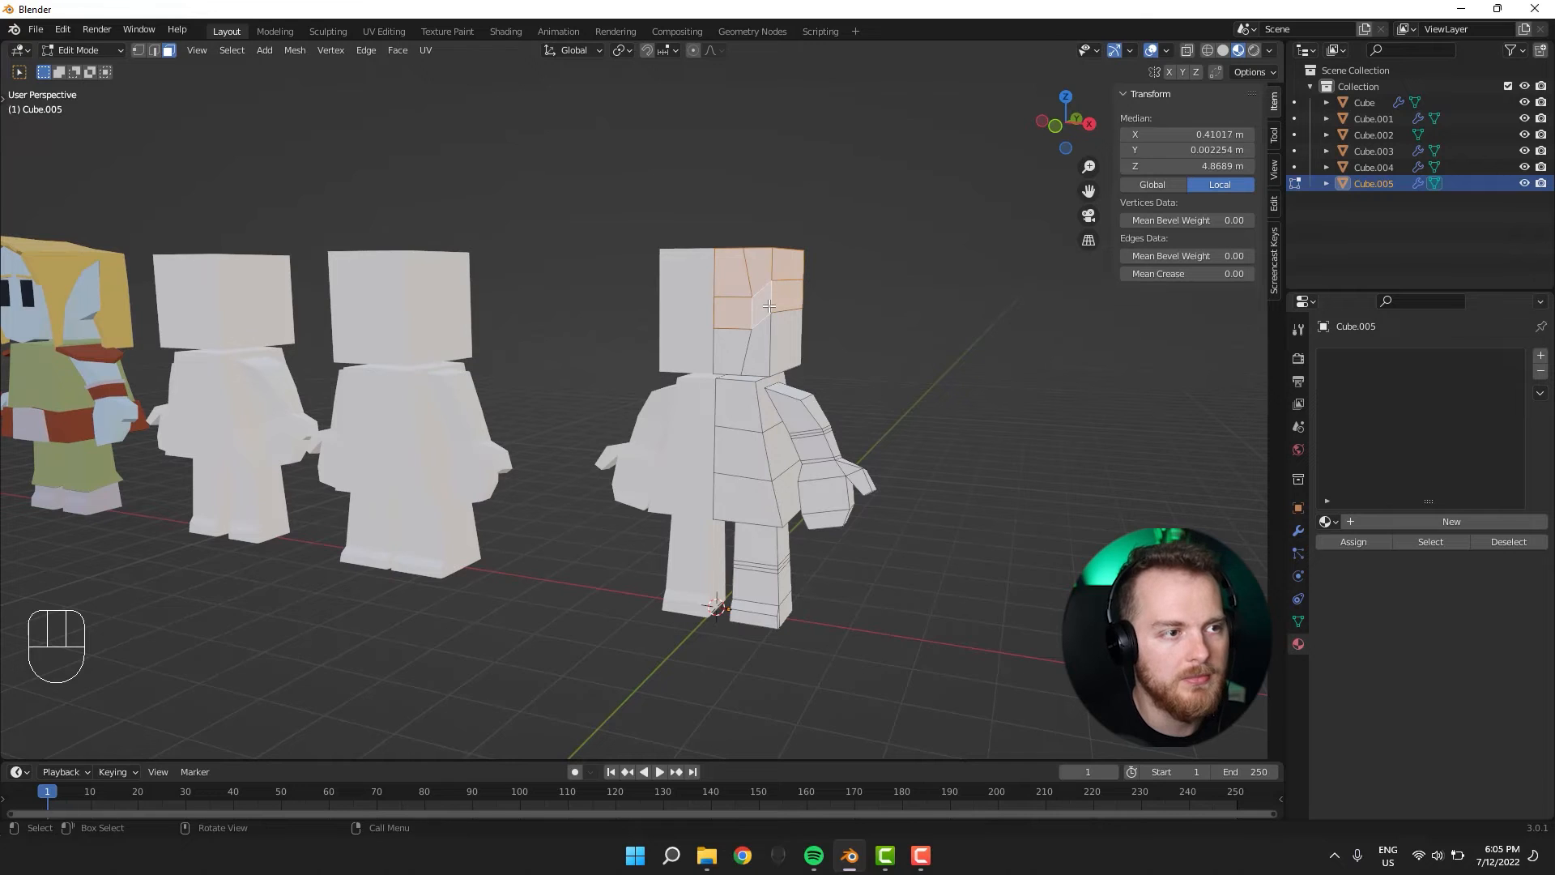
middle_drag(716, 360, 770, 313)
shift+click(732, 314)
key(alt+e)
click(662, 414)
click(666, 407)
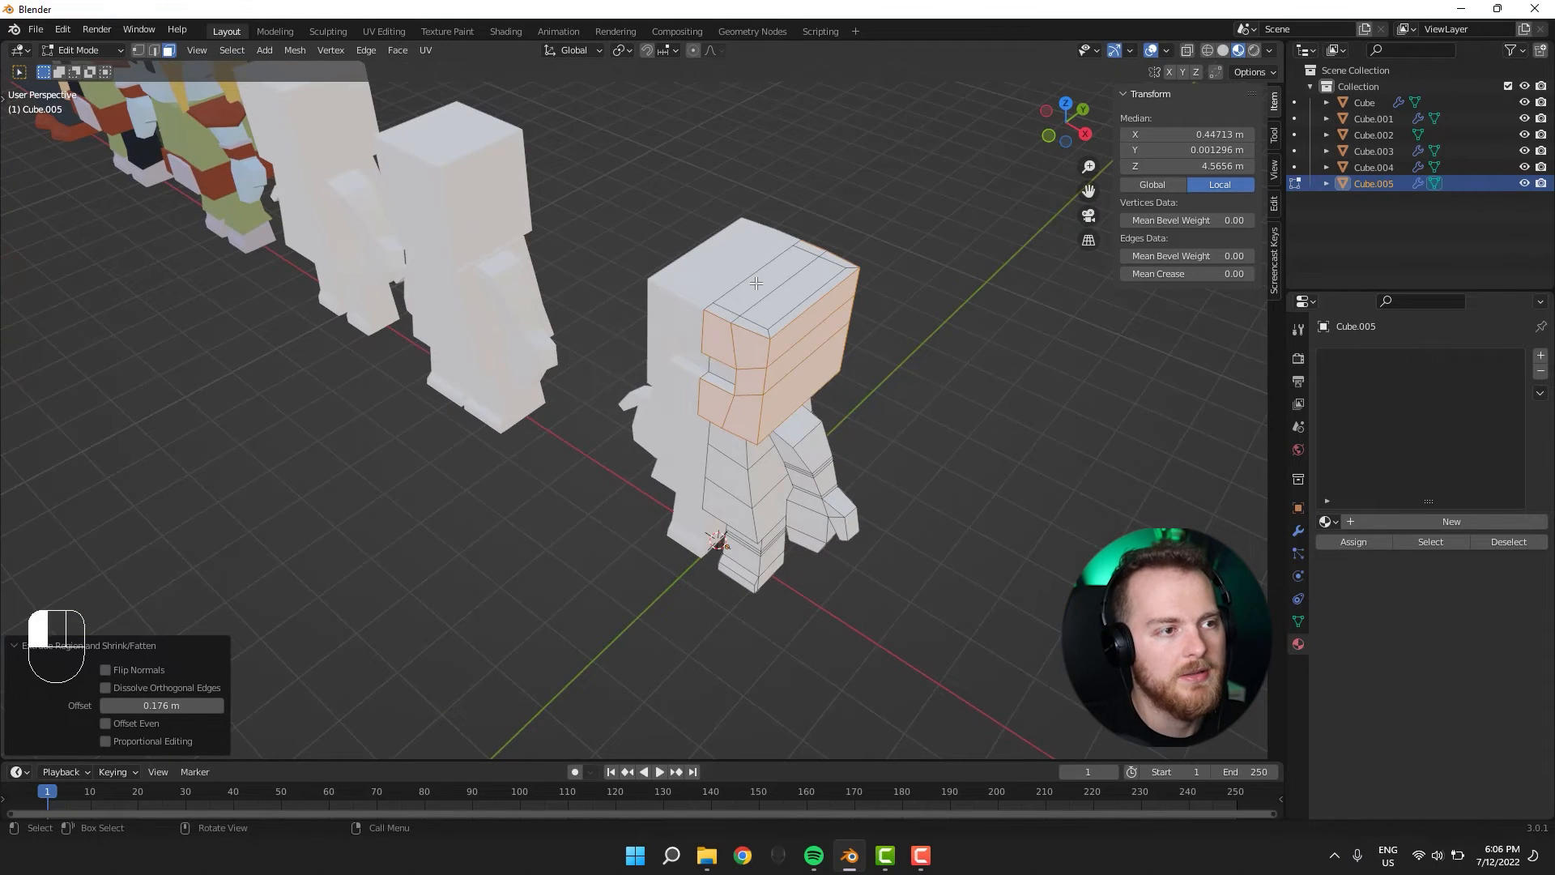
Raise the head's inner top face about 0.29 m along Z with proportional editing, replacing a first plain move.
click(756, 283)
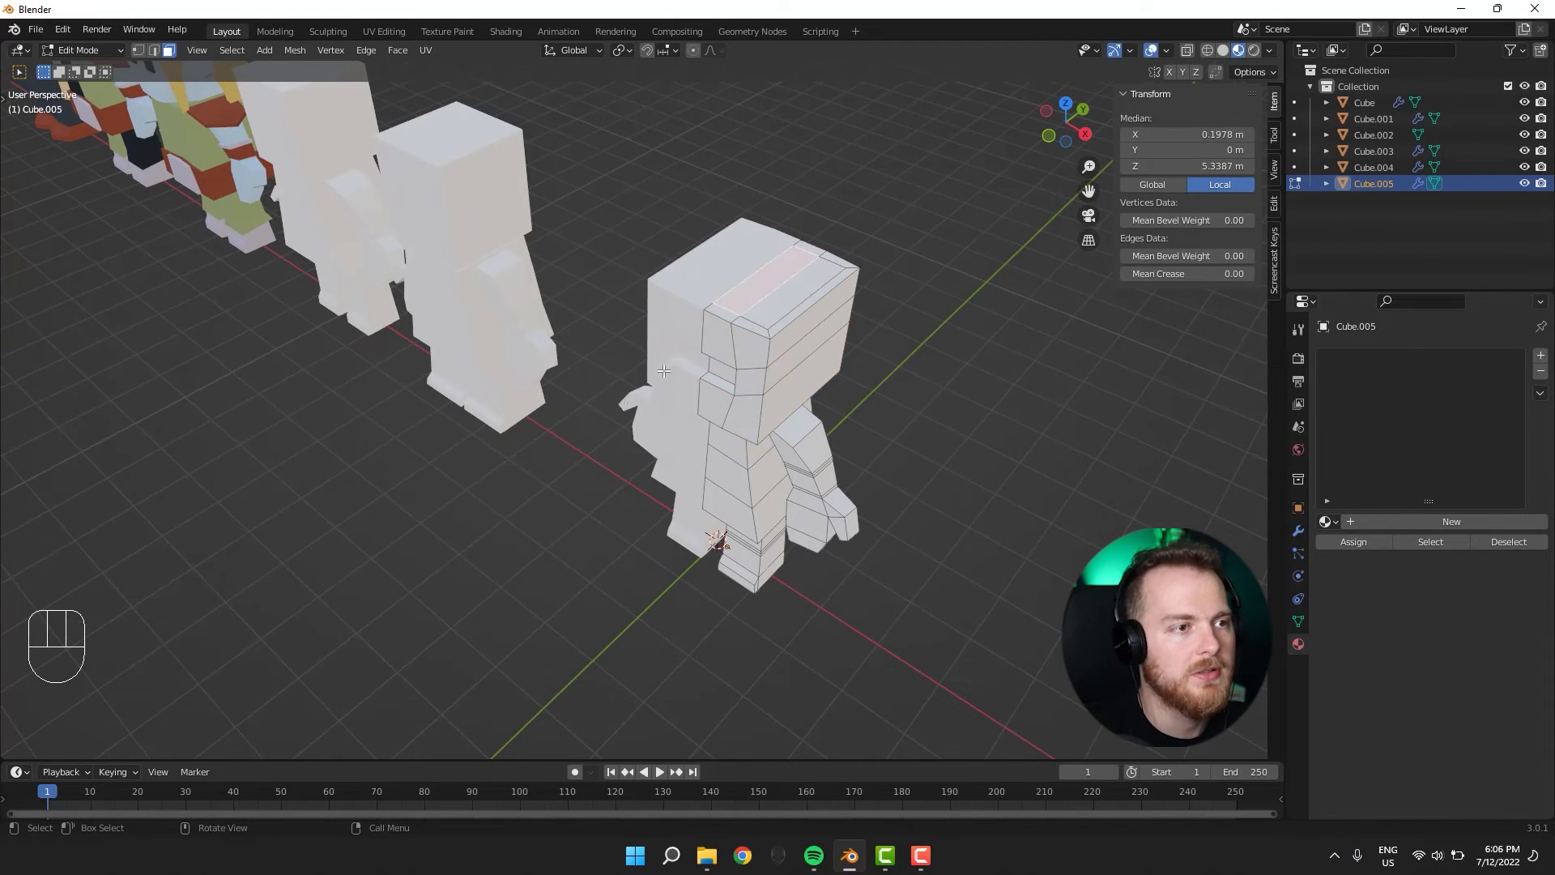
key(g)
key(z)
click(625, 380)
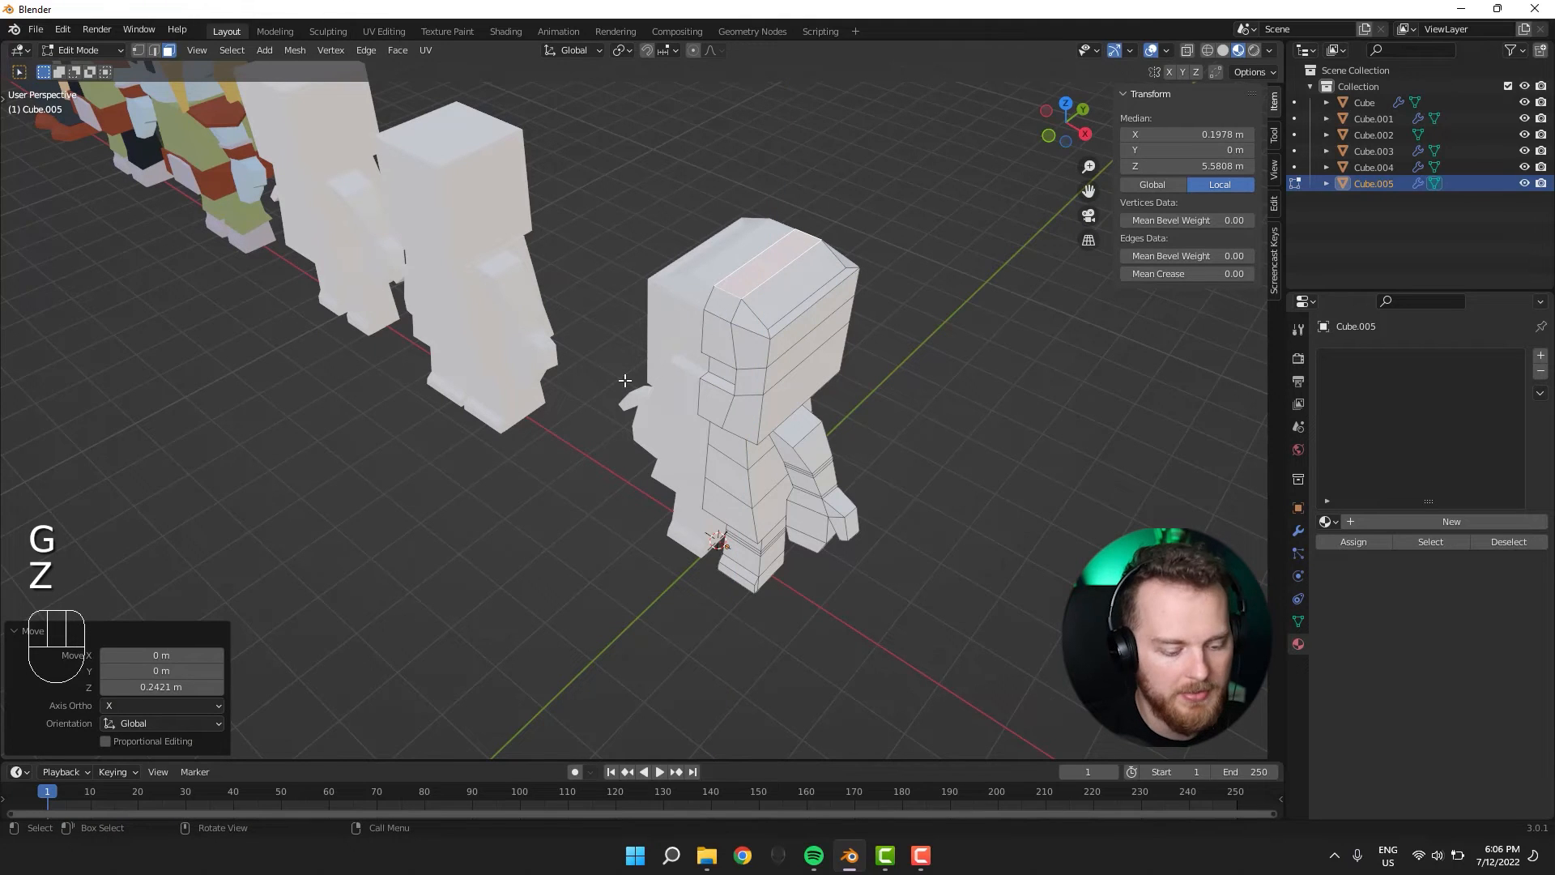
key(ctrl+z)
key(g)
key(z)
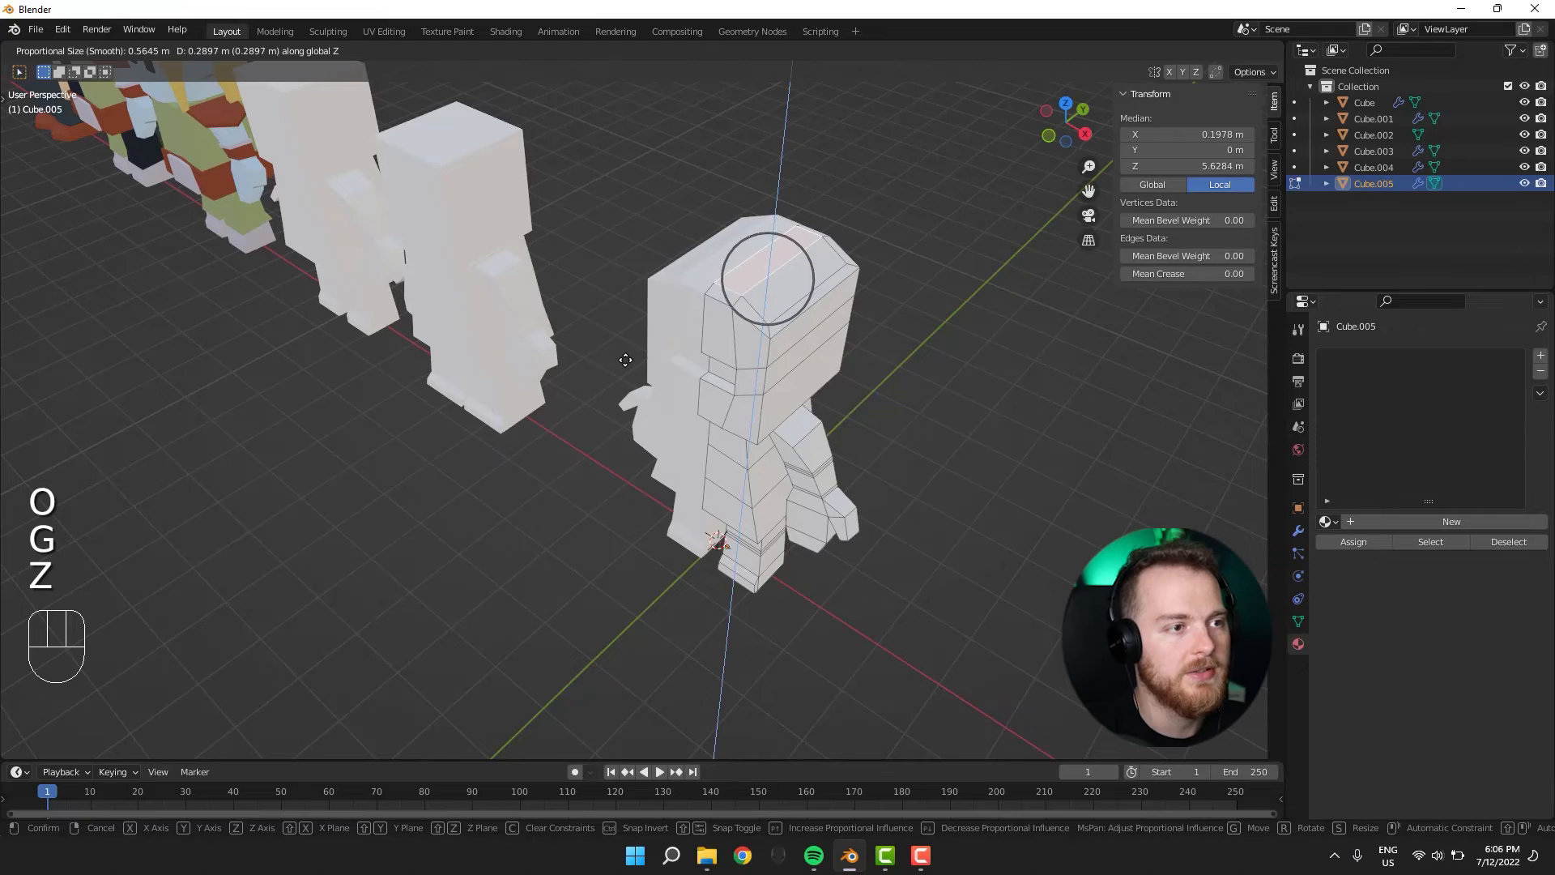
click(625, 359)
Raise the lower side edge of the head along Z with proportional editing to slope the underside.
middle_drag(624, 358, 725, 347)
key(Tab)
key(Tab)
key(2)
key(g)
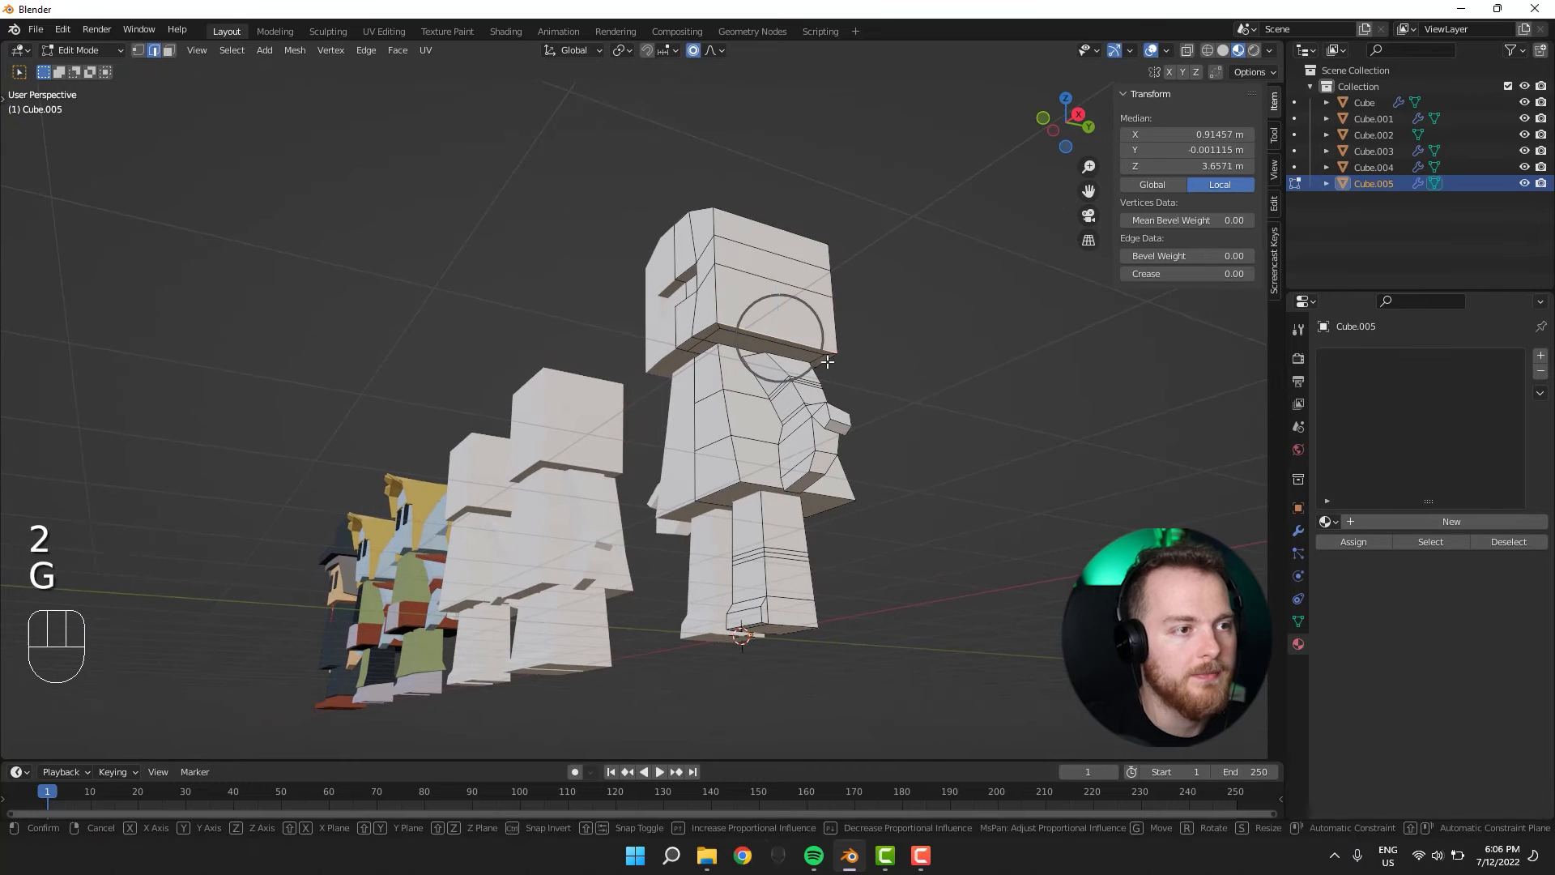
key(z)
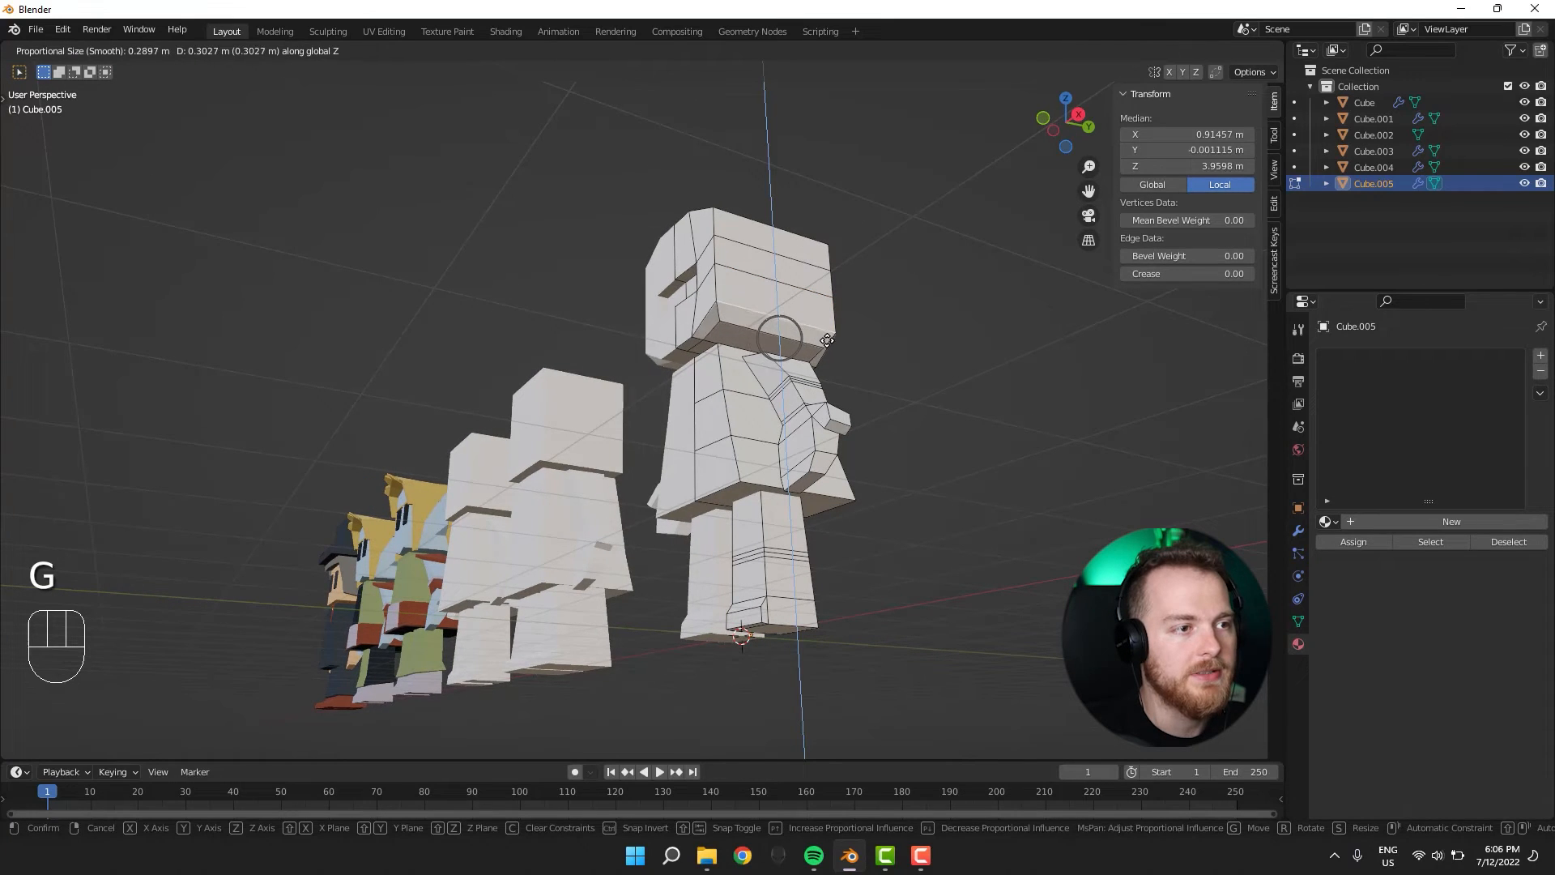
click(825, 350)
Extrude the sloped faces along the lower rim of the head.
key(3)
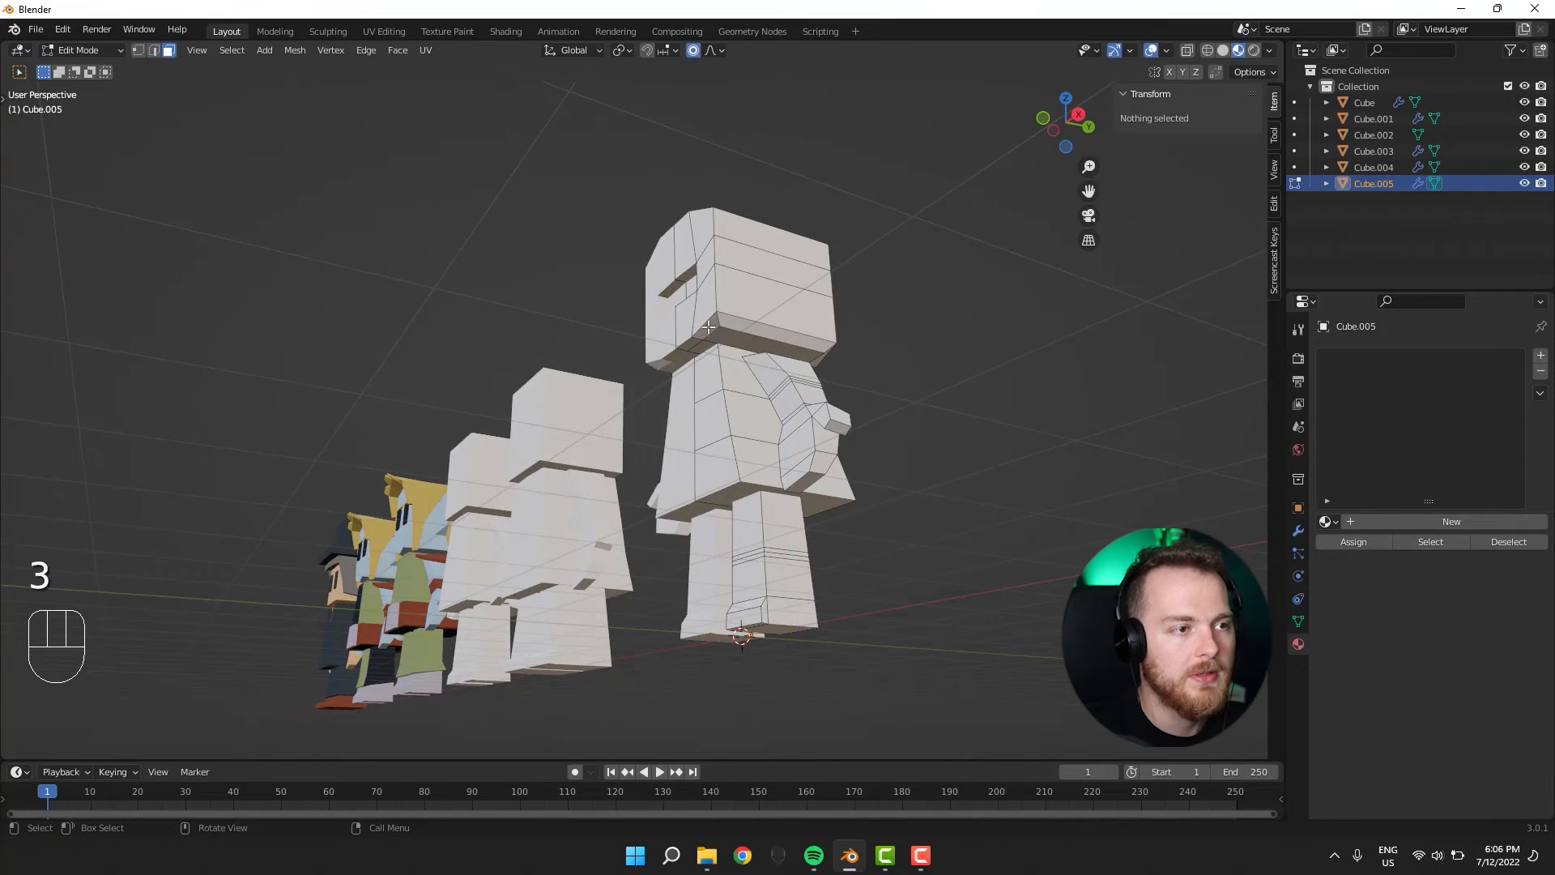
middle_drag(713, 328, 570, 354)
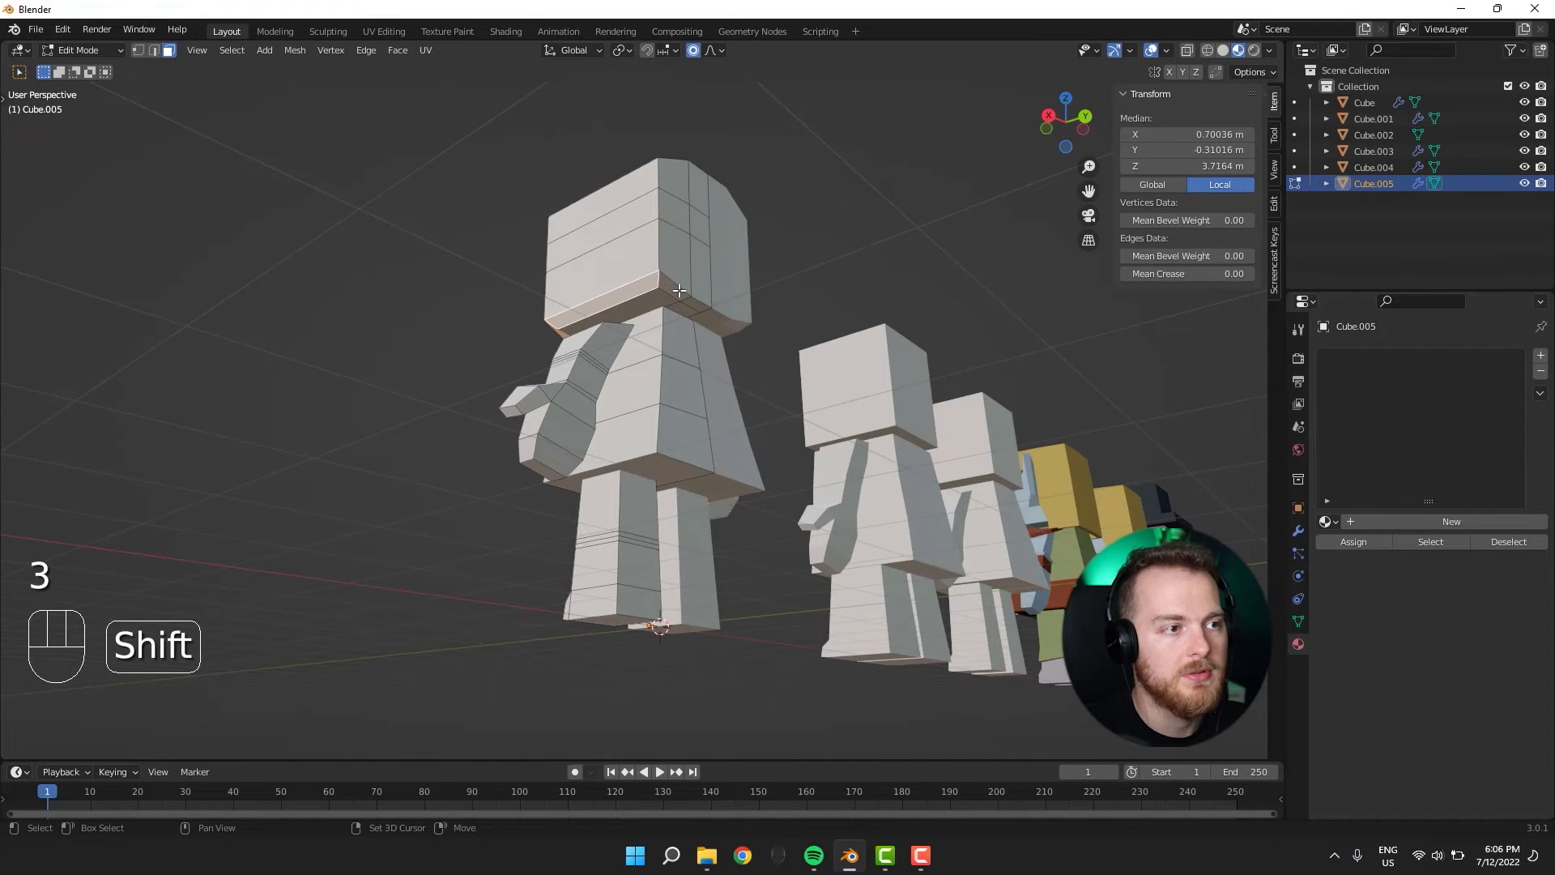
middle_drag(690, 304, 648, 457)
key(e)
click(719, 397)
Extrude the head's side face outward by about 0.46 m as an ear and scale its end to about 0.66 along Z.
click(780, 314)
middle_drag(693, 377, 801, 299)
key(e)
click(668, 377)
key(s)
key(z)
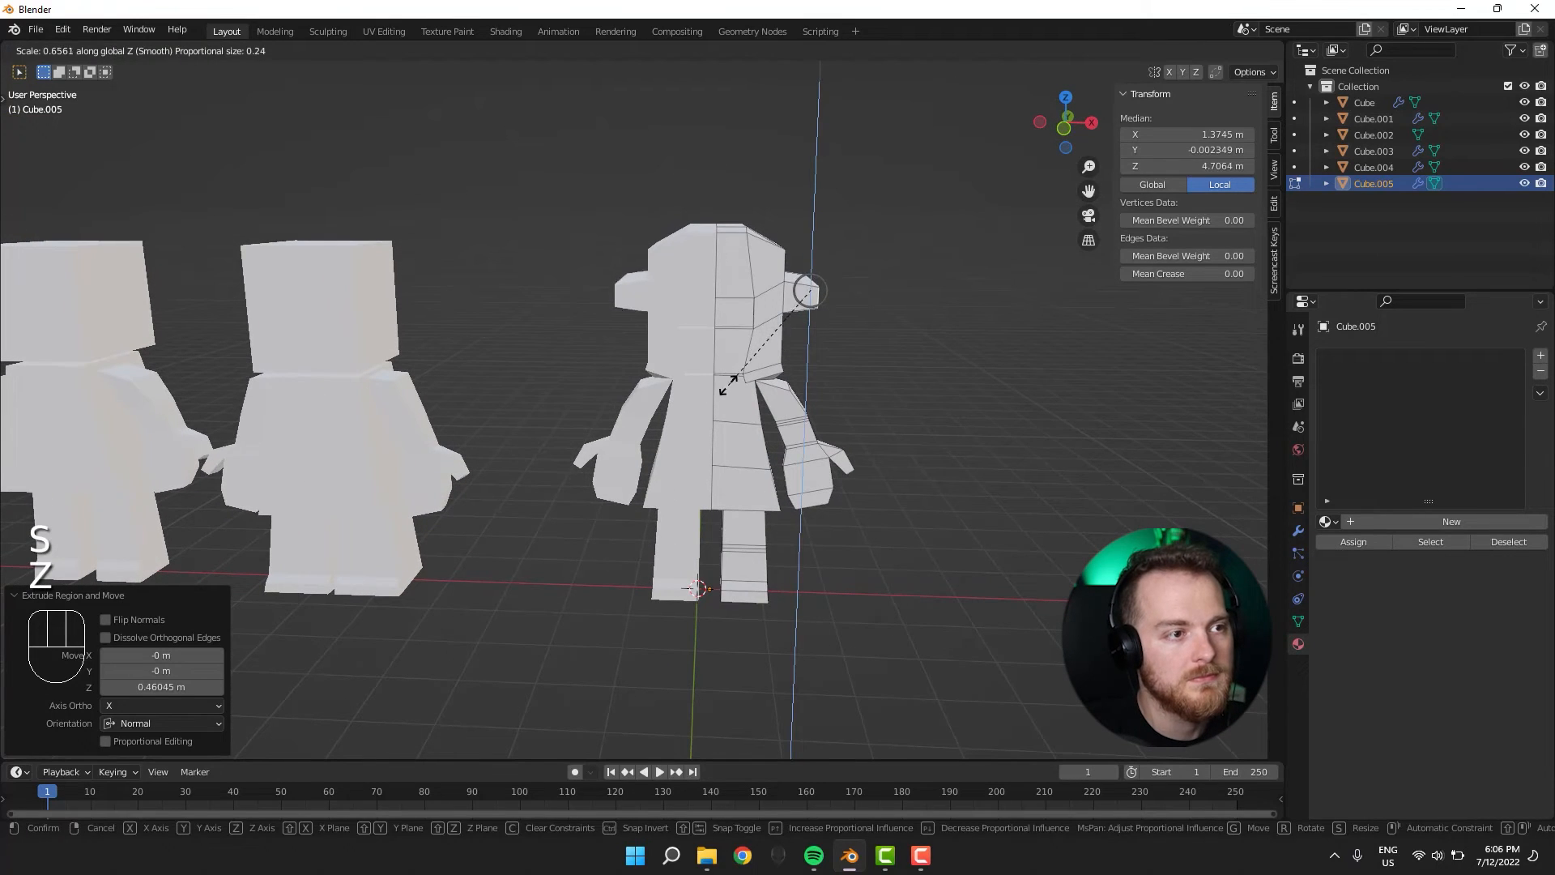
click(728, 388)
Inset the front face of the side ear and extrude it inward to hollow the ear.
middle_drag(728, 388, 523, 404)
key(3)
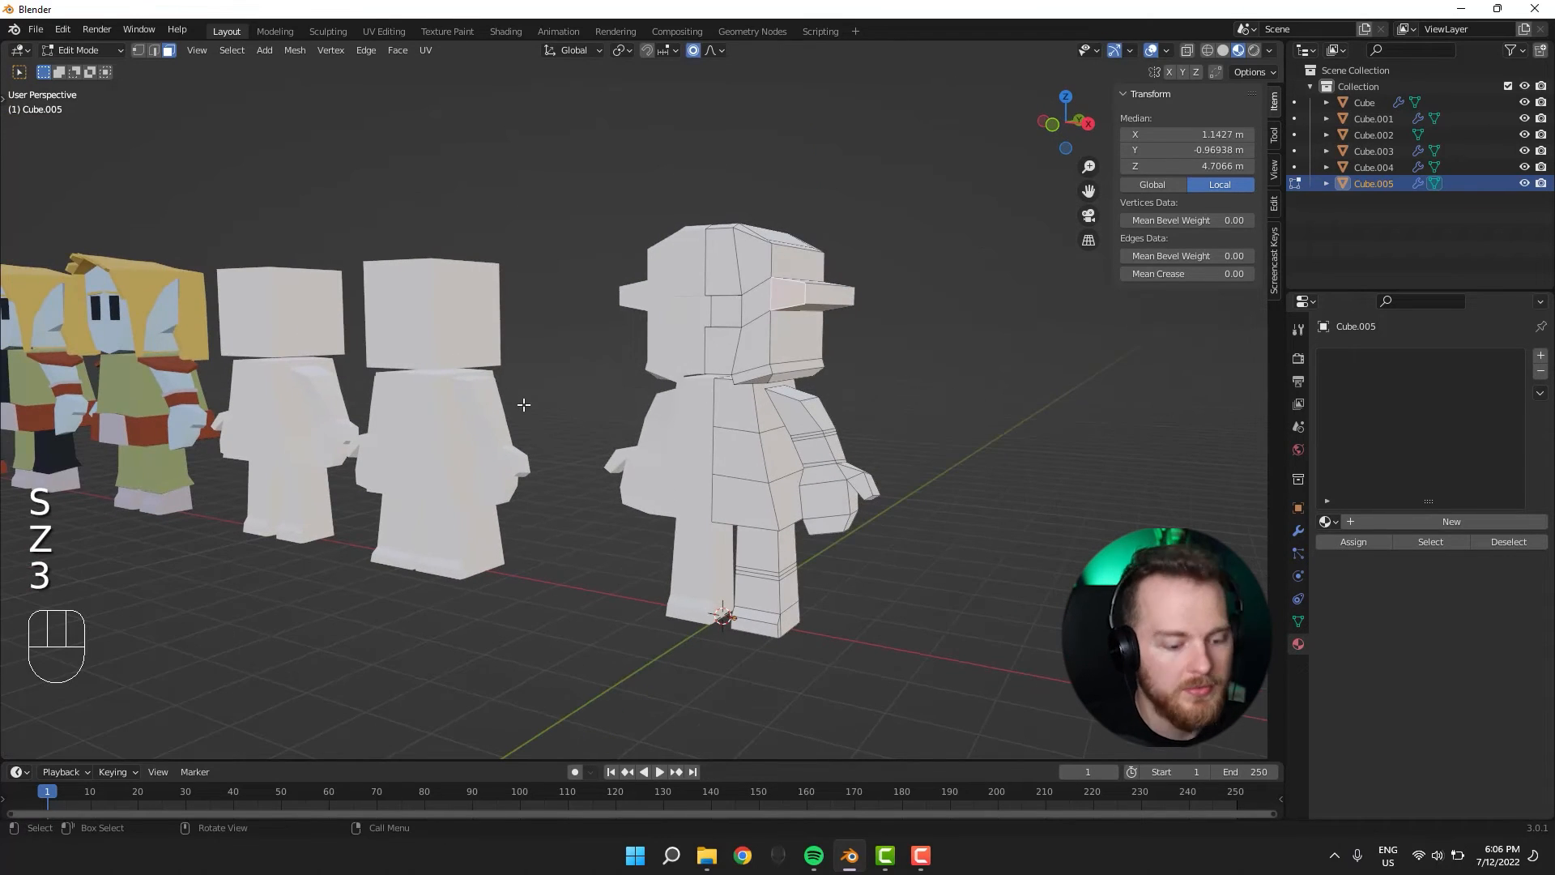
key(i)
click(536, 405)
middle_drag(530, 409, 660, 531)
key(e)
click(476, 493)
key(Tab)
middle_drag(578, 501, 641, 567)
Reposition the faces around the head's front slot, including the ledge face along its lower side.
key(Tab)
scroll(714, 312, up, 6)
key(3)
middle_drag(714, 311, 814, 233)
key(g)
middle_drag(699, 309, 927, 445)
click(696, 323)
click(785, 326)
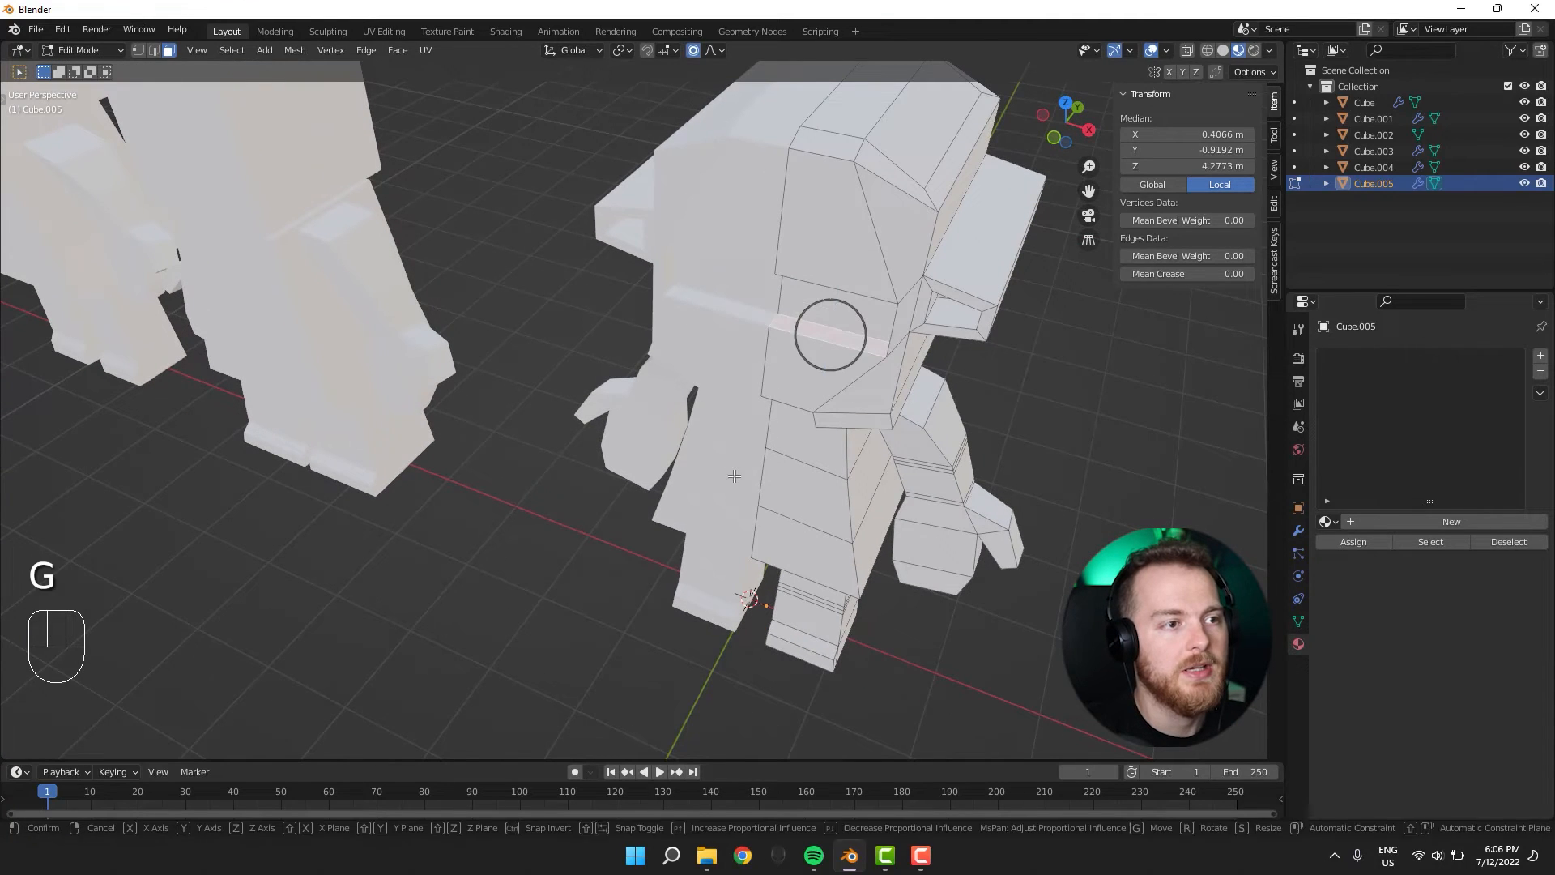
click(740, 455)
middle_drag(842, 494, 951, 430)
key(Tab)
scroll(920, 423, down, 4)
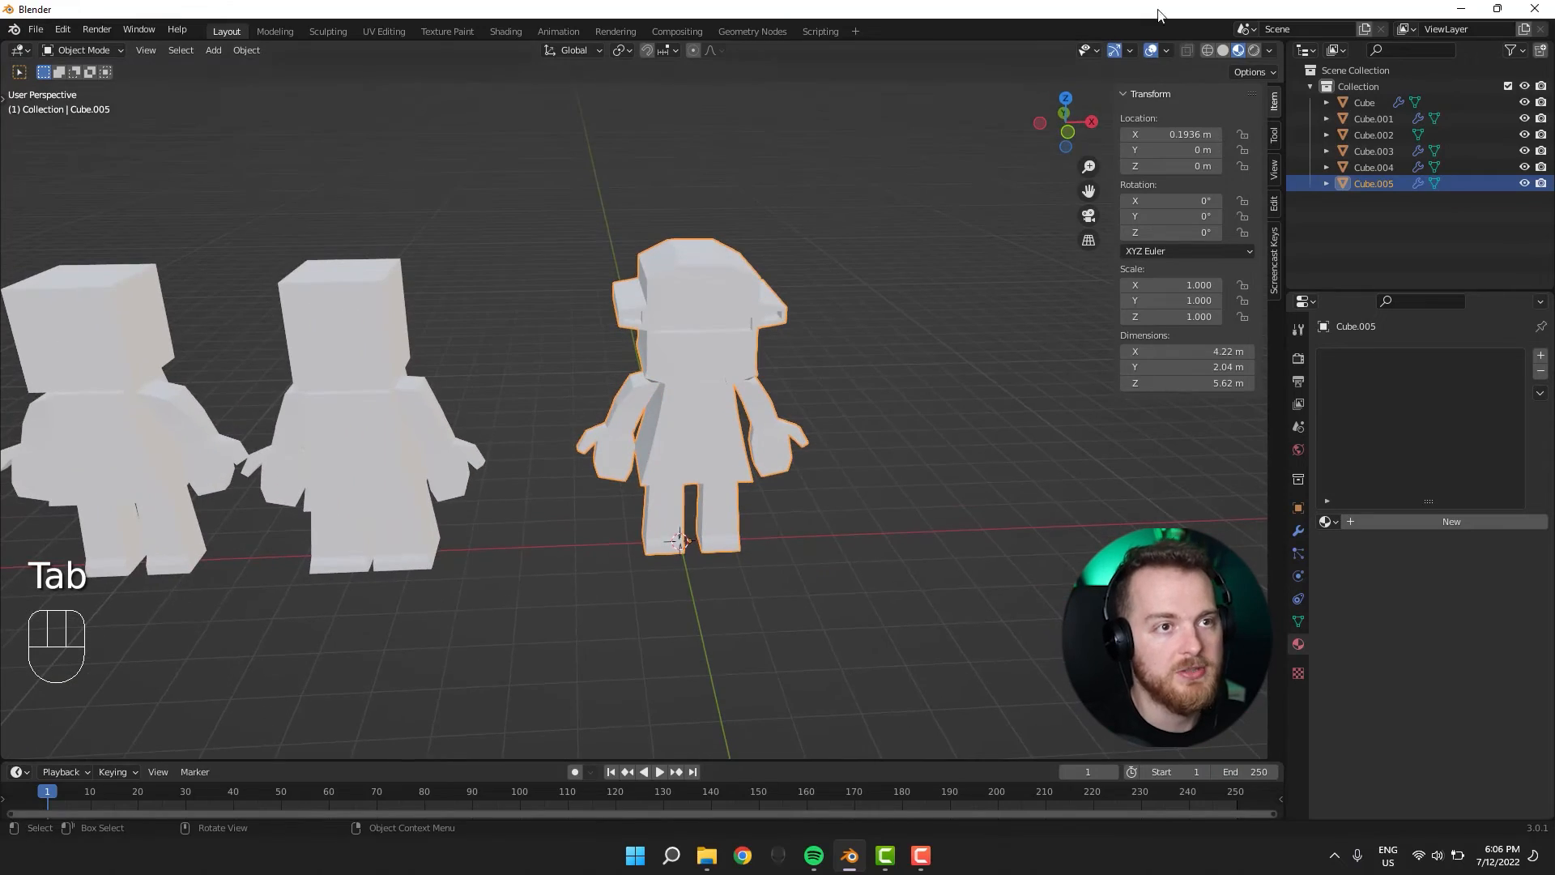
Switch the viewport to solid shading and resume editing the new figure's mesh.
click(1221, 50)
mouse_move(777, 356)
middle_down()
mouse_move(711, 398)
mouse_move(624, 392)
mouse_move(799, 430)
mouse_move(873, 423)
mouse_move(723, 394)
mouse_move(754, 448)
mouse_move(562, 416)
mouse_move(457, 425)
mouse_move(784, 443)
mouse_move(813, 406)
mouse_move(794, 361)
mouse_move(785, 410)
mouse_move(708, 318)
mouse_move(725, 365)
mouse_move(660, 423)
middle_up()
click(872, 423)
scroll(785, 416, up, 3)
key(Tab)
key(r)
key(z)
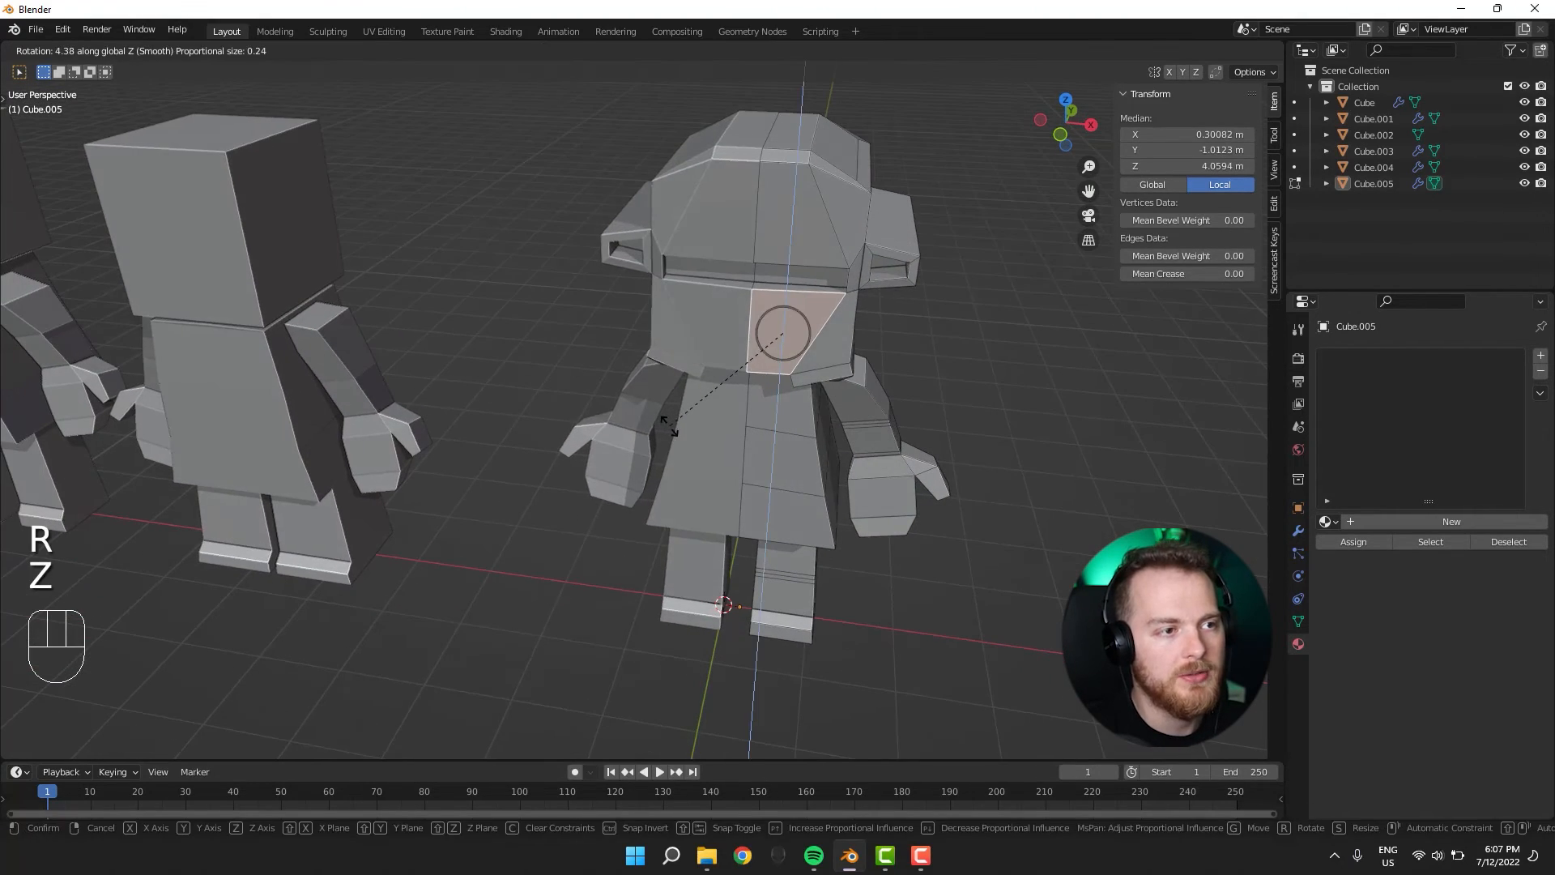
right_click(669, 425)
Rotate the inner front face below the head's slot about Z with proportional editing, finishing with a 2.3° turn.
key(r)
key(z)
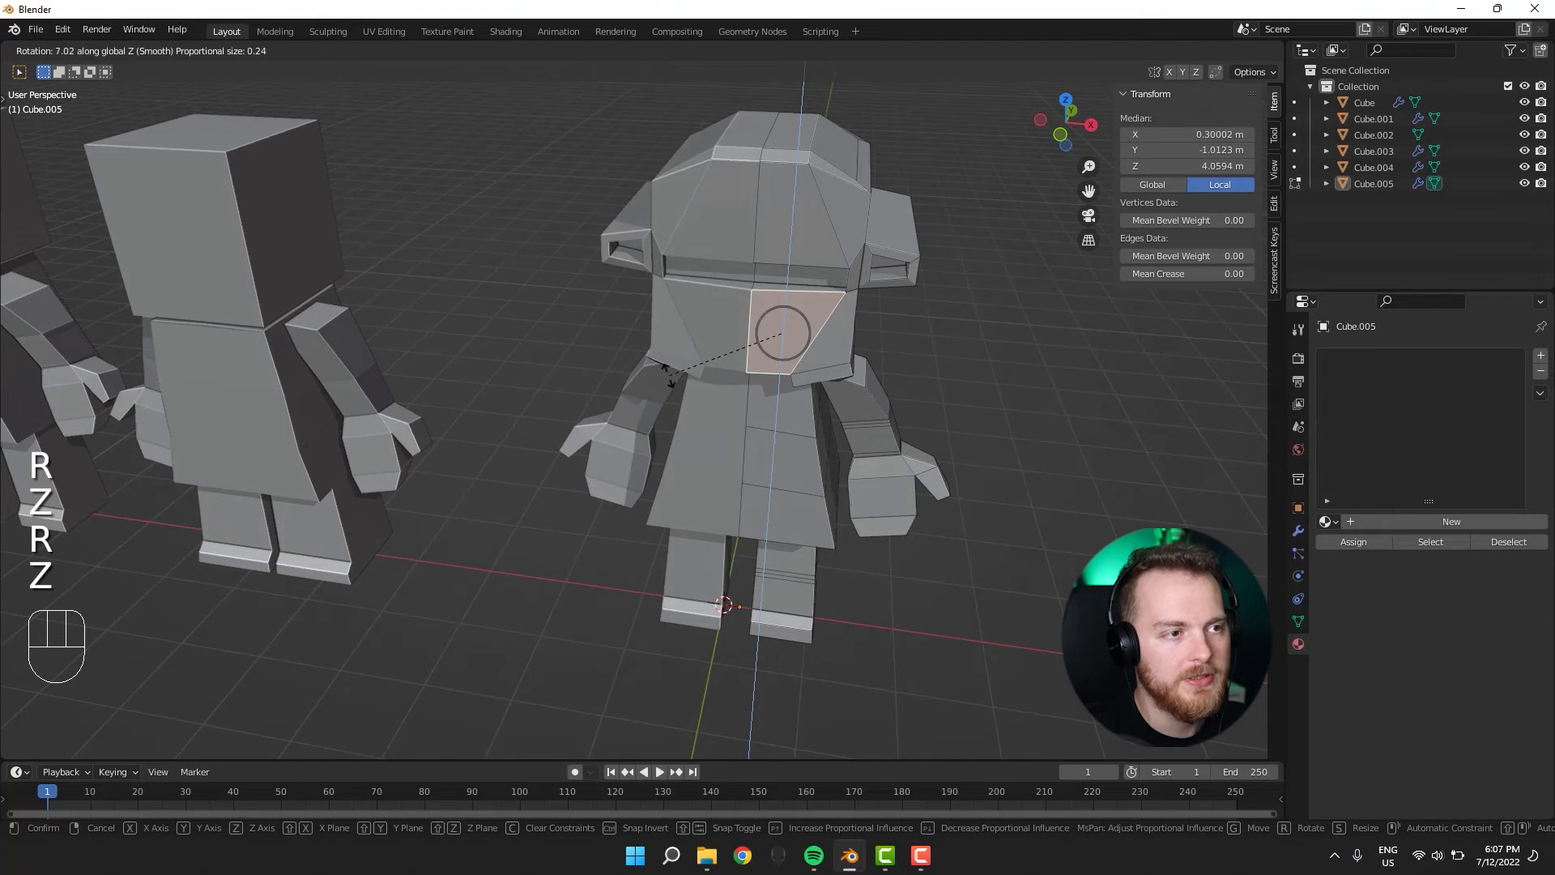
click(669, 375)
mouse_move(669, 375)
middle_down()
mouse_move(658, 469)
mouse_move(666, 393)
middle_up()
key(r)
key(z)
click(660, 468)
Turn off clipping in the Mirror modifier and extrude the face below the slot outward by 0.499 m.
click(1299, 530)
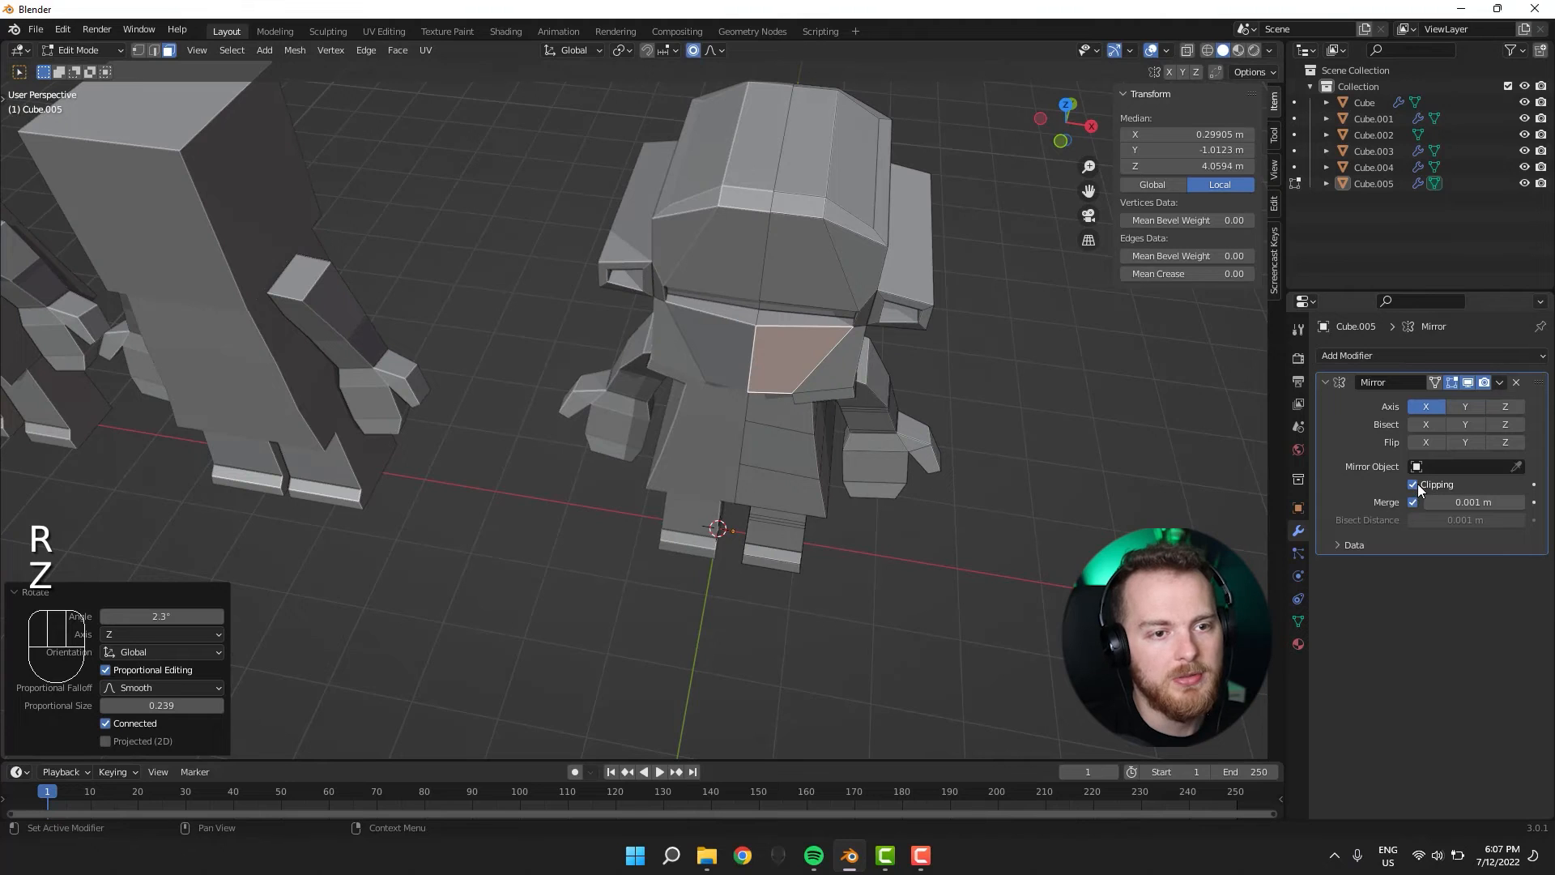
click(704, 494)
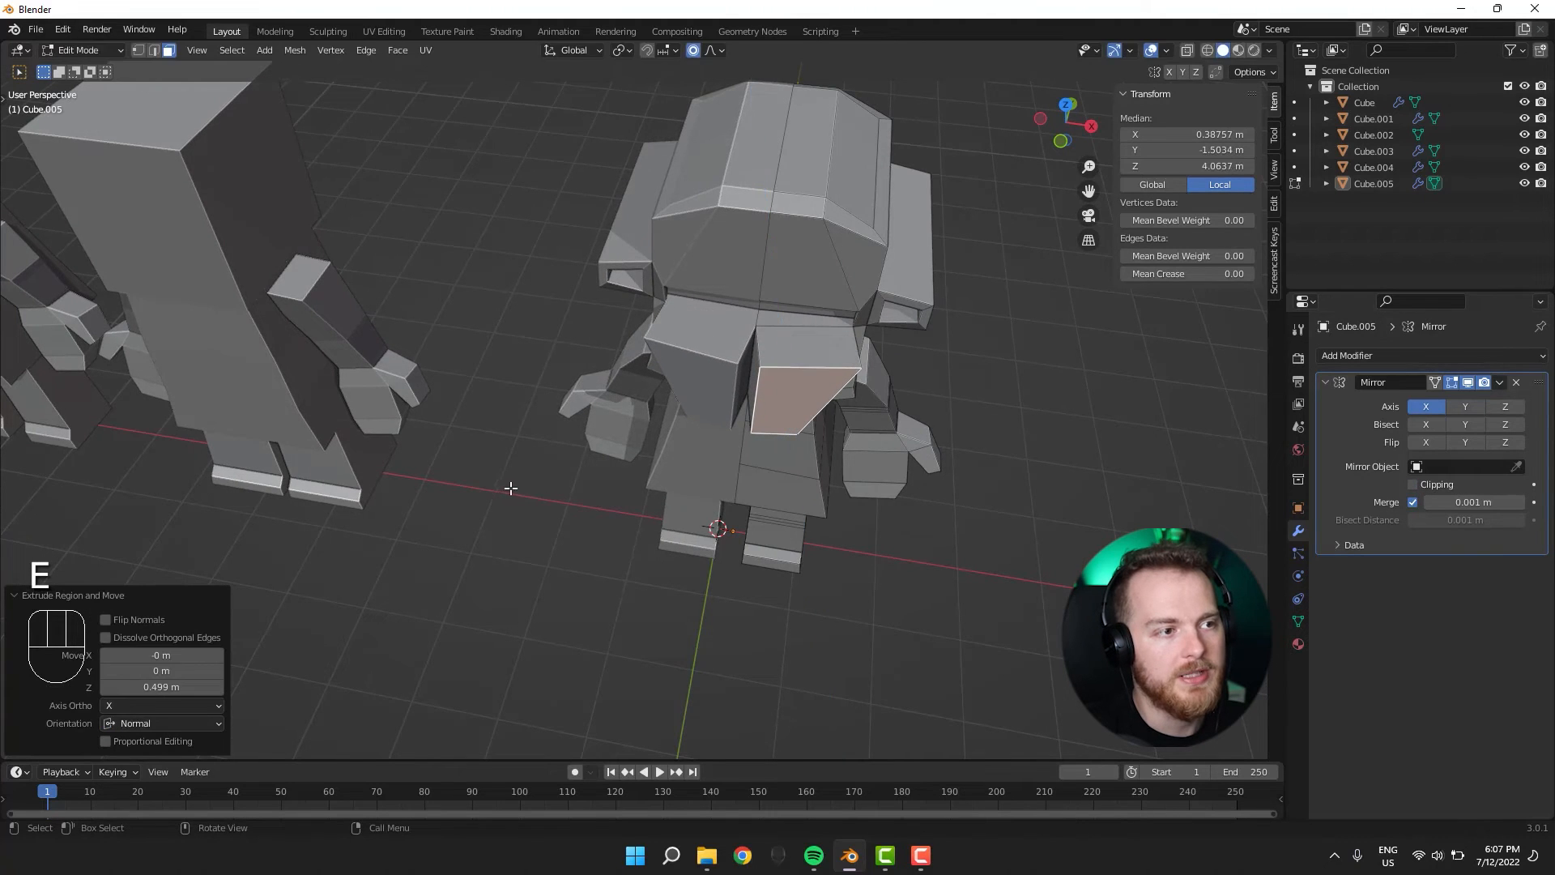
middle_drag(513, 485, 461, 437)
Scale the extruded front face down to about half its size and reposition it.
key(s)
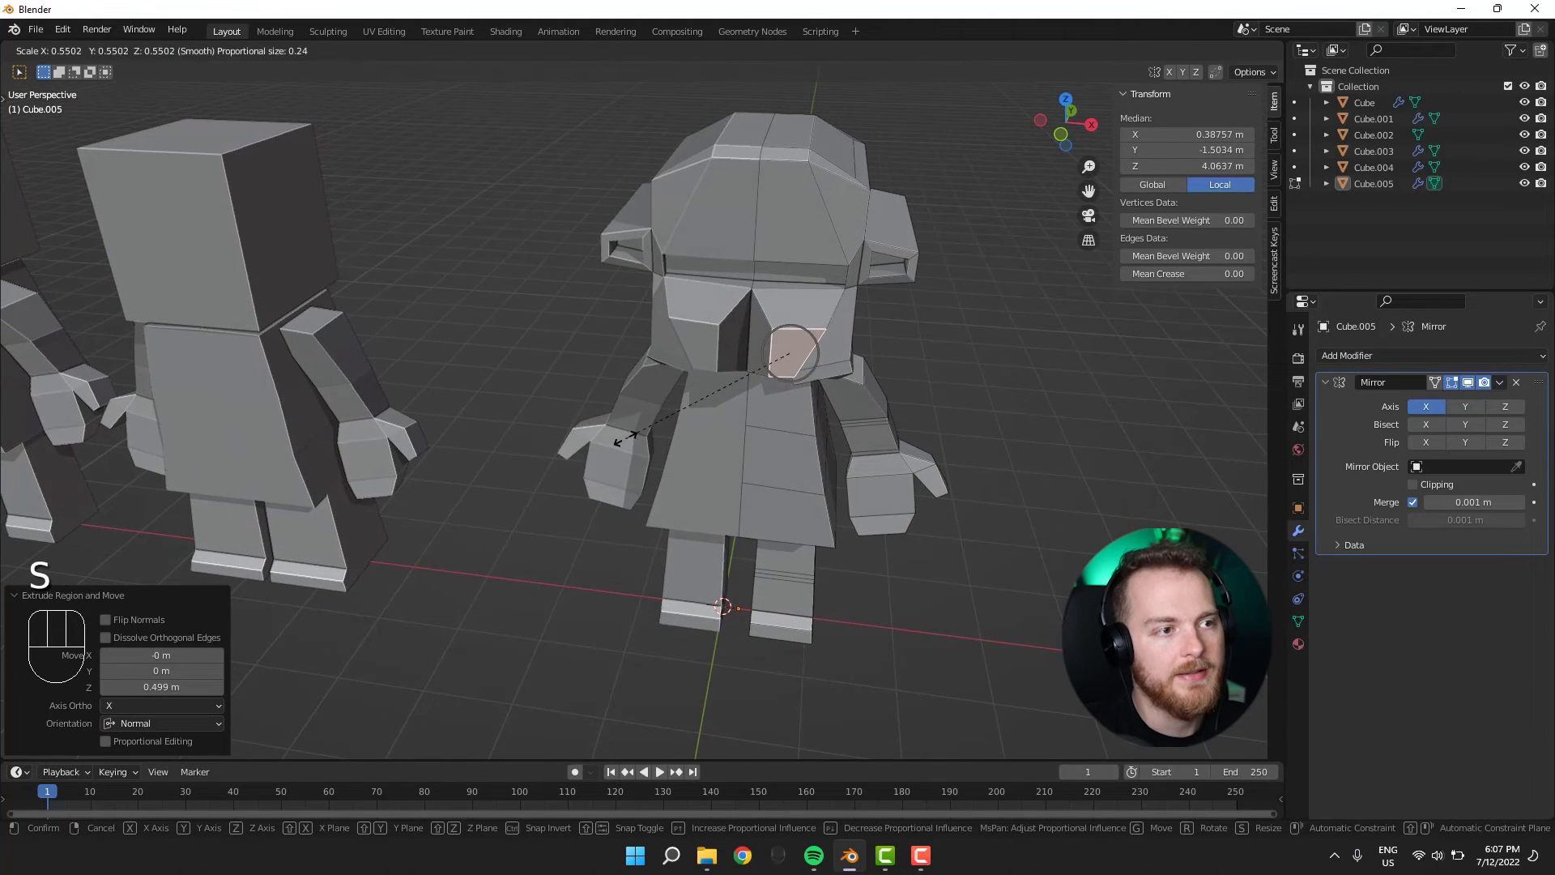
click(640, 439)
middle_drag(640, 439, 616, 356)
key(g)
click(563, 418)
Adjust the shape of the protruding block below the slot, moving part of it along Y.
key(Tab)
key(Tab)
key(g)
click(727, 357)
key(g)
key(g)
key(y)
click(606, 369)
Inset the block's outer side face by about 0.064 m and extrude it outward by about 0.18 m.
click(678, 367)
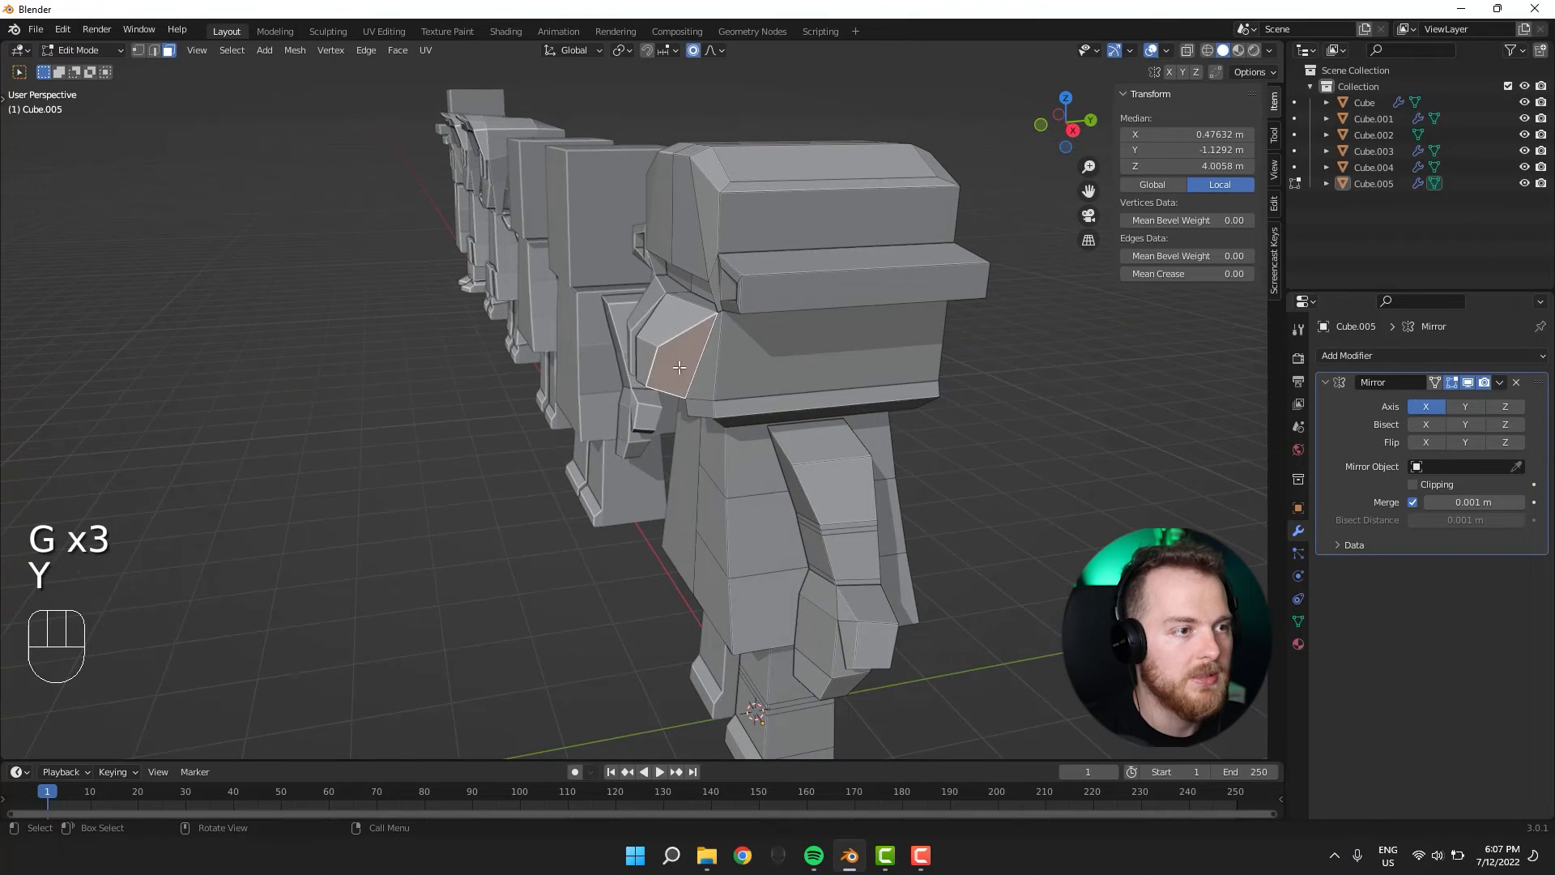
click(476, 416)
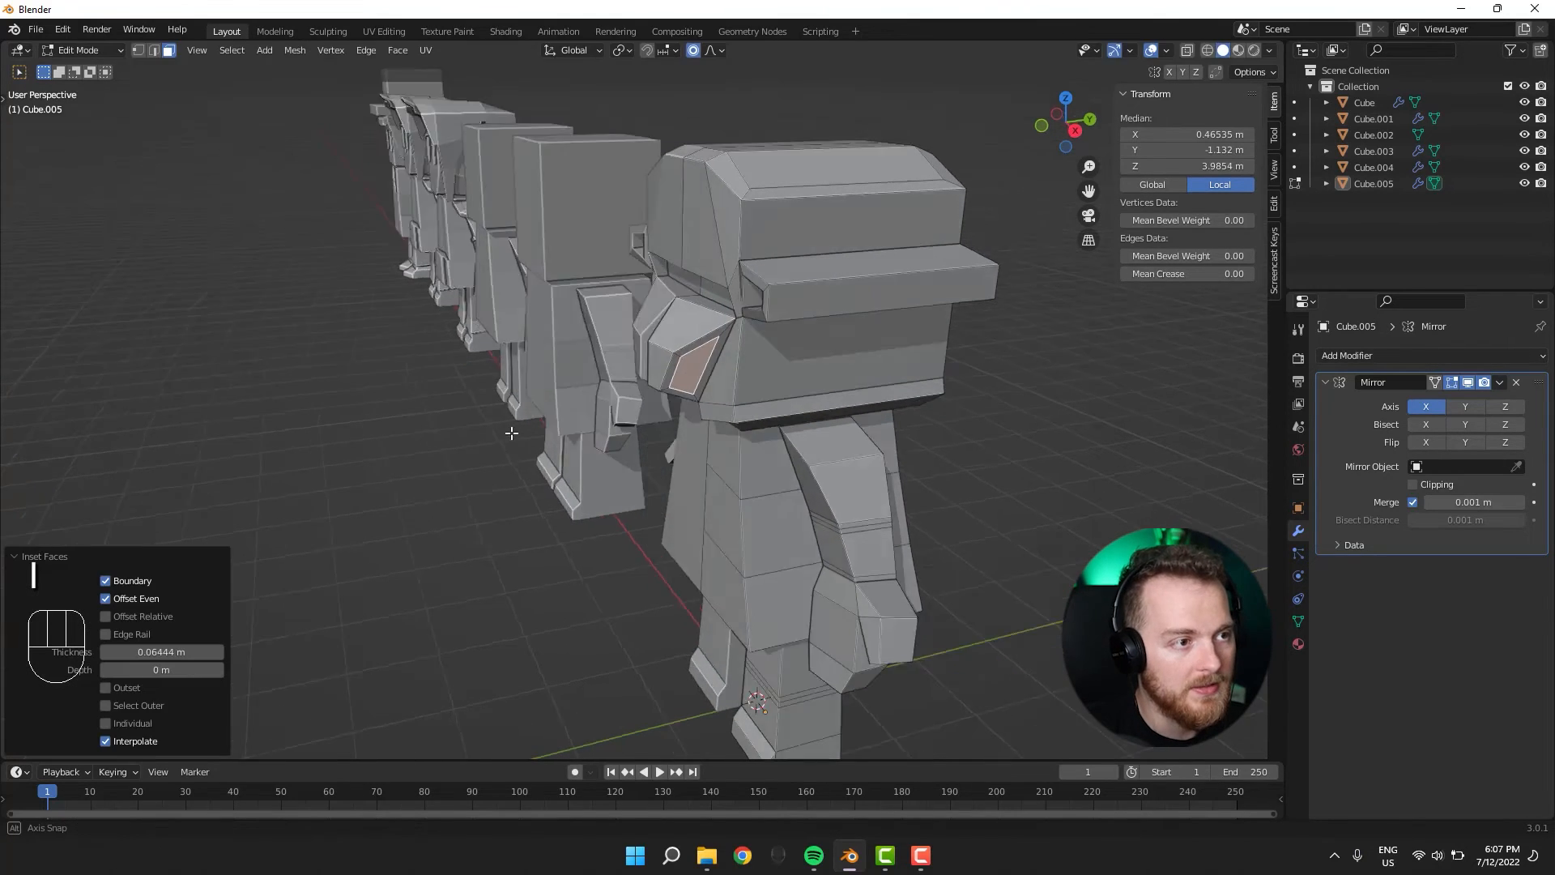
middle_drag(514, 430, 561, 443)
key(e)
click(582, 450)
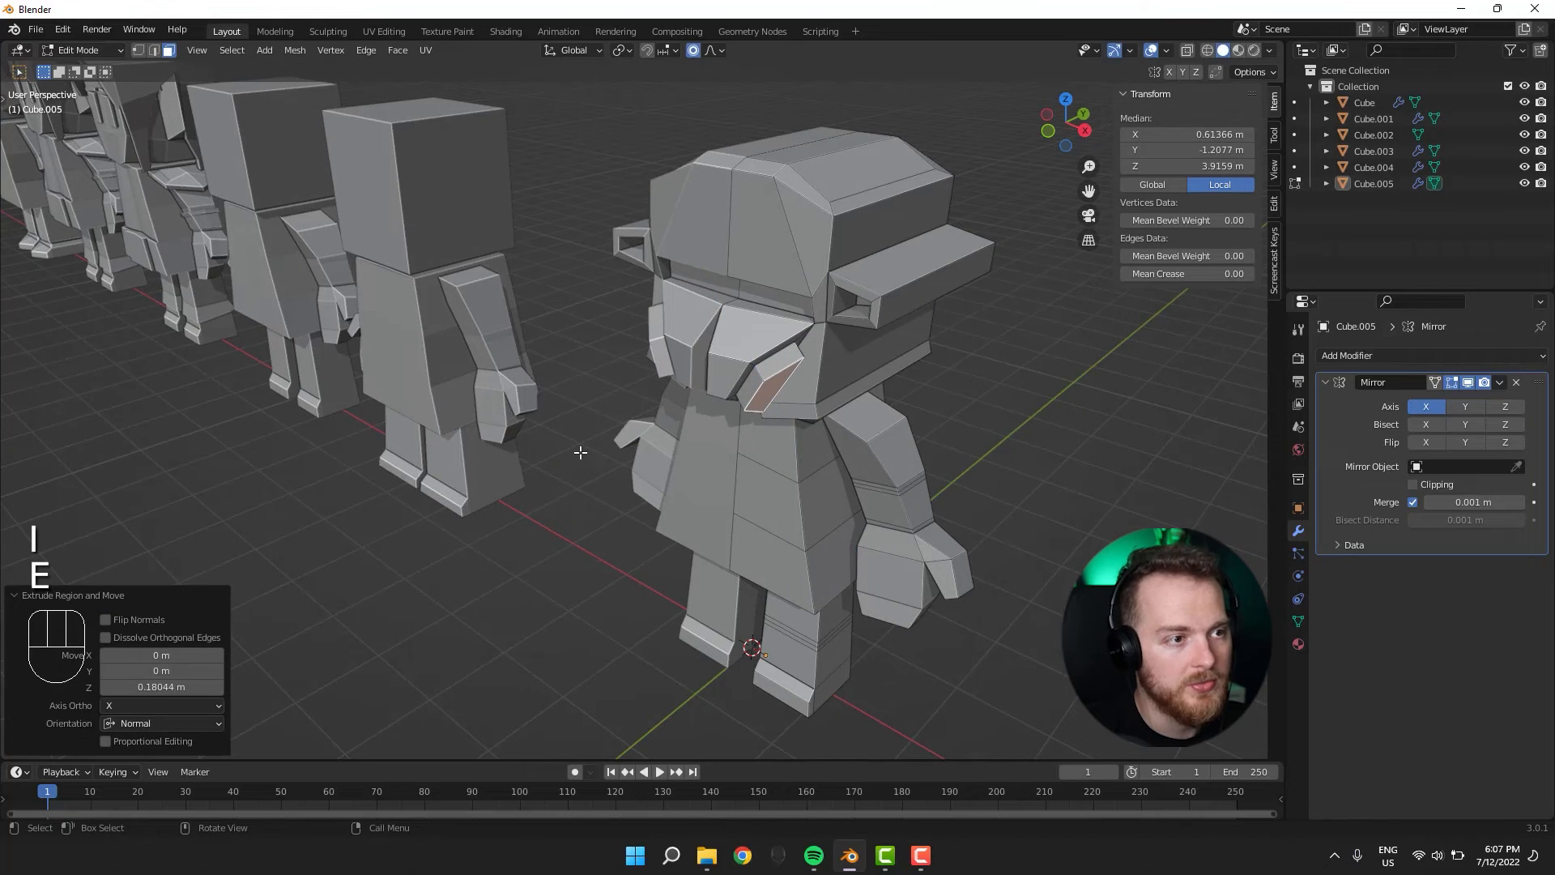
Turn off proportional editing, scale the block's extruded outer side face up by 1.204, and extrude and rescale it.
key(s)
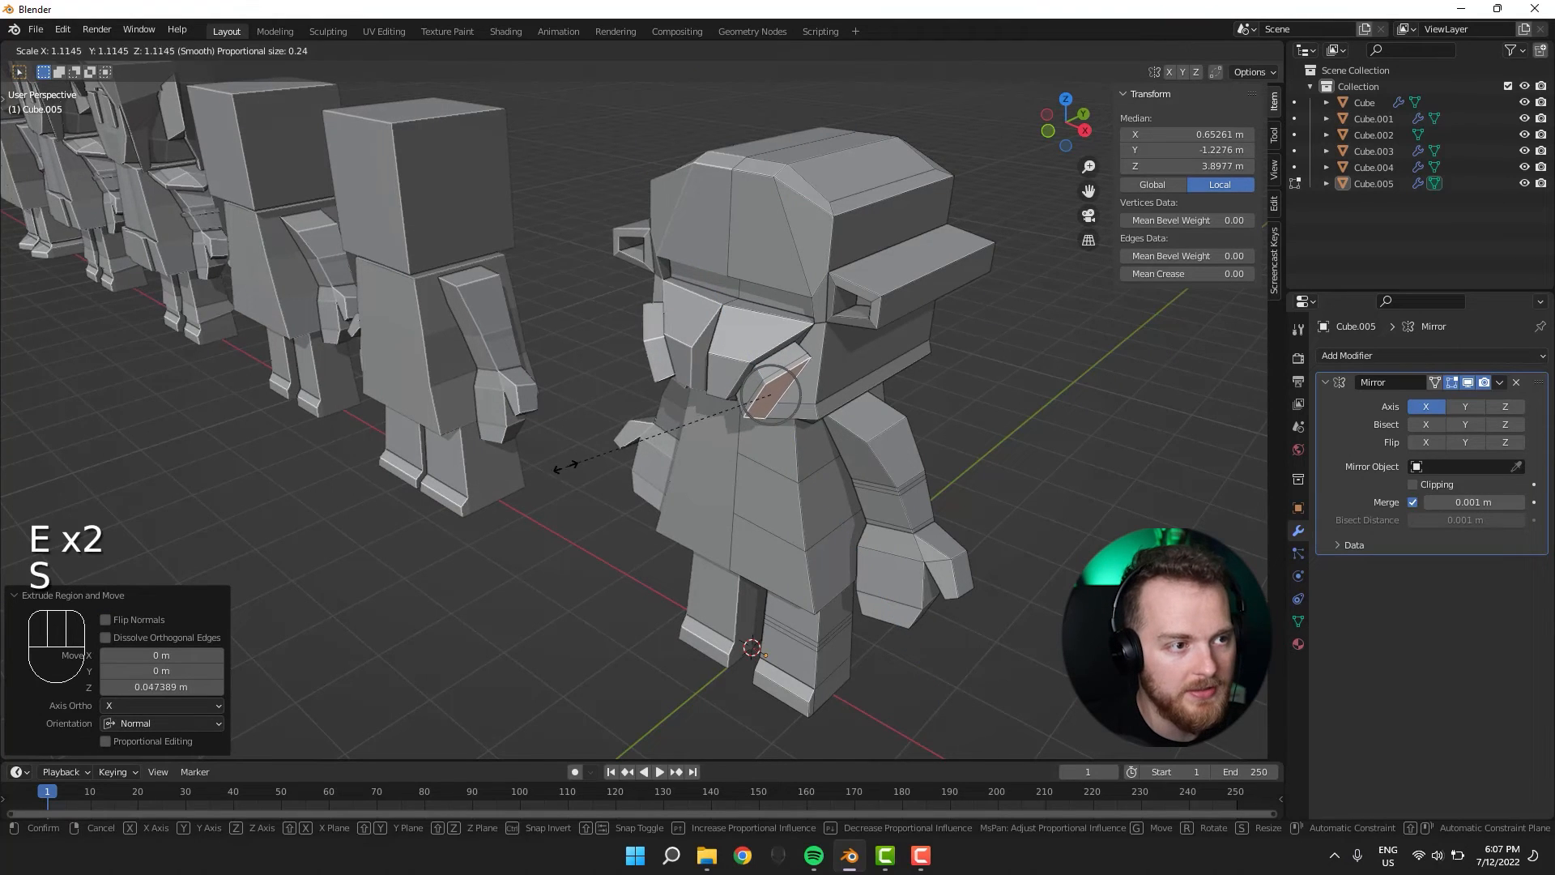
click(543, 477)
key(o)
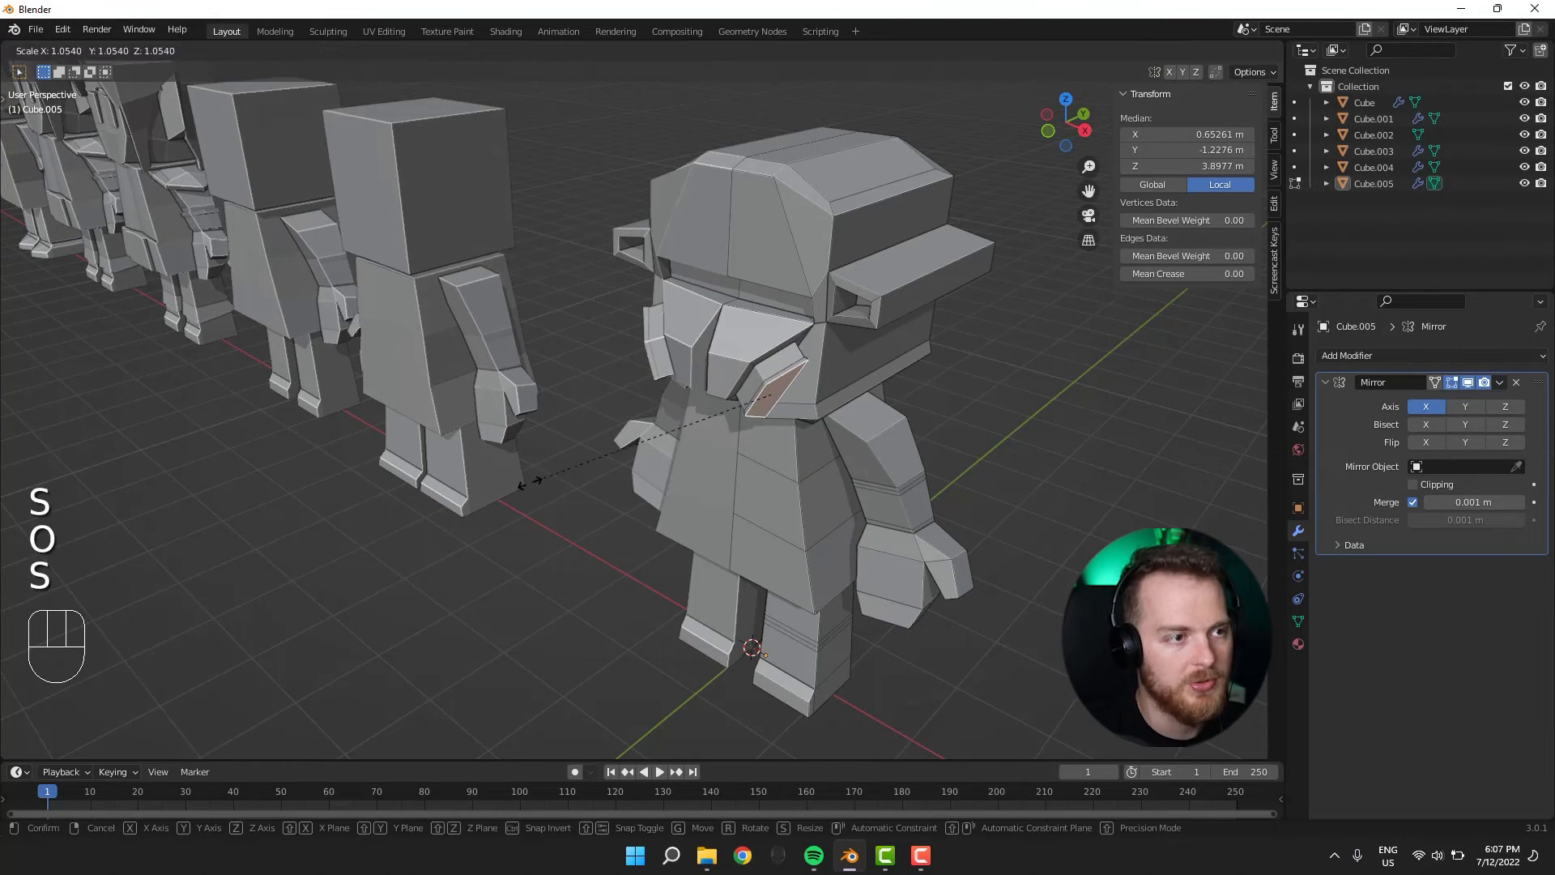
click(498, 496)
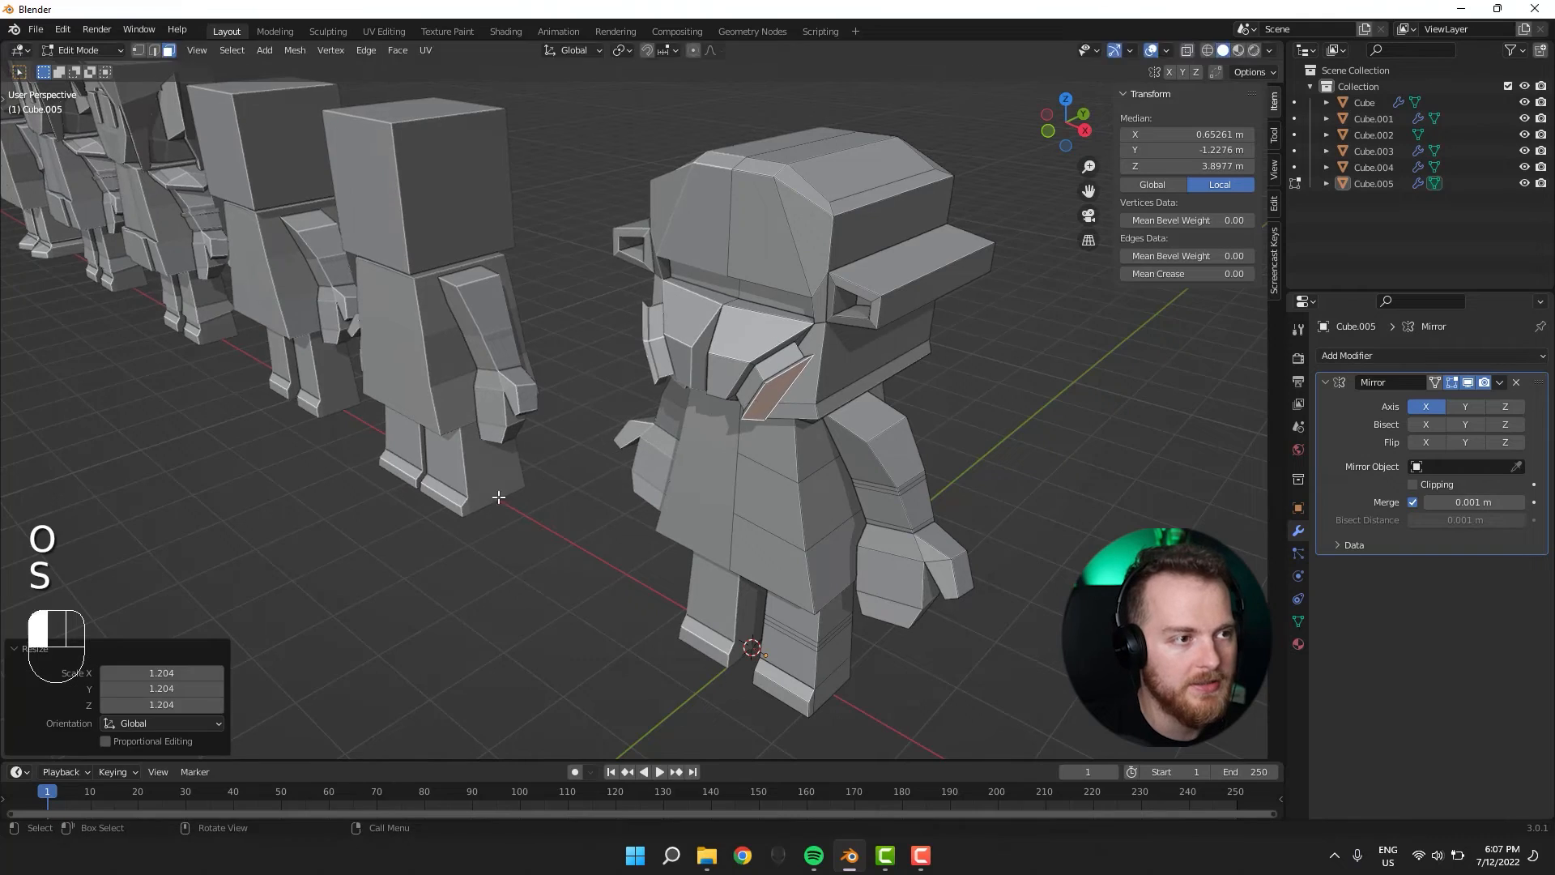
click(559, 529)
key(s)
click(631, 513)
Delete the inner face along the centre seam below the slot and turn clipping back on in the Mirror modifier.
key(Tab)
middle_drag(570, 526, 1008, 329)
scroll(760, 445, up, 2)
scroll(865, 261, up, 1)
key(Tab)
key(x)
click(850, 275)
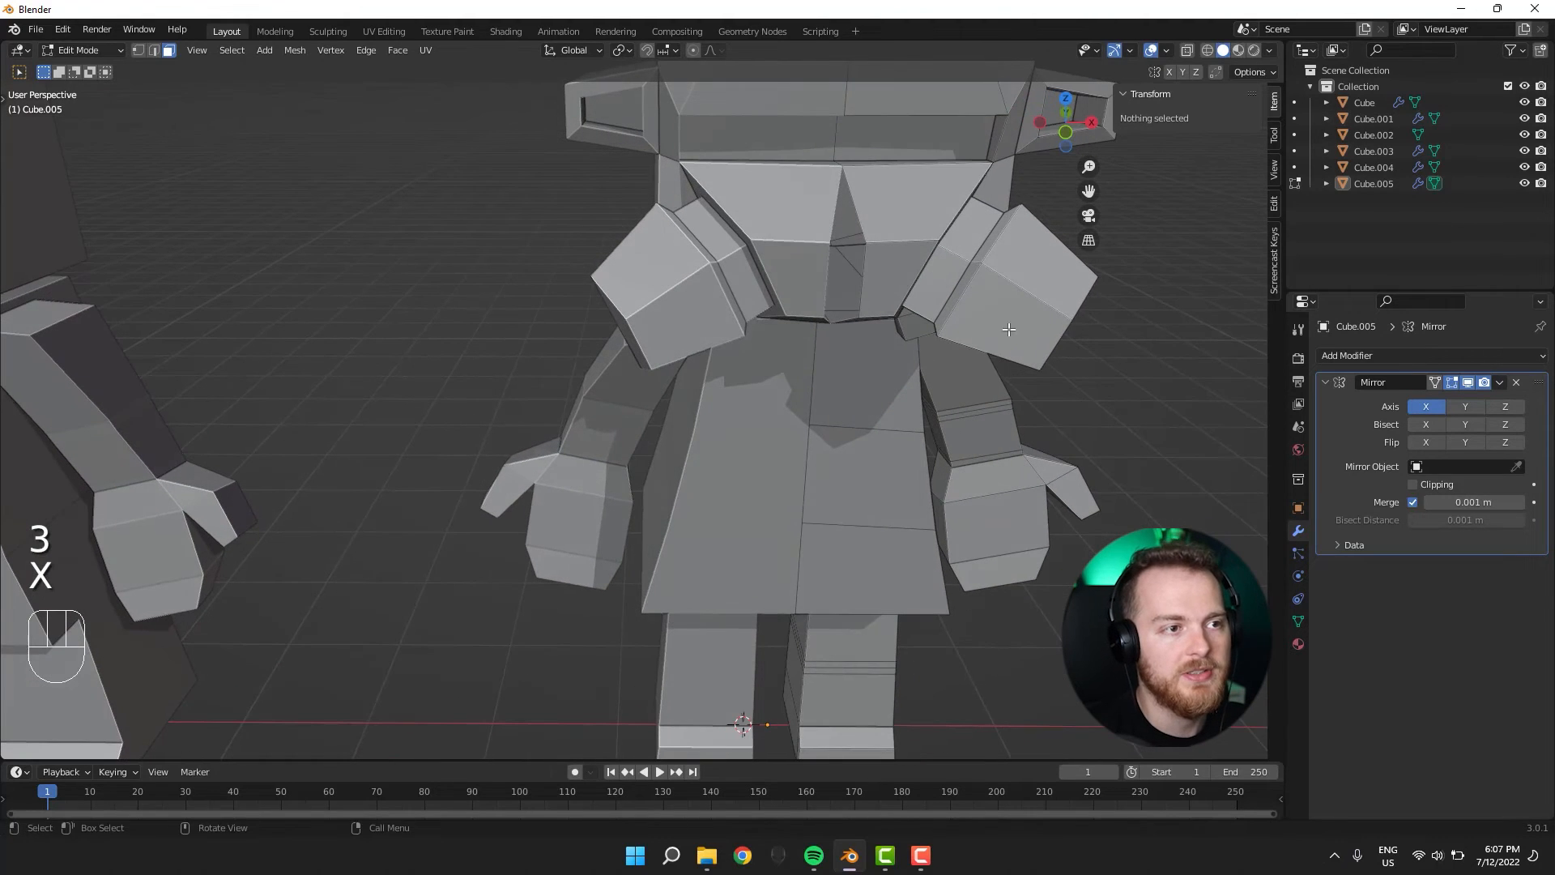
click(1413, 484)
Move the open centre edges of the lower face onto the mirror line to close the gap.
key(2)
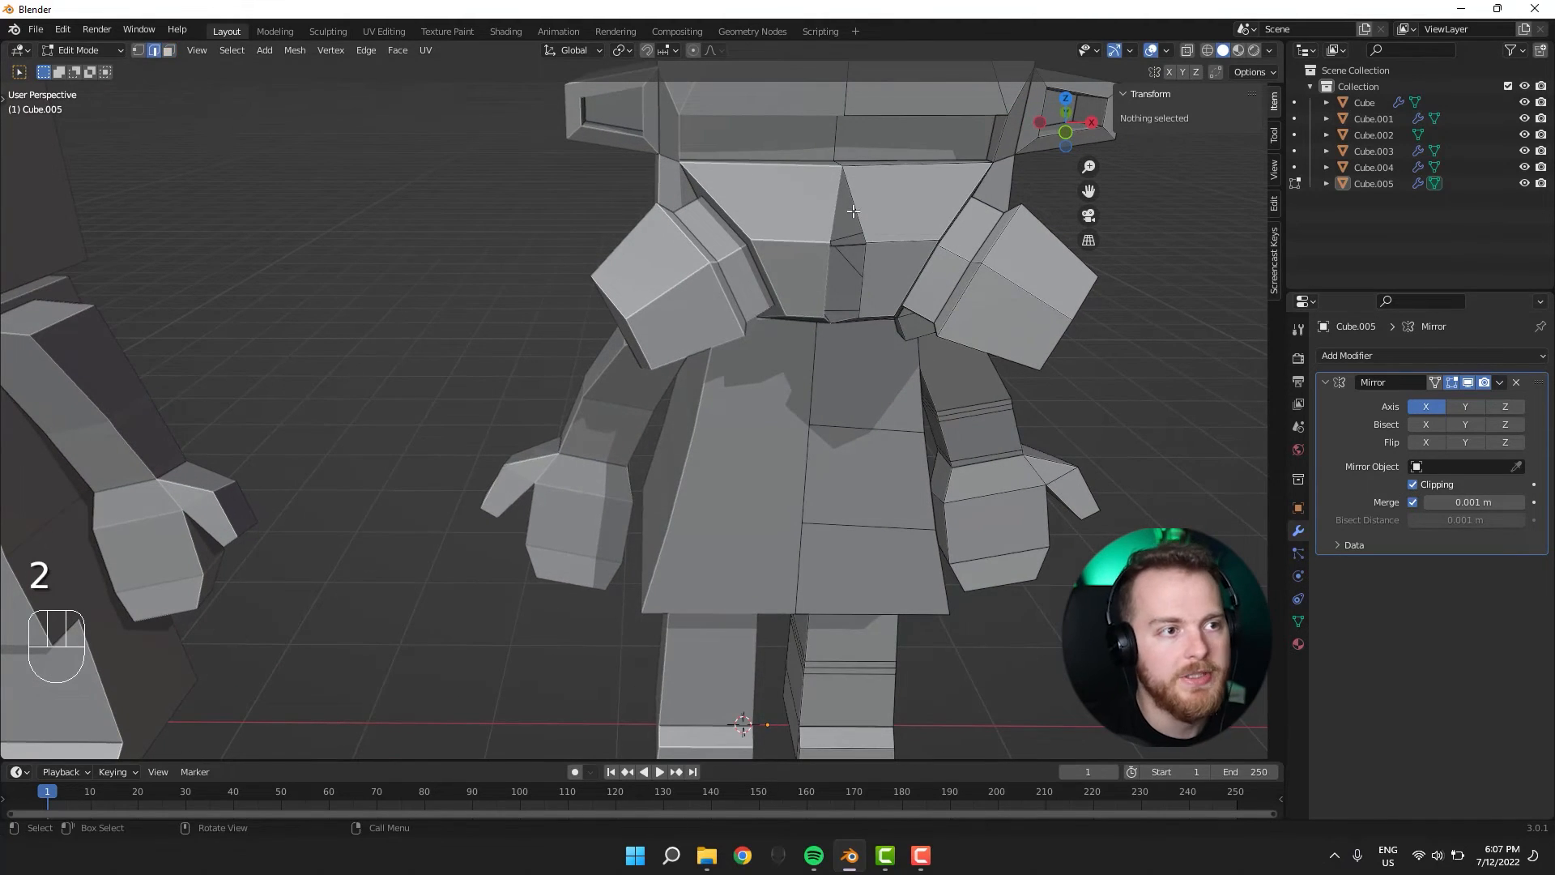
click(842, 322)
ctrl+click(846, 321)
middle_drag(826, 372, 791, 351)
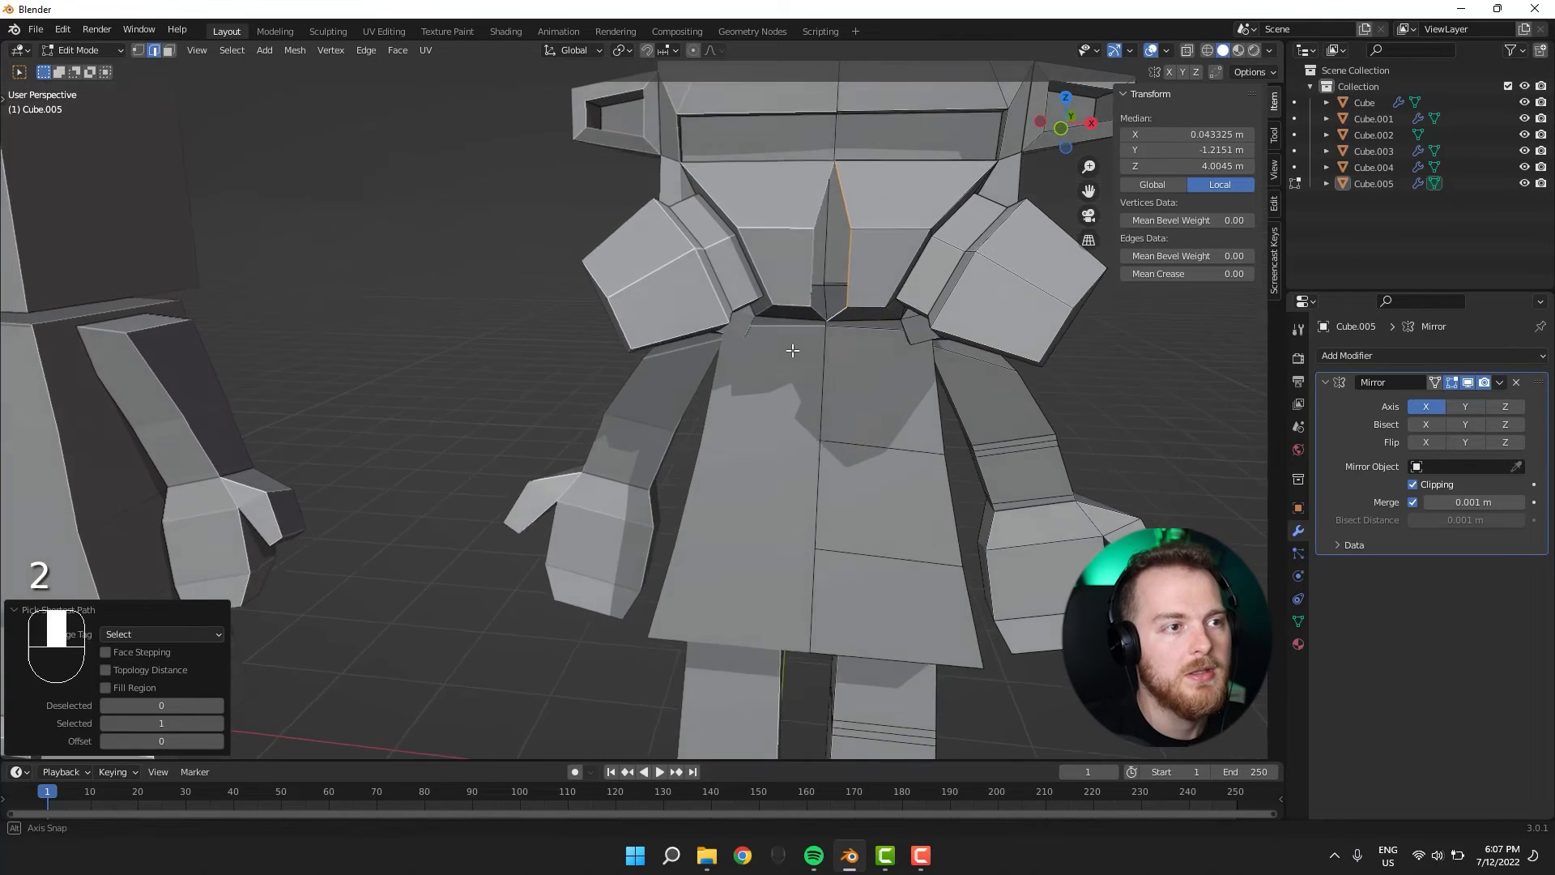
scroll(789, 352, up, 1)
key(g)
click(734, 353)
scroll(482, 316, down, 4)
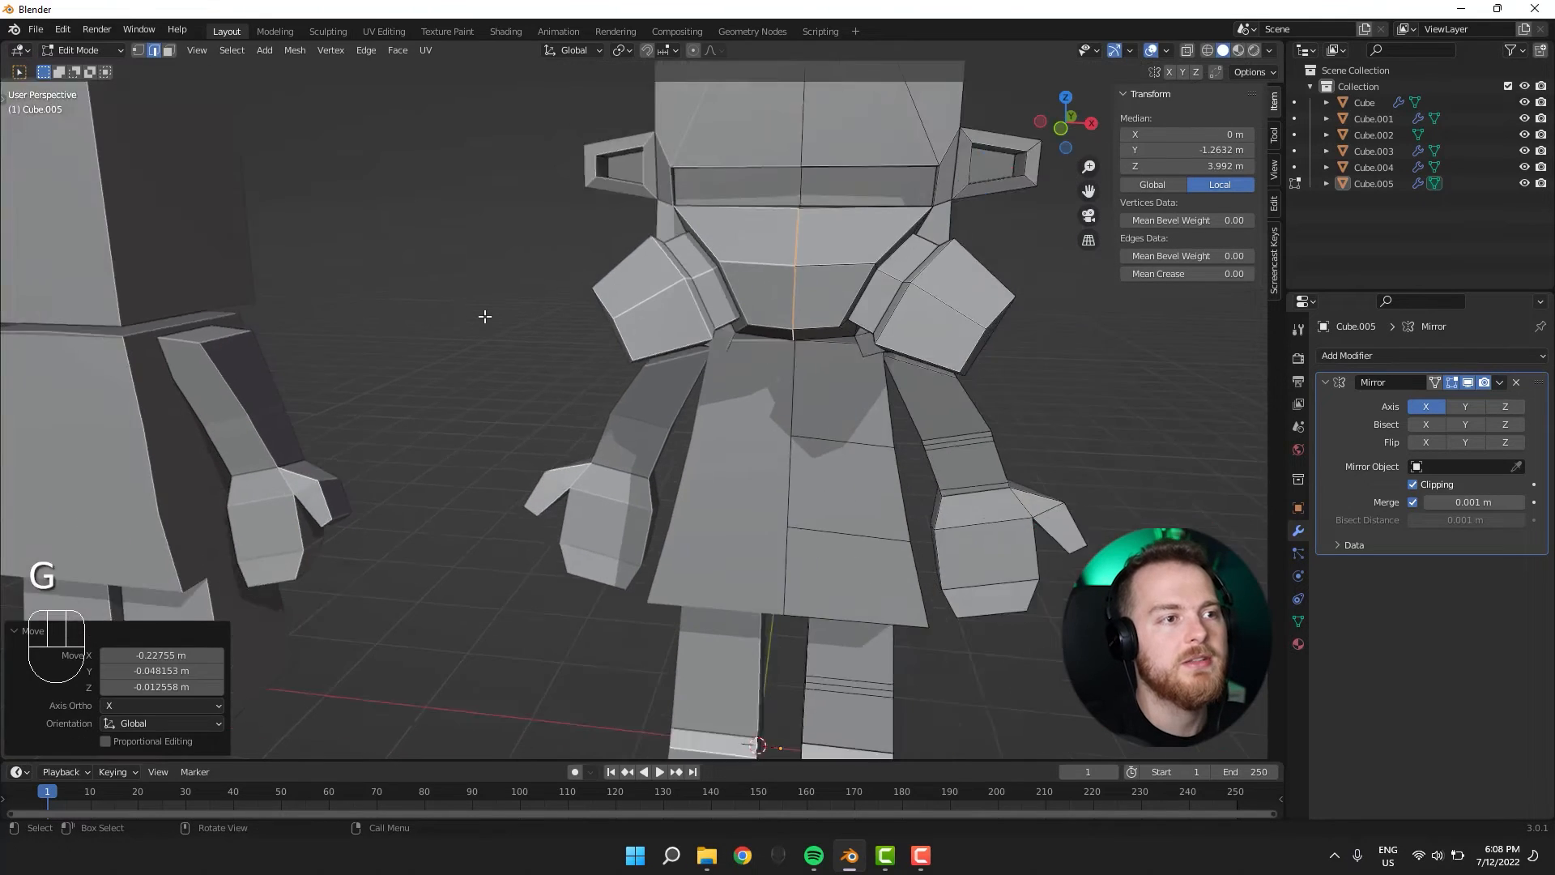
Extrude the shoulder's top face by about 0.099 m and its outer side face outward by about 0.798 m.
middle_drag(483, 316, 830, 456)
key(Tab)
key(Tab)
key(3)
scroll(813, 471, up, 3)
click(831, 445)
key(3)
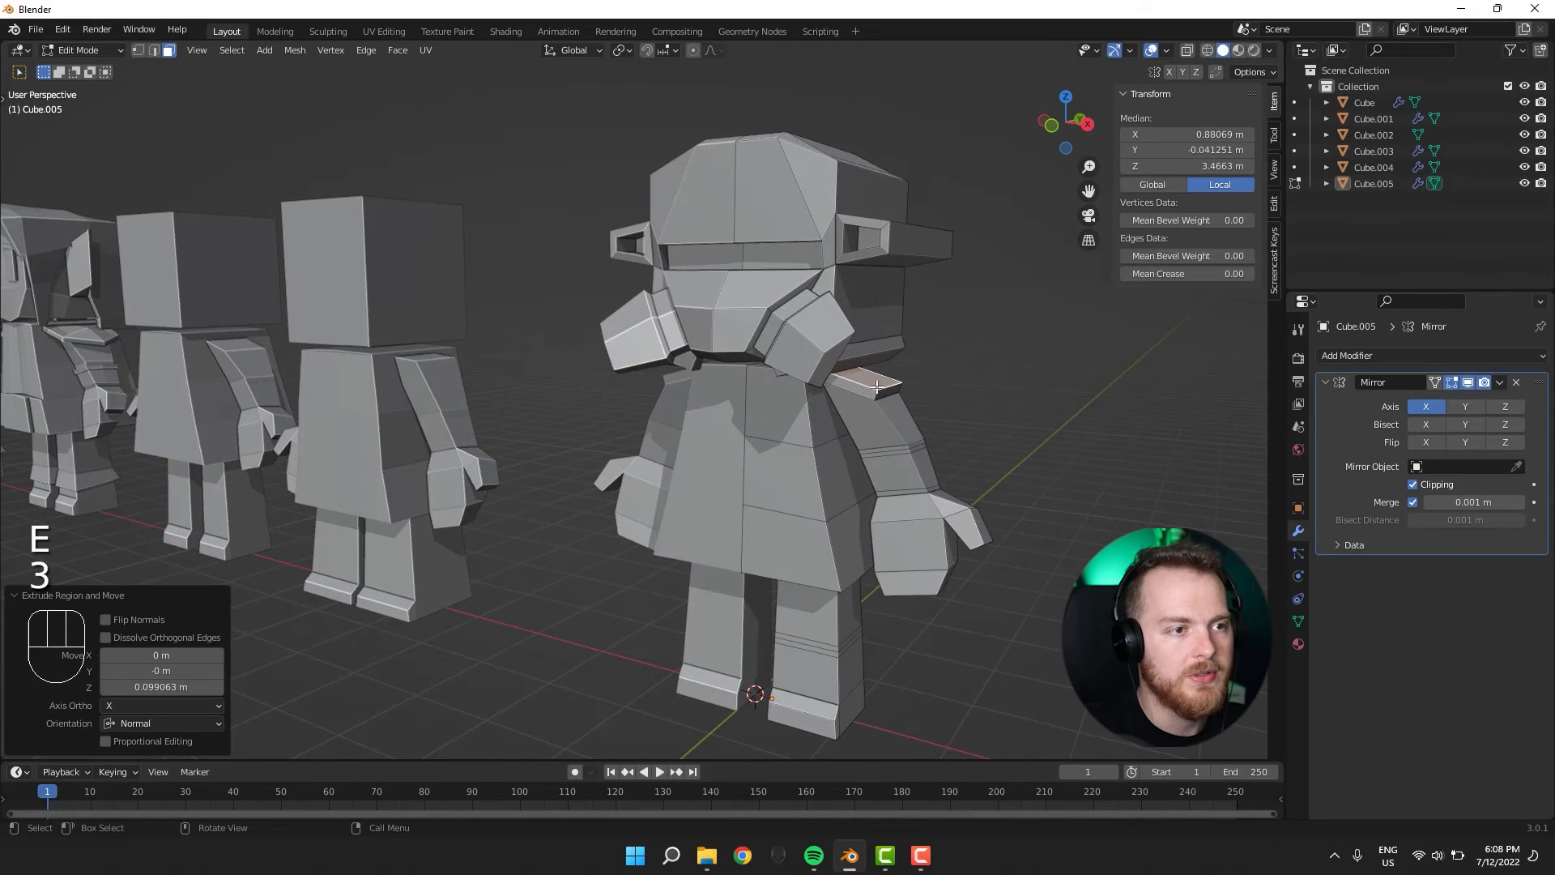
click(885, 392)
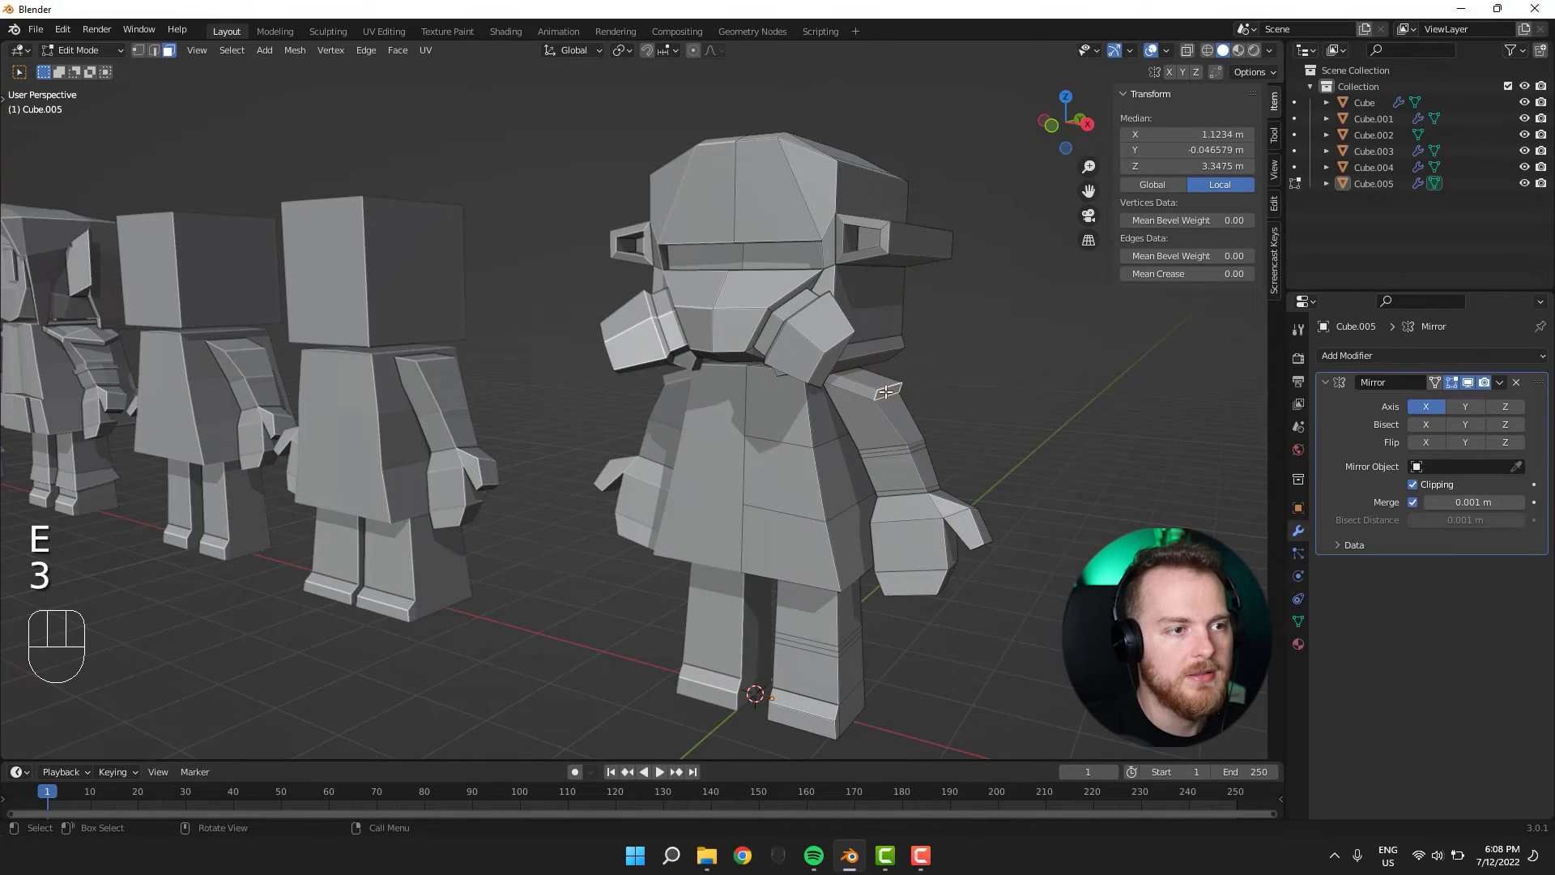
click(1014, 449)
Rotate the shoulder pad's outer end face by -37.2° about the global Z axis.
mouse_move(1007, 445)
middle_down()
mouse_move(899, 478)
mouse_move(689, 612)
middle_up()
key(4)
key(z)
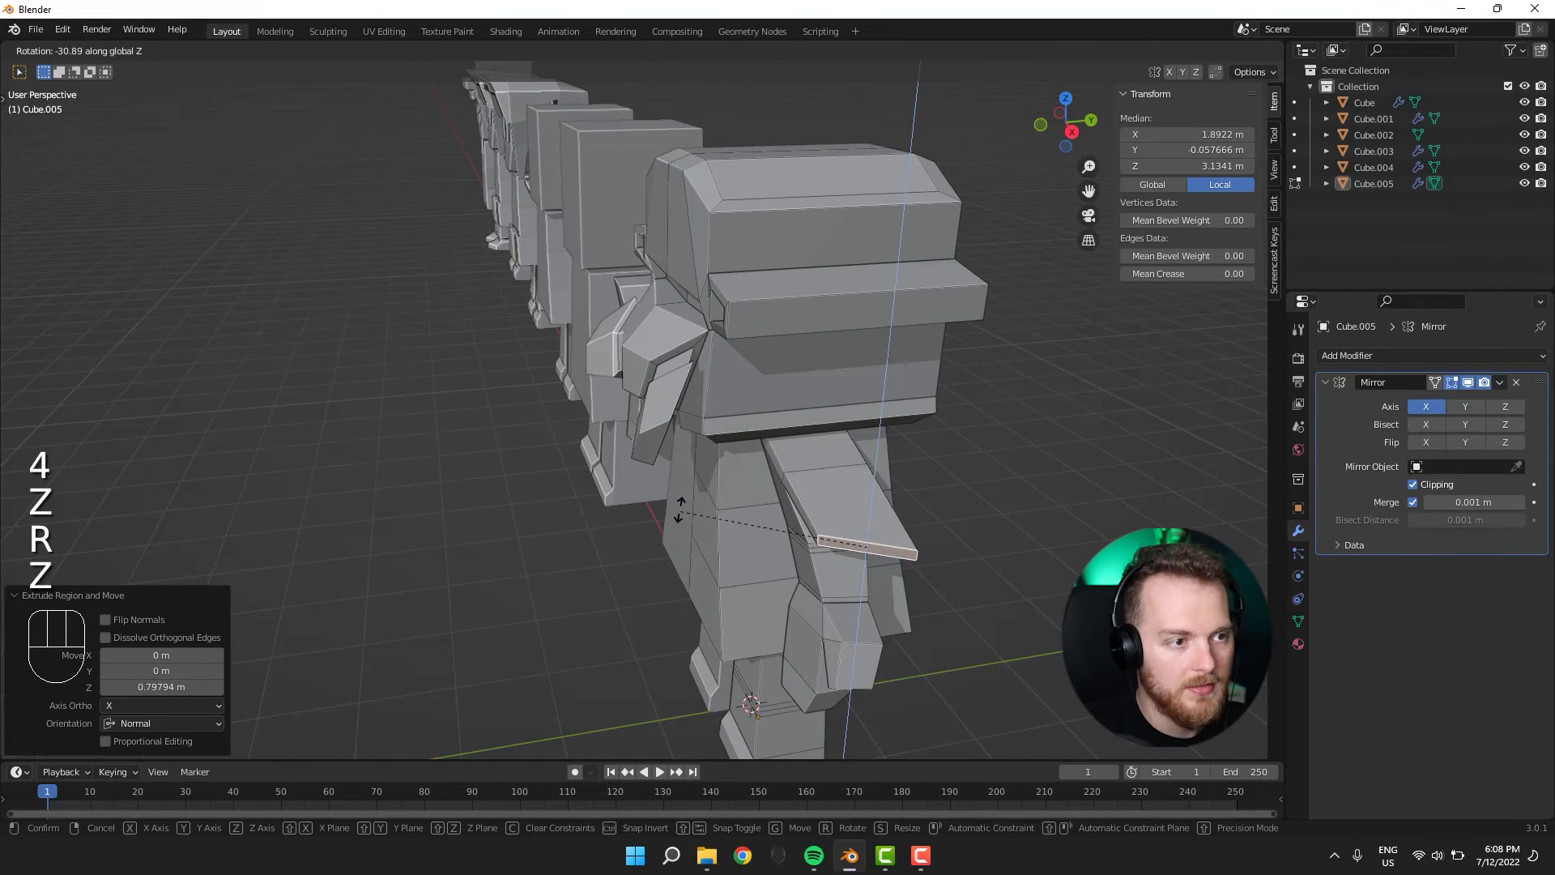
click(697, 478)
Inset the shoulder pad's top face by about 0.228 m, extrude it by about 0.16 m and taper it into a spike.
middle_drag(697, 478, 583, 463)
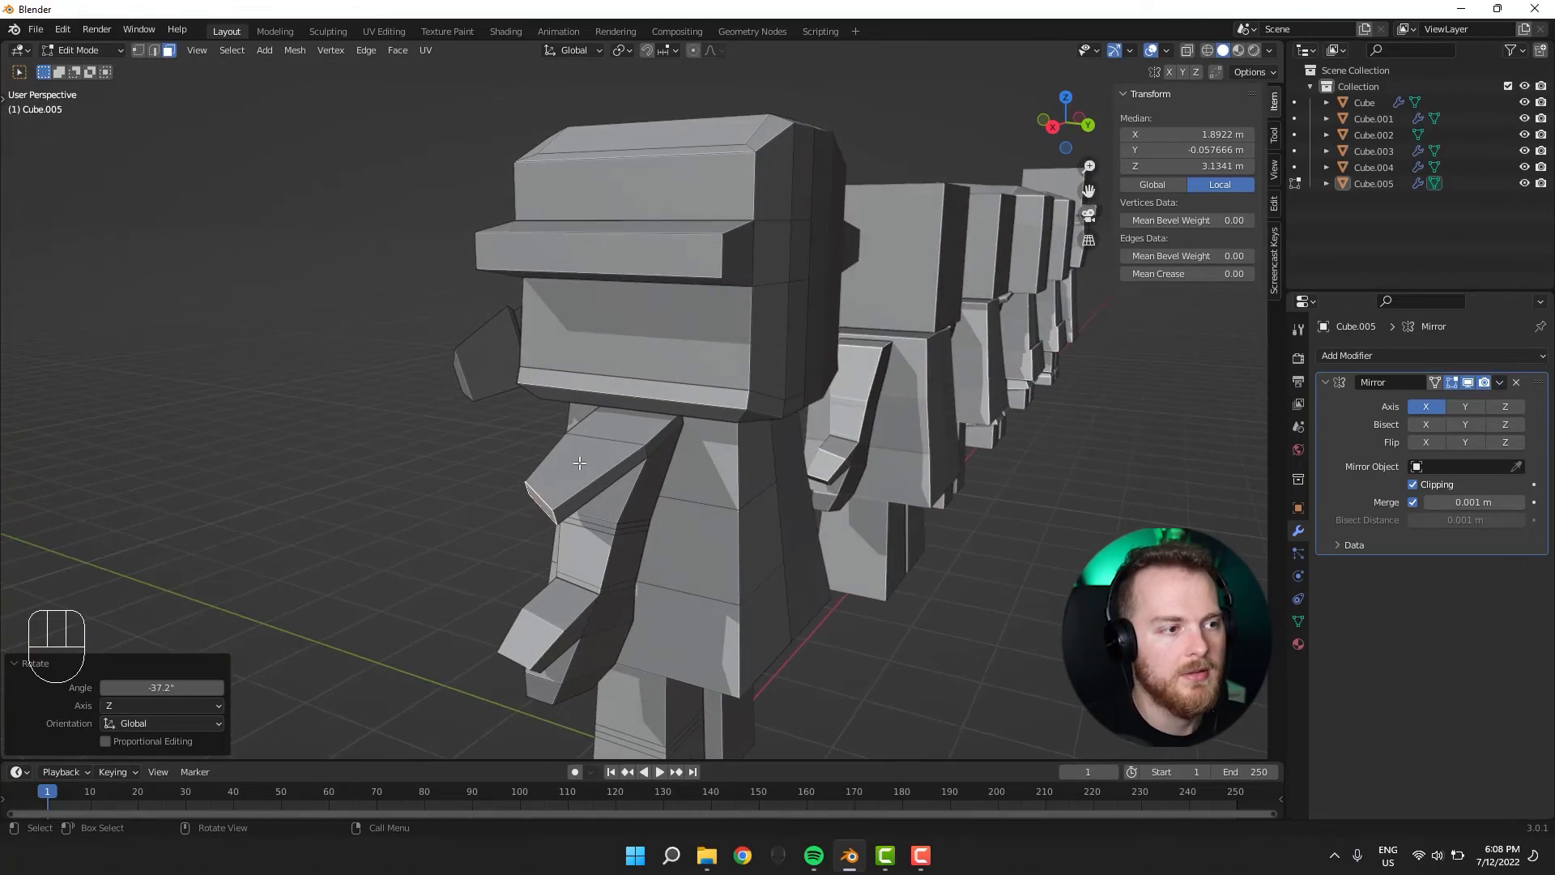
click(581, 461)
middle_drag(413, 478, 363, 478)
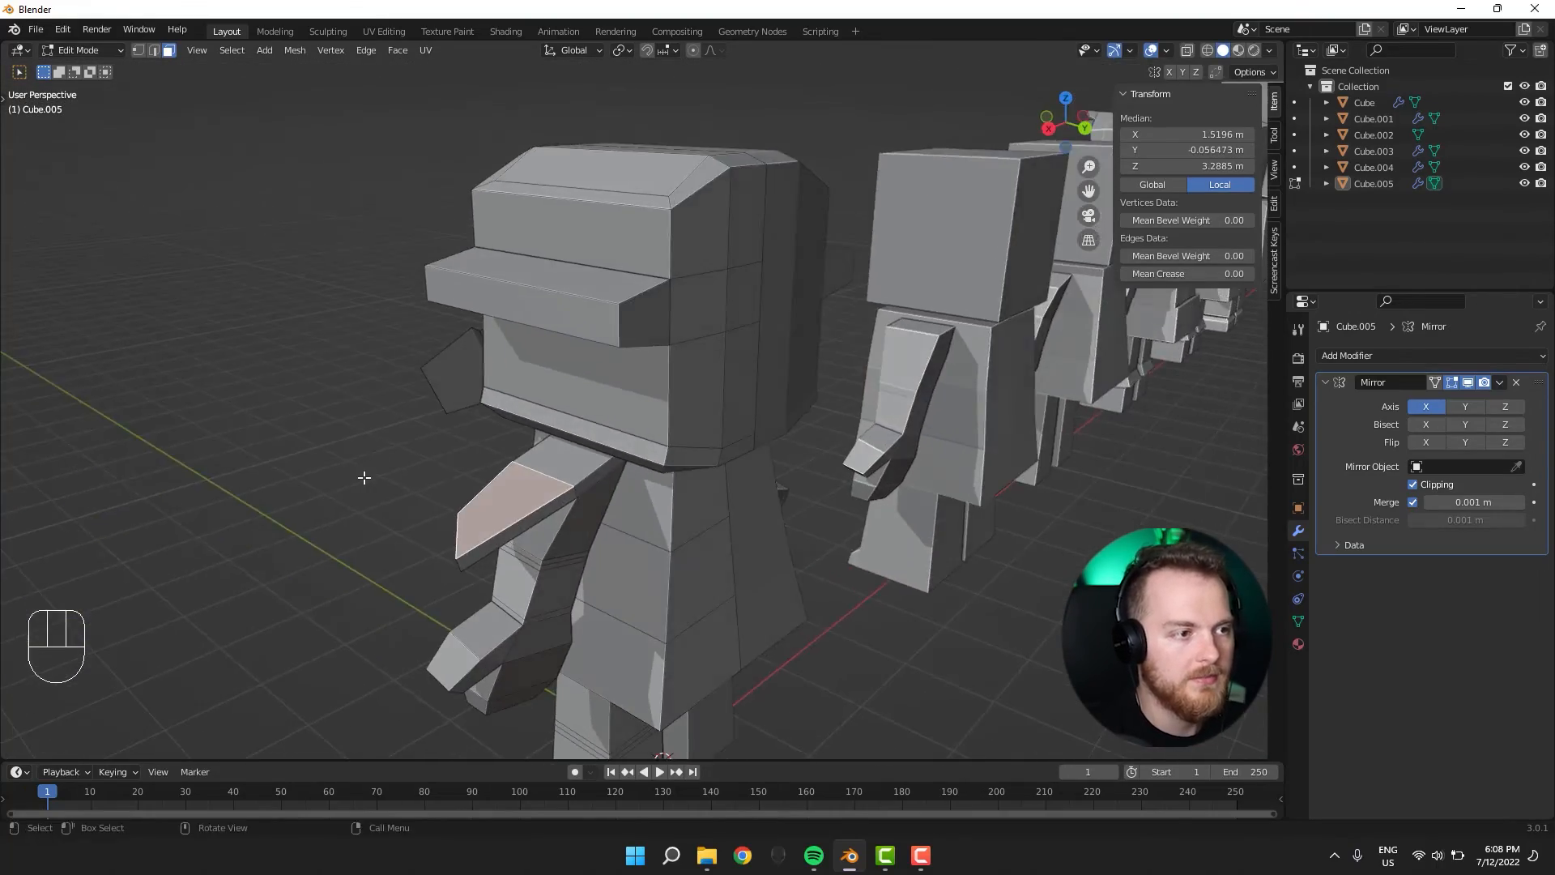
click(364, 500)
key(e)
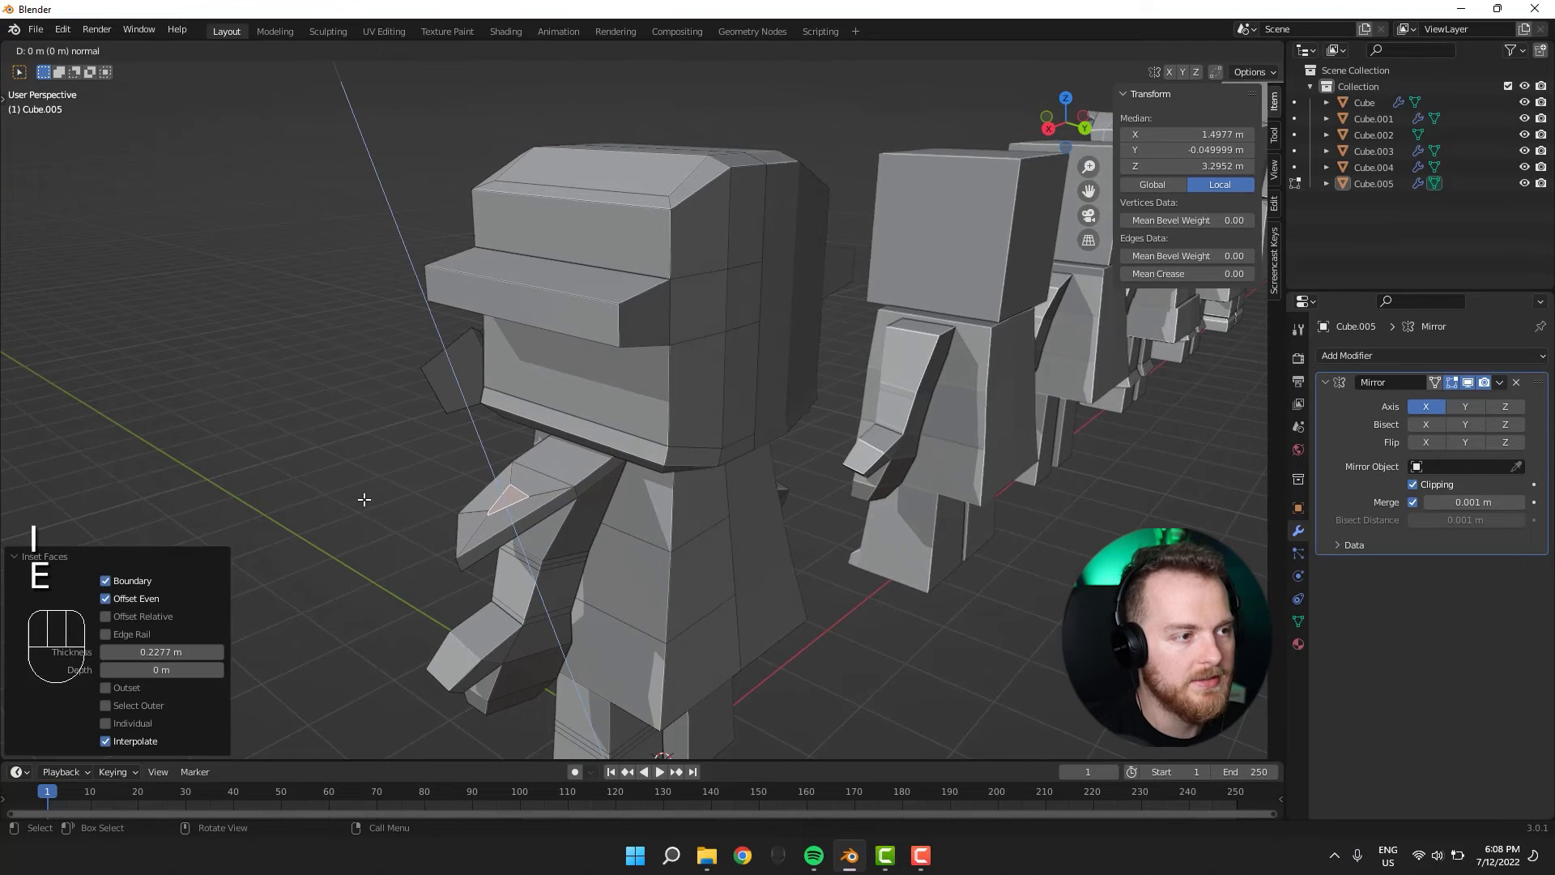
click(353, 481)
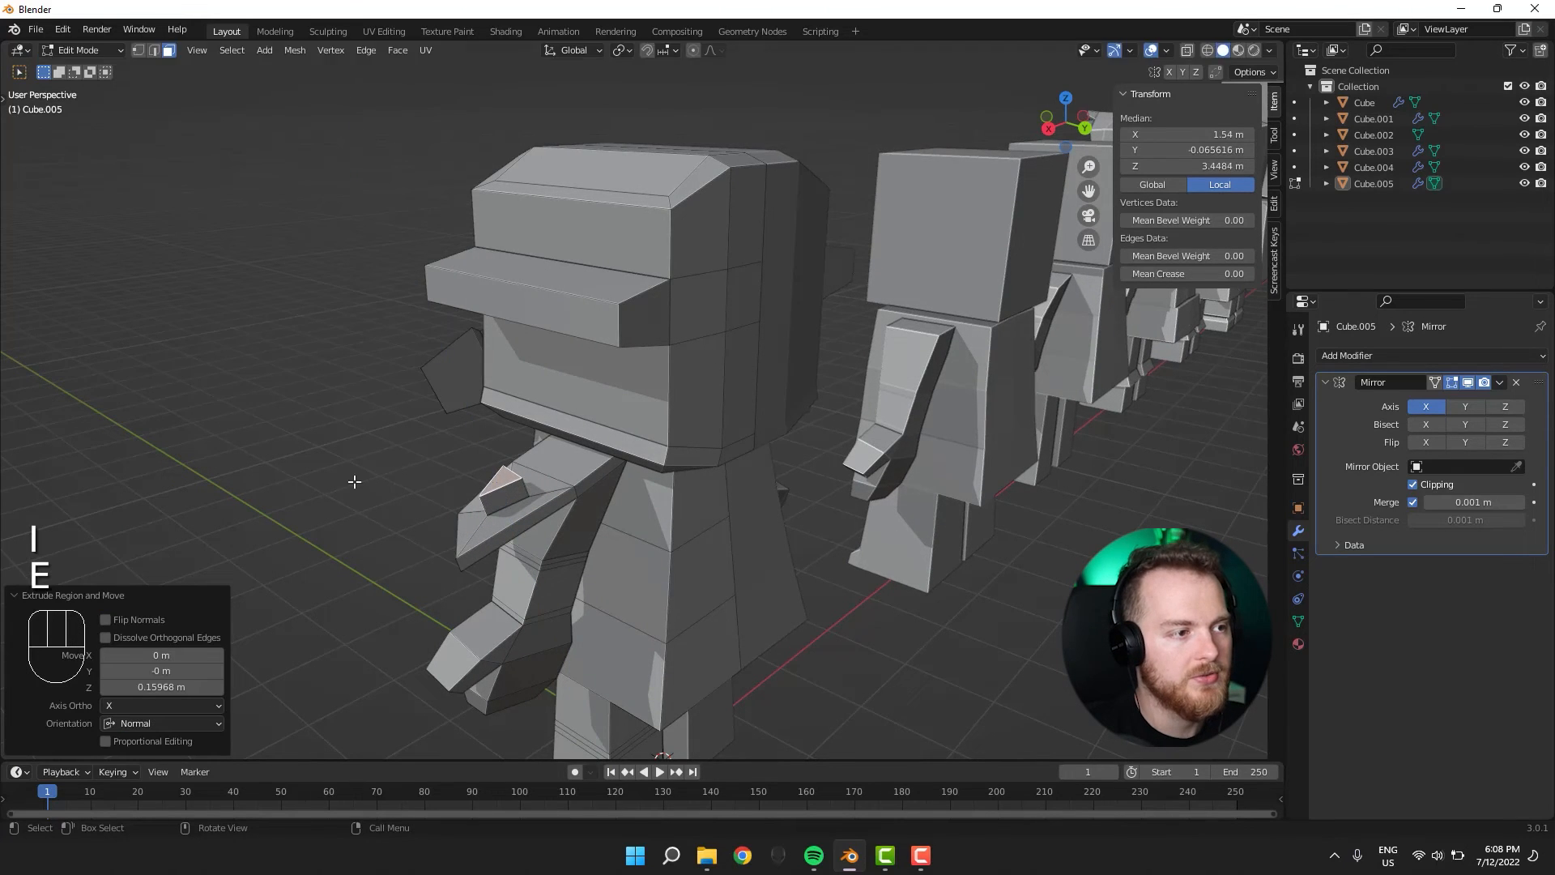
click(438, 467)
Try to extrude the lower band of torso faces outward along their normals.
middle_drag(375, 468, 762, 578)
key(Tab)
key(Tab)
click(762, 578)
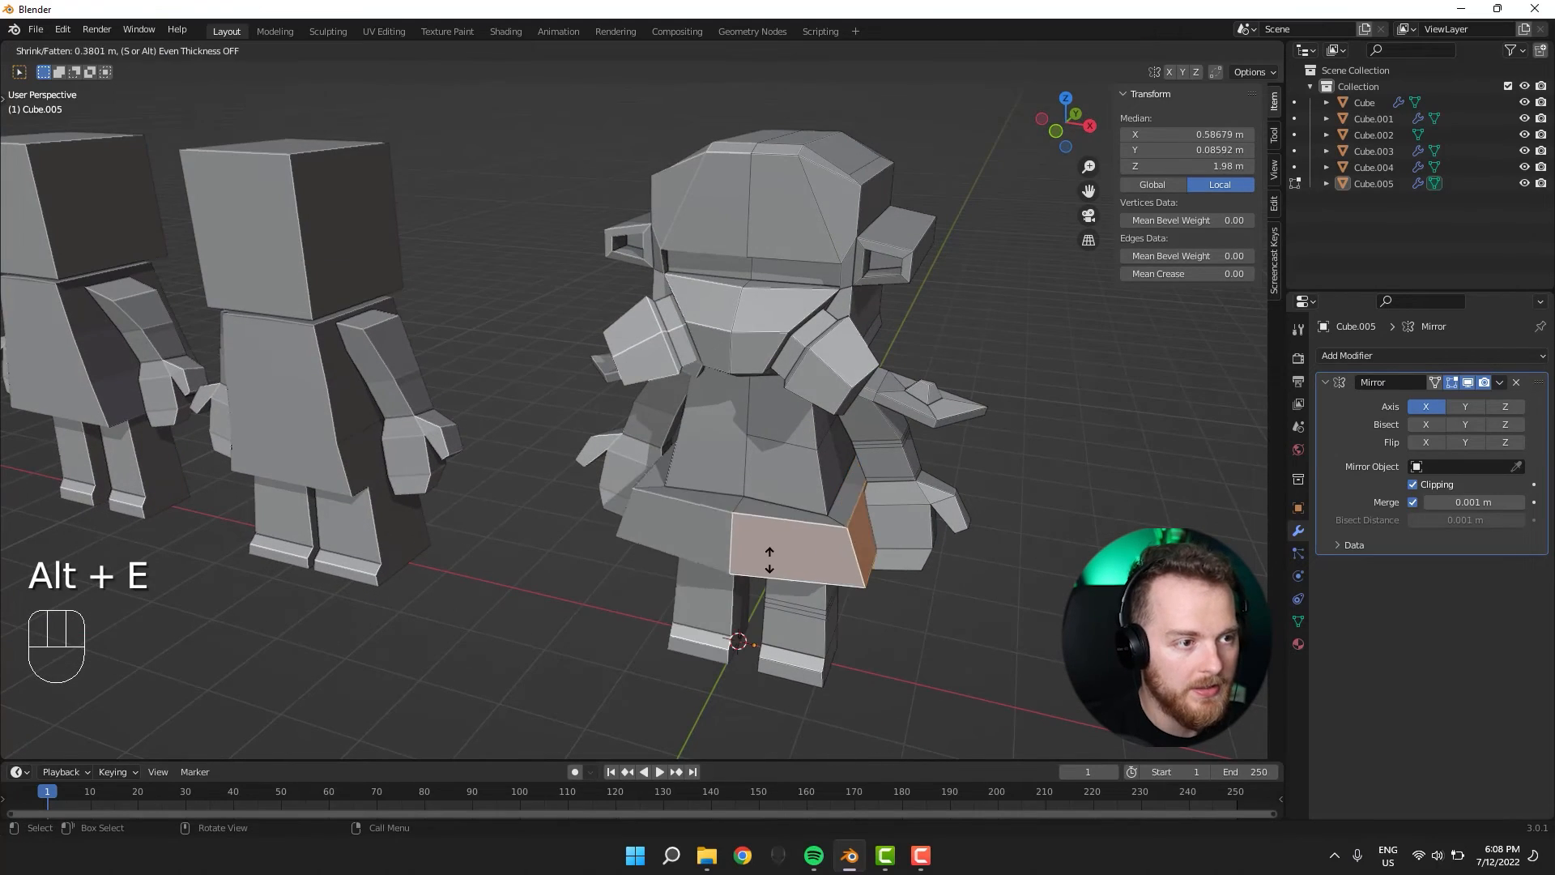
click(769, 573)
middle_drag(769, 574, 779, 508)
key(ctrl+z)
Scale the lower torso band to 0.693 along X and extrude it outward along its normals as a skirt.
key(s)
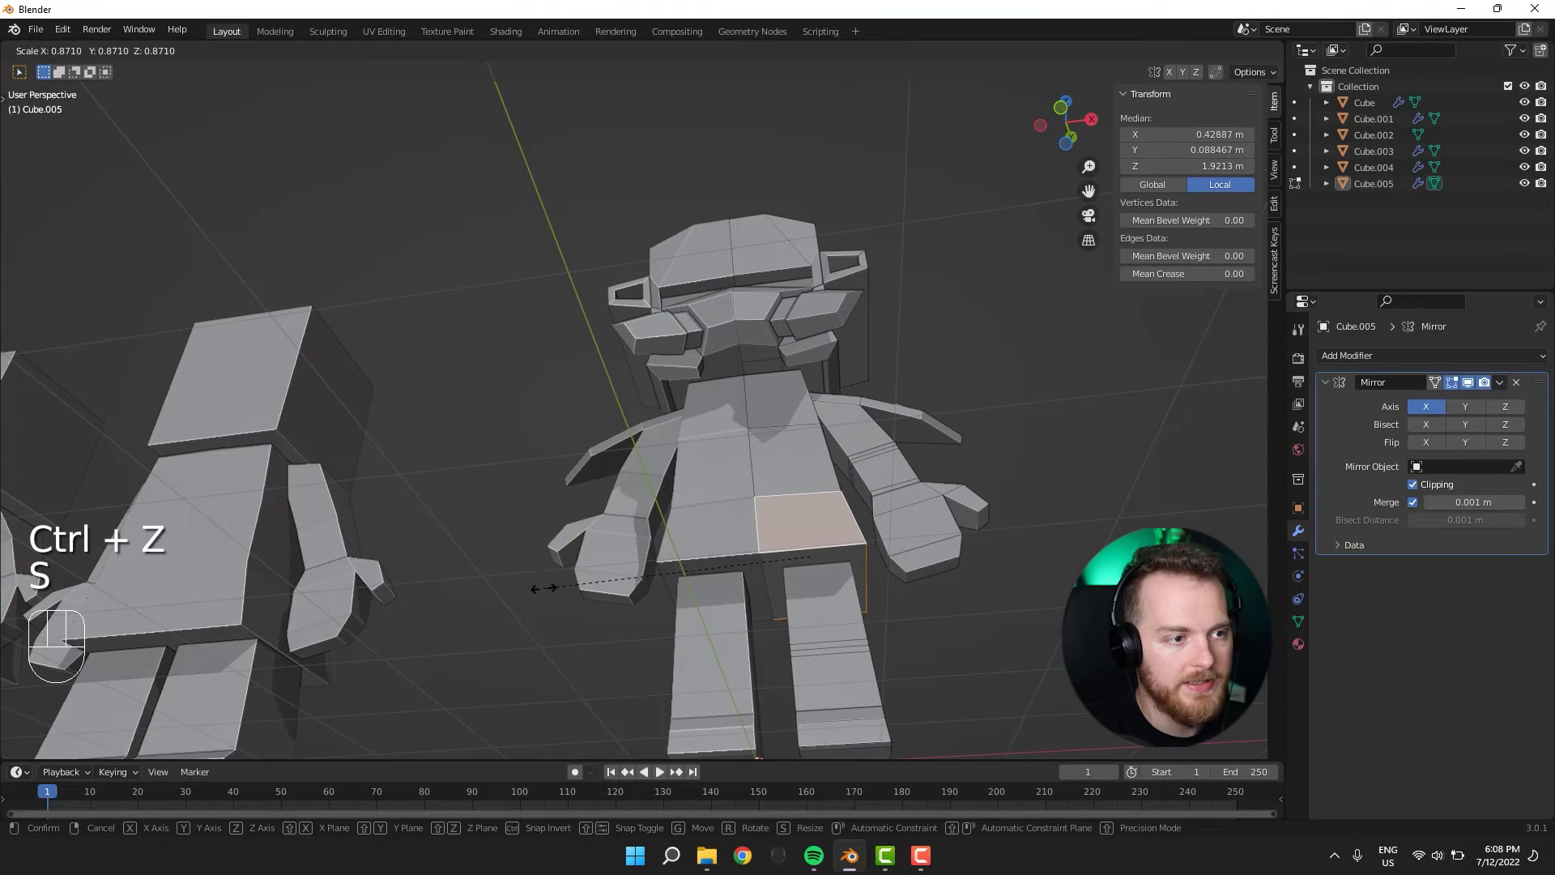
click(585, 580)
middle_drag(585, 580, 606, 653)
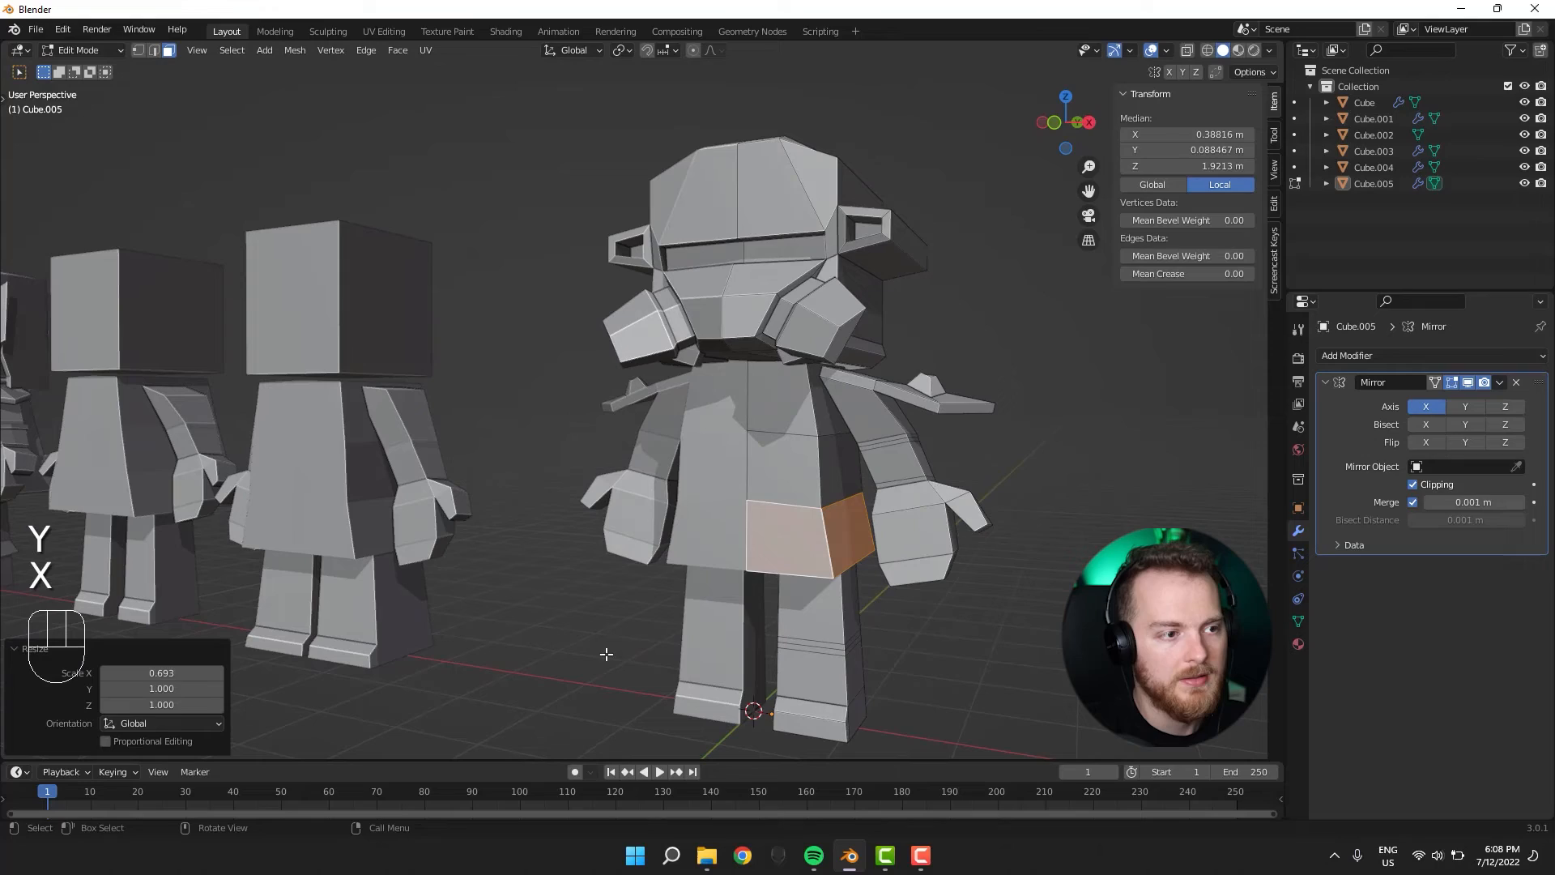
click(662, 609)
click(666, 598)
Select the skirt's bottom edges and scale them to 0.925.
middle_drag(666, 598, 776, 577)
key(2)
click(547, 340)
shift+click(486, 362)
middle_drag(549, 648, 811, 604)
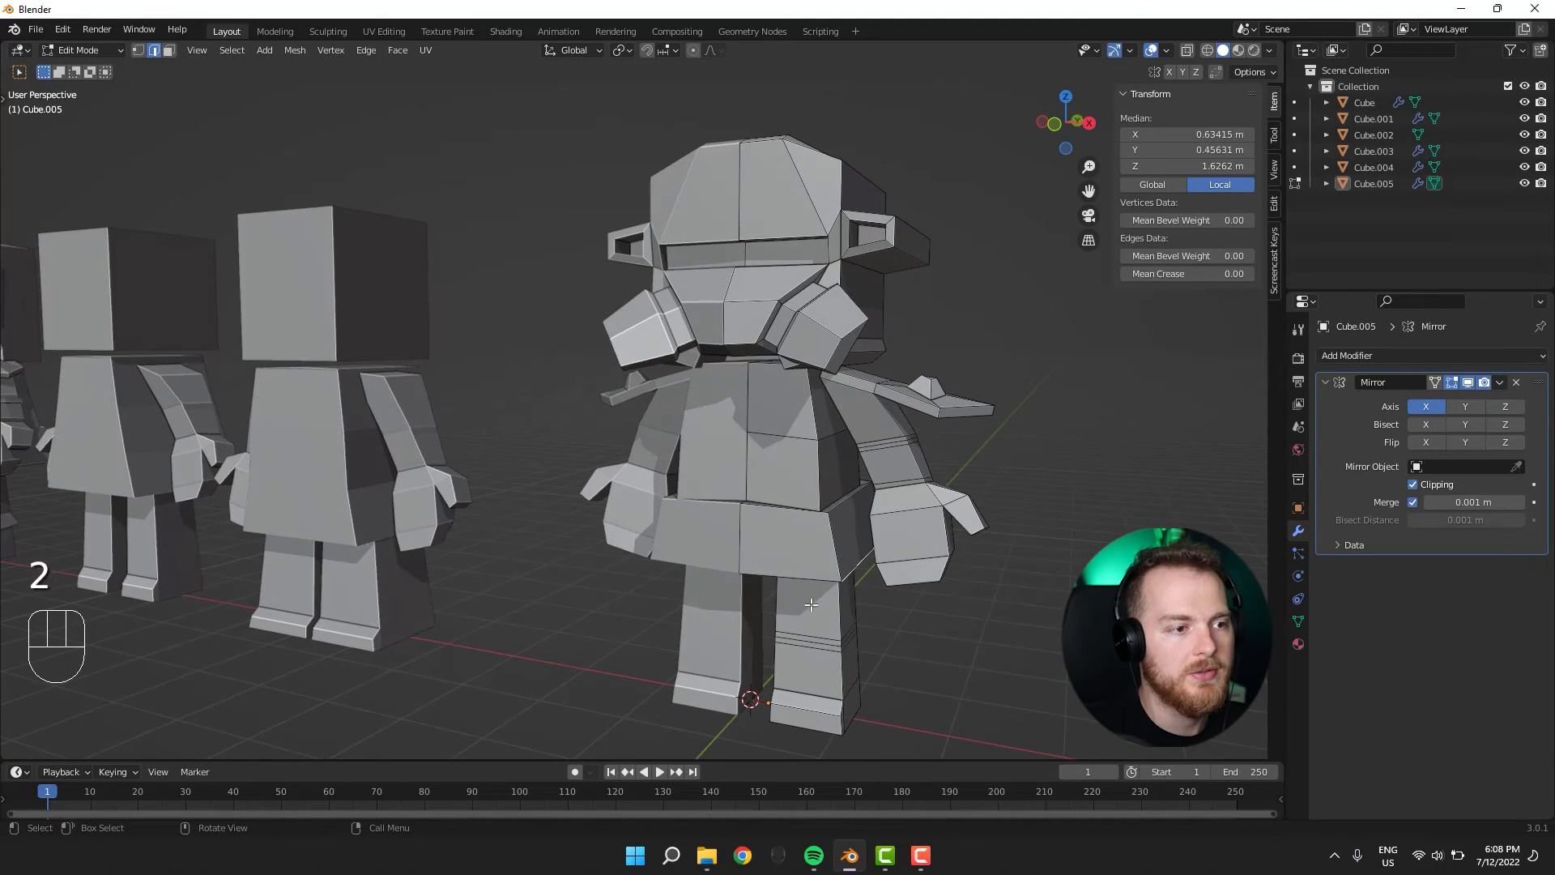
click(539, 621)
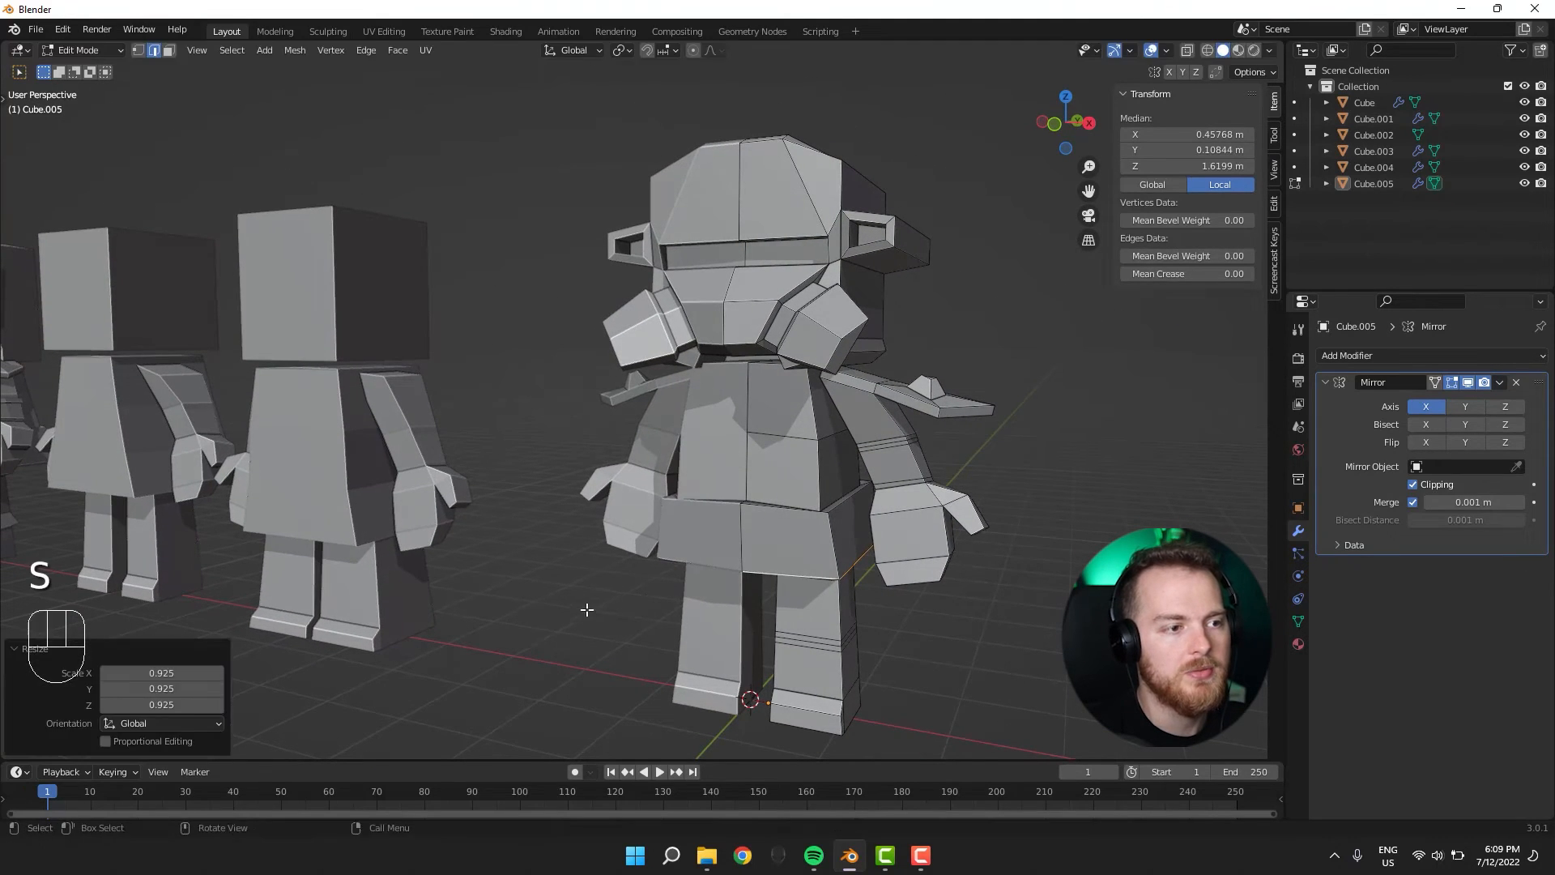
Try to extrude the two upper back faces of the torso outward by about 0.46 m.
middle_drag(583, 608, 348, 623)
click(548, 446)
key(3)
click(561, 468)
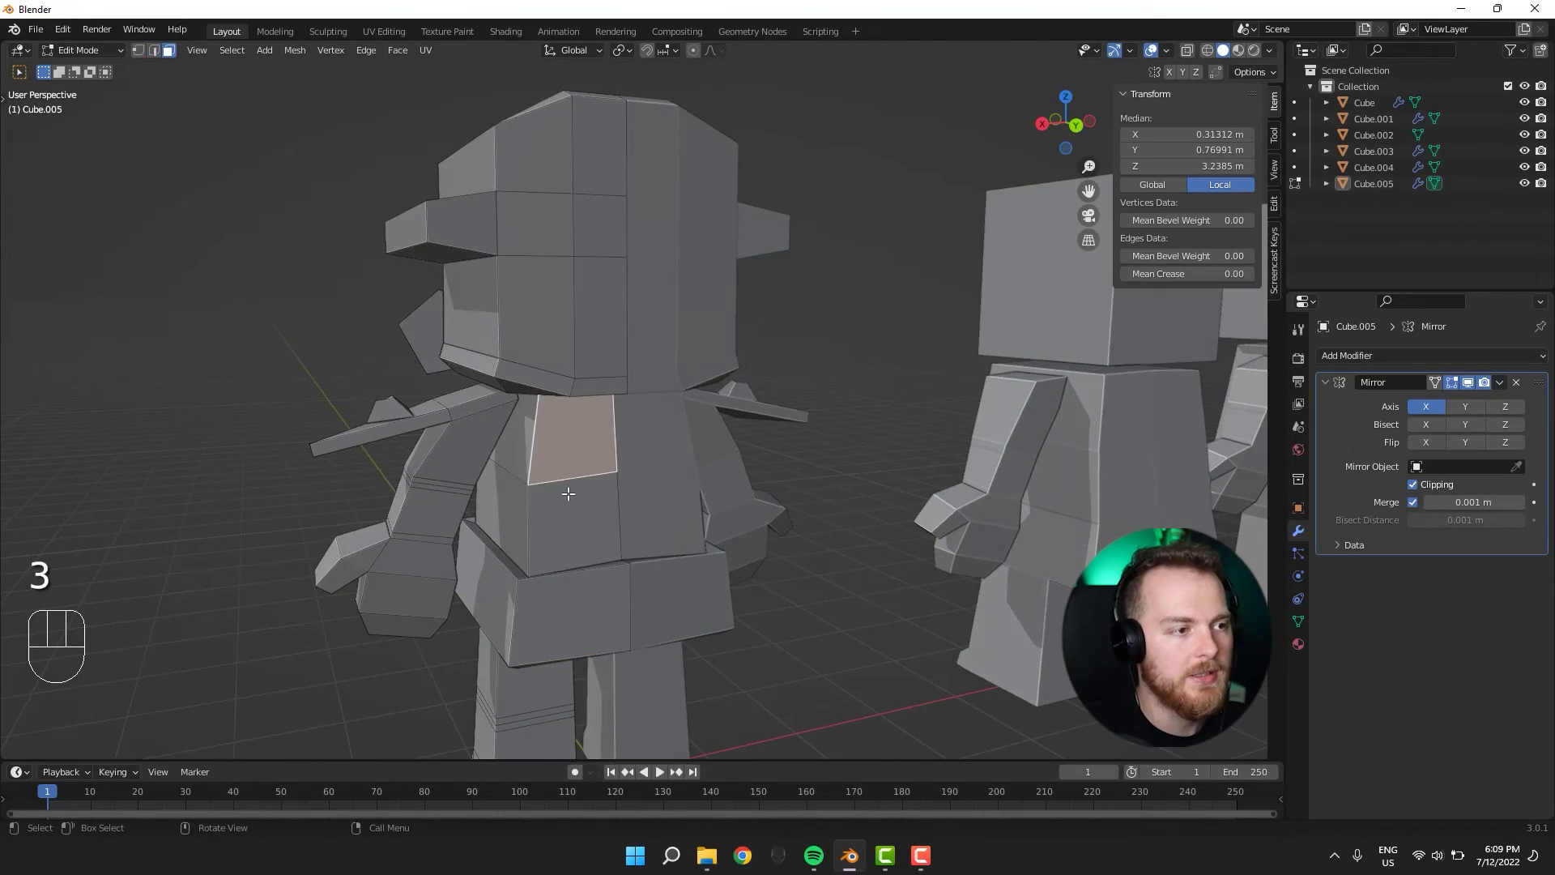
middle_drag(574, 458, 659, 467)
middle_drag(336, 513, 402, 505)
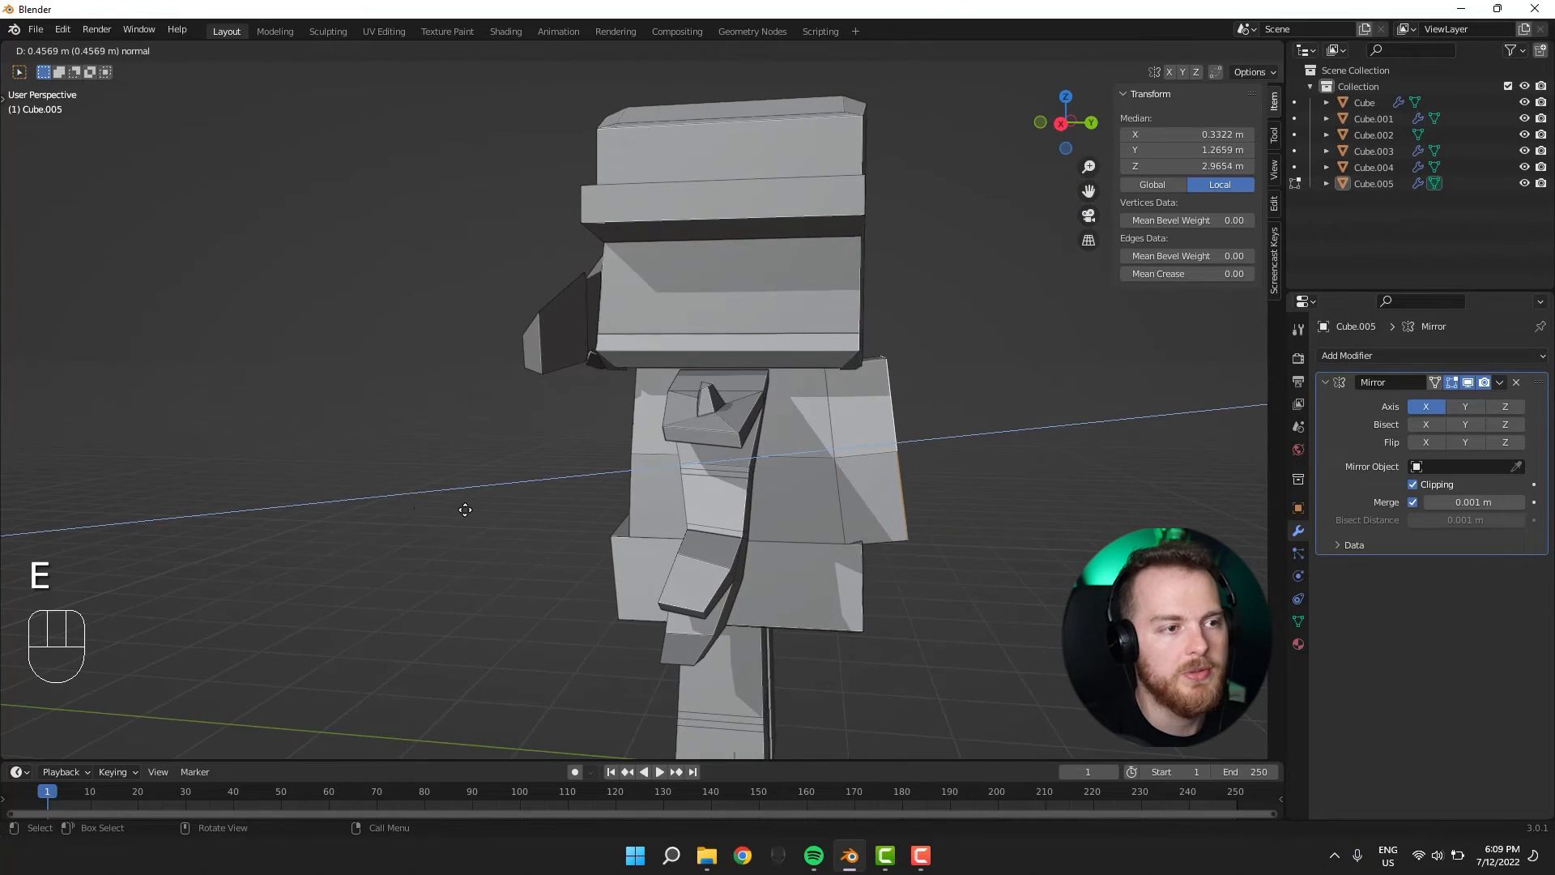
click(491, 509)
middle_drag(710, 545, 650, 511)
key(ctrl+z)
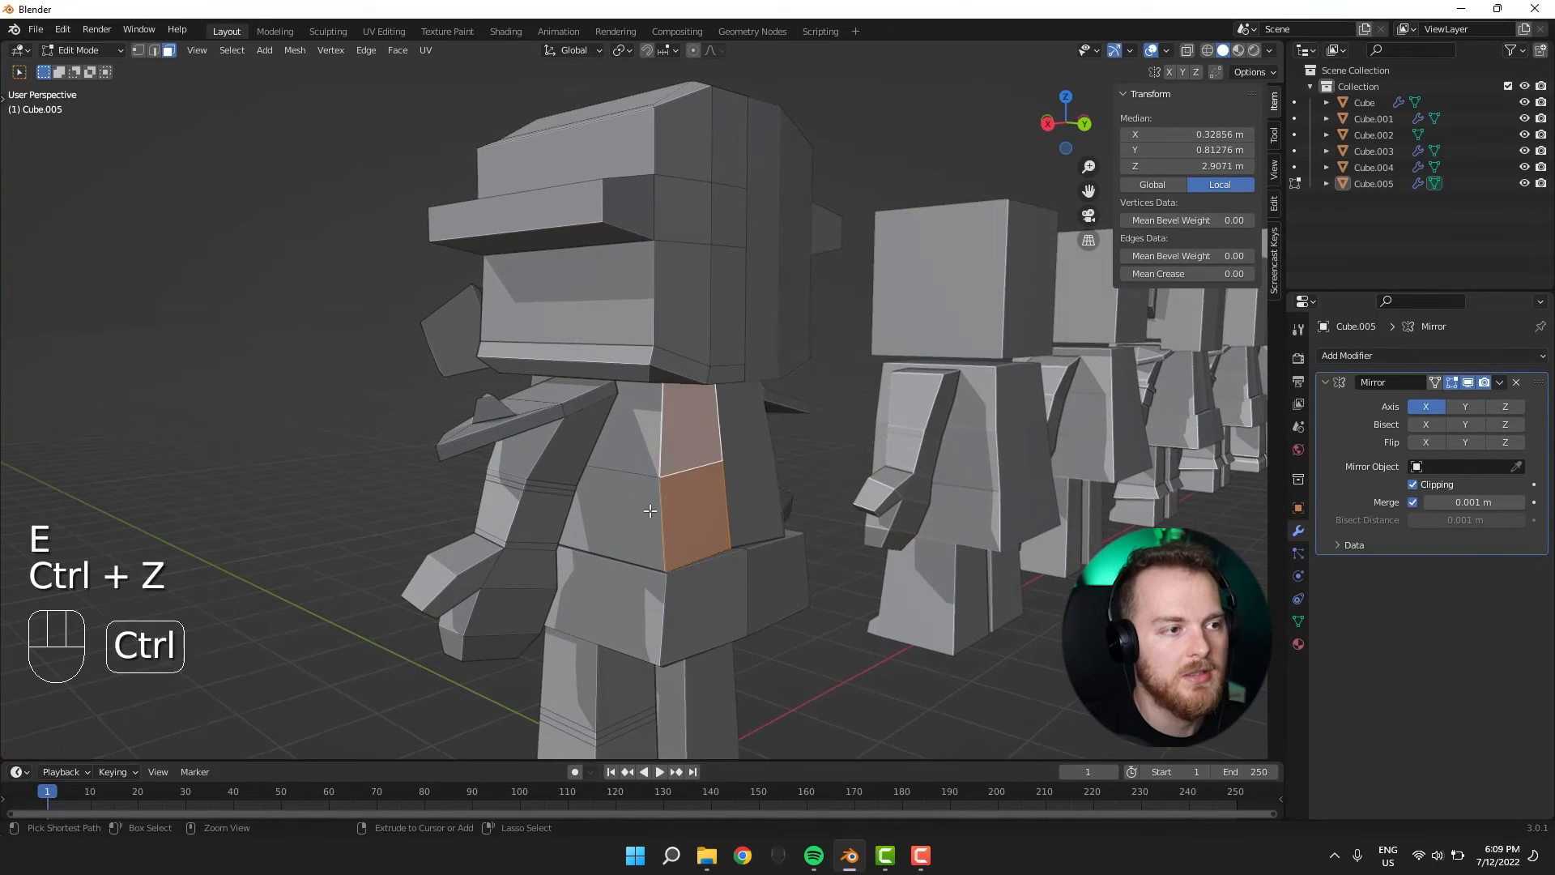
Form a recessed base on the two back faces with extrusions of about 0.063 m and 0.053 m, scaling them to 0.863 and back up.
click(547, 499)
key(s)
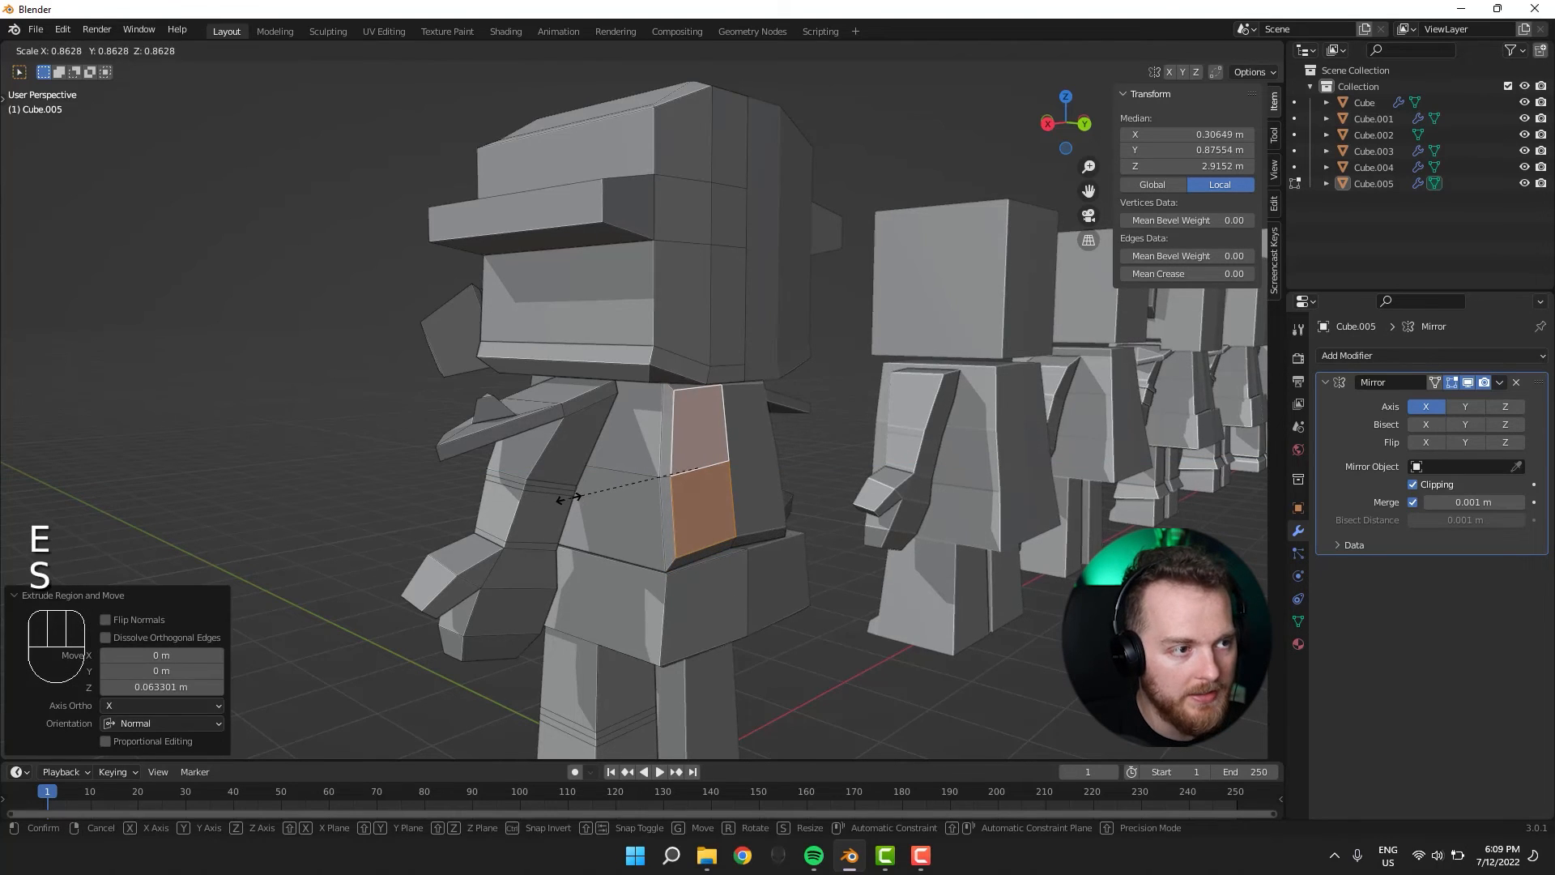
click(567, 498)
key(e)
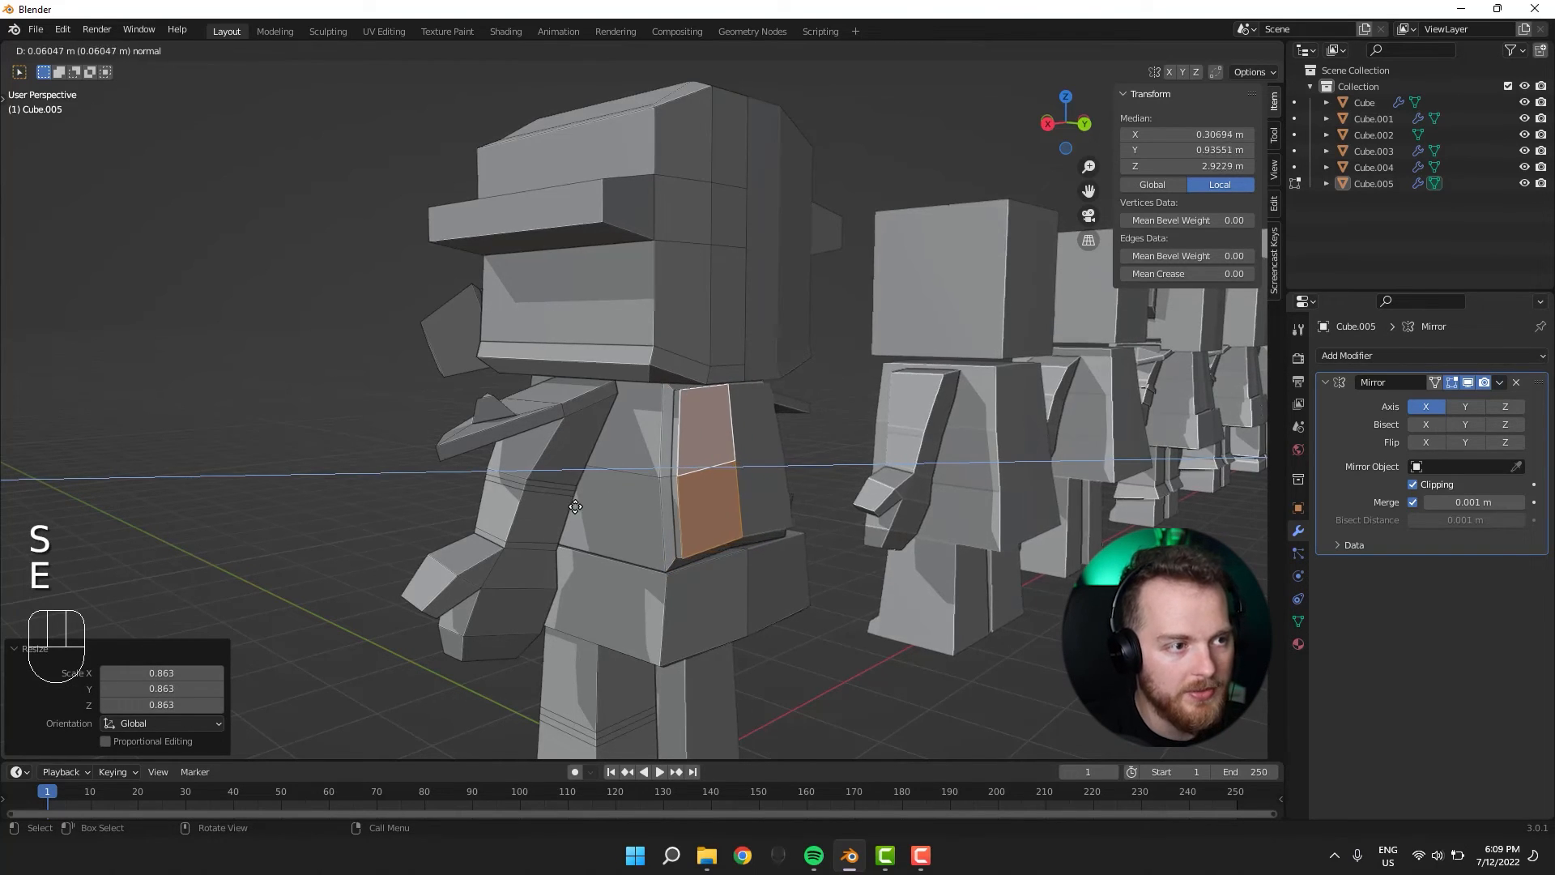
click(574, 507)
key(s)
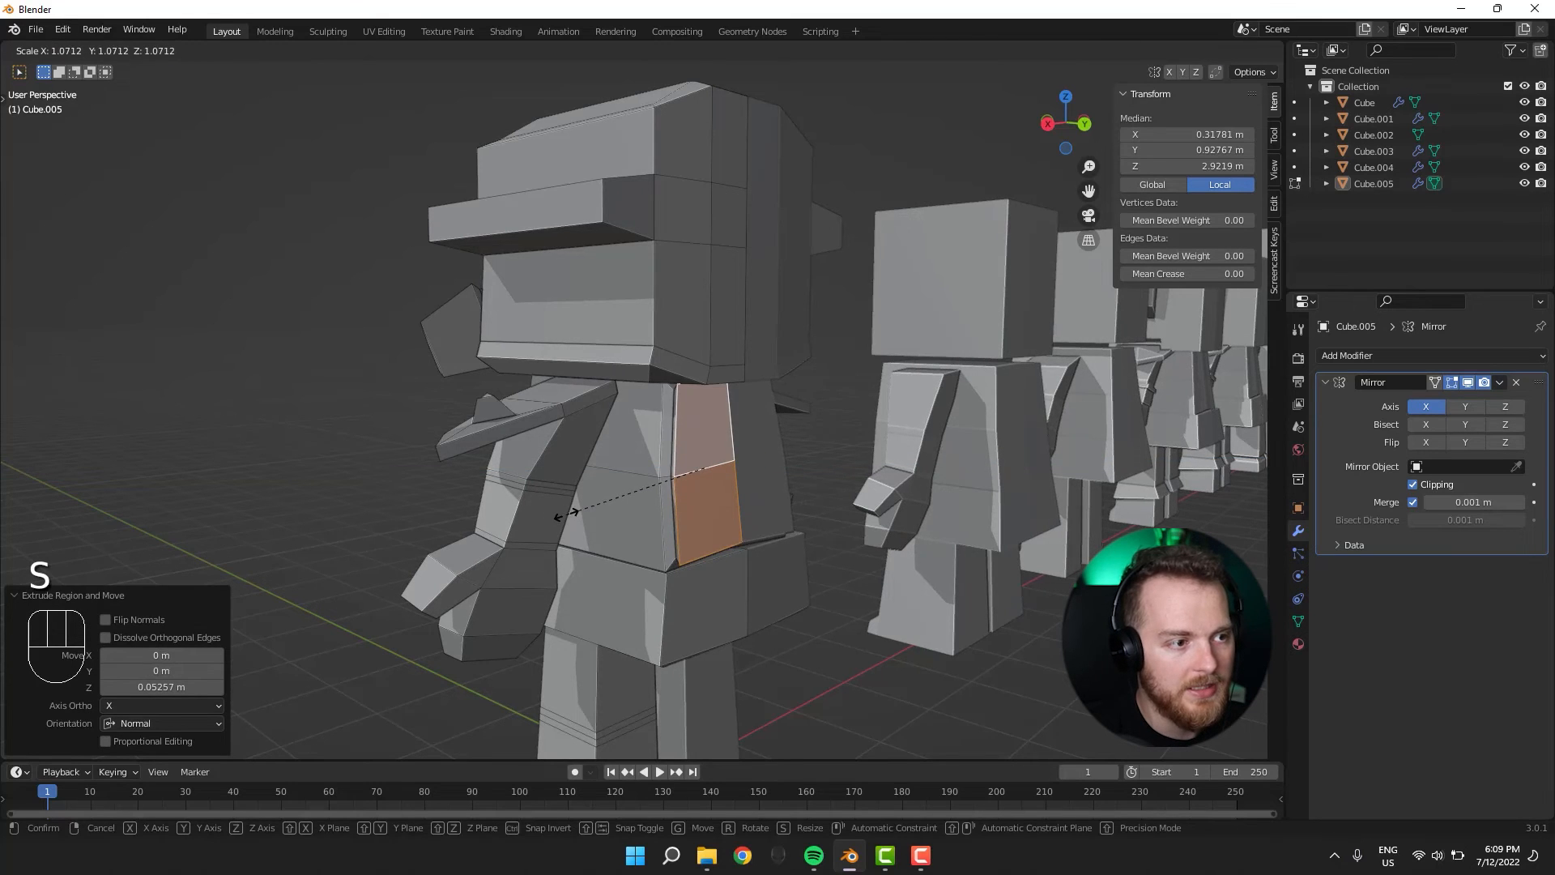
click(567, 512)
Extrude the two back faces far outward to form a backpack block.
middle_drag(567, 513, 743, 454)
key(e)
click(777, 416)
Lower the backpack's top and middle outer edges along Z to slope its back side.
key(2)
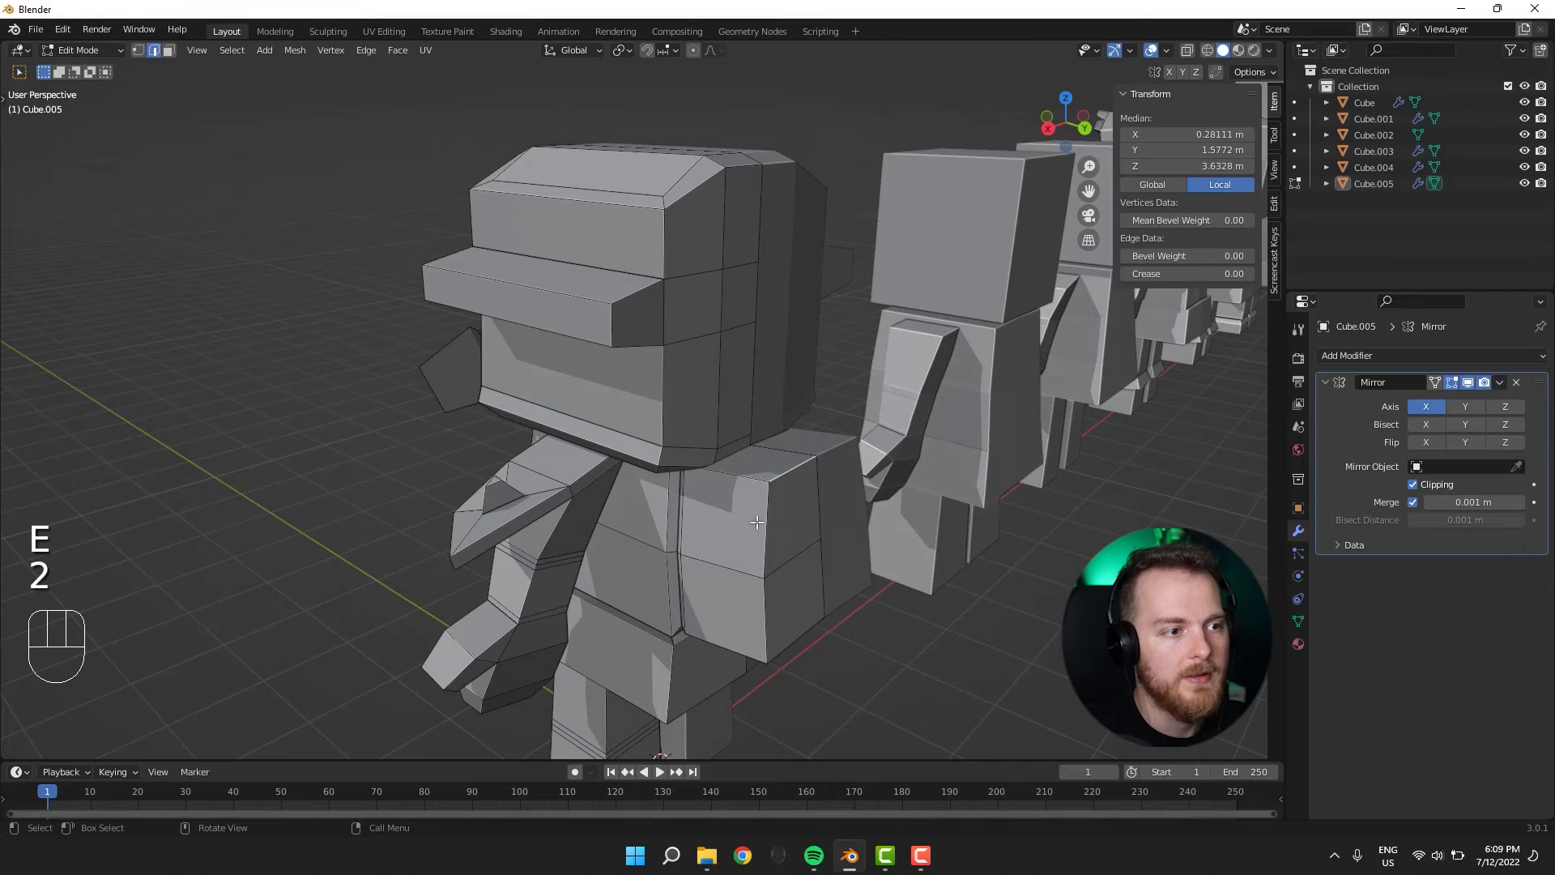
key(g)
key(z)
click(790, 571)
key(g)
key(z)
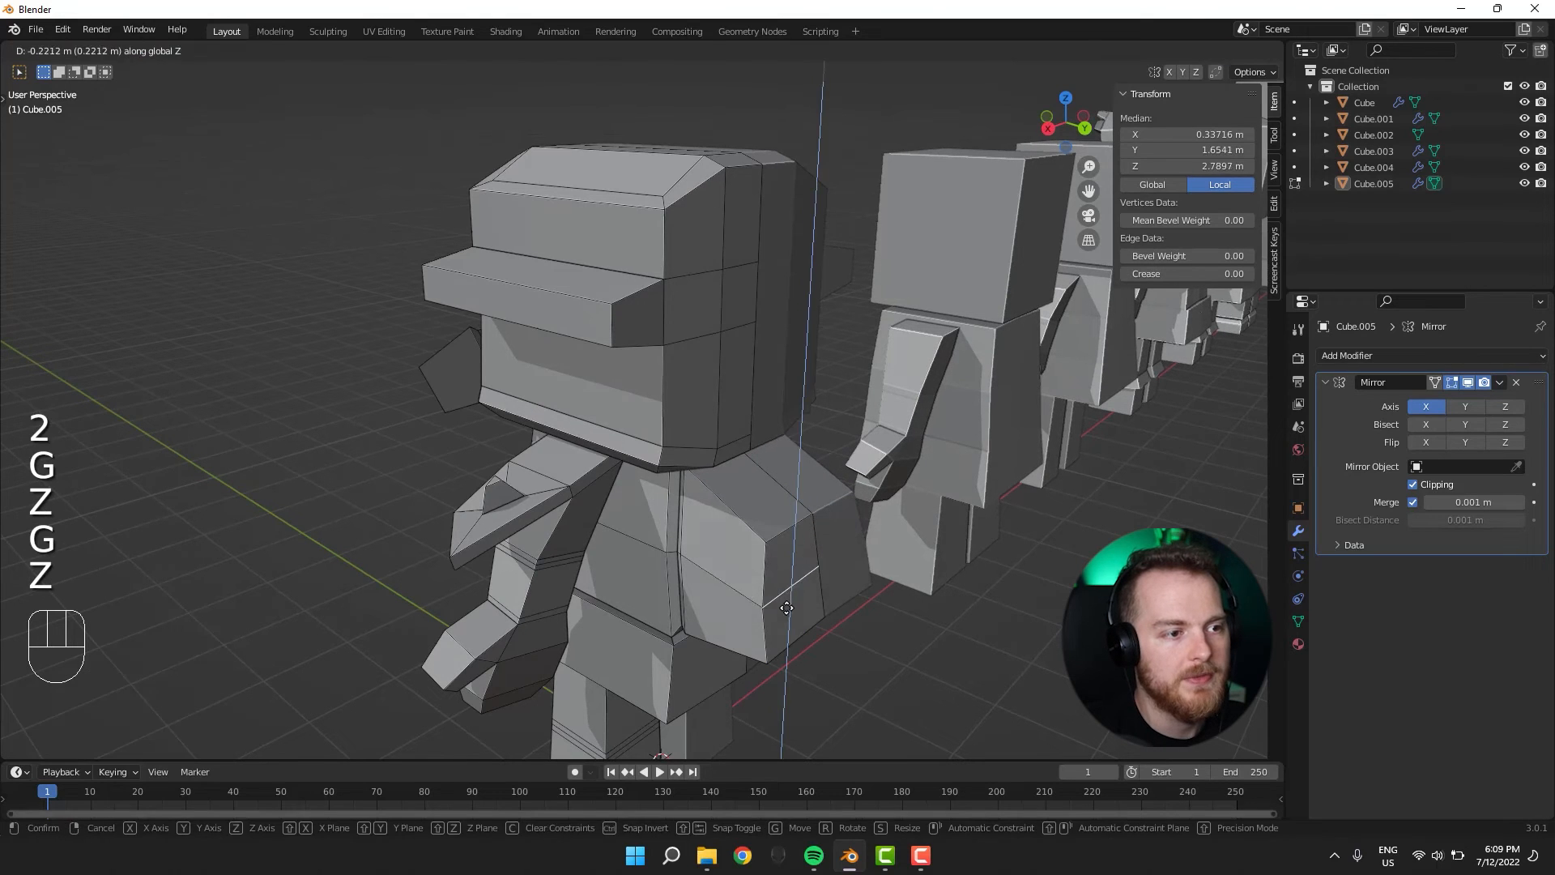
click(786, 613)
Move the backpack's bottom outer edge by about -0.093 m along Y, toward the body.
middle_drag(785, 613, 798, 275)
key(g)
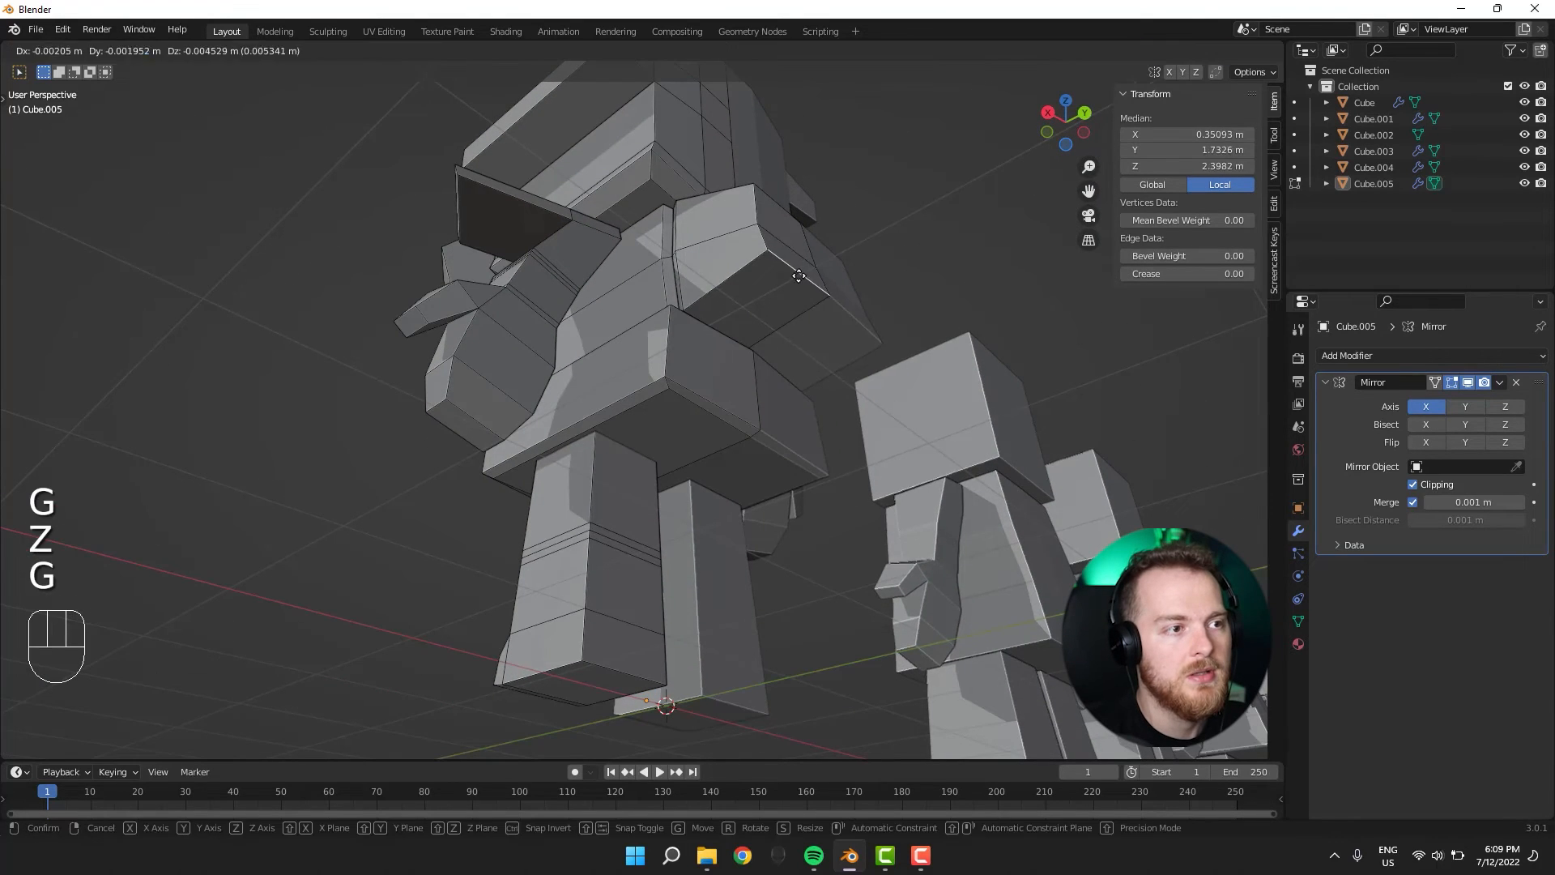
click(784, 291)
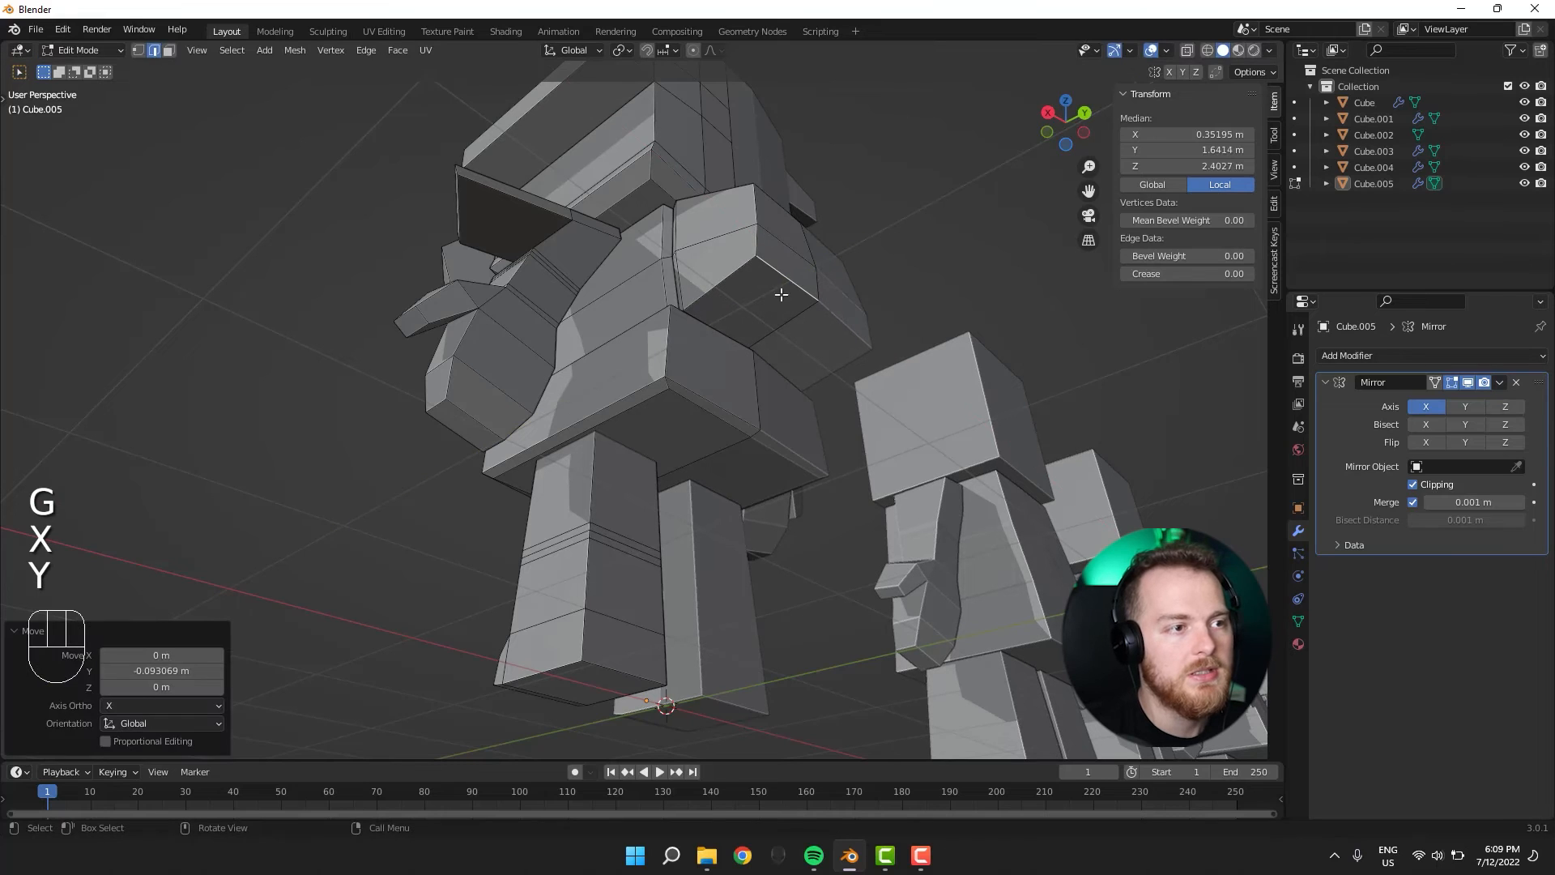
Inset the backpack's bottom face and extrude it downward by about 0.11 m.
click(767, 307)
key(3)
click(751, 311)
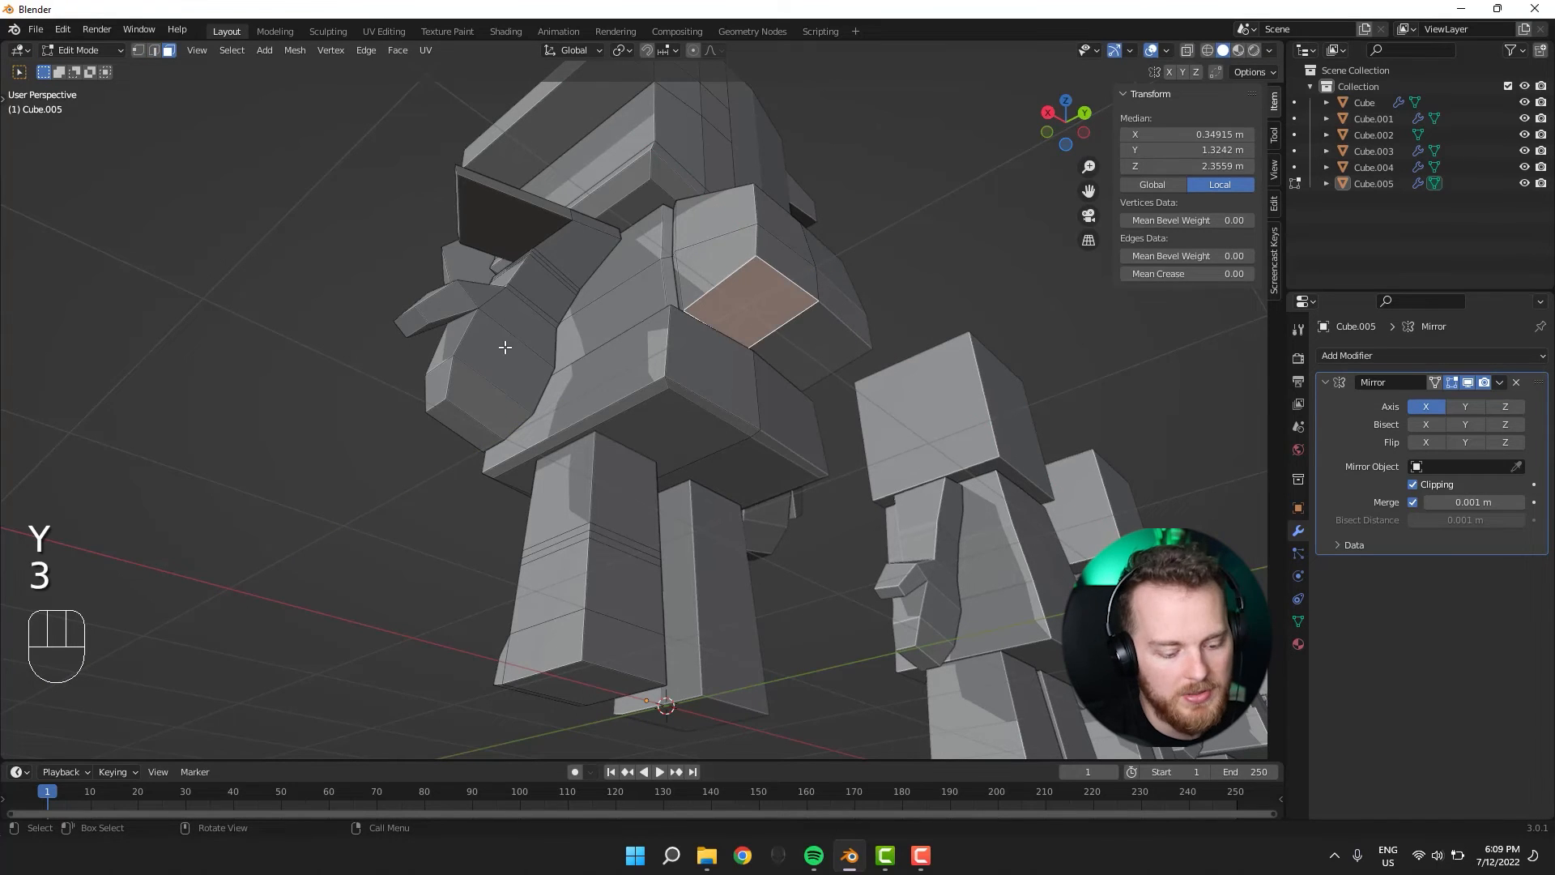
click(519, 349)
key(e)
click(525, 362)
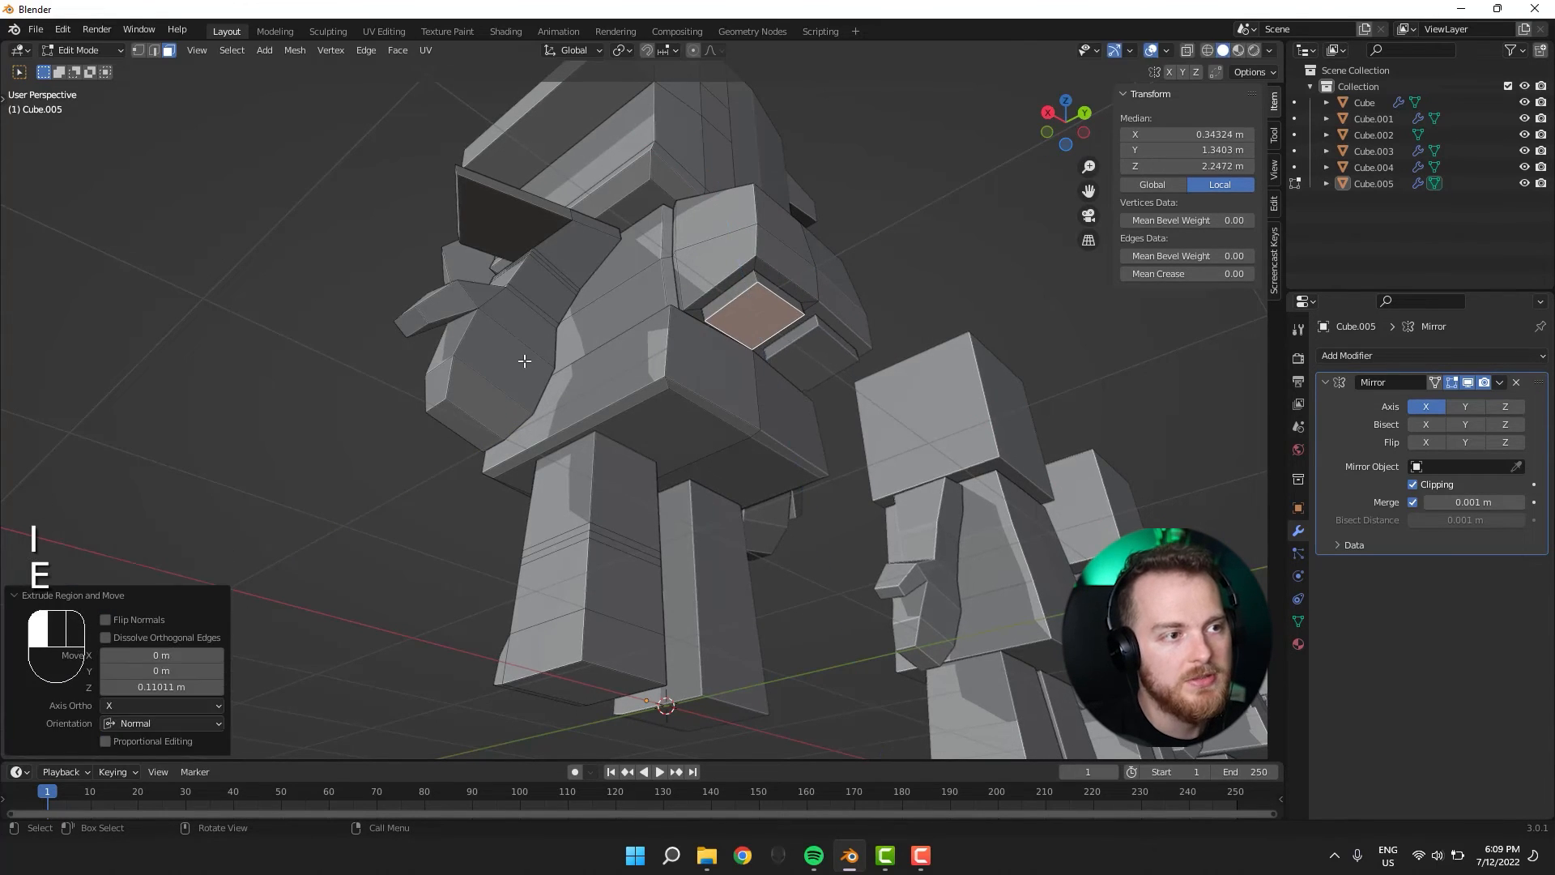
Extend the protrusion into a wider nozzle about 0.443 m long and hollow its end with an inset and a 0.195 m inward extrusion.
click(481, 384)
key(e)
middle_drag(486, 387, 694, 402)
click(539, 461)
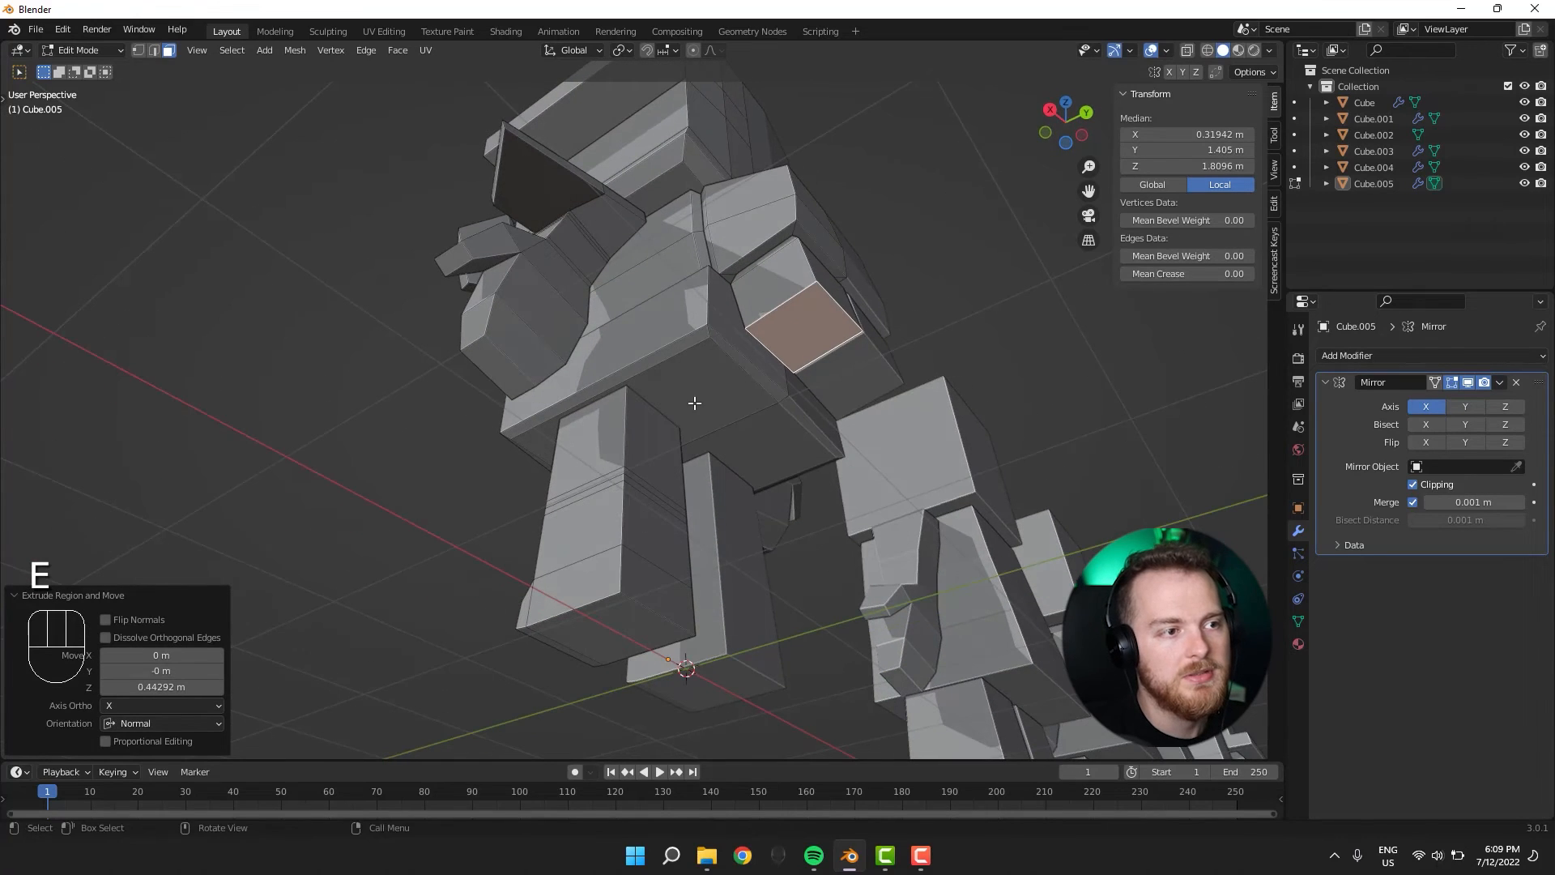
click(459, 420)
click(437, 392)
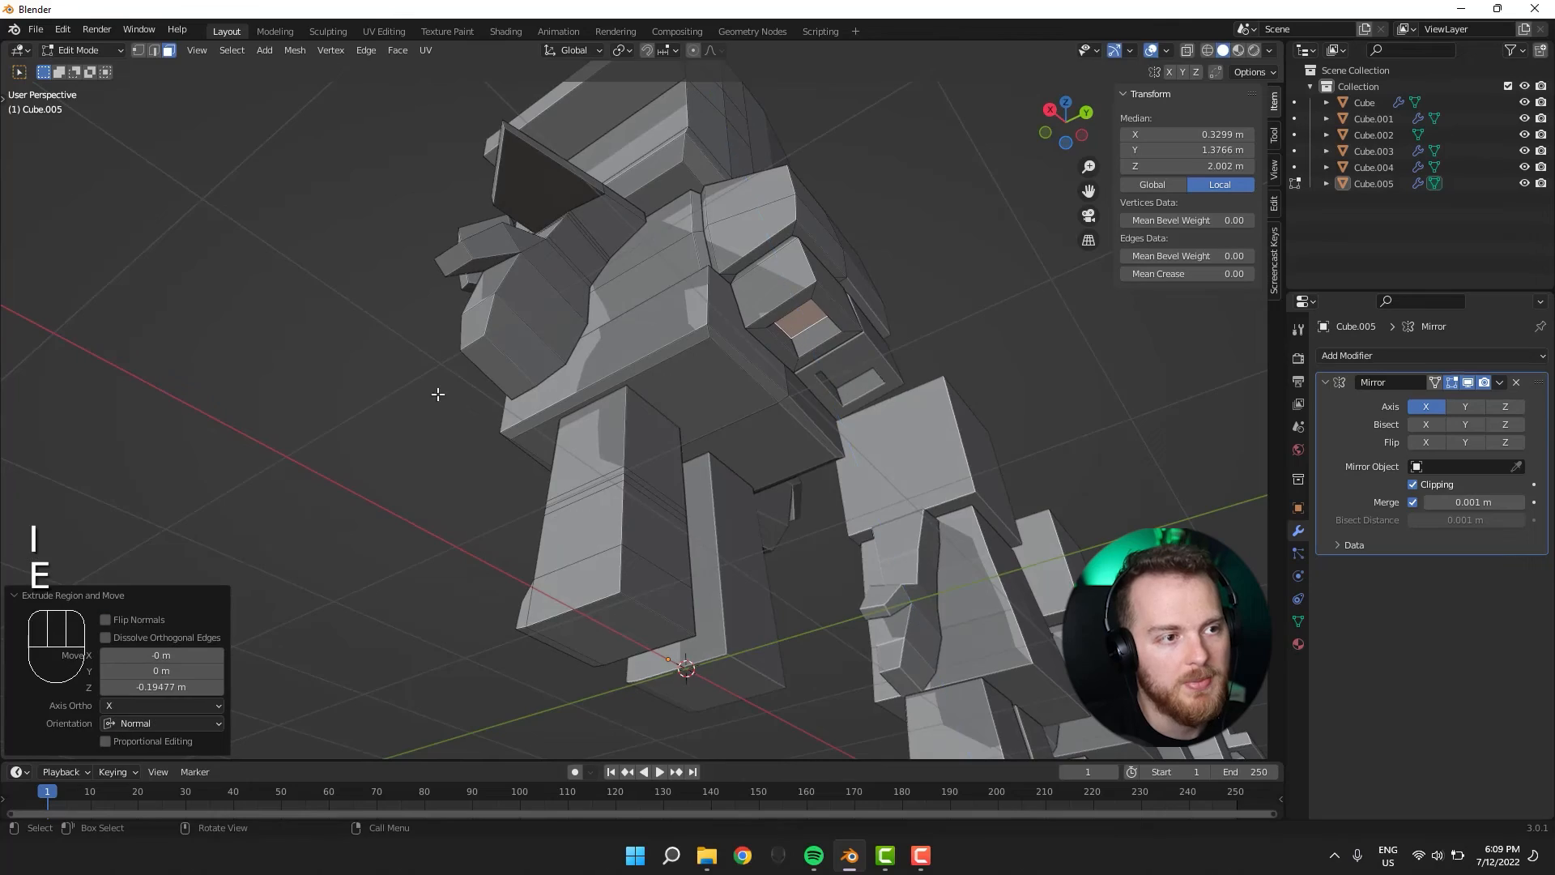
Add two horizontal loop cuts across the upper part of the backpack.
middle_drag(437, 392, 765, 470)
key(Tab)
key(Tab)
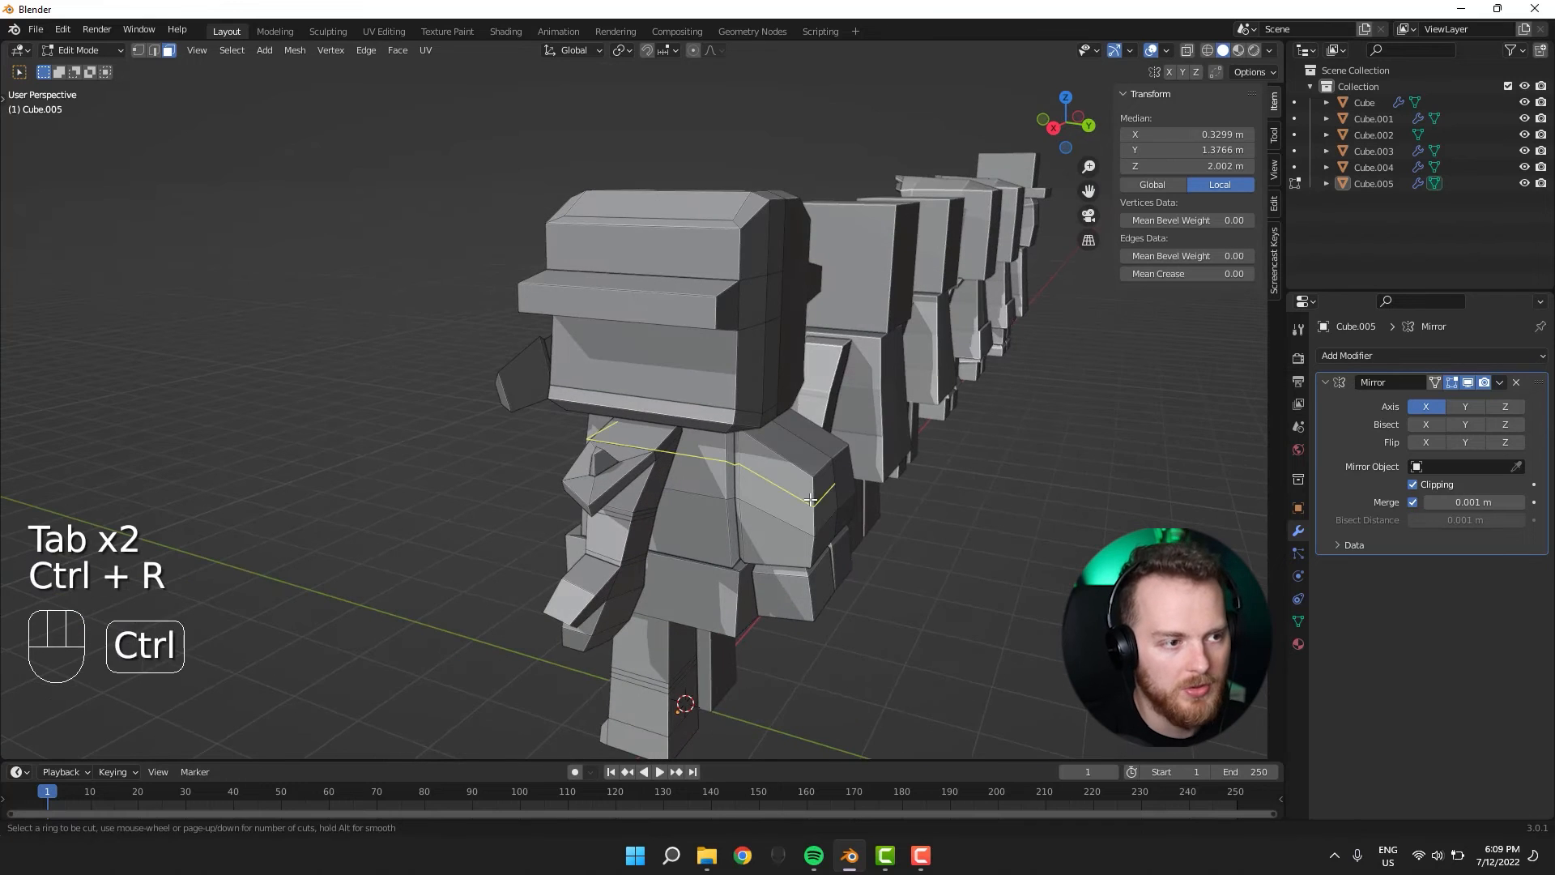
click(809, 499)
key(3)
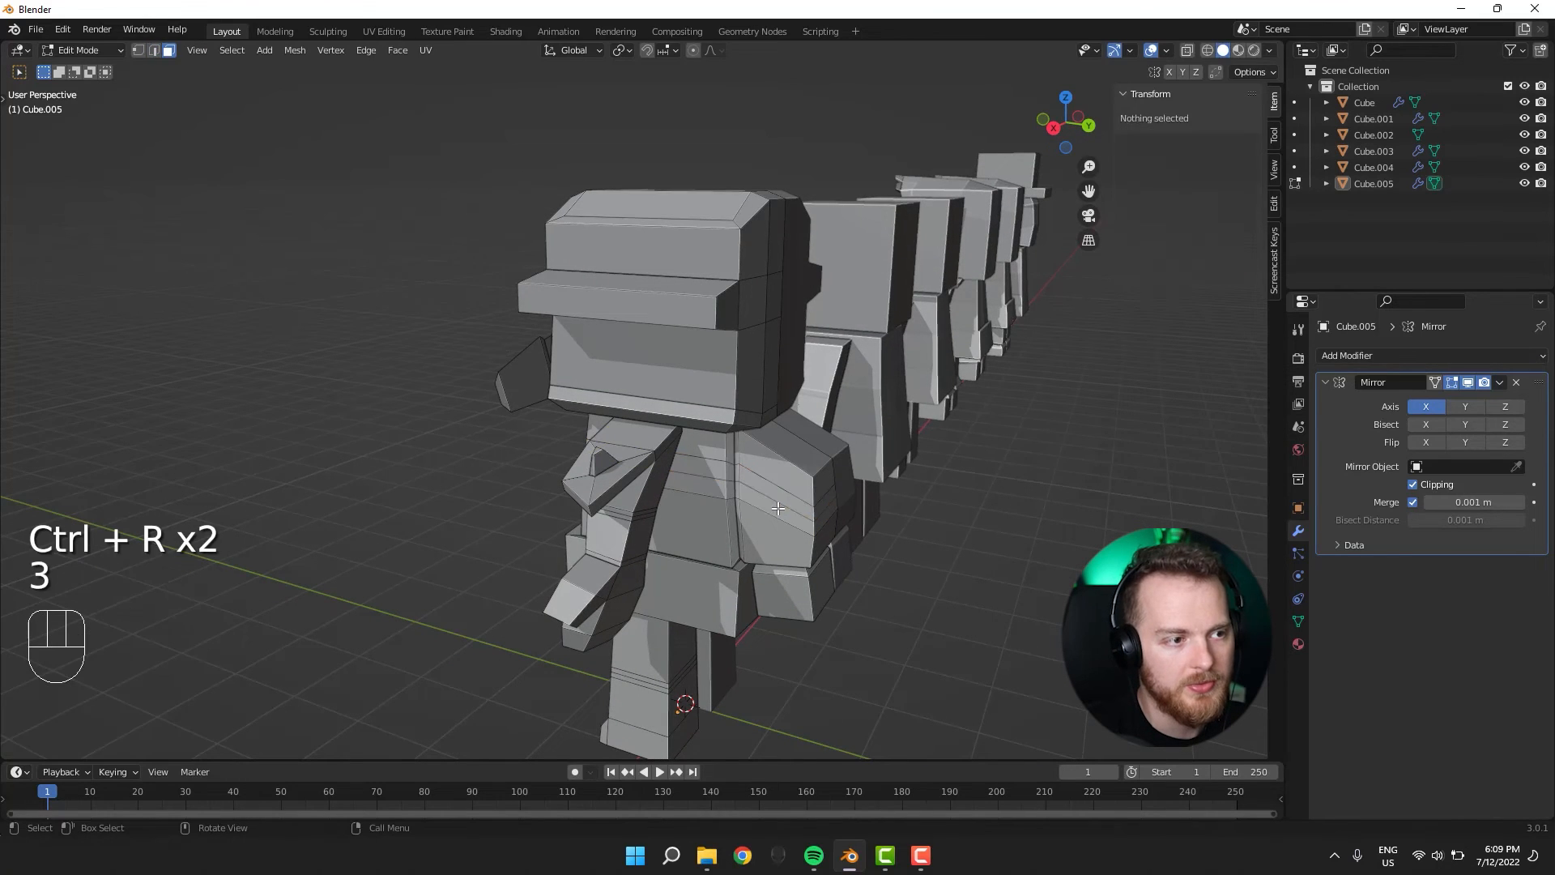
Extrude the backpack's narrow face band inward by about 0.087 m with Extrude Manifold to form a groove.
middle_drag(761, 492, 696, 425)
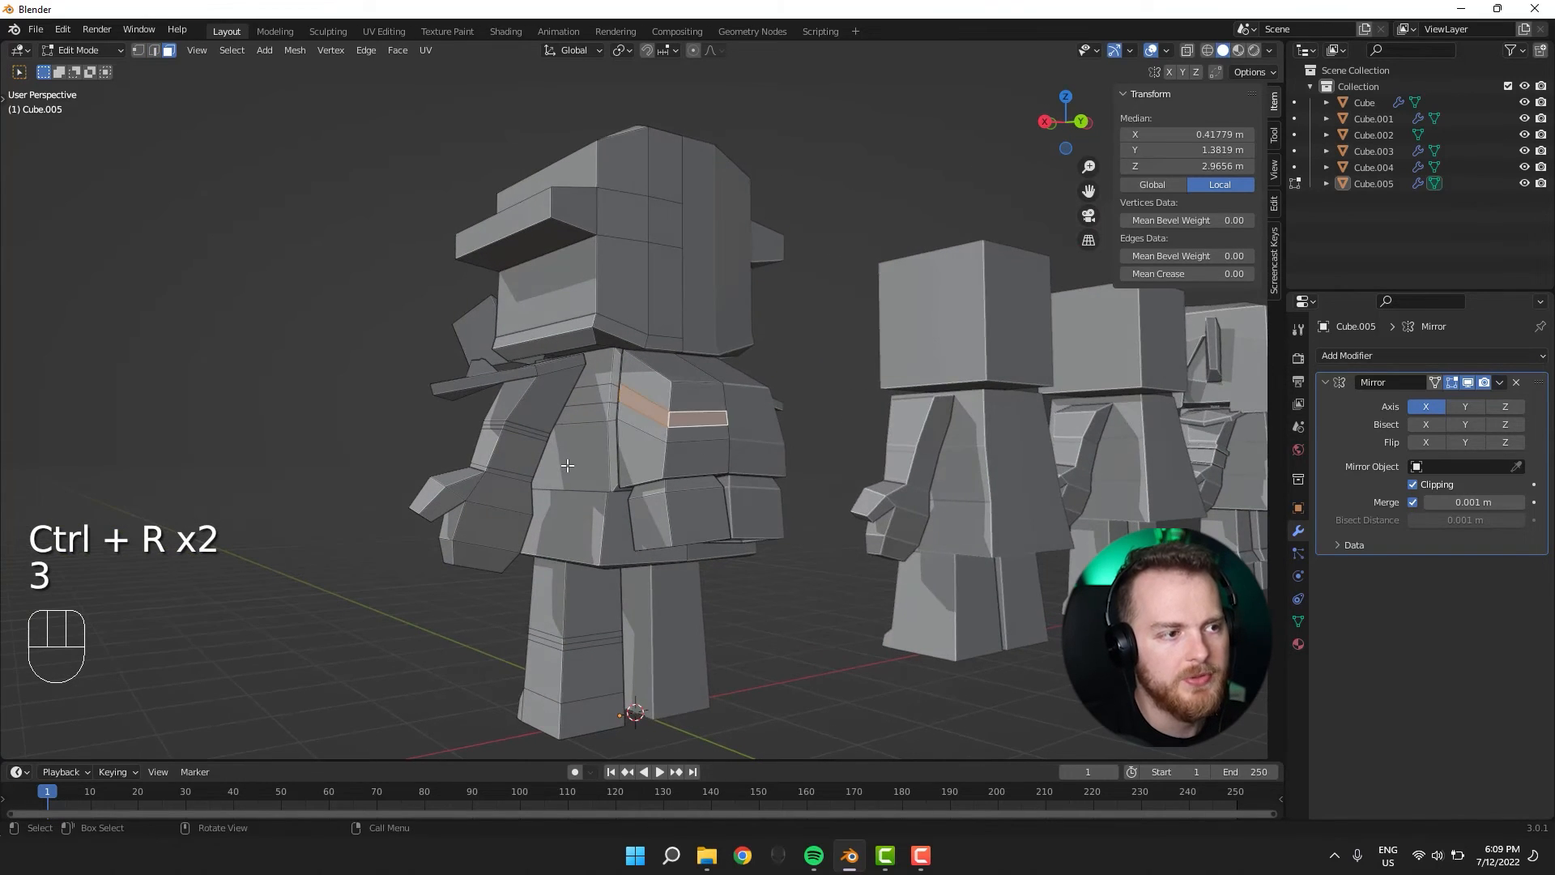
scroll(625, 410, up, 2)
key(alt+e)
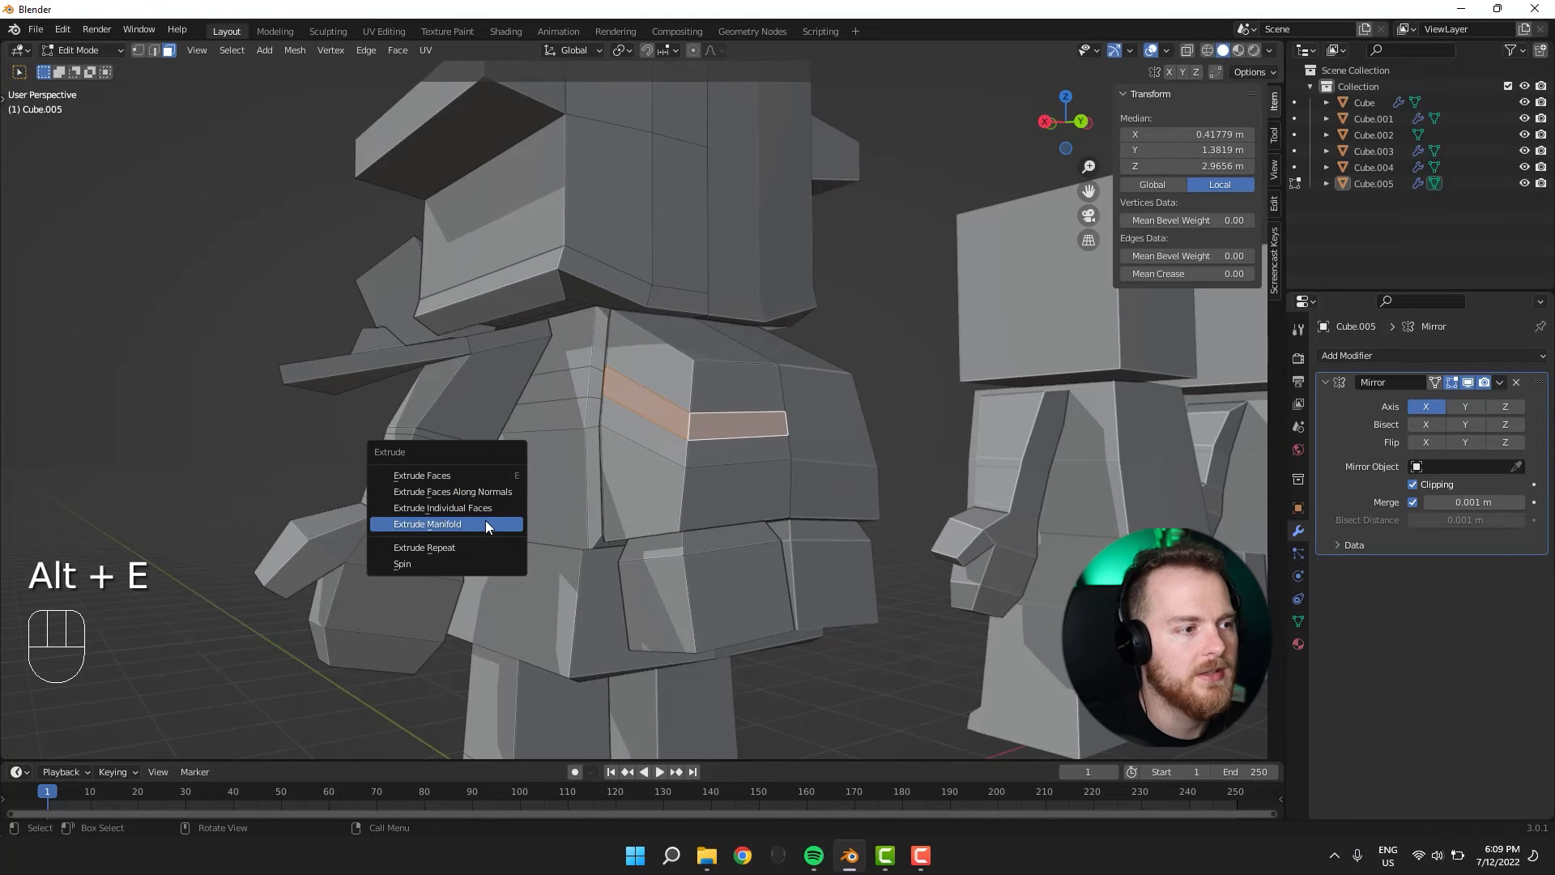
click(485, 520)
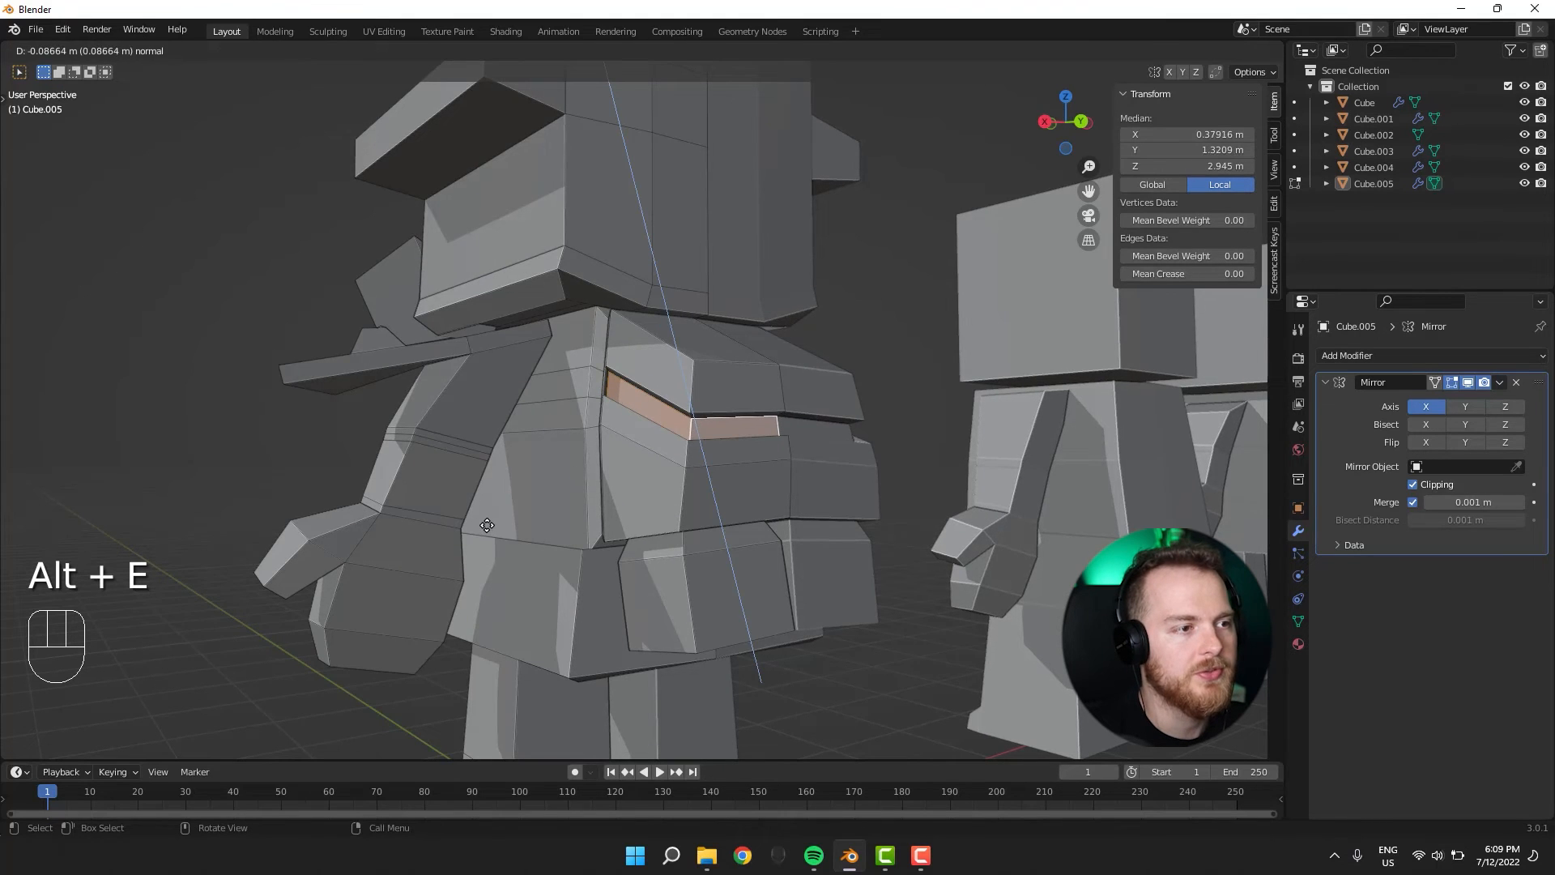
click(486, 525)
middle_drag(487, 524, 713, 399)
key(Tab)
key(Tab)
Try extruding the upper chest faces forward by about 0.222 m and undo it.
key(e)
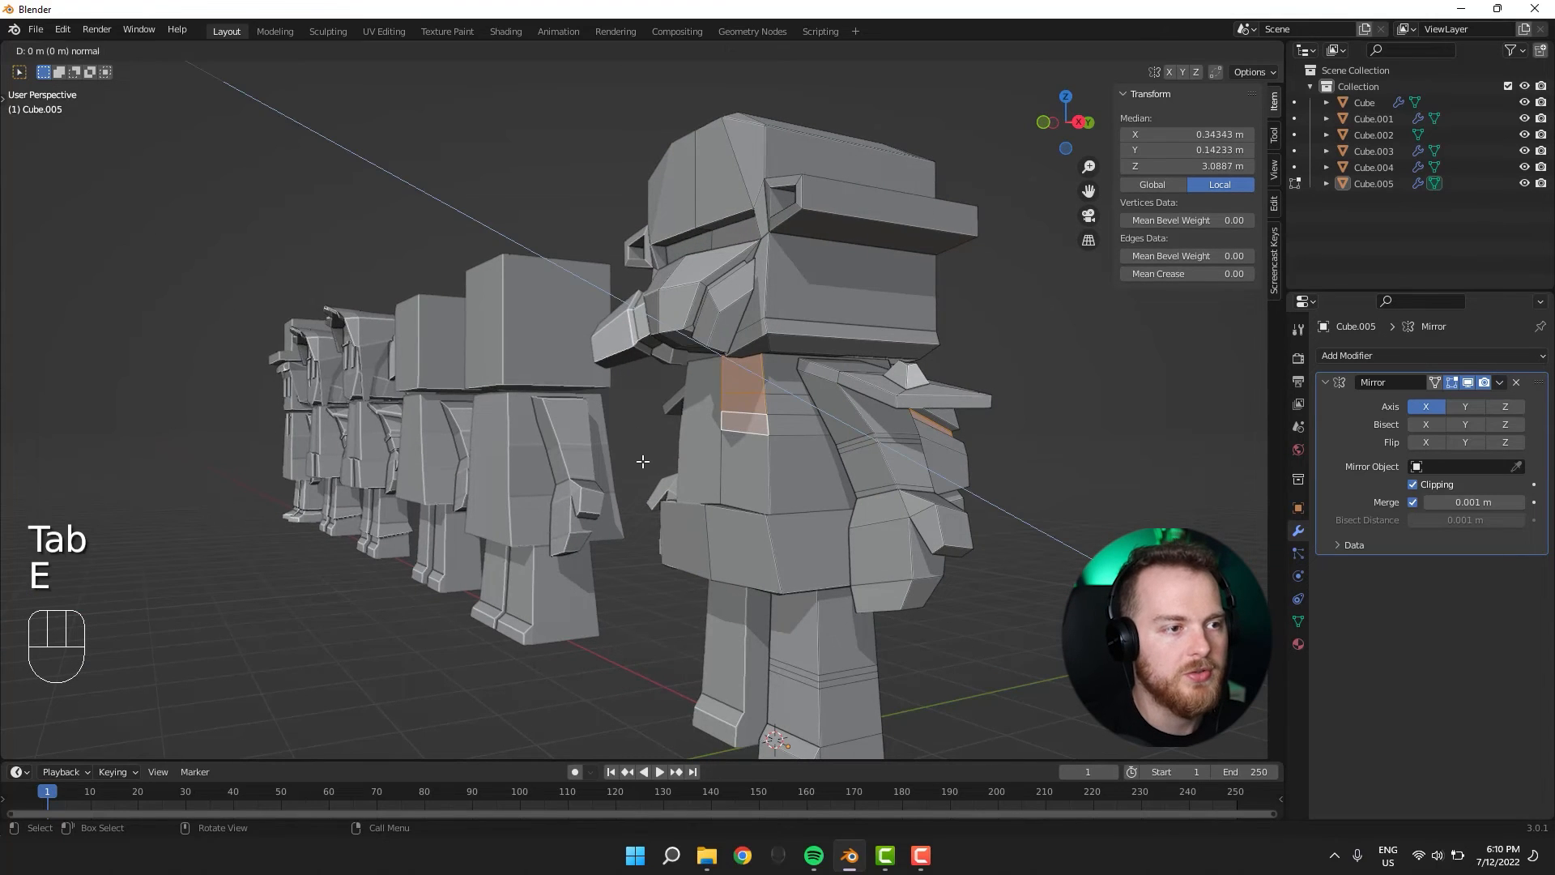
click(632, 458)
right_click(629, 464)
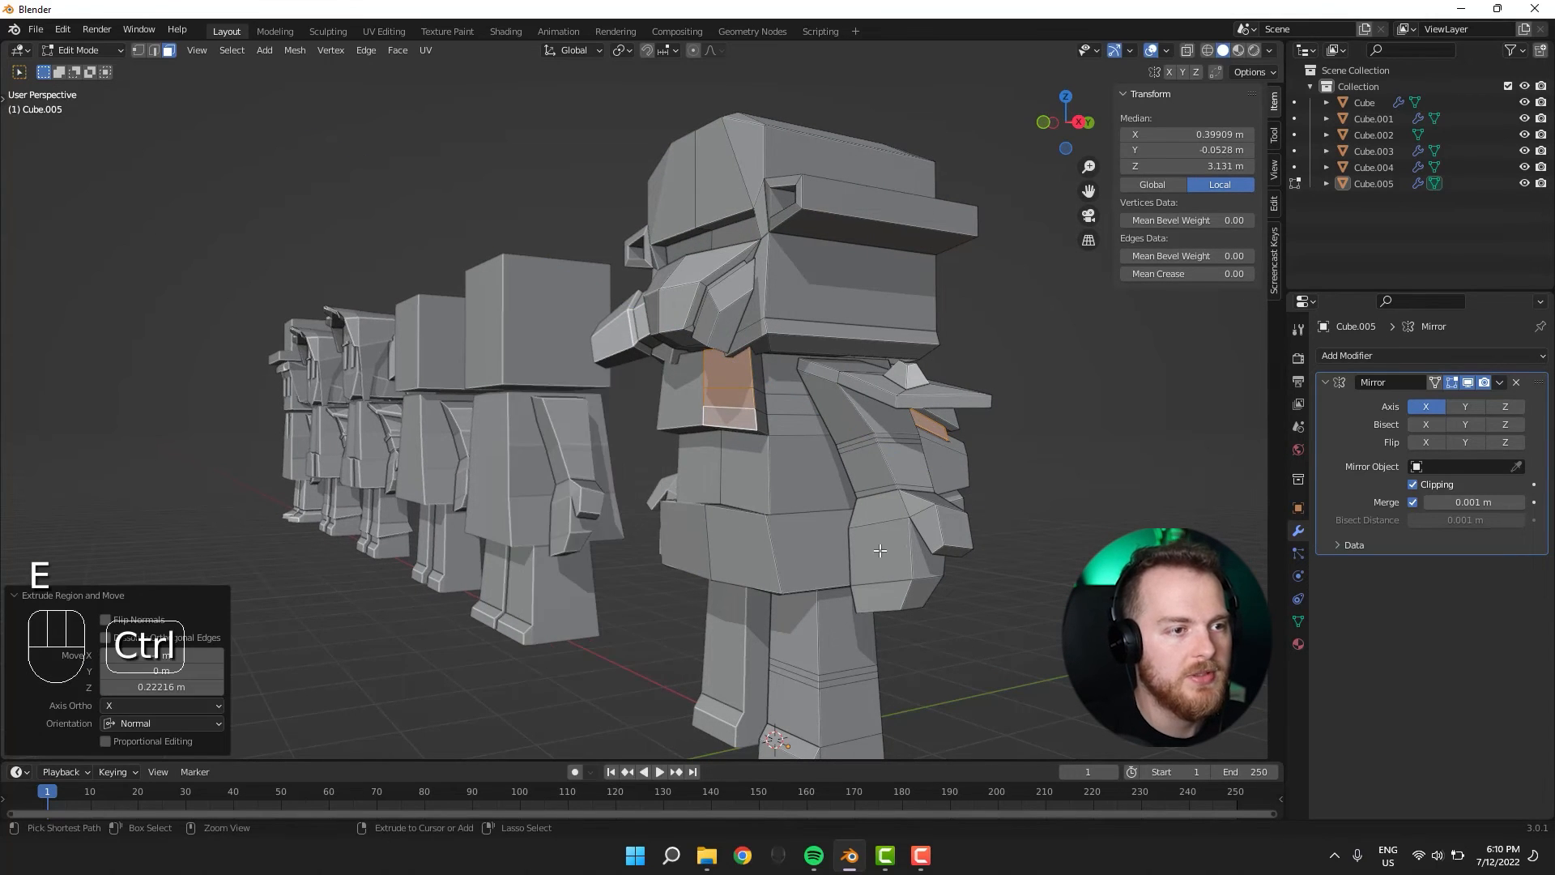
key(ctrl+z)
middle_drag(877, 551, 778, 486)
key(ctrl+z)
Select only the upper chest faces beside the centre line and extrude them forward by about 0.22 m.
click(768, 392)
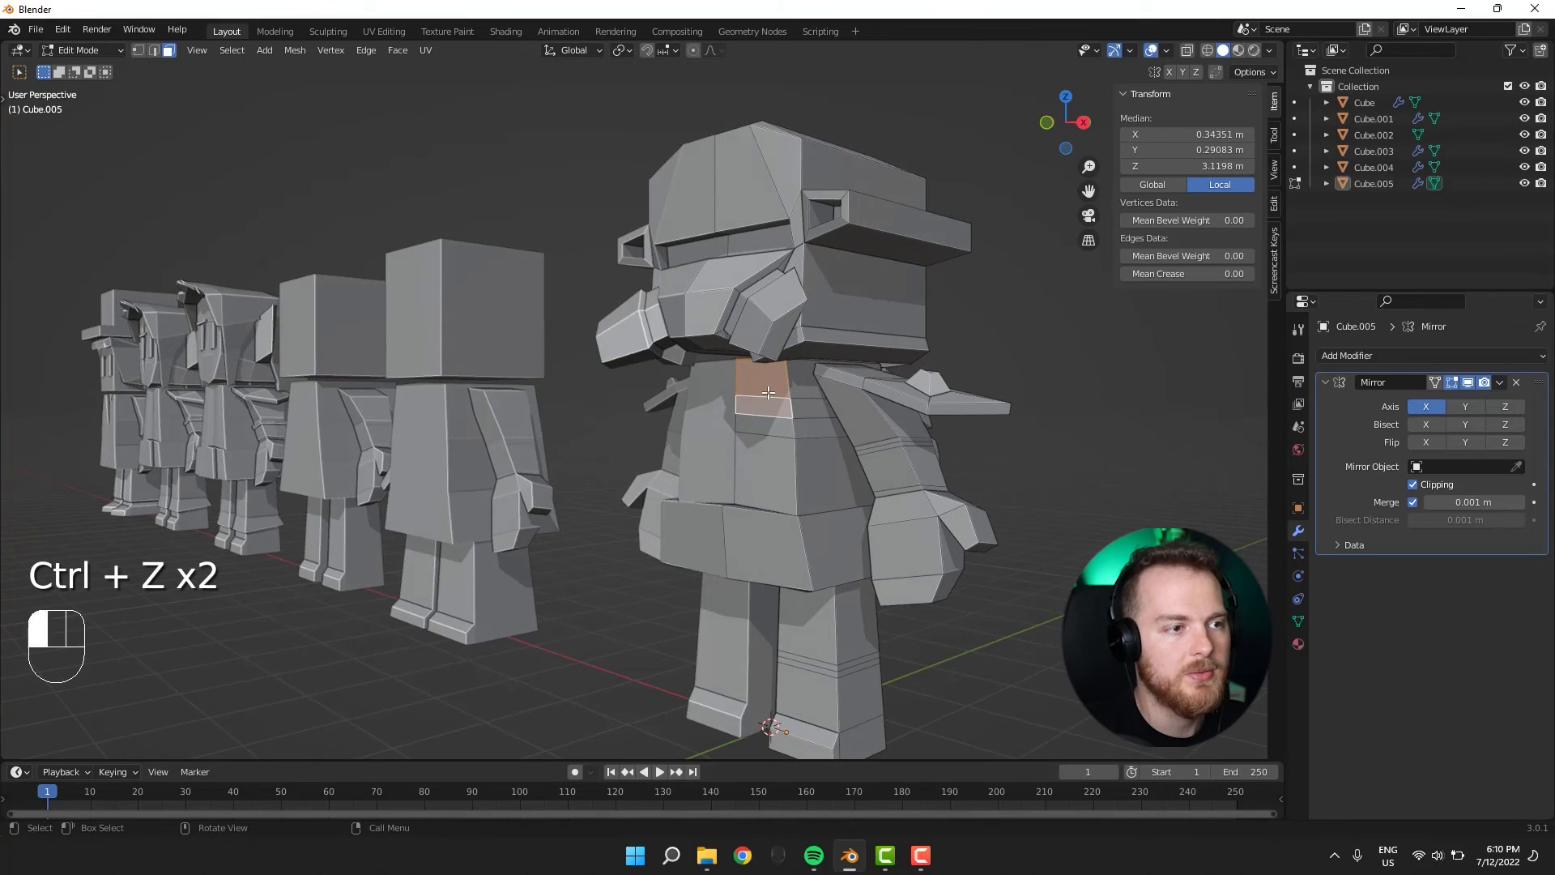
middle_drag(765, 432, 724, 444)
ctrl+click(760, 442)
key(ctrl+z)
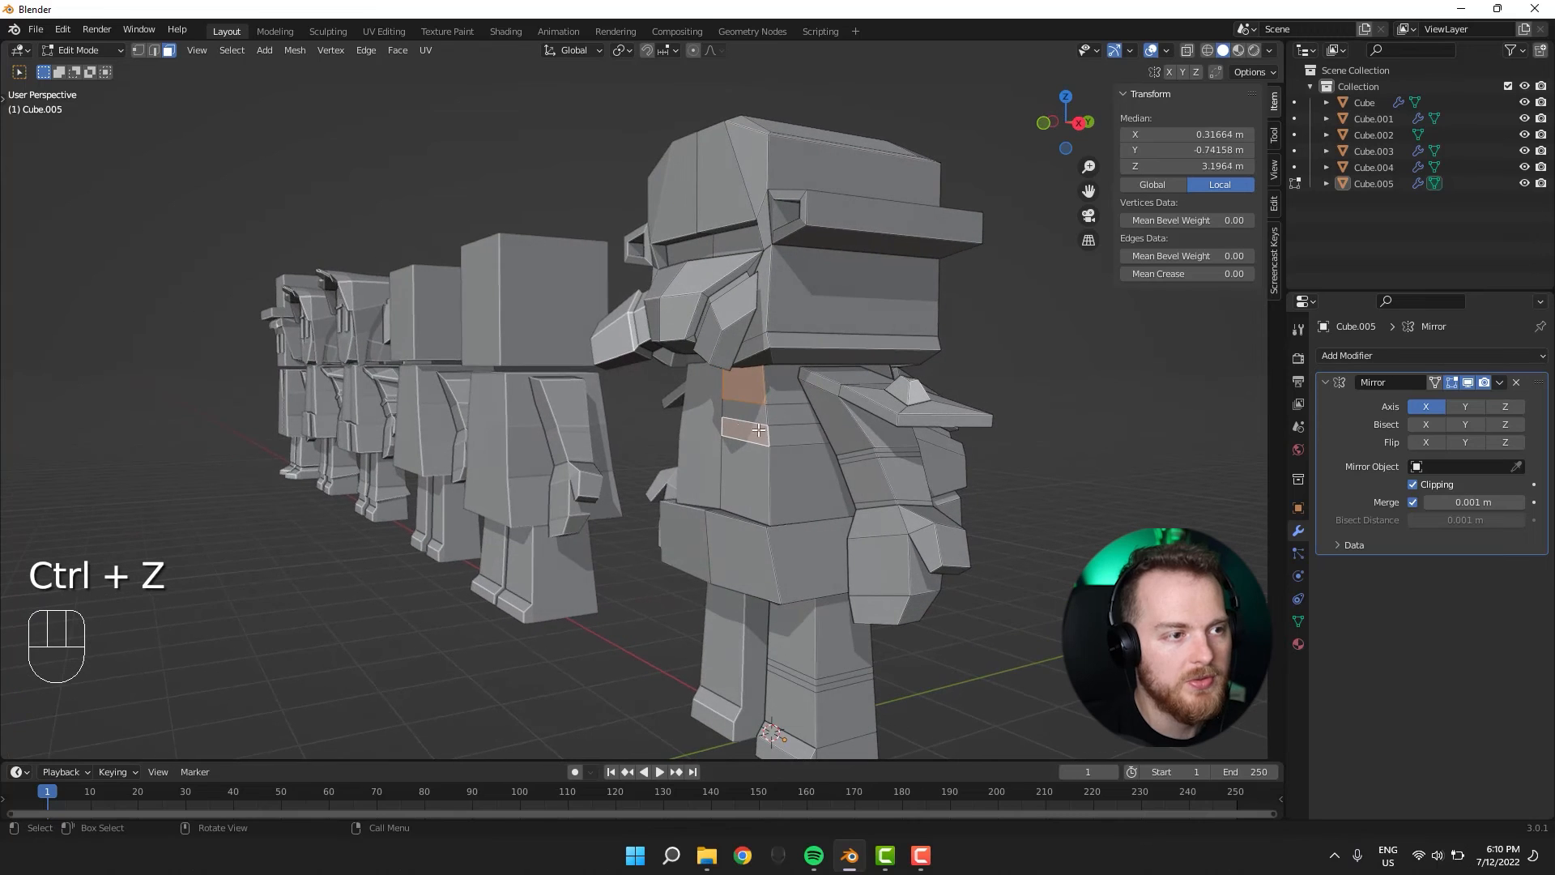
key(e)
click(639, 453)
Lower the extruded chest faces by about 0.144 m along Z and scale them.
key(g)
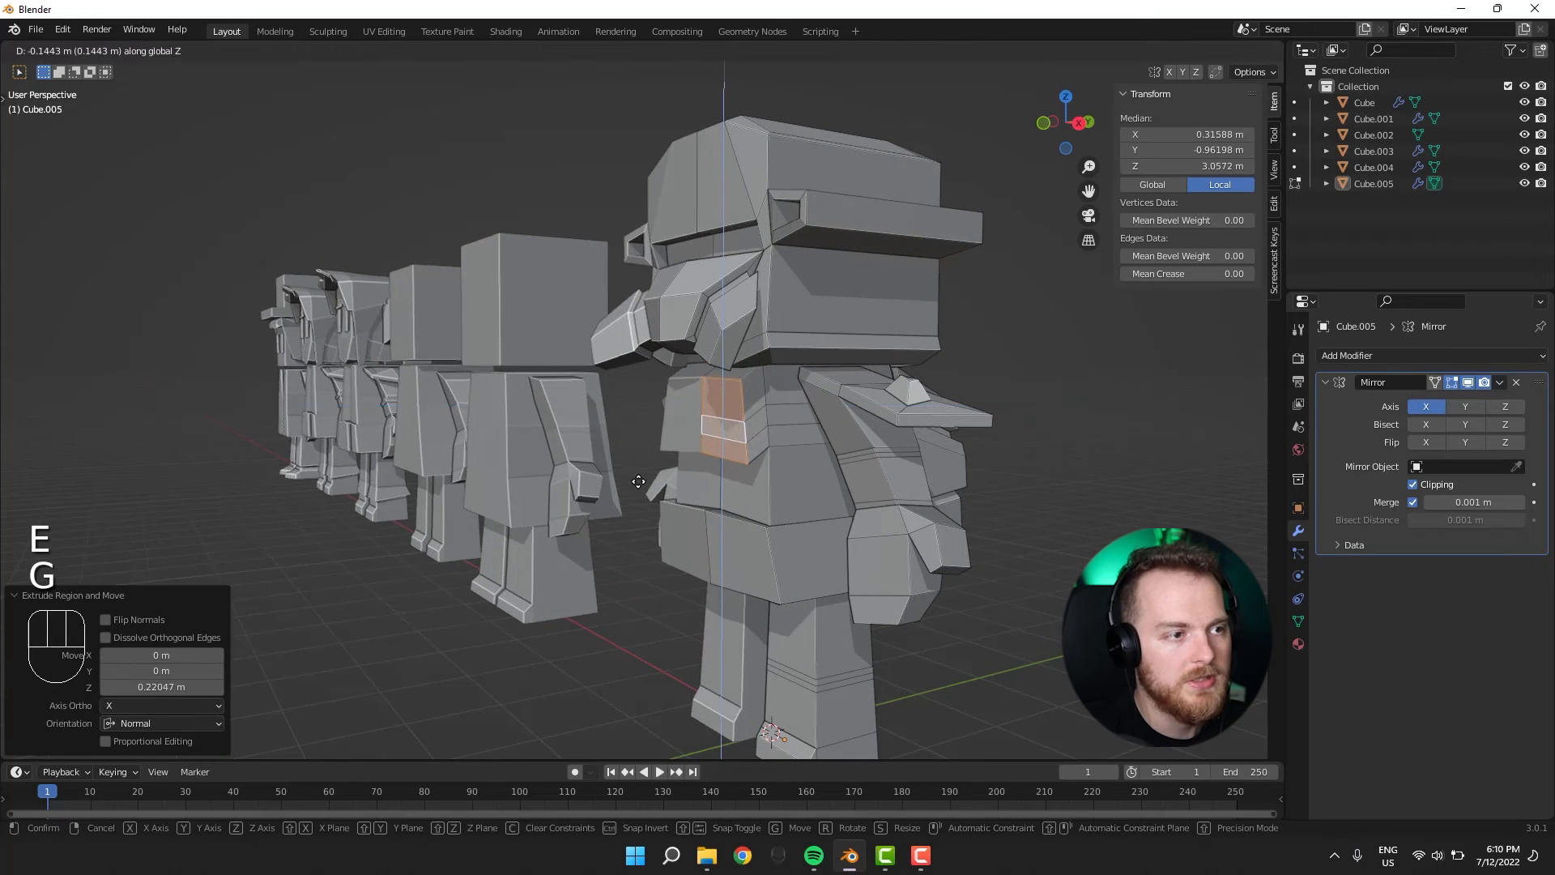
click(507, 497)
key(s)
click(617, 473)
middle_drag(641, 461, 624, 488)
Move the top edge of the chest block downward along Z.
key(2)
click(747, 380)
key(g)
key(z)
click(747, 413)
Move the front faces of the chest block about 0.075 m along Y, toward the body.
key(3)
shift+click(680, 427)
key(g)
key(x)
key(y)
click(492, 492)
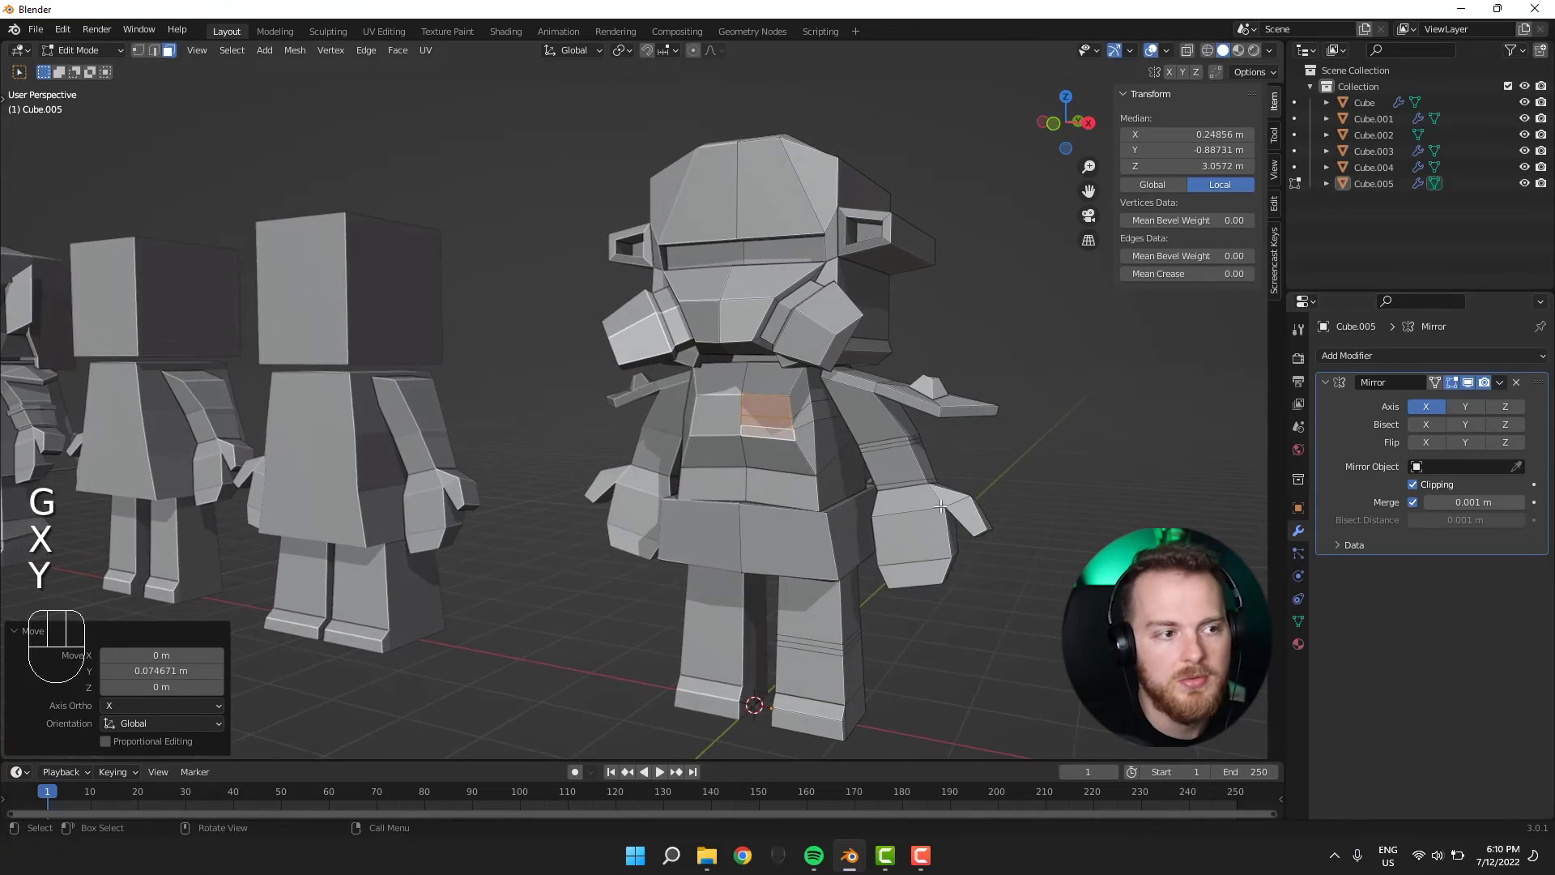
middle_drag(940, 505, 684, 492)
click(1031, 489)
Select the face loop around the lower leg just above the foot.
scroll(685, 492, up, 4)
key(3)
alt+click(773, 530)
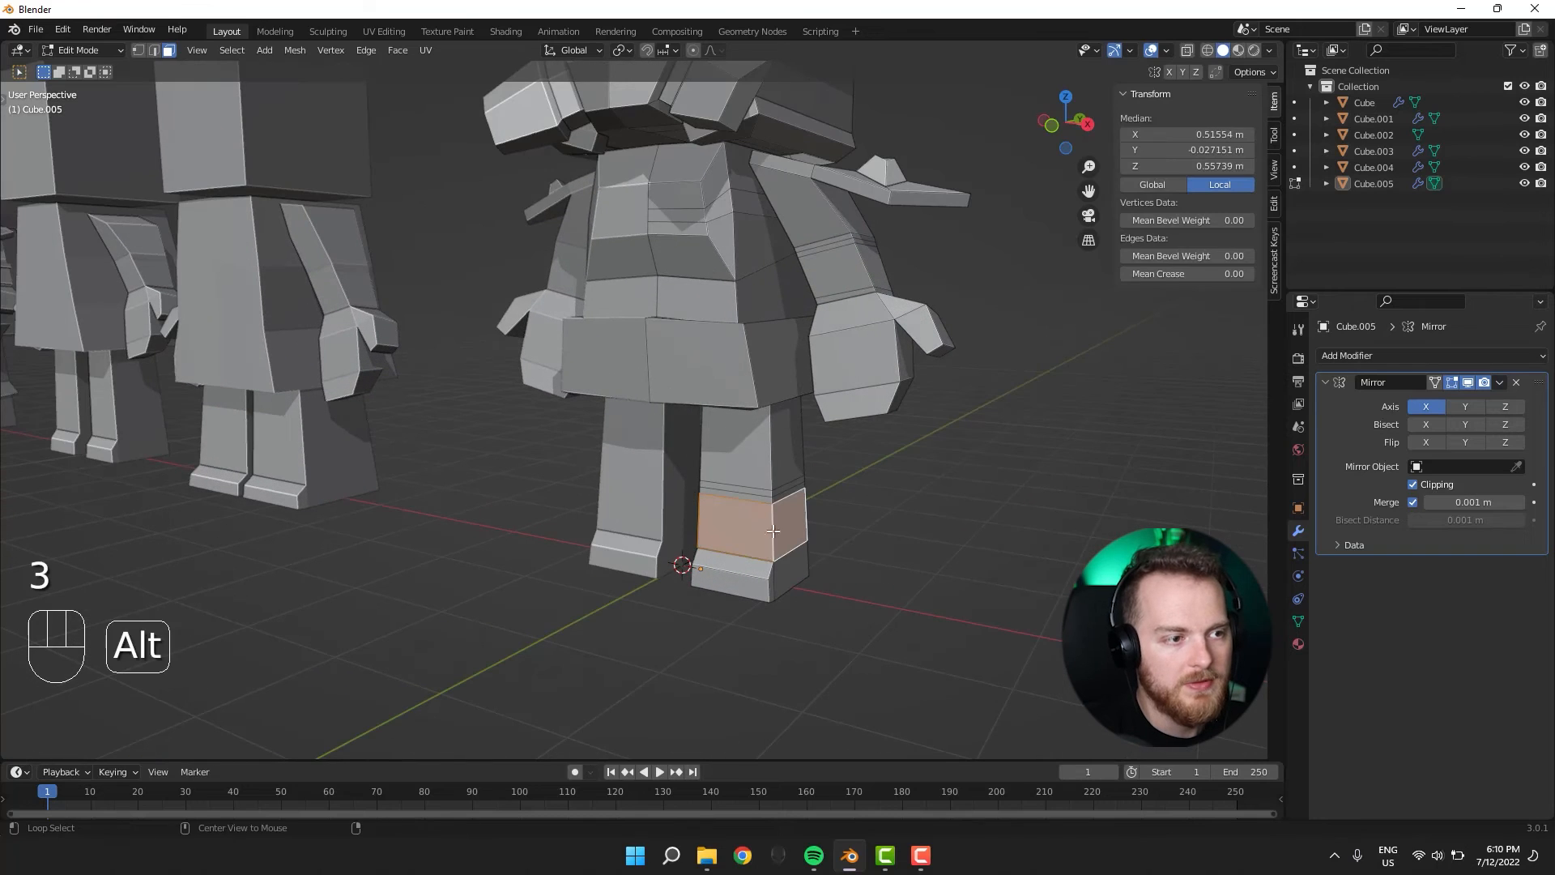
key(alt+e)
click(580, 594)
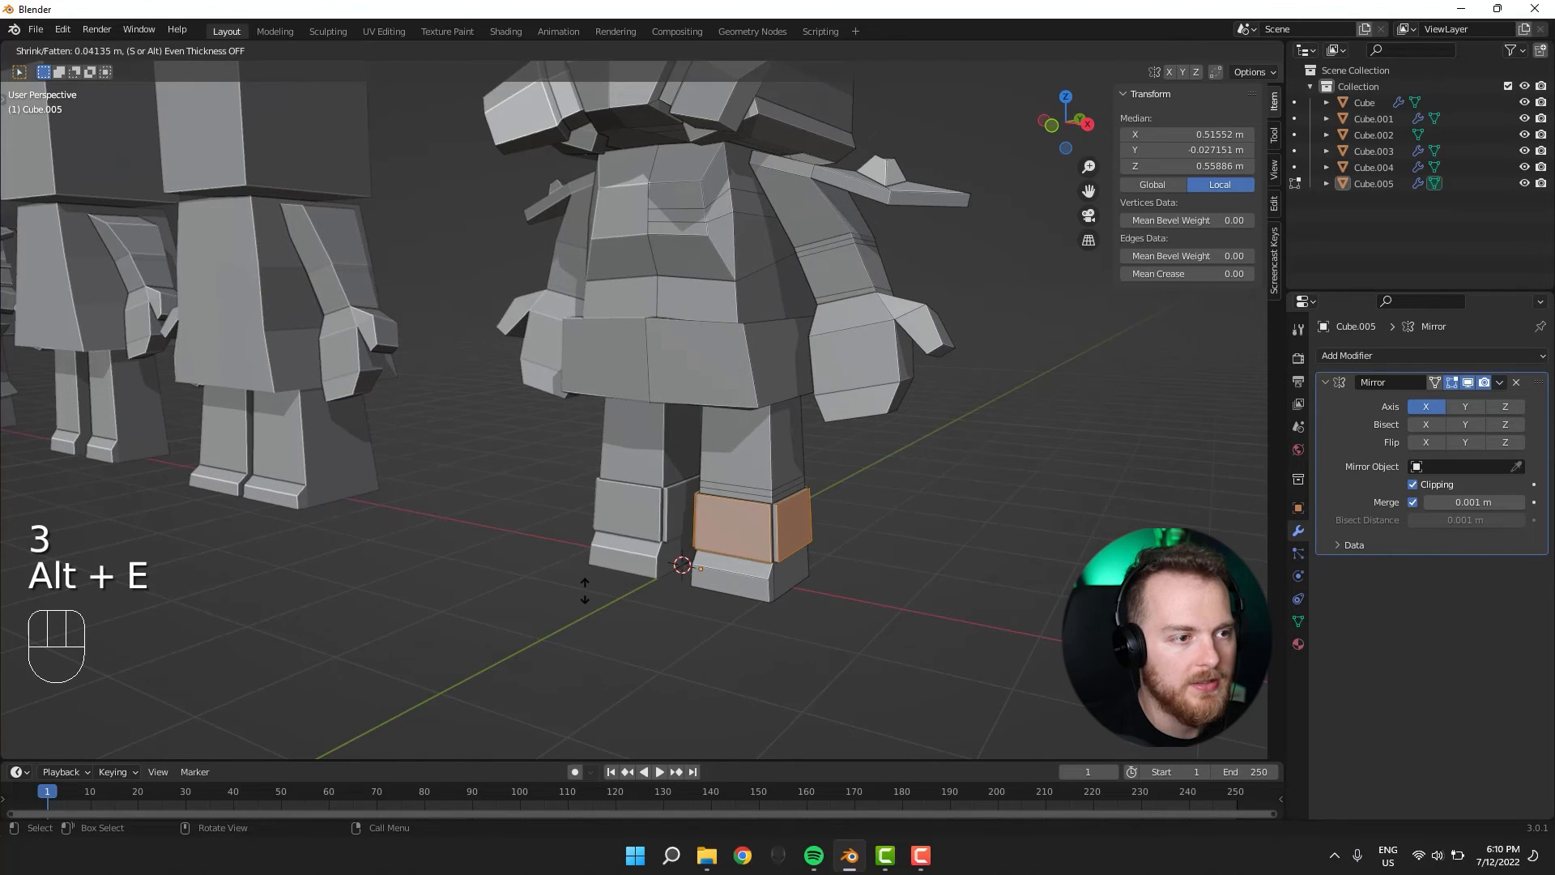
click(584, 590)
key(ctrl+z)
Extrude the lower-leg face loop outward along its normals by about 0.0965 m to form a boot cuff.
key(alt+e)
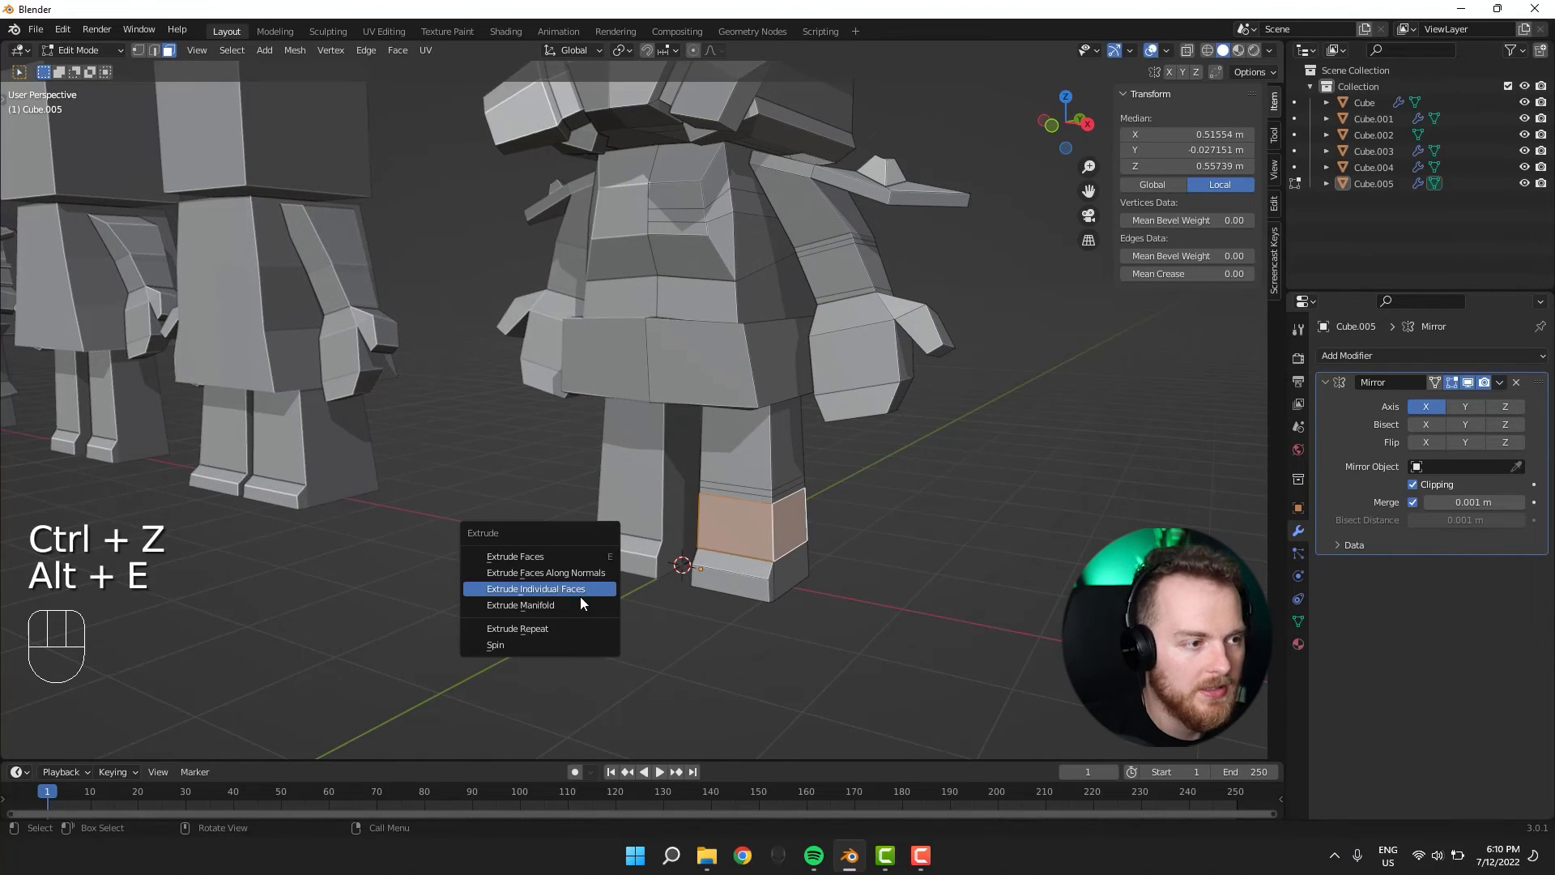
click(573, 573)
click(600, 567)
middle_drag(599, 567, 784, 574)
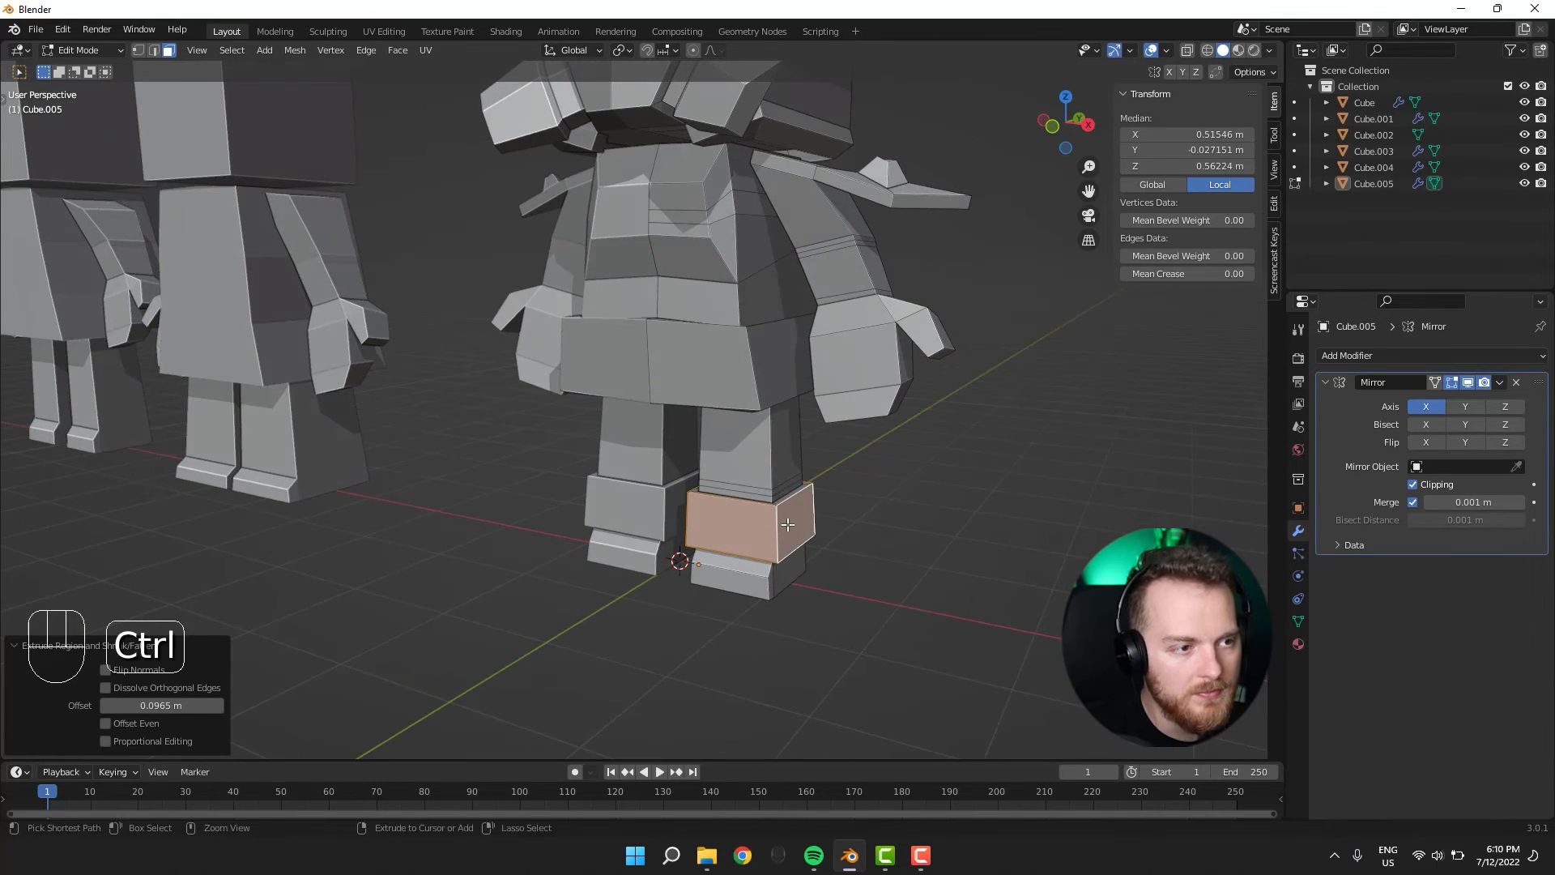
Add two horizontal loop cuts around the boot cuff, leaving its middle face band selected.
key(ctrl+r)
click(788, 525)
click(783, 535)
key(3)
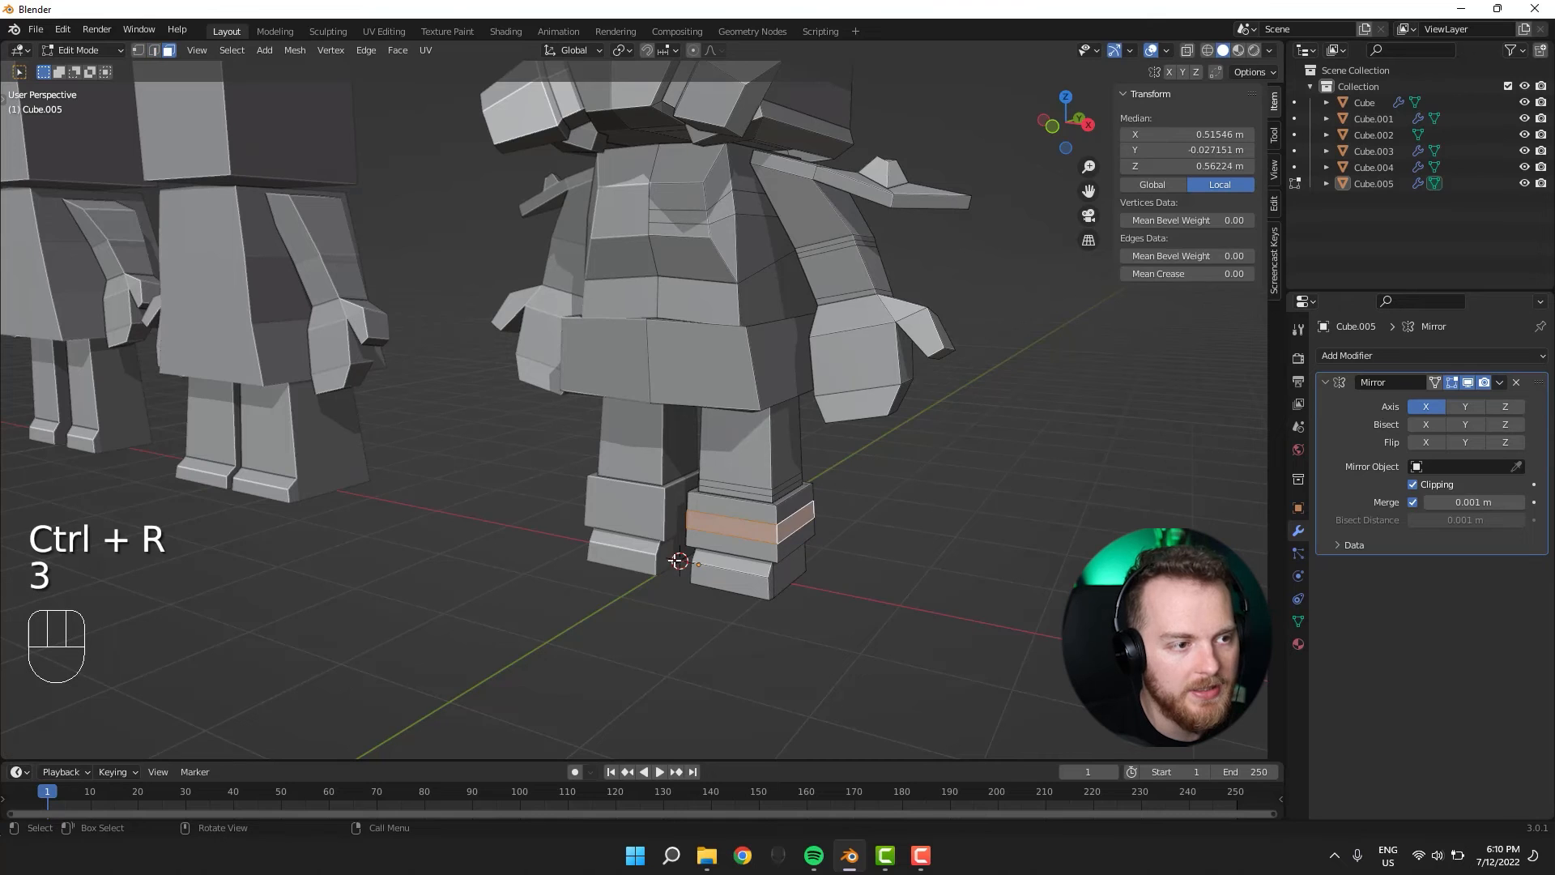
key(alt+e)
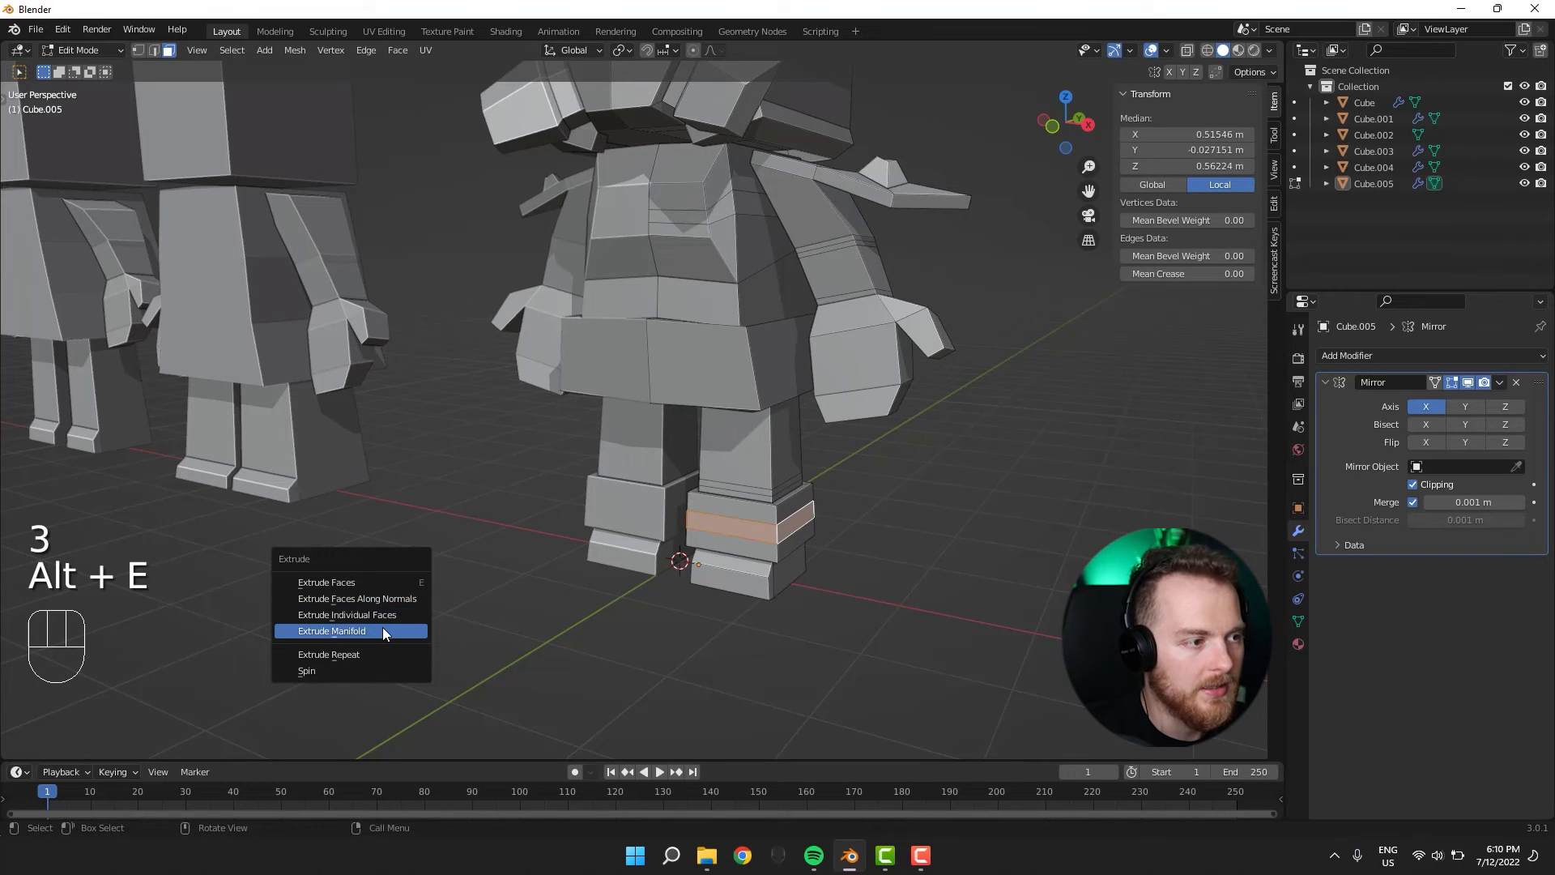
click(382, 631)
click(384, 627)
key(ctrl+z)
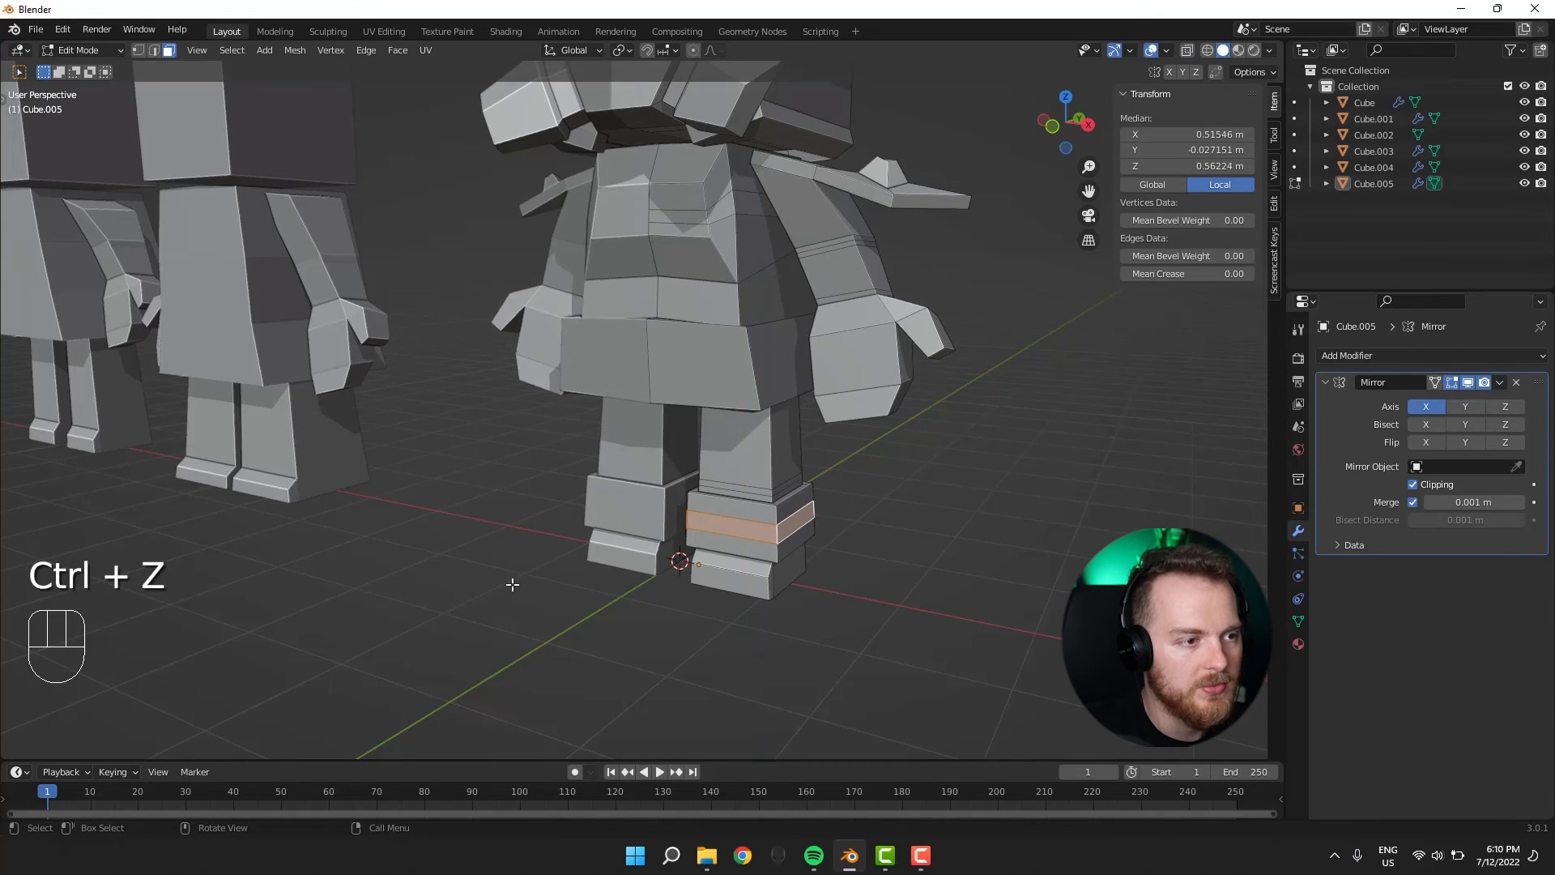
Extrude the cuff's middle face band inward along its normals to form a groove around the leg.
mouse_move(513, 579)
middle_down()
mouse_move(361, 542)
mouse_move(339, 562)
mouse_move(532, 585)
middle_up()
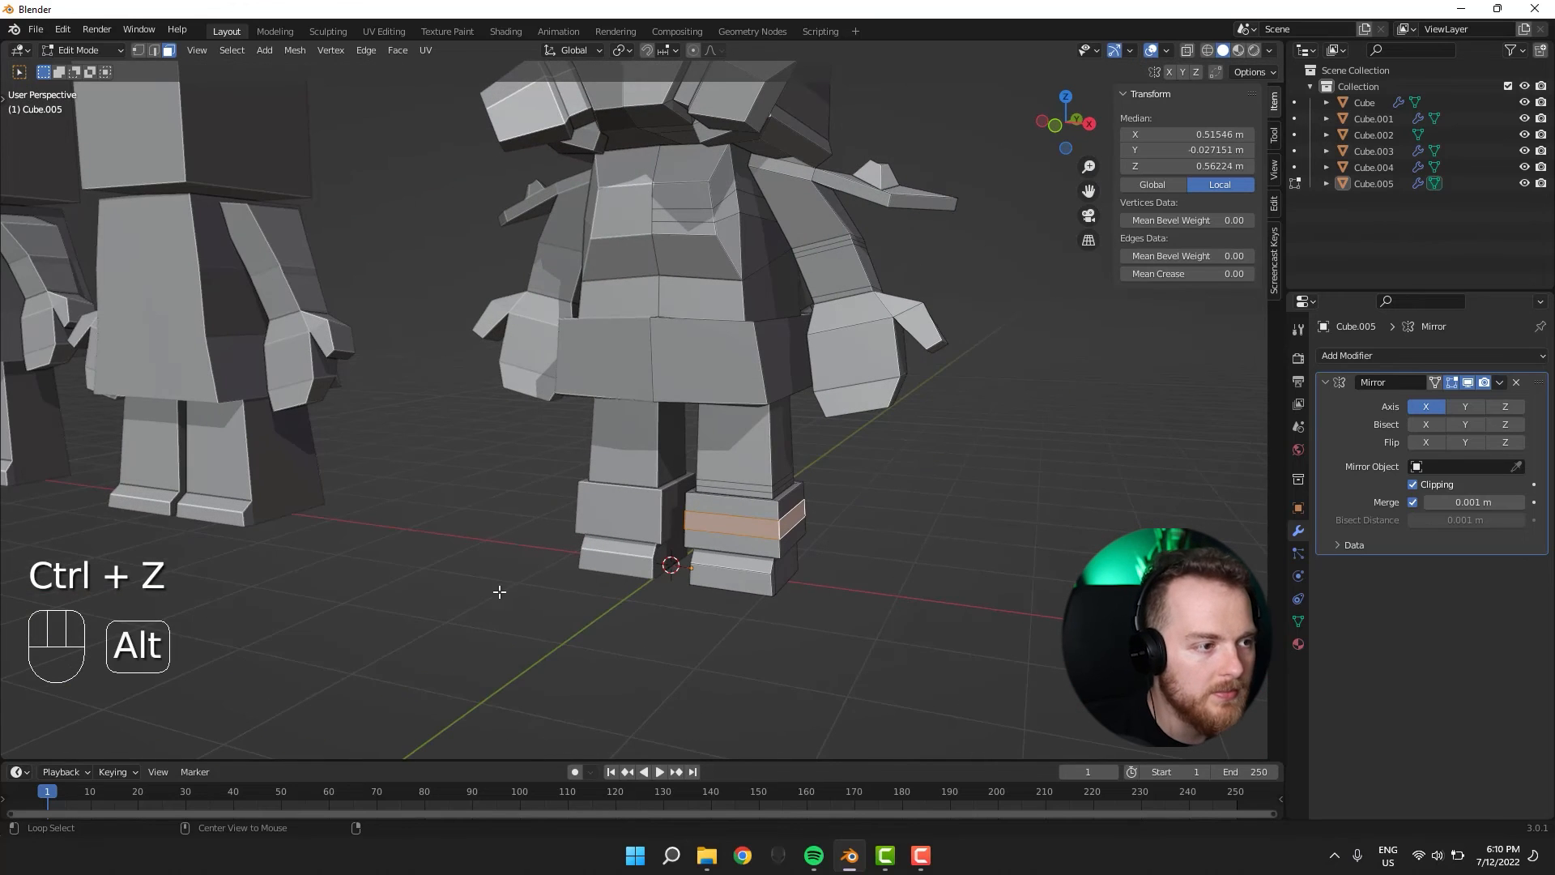
key(alt+e)
click(478, 564)
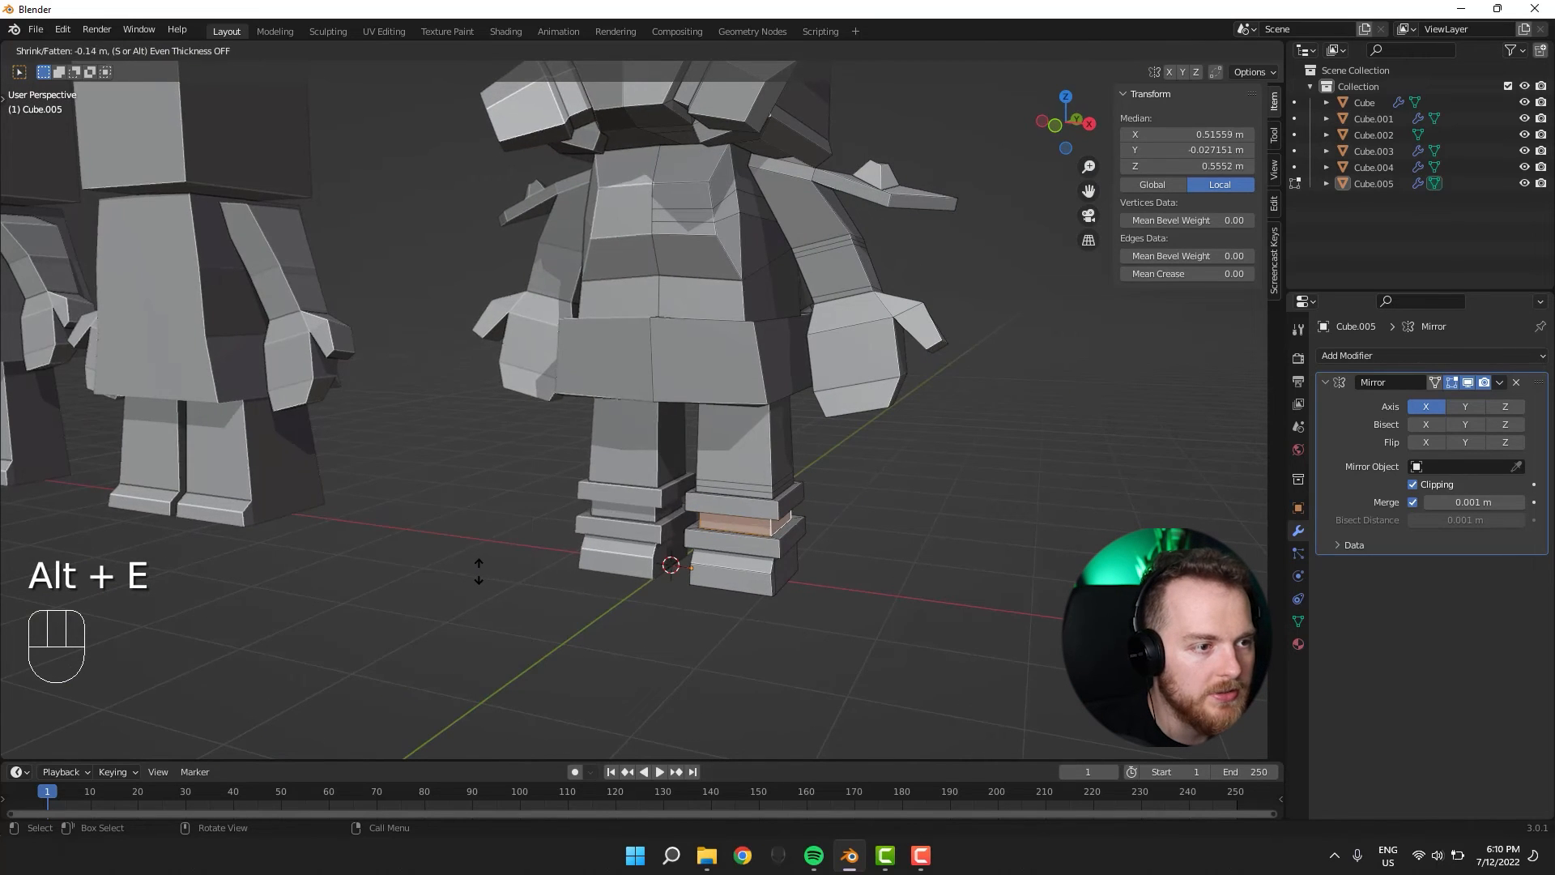
click(477, 567)
Return to Object Mode and display the characters in Material Preview shading.
middle_drag(478, 567, 509, 484)
key(Tab)
scroll(502, 468, down, 3)
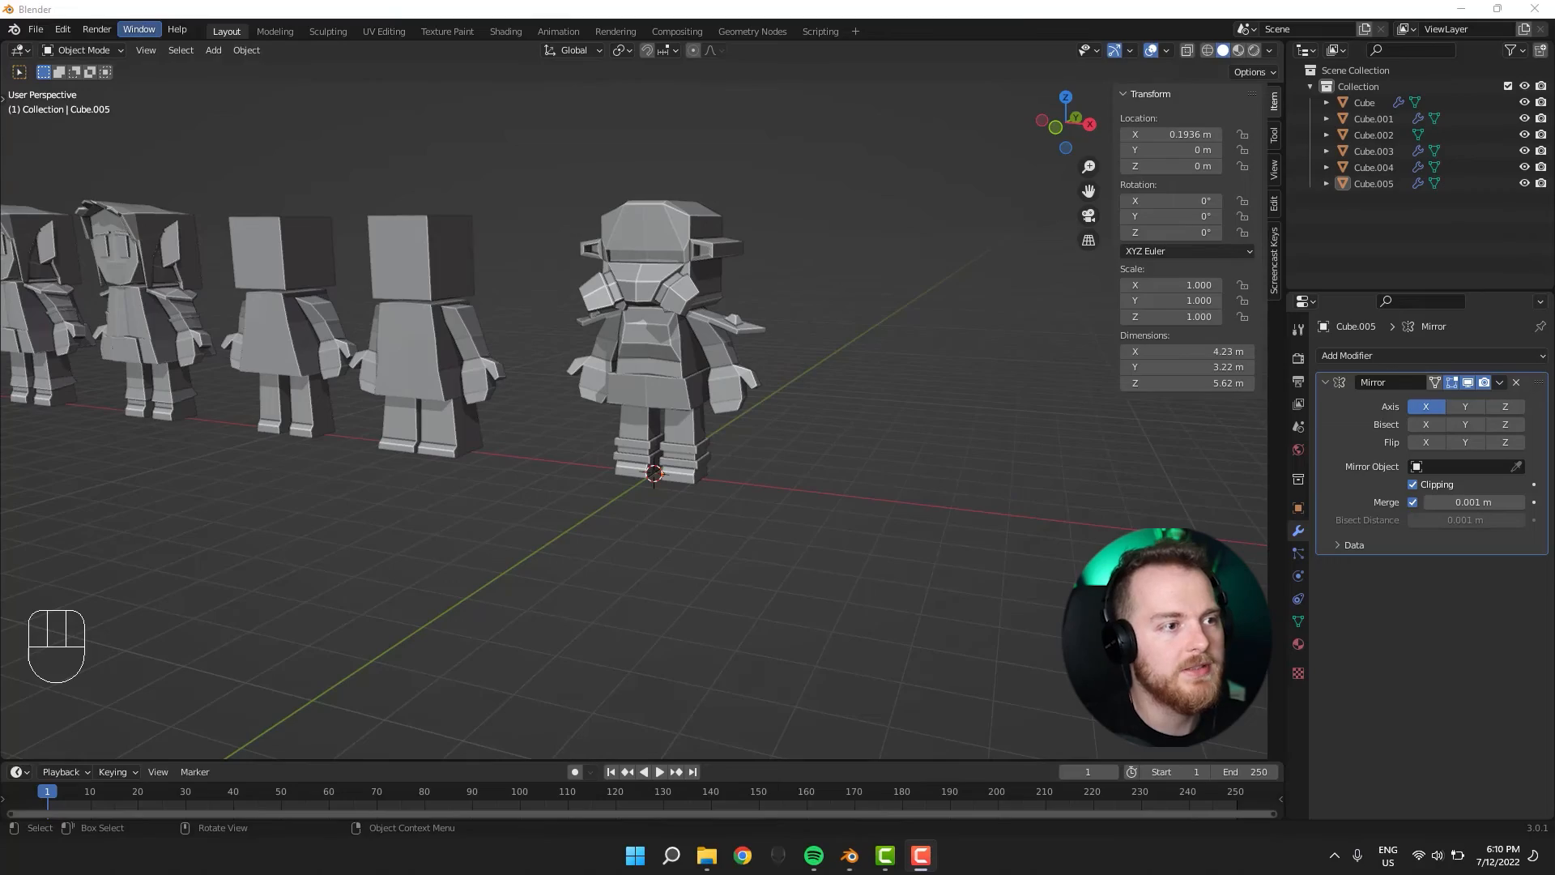
mouse_move(289, 314)
middle_down()
mouse_move(358, 390)
mouse_move(290, 314)
middle_up()
key(Tab)
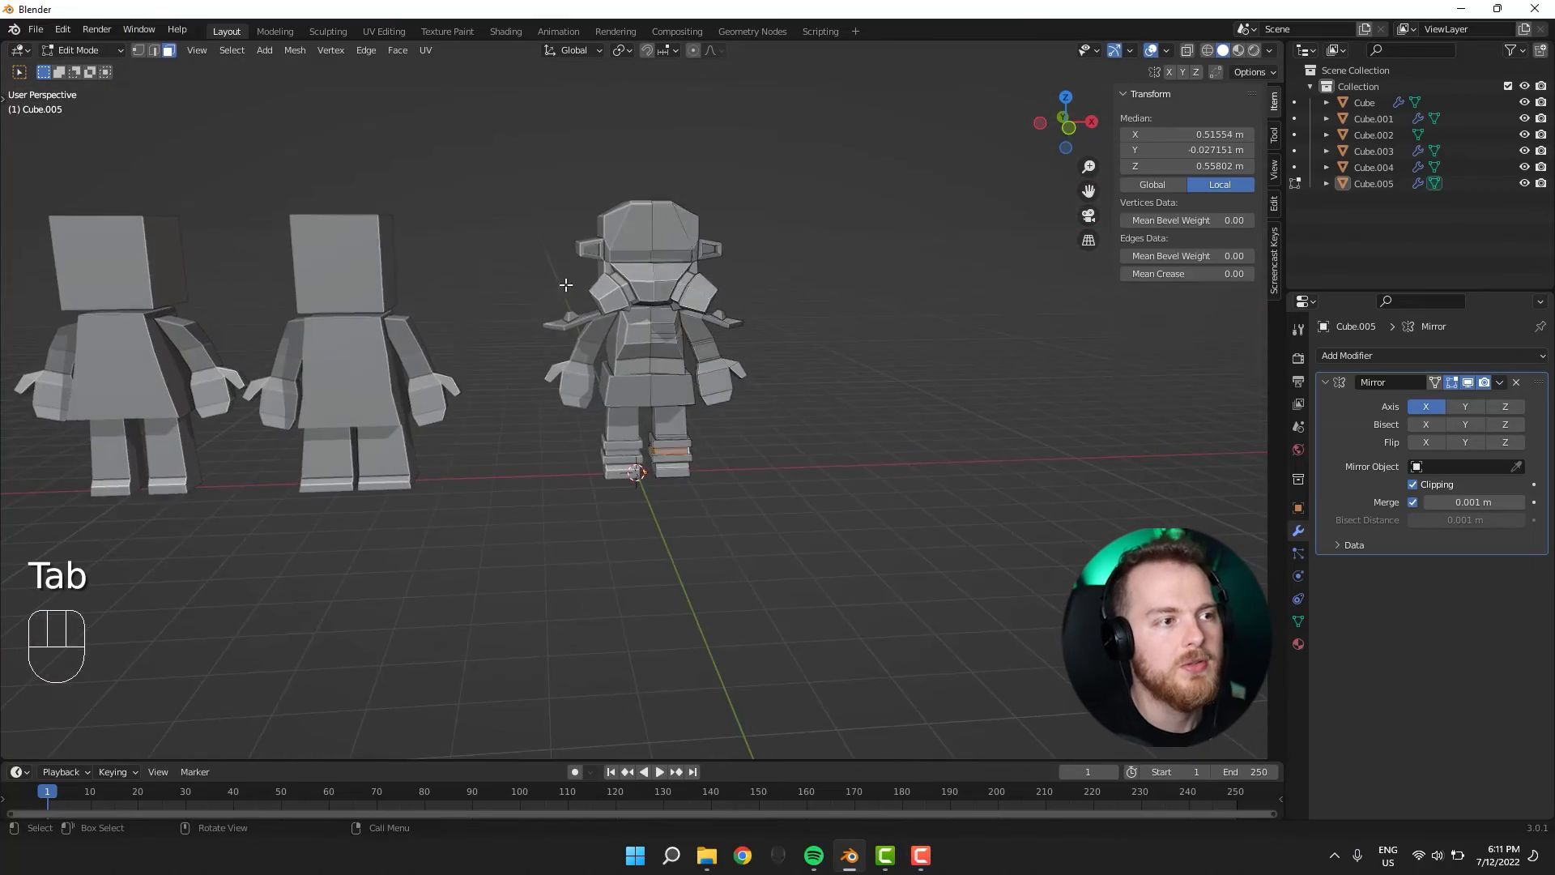
mouse_move(565, 285)
middle_down()
mouse_move(545, 305)
mouse_move(656, 299)
mouse_move(604, 348)
mouse_move(434, 282)
mouse_move(567, 298)
middle_up()
key(Tab)
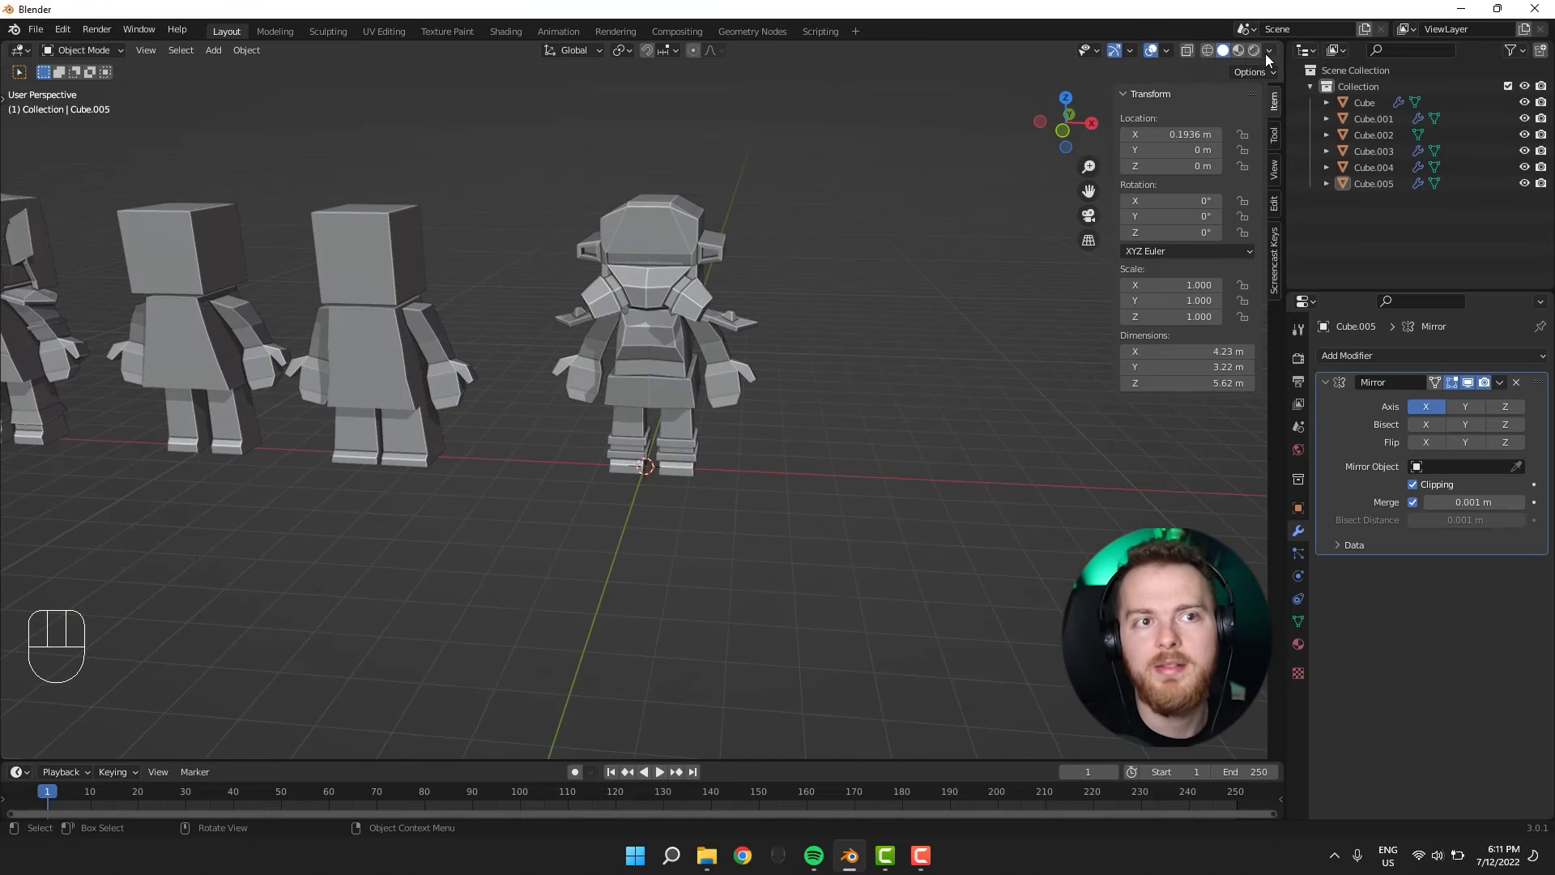
click(1255, 52)
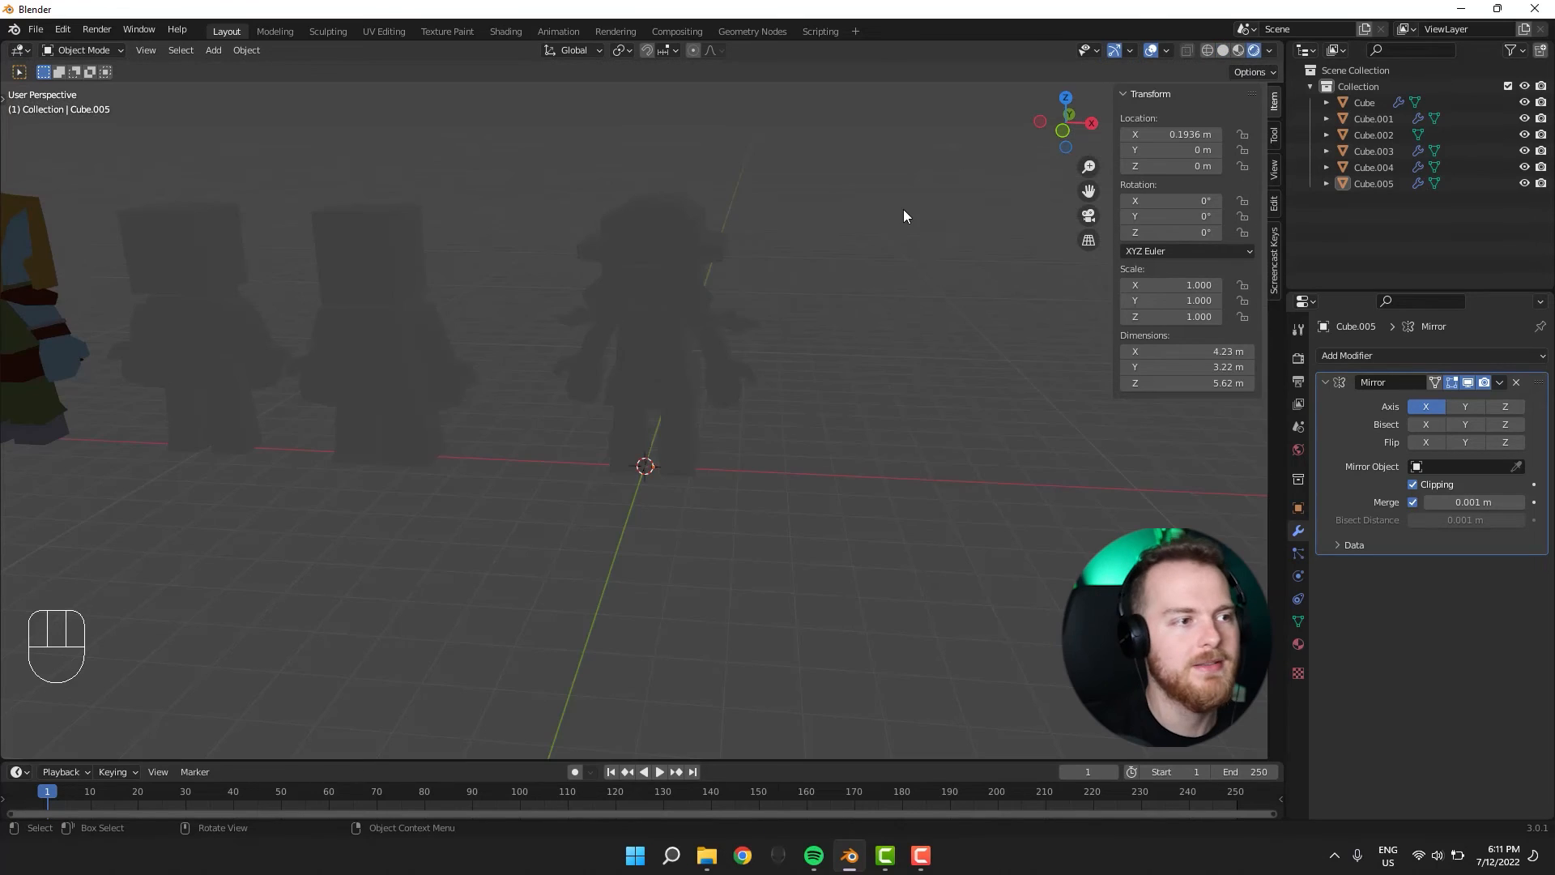
click(1238, 50)
In Edit Mode, select the figure's eye slot, ear opening, recessed leg band and the backpack nozzle's inner face.
mouse_move(691, 300)
middle_down()
mouse_move(775, 312)
mouse_move(734, 298)
mouse_move(640, 313)
mouse_move(609, 250)
mouse_move(685, 304)
mouse_move(752, 310)
mouse_move(736, 334)
mouse_move(697, 302)
mouse_move(707, 273)
mouse_move(680, 434)
mouse_move(601, 415)
mouse_move(667, 440)
mouse_move(489, 484)
mouse_move(389, 461)
mouse_move(519, 614)
mouse_move(617, 635)
mouse_move(614, 708)
mouse_move(664, 558)
middle_up()
scroll(601, 415, up, 4)
key(Tab)
click(607, 393)
click(605, 406)
alt+shift+click(664, 559)
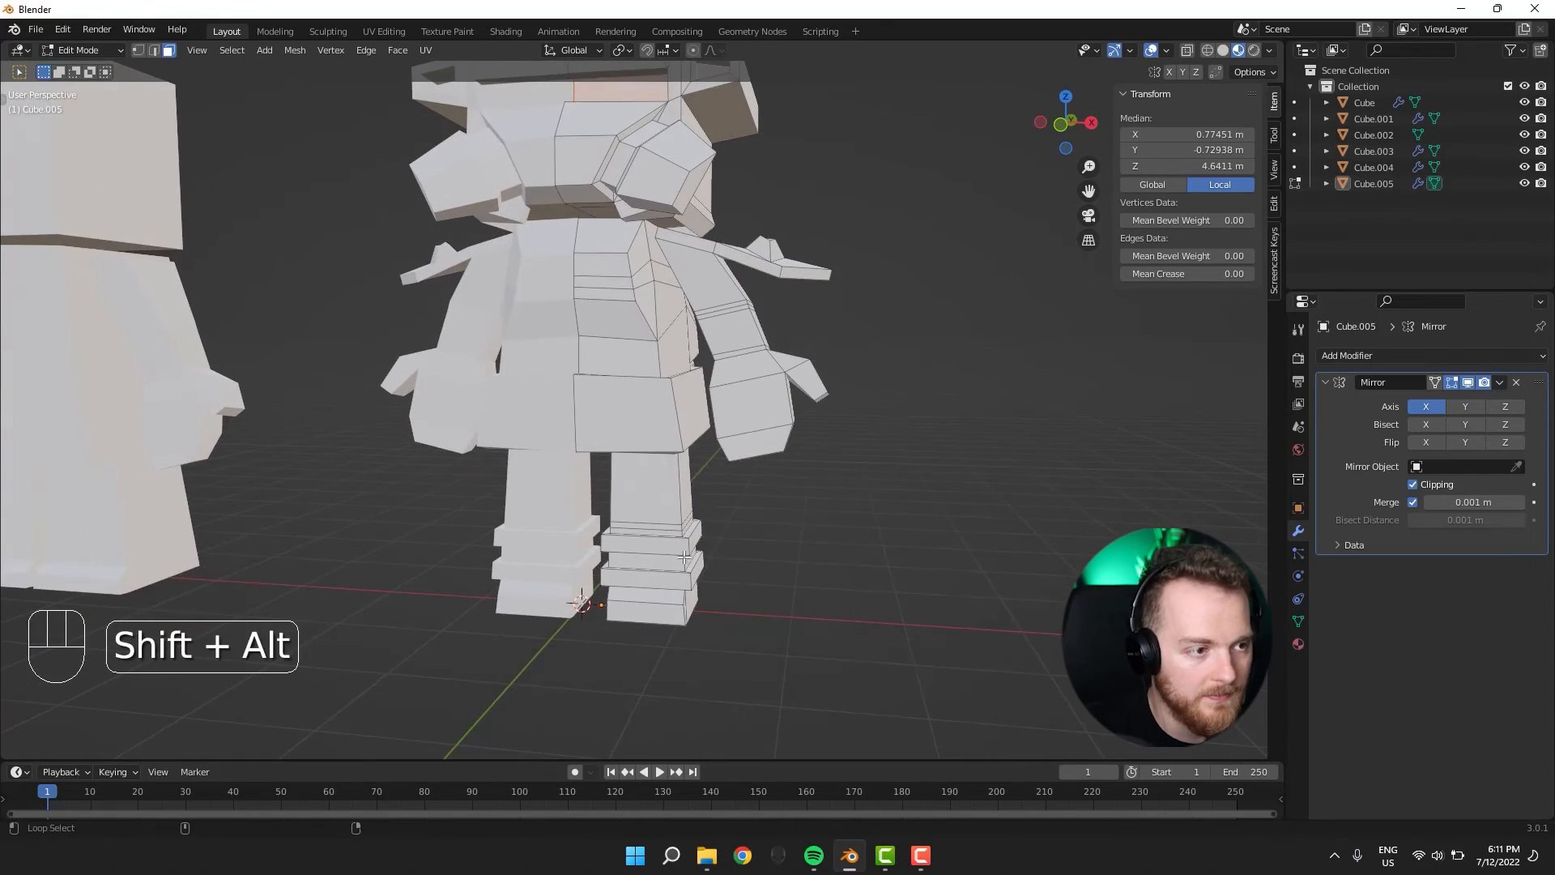
middle_drag(769, 551, 662, 161)
shift+click(670, 320)
shift+click(662, 161)
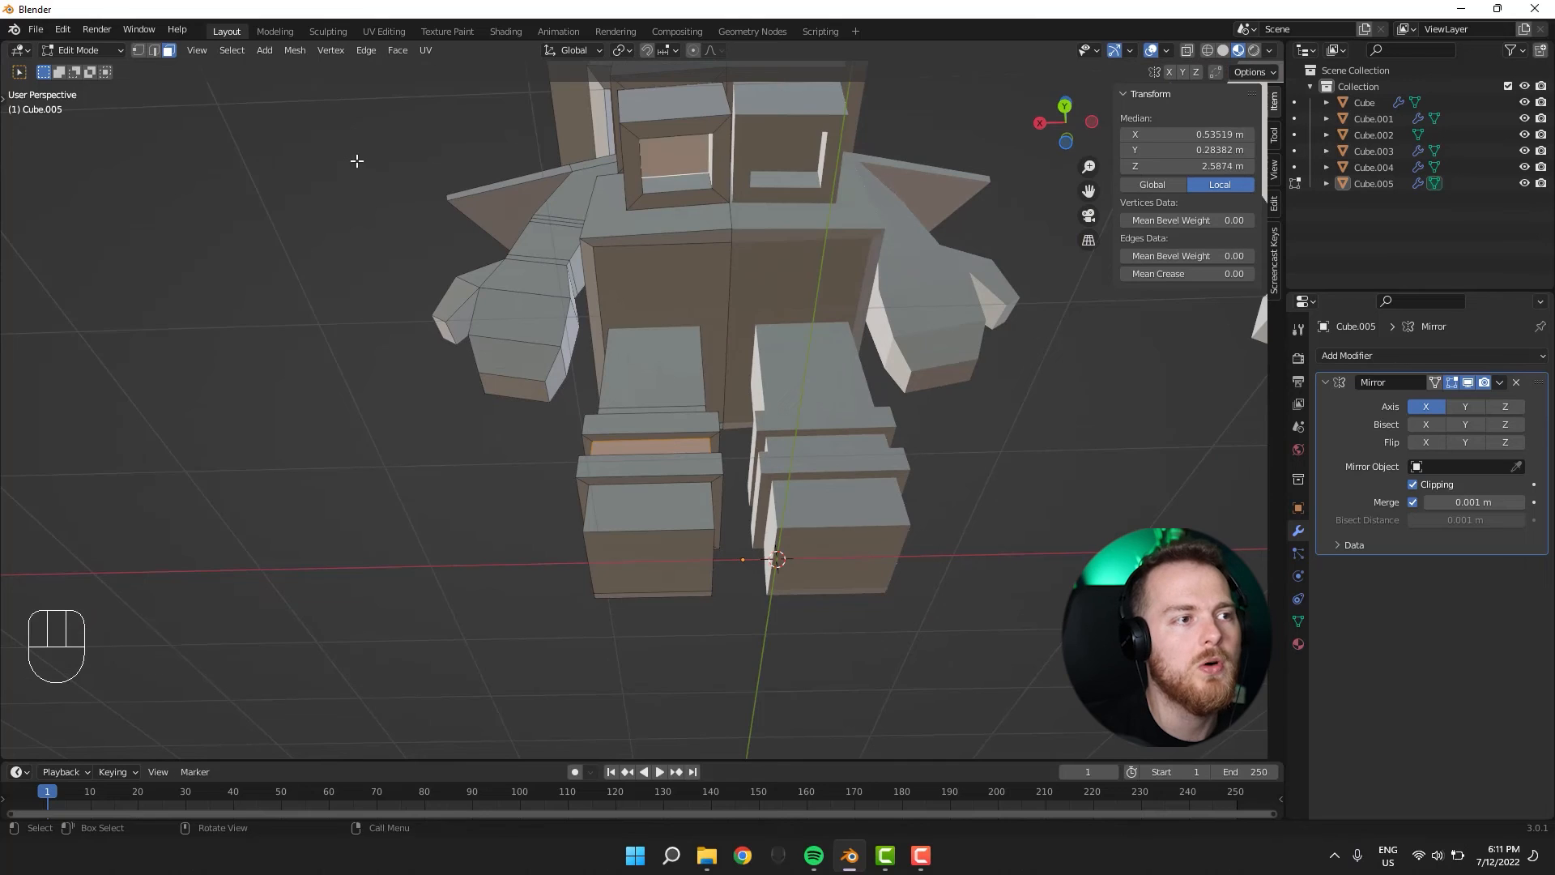
middle_drag(357, 159, 705, 357)
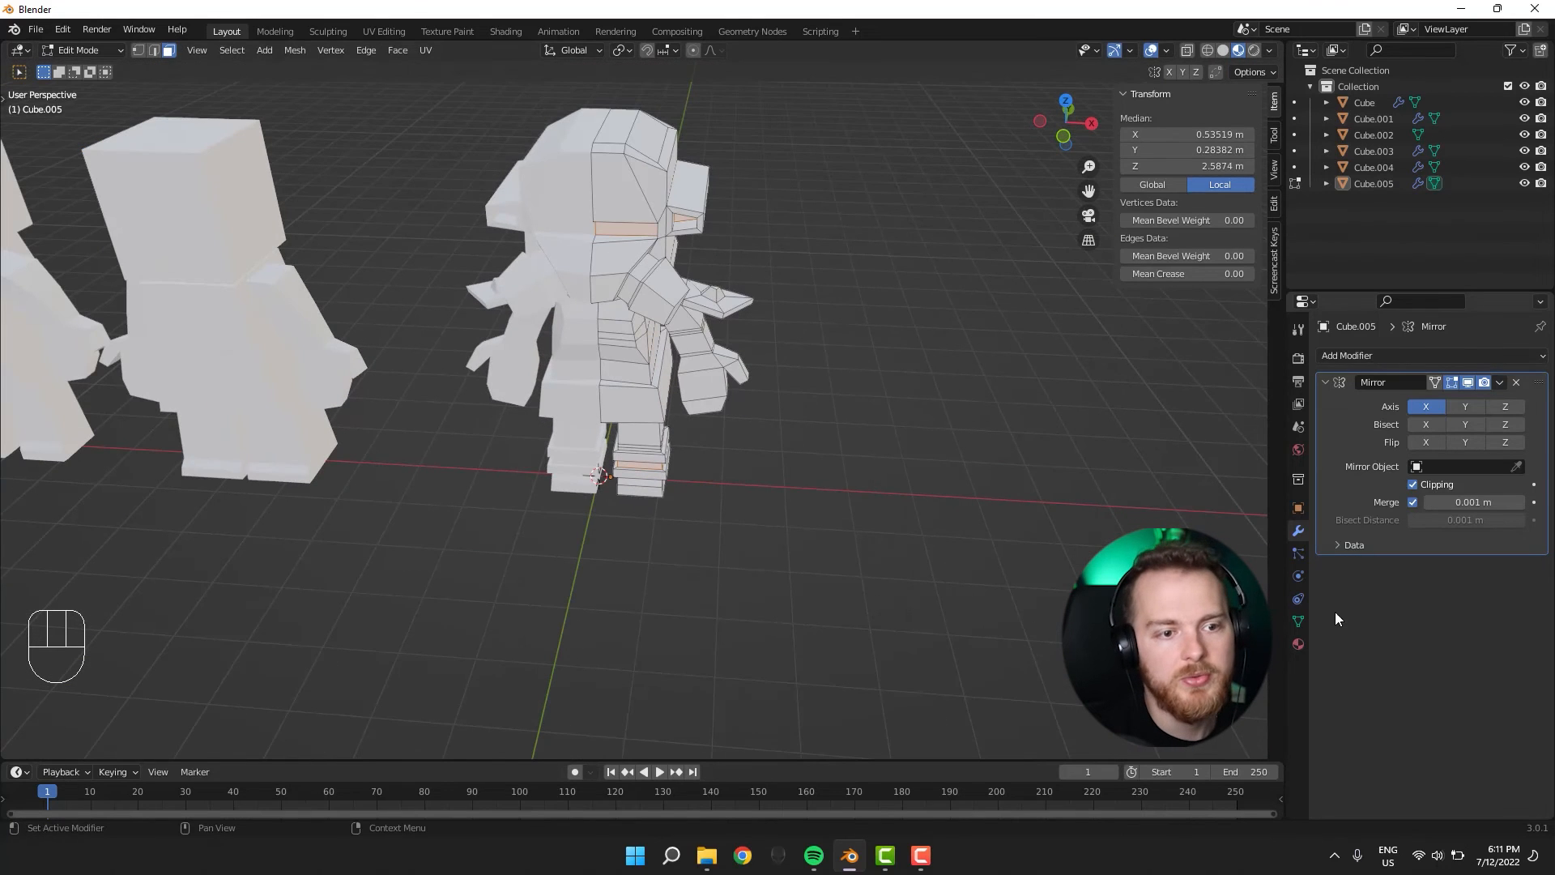
Create a new material for the figure and name it PinkMetal.
click(1299, 643)
click(1358, 521)
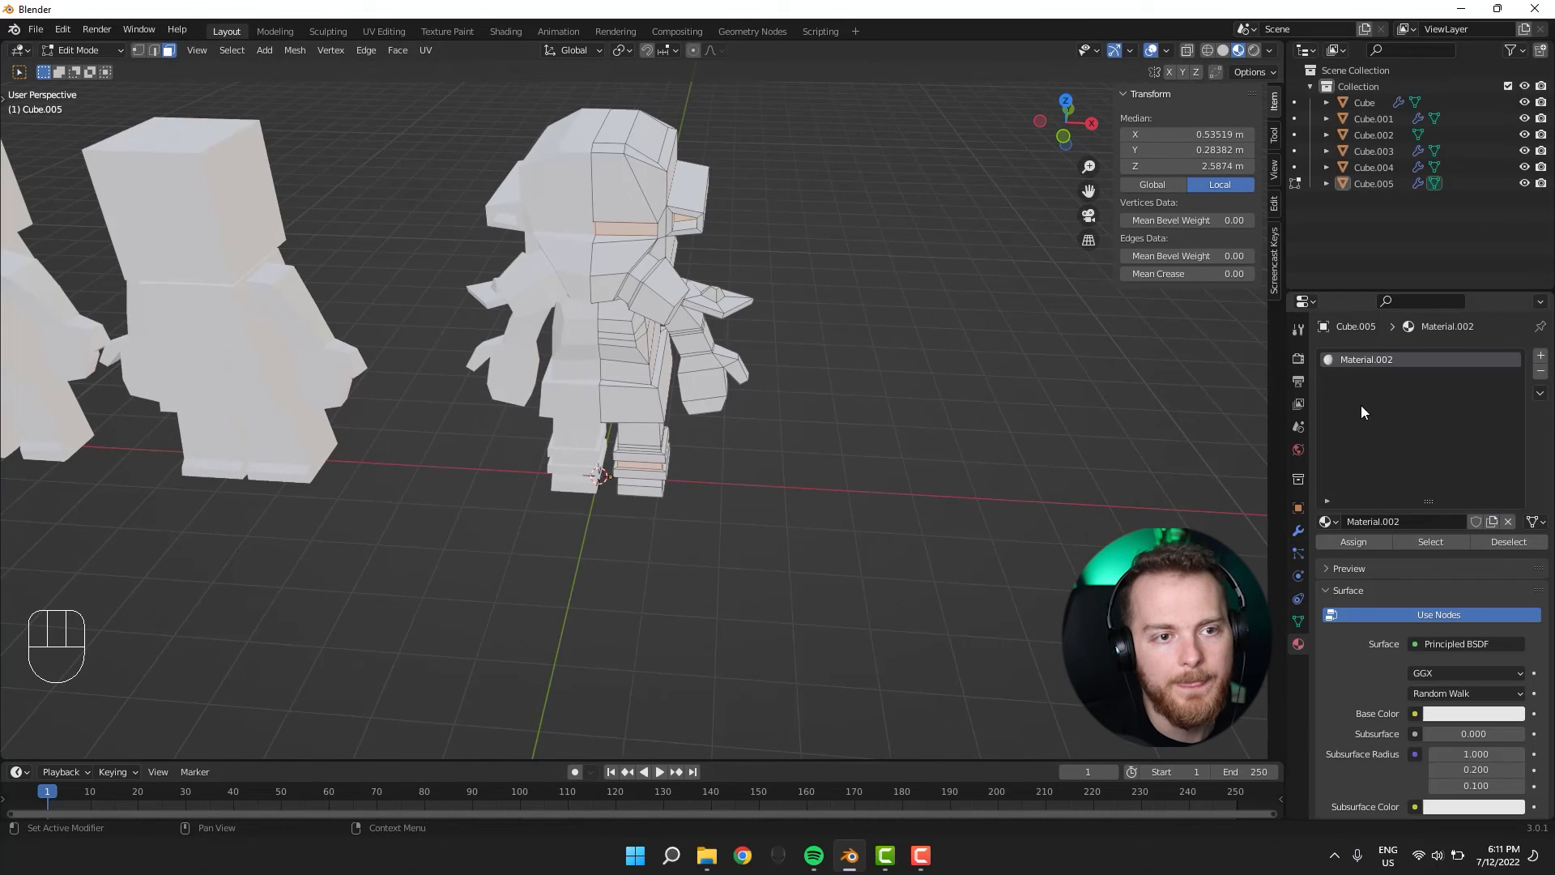
double_click(1358, 358)
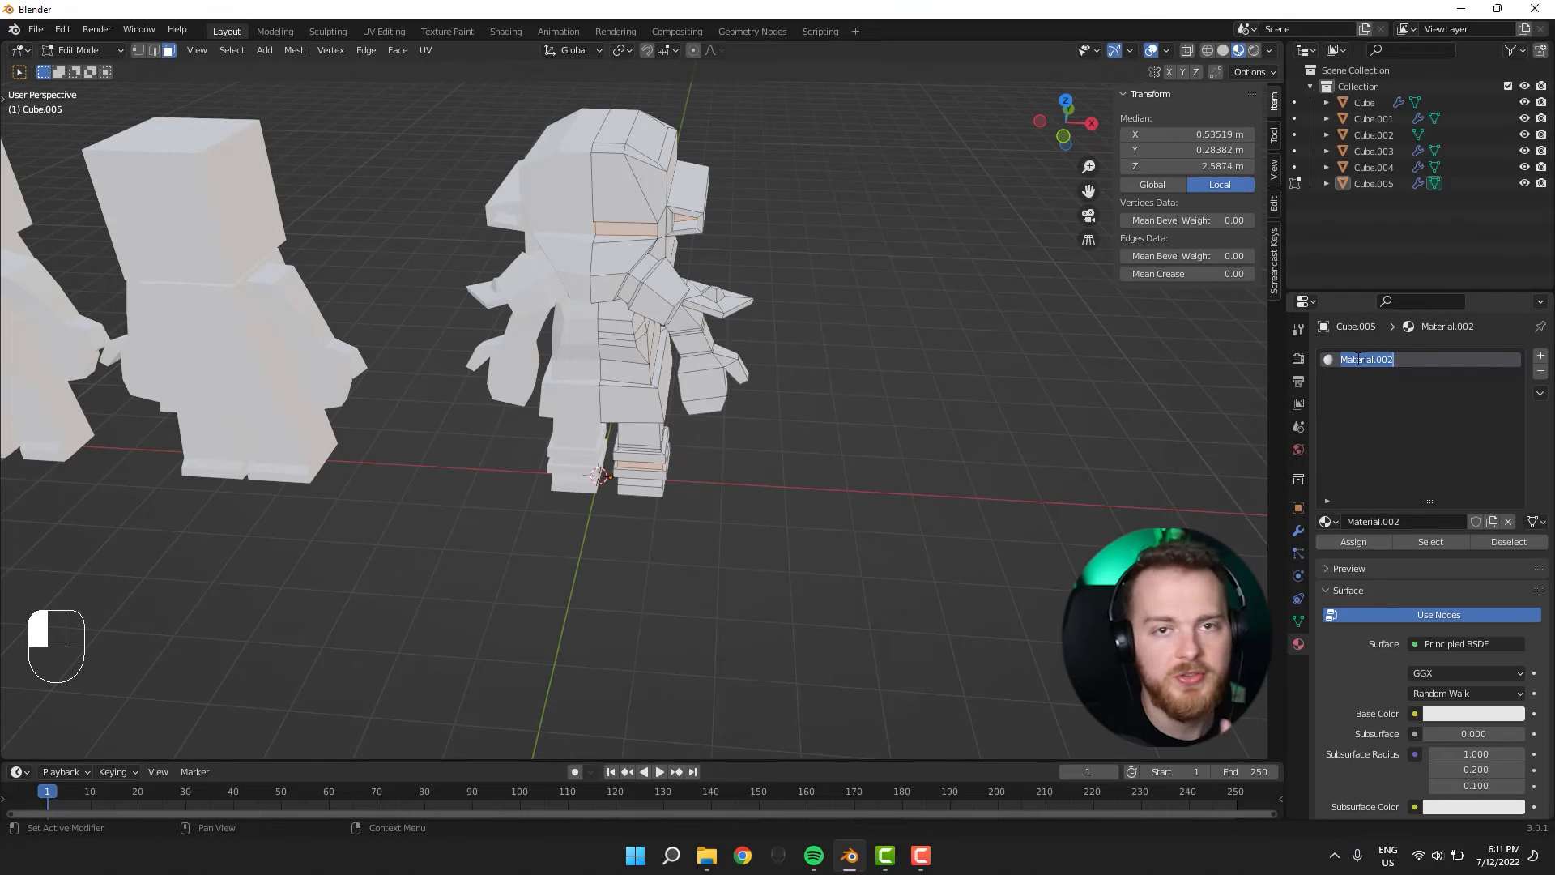
key(shift)
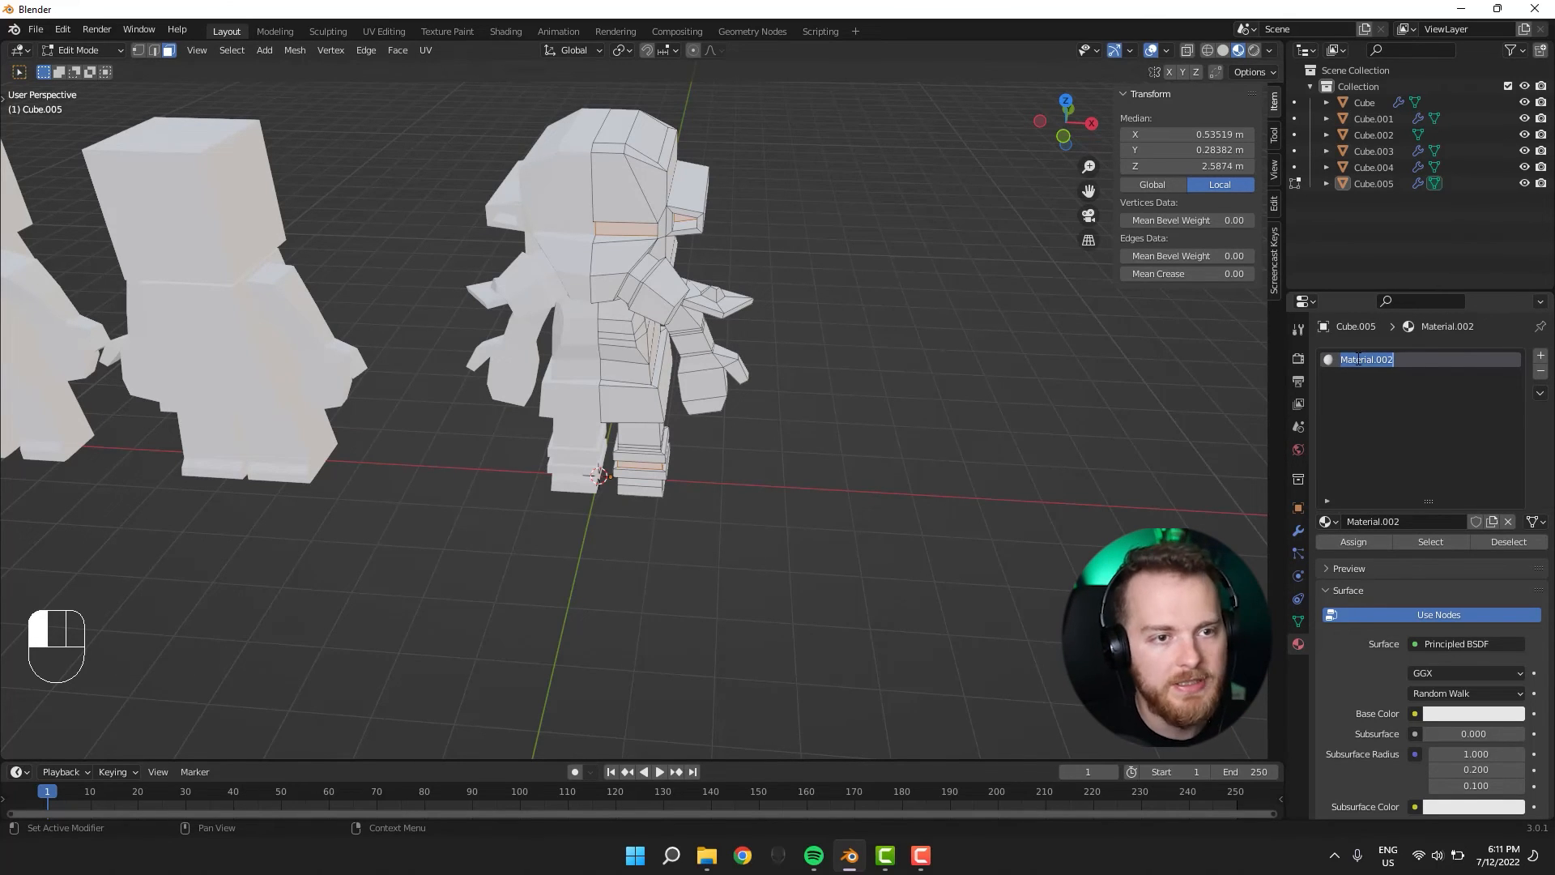
key(Return)
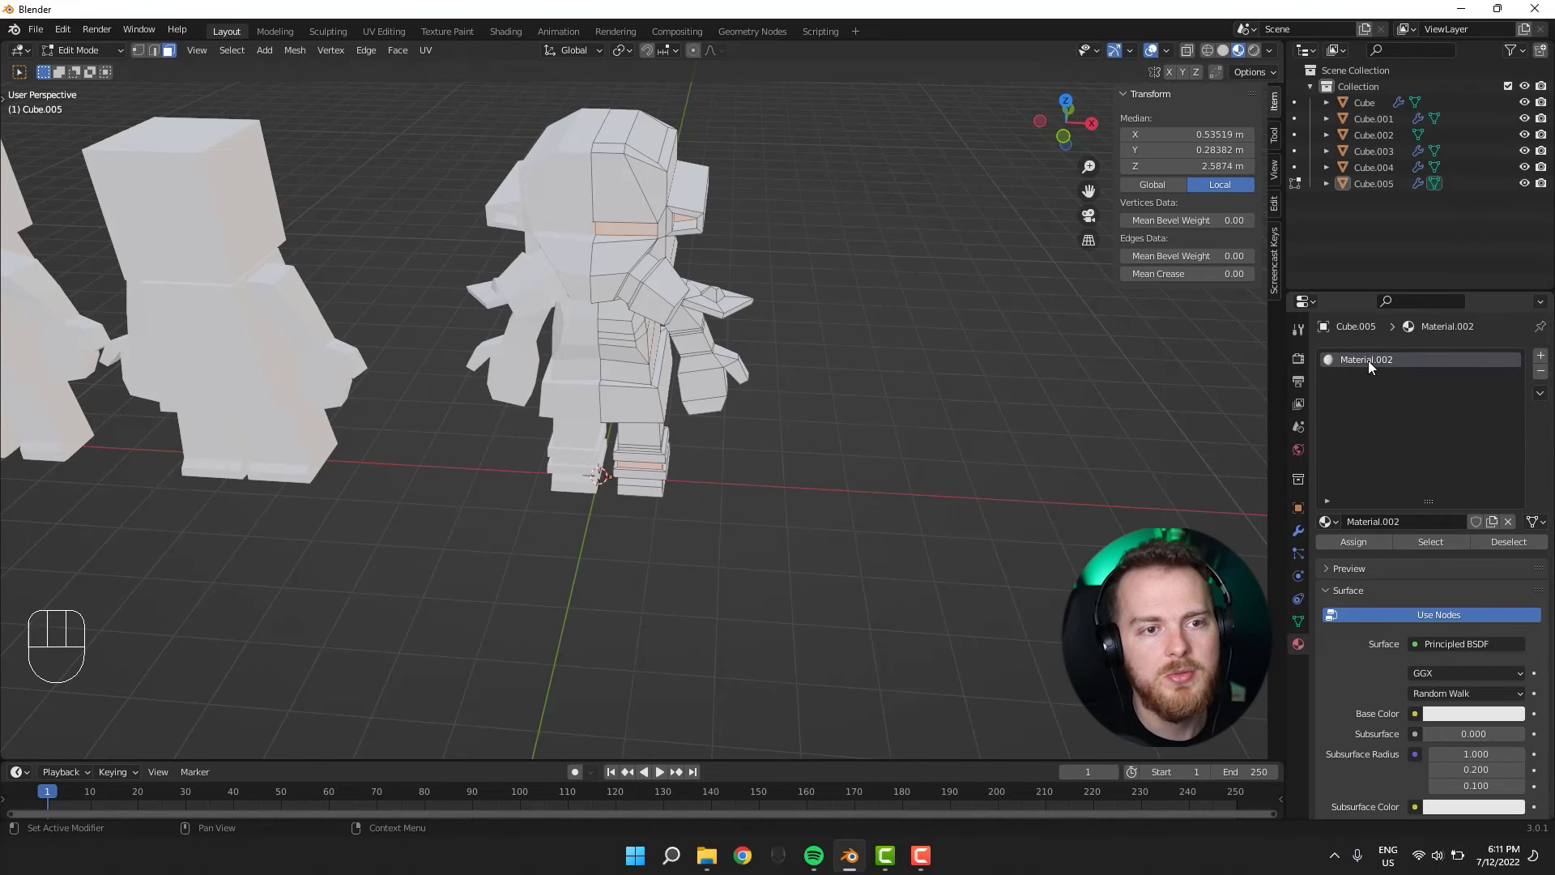
text(PinkMetal)
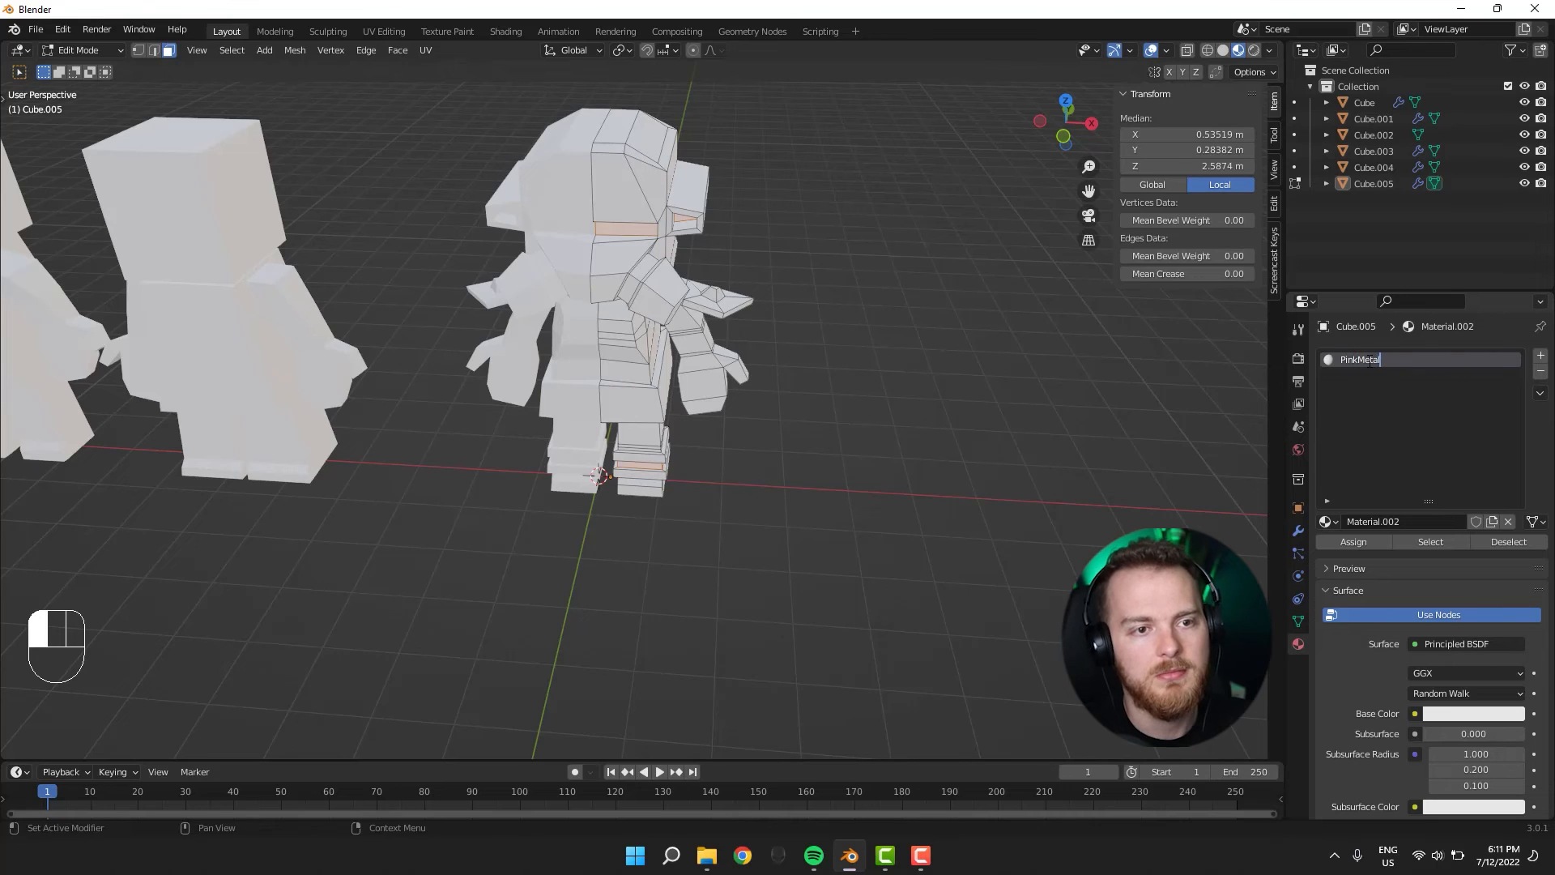
click(1329, 489)
Give PinkMetal a light pink base colour, with Specular 0.000 and Roughness 1.000.
click(1429, 714)
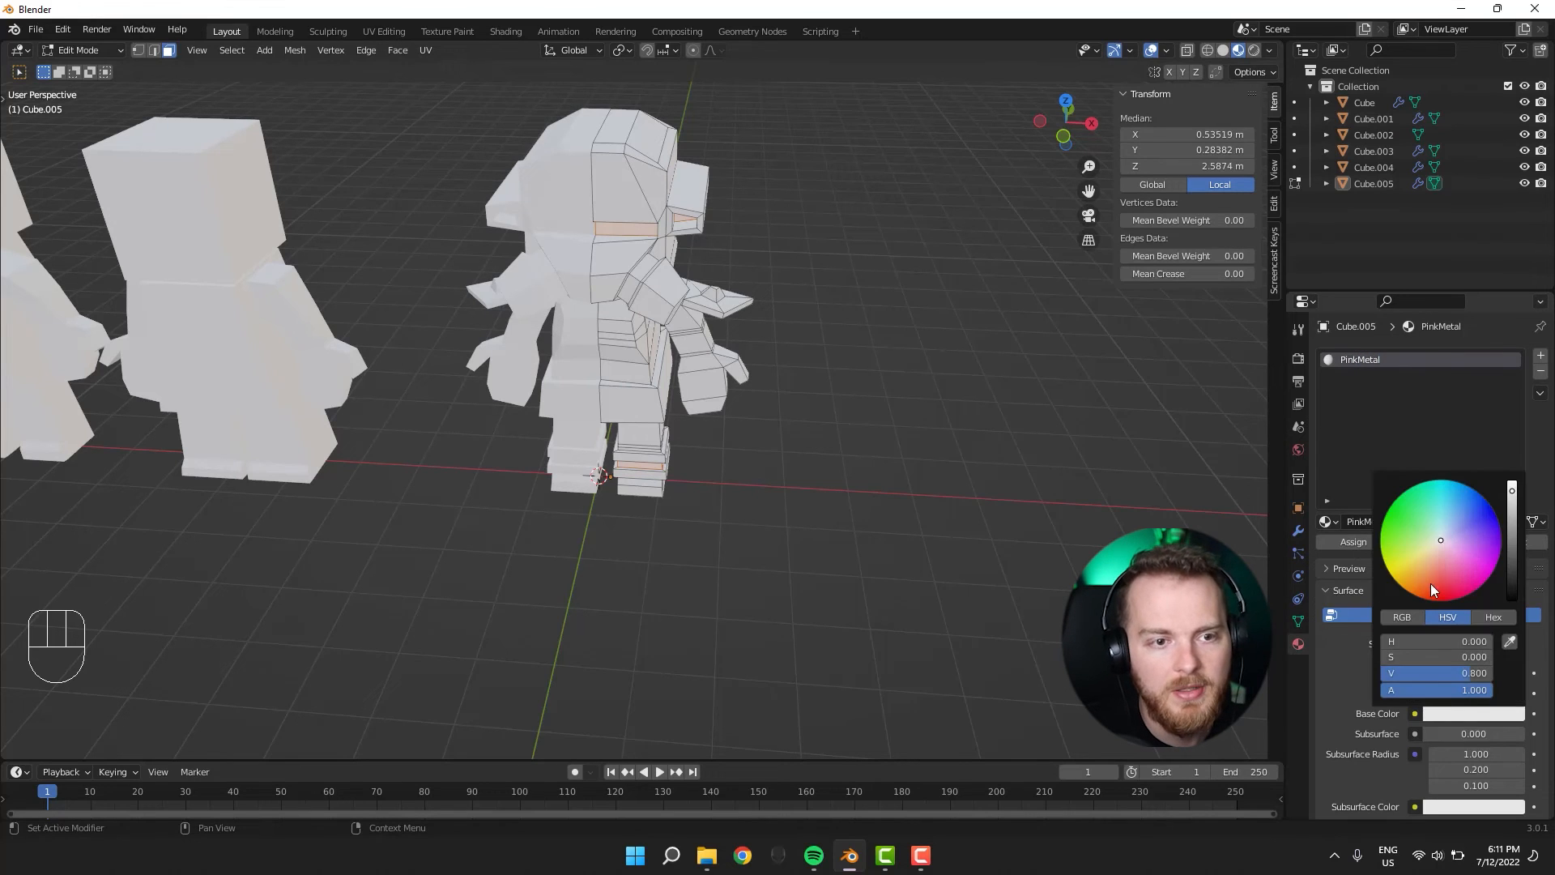
drag(1438, 584, 1446, 562)
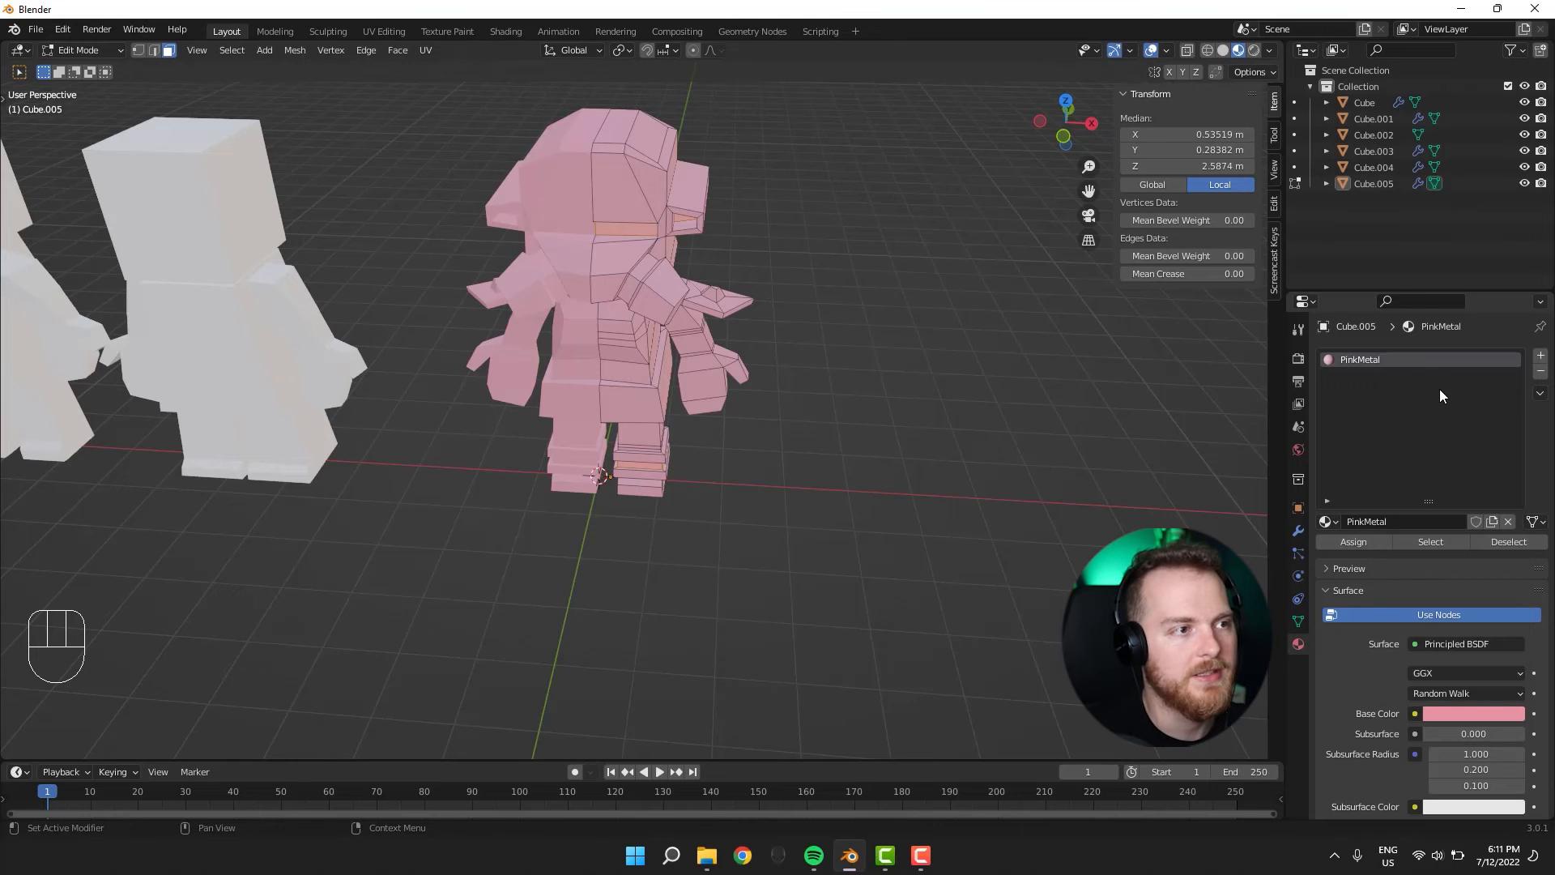
scroll(1481, 666, down, 6)
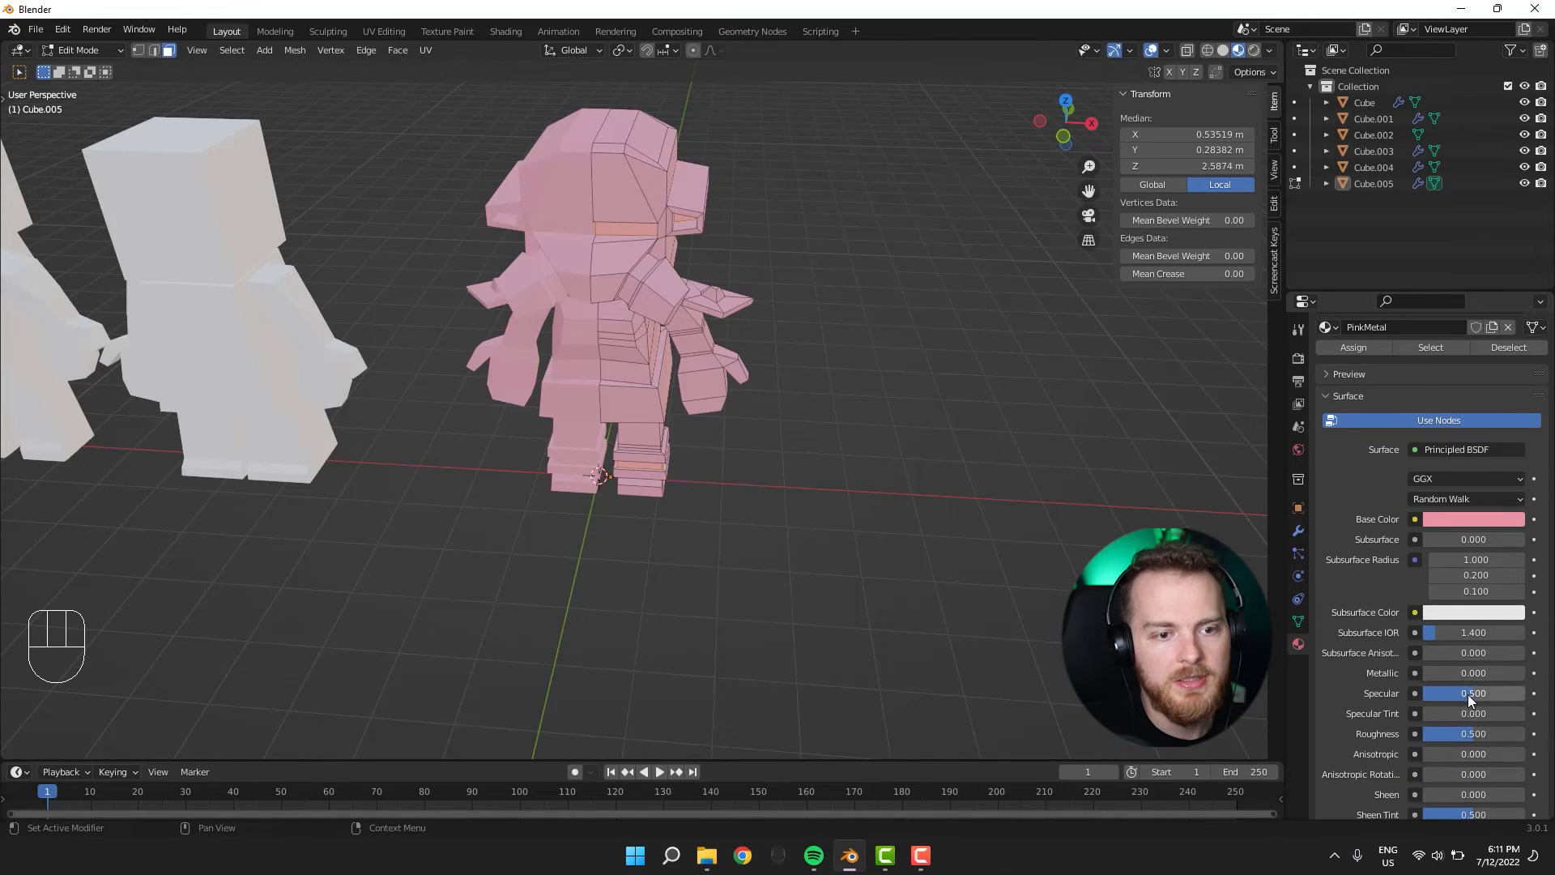
middle_drag(938, 494, 566, 214)
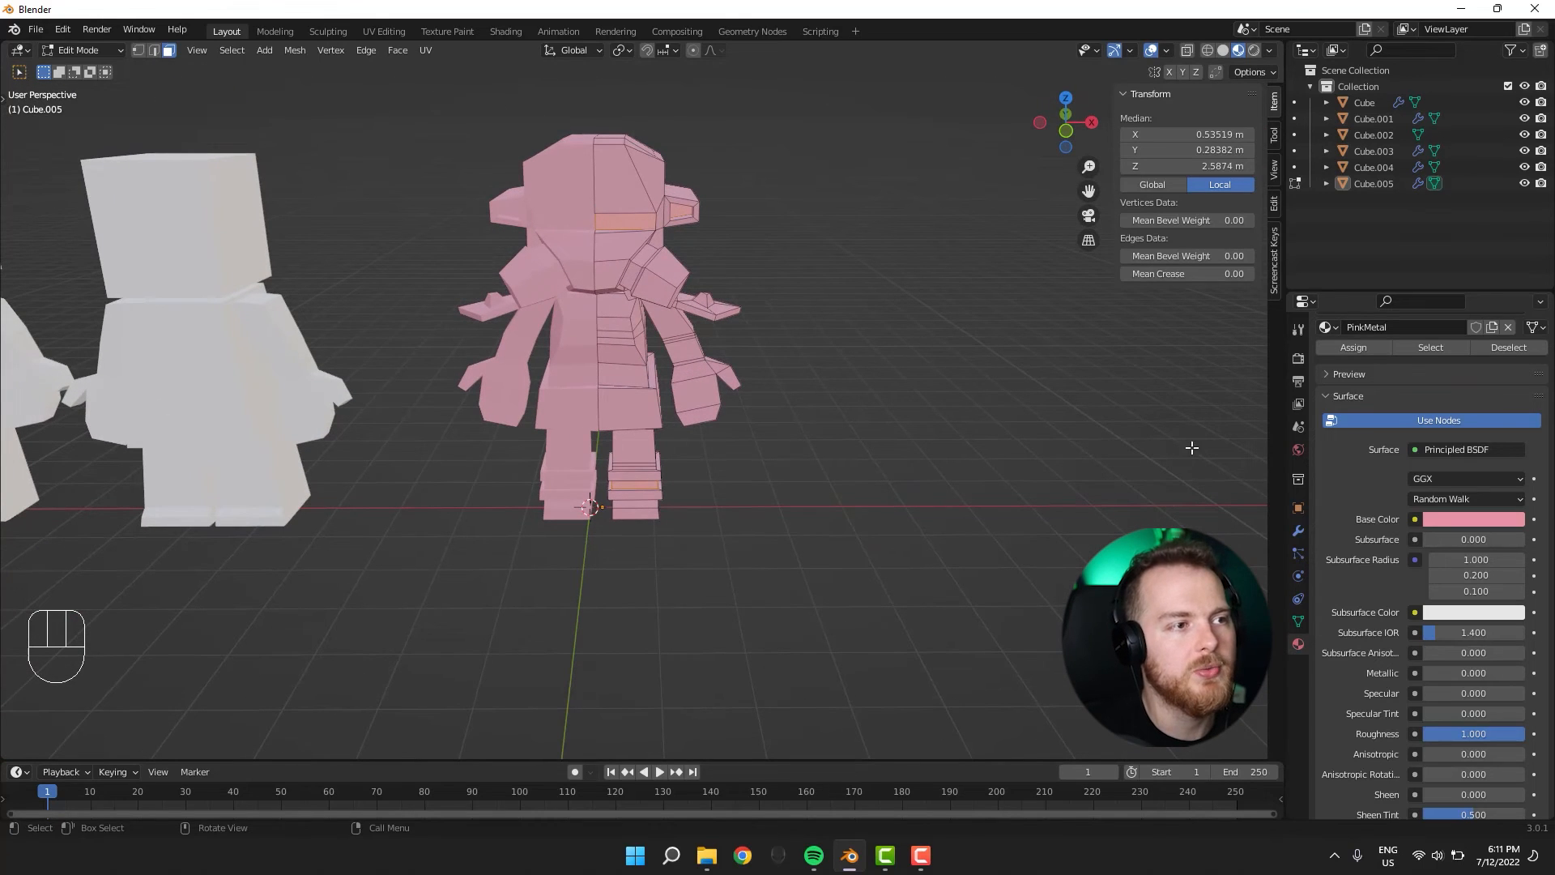
Add a second material slot holding a separate copy of PinkMetal and name it ShinyOrange.
scroll(1388, 480, up, 6)
click(1539, 357)
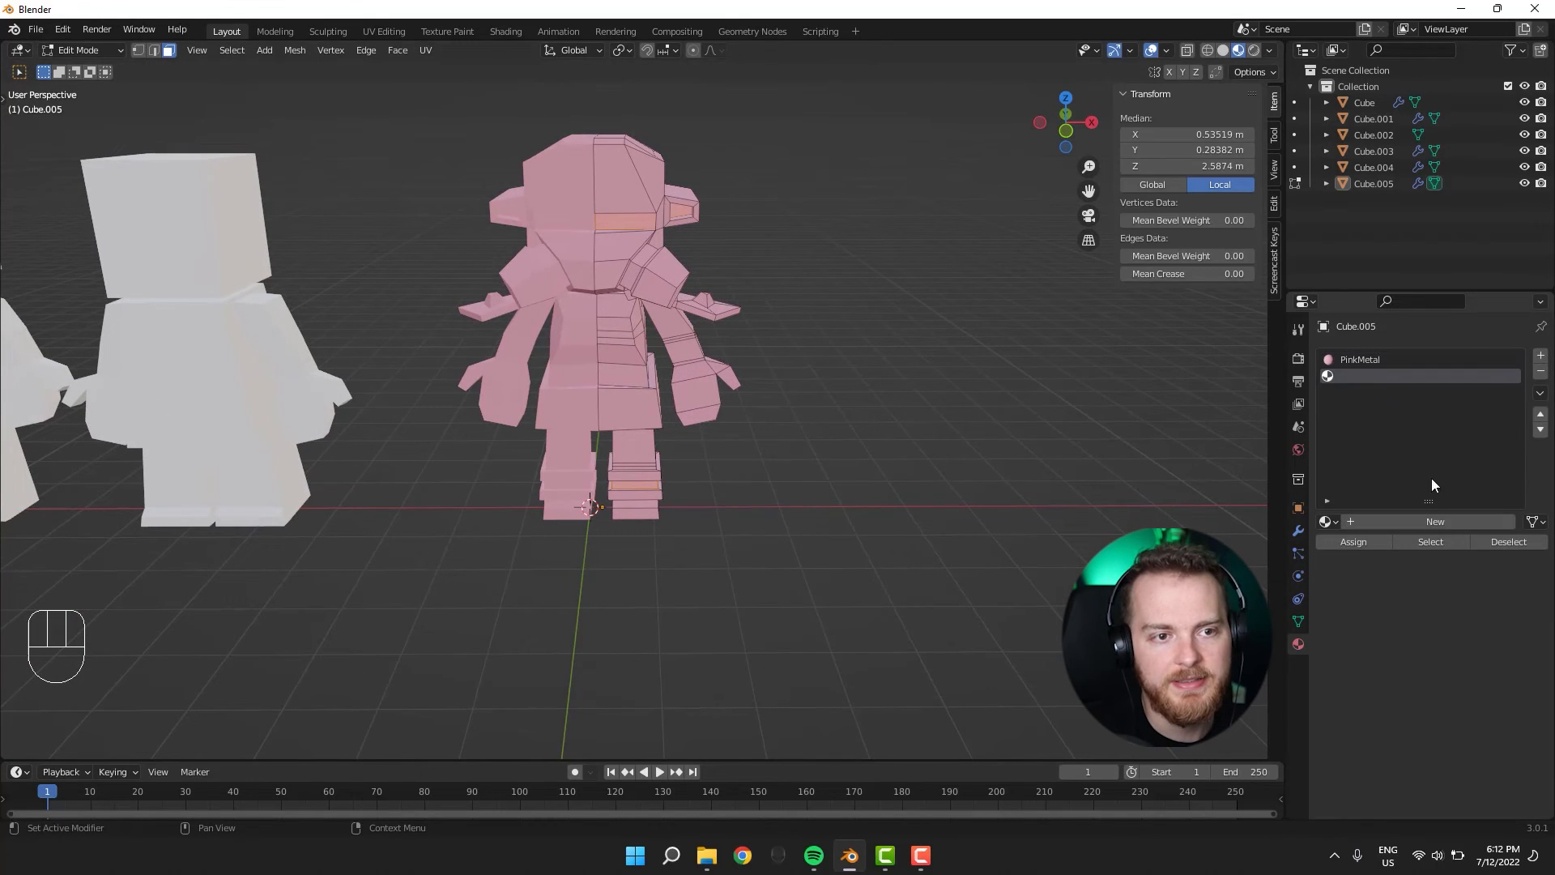
click(1326, 521)
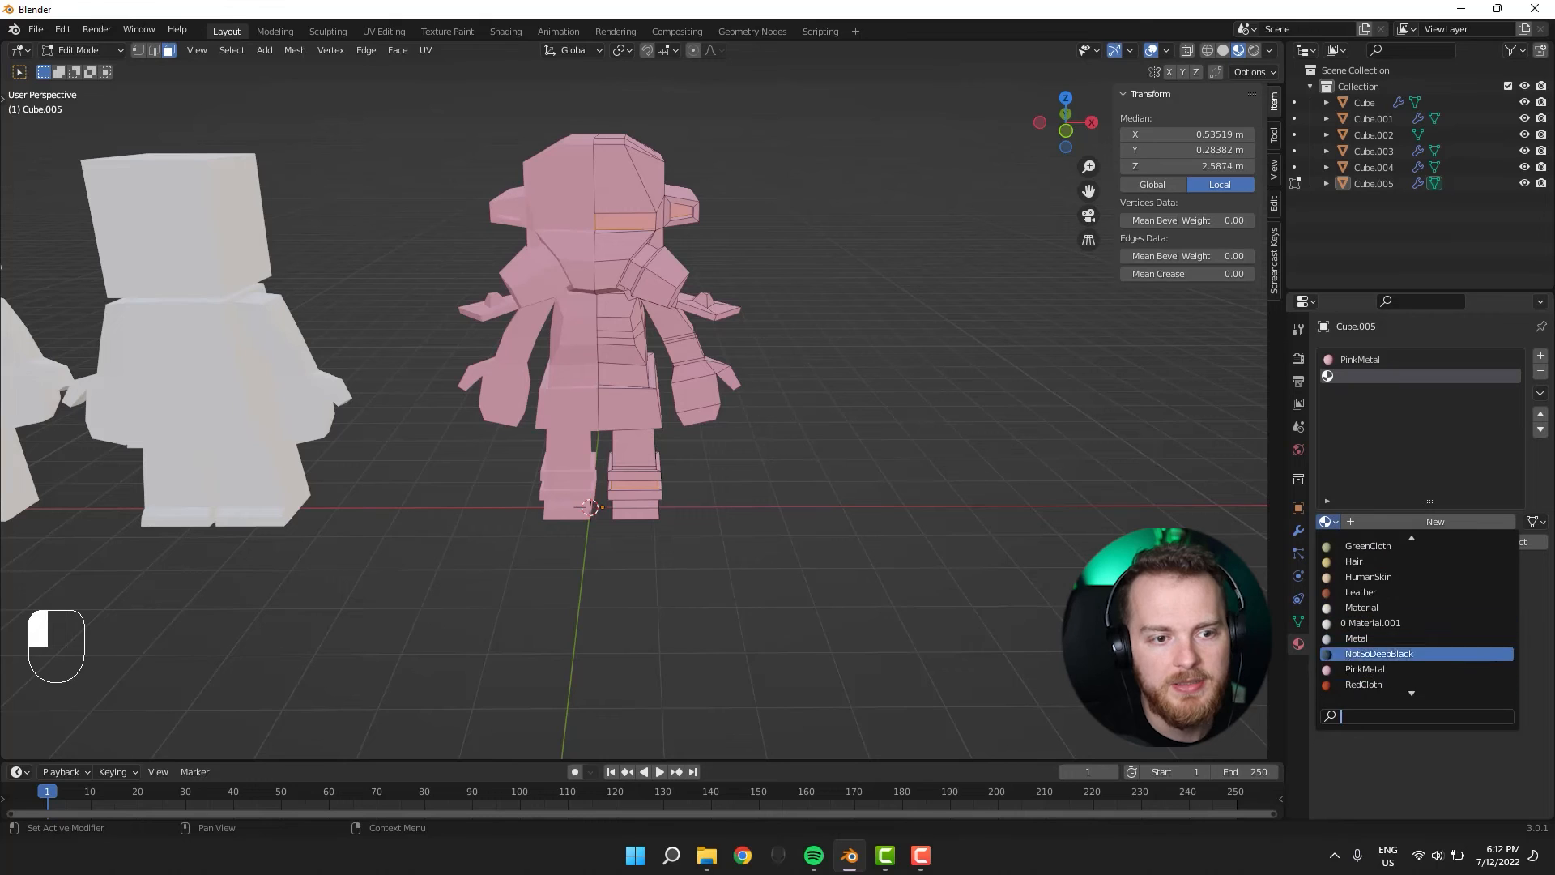
click(1350, 669)
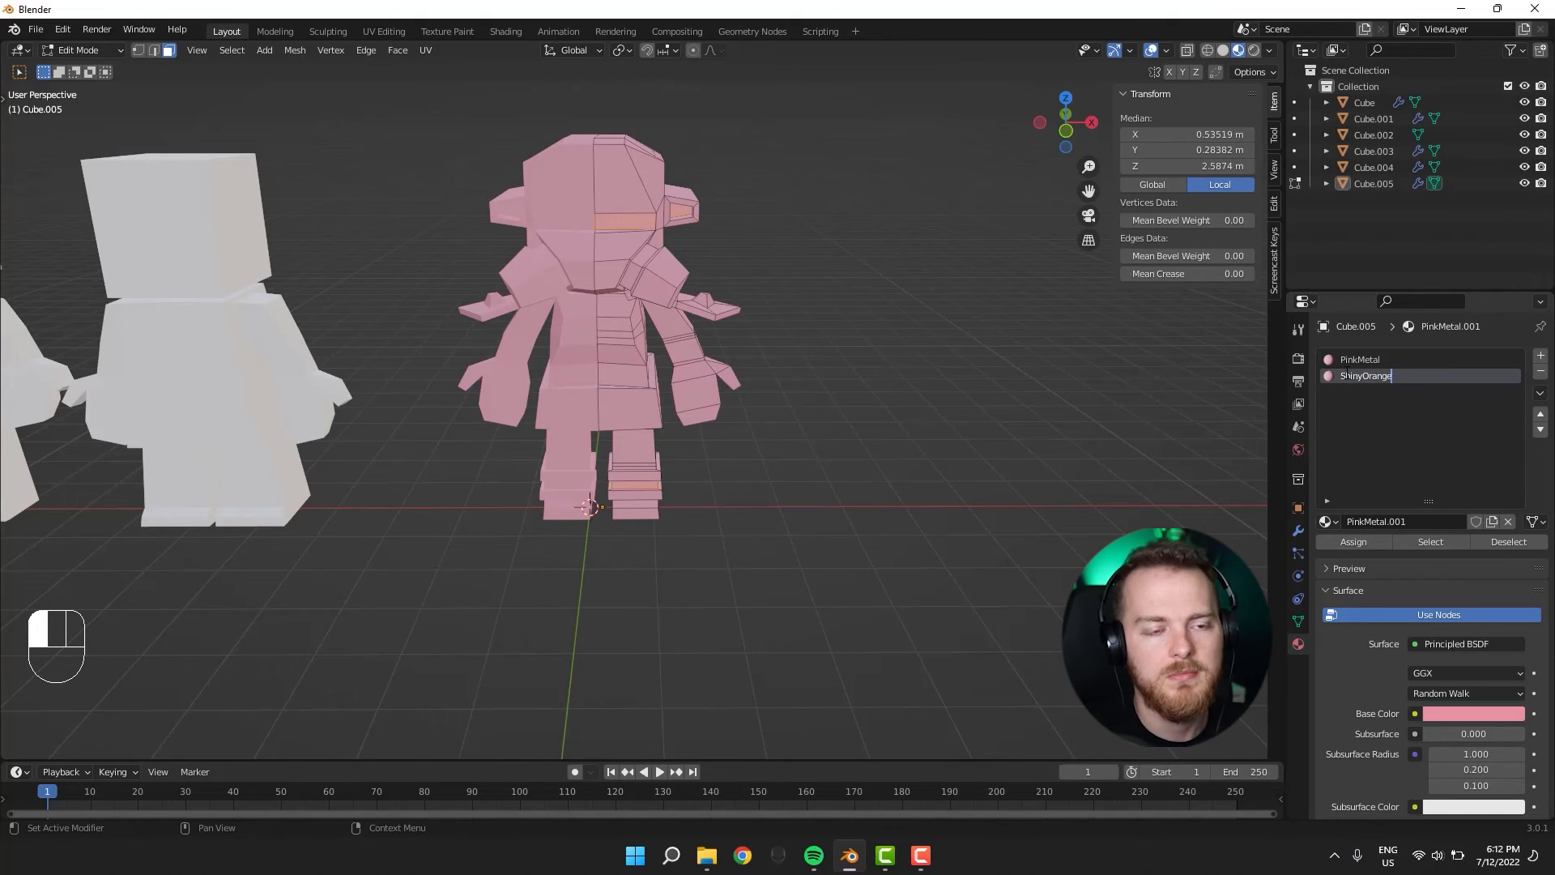
Give ShinyOrange a saturated orange base colour, assign it to the selected detail faces and return to Object Mode.
scroll(1384, 559, down, 4)
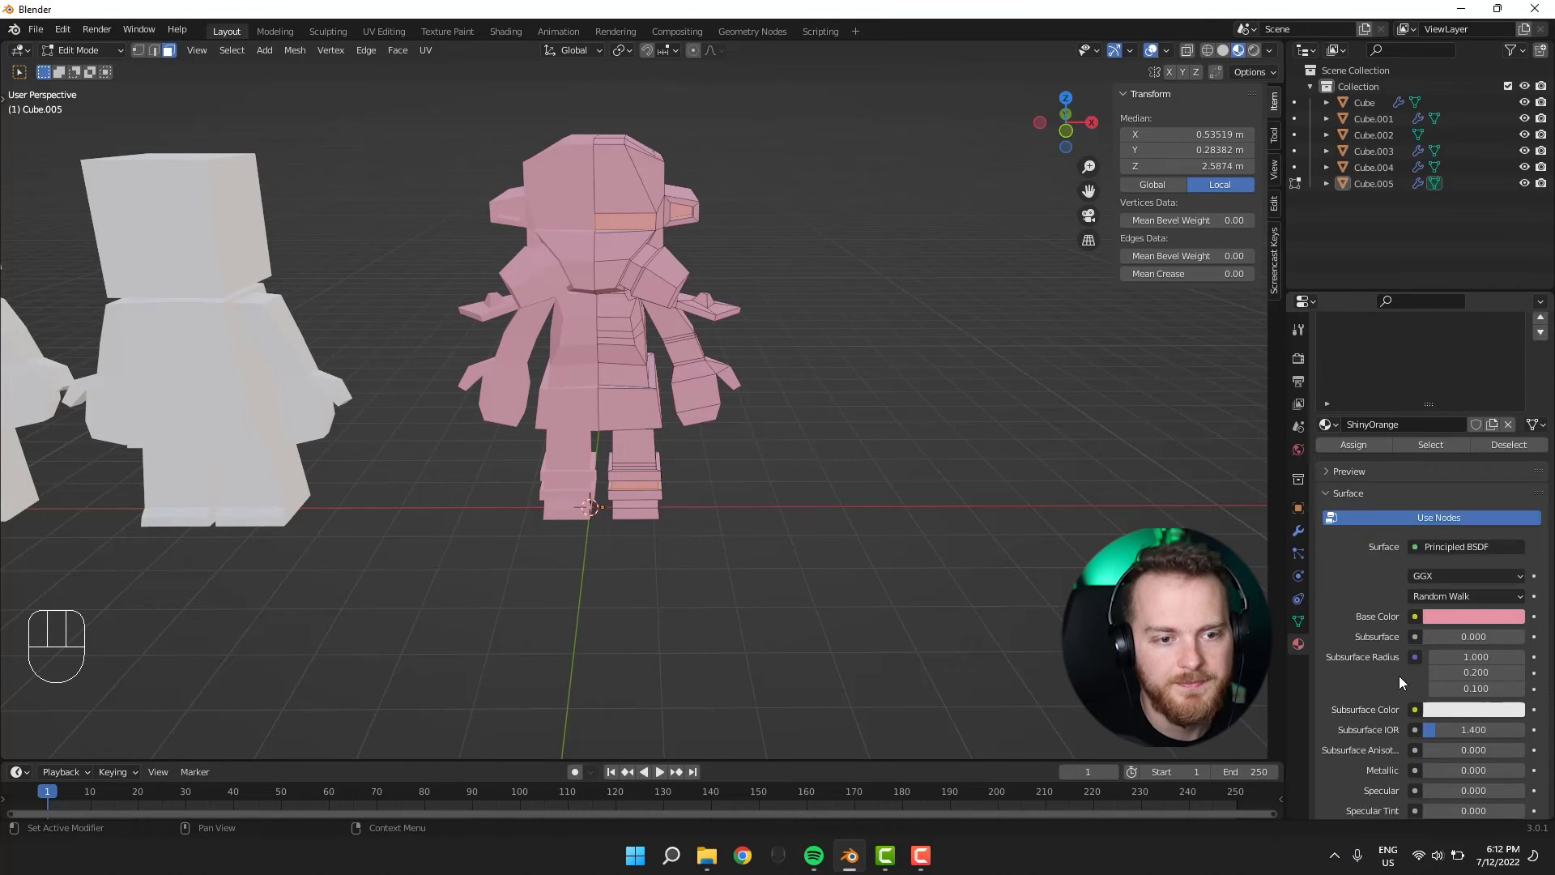
click(1441, 584)
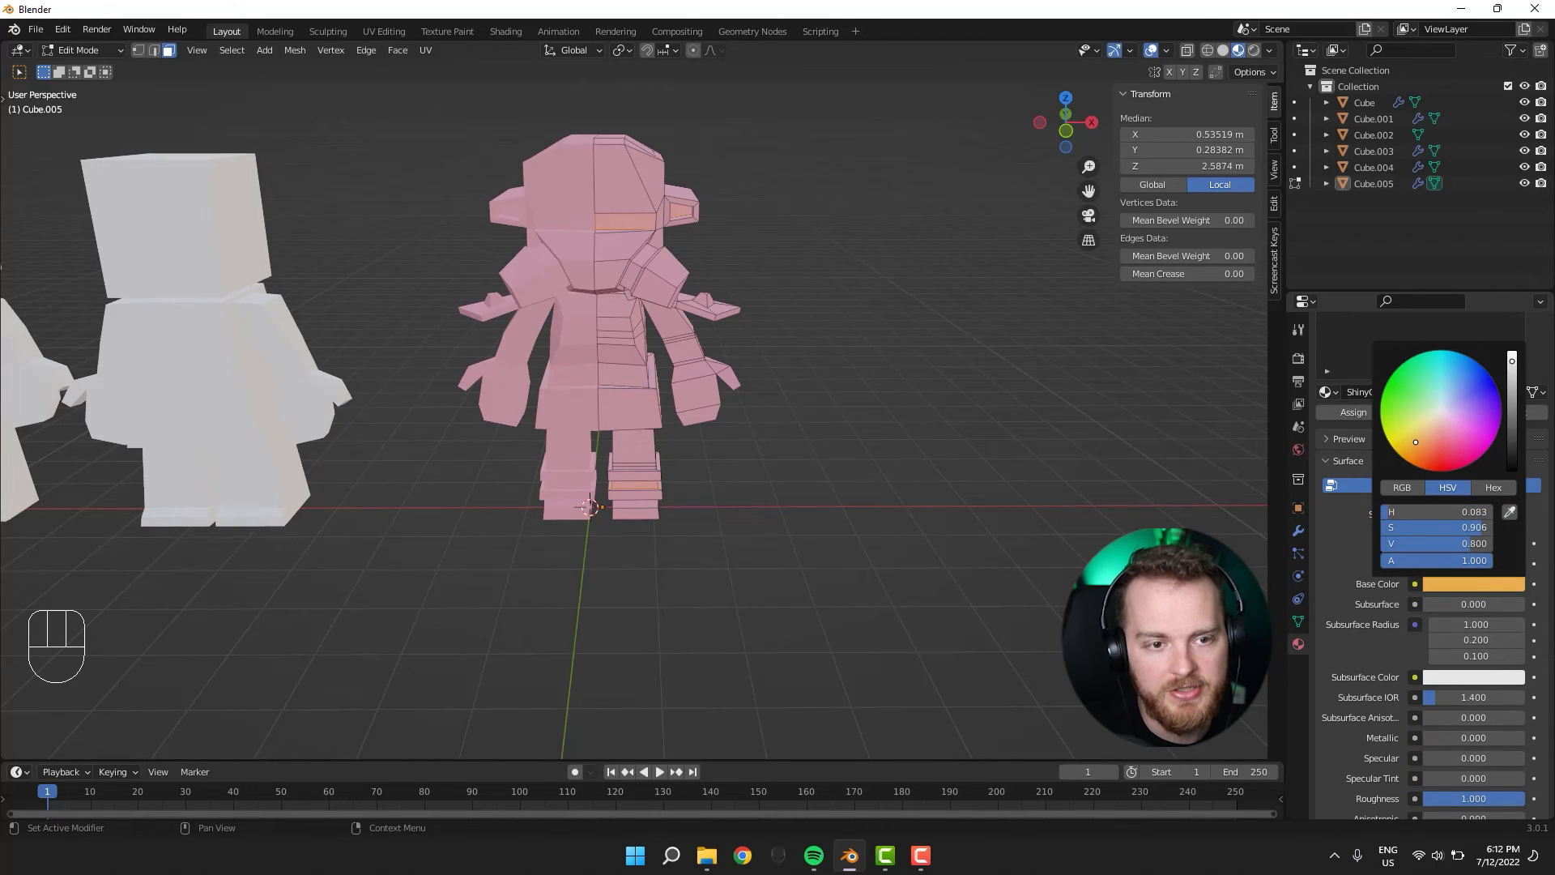
click(1354, 412)
key(Tab)
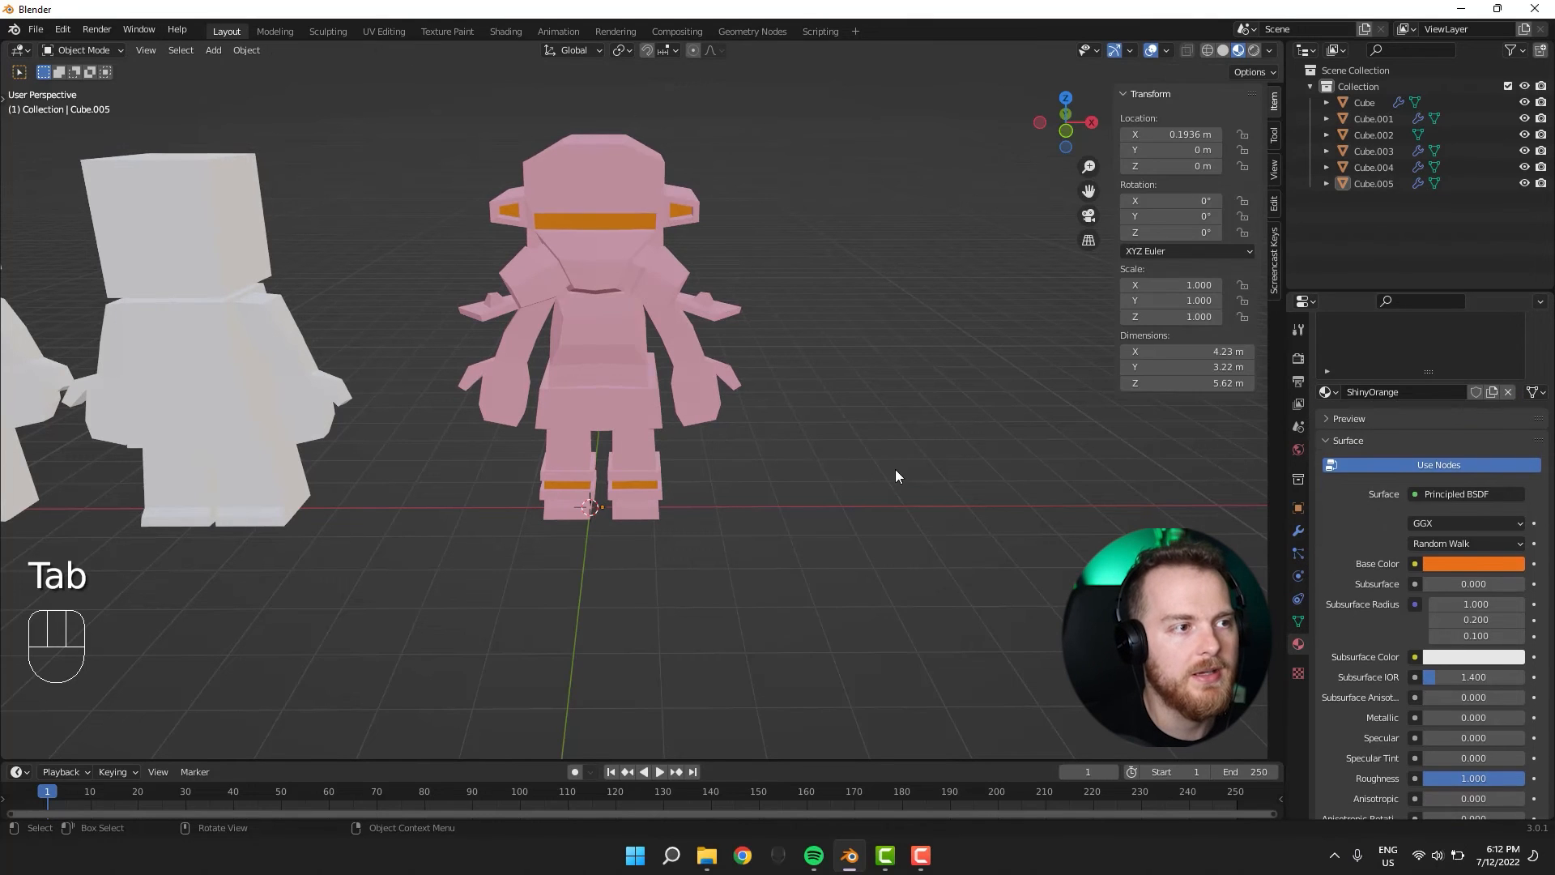
Set ShinyOrange's emission to a bright orange with a strength of 2.200.
middle_drag(896, 469, 859, 470)
scroll(1385, 664, down, 12)
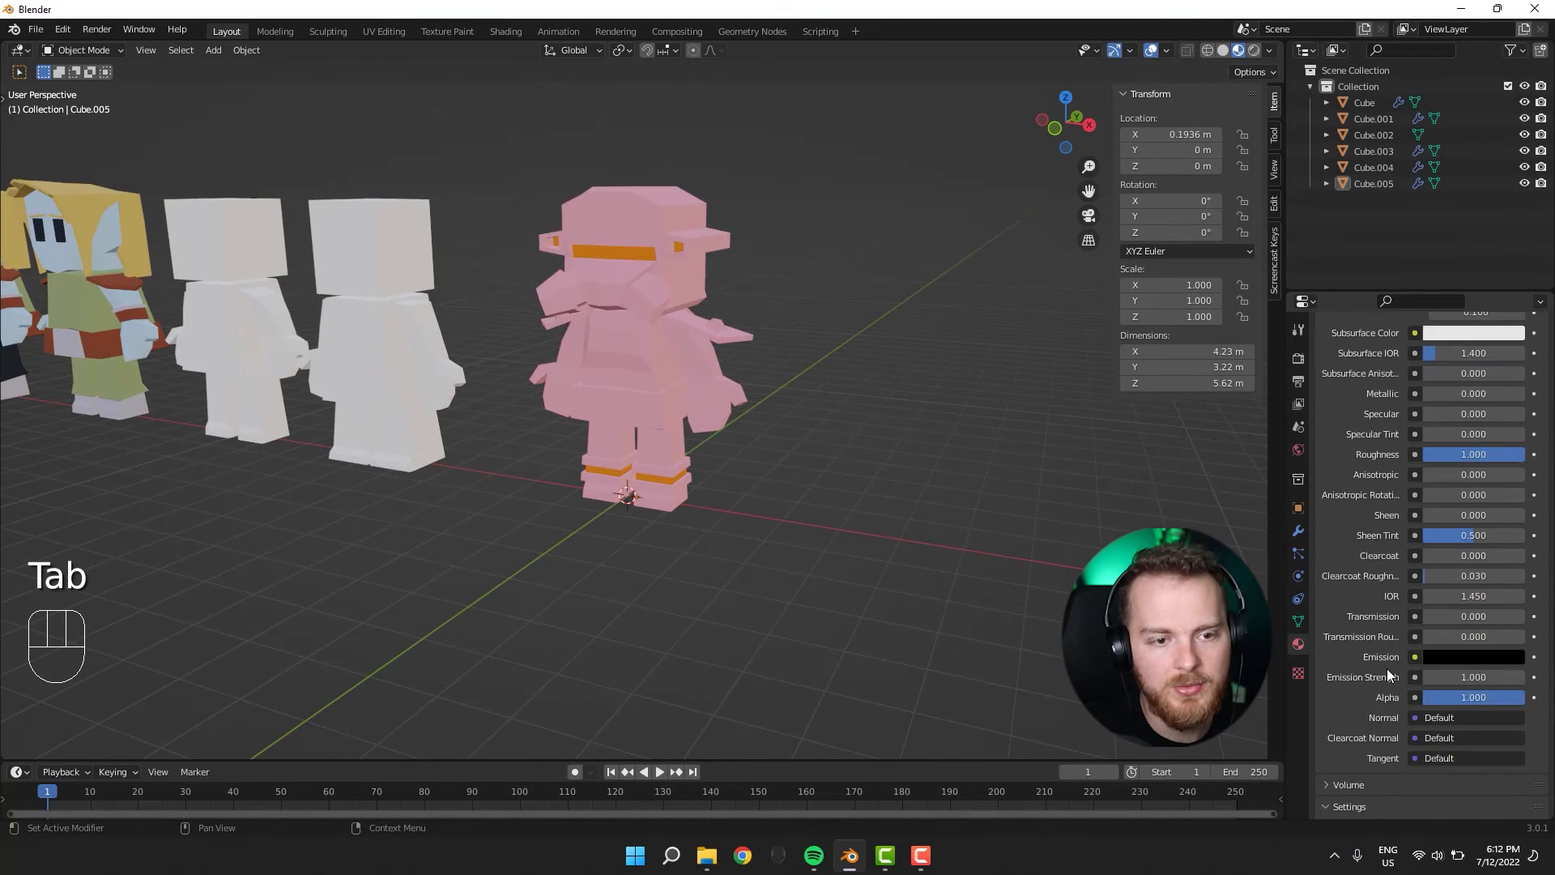
click(1440, 591)
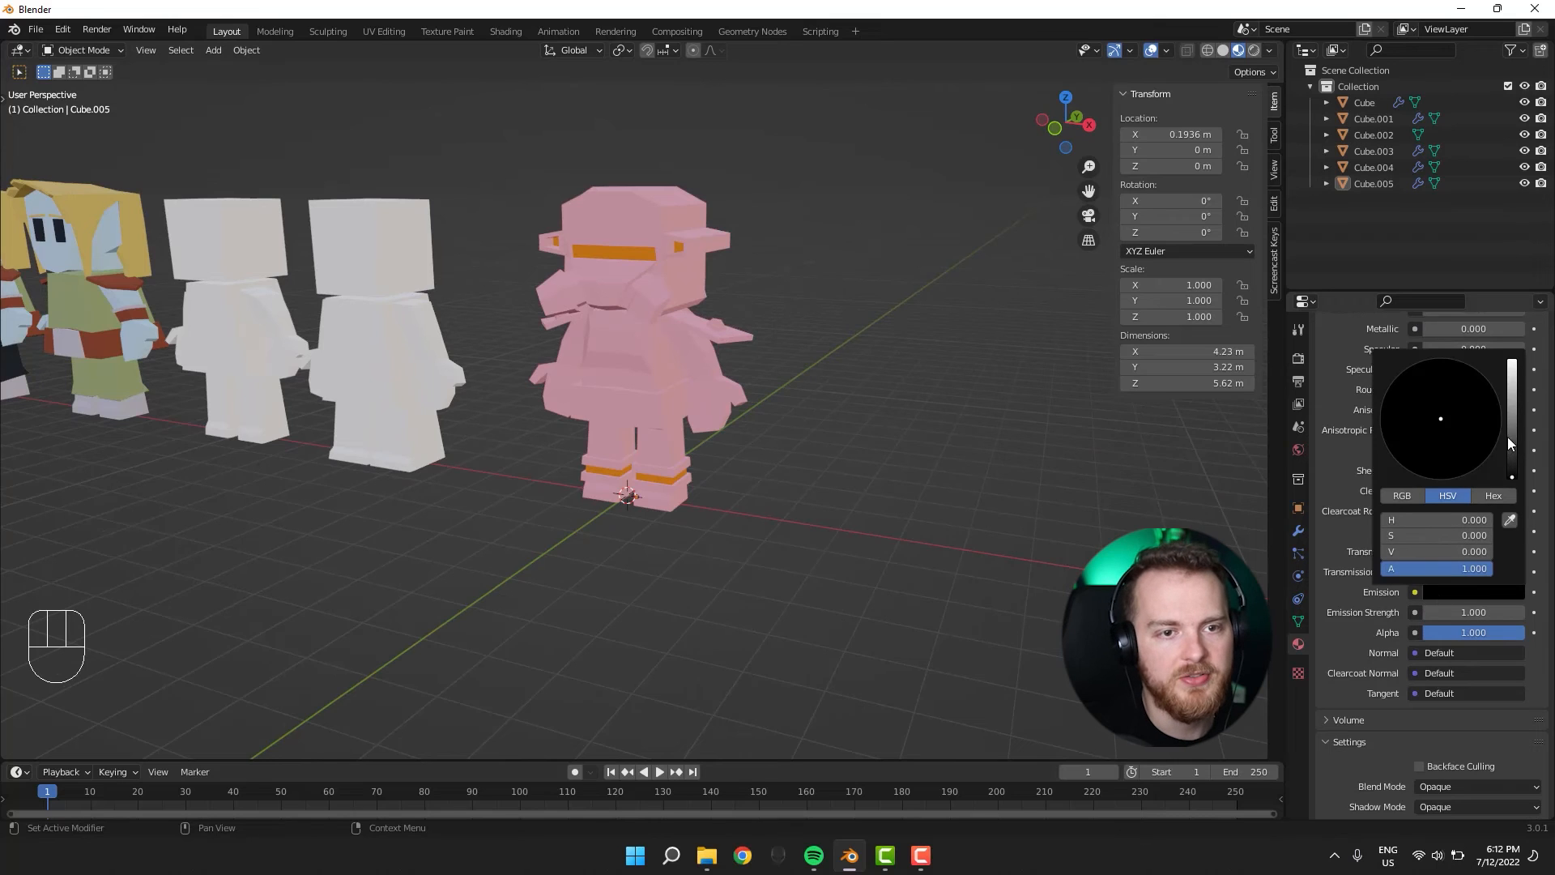
drag(1508, 441, 1511, 362)
drag(1426, 439, 1404, 466)
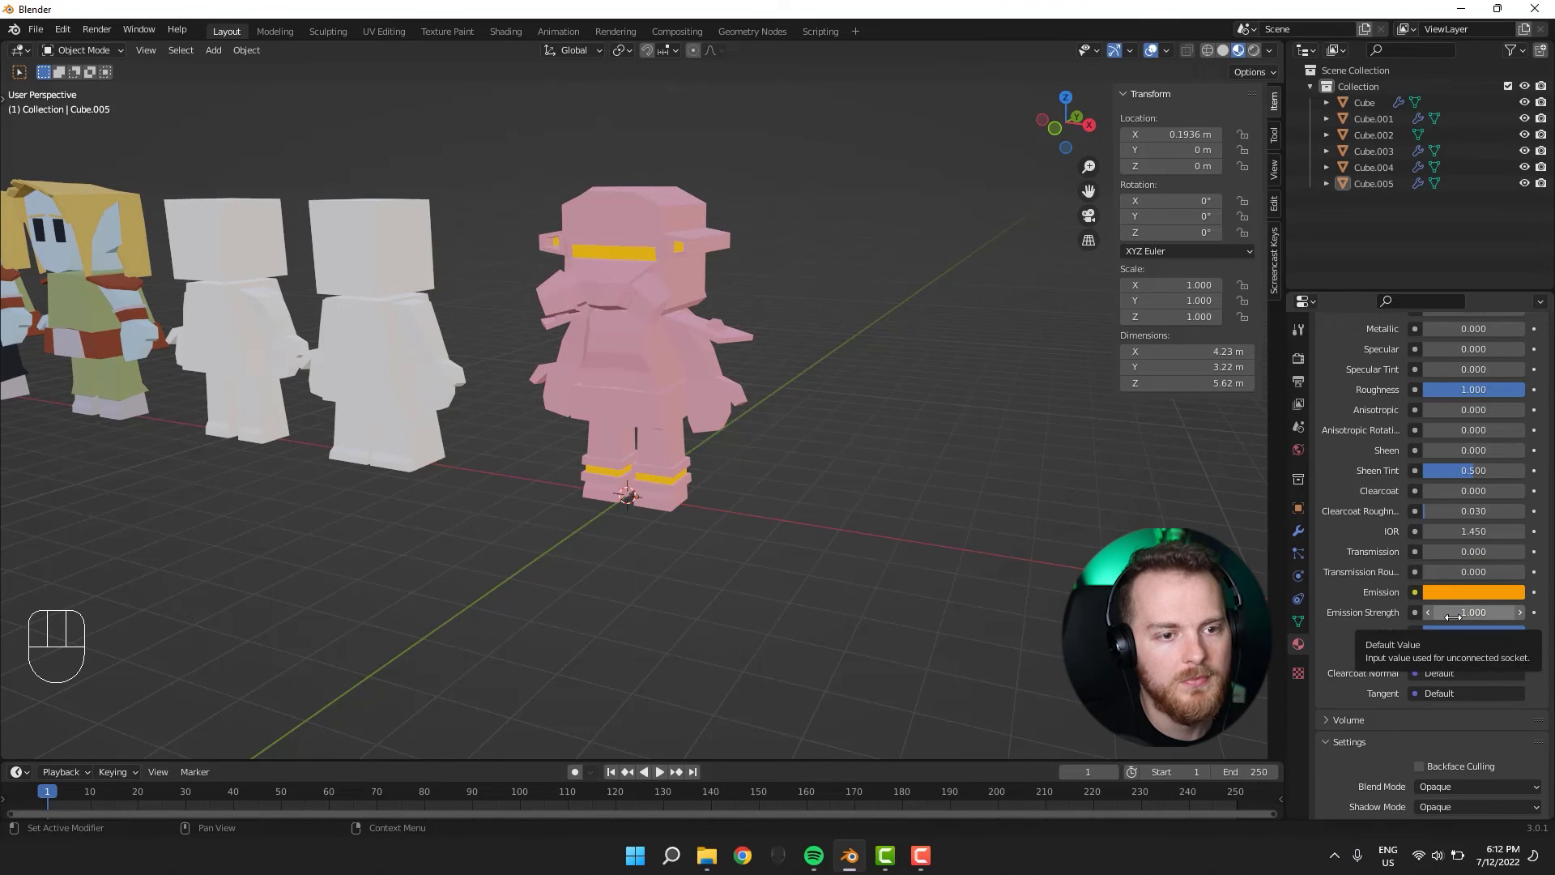
drag(1452, 617, 1499, 616)
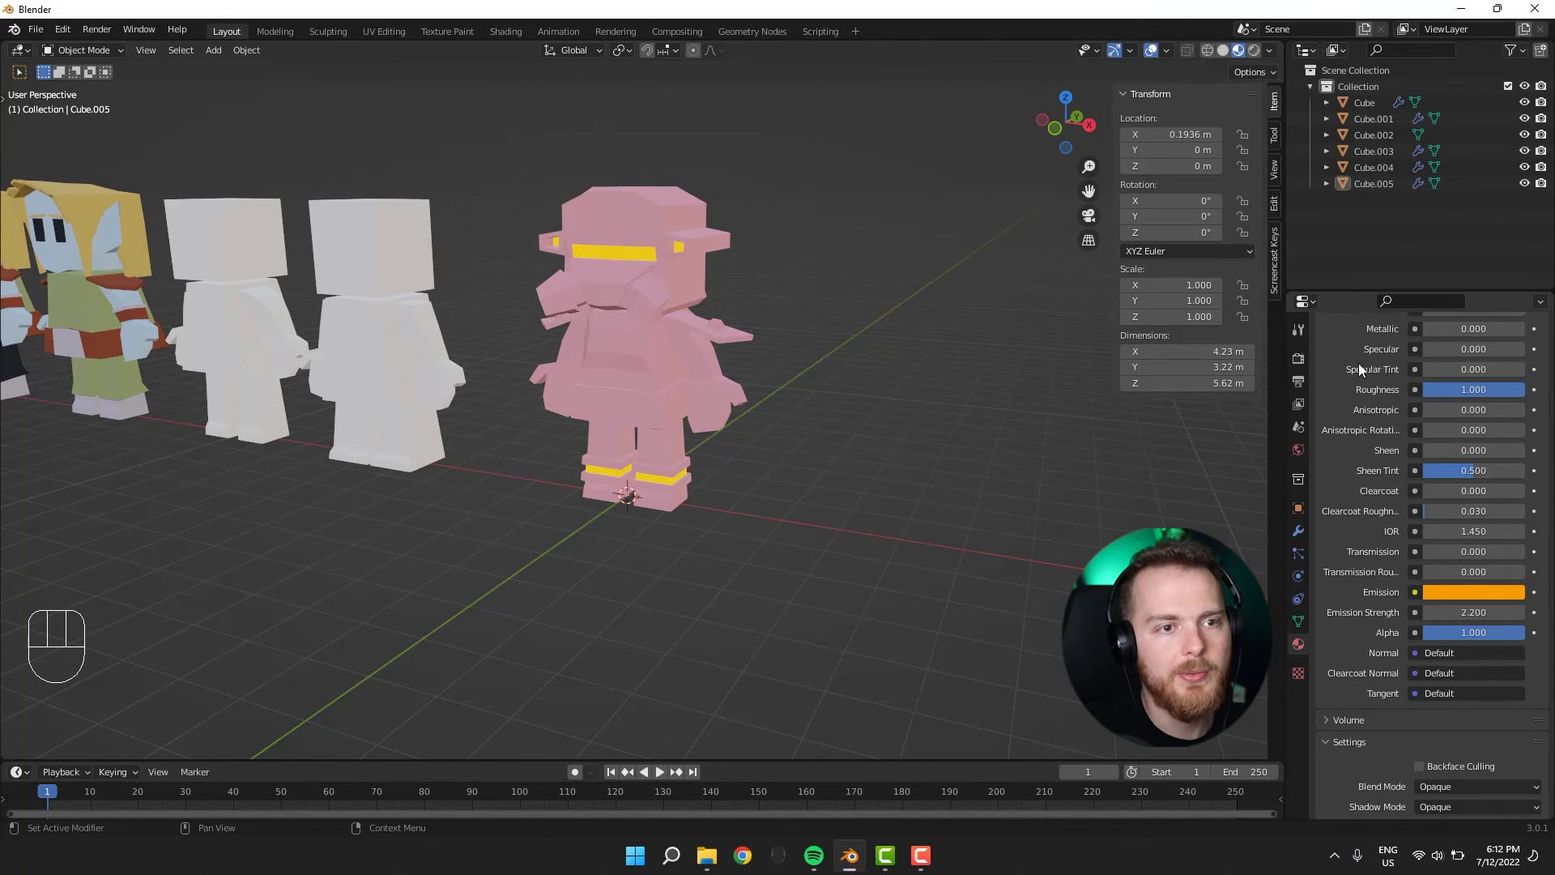
Enable Ambient Occlusion, Bloom, Screen Space Reflections and Motion Blur in the Eevee render settings.
middle_drag(867, 407, 990, 405)
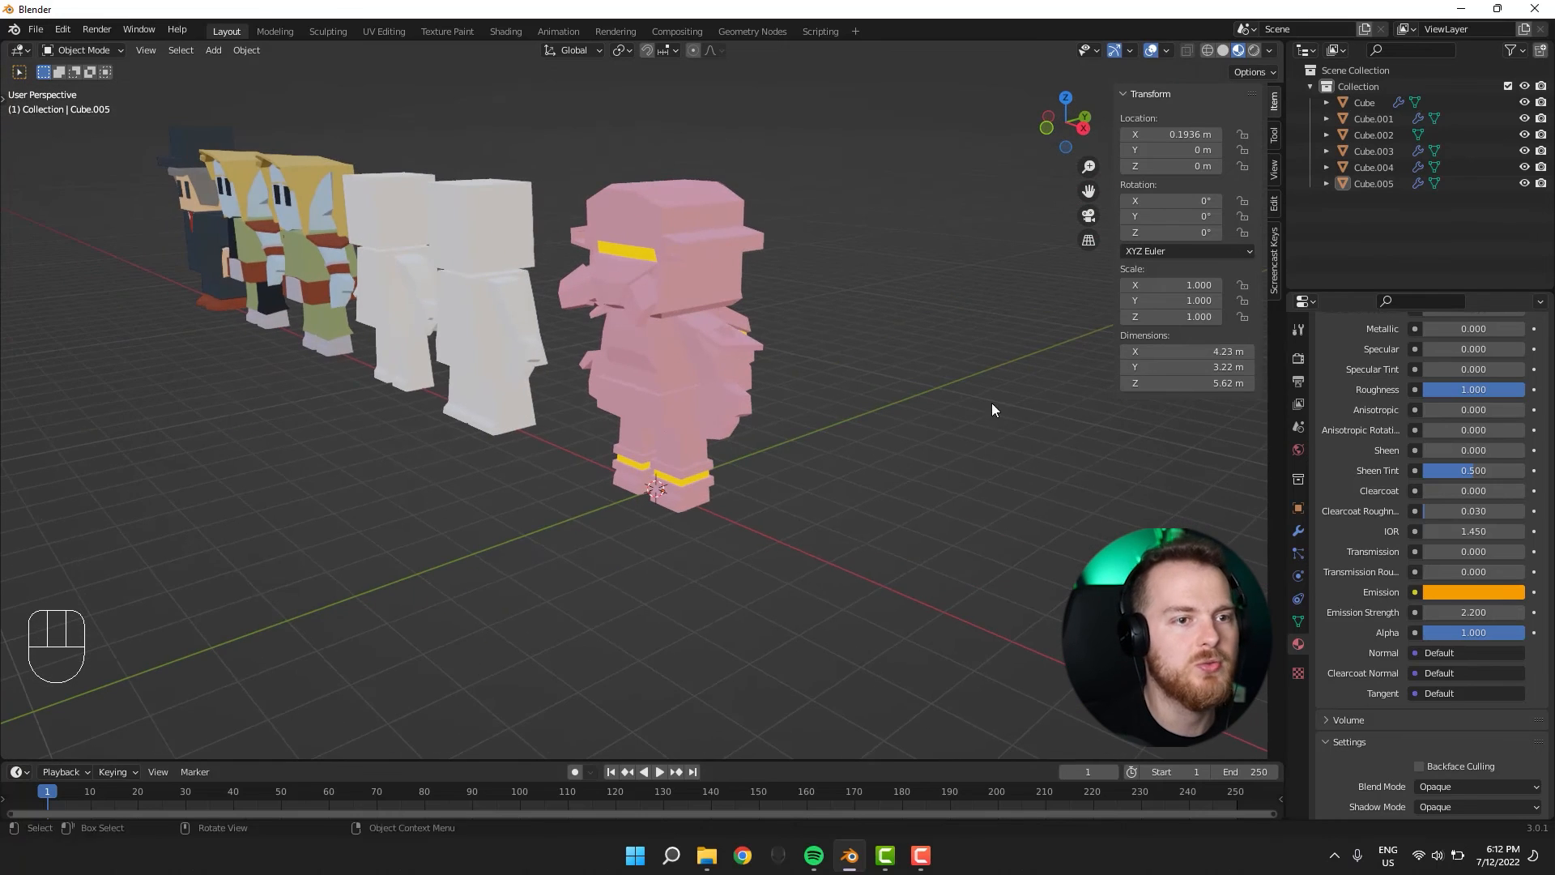
click(1299, 359)
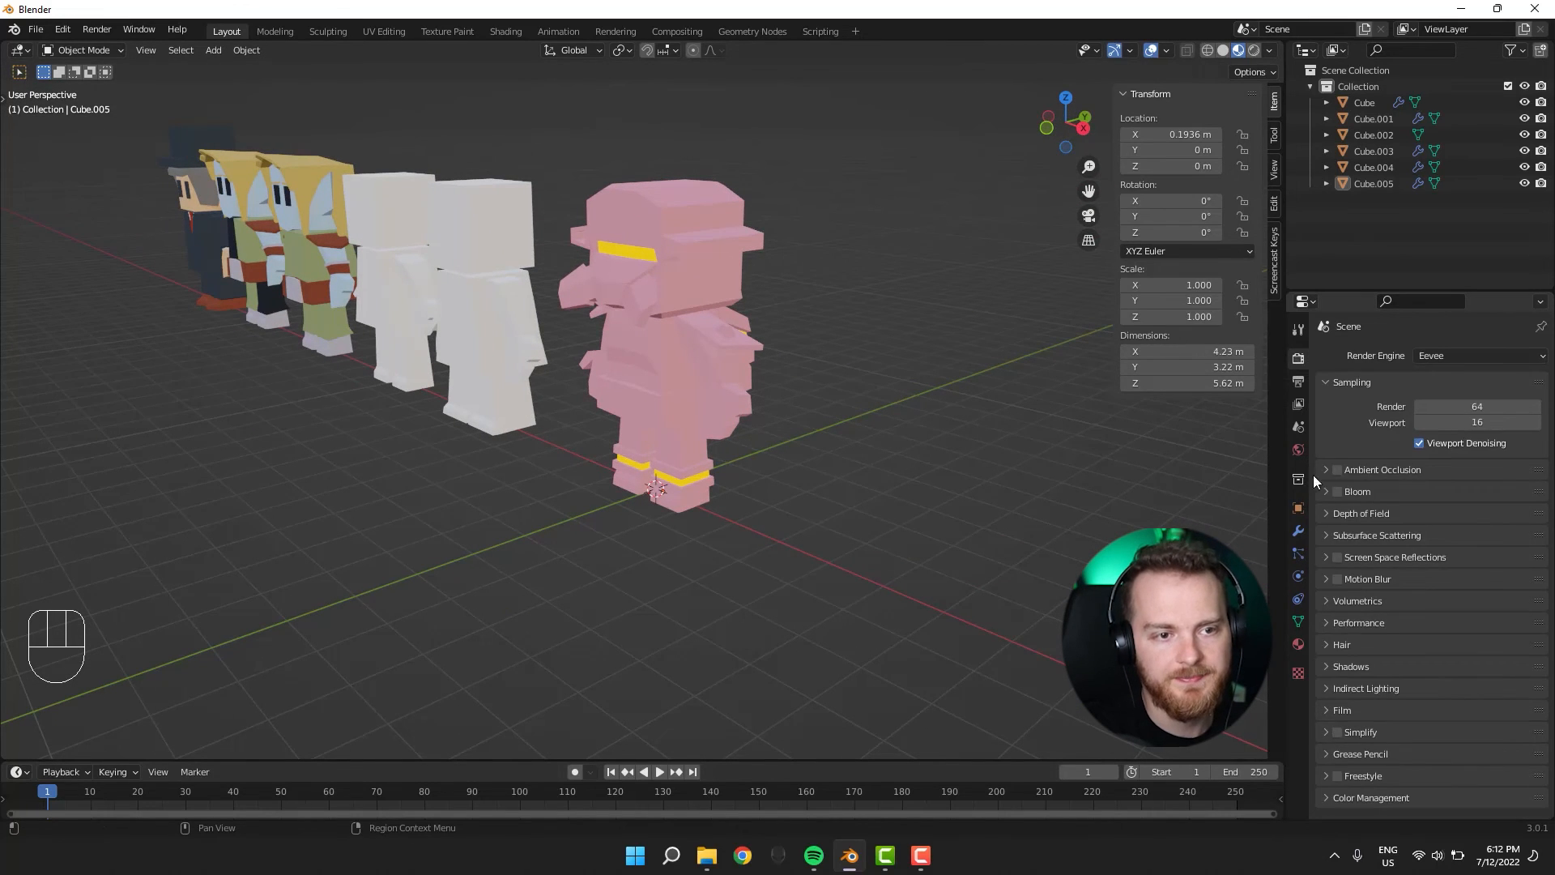
click(1336, 470)
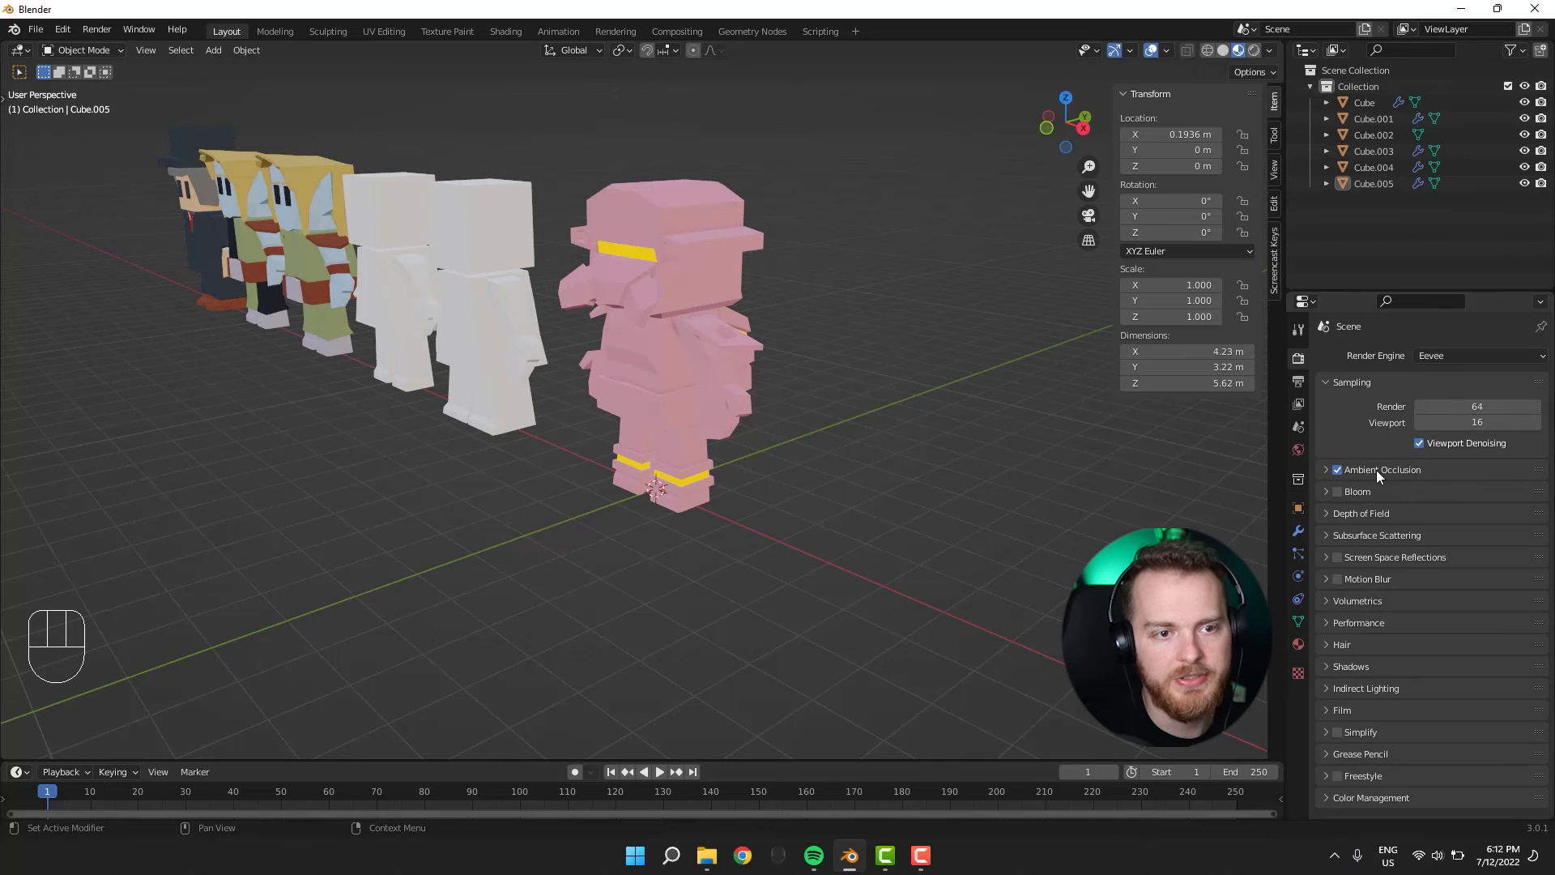
click(1337, 492)
middle_drag(1013, 474, 794, 389)
click(1337, 579)
Select the pink figure and raise ShinyOrange's emission strength to 3.000.
click(660, 261)
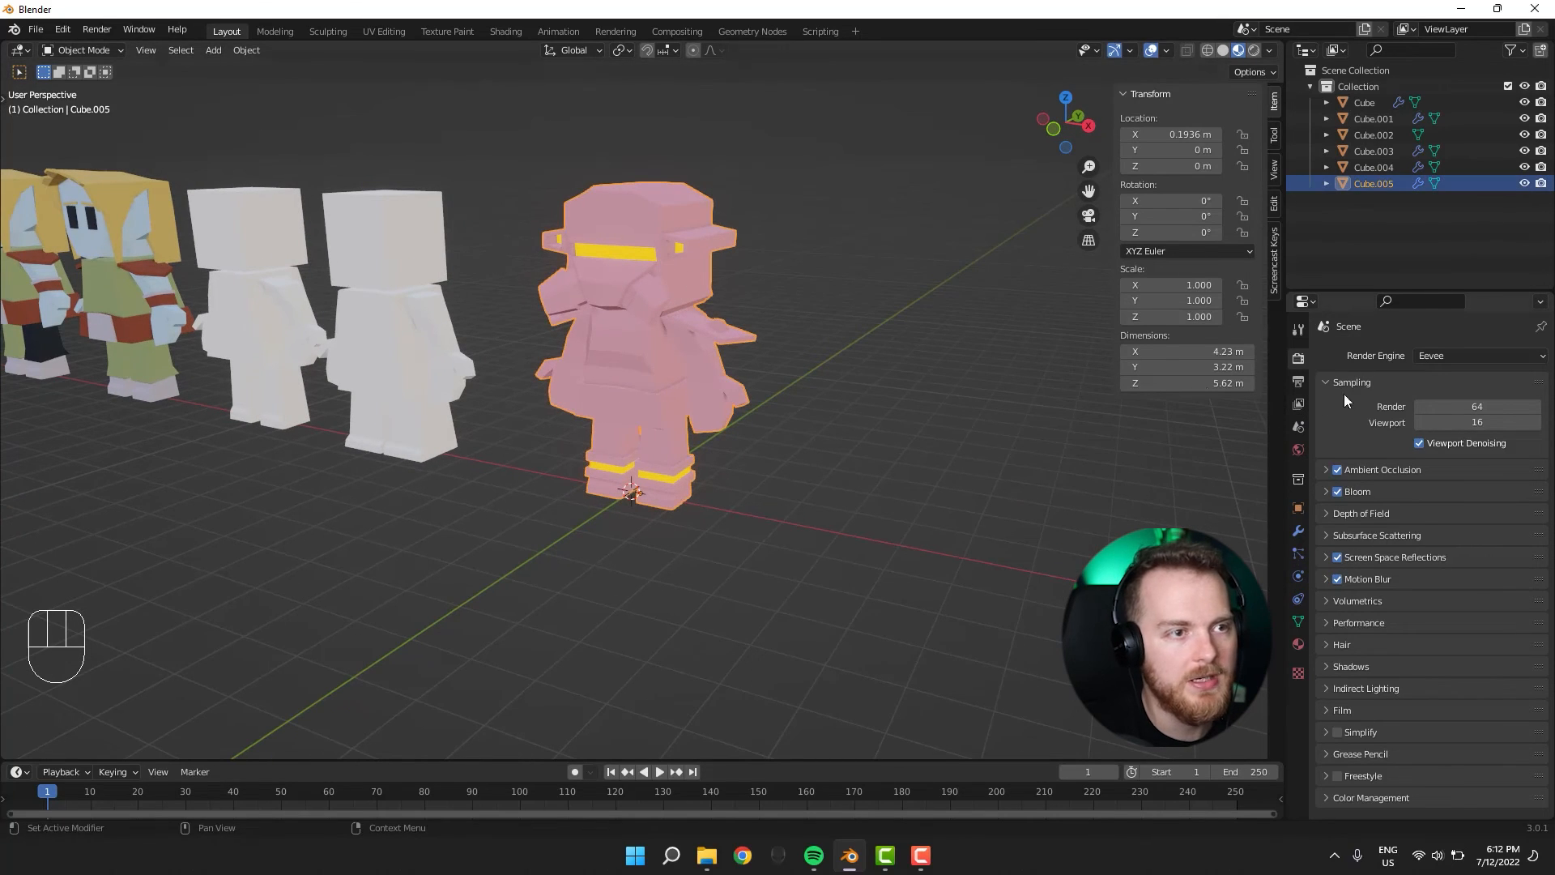
click(1298, 643)
scroll(1417, 606, down, 10)
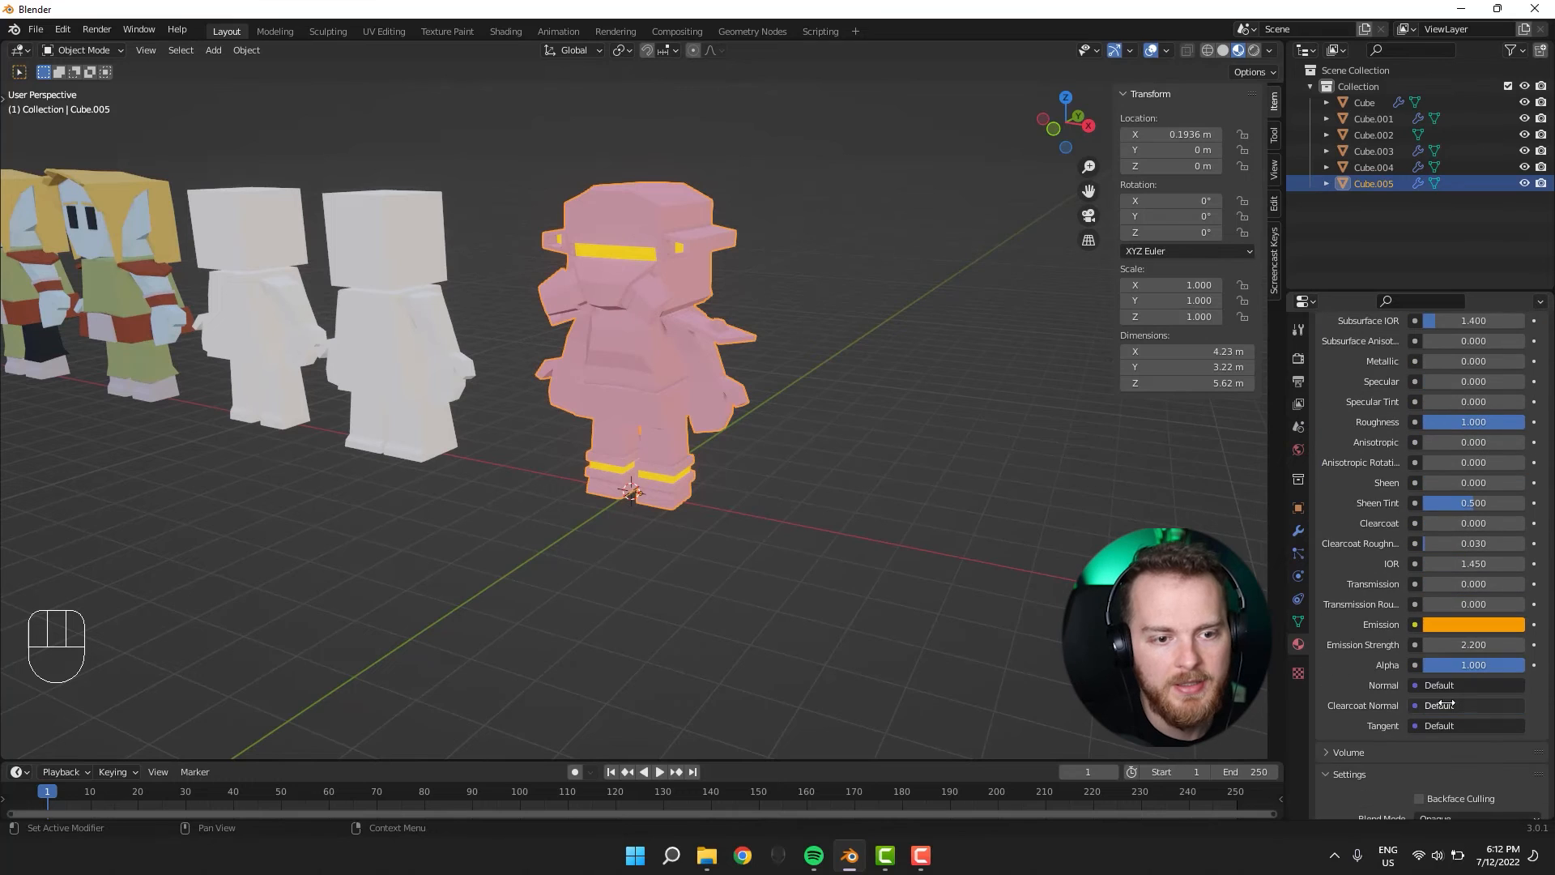
mouse_move(1458, 644)
mouse_down()
mouse_move(1506, 644)
mouse_move(1450, 644)
mouse_up()
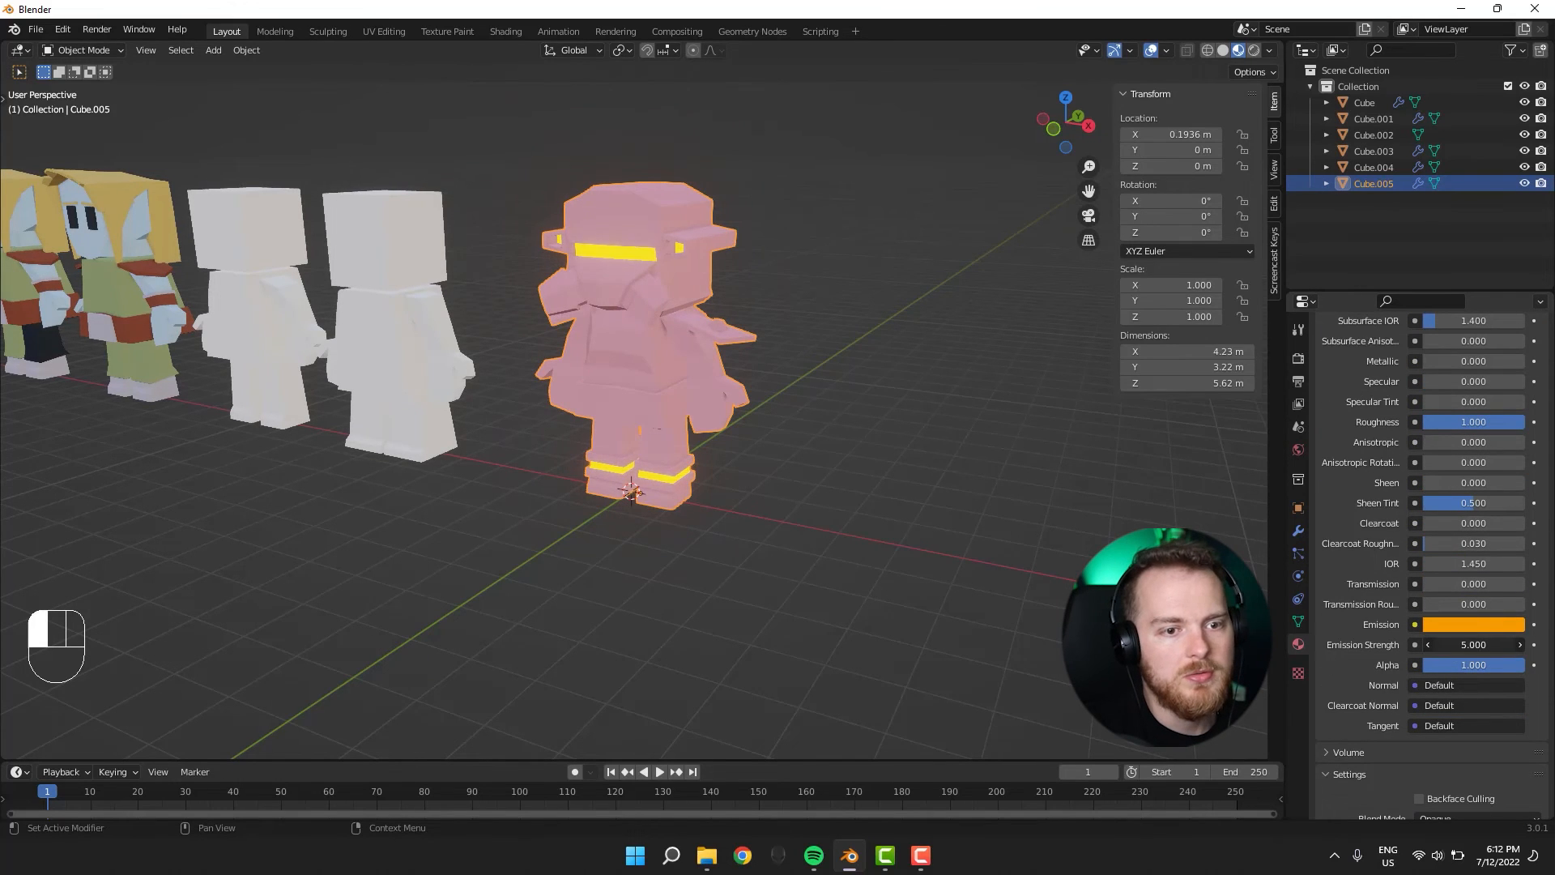
Lower the Bloom threshold to 0.324 in the render settings.
click(1296, 330)
click(1299, 359)
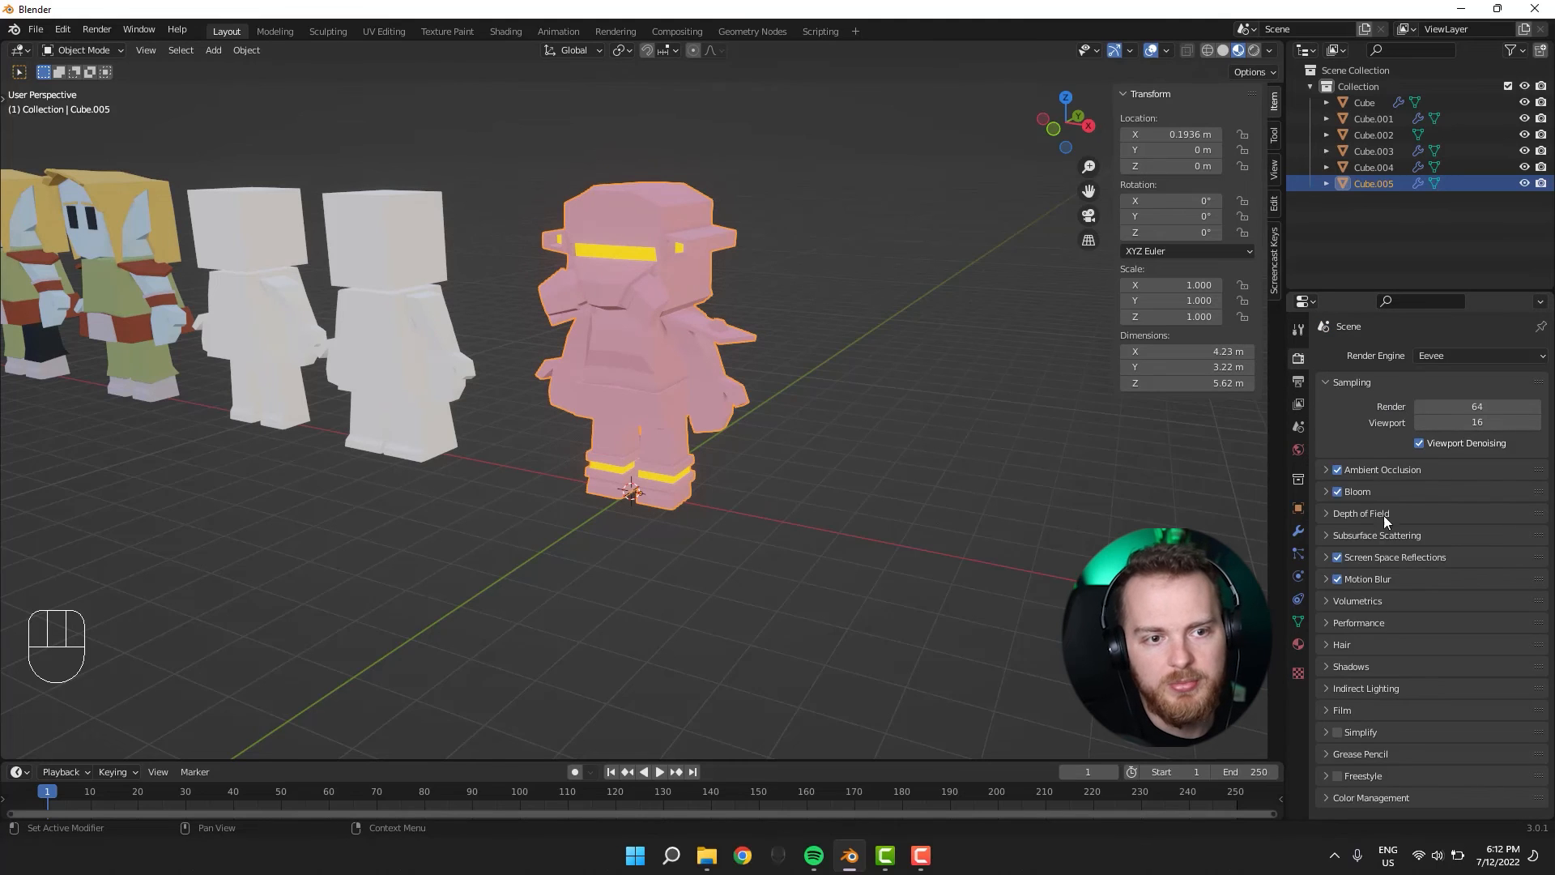
click(1344, 486)
drag(1444, 519, 1411, 518)
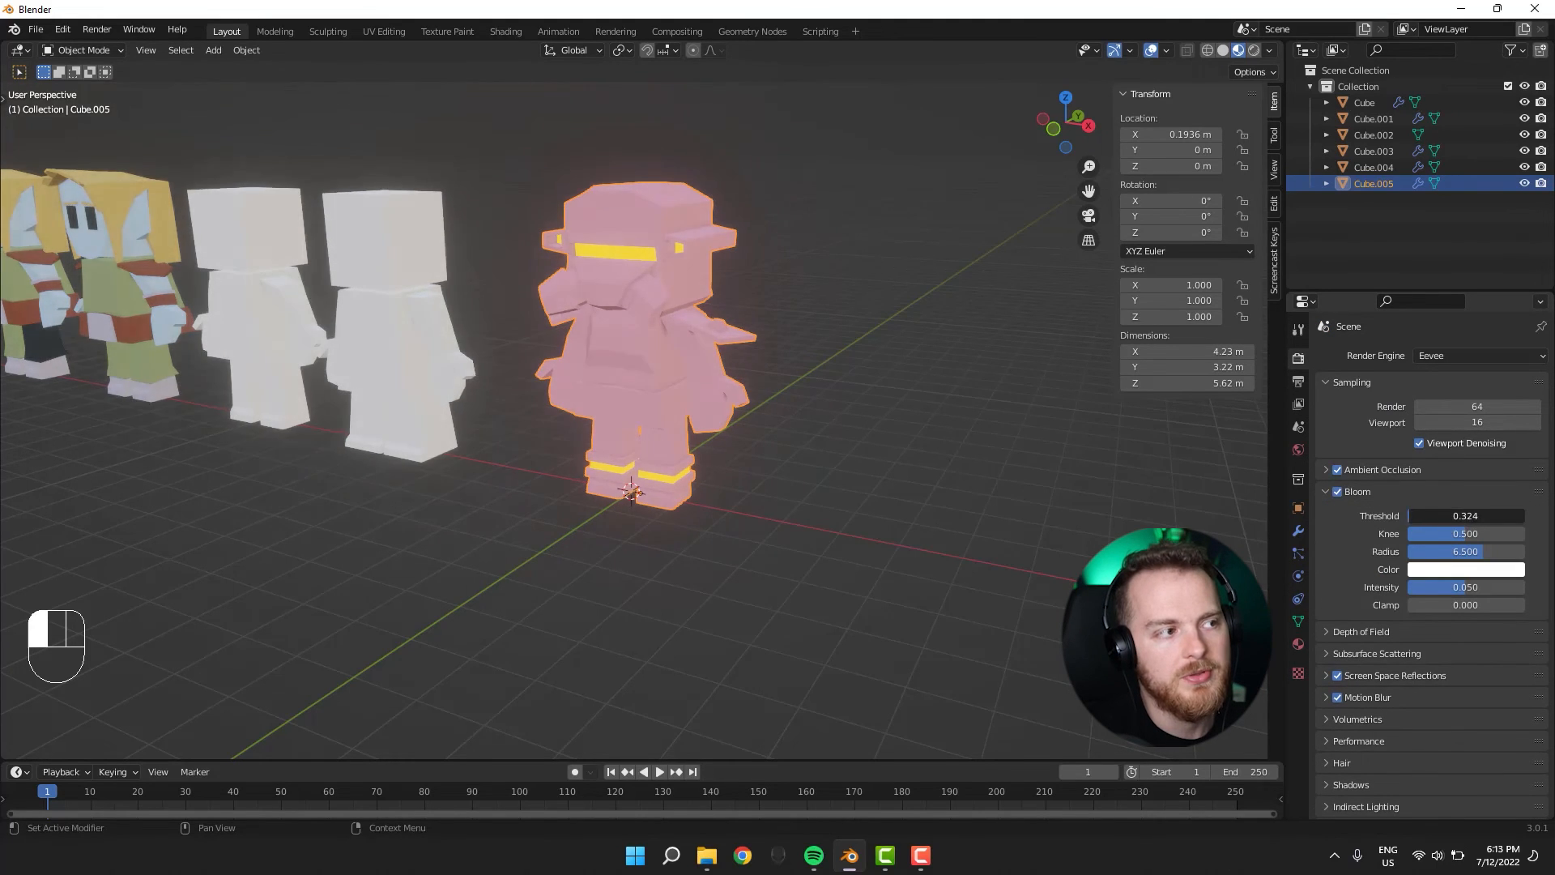
middle_drag(635, 440, 770, 437)
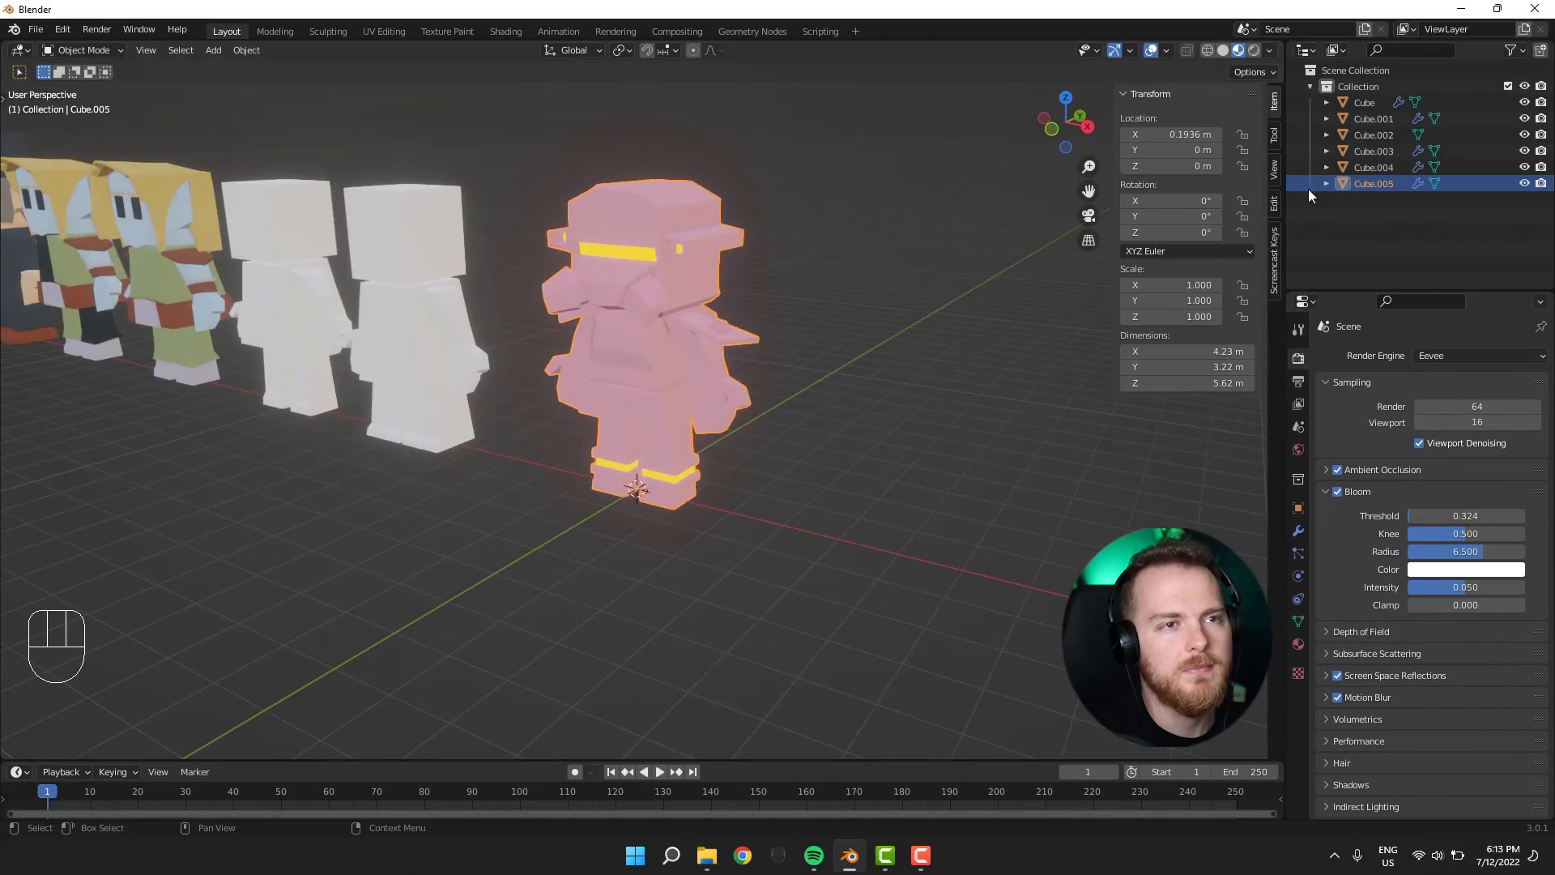
Check the glowing details in Rendered shading, deselect the figure and return to Material Preview.
click(1253, 50)
mouse_move(583, 307)
middle_down()
mouse_move(804, 314)
mouse_move(667, 386)
mouse_move(531, 306)
mouse_move(756, 332)
mouse_move(641, 356)
mouse_move(547, 324)
mouse_move(774, 316)
middle_up()
click(804, 314)
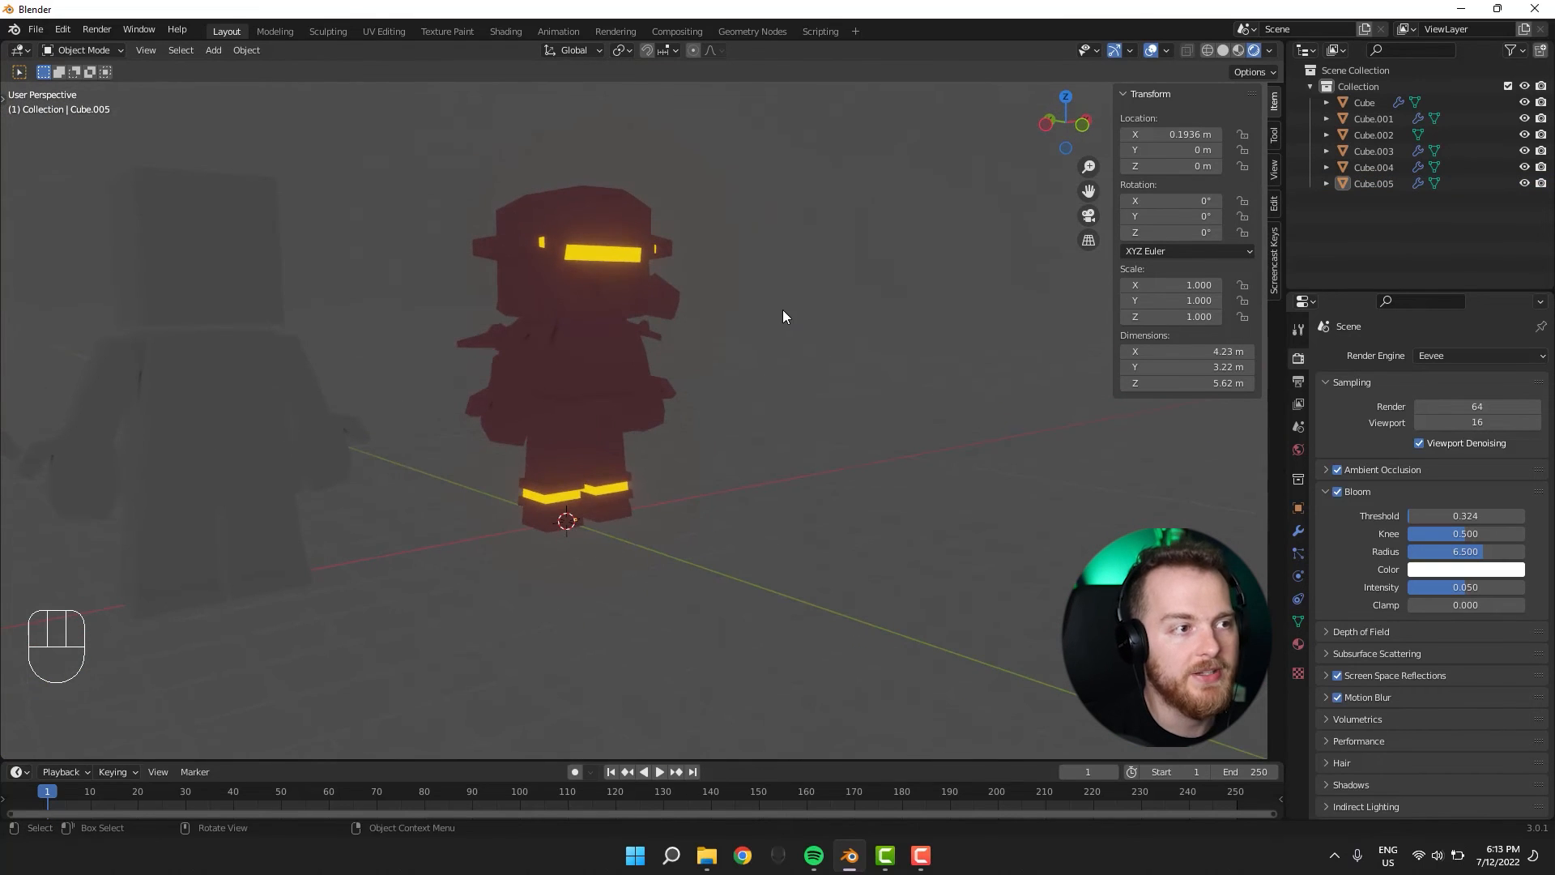
click(1238, 51)
mouse_move(868, 245)
middle_down()
mouse_move(792, 293)
mouse_move(752, 258)
middle_up()
In Edit Mode, change the ShinyOrange material's base colour to light blue.
key(Tab)
key(Tab)
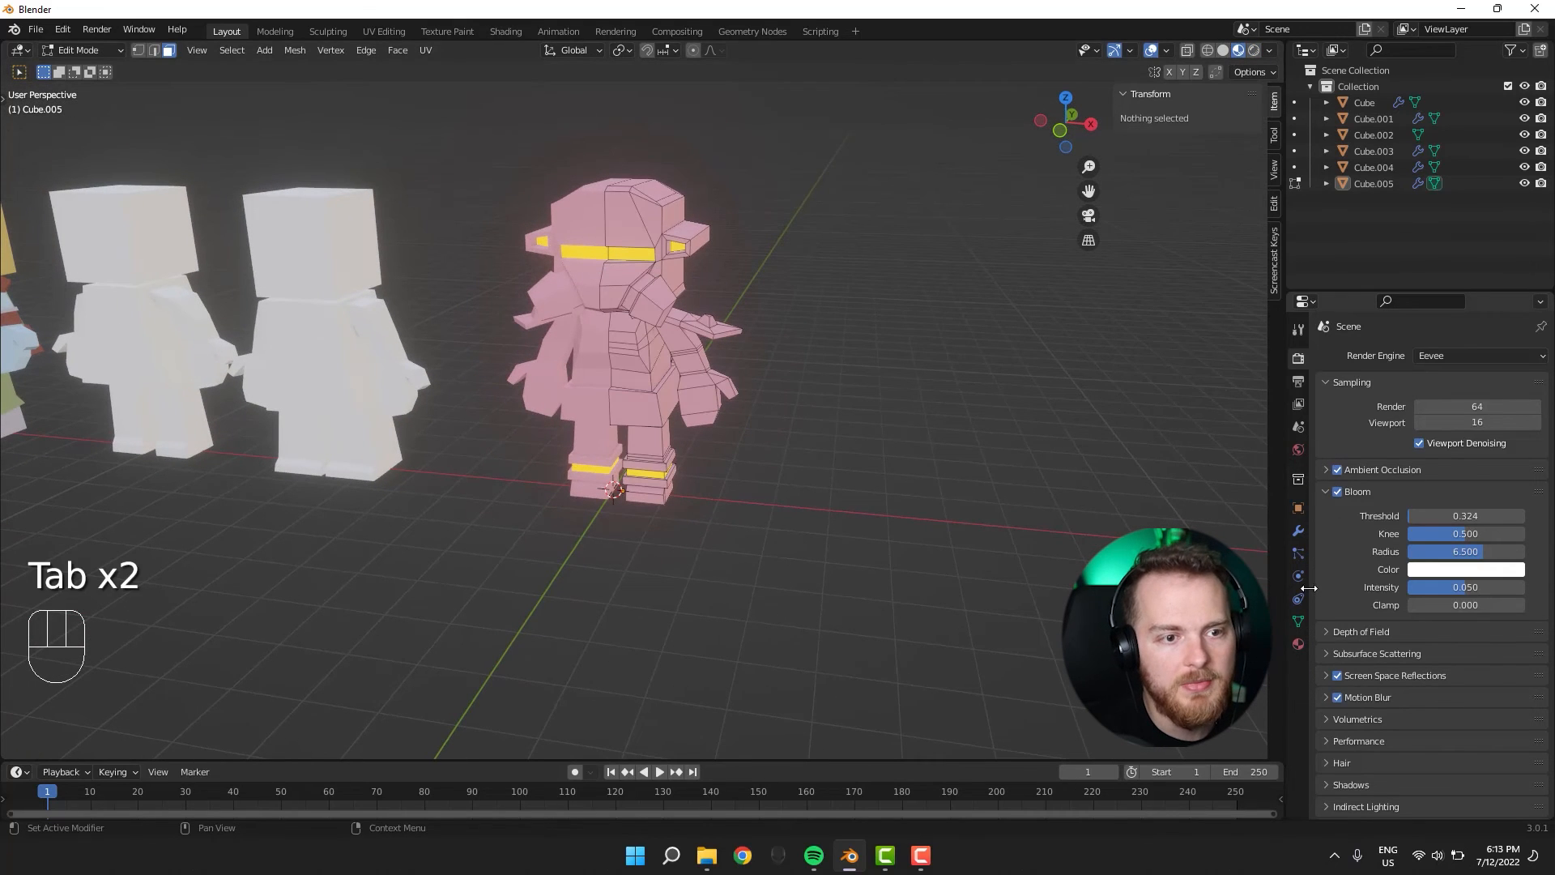
click(1298, 644)
click(1355, 376)
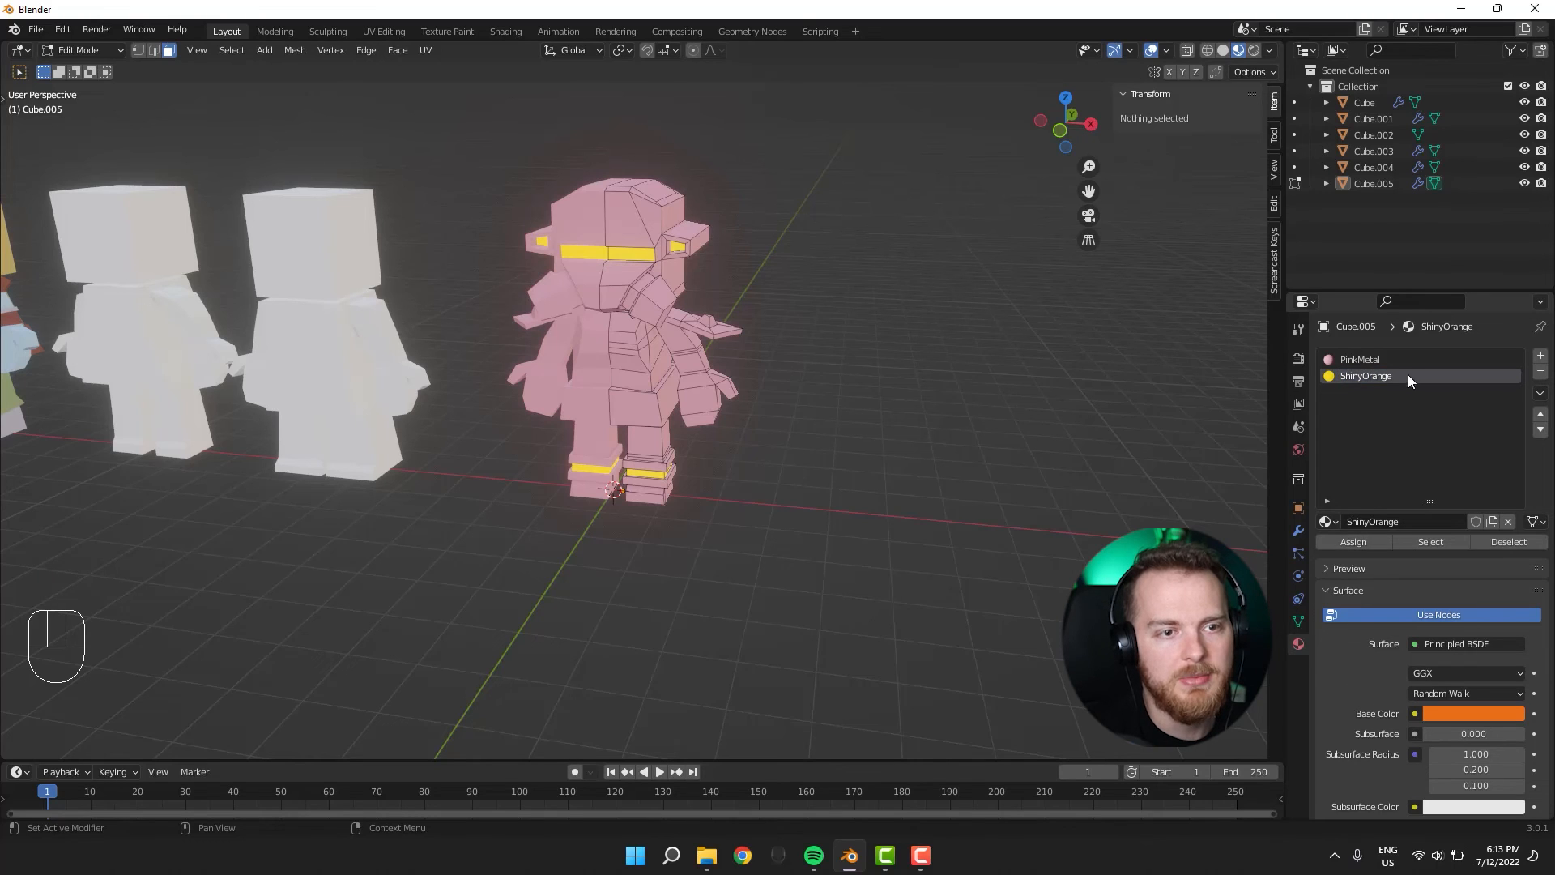
click(1441, 713)
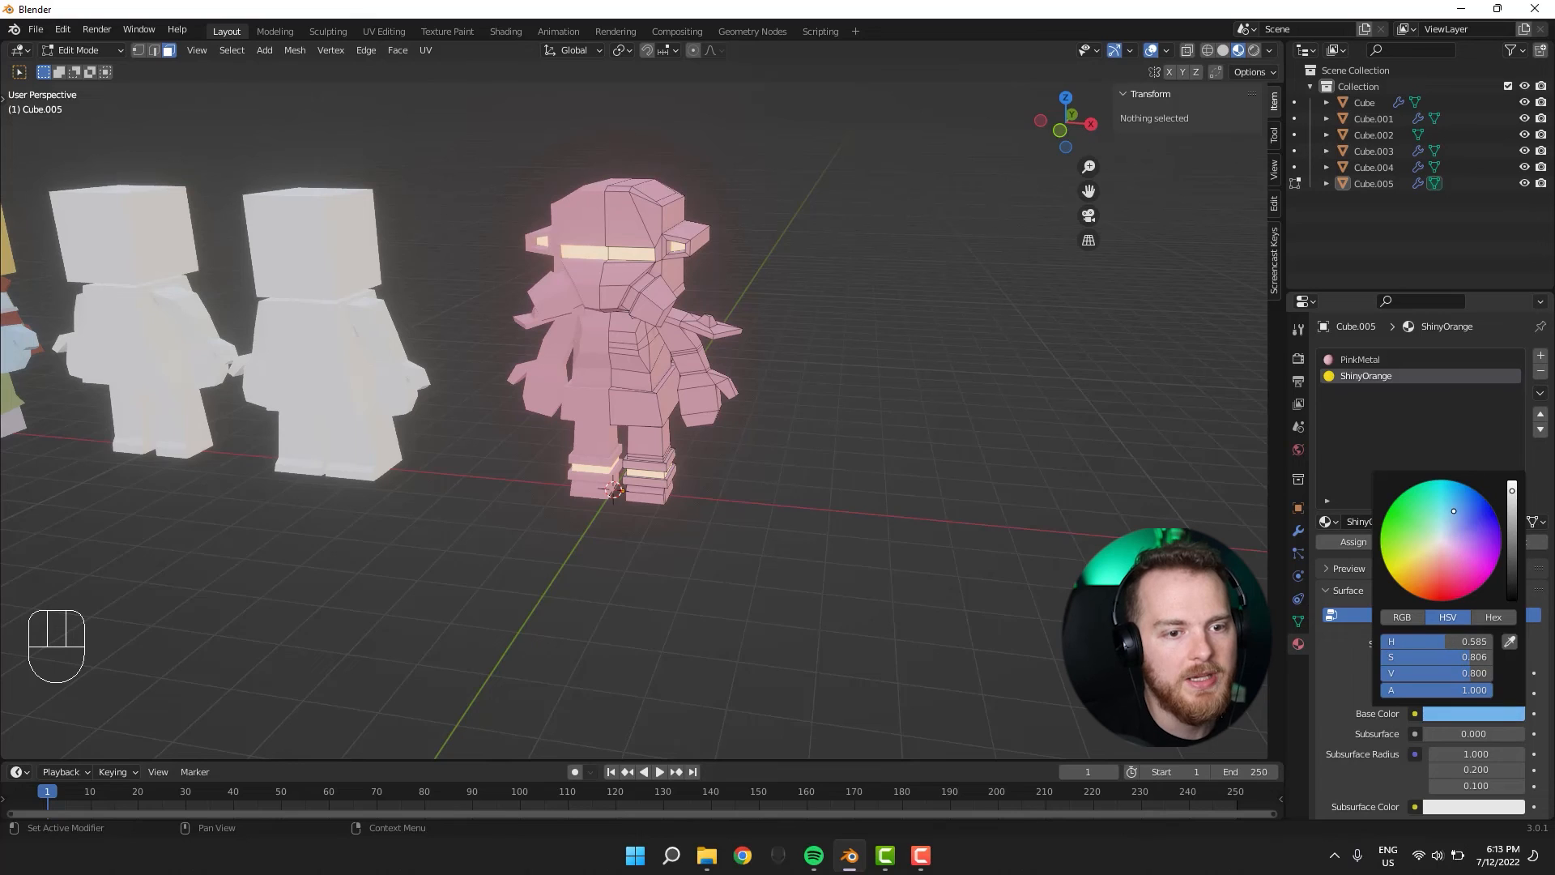
Change ShinyOrange's emission colour to light blue and set its strength to 3.200.
scroll(1346, 486, down, 12)
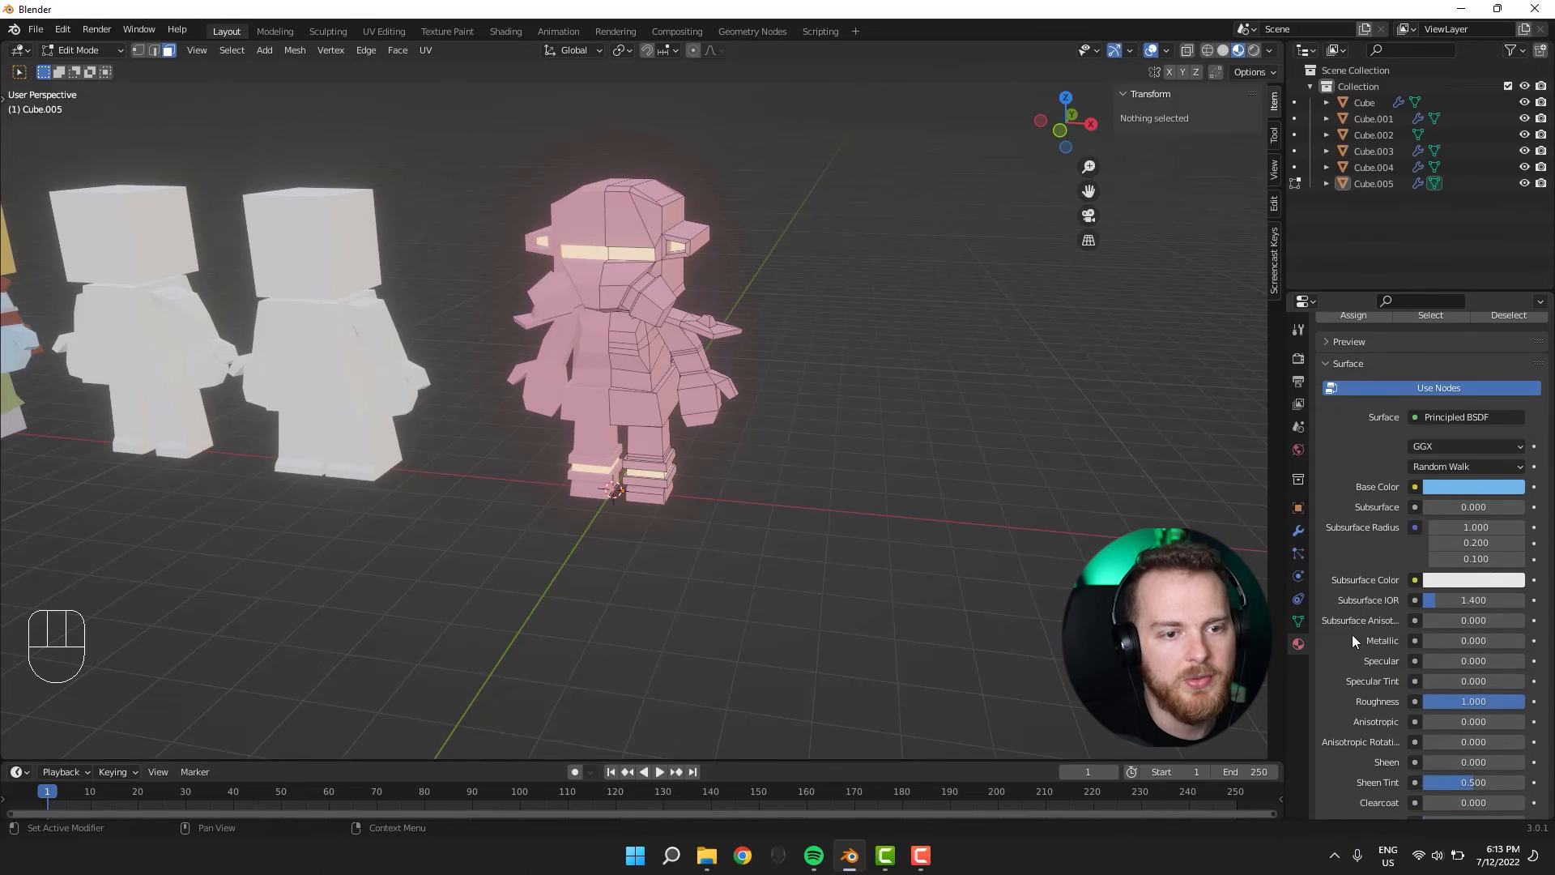
scroll(1364, 636, down, 4)
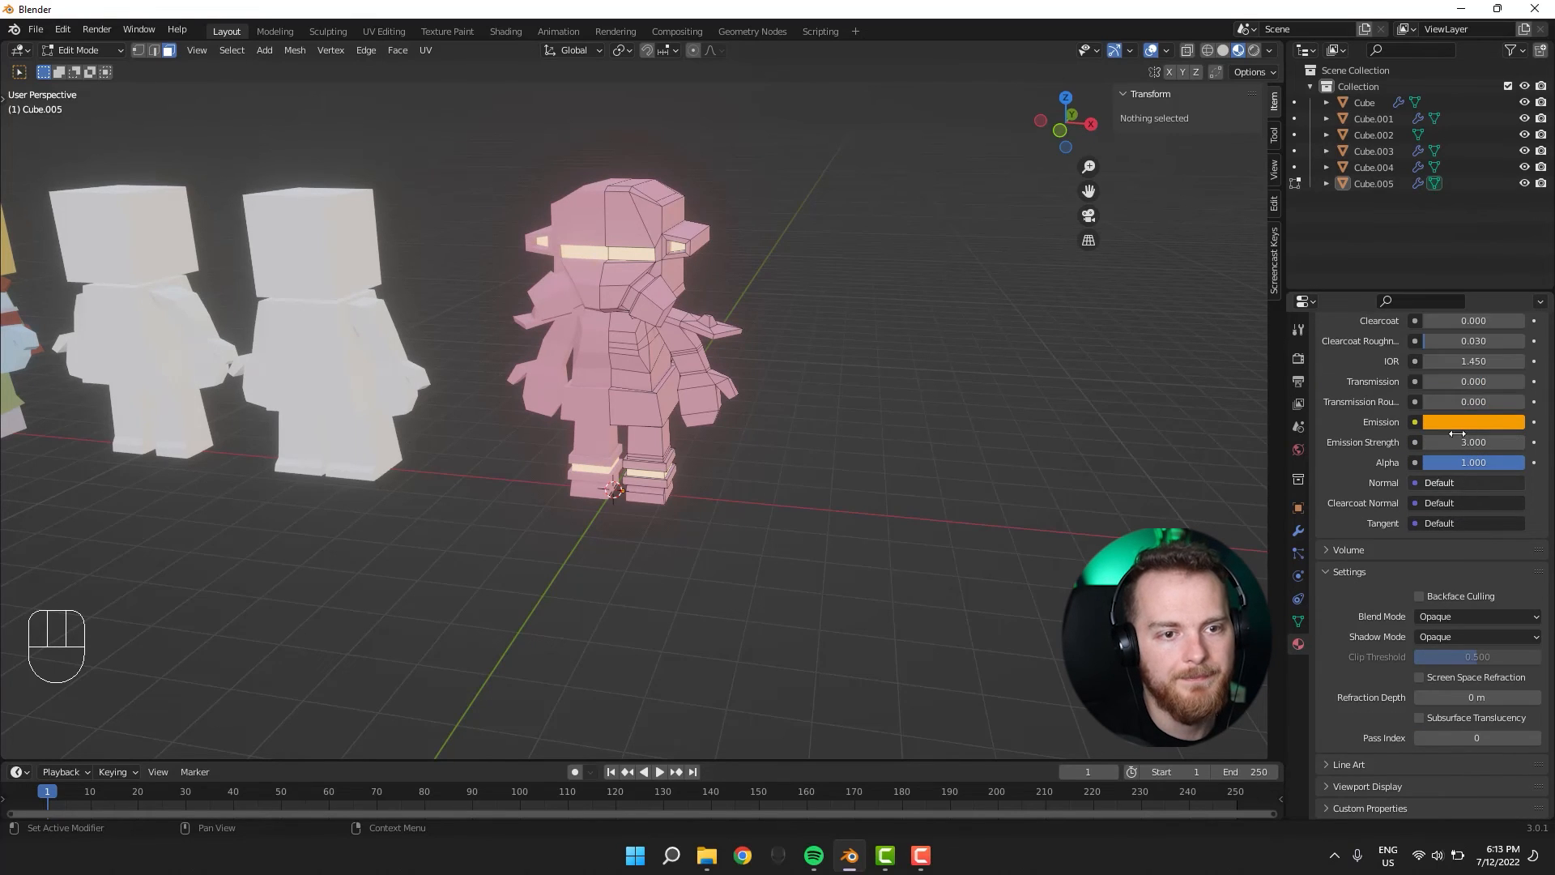
click(1449, 422)
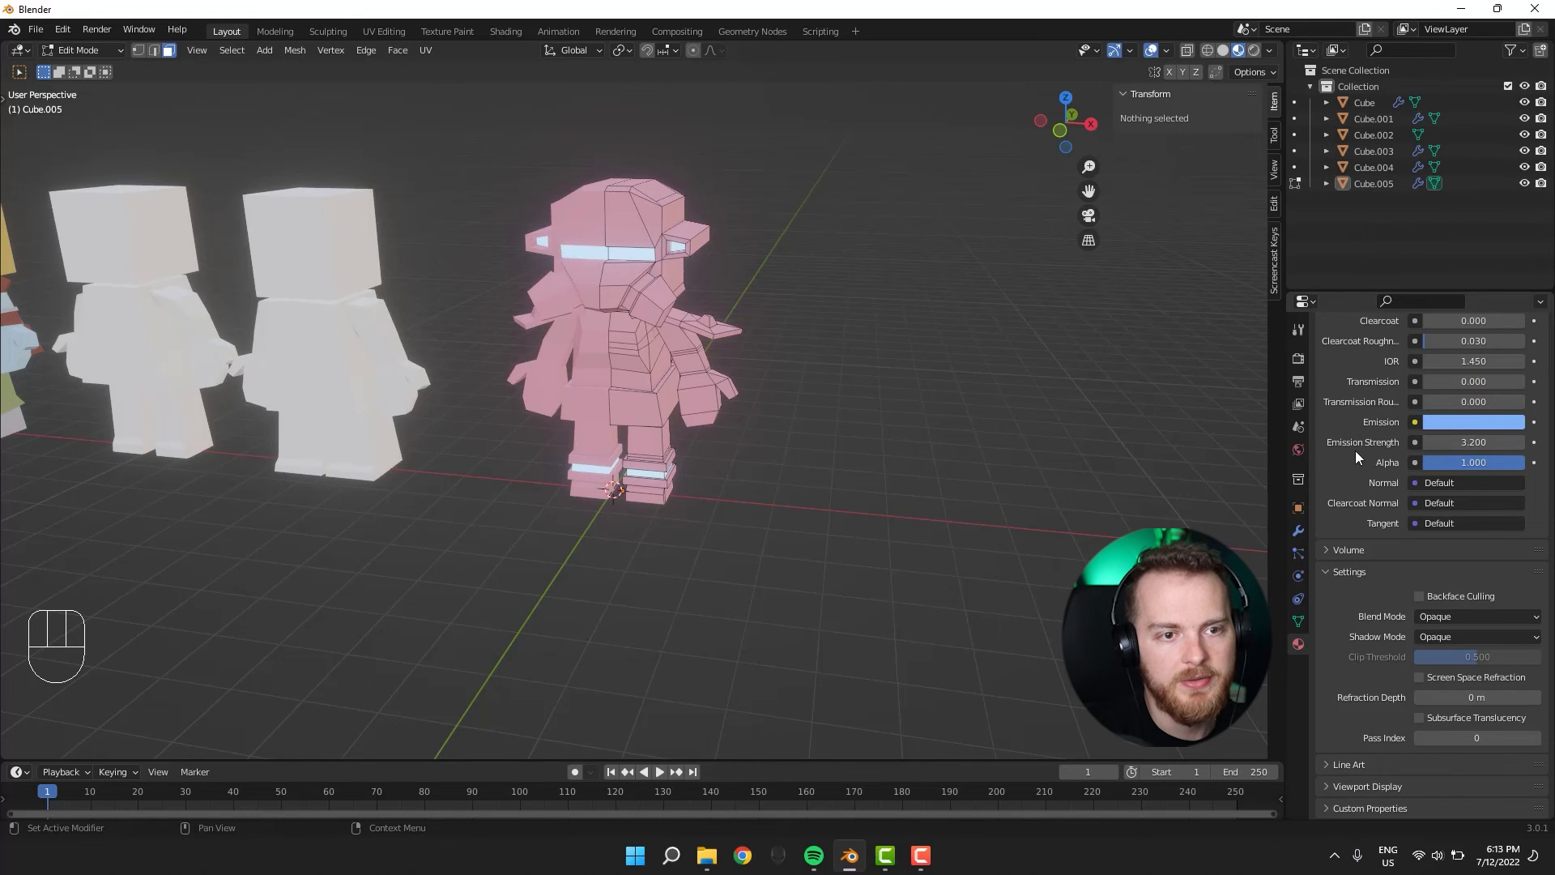
scroll(1355, 451, up, 12)
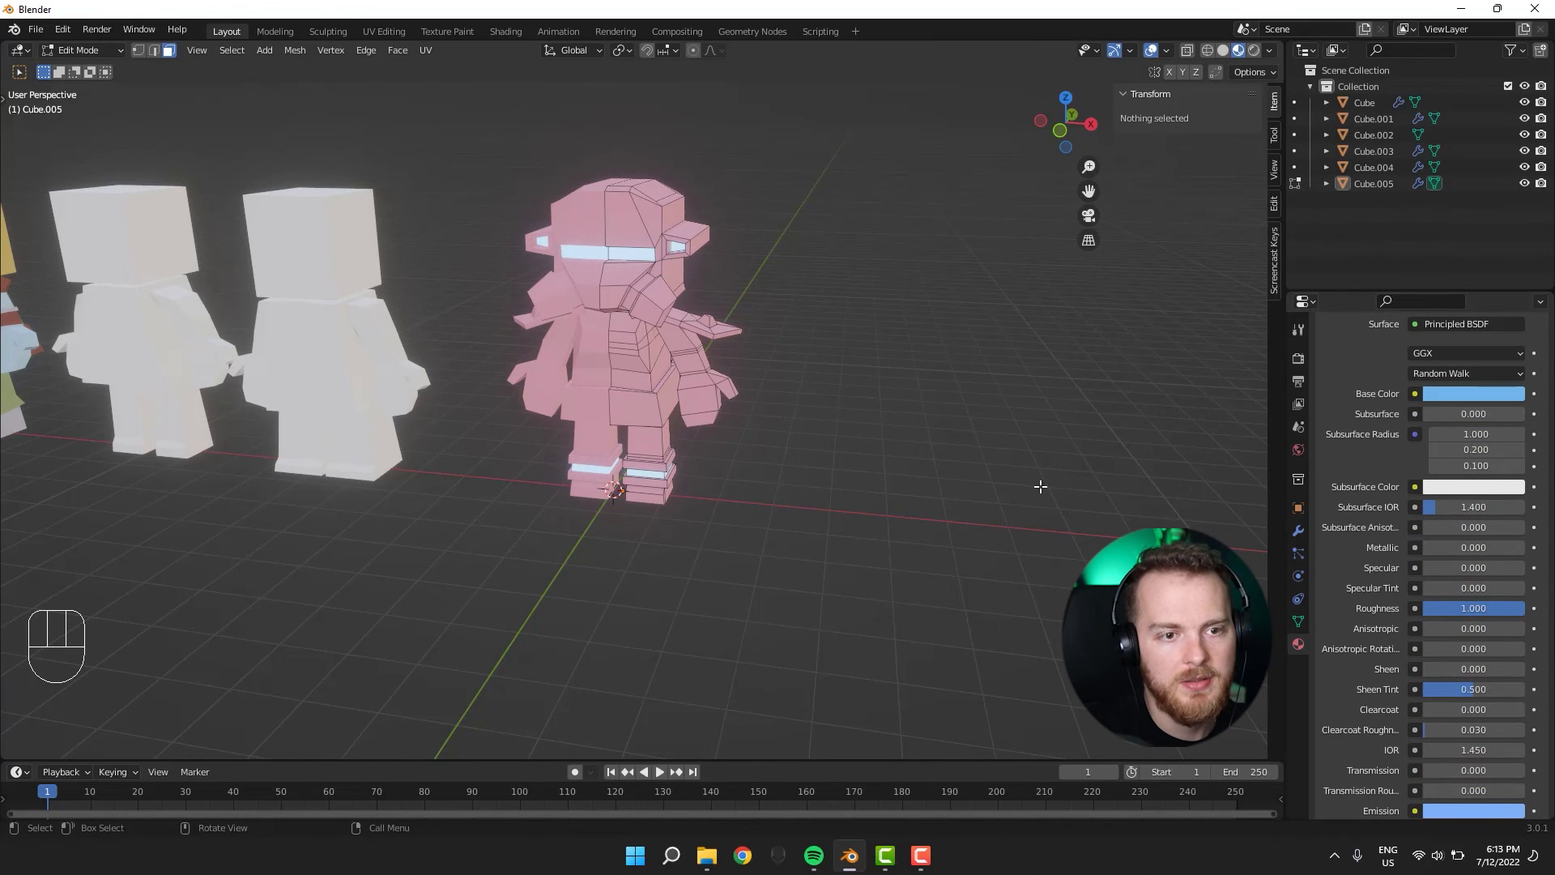
Inspect the blue glow from the figure's back and front in Rendered shading, returning to Material Preview.
middle_drag(1041, 486, 713, 444)
click(1254, 50)
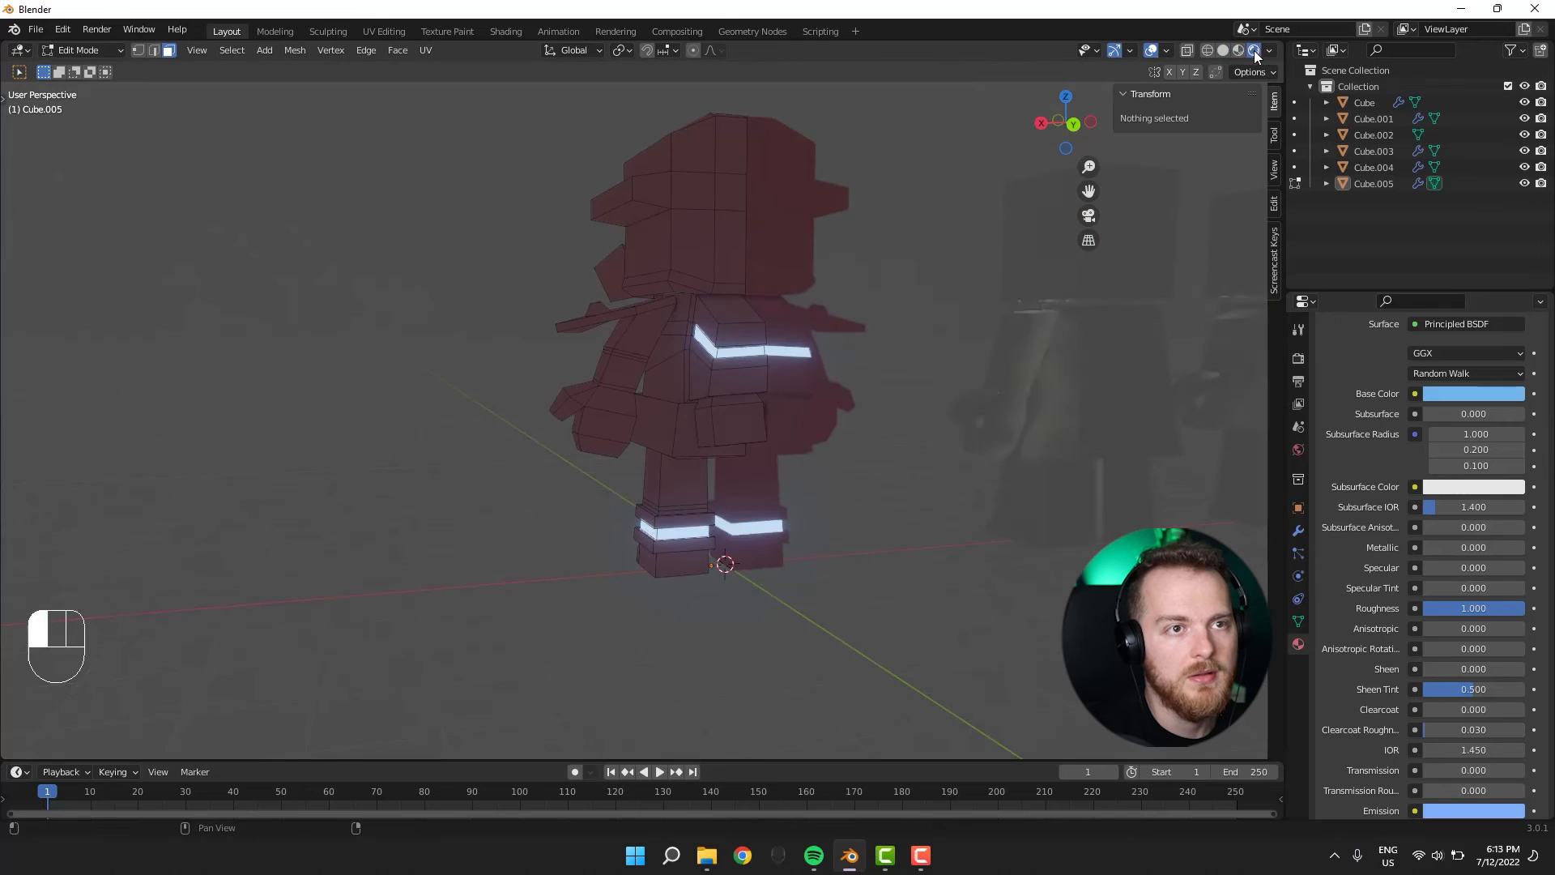
middle_drag(545, 253, 850, 274)
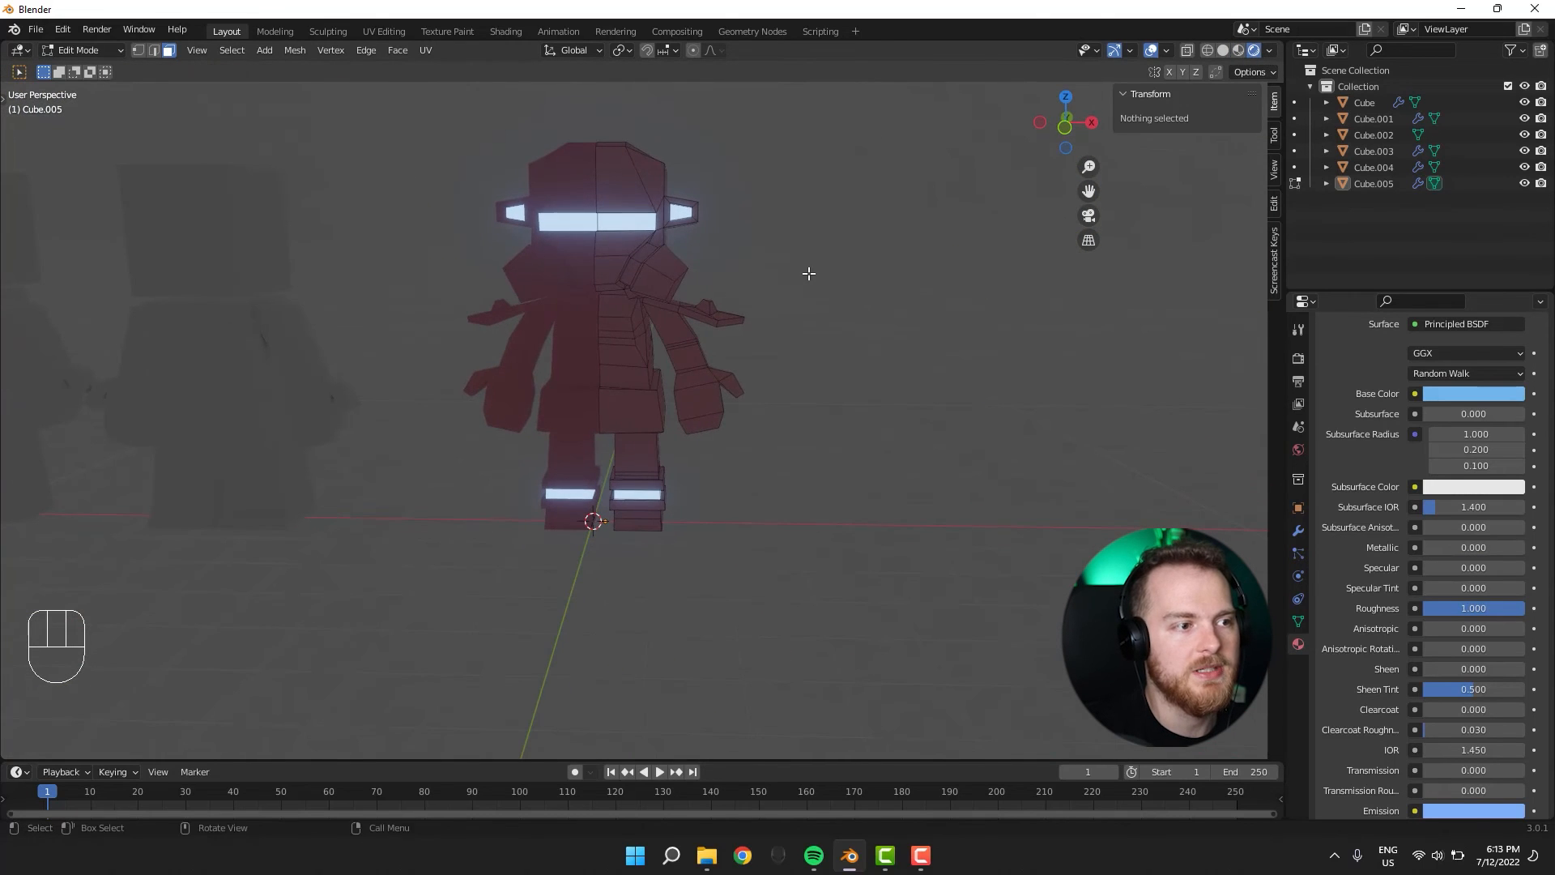
click(1238, 50)
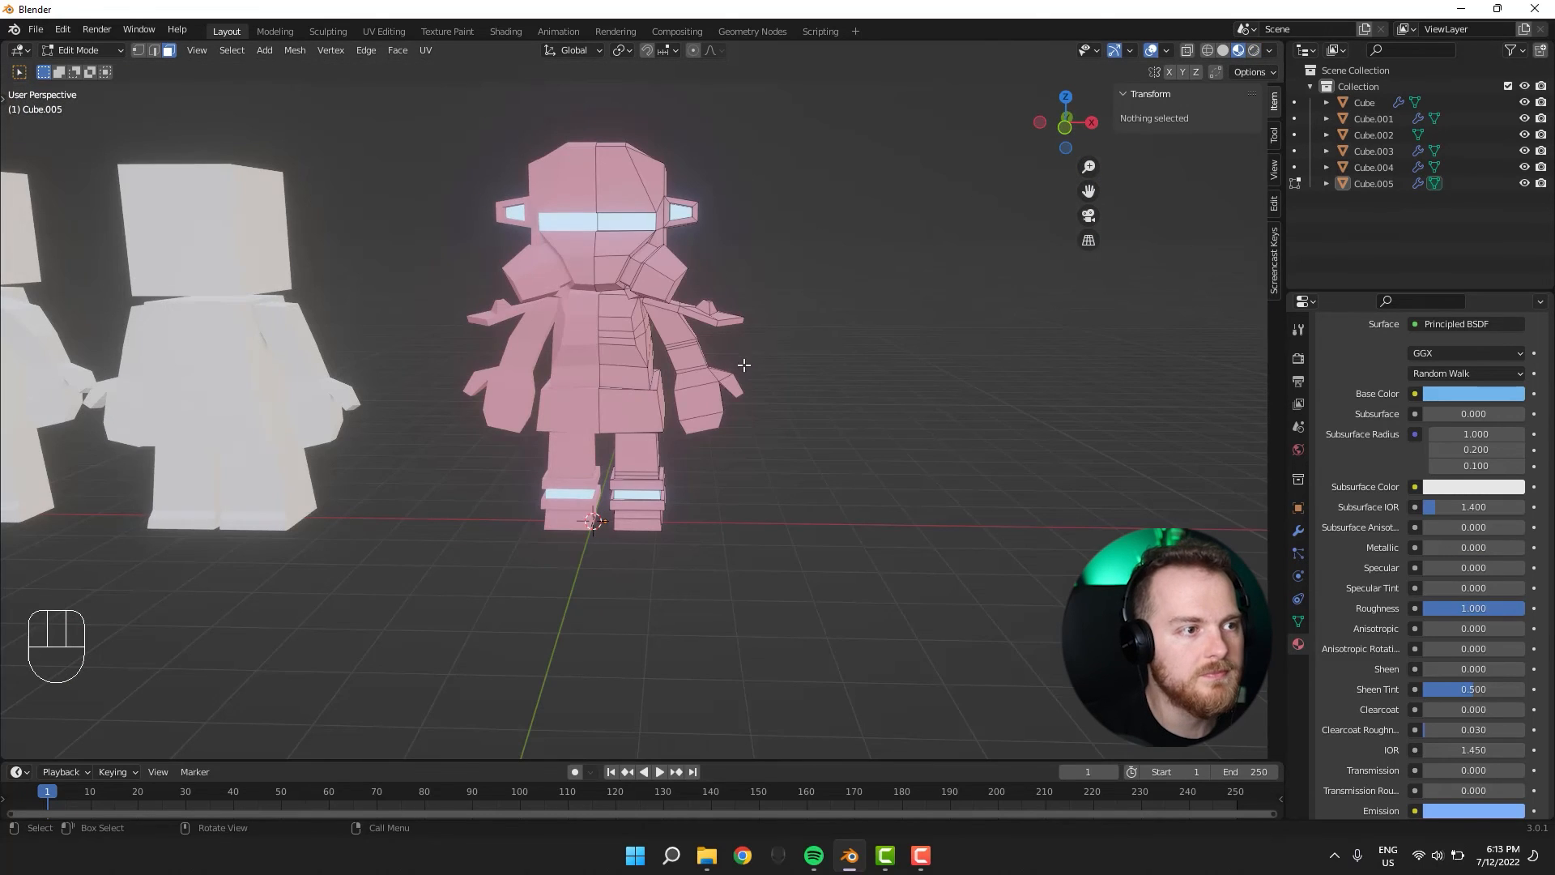
Try to select the figure's arm and hand with a face loop selection, and undo it.
middle_drag(745, 365, 707, 364)
key(Tab)
scroll(698, 359, up, 3)
key(Tab)
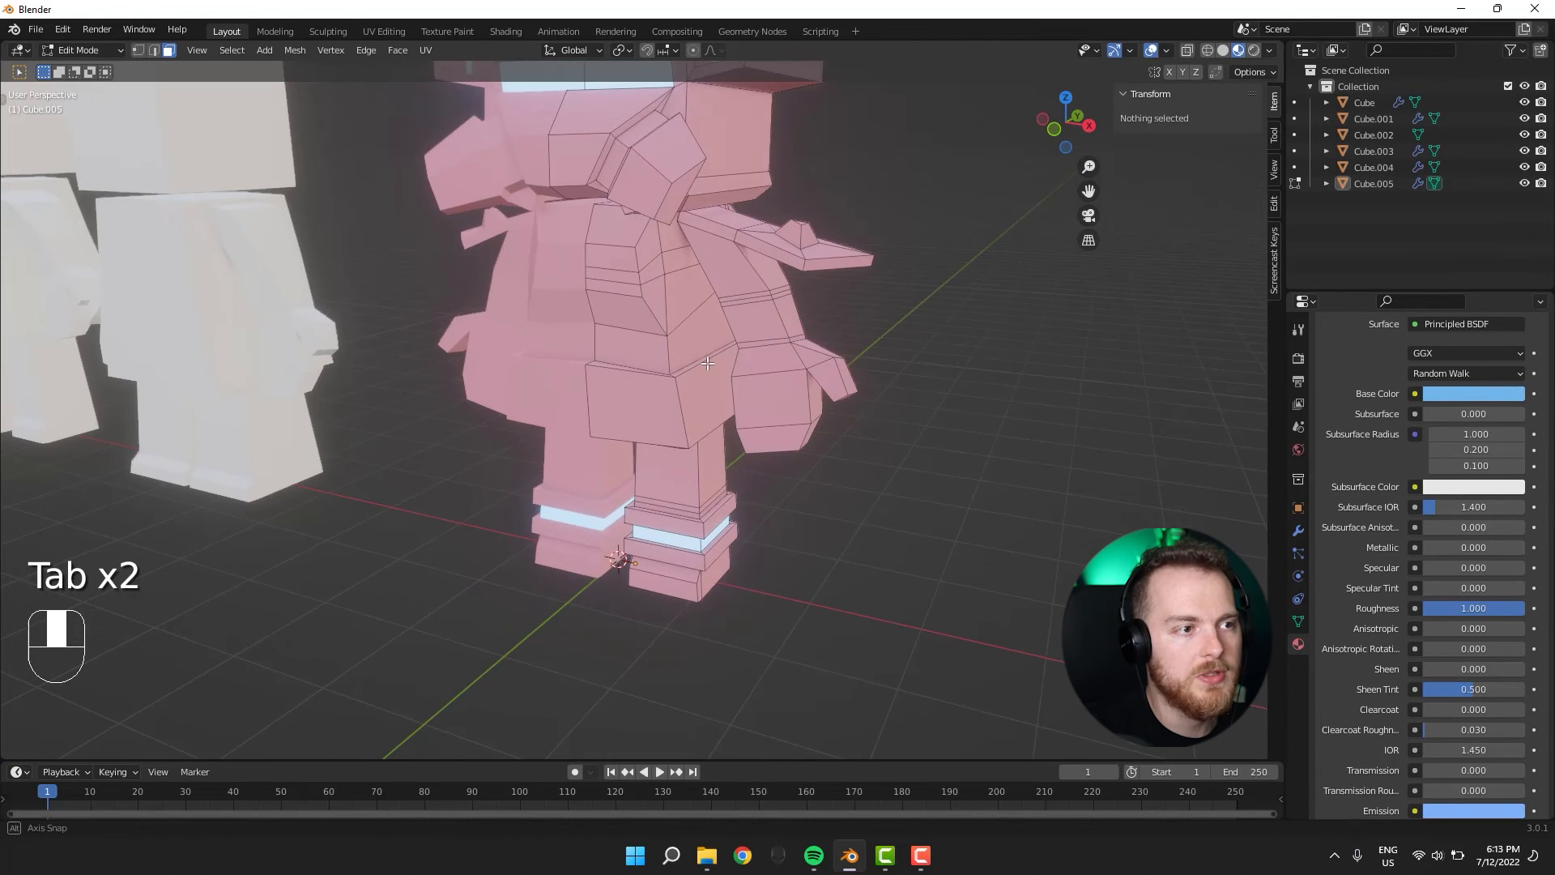
alt+shift+click(767, 293)
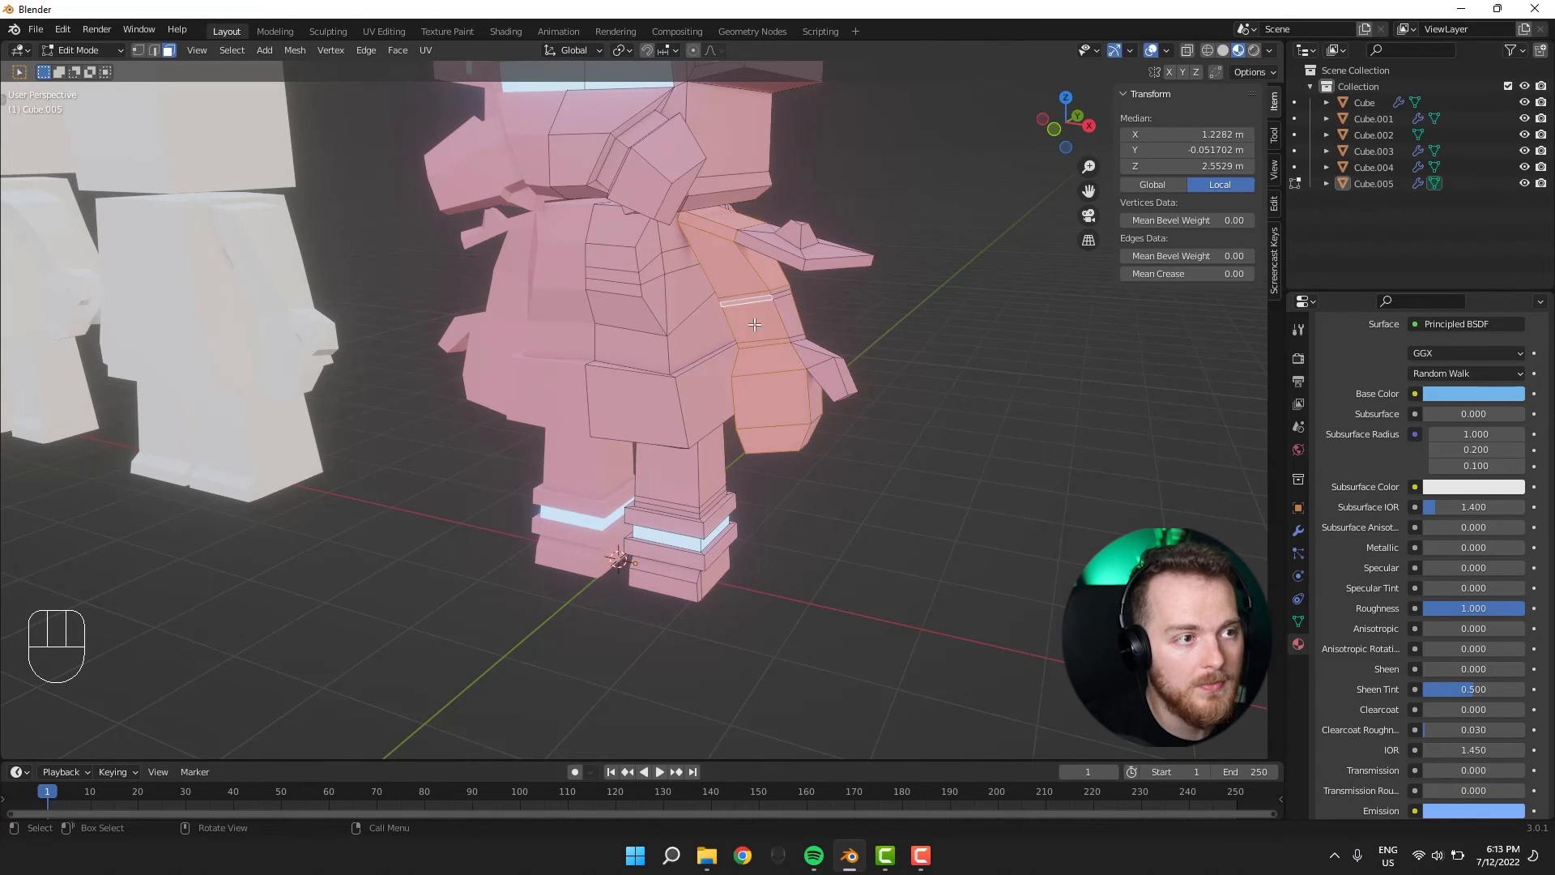
key(ctrl+z)
Select all faces of the figure's arm and hand with Circle Select in see-through wireframe, and return to the material view.
middle_drag(754, 324, 792, 285)
key(shift+z)
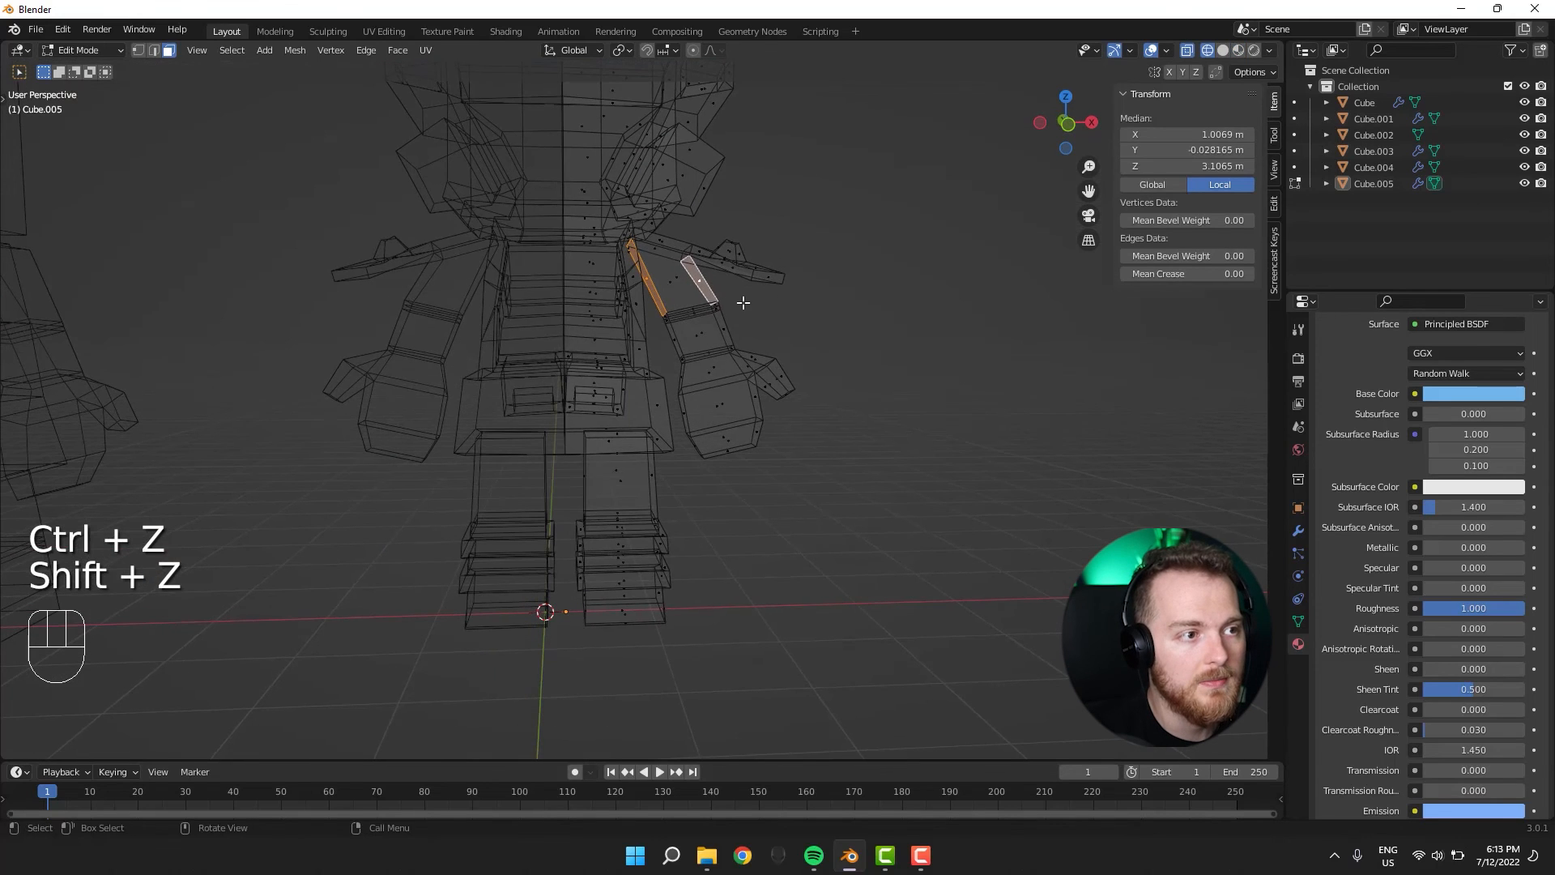
key(c)
click(696, 298)
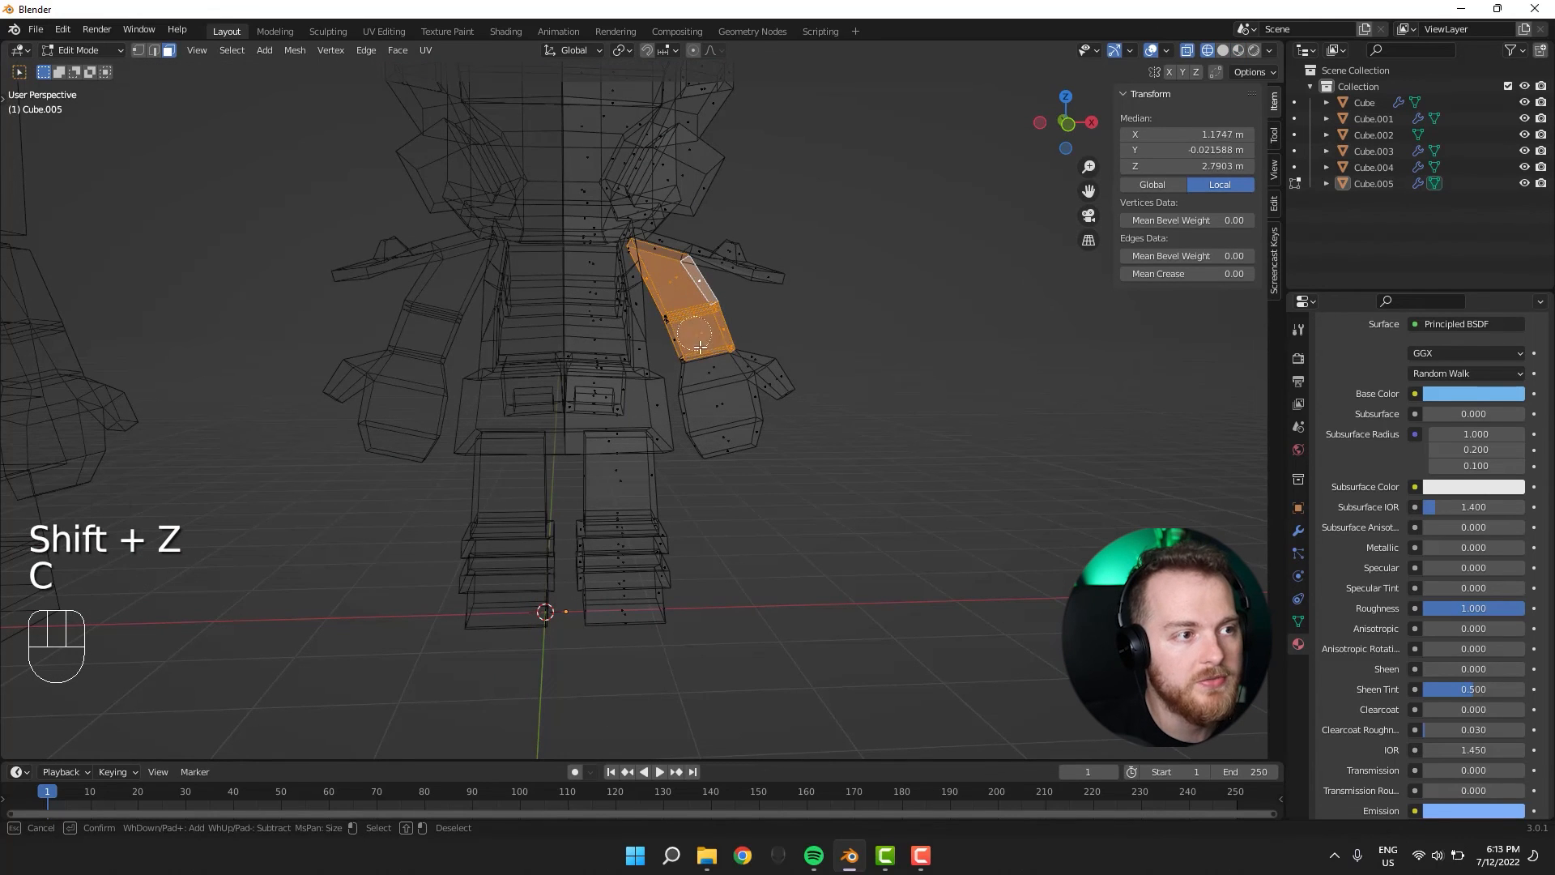
drag(700, 348, 726, 447)
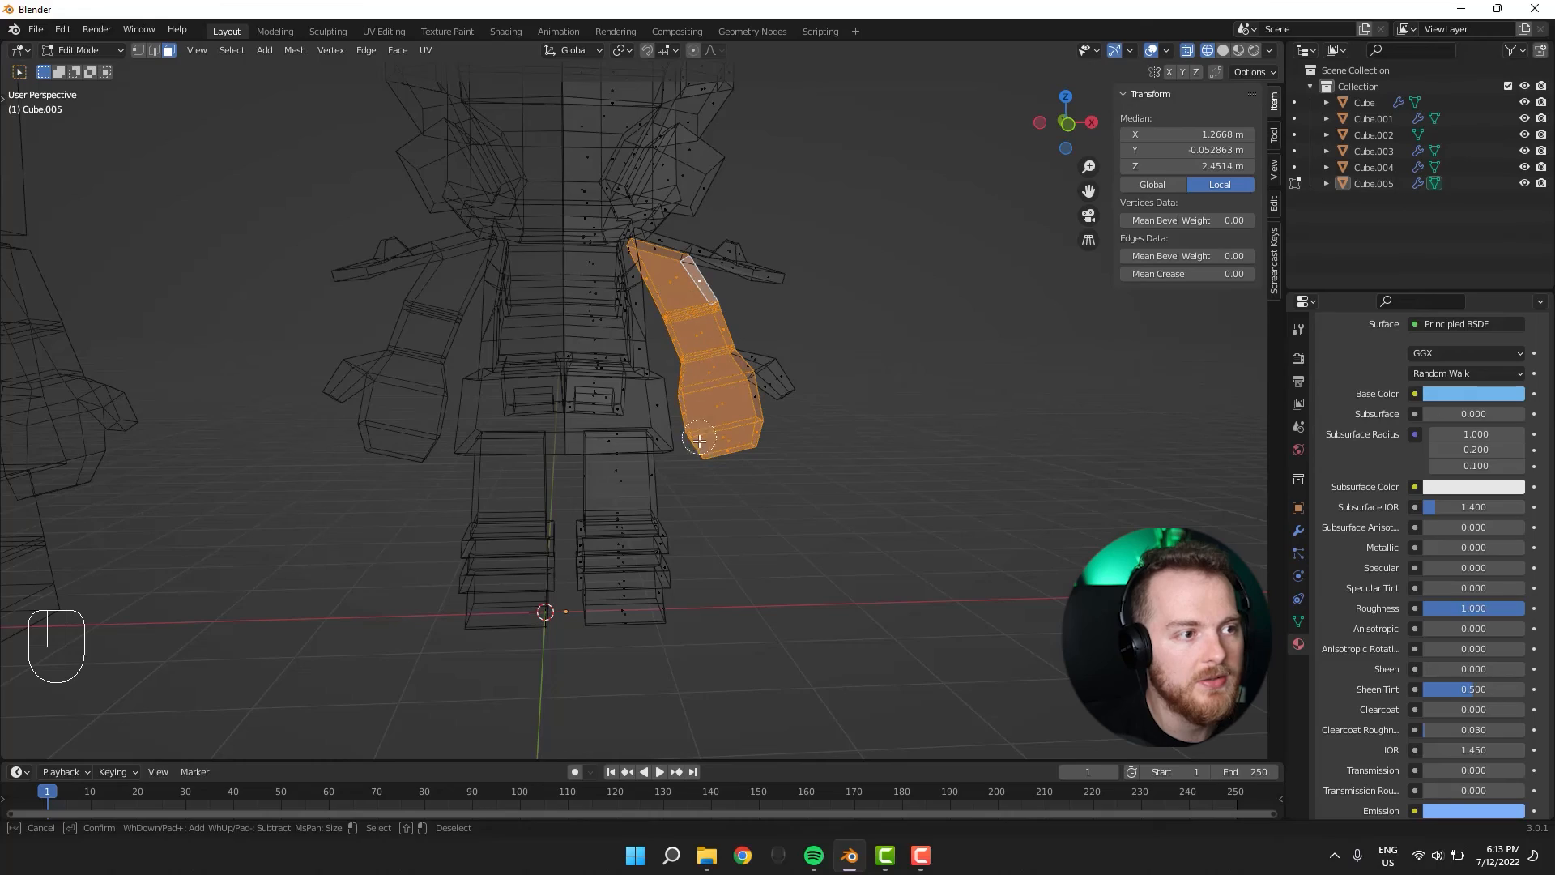
right_click(767, 357)
mouse_move(767, 357)
middle_down()
mouse_move(451, 337)
mouse_move(754, 418)
mouse_move(881, 372)
middle_up()
key(shift+z)
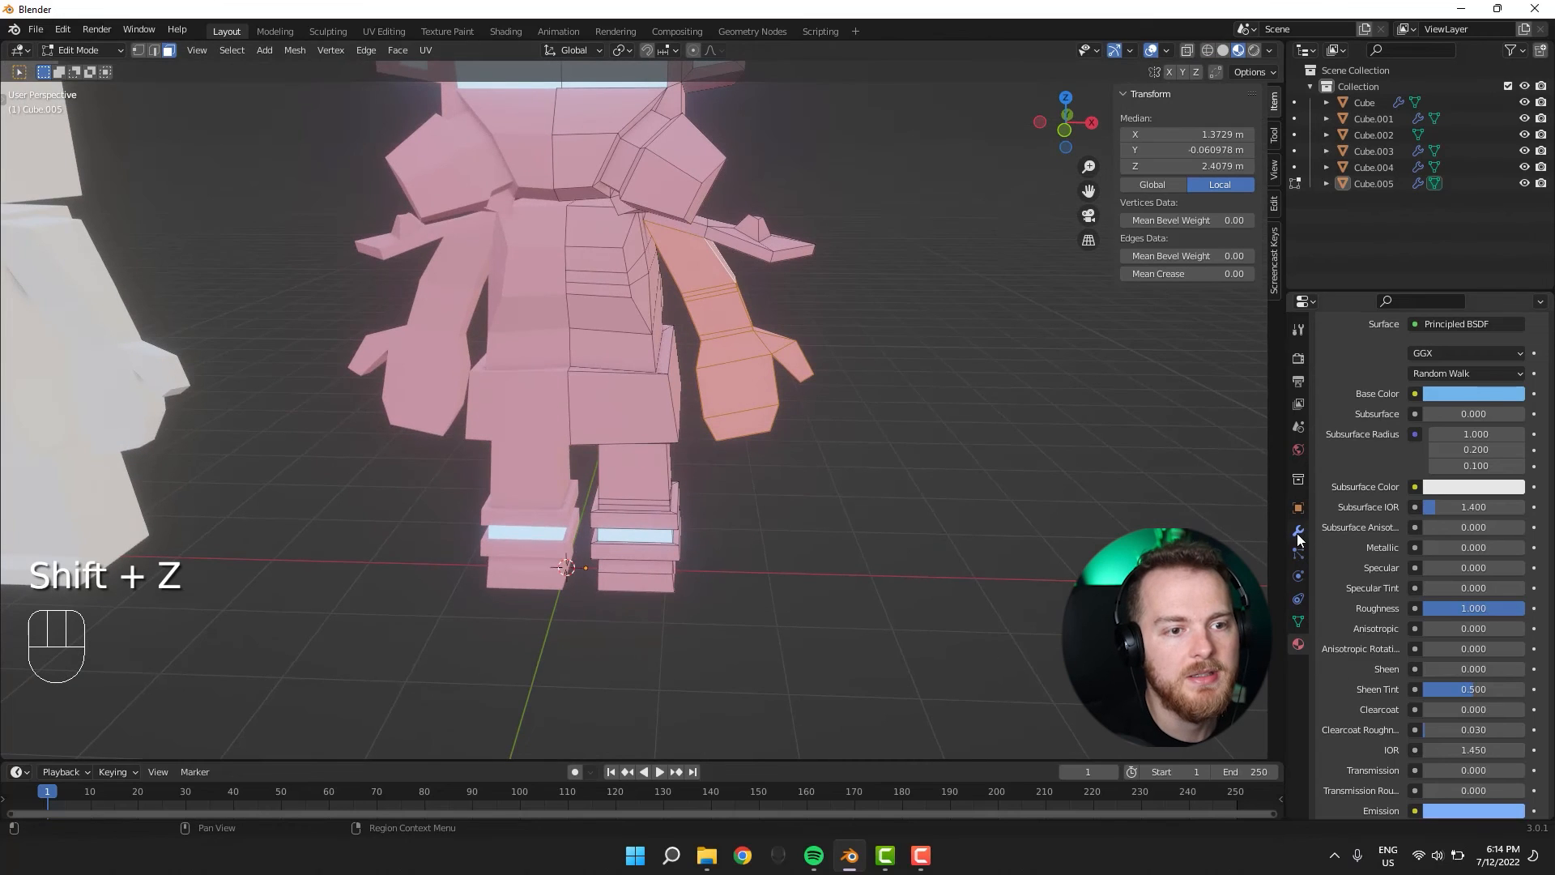
Add the HumanSkin material to the figure, assign it to the selected arm and hand, and clear the selection.
click(1298, 530)
click(1299, 644)
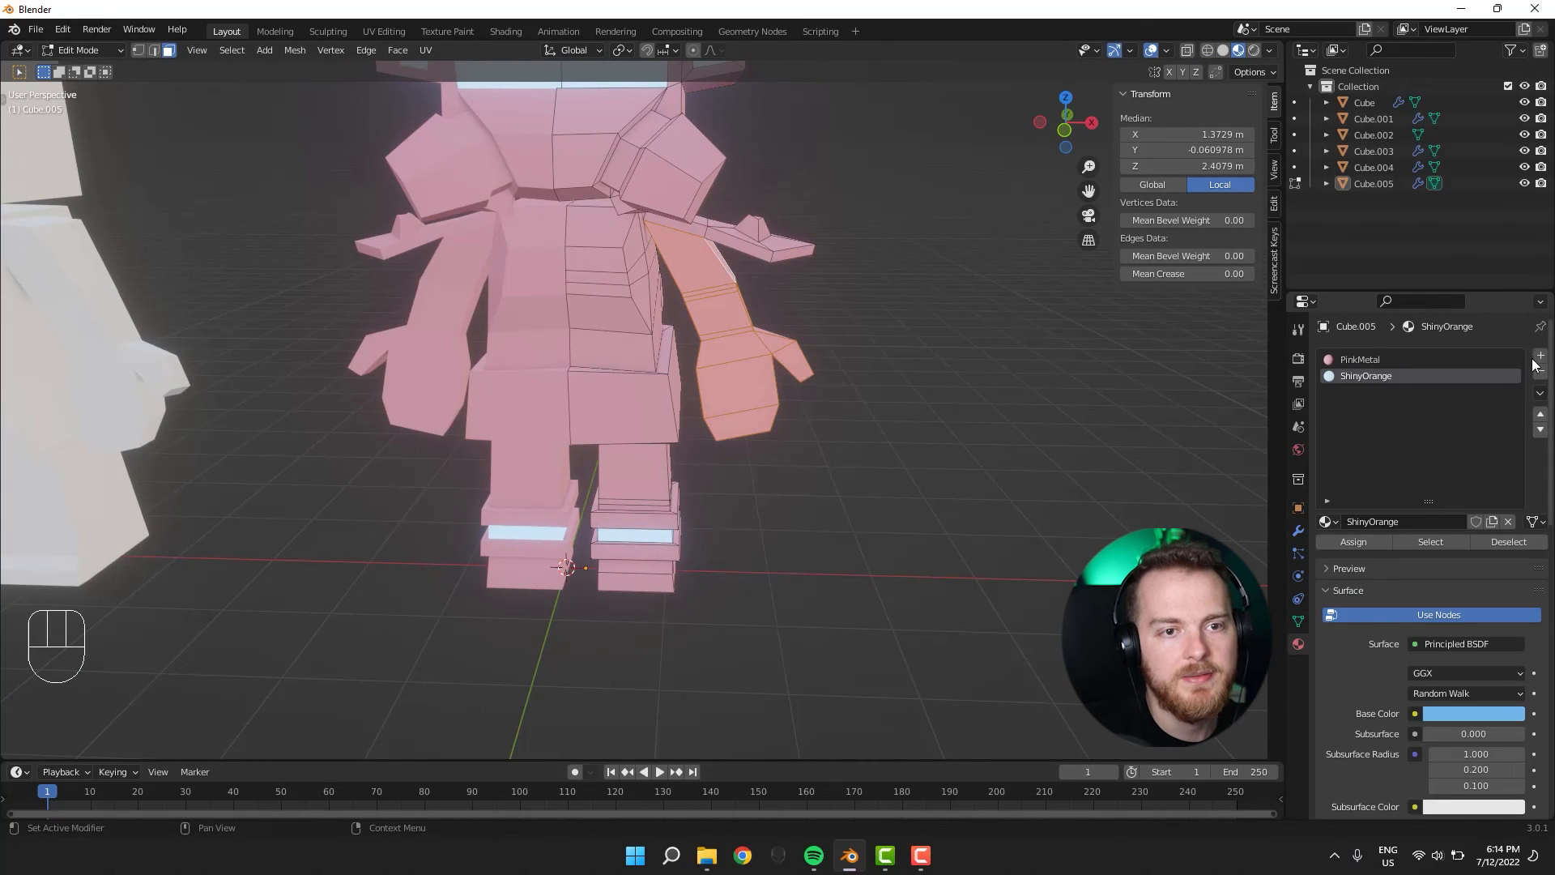
click(1539, 357)
click(1338, 523)
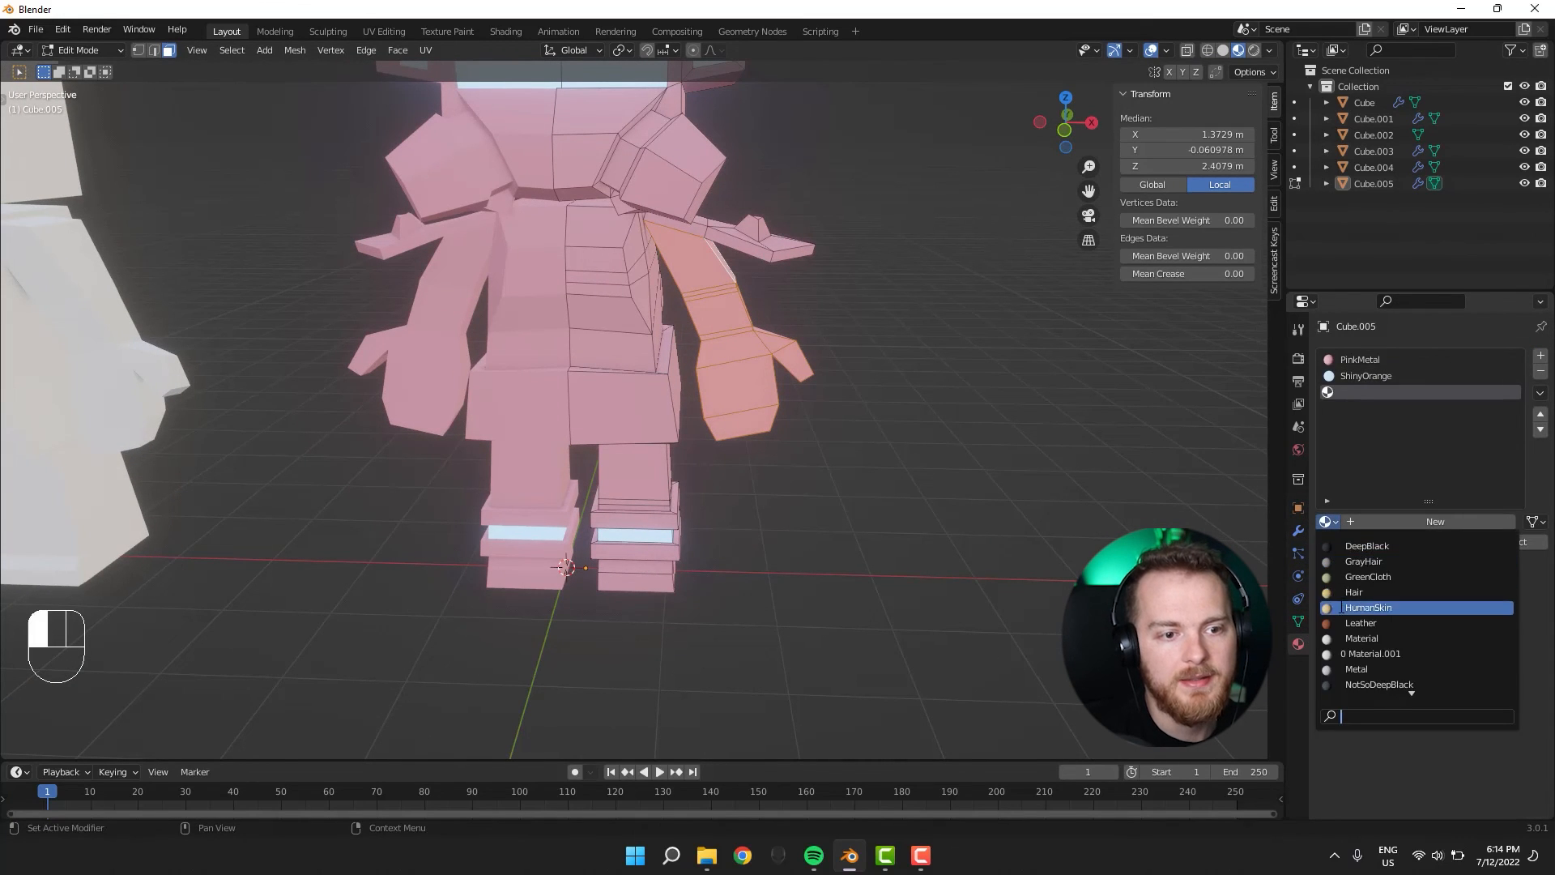
click(1369, 608)
click(1348, 543)
key(alt+a)
Select three faces around the underside of the skirt and try to lower them along the Z axis.
middle_drag(902, 527, 847, 528)
scroll(565, 535, up, 2)
middle_drag(565, 534, 741, 299)
key(shift+z)
key(shift+z)
key(3)
click(596, 465)
shift+click(721, 408)
shift+click(762, 221)
key(g)
key(z)
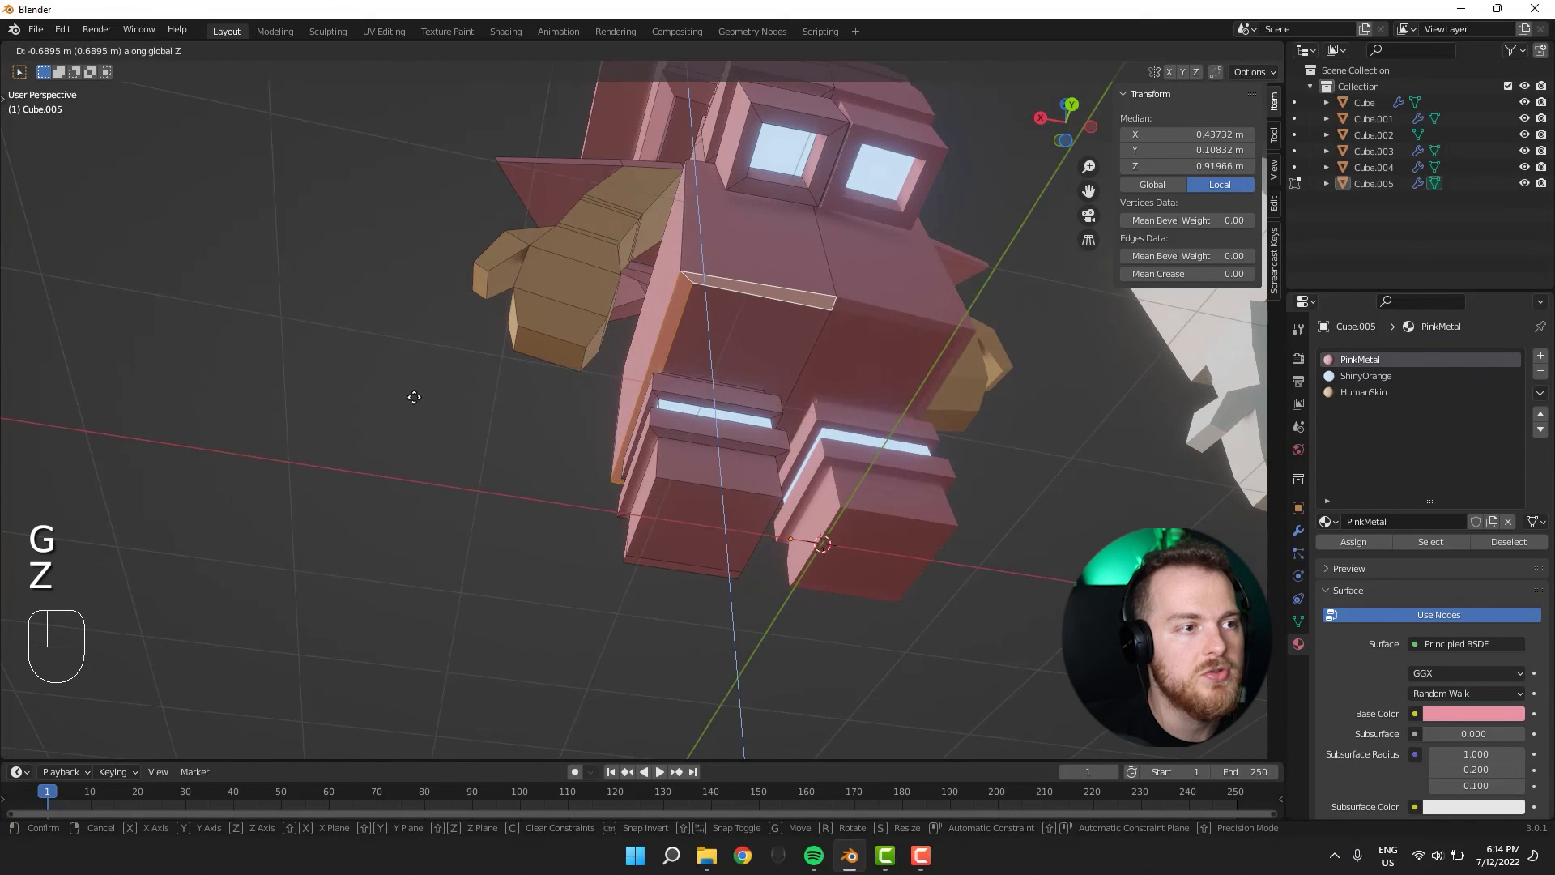
right_click(382, 347)
Adjust the height of the faces under the skirt along the Z axis and scale them slightly.
middle_drag(382, 348, 695, 392)
key(g)
key(z)
click(510, 414)
key(s)
click(503, 416)
key(3)
click(596, 578)
key(g)
key(z)
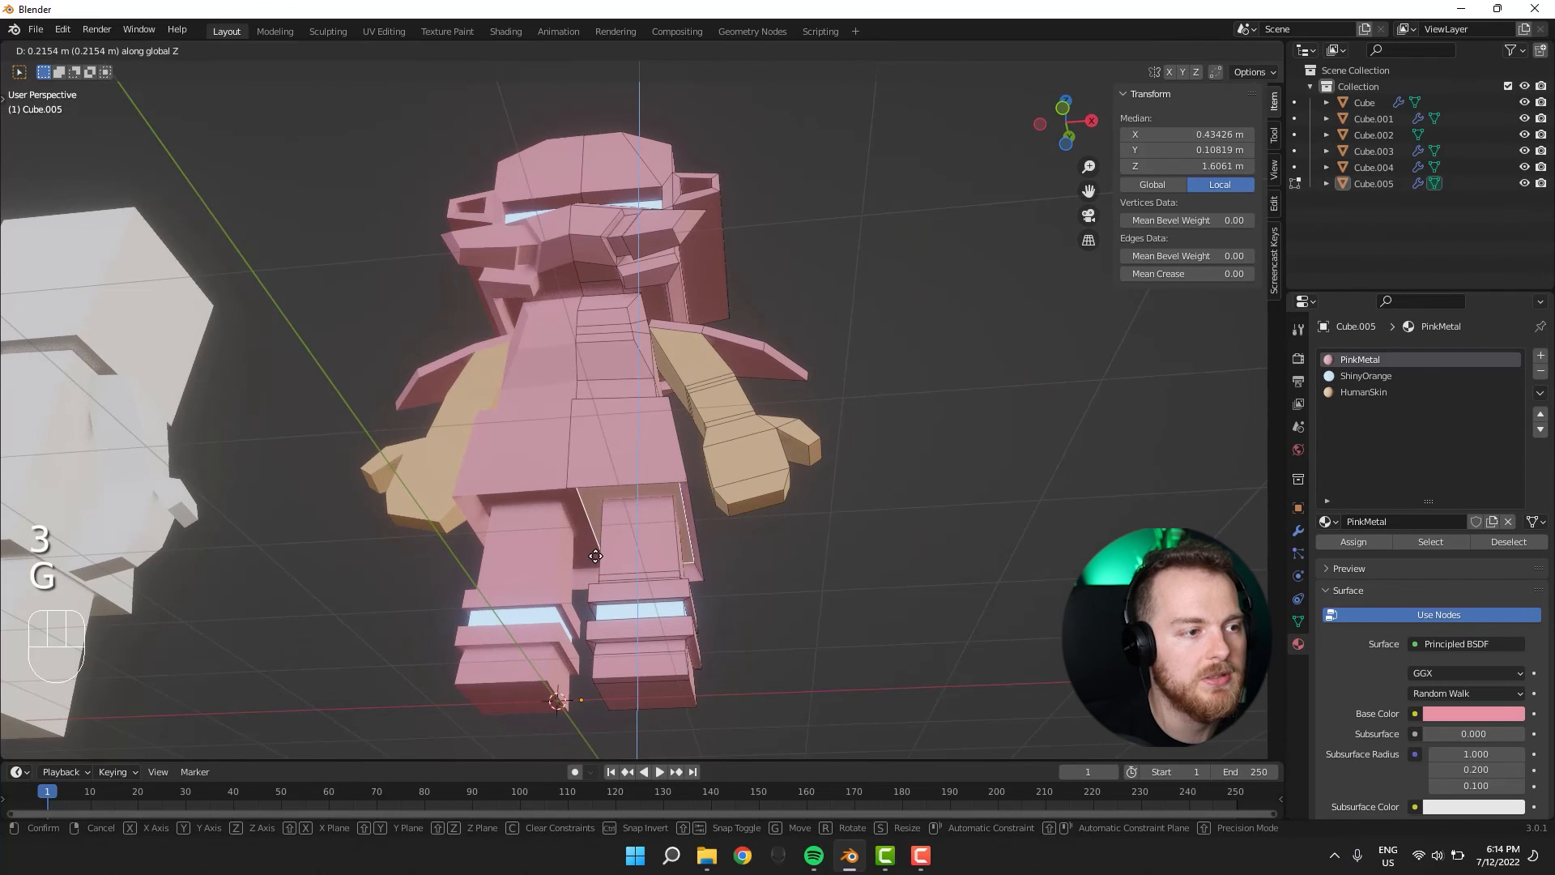
click(591, 564)
Select the upper leg's face loop above the boot, assign HumanSkin to it, and return to Object Mode.
middle_drag(591, 564, 363, 548)
key(Tab)
key(Tab)
alt+shift+click(562, 515)
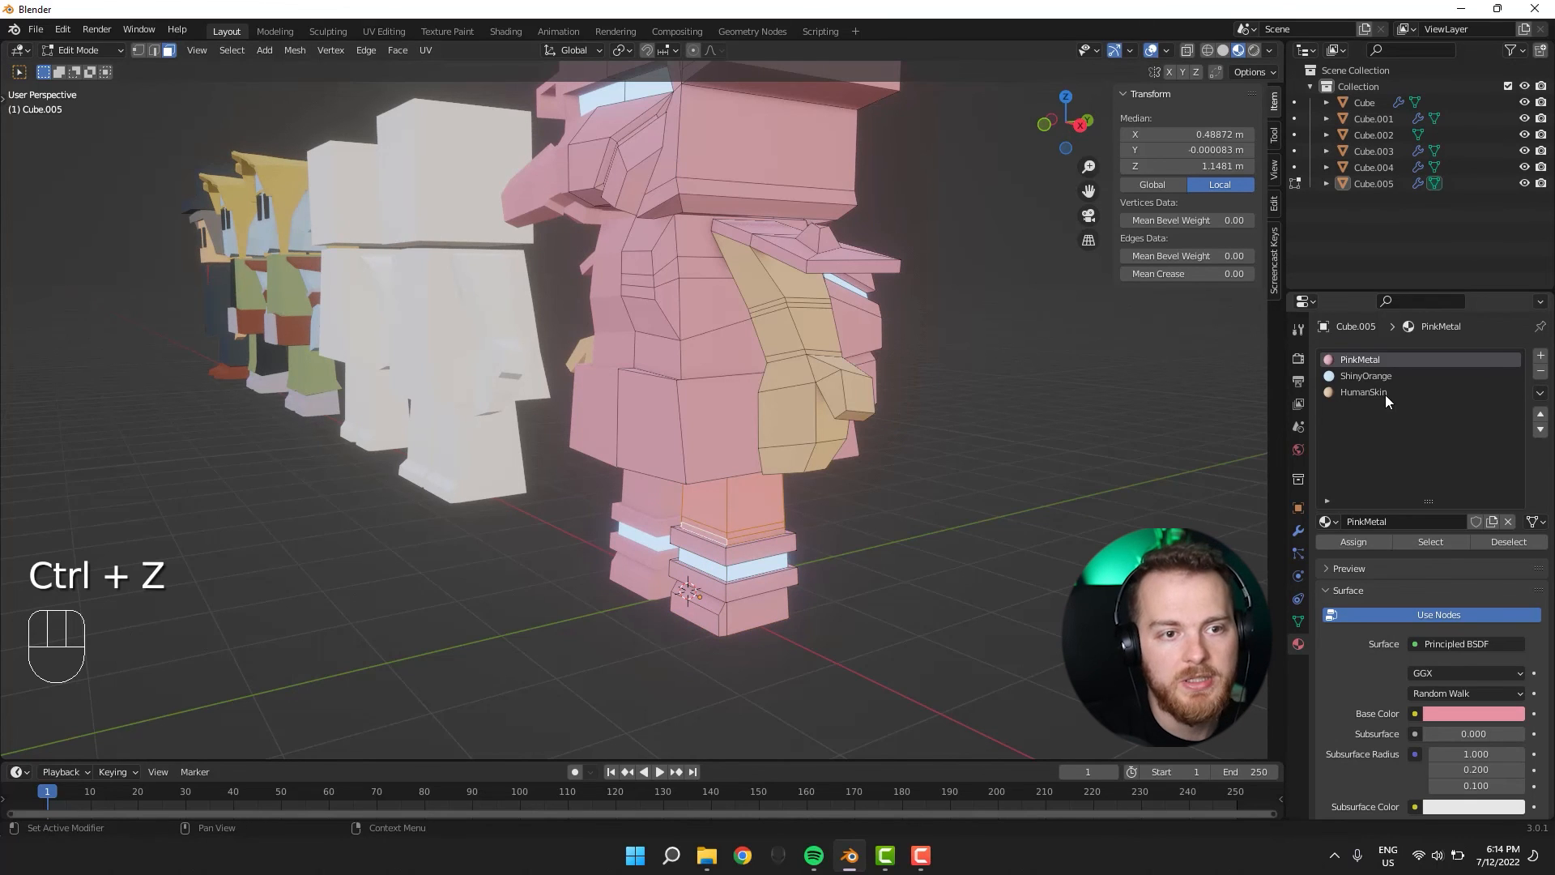
key(Tab)
middle_drag(903, 577, 991, 571)
scroll(990, 571, down, 3)
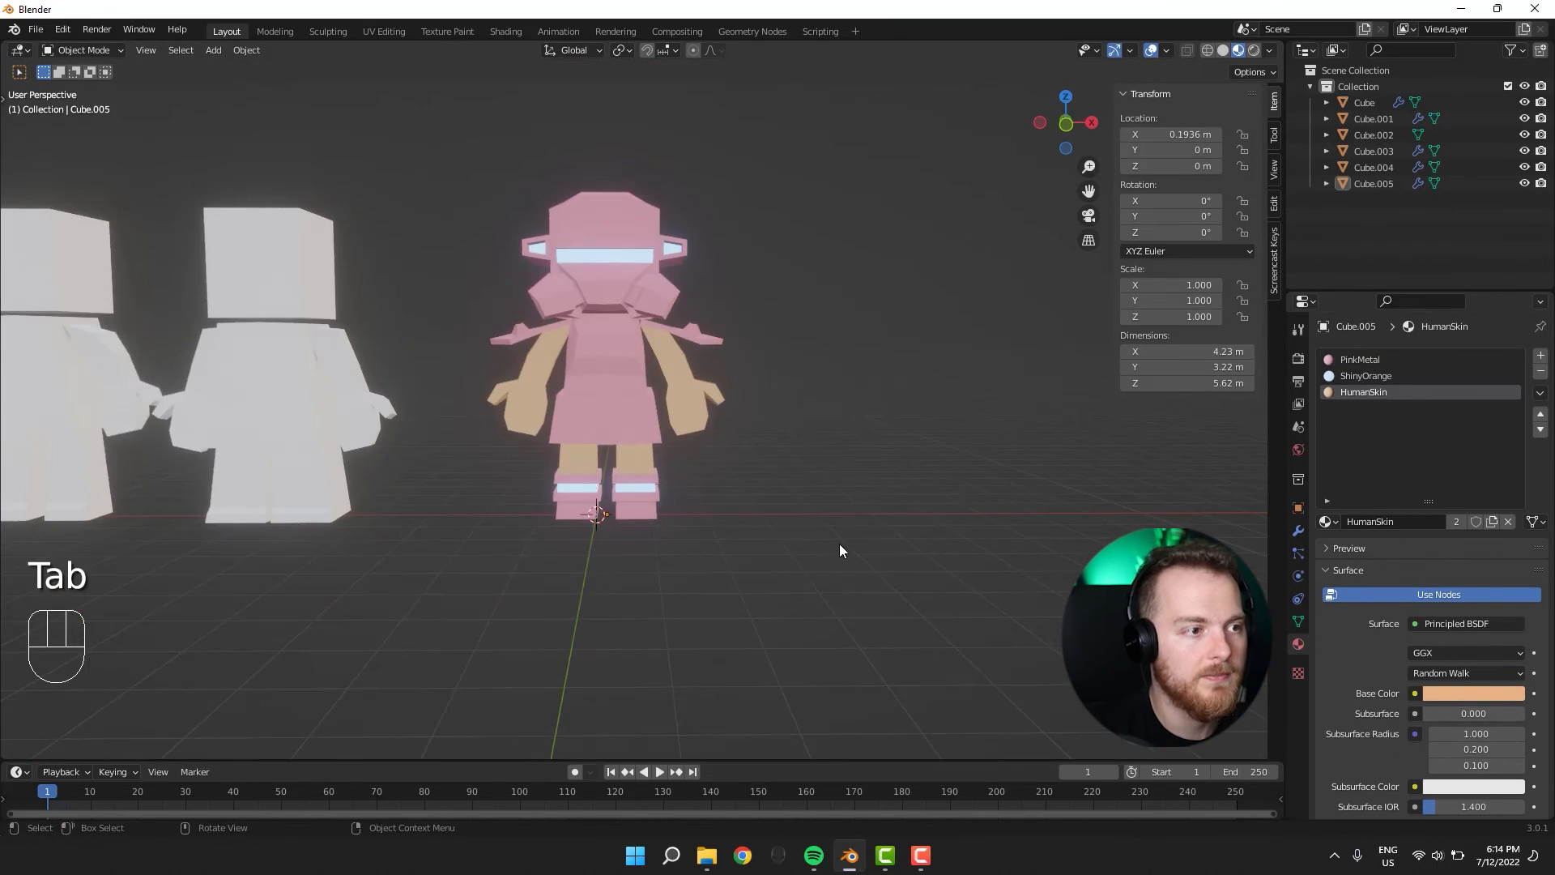
middle_drag(839, 543, 702, 481)
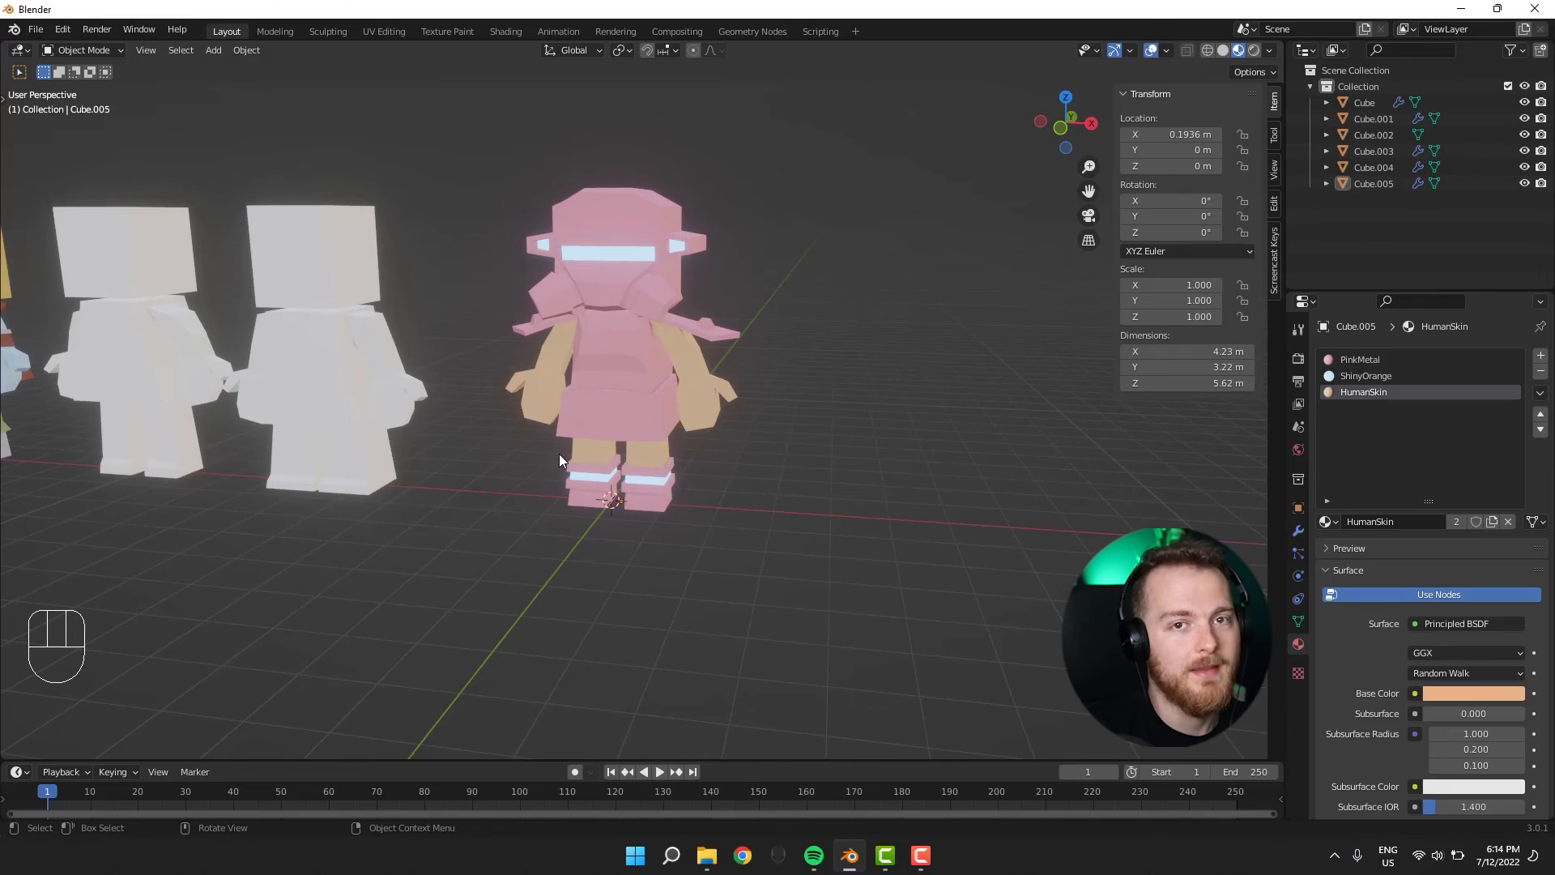
In Edit Mode, select the narrow face loop joining the mask to its angled side filter.
middle_drag(549, 458, 703, 409)
scroll(551, 527, up, 3)
key(Tab)
key(Tab)
key(Tab)
scroll(703, 409, up, 3)
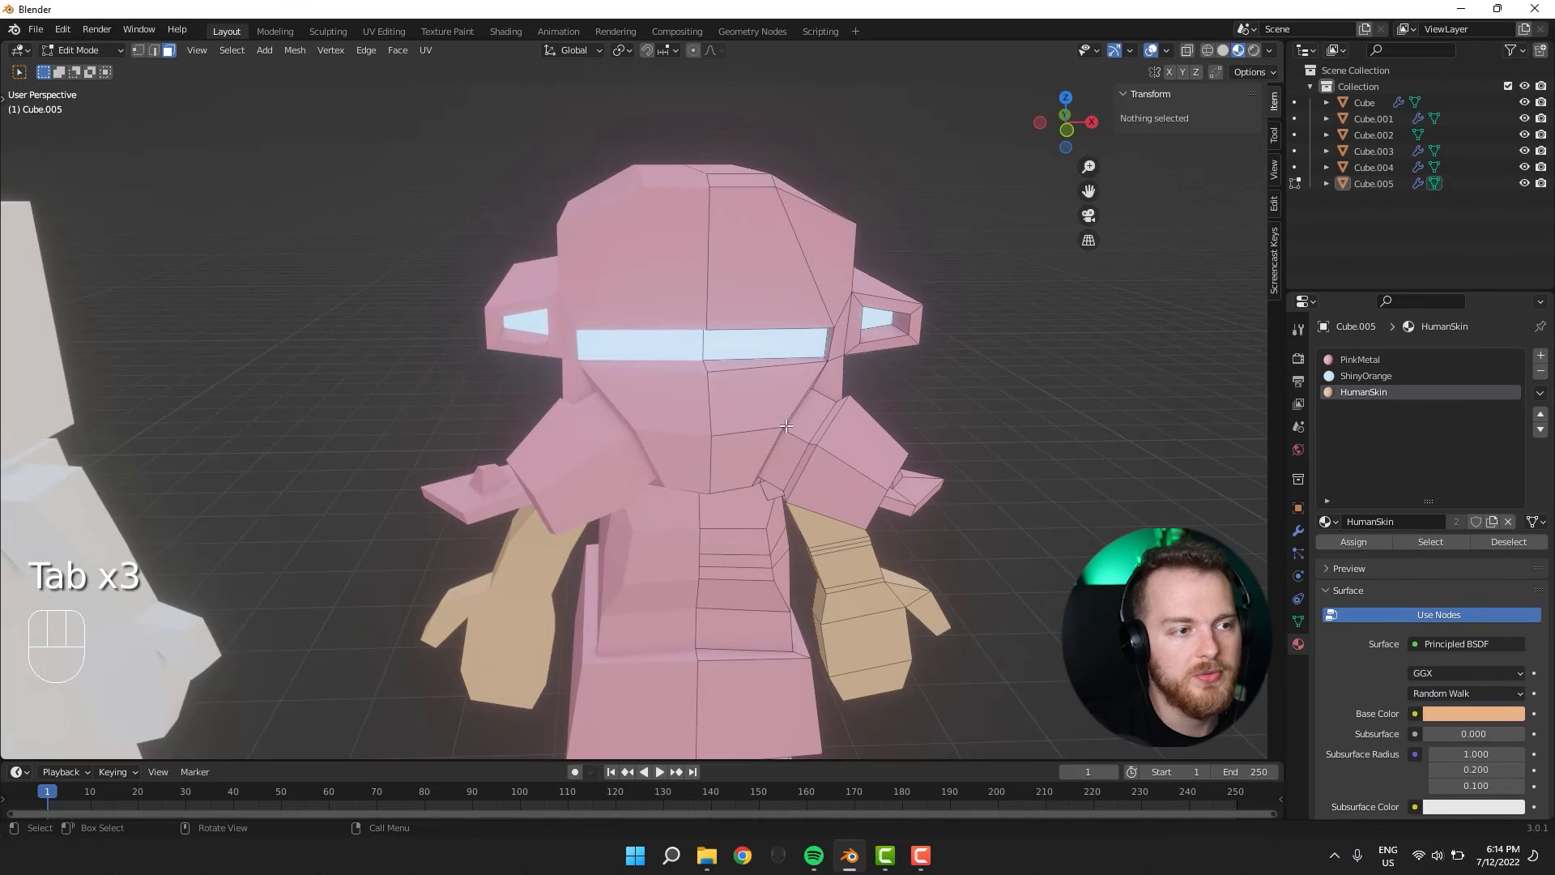
alt+shift+click(797, 435)
middle_drag(771, 495, 702, 478)
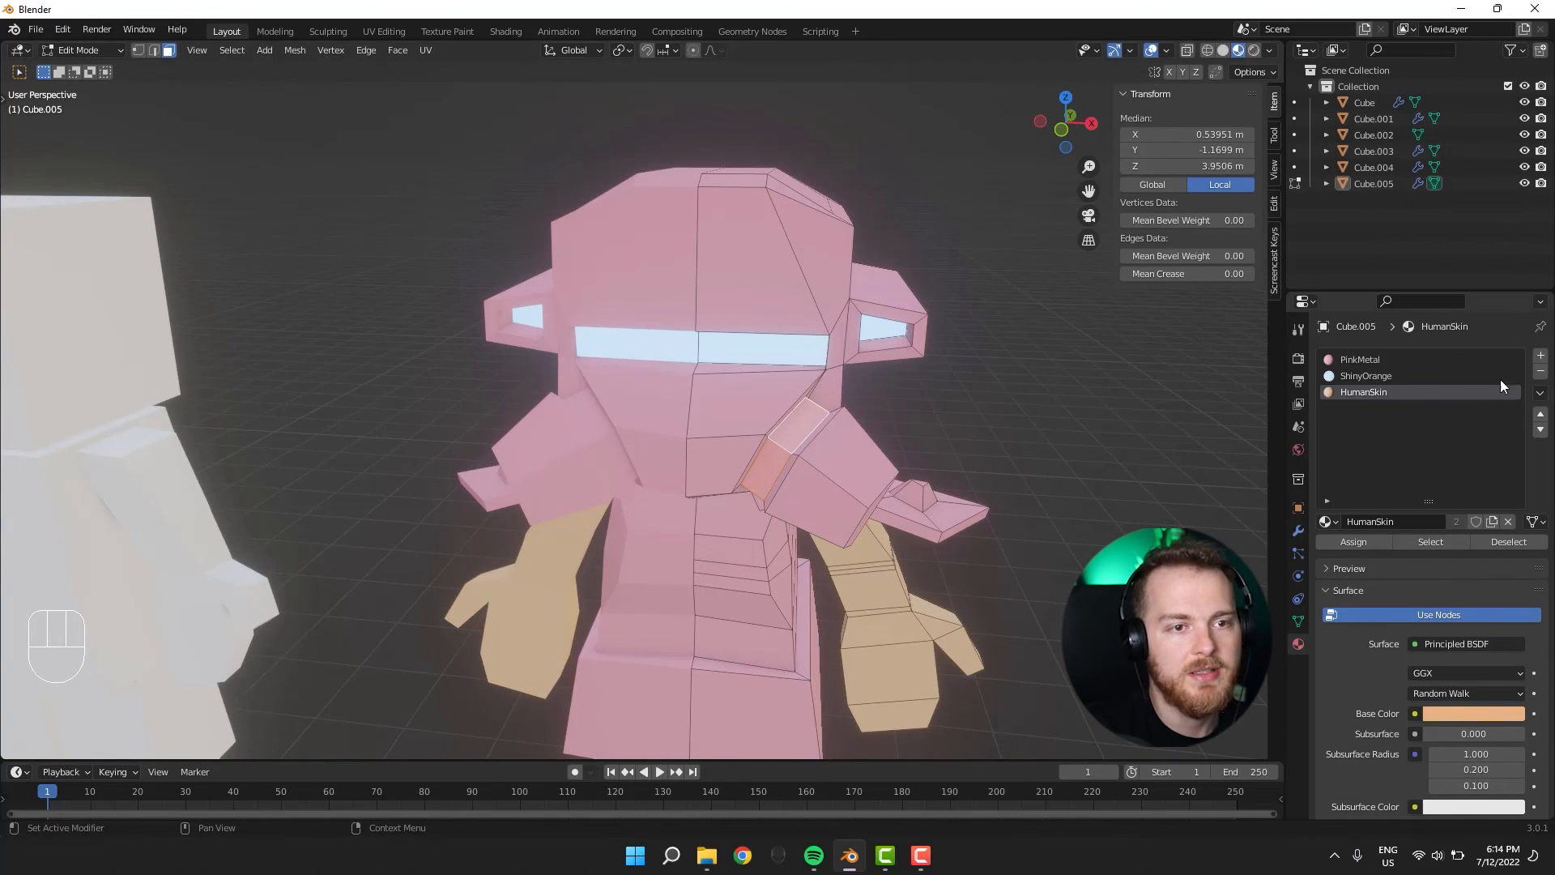
Add the existing Metal material to the figure, assign it to the selected mask band, and return to Object Mode.
click(1541, 357)
click(1325, 522)
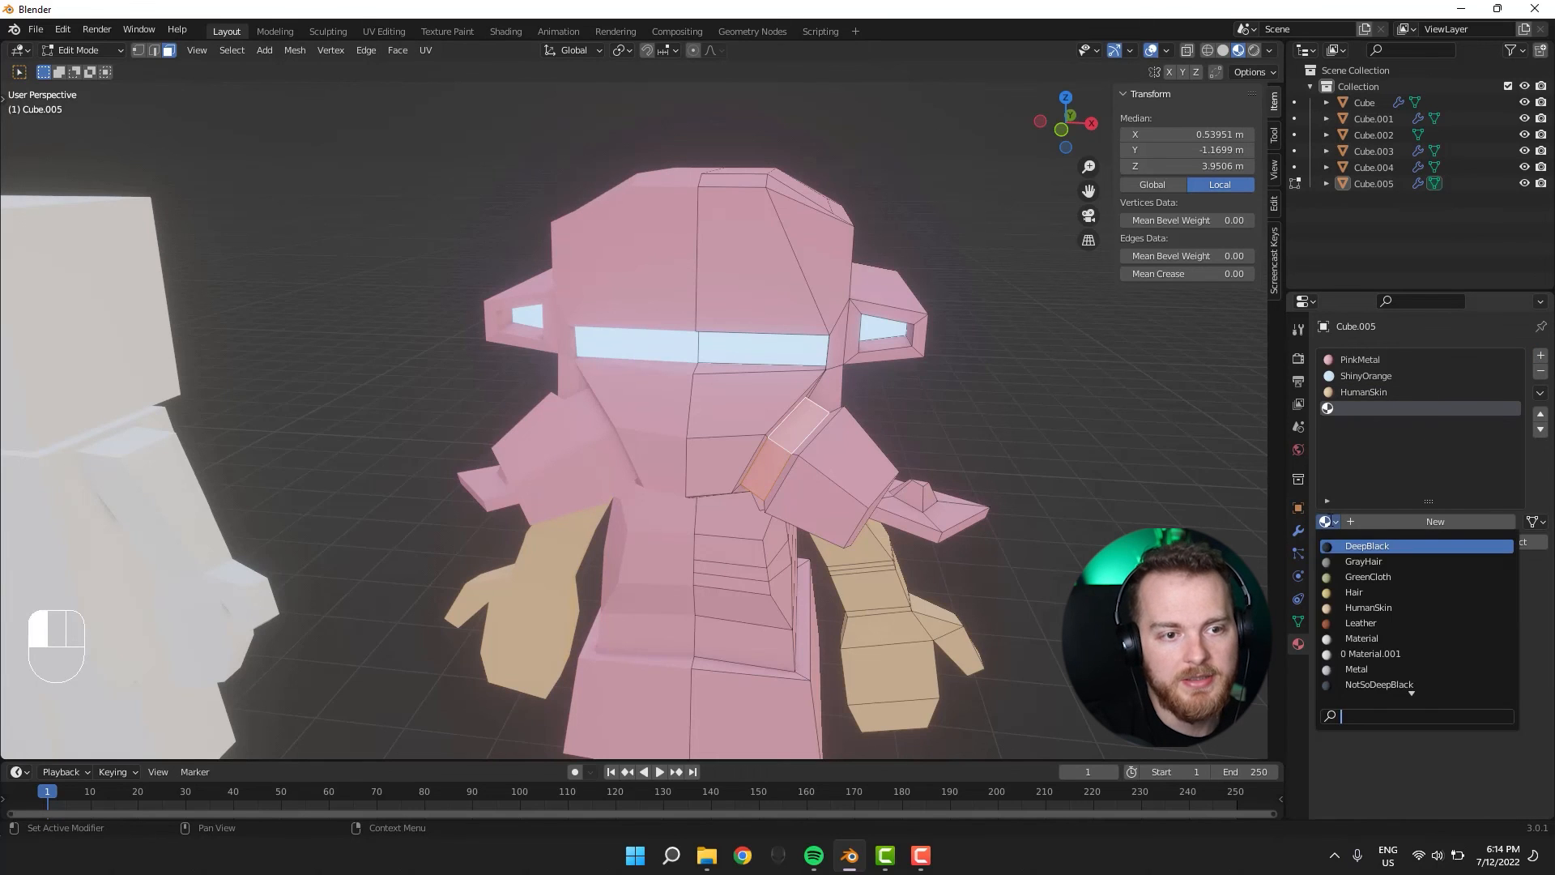
click(1344, 669)
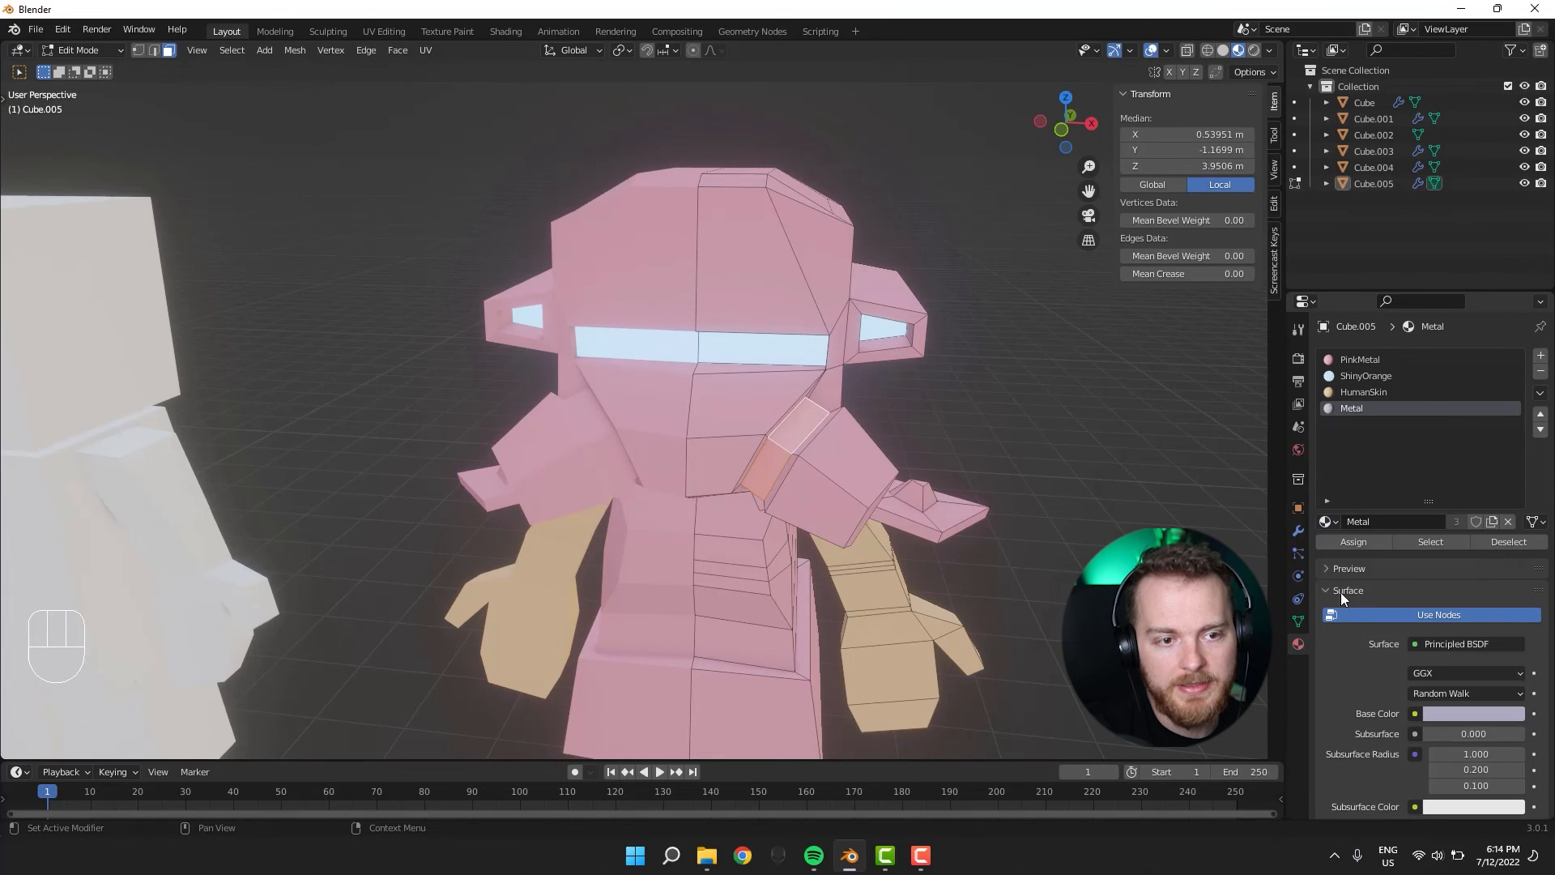
click(1352, 542)
key(Tab)
middle_drag(482, 554, 664, 633)
scroll(664, 633, up, 3)
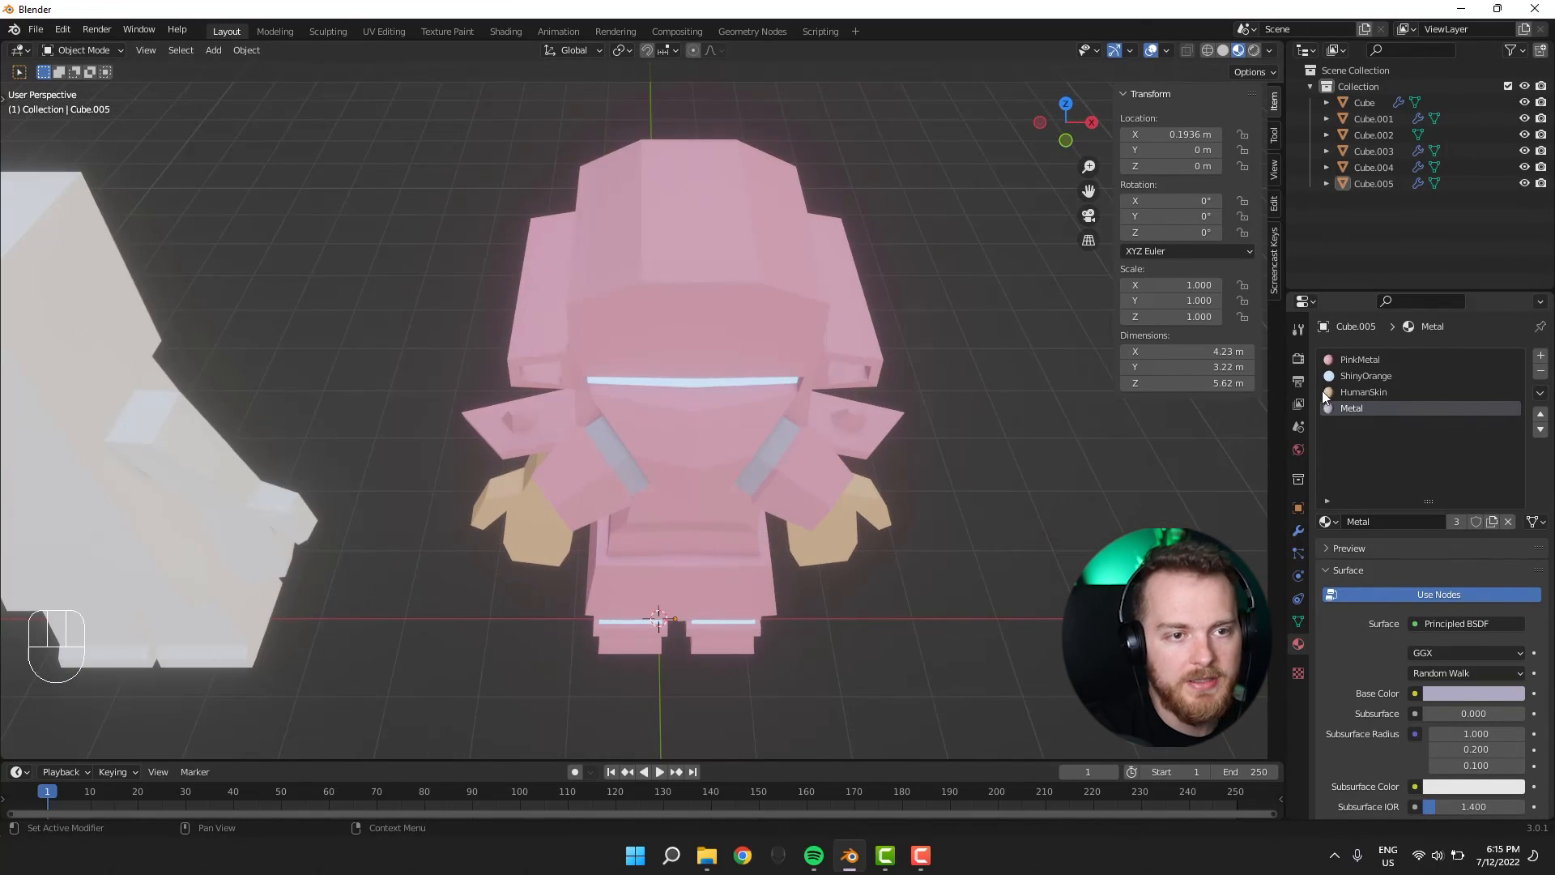
Change PinkMetal's base colour to a light beige and rename the material BeigeMetal.
click(1440, 694)
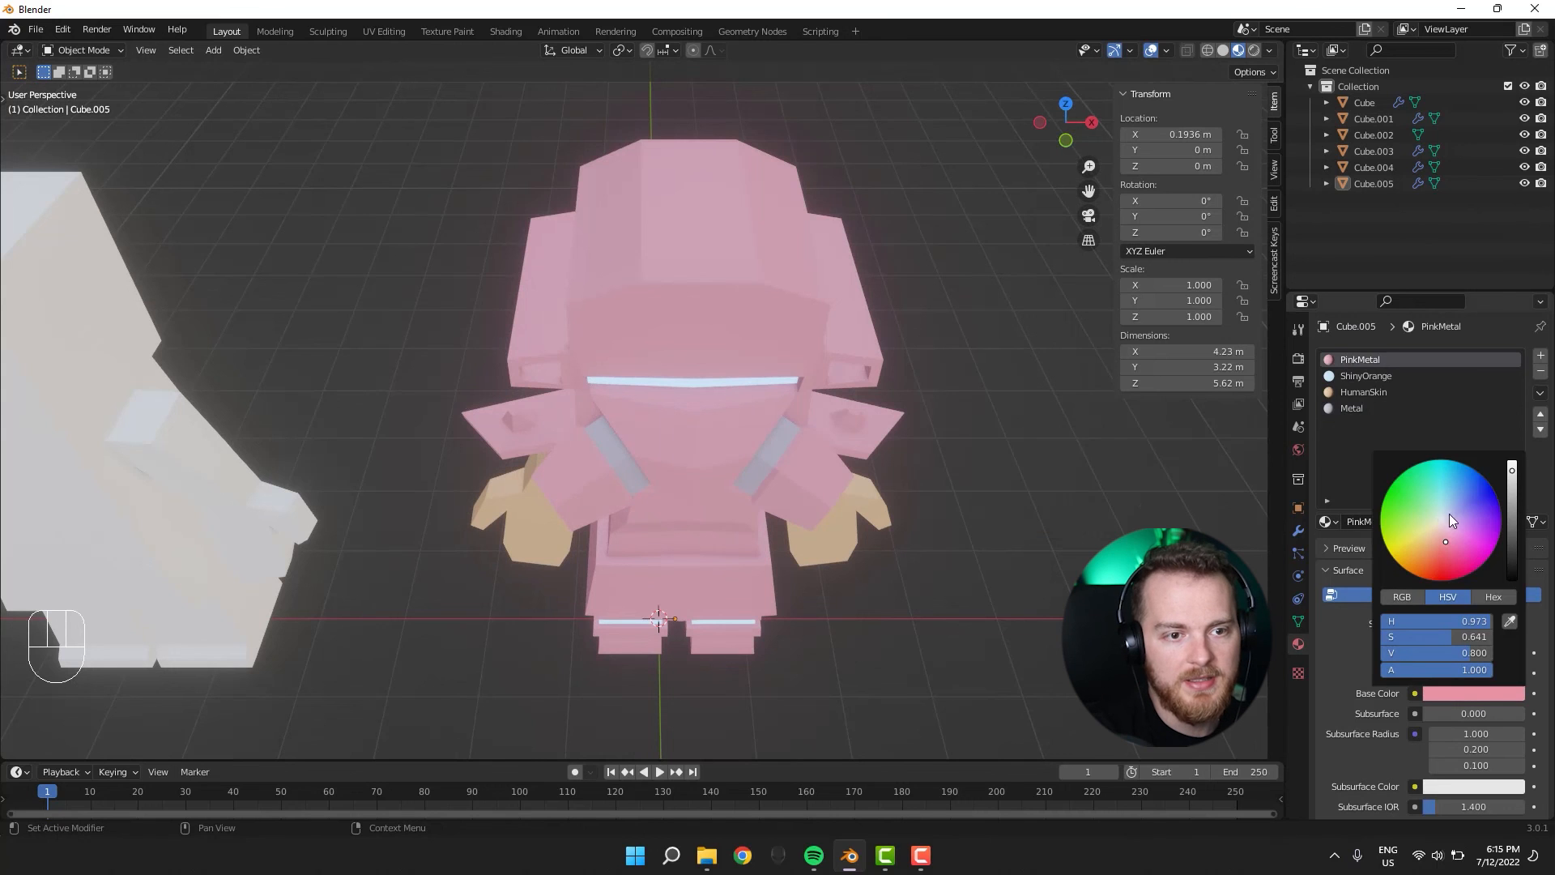
mouse_move(1450, 514)
mouse_down()
mouse_move(1468, 519)
mouse_move(1464, 539)
mouse_move(1431, 569)
mouse_move(1459, 564)
mouse_move(1397, 554)
mouse_move(1387, 536)
mouse_move(1416, 519)
mouse_up()
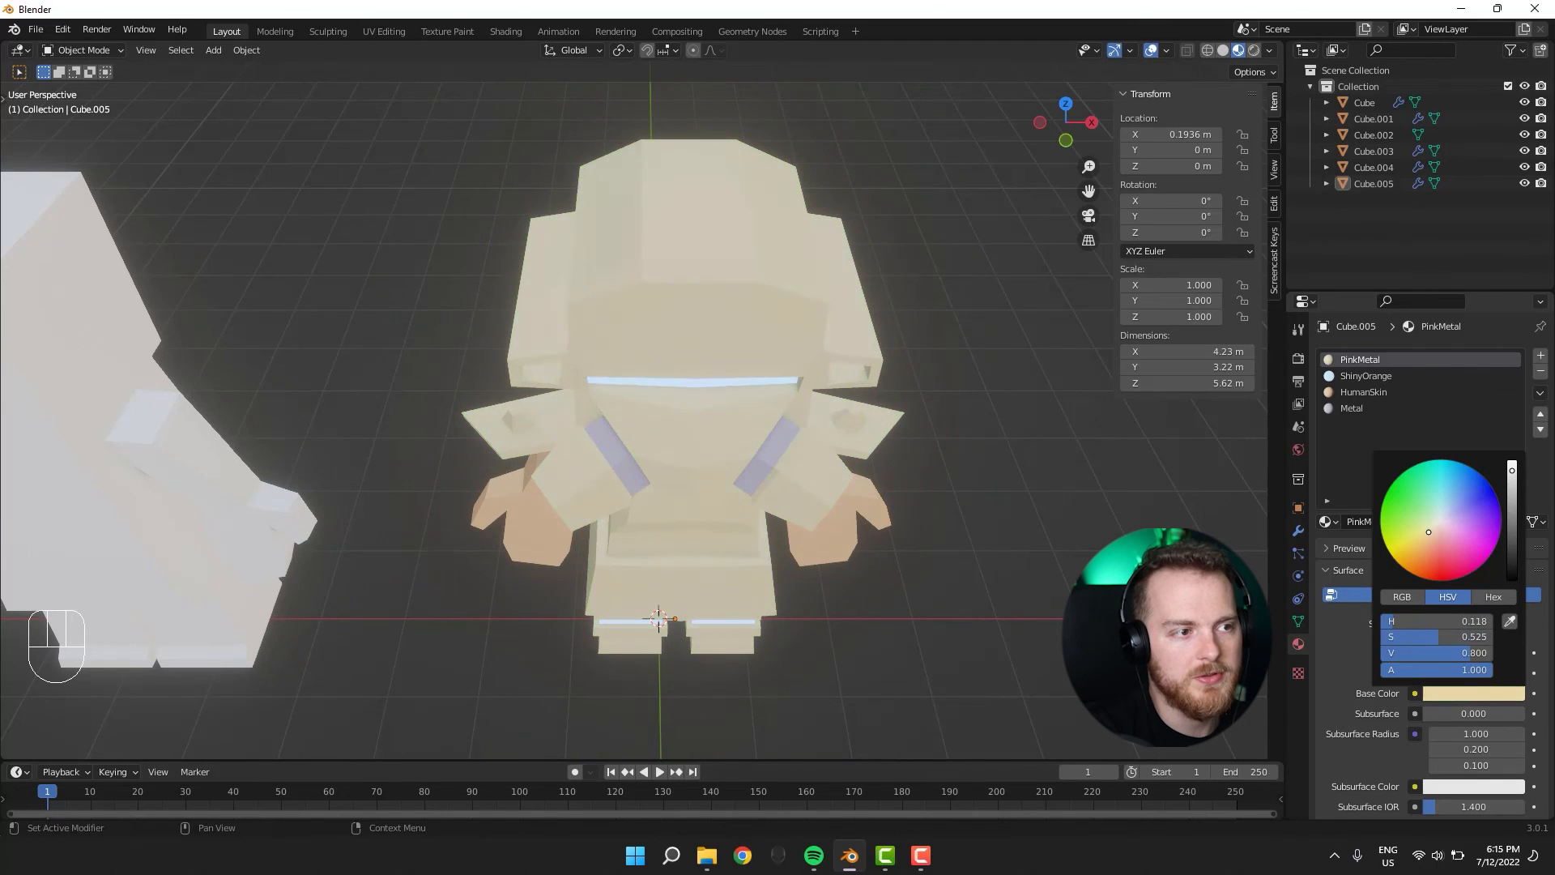
middle_drag(1150, 462, 963, 497)
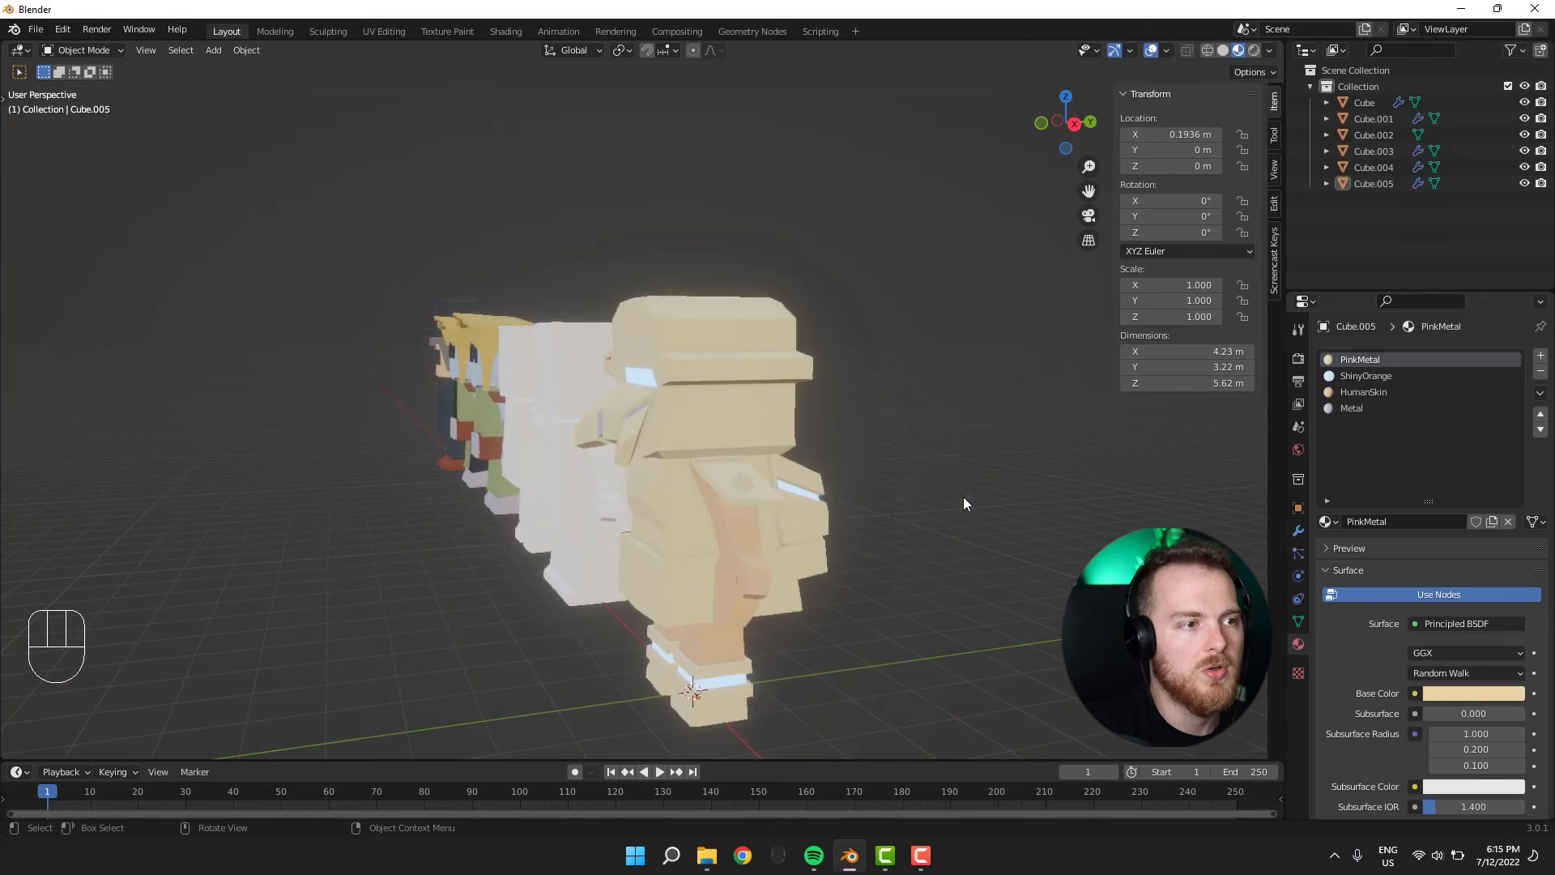
middle_drag(309, 575, 441, 577)
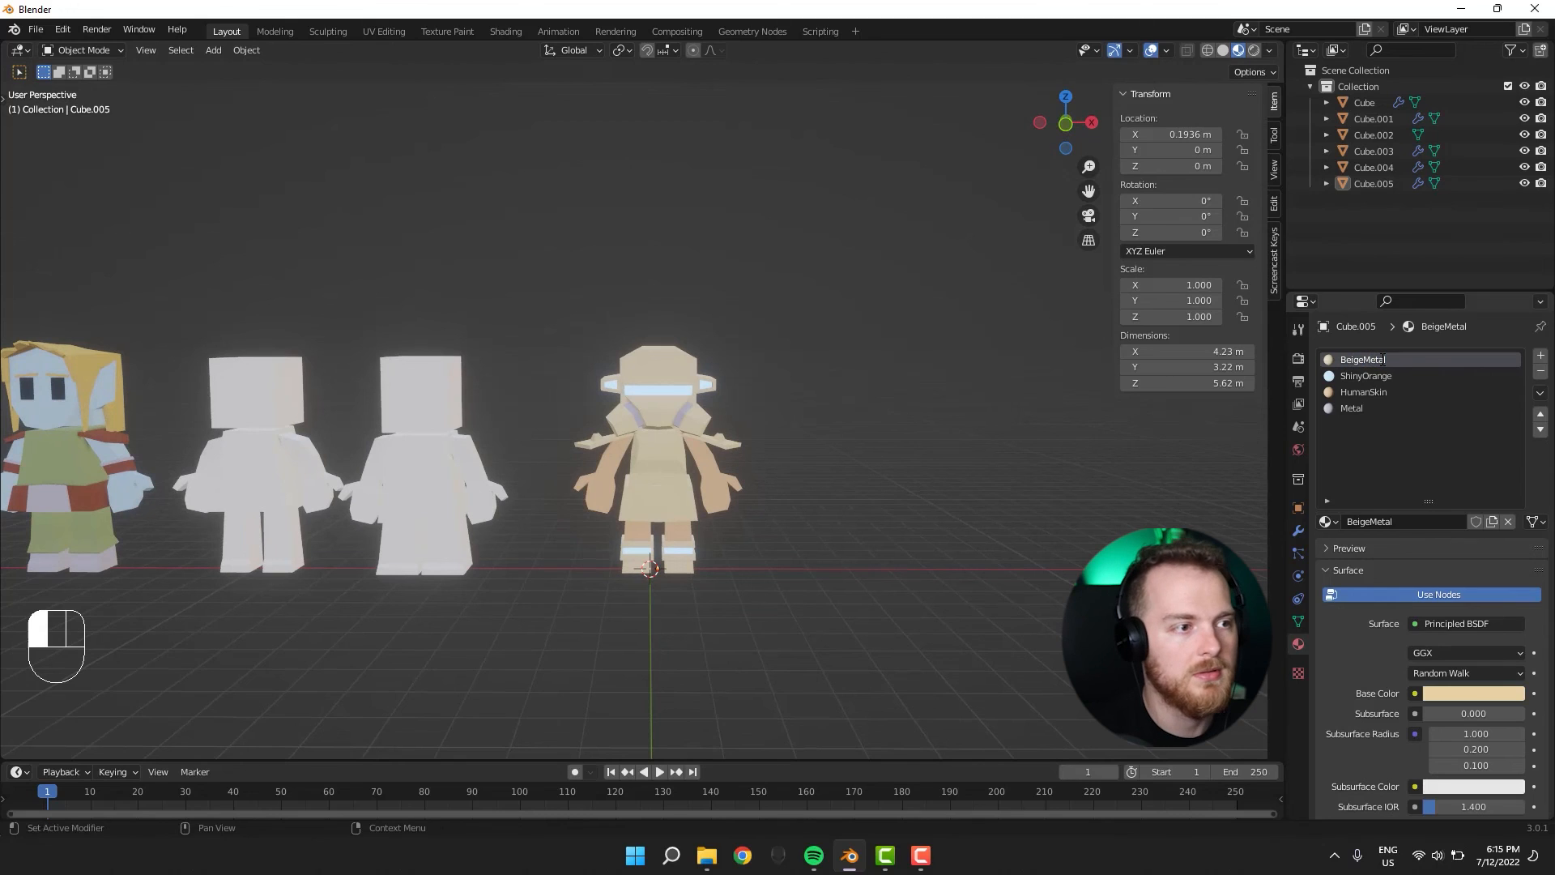
scroll(886, 428, up, 5)
mouse_move(884, 427)
middle_down()
mouse_move(807, 435)
mouse_move(884, 430)
mouse_move(838, 466)
mouse_move(910, 431)
mouse_move(902, 489)
mouse_move(877, 406)
middle_up()
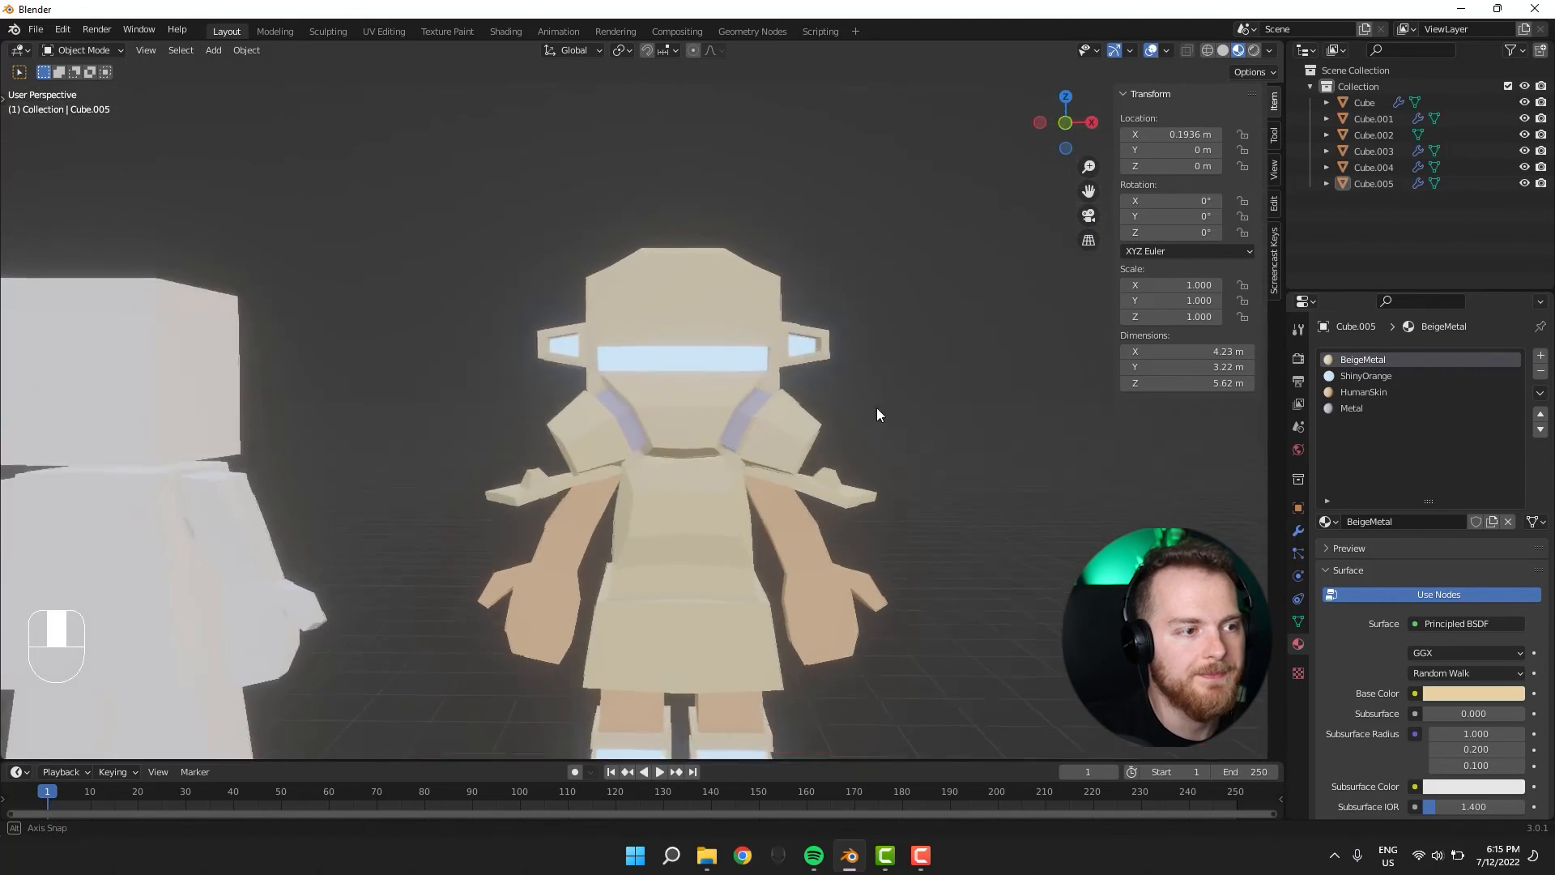
scroll(682, 630, up, 1)
Select the linked arm geometry, deselect its HumanSkin faces, and assign Metal to the remaining shoulder plate.
key(Tab)
middle_drag(682, 634, 658, 661)
shift+middle_drag(665, 624, 846, 330)
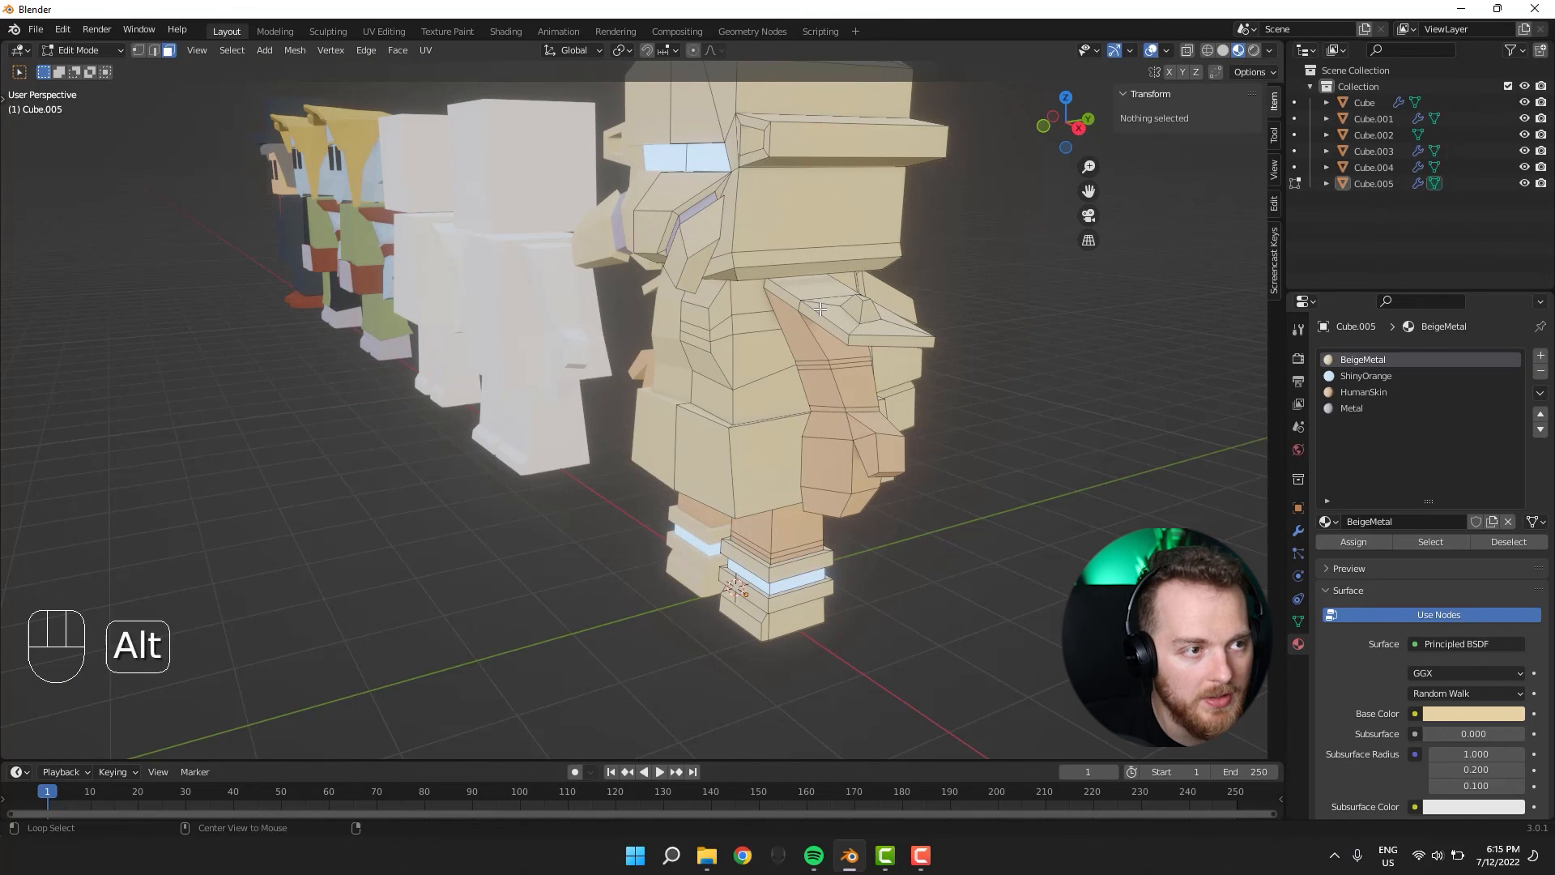
key(l)
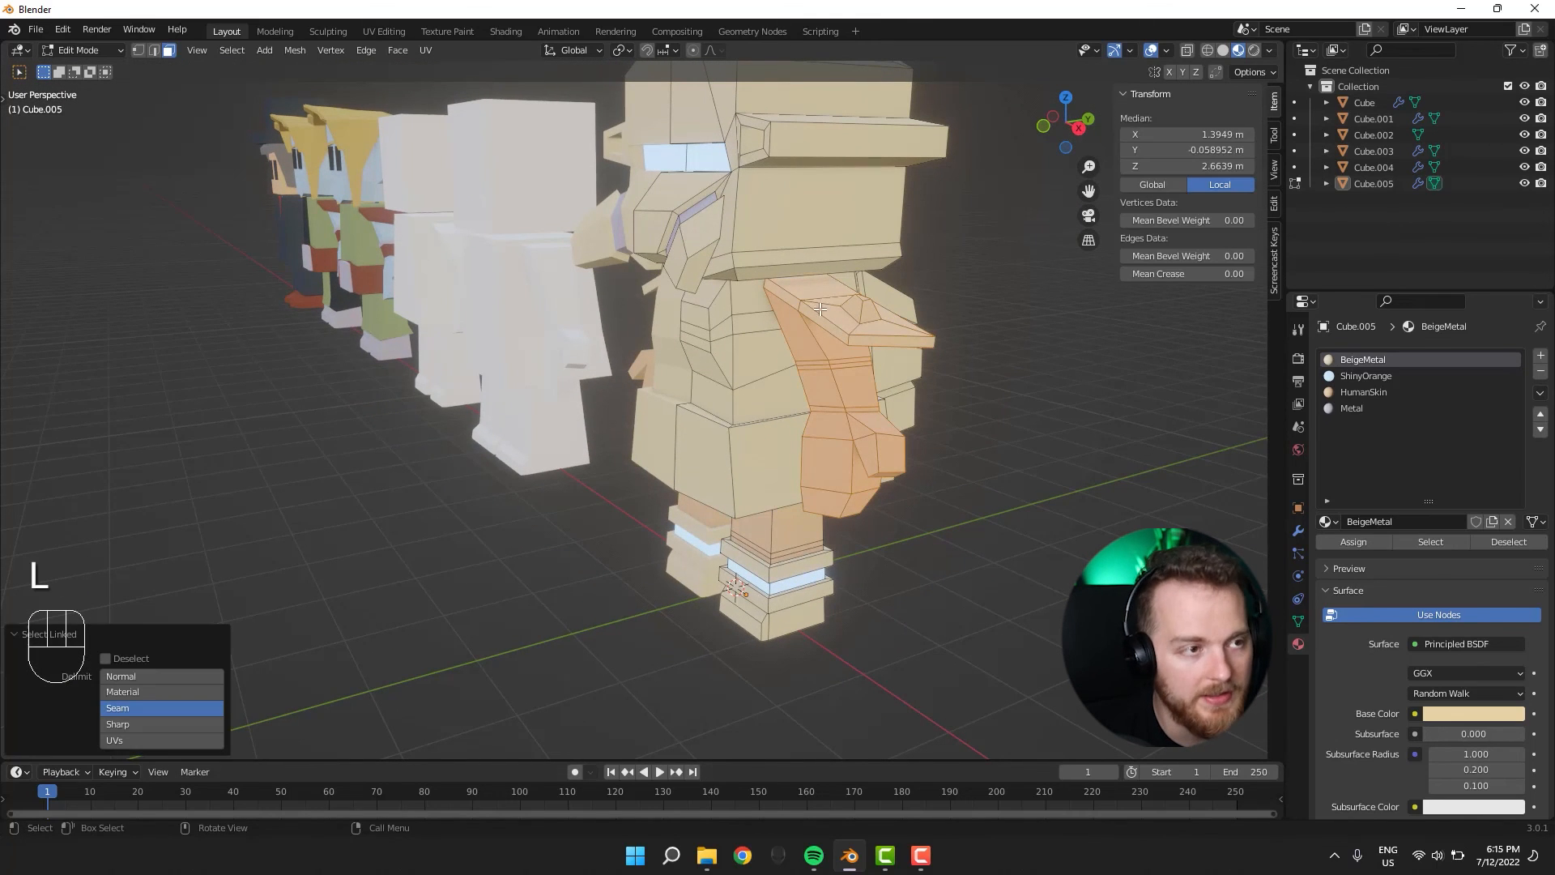
click(1354, 391)
click(1498, 541)
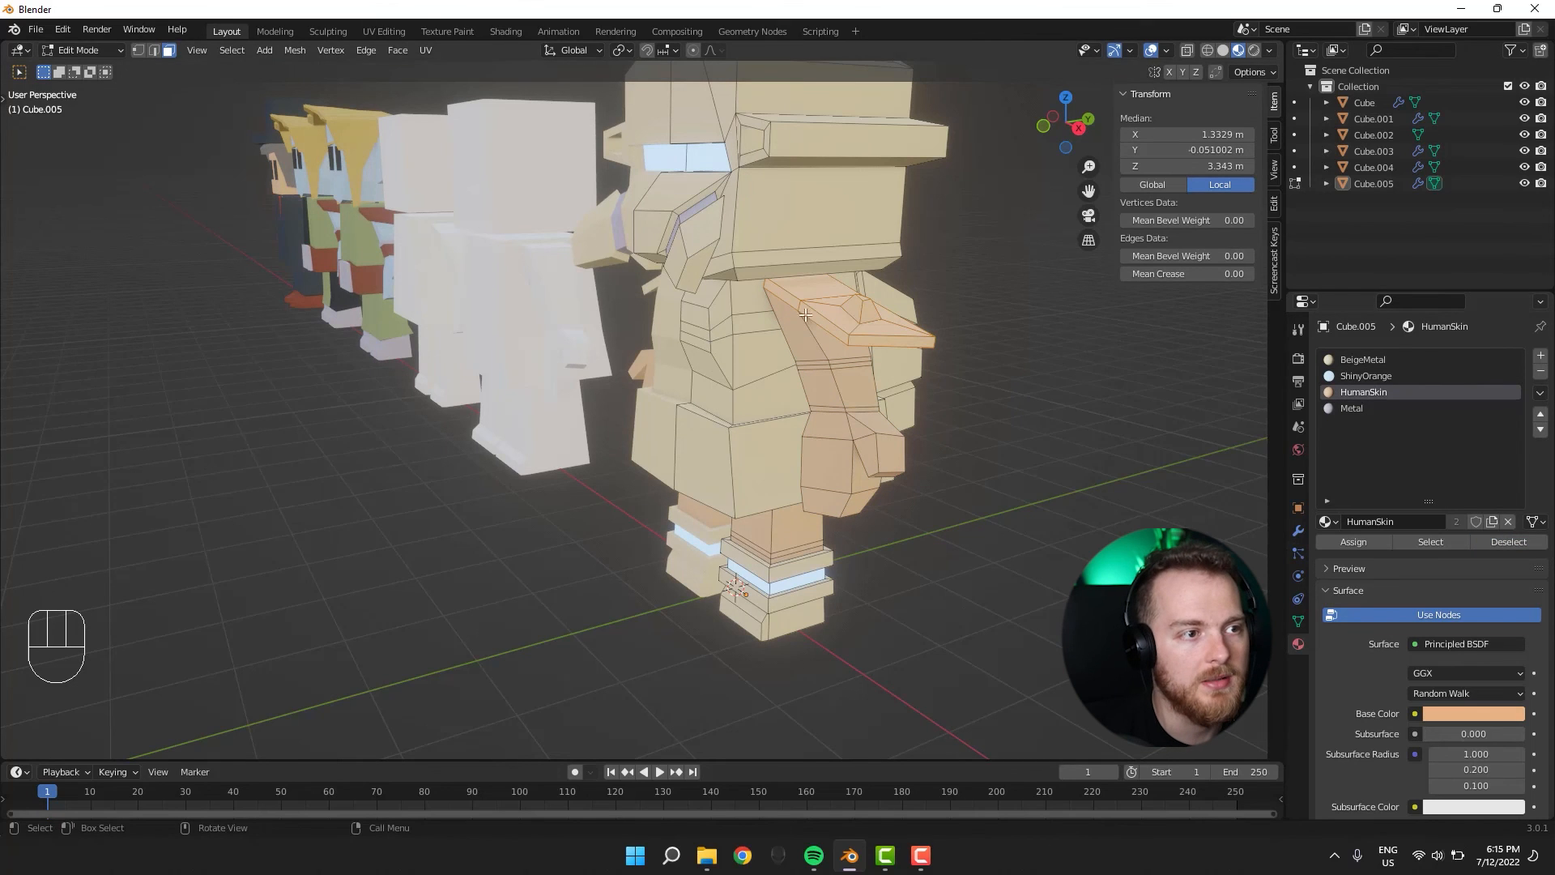
click(1361, 408)
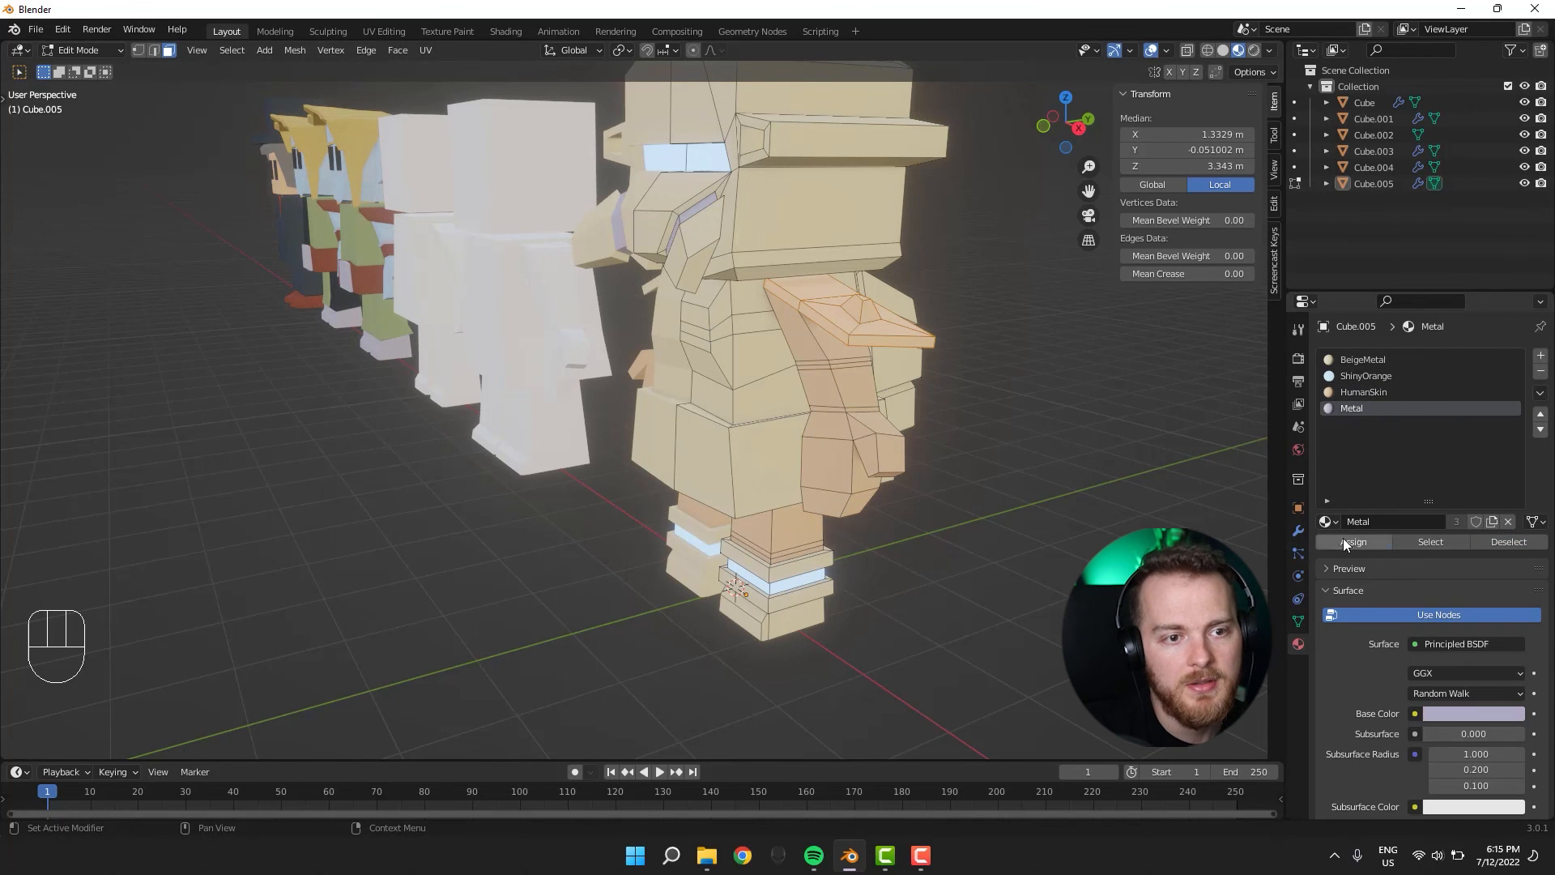
Add the nozzle faces under the backpack to the selection and assign the Metal material to them.
middle_drag(932, 525, 689, 440)
key(Tab)
scroll(538, 459, up, 3)
key(Tab)
alt+shift+click(759, 487)
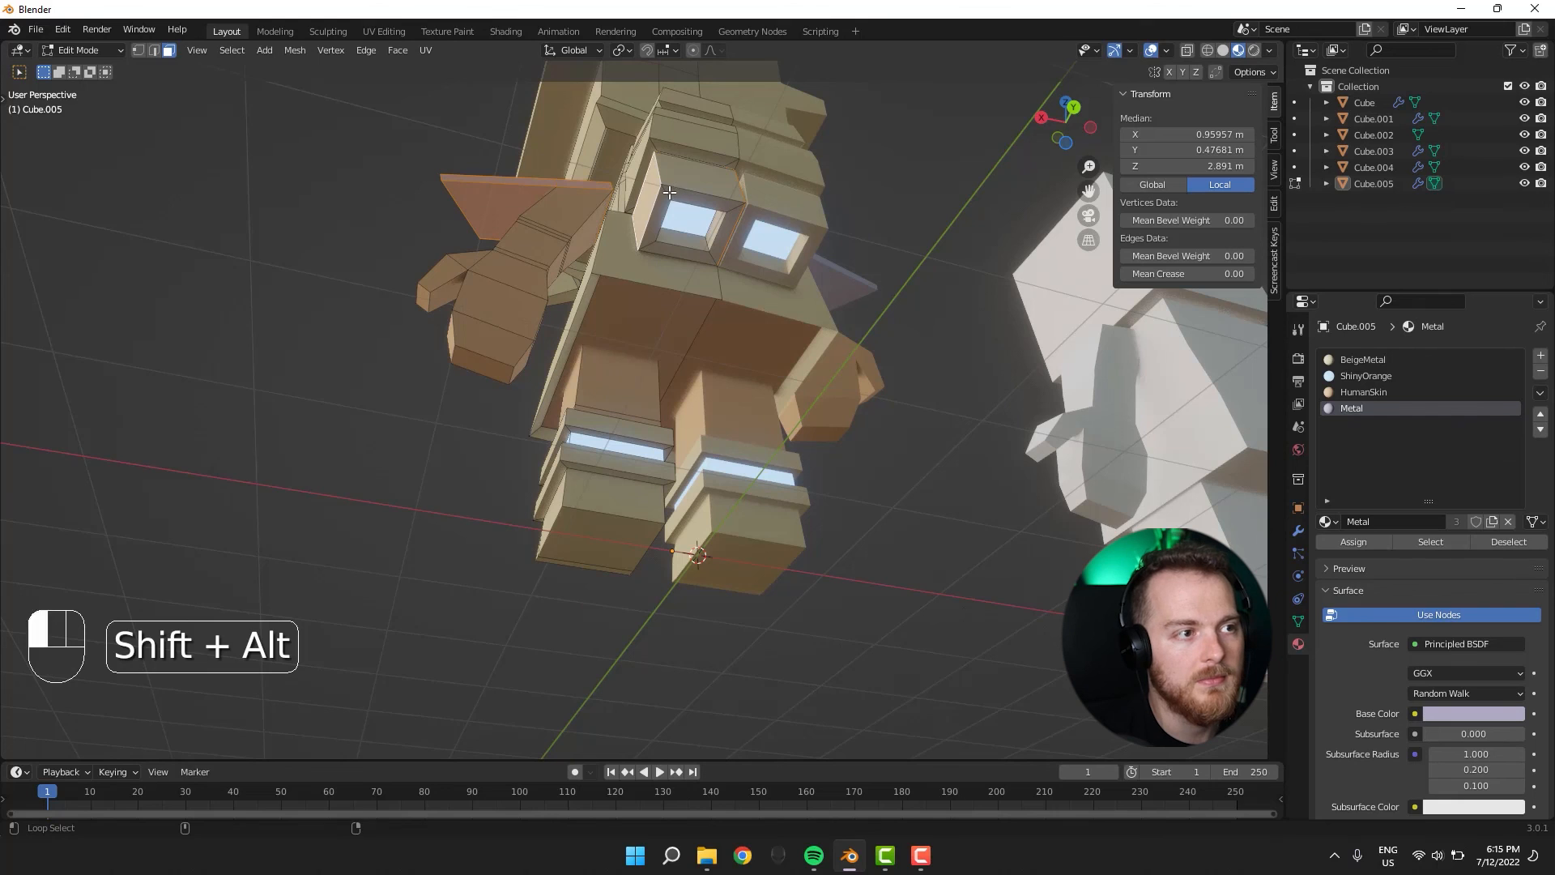
middle_drag(661, 175, 901, 467)
shift+click(602, 277)
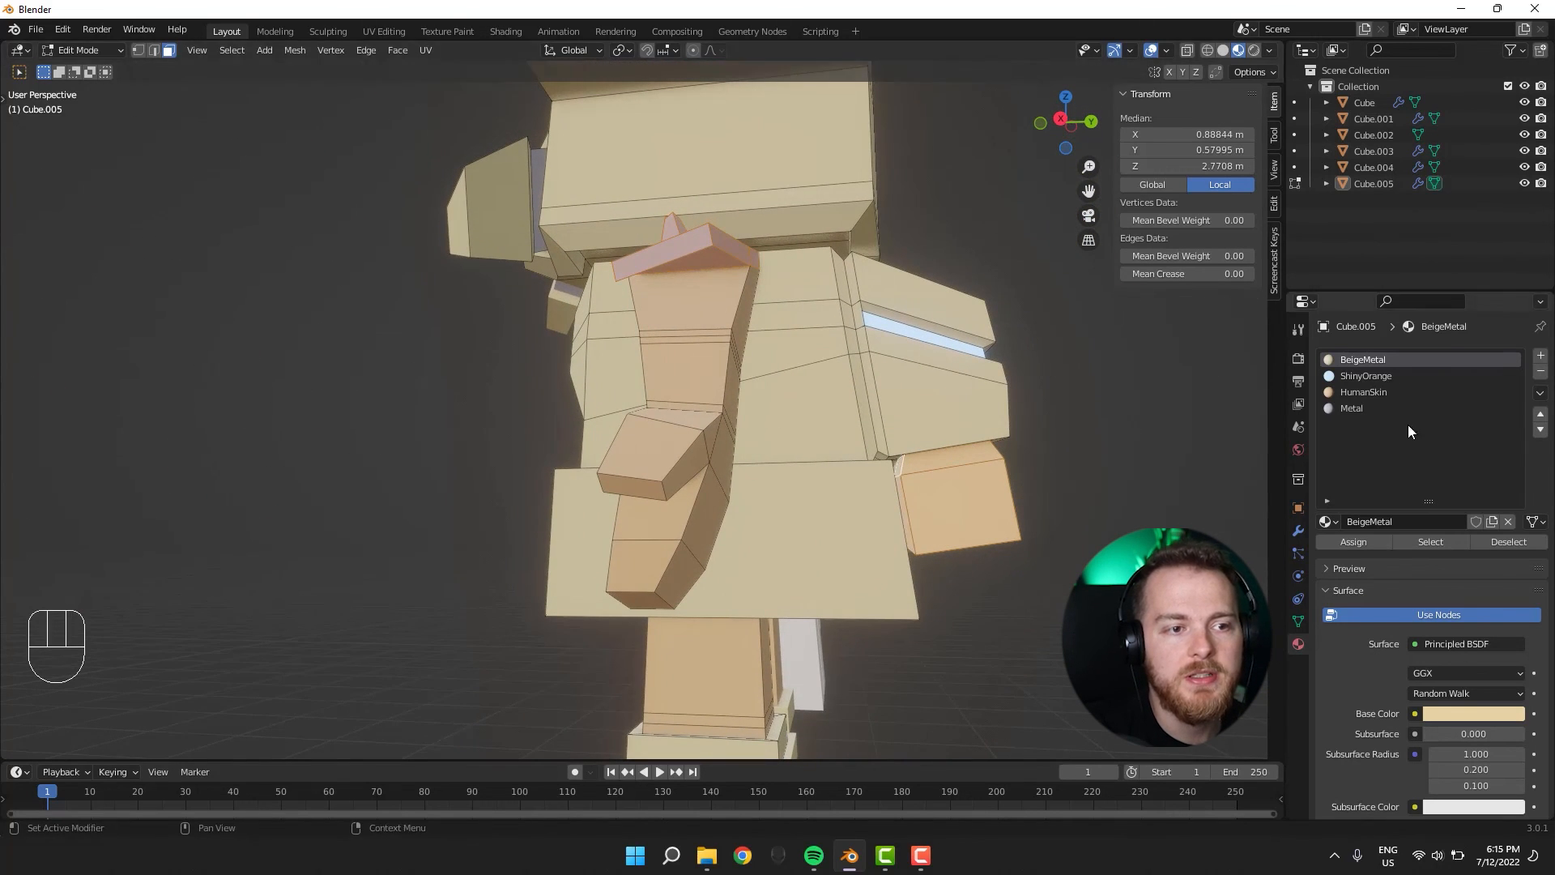
click(1353, 541)
Return to Object Mode and select the beige masked figure in the row of characters.
key(Tab)
middle_drag(1134, 530, 723, 452)
key(Tab)
key(Tab)
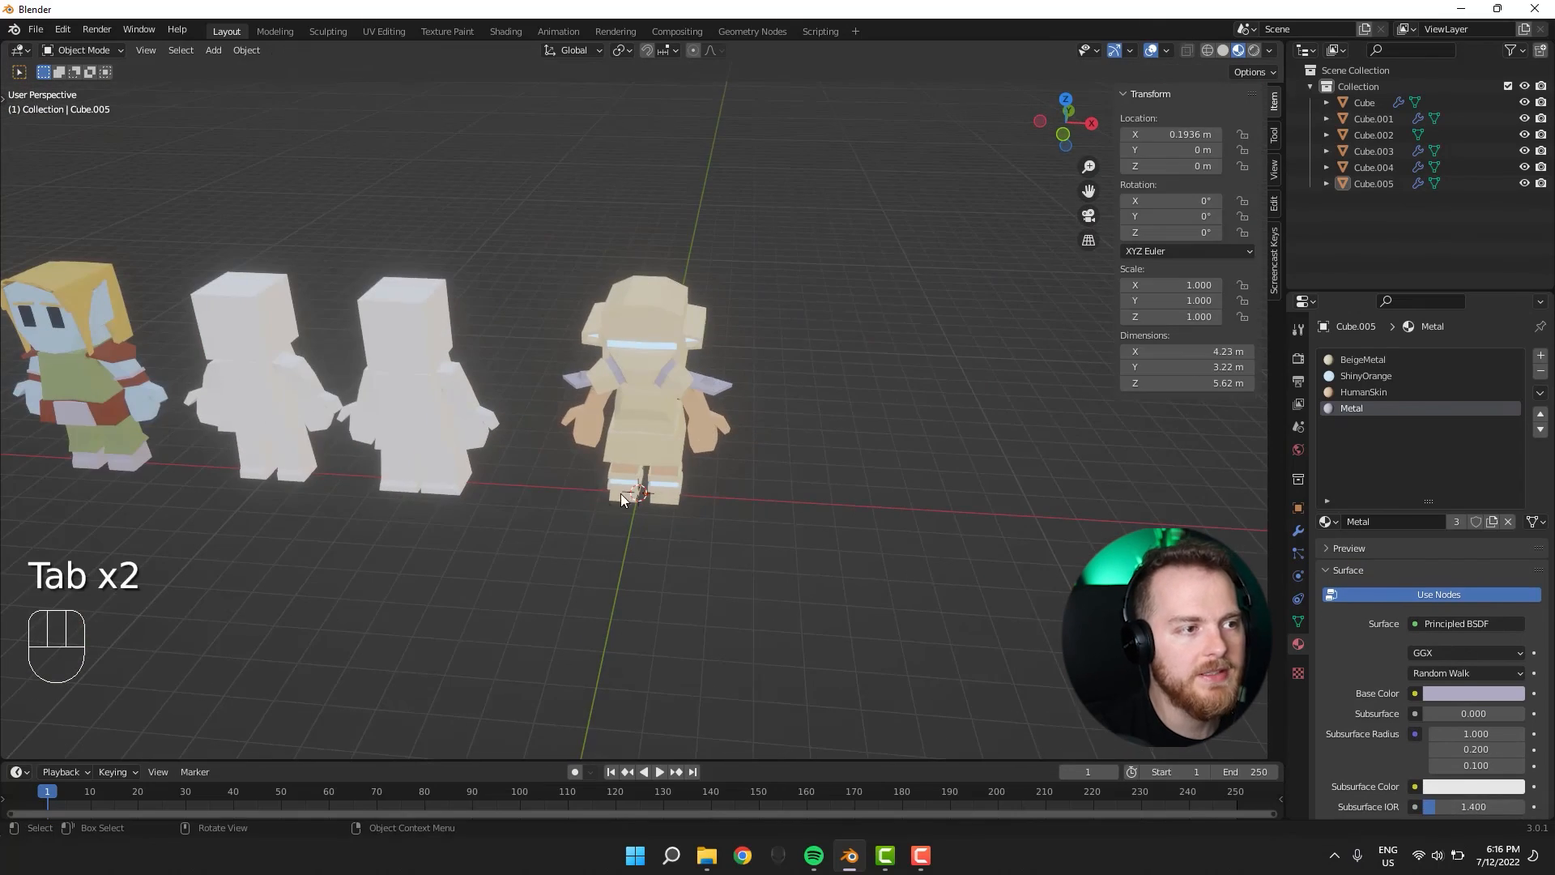
middle_drag(620, 493, 753, 431)
click(759, 426)
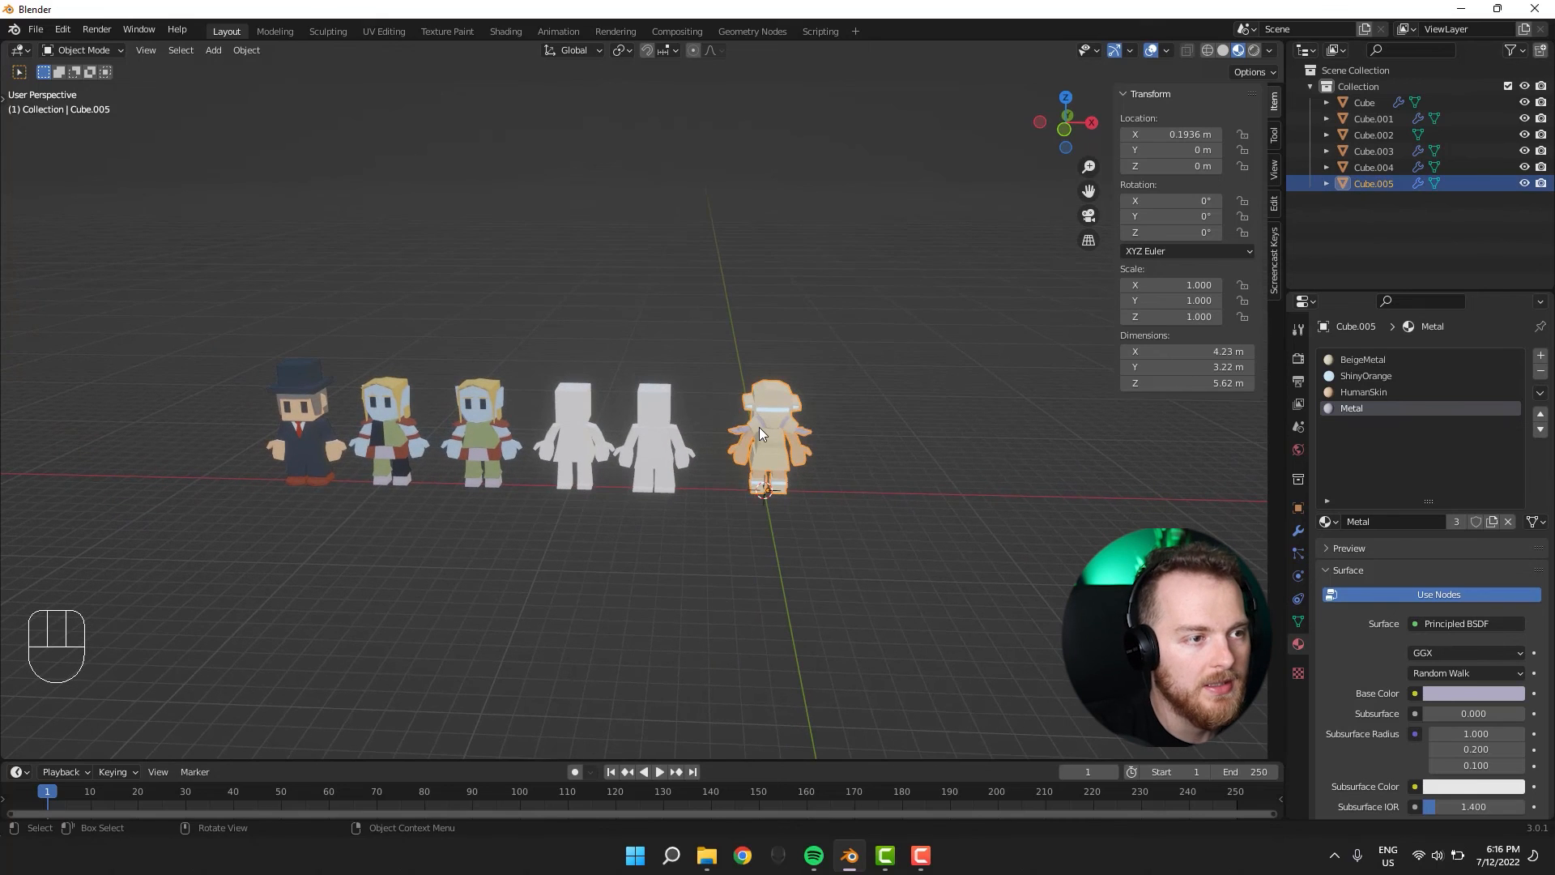